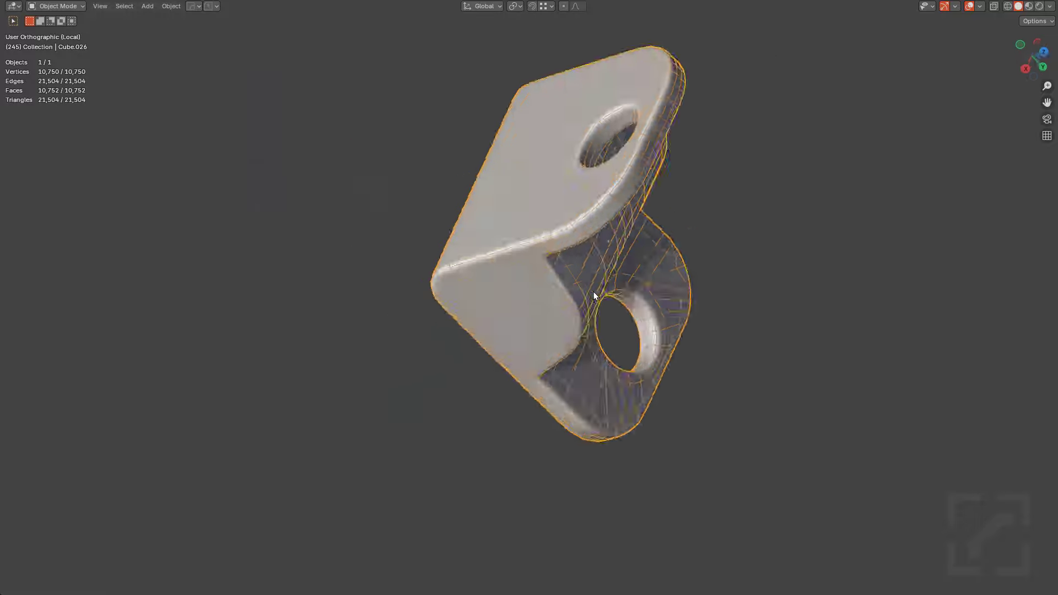
Leave the isolated bracket and examine the rear sight area in the context of the whole weapon
key(KP_Divide)
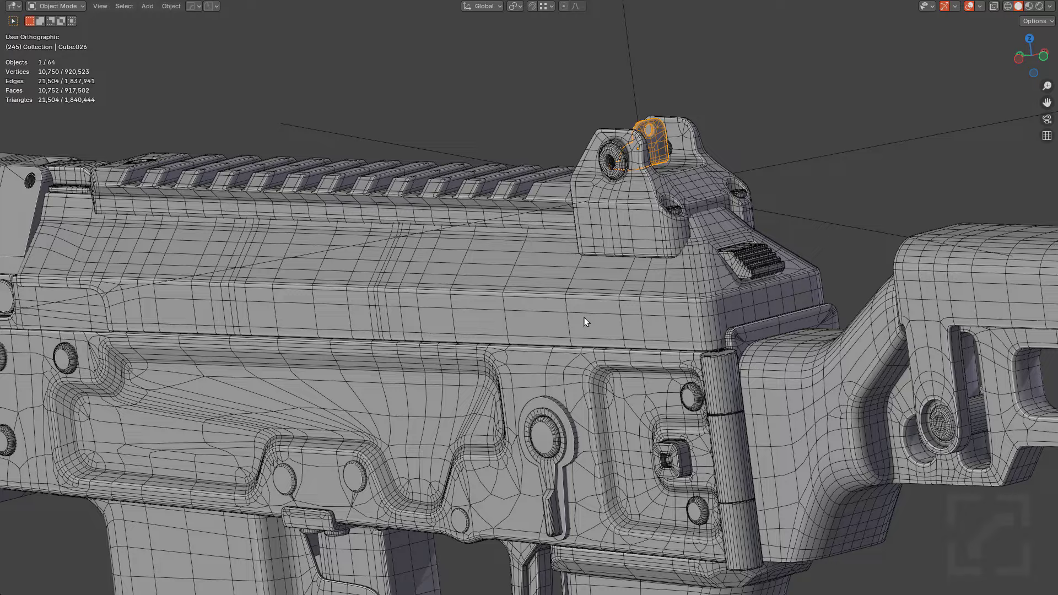
scroll(584, 318, up, 4)
shift+middle_drag(584, 317, 584, 322)
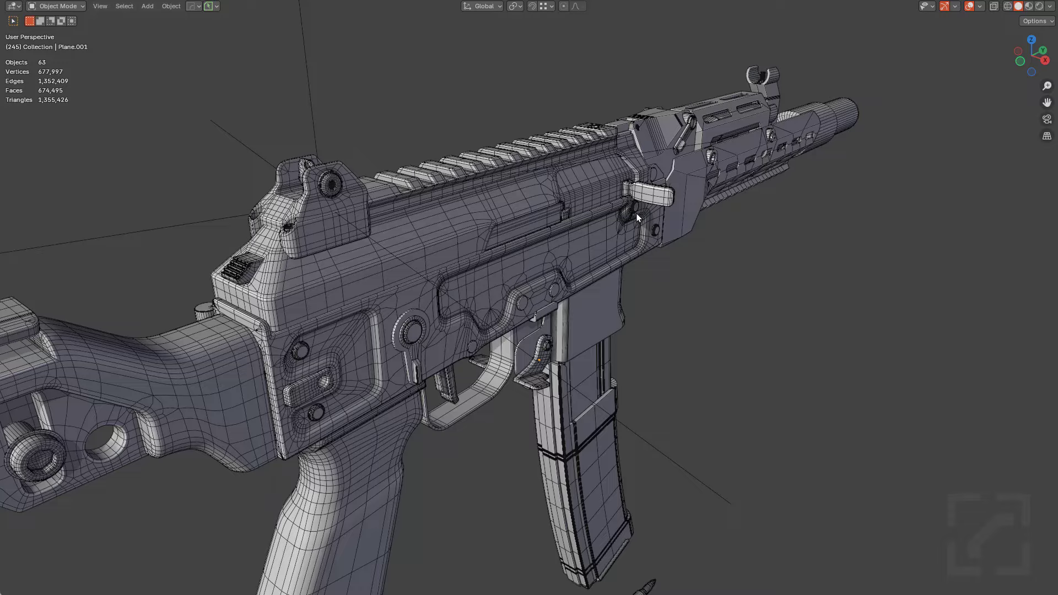
Isolate the upper receiver cover in local view and examine its wireframe around the side cutouts
middle_drag(586, 206, 520, 203)
click(508, 194)
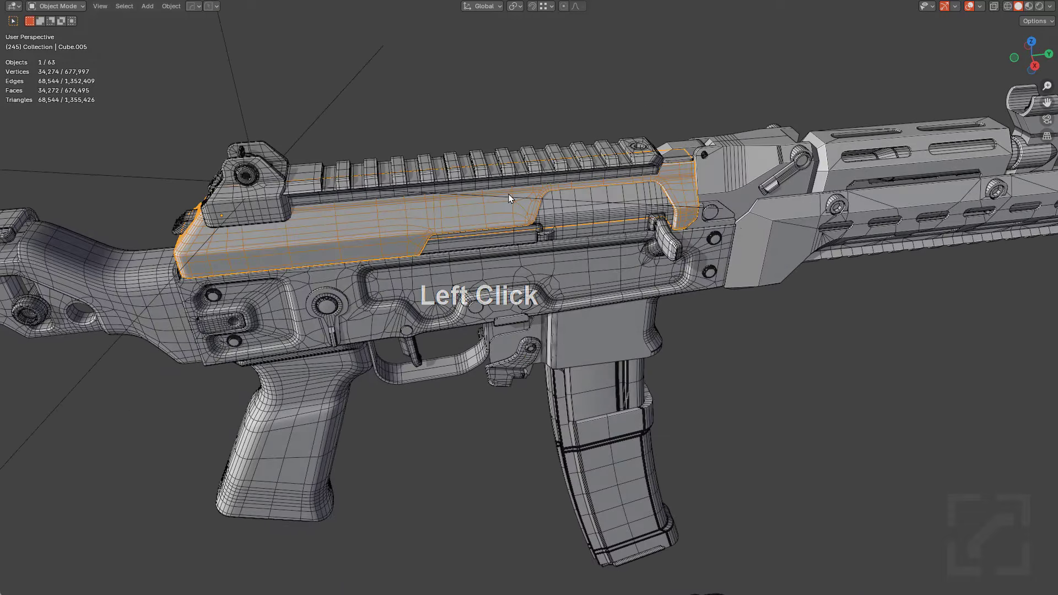
key(KP_Decimal)
scroll(524, 198, up, 2)
key(KP_Divide)
scroll(646, 305, up, 4)
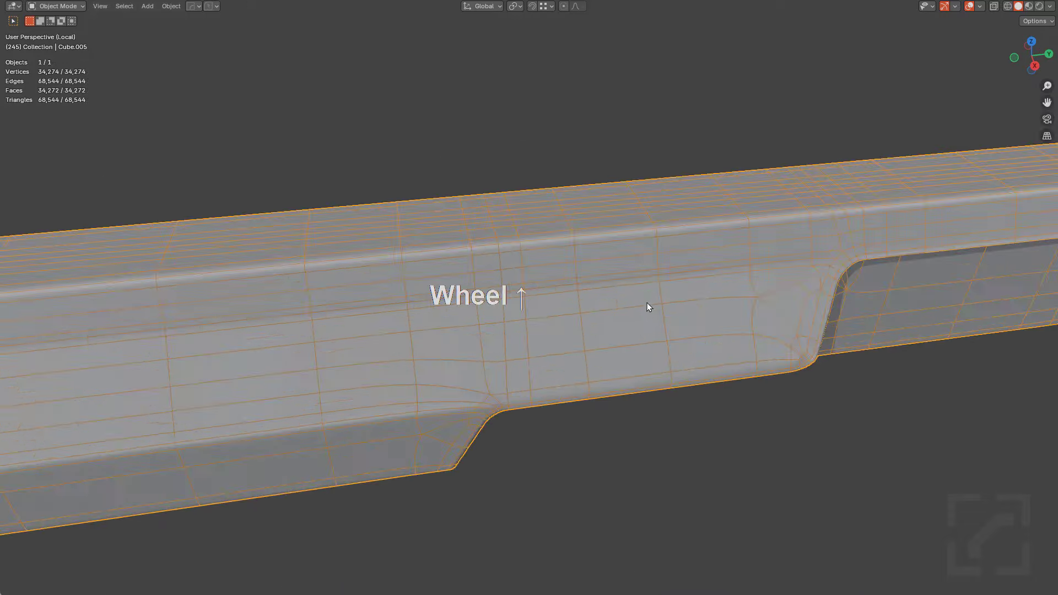
mouse_move(647, 305)
middle_down()
mouse_move(581, 291)
mouse_move(614, 300)
mouse_move(571, 293)
mouse_move(502, 337)
mouse_move(643, 299)
middle_up()
scroll(639, 300, down, 3)
middle_drag(557, 315, 571, 303)
Open the Third Tier demo file 13_stir_4.6mmAKS.blend from the nSolve Helper
key(t)
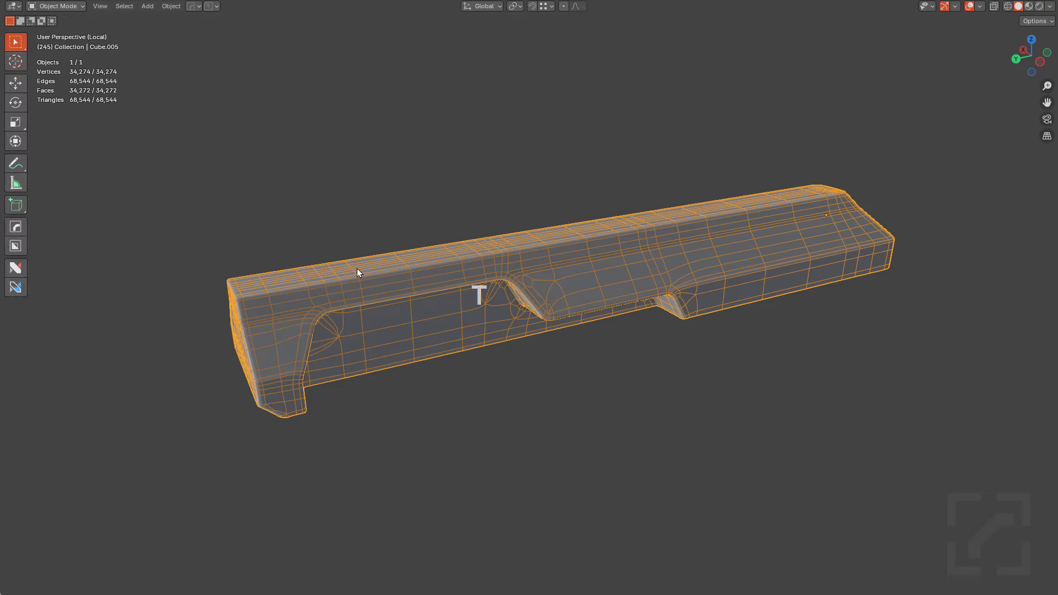
key(d)
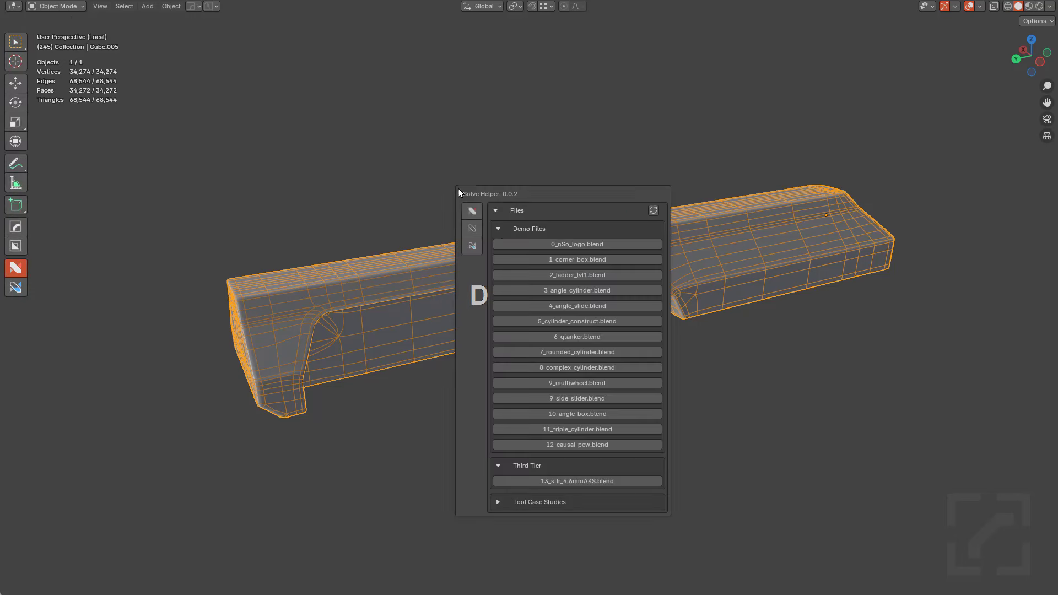
click(571, 482)
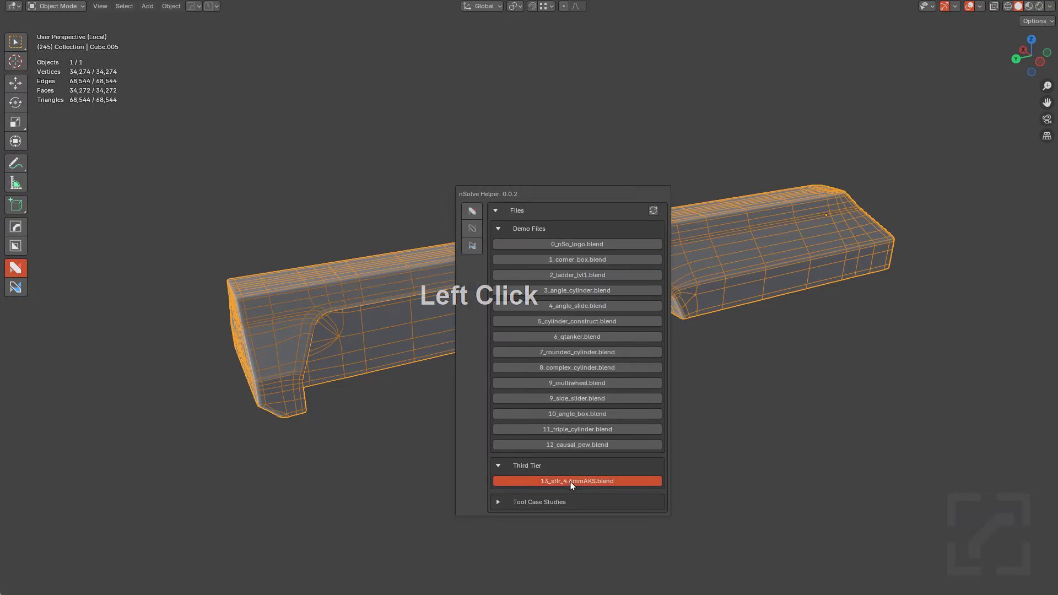
Examine the receiver and top rail of the rifle in the demo file
scroll(391, 203, up, 3)
middle_drag(391, 204, 507, 180)
scroll(534, 194, up, 4)
click(515, 165)
scroll(434, 231, down, 1)
shift+middle_drag(507, 180, 514, 235)
scroll(442, 212, up, 3)
key(a)
key(a)
middle_drag(442, 212, 503, 232)
scroll(503, 233, down, 2)
Reopen the recent file 13_stir_4.6mmAKS(demo).blend without saving changes to the current one
key(ctrl+shift+o)
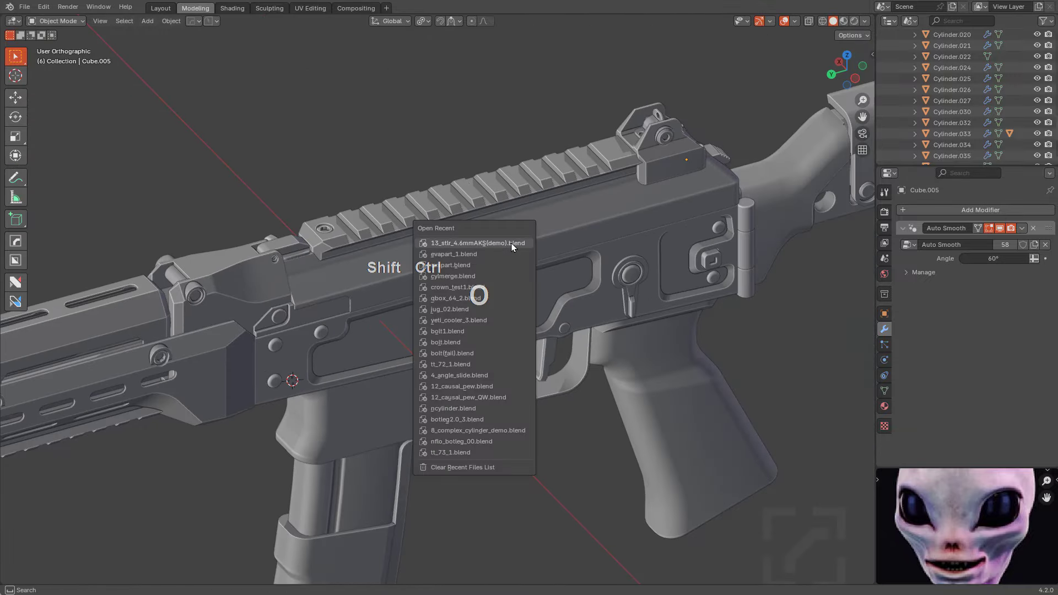
click(511, 244)
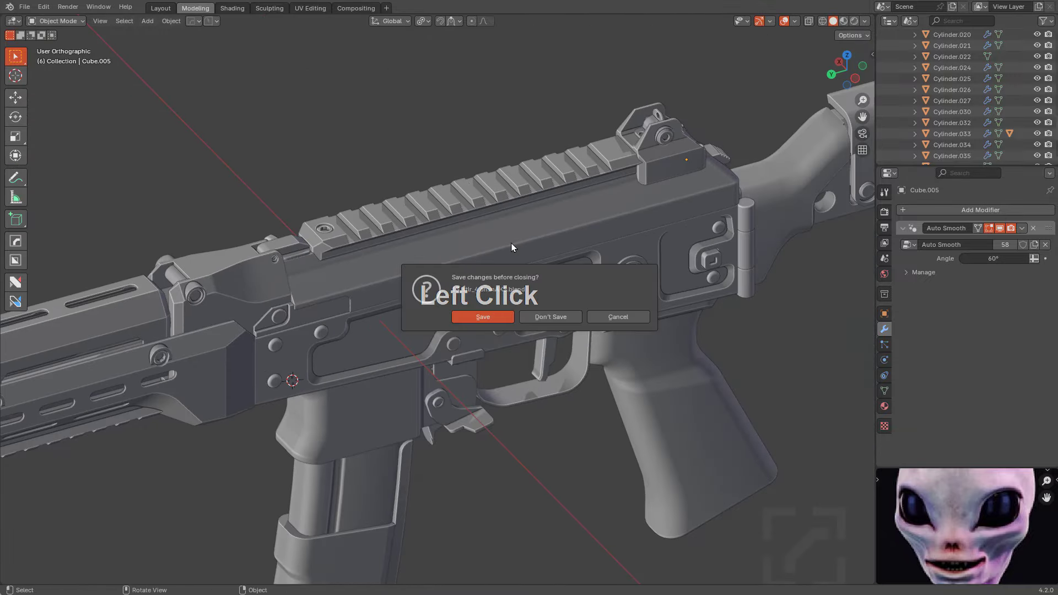
click(551, 316)
Select the upper receiver cover and isolate it in local view to examine its shape
middle_drag(513, 256, 538, 250)
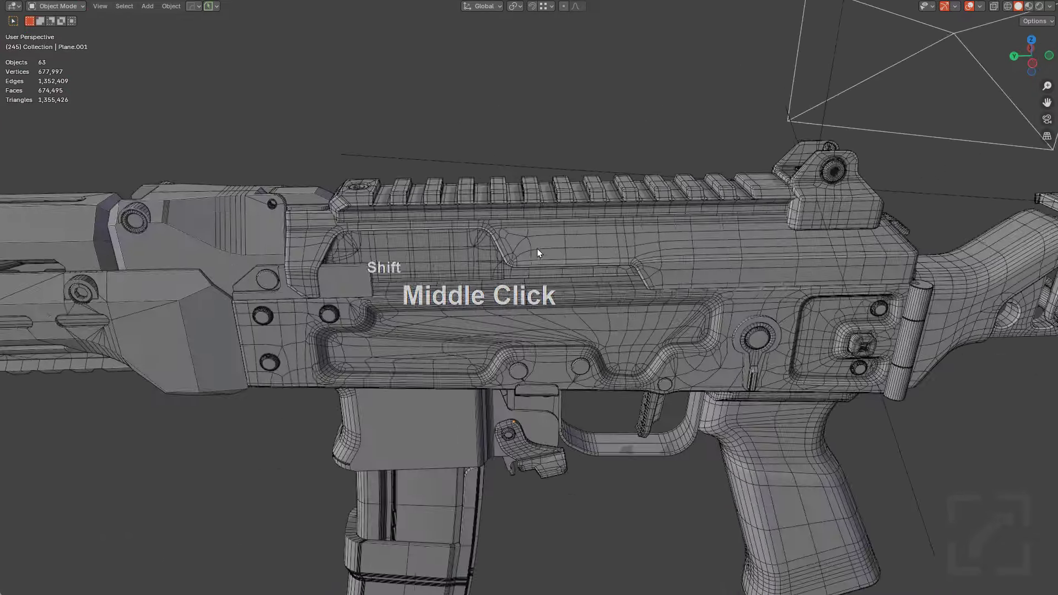
scroll(555, 256, down, 2)
scroll(556, 257, down, 1)
scroll(557, 257, up, 3)
click(589, 261)
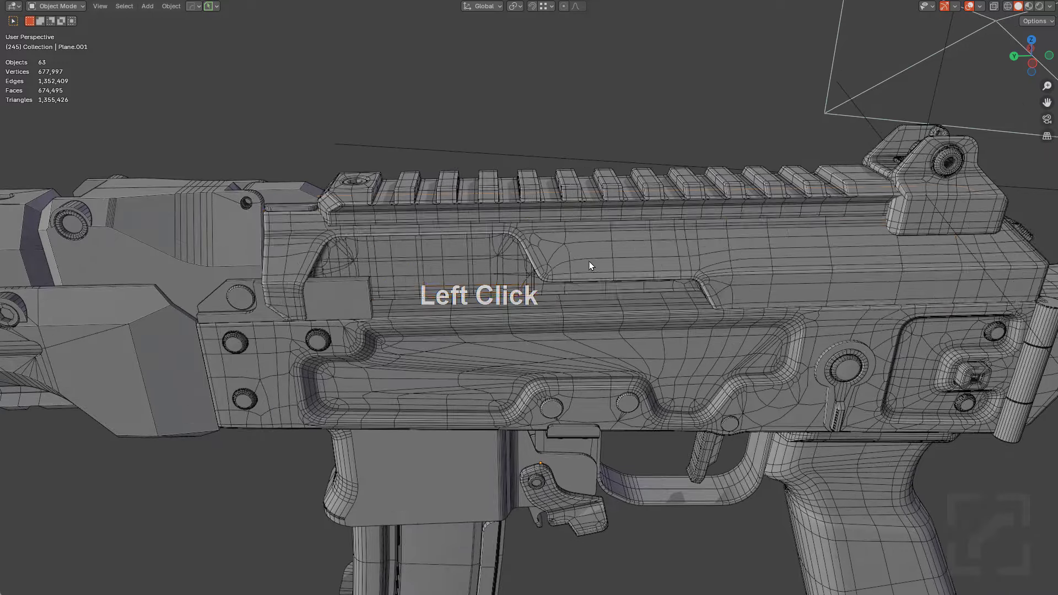
key(KP_Divide)
scroll(550, 306, up, 3)
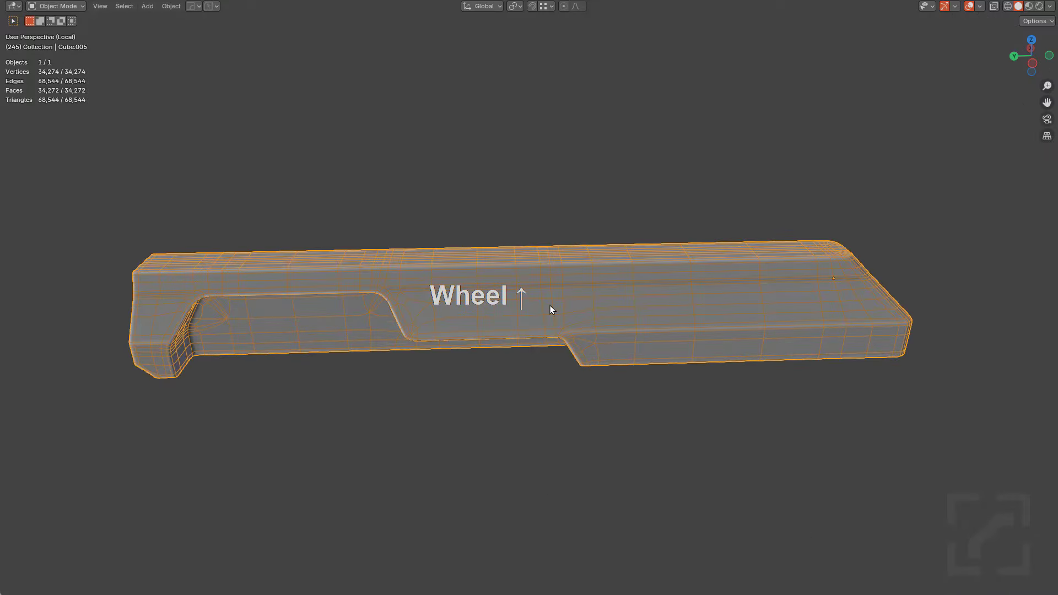
Show the whole weapon again and examine the cover's cutouts in the orthographic left view
key(KP_Divide)
scroll(537, 296, down, 1)
shift+middle_drag(461, 305, 504, 219)
key(KP_5)
scroll(505, 220, up, 3)
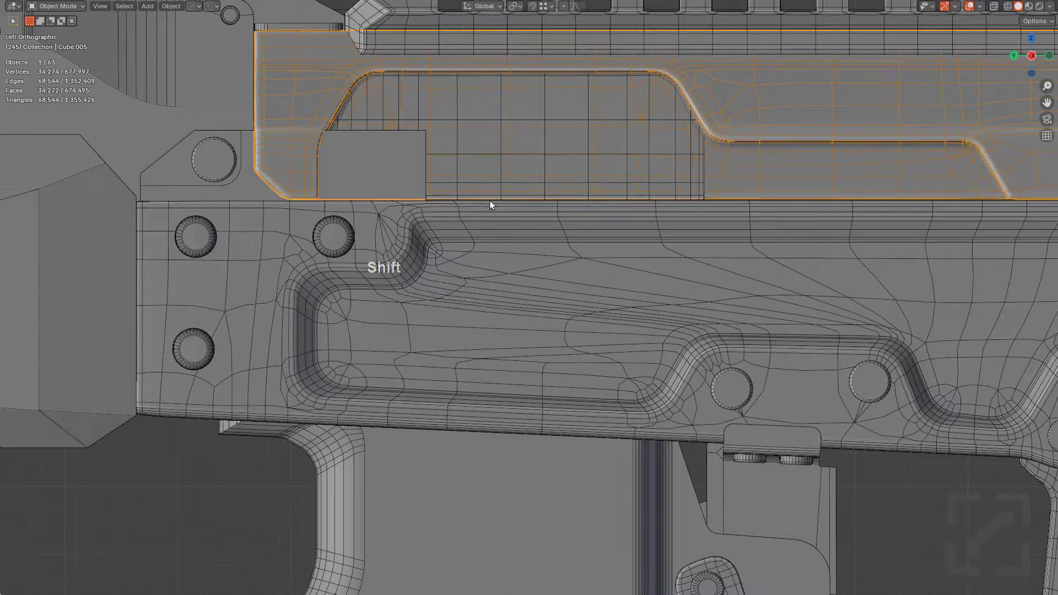
scroll(363, 167, up, 1)
scroll(708, 183, down, 5)
shift+middle_drag(708, 183, 603, 267)
Isolate the receiver cover in local view and examine its base mesh in Edit Mode
key(KP_Divide)
scroll(603, 267, up, 3)
scroll(603, 265, up, 2)
key(Tab)
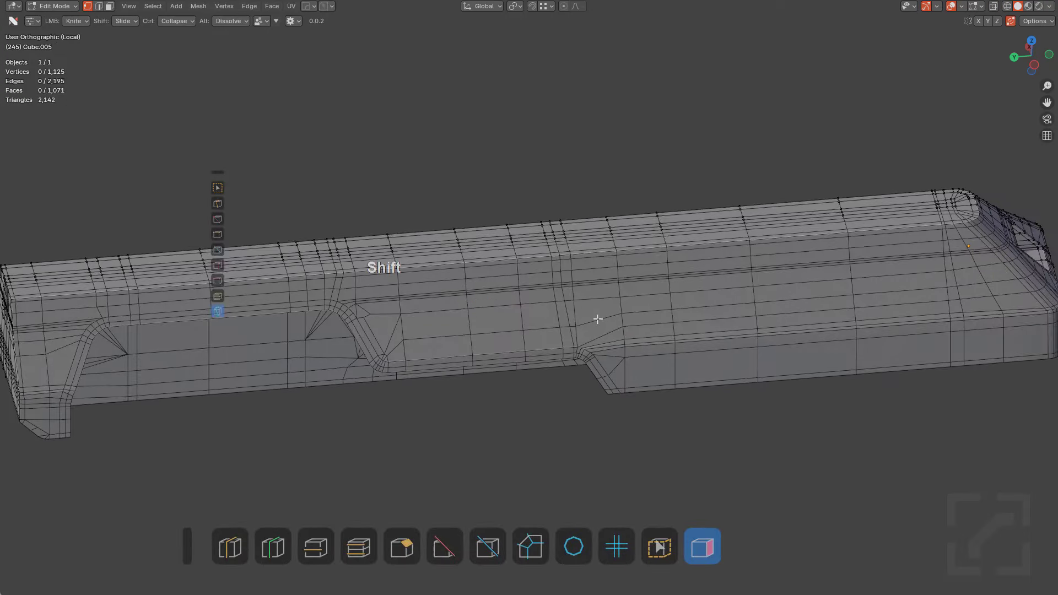
shift+middle_drag(597, 317, 627, 301)
mouse_move(627, 301)
middle_down()
mouse_move(621, 315)
mouse_move(633, 315)
middle_up()
key(a)
key(Tab)
Apply the Hops_Mirror modifier on the receiver cover and remove its Auto Smooth modifier
key(ctrl+grave)
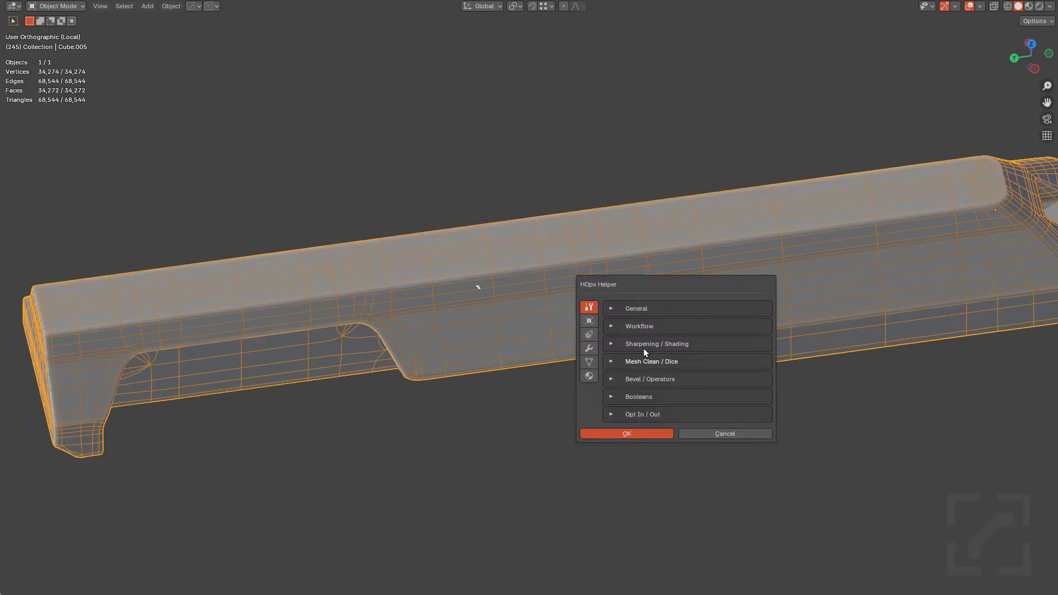
click(589, 348)
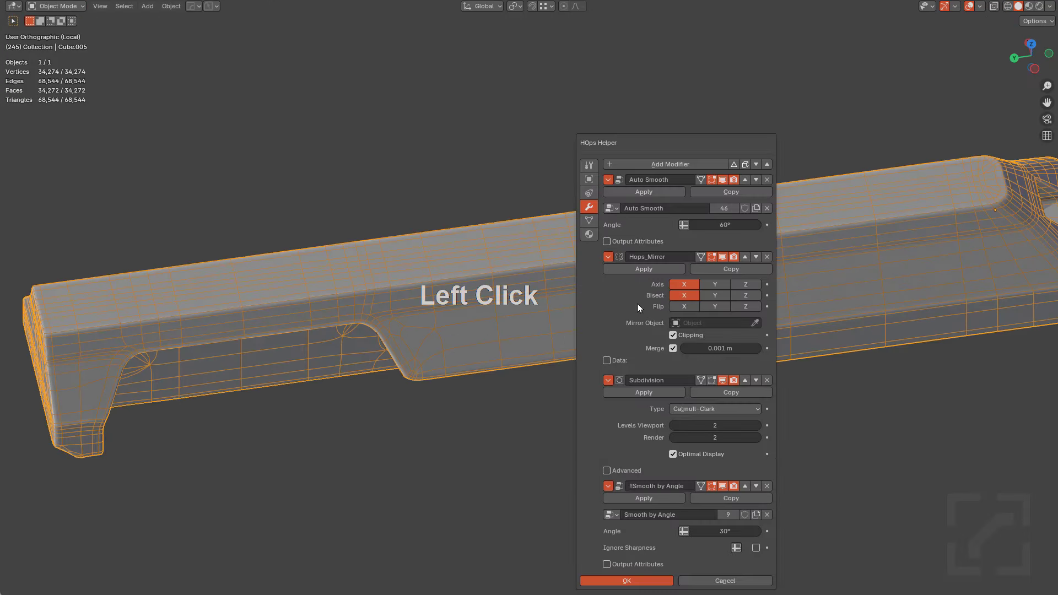
key(ctrl+a)
click(638, 270)
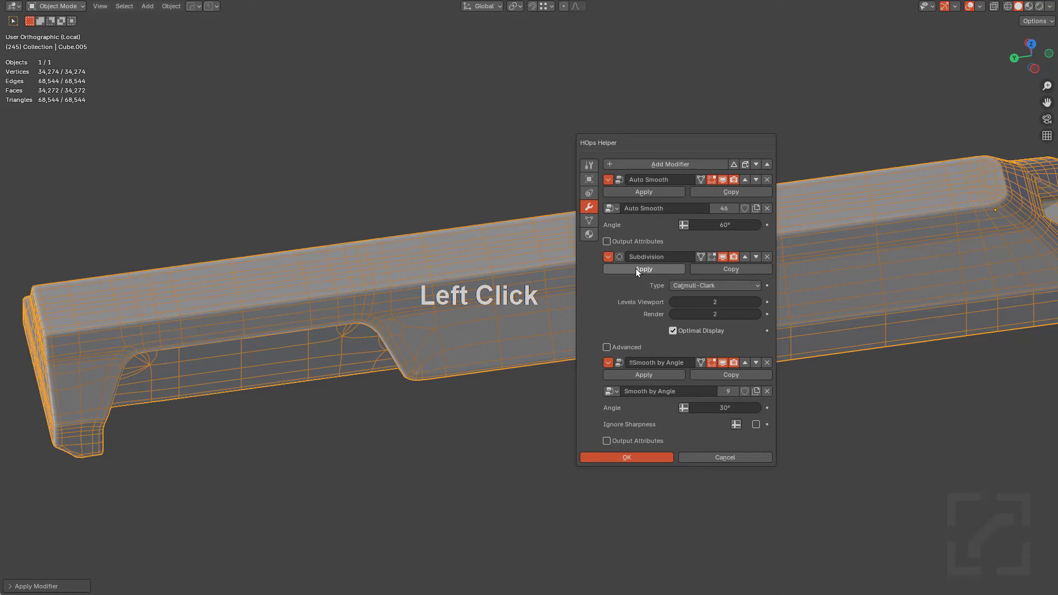
click(767, 181)
Select a shortest-path vertex boundary on the cover's mesh enclosing the side section with the cutouts
key(Tab)
shift+middle_drag(540, 318, 716, 276)
key(alt+a)
middle_drag(628, 288, 616, 194)
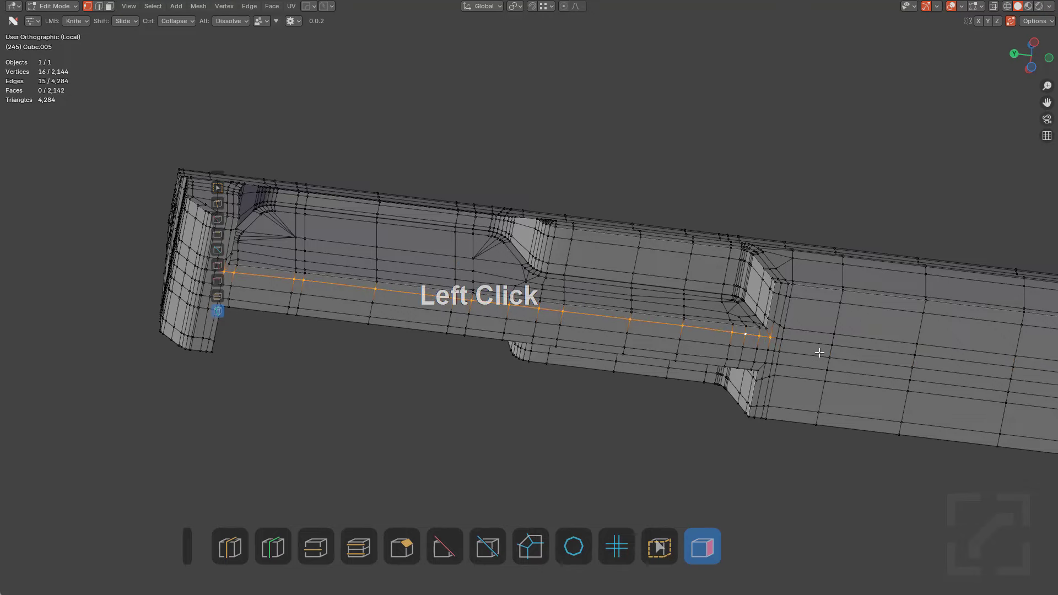
middle_drag(821, 321, 810, 396)
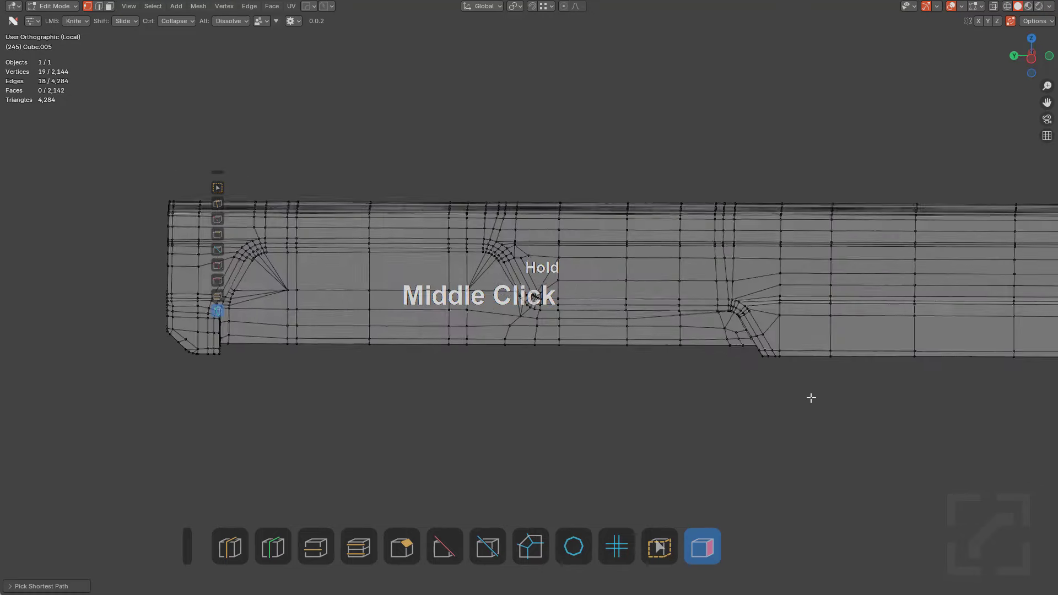
ctrl+click(829, 224)
middle_drag(829, 224, 679, 218)
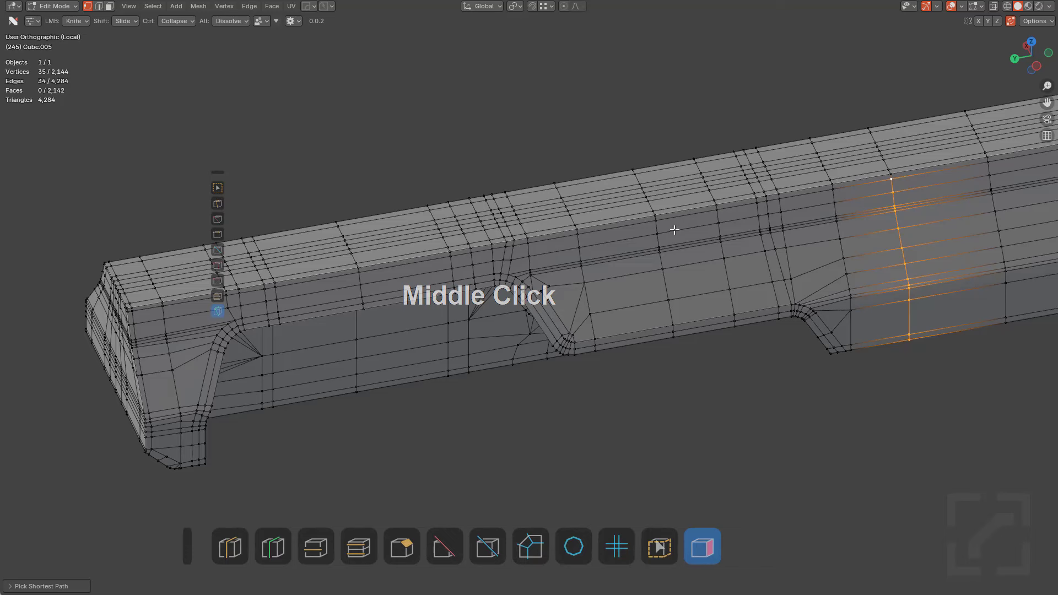
middle_drag(569, 257, 712, 261)
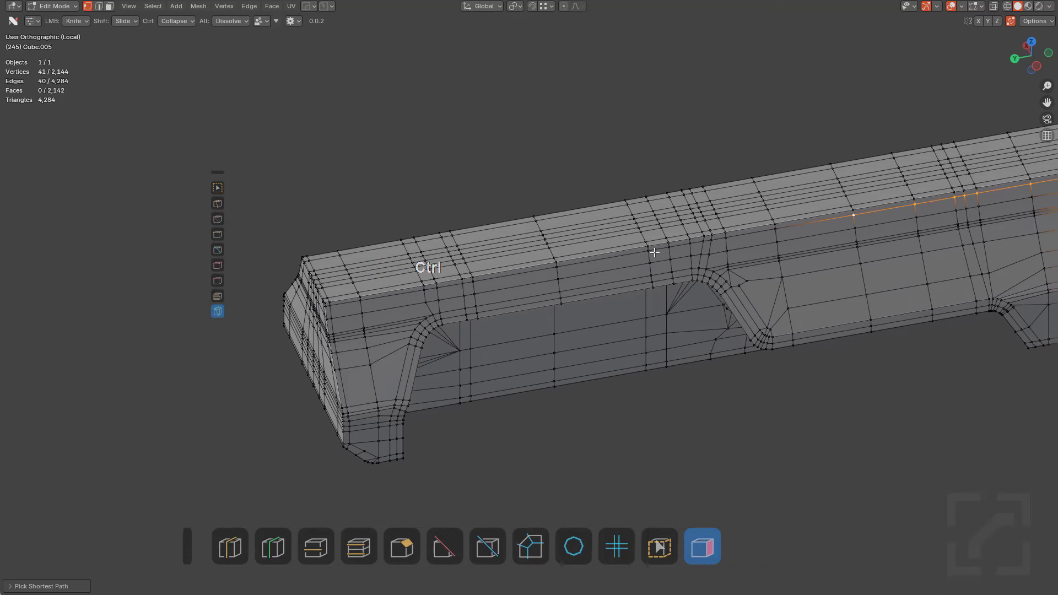
shift+middle_drag(604, 255, 745, 224)
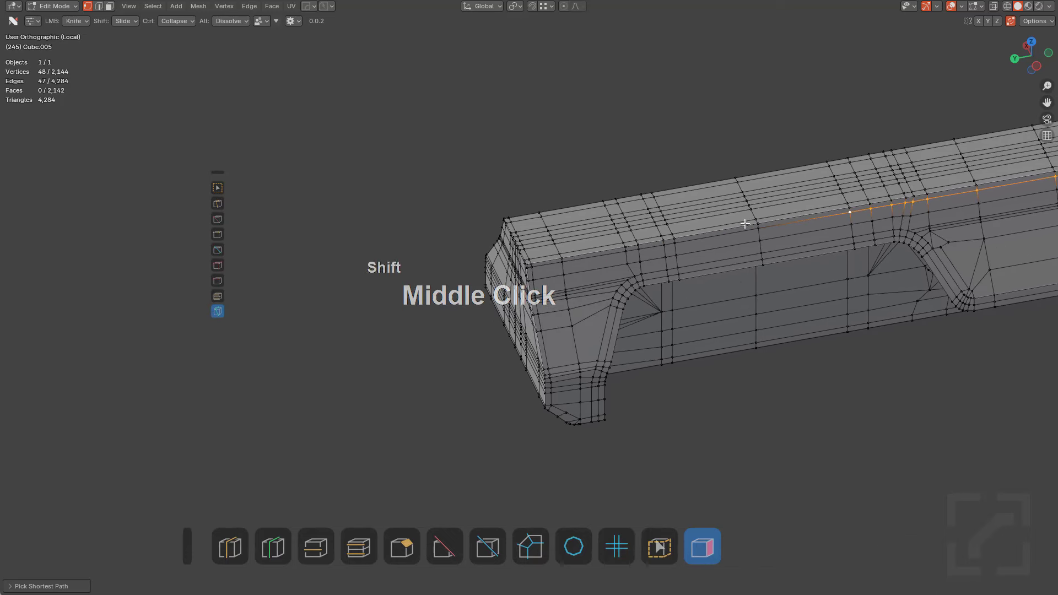
ctrl+click(563, 266)
middle_drag(562, 266, 637, 250)
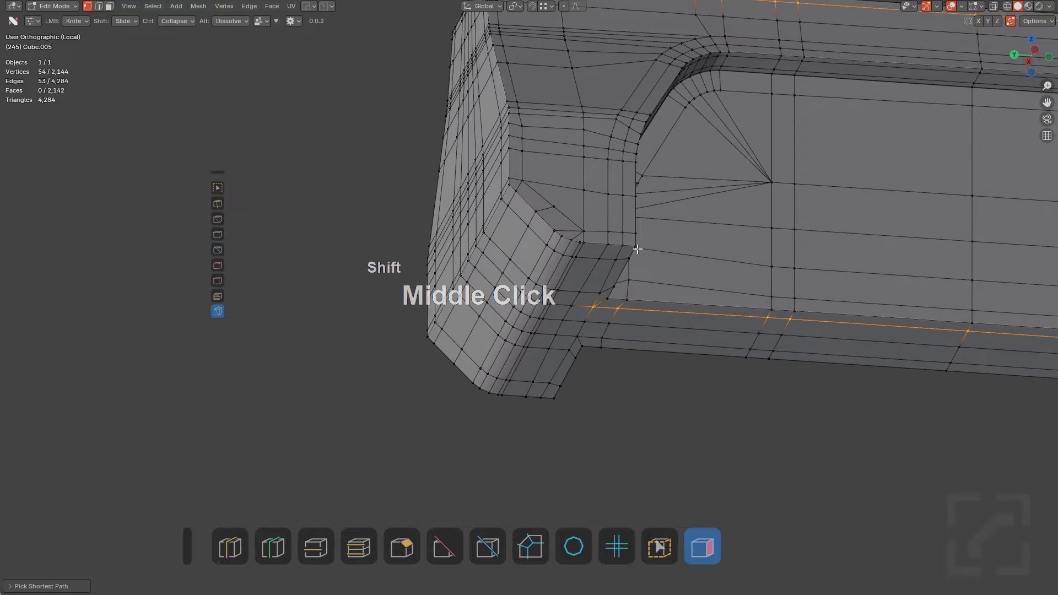
scroll(570, 288, up, 3)
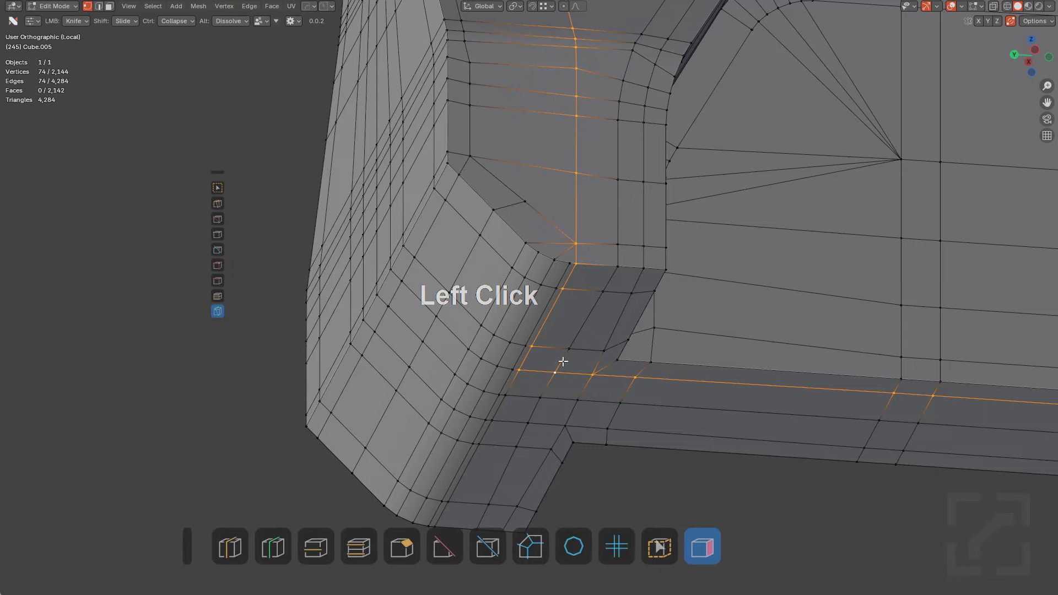
Rip the mesh along the selected boundary and select the linked side patch for separation
key(v)
right_click(588, 351)
key(l)
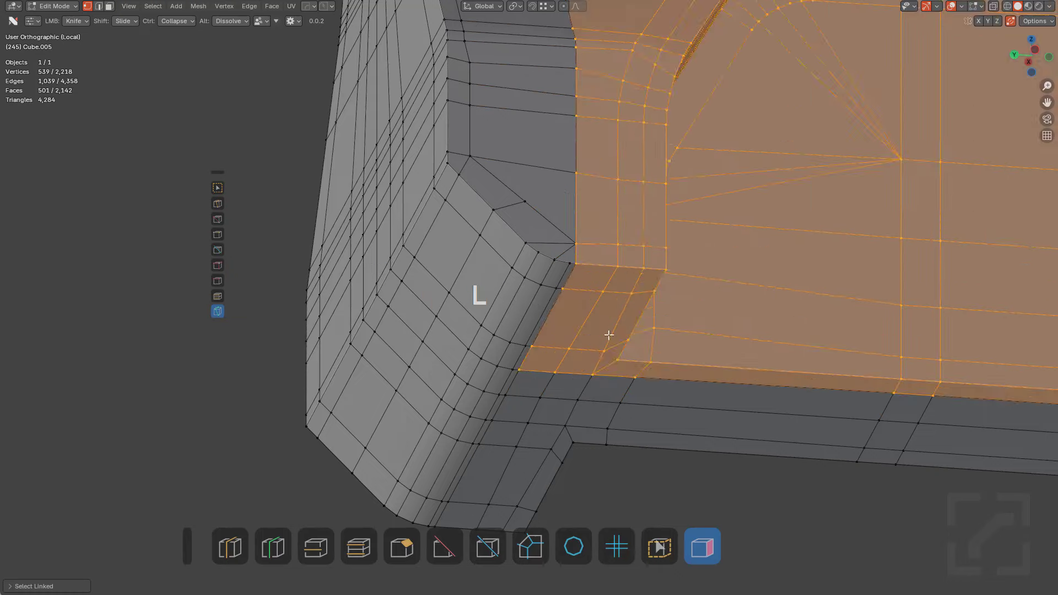
scroll(746, 297, down, 4)
shift+middle_drag(746, 298, 702, 324)
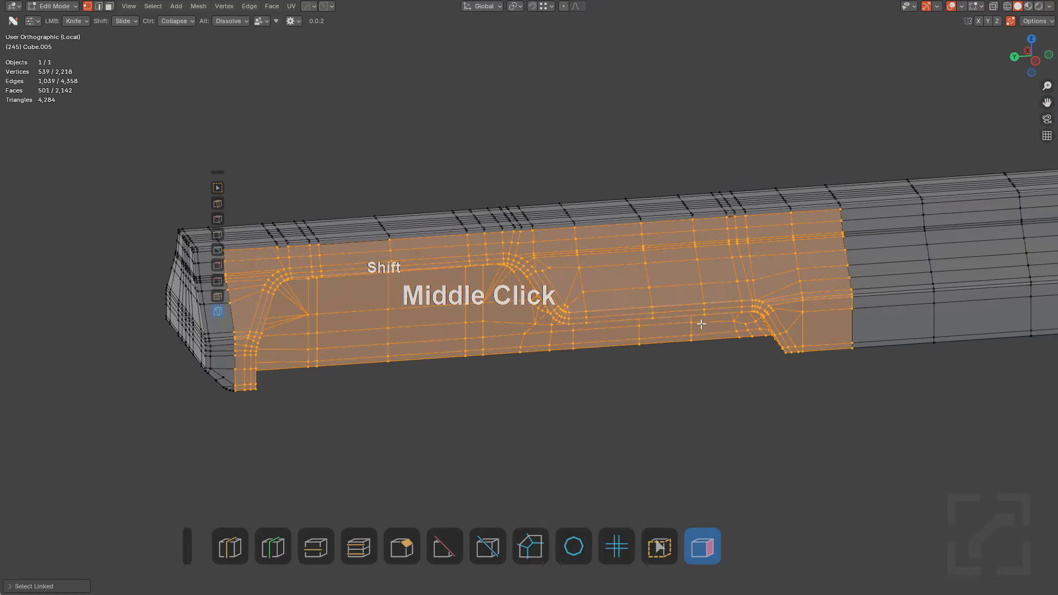
key(p)
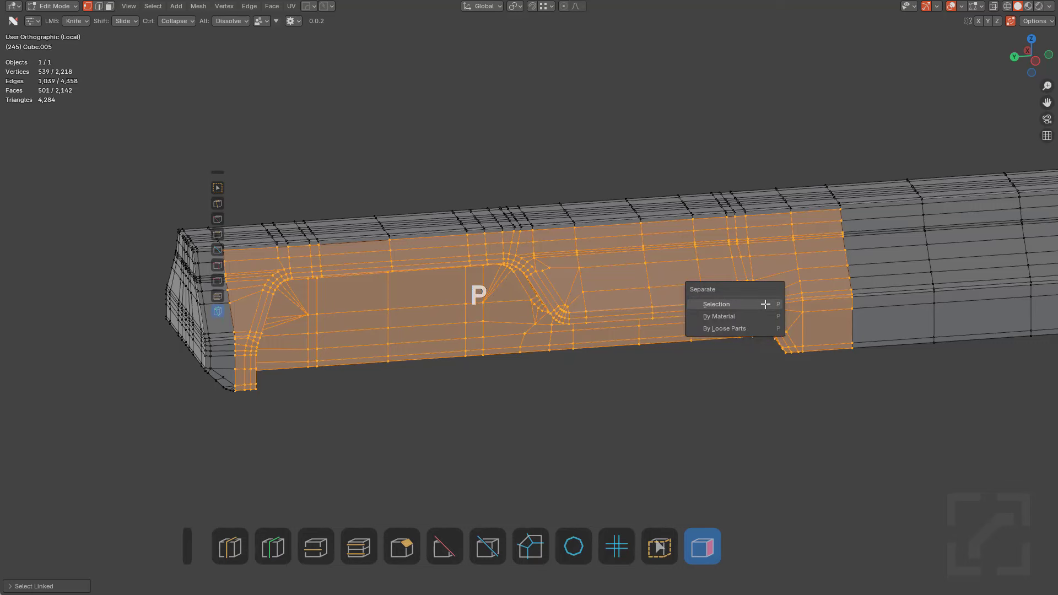
shift+middle_click(672, 283)
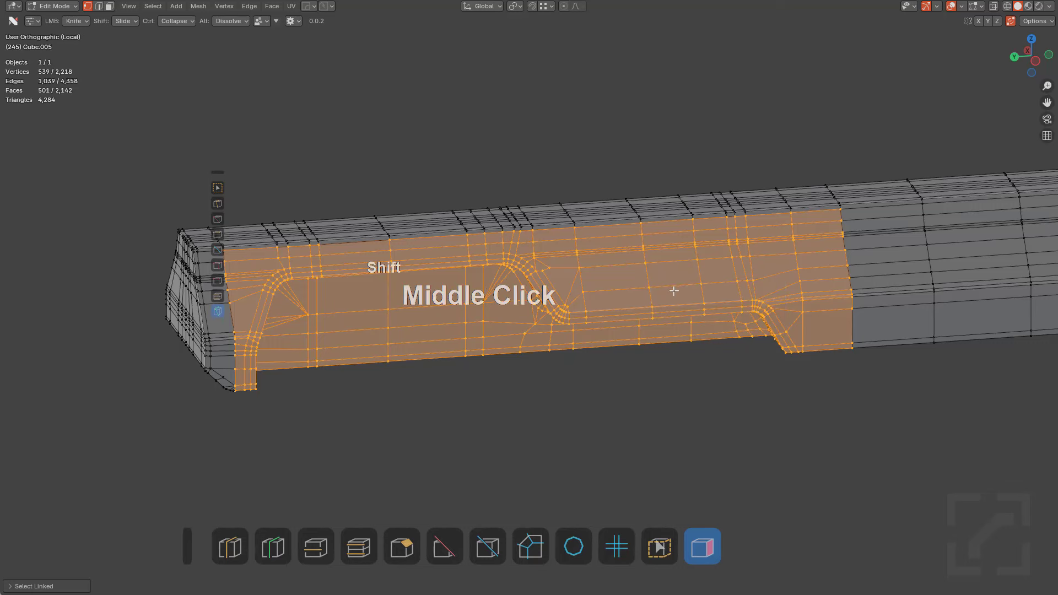
Undo the rip along the side section's boundary and clear the vertex selection
scroll(531, 287, up, 3)
key(ctrl+z)
scroll(609, 296, down, 4)
key(ctrl+z)
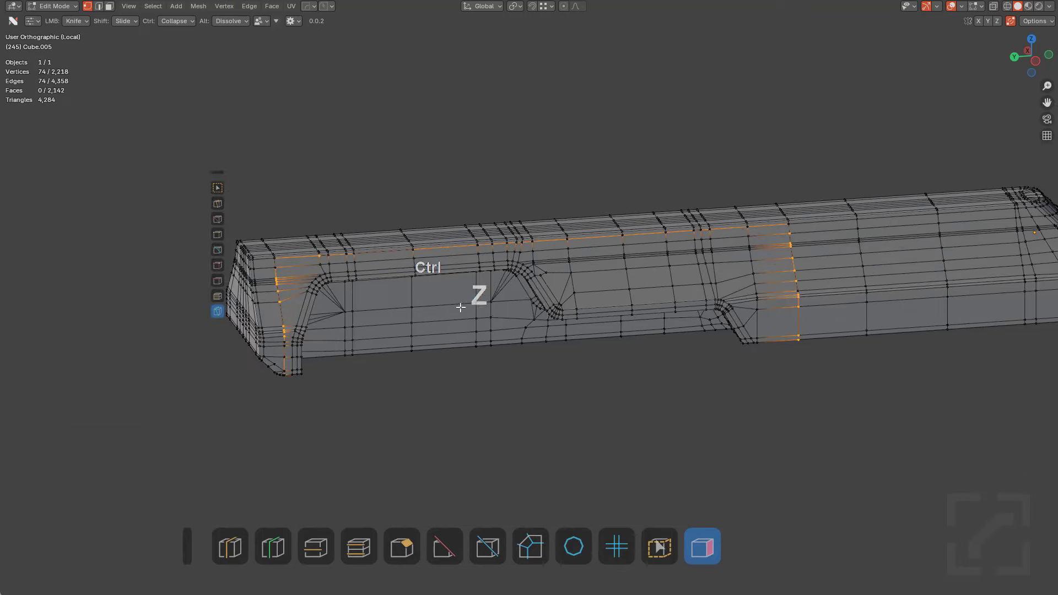
shift+middle_drag(461, 307, 504, 286)
scroll(624, 326, up, 1)
key(ctrl+z)
scroll(609, 324, up, 2)
key(alt+a)
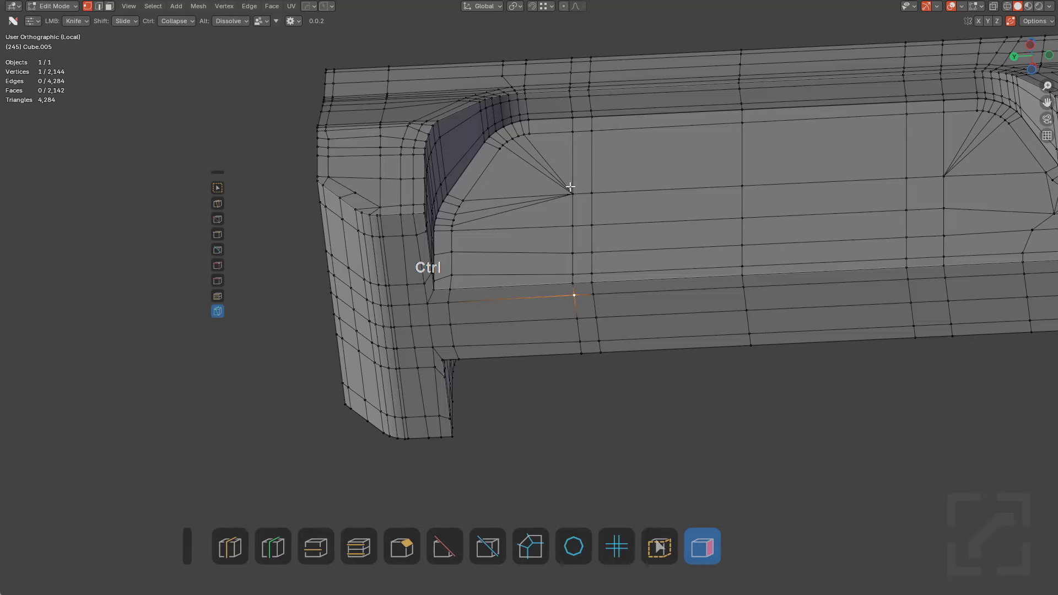
Select a shortest-path boundary from the underside across the front of the large cutout and along the cover's upper side edge
middle_drag(475, 198, 388, 305)
ctrl+click(380, 293)
scroll(391, 307, down, 2)
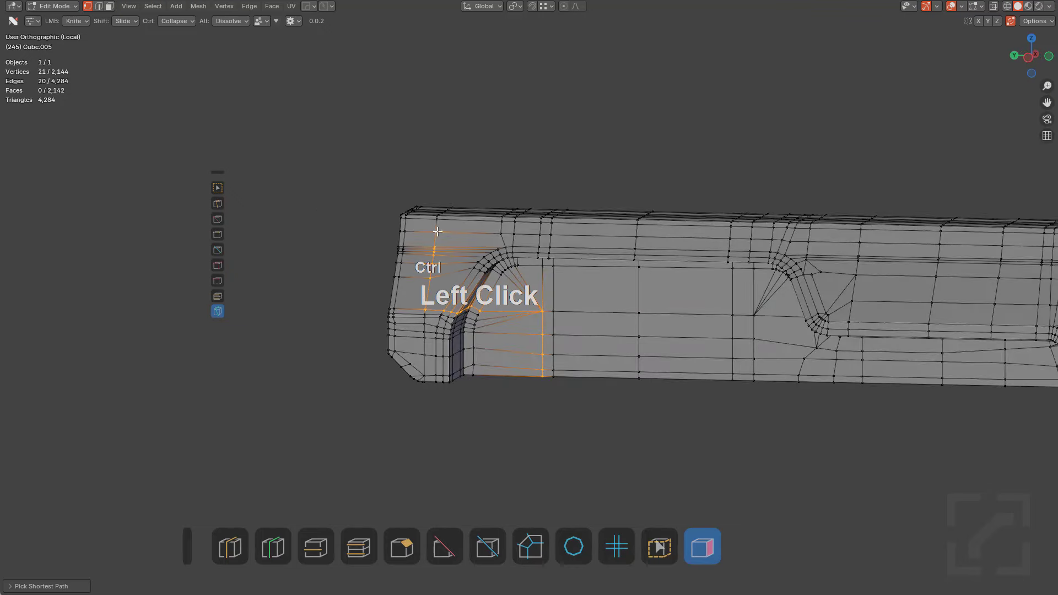
shift+middle_drag(438, 231, 630, 259)
scroll(496, 232, down, 1)
shift+click(490, 236)
shift+middle_drag(490, 237, 946, 197)
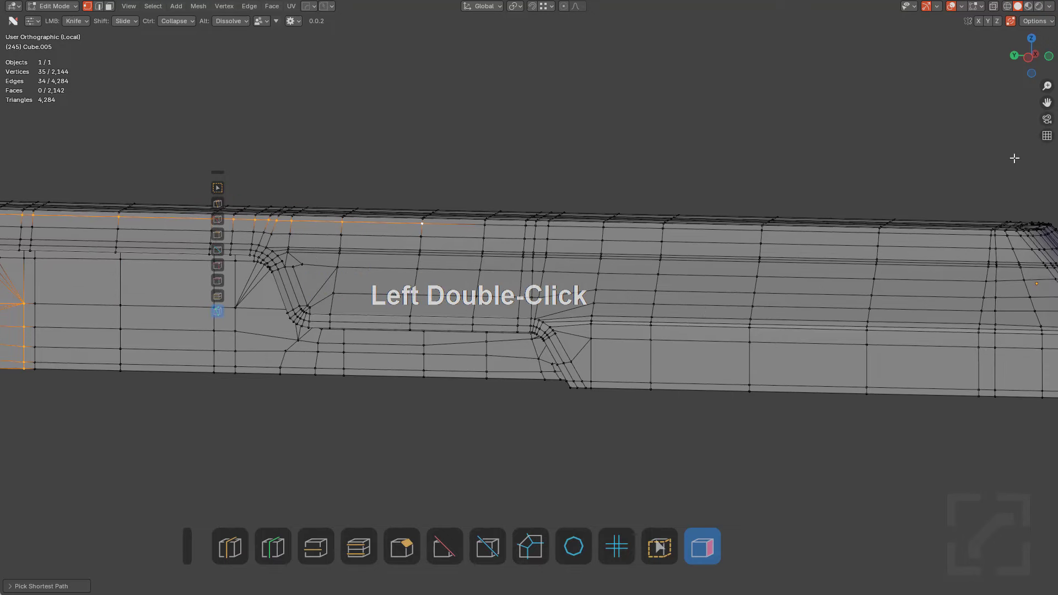
Extend the shortest-path boundary down the rear of the cutout section and along the underside back to its front corner
middle_drag(1014, 158, 746, 300)
scroll(653, 268, up, 3)
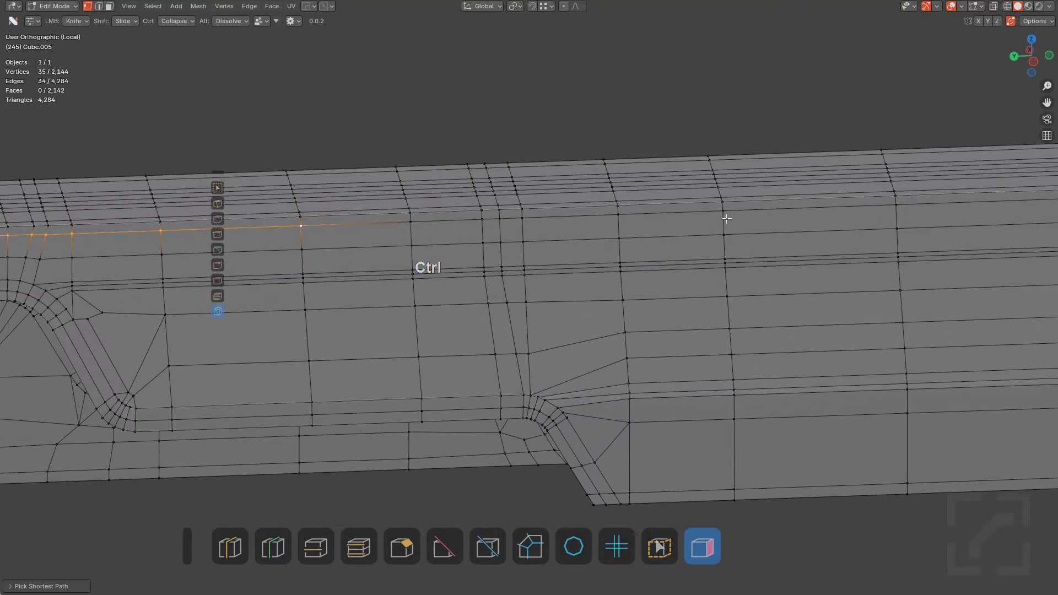
ctrl+click(739, 485)
middle_drag(739, 483, 812, 251)
ctrl+click(787, 239)
shift+middle_drag(709, 249, 941, 351)
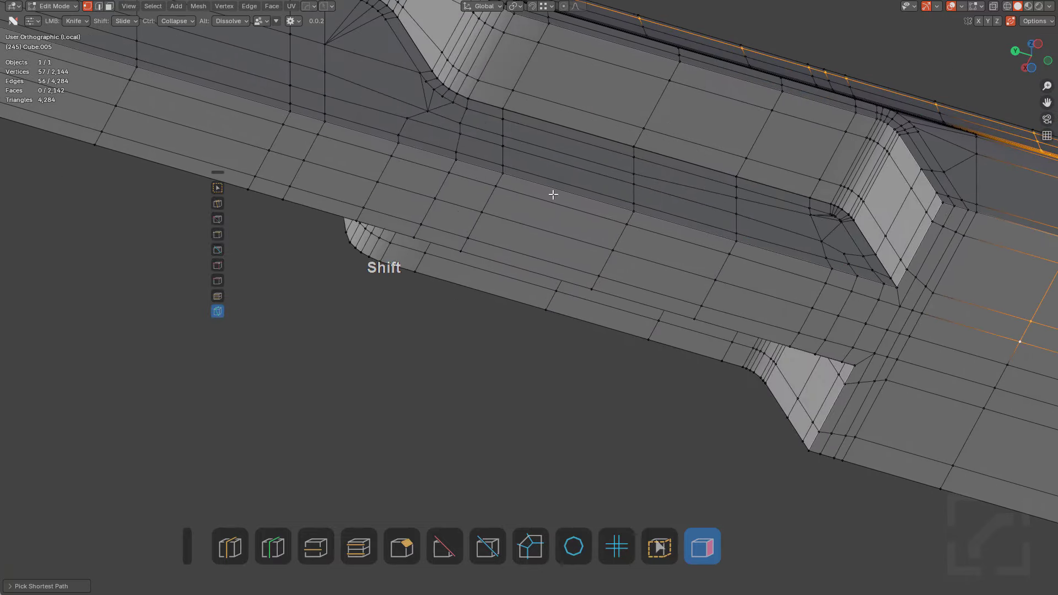
shift+middle_drag(553, 193, 765, 280)
scroll(621, 232, down, 3)
shift+middle_drag(588, 252, 653, 278)
scroll(653, 278, up, 3)
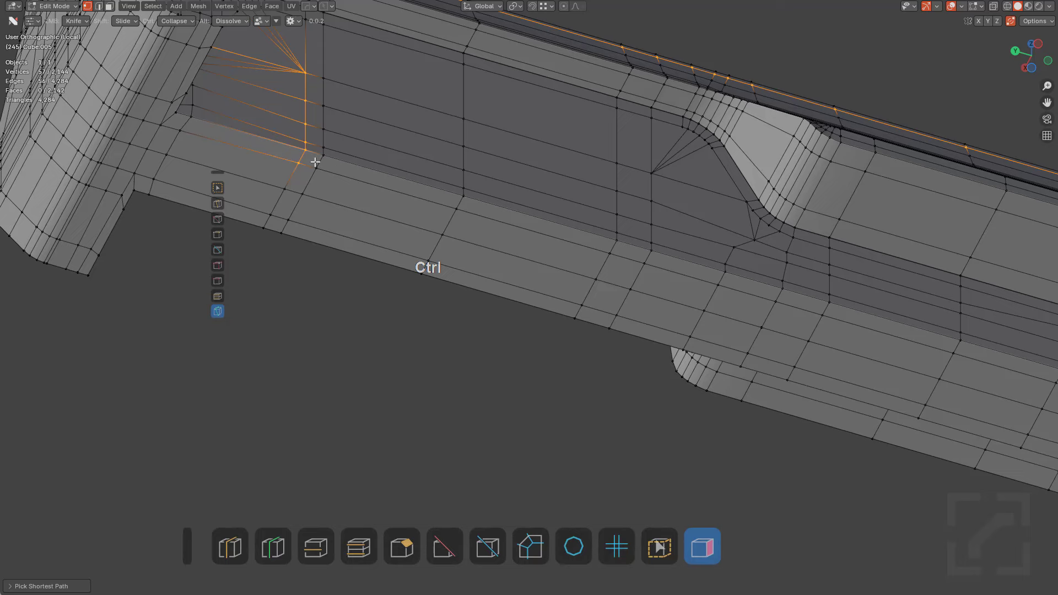
shift+middle_drag(400, 202, 453, 219)
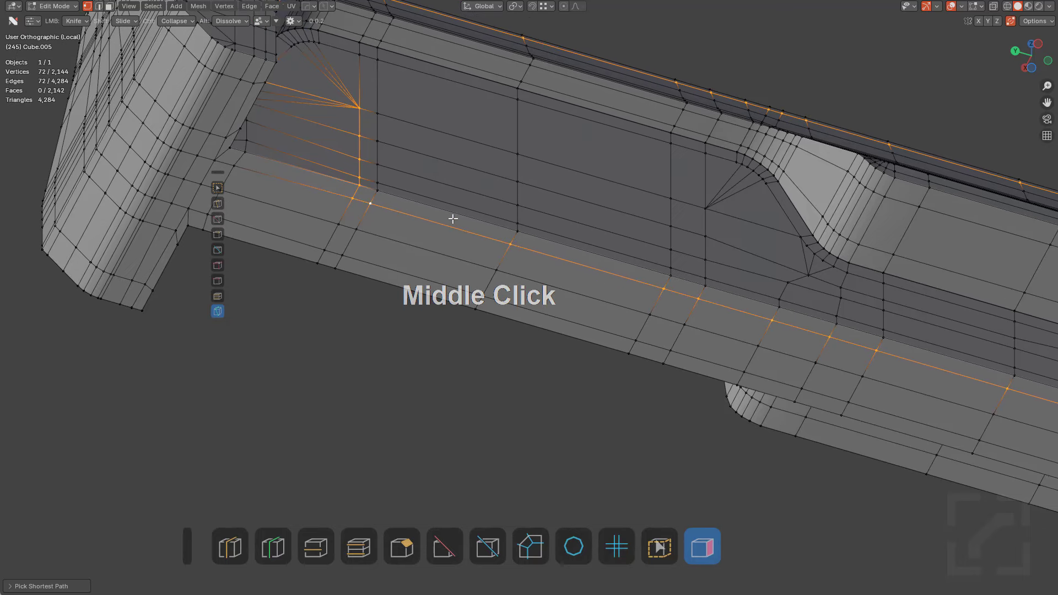
Rip the mesh along the closed boundary in place and separate the linked side patch into its own object
key(shift+d)
right_click(478, 170)
key(alt+a)
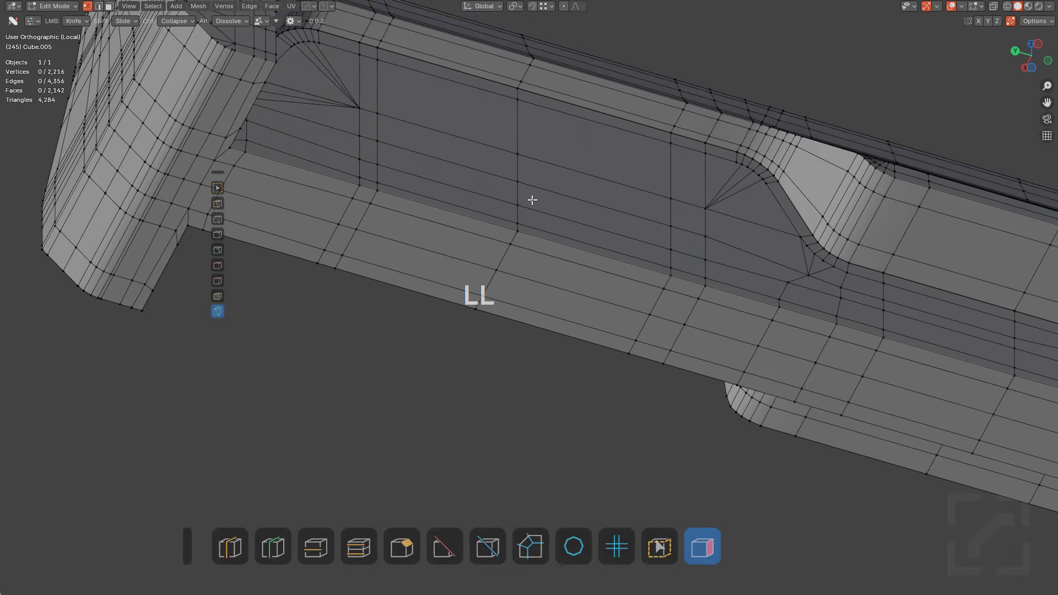
key(l)
scroll(551, 197, down, 3)
key(p)
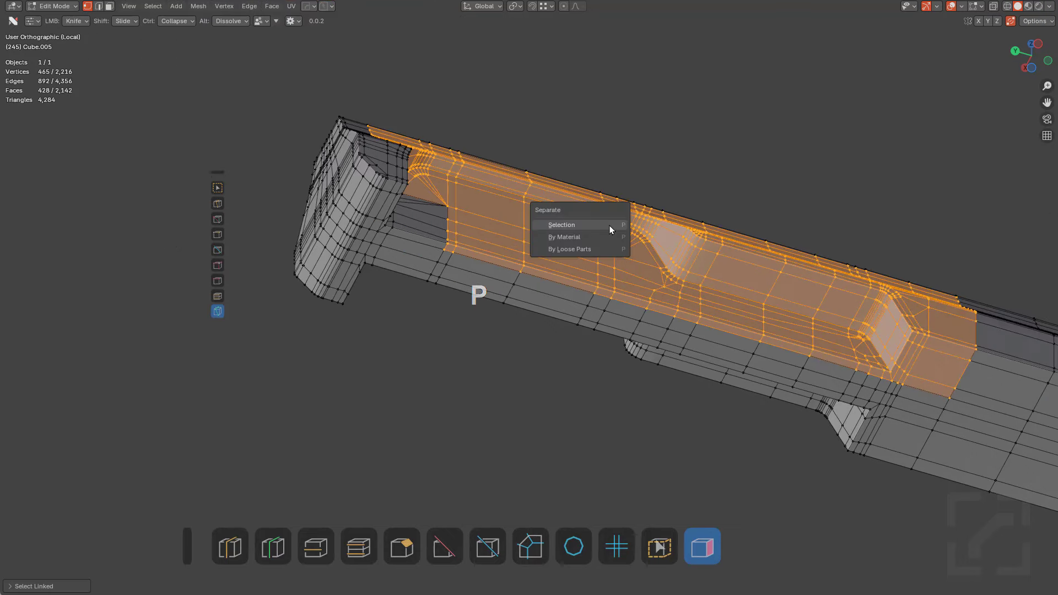
click(610, 226)
Hide the separated side patch in Object Mode and reopen the remaining cover in Edit Mode
middle_drag(610, 226, 574, 342)
key(alt+a)
key(Tab)
click(622, 376)
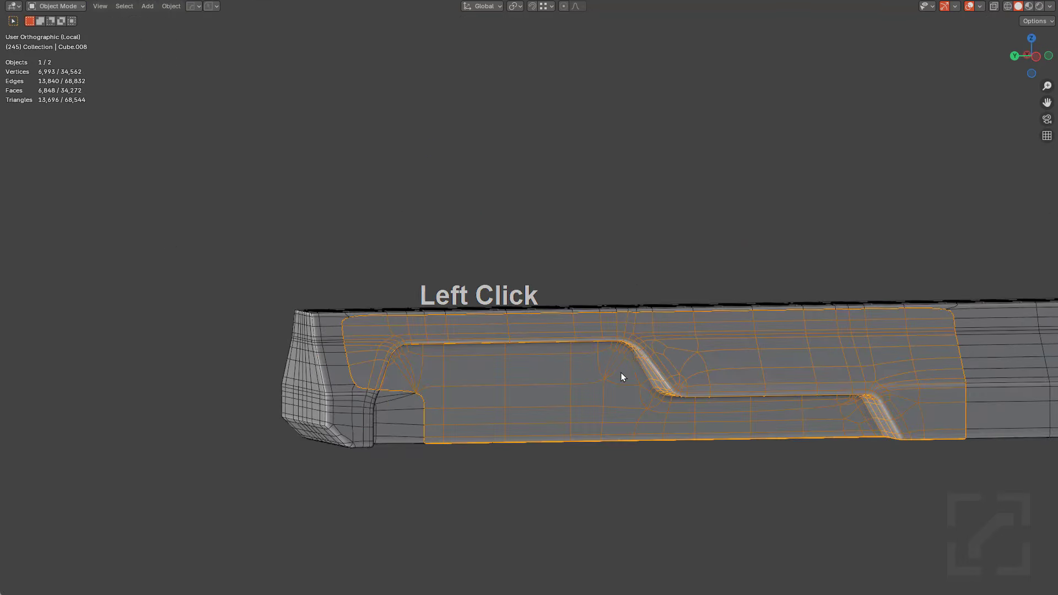
key(h)
middle_drag(649, 366, 794, 329)
click(802, 326)
key(Tab)
Select the open vertical edge at the rear of the gap with a shortest path, including its underside return
scroll(860, 319, up, 3)
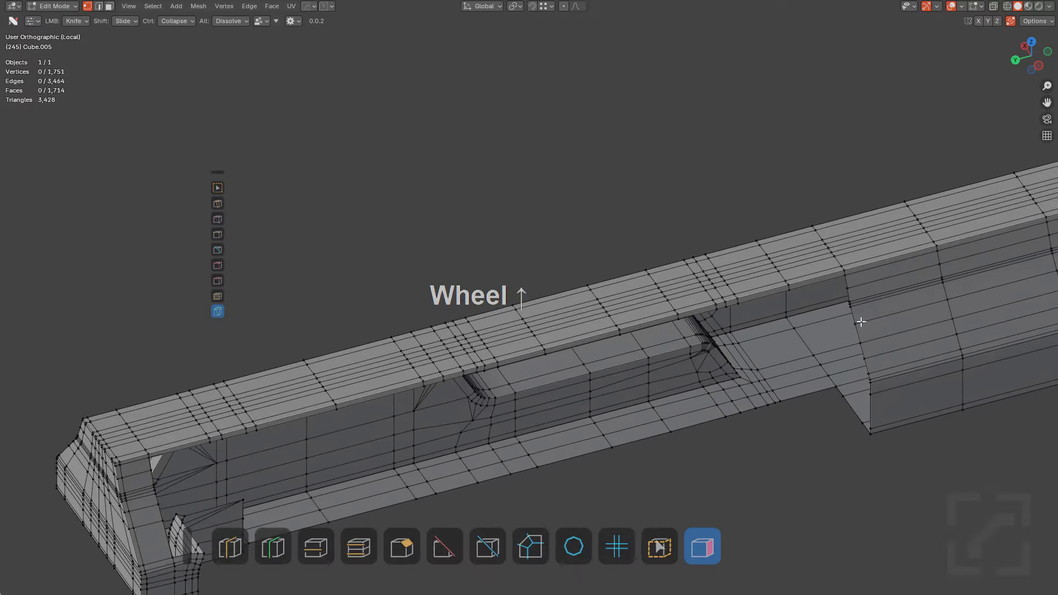
middle_drag(859, 320, 828, 379)
scroll(779, 333, up, 3)
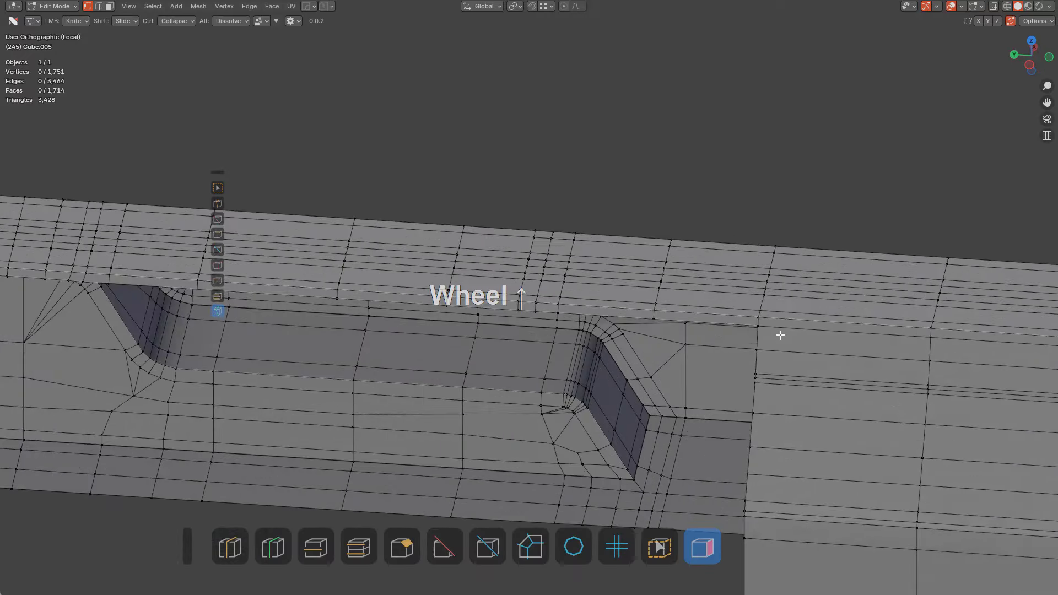
middle_drag(779, 333, 786, 370)
scroll(749, 370, down, 3)
ctrl+click(670, 335)
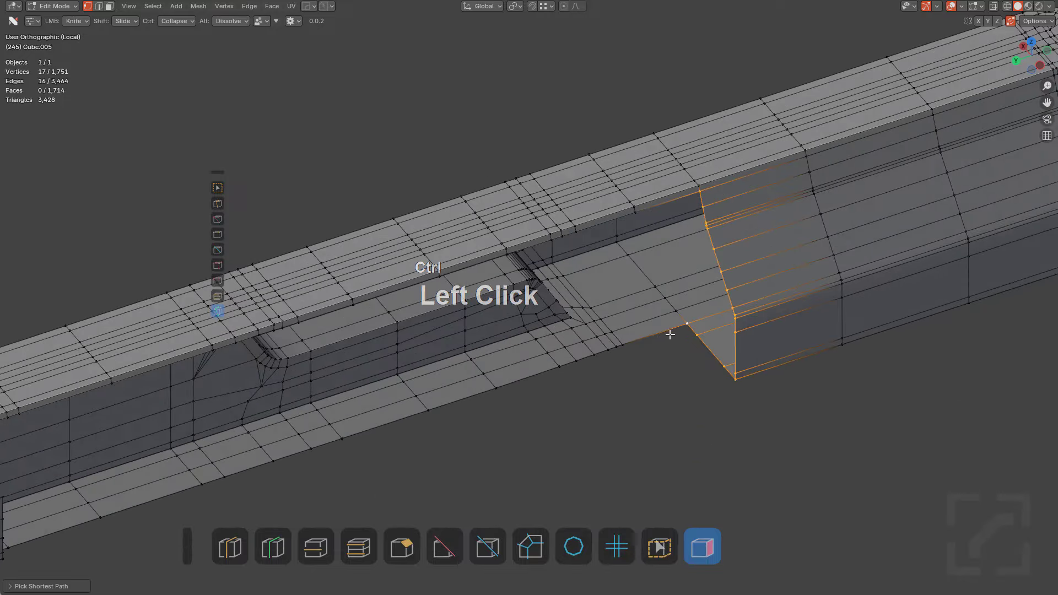
Extrude the selected rear edge along Y, snapping it to the first edge loop over the gap
scroll(670, 334, down, 3)
shift+middle_drag(711, 329, 654, 359)
scroll(701, 326, up, 3)
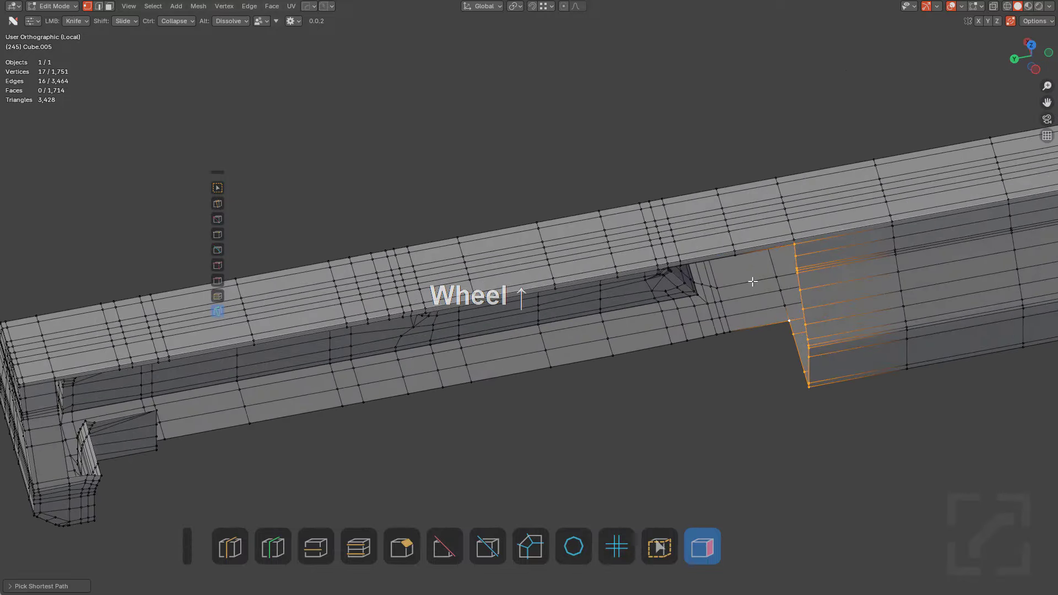
middle_drag(362, 386, 408, 369)
middle_drag(554, 358, 548, 345)
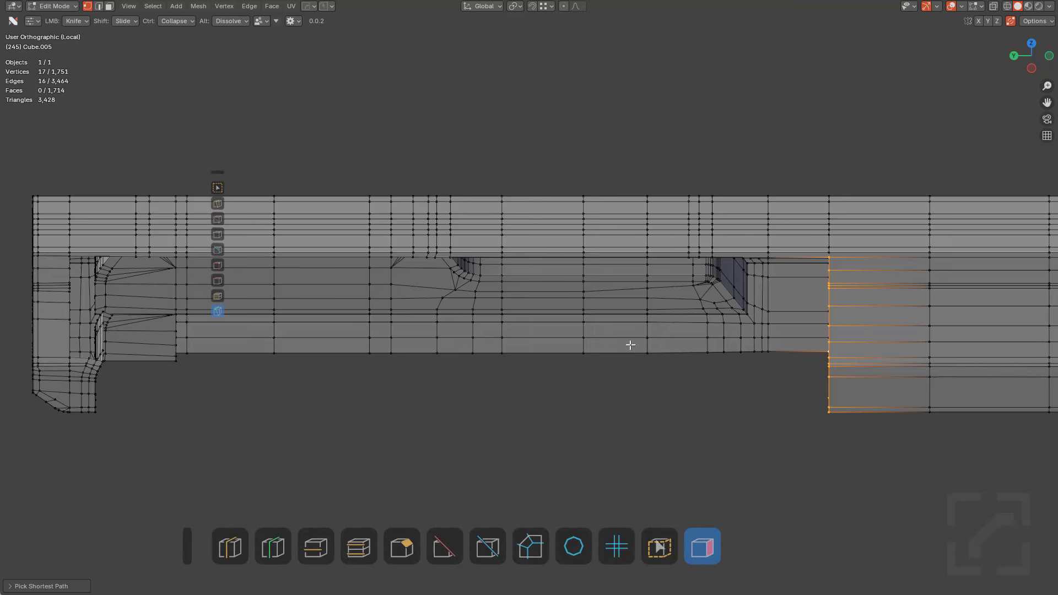
shift+middle_drag(662, 346, 633, 341)
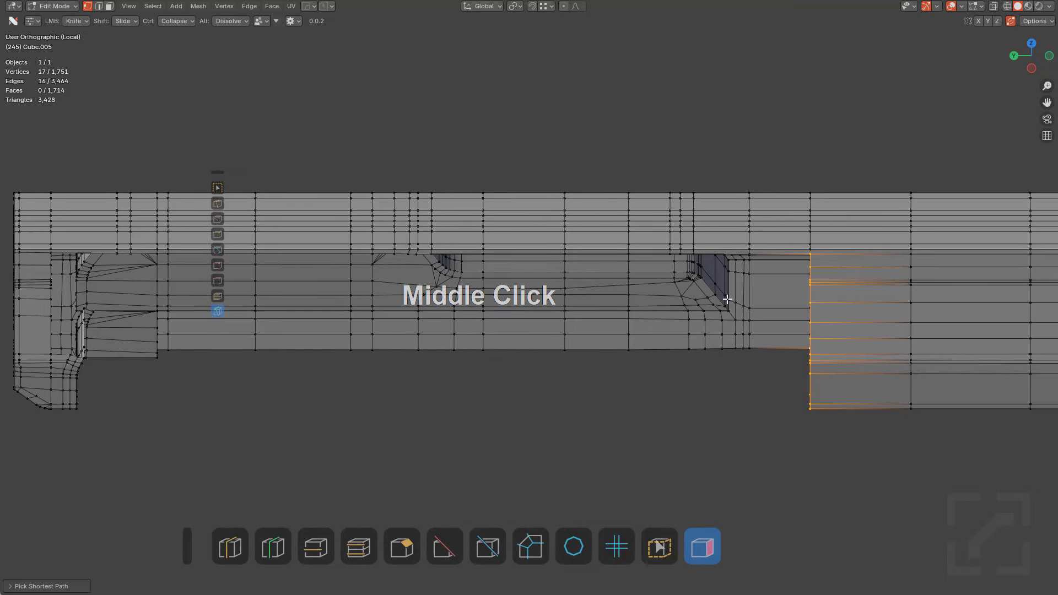
key(x)
right_click(617, 307)
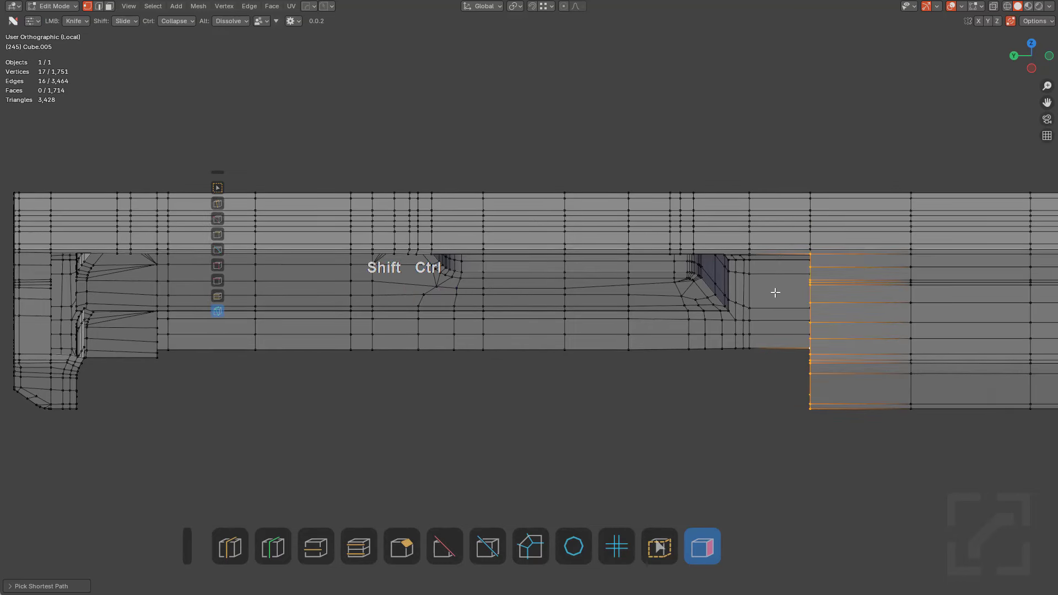
key(ctrl+shift+Tab)
key(e)
key(x)
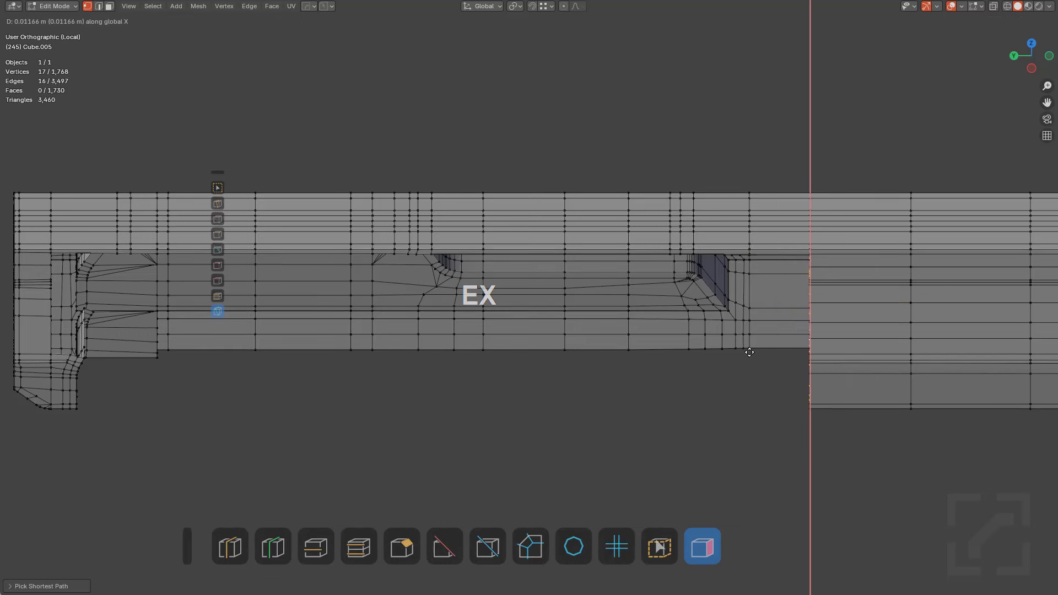
key(y)
key(ctrl)
Extrude the edge along Y in three more segments, snapping each to the closely spaced loops of the cover's top
key(e)
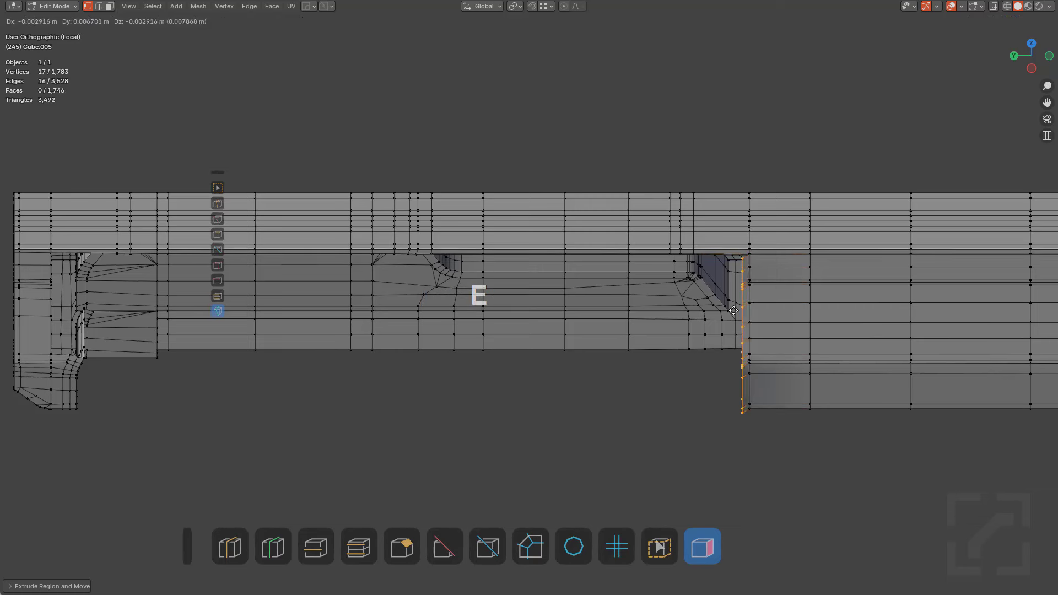
key(x)
key(y)
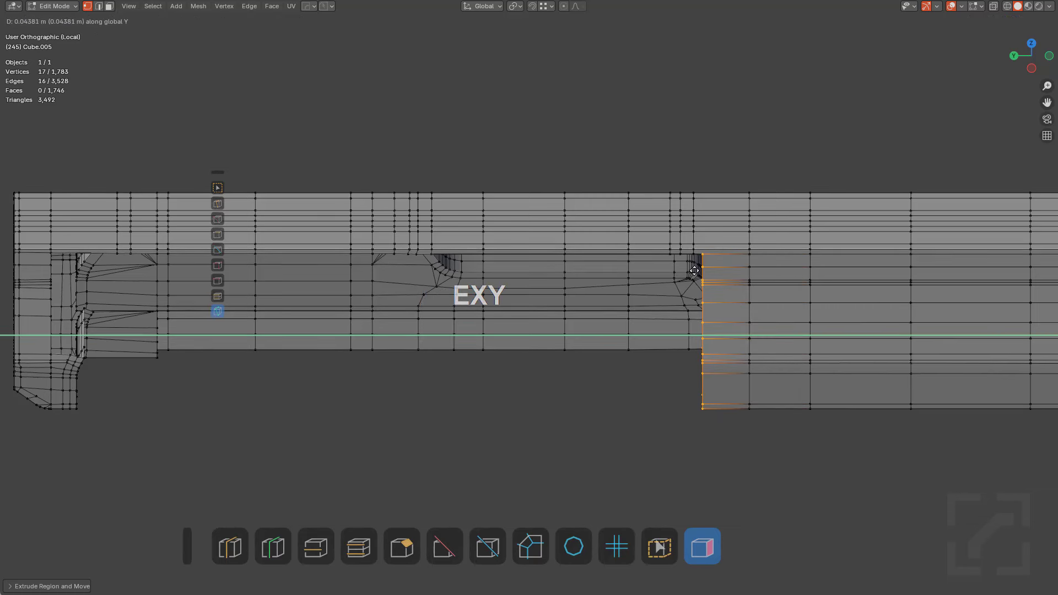
ctrl+click(696, 261)
key(e)
key(y)
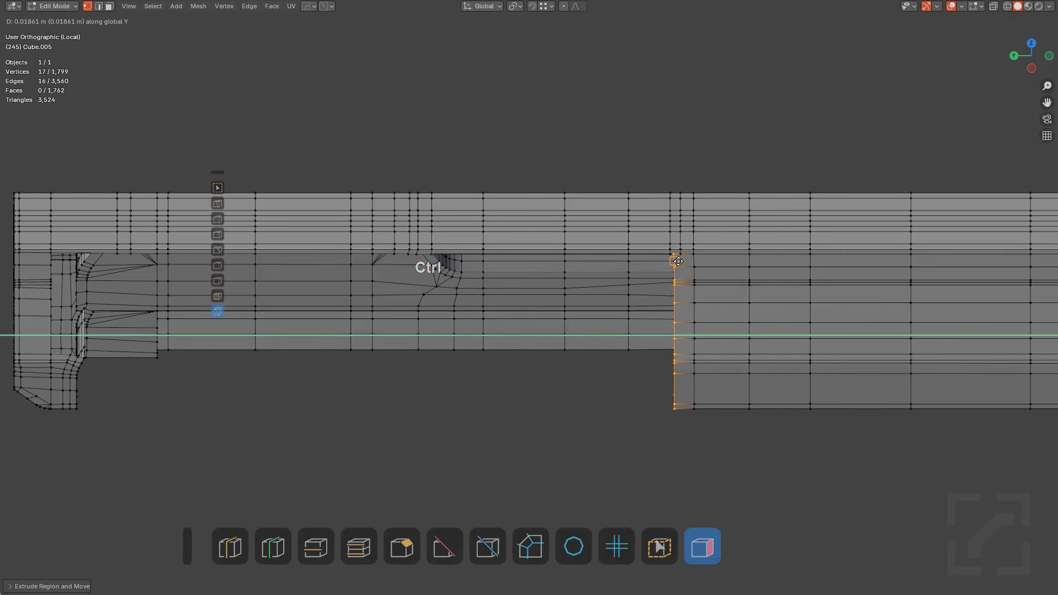
ctrl+click(681, 256)
key(e)
key(y)
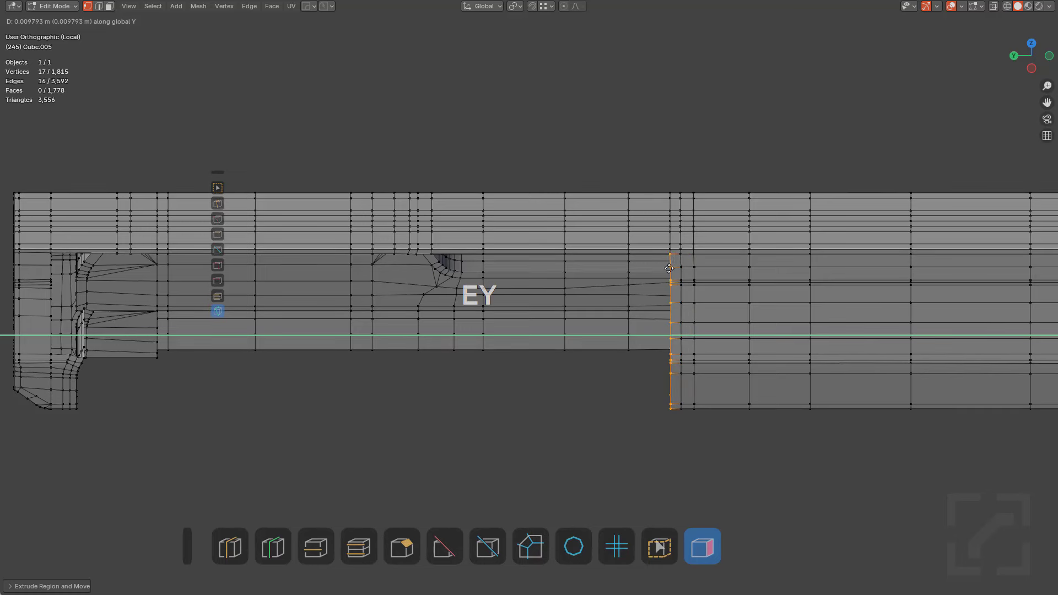
ctrl+click(667, 258)
Continue the side wall along Y with three wider extrusions snapped to the loops in the middle of the gap
key(e)
key(y)
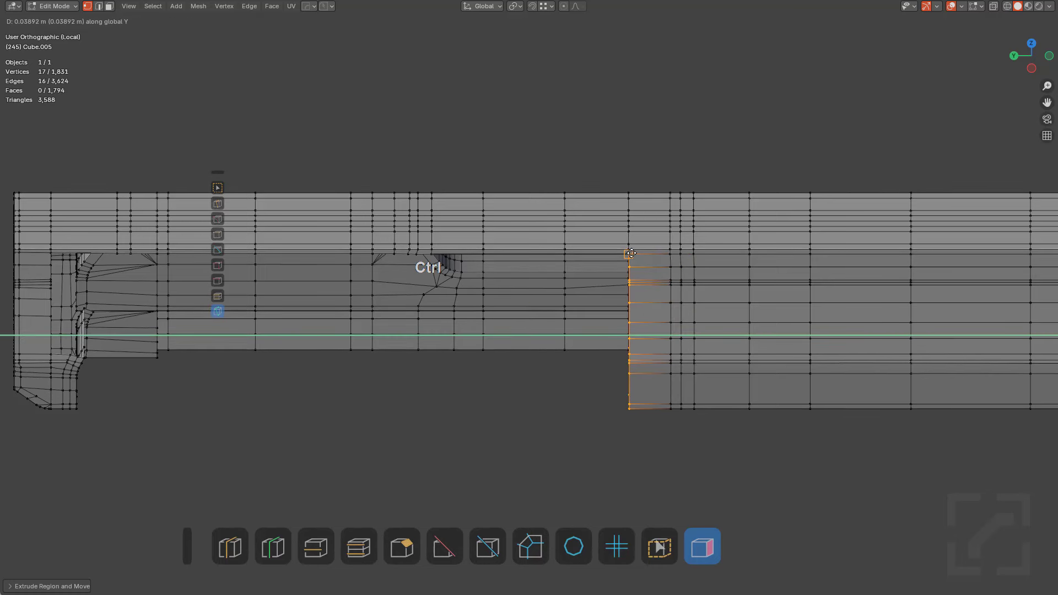
ctrl+click(631, 254)
key(e)
key(y)
ctrl+click(559, 275)
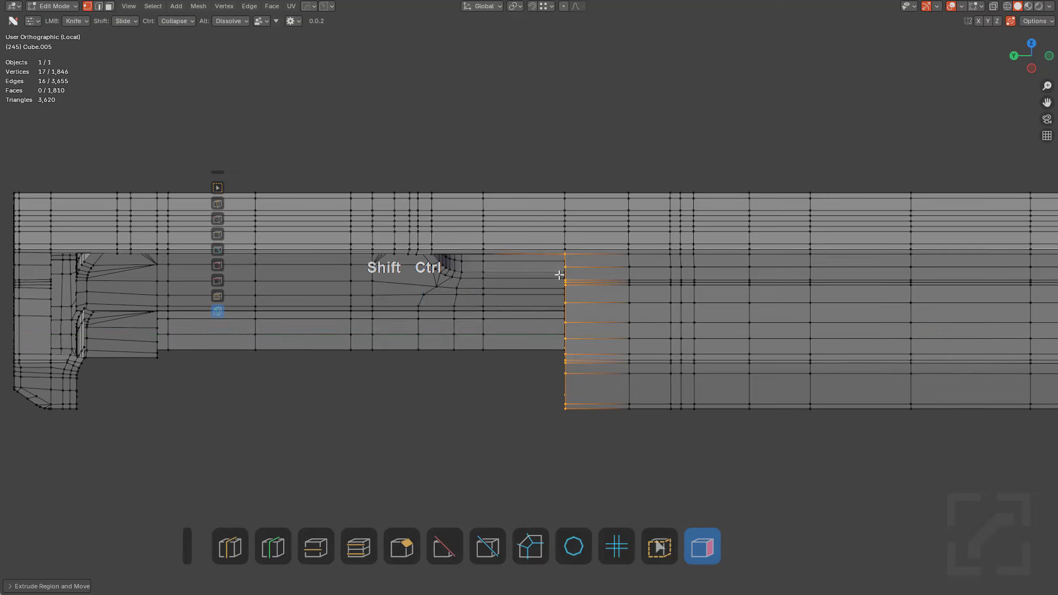
shift+middle_drag(559, 275, 654, 300)
key(e)
key(y)
ctrl+click(560, 298)
shift+middle_drag(559, 298, 643, 291)
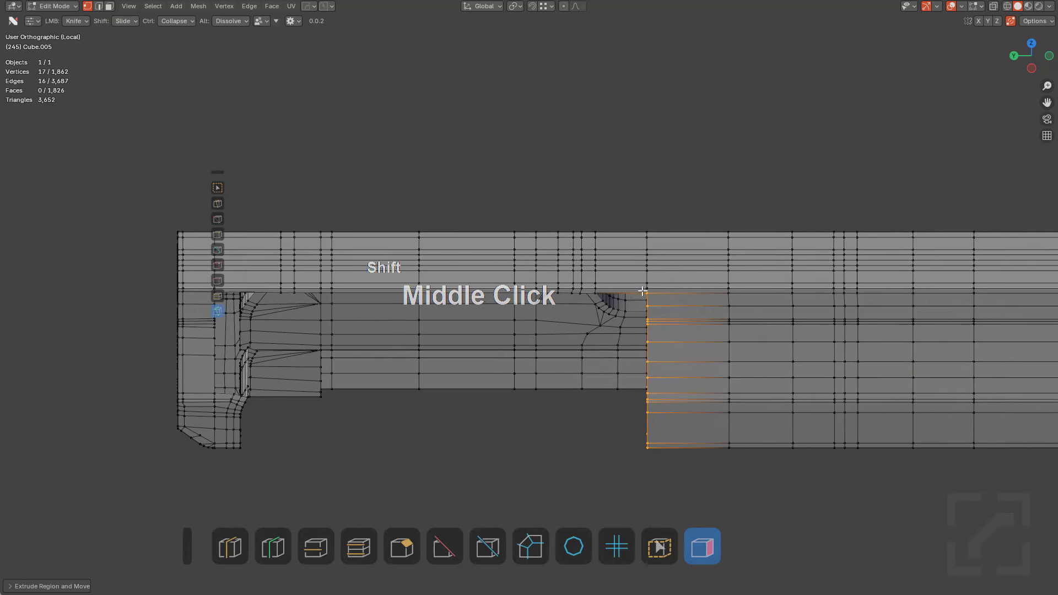
Extrude the wall edge along Y in short segments, snapping to each loop in the dense cluster above the large cutout's rear corner
key(e)
key(y)
ctrl+click(596, 292)
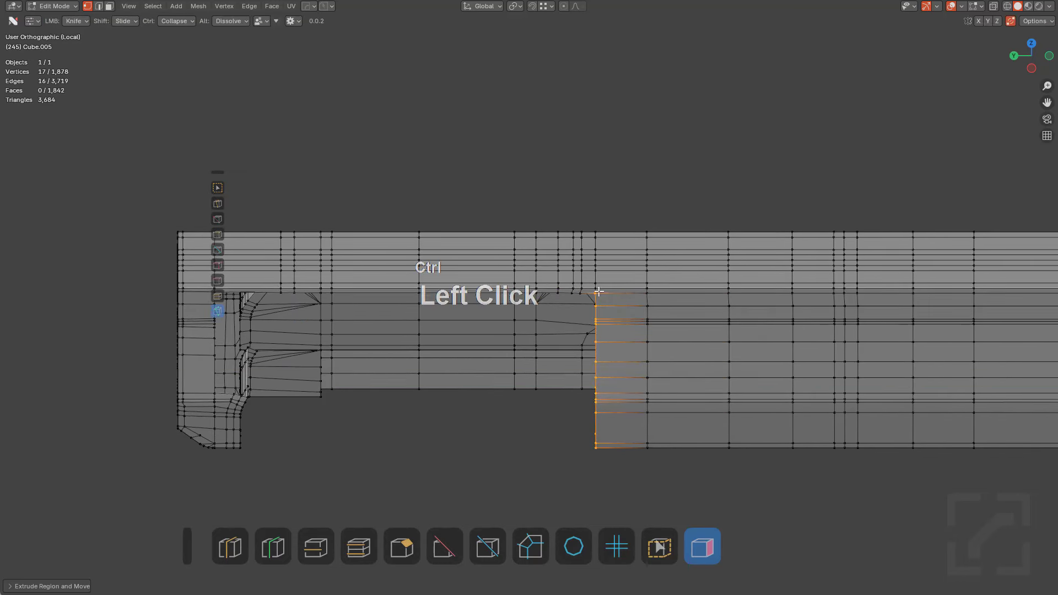
scroll(646, 302, down, 1)
scroll(663, 303, up, 3)
key(e)
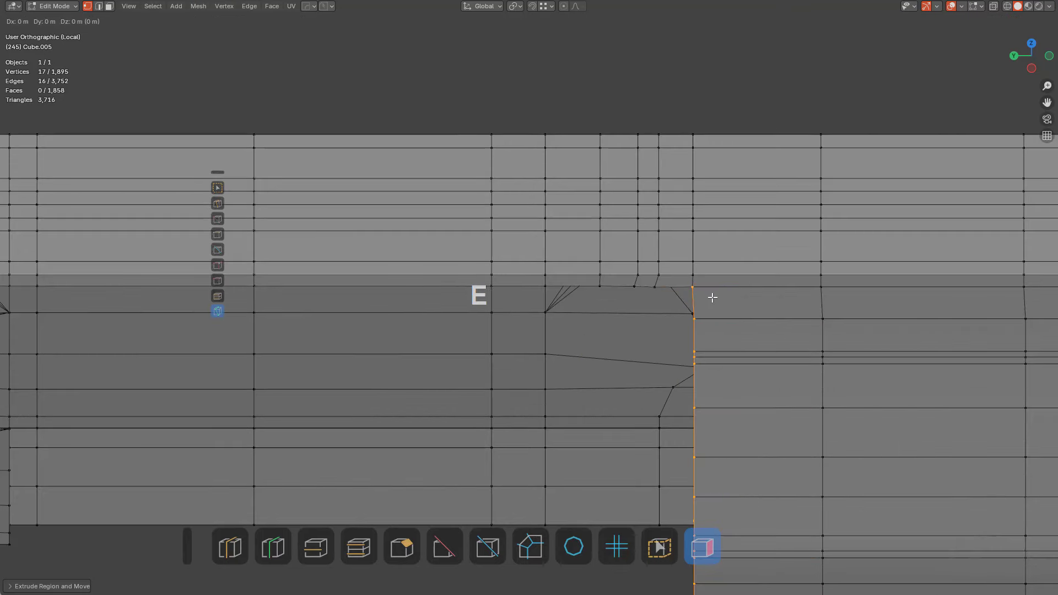
key(y)
ctrl+click(692, 298)
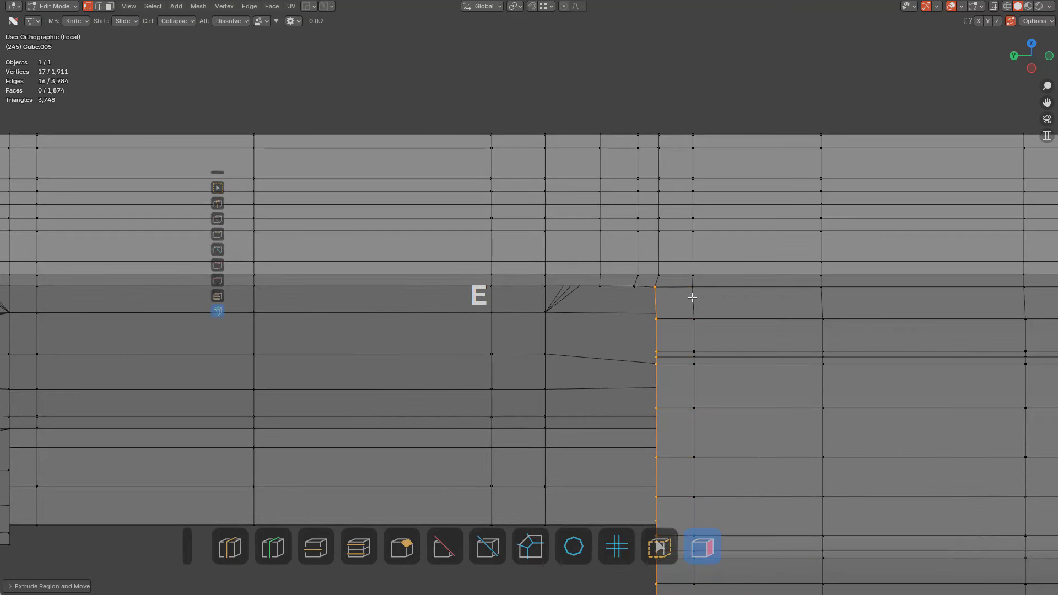
key(e)
key(y)
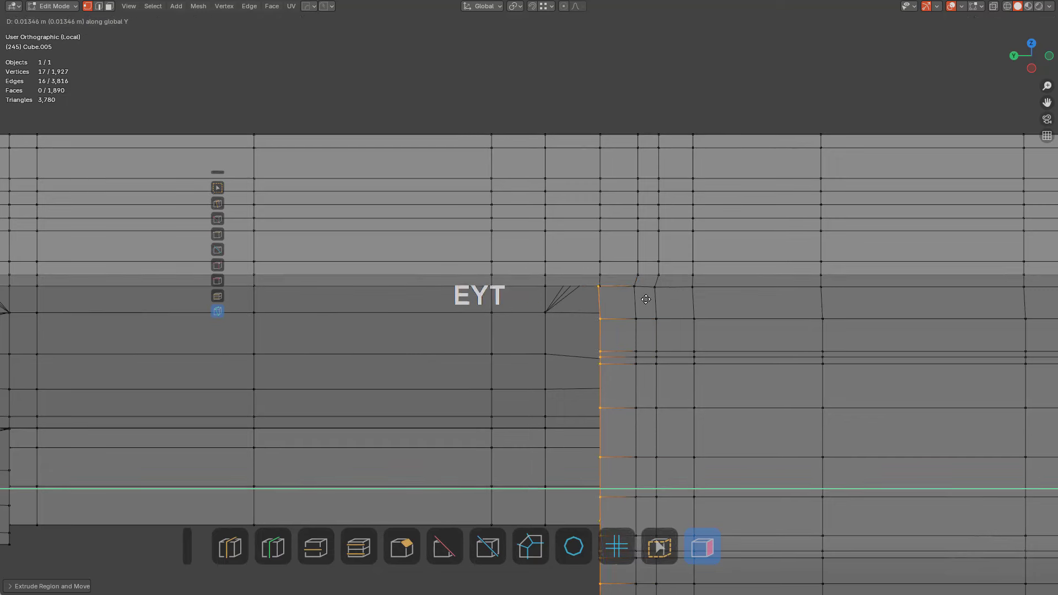
ctrl+click(633, 294)
Extrude the wall edge along Y in three segments, snapping to the widely spaced loops over the front half of the gap
key(e)
key(y)
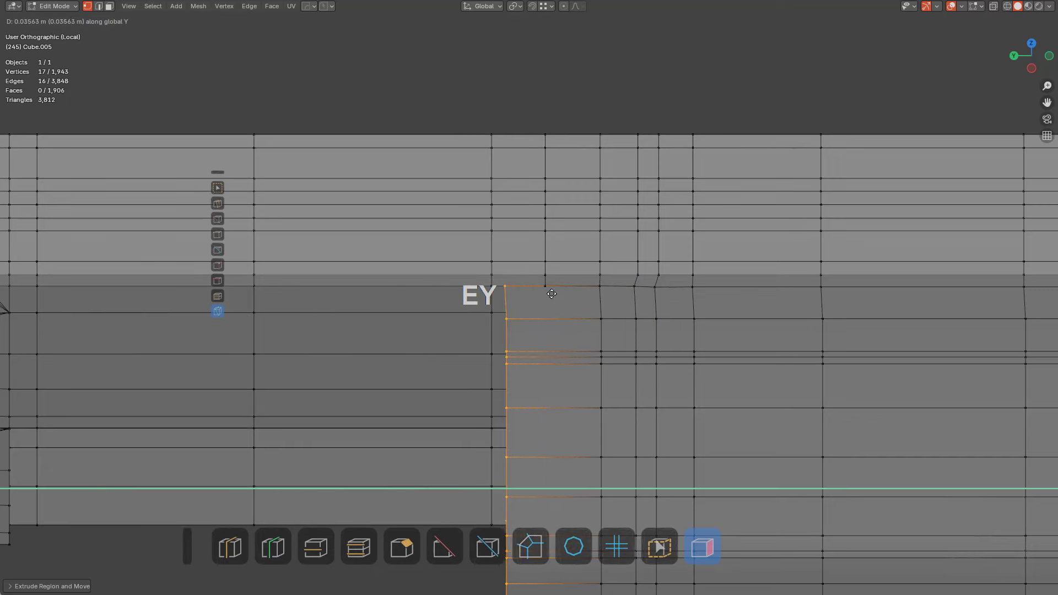
ctrl+click(551, 294)
middle_drag(552, 294, 704, 281)
key(e)
key(y)
ctrl+click(670, 271)
key(e)
key(t)
key(y)
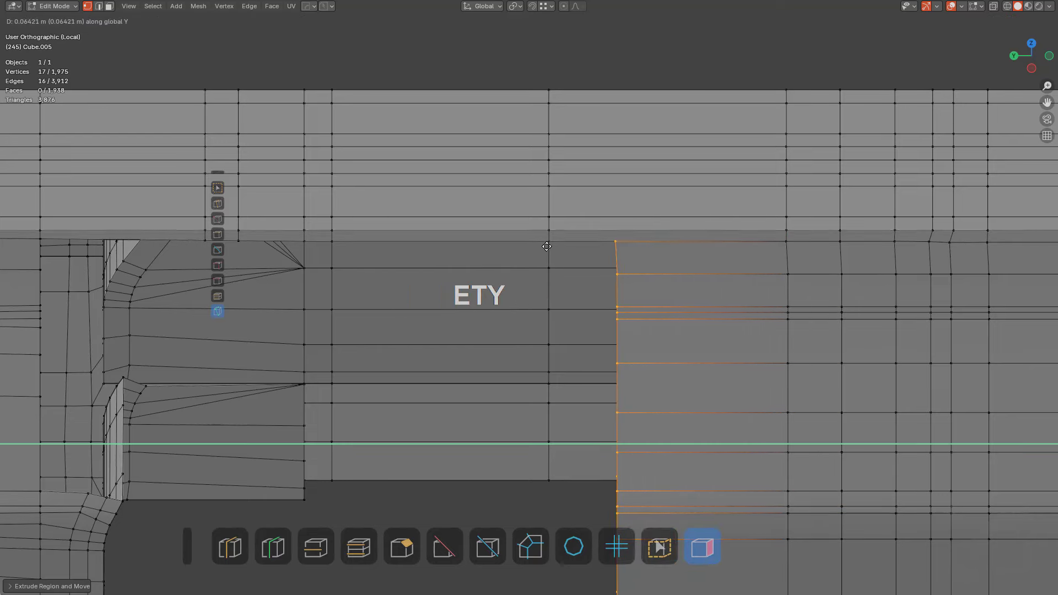
click(546, 248)
Extrude the wall edge along Y through the last four loops, snapping it up to the gap's front opening
shift+middle_drag(538, 253, 706, 226)
key(e)
key(y)
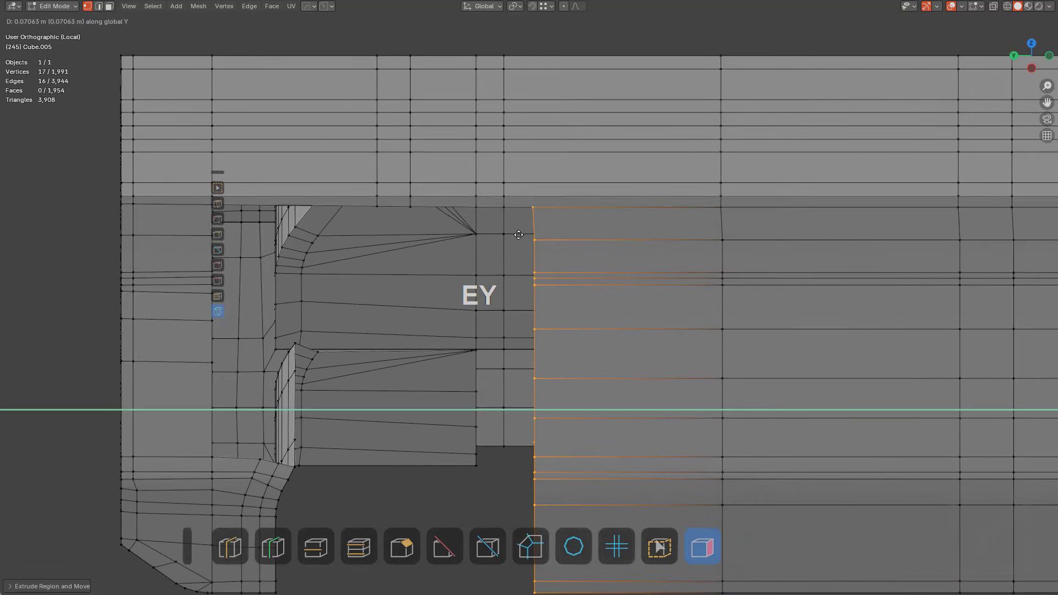
ctrl+click(504, 232)
shift+middle_drag(504, 232, 663, 239)
key(e)
key(y)
click(592, 237)
key(e)
key(y)
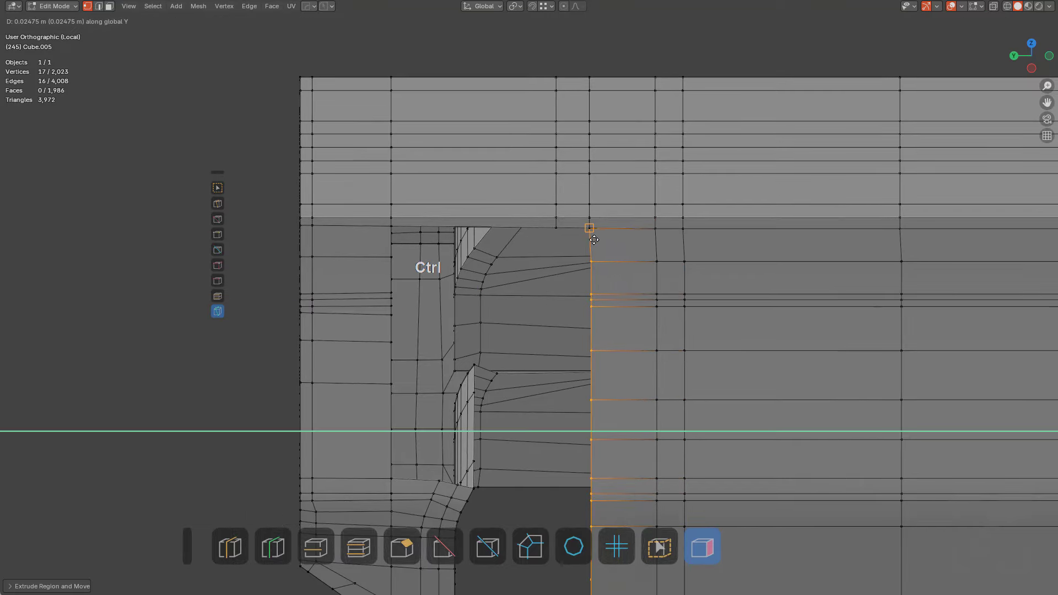
click(595, 238)
key(e)
key(y)
ctrl+click(559, 232)
Inspect the extruded side wall from the side and from underneath the cover
scroll(633, 270, down, 3)
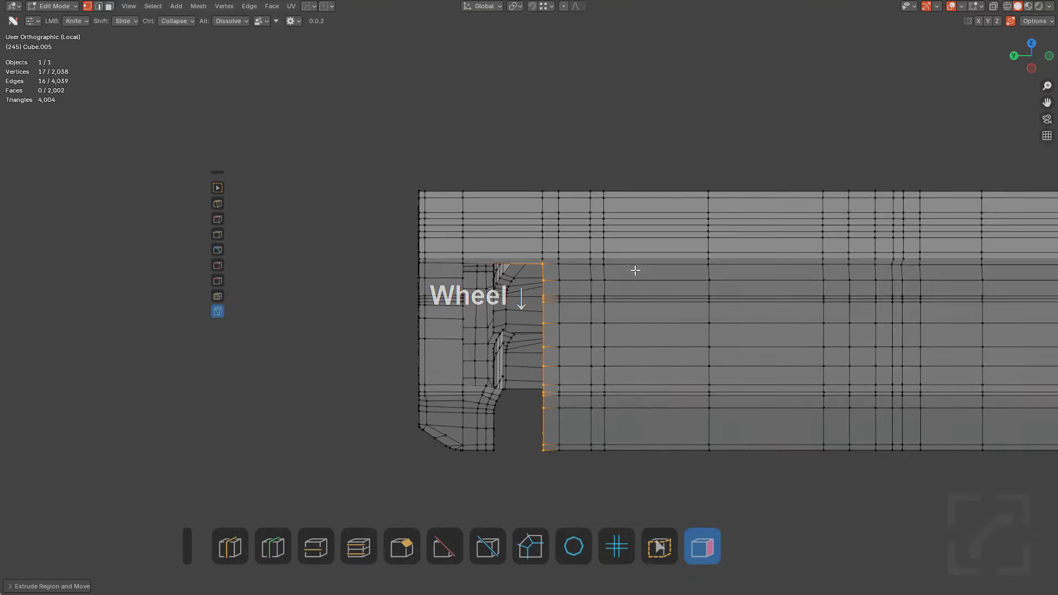
middle_drag(633, 270, 600, 208)
scroll(600, 208, down, 2)
scroll(597, 177, up, 3)
scroll(597, 177, up, 2)
middle_drag(675, 187, 607, 161)
shift+middle_drag(736, 200, 512, 248)
scroll(706, 259, down, 2)
middle_drag(706, 260, 561, 309)
scroll(380, 299, down, 2)
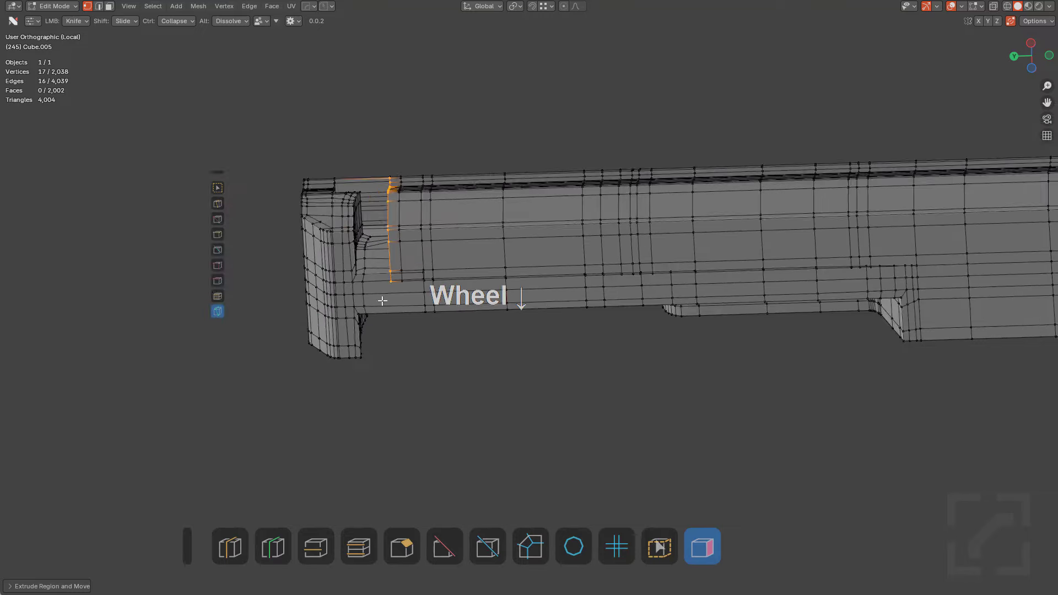
Select the rebuilt wall's lower edge along the gap and edge-slide it so its vertices merge with the edge of the section below
scroll(349, 297, up, 4)
middle_drag(350, 297, 330, 193)
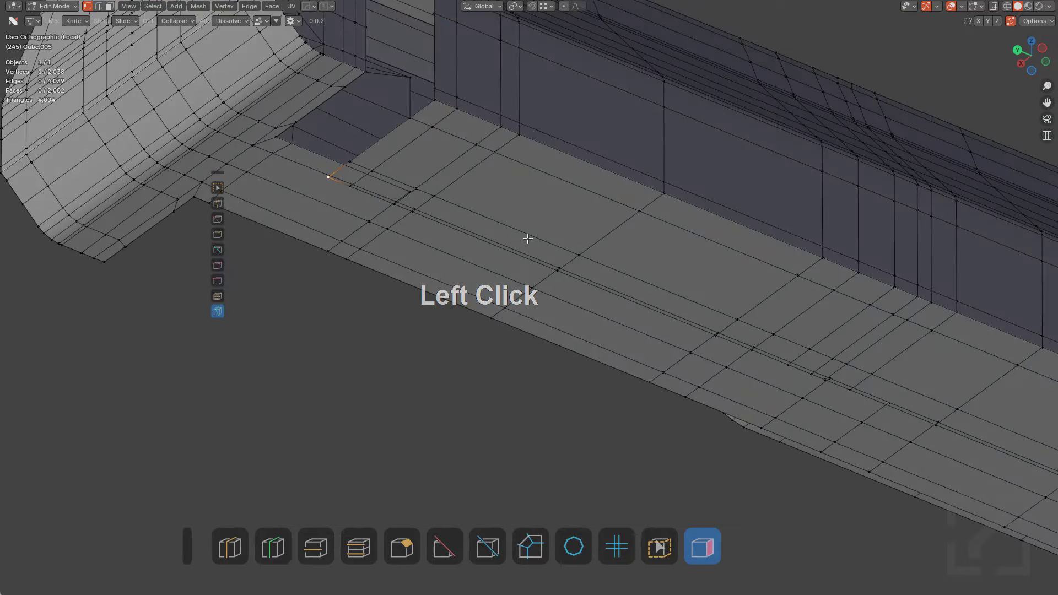
ctrl+click(758, 353)
key(ctrl+z)
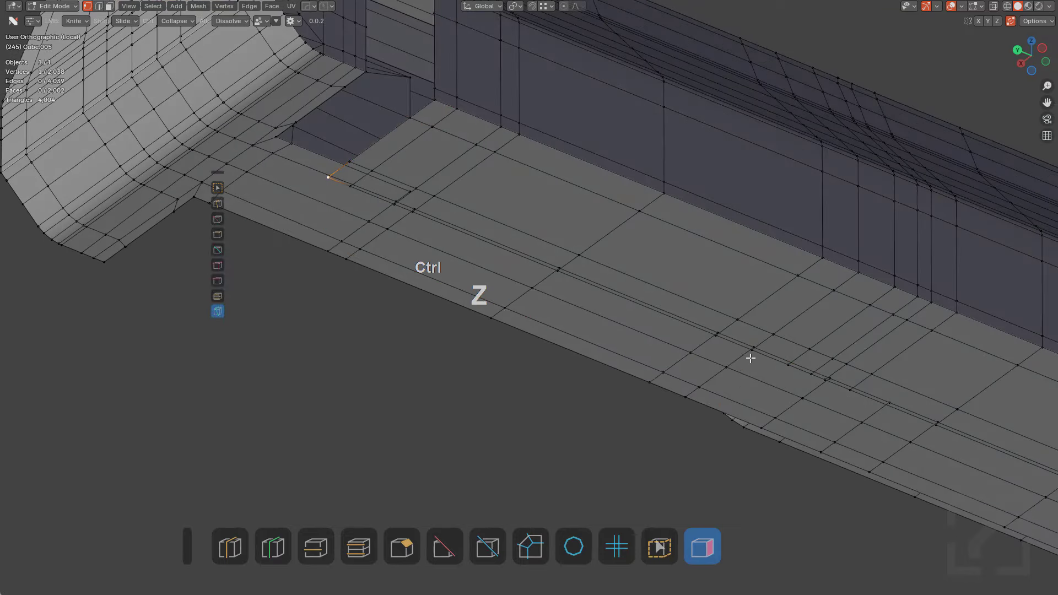
shift+middle_drag(752, 358, 739, 359)
scroll(689, 366, up, 2)
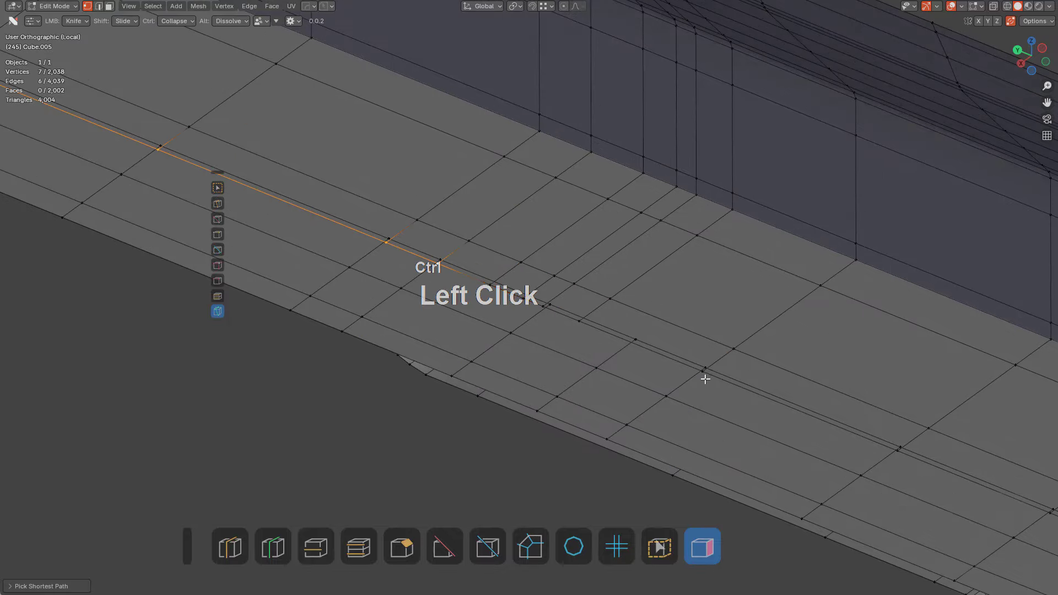
middle_drag(830, 410, 815, 394)
middle_drag(857, 428, 727, 362)
key(g)
key(g)
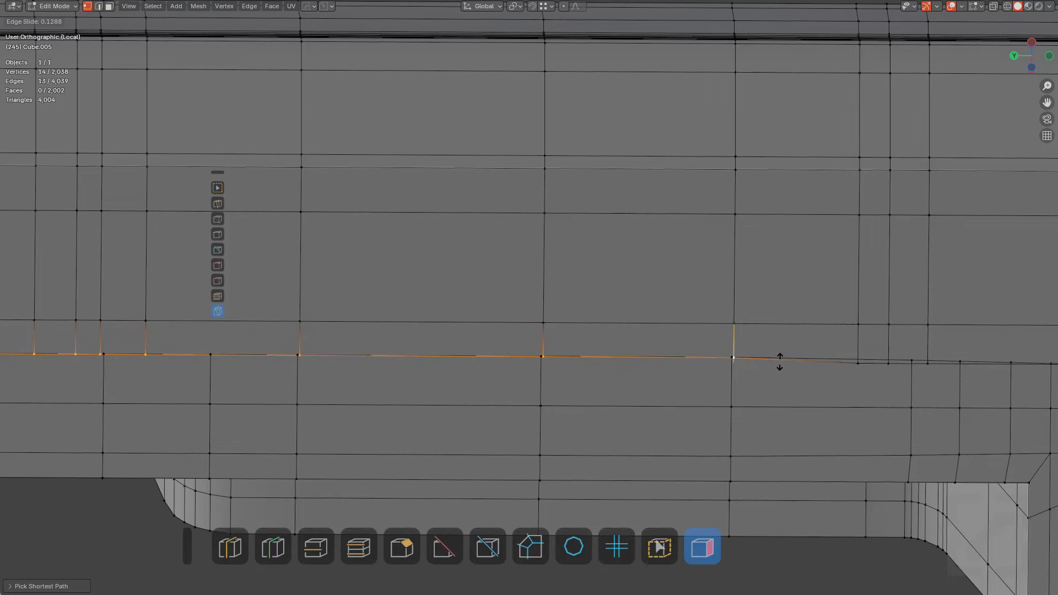
click(780, 361)
Slide the three closely spaced wall vertices near the large cutout's corner upward, away from the edge of the section below
scroll(640, 345, up, 3)
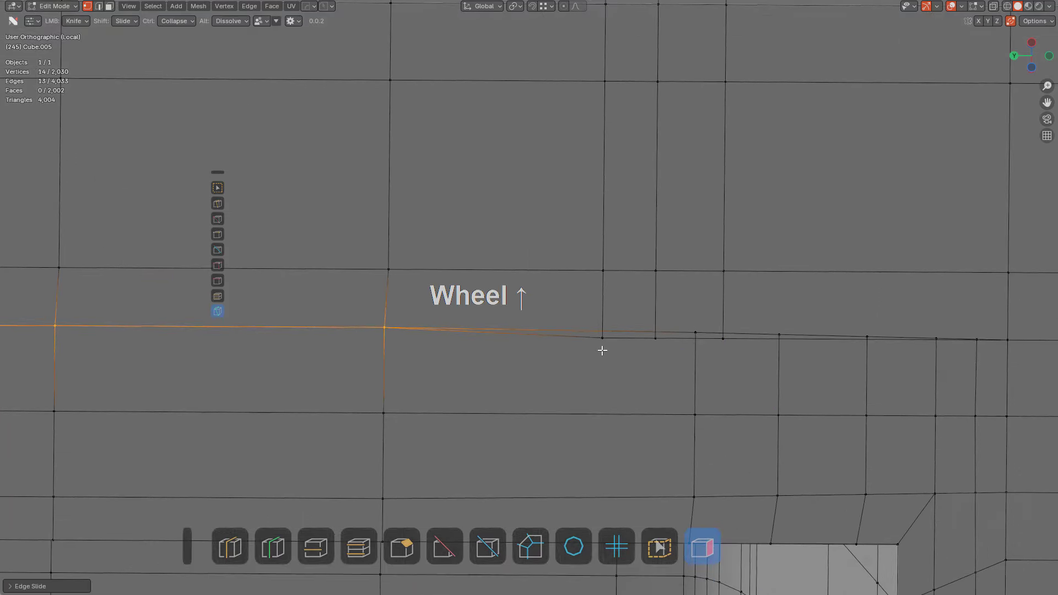
click(605, 344)
key(g)
key(g)
click(746, 333)
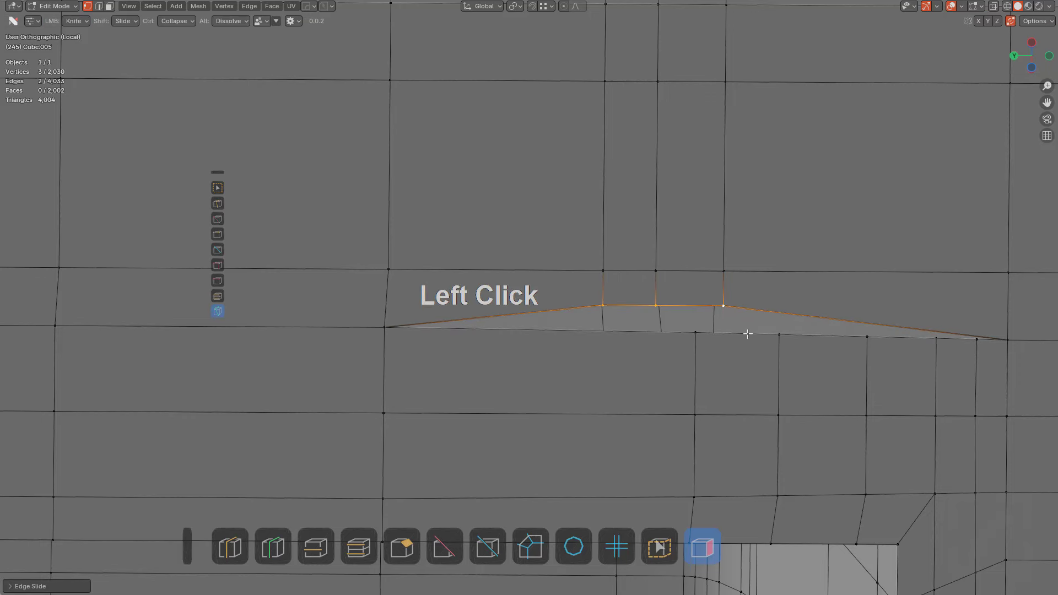
shift+middle_drag(746, 333, 554, 322)
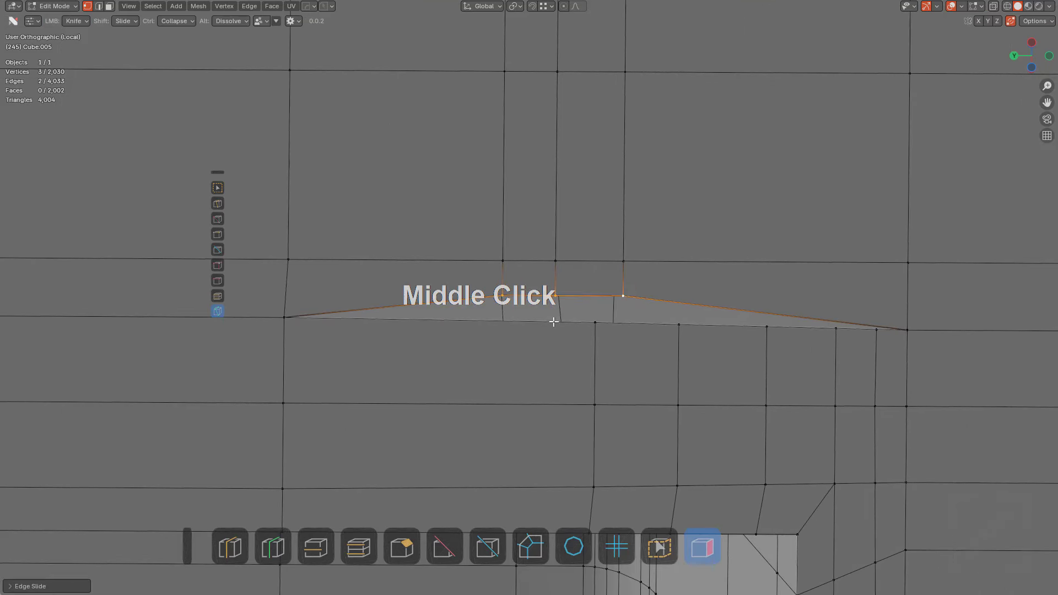
Move the three raised wall vertices one by one onto the matching loop ends below, merging them to redirect the loops above the cutout
click(622, 297)
key(g)
click(762, 326)
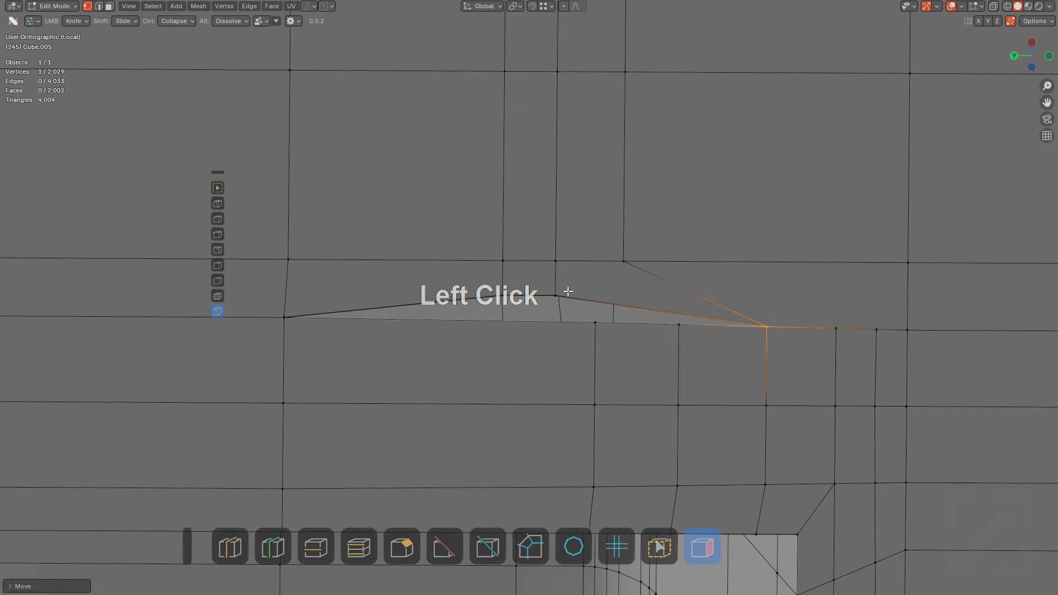
click(556, 295)
key(g)
ctrl+click(674, 322)
click(501, 297)
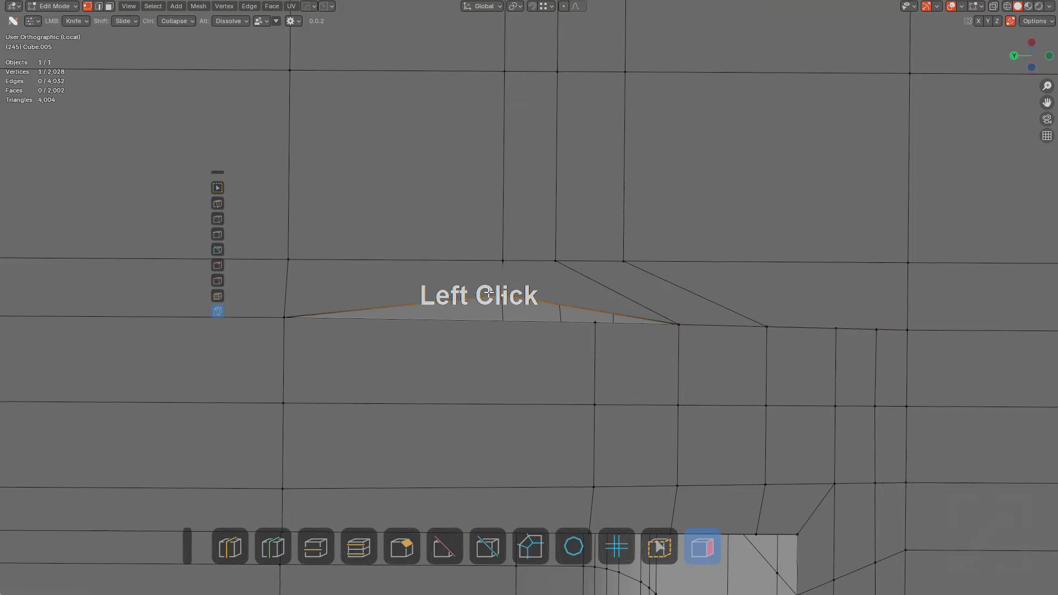
key(g)
ctrl+click(594, 322)
click(782, 337)
shift+middle_drag(785, 337, 676, 331)
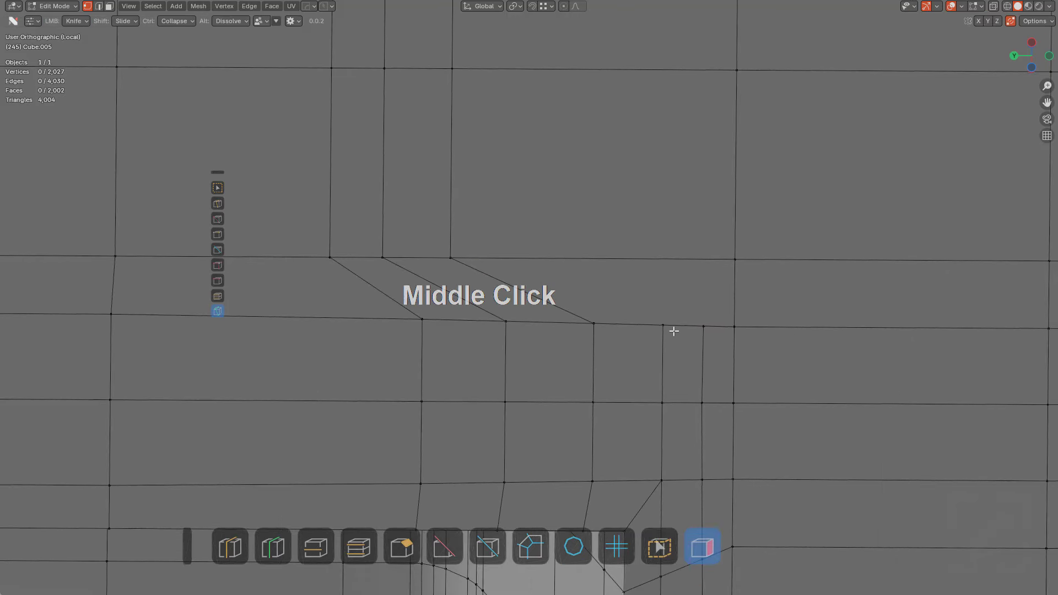
scroll(634, 318, down, 2)
shift+click(661, 280)
key(j)
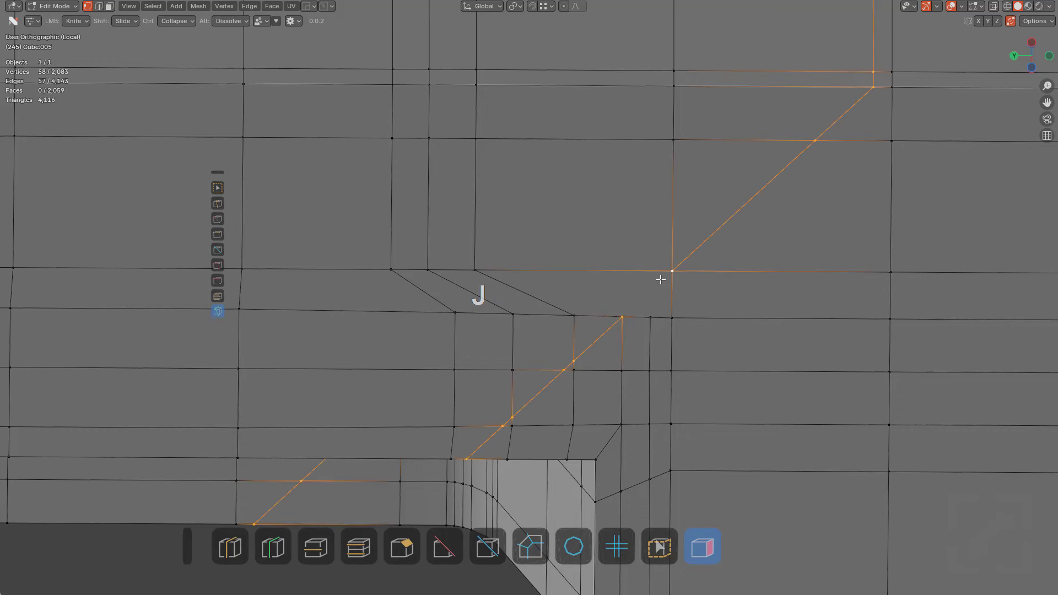
key(ctrl+z)
key(alt+a)
key(g)
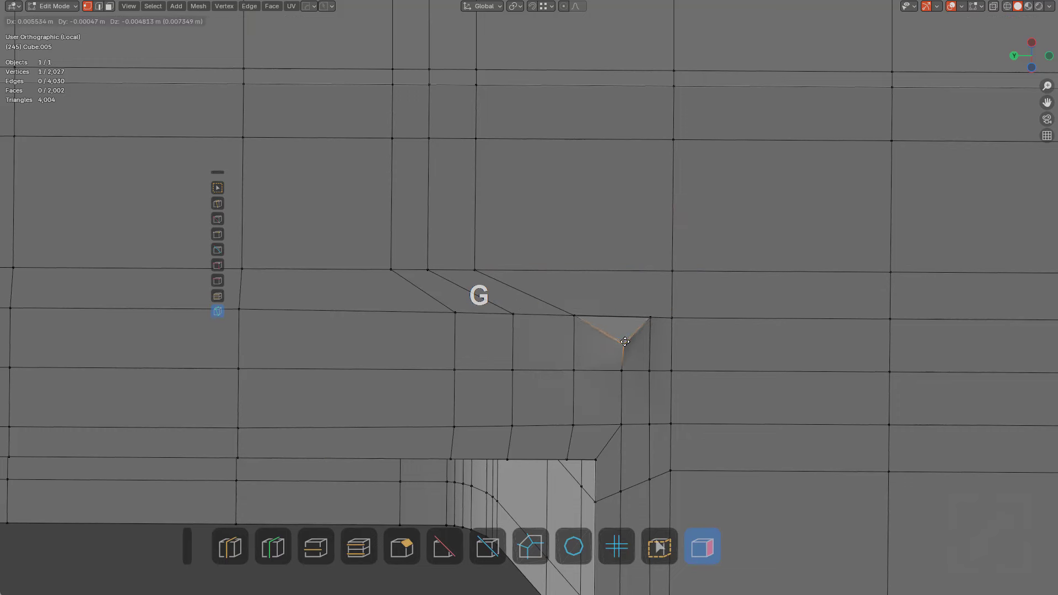
click(644, 319)
right_click(640, 350)
scroll(706, 327, up, 2)
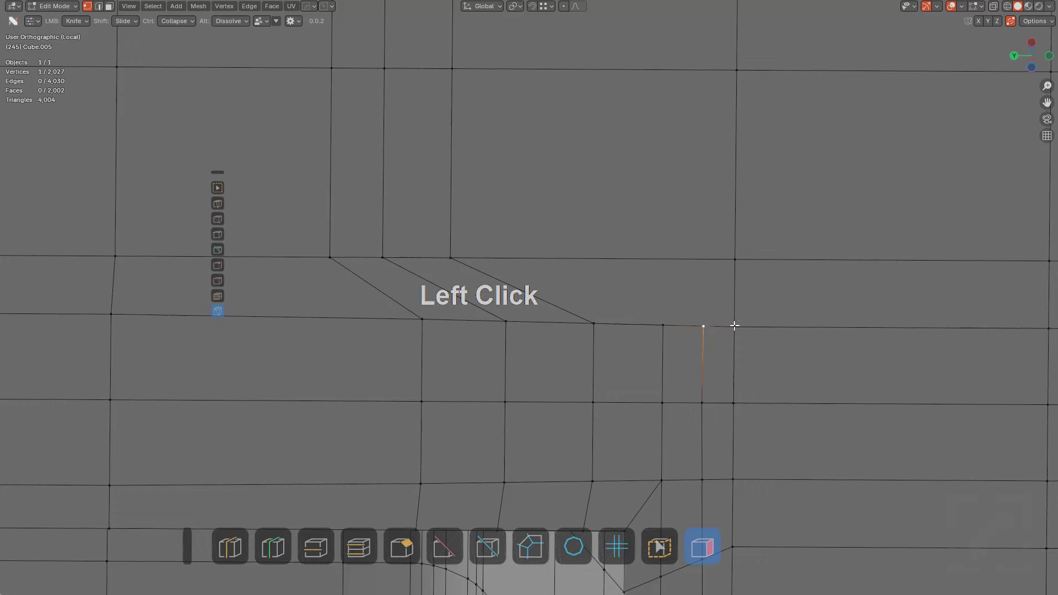
Try to slide the seam's corner vertex upward and fill the opened sliver with a face
key(g)
key(g)
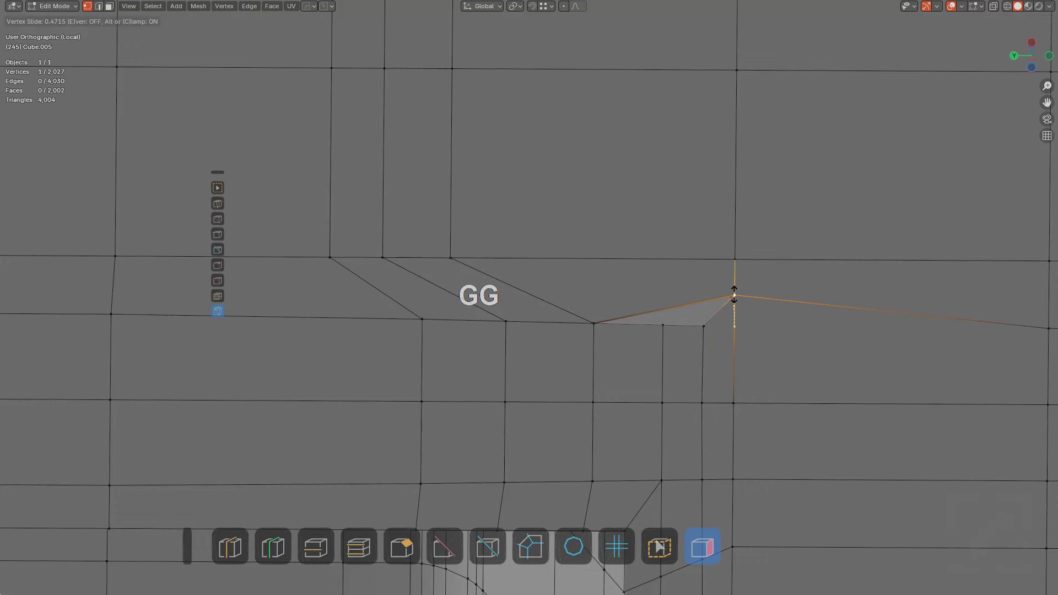
alt+click(707, 302)
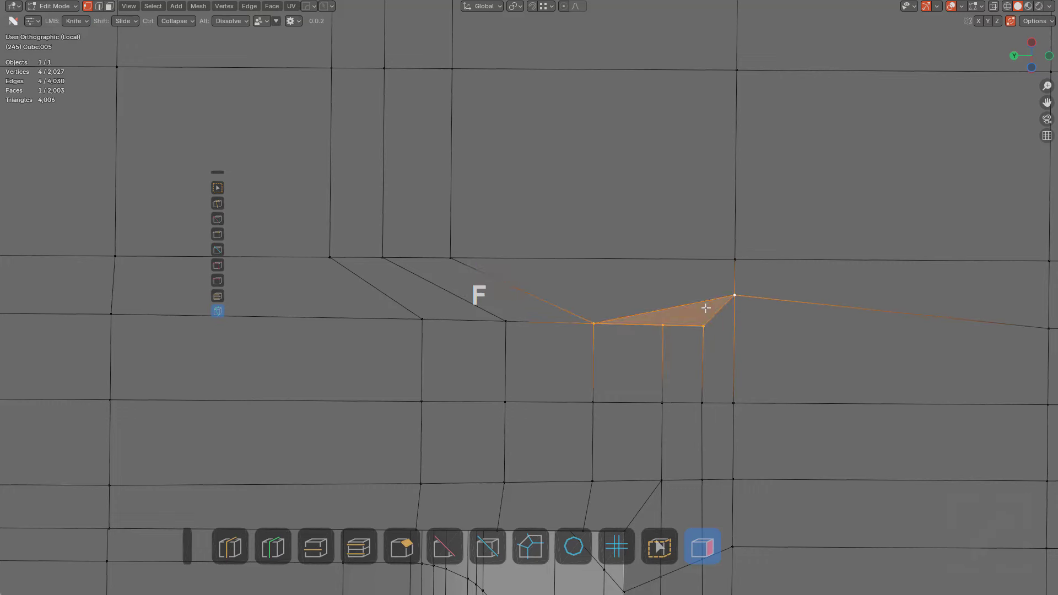
key(alt+a)
click(733, 297)
key(g)
key(g)
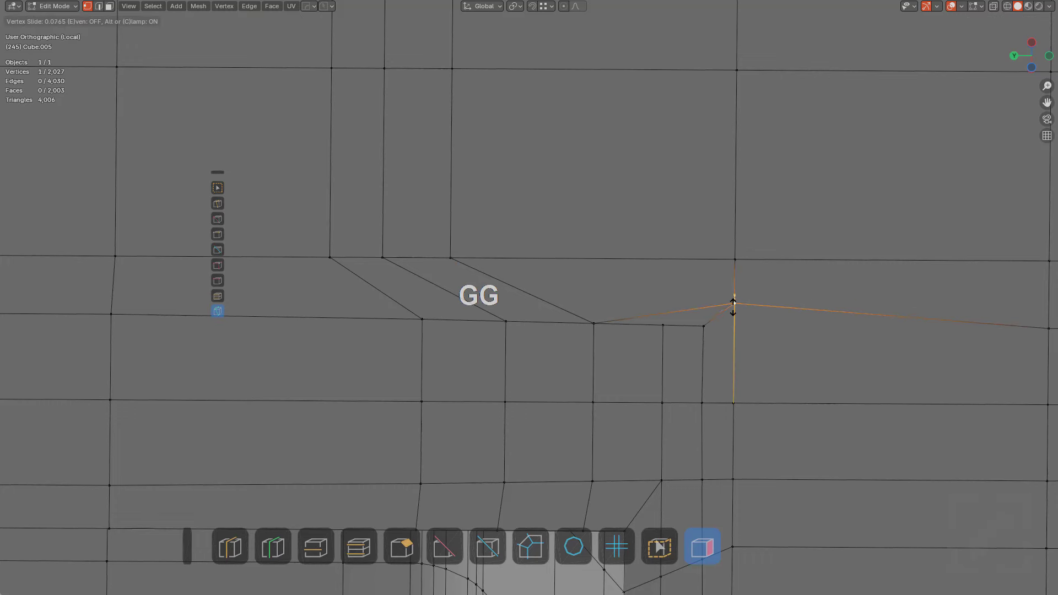
right_click(727, 299)
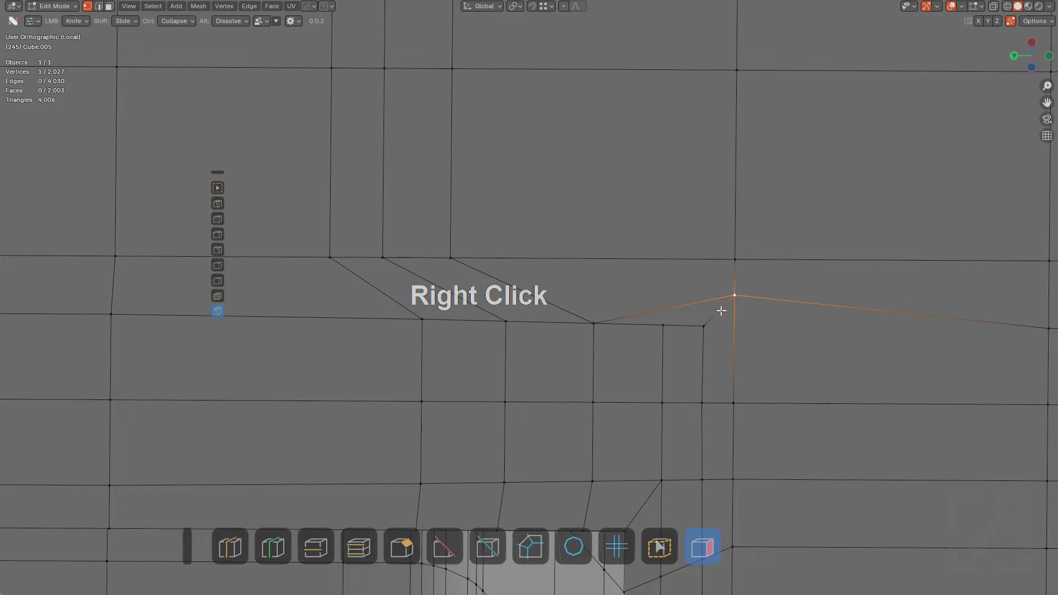
key(2)
key(ctrl+z)
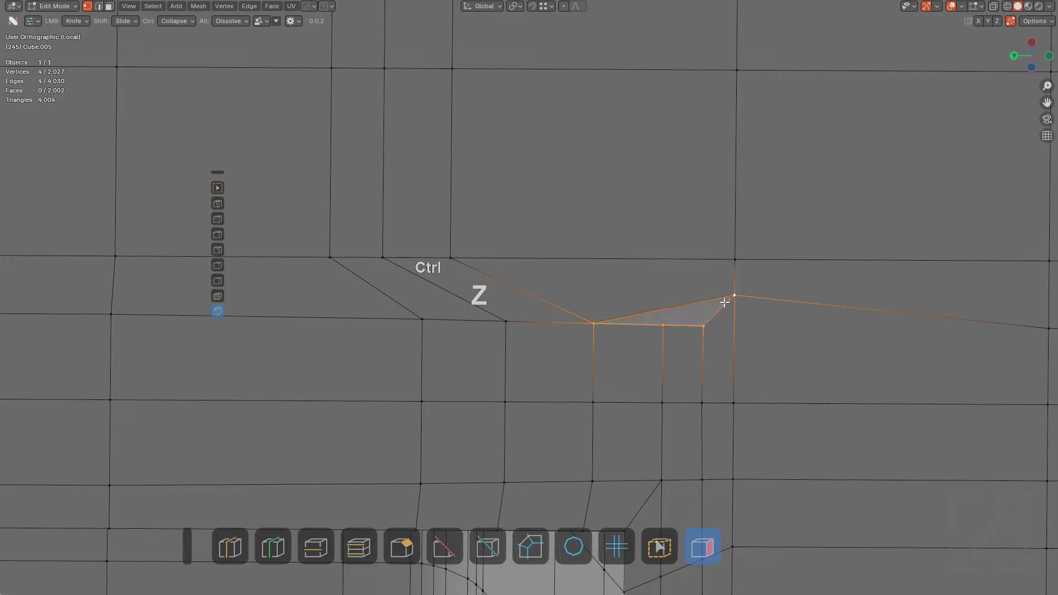
Slide the seam's corner vertex slightly upward along its vertical edge to widen the sliver beside the remaining two loops
key(g)
key(g)
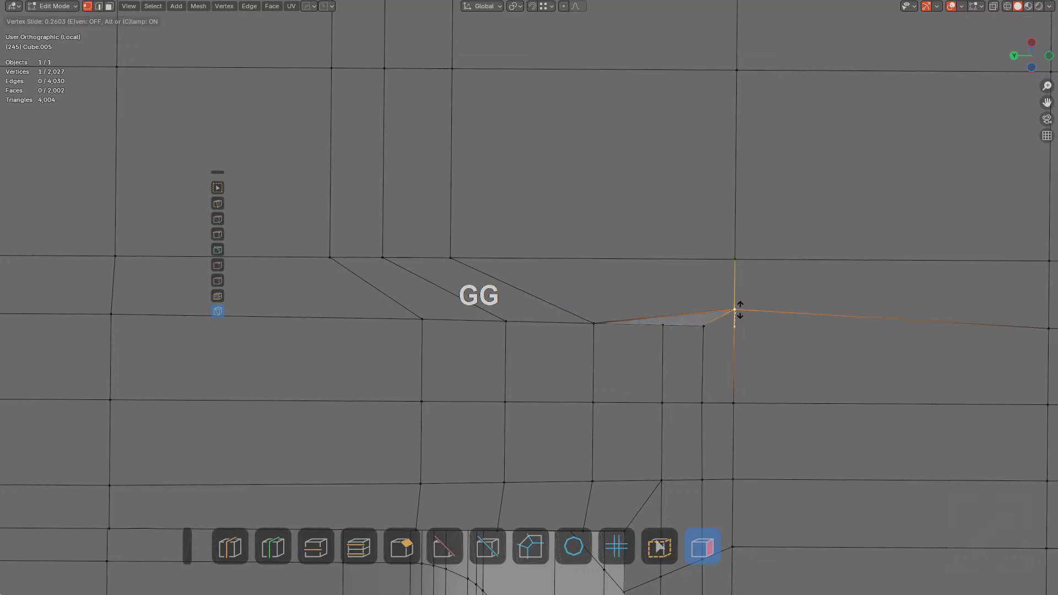
click(739, 308)
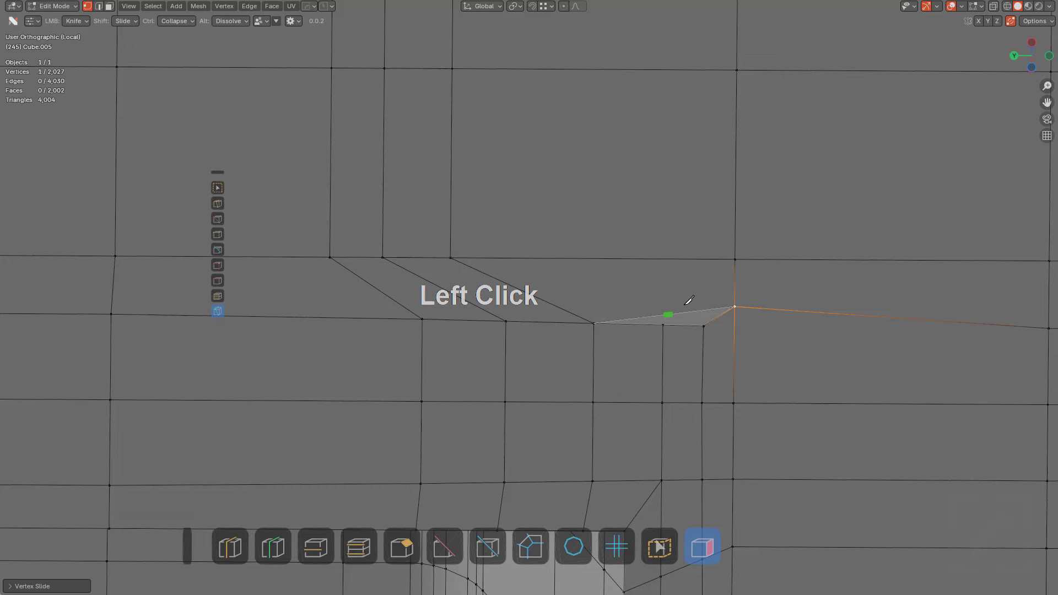
Knife an edge from the upper loop vertex to the sliver's upper edge and snap the new vertex onto the loop end below
key(space)
key(alt+a)
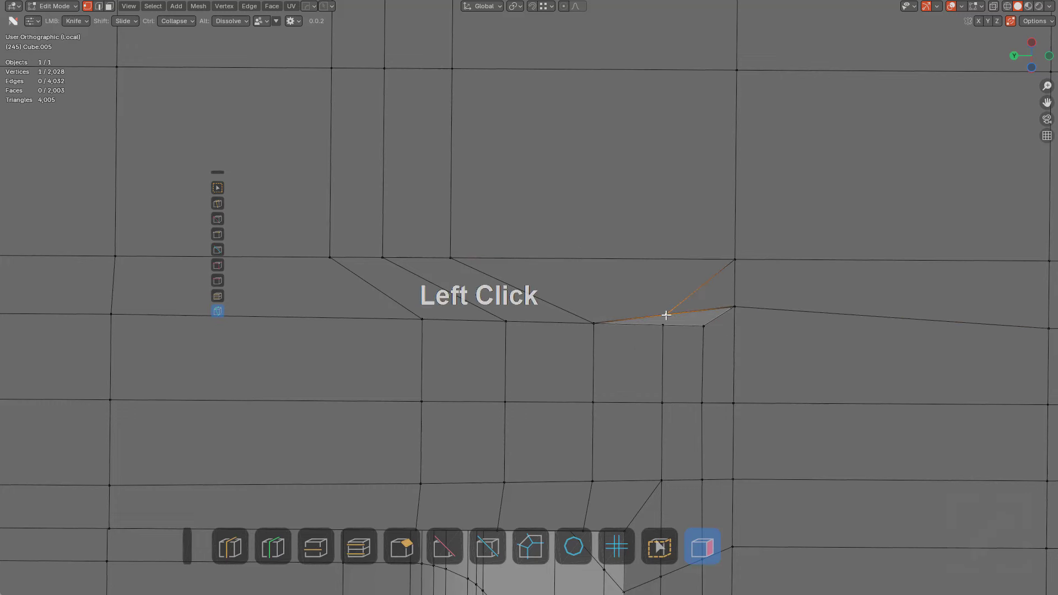
ctrl+click(664, 323)
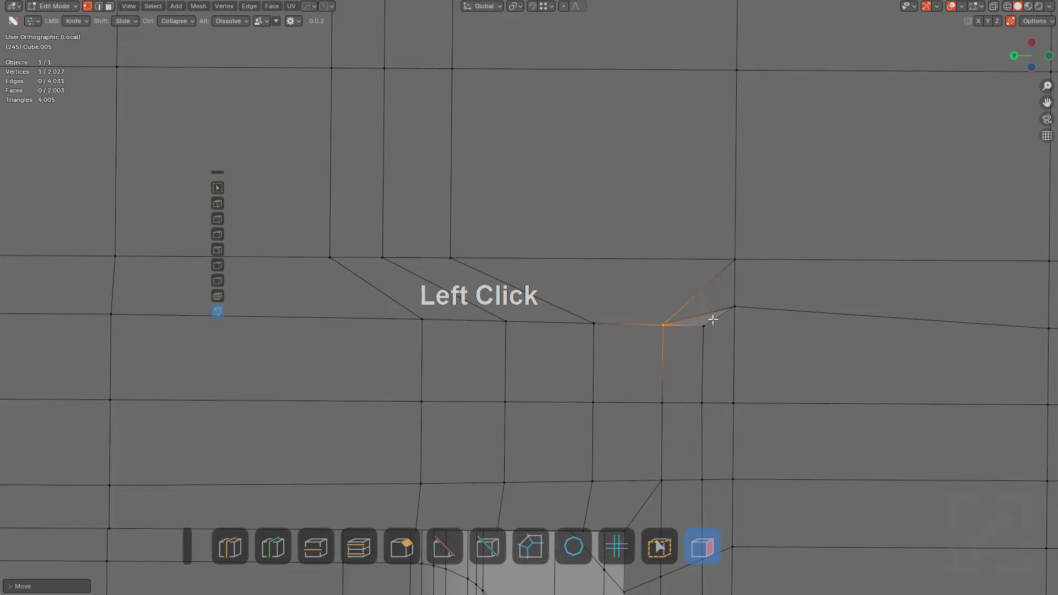
Select the boundary of the remaining triangular hole at the seam's corner and fill it with a face
key(g)
key(g)
right_click(719, 316)
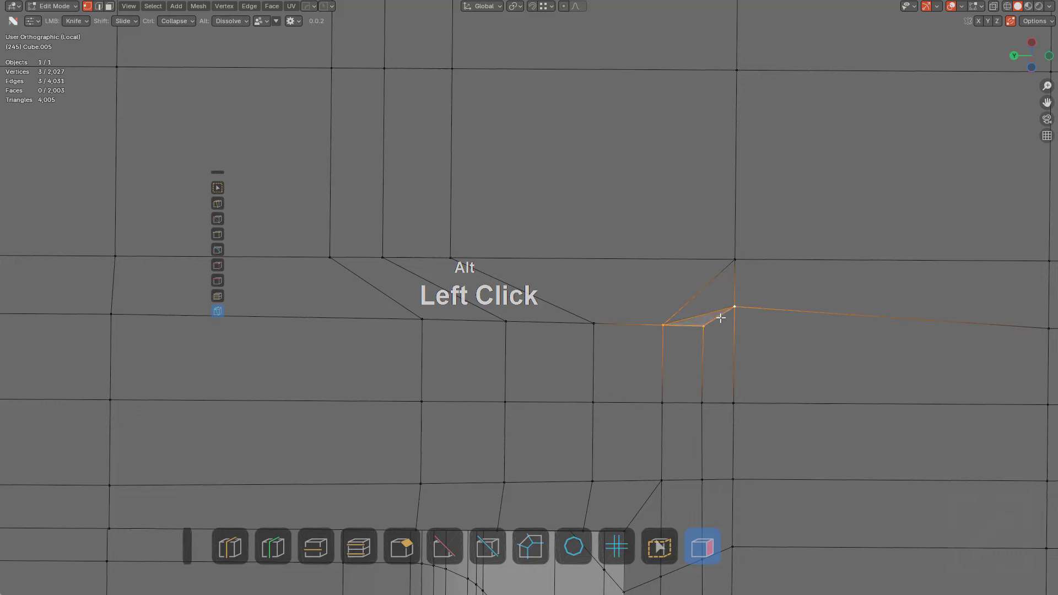
key(alt+a)
Run the mesh analysis overlay and dissolve the edge shared by the two triangles at the seam's corner, combining them into one quad
scroll(710, 359, down, 2)
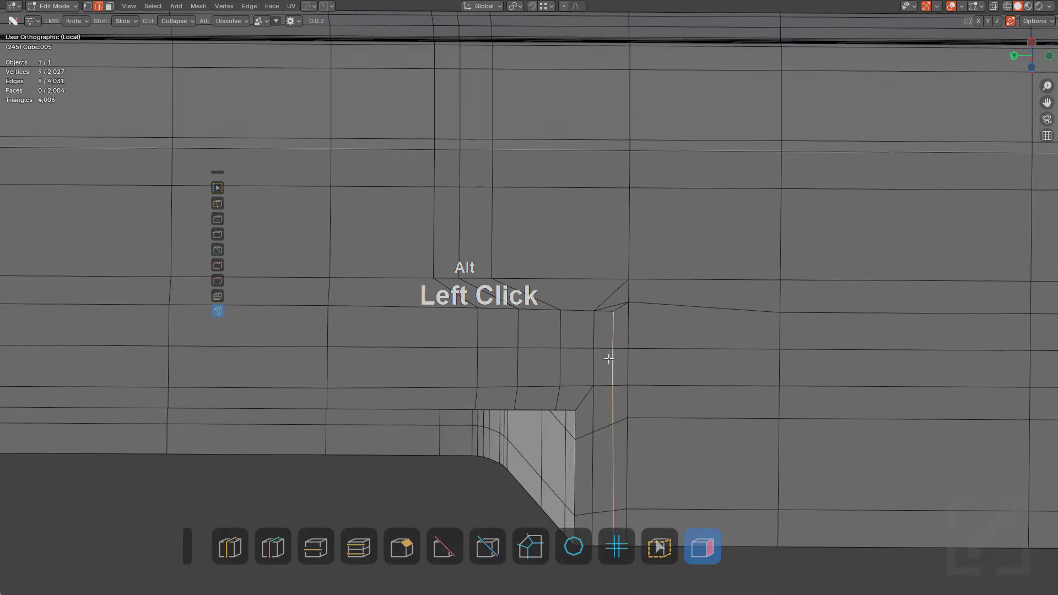
scroll(645, 299, down, 6)
middle_drag(629, 362, 637, 342)
scroll(644, 326, up, 3)
scroll(637, 342, up, 4)
key(alt+a)
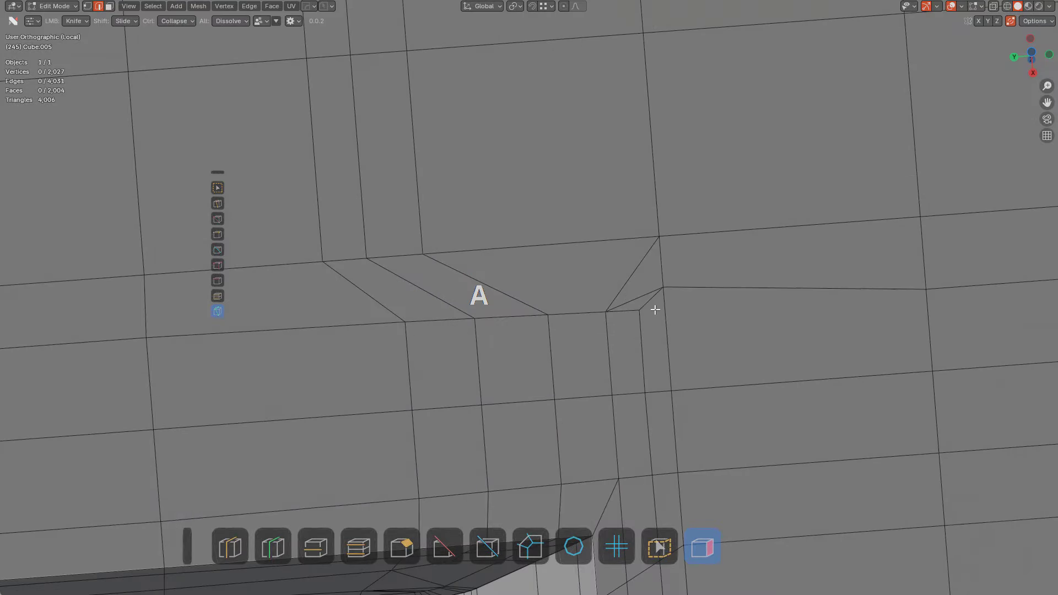
scroll(654, 310, down, 2)
click(702, 546)
scroll(630, 314, up, 3)
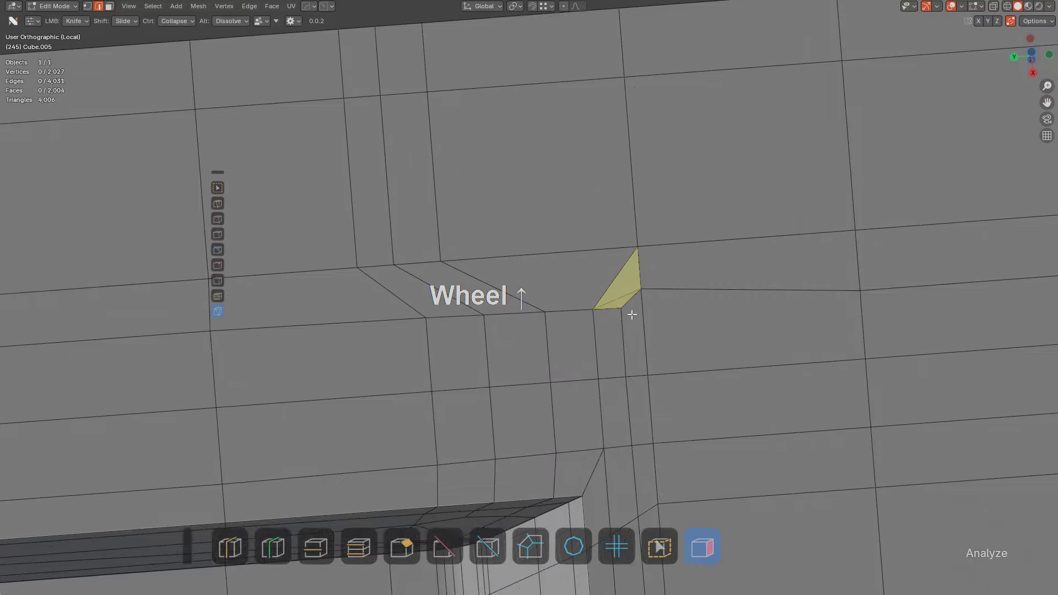
alt+click(660, 293)
key(alt+a)
Examine the rebuilt side wall and its seam above the cutouts, including the smoothed surface in Object Mode
scroll(677, 295, down, 8)
shift+middle_drag(706, 294, 774, 268)
scroll(519, 310, down, 2)
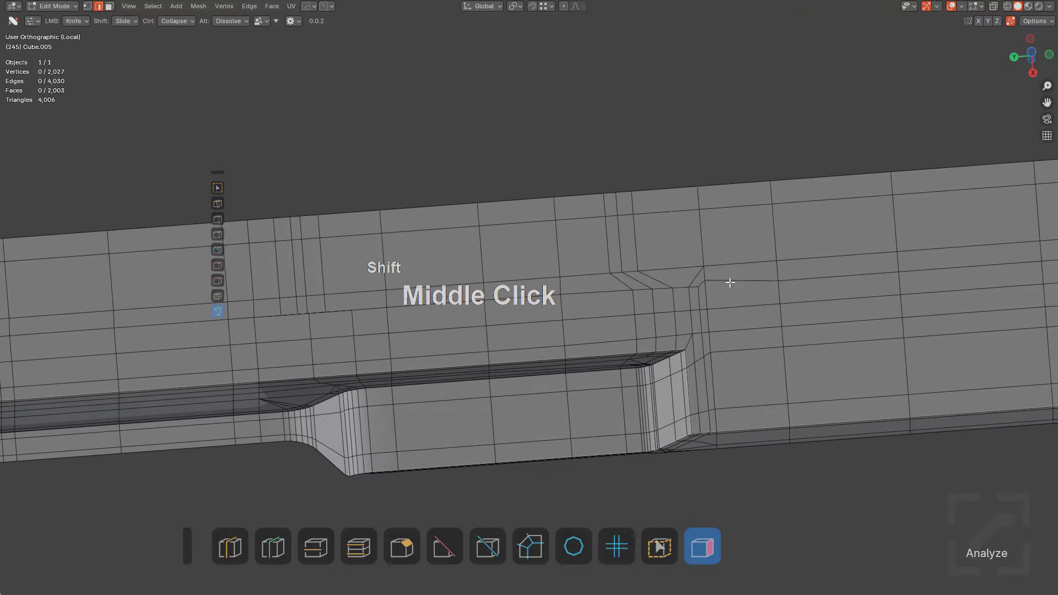
middle_drag(553, 257, 545, 304)
key(Tab)
scroll(600, 283, up, 3)
middle_drag(598, 279, 592, 300)
scroll(661, 332, down, 2)
scroll(591, 299, up, 5)
Fill successive faces across the middle of the open slot between the cover's end section and the side wall, undoing the surplus one
key(Tab)
shift+middle_drag(470, 274, 488, 213)
key(alt+a)
scroll(488, 213, up, 3)
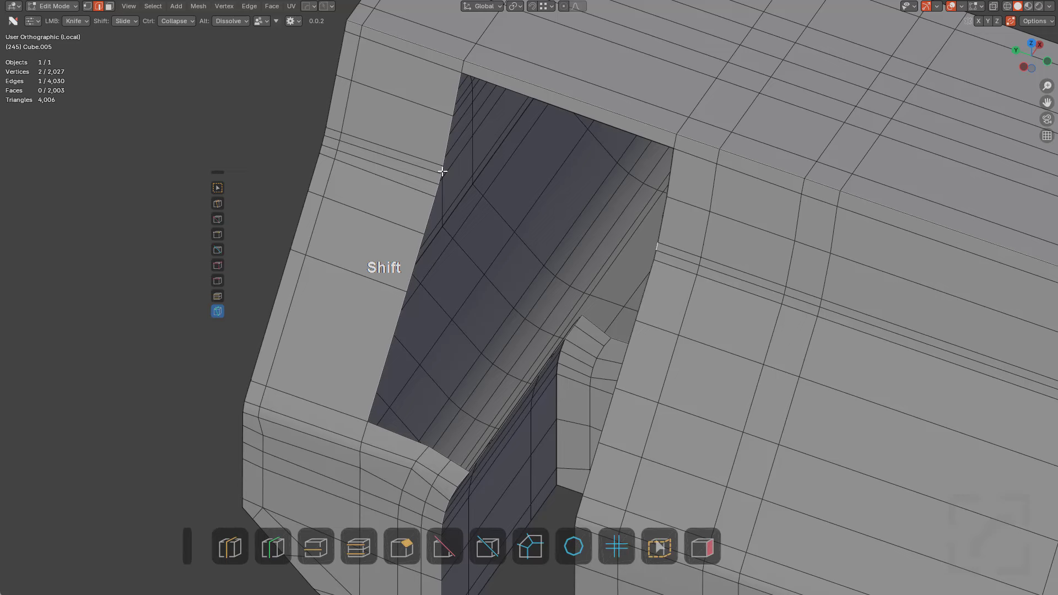
key(f)
key(f)
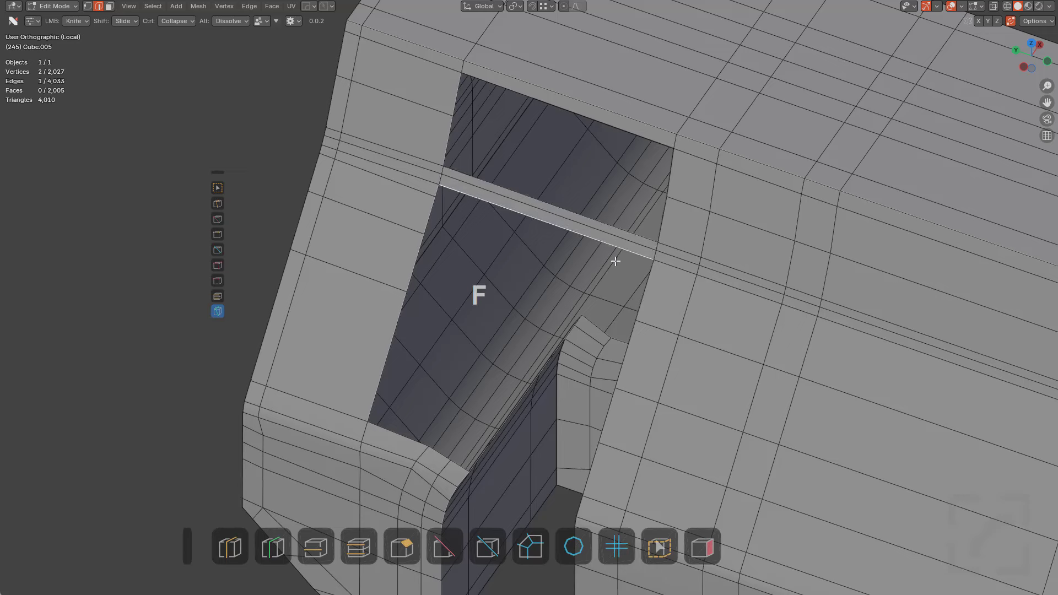
key(f)
key(f)
key(f)
key(f)
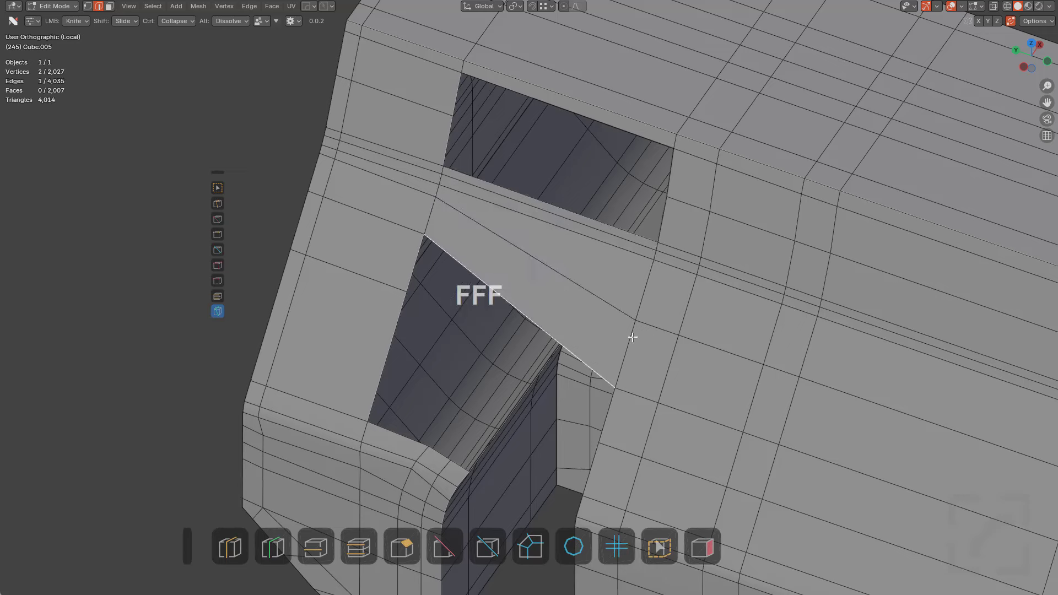
key(ctrl+z)
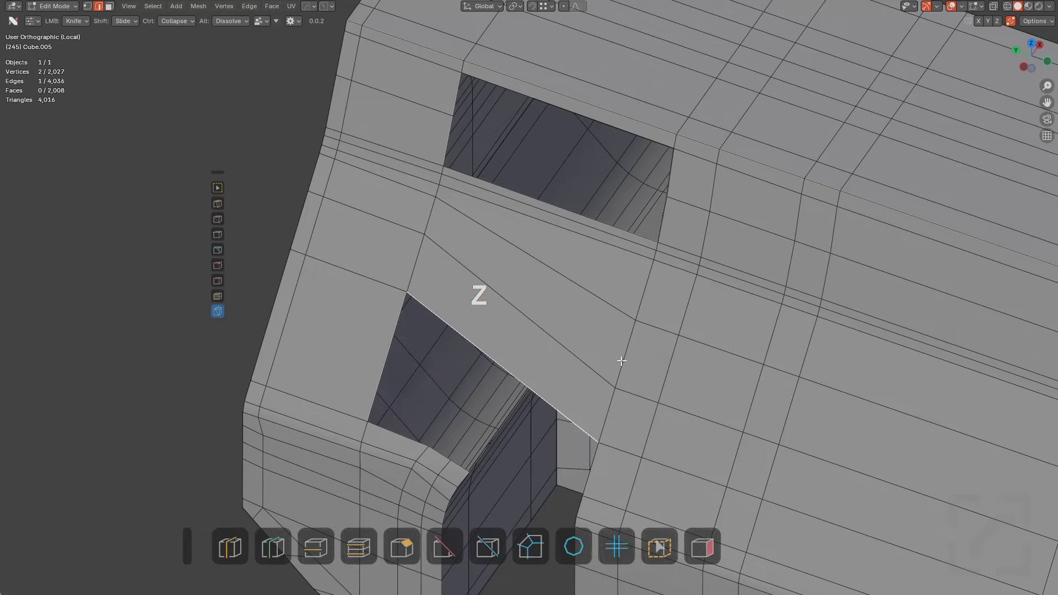
Select the border of the rectangular opening left at the slot's upper end and close it with two quad faces
middle_drag(621, 359, 575, 253)
alt+click(595, 161)
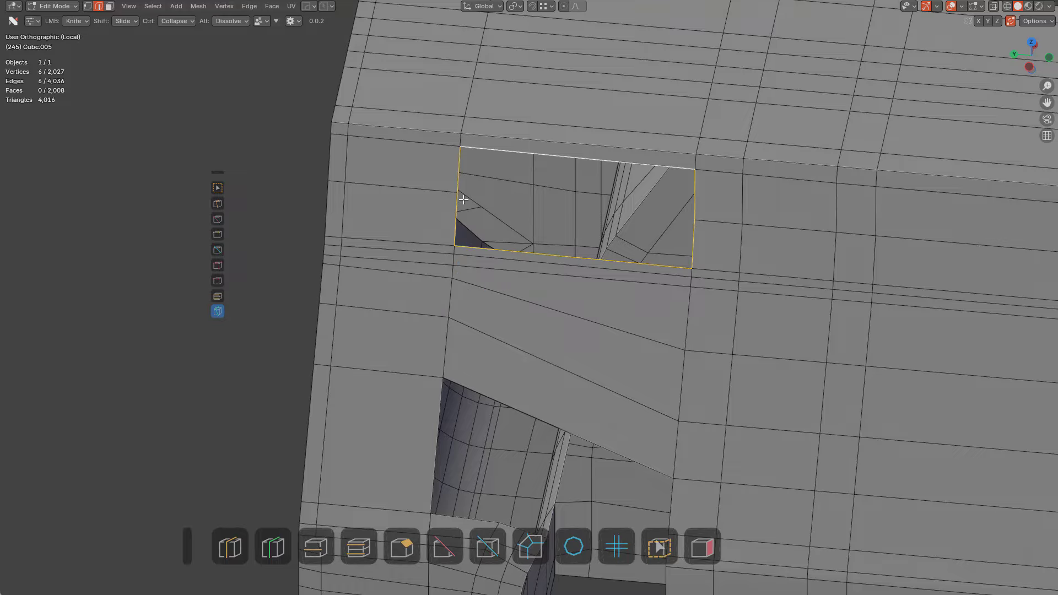
key(f)
key(f)
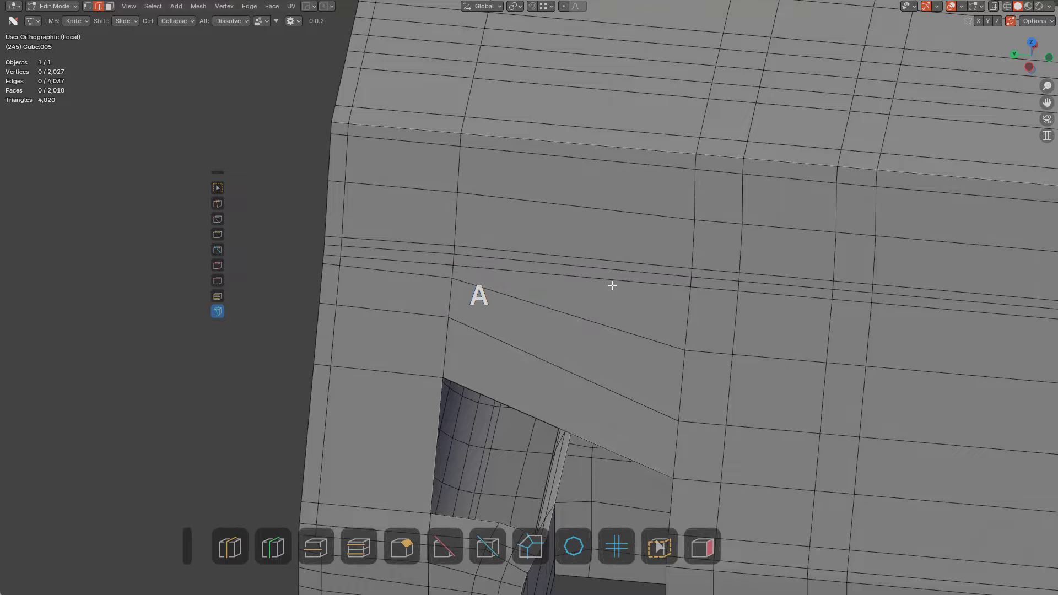
Leave Edit Mode and local view to show the full model, and select the side plate behind the cover's end lug
key(Tab)
shift+middle_drag(659, 276, 661, 250)
scroll(645, 290, down, 2)
middle_drag(645, 291, 618, 322)
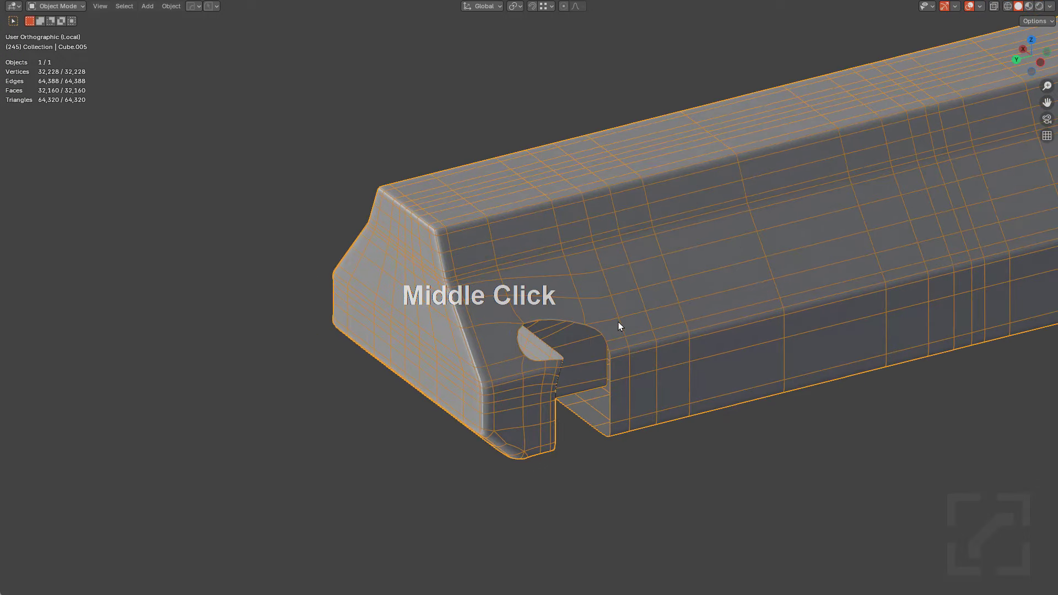
key(KP_Divide)
shift+middle_drag(571, 363, 661, 302)
middle_drag(661, 302, 579, 284)
scroll(537, 281, up, 4)
key(alt+a)
click(400, 250)
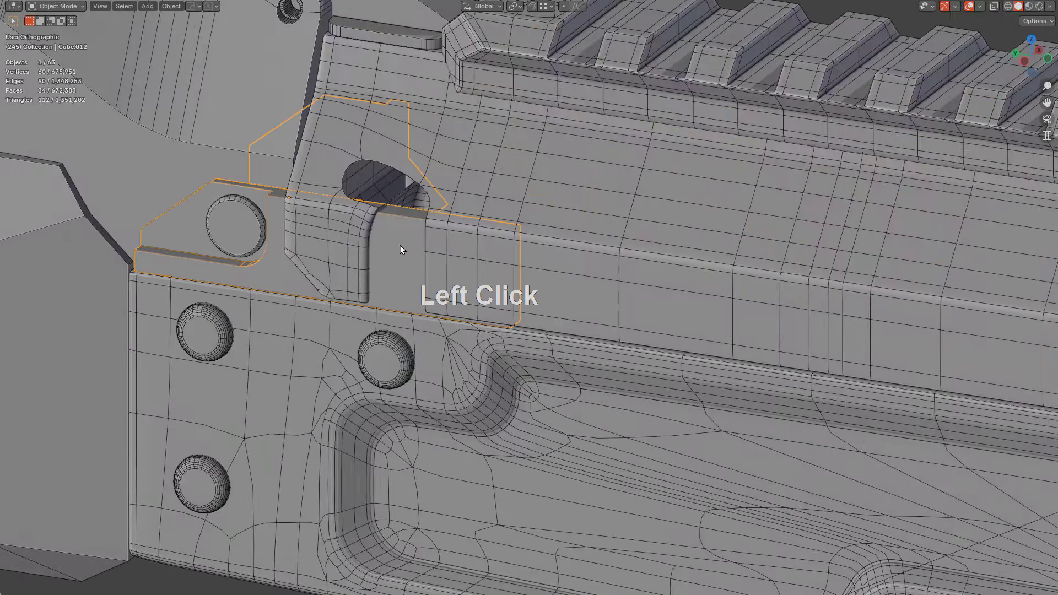
Isolate the side plate together with the cover in local view and select the side plate
shift+click(567, 227)
key(KP_Divide)
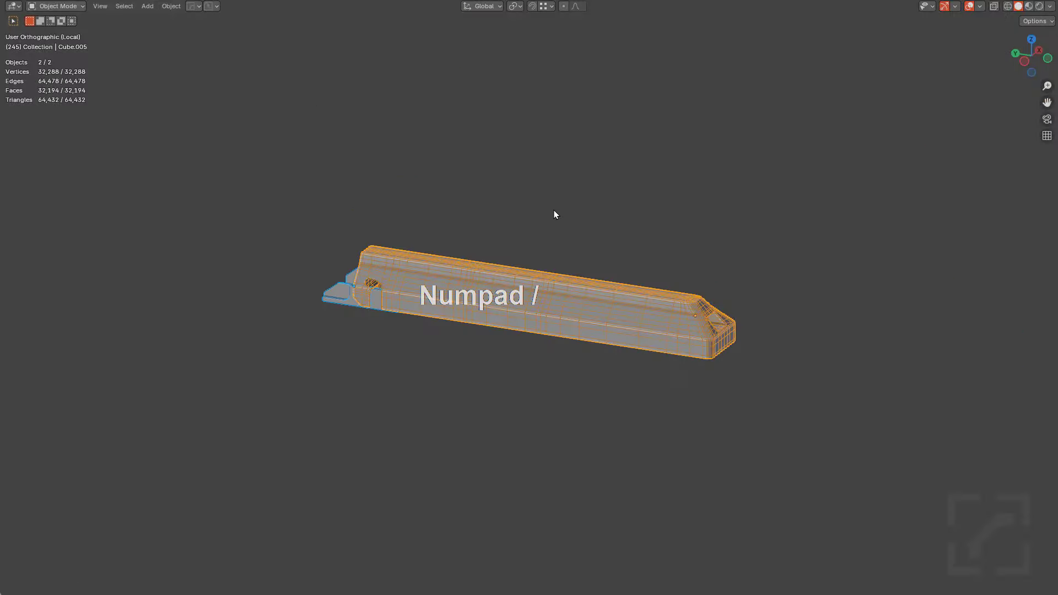
shift+middle_drag(553, 210, 464, 313)
scroll(464, 313, down, 3)
key(alt+a)
middle_drag(479, 276, 616, 318)
key(KP_End)
click(813, 307)
key(alt+z)
key(alt+z)
middle_drag(465, 295, 508, 305)
Save the current file and reopen 13_stlr_4.6mmAKS(demo).blend from the recent files
key(ctrl+s)
key(ctrl+shift+o)
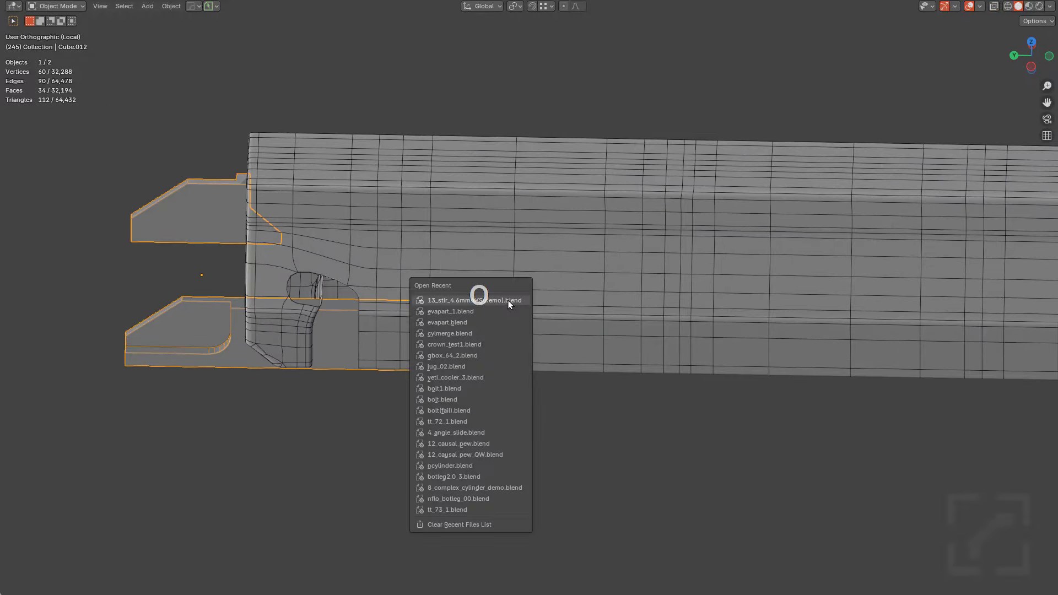
click(508, 299)
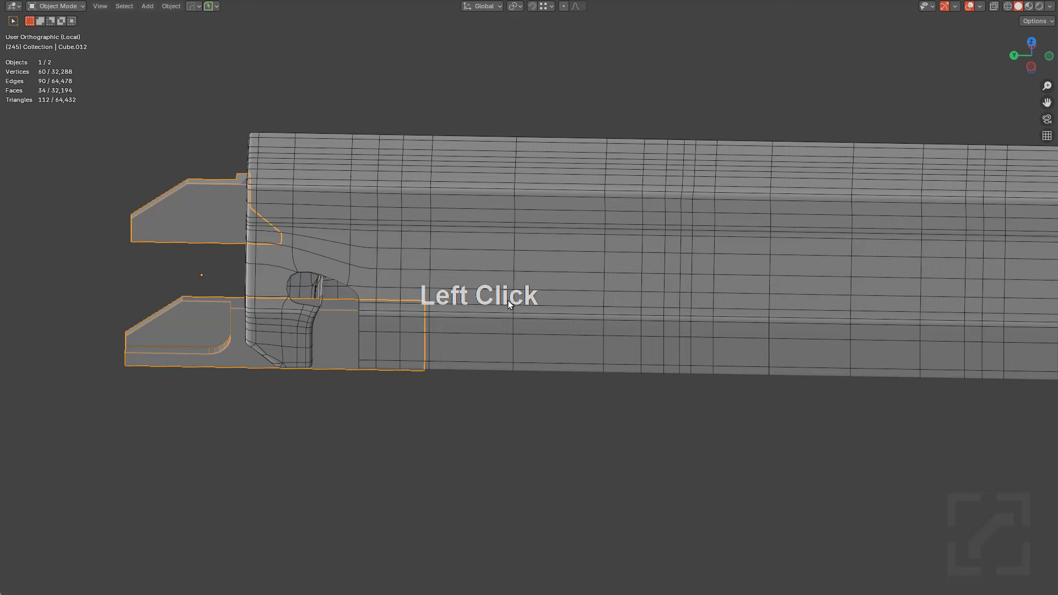
Activate the nSolve tool and load 13_stlr_4.6mmAKS.blend from the Third Tier files of its helper
key(d)
key(alt+w)
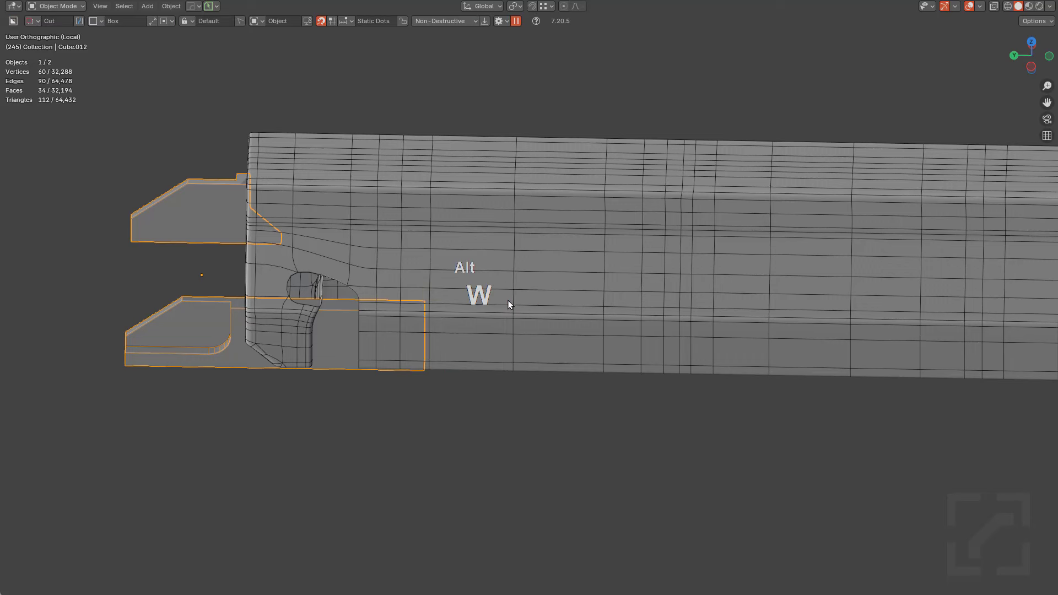
key(alt+4)
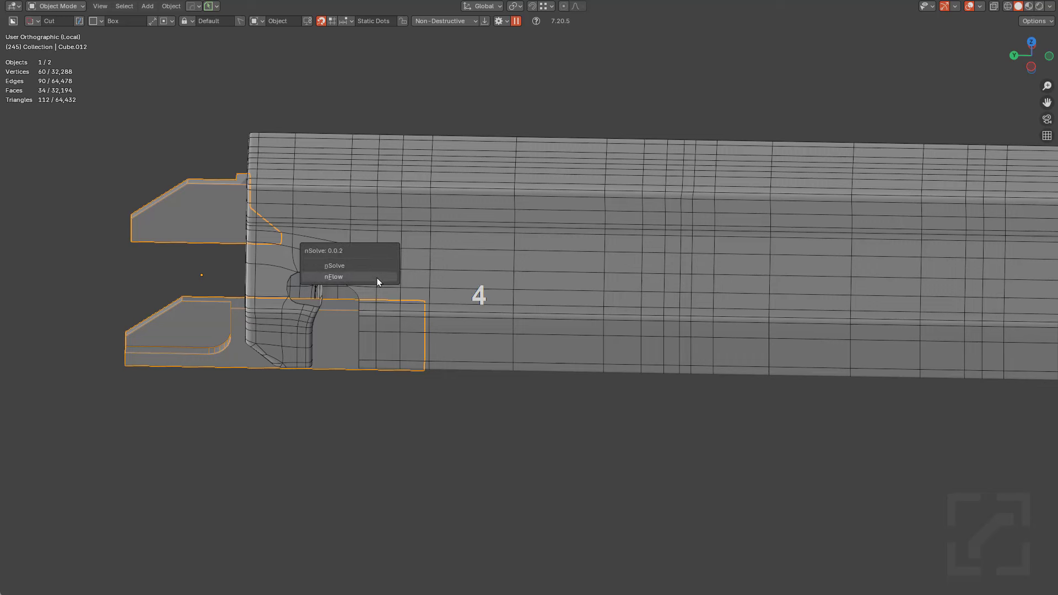
click(366, 269)
key(t)
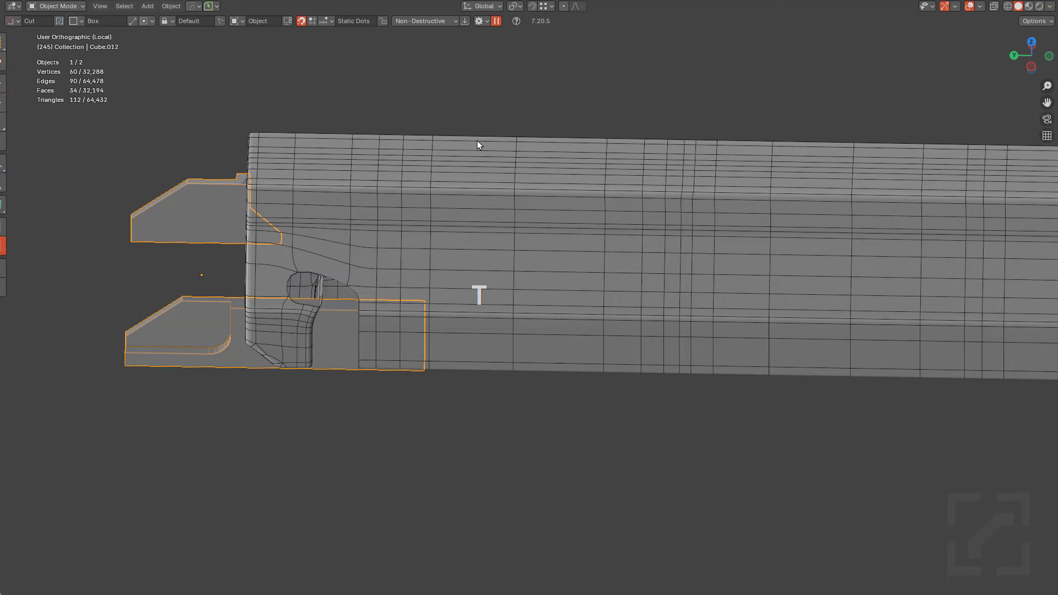
click(16, 268)
key(d)
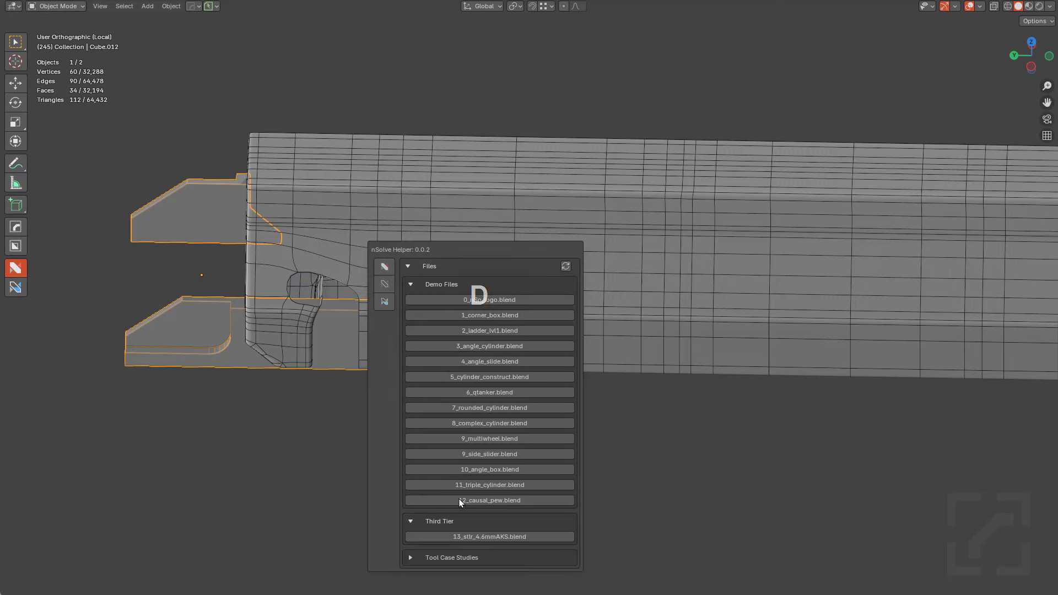
click(467, 539)
Select the original low-poly top cover and isolate it in local view with its cutout end in sight
middle_drag(403, 296, 584, 300)
scroll(584, 299, up, 4)
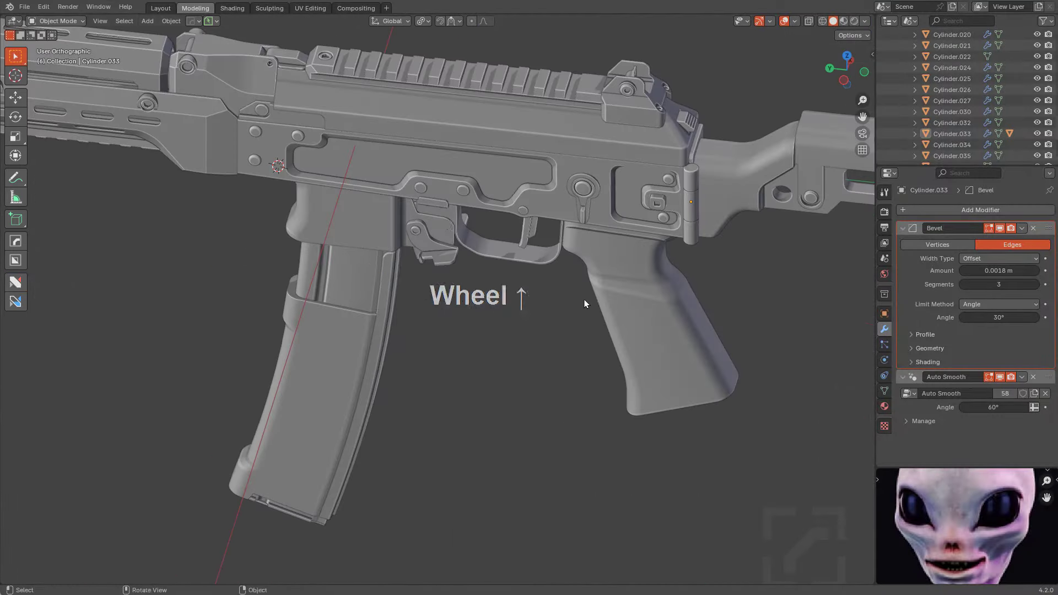
shift+middle_drag(438, 209, 569, 421)
scroll(569, 421, up, 7)
click(441, 349)
click(540, 326)
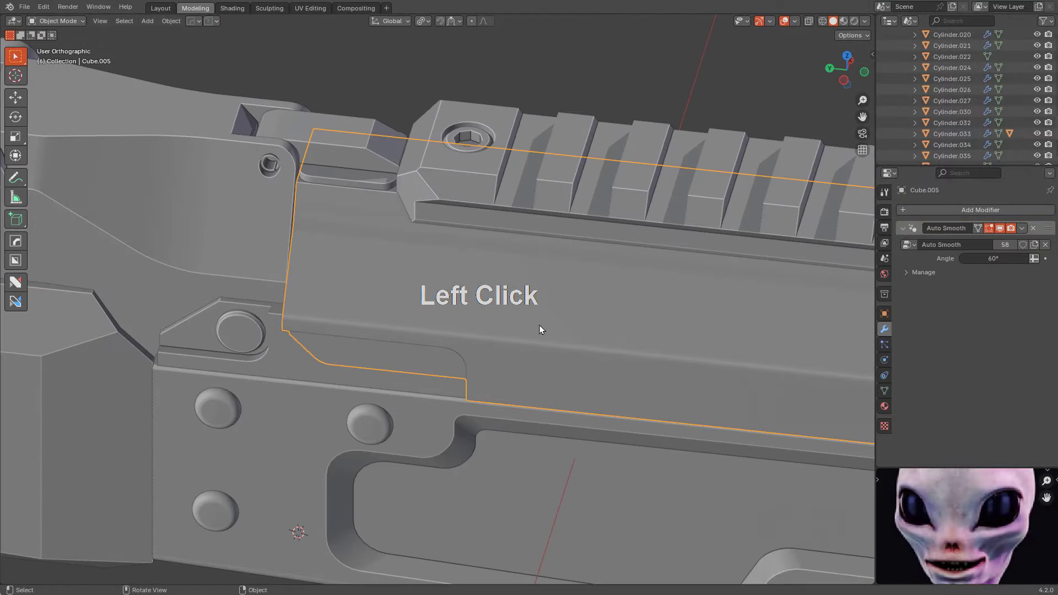
key(KP_Divide)
scroll(524, 323, up, 2)
middle_drag(505, 318, 565, 216)
scroll(573, 248, up, 3)
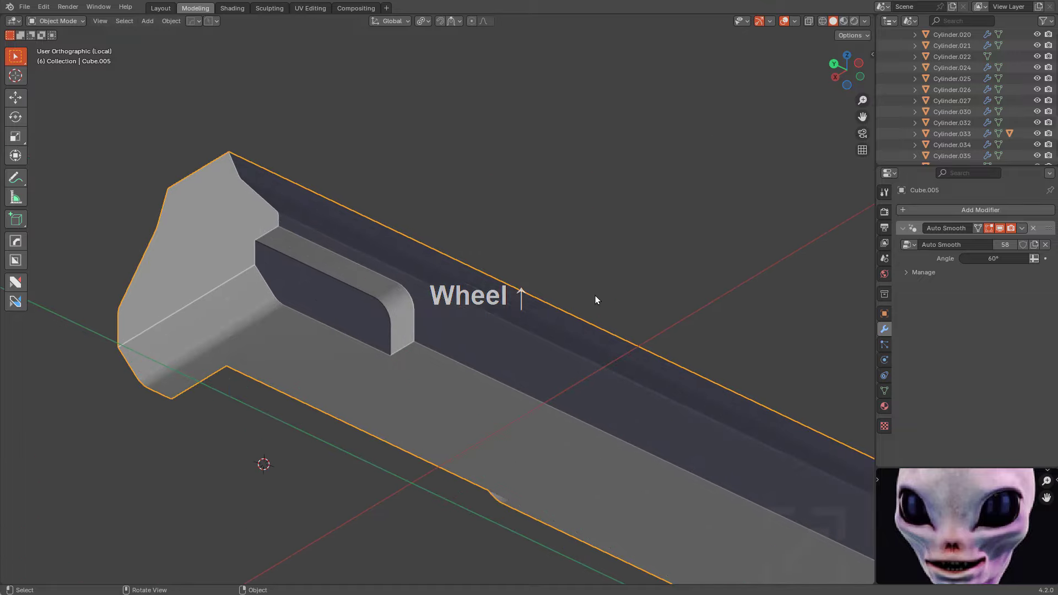
Knife a BoxCutter box about 0.268 by 0.179 over the cover's cutout corner in top view, in Edit Mode
shift+middle_drag(595, 300, 526, 250)
key(Tab)
middle_drag(526, 259, 557, 253)
key(alt+w)
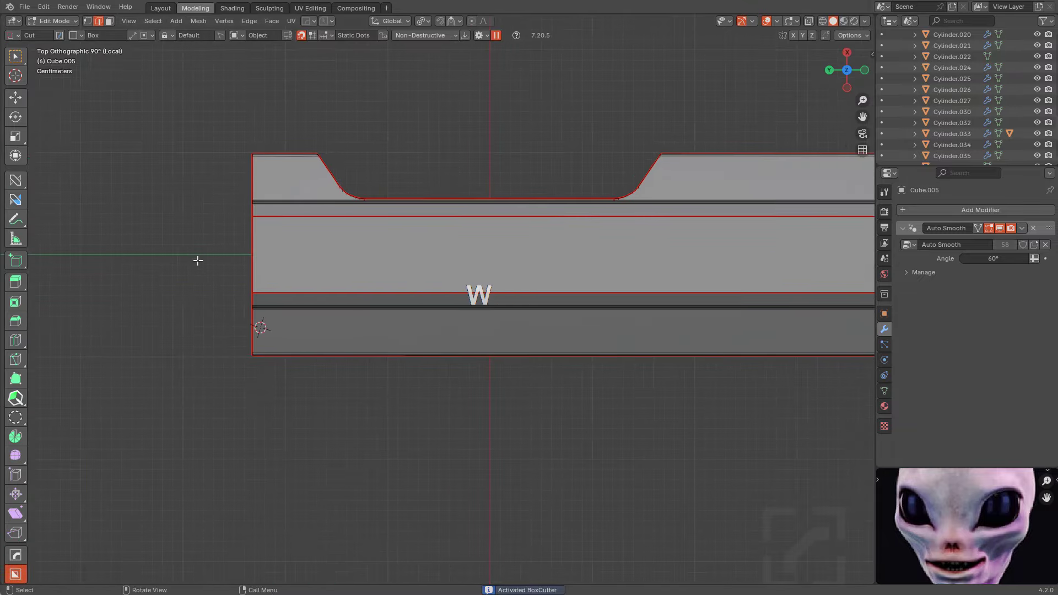
ctrl+drag(198, 260, 468, 445)
key(x)
key(space)
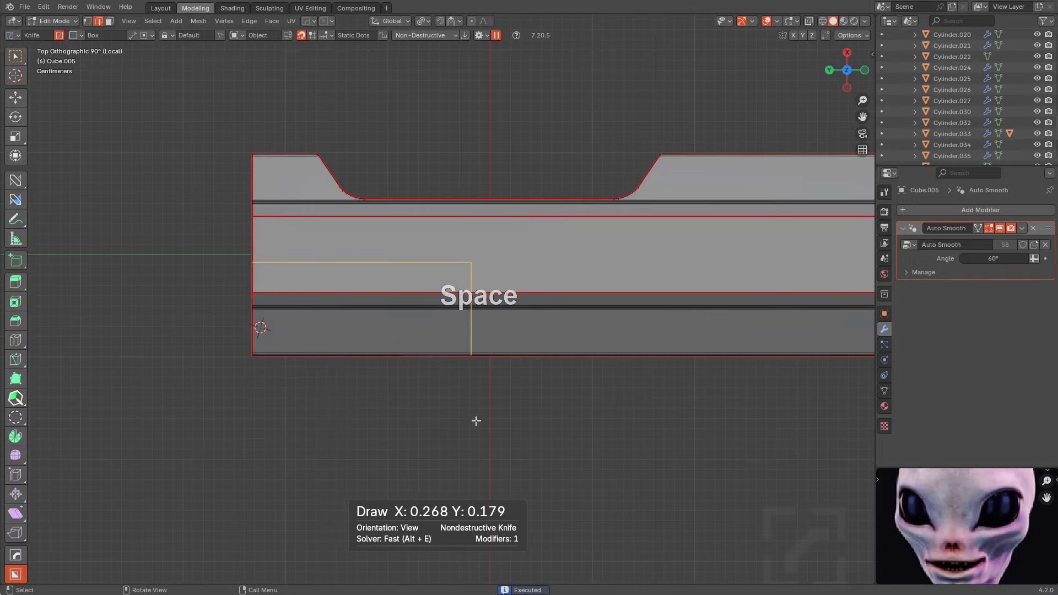
Rip the knife-cut boundary in place and separate the enclosed corner section into its own object
middle_drag(477, 421, 489, 344)
scroll(489, 347, down, 1)
key(v)
right_click(490, 391)
key(alt+a)
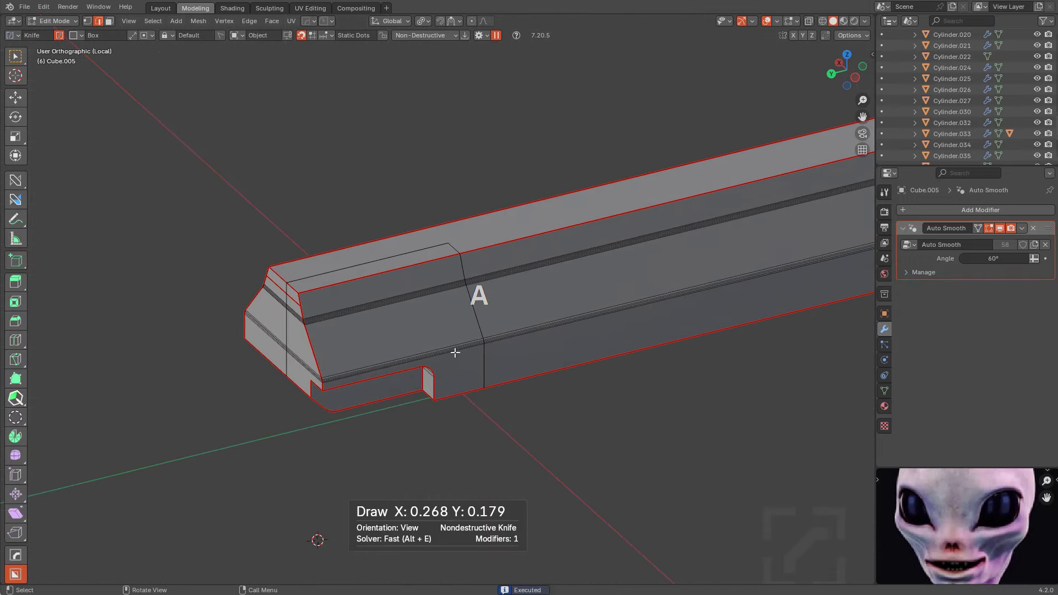
key(l)
key(p)
click(455, 354)
key(Tab)
Clear the parent of the separated corner section and deselect everything
click(448, 360)
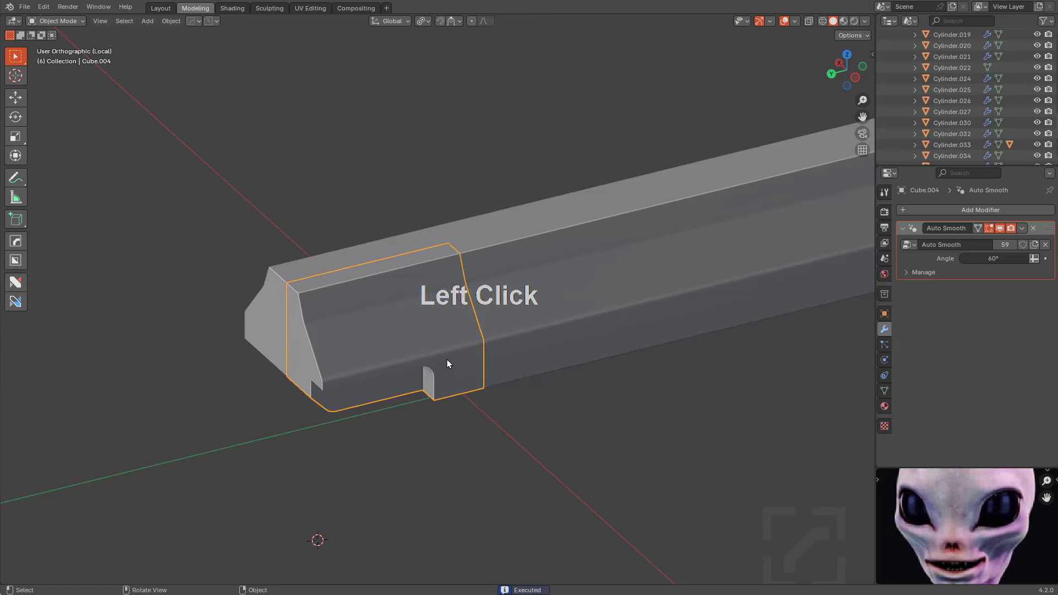
key(alt+p)
key(Return)
key(alt+a)
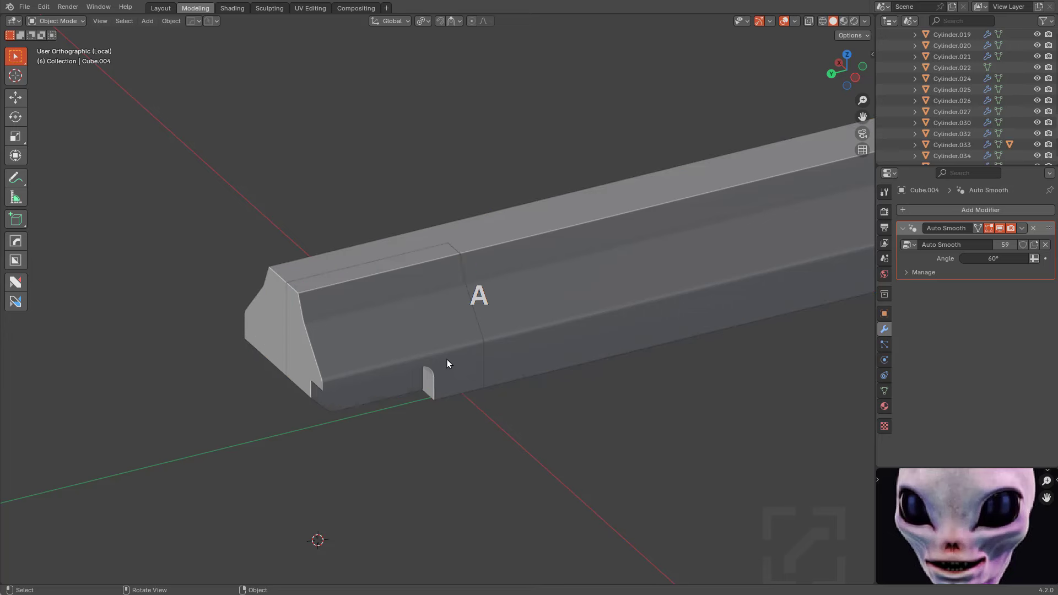
Copy the separated corner section and reopen 13_stlr_4.6mmAKS(demo).blend from the recent files
click(447, 362)
key(ctrl+c)
key(ctrl+shift+o)
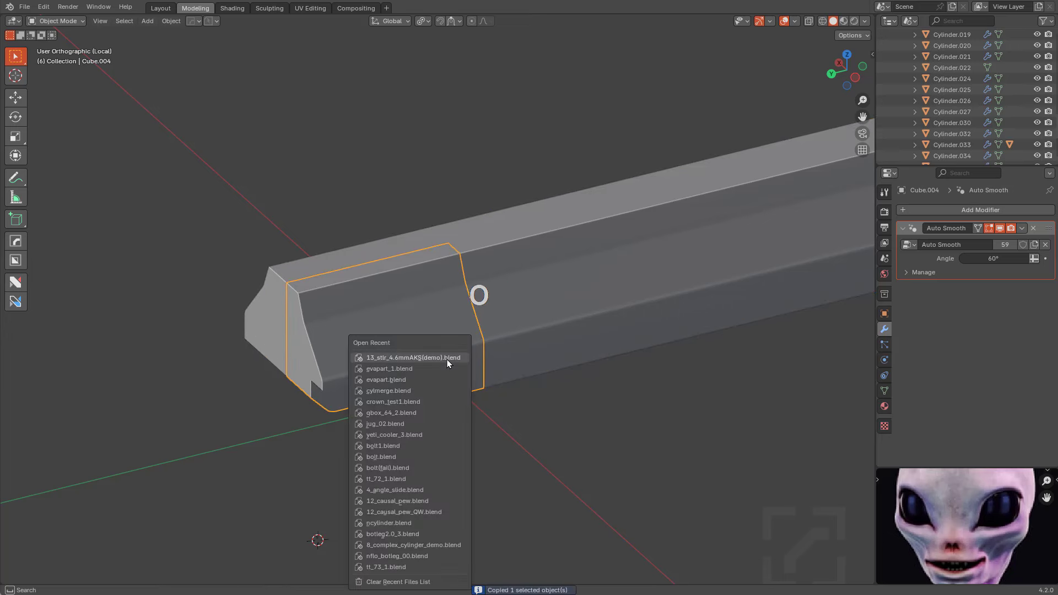
click(447, 359)
click(523, 319)
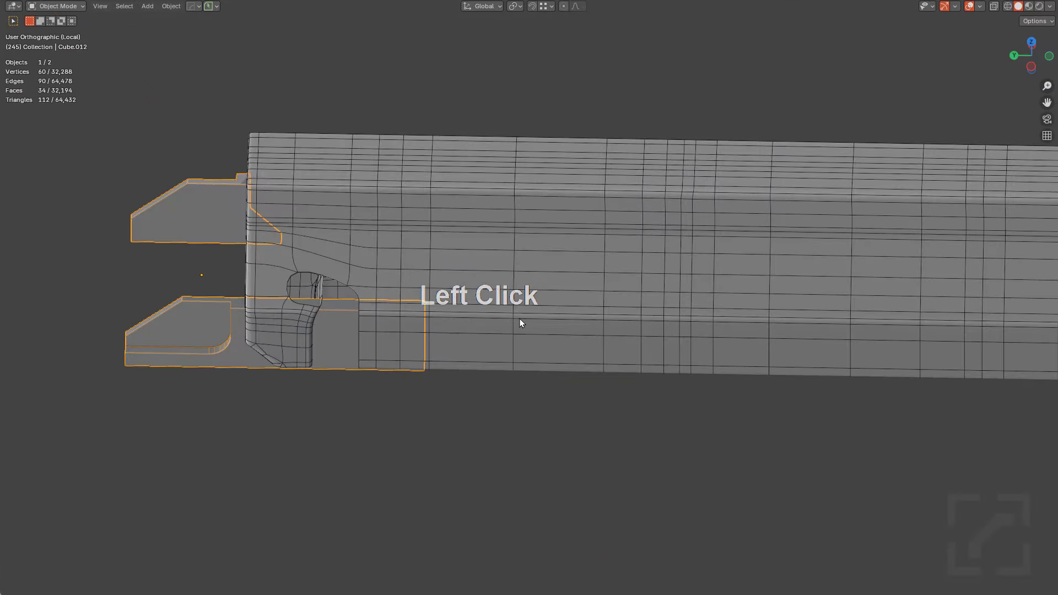
Paste the copied corner section over the dense cover's end and select it
key(ctrl+v)
middle_drag(515, 318, 557, 317)
key(Tab)
key(alt+a)
key(Tab)
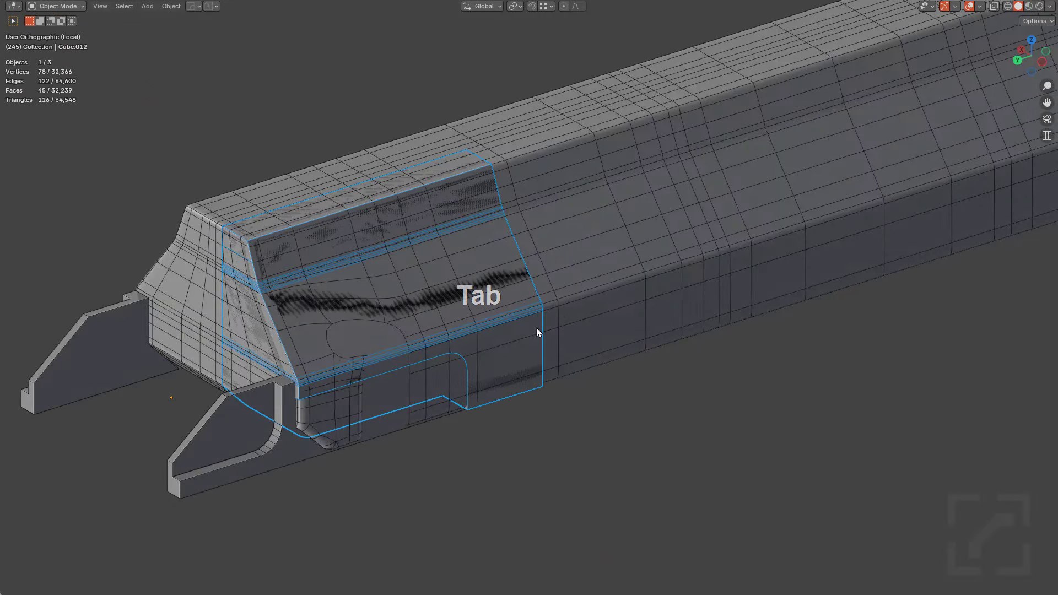
key(alt+a)
click(398, 367)
Examine the pasted section against the cover, then alone in local view and Edit Mode, before restoring the full model
middle_drag(401, 366, 347, 337)
scroll(467, 317, down, 3)
middle_drag(467, 316, 518, 283)
scroll(522, 283, up, 2)
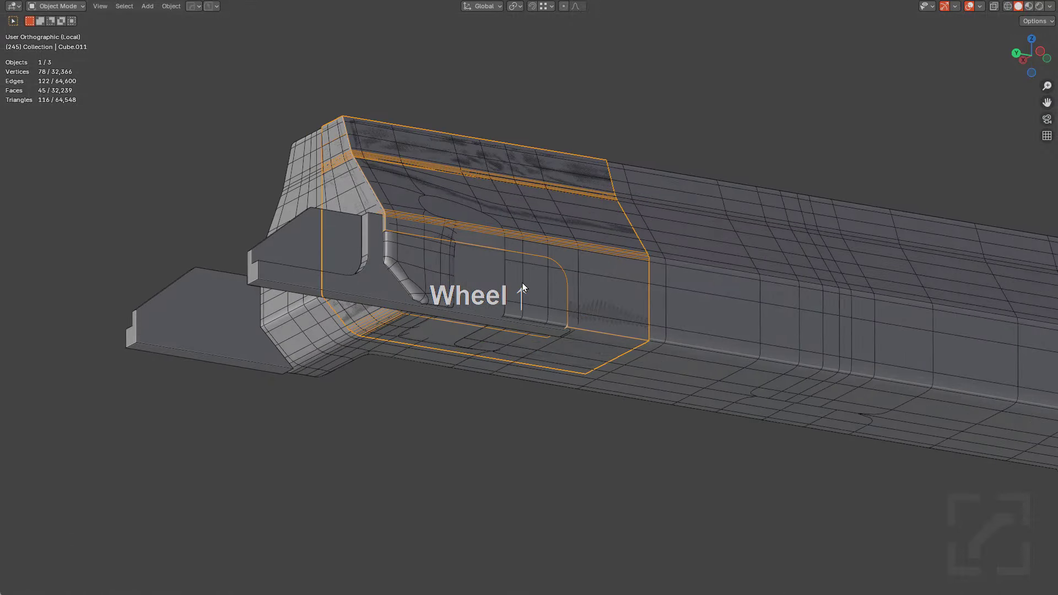
key(KP_Divide)
key(Tab)
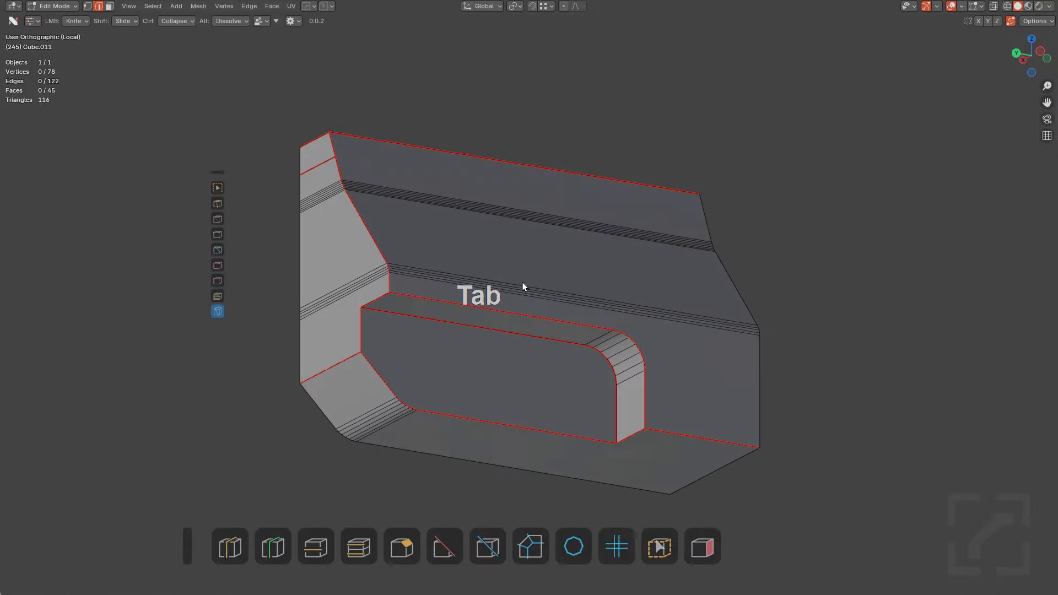
key(Tab)
key(KP_Divide)
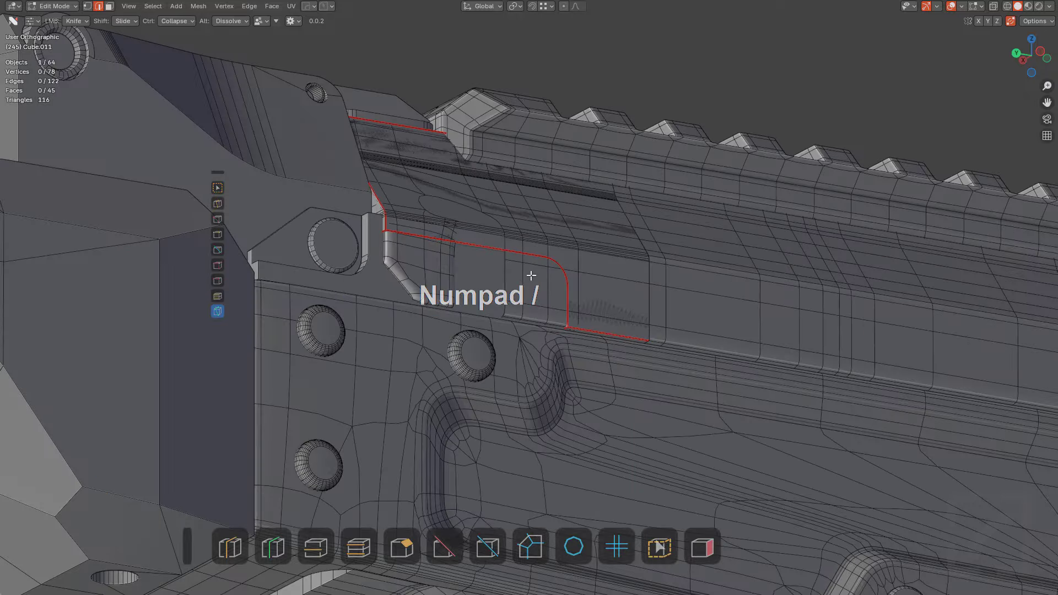
Examine the dense cover alone in local view and return to the full model
middle_drag(523, 282, 521, 333)
click(725, 266)
key(KP_Divide)
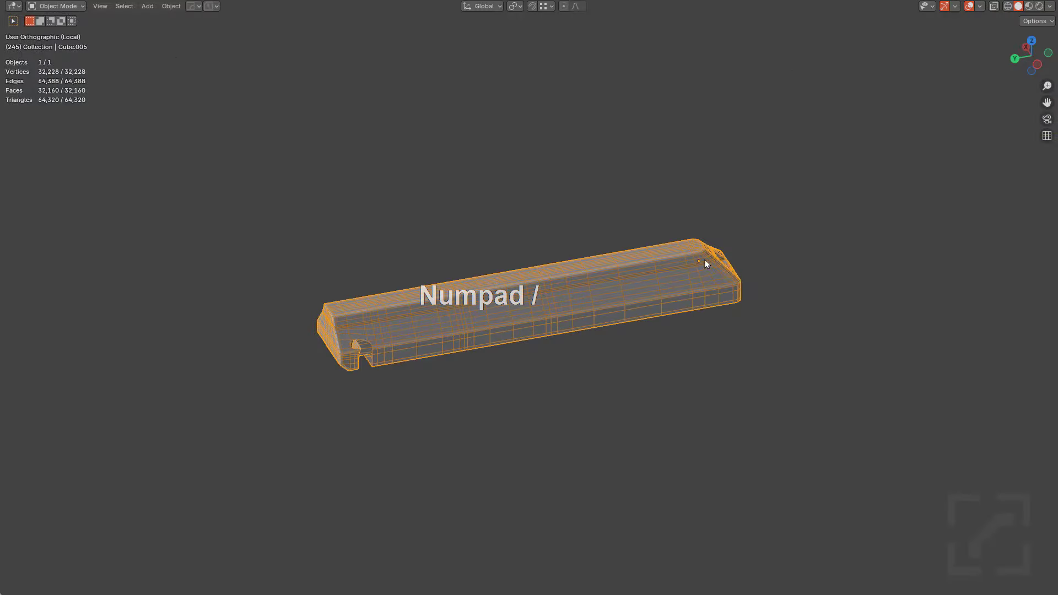
middle_drag(705, 260, 585, 277)
key(Tab)
key(KP_Divide)
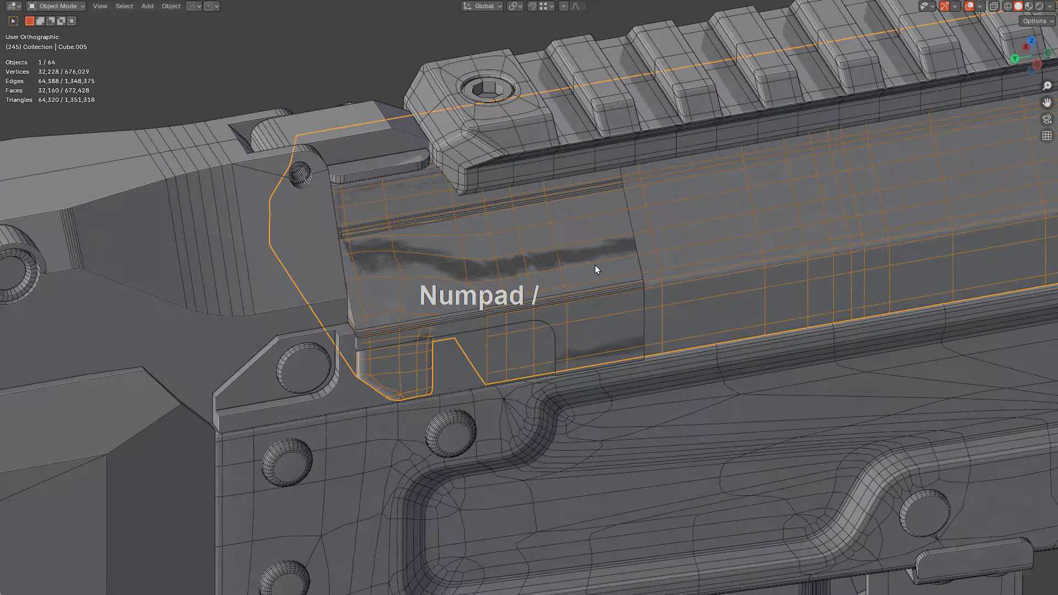
Isolate the pasted corner section and the dense cover together in local view and frame their cutout end
click(612, 272)
shift+click(692, 265)
key(KP_Divide)
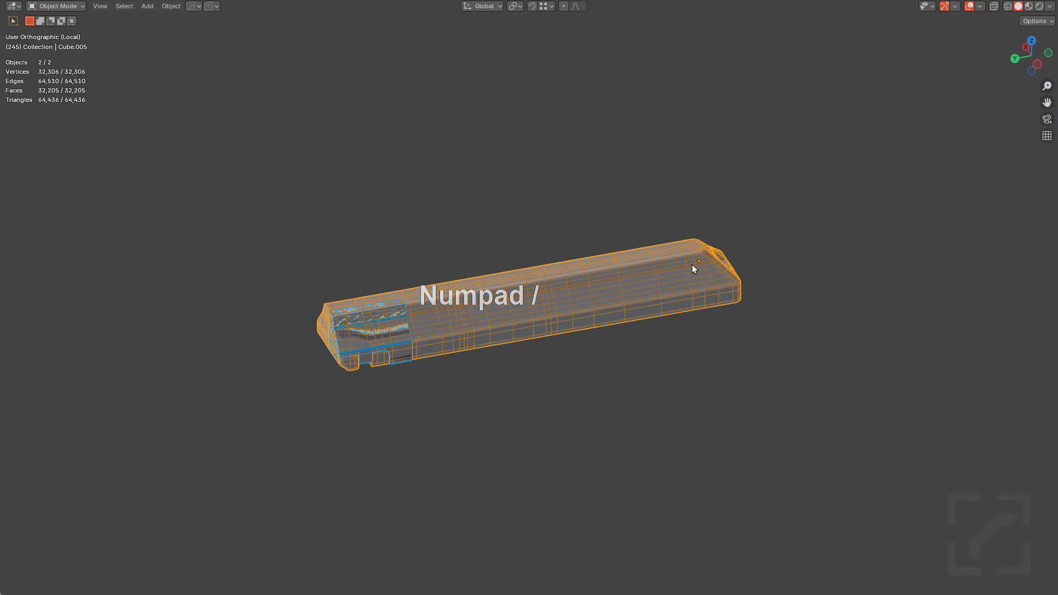
shift+middle_drag(491, 337, 533, 274)
scroll(534, 326, up, 5)
shift+middle_drag(534, 274, 615, 330)
scroll(551, 286, up, 3)
Enter Edit Mode on the dense cover and check the edges around its cutout
key(a)
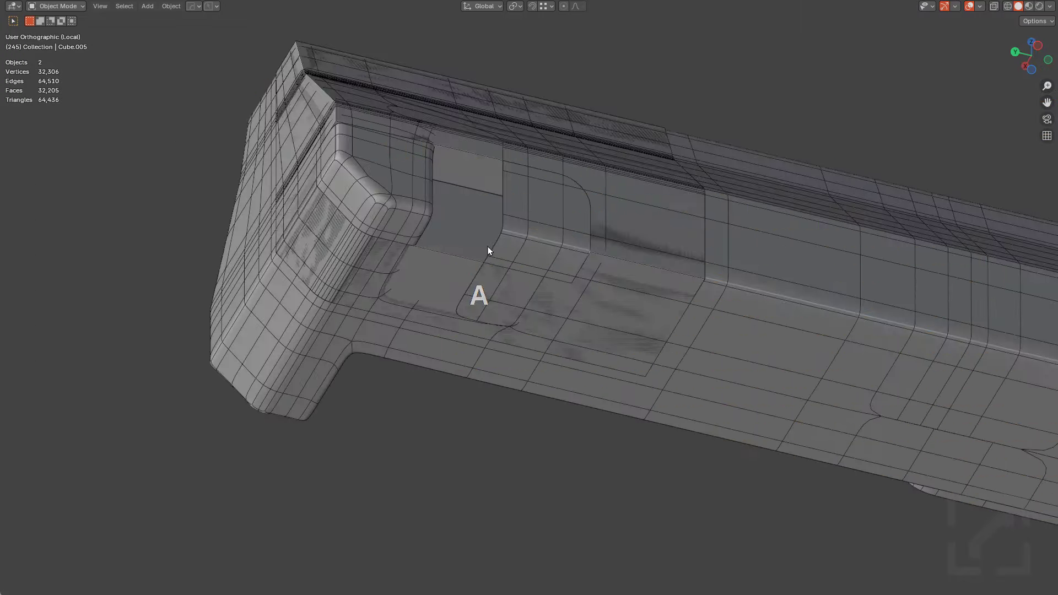
click(466, 245)
scroll(477, 235, up, 1)
key(Tab)
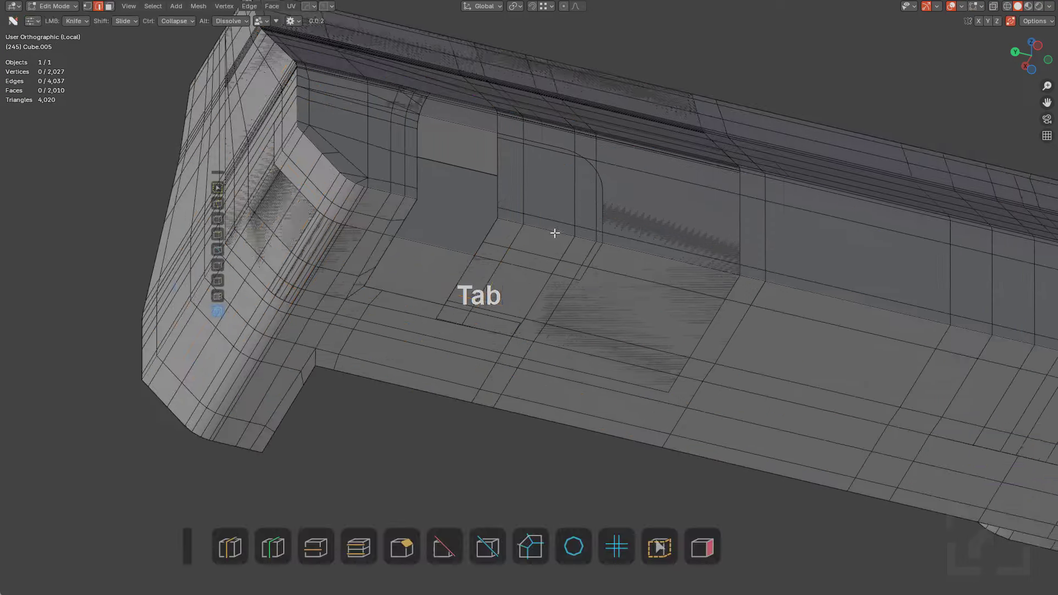
middle_drag(553, 232, 579, 279)
key(a)
click(589, 288)
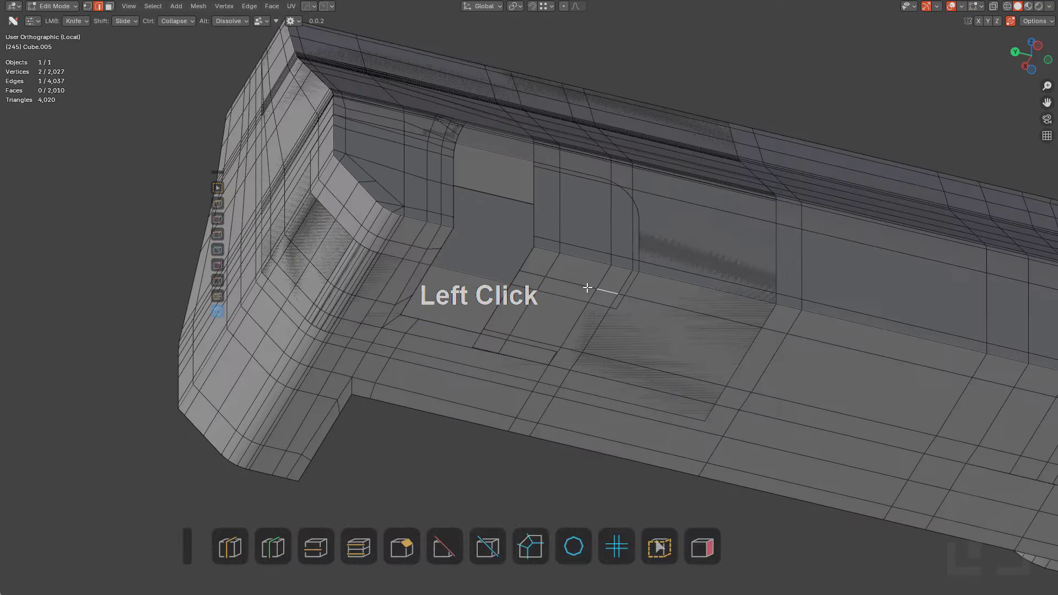
key(a)
click(428, 264)
Select the whole cover mesh and knife a BoxCutter box through its lower cutout corner from the back view, extruded about 0.22
middle_drag(430, 259, 672, 250)
key(alt+z)
shift+middle_drag(646, 328, 576, 228)
key(a)
scroll(600, 288, up, 1)
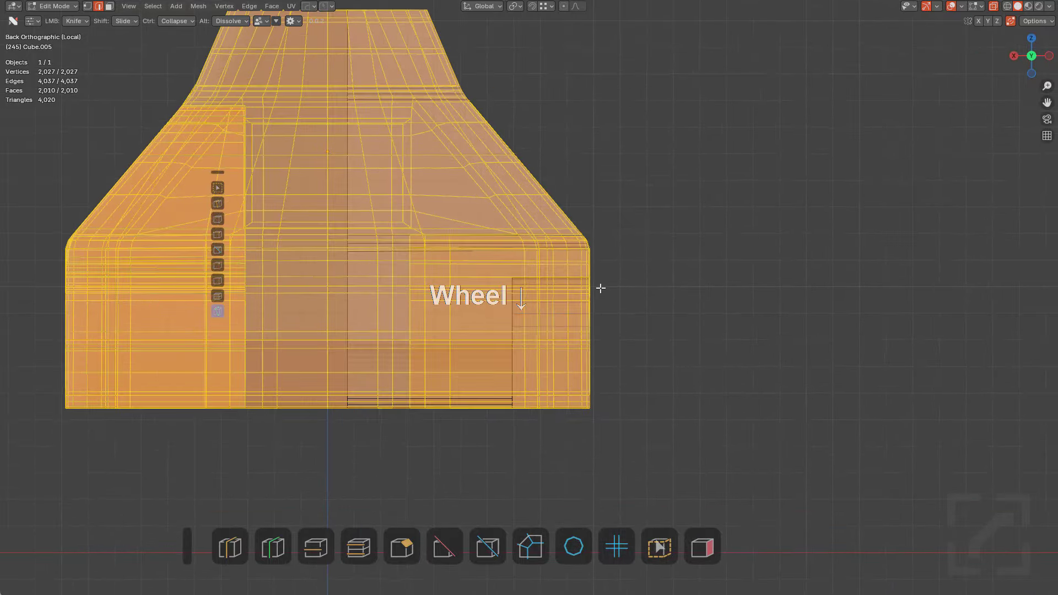
scroll(611, 292, down, 1)
key(alt+w)
mouse_move(644, 459)
mouse_down()
mouse_move(458, 345)
mouse_move(422, 259)
mouse_move(430, 245)
mouse_up()
key(x)
middle_drag(441, 246, 400, 271)
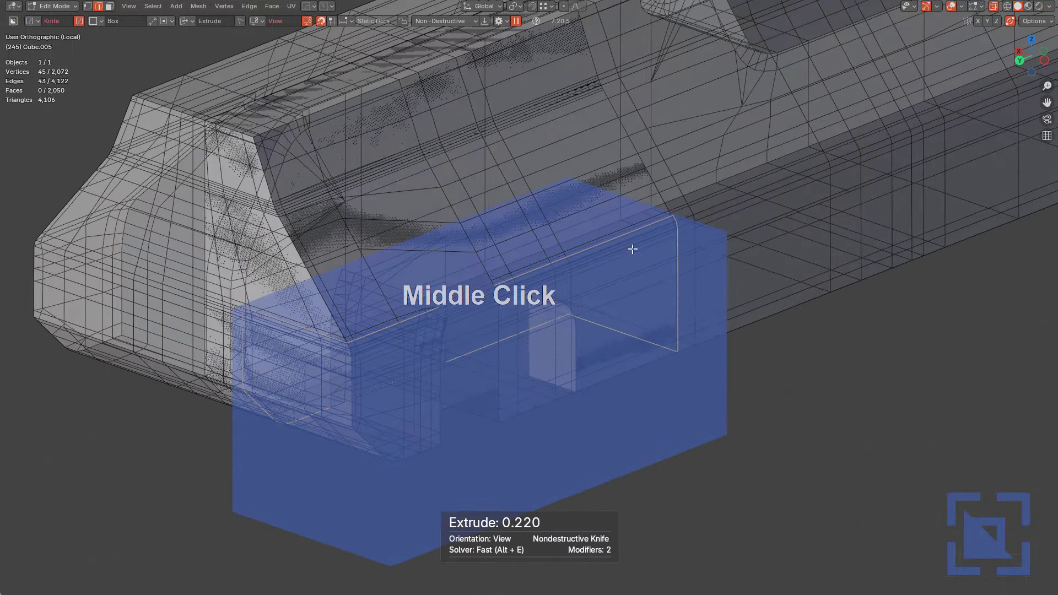
key(alt+z)
Separate the two linked wall pieces enclosed by the knife cut into their own object and leave Edit Mode
middle_drag(635, 312, 599, 257)
key(alt+a)
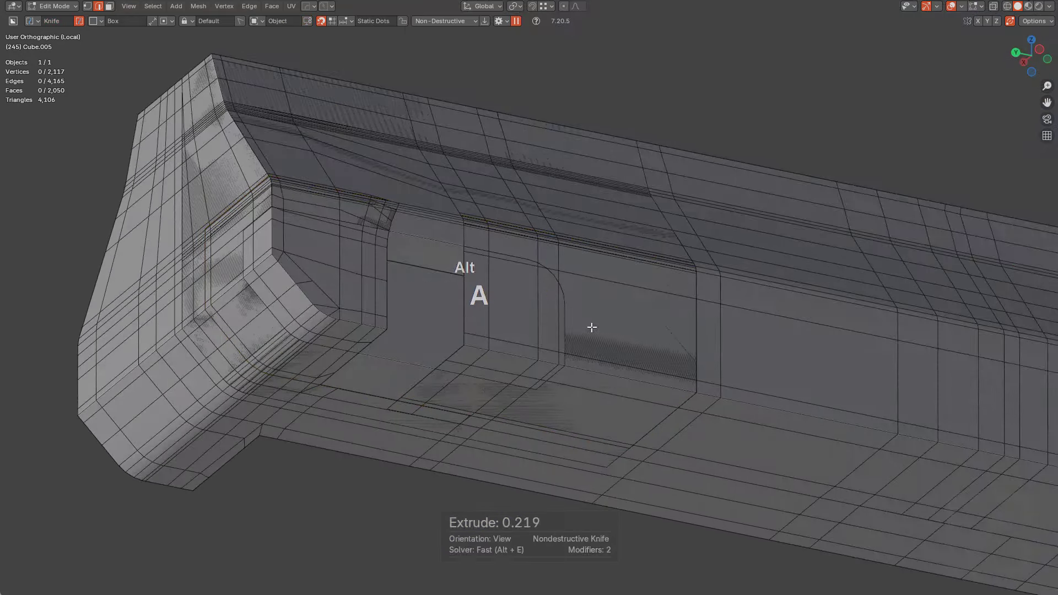
key(l)
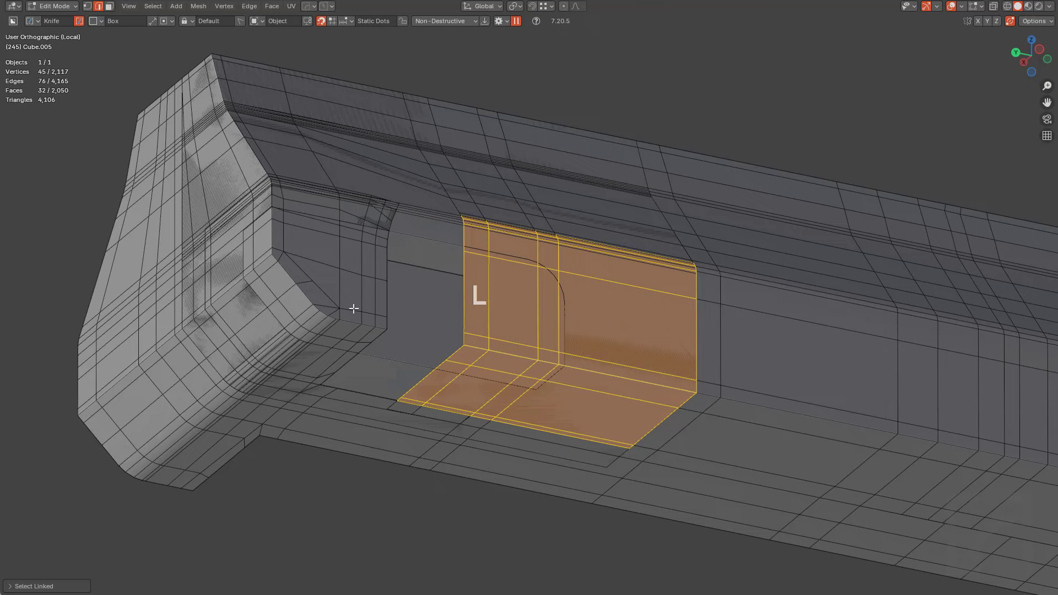
key(l)
key(p)
click(395, 310)
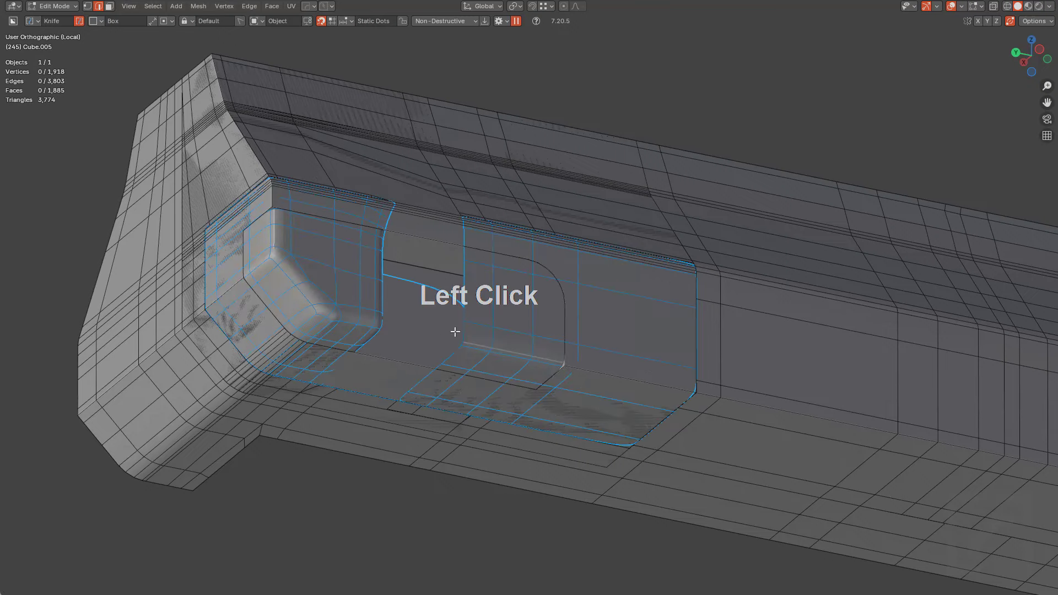
key(Tab)
Hide the separated wall pieces and clear the selection
click(590, 366)
key(h)
middle_drag(593, 362, 544, 294)
click(610, 347)
right_click(601, 374)
key(alt+a)
Reenter Edit Mode on the cover and delete the stray vertices in the gap along its lower boundary
scroll(450, 273, up, 2)
middle_drag(450, 273, 562, 291)
click(352, 401)
key(Tab)
key(a)
scroll(562, 290, up, 5)
click(353, 360)
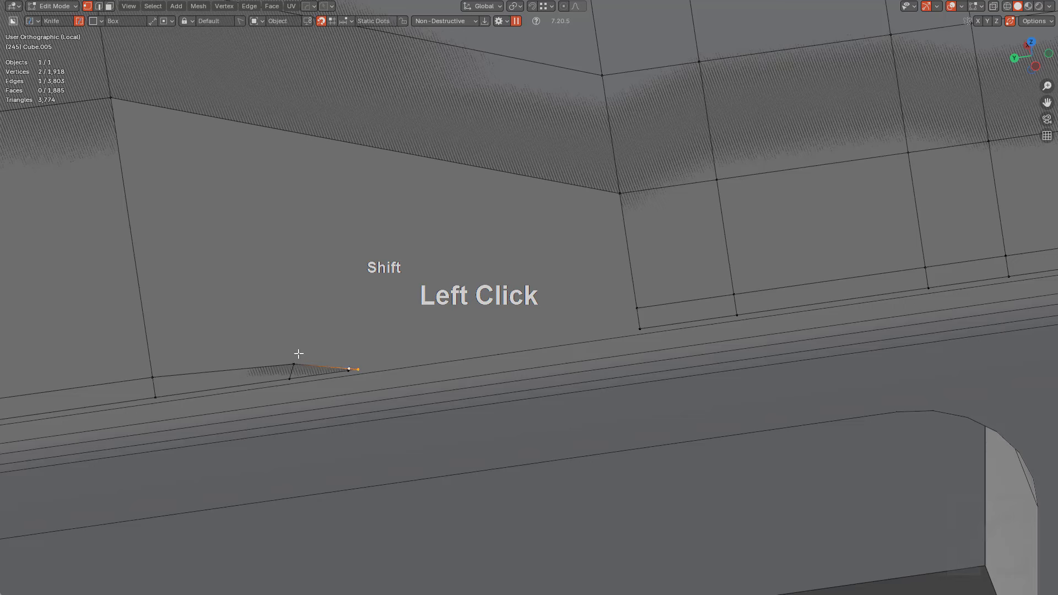
key(x)
click(336, 372)
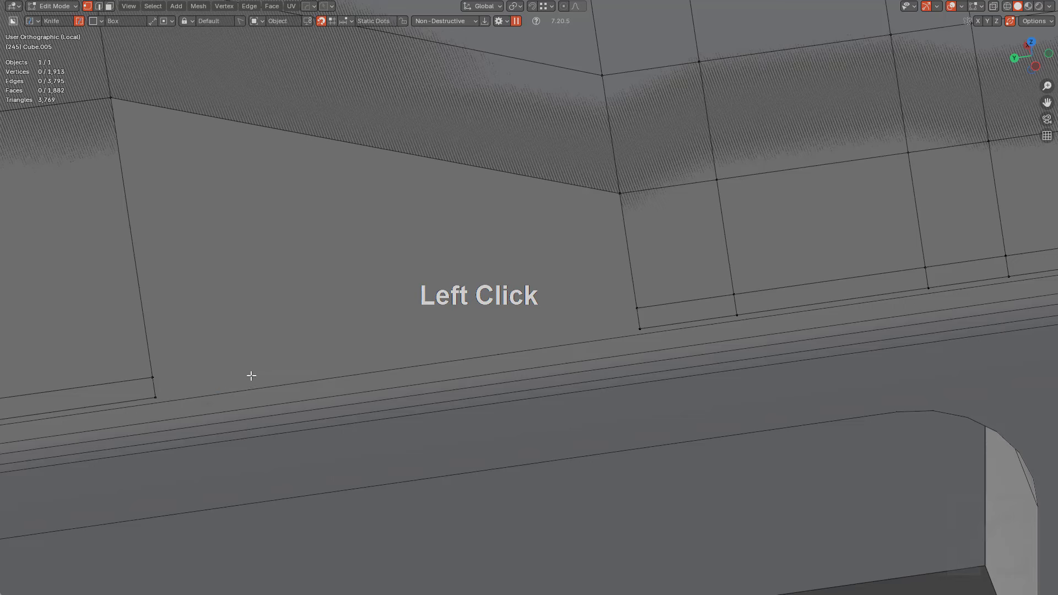
Join the facing vertices on both sides of the cover's boundary gap with an edge
shift+click(640, 306)
key(f)
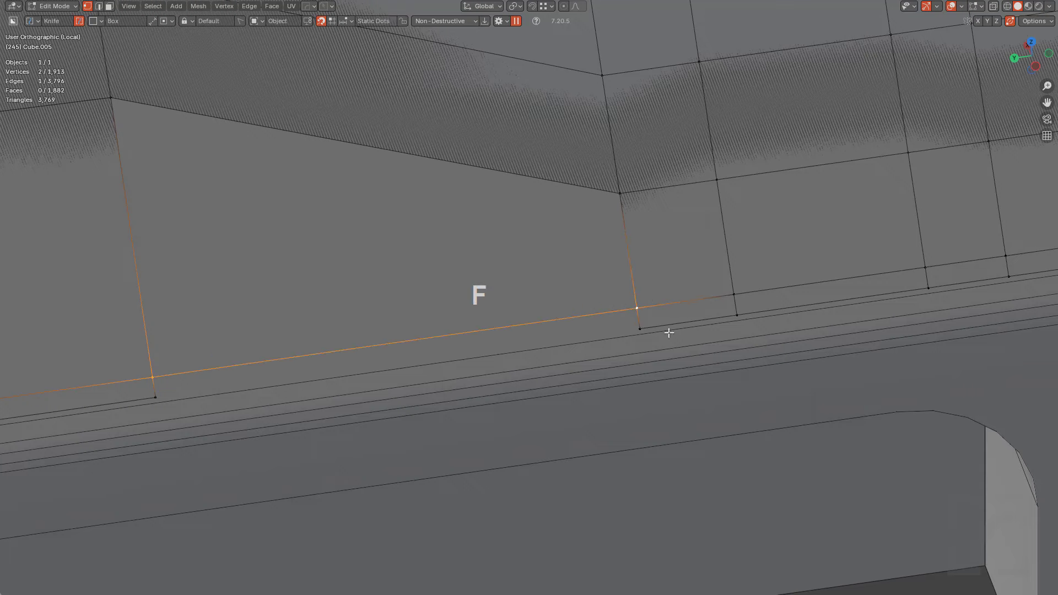
Join the lower gap vertices and fill the faces above and below the new edge to close the cover's boundary gap
key(f)
key(g)
key(f)
right_click(611, 379)
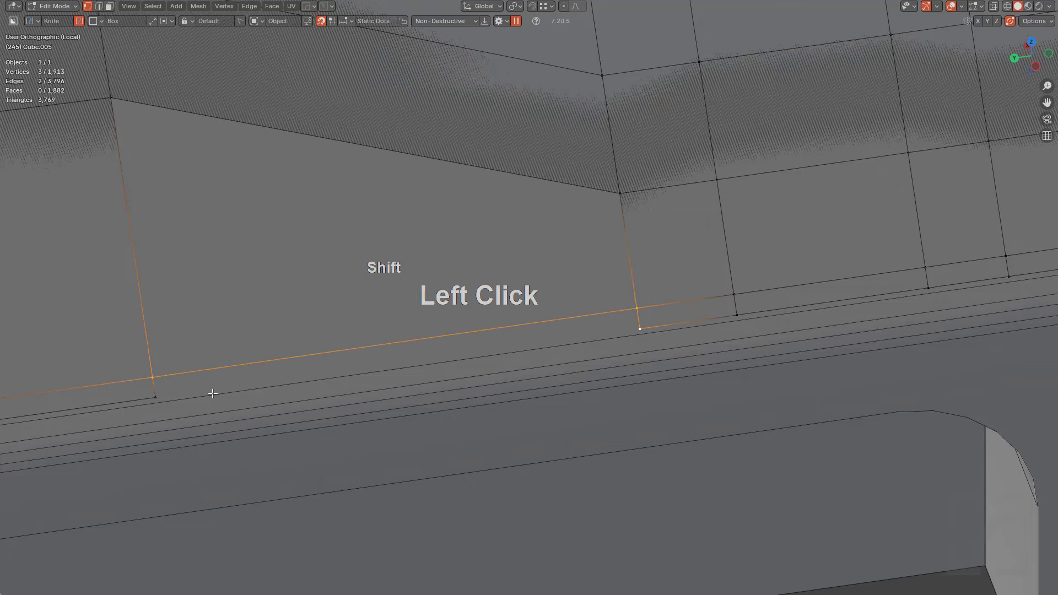
key(f)
alt+click(286, 354)
scroll(517, 297, down, 5)
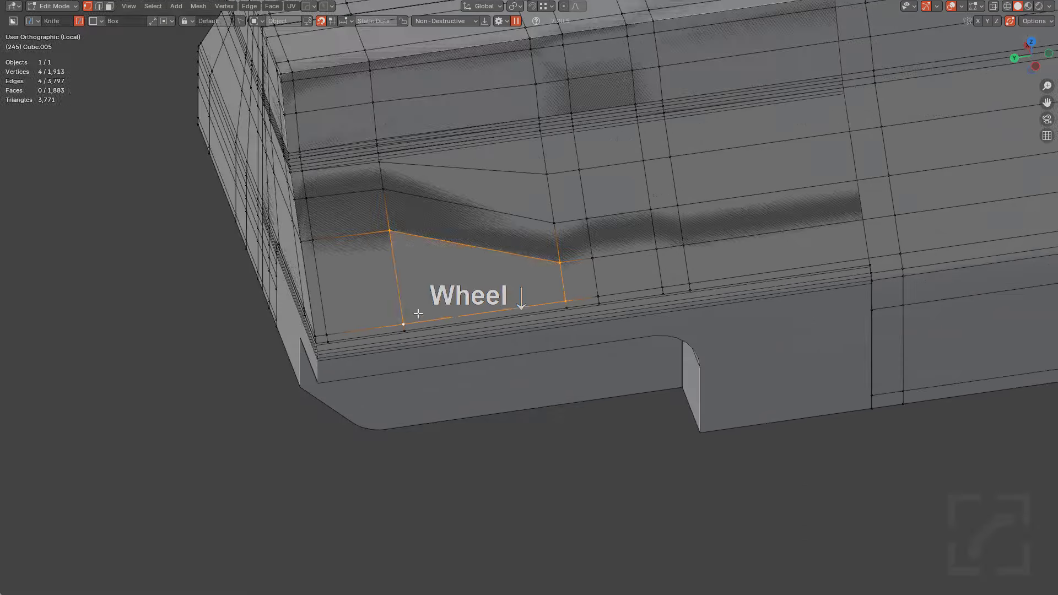
middle_drag(517, 297, 600, 333)
scroll(523, 354, down, 3)
key(a)
scroll(540, 309, up, 5)
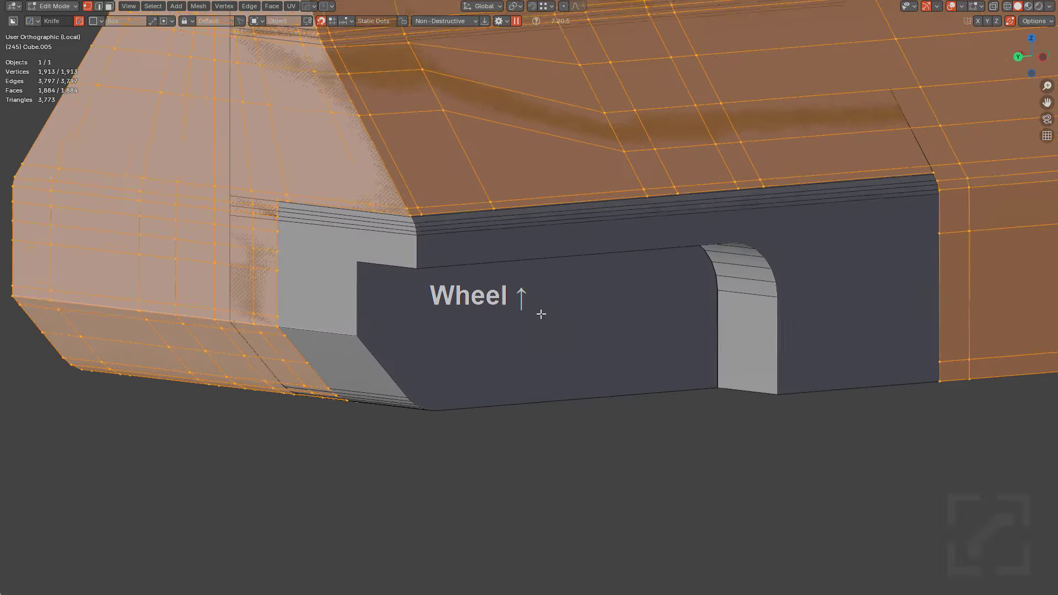
Extrude the cover's short end edge along Y beneath the rim, stopping at the first vertex columns above
middle_drag(507, 305, 930, 184)
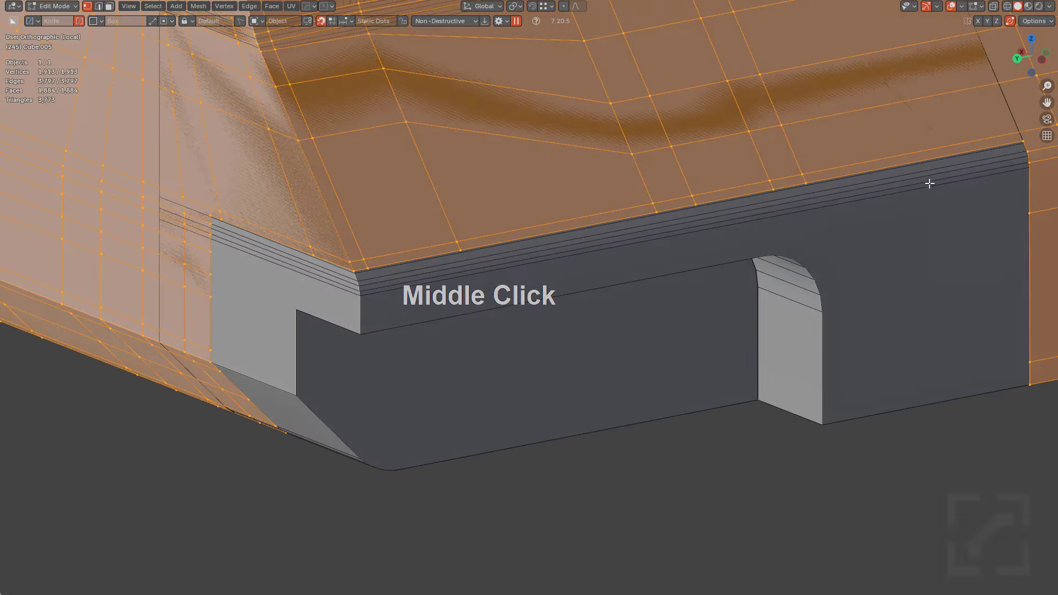
shift+click(1024, 161)
key(x)
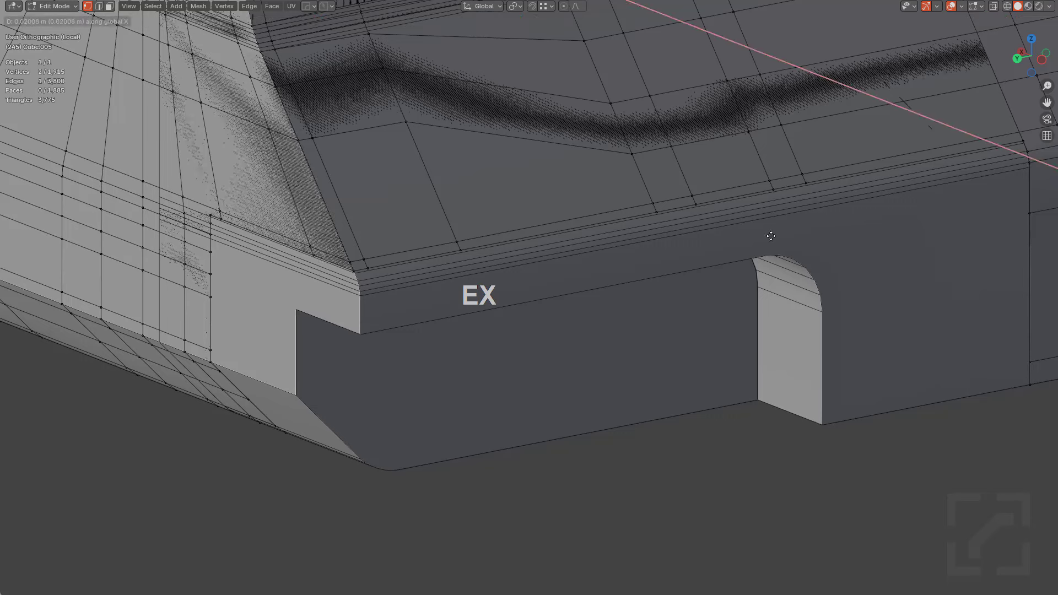
key(y)
click(811, 186)
key(e)
key(y)
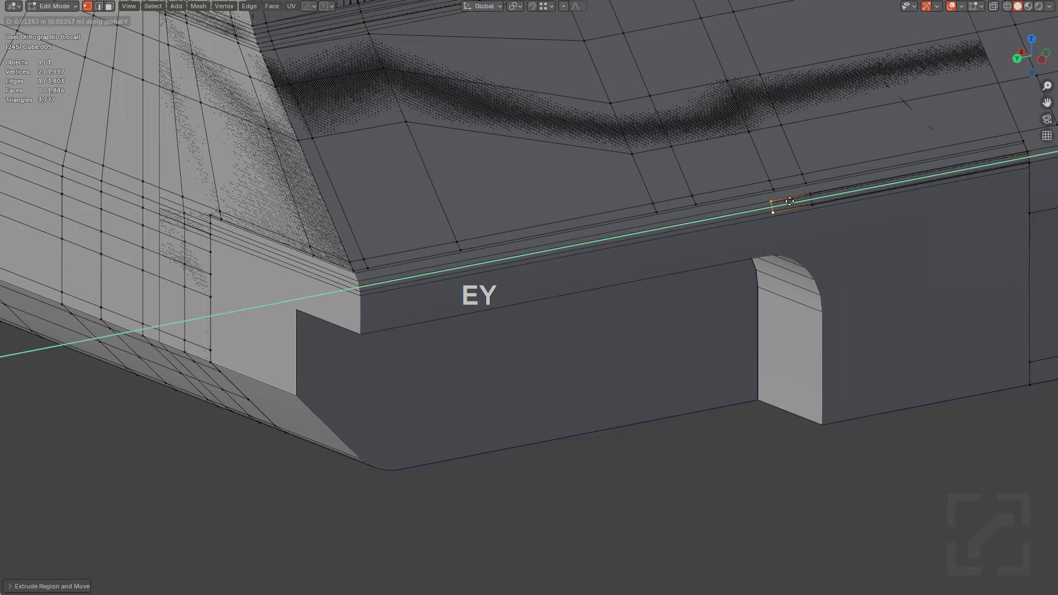
click(783, 192)
key(e)
key(y)
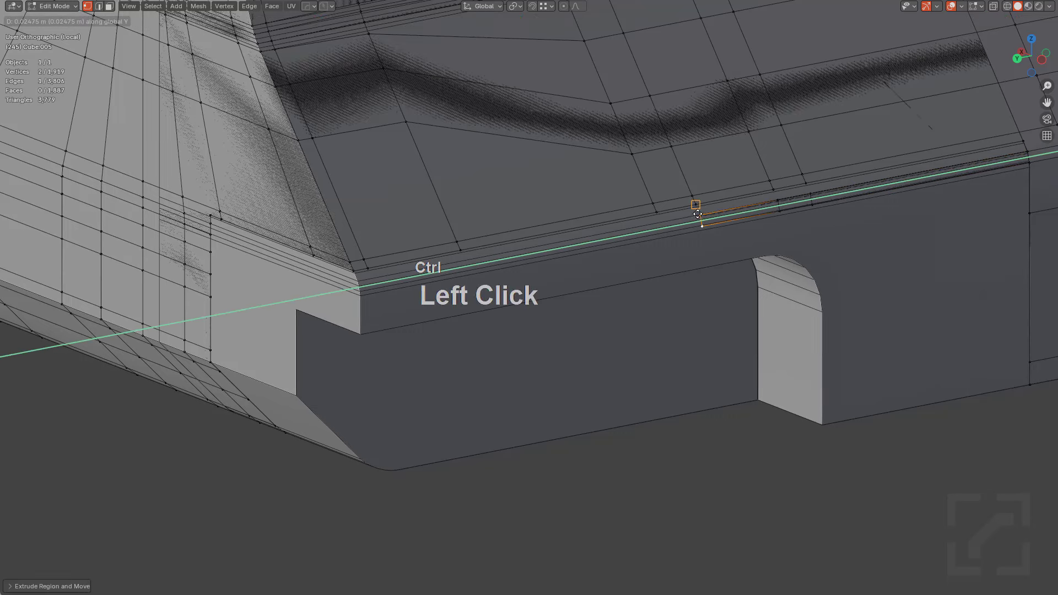
Continue extruding the strip along Y, snapping each new section to the remaining vertex columns up to the one nearest the corner
key(e)
key(y)
ctrl+click(663, 226)
key(e)
key(y)
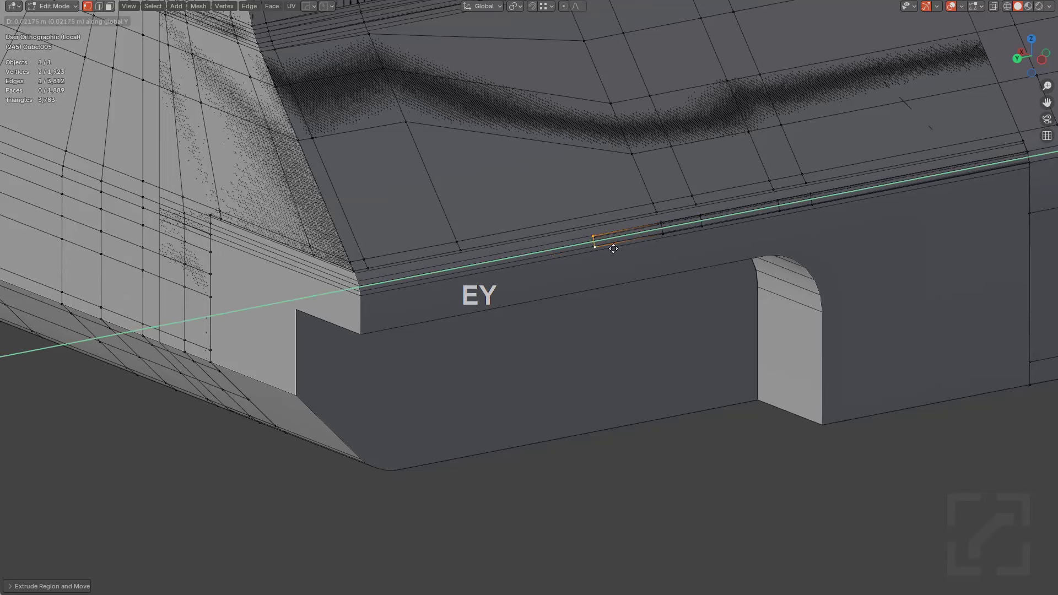
ctrl+click(465, 257)
key(e)
key(y)
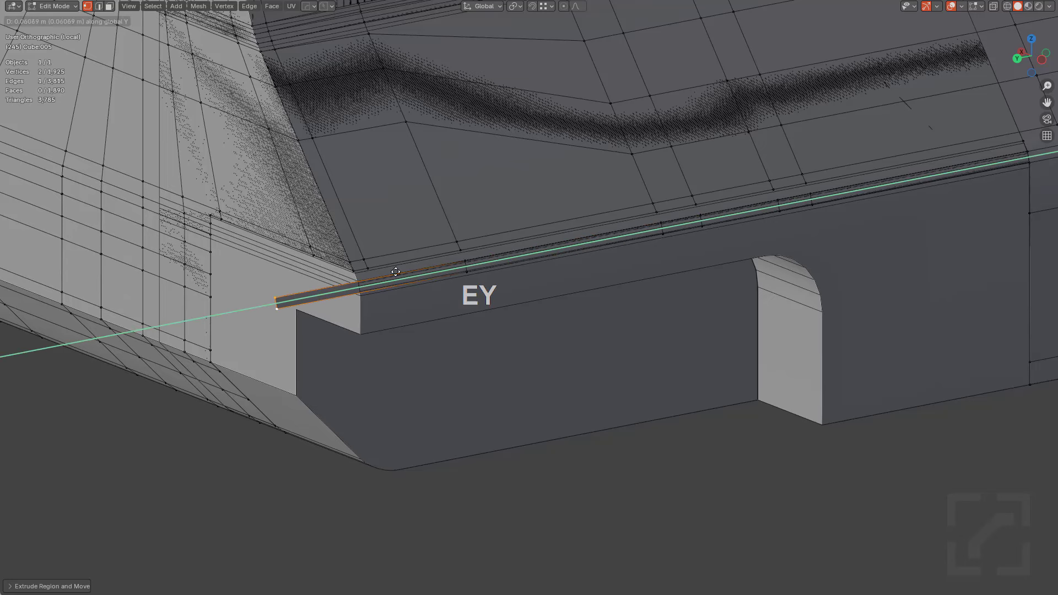
ctrl+click(370, 271)
Extrude the strip's last section along Y up to the cover's front corner
shift+middle_drag(442, 274, 323, 283)
scroll(465, 220, down, 2)
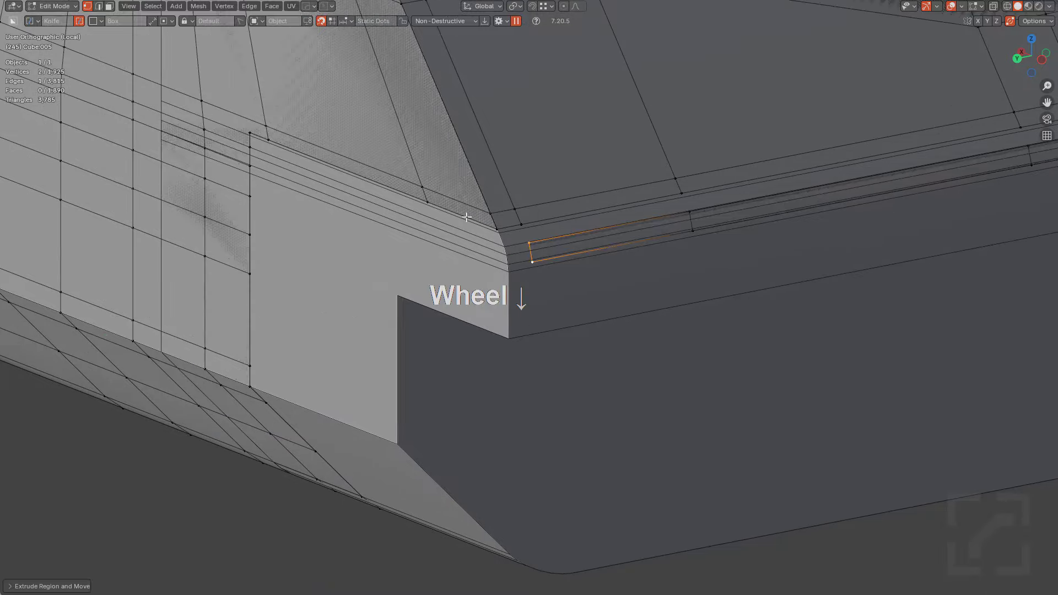
key(e)
key(y)
ctrl+click(490, 234)
Fill the row of faces between the extruded strip and the rim vertices above it, starting from the front corner
scroll(515, 240, up, 1)
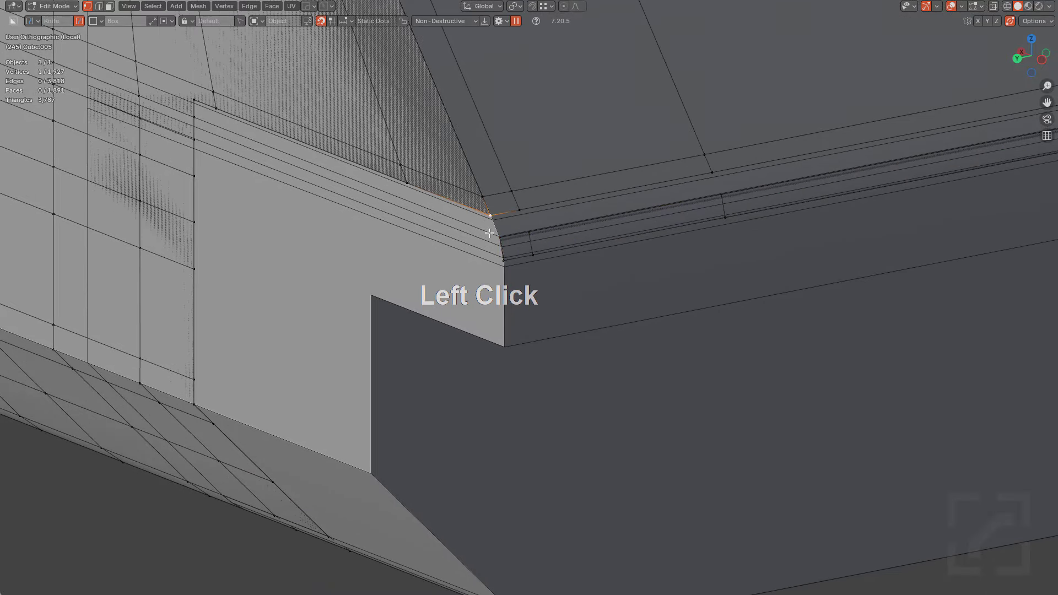
shift+click(533, 230)
key(f)
scroll(772, 243, down, 6)
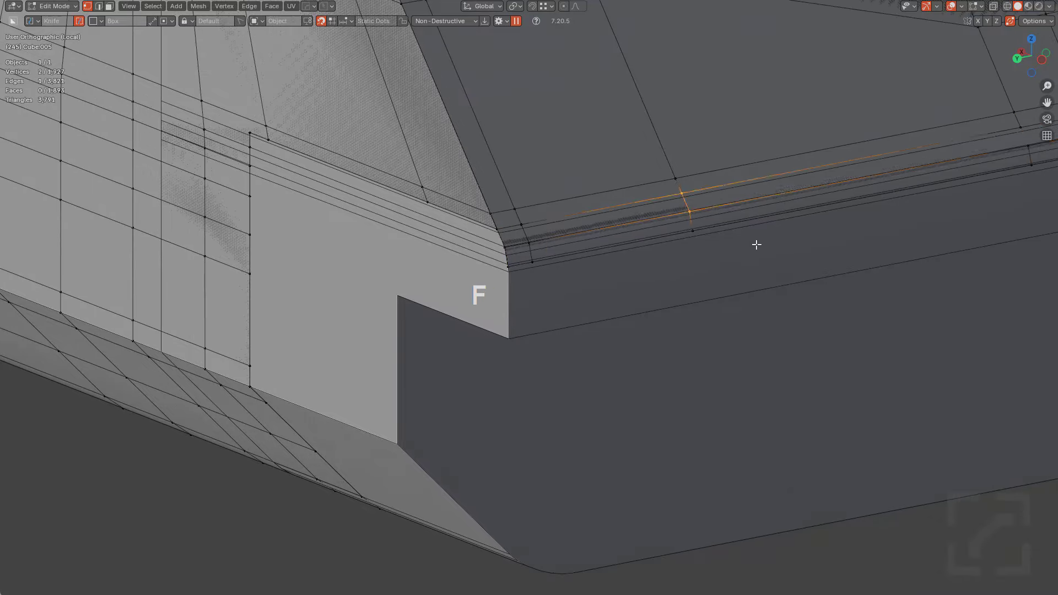
Examine the far end of the filled strip with X-ray on and off, in Edit Mode and Object Mode
key(alt+z)
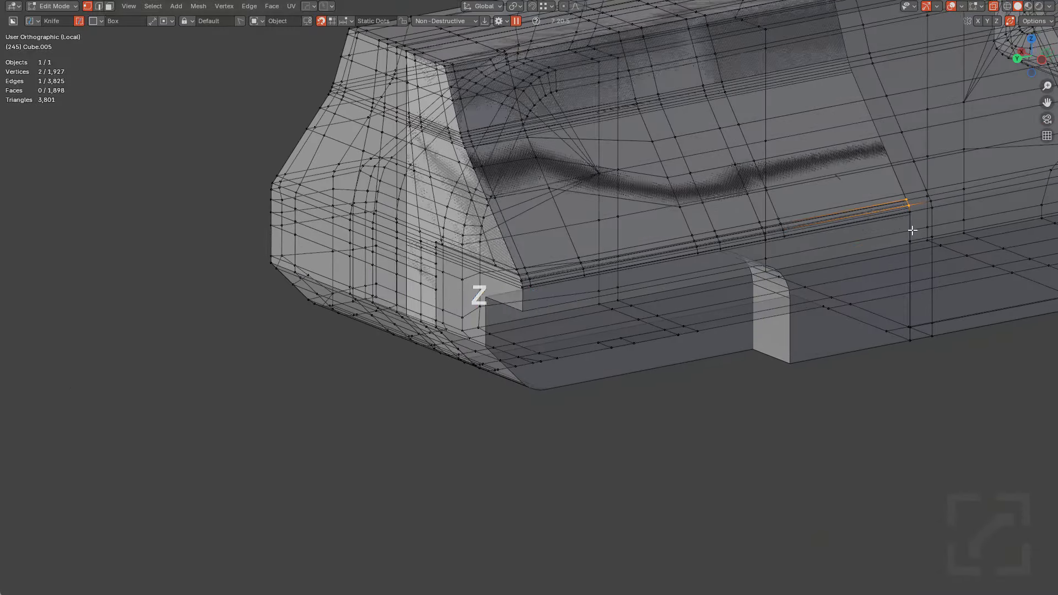
shift+middle_drag(956, 215, 701, 262)
scroll(702, 262, down, 2)
scroll(701, 263, up, 3)
key(alt+z)
alt+scroll(702, 263, up, 1)
scroll(746, 244, up, 1)
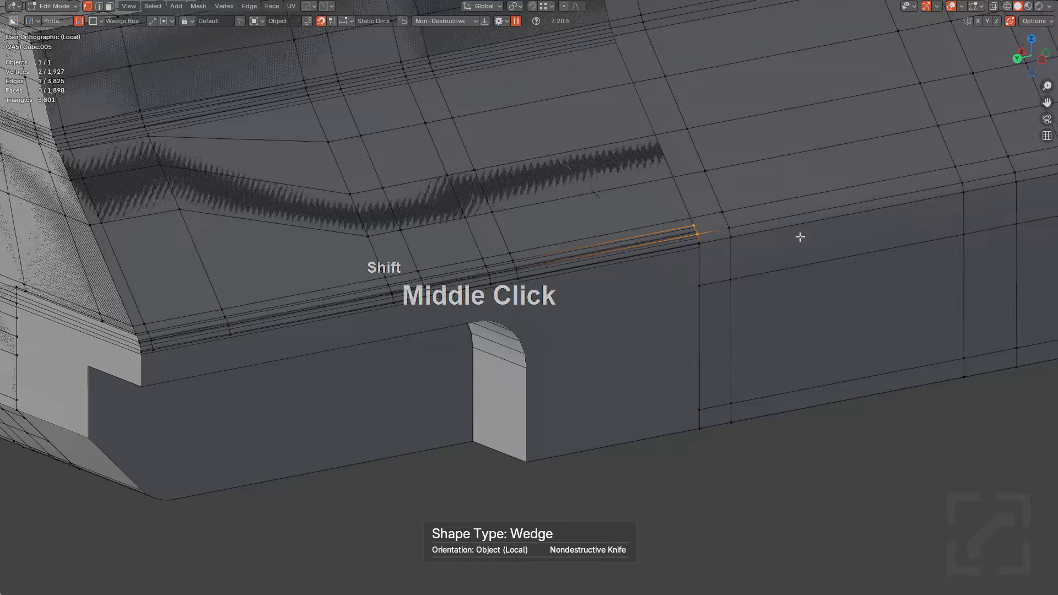
shift+middle_drag(798, 236, 666, 245)
scroll(665, 245, down, 1)
key(Tab)
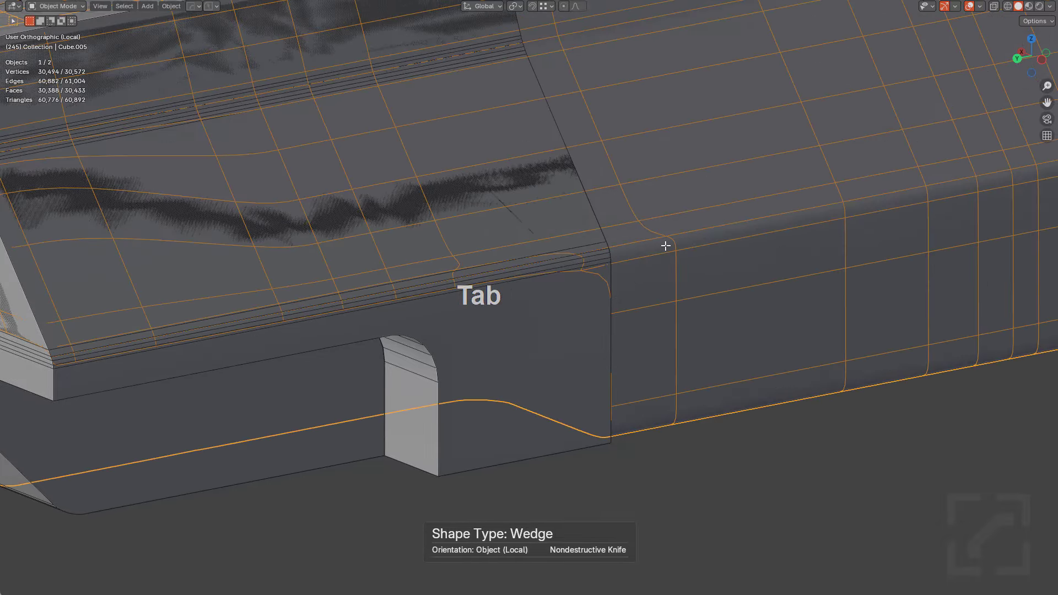
key(Tab)
Check how the vertices at the strip's far end connect to the cover by trying to move one
key(alt+z)
scroll(664, 243, up, 1)
key(a)
middle_drag(675, 241, 676, 270)
click(640, 213)
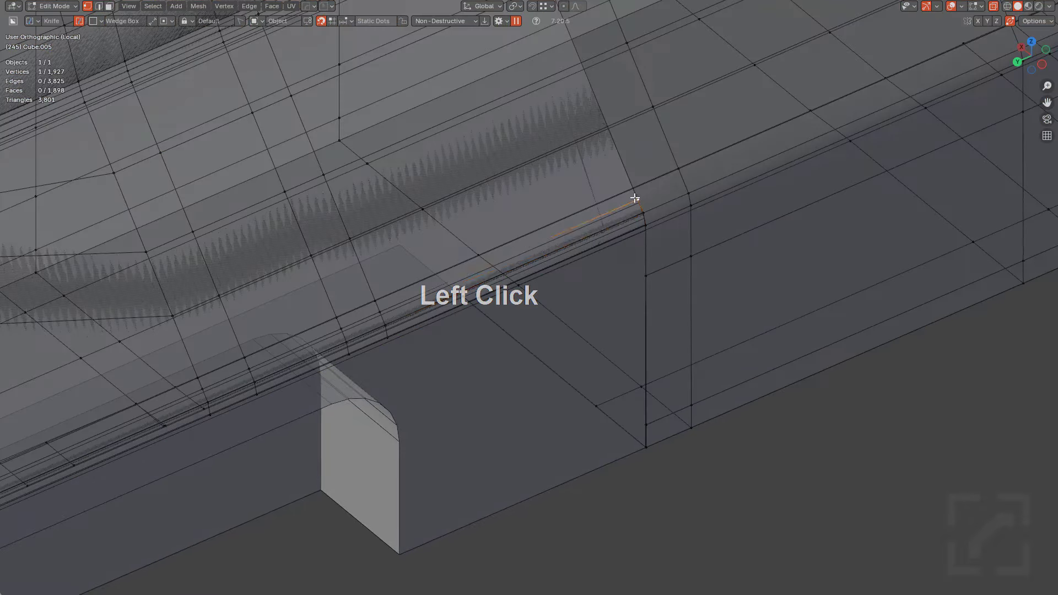
key(g)
key(alt+z)
shift+middle_drag(619, 227, 675, 217)
key(g)
right_click(668, 213)
Check the topology flow through the filled strip by selecting a crossing face loop and the rim's edge loop
key(2)
key(3)
alt+click(573, 210)
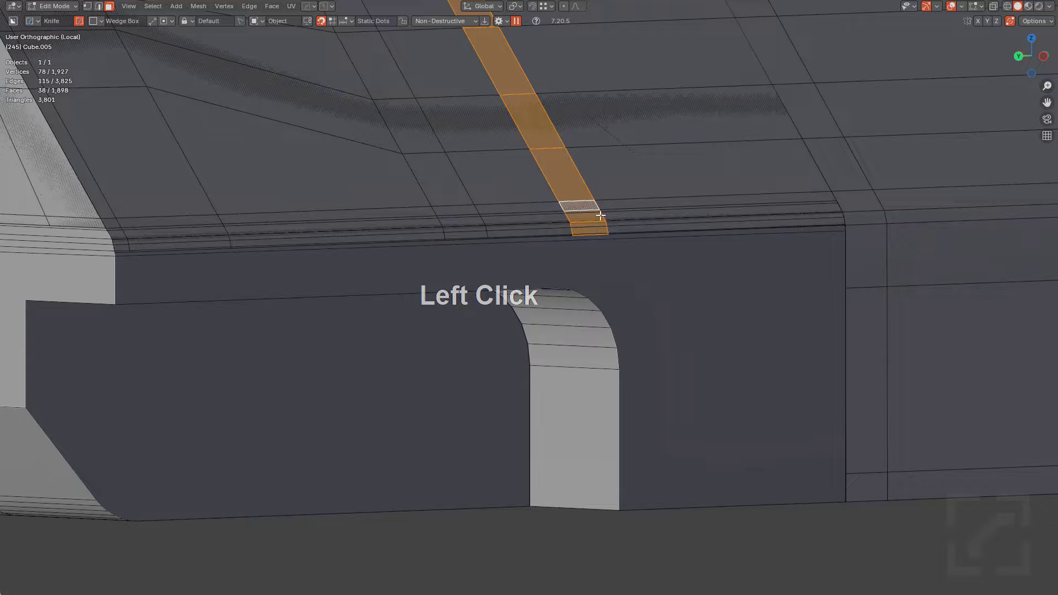
key(2)
alt+click(593, 215)
right_click(641, 207)
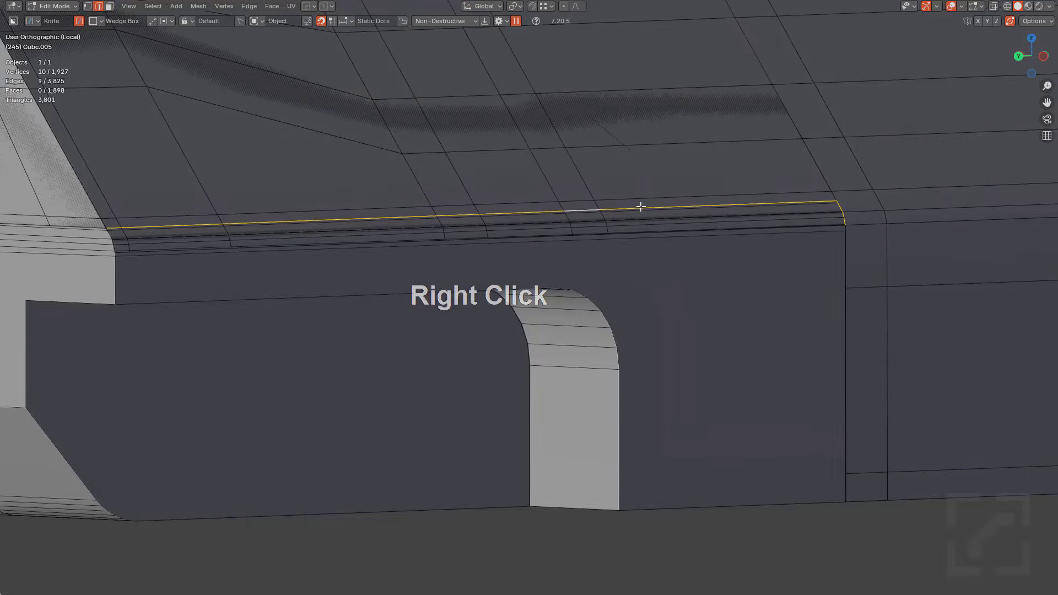
Isolate only the cover in local view and switch to vertex selection at the cutout's rear corner
middle_drag(640, 207, 680, 277)
key(Tab)
key(Tab)
key(KP_Divide)
key(KP_Divide)
scroll(662, 281, up, 4)
shift+middle_drag(529, 325, 635, 253)
scroll(551, 275, up, 4)
shift+middle_drag(358, 309, 658, 263)
scroll(656, 256, up, 3)
key(1)
shift+middle_drag(683, 231, 652, 296)
scroll(652, 292, up, 2)
scroll(642, 281, down, 1)
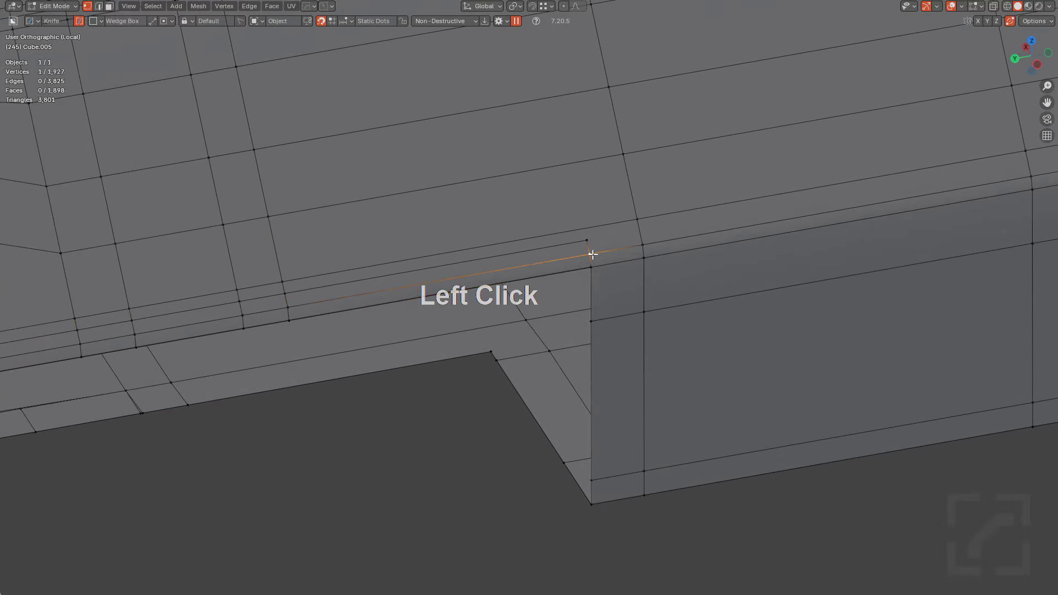
Add a loop cut along the cover's rim beside the cutout and connect its end to the corner vertex of the strip
shift+middle_drag(592, 254, 626, 243)
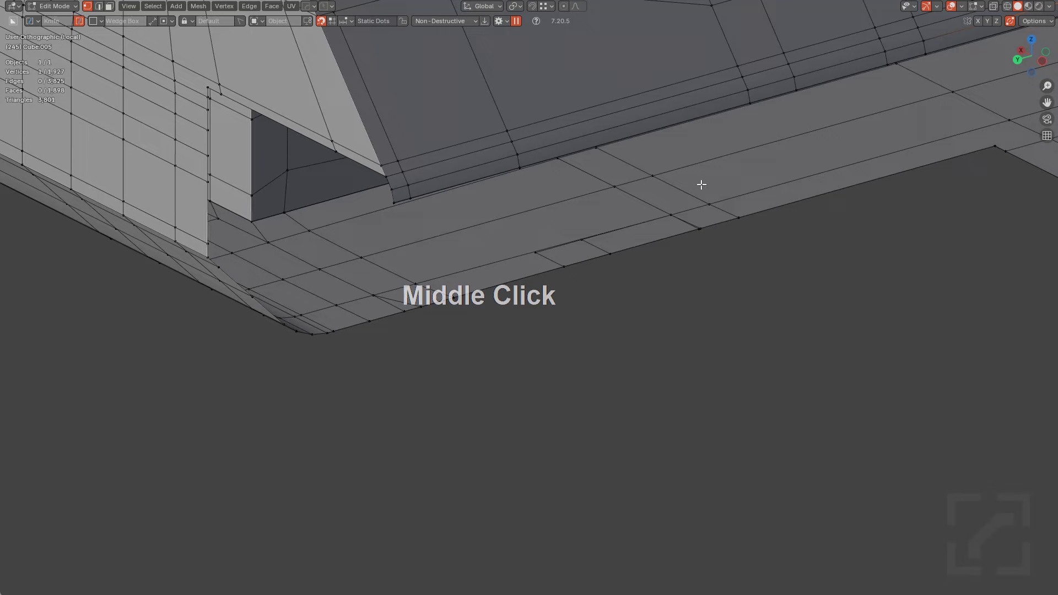
shift+middle_drag(702, 184, 529, 253)
key(ctrl+r)
click(569, 225)
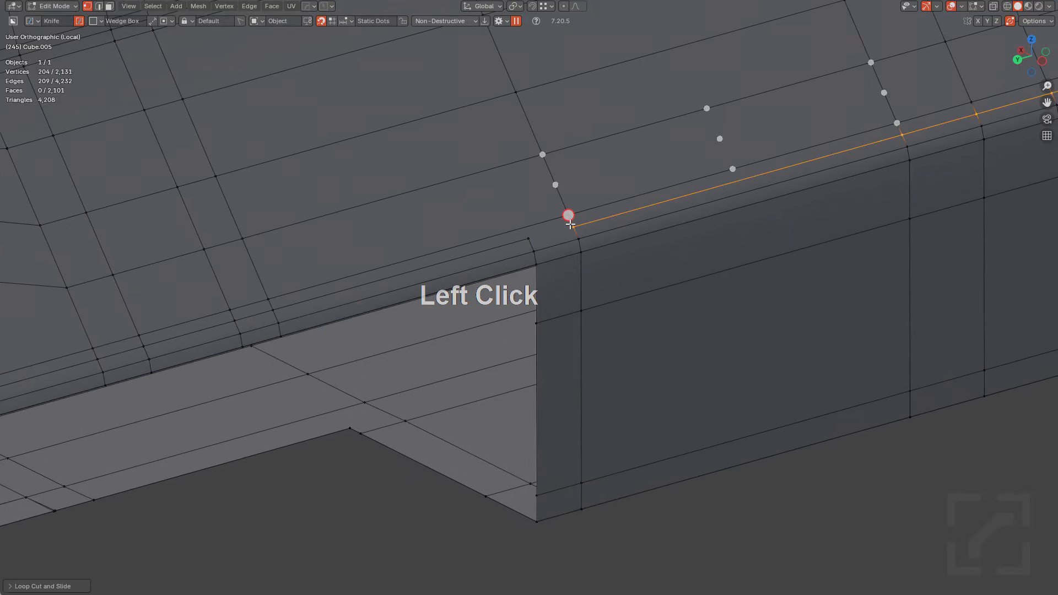
mouse_move(576, 228)
mouse_down()
mouse_move(512, 236)
mouse_move(527, 240)
mouse_up()
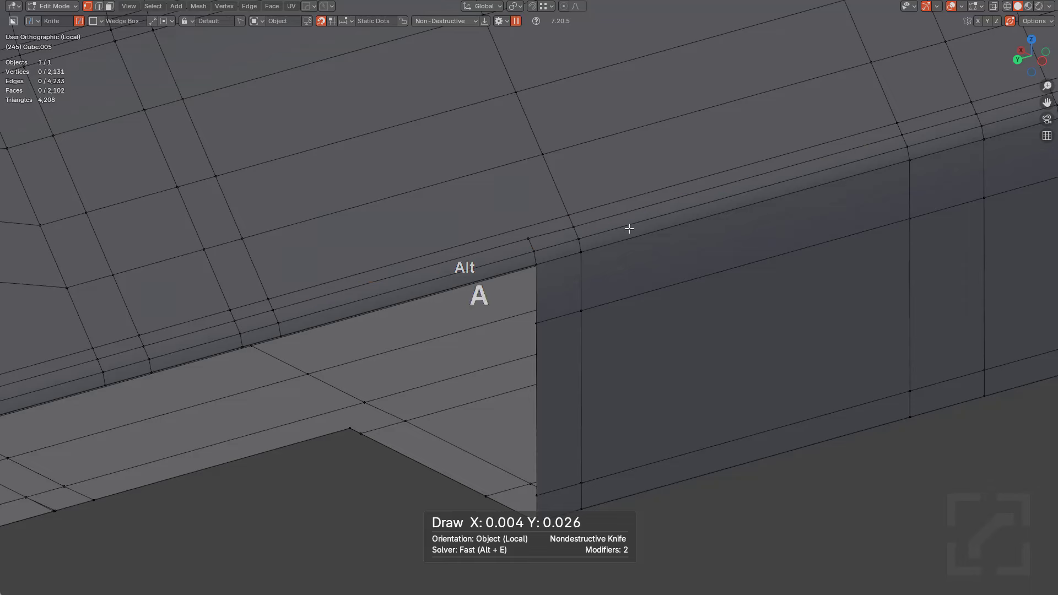
Add a crossing loop cut, slide it in line with the strip's corner vertex, and join the two vertices with an edge
scroll(618, 239, down, 3)
scroll(564, 240, up, 4)
key(ctrl+r)
click(508, 239)
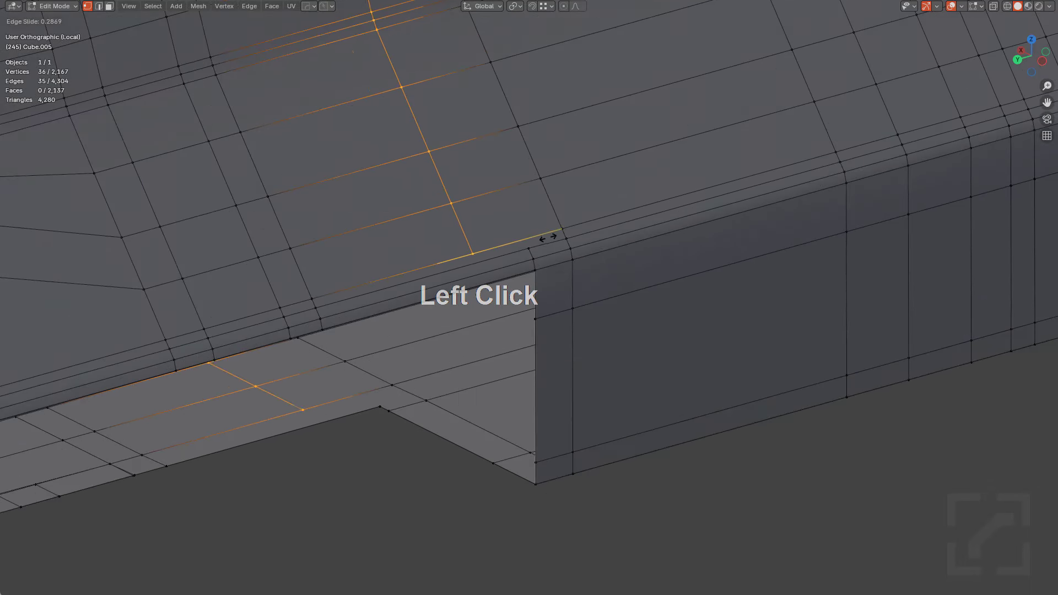
click(524, 242)
drag(524, 241, 518, 239)
click(523, 242)
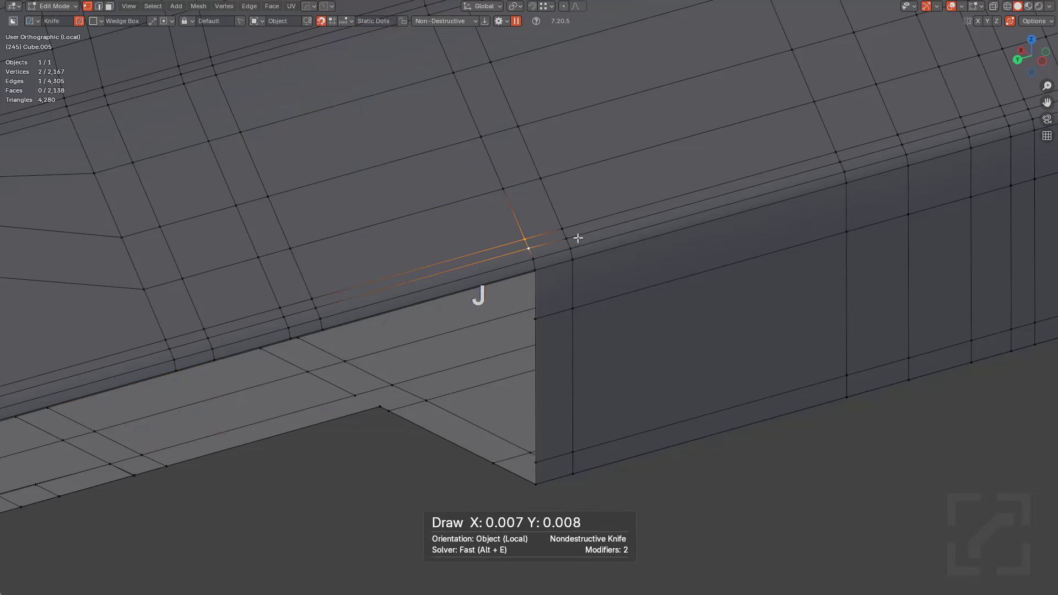
Activate the nSolve mesh editing tool
key(d)
key(alt+4)
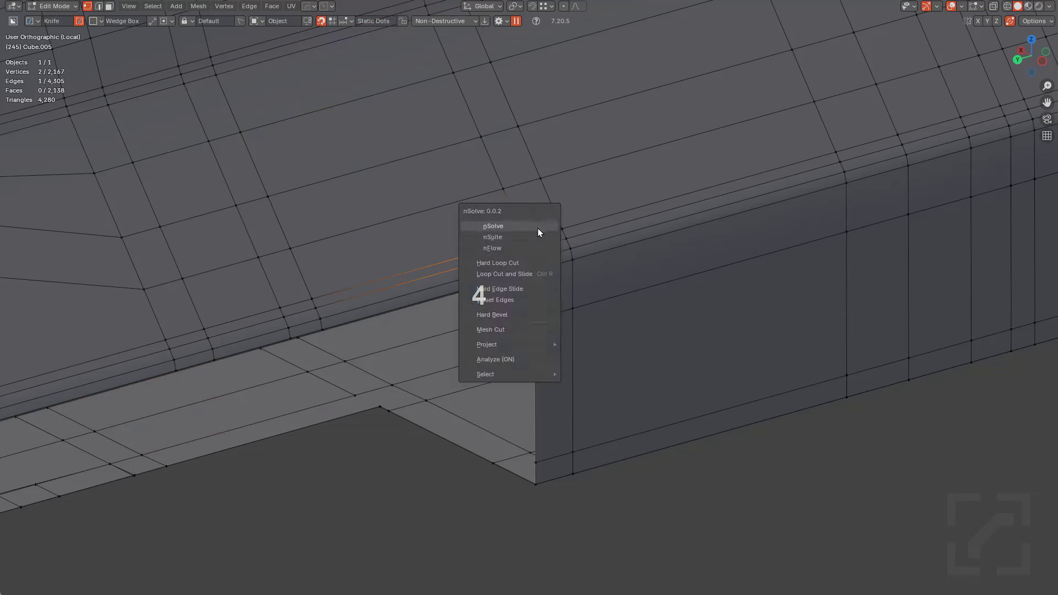
click(506, 229)
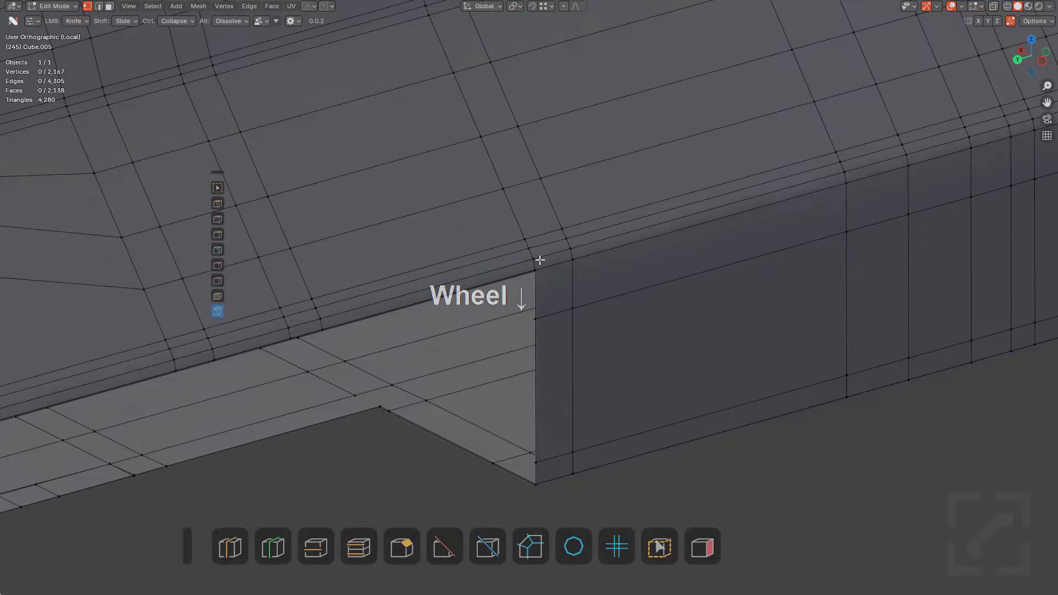
Isolate the cover together with the separated wall piece and reenter Edit Mode on the cover to view its underside
scroll(540, 260, down, 5)
mouse_move(631, 237)
middle_down()
mouse_move(659, 193)
mouse_move(690, 306)
mouse_move(659, 296)
mouse_move(549, 318)
mouse_move(568, 269)
mouse_move(485, 259)
mouse_move(626, 247)
middle_up()
key(KP_Divide)
key(Tab)
shift+click(565, 293)
key(KP_Divide)
click(484, 260)
scroll(619, 187, up, 6)
middle_drag(619, 188, 588, 185)
key(Tab)
key(a)
scroll(560, 218, up, 4)
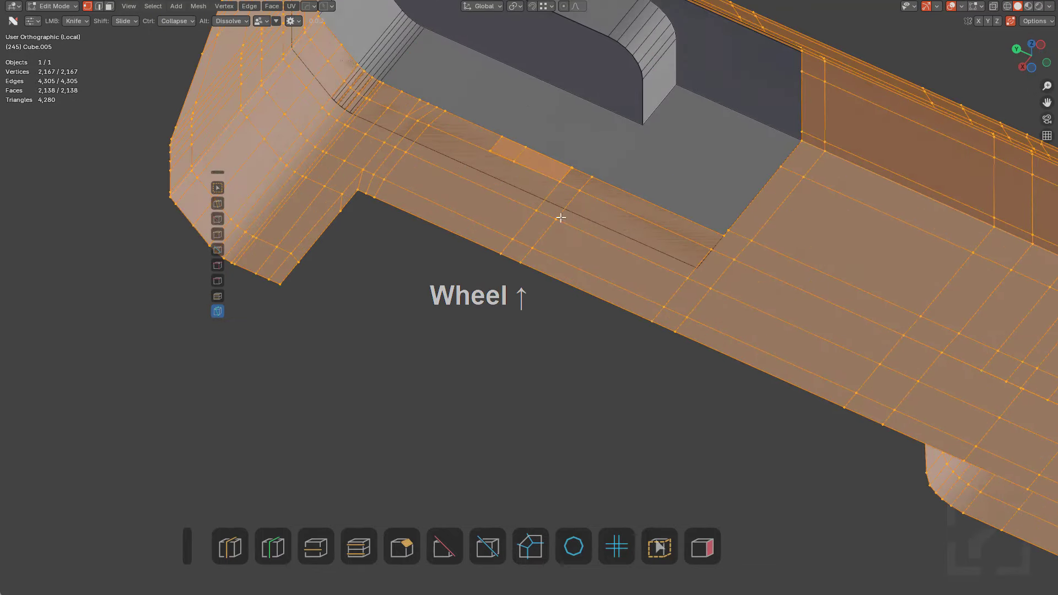
Delete the small stray geometry along the bottom edge of the cover's cutout
mouse_move(560, 217)
shift+middle_down()
mouse_move(533, 226)
mouse_move(551, 209)
shift+middle_up()
key(2)
click(553, 209)
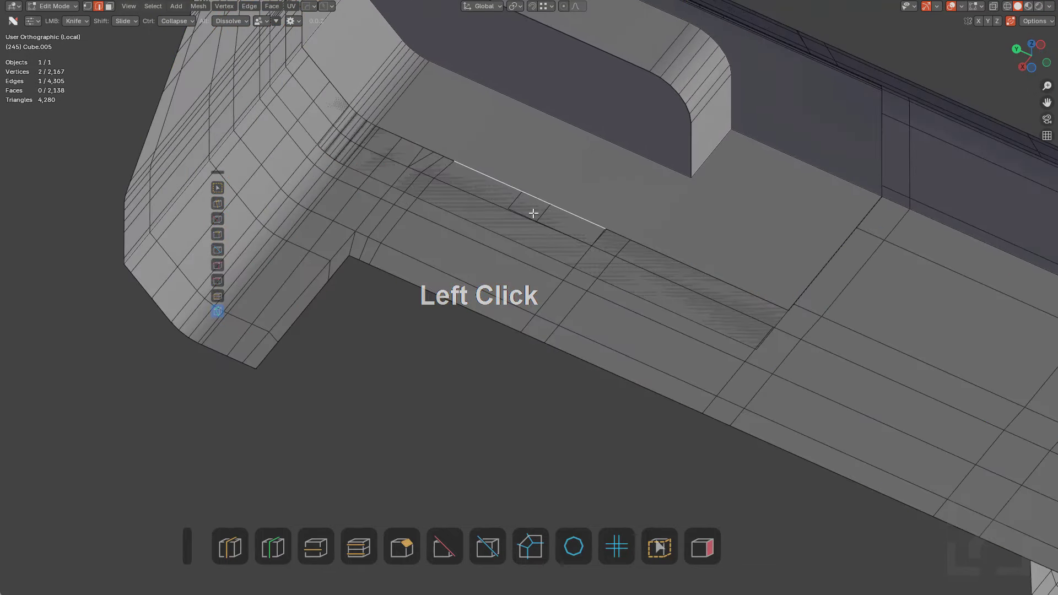
key(g)
key(Escape)
key(x)
click(568, 214)
Try to collapse the doubled vertices where the crossing loop meets the cutout's bottom edge
key(a)
scroll(704, 236, down, 2)
scroll(708, 234, up, 5)
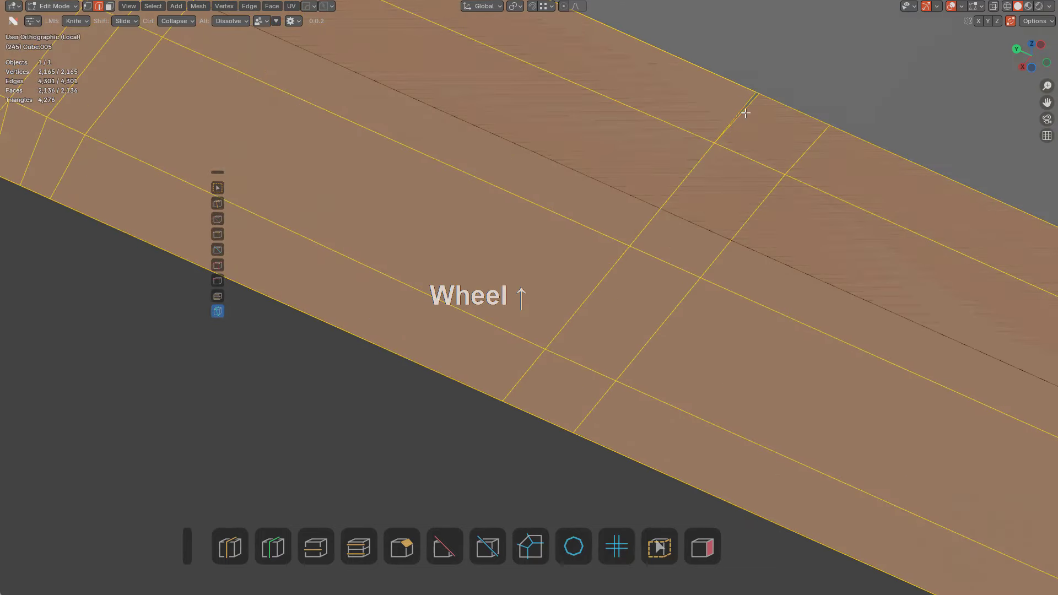
key(1)
ctrl+click(774, 95)
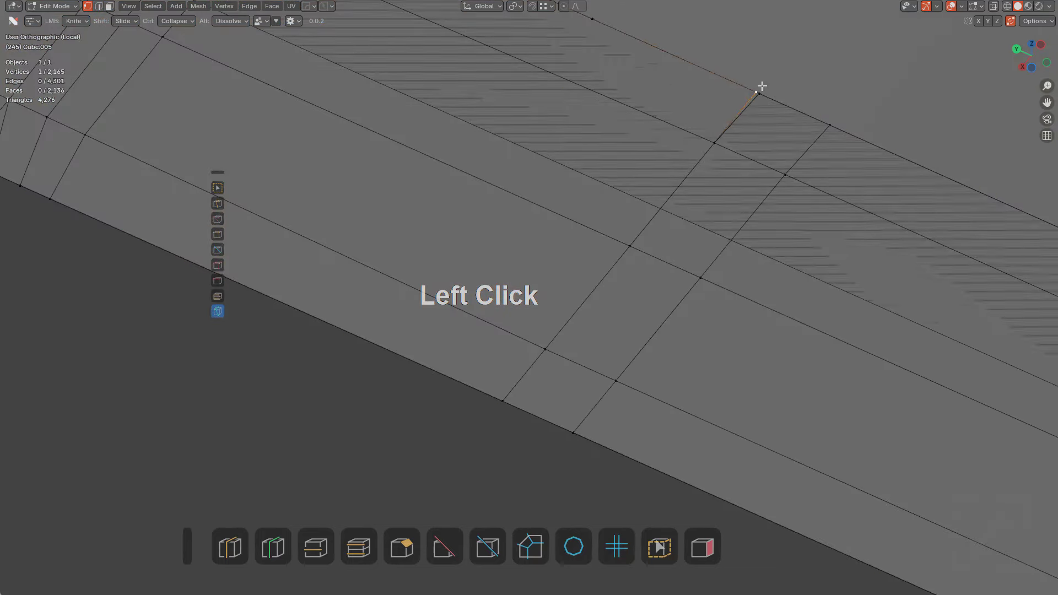
ctrl+click(768, 96)
key(z)
key(a)
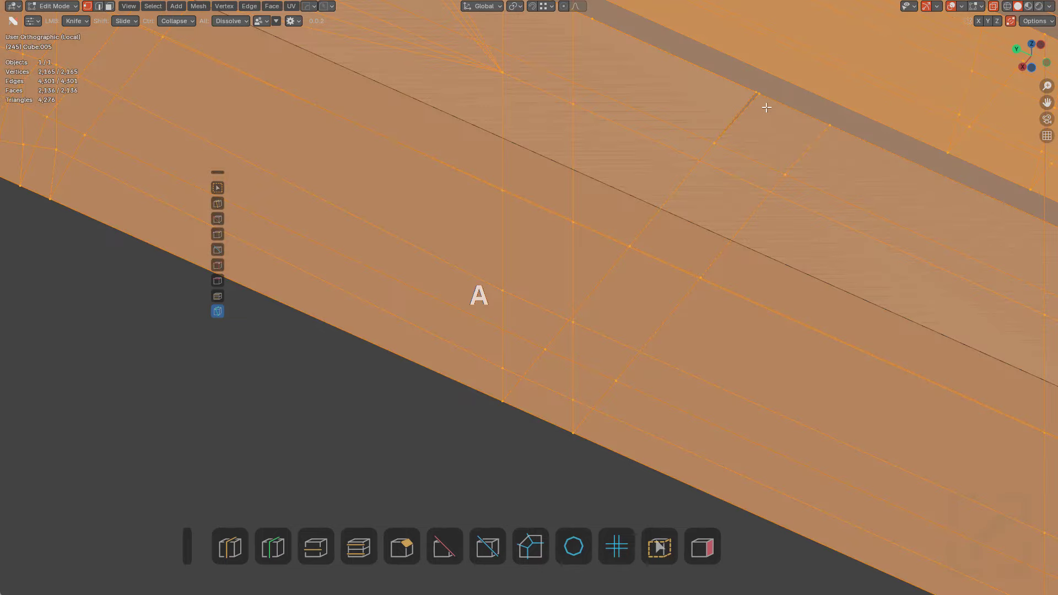
ctrl+drag(754, 92, 795, 109)
scroll(771, 127, down, 2)
ctrl+drag(693, 155, 717, 164)
middle_drag(649, 151, 602, 163)
key(alt+z)
Dissolve the leftover vertices along the cutout's bottom edge
scroll(630, 212, up, 3)
scroll(630, 212, up, 1)
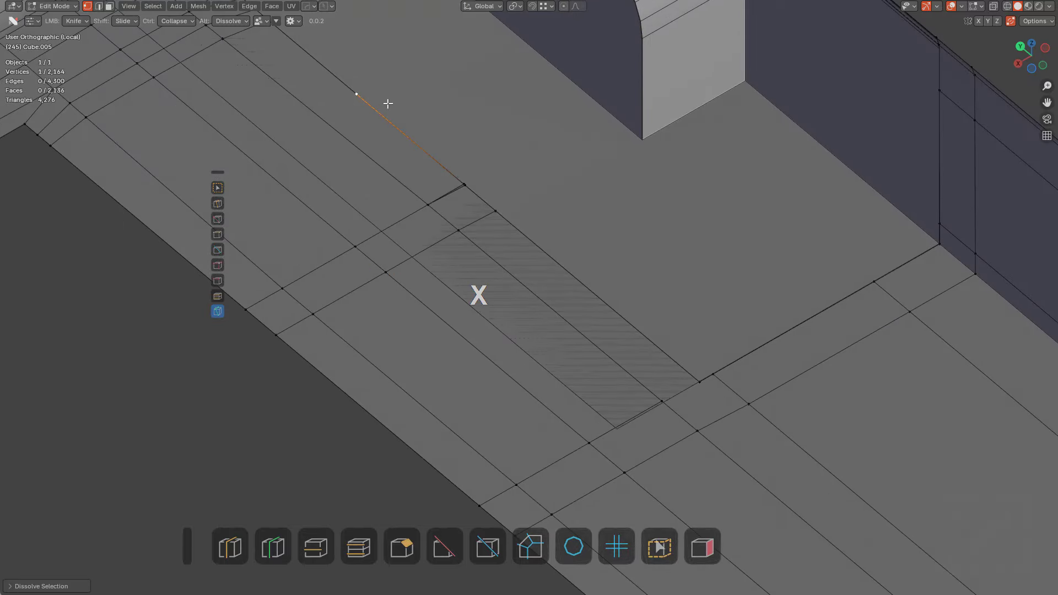
right_click(472, 140)
click(497, 145)
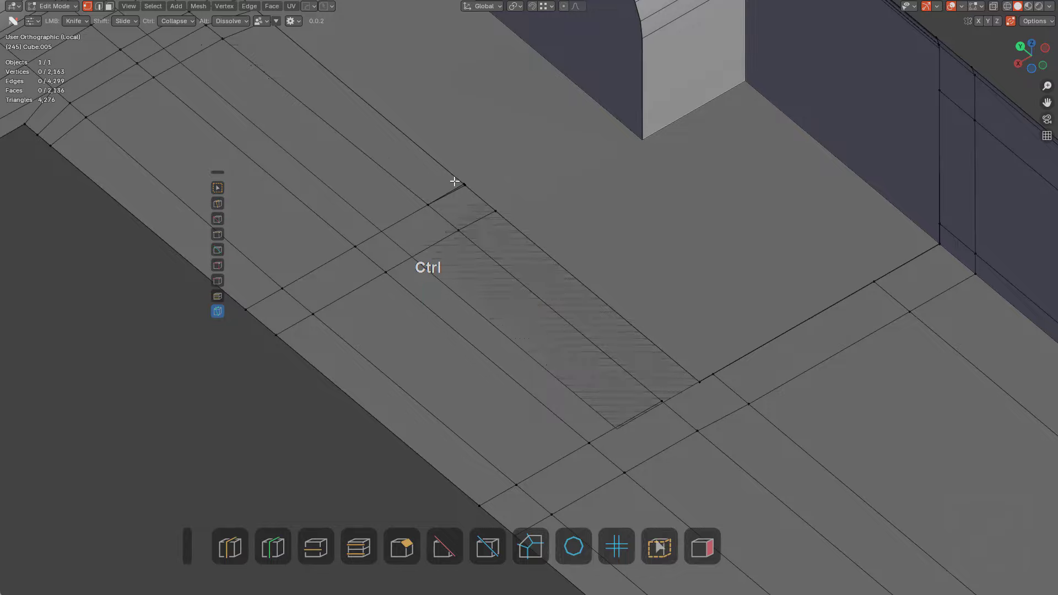
Undo the last two vertex edits on the cutout's bottom edge
key(alt+z)
middle_drag(527, 191, 573, 231)
key(ctrl+z)
key(ctrl+z)
Collapse the doubled vertex on the cutout's bottom edge and slide the inner corner vertex onto its neighbour
middle_drag(657, 323, 623, 293)
key(alt+z)
key(alt+z)
key(alt+z)
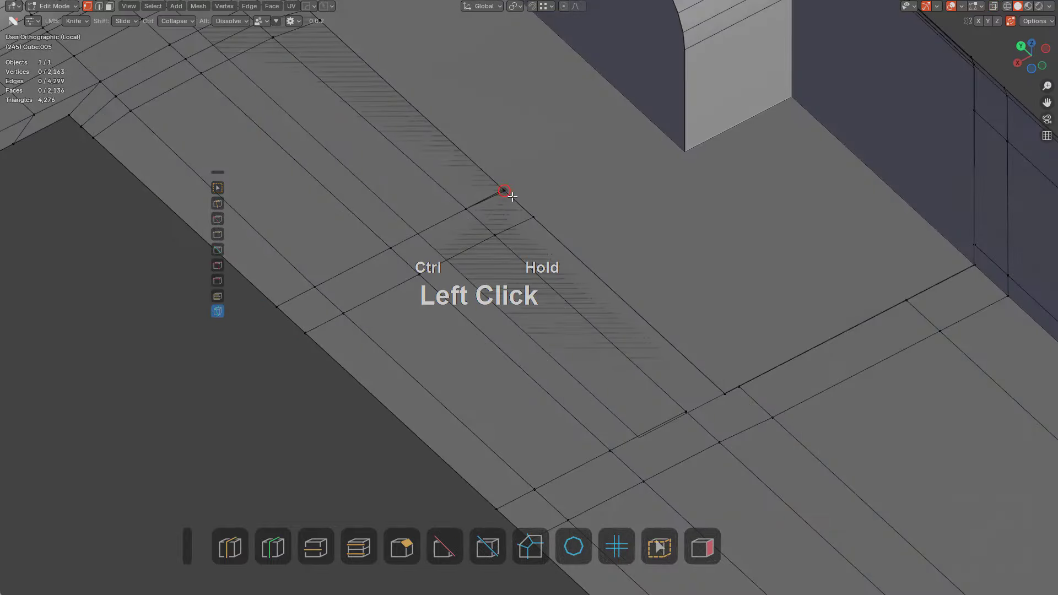
scroll(569, 215, down, 3)
middle_drag(576, 198, 670, 304)
scroll(671, 302, up, 1)
shift+click(659, 296)
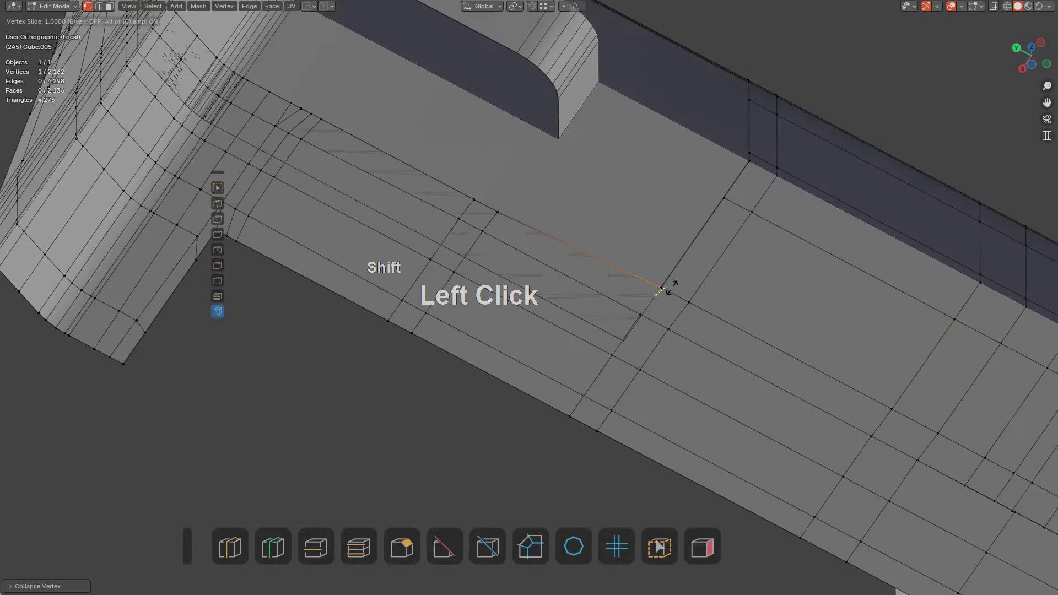
Dissolve the stray vertices on the cutout's bottom edge near the curved side wall
middle_drag(671, 294, 609, 146)
shift+middle_drag(556, 263, 487, 250)
scroll(364, 241, up, 2)
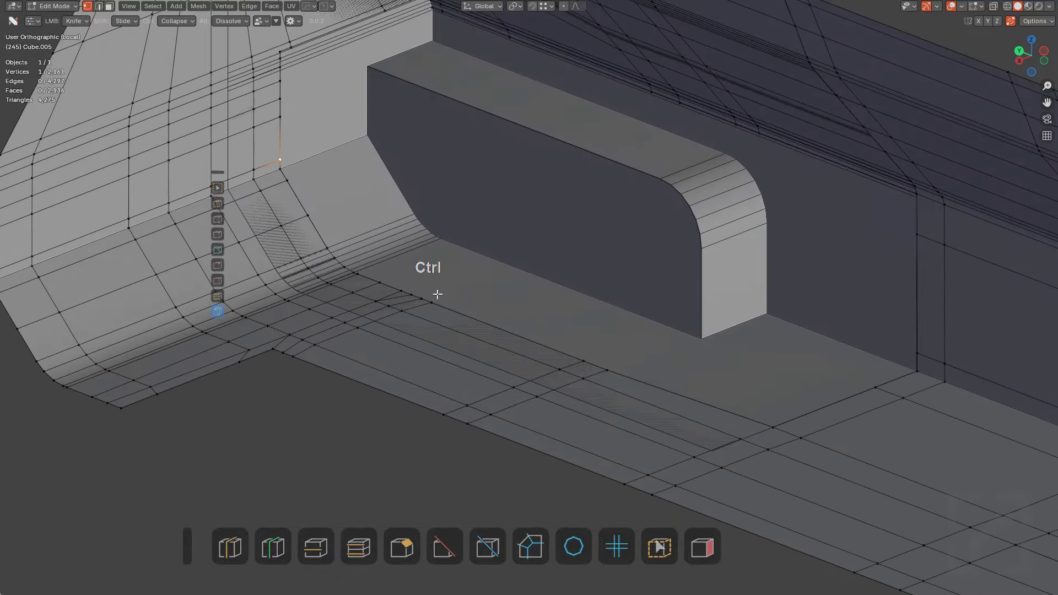
scroll(449, 260, up, 2)
shift+middle_drag(448, 259, 528, 340)
alt+click(485, 144)
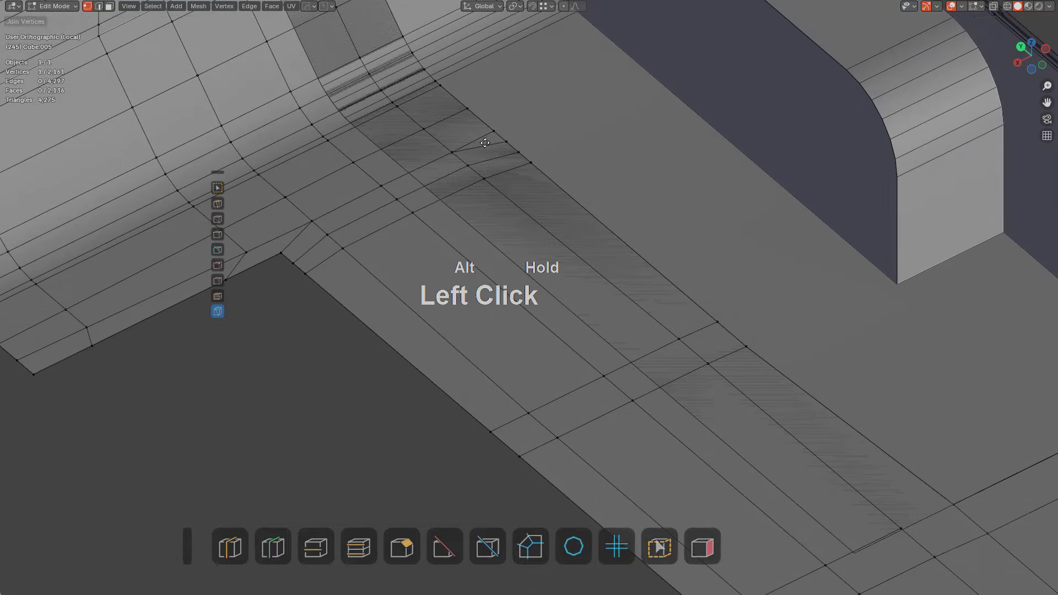
scroll(543, 180, down, 2)
click(518, 181)
key(ctrl+x)
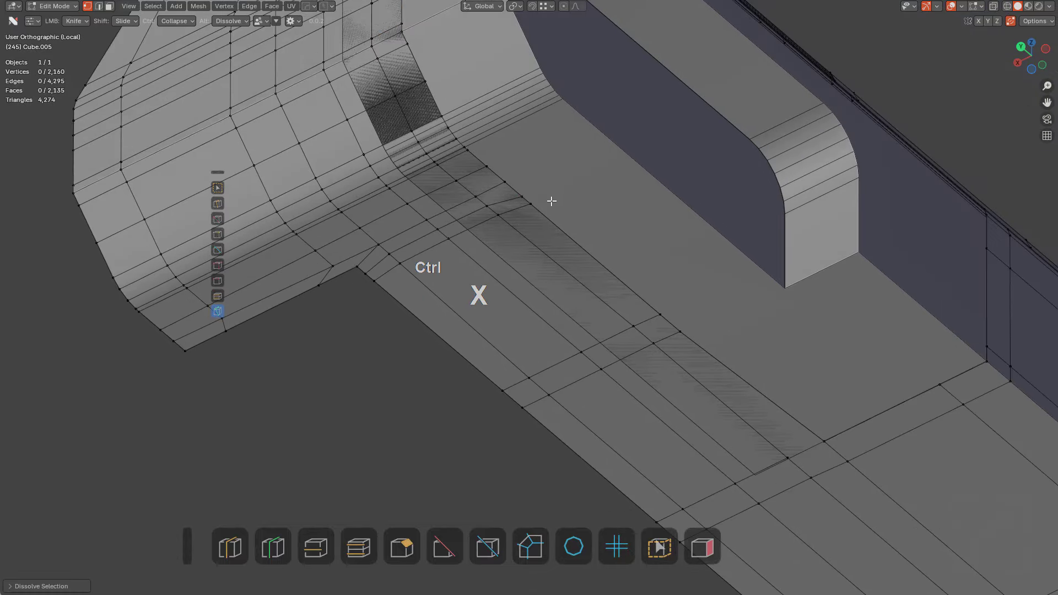
Extrude the boundary path from the curved side wall along the bottom edge, constrained to X and snapped to the reference section
scroll(634, 256, down, 2)
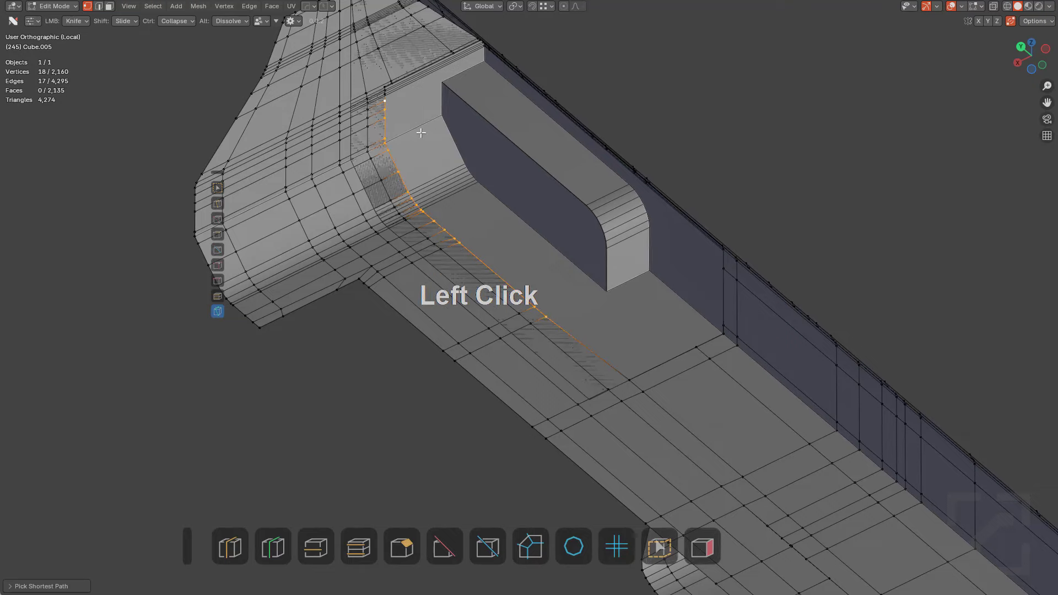
key(KP_Decimal)
key(e)
key(y)
key(x)
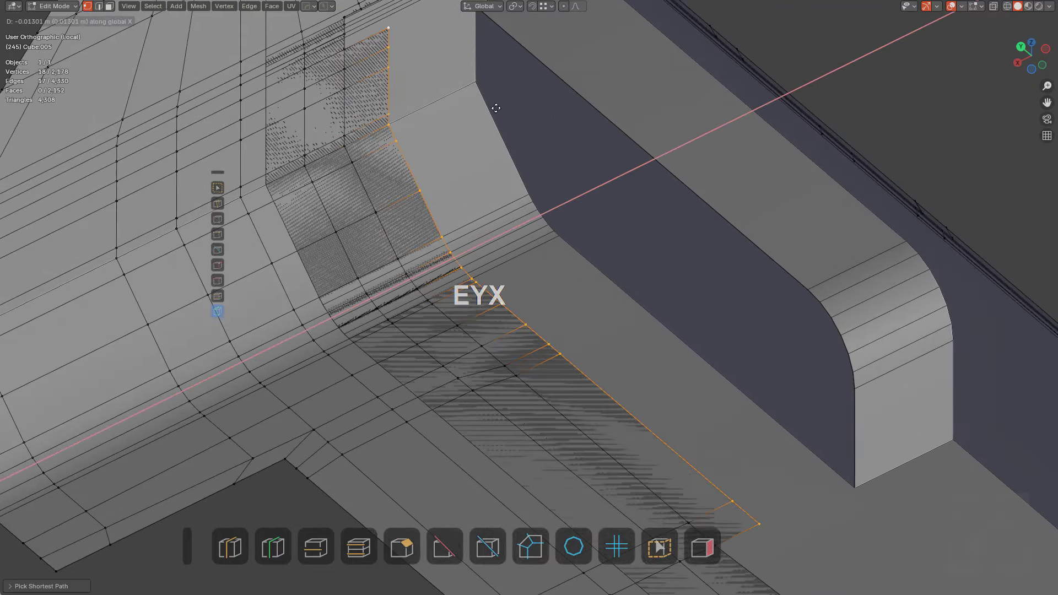
ctrl+click(532, 165)
Slide the extruded strip's top vertex sideways, and extrude its end edge along X to the recess's rear corner
scroll(557, 175, down, 2)
middle_drag(561, 270, 576, 231)
scroll(575, 244, up, 2)
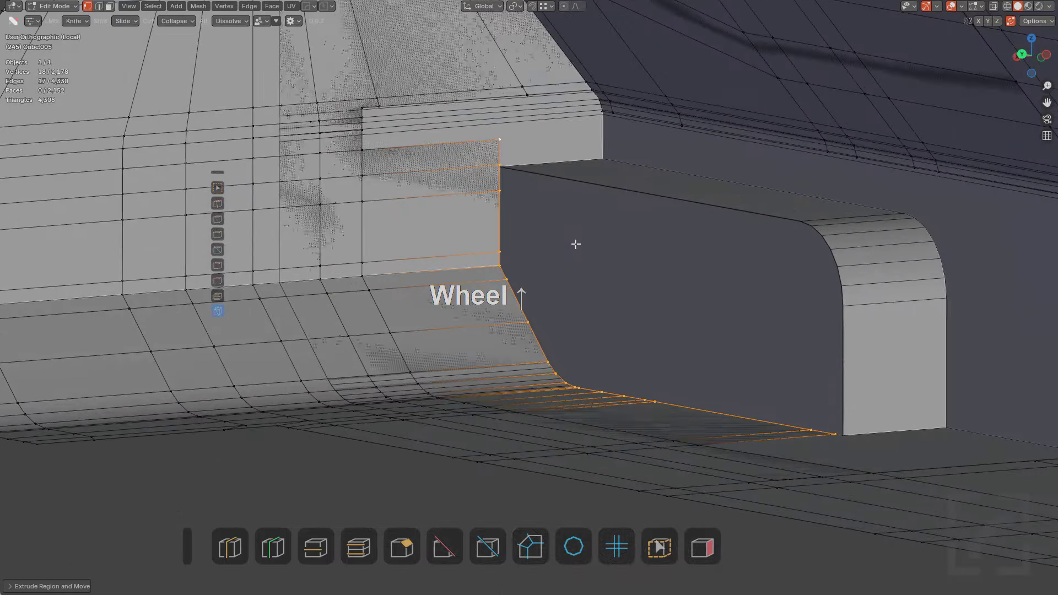
click(500, 140)
key(g)
key(g)
click(505, 162)
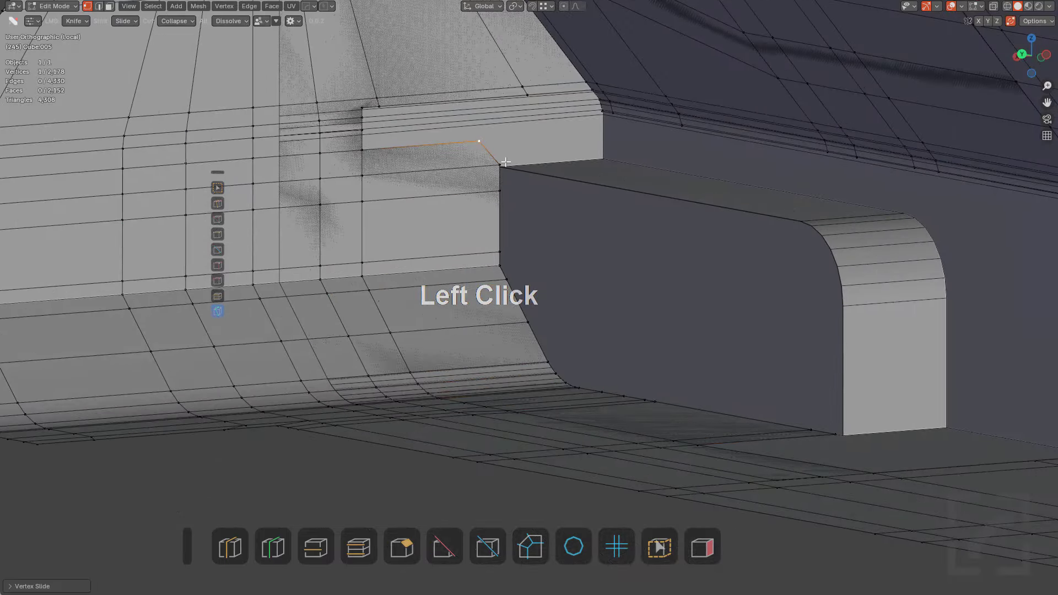
key(e)
key(x)
ctrl+click(599, 150)
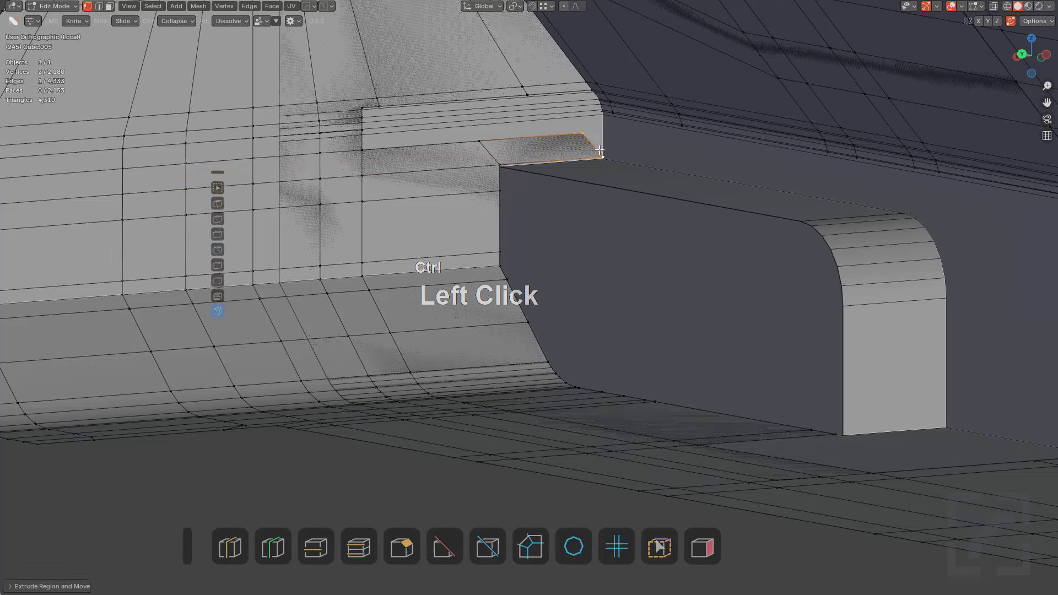
Move the strip's upper end vertex along X to line up with the recess's rear corner
key(g)
key(g)
key(y)
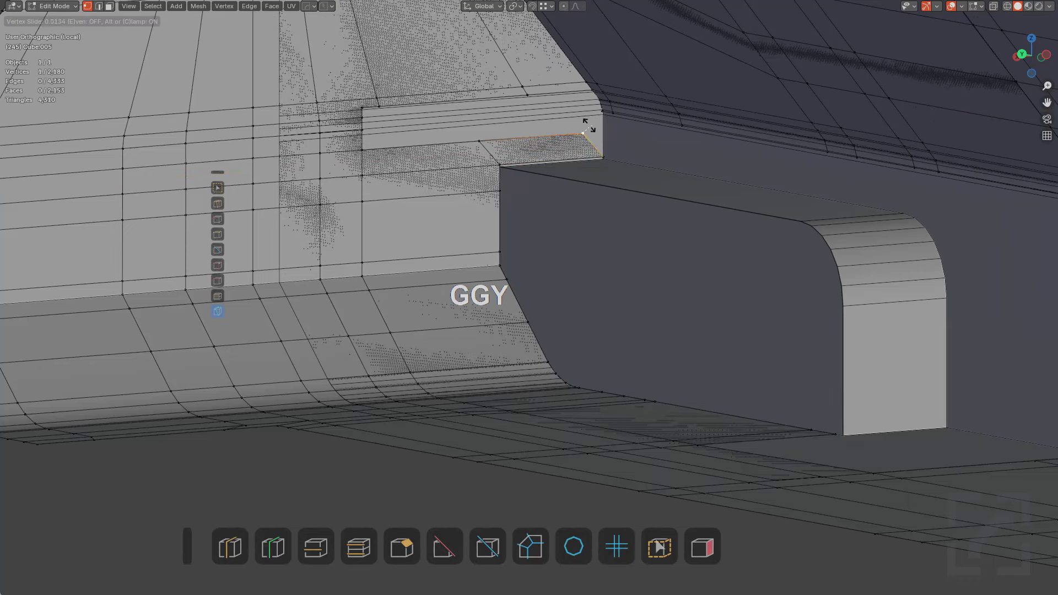
right_click(587, 148)
key(g)
key(x)
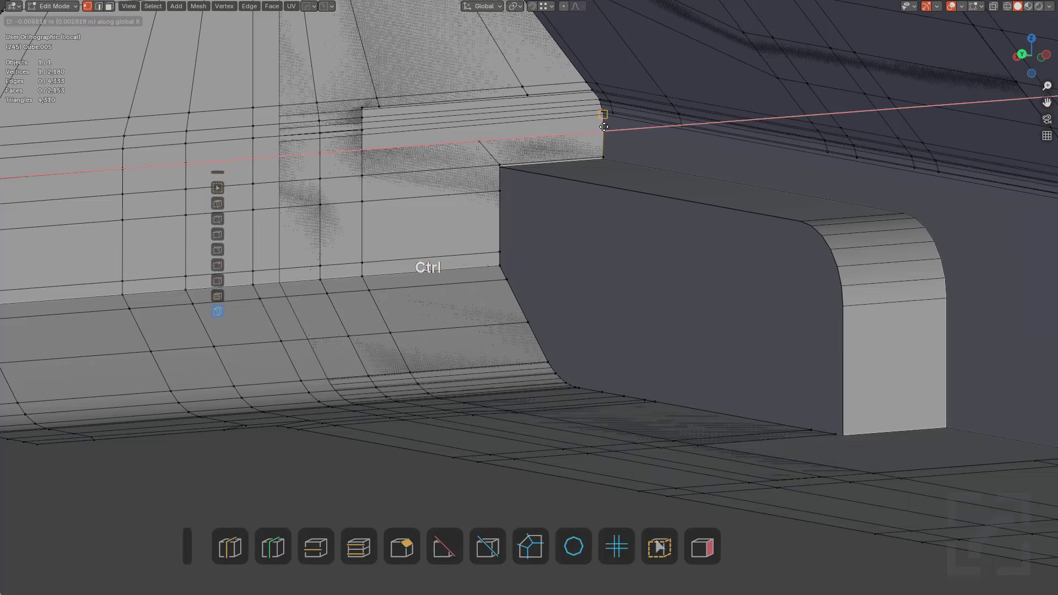
click(604, 128)
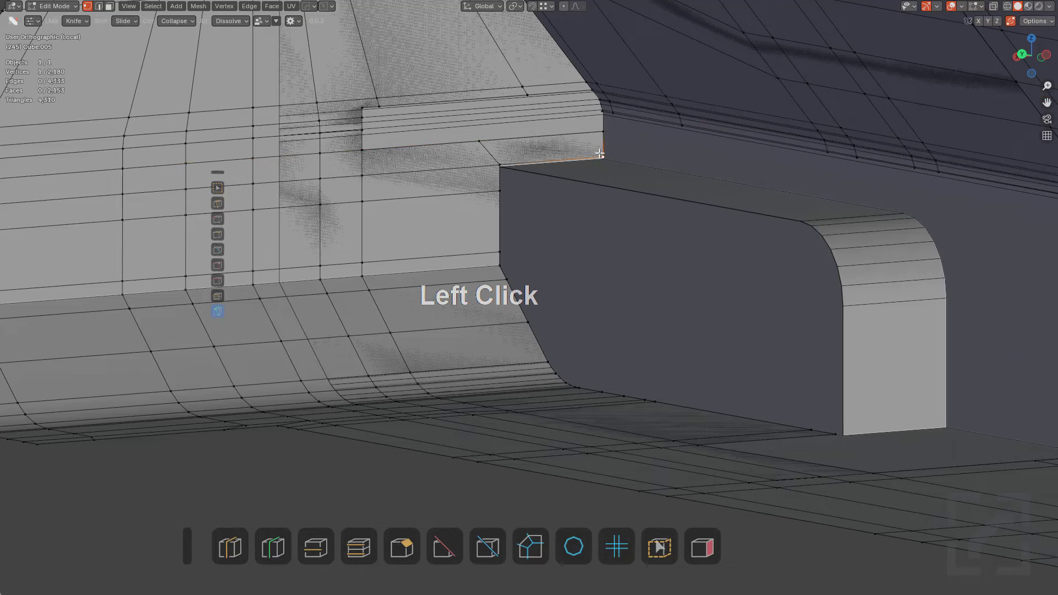
Extrude the strip's end edge along Y across the back wall above the reference section and adjust its length toward the rounded corner
middle_drag(657, 184, 602, 215)
key(e)
key(x)
key(y)
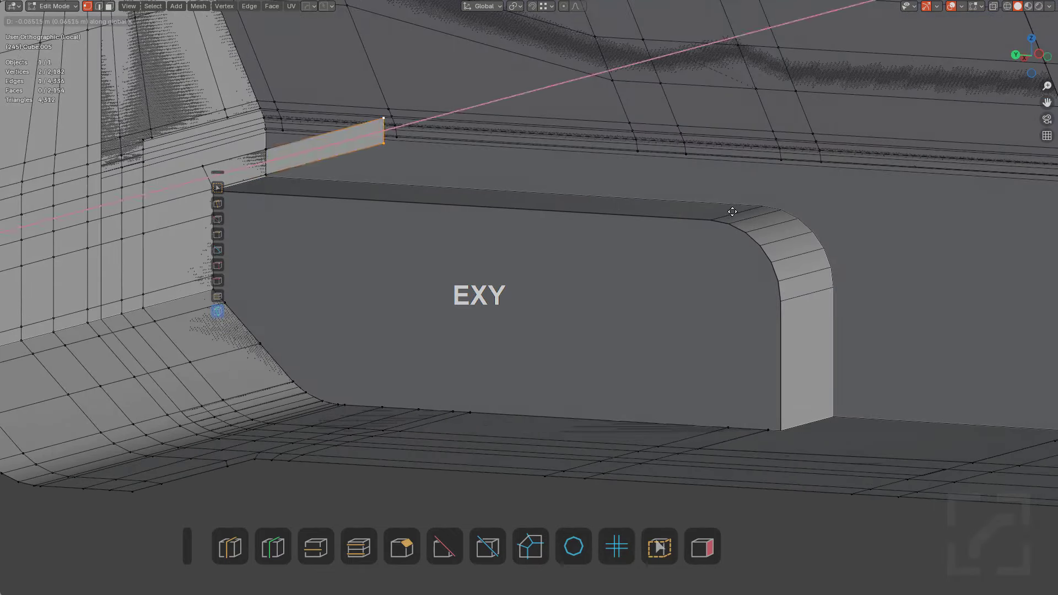
key(u)
click(794, 206)
key(g)
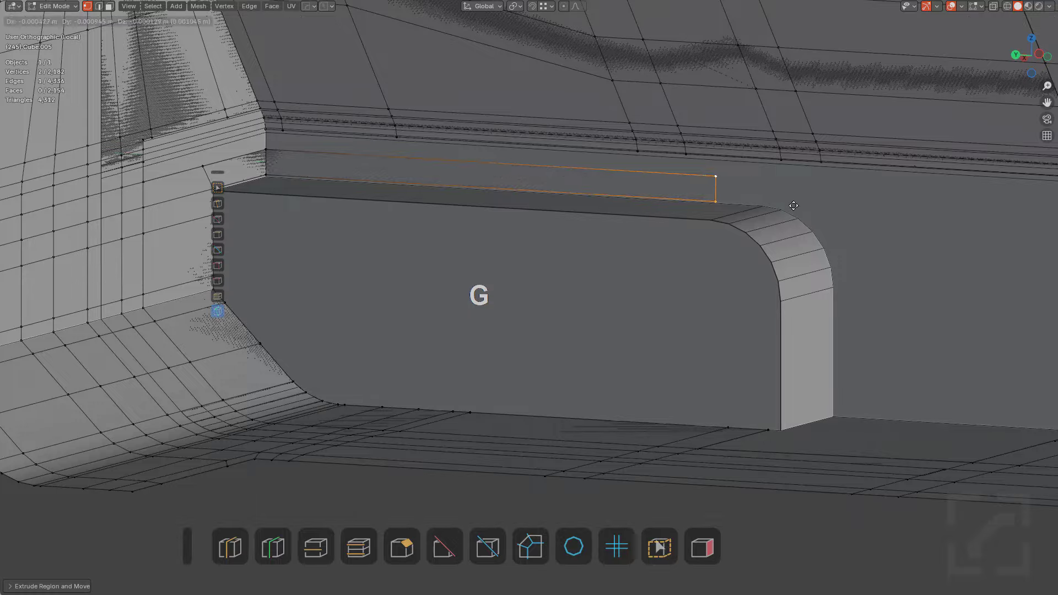
key(y)
key(h)
click(834, 212)
Examine the cutout's lower rim against the reference section in see-through display and in Object Mode
middle_drag(835, 212, 767, 256)
key(KP_1)
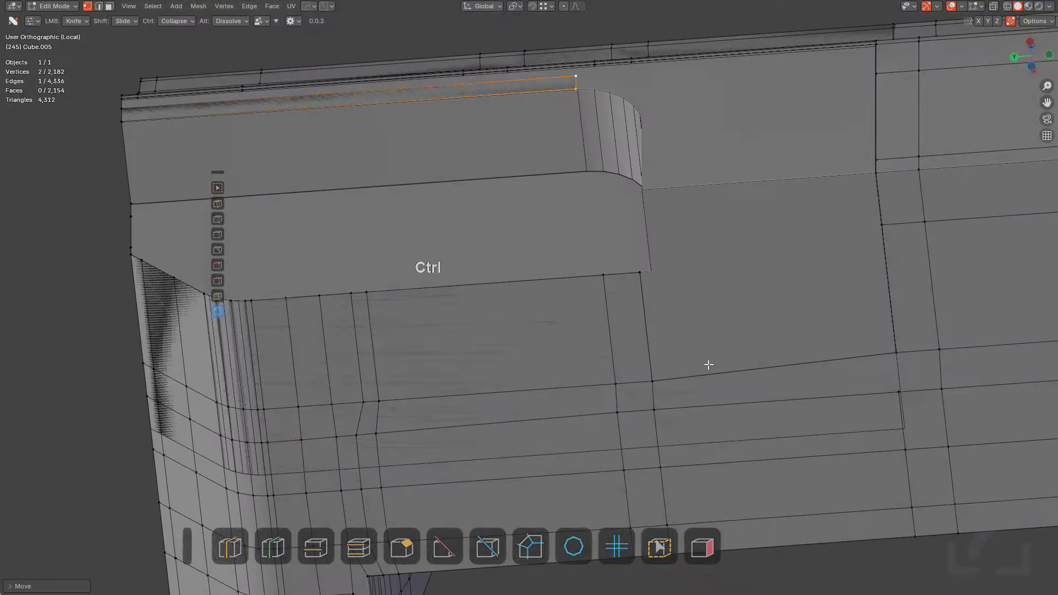
click(678, 379)
key(ctrl+x)
middle_drag(789, 373, 866, 369)
key(a)
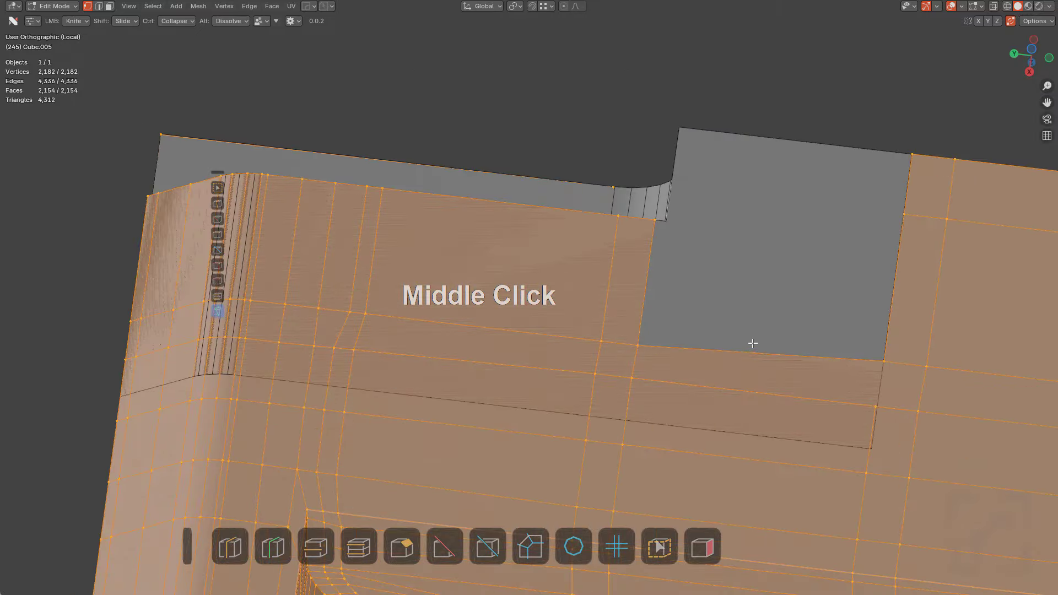
key(alt+z)
middle_drag(768, 349, 838, 406)
key(alt+z)
key(3)
click(797, 406)
key(alt+z)
click(817, 426)
click(817, 426)
middle_drag(858, 444, 817, 439)
key(3)
click(629, 432)
middle_drag(628, 432, 560, 366)
scroll(561, 301, down, 2)
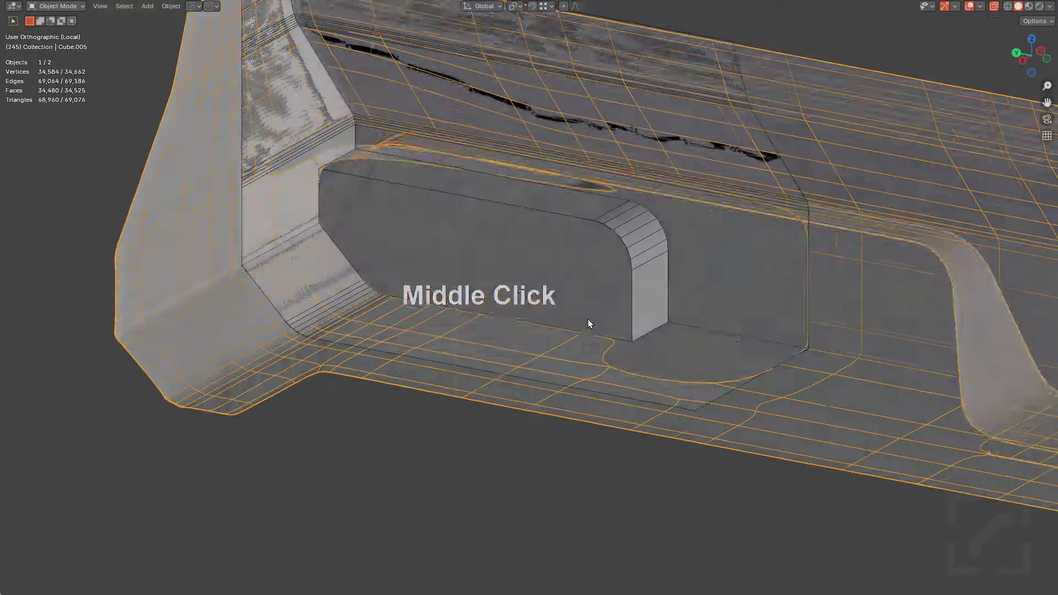
middle_drag(587, 319, 753, 302)
click(753, 302)
key(g)
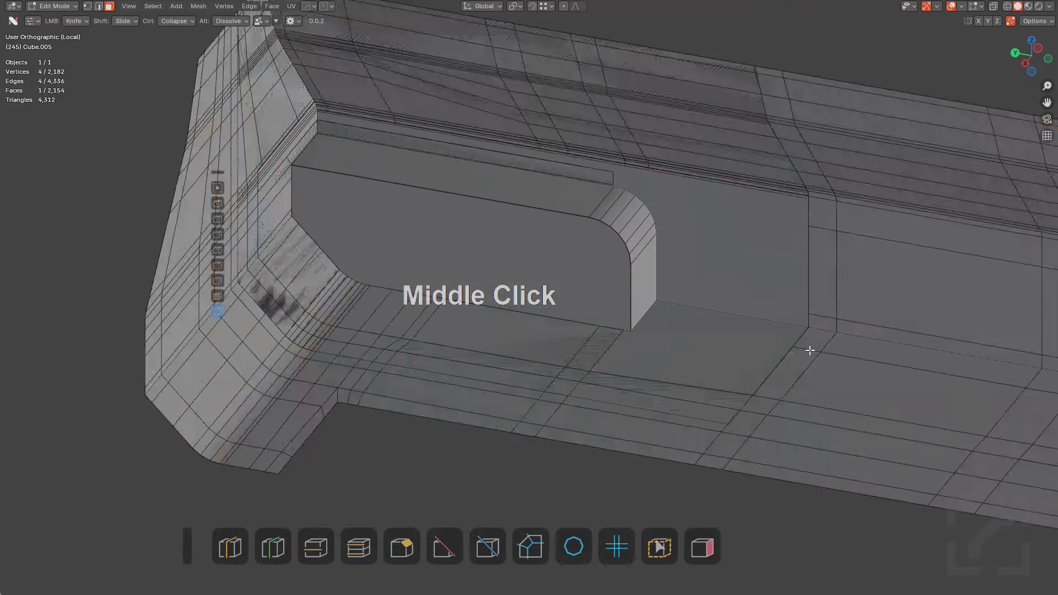
middle_drag(810, 349, 751, 342)
Turn on the Analyze overlay and split the highlighted face below the cutout by connecting its two opposite vertices
click(607, 364)
click(711, 535)
scroll(772, 339, up, 4)
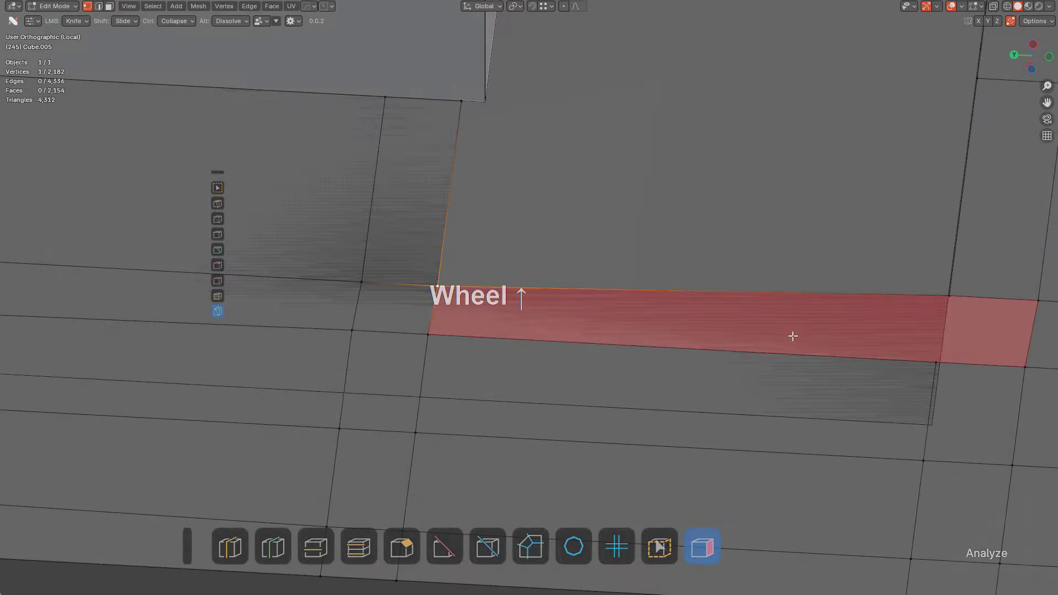
key(a)
click(943, 301)
key(g)
right_click(962, 320)
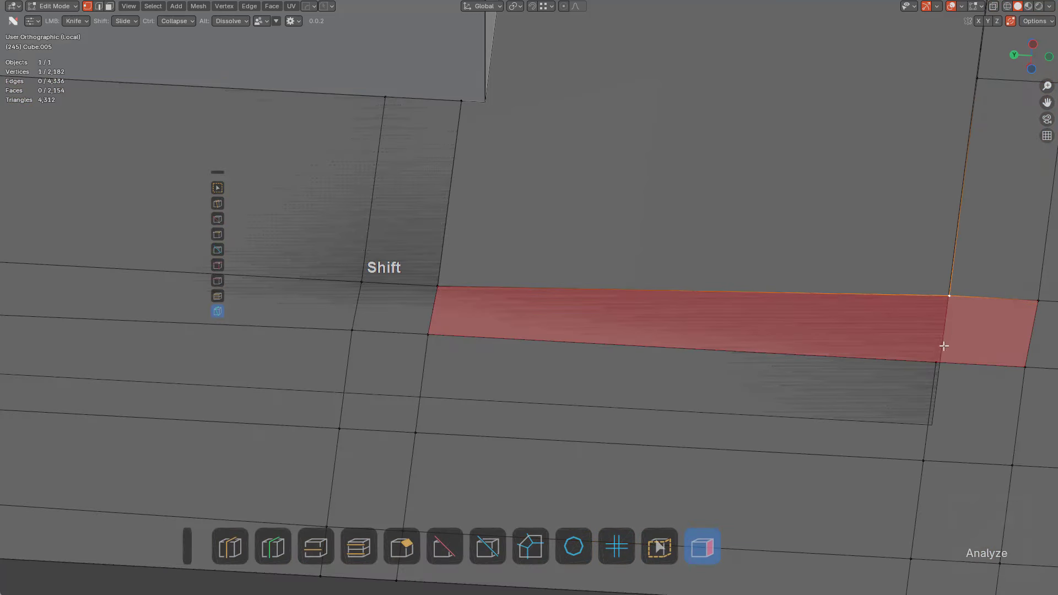
shift+click(944, 354)
key(j)
Extrude the rim's end vertex to the reference wall's front corner and fill a face down to the cutout's lower edge
scroll(772, 283, down, 3)
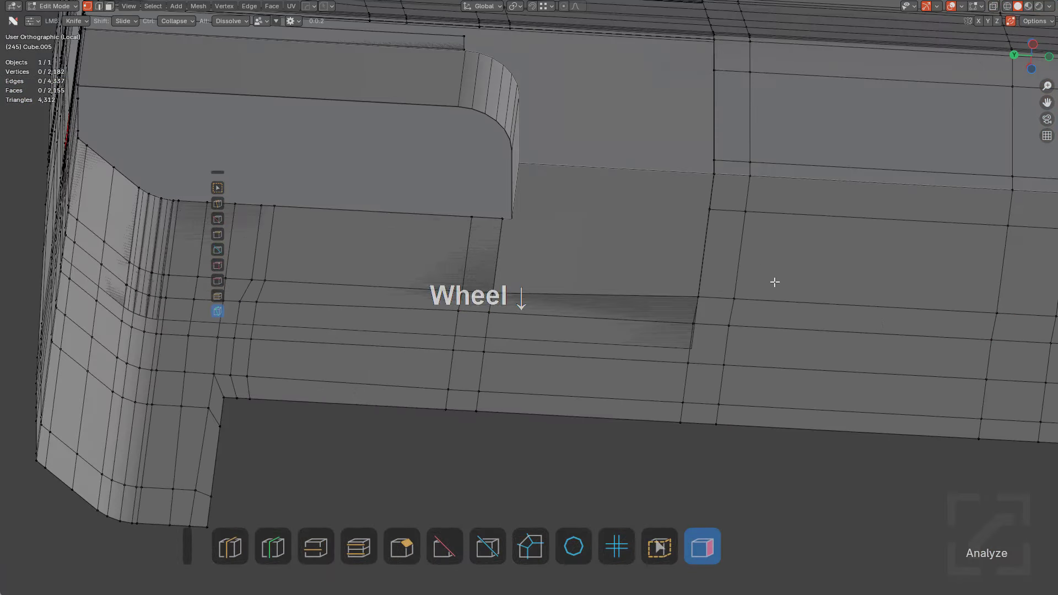
click(701, 295)
shift+middle_drag(554, 251, 577, 267)
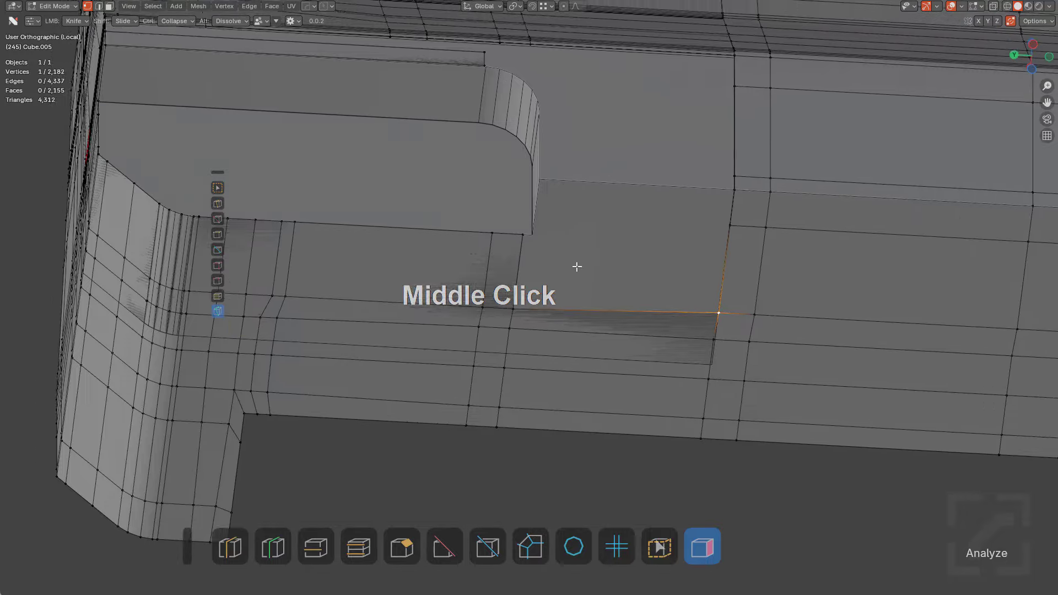
scroll(543, 301, up, 2)
click(513, 312)
click(512, 207)
scroll(557, 222, up, 2)
key(e)
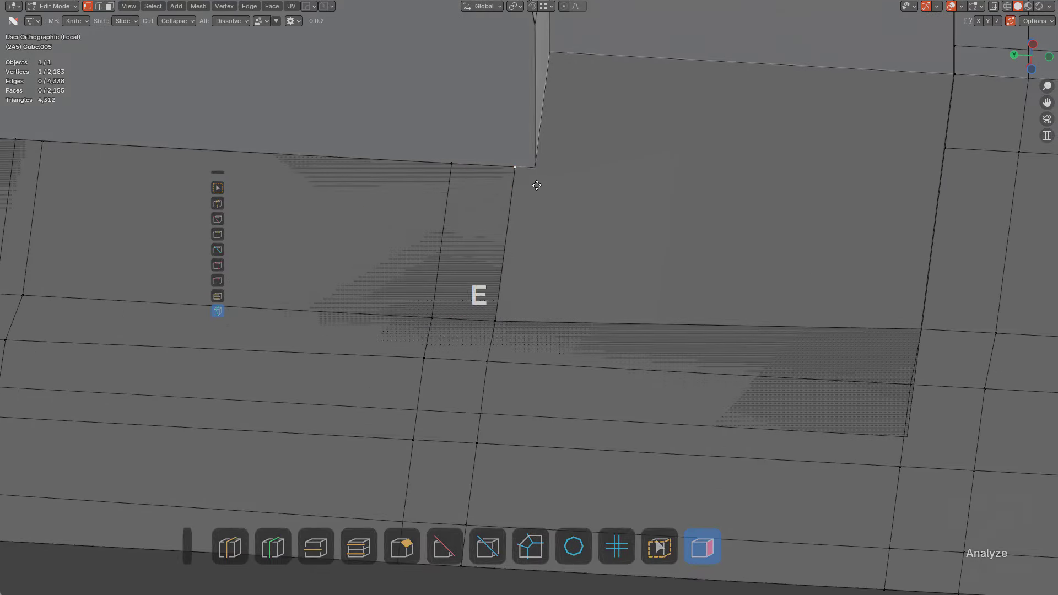
ctrl+click(570, 219)
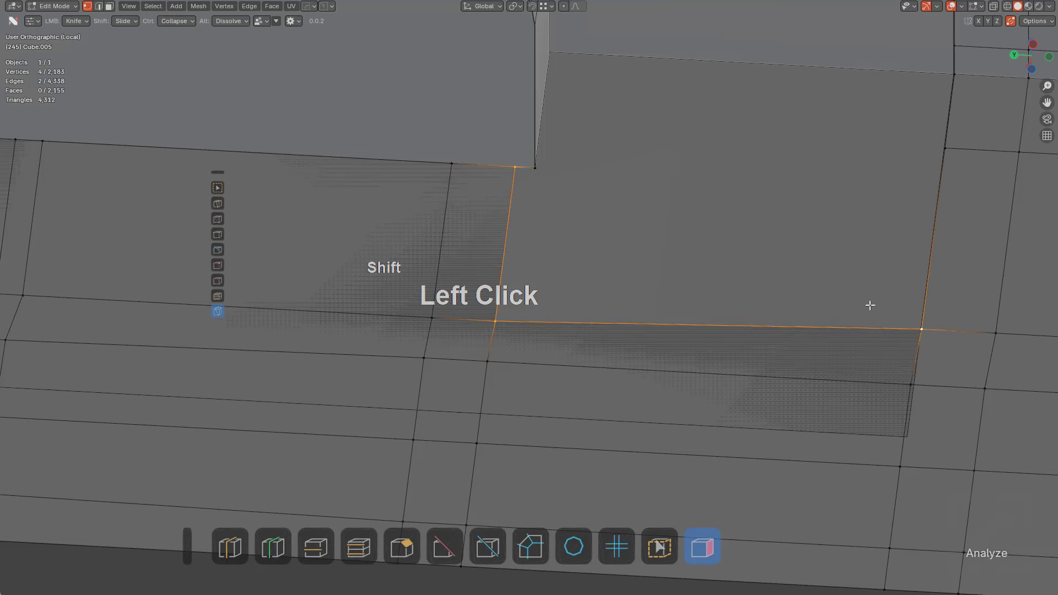
key(f)
key(alt+a)
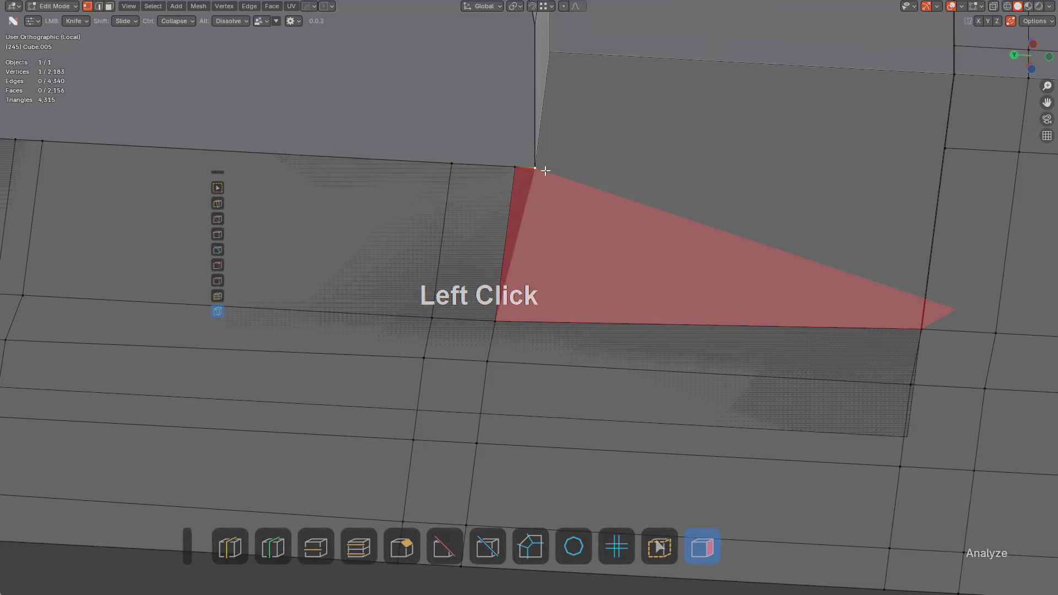
Extrude the front corner vertex to the reference wall's rear corner and fill the remaining floor gap with a face
shift+middle_drag(545, 171, 642, 236)
key(e)
ctrl+click(569, 111)
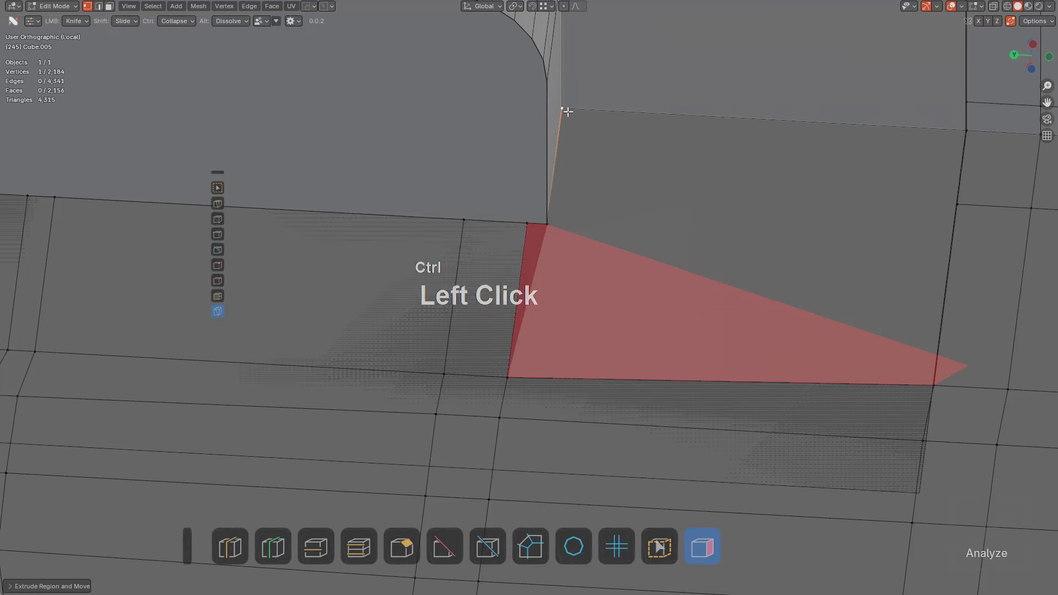
shift+click(962, 161)
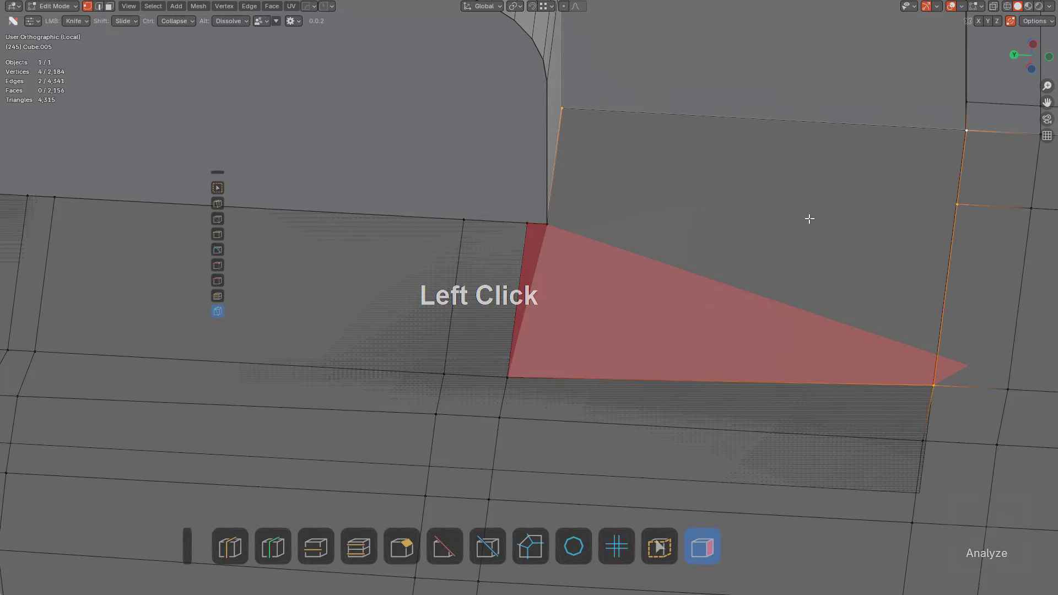
key(alt+z)
scroll(539, 246, down, 2)
key(f)
key(alt+z)
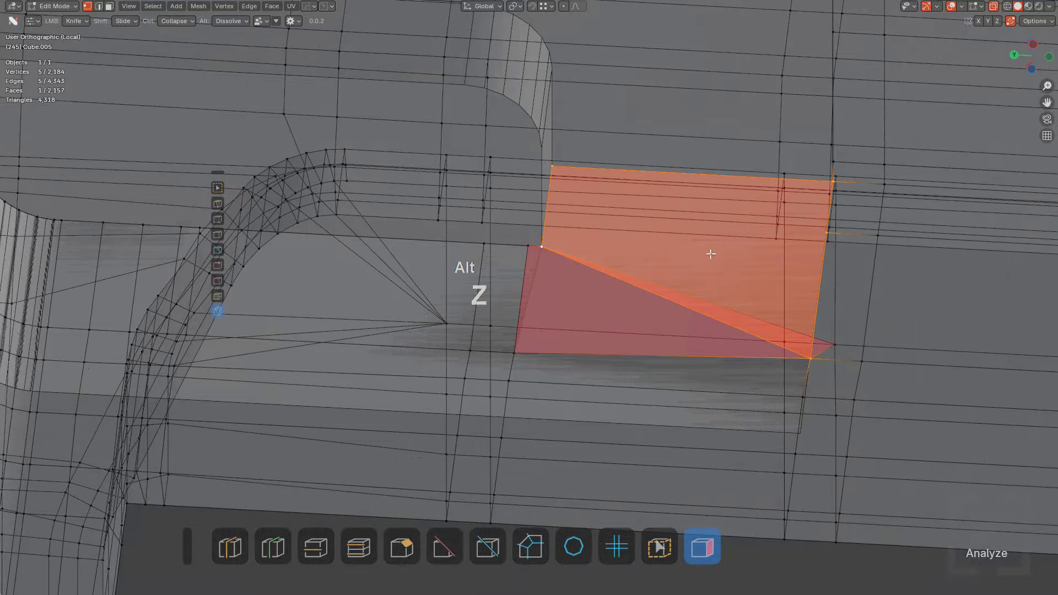
Remove the stray edges of the misconnected fill beside the reference wall
middle_drag(711, 253, 794, 301)
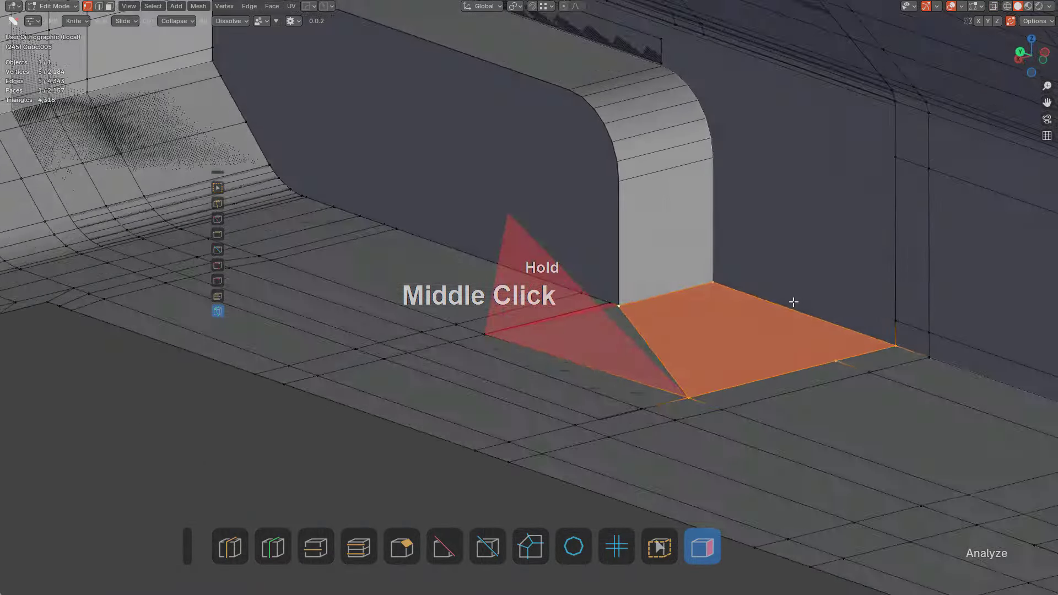
key(alt+z)
middle_drag(626, 283, 590, 298)
key(2)
click(568, 261)
key(x)
click(574, 276)
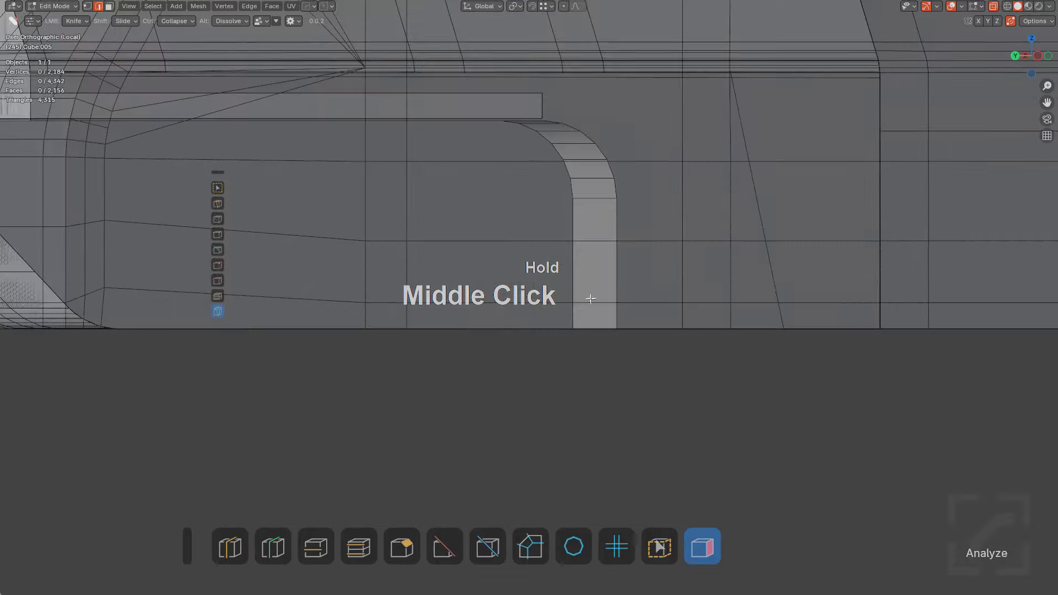
click(762, 225)
key(x)
click(763, 217)
Add a vertex on the floor face's edge along the reference wall's base and slide it toward the rear corner
middle_drag(755, 225, 586, 189)
key(alt+z)
scroll(755, 237, up, 2)
scroll(721, 235, down, 1)
key(ctrl+r)
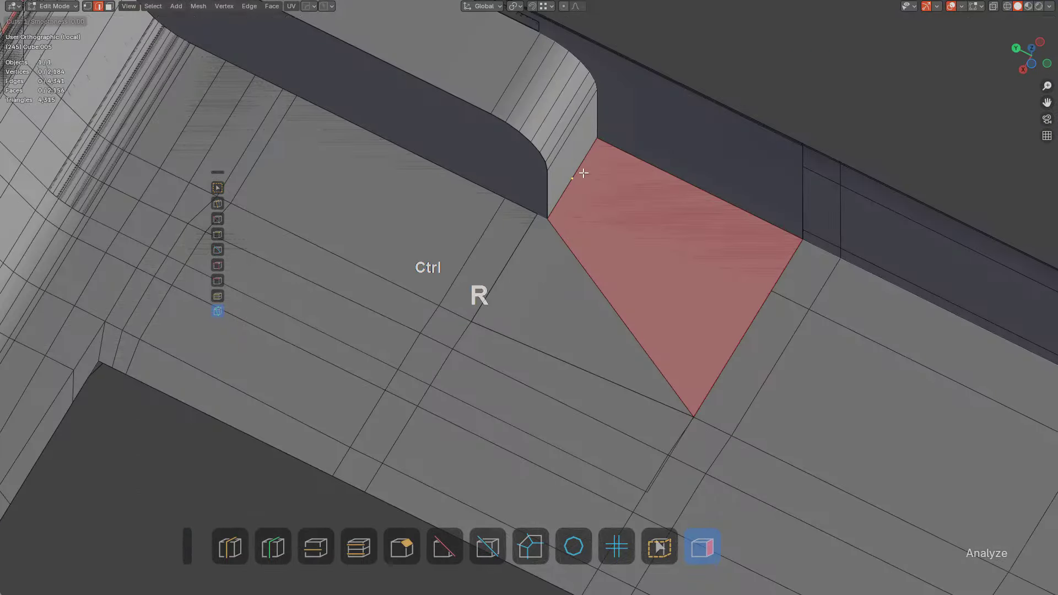
click(587, 176)
click(586, 176)
key(g)
key(g)
click(585, 161)
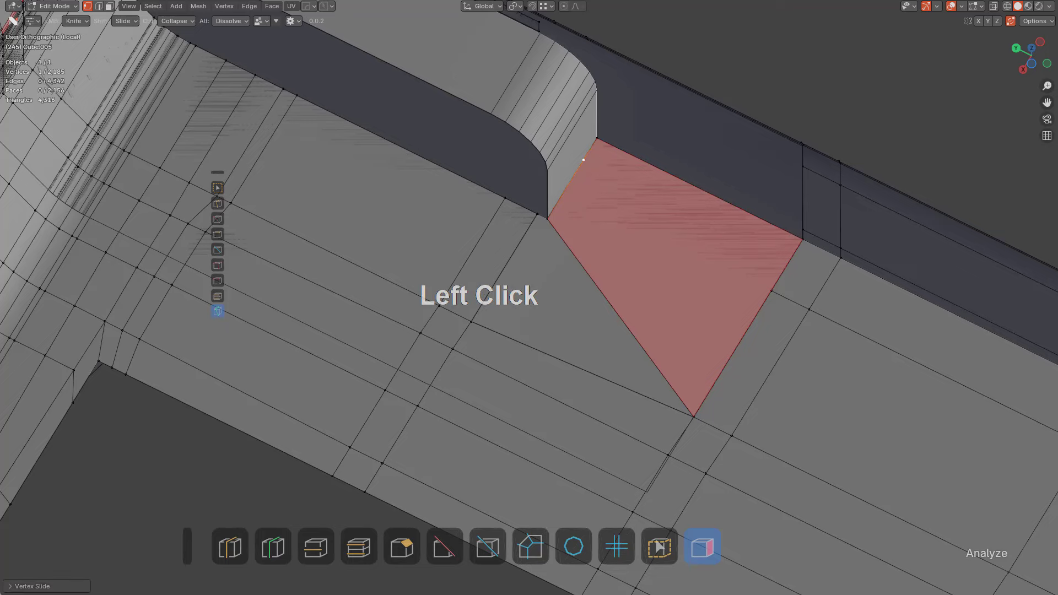
Cut an edge across the floor face to the vertex at the reference wall's base and dissolve the surplus vertex beside it
drag(775, 288, 771, 290)
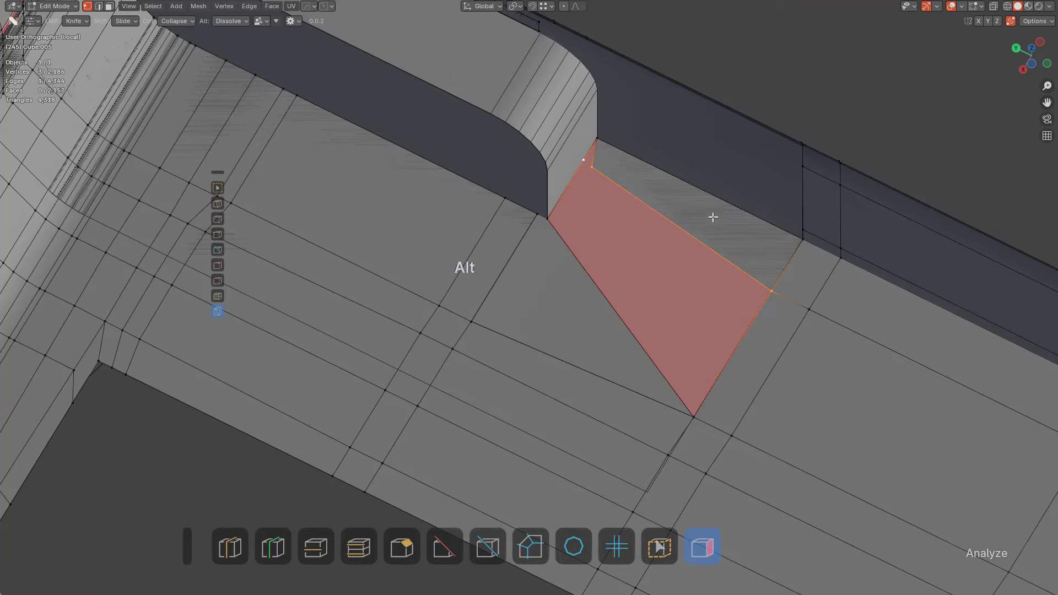
alt+middle_click(716, 223)
scroll(720, 117, up, 3)
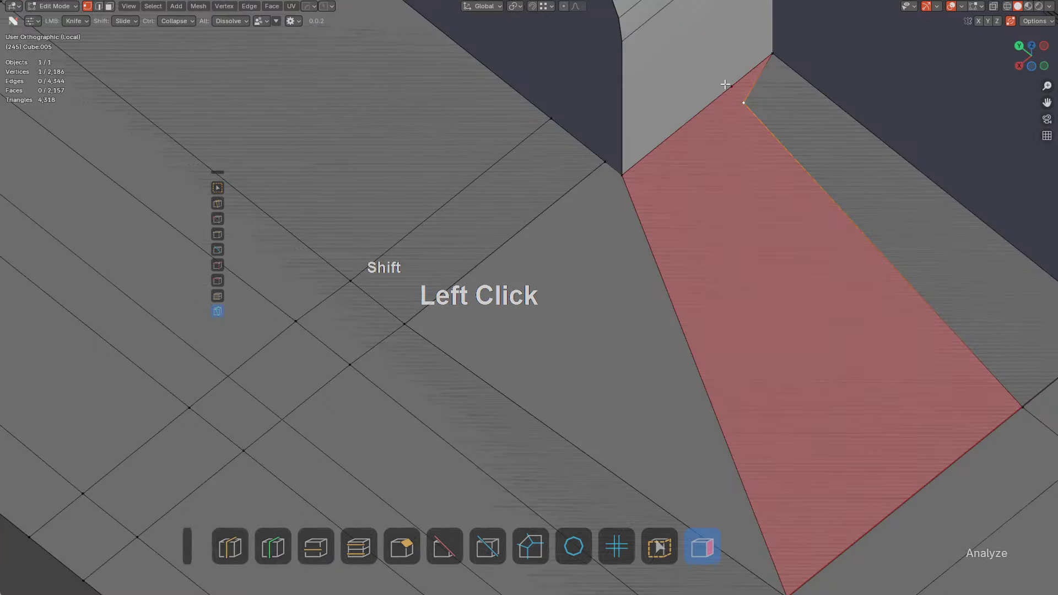
alt+click(756, 89)
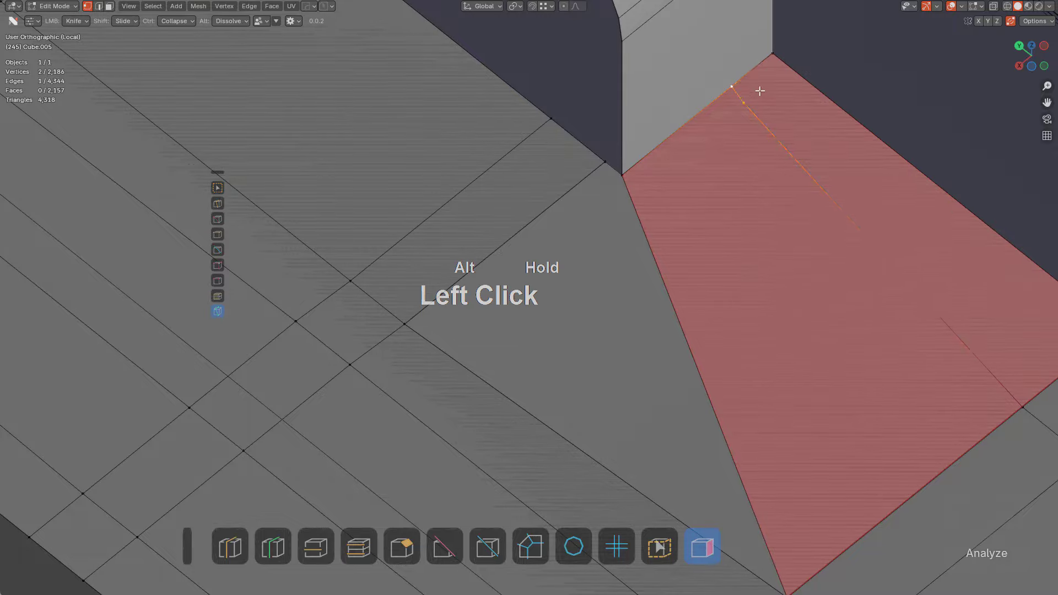
key(ctrl+x)
Fill the triangular floor gap beside the reference wall's front corner with a face
scroll(711, 158, down, 4)
middle_drag(711, 158, 690, 208)
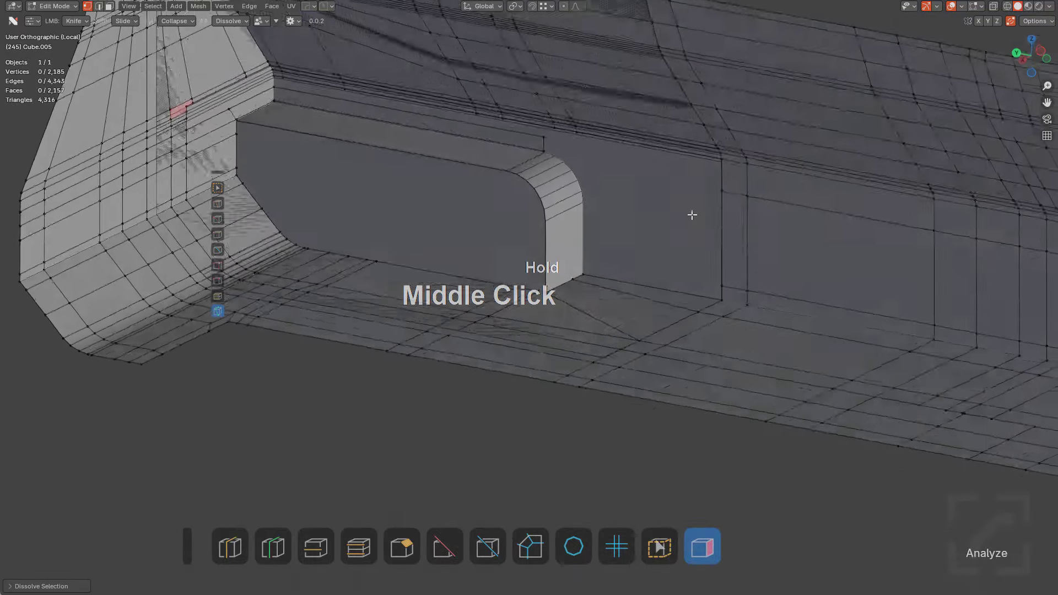
key(a)
scroll(637, 284, up, 4)
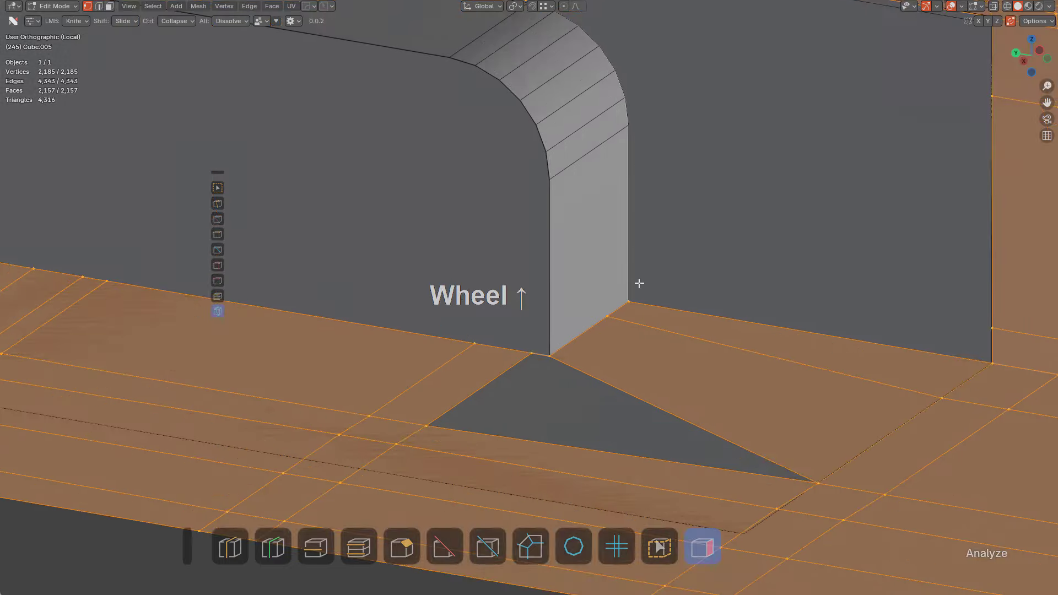
click(637, 290)
scroll(606, 331, down, 2)
key(a)
click(531, 345)
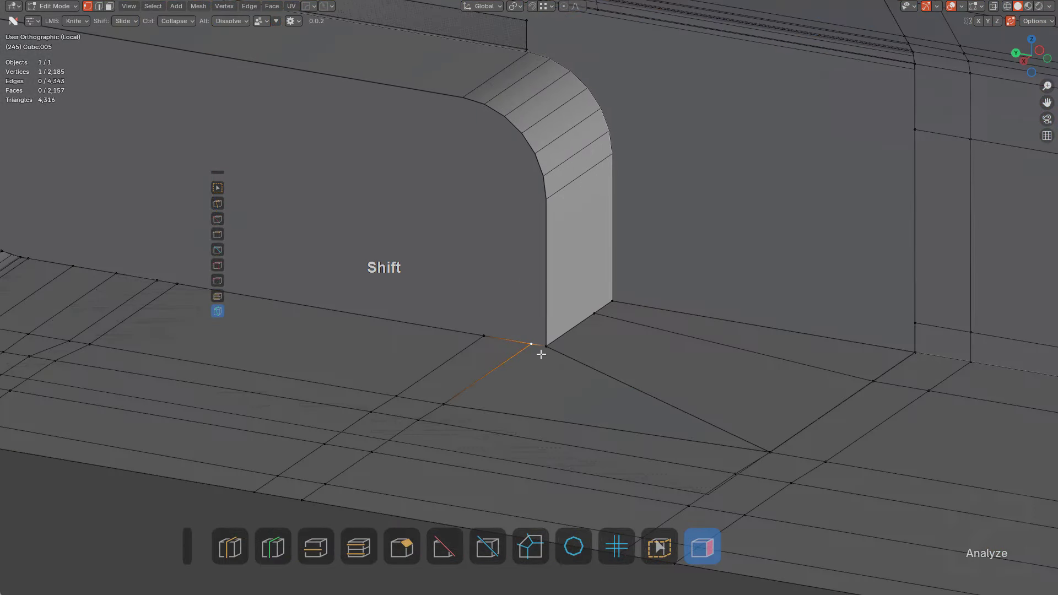
shift+click(546, 346)
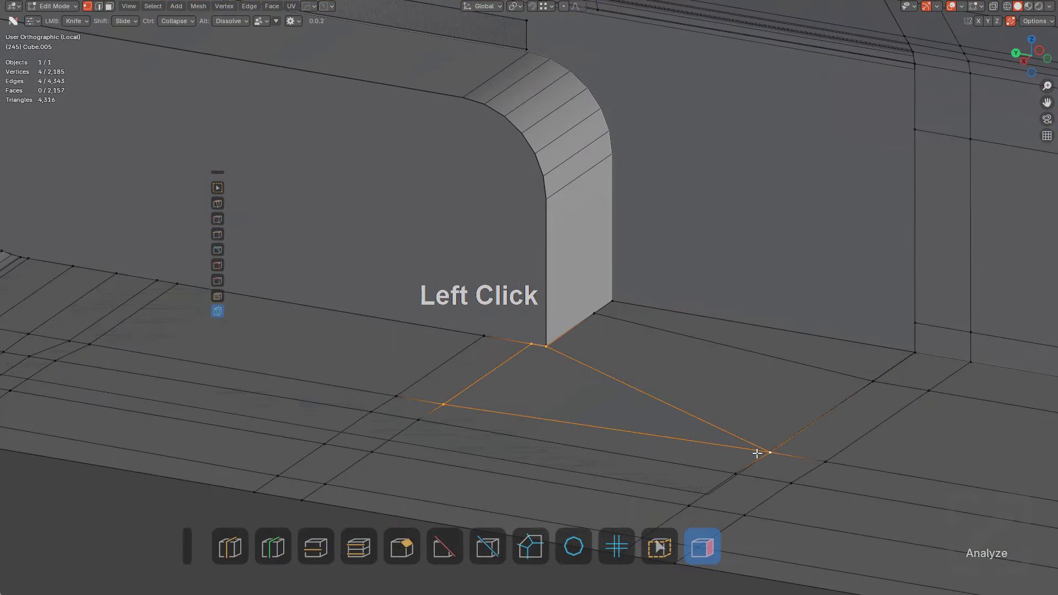
key(f)
key(alt+a)
Extrude the rear corner vertex up the reference wall's straight edge and along the first points of its curve, snapping to each vertex
scroll(654, 333, down, 3)
shift+middle_drag(578, 282, 598, 312)
middle_drag(645, 245, 571, 313)
scroll(620, 246, up, 2)
key(e)
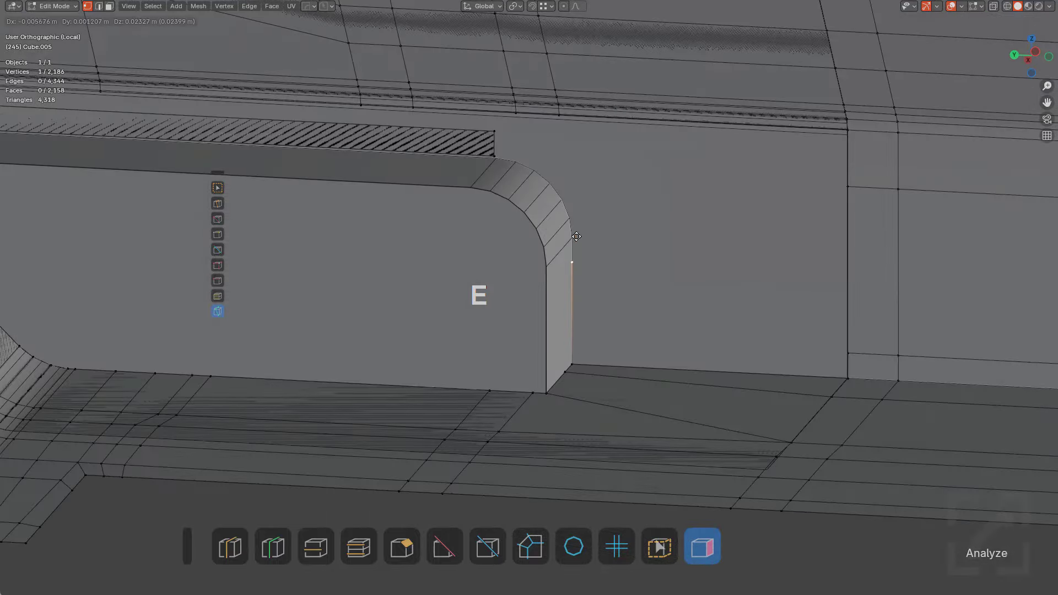
ctrl+click(573, 237)
key(e)
ctrl+click(573, 218)
key(e)
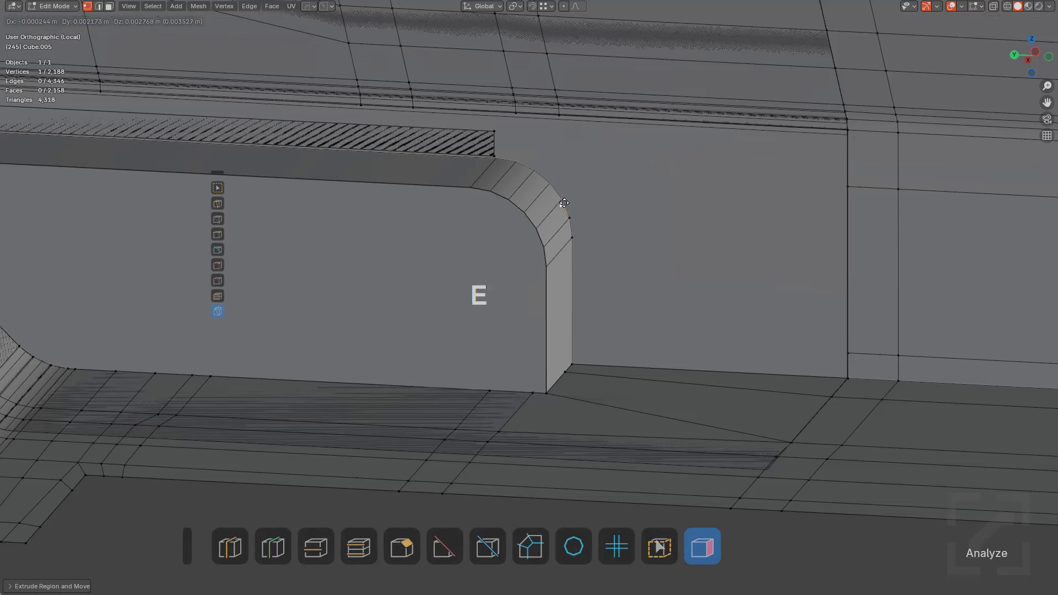
ctrl+click(563, 200)
Continue the extruded vertex chain around the remaining curve points toward the rim strip's end, correcting one misplaced vertex
key(e)
ctrl+click(534, 176)
key(g)
ctrl+click(550, 184)
key(e)
ctrl+click(539, 169)
key(e)
ctrl+click(519, 161)
In the left view, extrude the curved edge chain and scale it outward into a strip around the cutout corner
alt+middle_drag(583, 233, 567, 270)
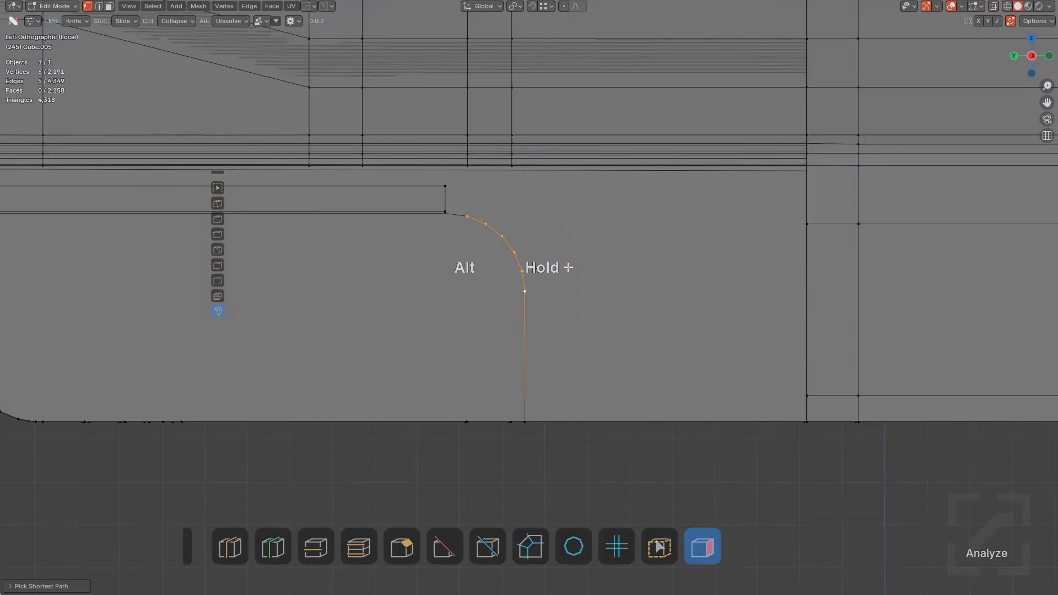
scroll(566, 272, up, 2)
key(e)
click(602, 241)
key(s)
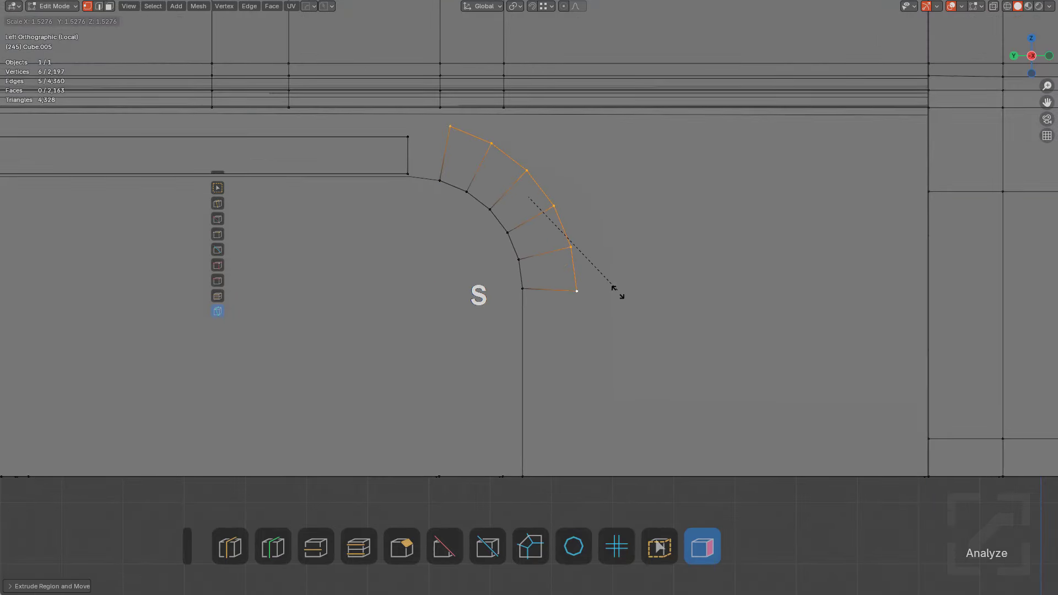
click(619, 293)
Rescale and reposition the curved strip's outer arc to match the width of the straight rim strip
key(g)
key(g)
key(s)
click(597, 291)
key(s)
key(g)
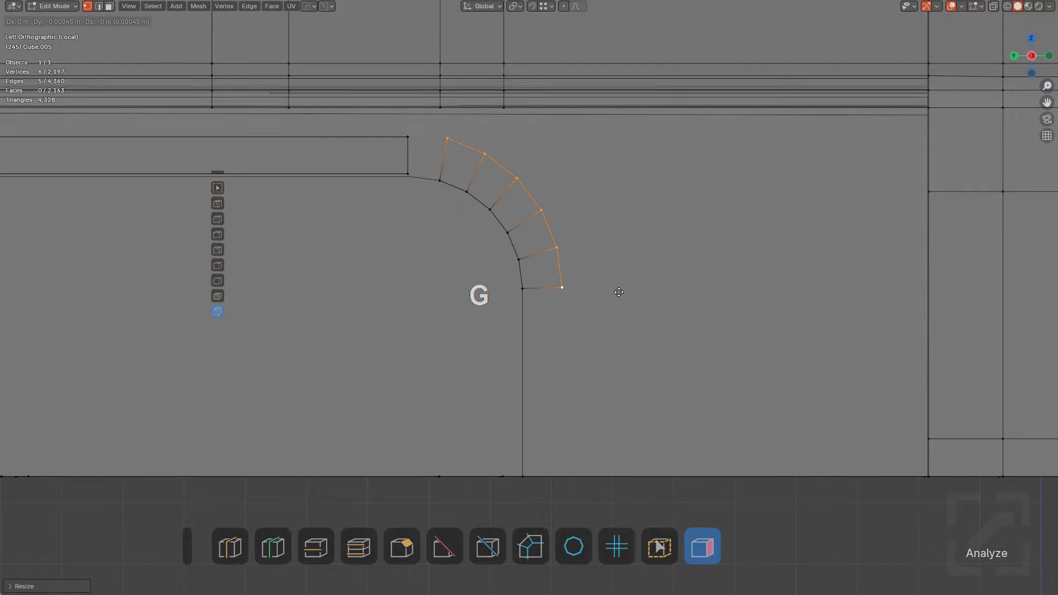
click(619, 293)
Fill a face between the straight rim strip's end and the start of the curved strip
middle_drag(476, 210, 498, 149)
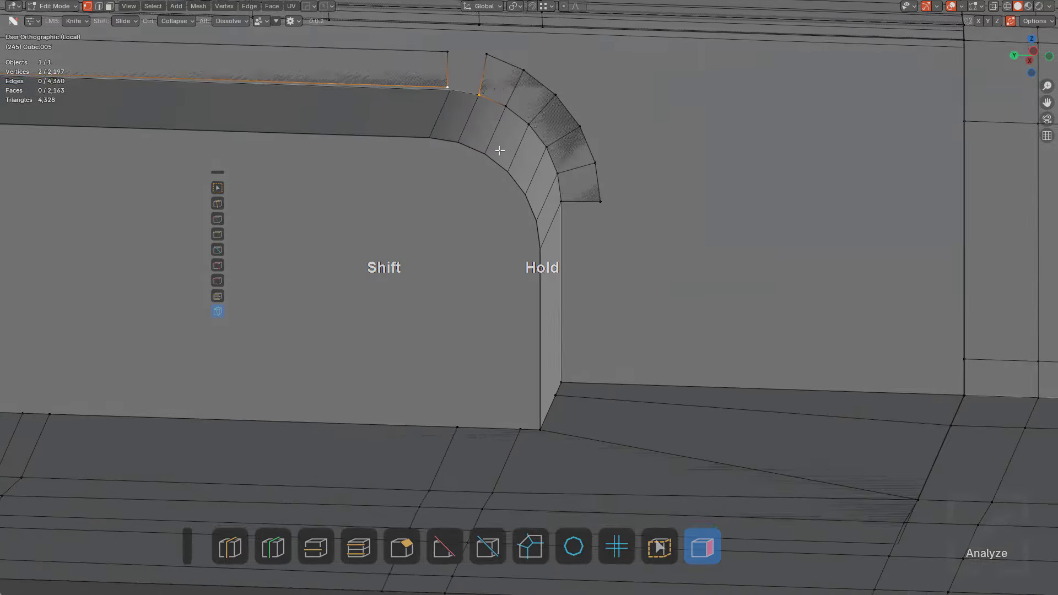
scroll(545, 196, up, 2)
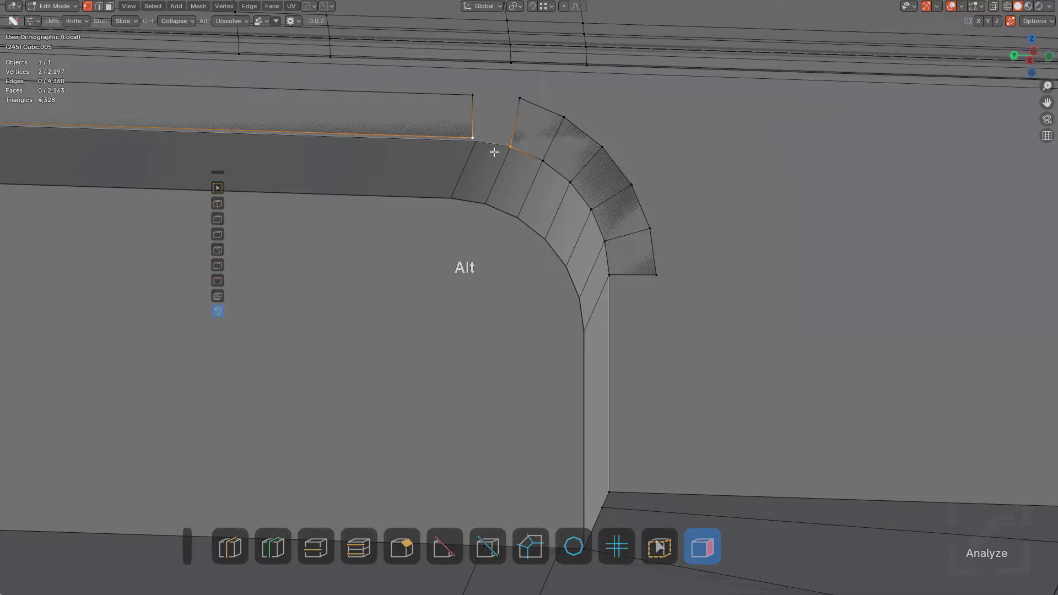
click(469, 137)
shift+click(477, 98)
key(f)
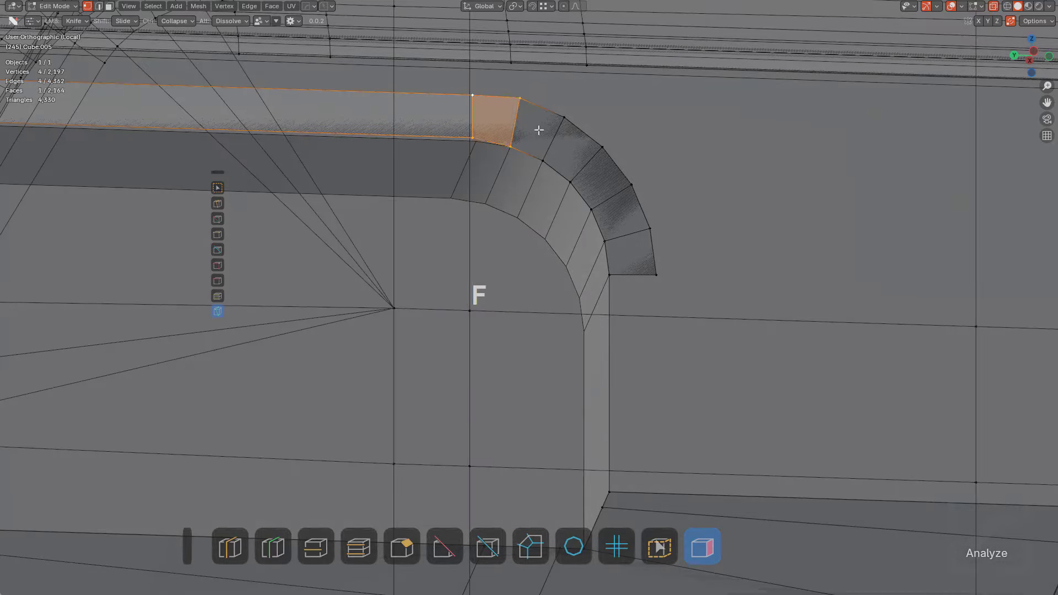
key(a)
Dissolve the diagonal edge across the floor beside the reference wall's front corner
scroll(623, 248, down, 4)
shift+middle_drag(639, 325, 609, 282)
key(ctrl+r)
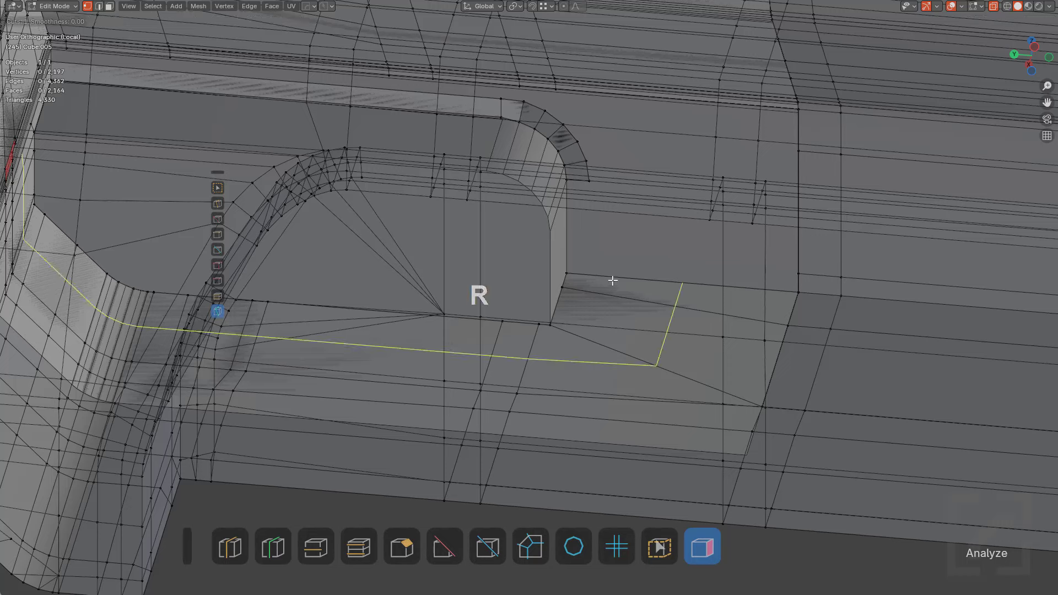
right_click(614, 359)
click(599, 349)
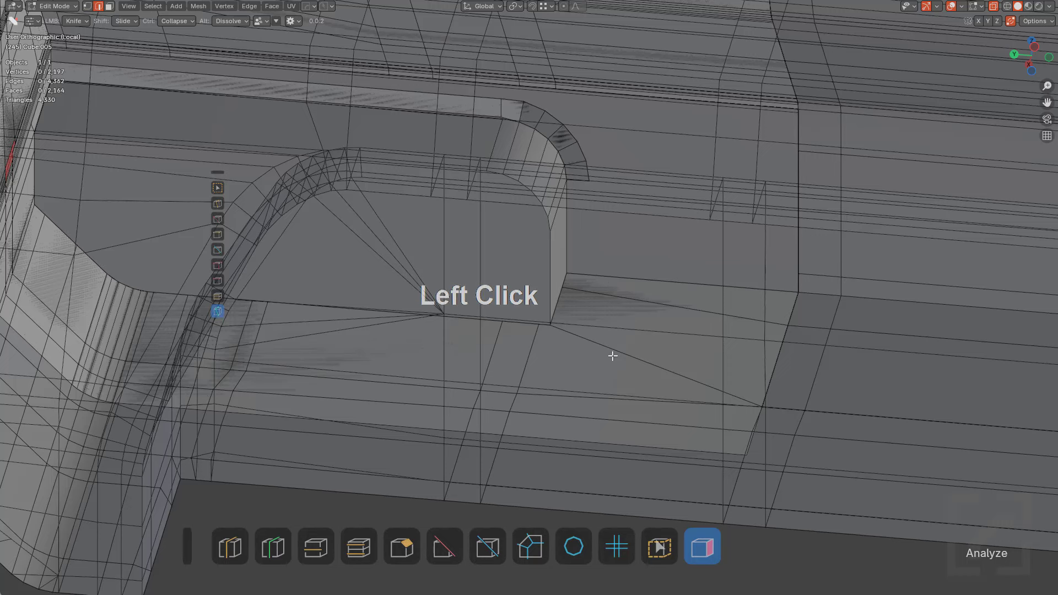
key(ctrl+x)
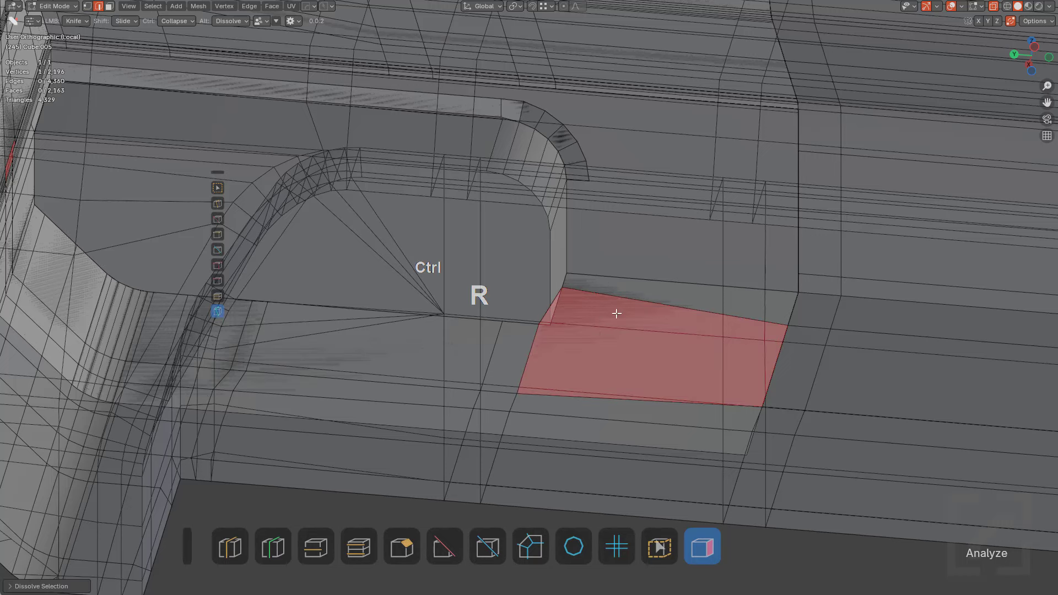
Add a loop cut across the narrow rear floor strip near the reference wall and fill a face up to the curved strip's lower end
click(621, 295)
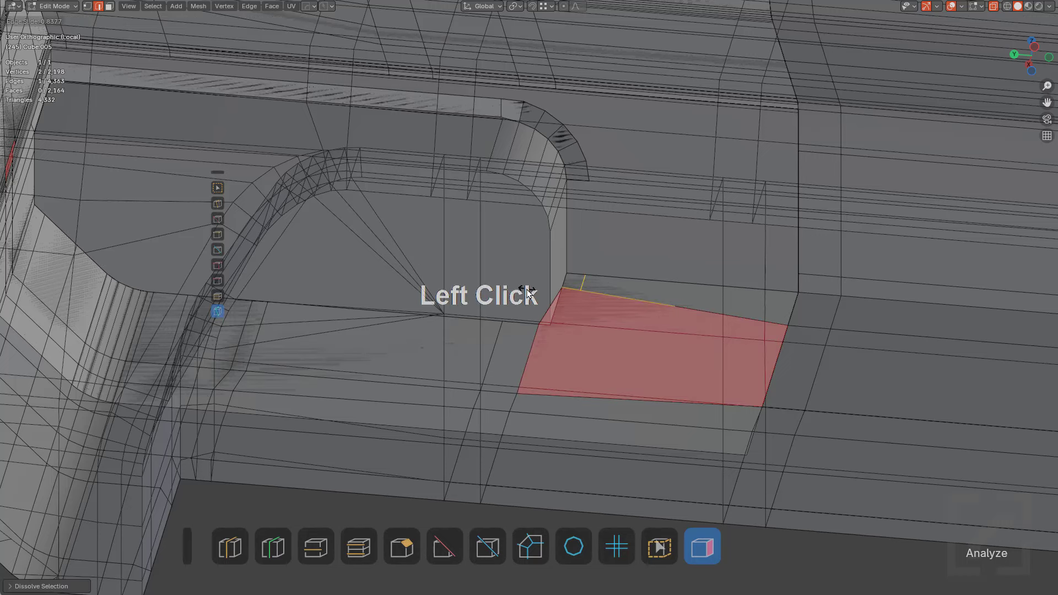
key(alt+z)
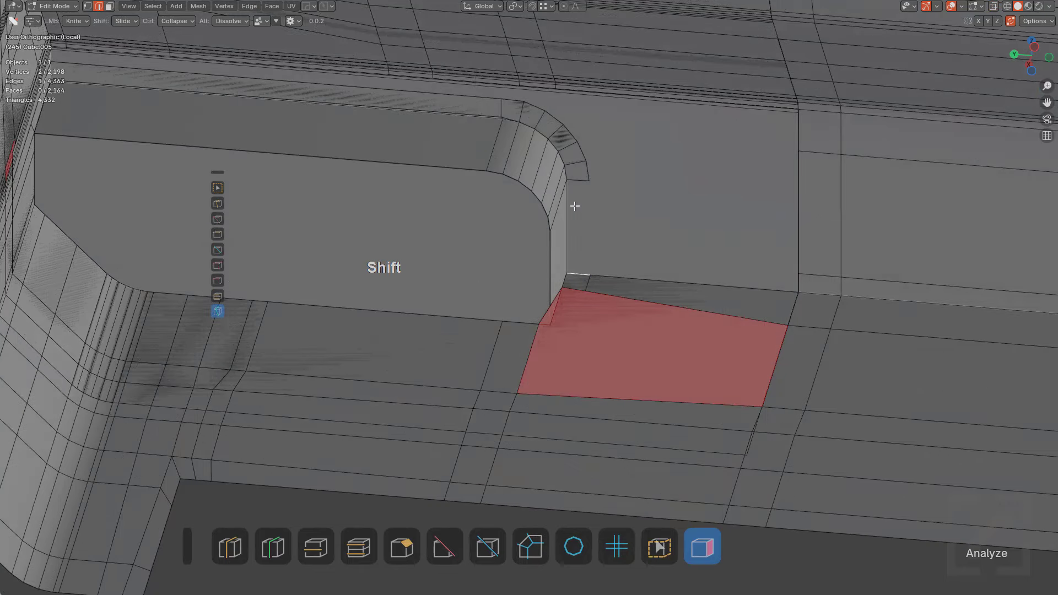
middle_drag(612, 237, 571, 258)
click(570, 258)
Subdivide the floor edge along the reference wall's base and snap its new vertex to the wall's front corner
right_click(569, 257)
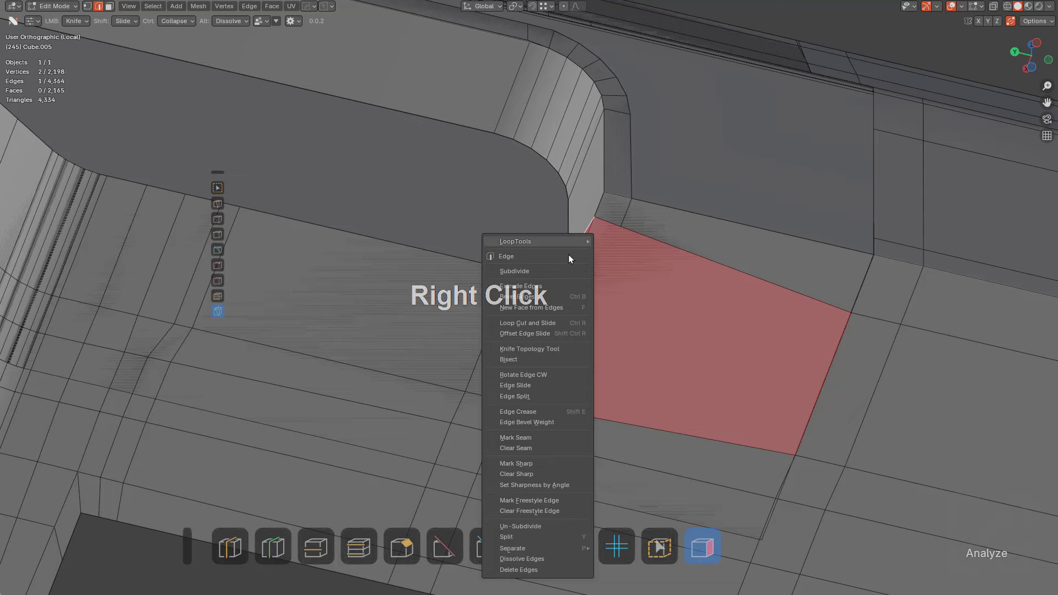
click(543, 269)
scroll(573, 276, up, 2)
key(1)
key(g)
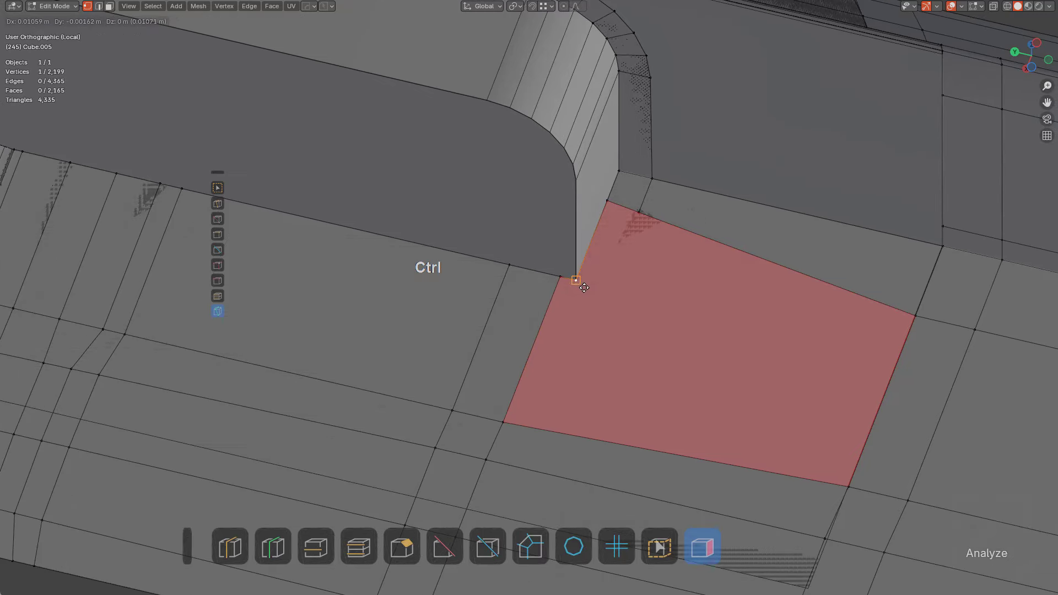
ctrl+click(591, 287)
Knife a cut from the rear floor strip's new edge across the large floor face to the vertex on the next edge row
scroll(635, 230, down, 2)
shift+middle_drag(659, 338, 594, 258)
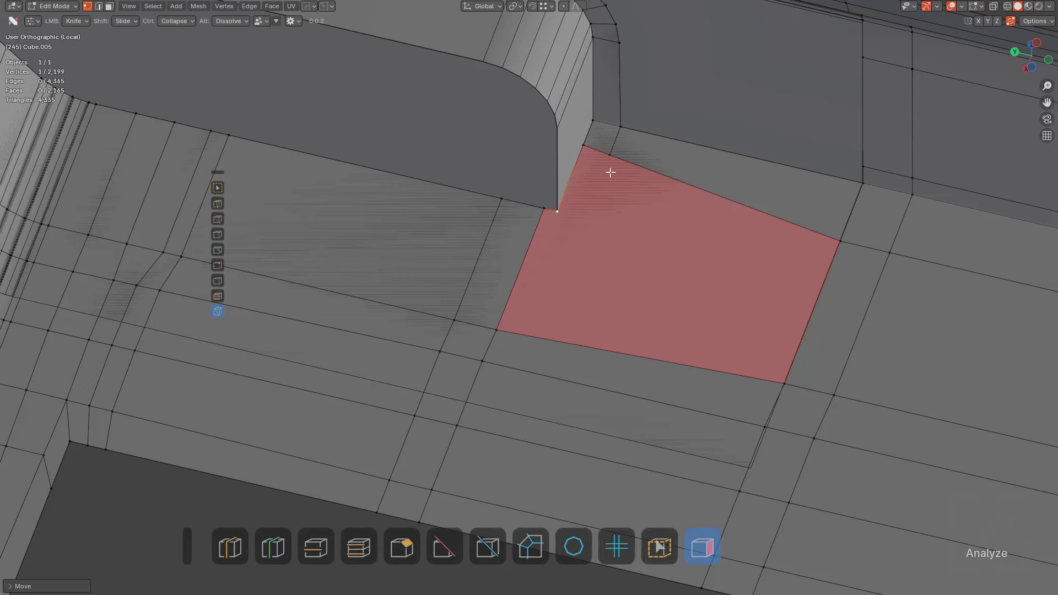
key(ctrl+r)
right_click(529, 327)
key(ctrl+r)
click(484, 359)
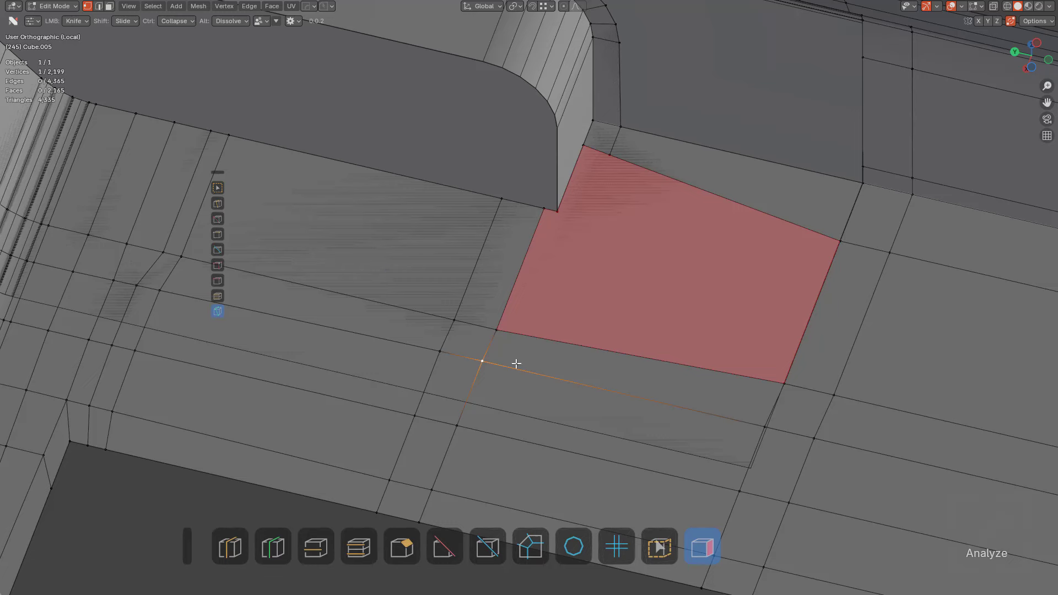
click(483, 361)
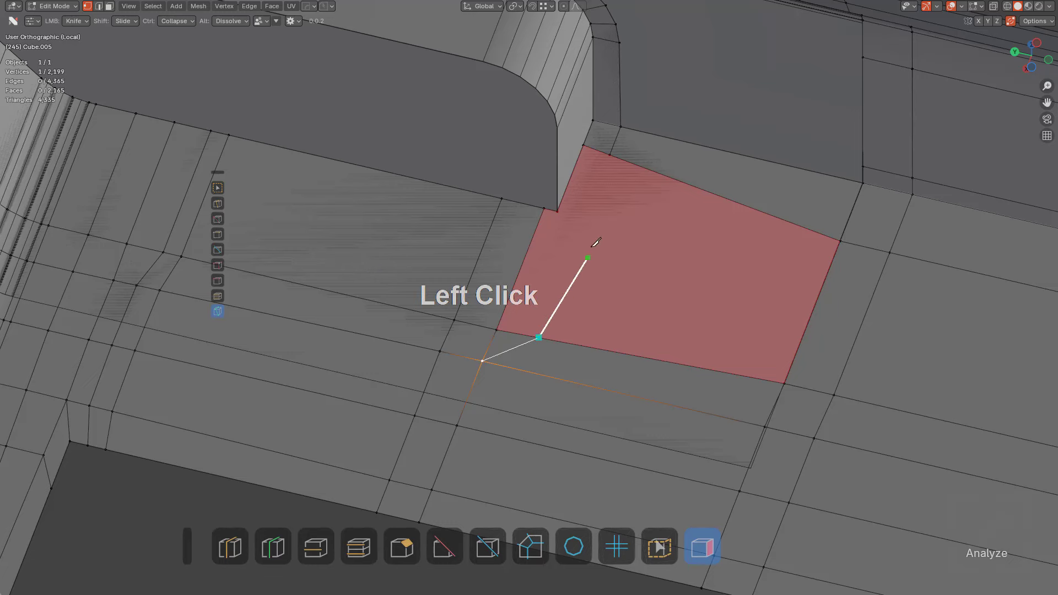
key(space)
key(alt+a)
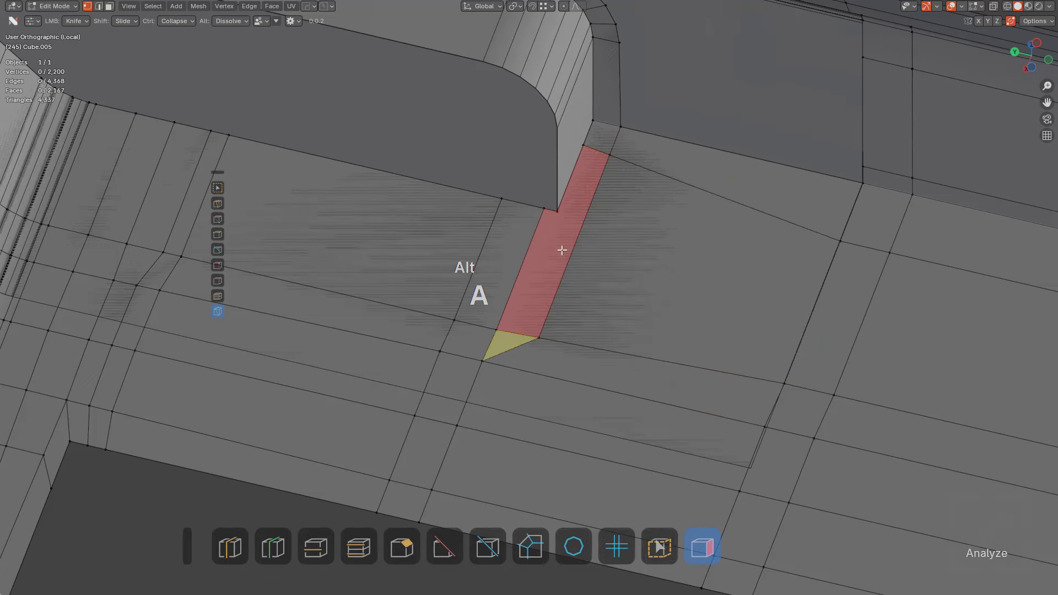
Connect the reference wall's front corner vertex to the knife cut's bend vertex on the floor
click(557, 211)
shift+click(548, 343)
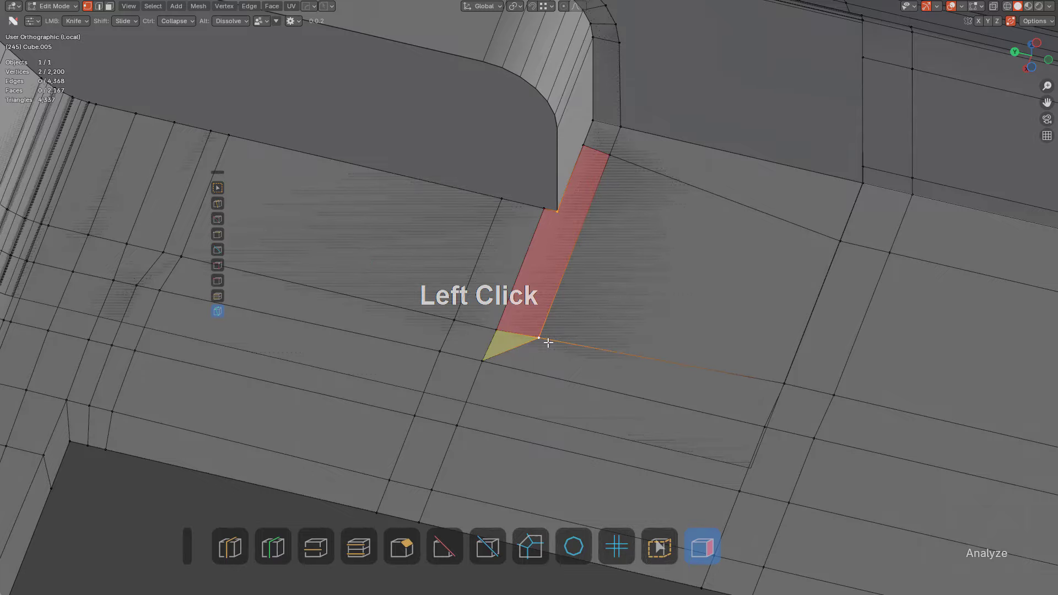
key(j)
key(alt+a)
Dissolve alternate cross edges of the curved corner strip to reduce its segments
scroll(595, 335, down, 2)
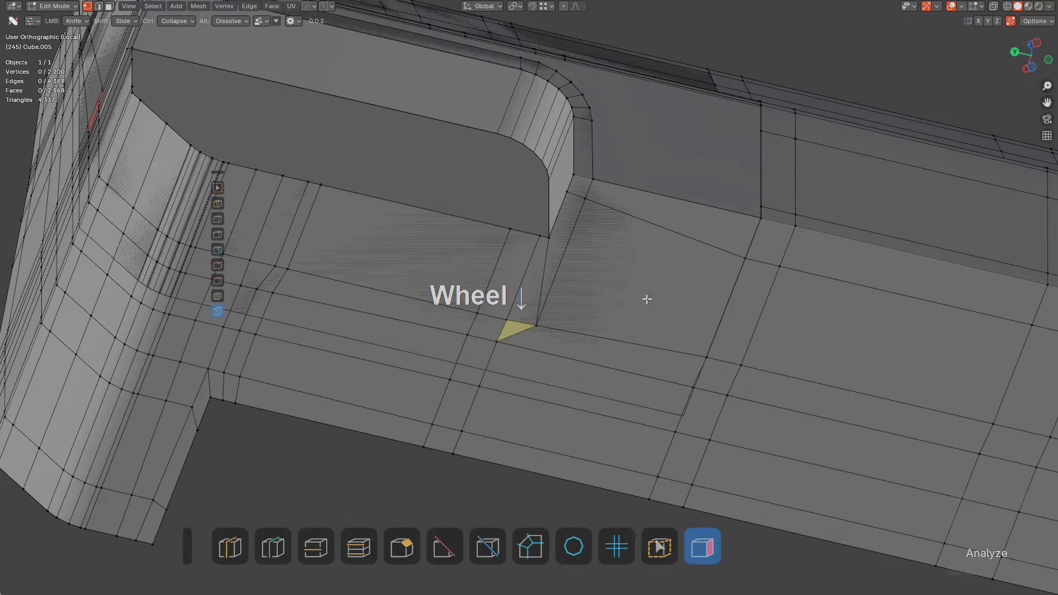
middle_drag(647, 299, 605, 182)
key(a)
scroll(630, 262, up, 2)
shift+middle_drag(605, 182, 635, 250)
scroll(636, 250, up, 1)
key(2)
click(603, 154)
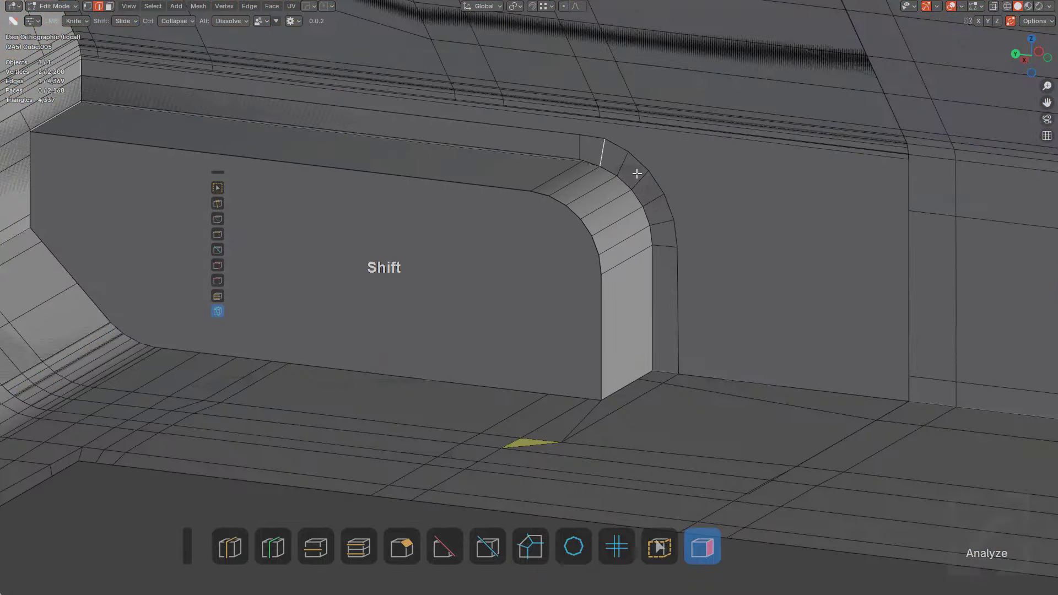
shift+click(638, 176)
key(ctrl+x)
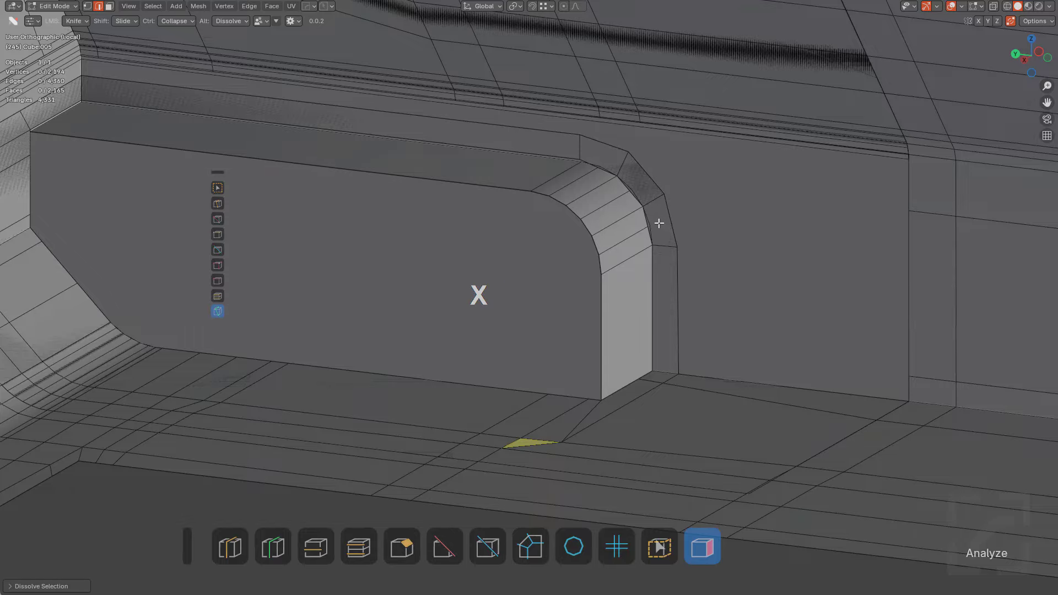
Add two loop cuts to the straight rim strip, sliding both toward the end opposite the rounded corner
key(a)
middle_drag(656, 220, 658, 279)
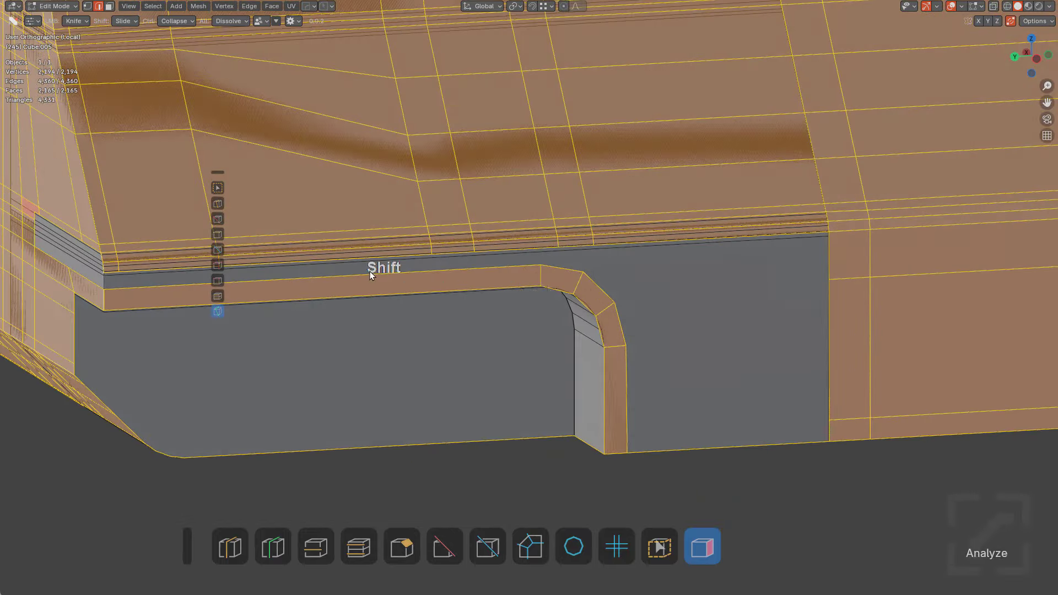
middle_drag(456, 229, 502, 222)
key(KP_1)
key(ctrl+r)
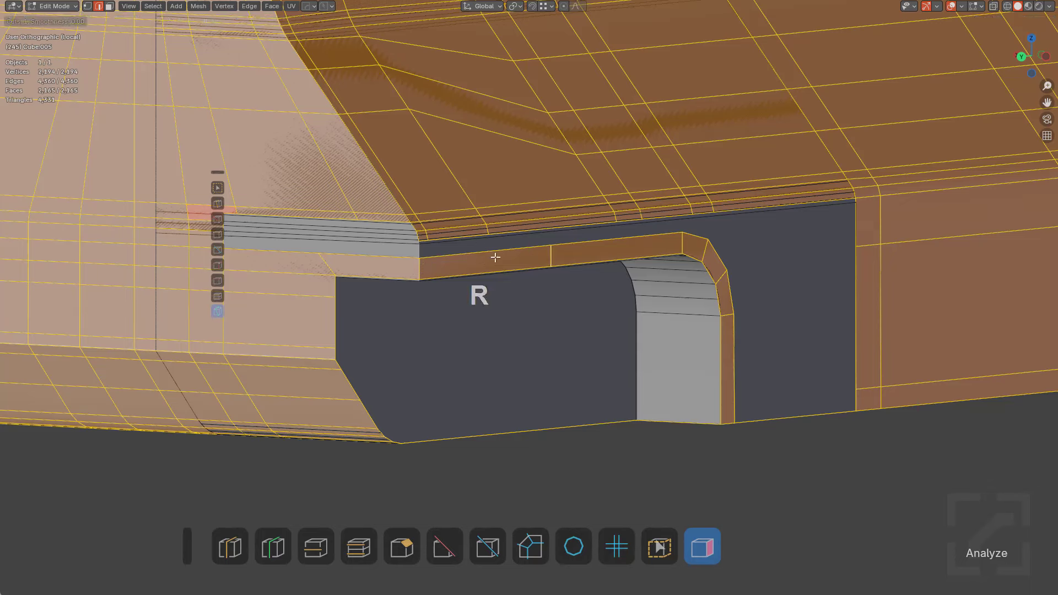
click(485, 259)
click(436, 268)
key(ctrl+r)
click(425, 264)
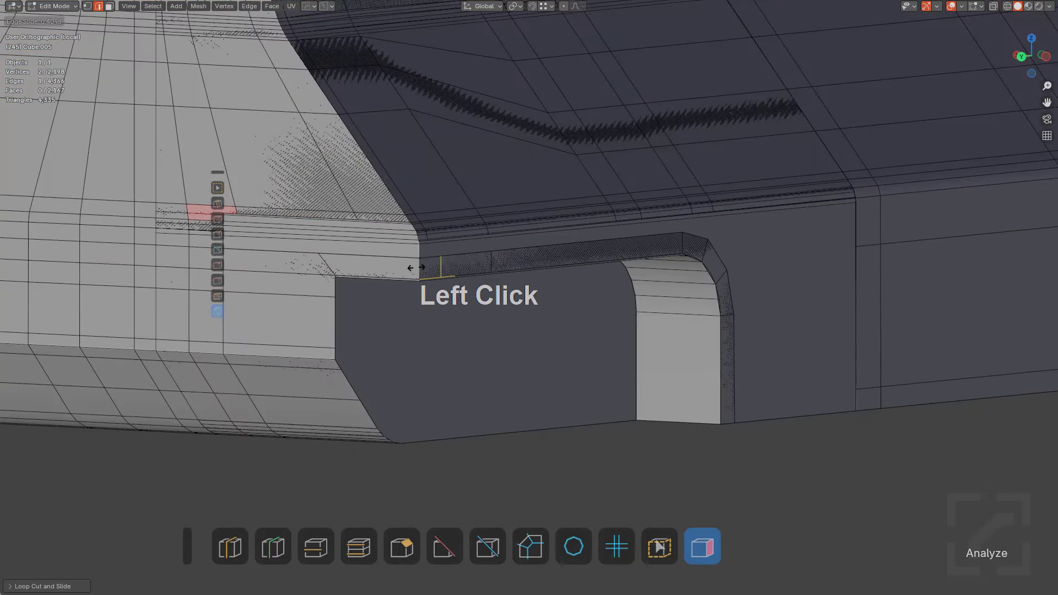
click(428, 259)
Fill a face between the short edge at the rim strip's end and the cover edge above it
scroll(428, 252, up, 3)
key(a)
click(345, 201)
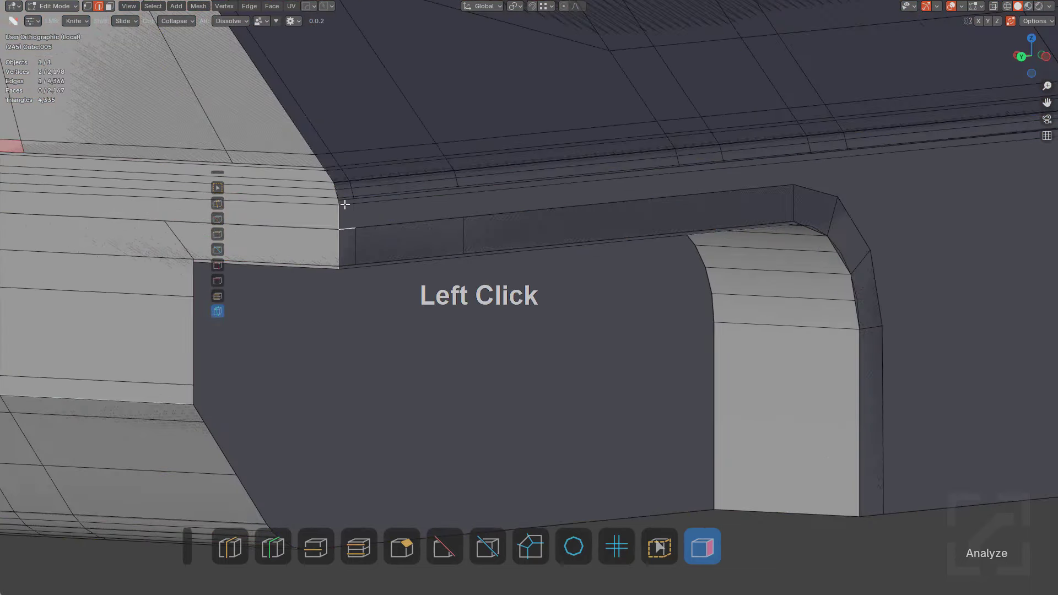
shift+click(348, 229)
key(f)
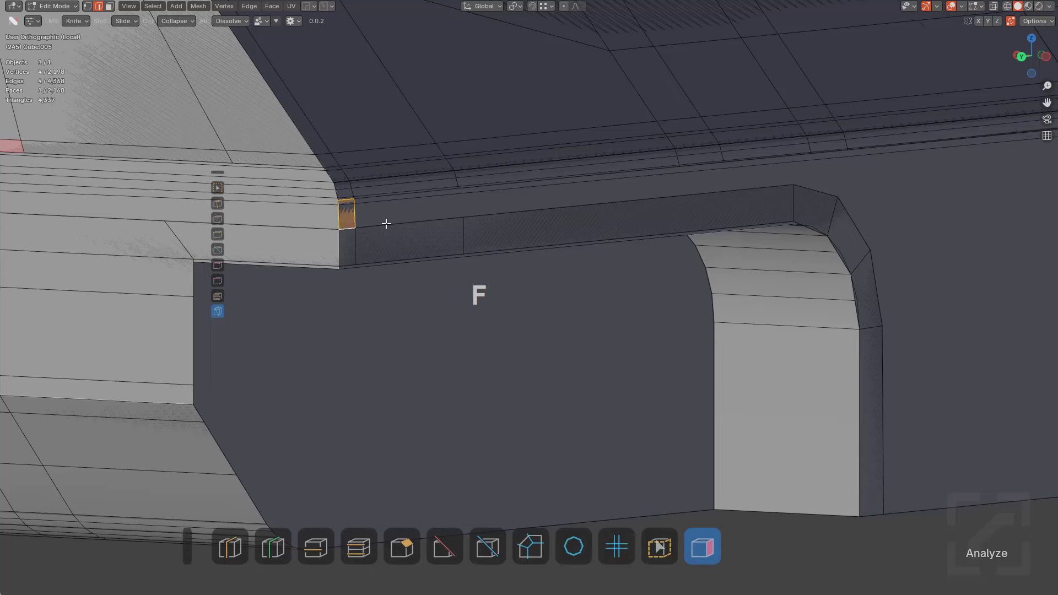
Fill the next face between the rim strip and the cover edge, and add a loop cut aligned with the next cover edge
click(358, 210)
key(f)
middle_drag(660, 222, 685, 232)
key(ctrl+r)
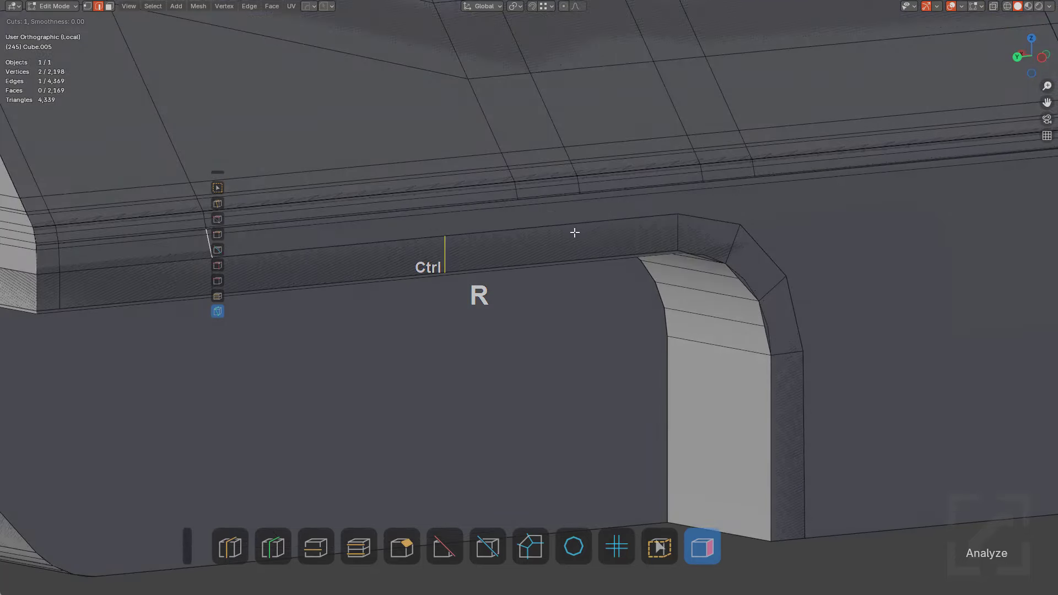
click(574, 232)
scroll(356, 231, down, 3)
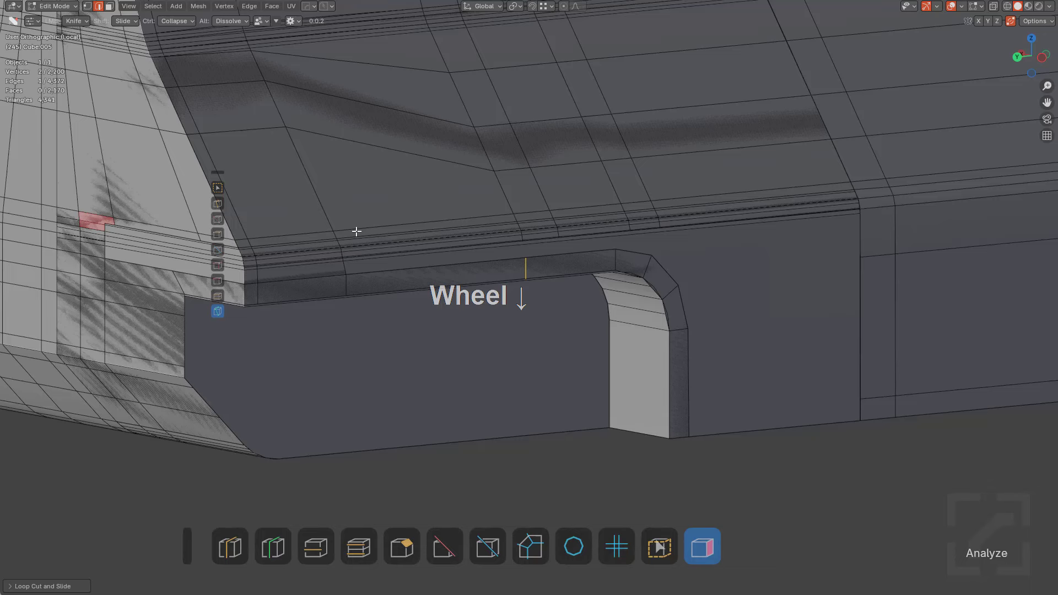
Fill the gap up to the new cut and add another loop cut to the rim strip nearer the rounded corner
click(343, 263)
scroll(584, 243, up, 3)
key(ctrl+r)
click(609, 224)
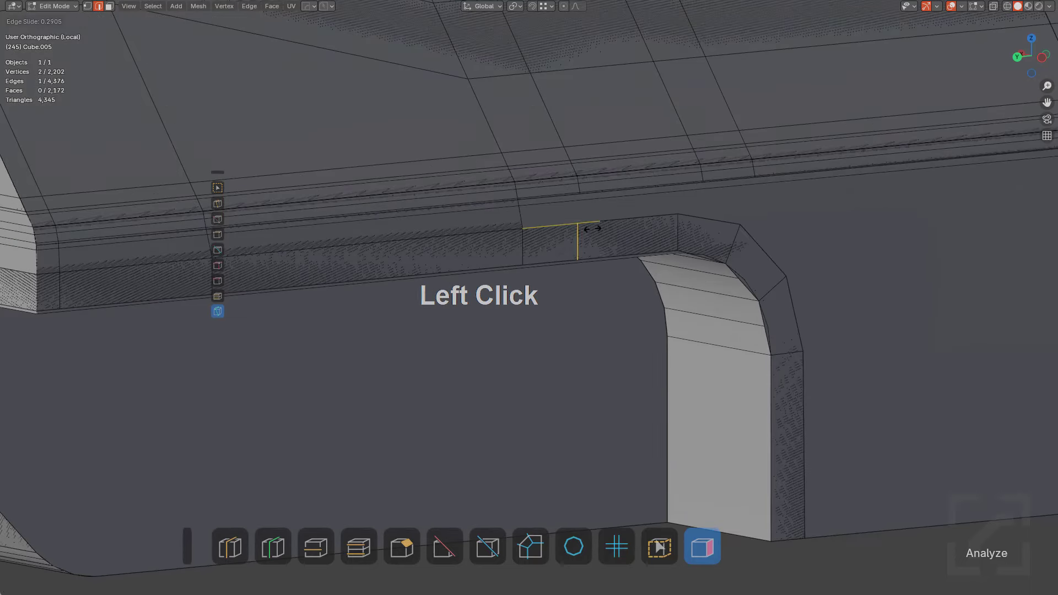
click(599, 228)
Fill the faces between the rim strip and the cover edges, continuing around the rounded corner to the cover's vertical edge
key(f)
middle_drag(630, 219, 681, 298)
key(f)
key(f)
scroll(679, 283, down, 2)
key(f)
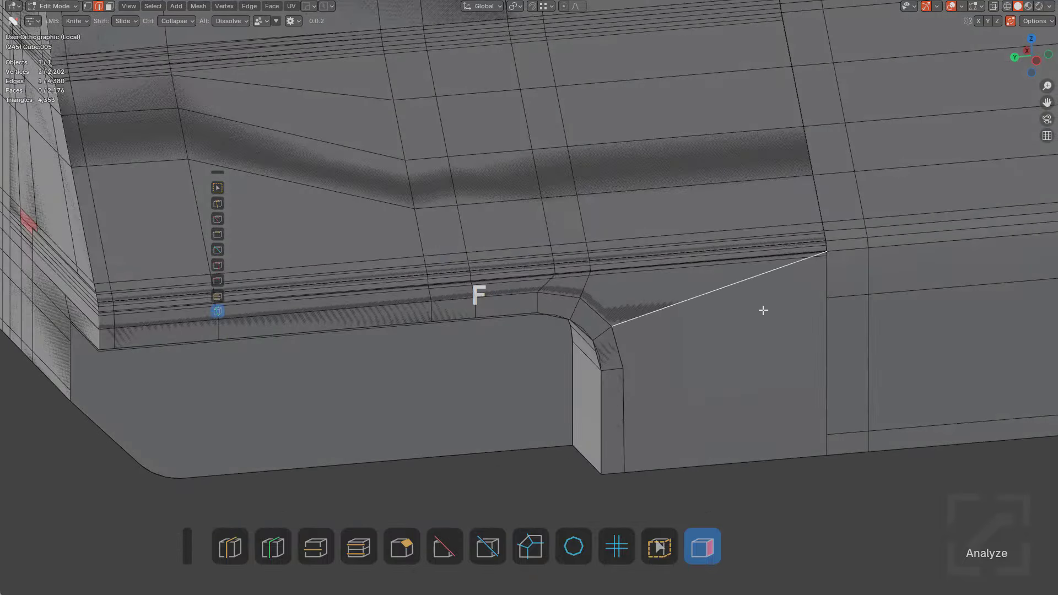
middle_drag(763, 310, 705, 309)
key(f)
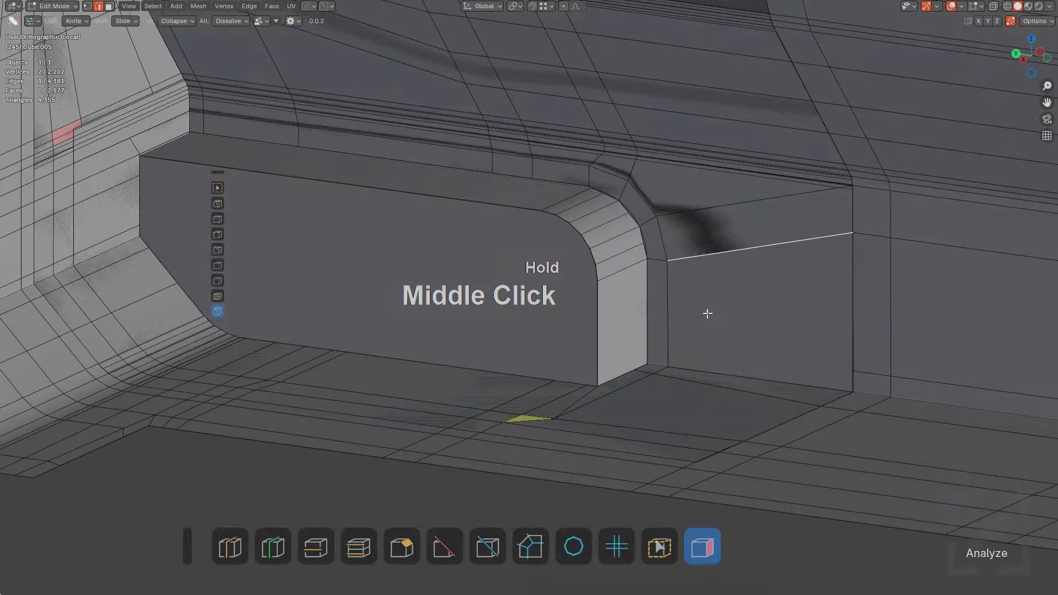
Add a loop cut near the foot of the vertical rim strip and fill the two remaining faces beside it
click(673, 325)
key(f)
key(f)
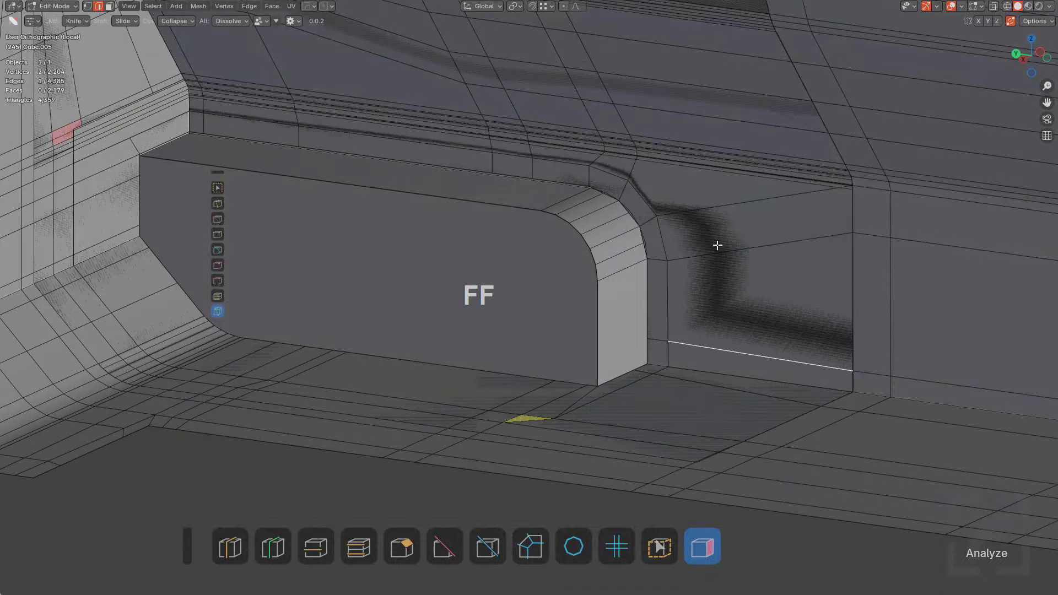
Examine the newly filled faces and the vertex where the side wall meets the floor for gaps
middle_drag(719, 257, 814, 276)
key(a)
click(808, 300)
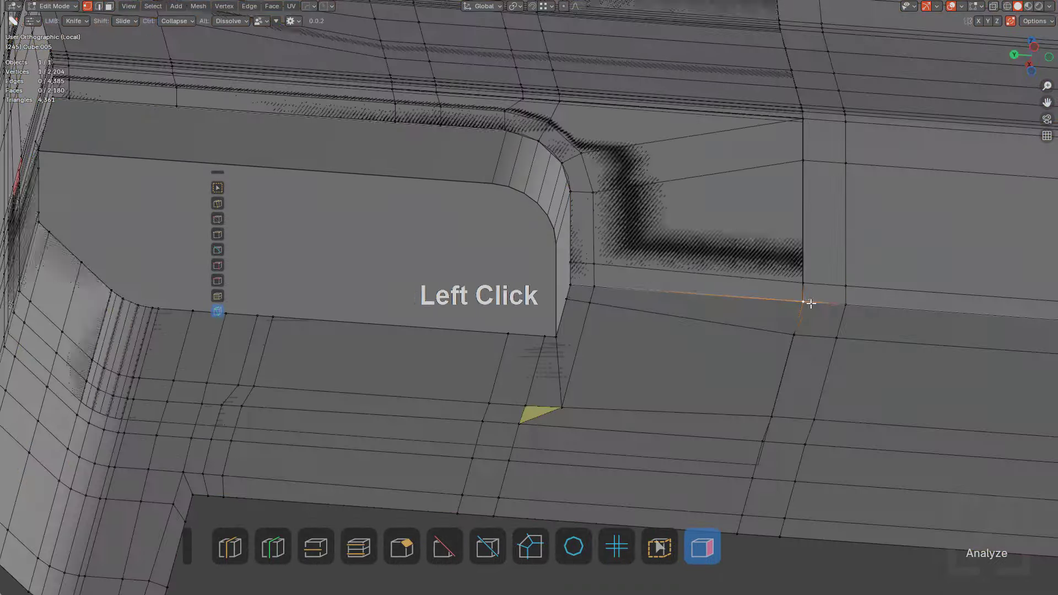
right_click(816, 311)
middle_drag(687, 266, 749, 305)
scroll(748, 305, down, 2)
shift+middle_drag(572, 250, 604, 234)
shift+middle_drag(538, 238, 614, 233)
scroll(613, 233, up, 1)
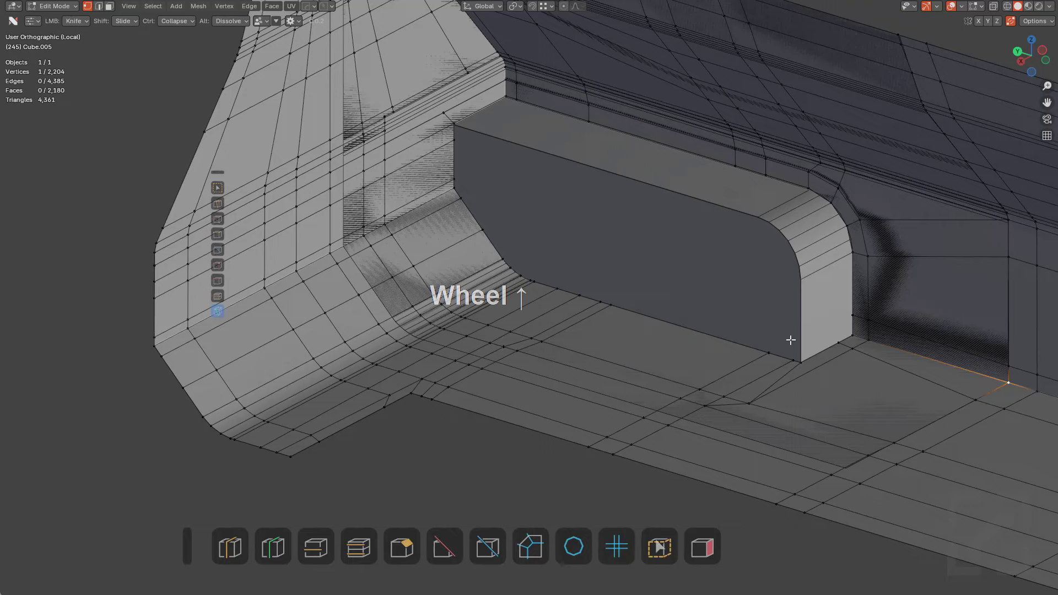
Extrude the floor vertex at the cutout wall's front corner up along Z to the start of the reference curve
scroll(799, 347, down, 1)
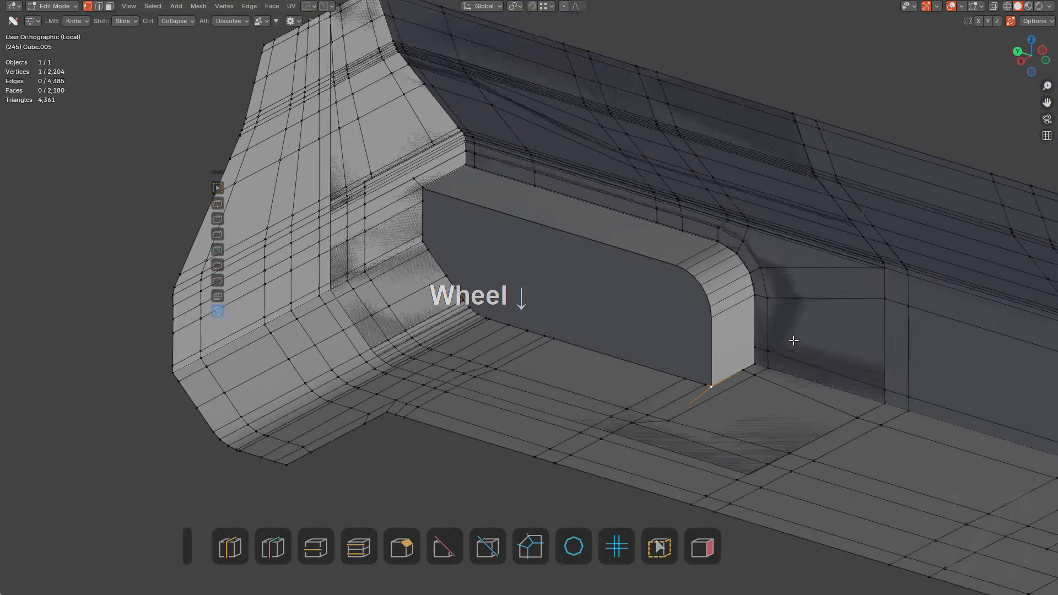
scroll(761, 345, up, 1)
key(e)
key(z)
ctrl+click(751, 314)
shift+middle_drag(751, 314, 674, 292)
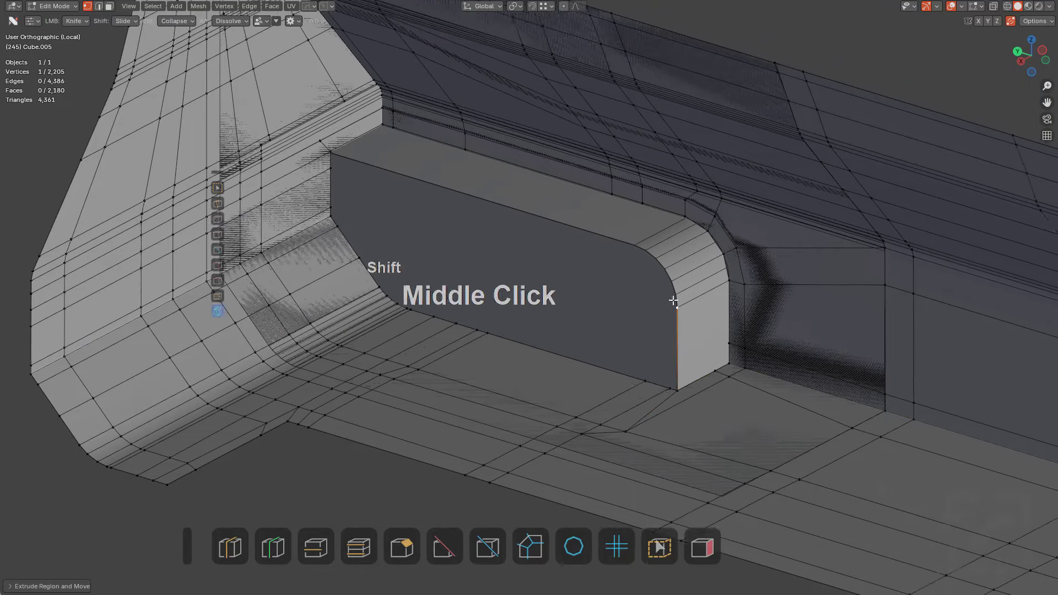
Extrude the vertex point by point along the reference's front curve, snapping to each curve vertex up to the straight top edge
scroll(821, 289, up, 4)
key(e)
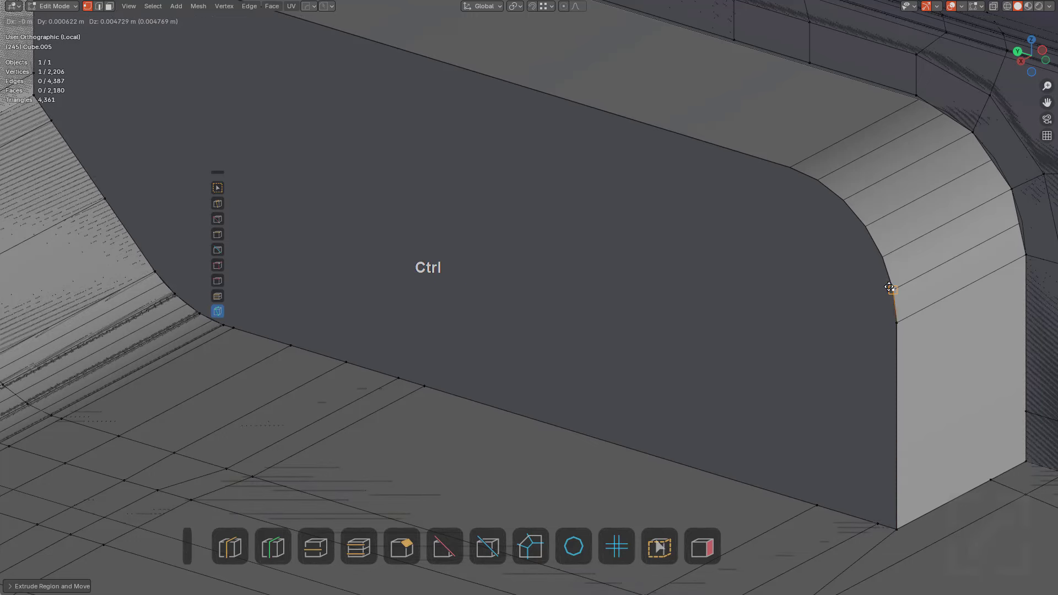
ctrl+click(889, 287)
key(e)
ctrl+click(876, 243)
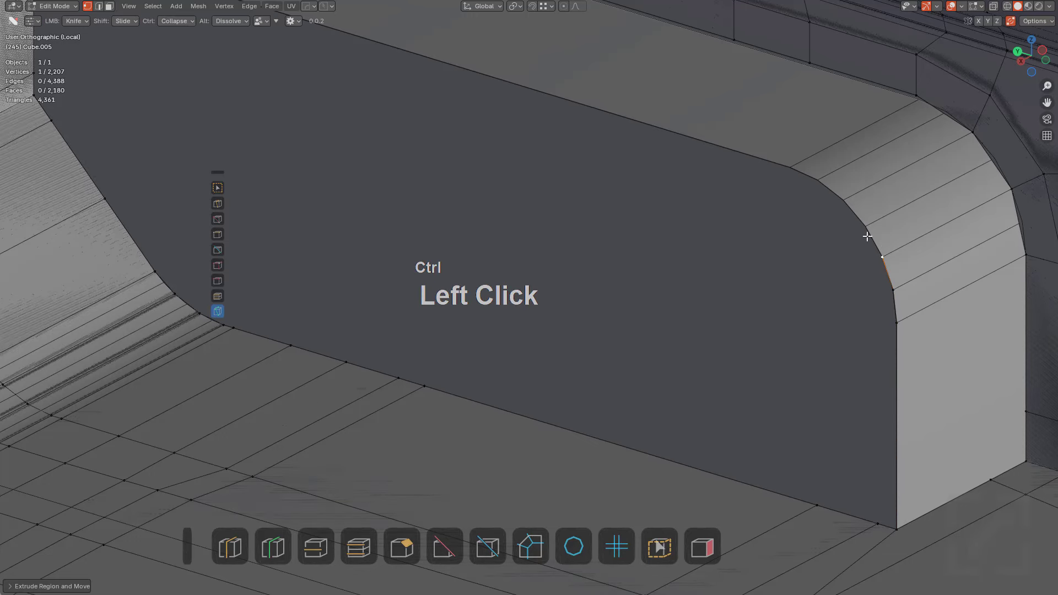
key(e)
ctrl+click(863, 230)
key(e)
ctrl+click(840, 203)
key(e)
ctrl+click(818, 180)
key(e)
ctrl+click(783, 176)
Dissolve alternate vertices of the front curve chain and fill the faces between it and the rim's curved edge
middle_drag(805, 196, 688, 209)
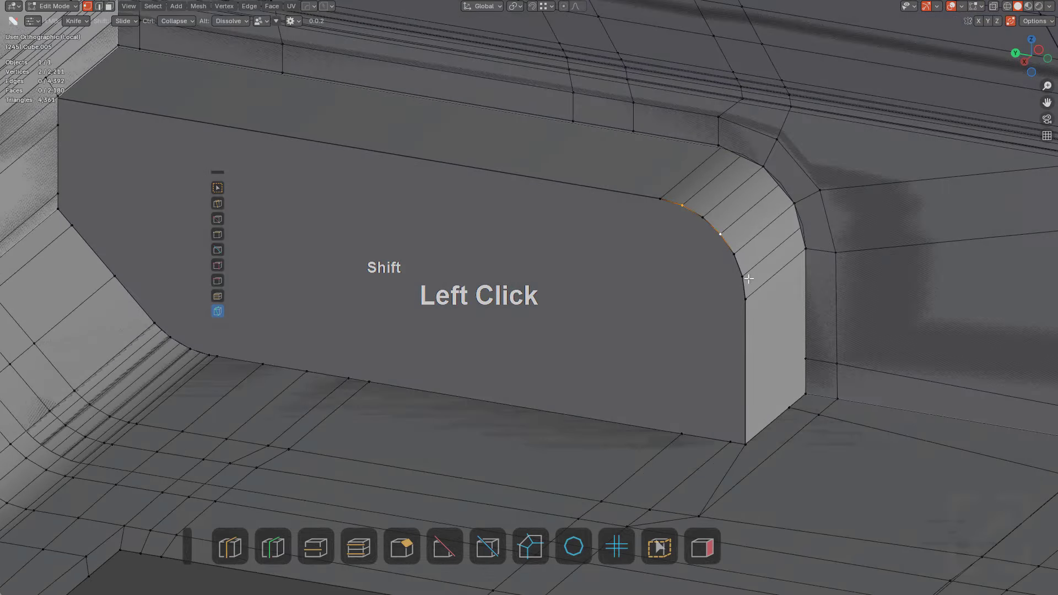
key(ctrl+x)
click(660, 198)
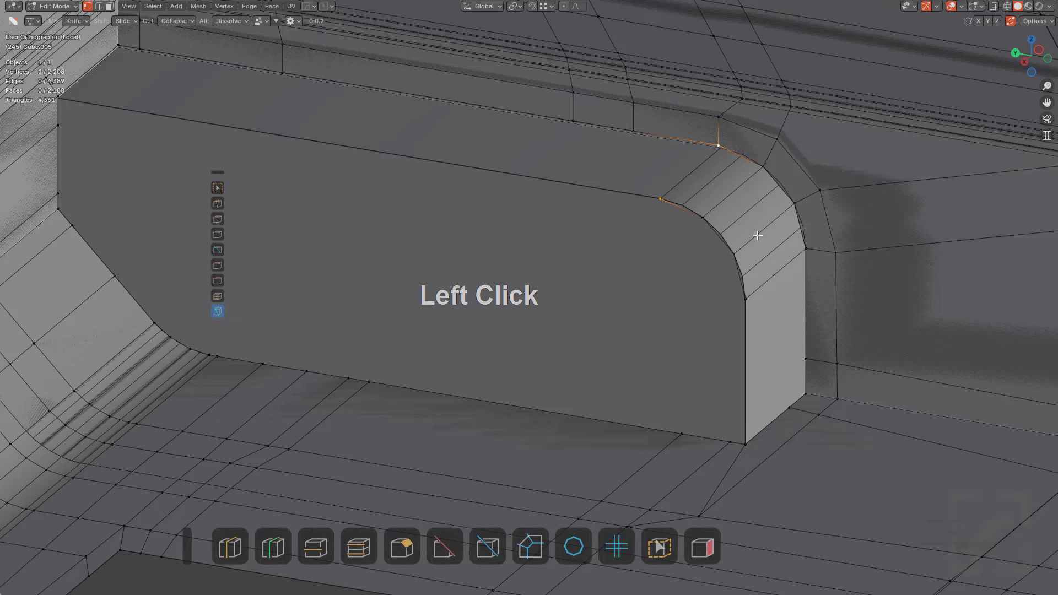
shift+click(763, 166)
key(f)
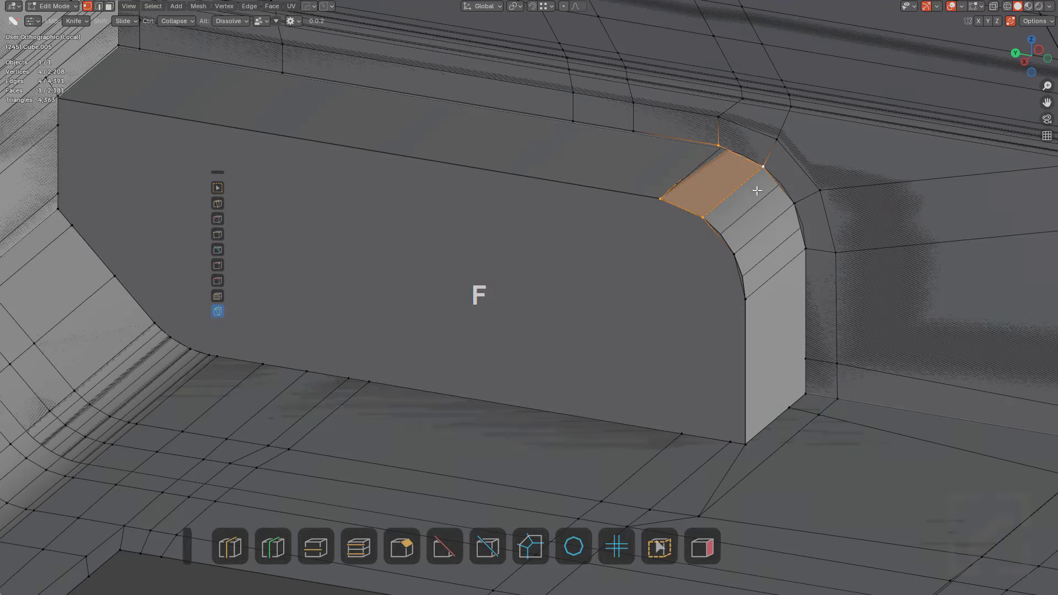
click(763, 166)
key(f)
key(f)
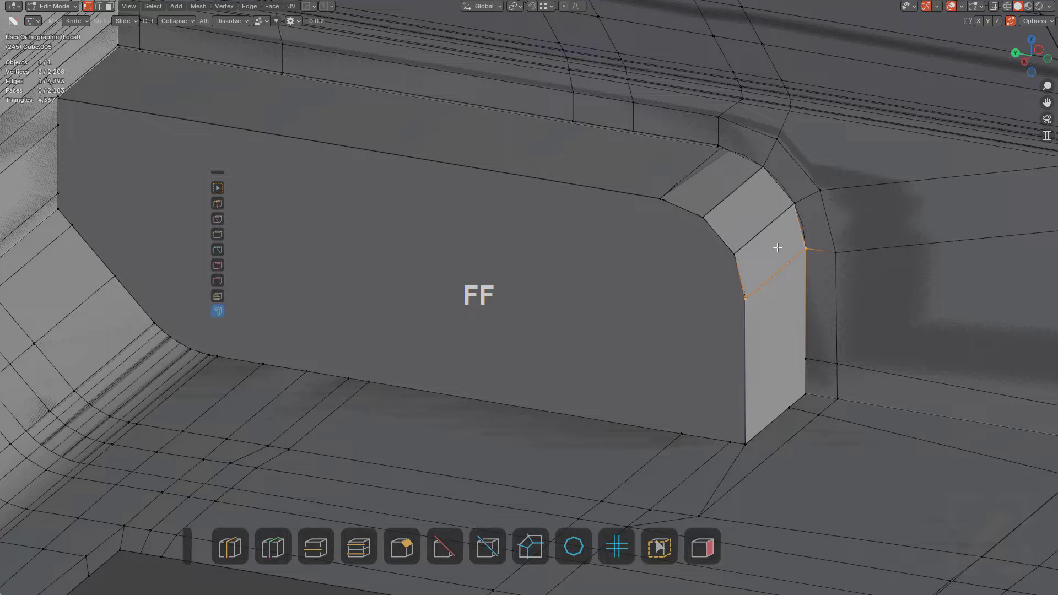
Delete the long vertical edge extruded at the cutout wall's front corner
shift+middle_drag(559, 331, 661, 266)
scroll(662, 267, down, 1)
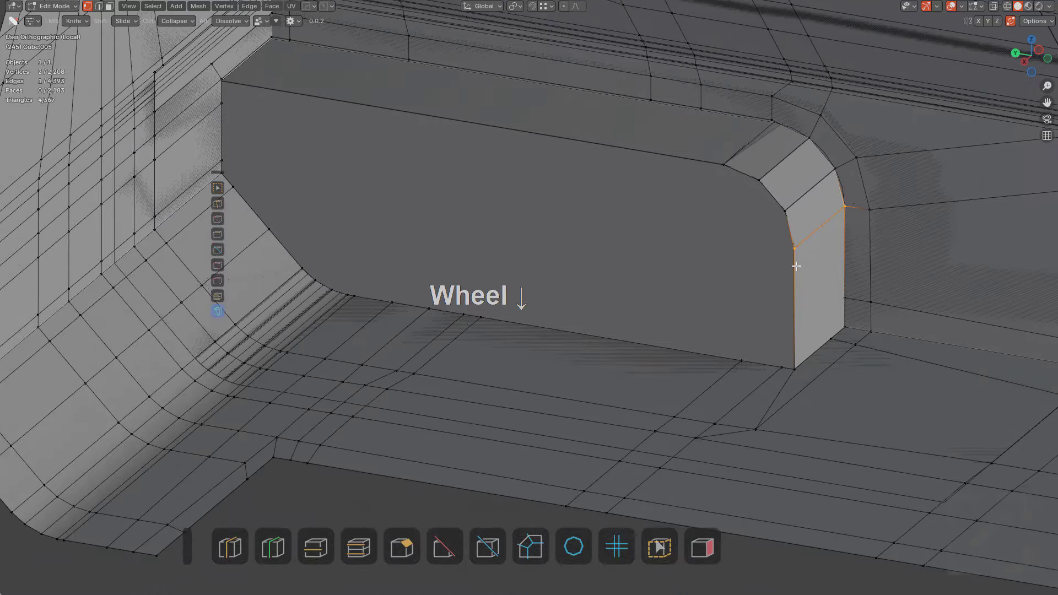
key(alt+z)
middle_drag(822, 280, 569, 231)
key(a)
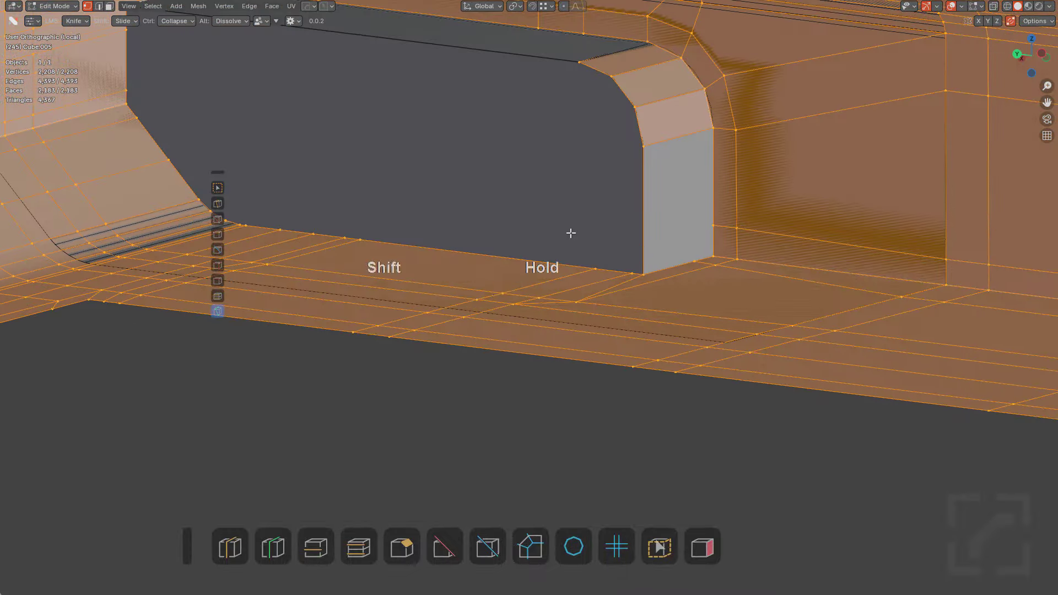
scroll(679, 260, up, 2)
click(722, 277)
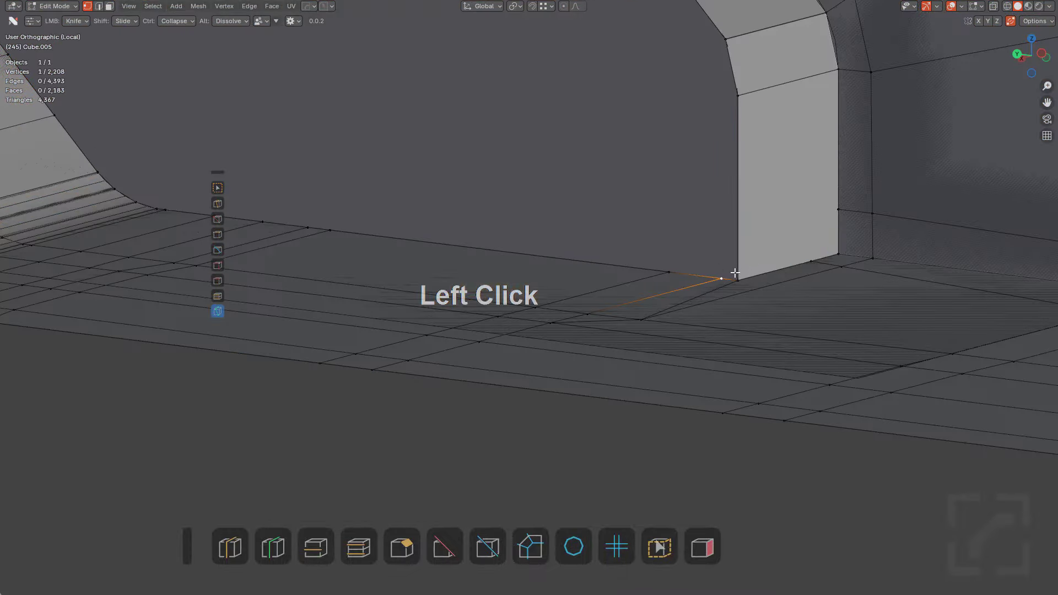
shift+click(740, 272)
key(2)
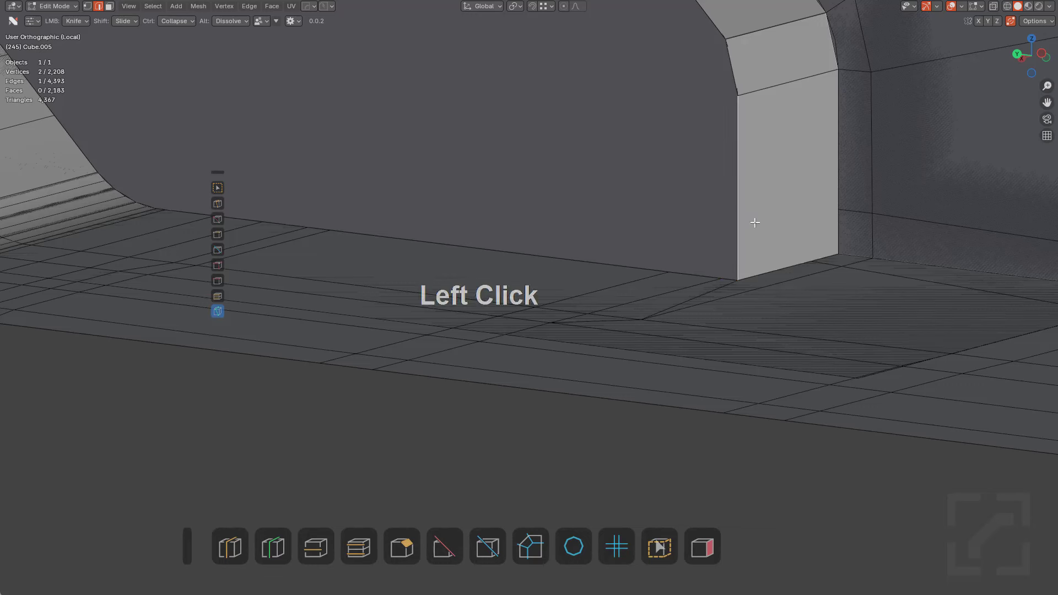
key(x)
click(735, 223)
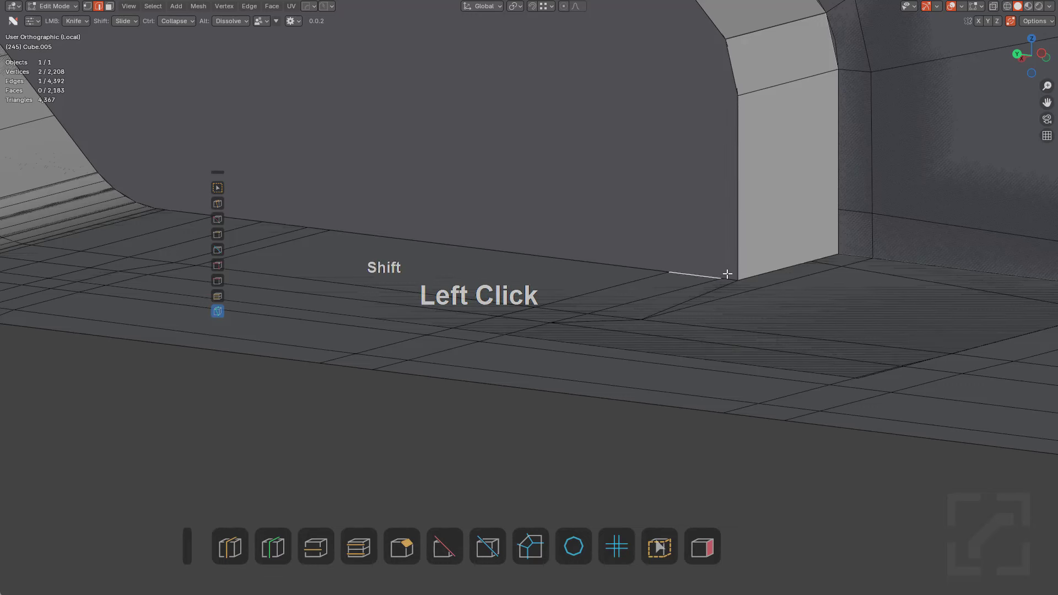
Extrude the two short floor edges beside the front corner up along Z, level with the rim strip's lower cut
key(e)
key(z)
ctrl+click(839, 207)
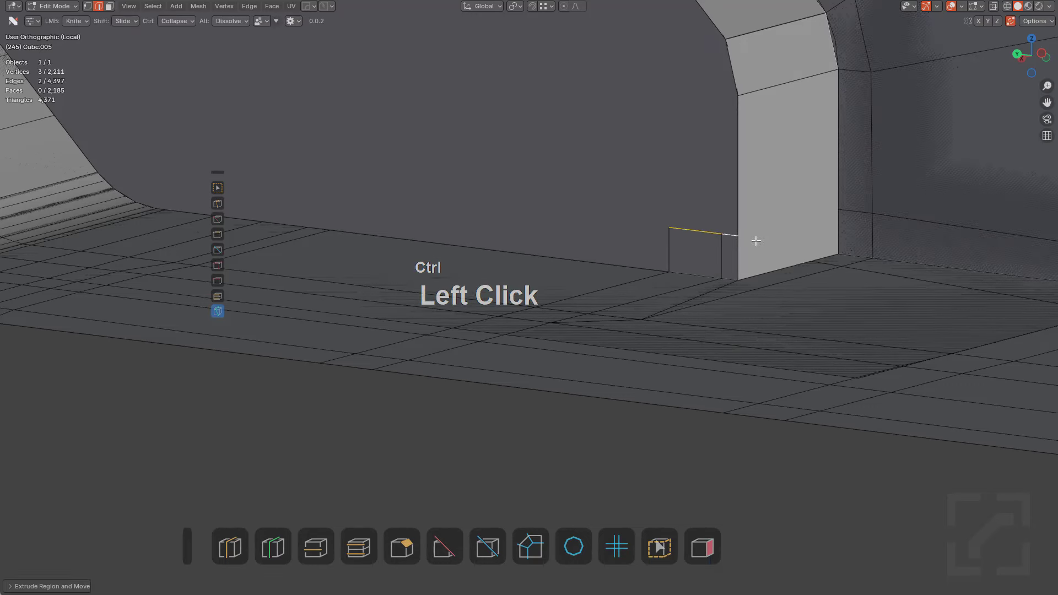
Extrude the floor vertex near the wall's rear edge up along Z and fill the two faces at the wall's base
key(e)
key(z)
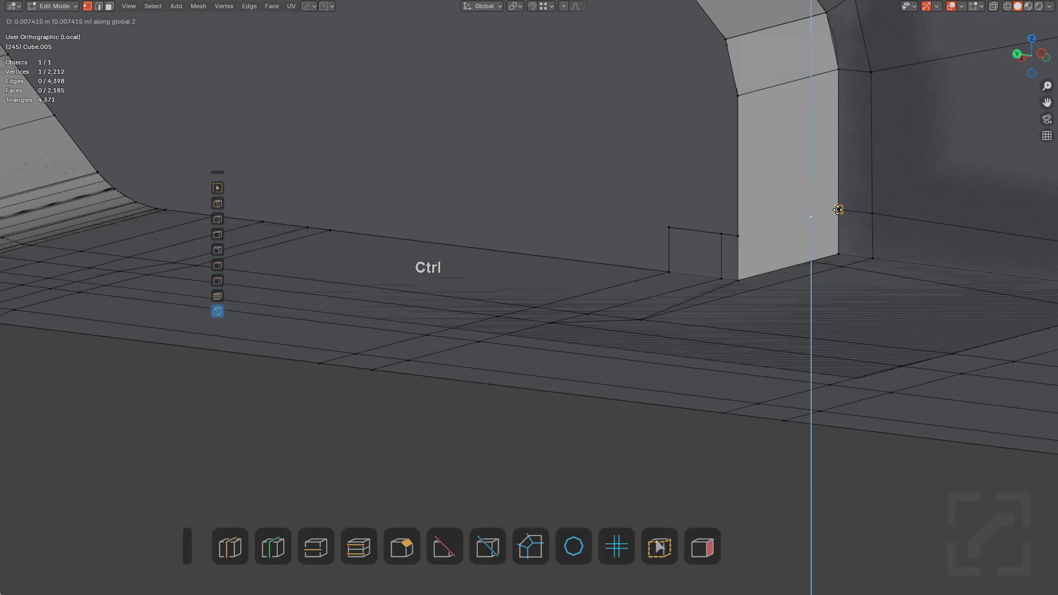
ctrl+click(809, 253)
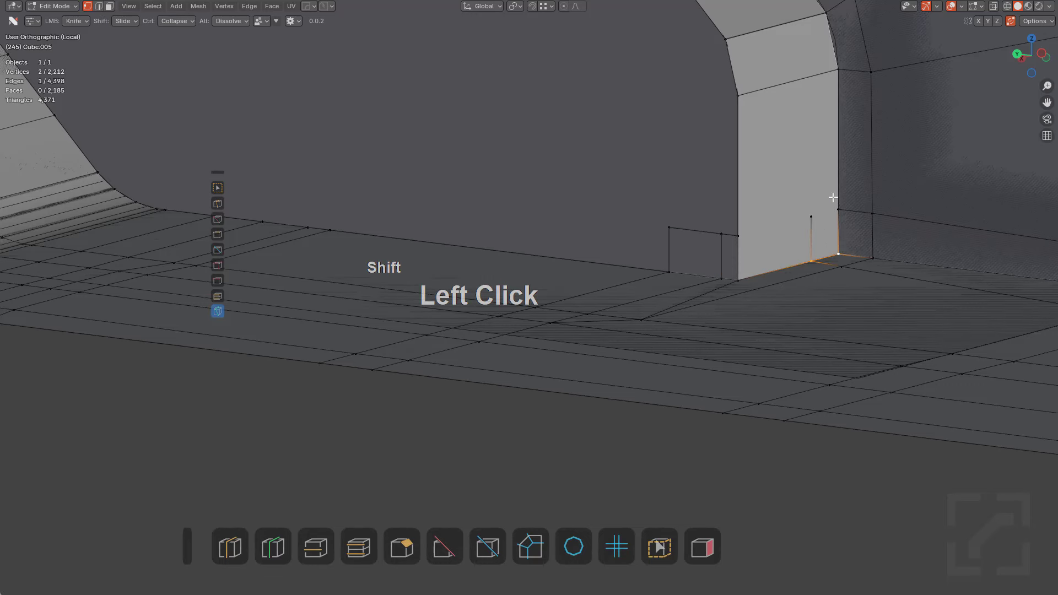
click(809, 256)
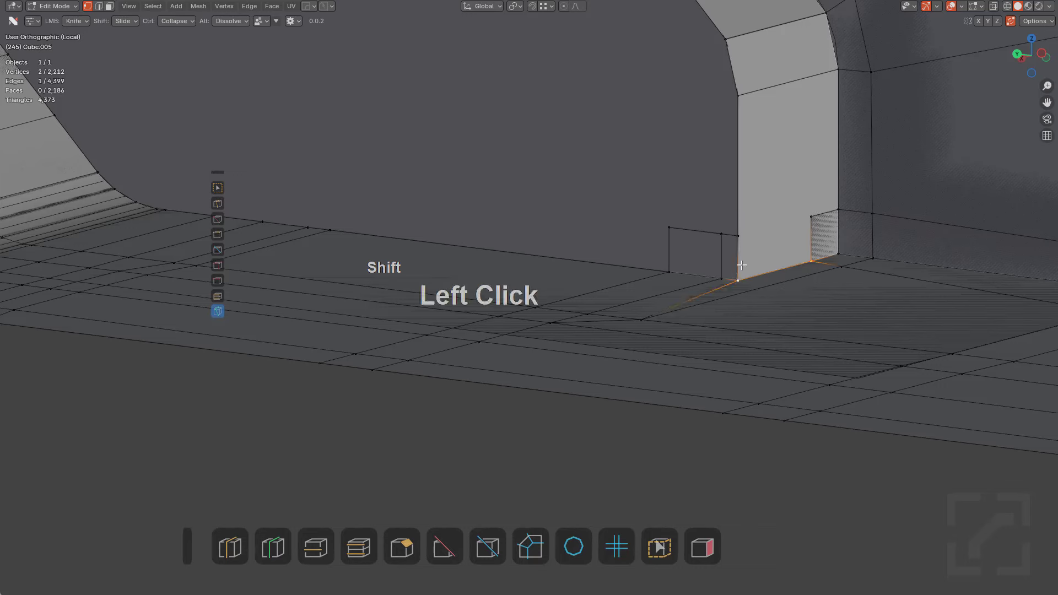
key(f)
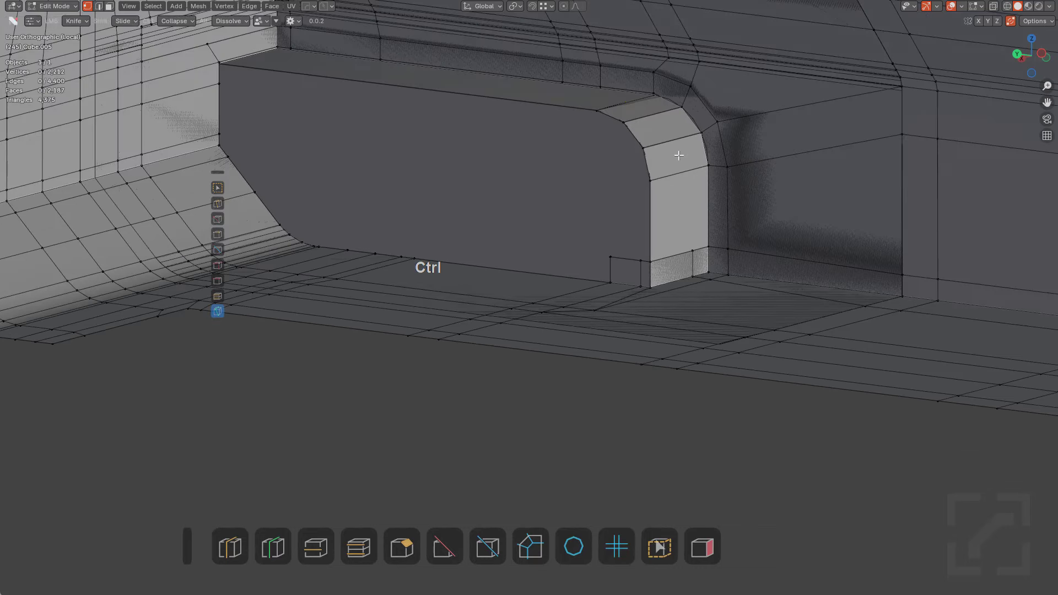
Add a loop cut along the curved wall strip toward its rear edge and fill the two wall faces down to the base
key(ctrl+r)
click(680, 164)
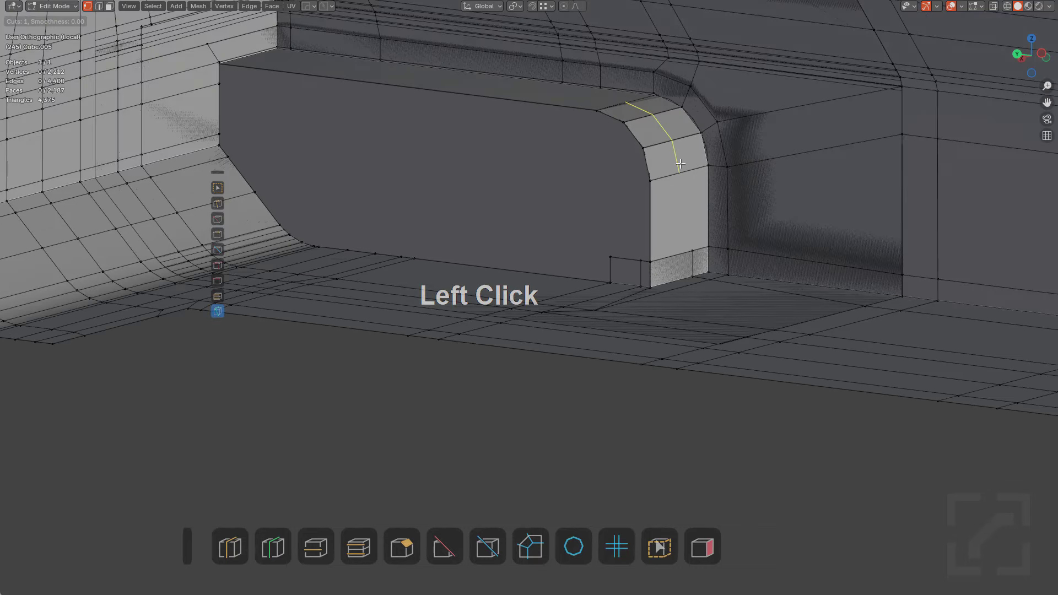
click(694, 165)
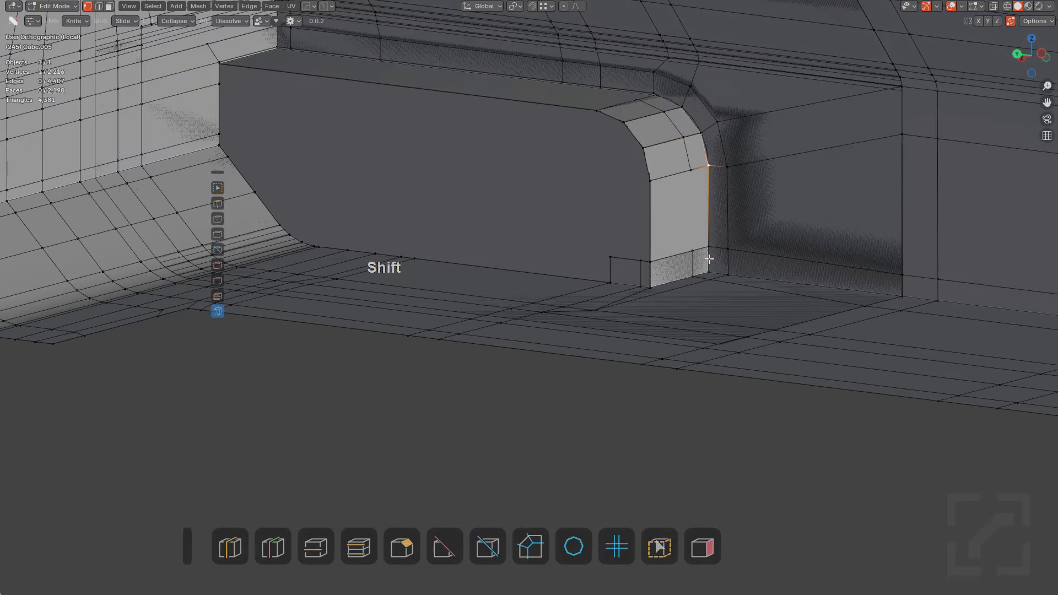
key(f)
key(f)
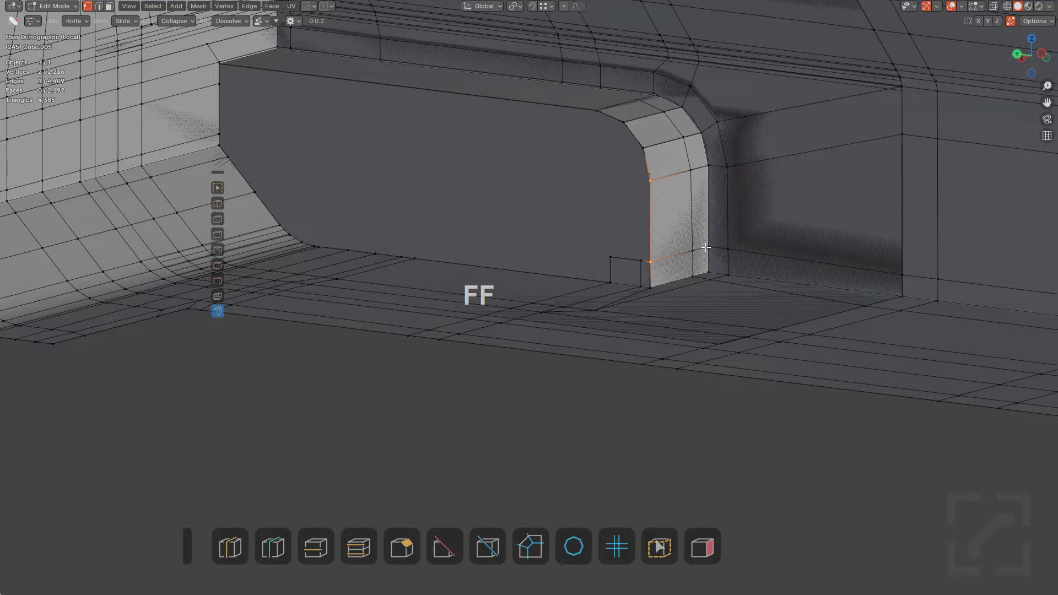
Select the rim's straight lower edge path and extrude it along X to the reference's front top edge
shift+middle_drag(693, 235, 548, 191)
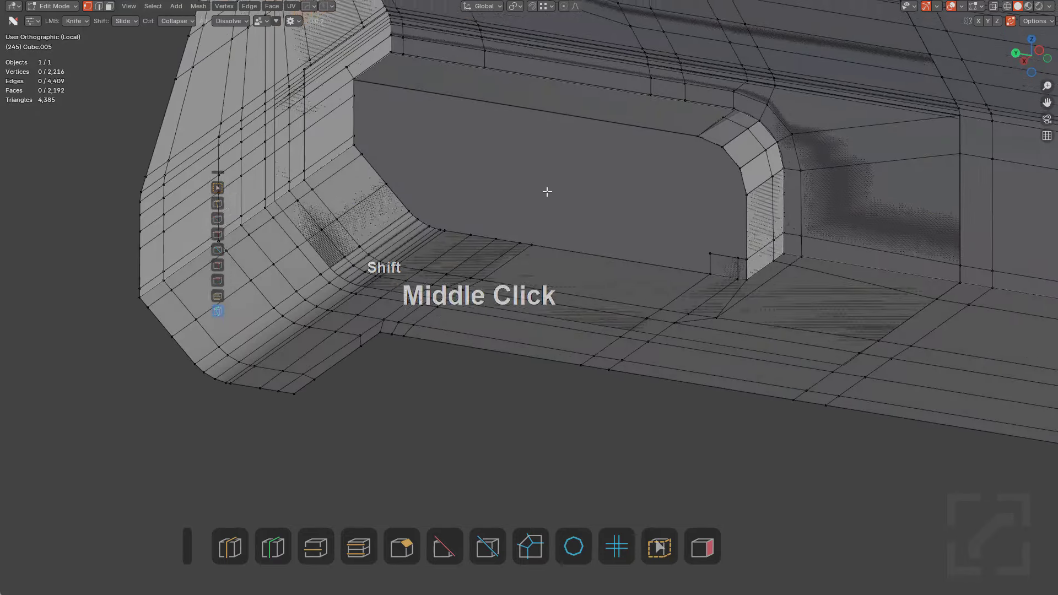
key(a)
key(alt+z)
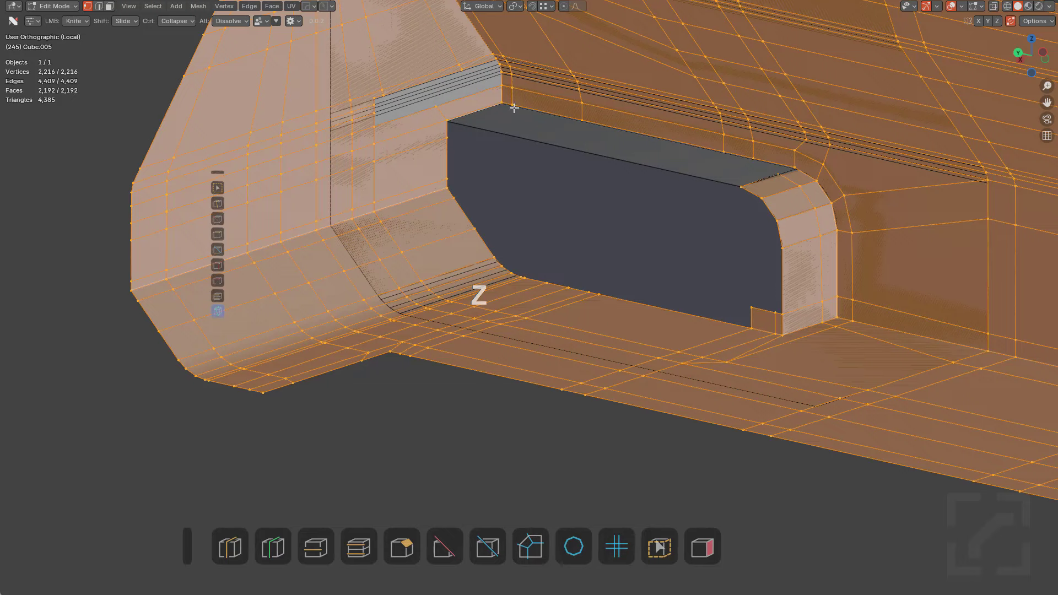
click(513, 106)
ctrl+click(752, 157)
mouse_move(752, 156)
middle_down()
mouse_move(740, 165)
mouse_move(739, 141)
middle_up()
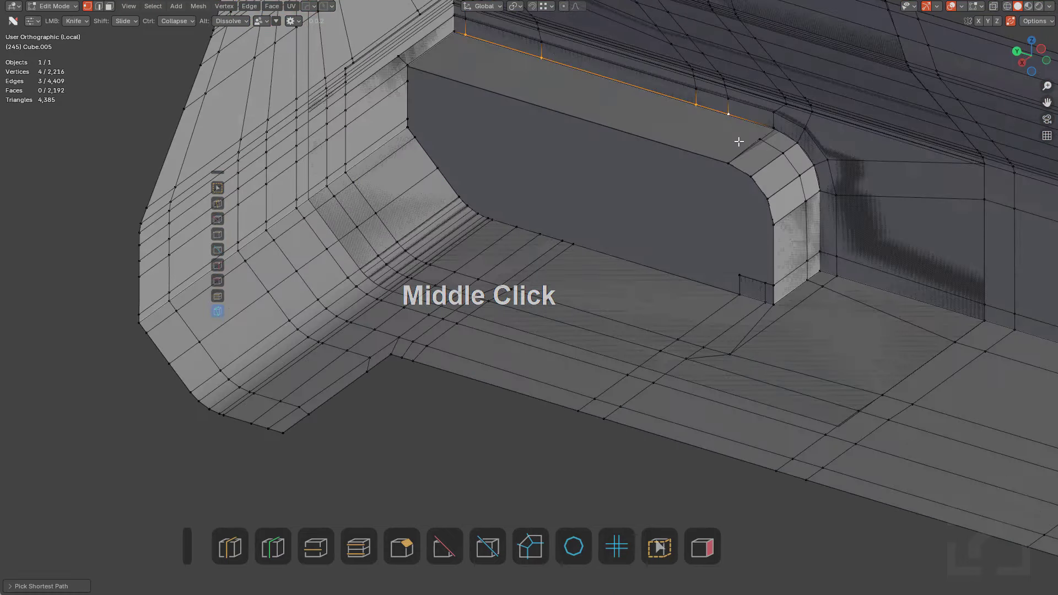
key(e)
key(z)
key(y)
key(x)
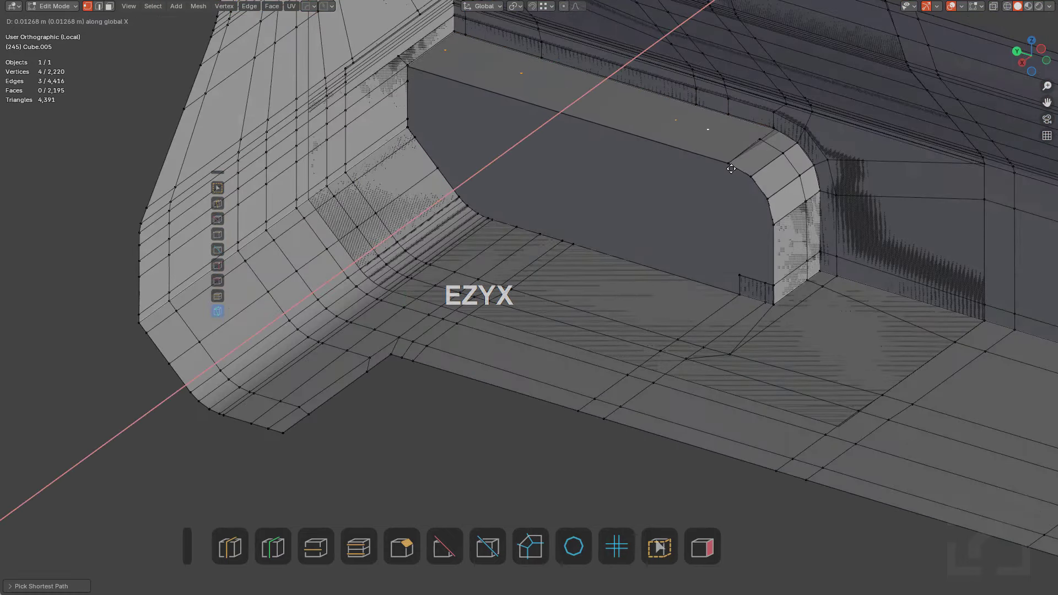
key(ctrl)
click(732, 166)
Add a lengthwise loop cut to the new top surface, snapped in line with the curved wall strip's cut
key(alt+z)
shift+middle_drag(716, 143, 769, 179)
scroll(769, 179, up, 1)
key(ctrl+r)
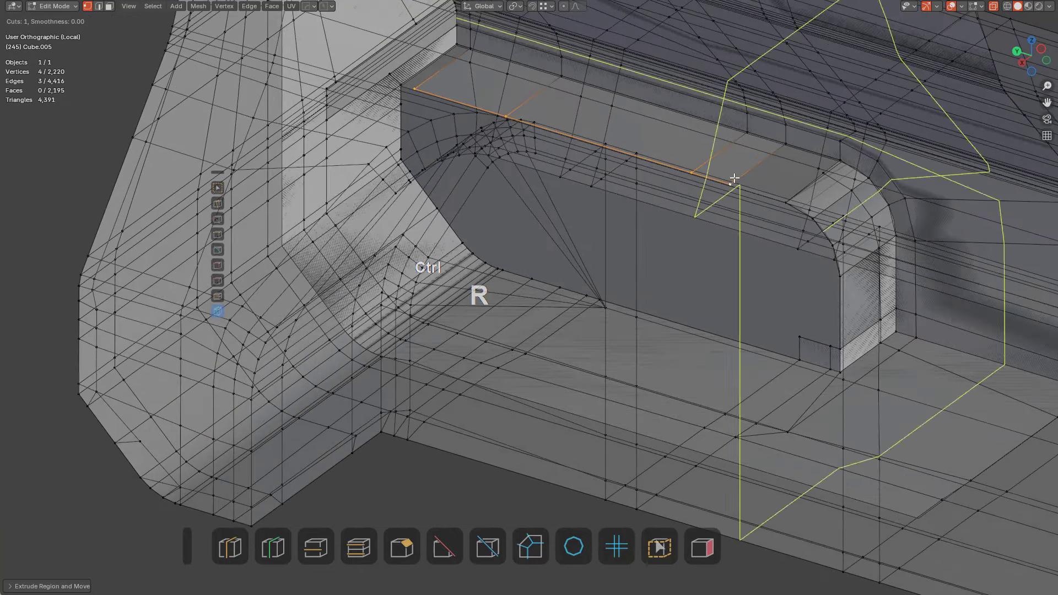
click(749, 170)
ctrl+click(823, 171)
key(alt+z)
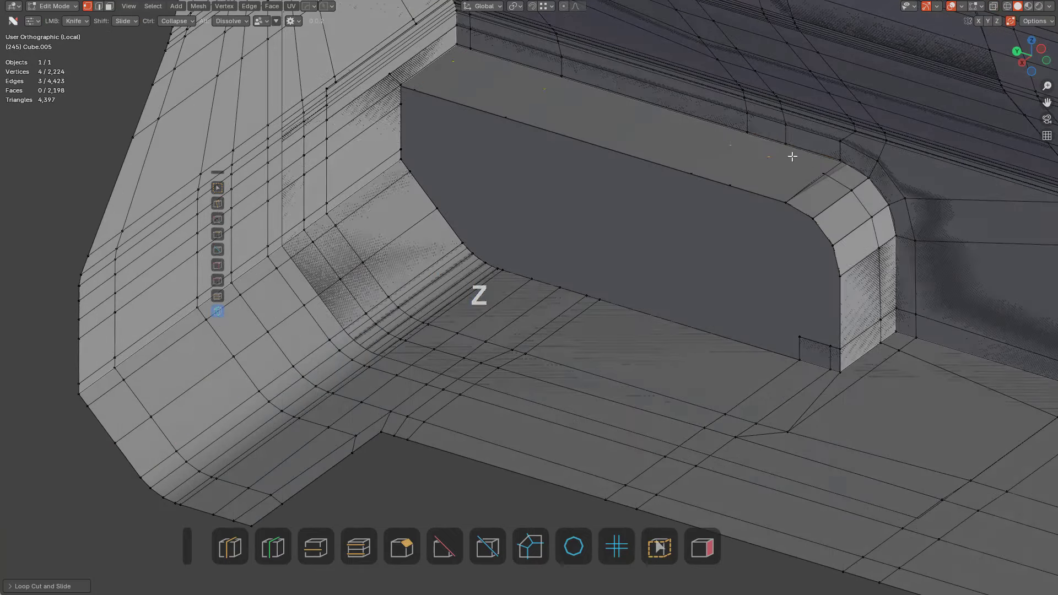
Fill the two faces that join the new top surface to the curved wall strip
click(787, 145)
key(alt+z)
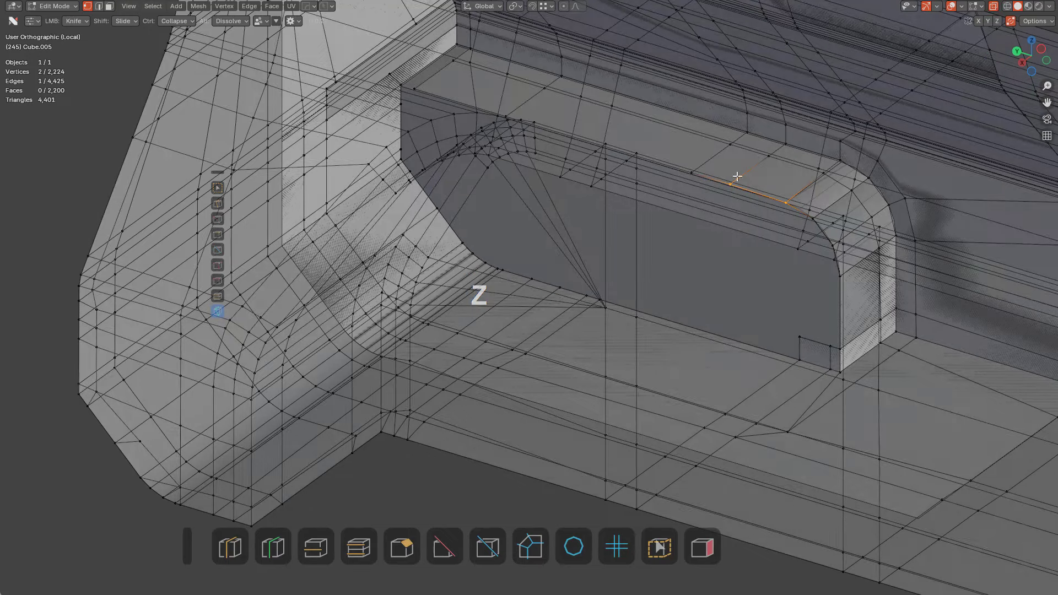
key(a)
middle_drag(639, 176, 684, 219)
key(alt+z)
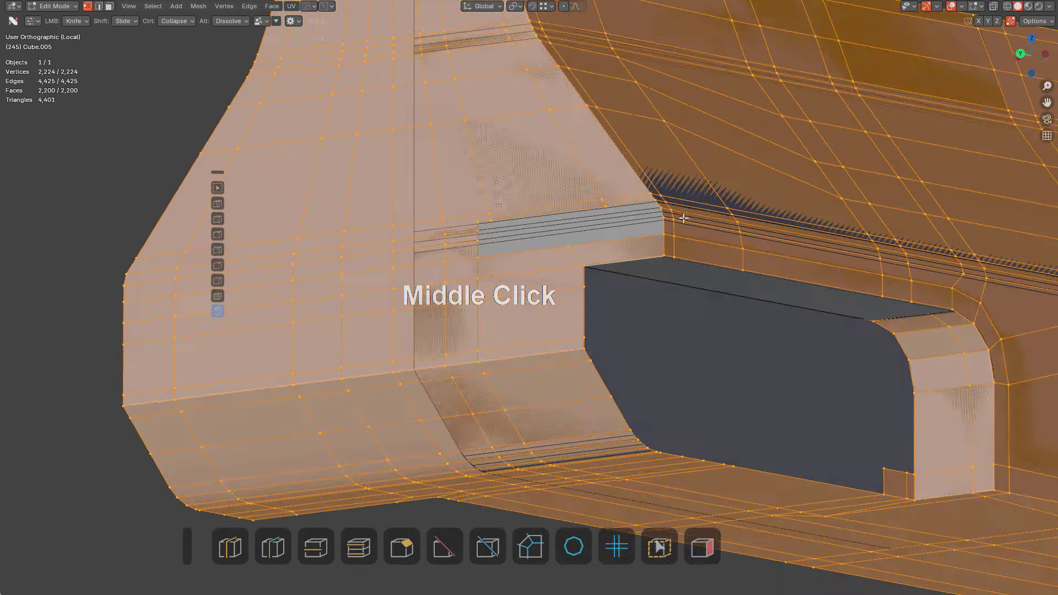
key(KP_Divide)
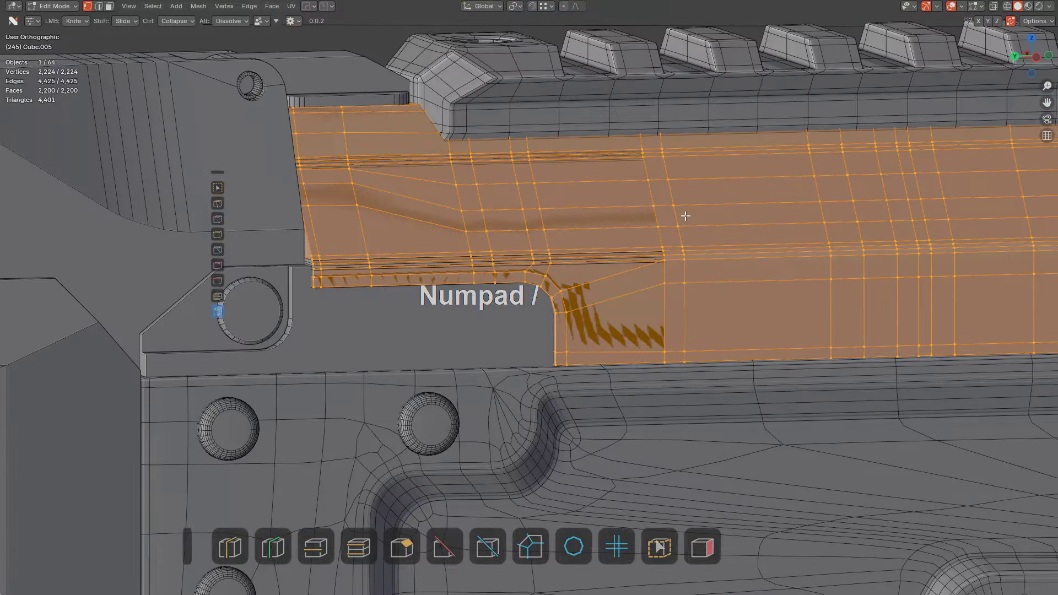
key(KP_Divide)
Add a loop cut across the narrow wall strip between the open slot and the recess's top surface
middle_drag(619, 238, 642, 220)
scroll(643, 220, up, 6)
shift+middle_drag(512, 253, 733, 242)
scroll(661, 237, up, 4)
middle_drag(557, 220, 606, 165)
shift+middle_drag(611, 193, 703, 428)
scroll(694, 374, up, 4)
shift+middle_drag(659, 50, 634, 275)
scroll(623, 213, down, 1)
scroll(602, 203, up, 3)
key(r)
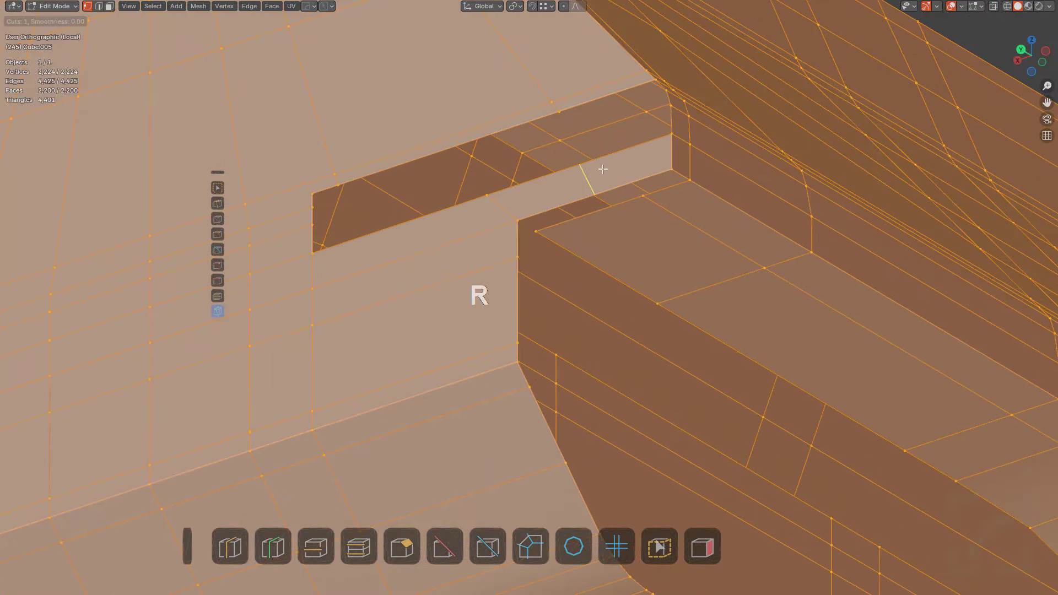
click(603, 170)
click(627, 171)
Fill the faces between the narrow strip's lower edge and the end of the recess's top surface
key(a)
key(f)
key(f)
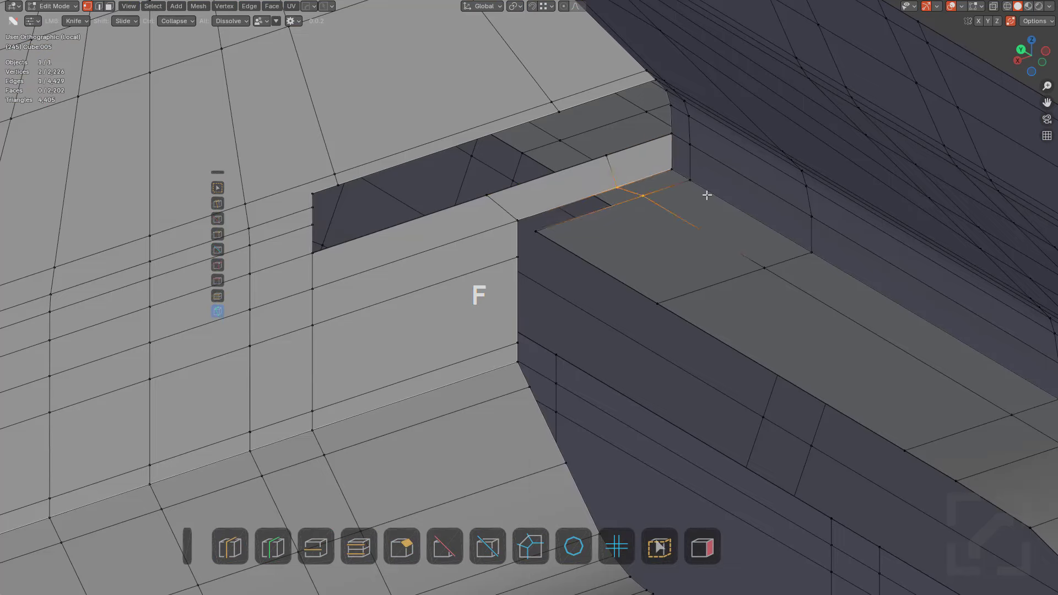
scroll(558, 233, down, 1)
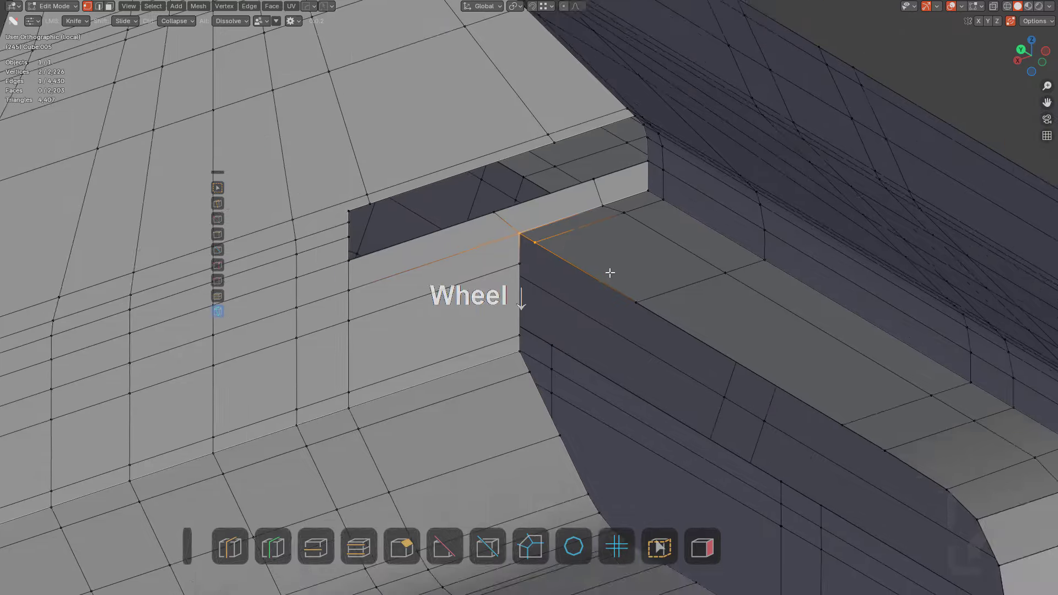
middle_drag(609, 274, 779, 236)
key(KP_Decimal)
scroll(659, 255, down, 3)
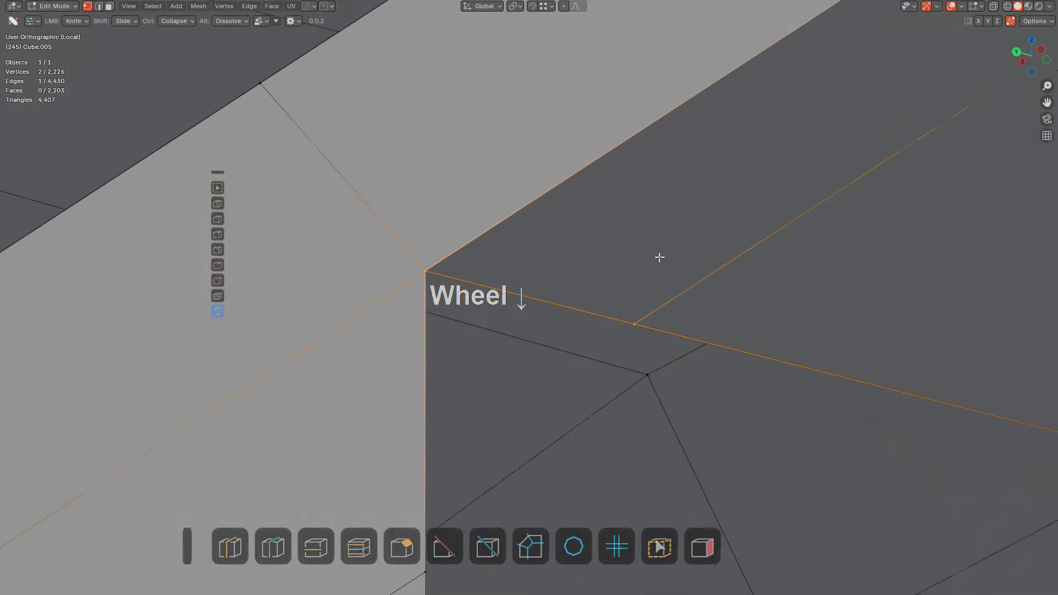
Select the slot's long upper edge and the short edge of the strip below, and bridge them with a face
middle_drag(670, 237, 391, 205)
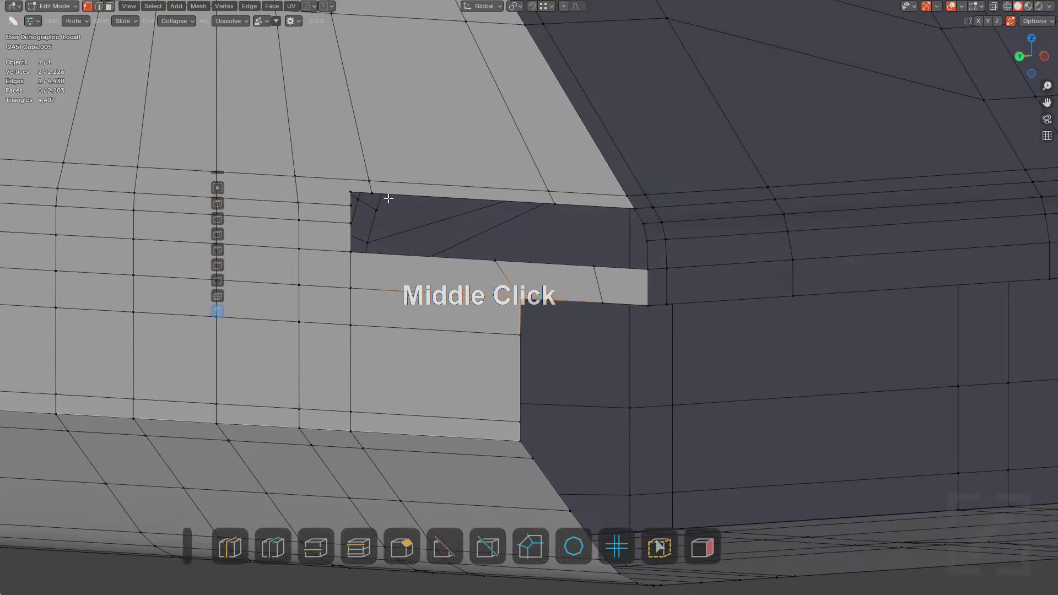
click(345, 196)
key(shift)
click(295, 177)
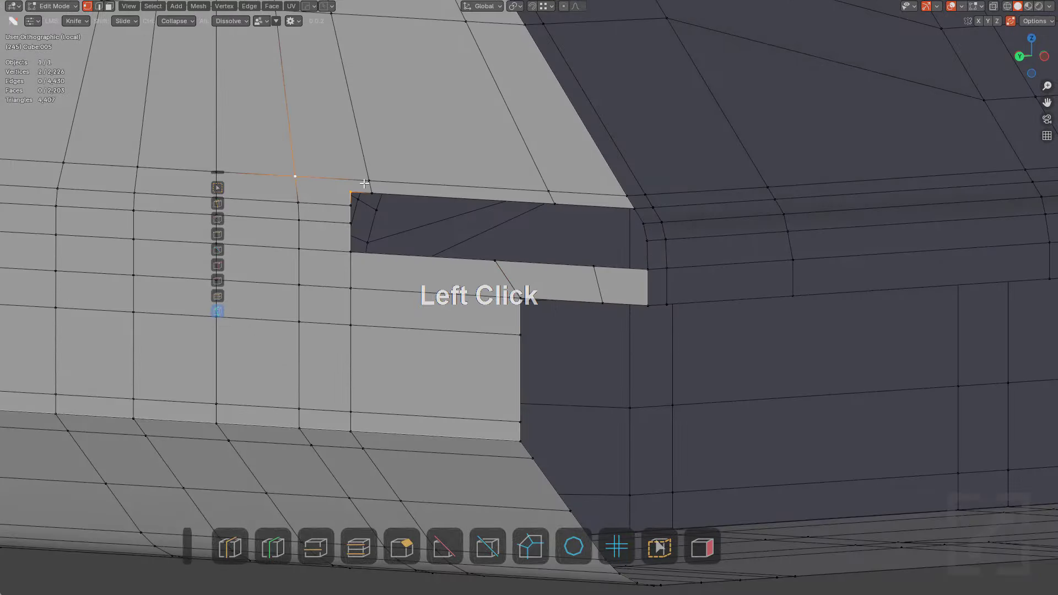
middle_drag(296, 177, 662, 270)
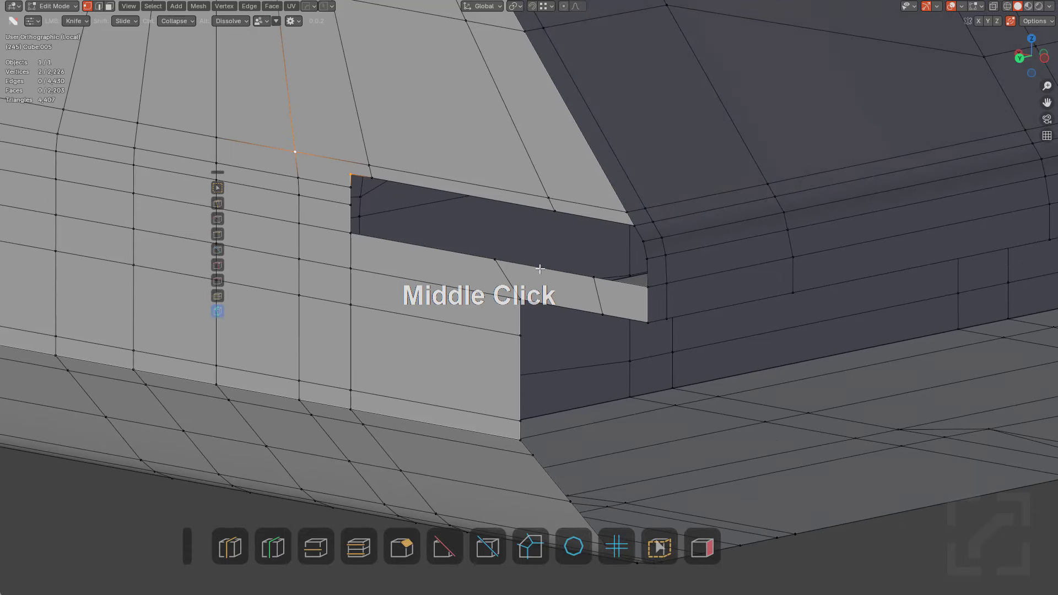
click(378, 183)
shift+click(531, 271)
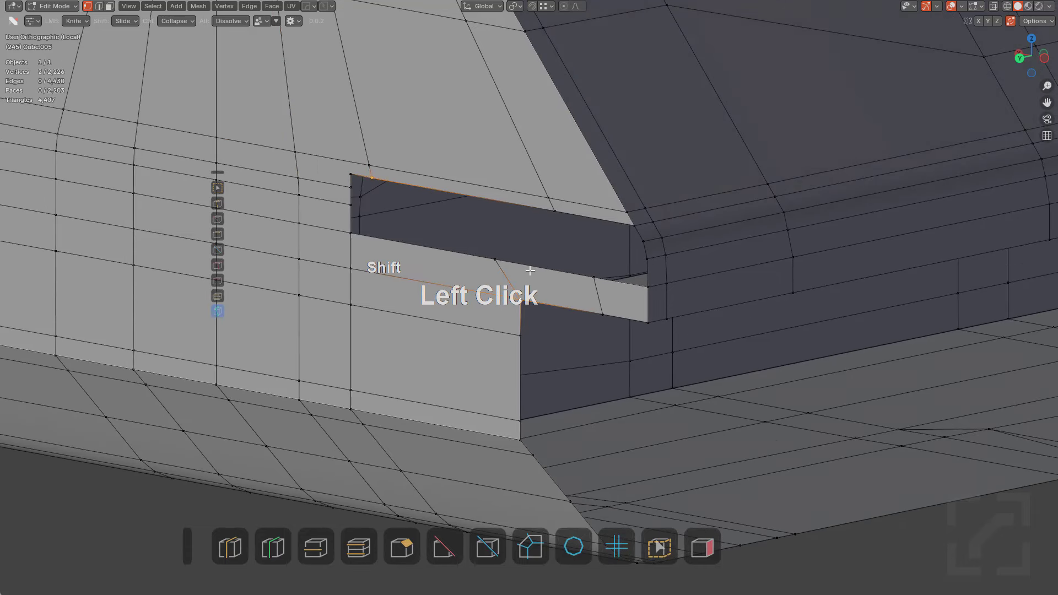
key(ctrl+z)
shift+click(500, 259)
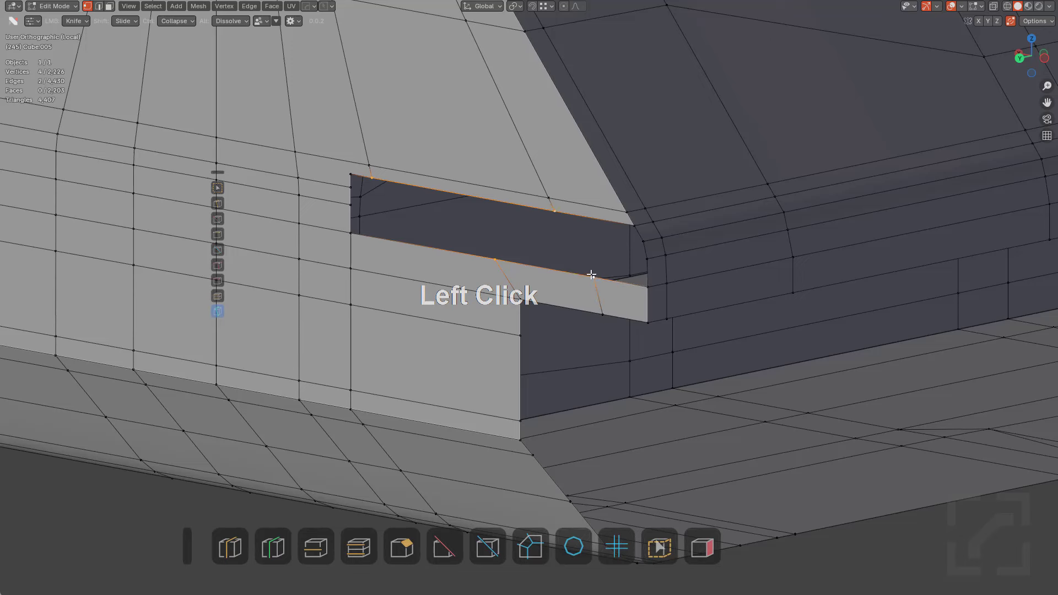
key(f)
scroll(588, 243, up, 2)
key(ctrl+r)
click(603, 255)
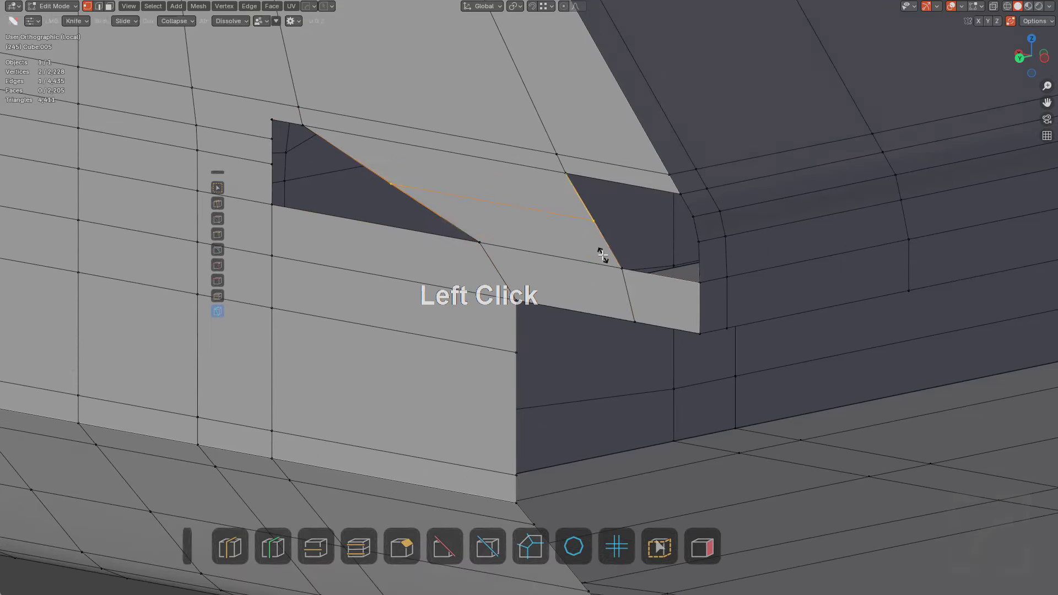
click(683, 243)
key(g)
key(g)
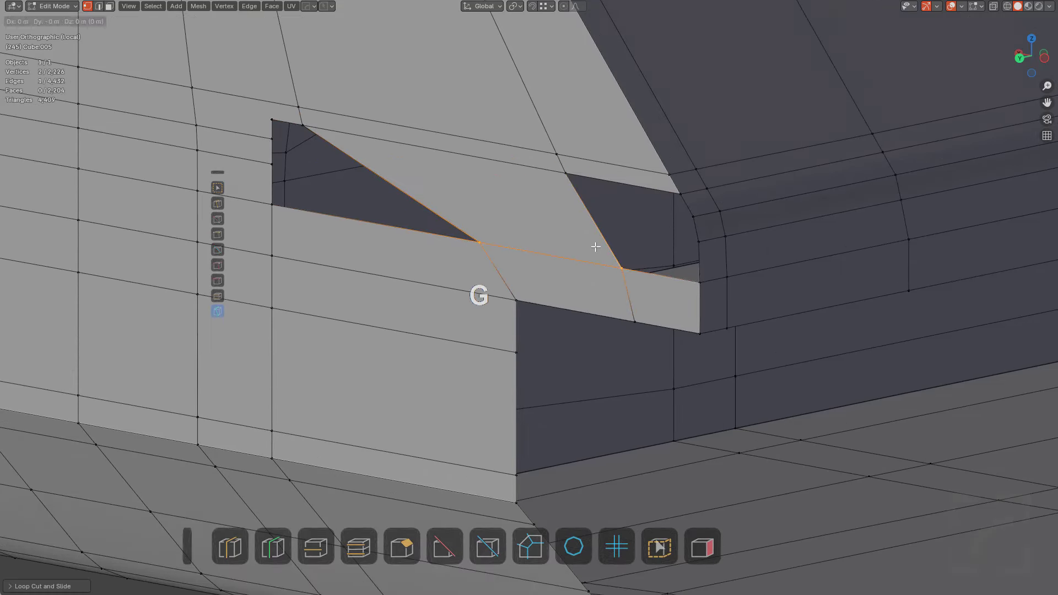
right_click(592, 237)
Add two lengthwise loop cuts to the slot's bridging face, one midway and one between it and the upper edge
key(ctrl+r)
click(593, 231)
right_click(685, 254)
key(g)
key(g)
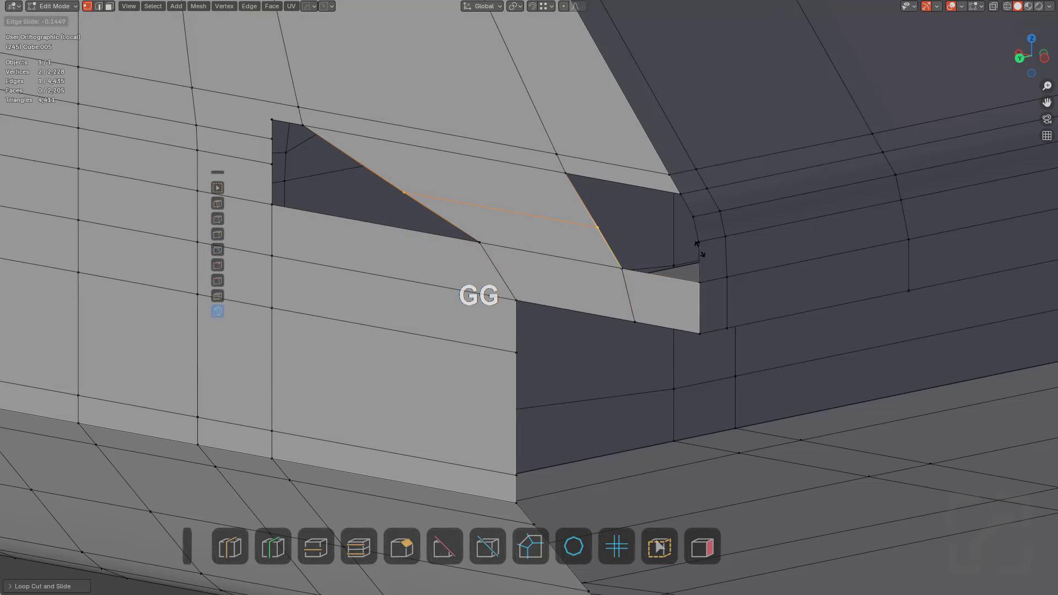
key(ctrl)
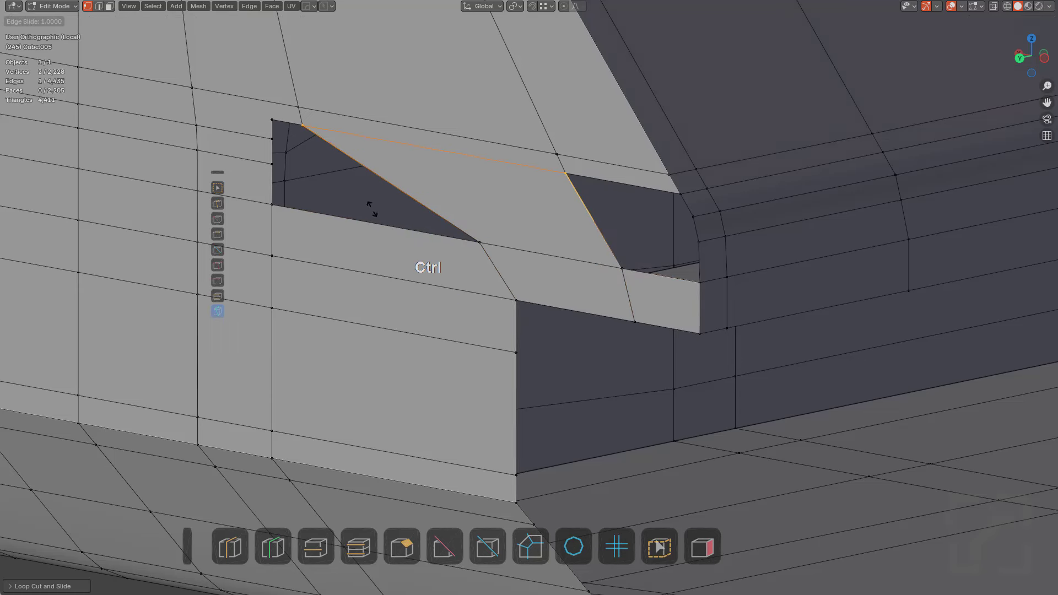
right_click(277, 167)
key(g)
key(g)
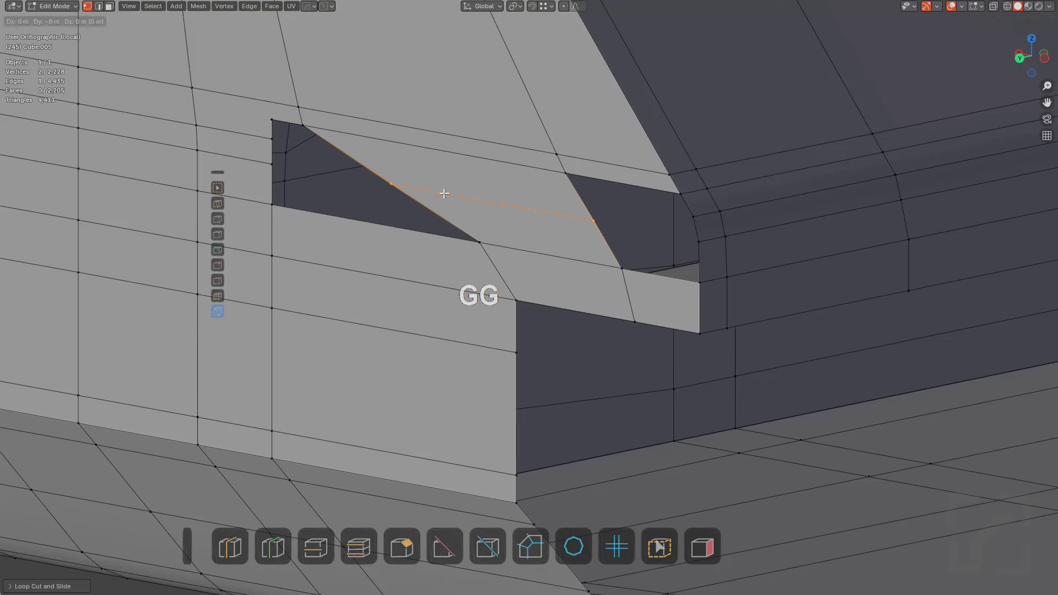
click(441, 193)
key(ctrl+r)
click(395, 168)
right_click(394, 168)
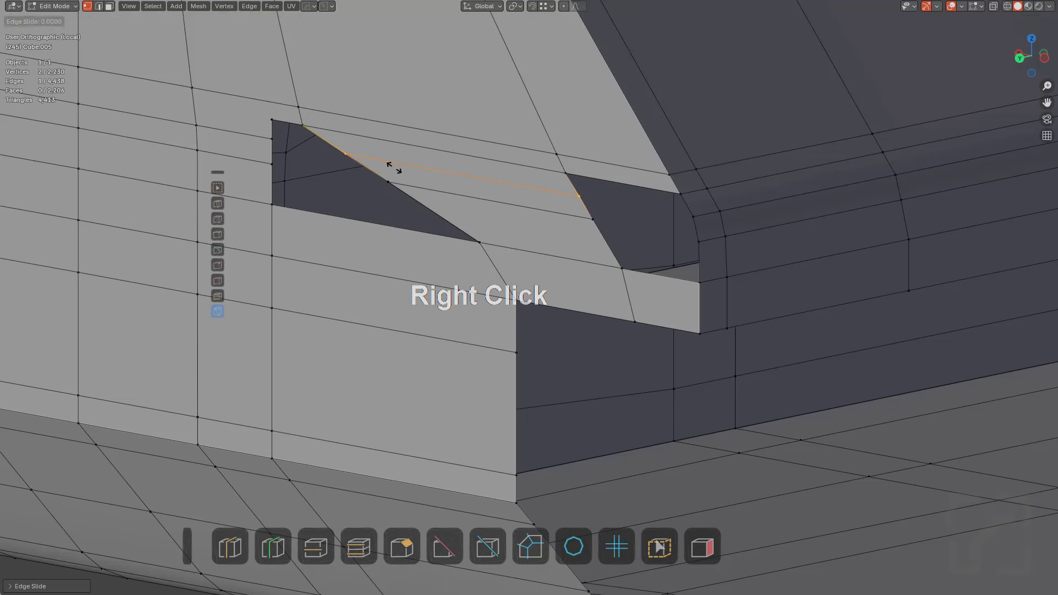
Fill the slot's open faces from the bridging face to the cover's rounded side edge, row by row
click(573, 177)
shift+click(691, 196)
key(f)
key(f)
key(f)
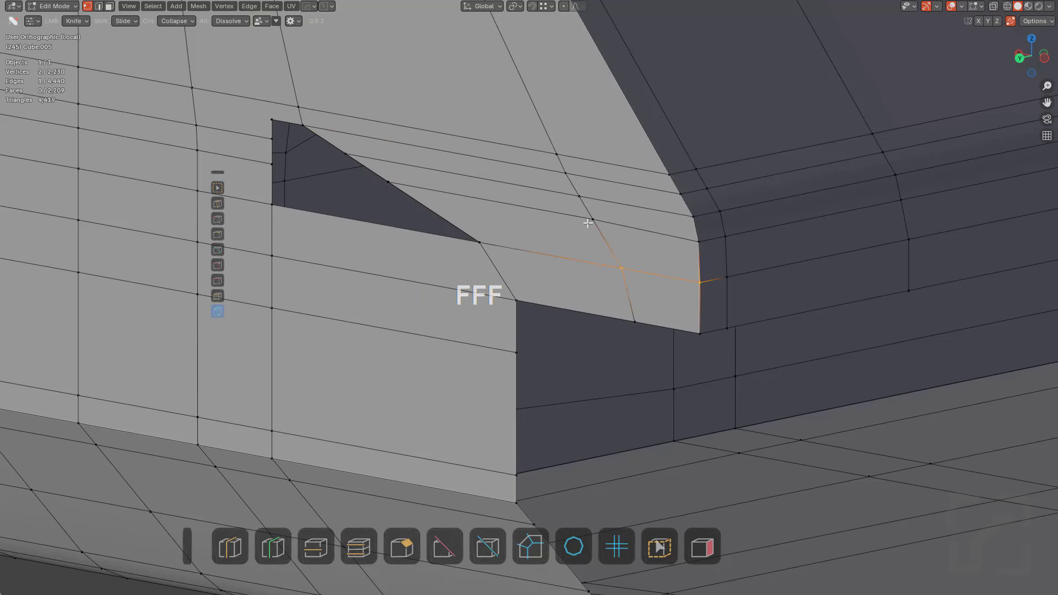
Fill the slot's triangular gap between the bridging face and the existing wall loops at its inner end
click(444, 229)
shift+click(264, 211)
key(f)
key(f)
key(f)
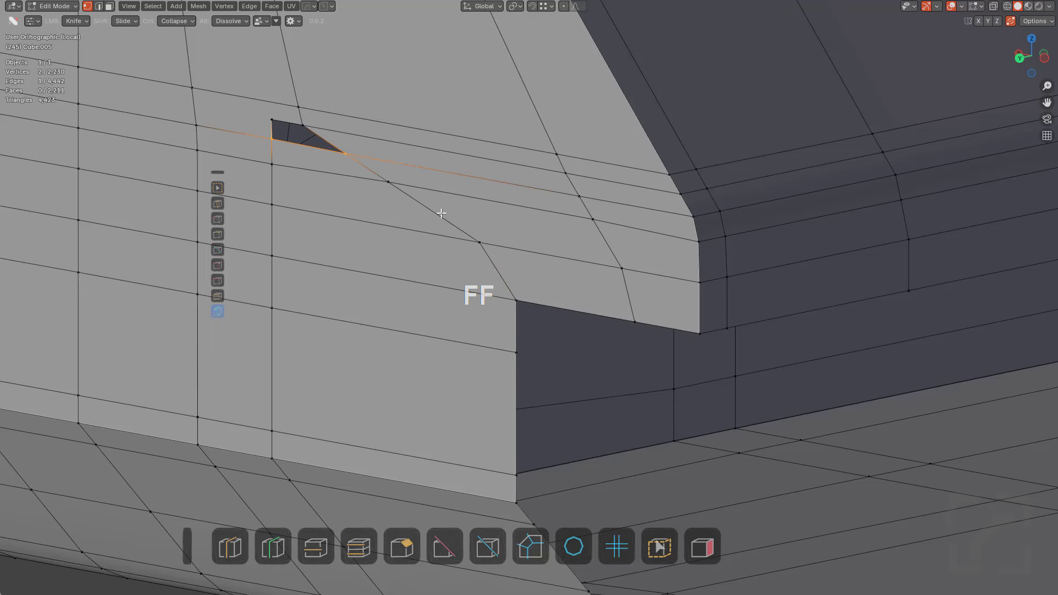
Join the filled slot's upper inner corner vertex to the nearest loop intersection on the wall above it
drag(271, 120, 243, 102)
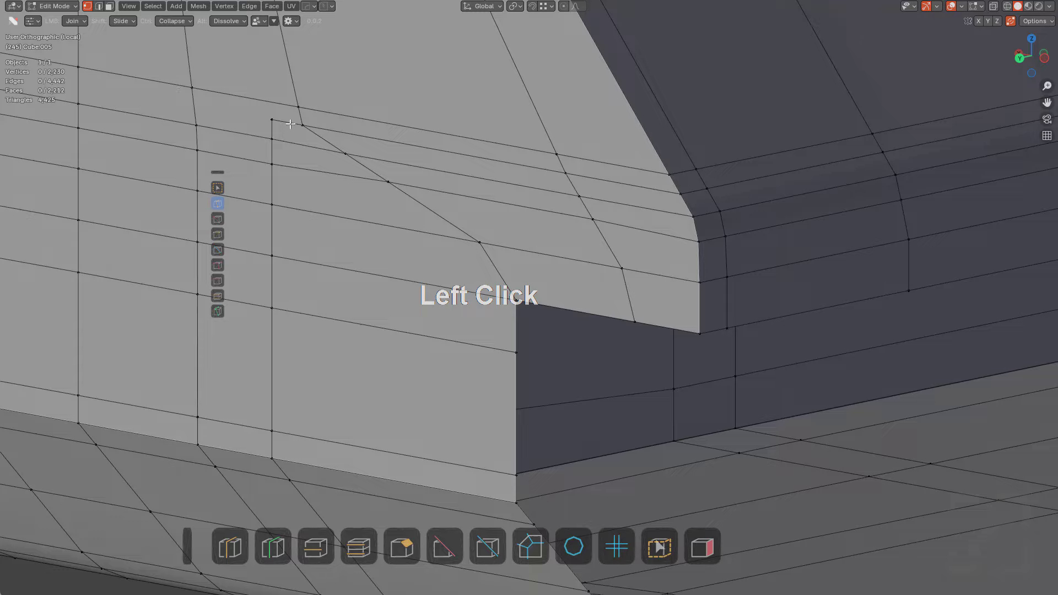
key(alt+a)
scroll(425, 149, down, 4)
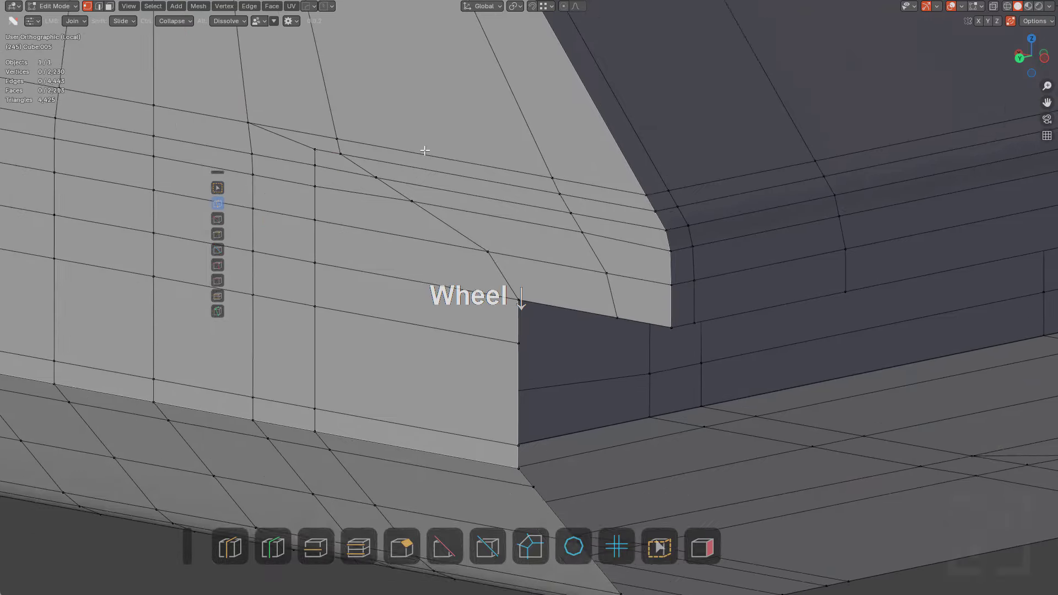
Examine the closed wall and the recess in Object Mode and in Edit Mode from several sides
key(Tab)
middle_drag(524, 208, 598, 167)
key(Tab)
scroll(597, 167, down, 1)
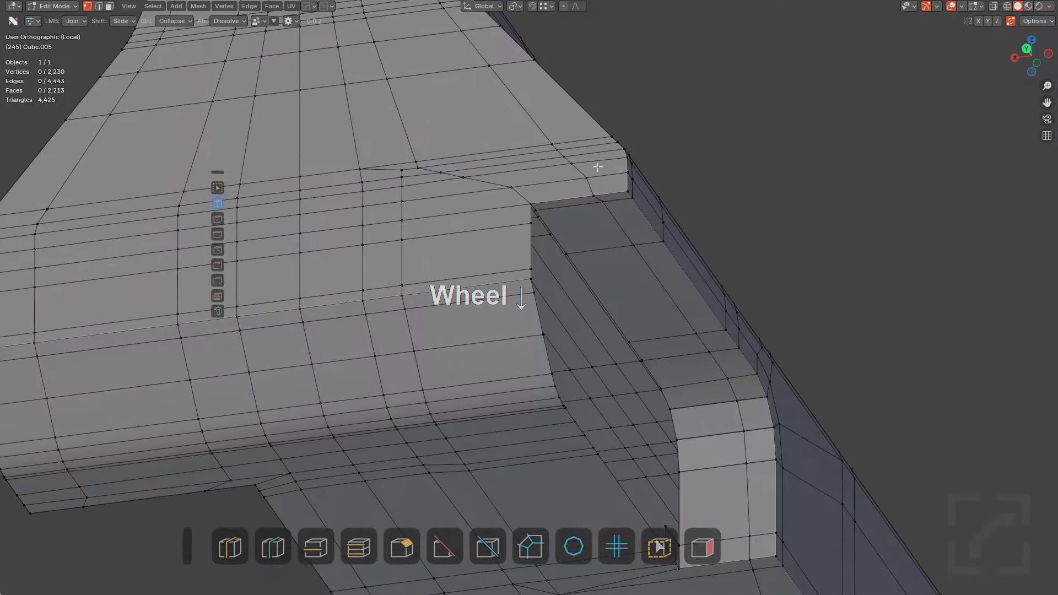
key(a)
middle_drag(607, 251, 559, 189)
key(alt+a)
scroll(560, 189, down, 6)
shift+middle_drag(600, 221, 656, 286)
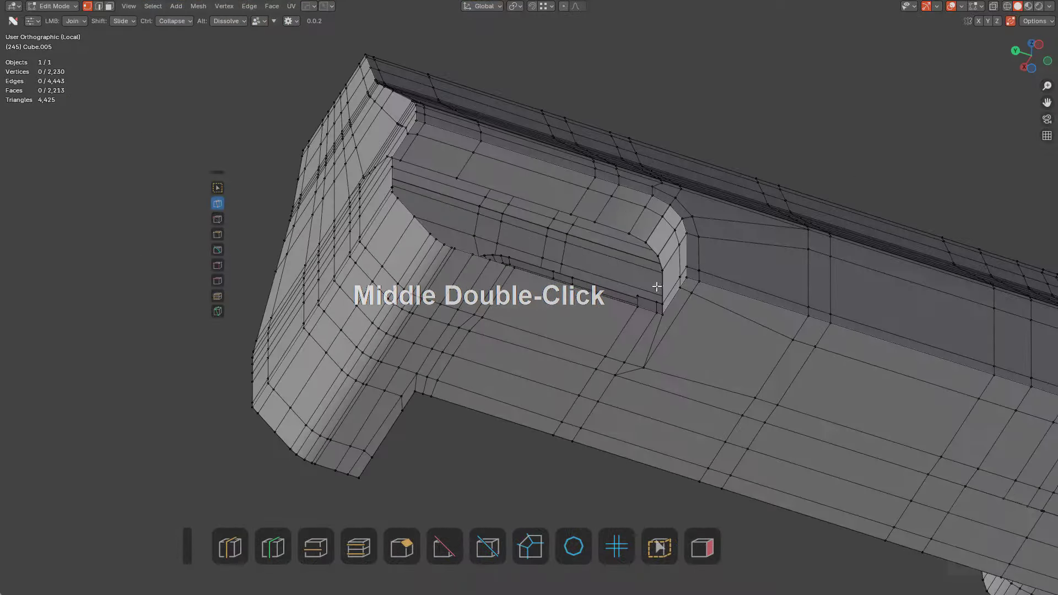
Subdivide the floor edge that runs to the base corner of the recess's front wall
key(ctrl+r)
right_click(632, 333)
middle_drag(632, 333, 474, 266)
scroll(477, 165, up, 2)
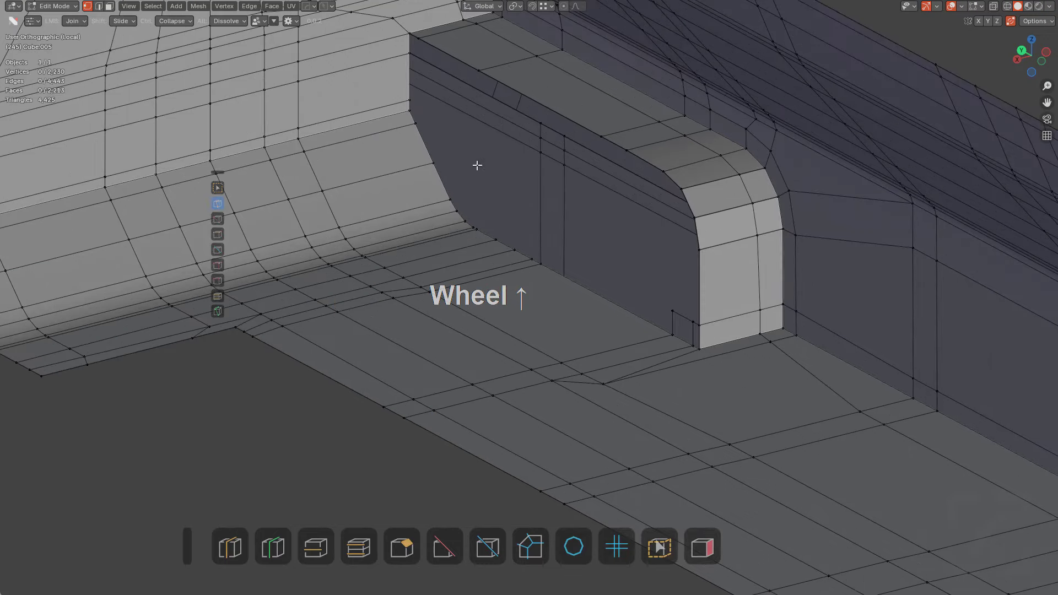
middle_drag(664, 313, 669, 398)
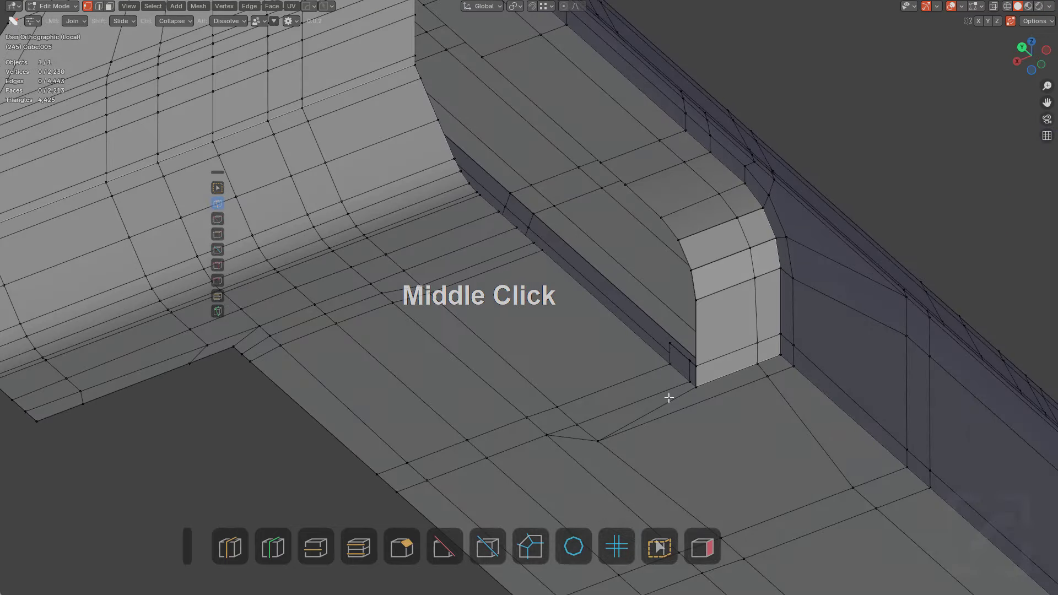
click(669, 393)
right_click(626, 378)
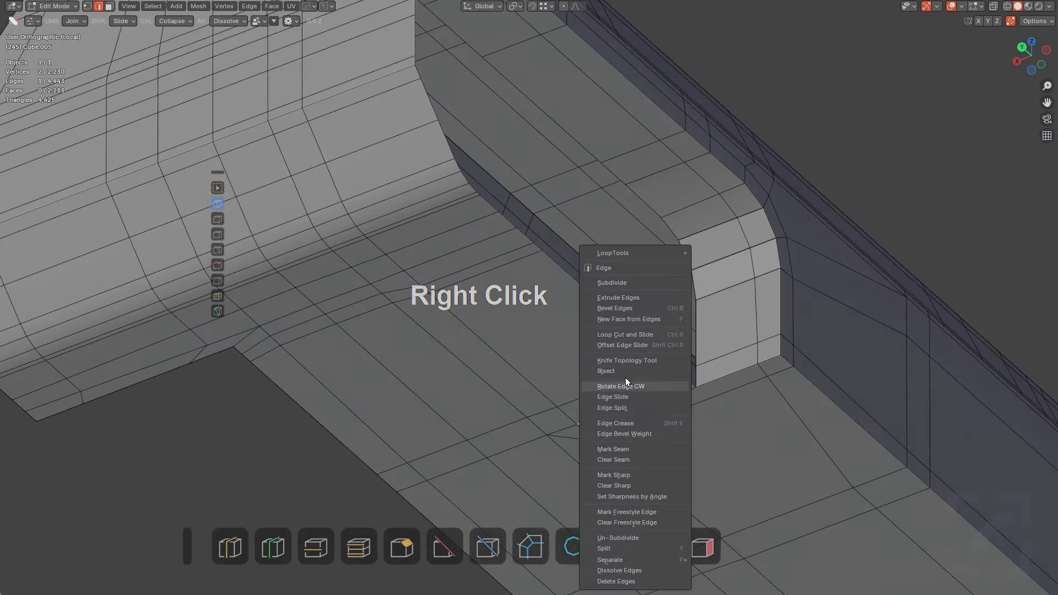
click(627, 282)
Subdivide the wall edge just below the recess's upper front corner to limit the path of a loop cut
key(ctrl+r)
right_click(465, 250)
shift+middle_drag(465, 250, 419, 153)
key(ctrl+r)
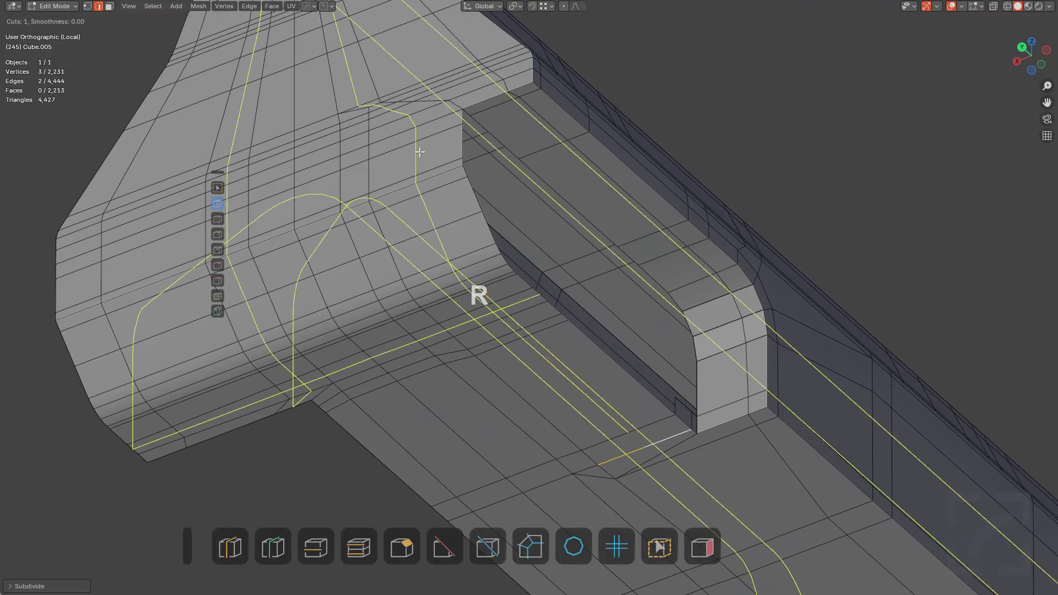
right_click(420, 152)
right_click(418, 118)
click(408, 112)
Add a loop cut down the wall, around the curve and along the floor, slid close to the recess opening
key(ctrl+r)
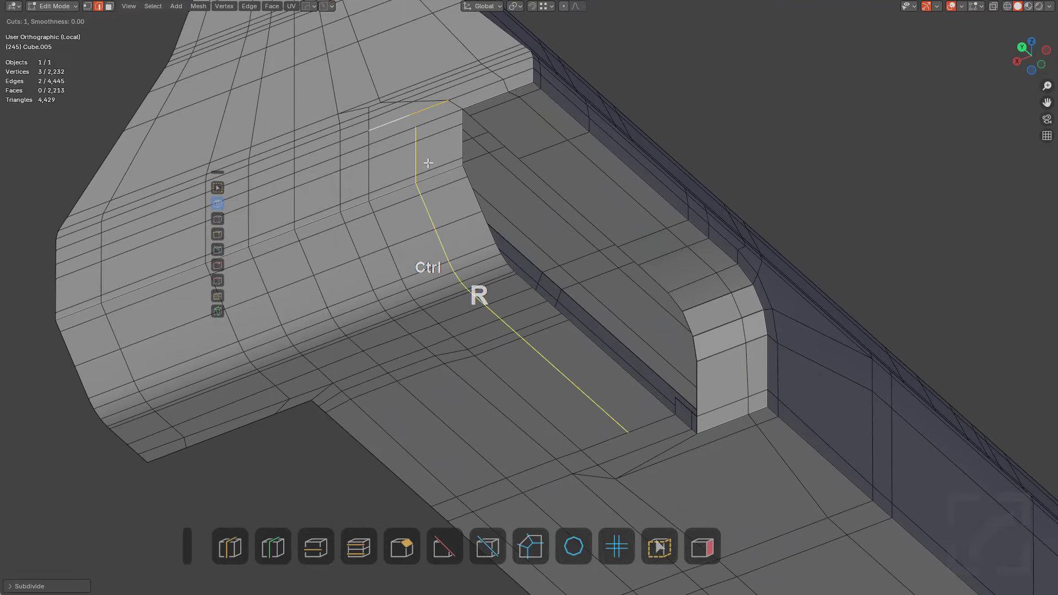
click(428, 163)
click(465, 166)
key(alt+a)
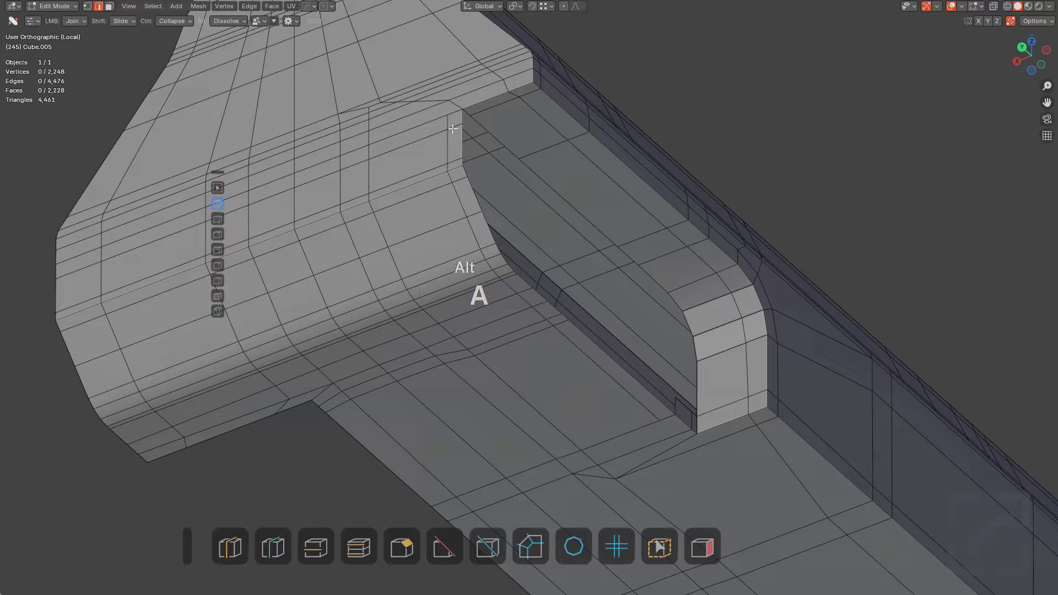
Join the new loop's upper end to the vertex above it and dissolve the stray vertex left on the subdivided wall edge
scroll(562, 149, up, 3)
shift+middle_drag(562, 149, 507, 177)
click(513, 146)
drag(512, 146, 470, 141)
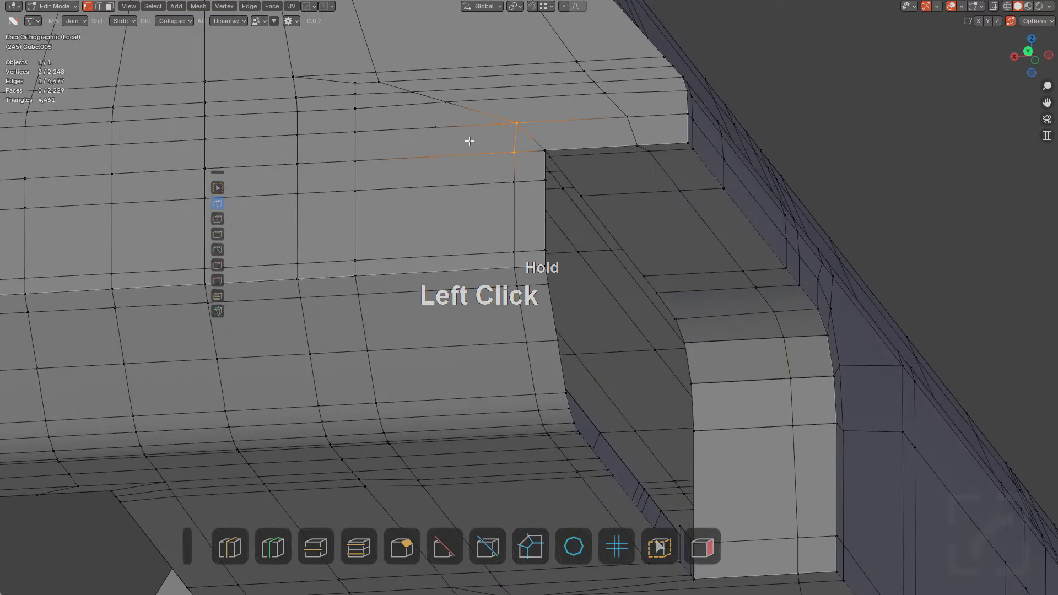
scroll(531, 156, down, 3)
Dissolve the stray vertex on the floor edge and join the open floor loop end across to the long edge beyond the recess corner
middle_drag(563, 193, 504, 175)
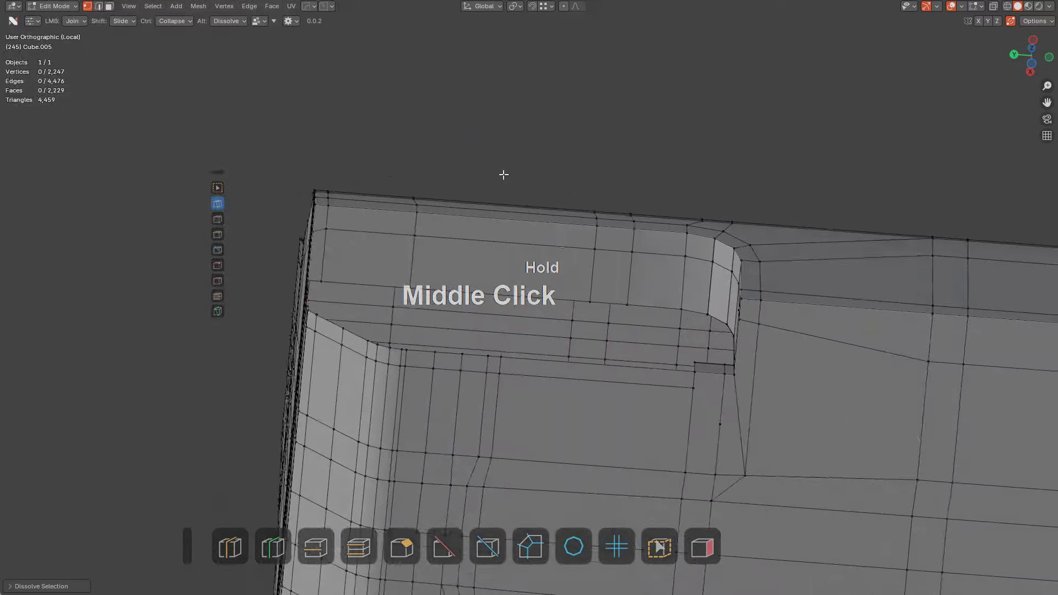
shift+middle_drag(705, 303, 574, 230)
scroll(573, 230, up, 3)
middle_drag(655, 298, 679, 312)
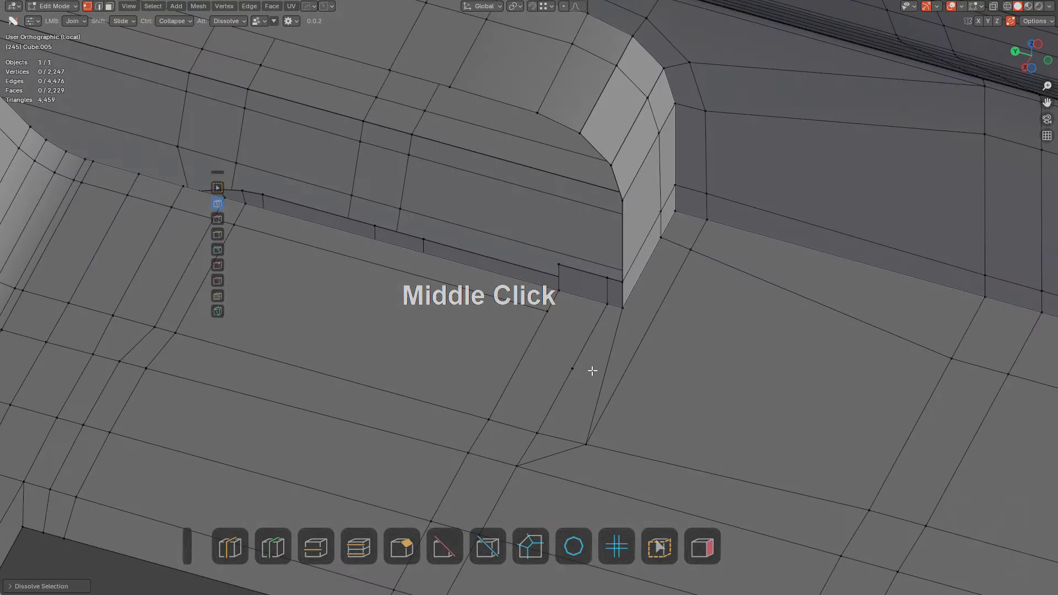
drag(545, 323, 638, 352)
key(s)
key(d)
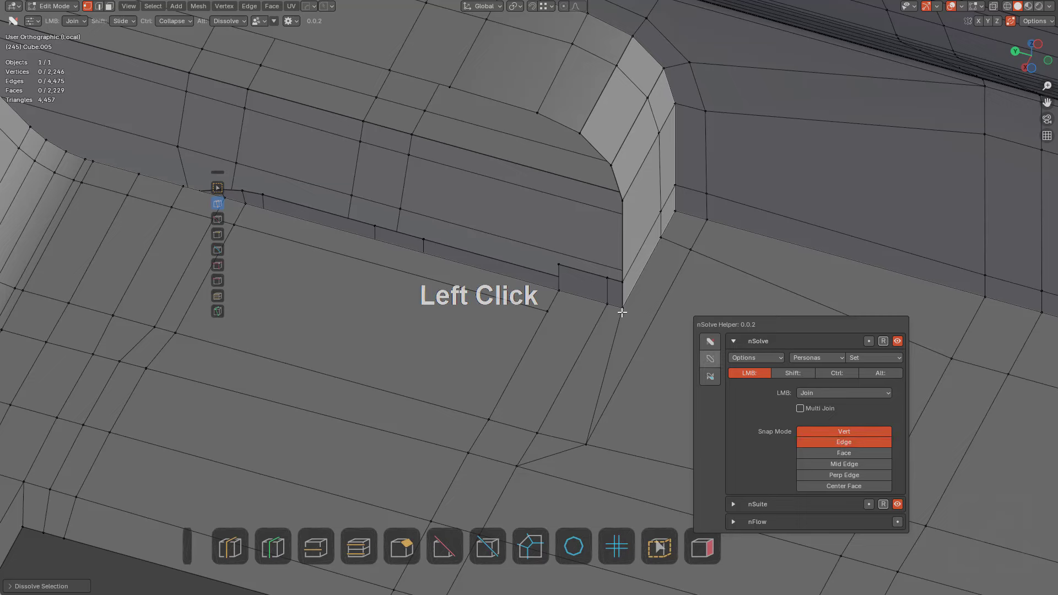
drag(548, 312, 640, 344)
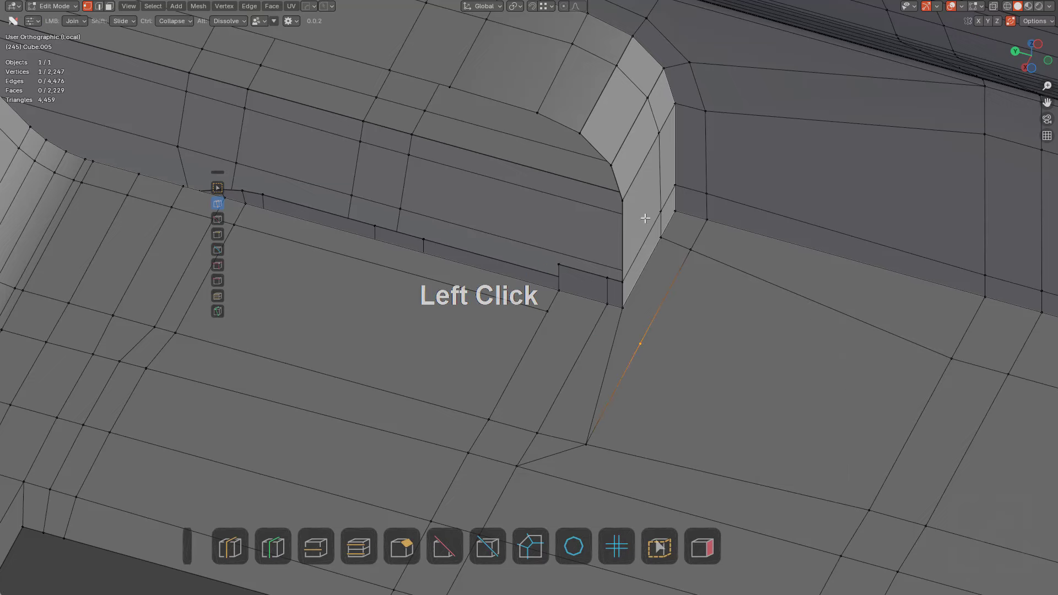
drag(551, 308, 620, 343)
key(alt+a)
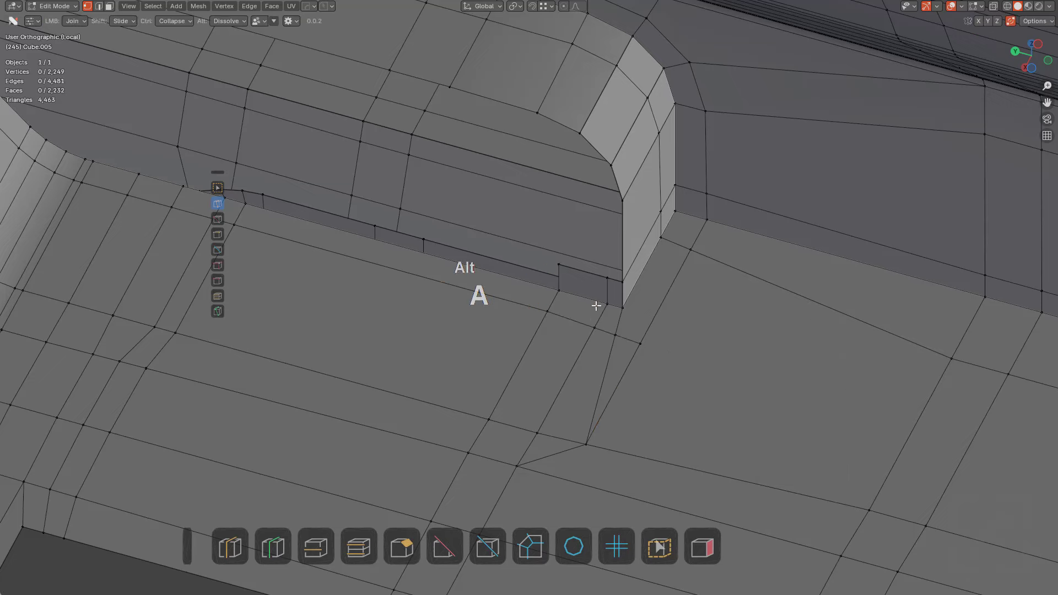
Delete the small leftover edges at the recess wall's lower corner beside the curved end wall
mouse_move(595, 305)
middle_down()
mouse_move(567, 274)
mouse_move(585, 300)
mouse_move(614, 300)
middle_up()
scroll(613, 299, down, 3)
shift+middle_drag(617, 242, 671, 316)
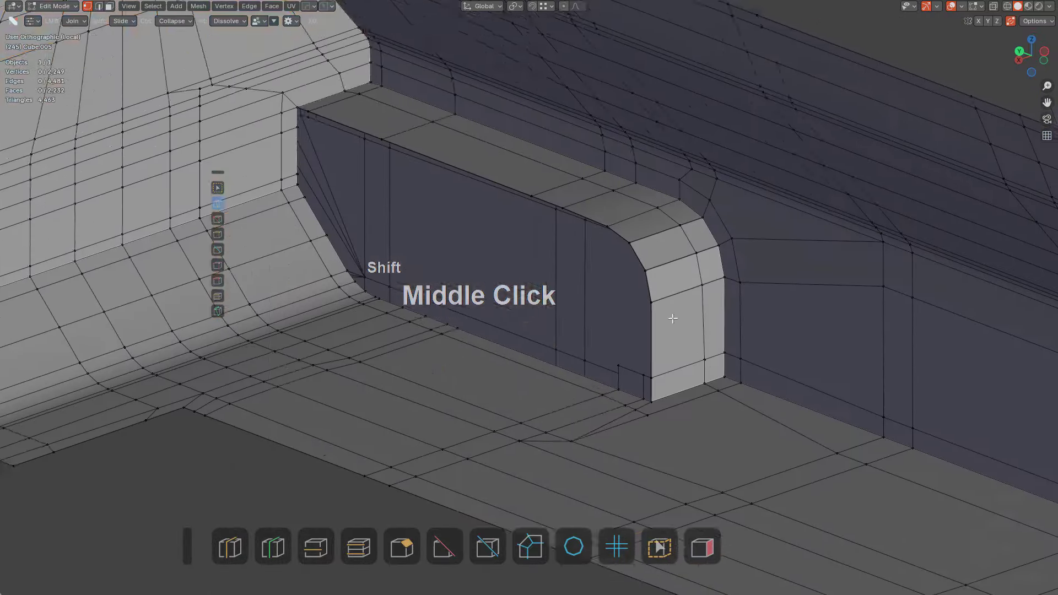
key(a)
middle_drag(661, 275, 628, 342)
click(624, 346)
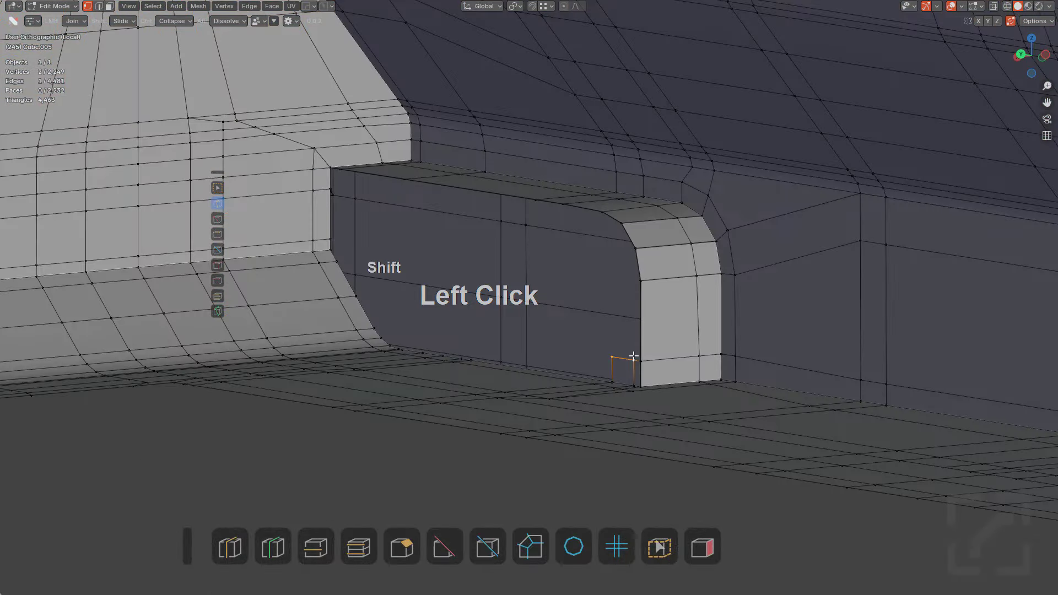
key(x)
click(631, 344)
Fill the open boundary of the recess wall with a single face and inset it by about 0.0024 m
alt+click(641, 300)
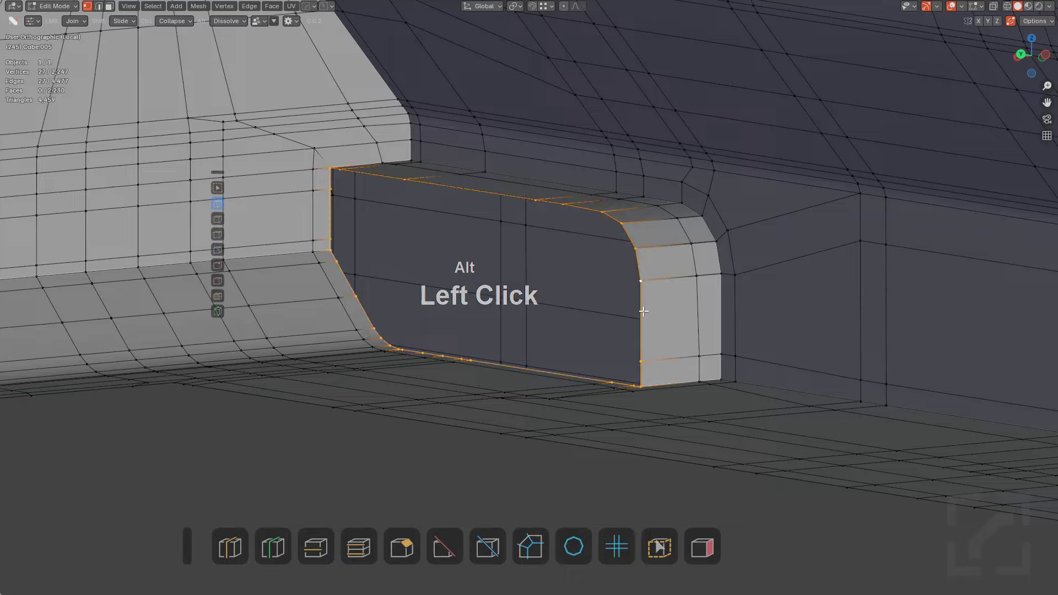
middle_drag(642, 300, 636, 275)
key(f)
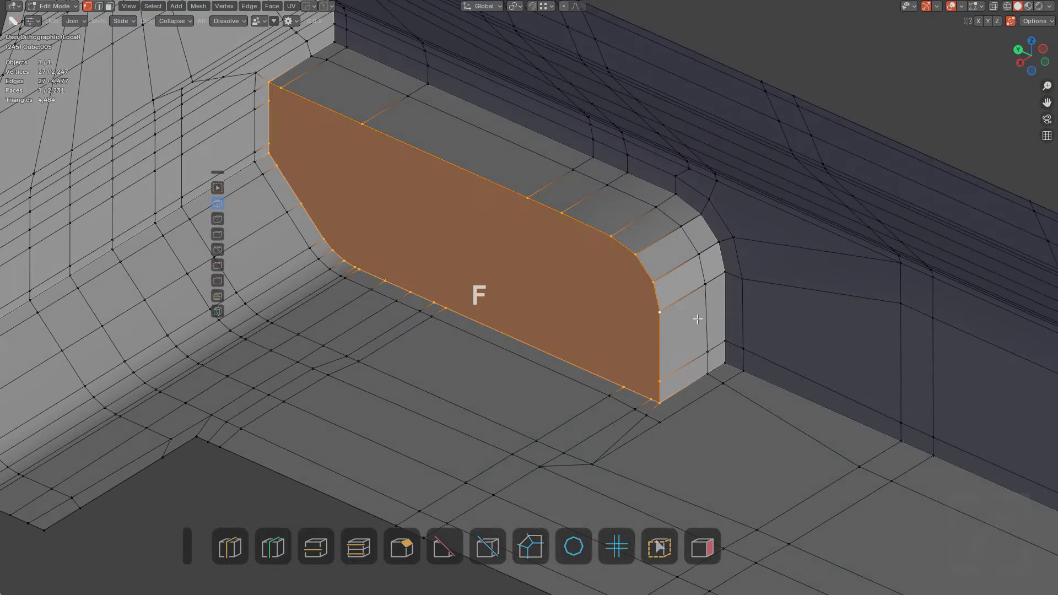
key(ctrl+z)
mouse_move(582, 292)
shift+middle_down()
mouse_move(619, 281)
mouse_move(637, 258)
mouse_move(790, 299)
mouse_move(586, 276)
mouse_move(595, 274)
mouse_move(587, 297)
shift+middle_up()
key(KP_1)
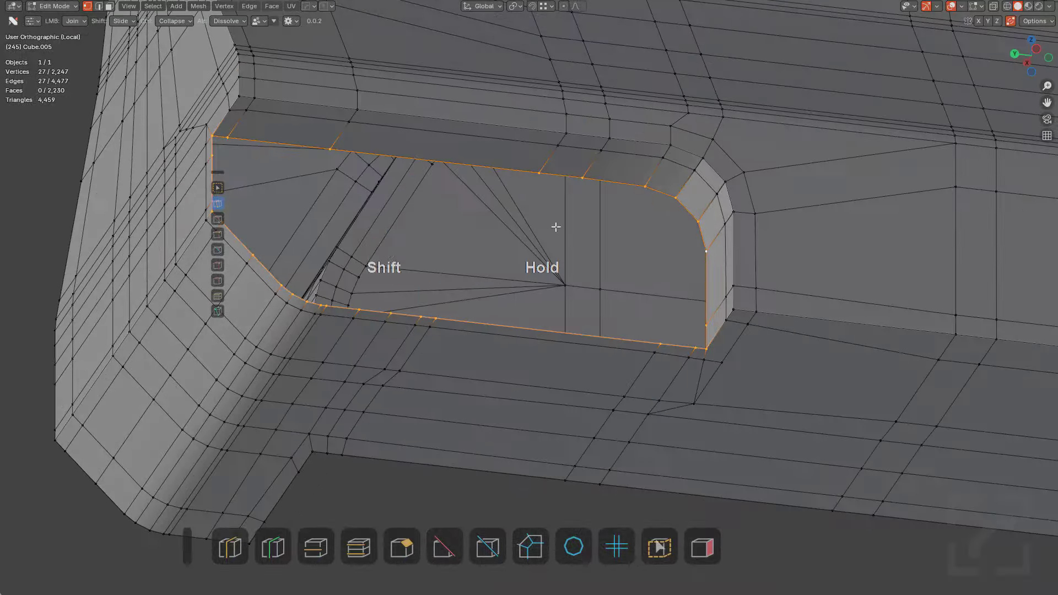
middle_drag(556, 227, 689, 283)
key(f)
key(i)
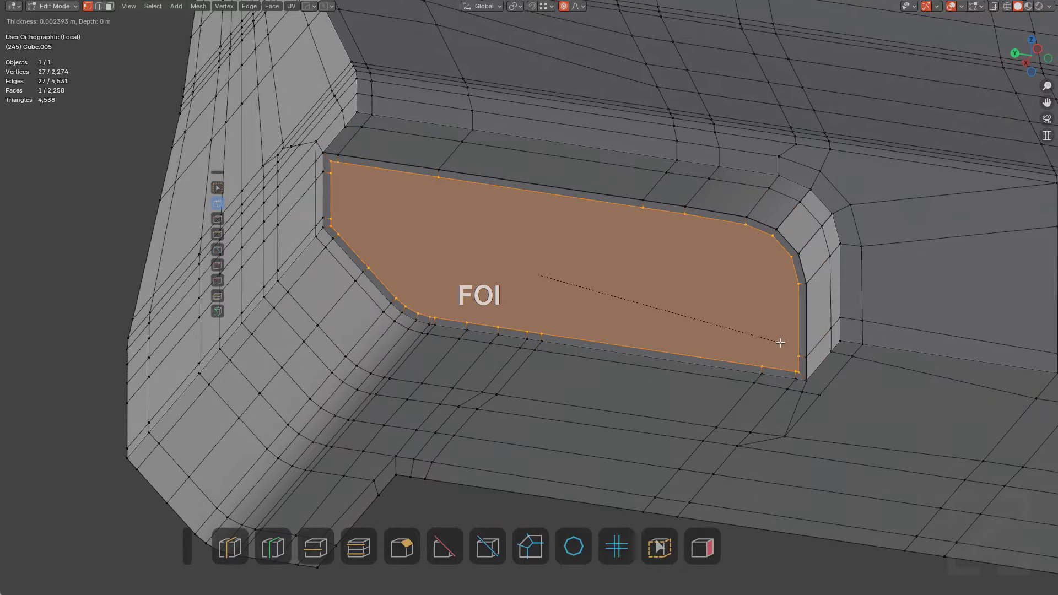
click(777, 339)
Merge the crowded inset vertices at the lower corner beside the curved end wall and dissolve the leftover diagonal edge
shift+middle_drag(774, 336, 631, 230)
scroll(675, 246, up, 2)
scroll(682, 248, down, 1)
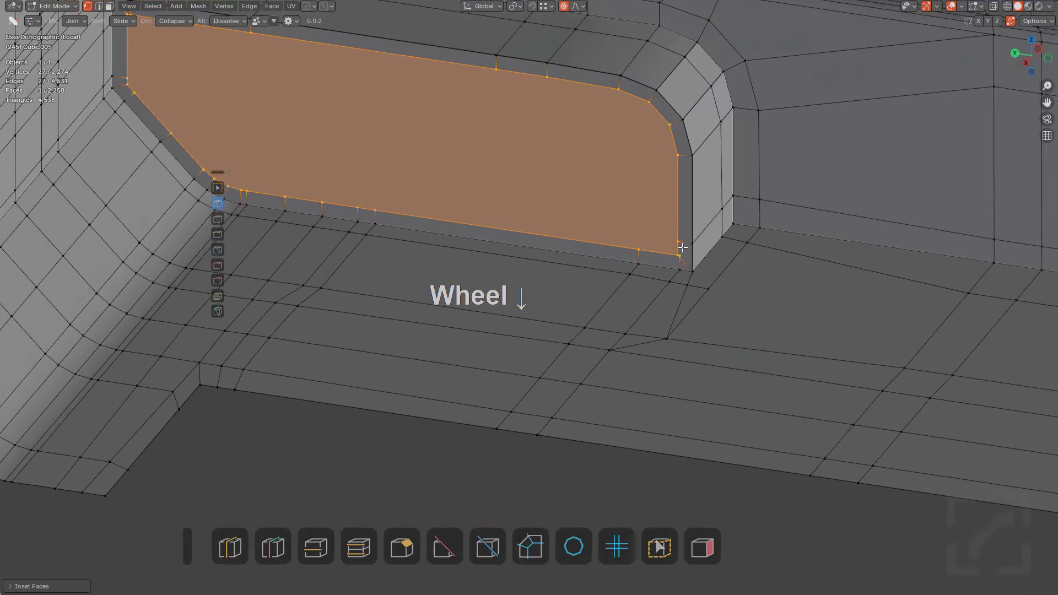
scroll(733, 218, up, 4)
ctrl+click(837, 210)
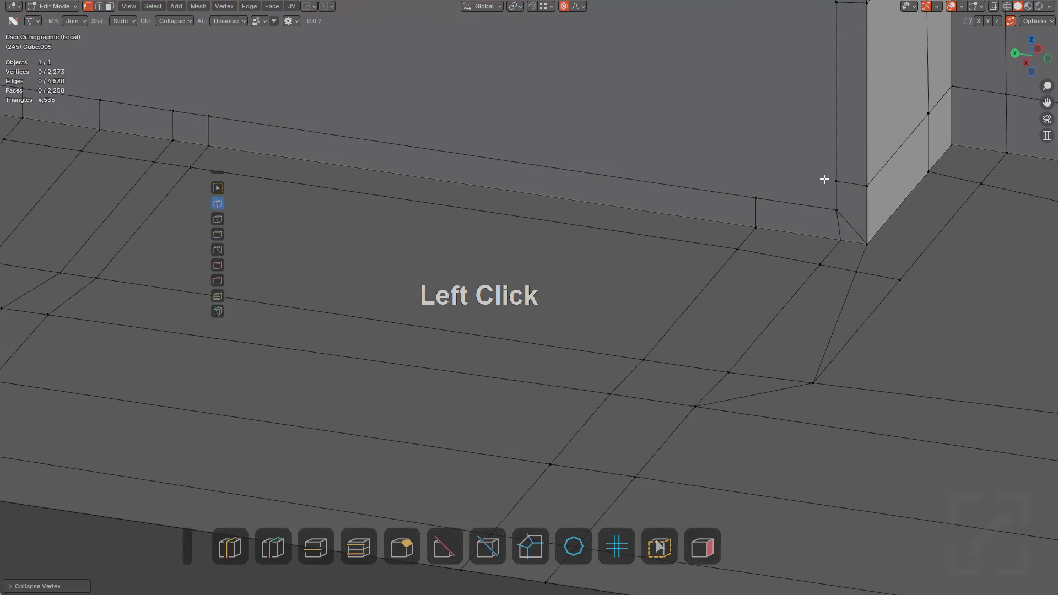
shift+drag(831, 215, 842, 216)
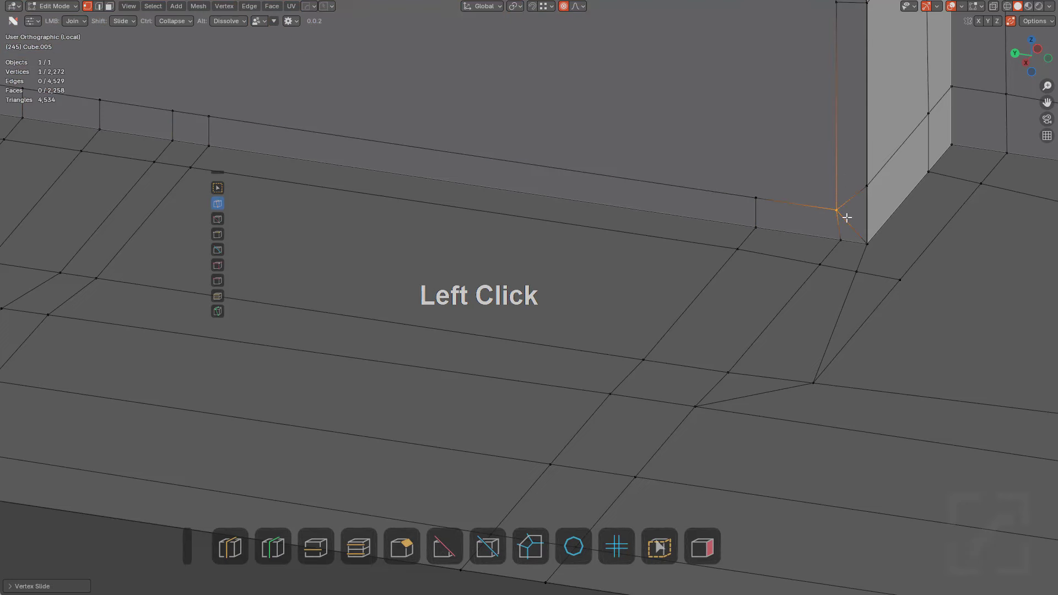
alt+click(827, 208)
scroll(822, 199, down, 4)
shift+middle_drag(822, 199, 569, 206)
Merge the doubled inset vertices at the upper corner opposite the curved end wall and dissolve the diagonal edge there
key(3)
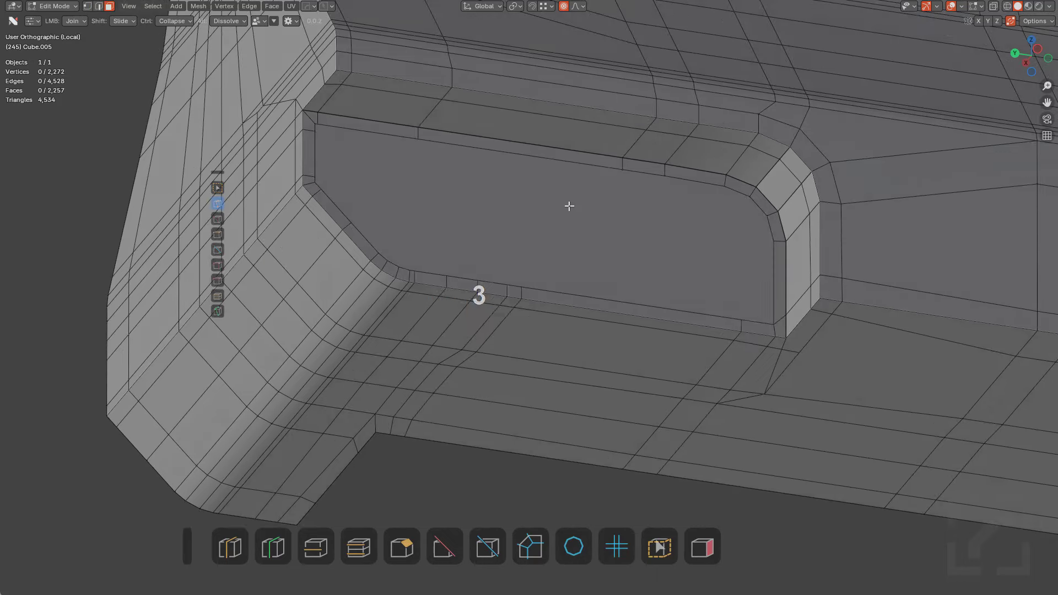
click(570, 206)
shift+middle_drag(422, 170, 538, 191)
scroll(538, 192, up, 8)
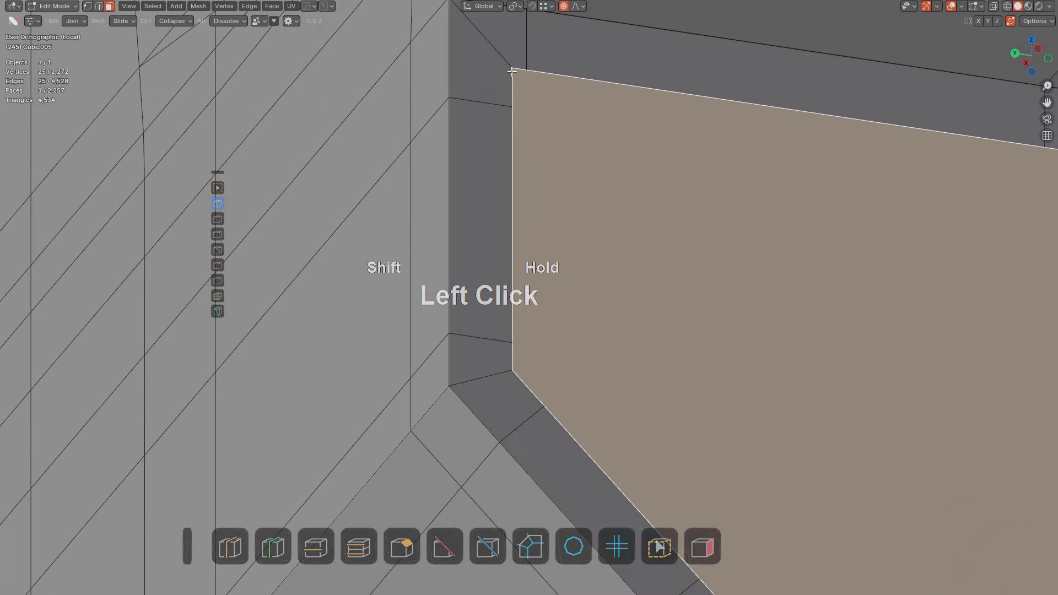
key(1)
shift+drag(518, 108, 510, 53)
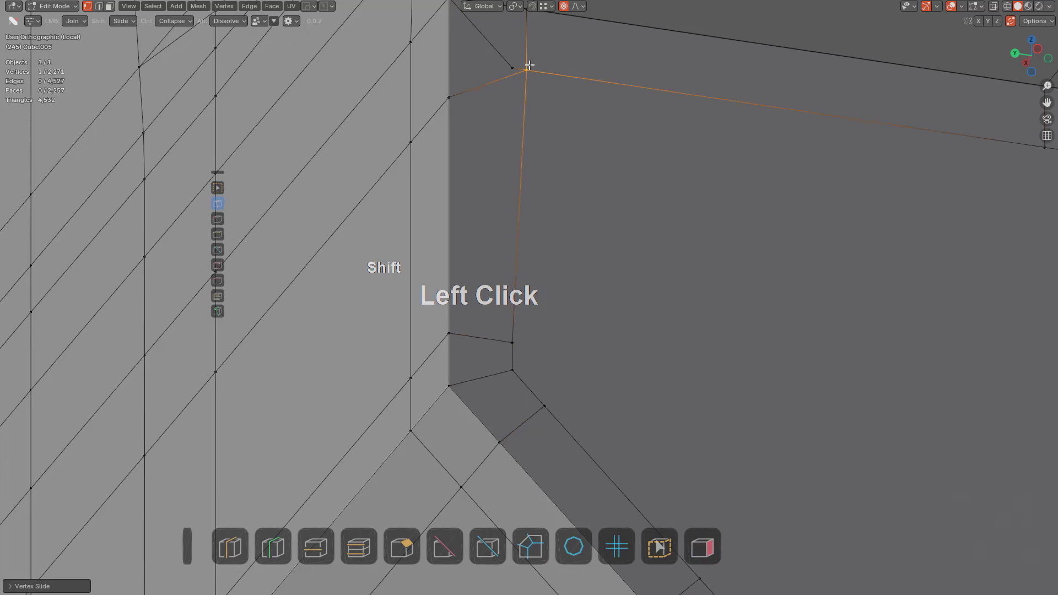
key(ctrl+z)
shift+drag(506, 101, 513, 68)
key(ctrl+z)
alt+click(501, 44)
scroll(538, 97, down, 6)
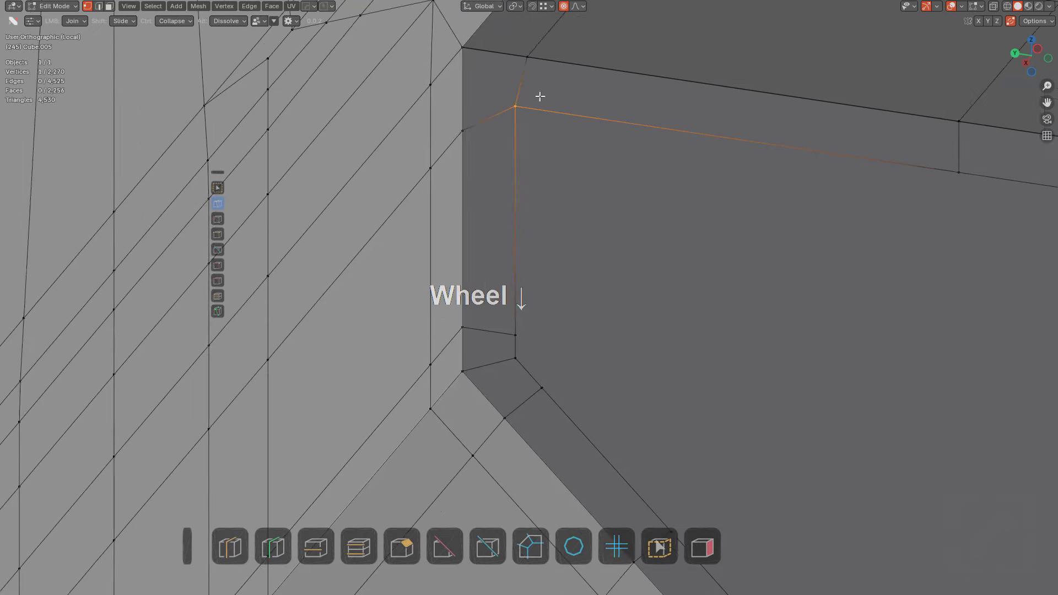
Merge the neighbouring vertices at the inset corner above the slanted edge and dissolve the diagonal edge there
key(a)
shift+middle_drag(609, 316, 601, 223)
scroll(601, 224, up, 3)
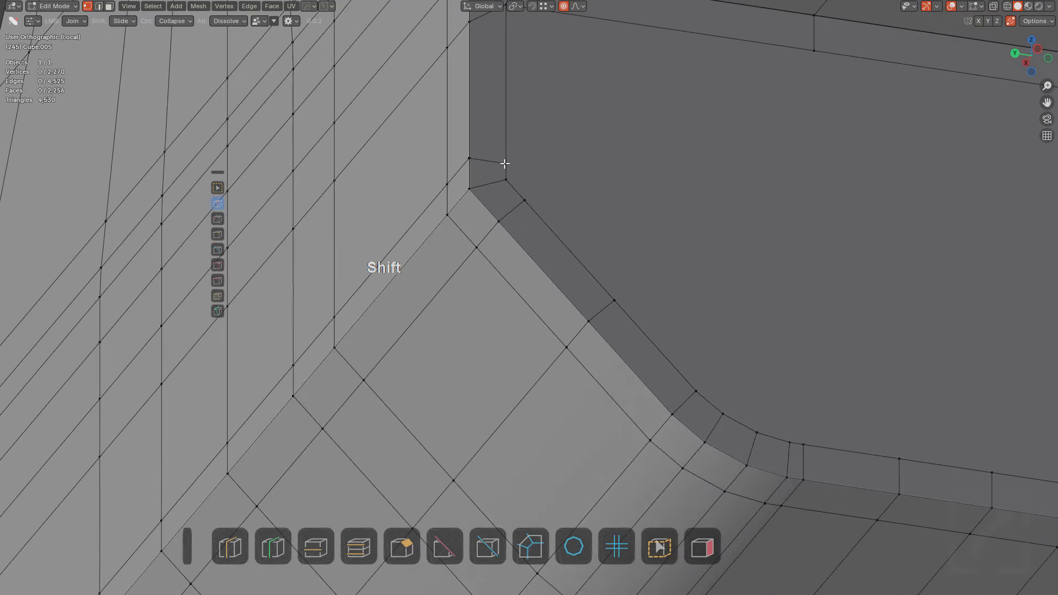
mouse_move(504, 163)
shift+mouse_down()
mouse_move(506, 184)
mouse_move(496, 169)
shift+mouse_up()
alt+click(488, 180)
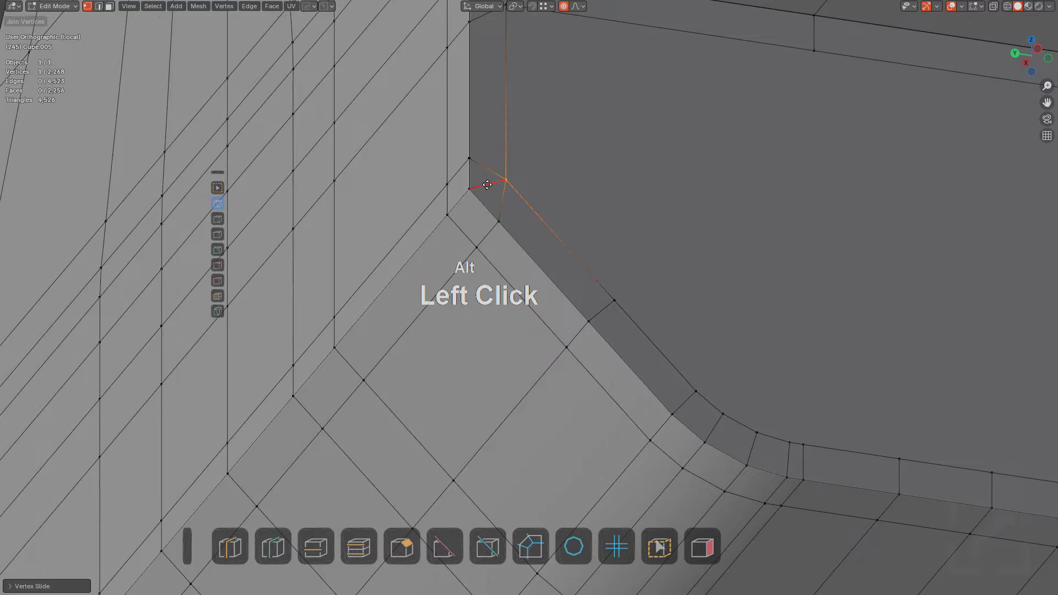
Select the large inset face and examine how its outline lines up with the surrounding loops
scroll(684, 312, down, 2)
scroll(640, 227, down, 3)
shift+middle_drag(745, 370, 611, 197)
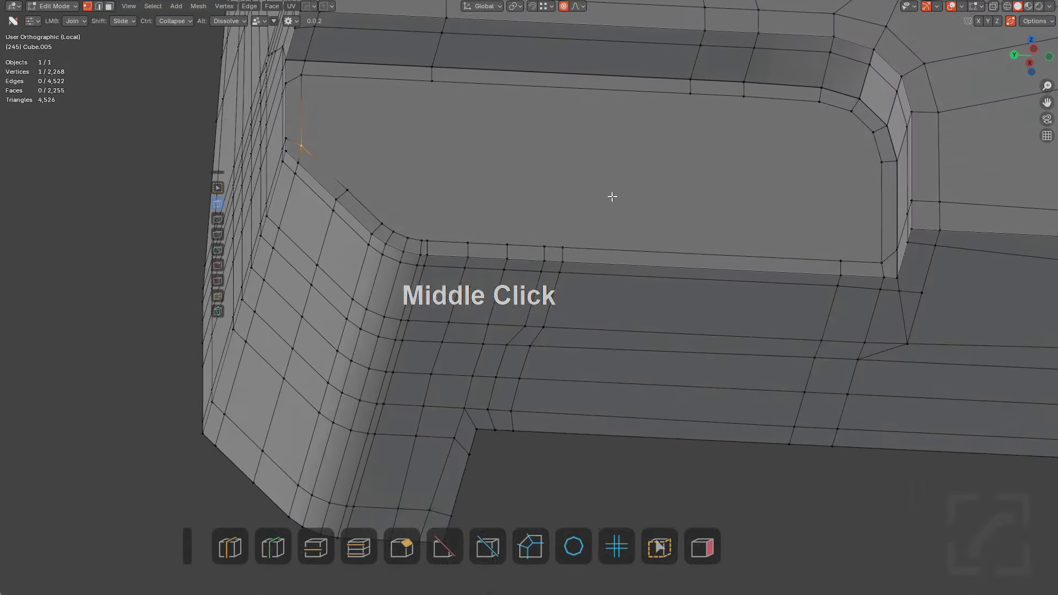
key(3)
click(615, 195)
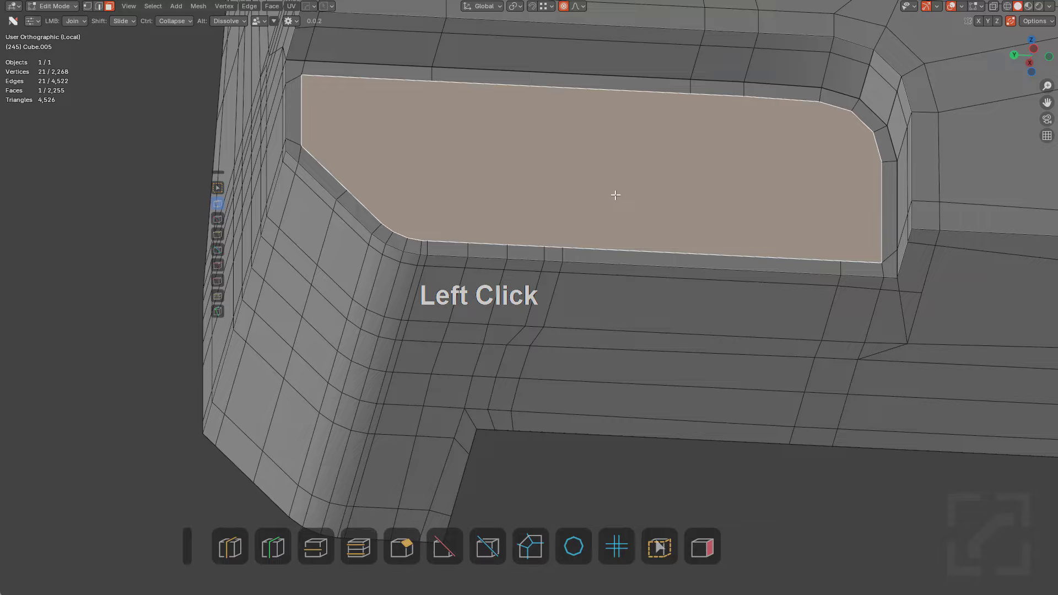
middle_drag(609, 229, 621, 208)
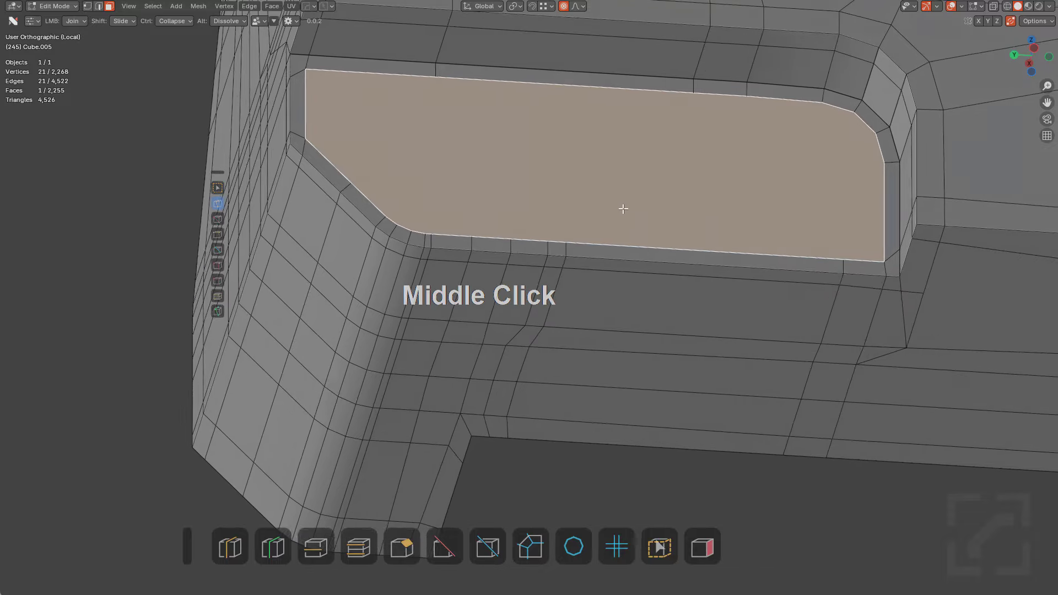
scroll(484, 214, up, 3)
Dissolve the two edge loops running along the lower bend where the slanted wall meets the floor
shift+middle_drag(484, 215, 664, 220)
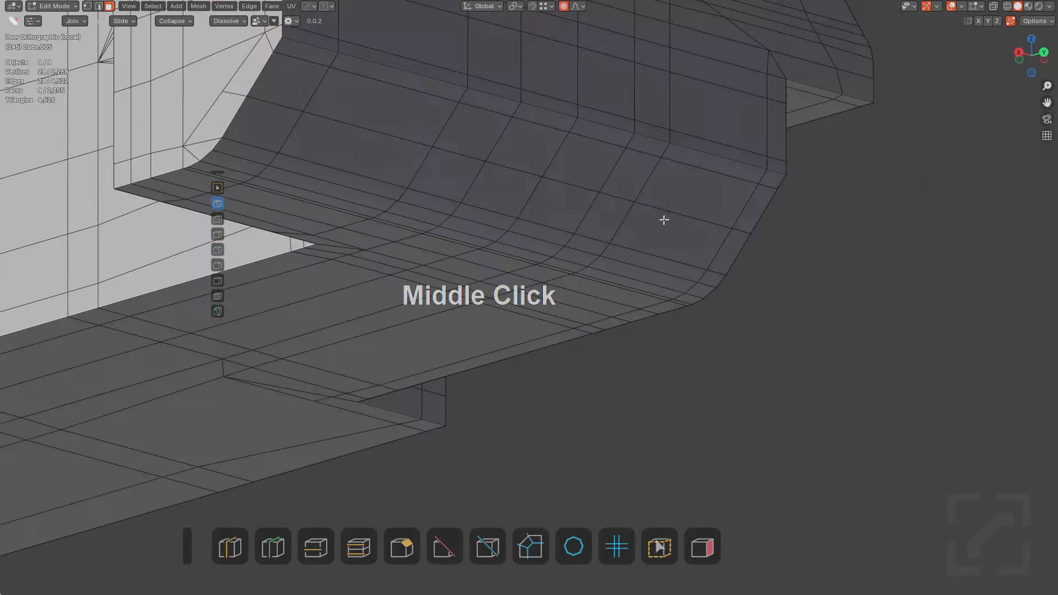
shift+middle_drag(490, 190, 705, 227)
key(2)
alt+click(545, 173)
scroll(522, 207, up, 2)
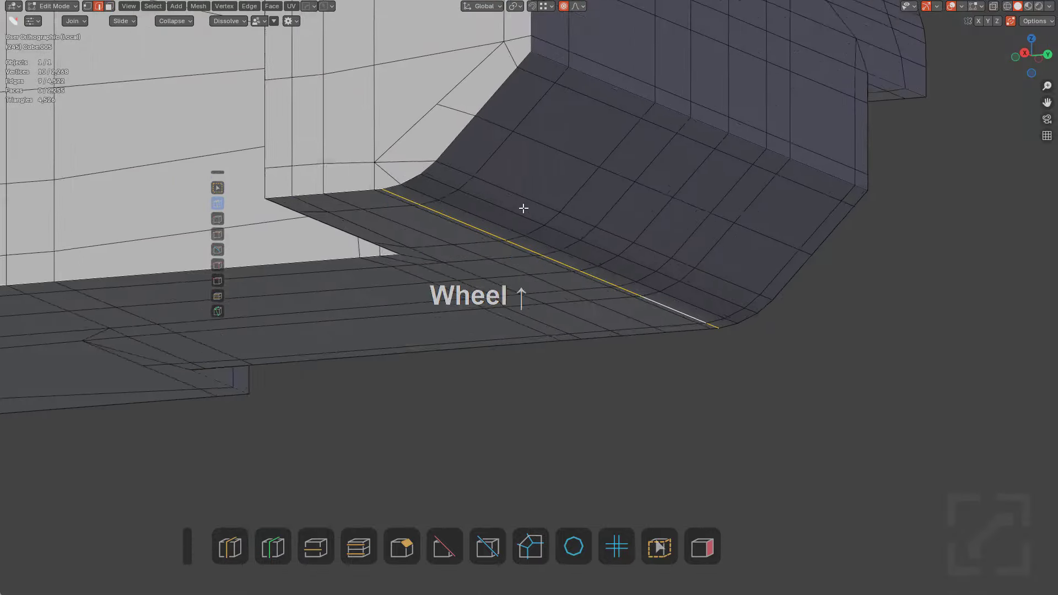
middle_drag(522, 208, 541, 188)
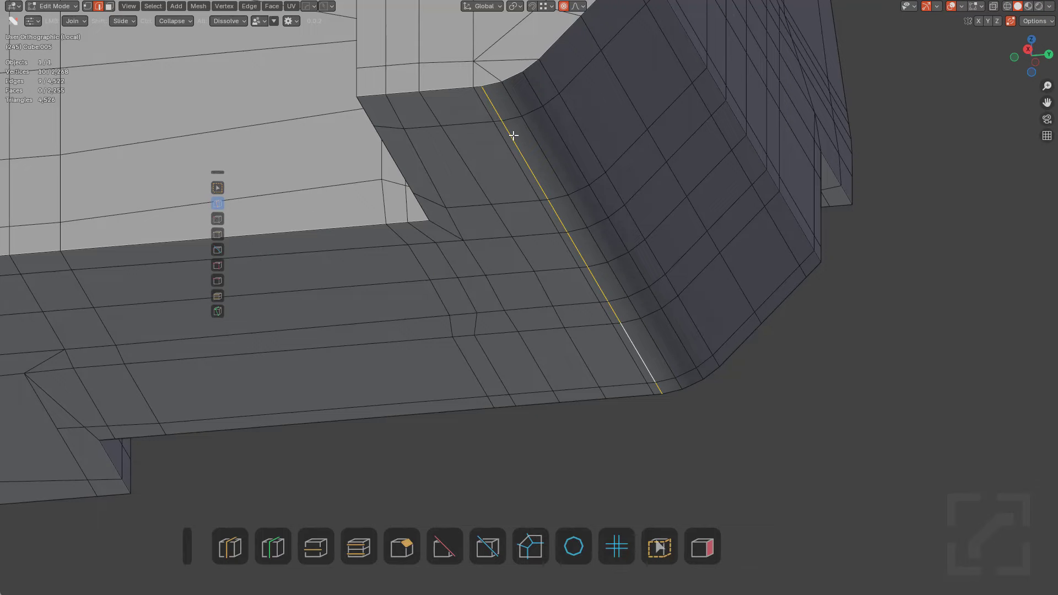
key(ctrl+x)
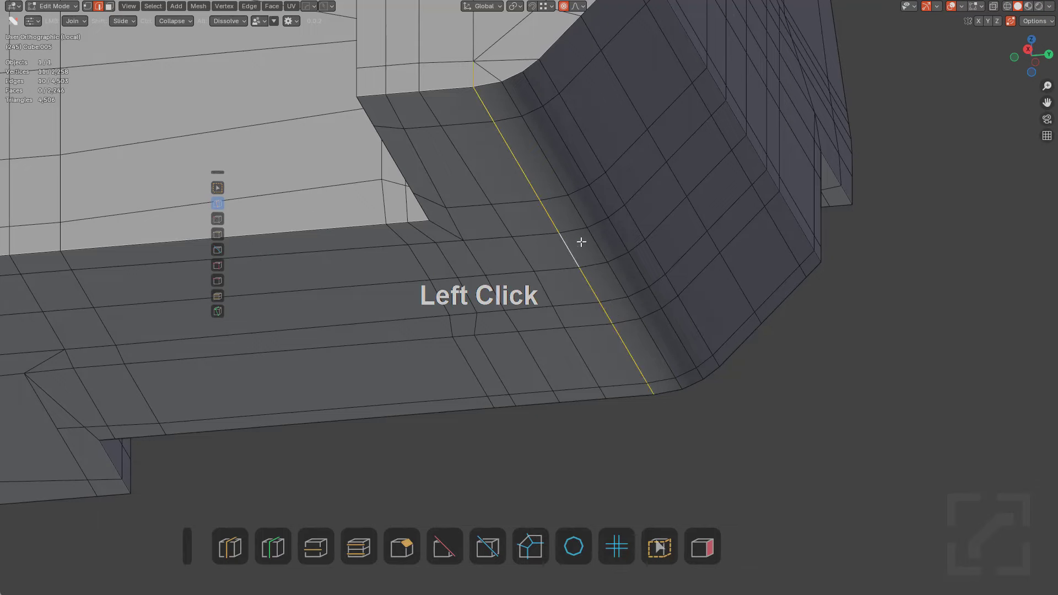
middle_drag(581, 242, 437, 242)
key(ctrl+x)
middle_drag(518, 231, 533, 192)
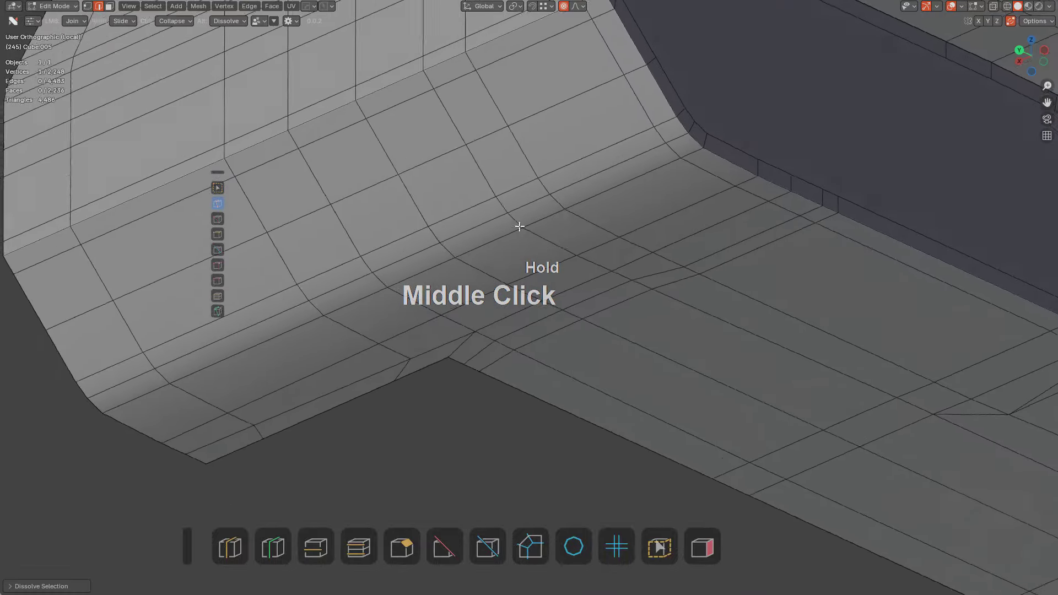
Try to add a loop cut through the floor strip just beside the bend below the recess
click(524, 209)
key(ctrl+z)
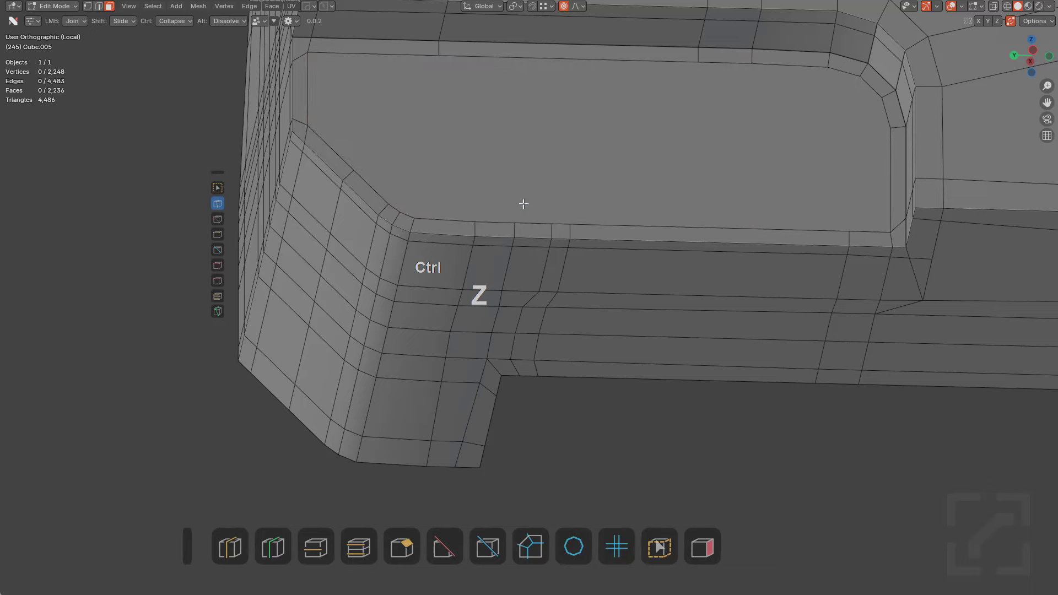
shift+middle_drag(430, 213, 465, 200)
scroll(416, 125, up, 5)
key(1)
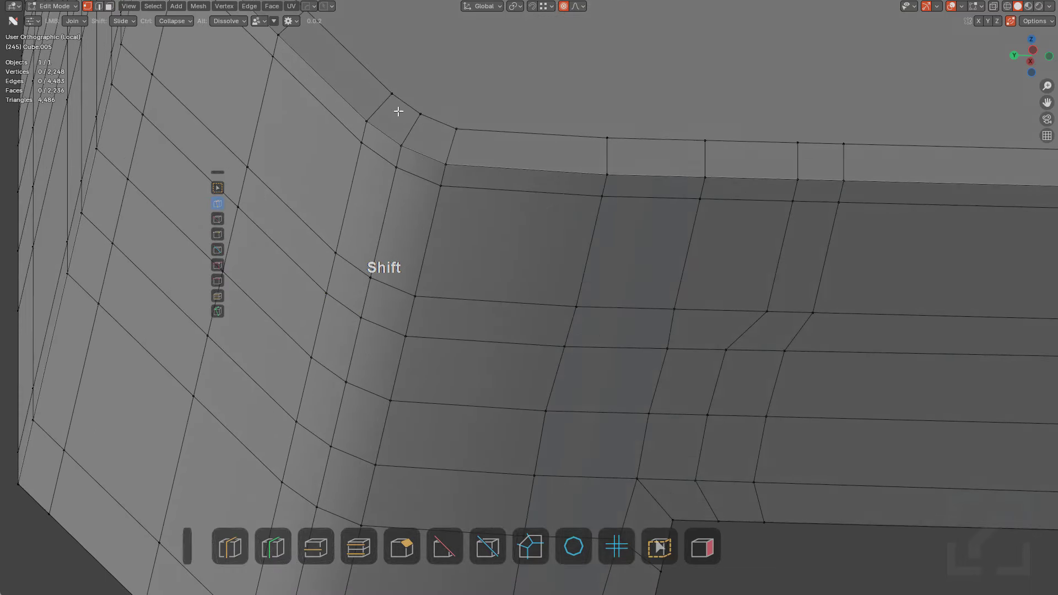
scroll(579, 163, down, 5)
middle_drag(619, 193, 646, 212)
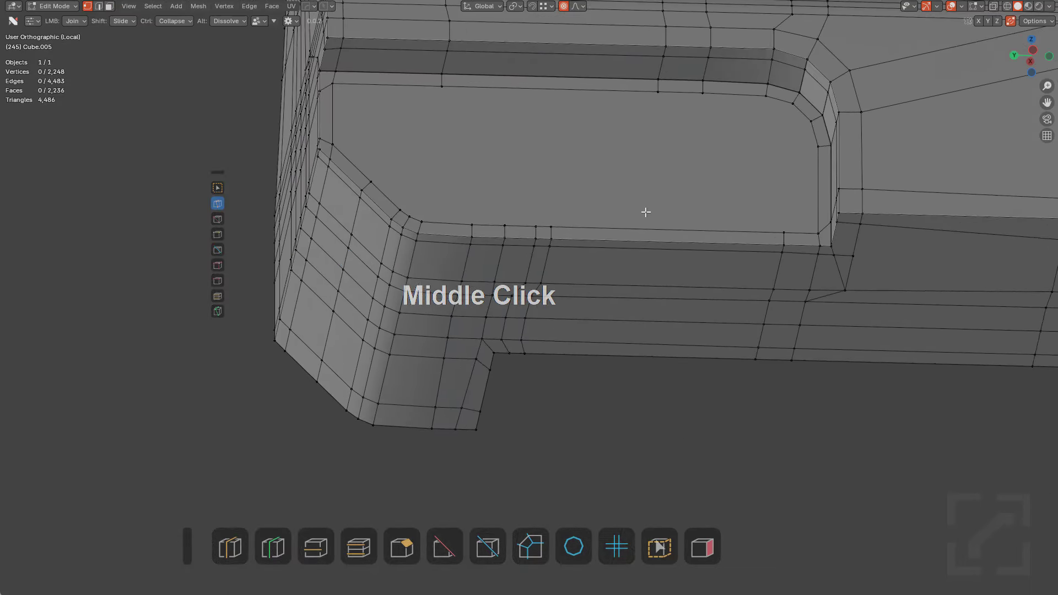
key(ctrl+r)
key(ctrl+r)
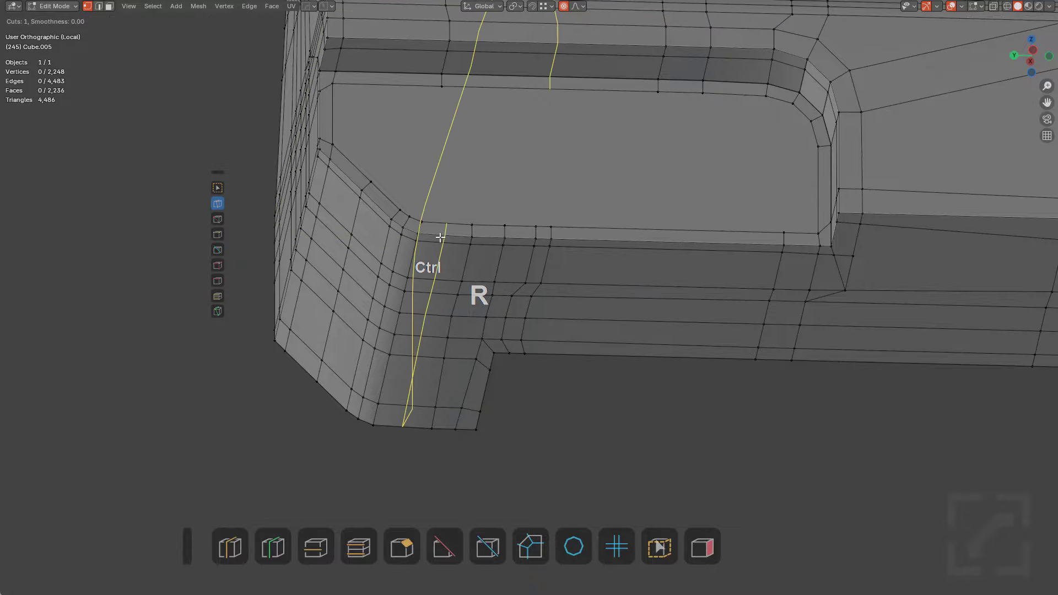
click(441, 237)
right_click(441, 237)
key(ctrl+z)
scroll(492, 215, down, 3)
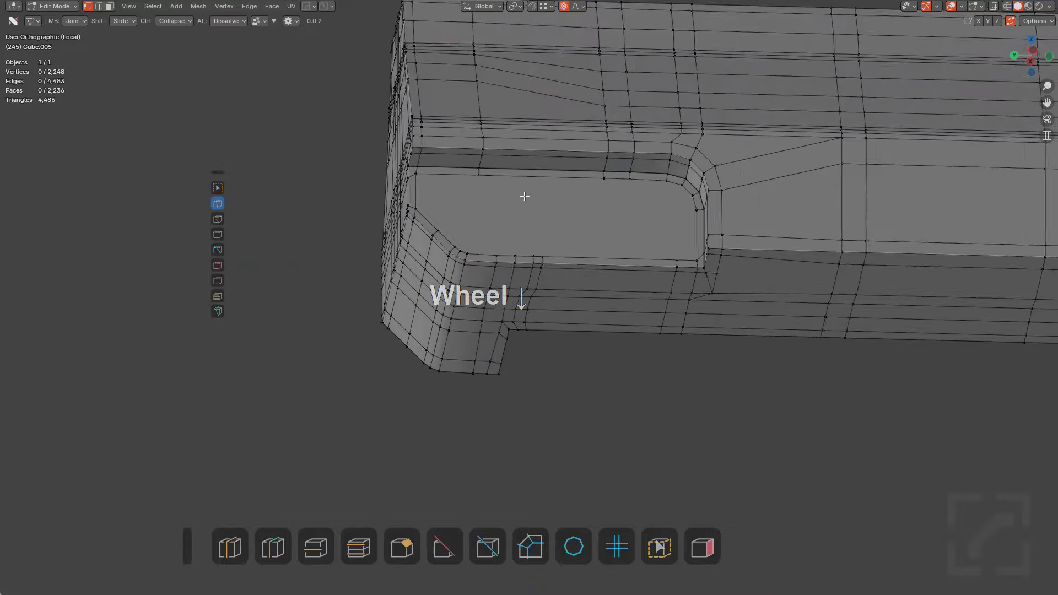
Split the inset face lengthwise from the slanted edge's upper corner to the rounded end, and upward from the lower border vertex near that end
mouse_move(524, 196)
middle_down()
mouse_move(705, 255)
mouse_move(507, 182)
mouse_move(584, 175)
mouse_move(561, 174)
mouse_move(593, 193)
mouse_move(662, 184)
mouse_move(615, 187)
mouse_move(661, 198)
mouse_move(522, 192)
middle_up()
scroll(588, 175, up, 2)
key(3)
click(589, 176)
scroll(615, 186, up, 1)
key(a)
drag(326, 192, 757, 210)
drag(727, 299, 722, 173)
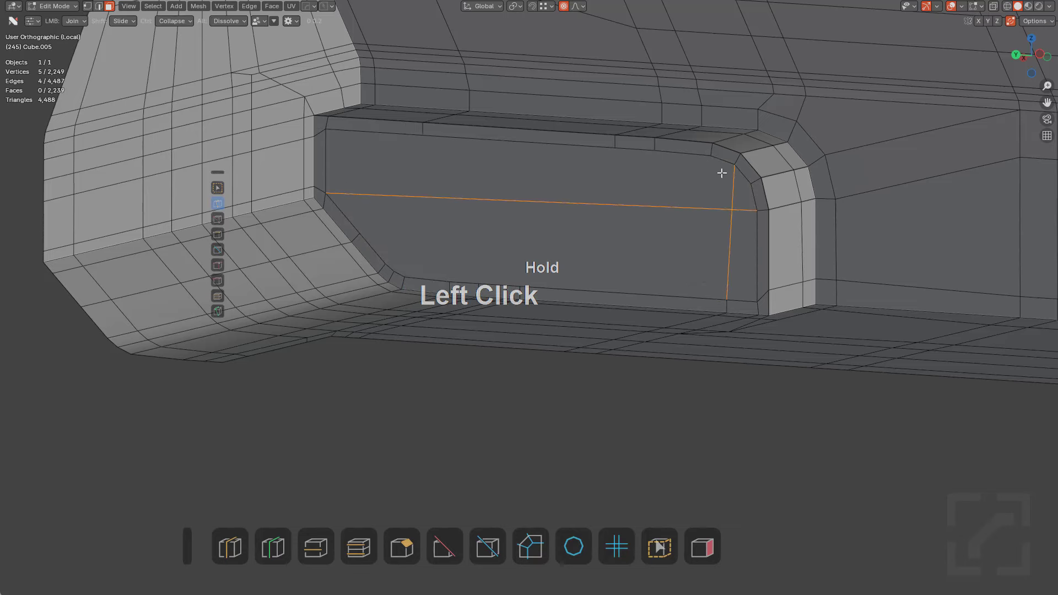
Join the border vertices across the recess's inner panel to split it into smaller faces at its chamfered corner and along the lower border
middle_drag(683, 264, 359, 205)
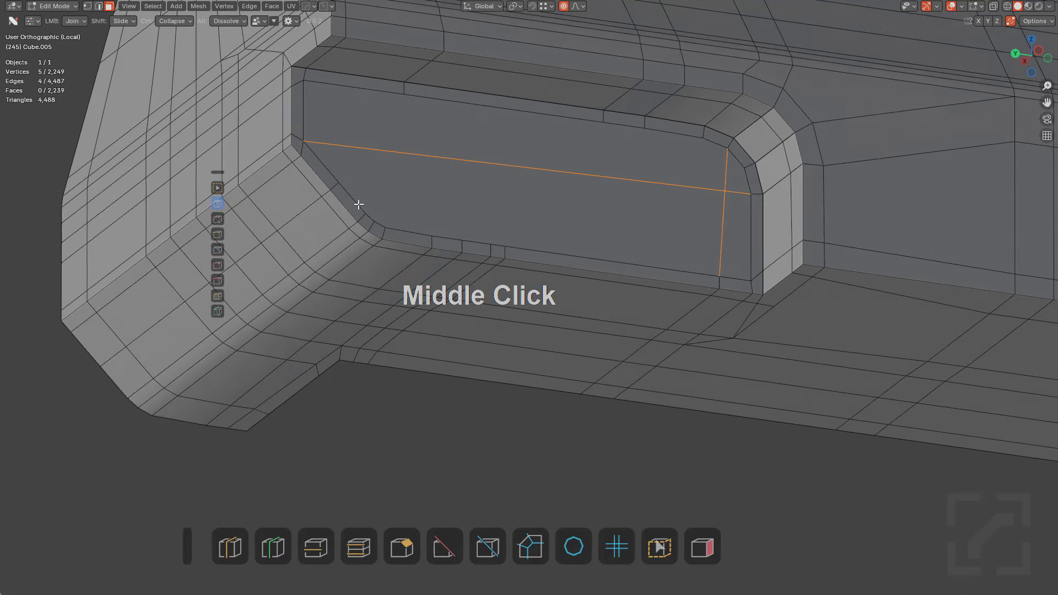
drag(341, 179, 404, 94)
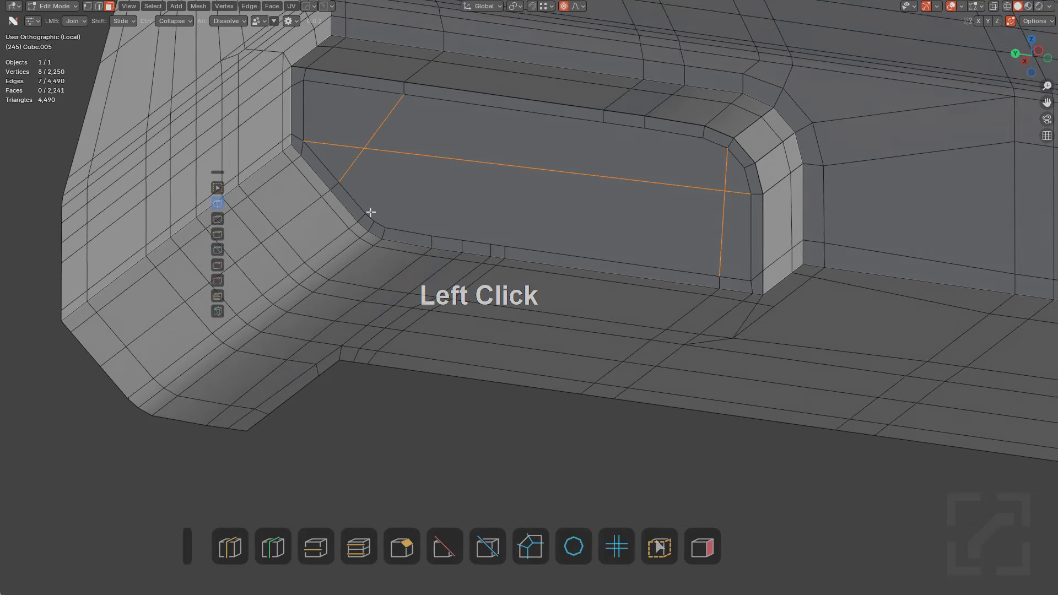
drag(371, 212, 370, 183)
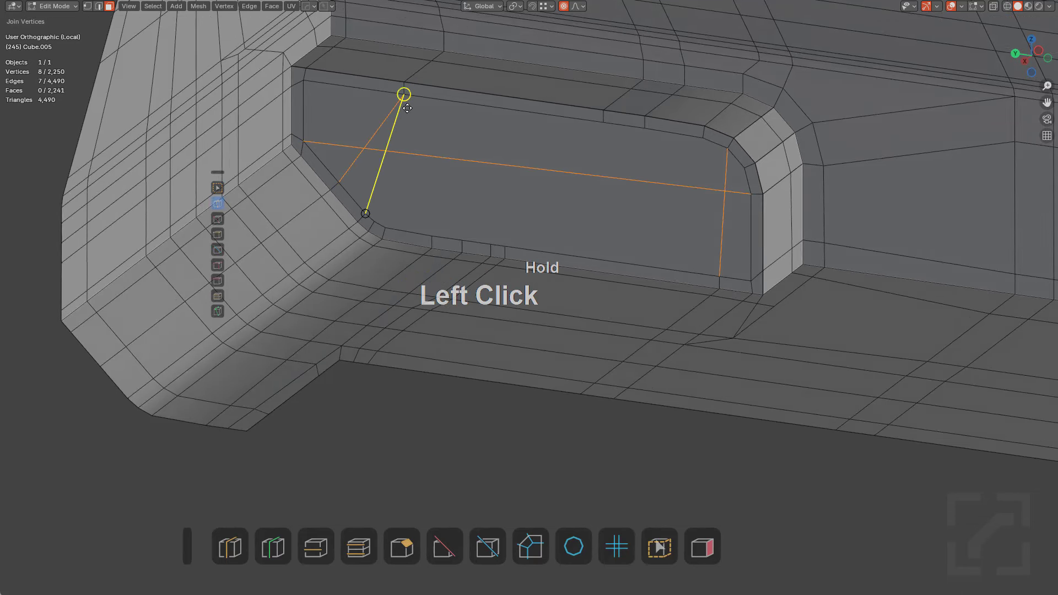
drag(501, 140, 603, 121)
drag(499, 155, 498, 157)
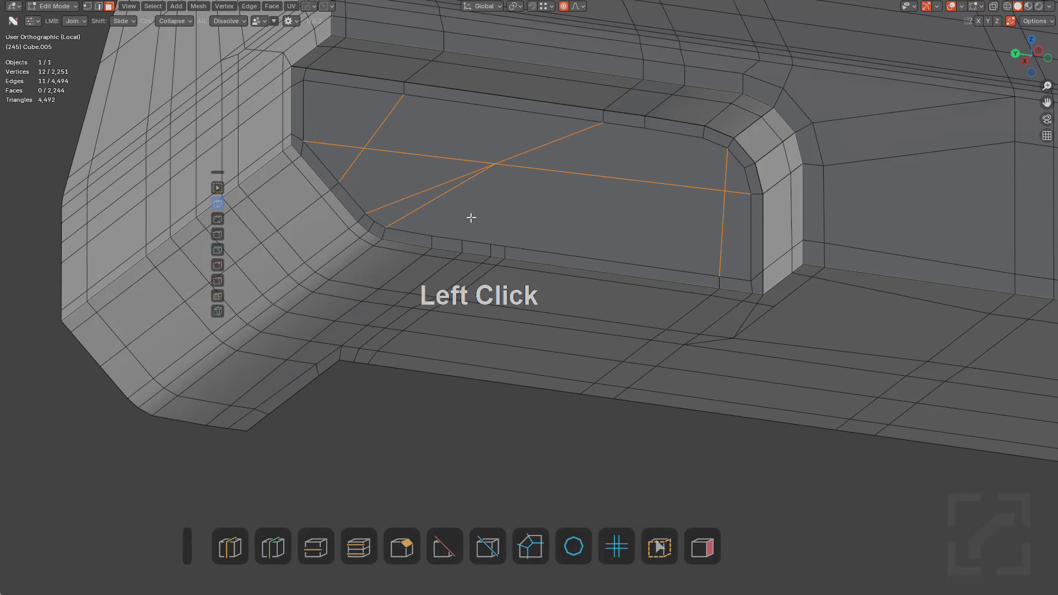
drag(463, 238, 541, 210)
Turn on face analysis and join the panel's remaining lower border vertices to the upper border vertices to split the red n-gon
click(702, 547)
middle_drag(606, 217, 597, 219)
key(a)
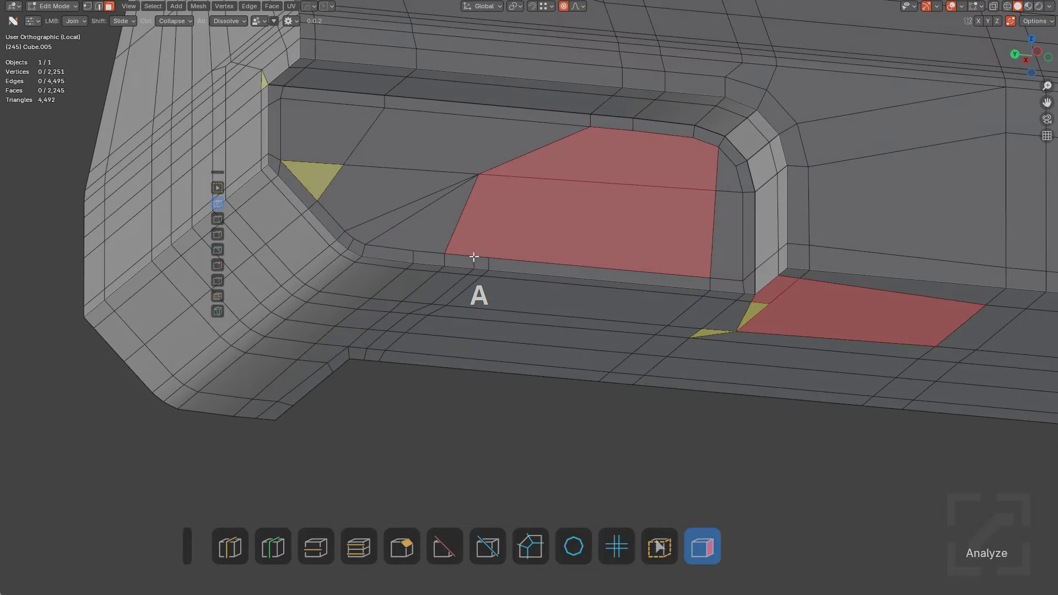
drag(472, 258, 632, 131)
drag(491, 256, 689, 135)
key(a)
Slide the underside vertex beside the recess's lower corner along its edge and join the recess corner vertex to it
middle_drag(659, 226, 573, 208)
middle_drag(772, 329, 749, 267)
shift+middle_drag(748, 266, 574, 225)
scroll(574, 224, down, 1)
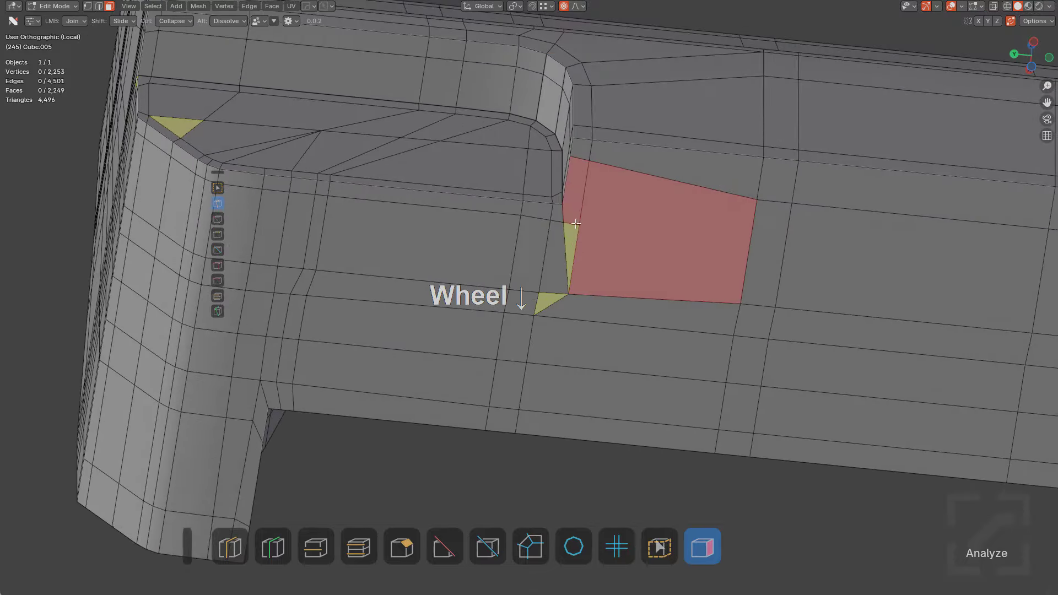
scroll(580, 282, up, 2)
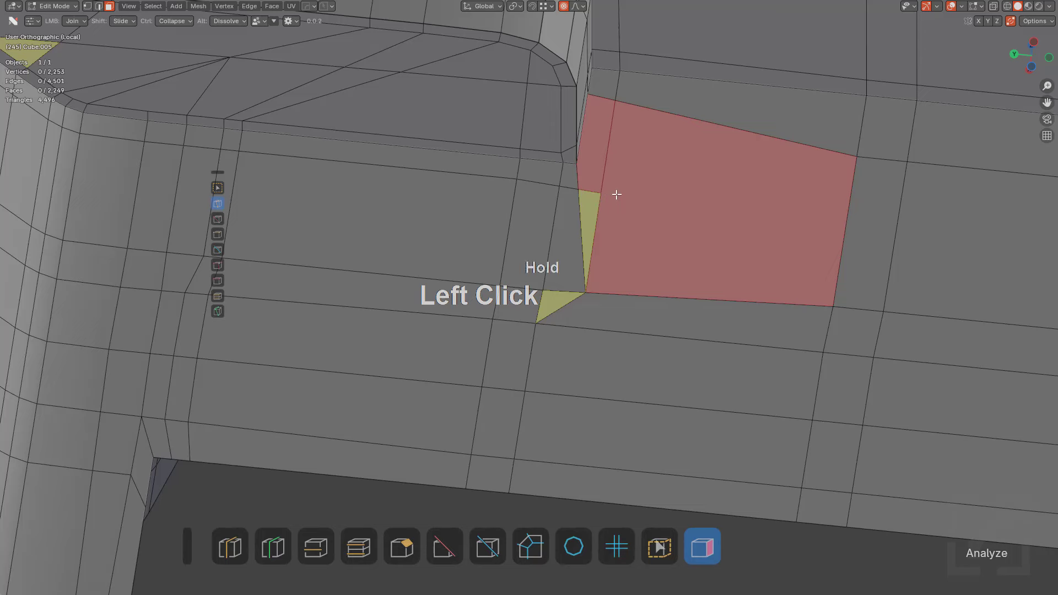
shift+drag(616, 194, 591, 167)
middle_drag(590, 167, 625, 188)
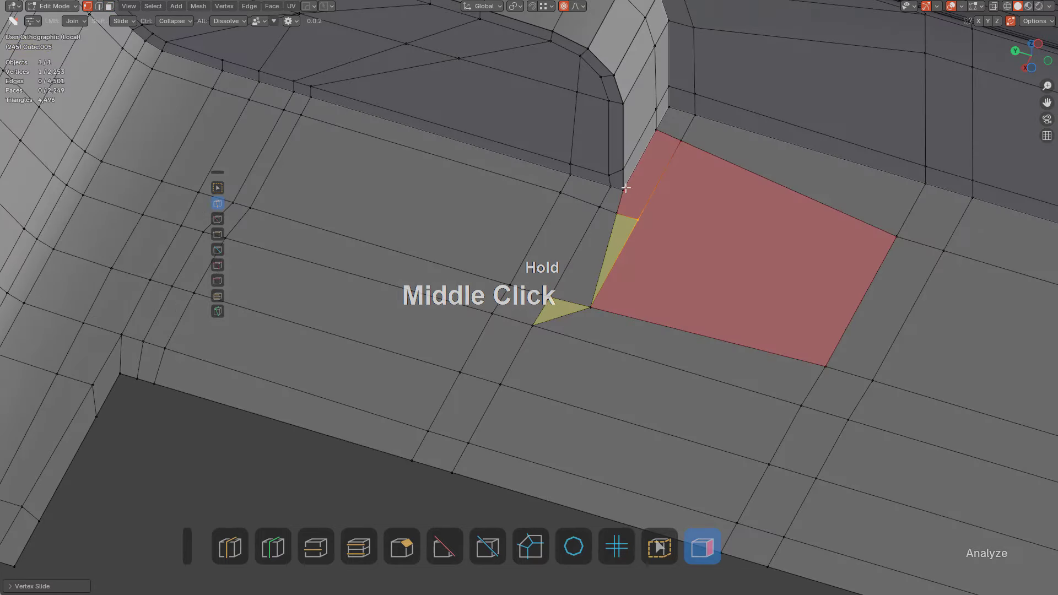
drag(625, 190, 634, 218)
Dissolve the leftover edges and vertex of the narrow triangle below the recess's lower corner
scroll(645, 216, up, 2)
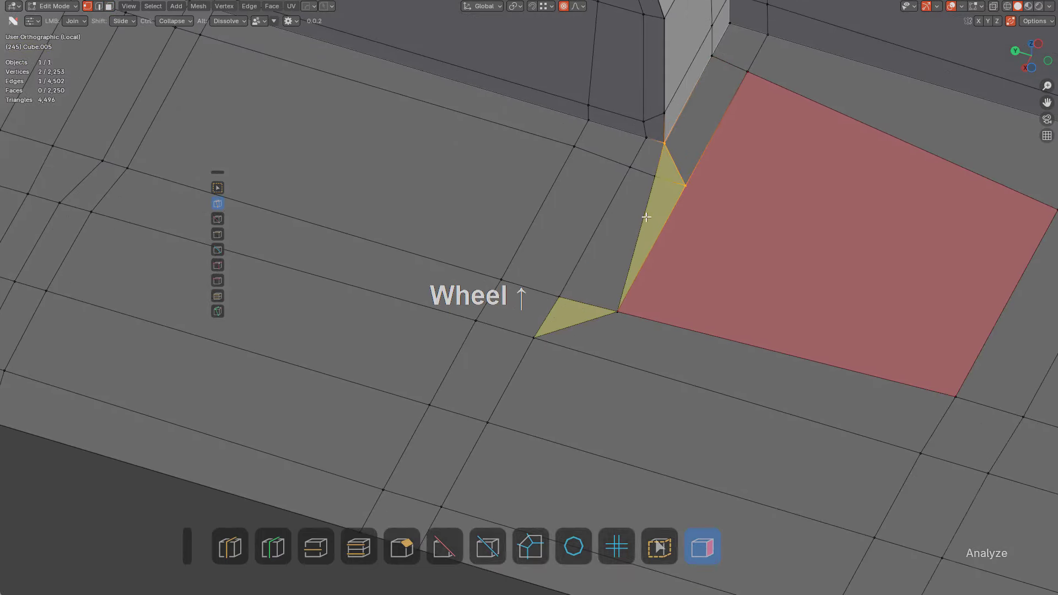
alt+click(661, 178)
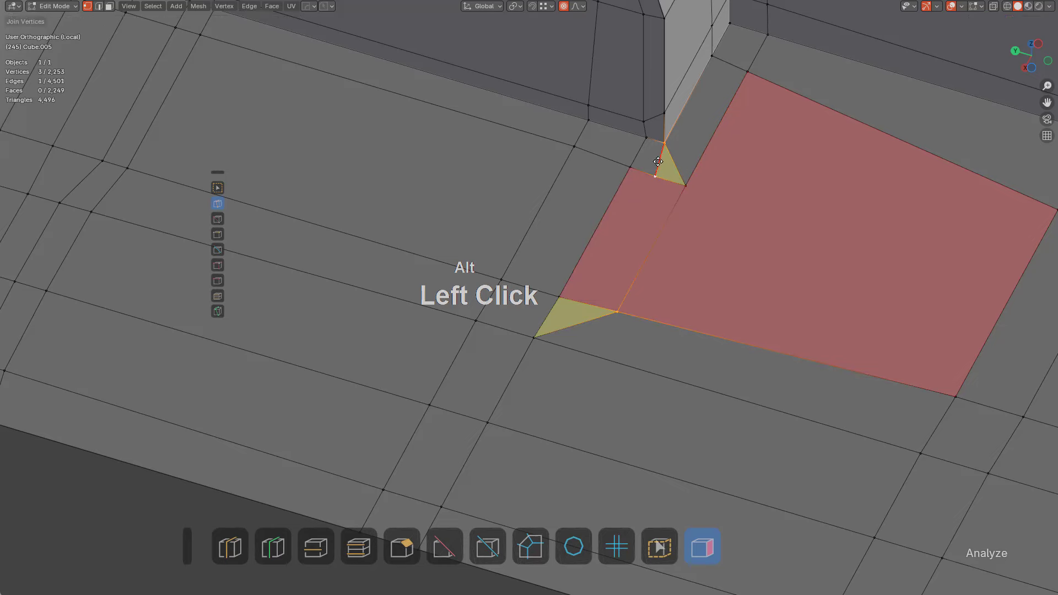
alt+click(674, 215)
key(ctrl+x)
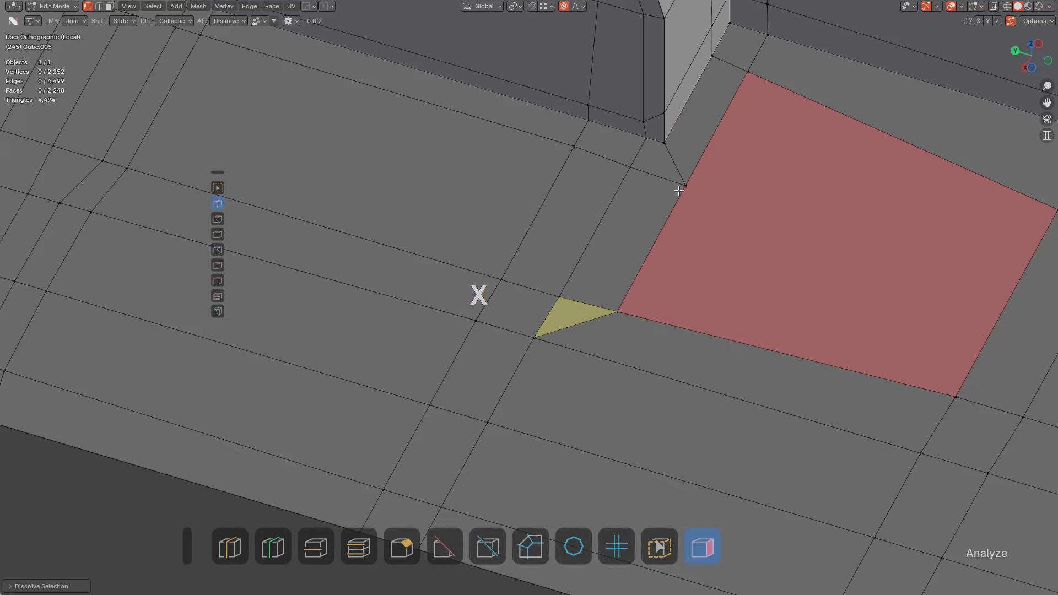
Join two opposite vertices of the red underside n-gon with a diagonal edge
scroll(679, 191, down, 3)
shift+middle_drag(658, 245, 579, 232)
drag(549, 231, 676, 332)
Bevel the vertex shared by the two underside triangles and dissolve the surplus edges around the new face
middle_drag(545, 283, 529, 264)
scroll(535, 205, up, 2)
click(535, 206)
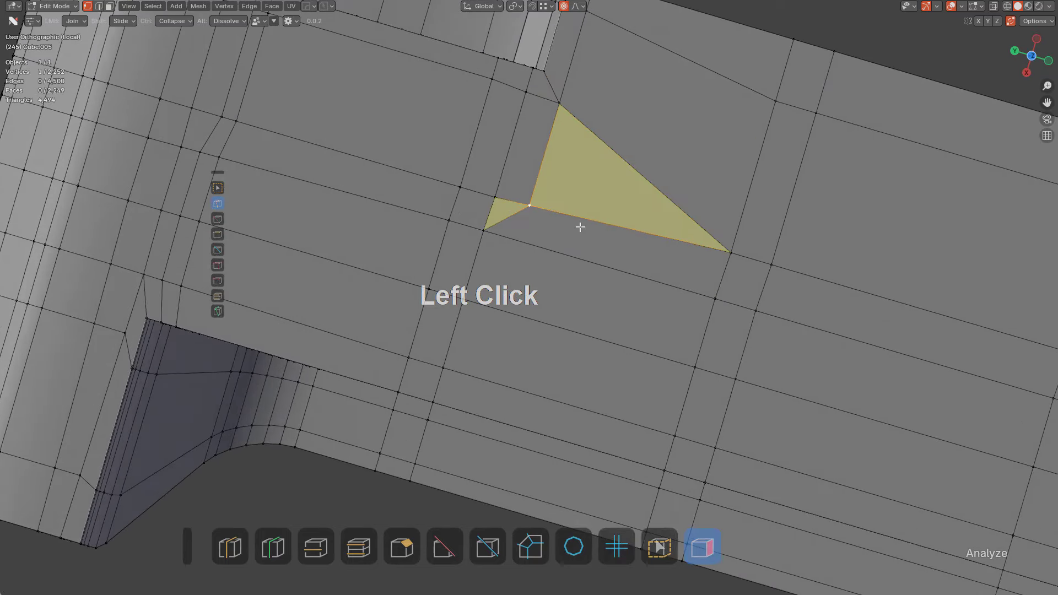
key(shift+ctrl+b)
click(609, 246)
key(2)
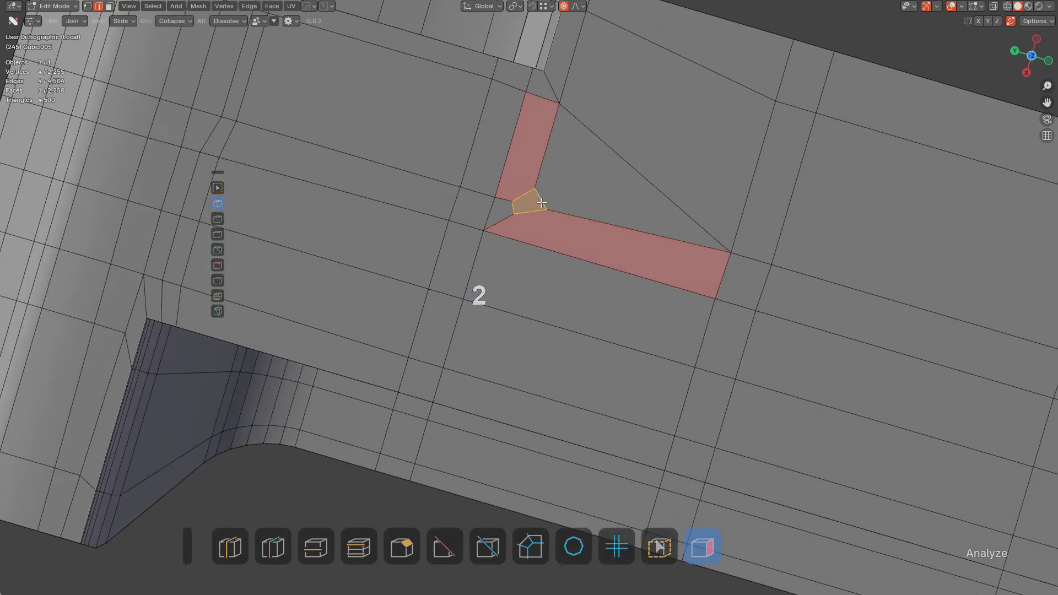
key(ctrl+x)
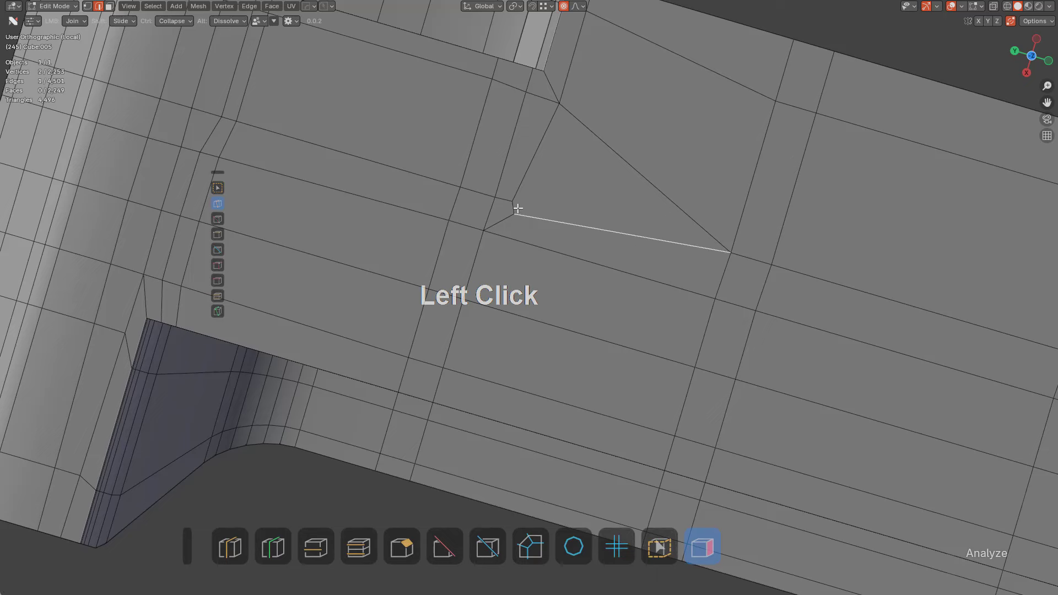
Slide the short underside edge into the large triangular area and scale it down to even out the surrounding quads
key(g)
key(g)
click(546, 198)
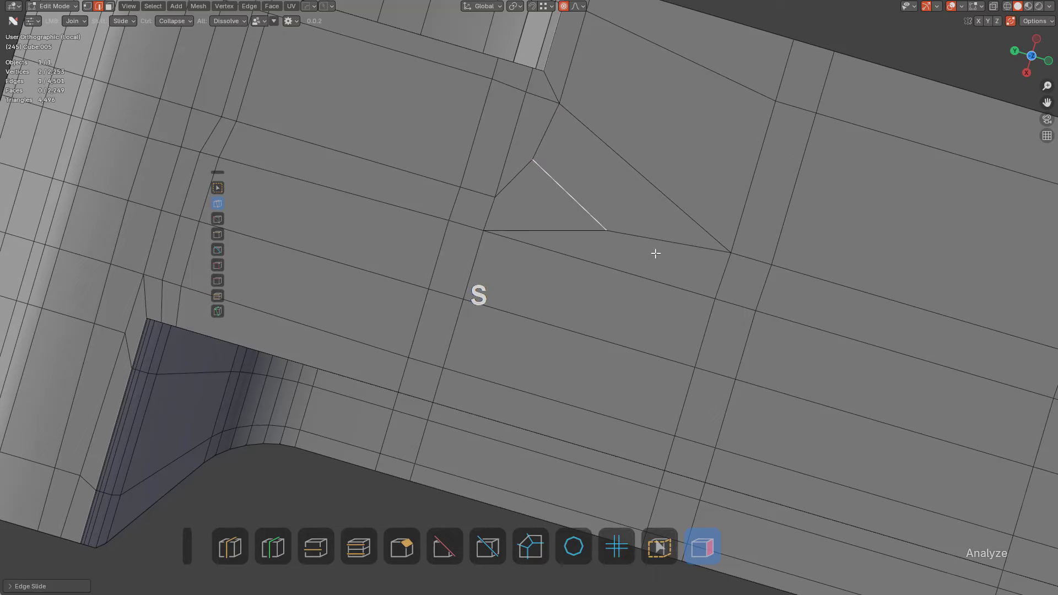
key(s)
key(Escape)
key(s)
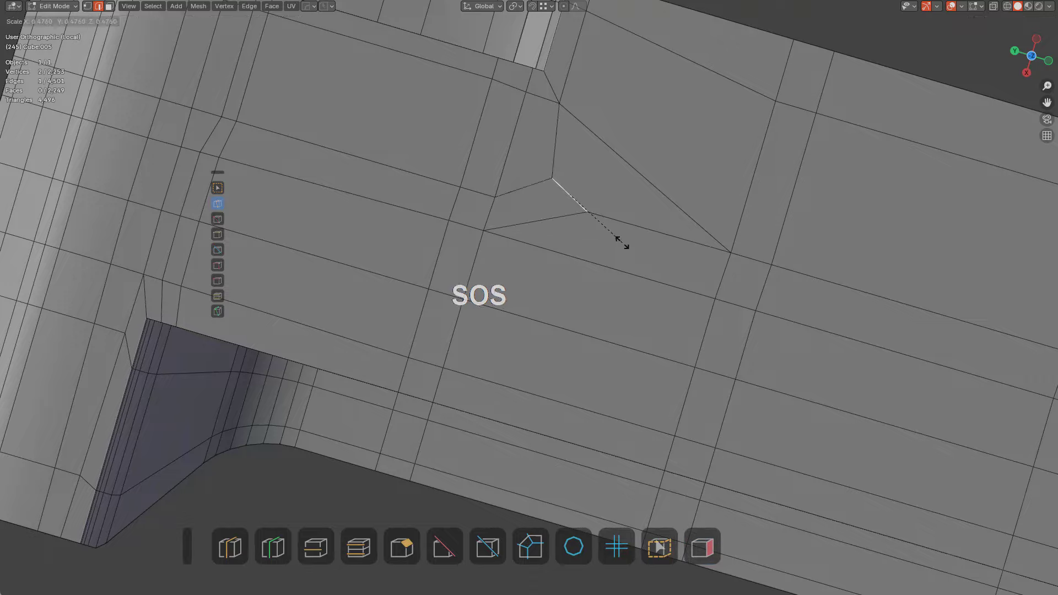
click(576, 206)
Inspect the subdivided surface of the recess and the block's end in Object Mode
key(Tab)
middle_drag(567, 208, 538, 36)
key(Tab)
shift+middle_drag(497, 217, 647, 275)
key(Tab)
scroll(603, 223, up, 3)
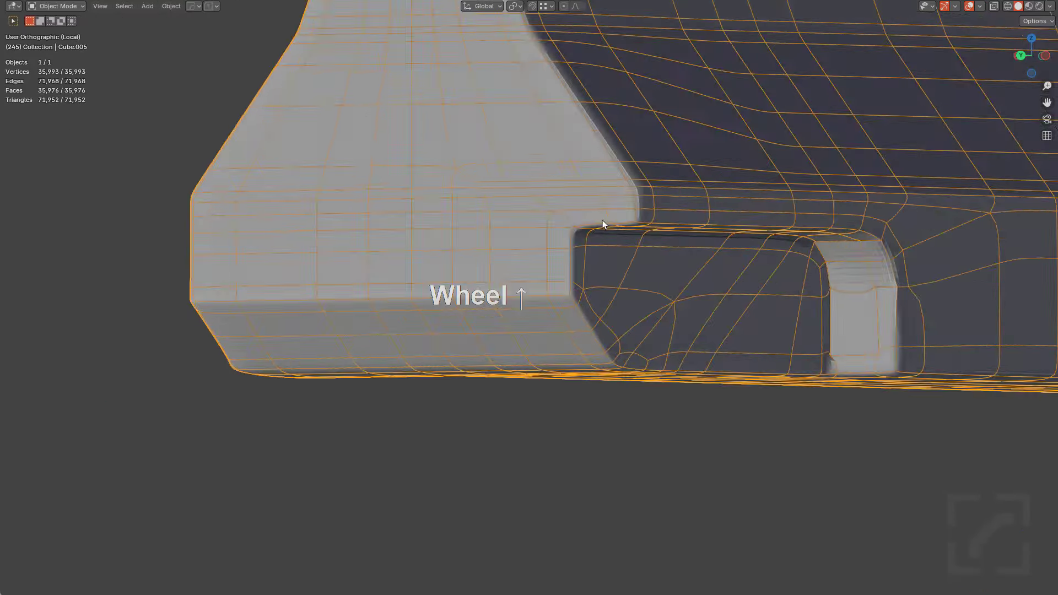
With face analysis on, knife-cut from the recess triangle to the end-face triangle and dissolve the edge between the two recess triangles
key(Tab)
click(702, 545)
middle_drag(664, 385, 704, 256)
scroll(721, 253, up, 3)
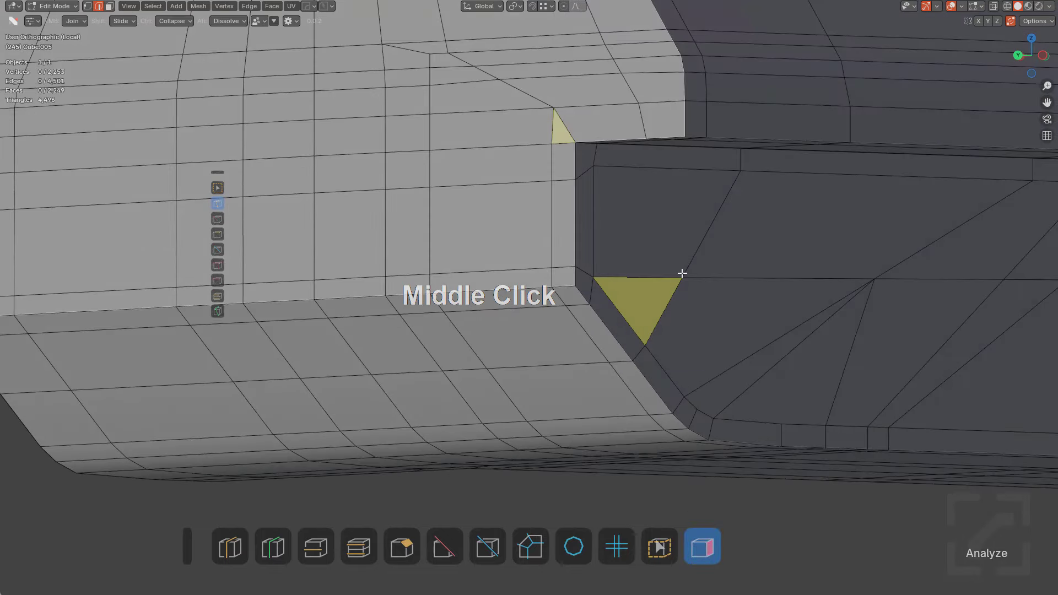
key(k)
click(682, 277)
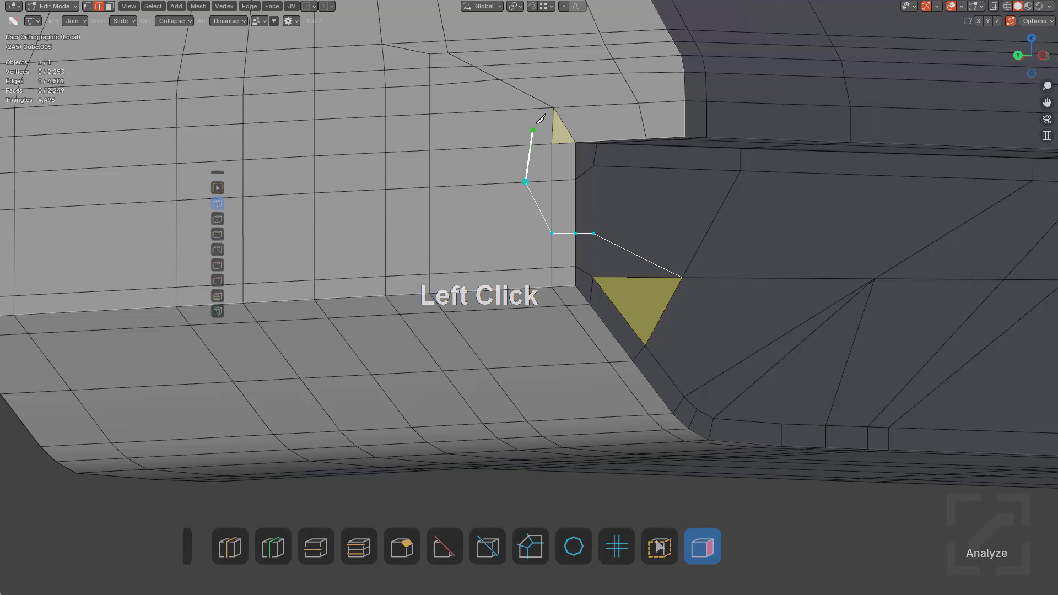
click(553, 107)
key(space)
key(alt+a)
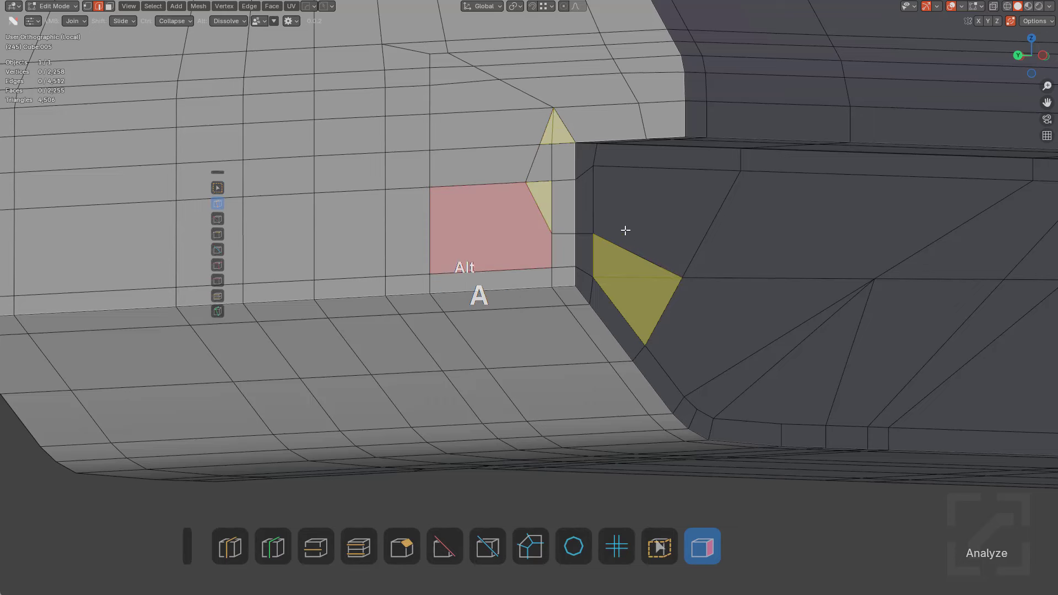
alt+click(637, 271)
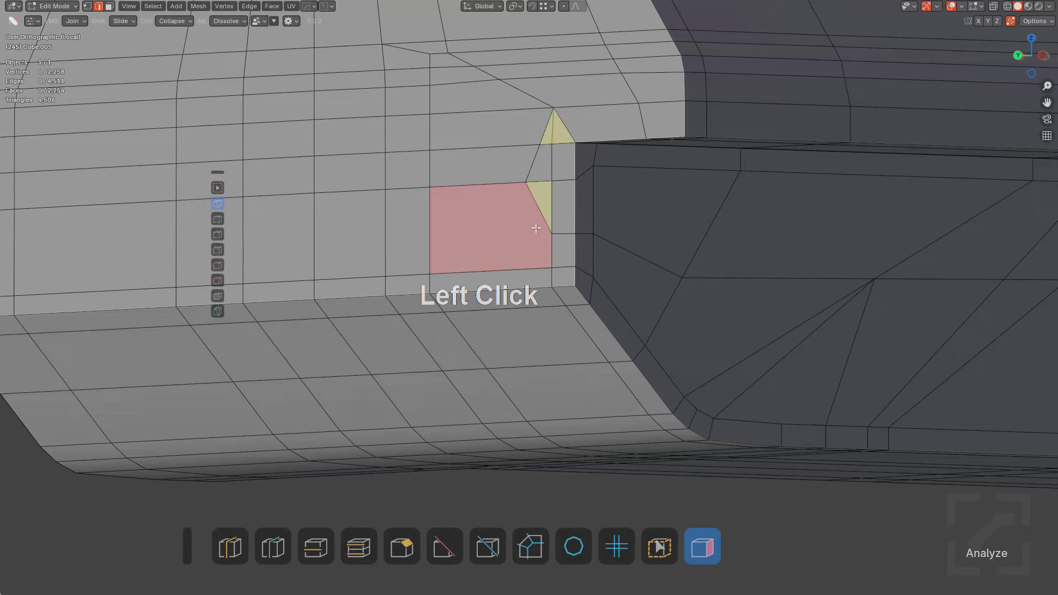
middle_drag(536, 227, 634, 153)
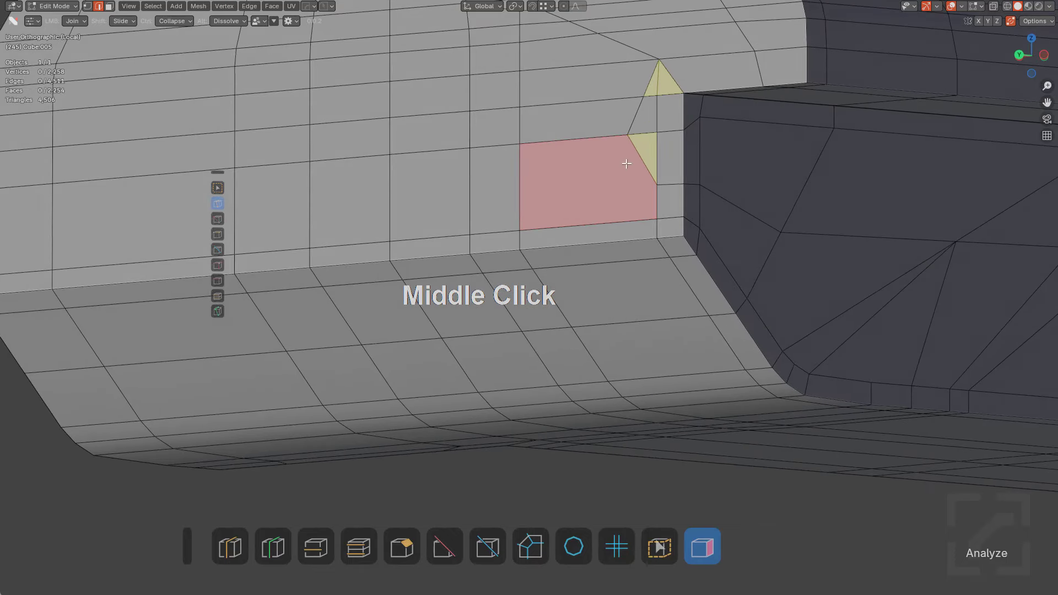
shift+drag(658, 184, 657, 132)
key(ctrl+z)
key(1)
scroll(670, 127, up, 2)
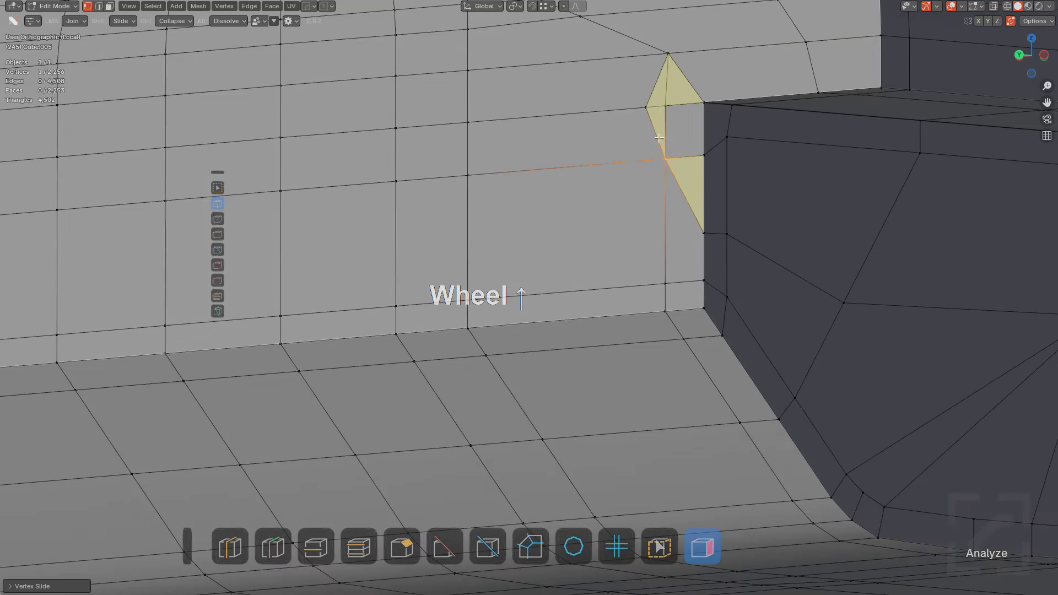
key(ctrl+z)
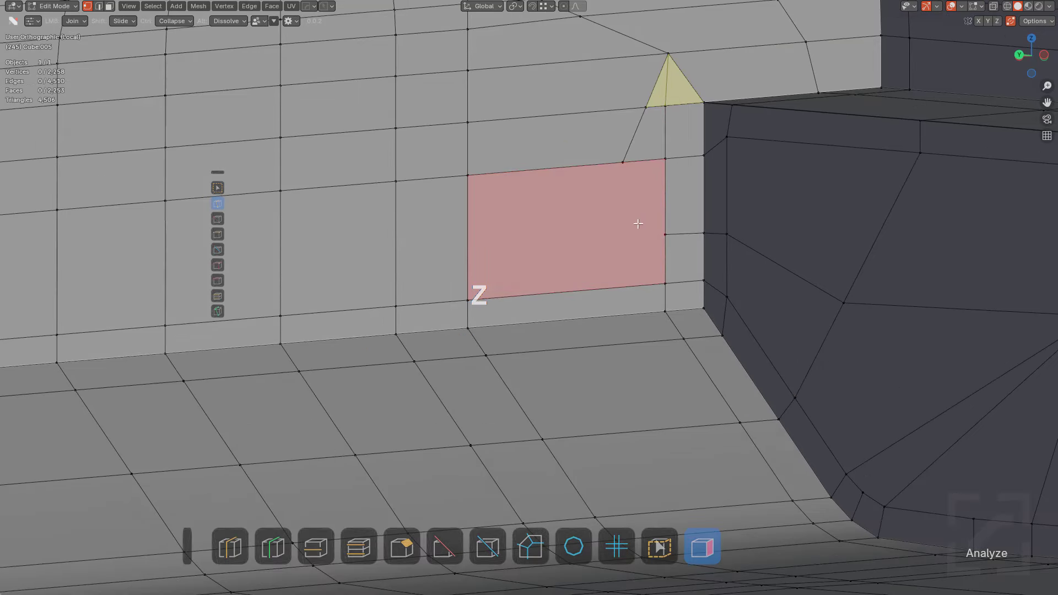
Join the knife cut's inner vertex to the lower vertex beside the recess edge and dissolve the edge splitting the upper triangle pair
click(663, 285)
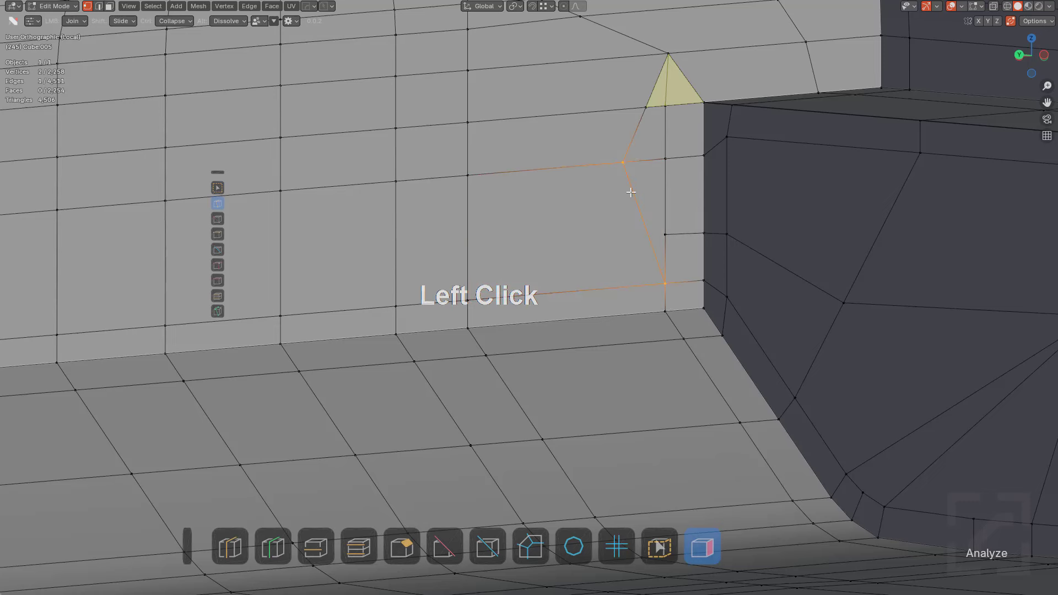
alt+click(666, 90)
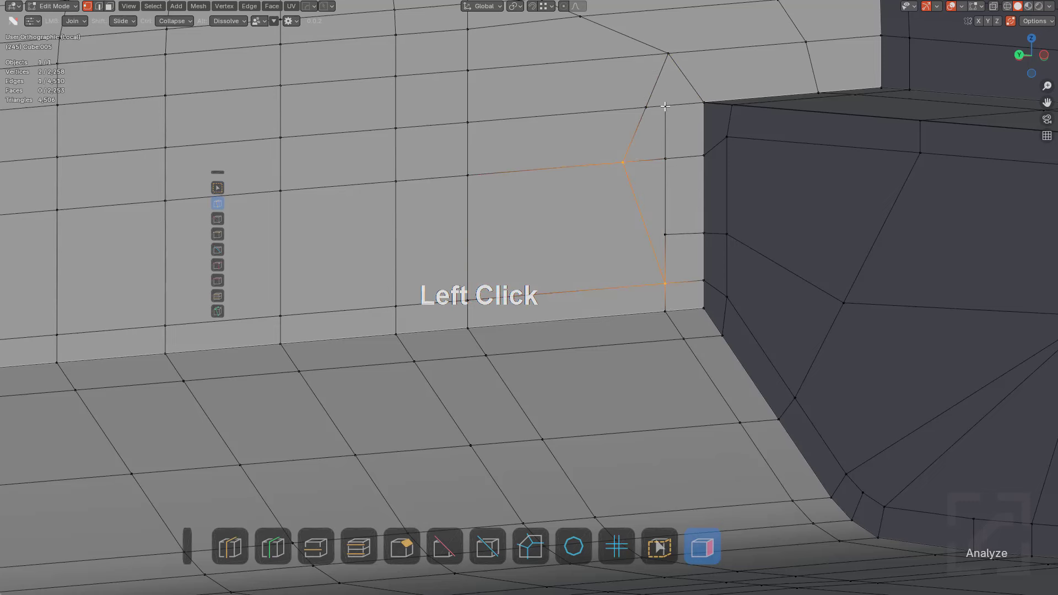
shift+click(665, 107)
key(alt+a)
Review the Mode choices and the Multielement option of the tool's Slide operator
scroll(675, 177, down, 5)
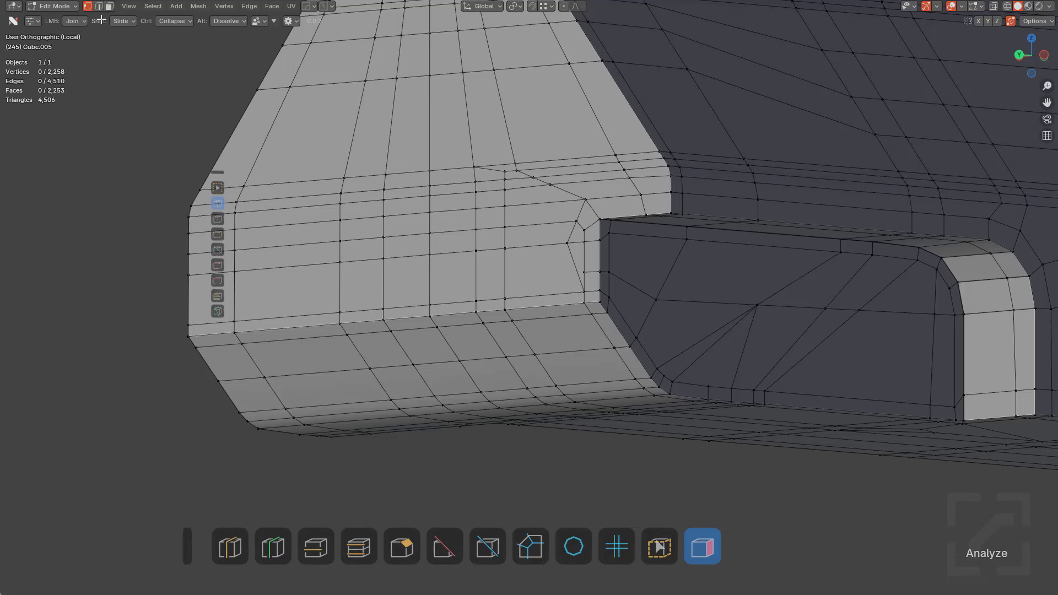
click(122, 22)
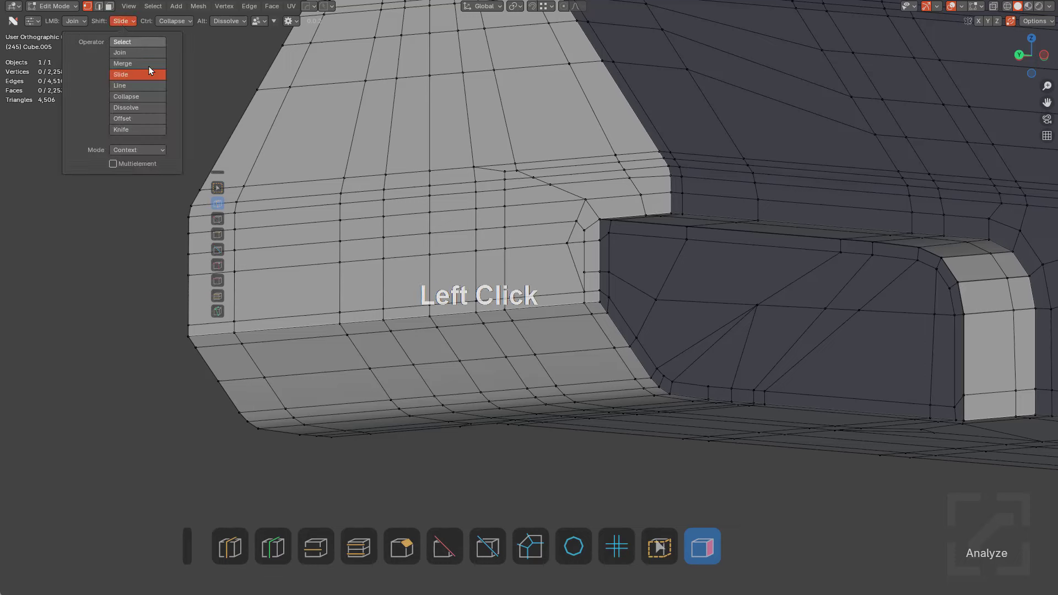
click(158, 150)
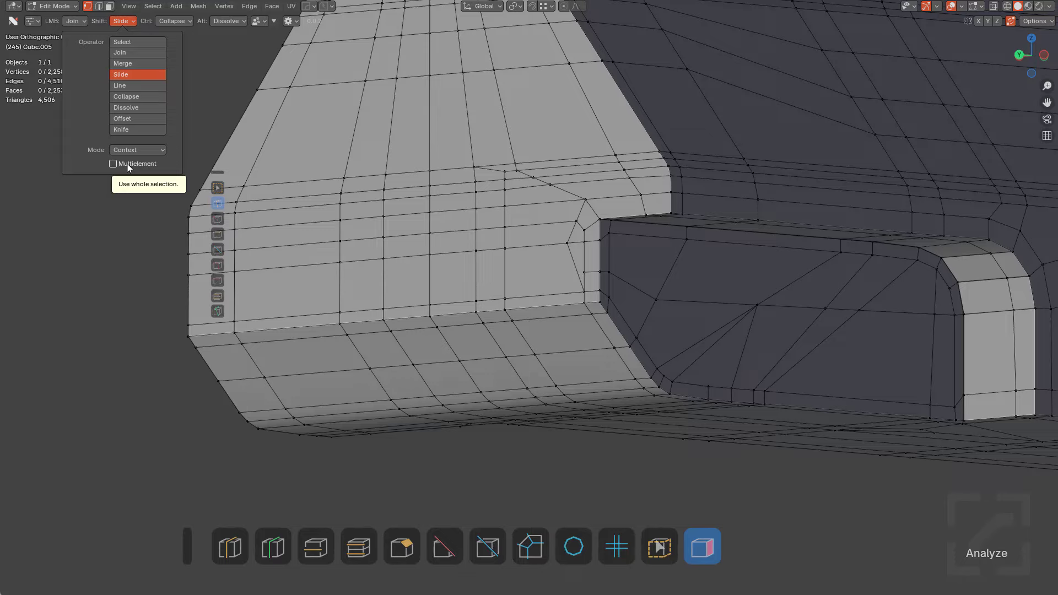
Compare the subdivided recess in Object Mode with its edited mesh from an angled view
scroll(595, 149, down, 2)
key(Tab)
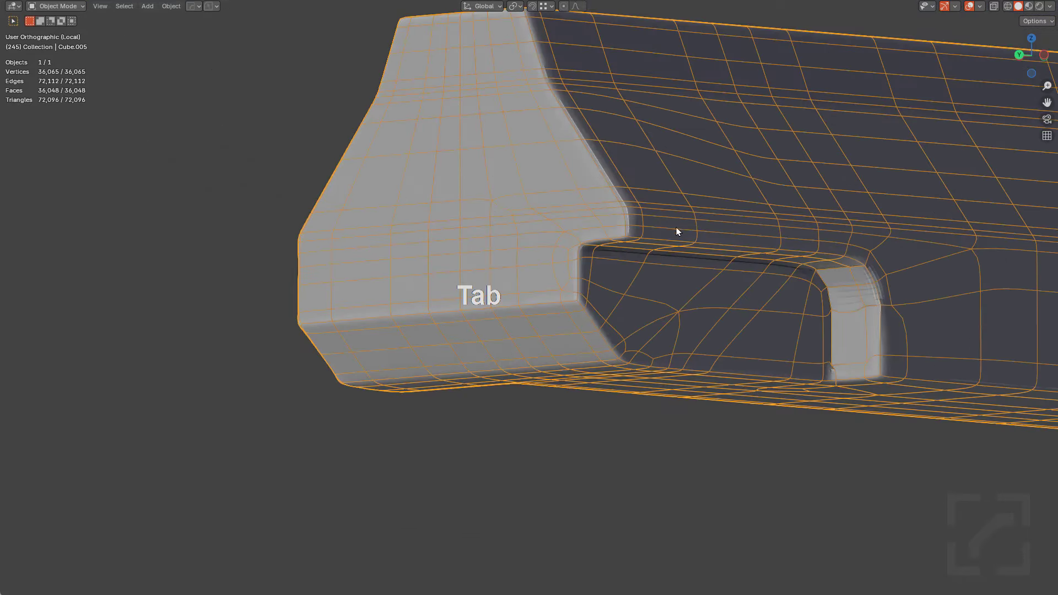
middle_drag(676, 227, 760, 179)
key(Tab)
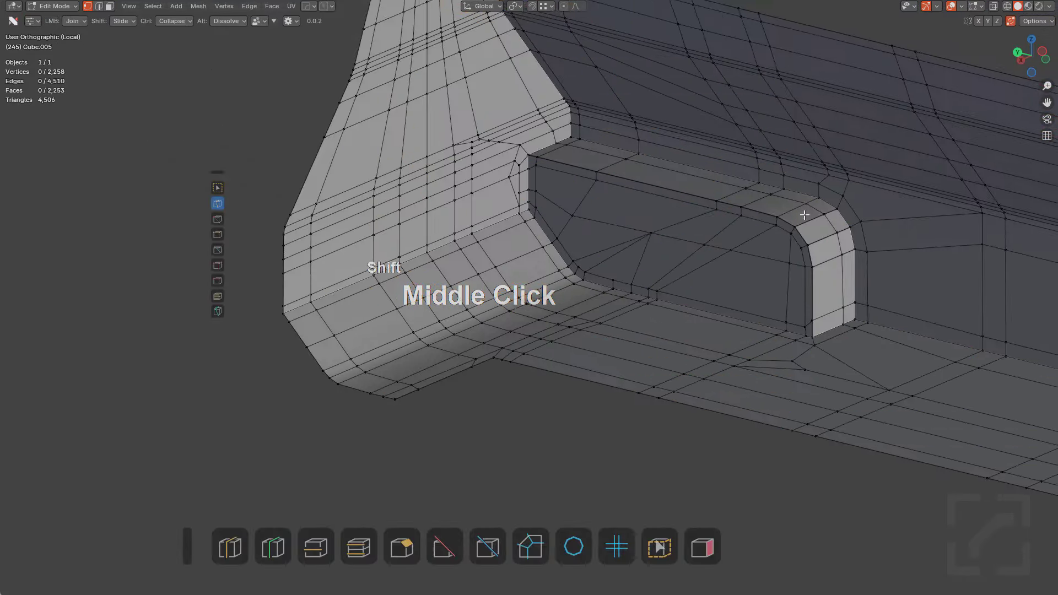
shift+middle_drag(804, 215, 713, 178)
Apply Smooth shading to the whole object with the HOps Helper
key(a)
key(Tab)
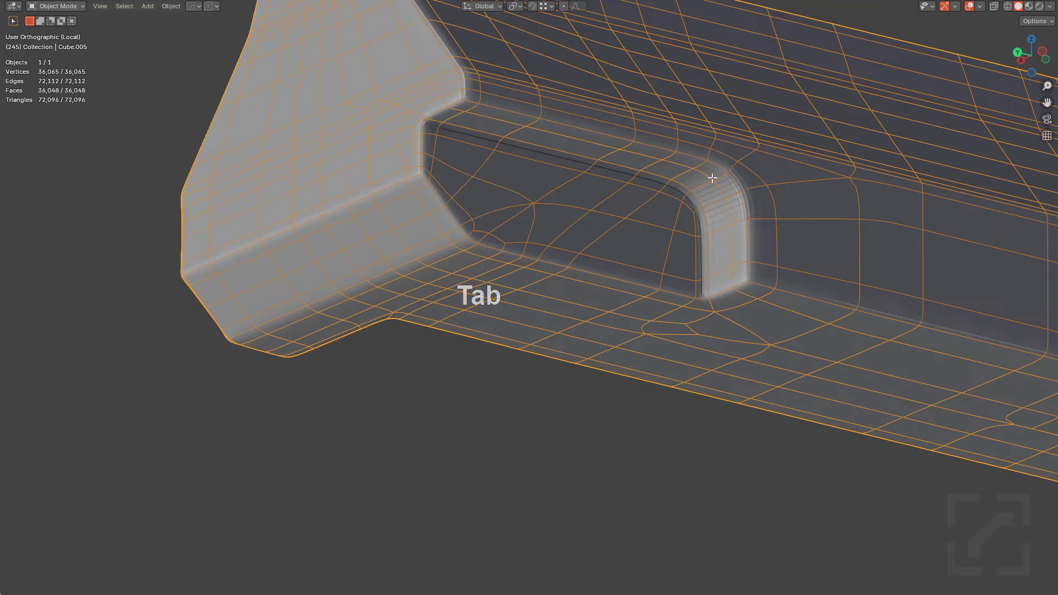
key(ctrl+grave)
click(727, 190)
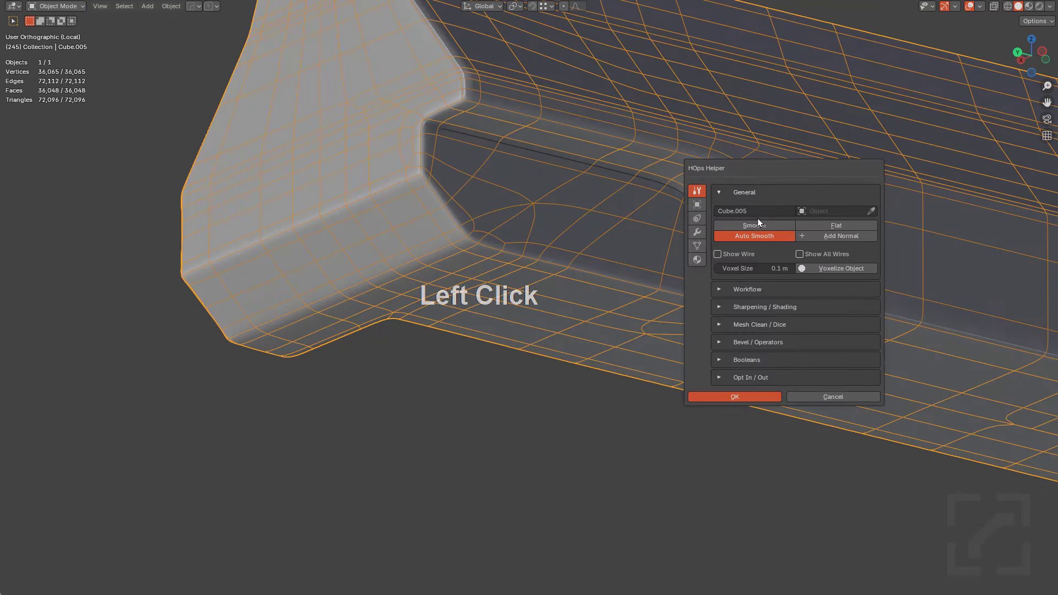
click(761, 223)
key(alt+a)
Select all the faces forming the side recess's floor and inset them slightly as one region
mouse_move(712, 220)
middle_down()
mouse_move(598, 239)
mouse_move(595, 217)
middle_up()
key(Tab)
scroll(602, 217, up, 3)
key(3)
key(4)
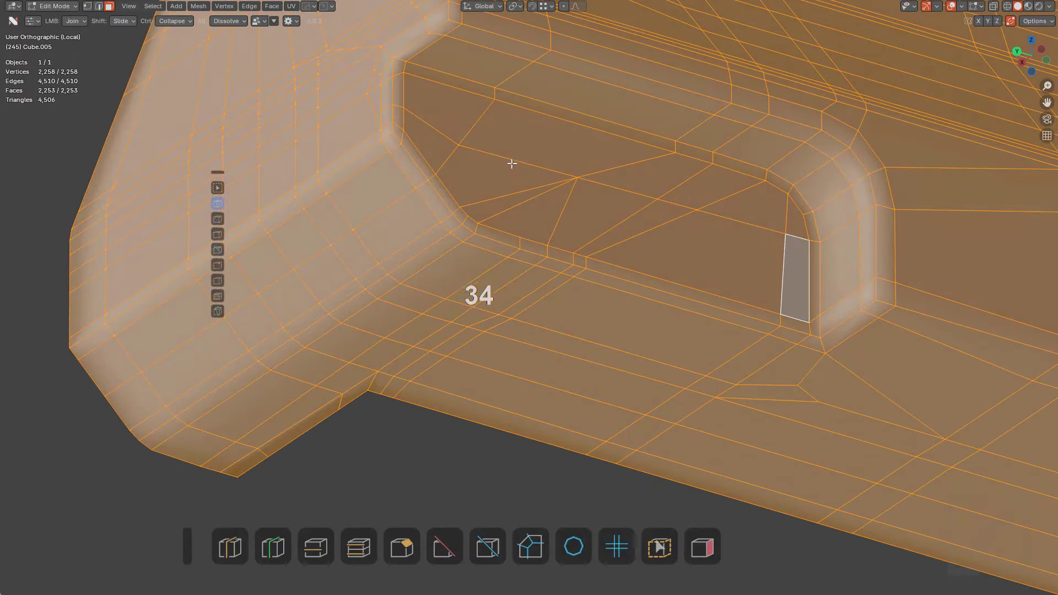
click(450, 117)
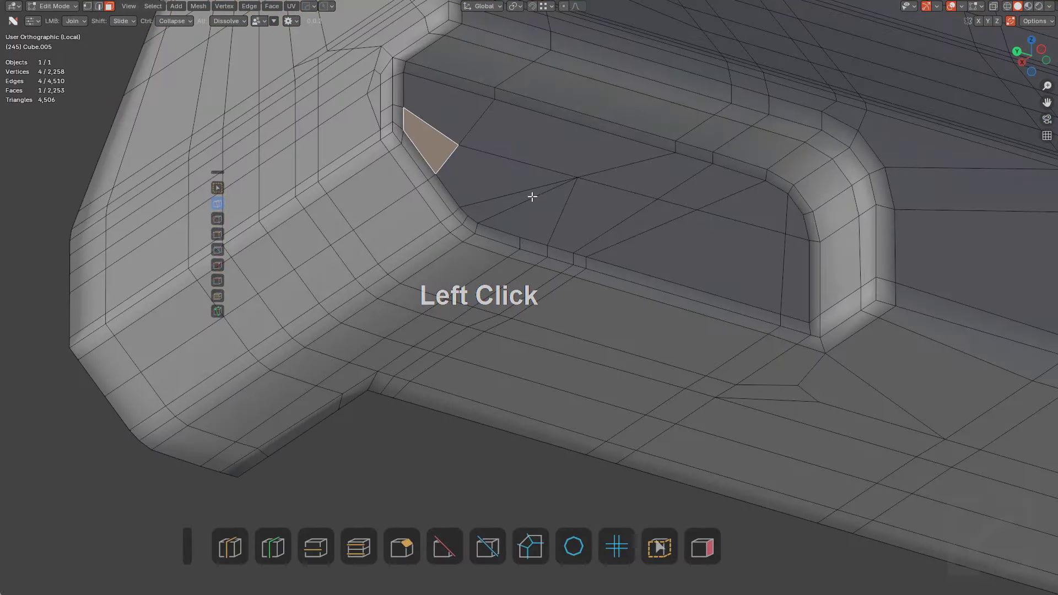
key(c)
mouse_move(498, 163)
mouse_down()
mouse_move(470, 137)
mouse_move(561, 203)
mouse_move(751, 219)
mouse_move(779, 236)
mouse_up()
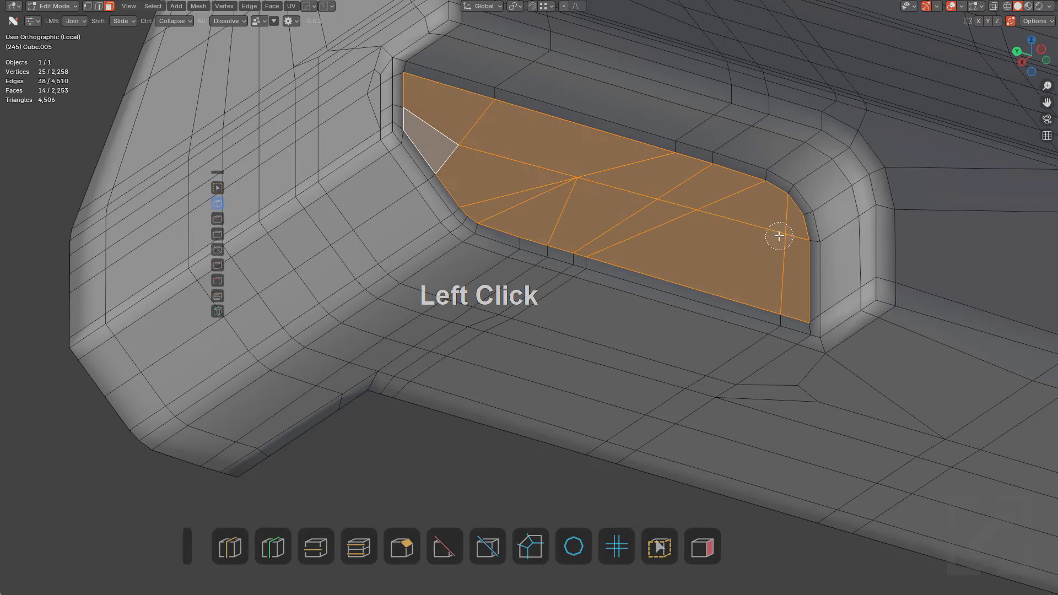
key(i)
click(868, 338)
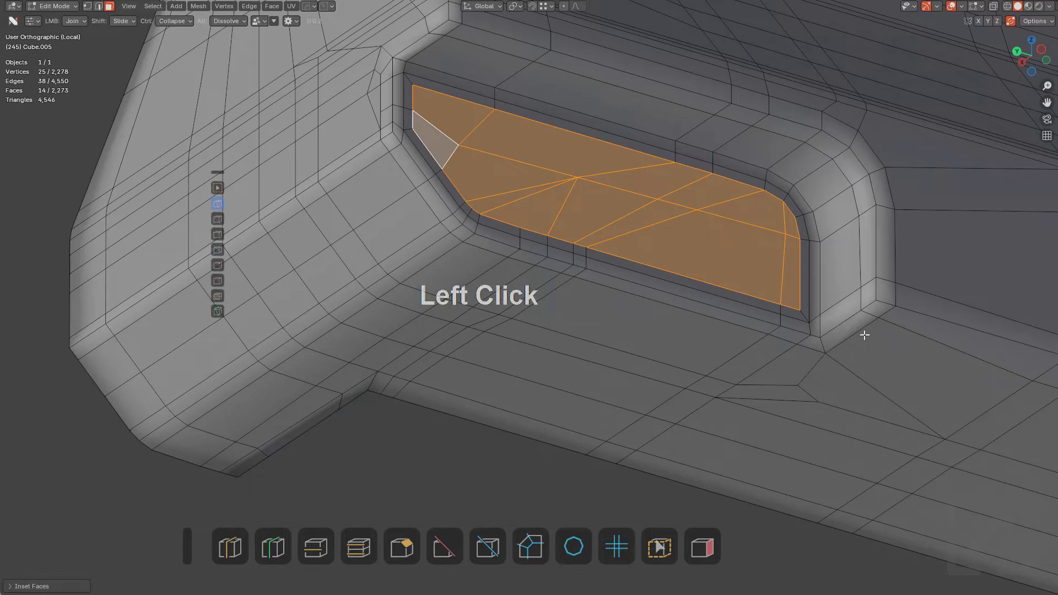
Turn on Analyze, check the inset recess from outside, and return to the full rifle with nothing selected
key(Tab)
scroll(692, 238, down, 5)
middle_drag(644, 227, 661, 263)
key(Tab)
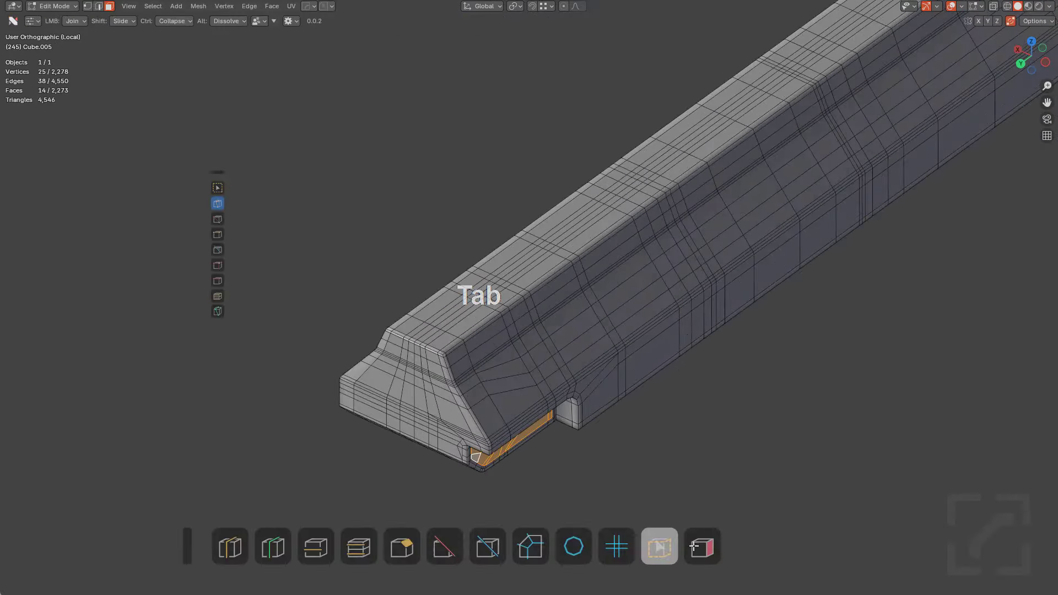
click(702, 546)
middle_drag(556, 309, 704, 218)
key(KP_1)
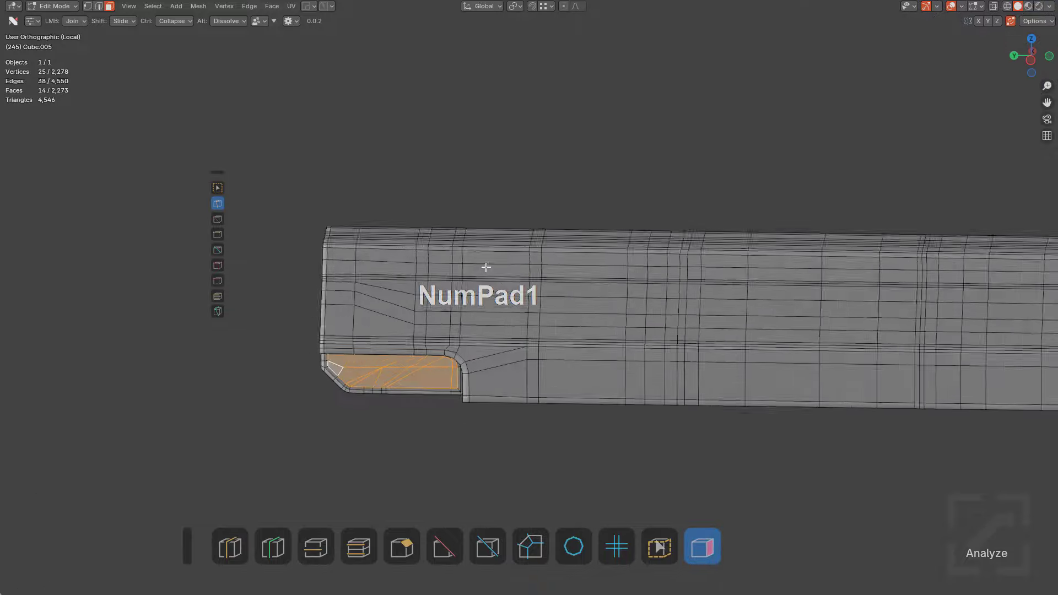
shift+middle_drag(484, 267, 456, 213)
scroll(643, 273, down, 3)
middle_drag(642, 273, 551, 281)
key(Tab)
key(KP_Divide)
key(a)
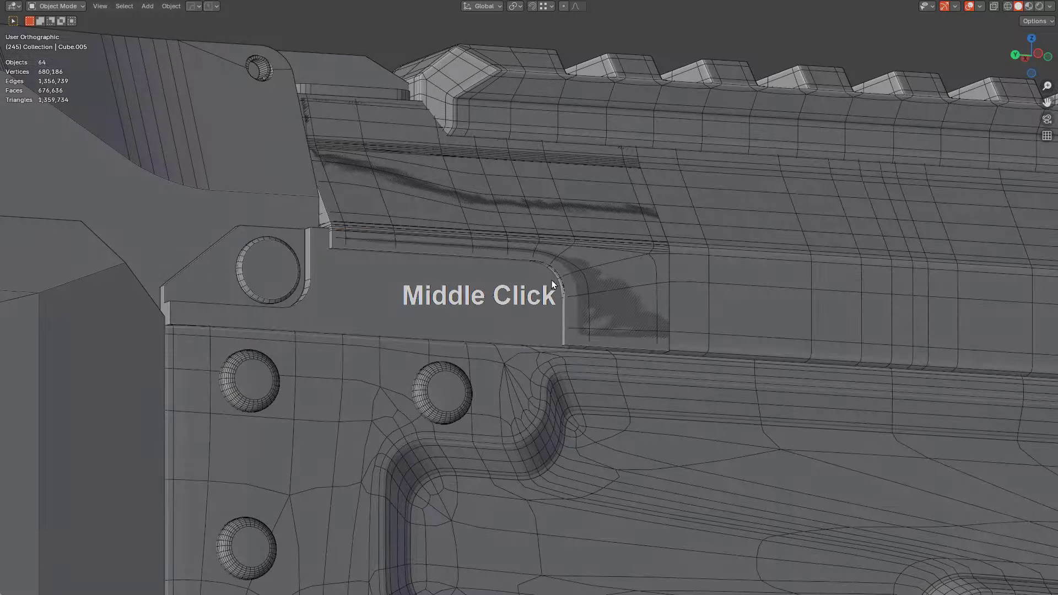
Delete the old block that overlaps the upper receiver around the side recess
click(526, 292)
middle_drag(492, 319, 626, 231)
click(602, 272)
key(x)
click(614, 269)
Knife-cut a vertical edge line through the receiver block just behind the recess, using a box of about 0.238 by 0.304
key(Tab)
key(Tab)
key(alt+z)
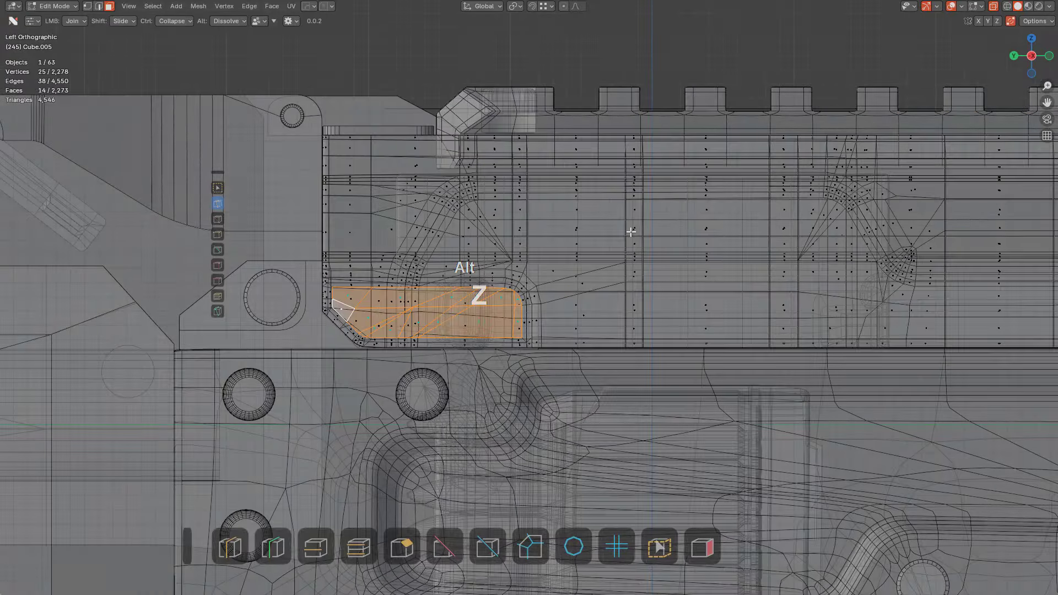
key(w)
drag(241, 42, 578, 473)
key(x)
key(space)
key(alt+z)
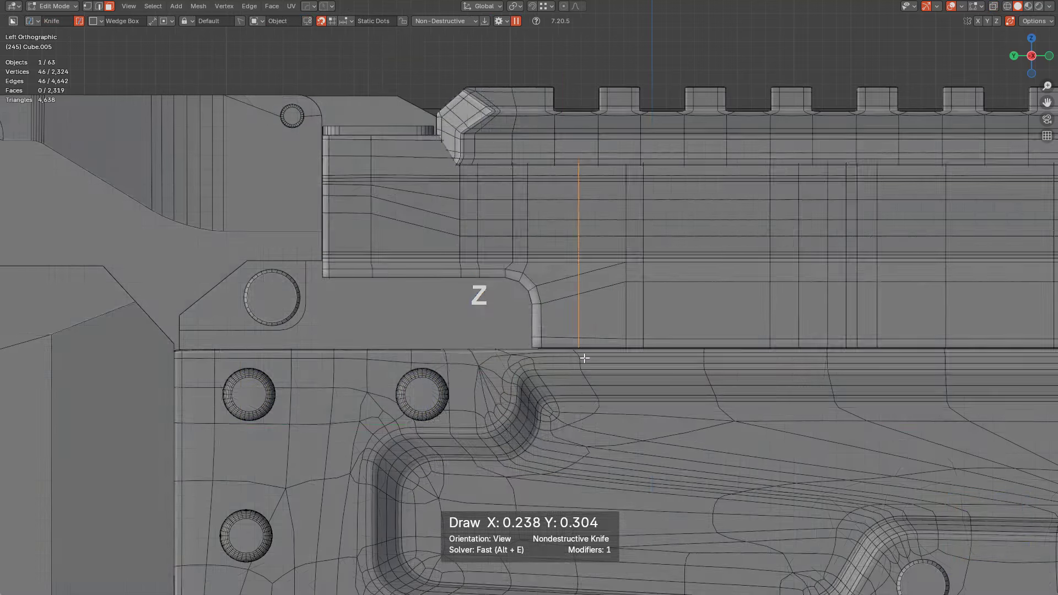
Isolate the cut block and activate nSolve on the mesh around the recess
middle_drag(622, 267, 629, 288)
scroll(628, 289, up, 3)
key(KP_Divide)
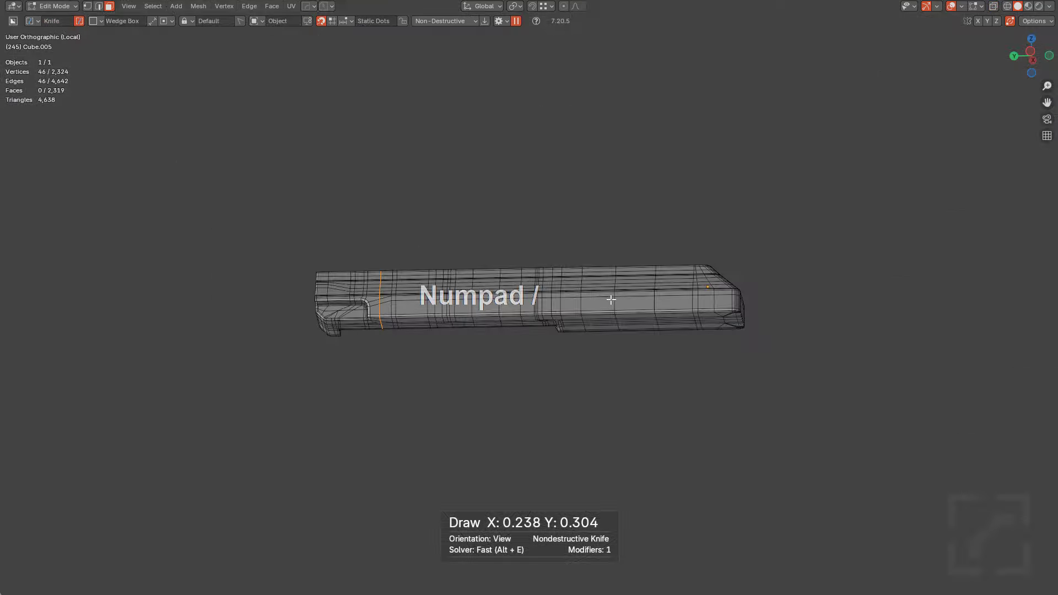
middle_drag(571, 304, 588, 290)
scroll(584, 288, up, 1)
shift+middle_drag(455, 228, 541, 208)
scroll(541, 207, up, 3)
key(alt+4)
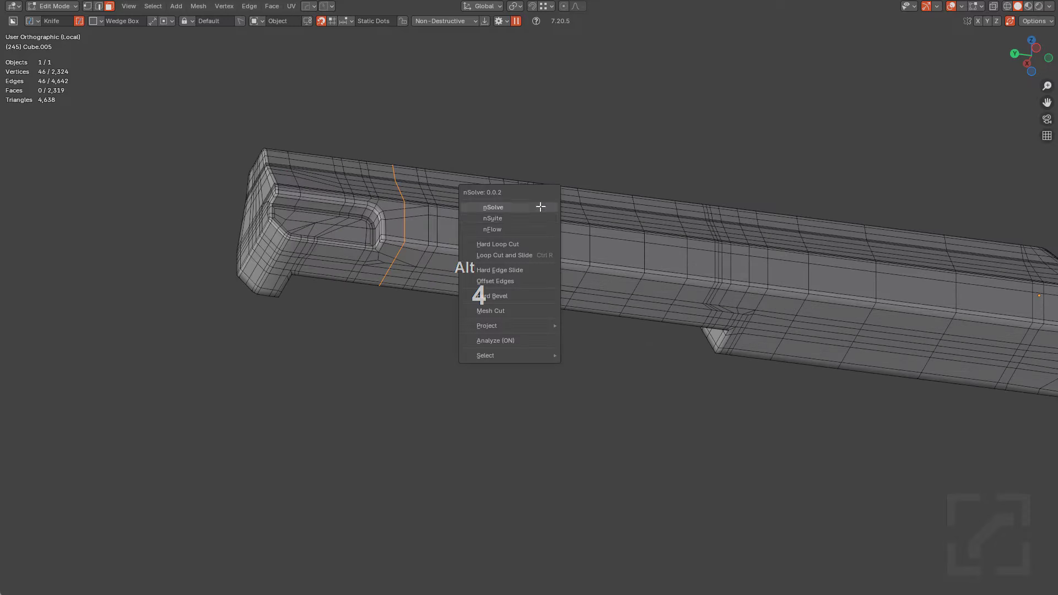
click(520, 210)
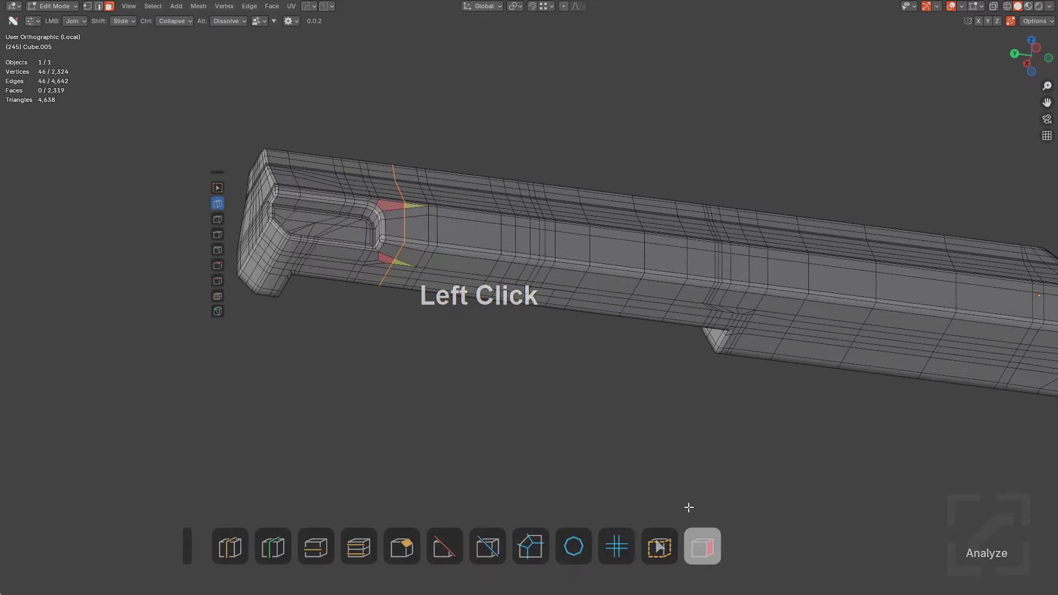
Slide the cut line's vertices below and above the recess corner onto their neighbouring vertices, removing the small triangles
shift+middle_drag(475, 186, 538, 222)
scroll(537, 222, up, 10)
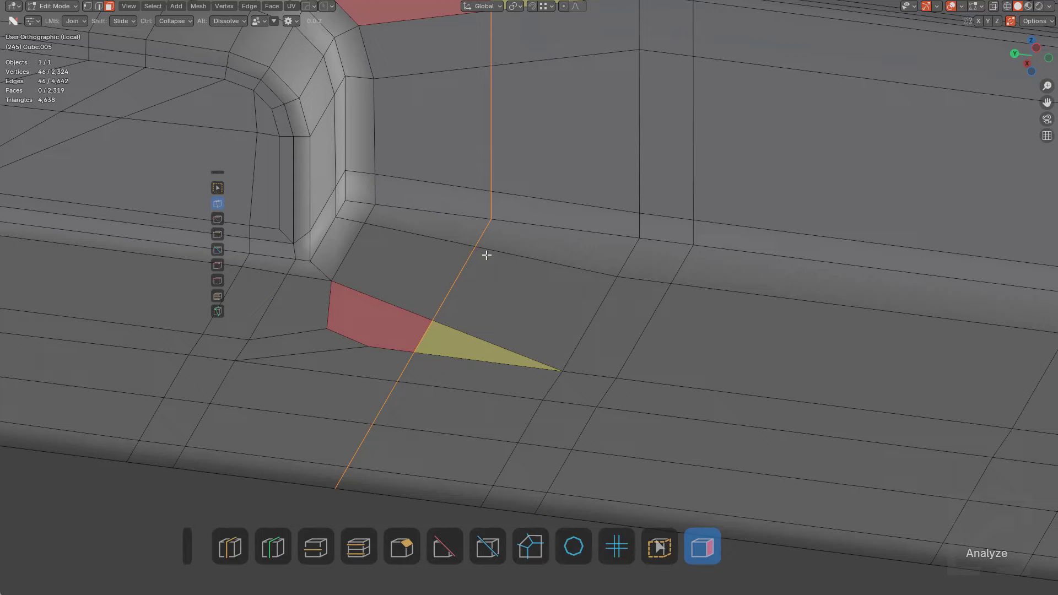
scroll(487, 255, up, 1)
key(1)
shift+drag(395, 365, 385, 355)
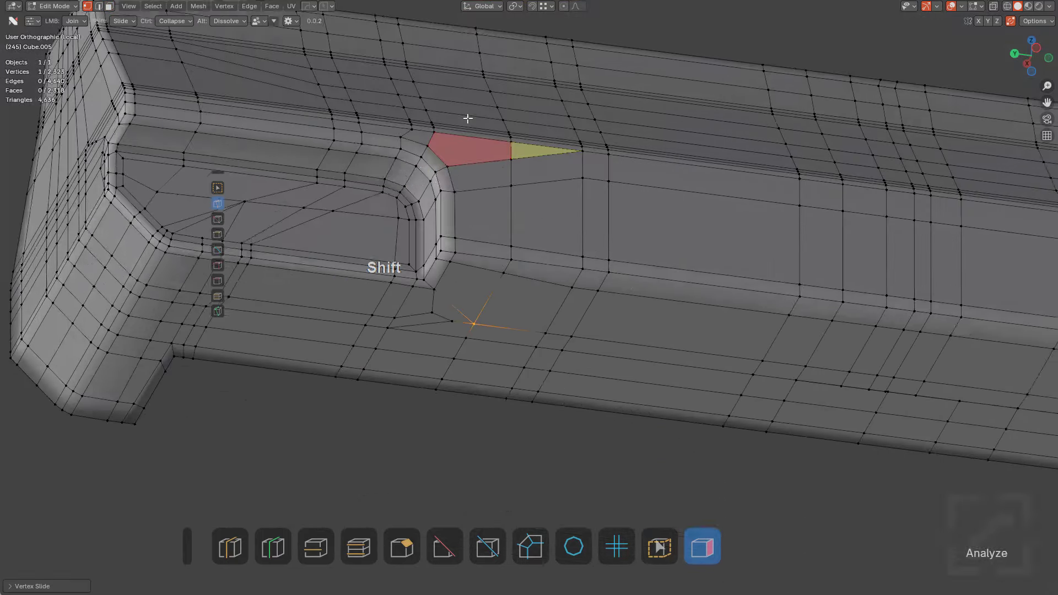
shift+middle_drag(467, 119, 492, 246)
scroll(518, 271, up, 2)
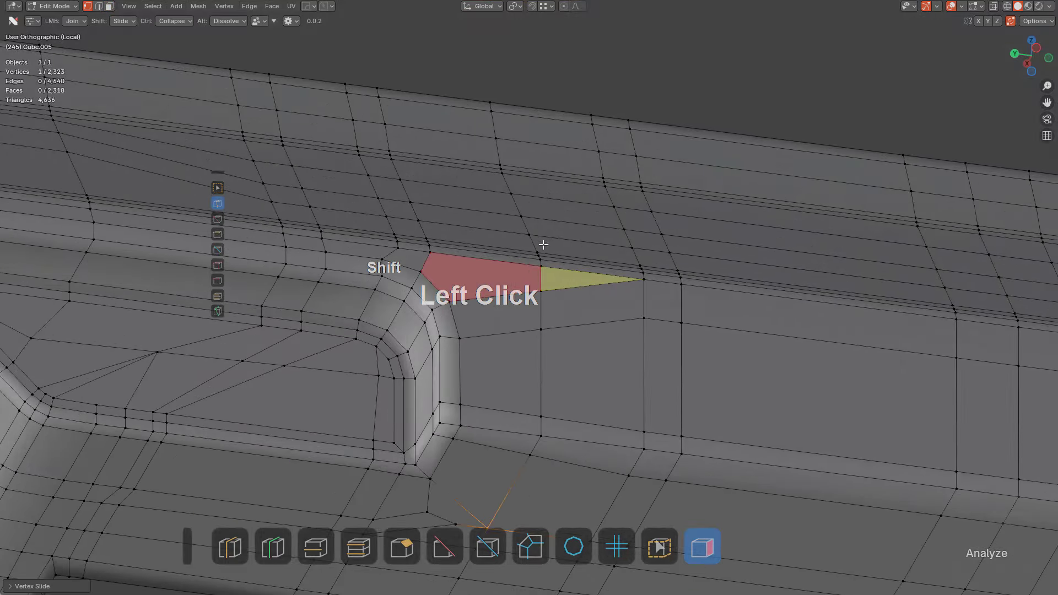
shift+drag(544, 288, 538, 262)
scroll(581, 267, down, 5)
key(alt+a)
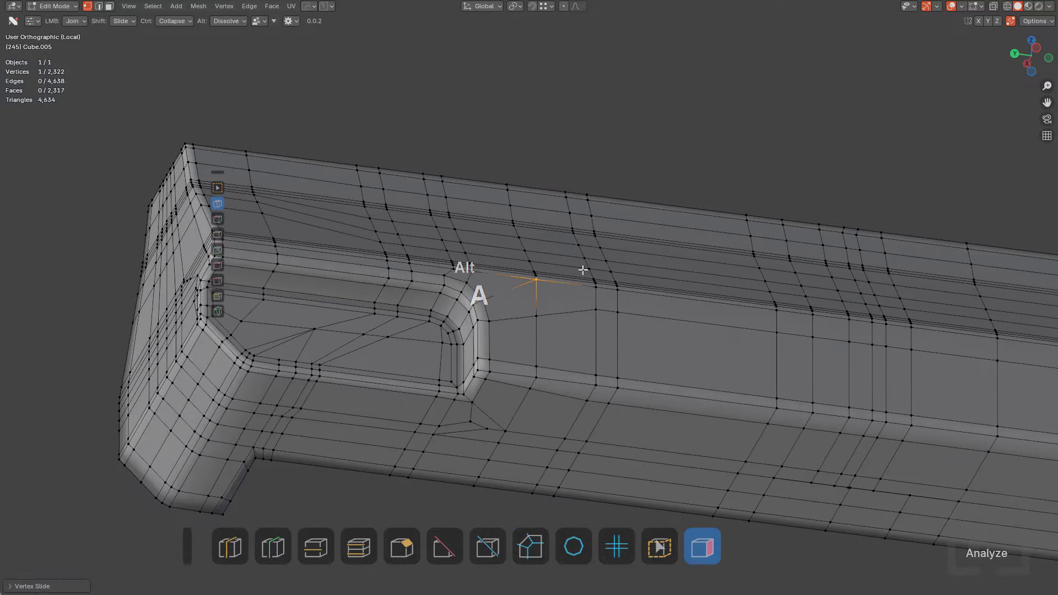
Examine the block's smoothed shape in Object Mode, both isolated and within the full rifle
middle_drag(581, 266, 616, 284)
key(Tab)
shift+middle_drag(616, 285, 634, 132)
scroll(632, 230, down, 4)
key(alt+a)
middle_drag(633, 229, 695, 247)
key(KP_Divide)
key(alt+a)
scroll(670, 275, down, 3)
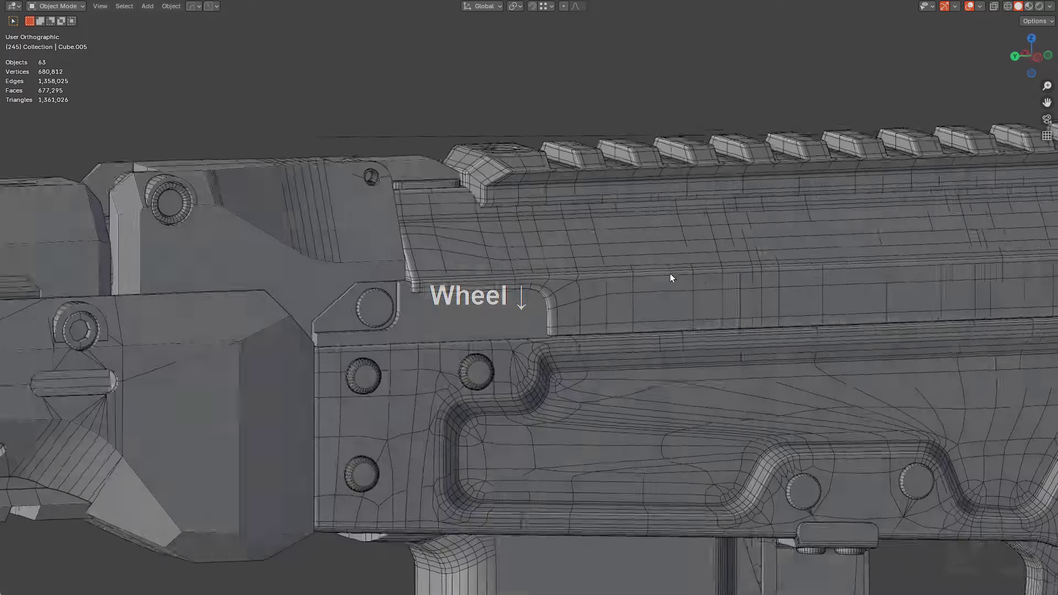
alt+middle_drag(686, 287, 614, 208)
Undo back to the state before the overlapping block's deletion and the knife cut
key(ctrl)
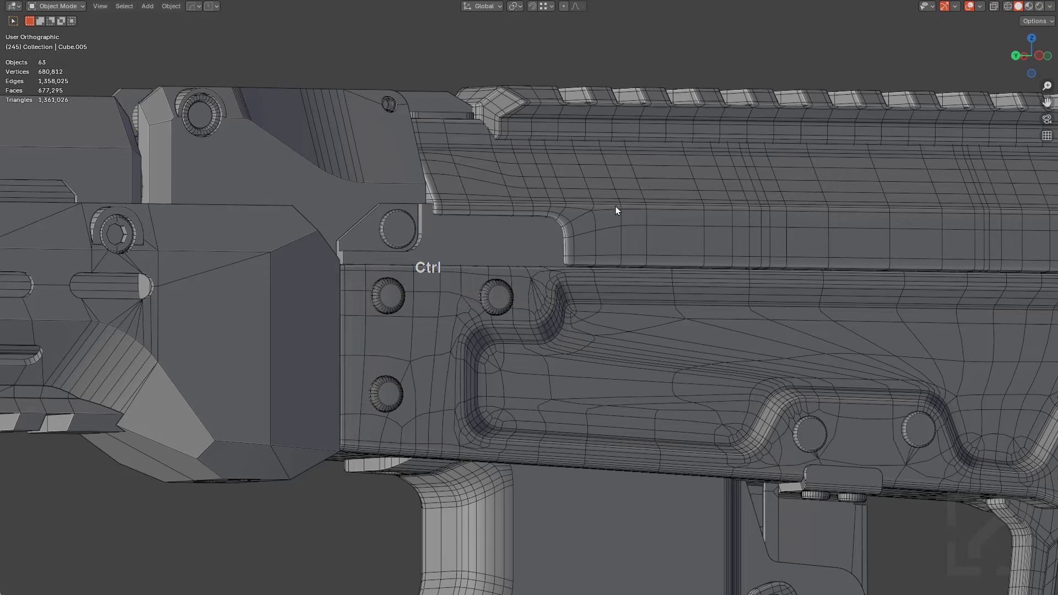
ctrl+click(632, 220)
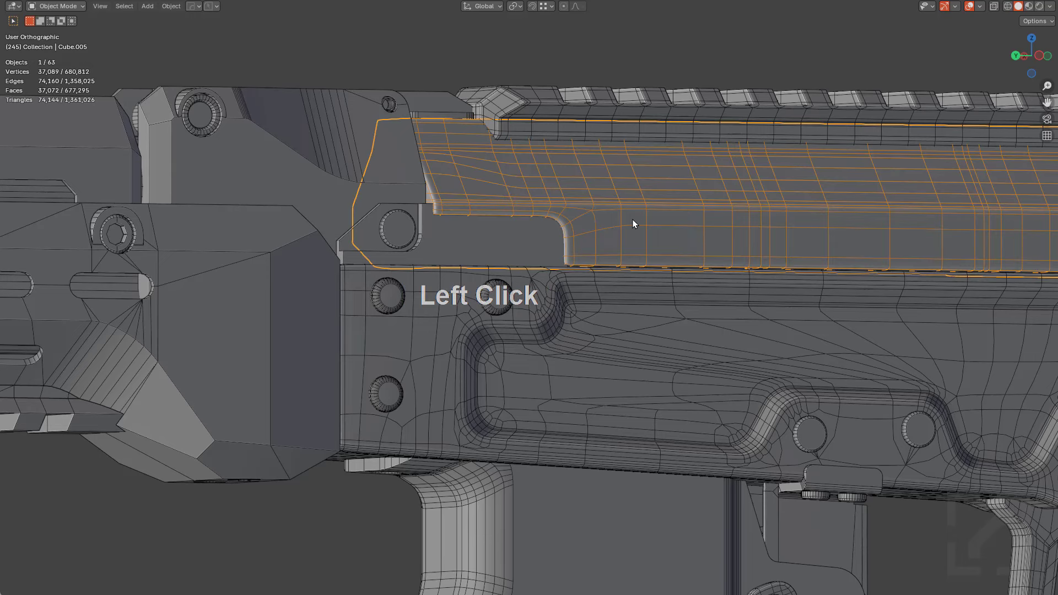
key(ctrl+z)
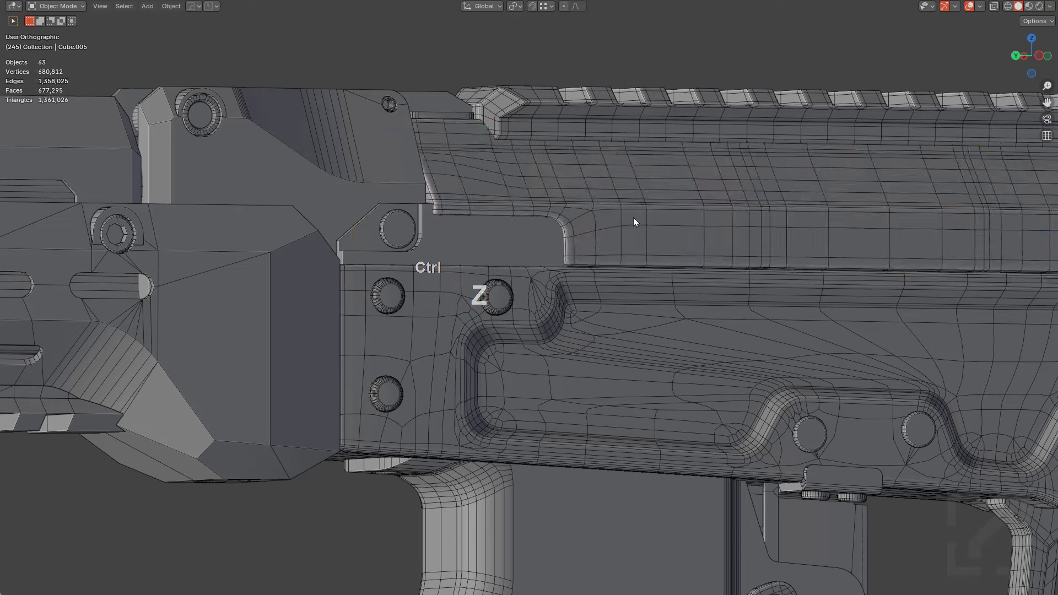
key(ctrl+z)
key(ctrl+z)
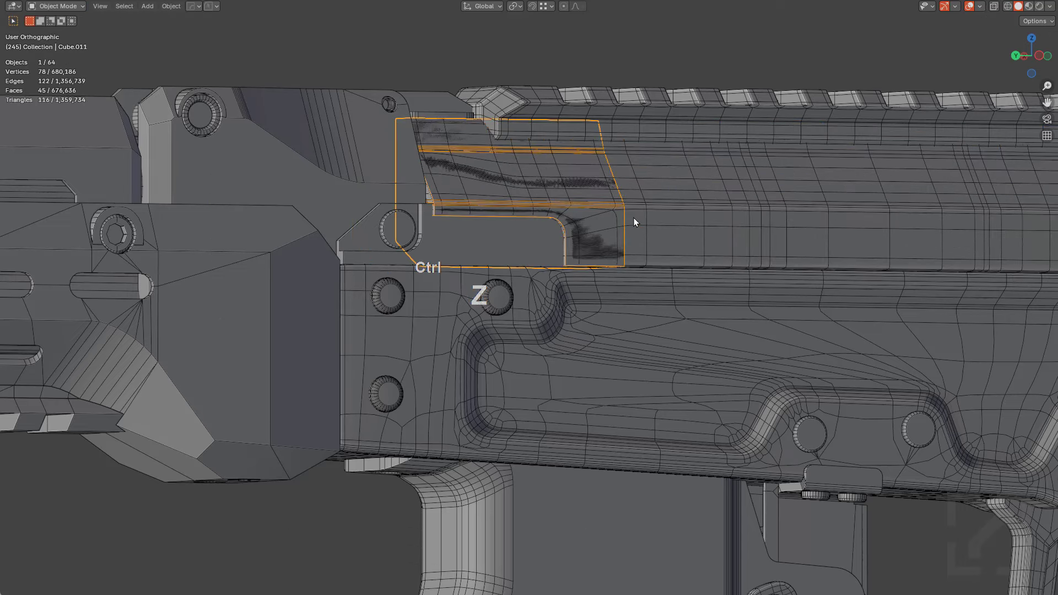
Knife-cut the receiver block vertically behind the recess in the side view, using a box of about 0.263 by 0.327
click(668, 211)
key(Tab)
alt+middle_drag(668, 208, 643, 203)
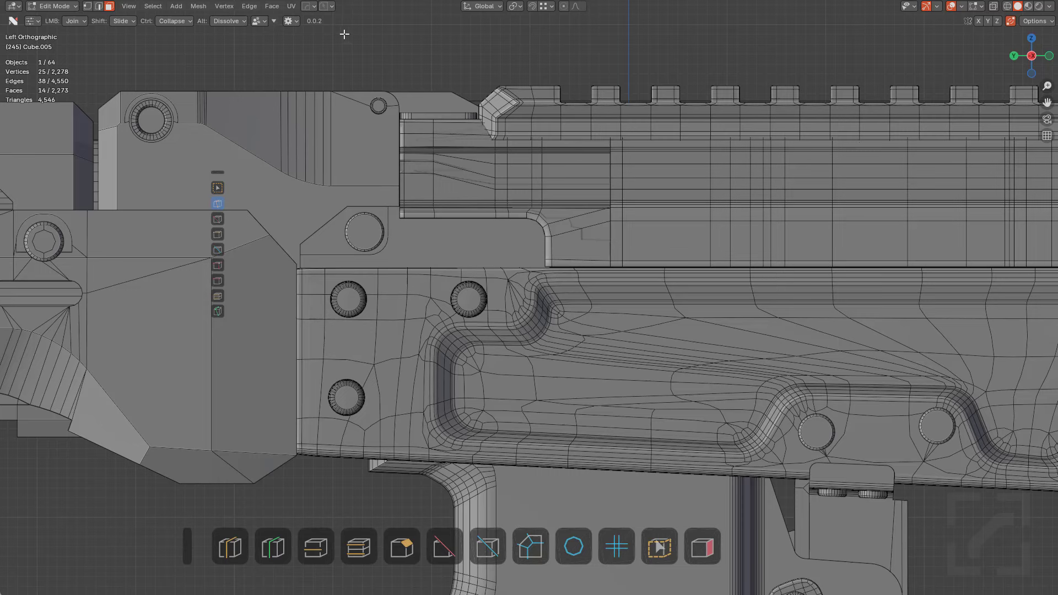
key(alt+w)
key(x)
ctrl+drag(320, 57, 583, 378)
key(space)
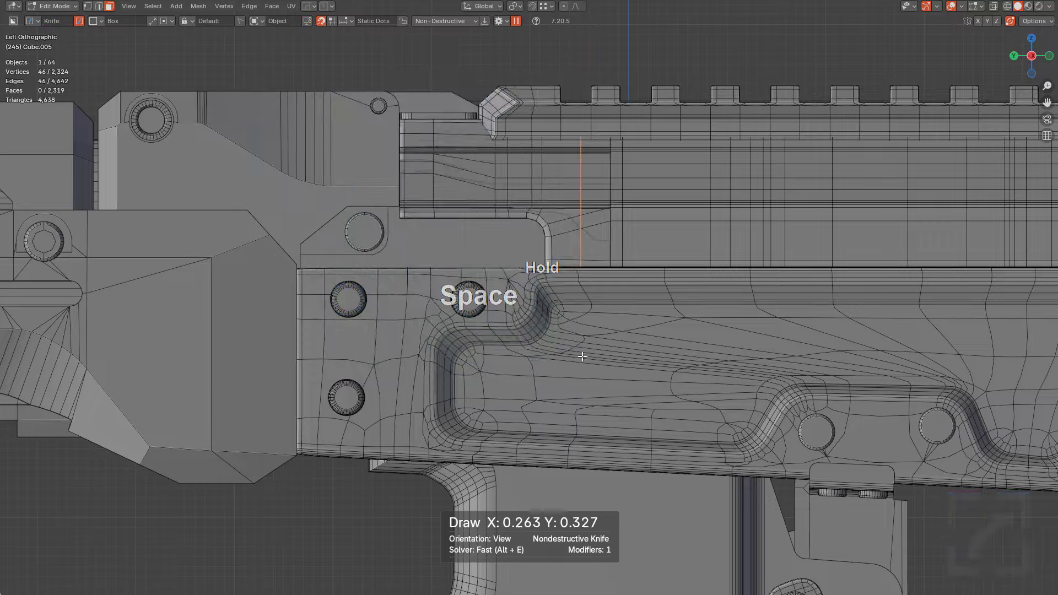
Isolate the receiver block and run nSolve on it to flag the non-quad faces beside the new cut
scroll(586, 267, up, 2)
key(KP_Divide)
shift+middle_drag(520, 308, 528, 232)
scroll(502, 287, up, 3)
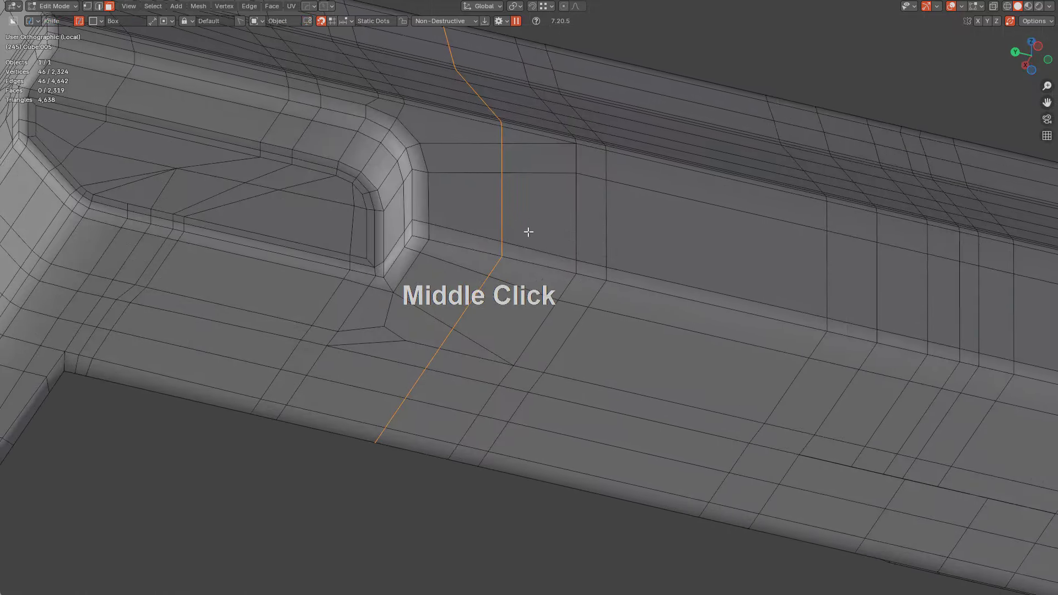
key(alt+4)
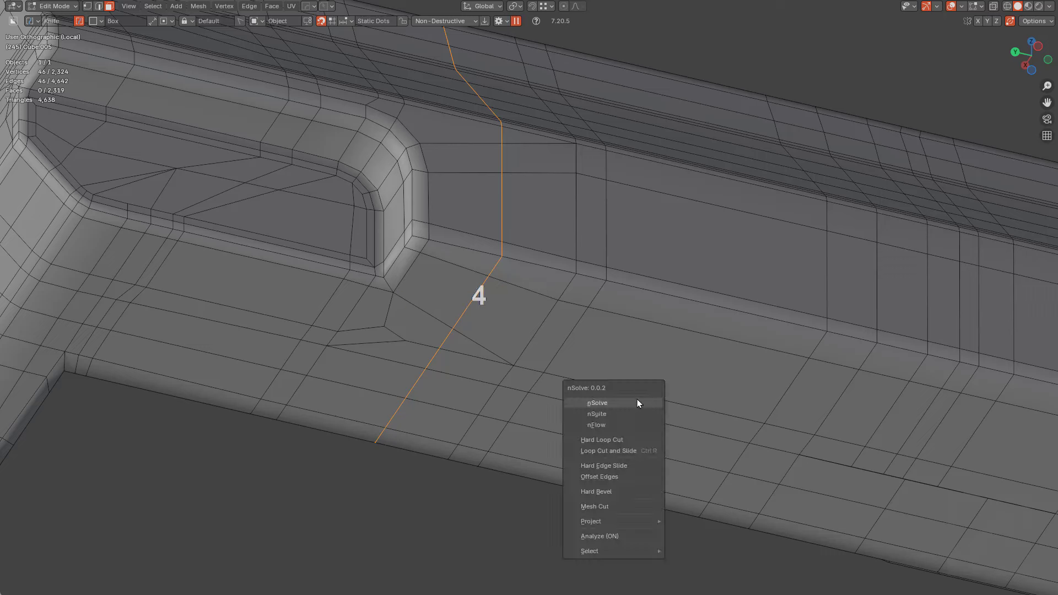
click(637, 403)
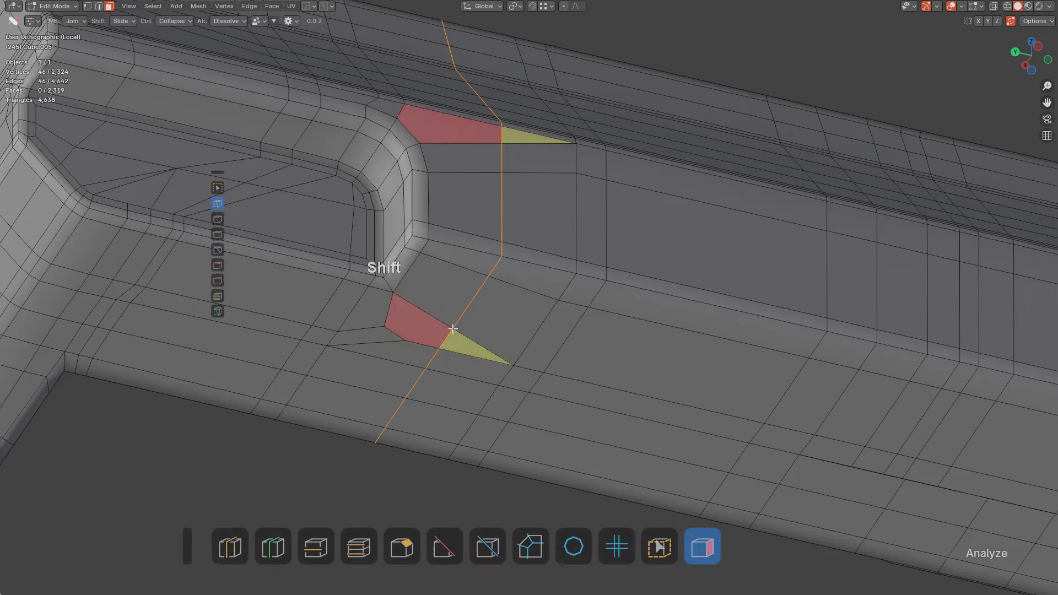
Slide the cut's two vertices beside the flagged triangles onto the adjacent vertices and check the block in Object Mode
shift+drag(453, 329, 438, 350)
shift+drag(501, 143, 497, 109)
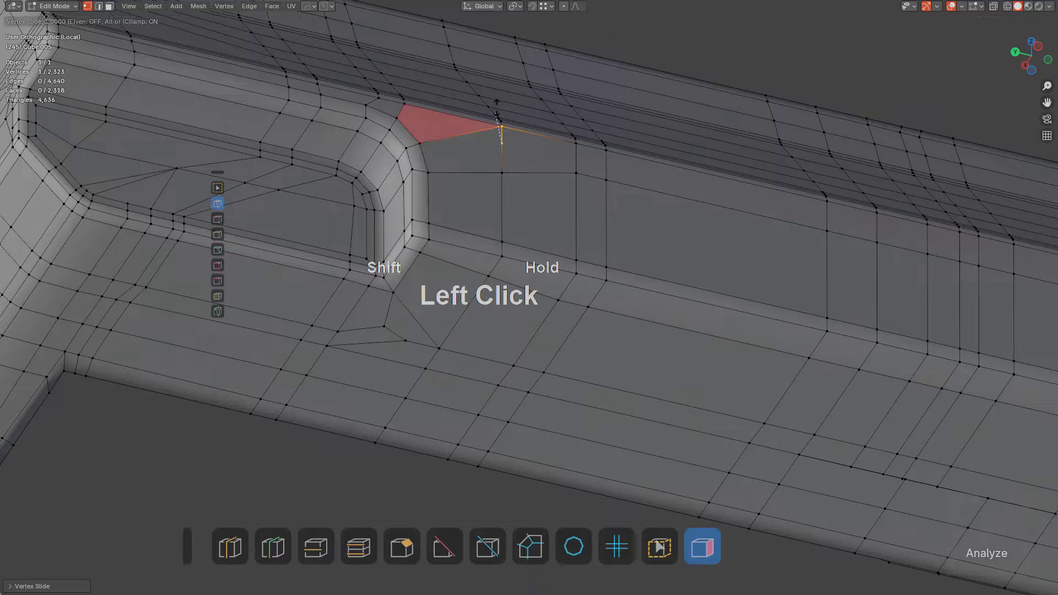
middle_drag(496, 102, 577, 292)
key(Tab)
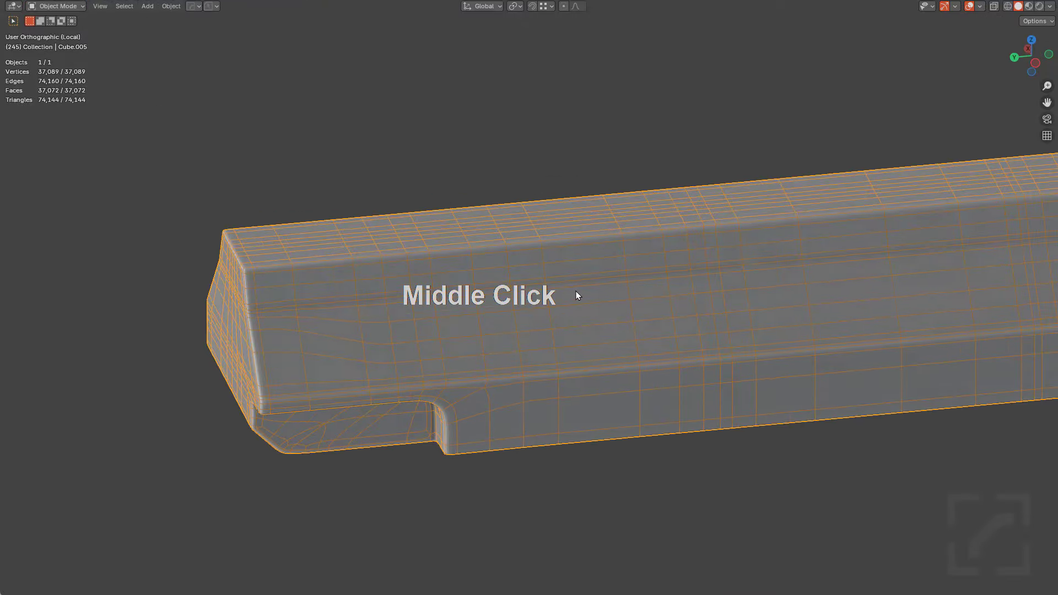
Show the full rifle and try moving the flat side plate to identify it
key(KP_Divide)
key(a)
middle_drag(556, 187, 511, 220)
scroll(511, 221, up, 1)
click(512, 226)
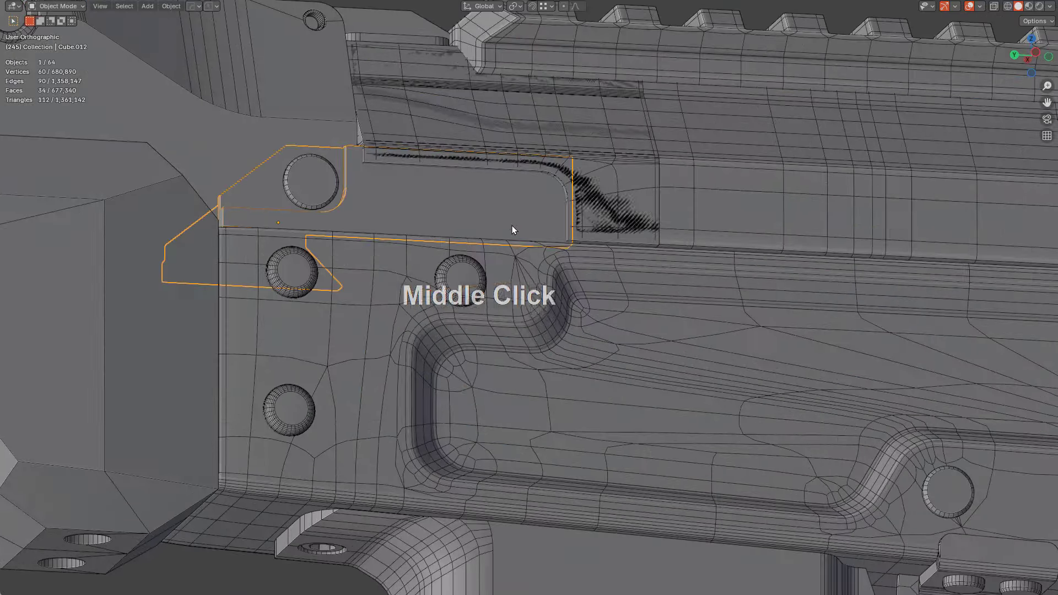
scroll(515, 237, up, 2)
key(g)
right_click(630, 229)
Hide the old block overlapping the receiver around the recess and save the file
click(630, 228)
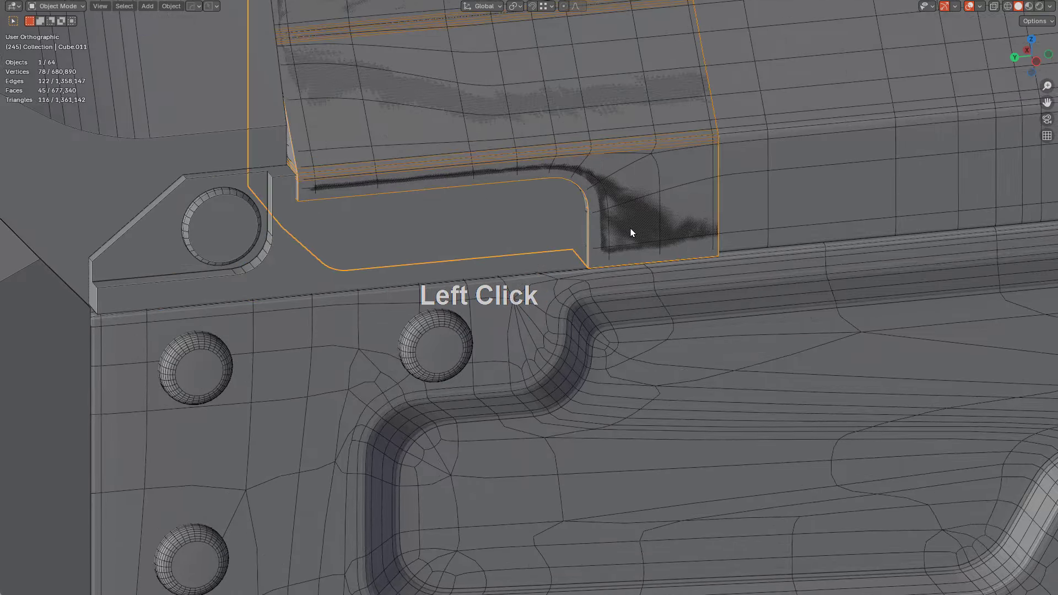
key(g)
right_click(674, 221)
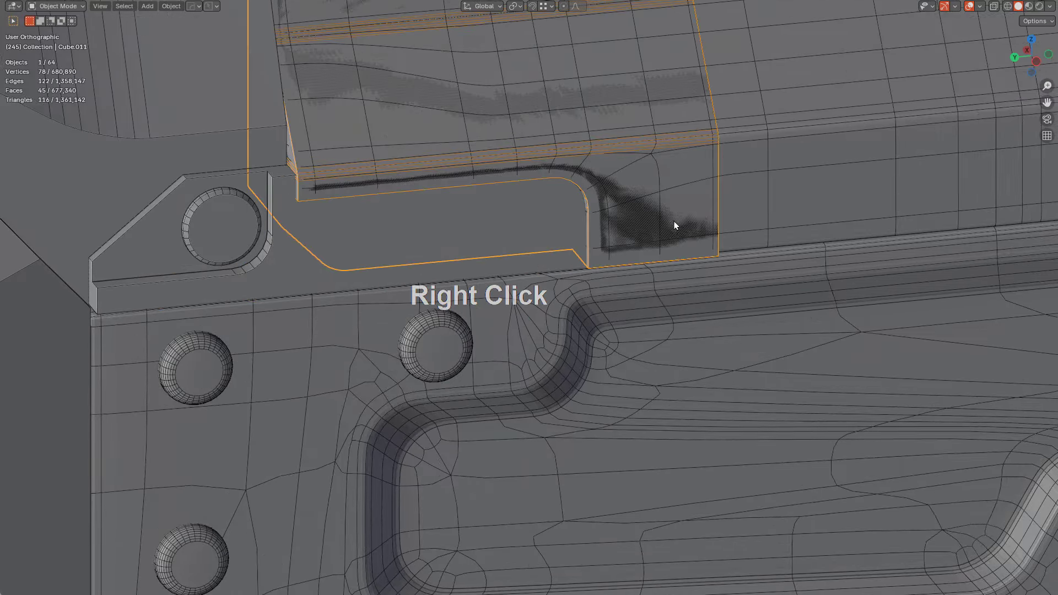
mouse_move(673, 220)
middle_down()
mouse_move(644, 216)
mouse_move(672, 191)
mouse_move(679, 218)
mouse_move(510, 263)
mouse_move(392, 249)
middle_up()
scroll(636, 221, down, 4)
key(h)
scroll(636, 228, down, 3)
key(ctrl+s)
Examine the whole rifle from both sides, checking how the receiver's recess area fits the neighbouring parts
shift+middle_click(592, 211)
scroll(602, 219, down, 3)
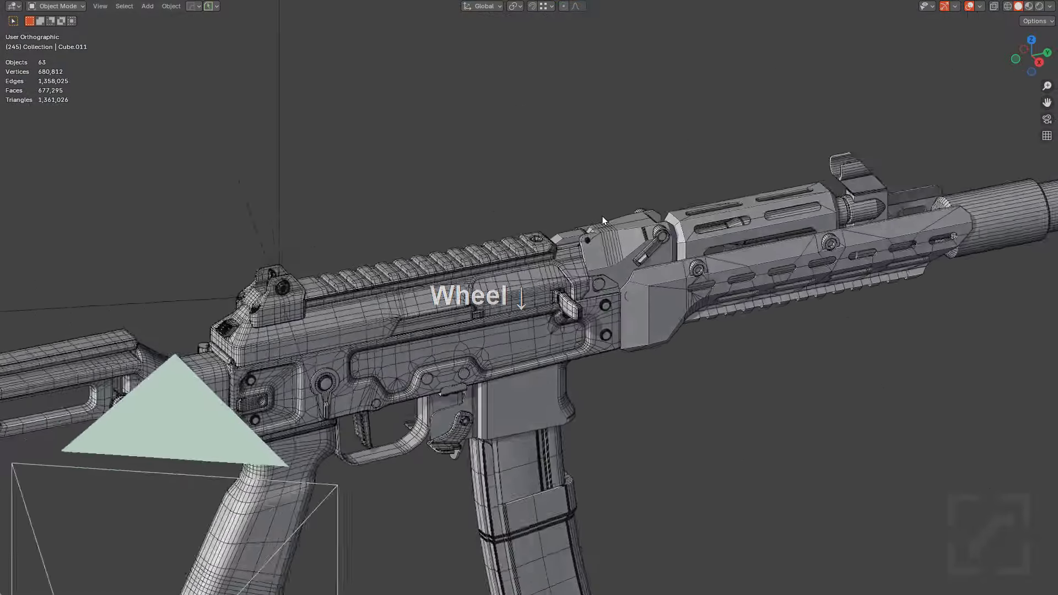
middle_drag(603, 216, 660, 183)
middle_drag(555, 259, 722, 236)
scroll(501, 198, up, 4)
shift+middle_drag(500, 198, 697, 353)
middle_drag(507, 261, 587, 261)
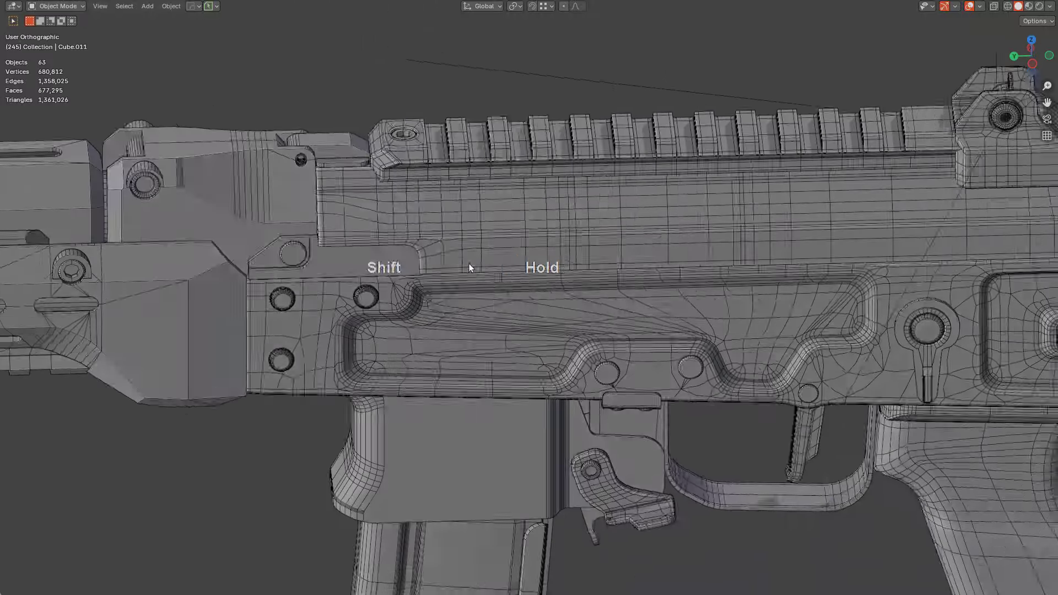
shift+middle_drag(470, 268, 677, 296)
scroll(678, 296, down, 3)
scroll(595, 231, up, 4)
Isolate the flat side plate next to the recess and frame its angled cutout with the rounded corner
click(561, 196)
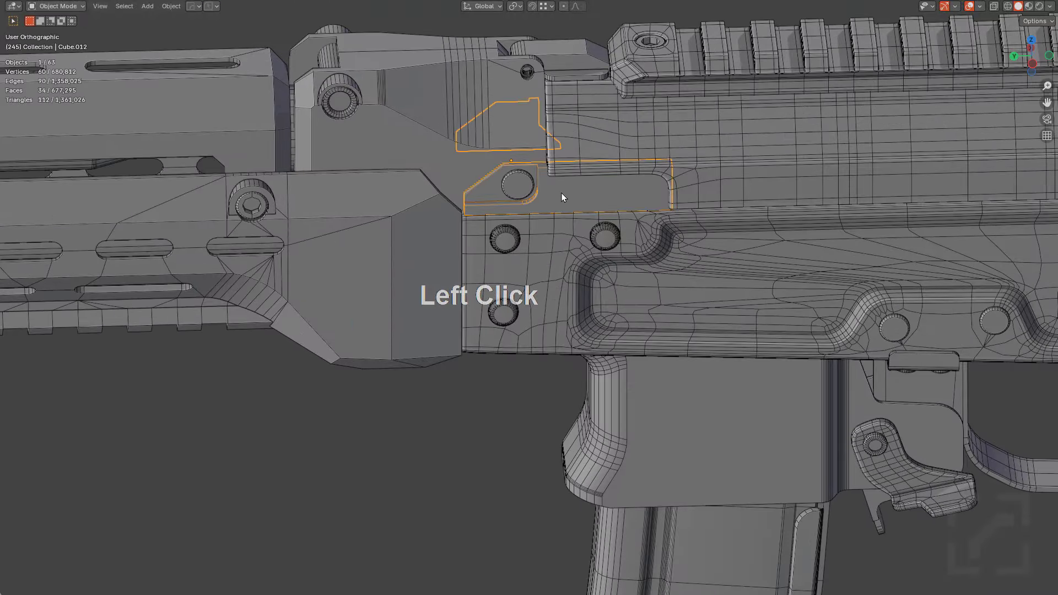
key(KP_Divide)
middle_drag(639, 263, 605, 213)
scroll(600, 224, up, 4)
scroll(599, 223, up, 2)
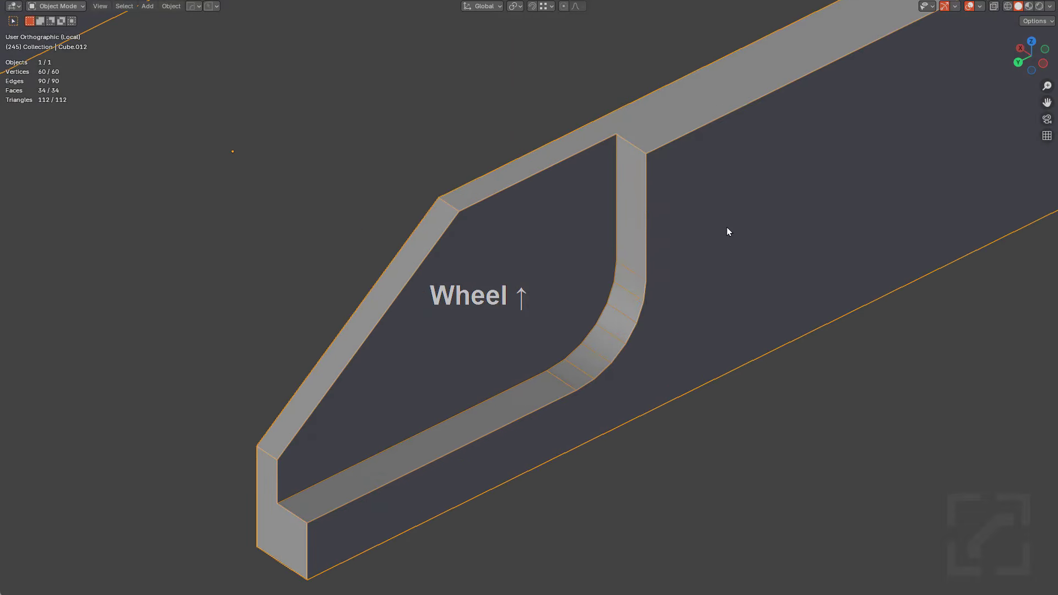
Add a two-segment bevel to the side plate, with profile 1.00, a 30° angle limit and a width of about 0.0028 m
key(q)
click(685, 237)
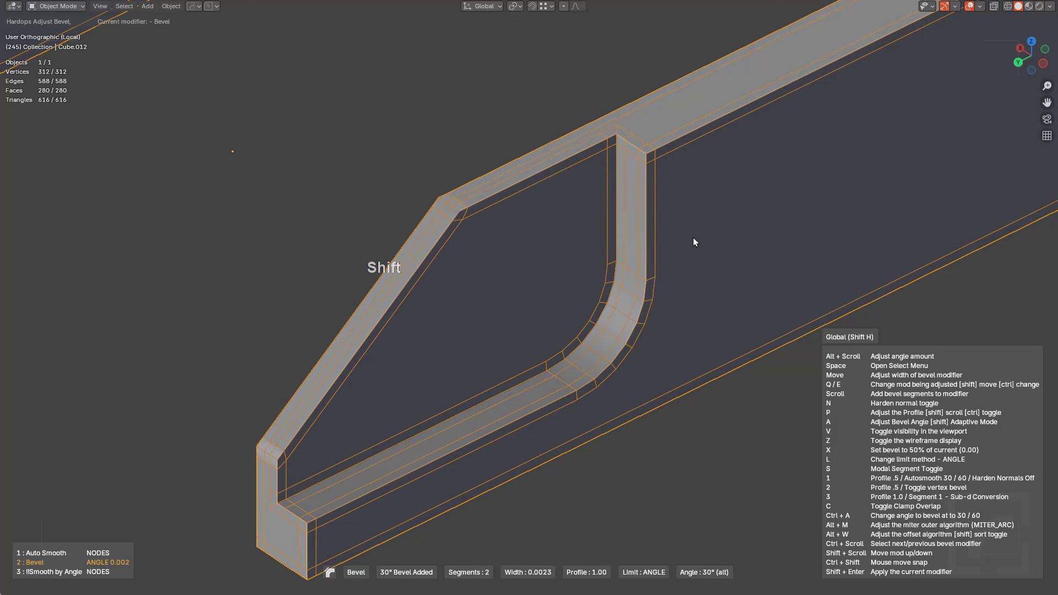
click(693, 238)
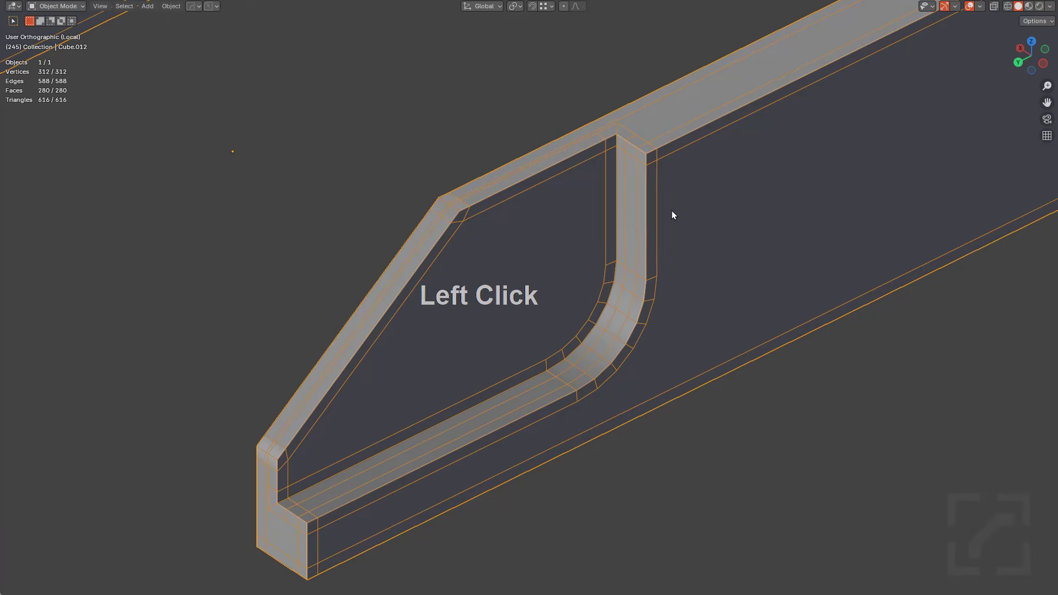
Expand the plate's Bevel modifier and apply it to the mesh
key(ctrl+grave)
click(667, 255)
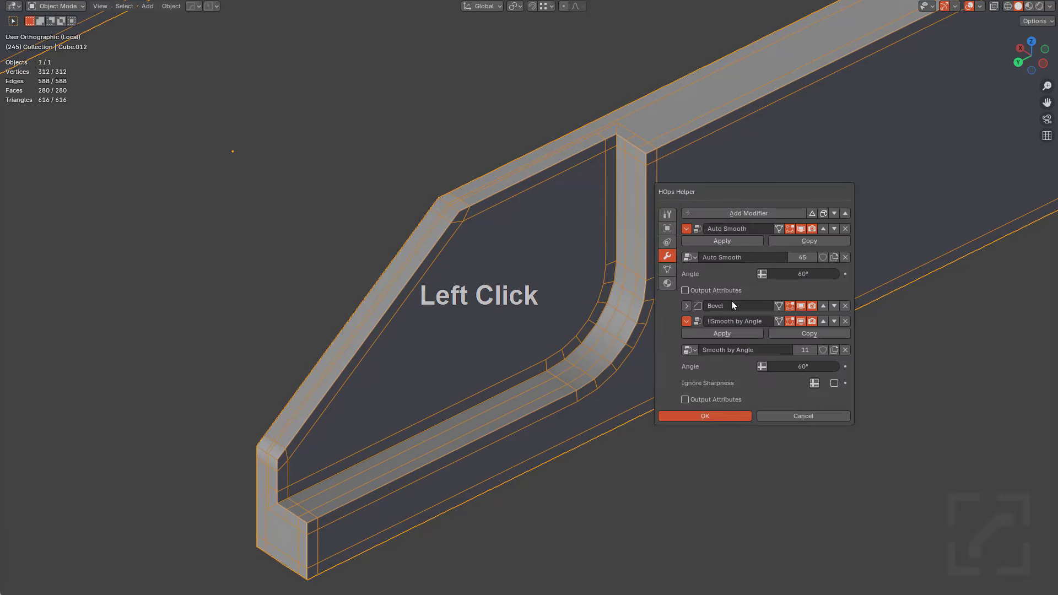
click(686, 305)
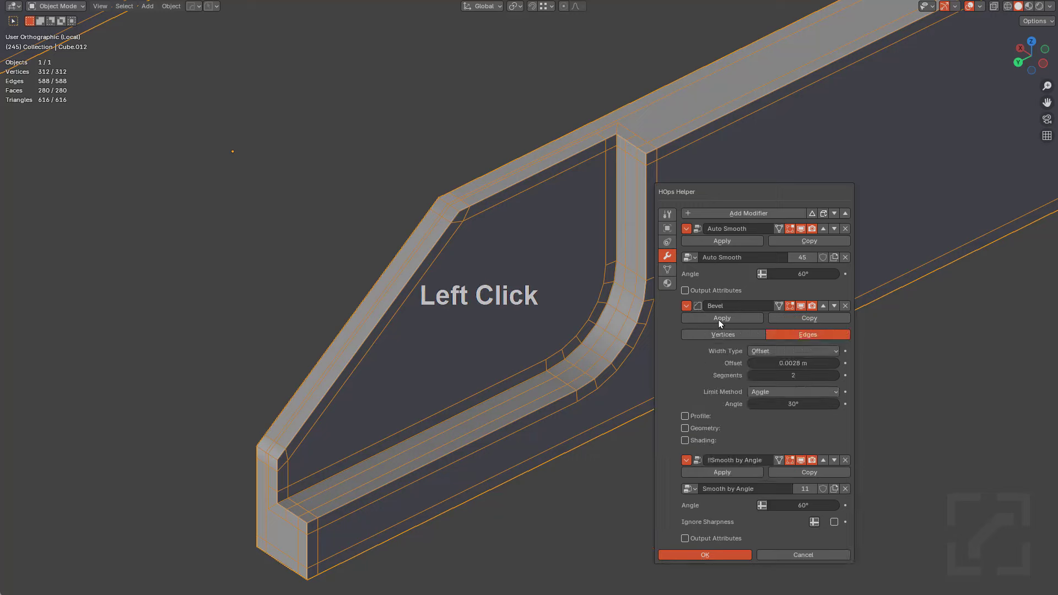
click(719, 318)
Cut a short loop across the top edge's outer strip beside the cutout corner and merge it into the neighbouring rim vertex
key(Tab)
middle_drag(581, 236, 642, 220)
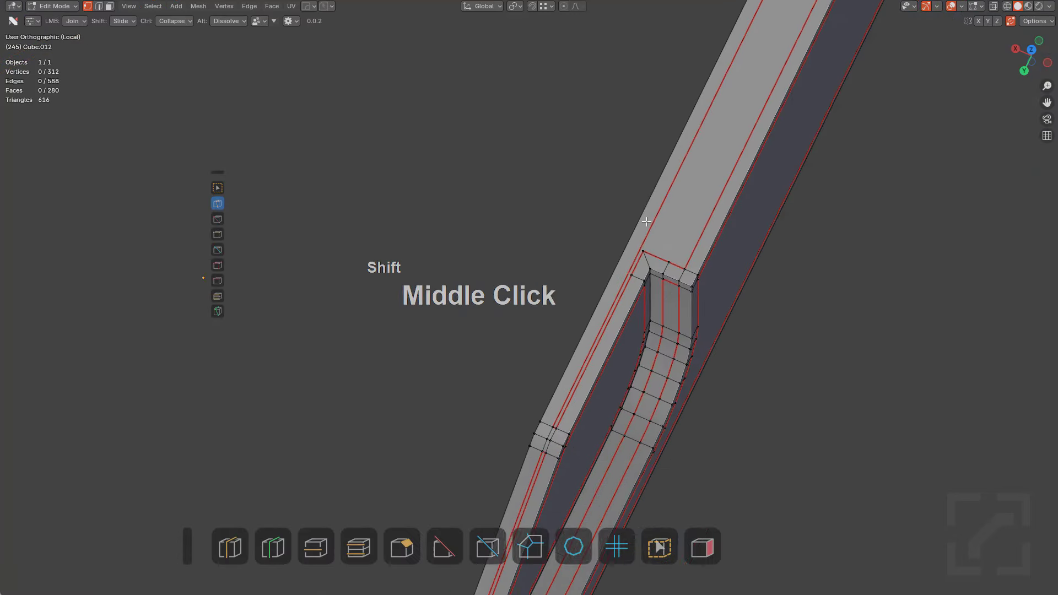
key(ctrl+r)
click(689, 274)
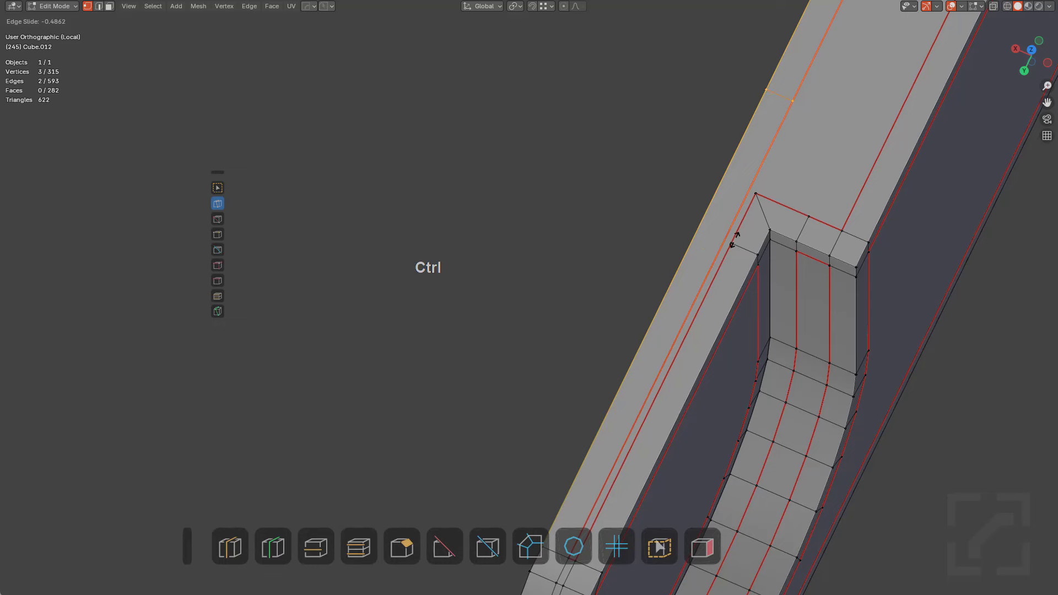
click(734, 240)
key(ctrl+shift+Tab)
key(g)
key(g)
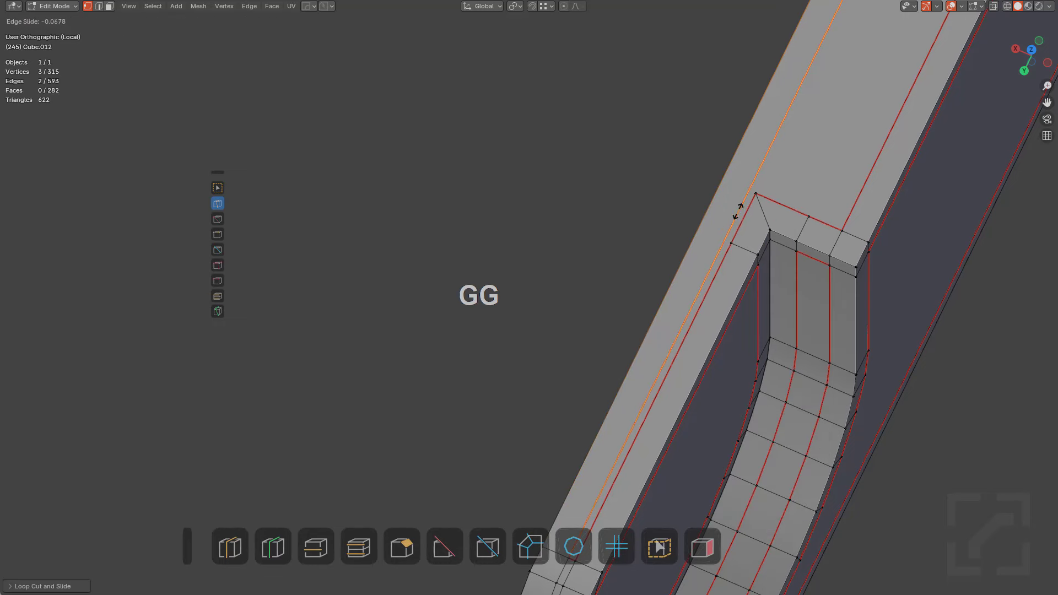
middle_drag(731, 255, 662, 164)
key(g)
click(650, 169)
scroll(595, 193, up, 1)
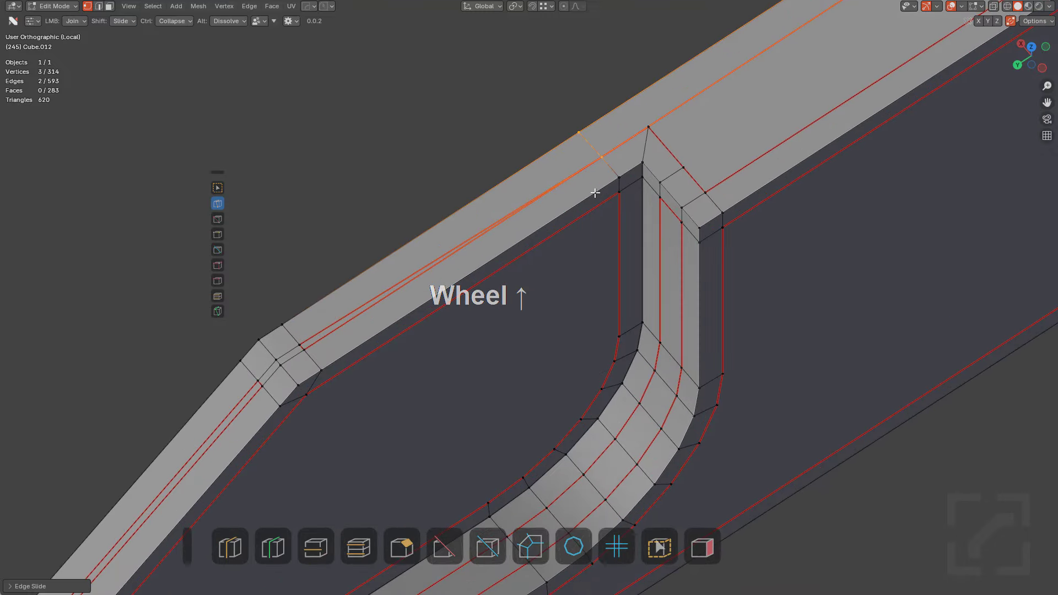
Try to slide the inner edge line of the slanted rim onto the parallel line beside it
shift+middle_drag(398, 291, 533, 143)
key(ctrl+r)
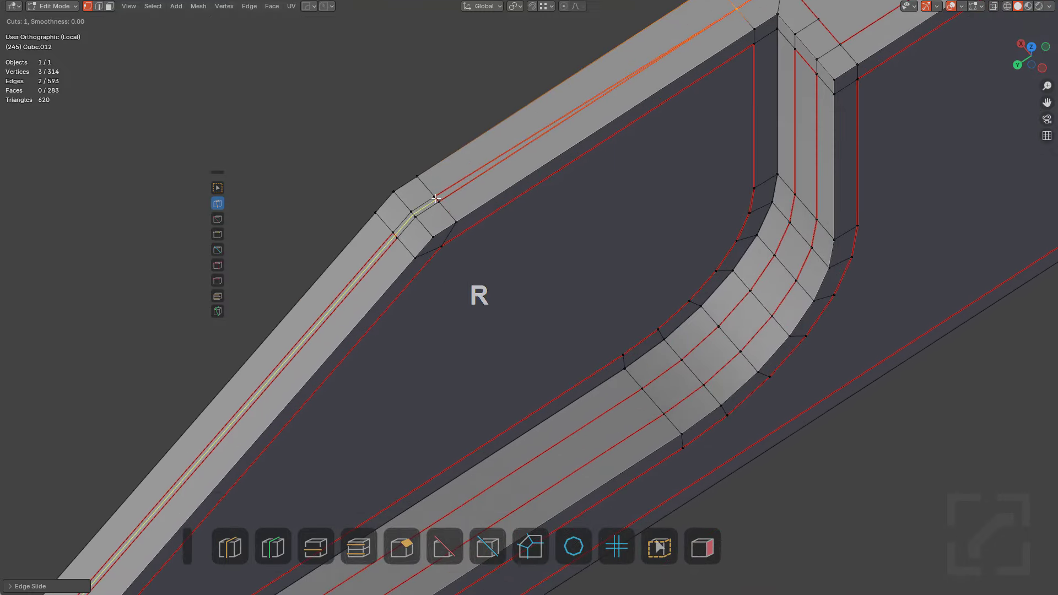
click(435, 203)
right_click(436, 203)
key(g)
key(g)
click(464, 208)
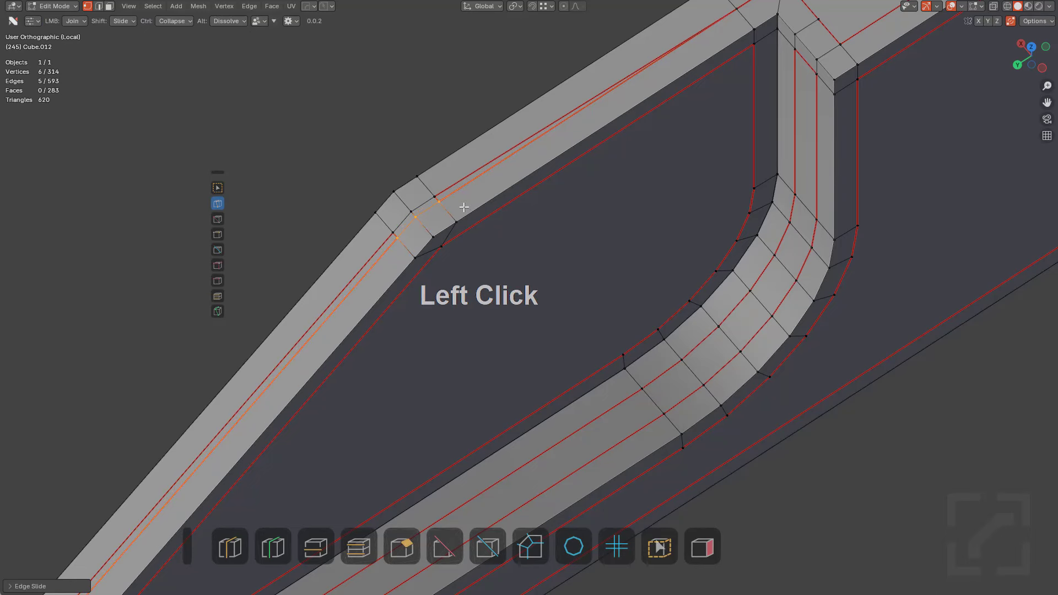
shift+middle_drag(446, 209, 543, 205)
scroll(518, 193, up, 2)
click(522, 173)
scroll(522, 175, down, 4)
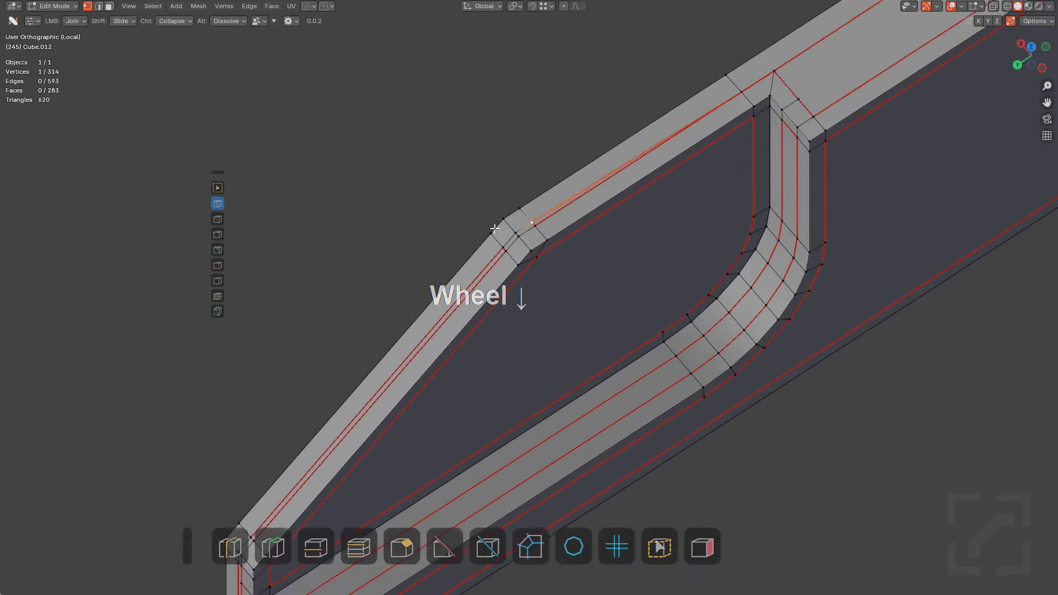
Cut a loop across the outer strip of the plate's narrow end face and merge it into the adjacent inner-line vertex
shift+middle_drag(368, 404, 506, 220)
scroll(498, 197, up, 5)
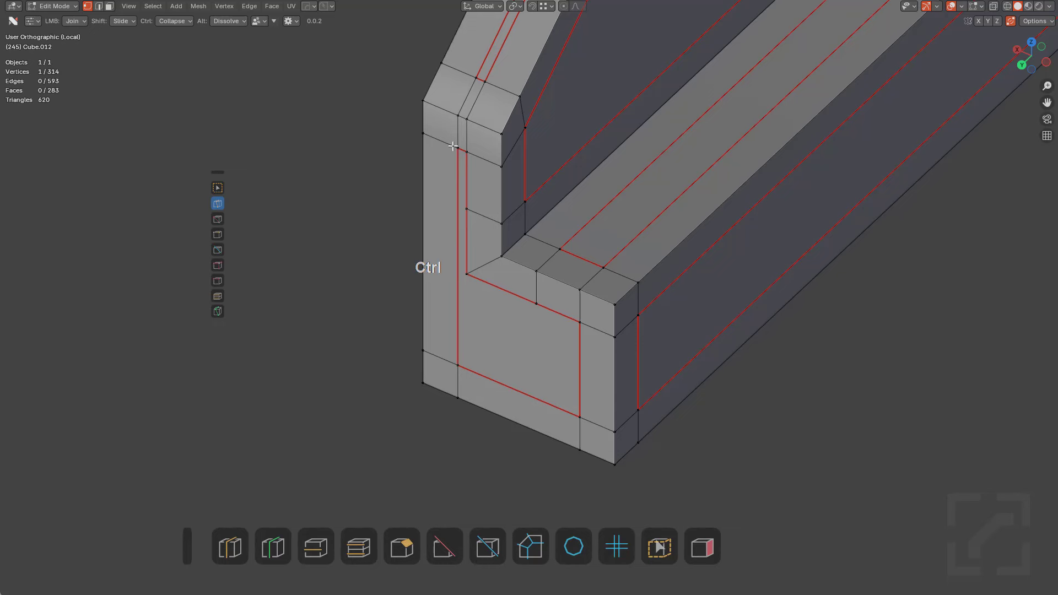
drag(452, 216, 451, 196)
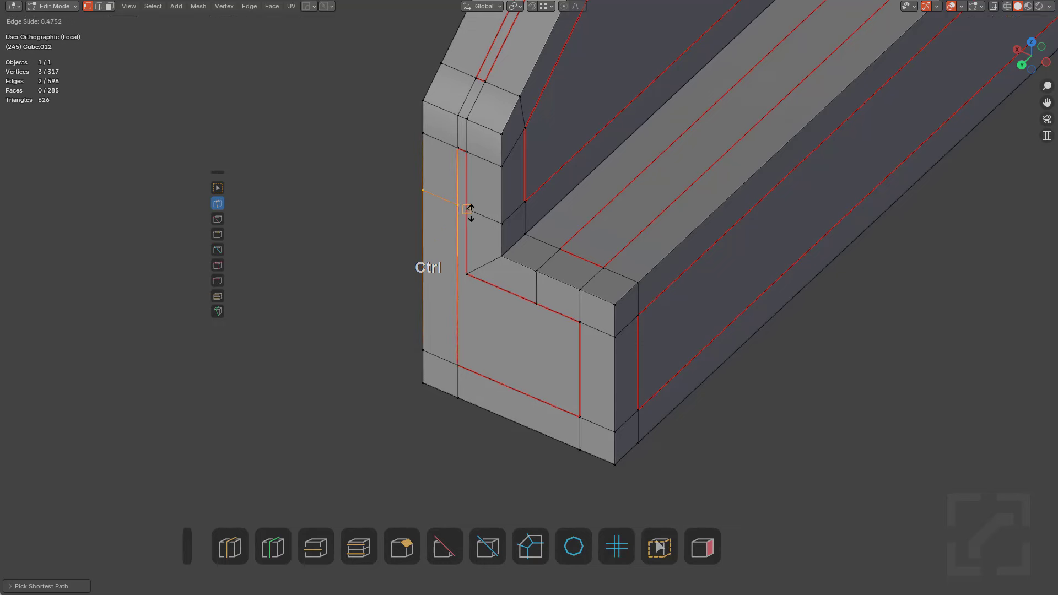
ctrl+click(467, 210)
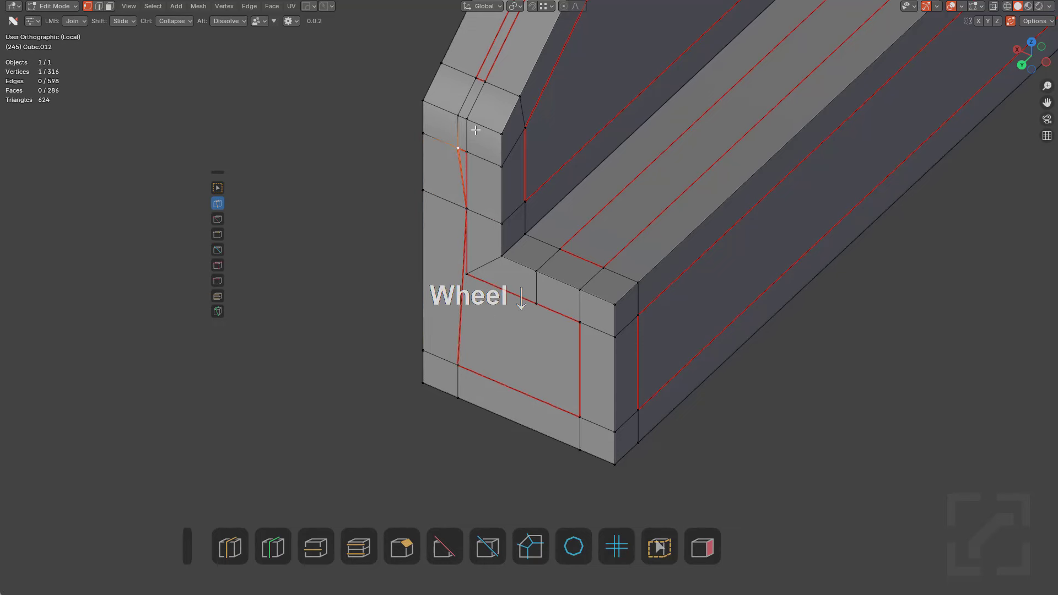
Select the doubled edge path along the slanted rim and slide it to merge with the parallel line
scroll(475, 130, down, 5)
shift+middle_drag(475, 130, 390, 335)
shift+middle_drag(594, 80, 507, 207)
scroll(507, 207, up, 2)
ctrl+click(482, 192)
shift+middle_drag(567, 119, 563, 125)
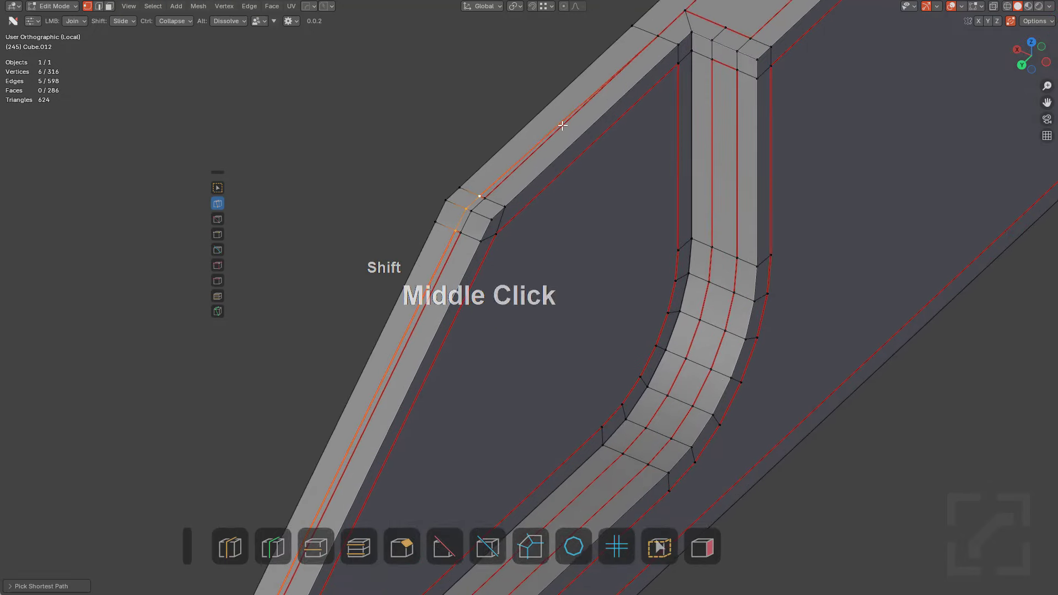
scroll(532, 177, up, 2)
key(g)
key(g)
click(539, 260)
scroll(490, 315, down, 3)
key(alt+a)
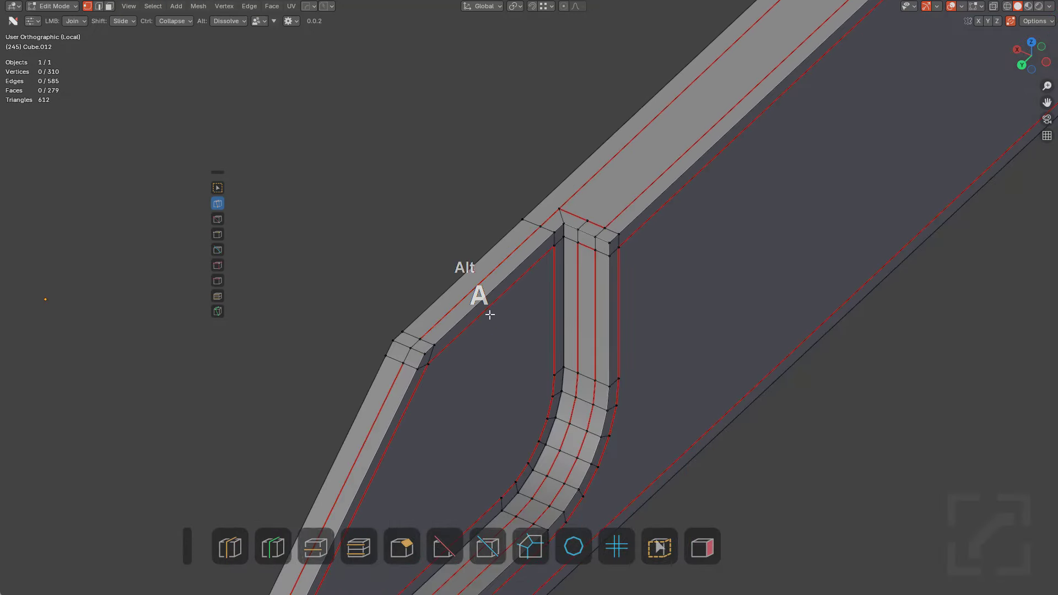
Cut another loop across the end face's outer strip, level with the inner corner vertex of the step
shift+middle_drag(471, 374, 543, 134)
middle_drag(514, 216, 531, 177)
scroll(532, 177, up, 3)
shift+middle_drag(444, 228, 498, 161)
scroll(474, 166, up, 4)
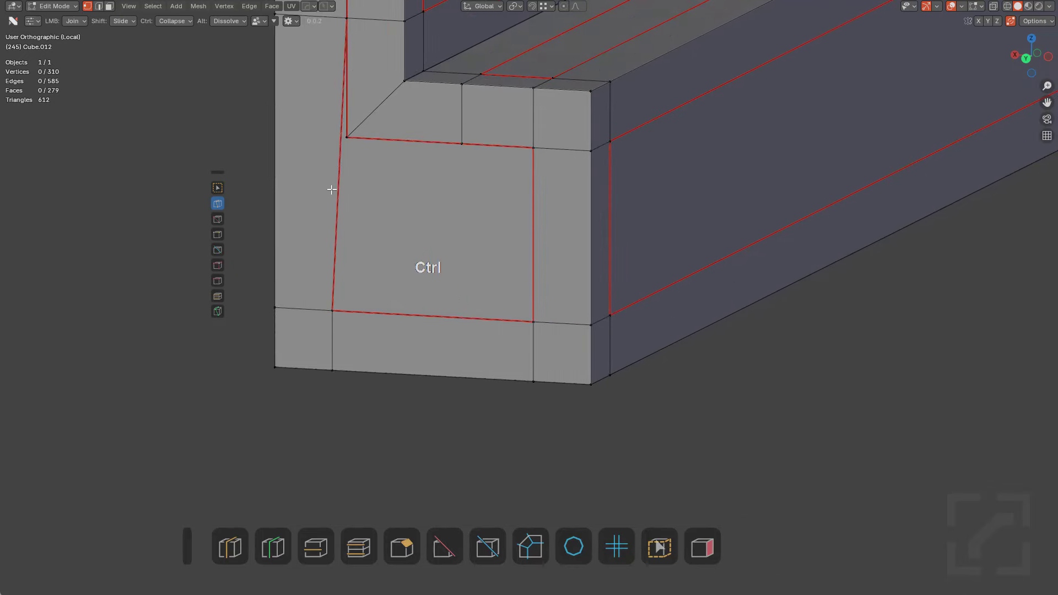
click(338, 166)
scroll(419, 174, down, 4)
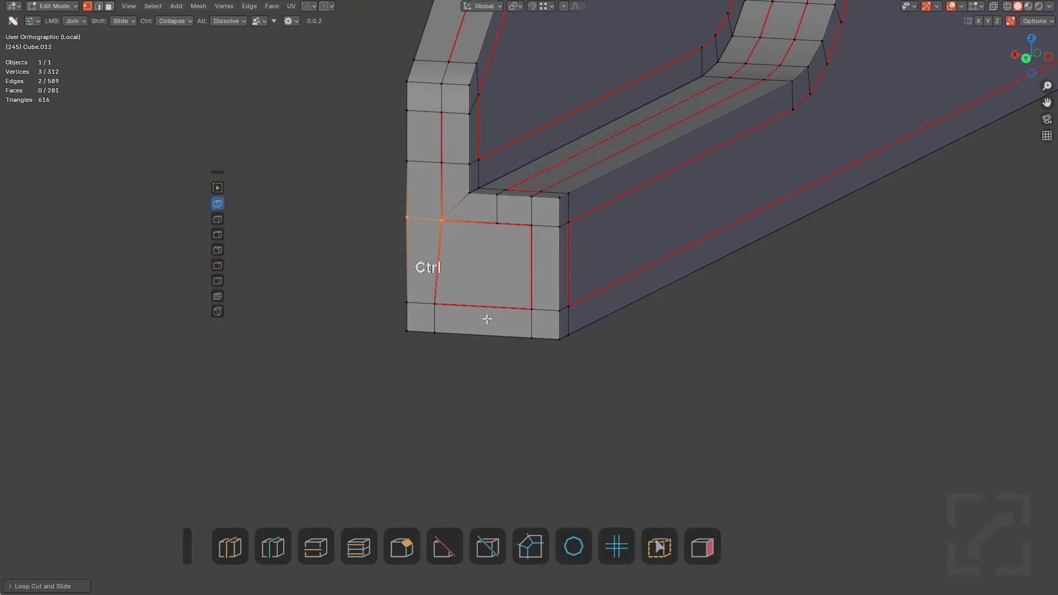
Cut a lengthwise loop along the plate's underside and connect it across the end face to the middle vertex above
click(507, 303)
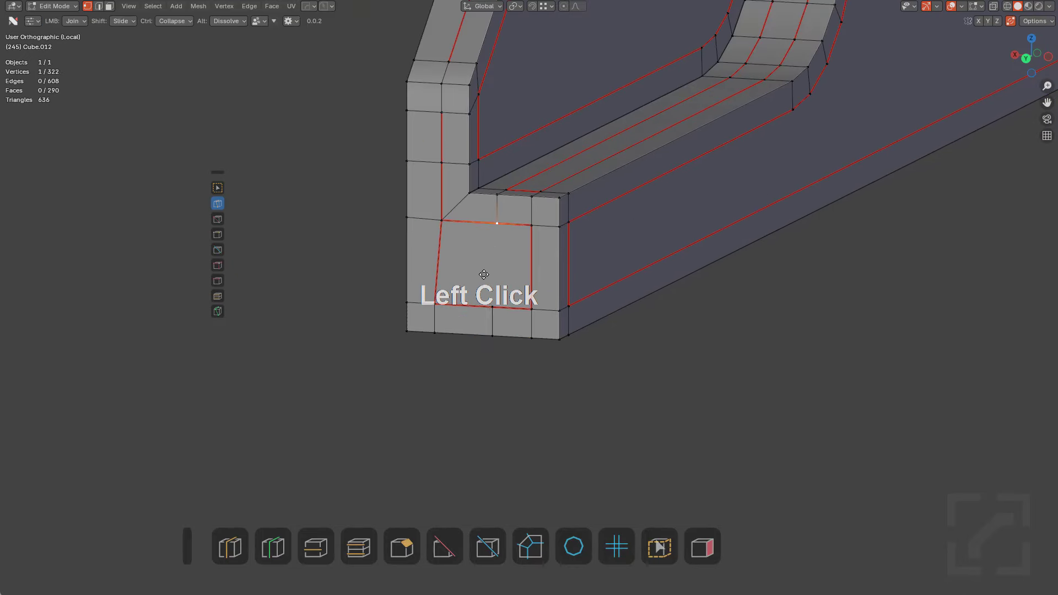
drag(484, 275, 492, 305)
click(555, 233)
Cut a loop across the top face's outer strip and join it to the upper corner vertex of the cutout
middle_drag(590, 202, 551, 233)
scroll(557, 210, down, 2)
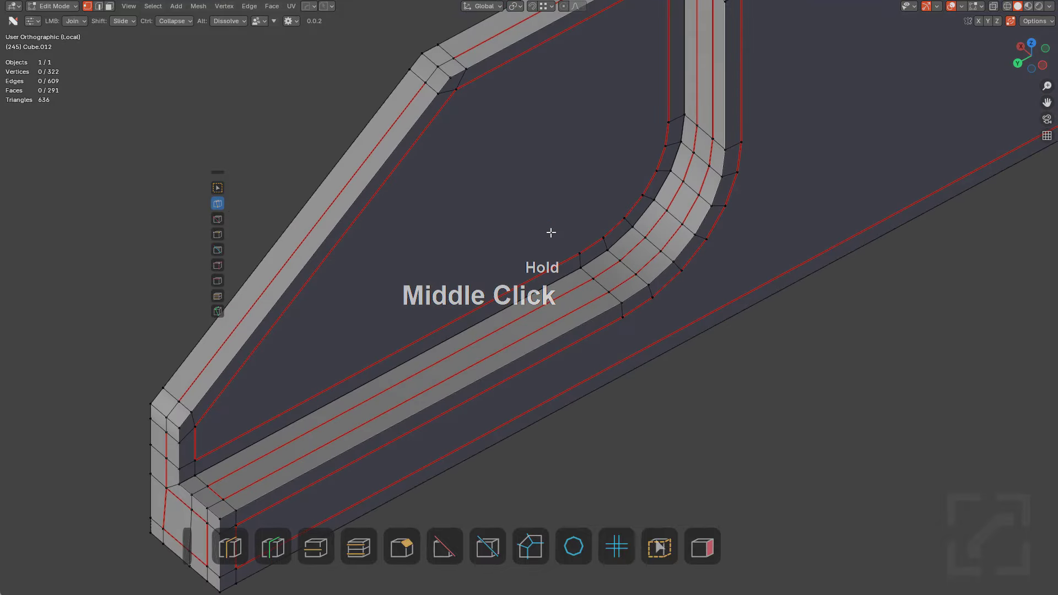
scroll(558, 199, down, 1)
scroll(595, 149, up, 1)
middle_drag(607, 133, 457, 171)
scroll(504, 190, down, 2)
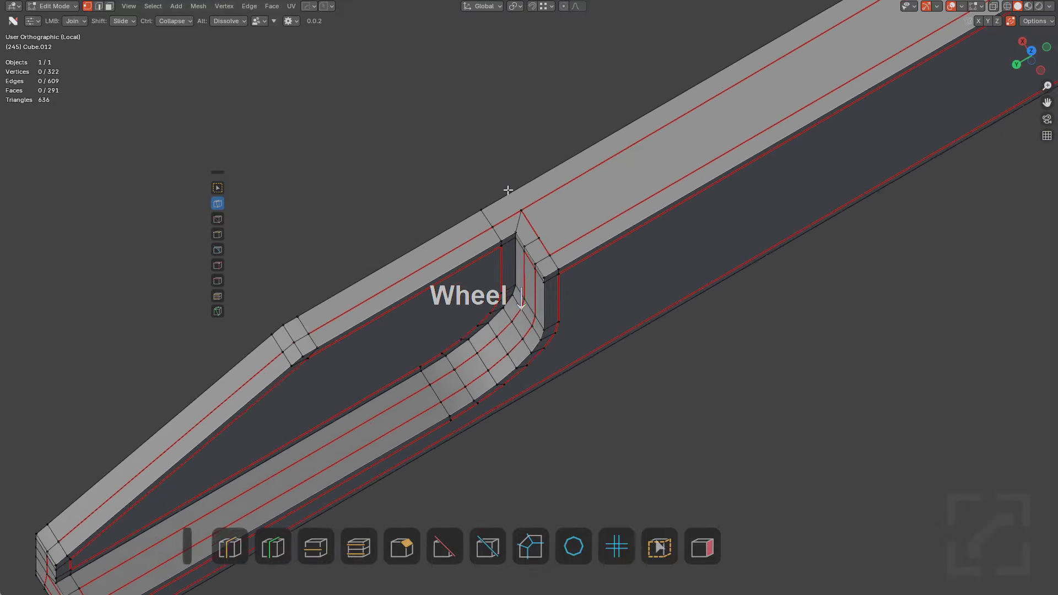
right_click(535, 228)
key(ctrl+r)
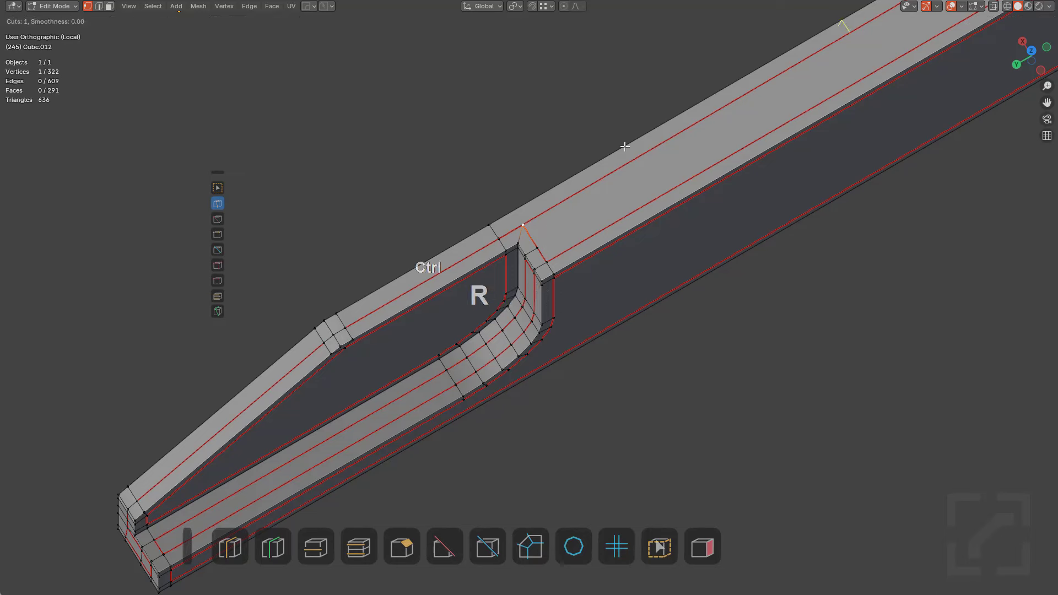
click(501, 242)
click(513, 231)
ctrl+drag(527, 222, 521, 225)
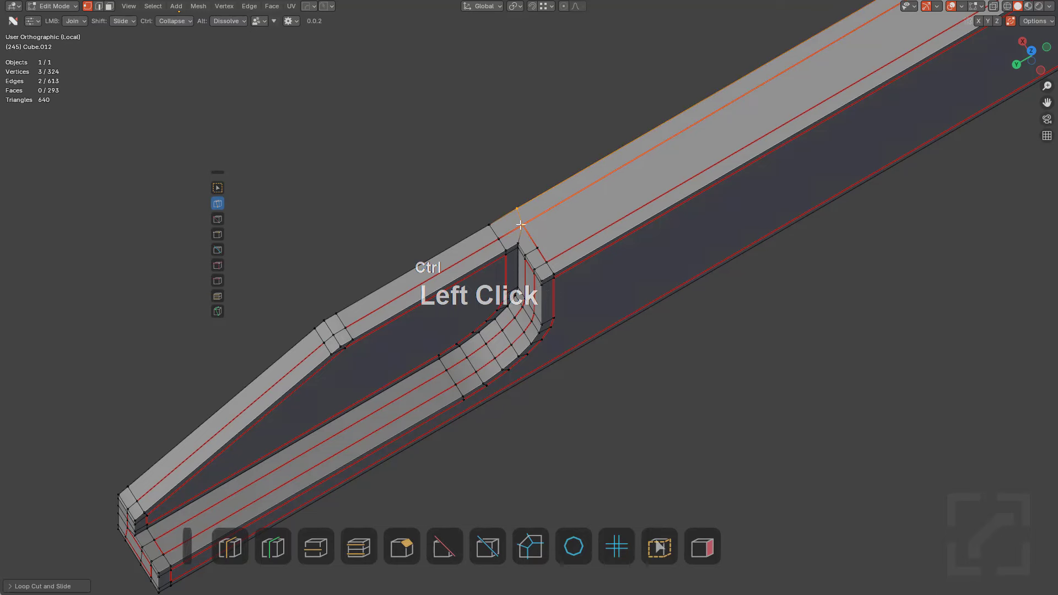
scroll(583, 201, up, 5)
key(a)
scroll(626, 200, down, 4)
Connect the middle vertex at the cutout's top edge to the matching vertex at the plate's far end
shift+middle_drag(688, 207, 479, 285)
scroll(659, 224, down, 3)
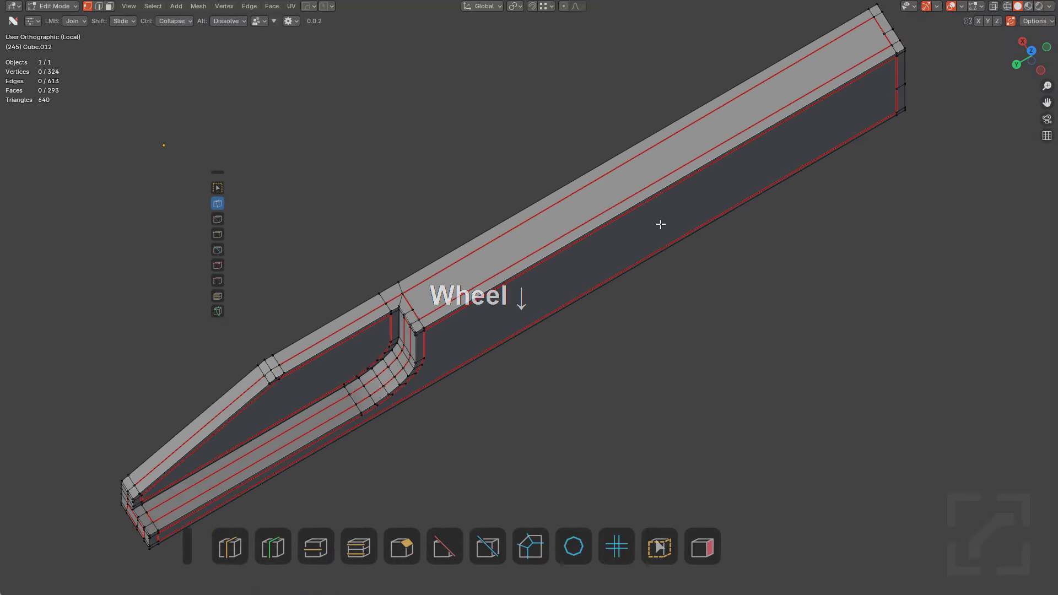
middle_drag(659, 224, 588, 206)
mouse_move(417, 296)
mouse_down()
mouse_move(628, 184)
mouse_move(878, 18)
mouse_up()
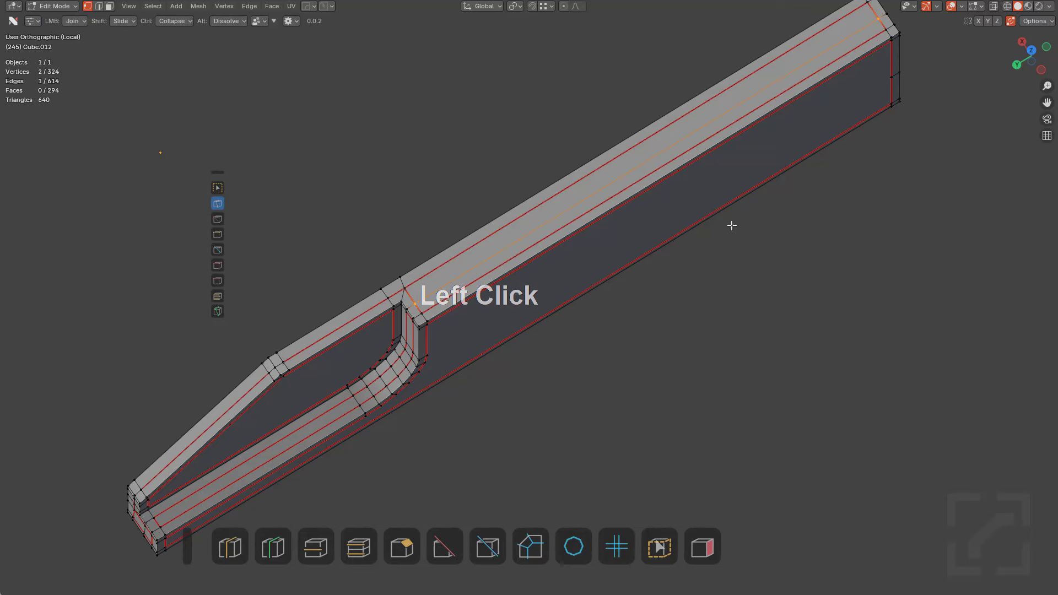
Turn on the face analysis display, cut a loop across the plate's underside and bevel it into two parallel edges
click(702, 547)
middle_drag(603, 246, 590, 314)
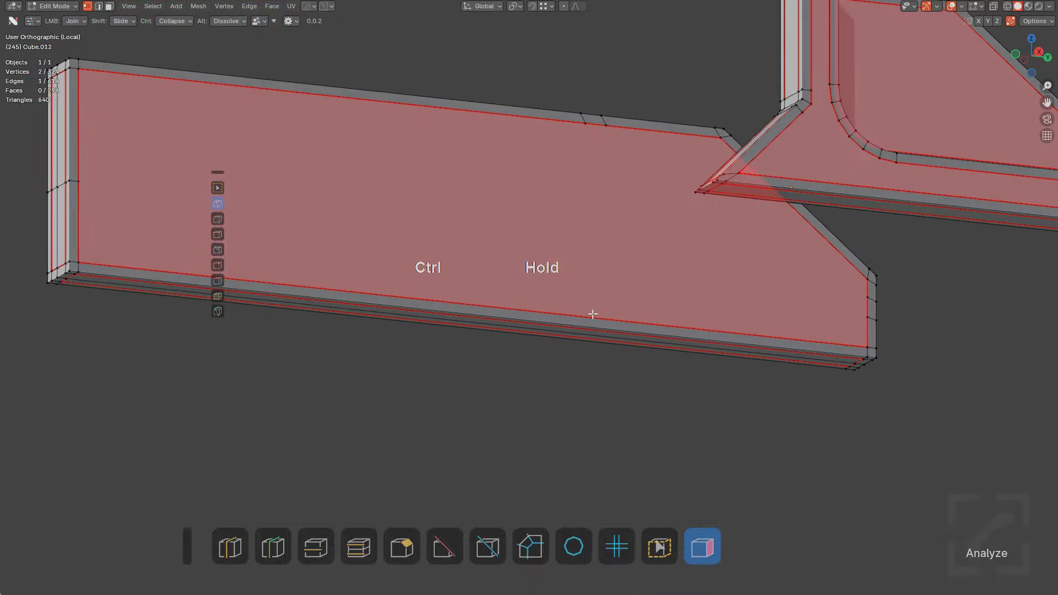
key(ctrl+r)
click(600, 317)
click(670, 330)
key(ctrl+b)
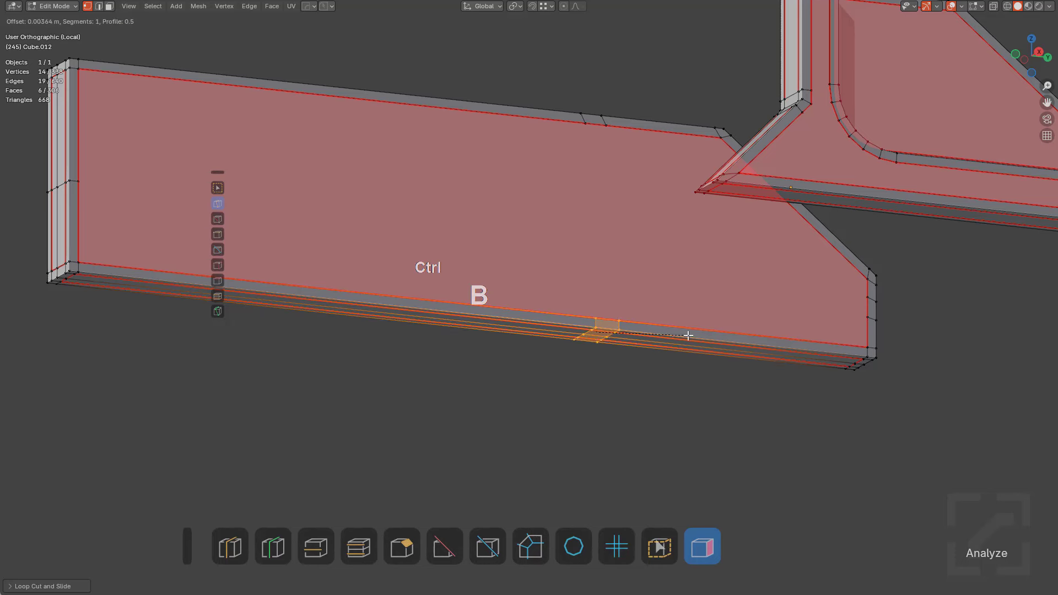
click(604, 300)
On the plate's flat back face, connect the underside loops to the top rim and draw a lengthwise edge between both ends
drag(593, 307, 641, 301)
middle_drag(567, 194, 578, 262)
scroll(556, 254, down, 1)
shift+middle_drag(544, 246, 605, 206)
mouse_move(260, 289)
mouse_down()
mouse_move(567, 290)
mouse_move(805, 125)
mouse_move(830, 142)
mouse_up()
Add two evenly spaced lengthwise loop cuts below the new lengthwise edge, running around the plate's wide end
key(ctrl+r)
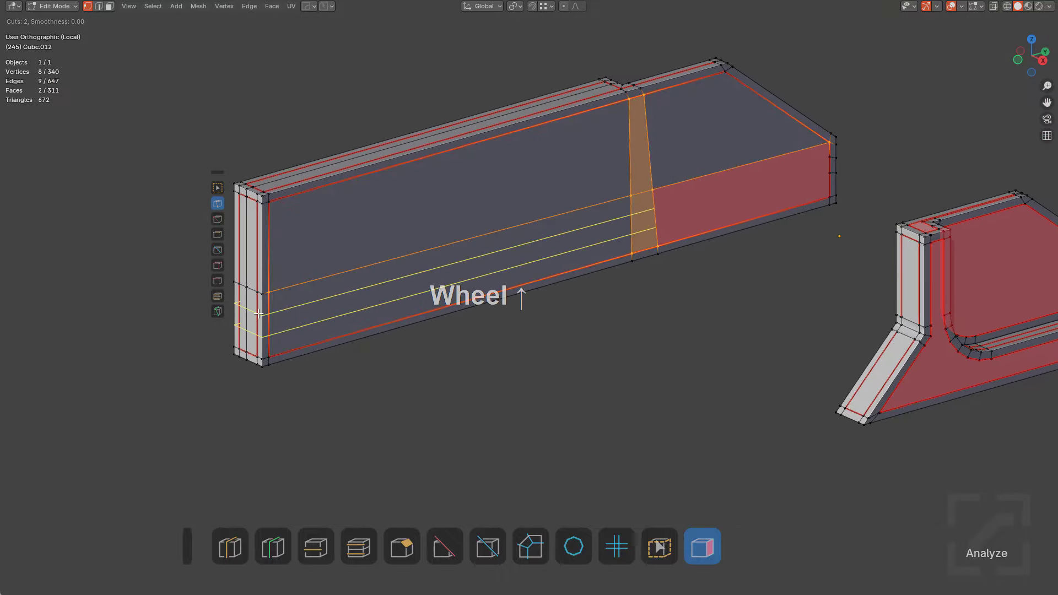
click(258, 313)
right_click(258, 313)
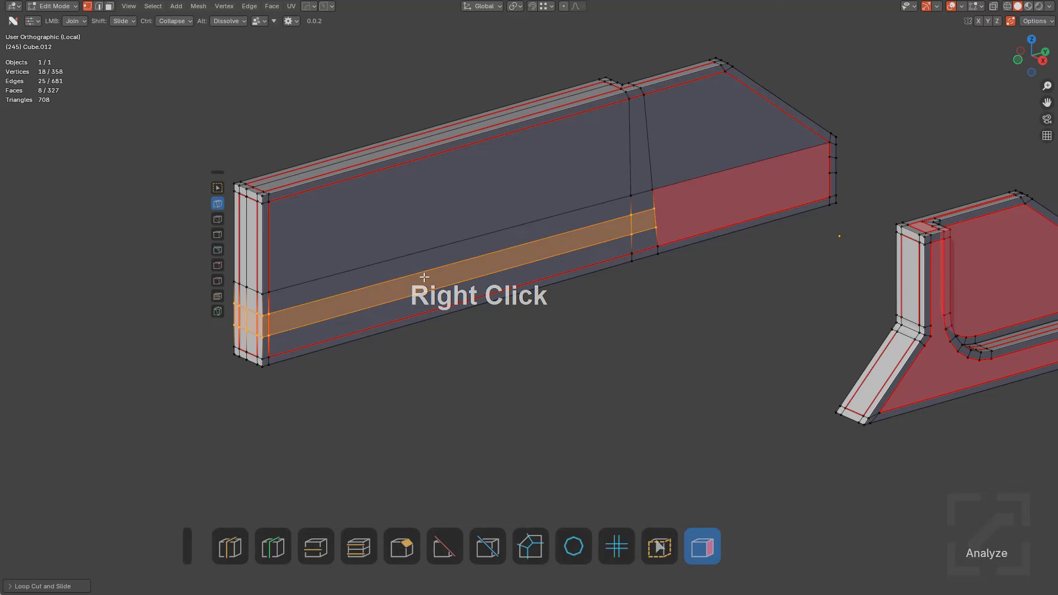
scroll(715, 248, up, 3)
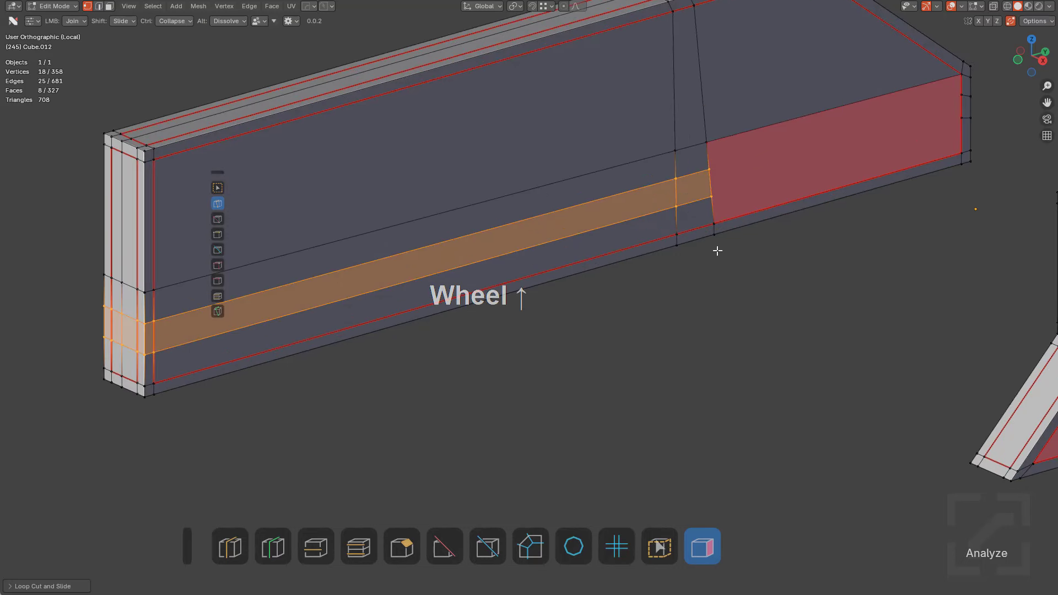
key(alt+a)
Connect the open ends of the two lengthwise cuts to the matching vertices on the narrow end of the back face
shift+middle_drag(762, 177, 595, 269)
drag(530, 268, 514, 276)
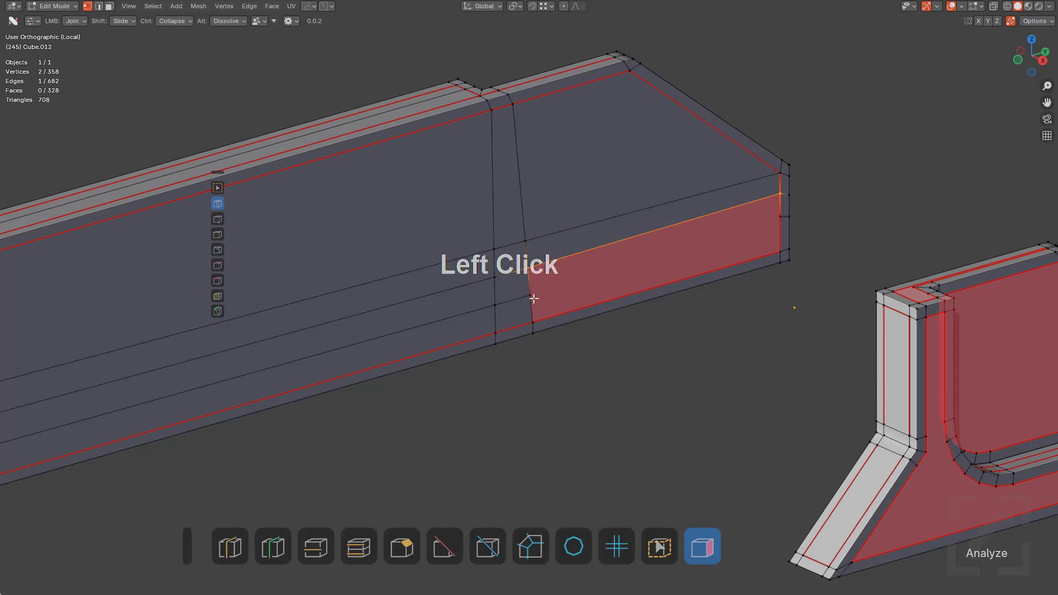
drag(533, 295, 772, 228)
scroll(741, 234, down, 2)
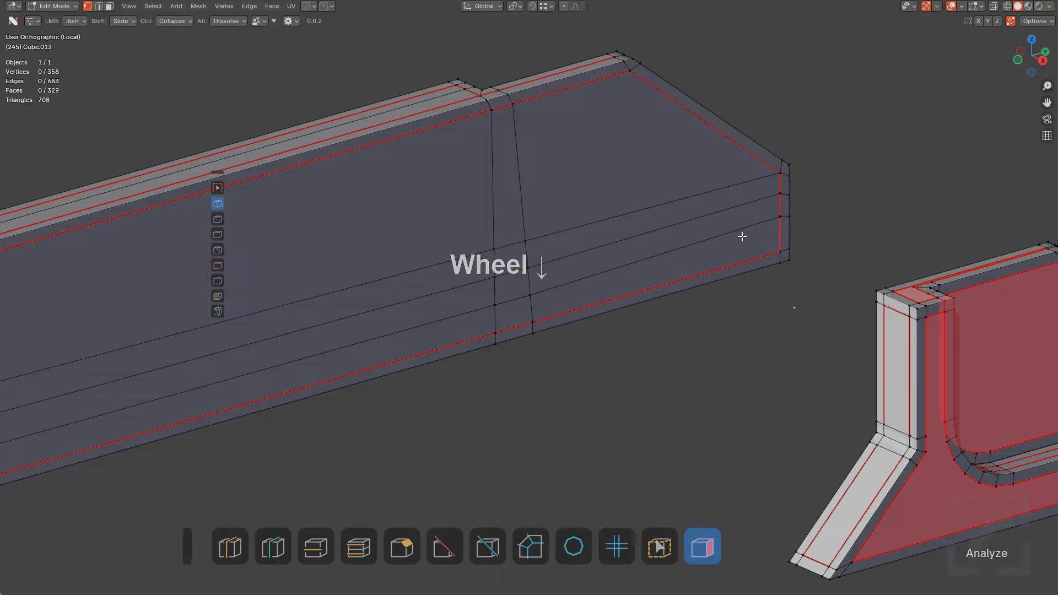
On the front face, connect three vertices on the cutout's rounded corner to the matching vertices at the plate's far end
middle_drag(741, 234, 482, 233)
middle_drag(645, 303, 523, 222)
scroll(602, 229, up, 1)
middle_drag(603, 229, 605, 244)
shift+middle_drag(638, 205, 610, 241)
drag(458, 232, 970, 170)
key(d)
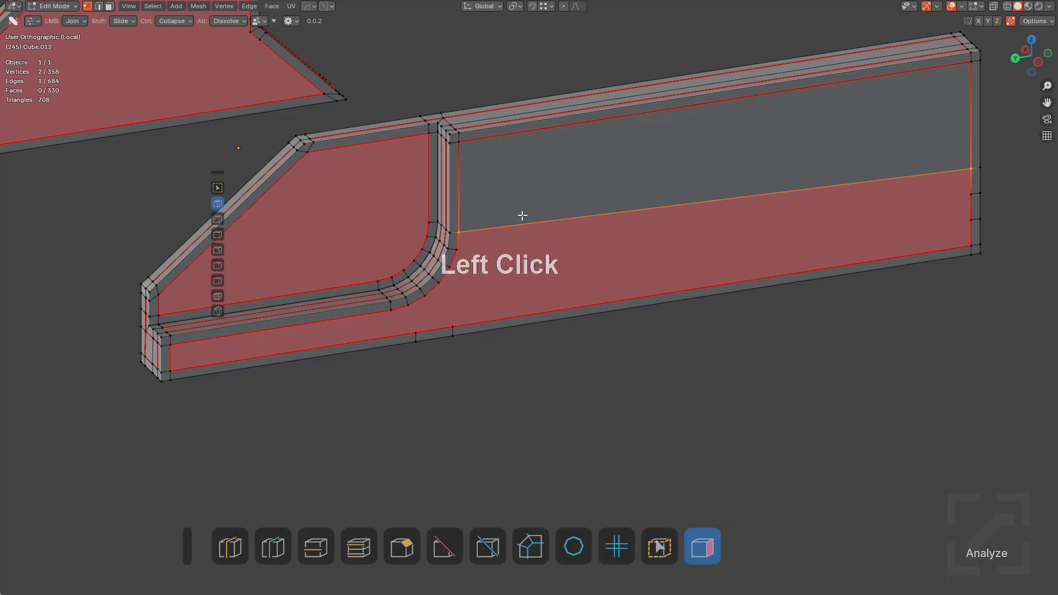
drag(462, 250, 929, 200)
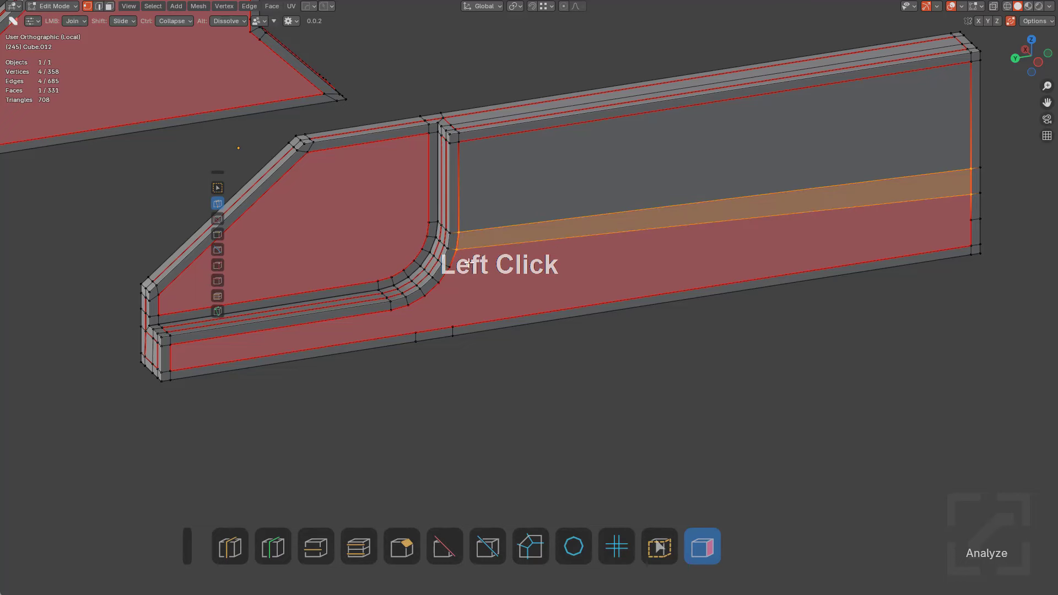
drag(449, 267, 918, 220)
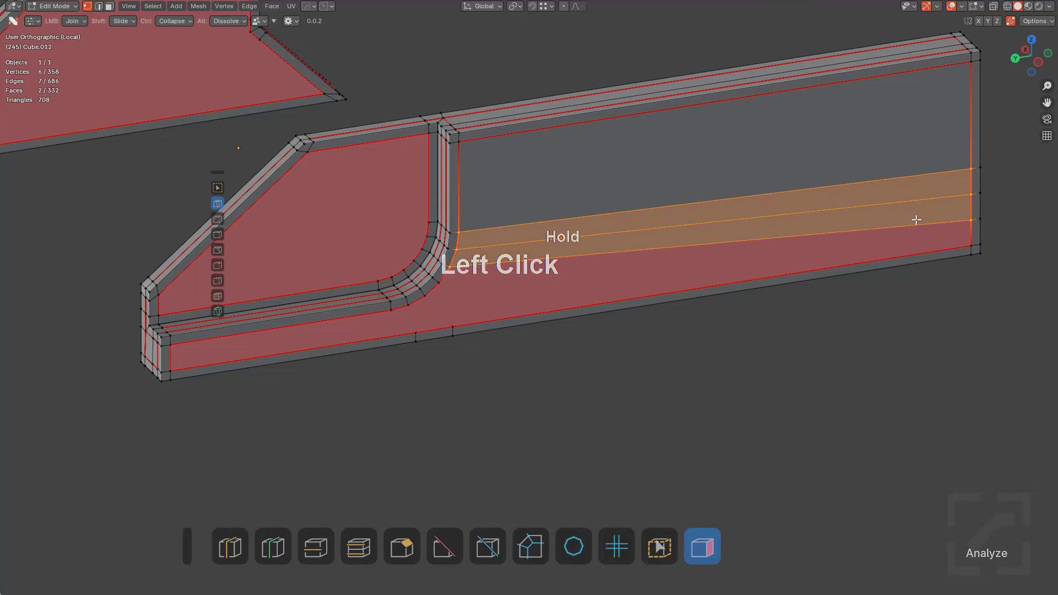
In side view, slice a vertical line through the whole side plate near its wide far end
shift+middle_drag(714, 214, 817, 218)
scroll(650, 227, down, 4)
middle_drag(649, 226, 530, 461)
click(488, 547)
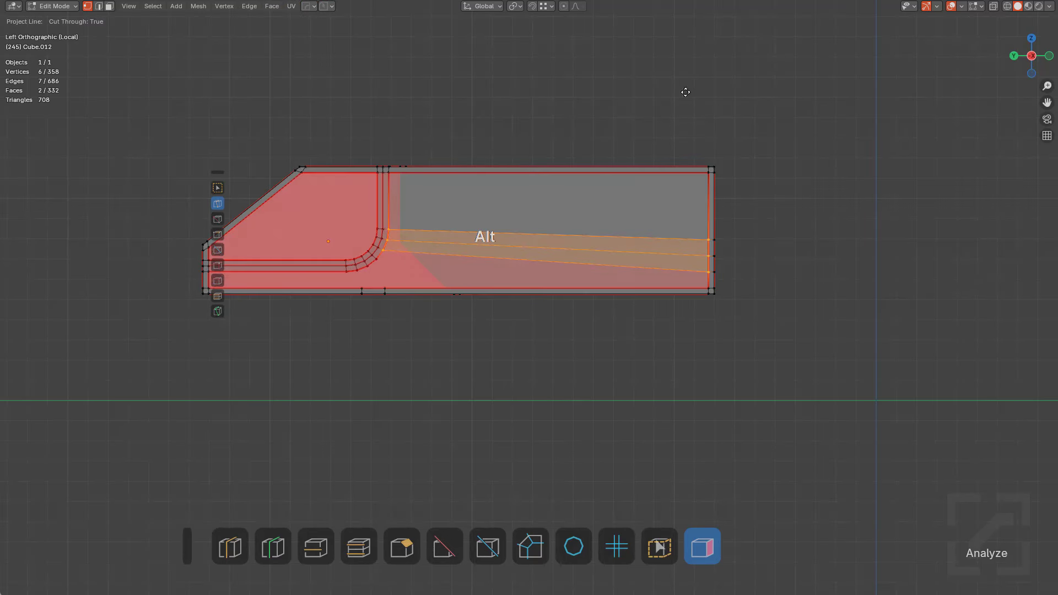
ctrl+drag(652, 347, 693, 351)
Slice a second vertical line through the whole plate a short distance from the cutout's upright edge
click(488, 546)
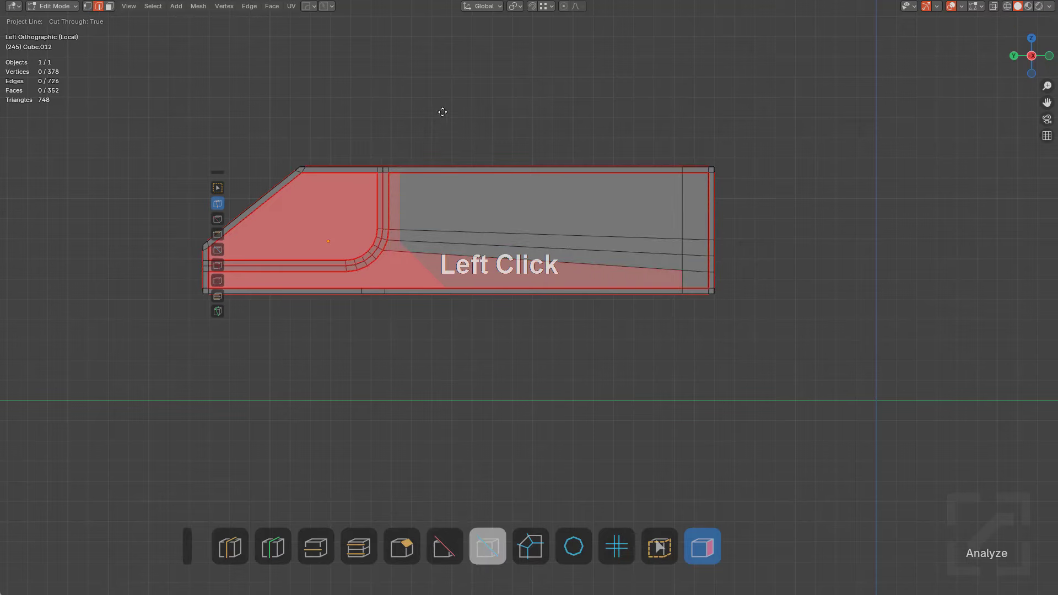
drag(427, 100, 428, 349)
shift+middle_drag(428, 265, 604, 286)
scroll(579, 276, down, 2)
scroll(600, 289, up, 1)
shift+middle_drag(531, 252, 570, 281)
scroll(551, 253, down, 2)
shift+middle_drag(513, 213, 562, 278)
ctrl+click(550, 217)
Slice a slightly slanted line through the whole plate between the cutout's upright edge and the neighbouring vertical cut
middle_drag(549, 217, 584, 264)
scroll(635, 283, up, 2)
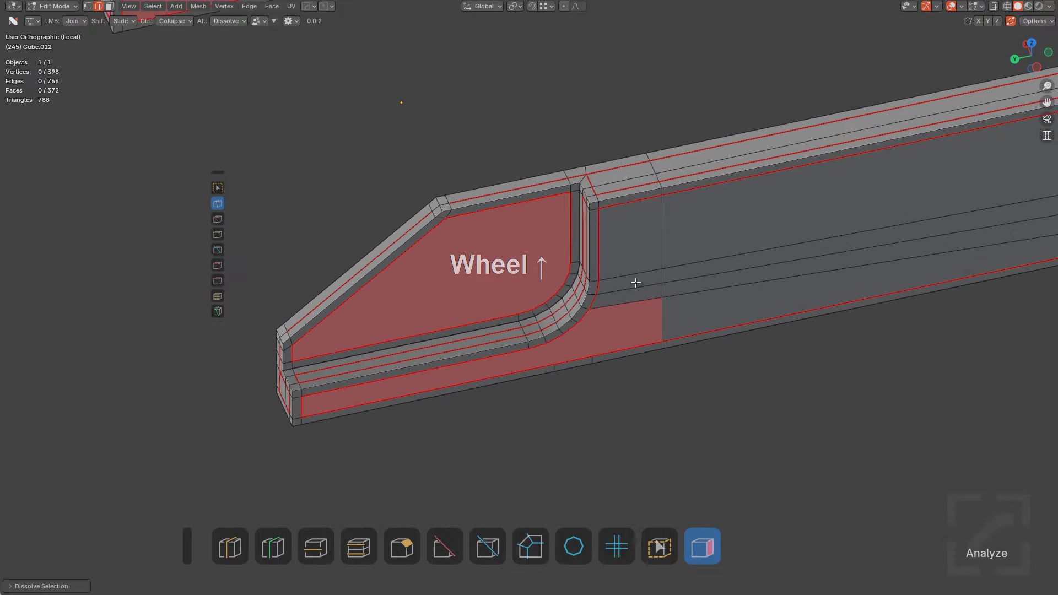
scroll(636, 283, up, 4)
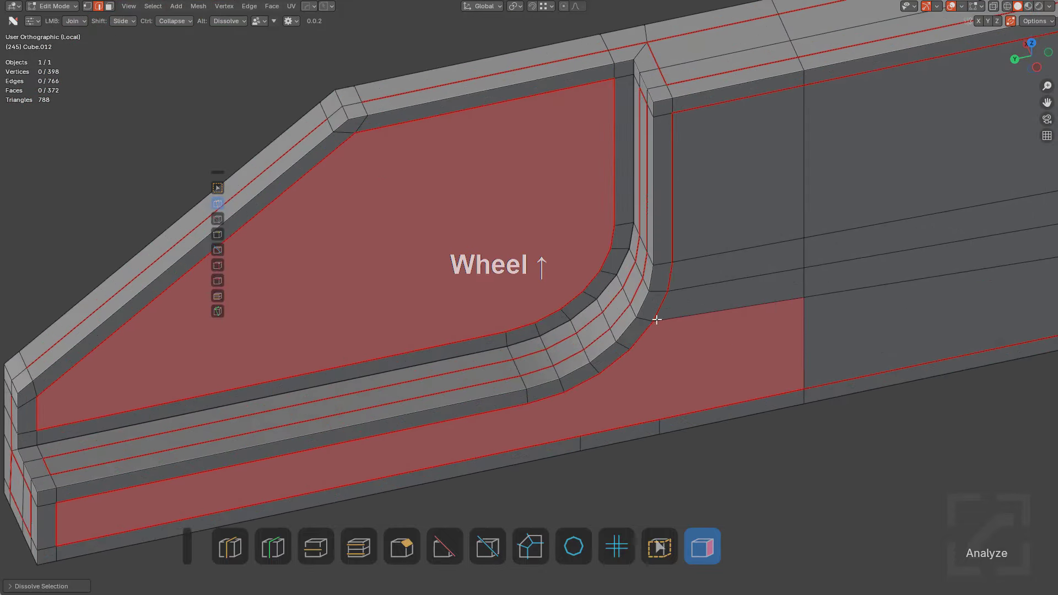
scroll(666, 319, down, 3)
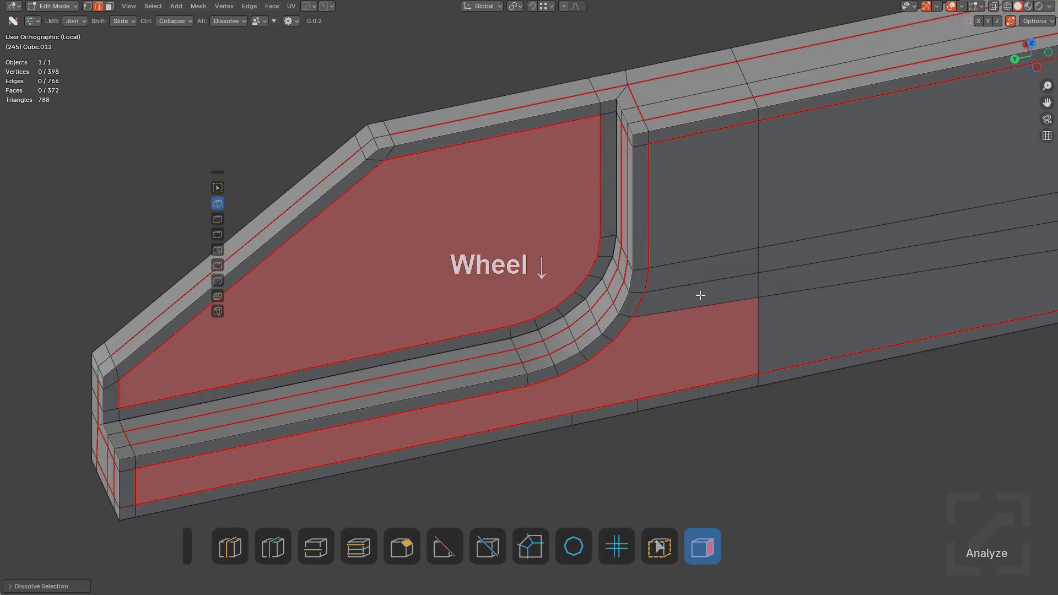
alt+middle_drag(699, 292, 664, 359)
click(503, 534)
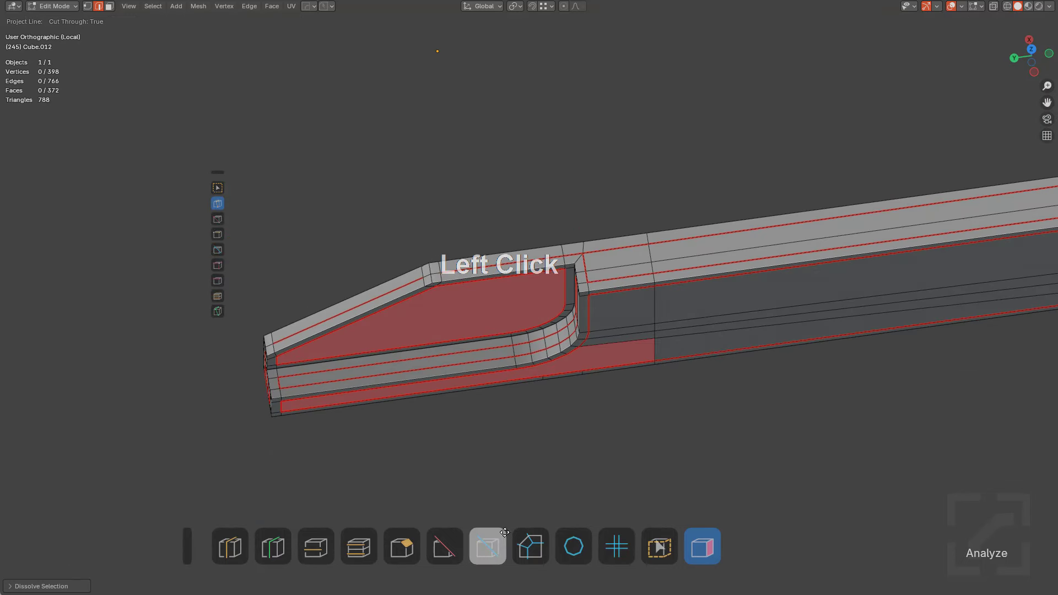
middle_drag(648, 277, 647, 277)
drag(588, 160, 622, 400)
On the front face, connect three vertices of the cutout's rounded corner to the underside edge vertices below them
middle_drag(623, 400, 640, 224)
scroll(654, 199, up, 3)
drag(654, 199, 656, 314)
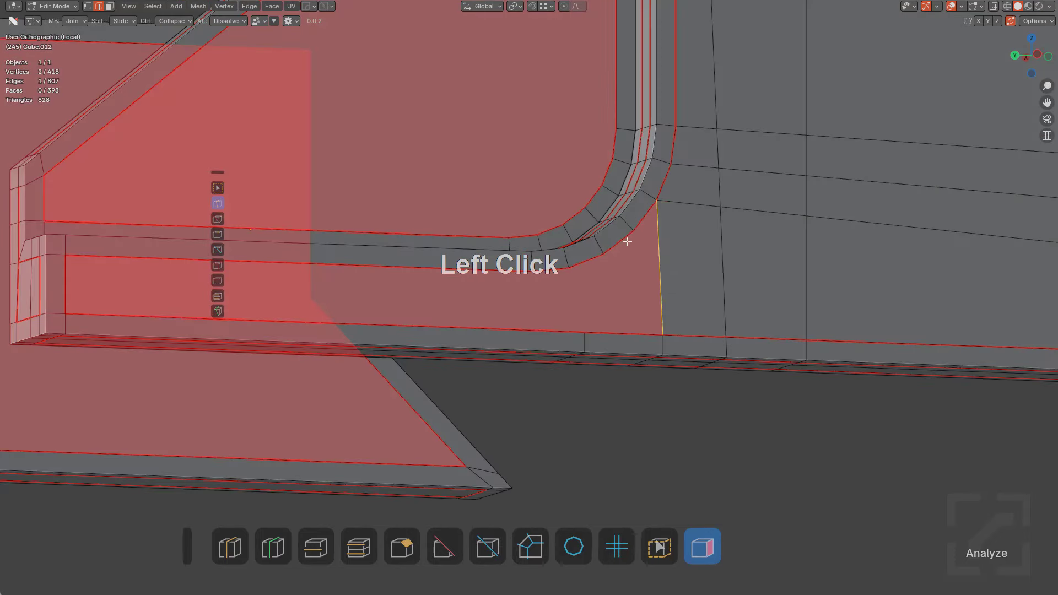
drag(602, 254, 661, 333)
drag(567, 267, 584, 331)
Add a loop cut across the plate's narrow underside, slide it to the rounded corner's start, and connect it to the curve's end vertex
shift+middle_drag(574, 306, 648, 179)
key(ctrl+r)
click(706, 187)
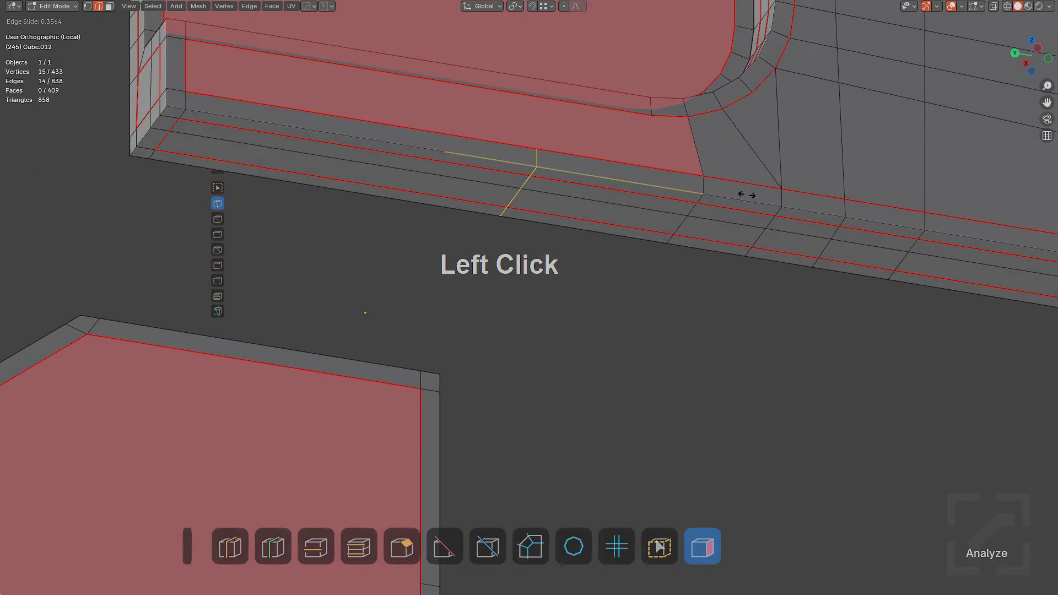
click(854, 184)
key(alt+a)
drag(643, 166, 652, 115)
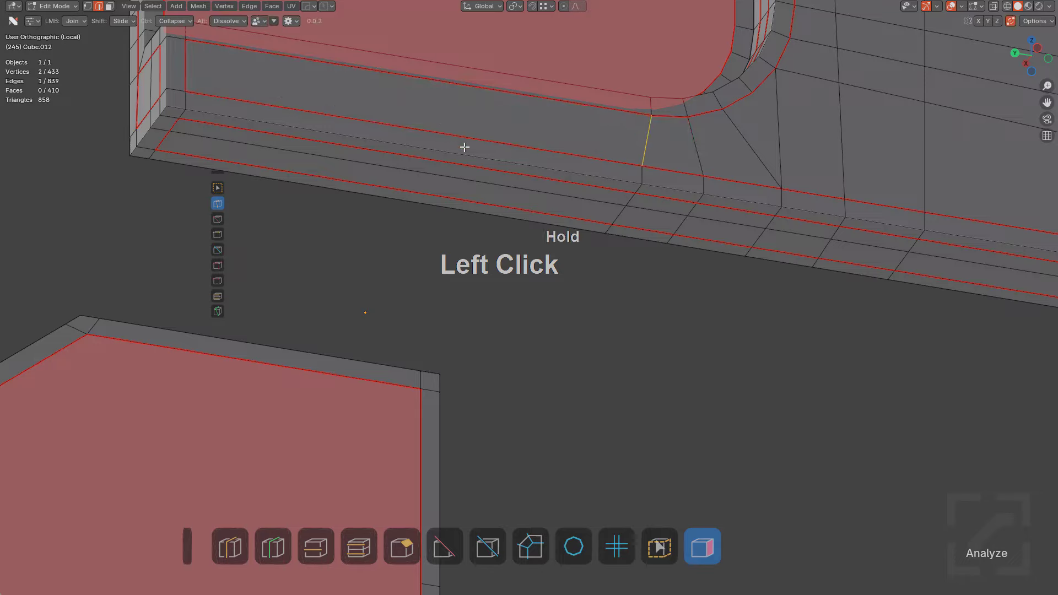
On the recessed face, connect the narrow-end corner to the rounded corner, and the rounded corner up to the top edge, with crossing edges
scroll(606, 221, down, 4)
shift+middle_drag(424, 143, 626, 326)
scroll(647, 273, up, 3)
middle_drag(646, 274, 600, 248)
scroll(739, 226, up, 2)
scroll(492, 259, down, 1)
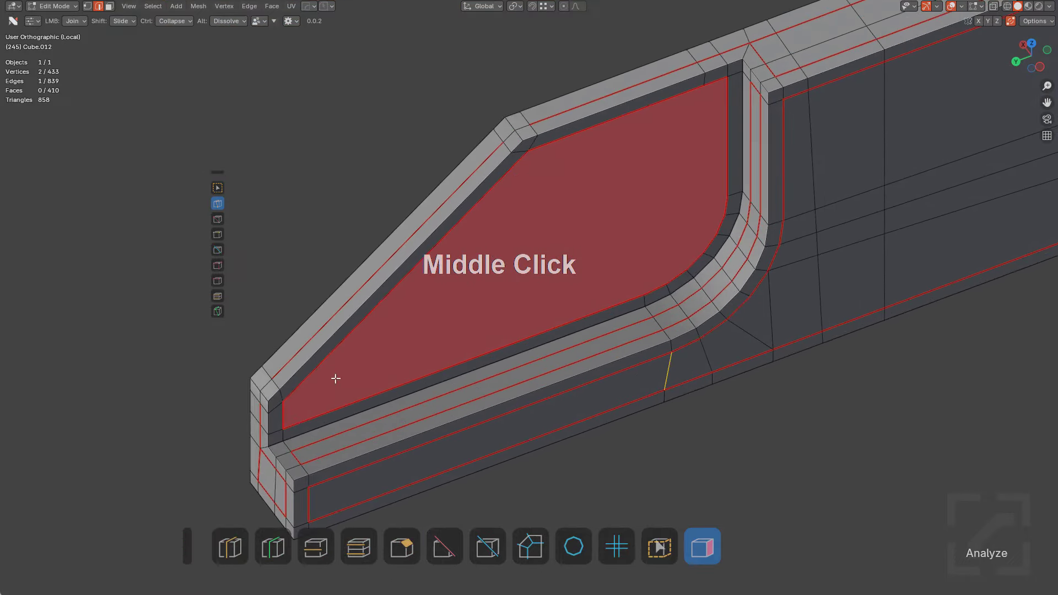
drag(280, 401, 722, 229)
mouse_move(671, 255)
middle_down()
mouse_move(638, 255)
mouse_move(675, 245)
middle_up()
drag(688, 278, 670, 94)
key(alt+a)
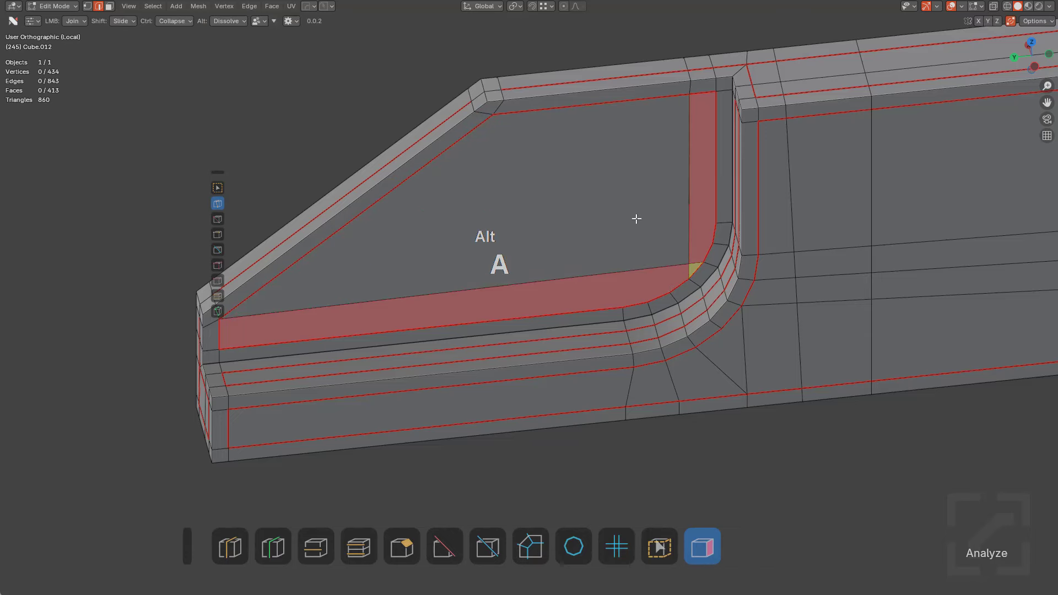
Dissolve the small triangle where the two new edges cross beside the recessed face's rounded corner
key(ctrl+r)
right_click(361, 231)
middle_drag(580, 250, 620, 238)
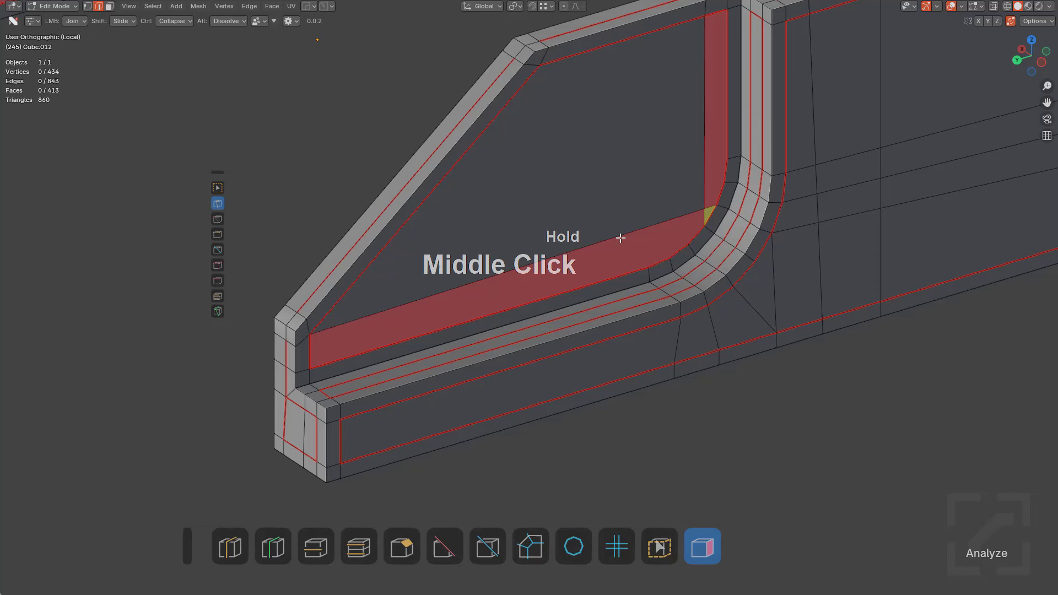
alt+click(704, 216)
scroll(648, 217, down, 1)
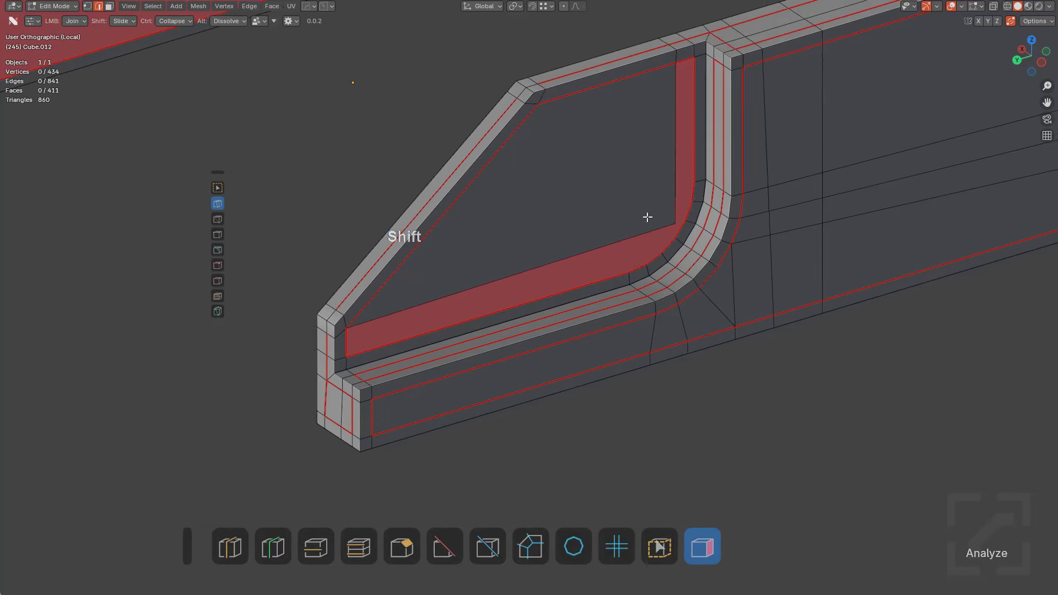
Vertex-bevel the recessed face's new inner corner with 6 segments so it follows the rounded corner
shift+middle_drag(647, 217, 529, 251)
scroll(540, 250, up, 2)
key(1)
scroll(555, 220, down, 1)
shift+middle_drag(555, 193, 578, 241)
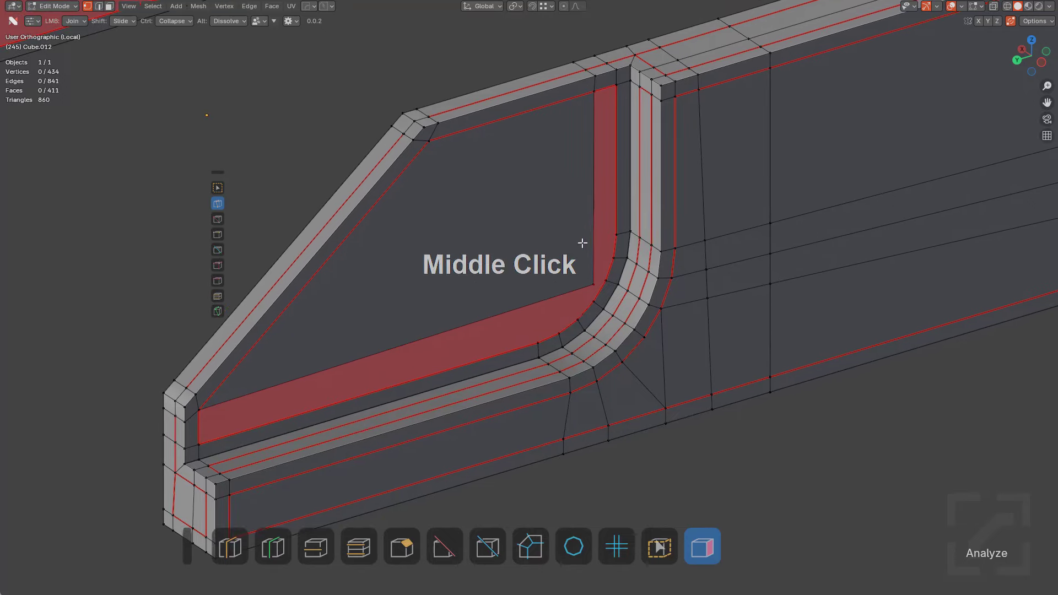
click(587, 271)
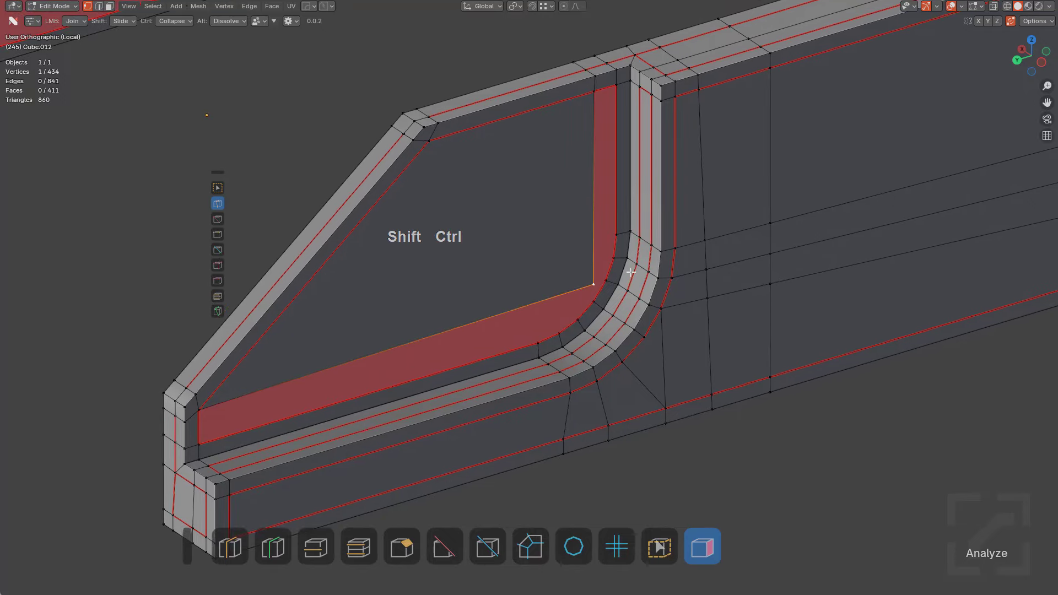
key(ctrl+shift+b)
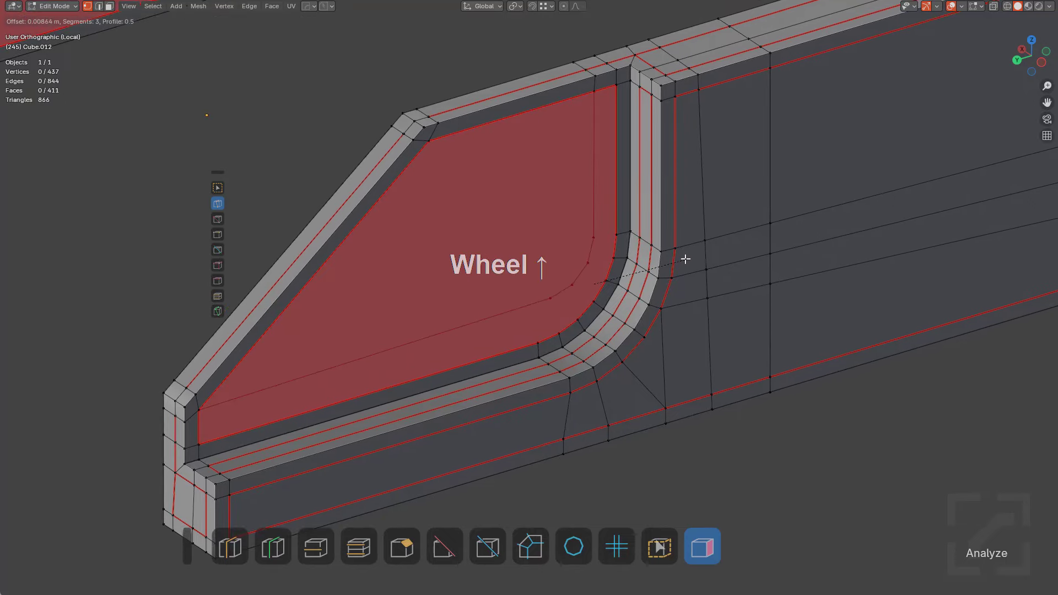
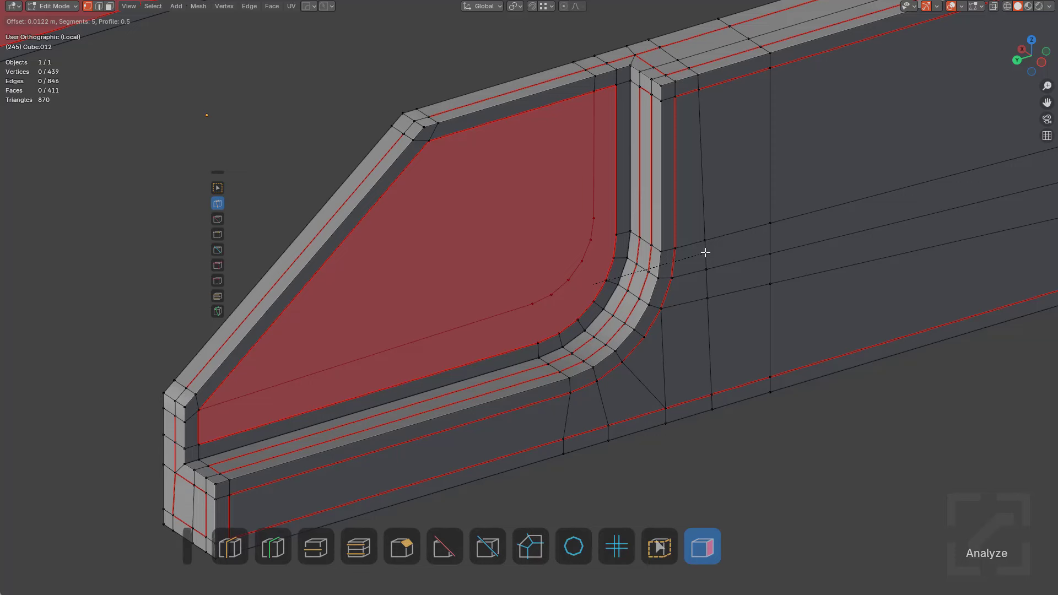
click(697, 251)
Triangulate the strip along the rounded corner, convert its triangles to quads, and dissolve the two leftover edges in its upright part
key(3)
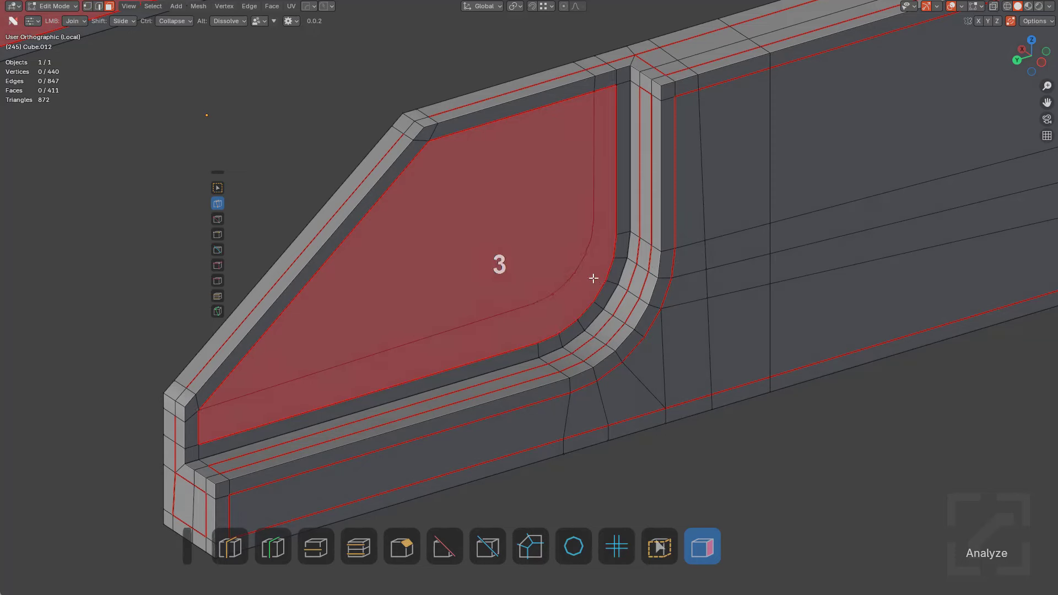
key(ctrl+t)
key(alt+j)
key(a)
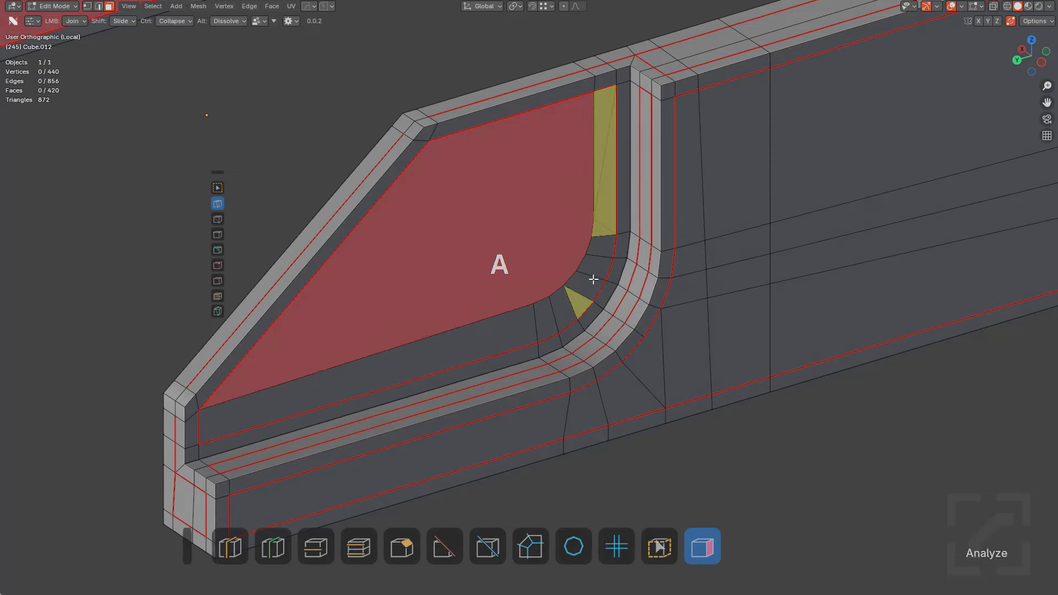
alt+click(603, 158)
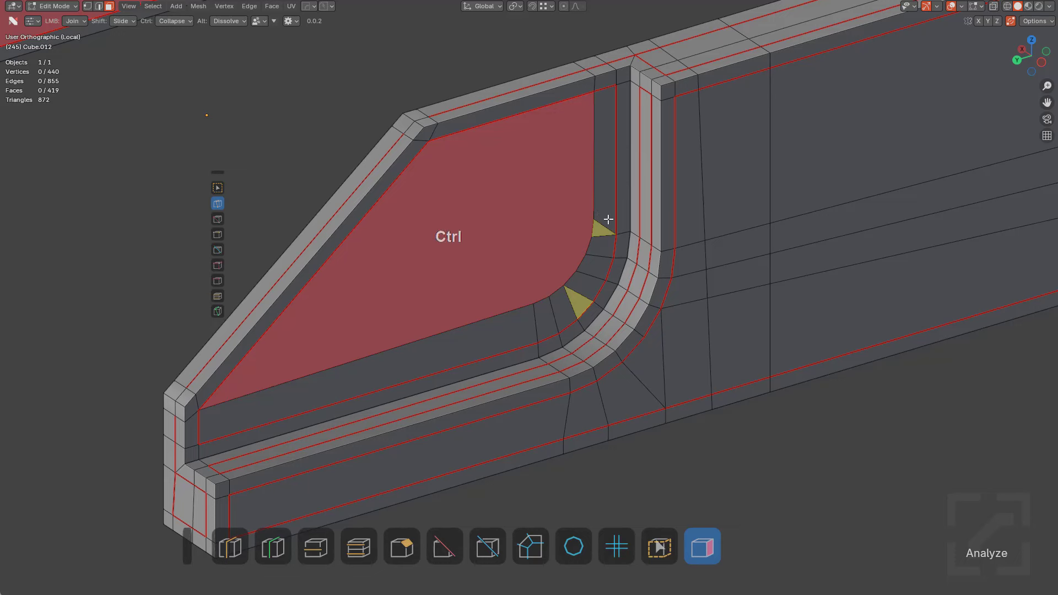
alt+click(601, 224)
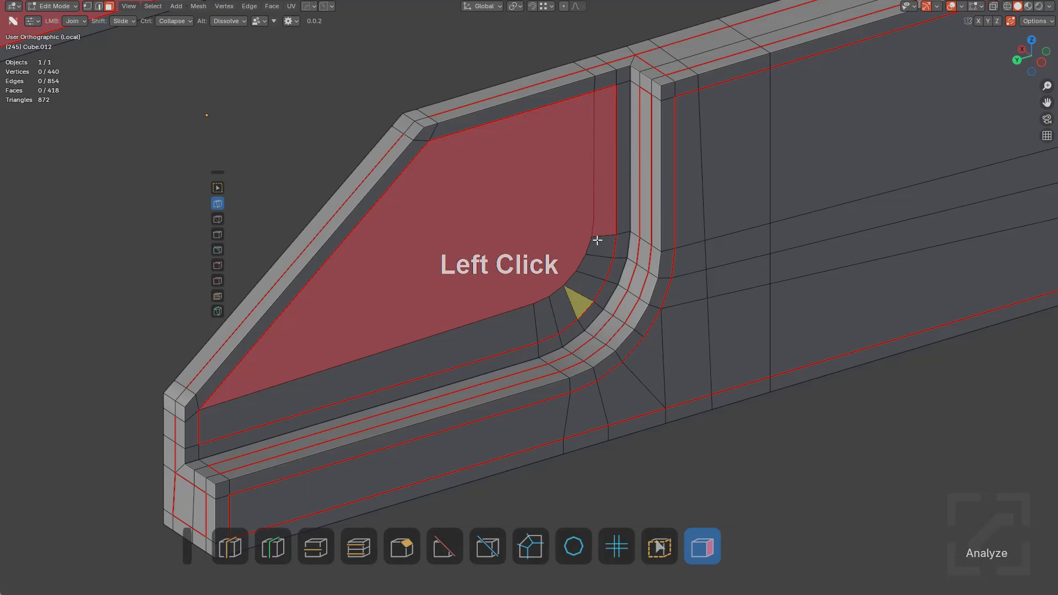
Try to dissolve the extra vertex at the upper end of the inner curve
key(1)
key(x)
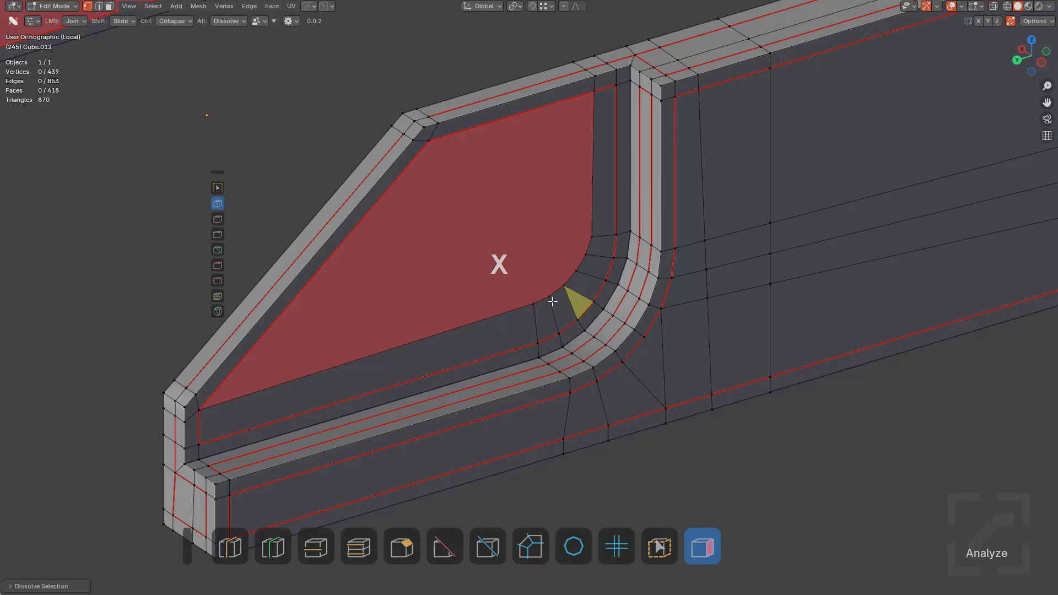
scroll(552, 302, up, 4)
key(ctrl+z)
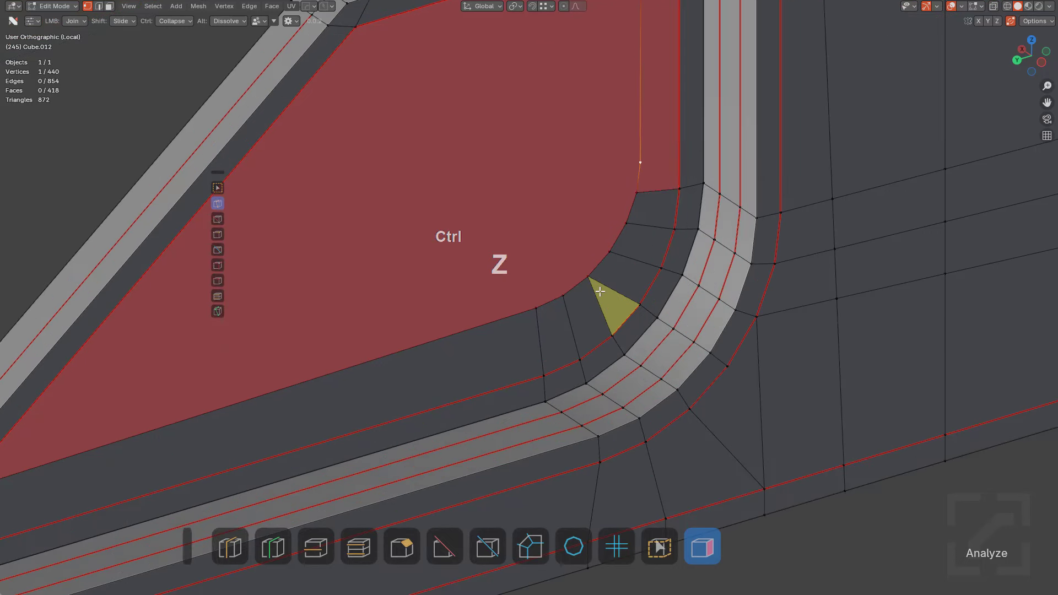
Bevel the remaining triangle's tip vertex on the inner curve with one segment and dissolve the surplus edges to form quads
click(592, 276)
key(ctrl+shift+b)
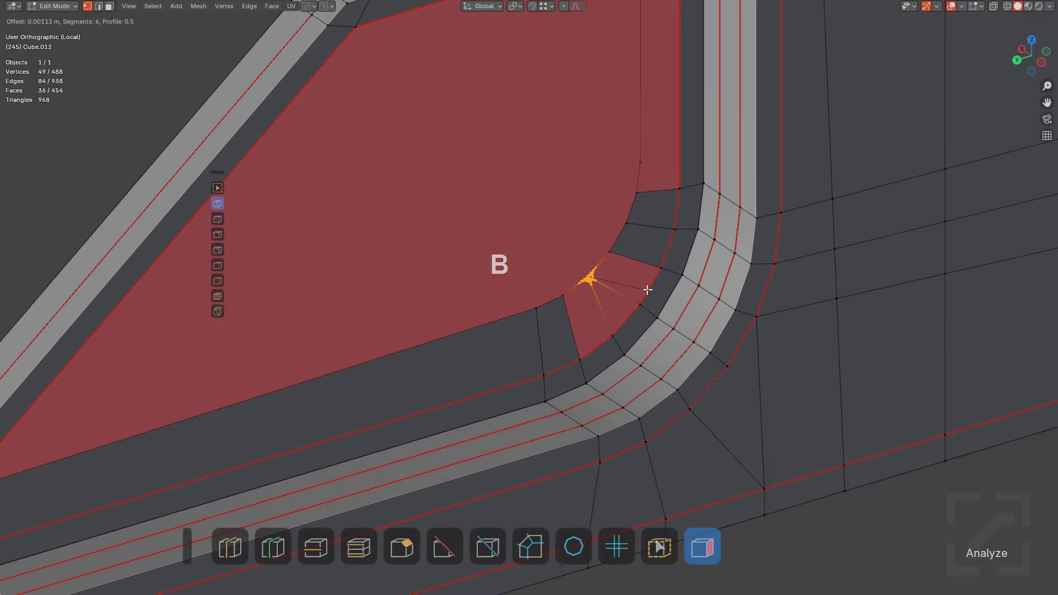
scroll(649, 290, down, 4)
click(648, 289)
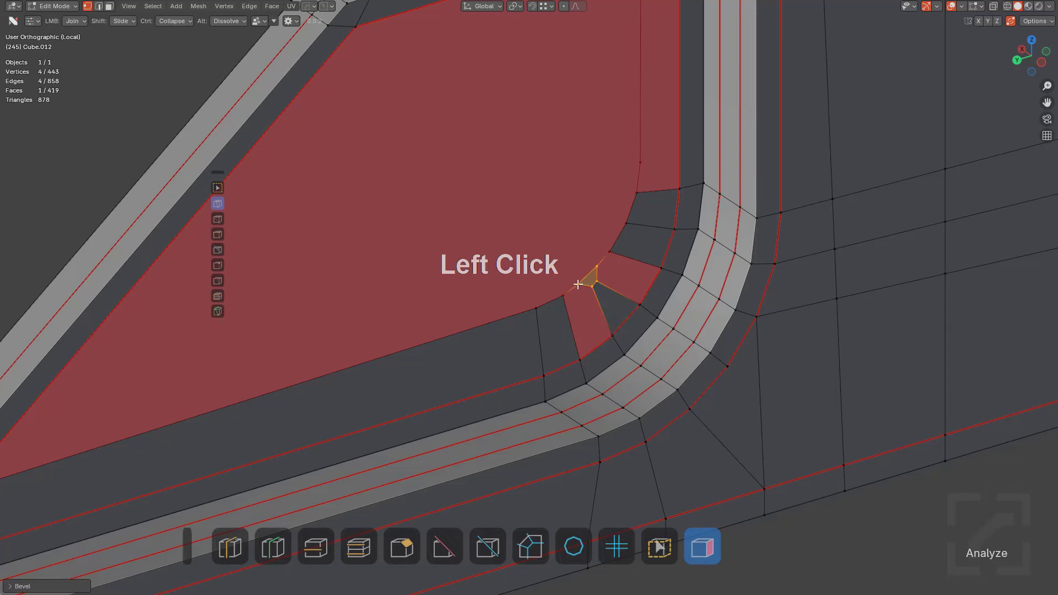
click(588, 278)
key(ctrl+x)
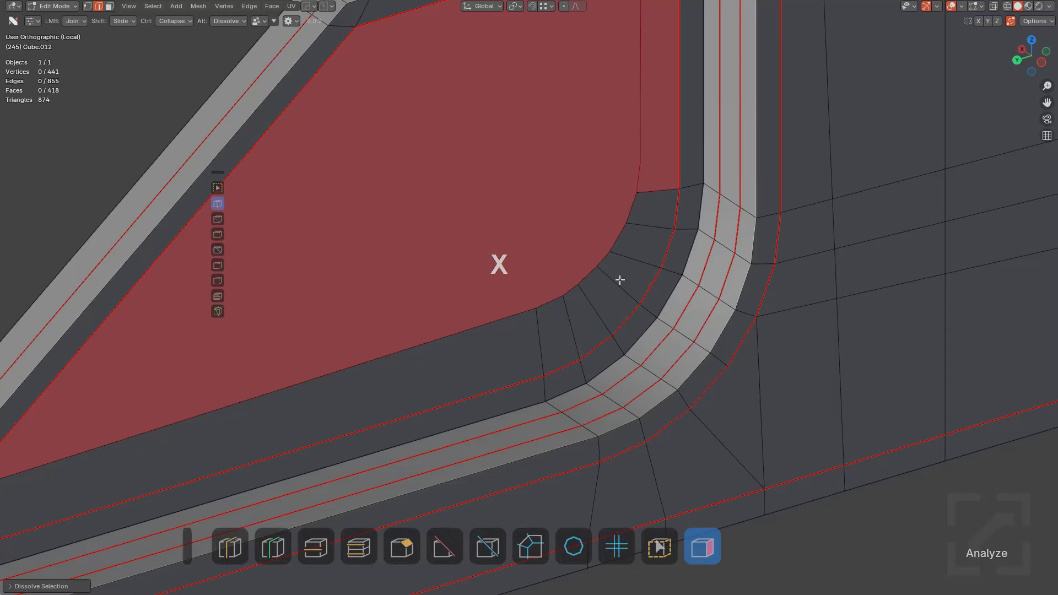
Dissolve the extra vertex just above the inner curve so the upright strip beside it becomes a quad
scroll(620, 280, down, 3)
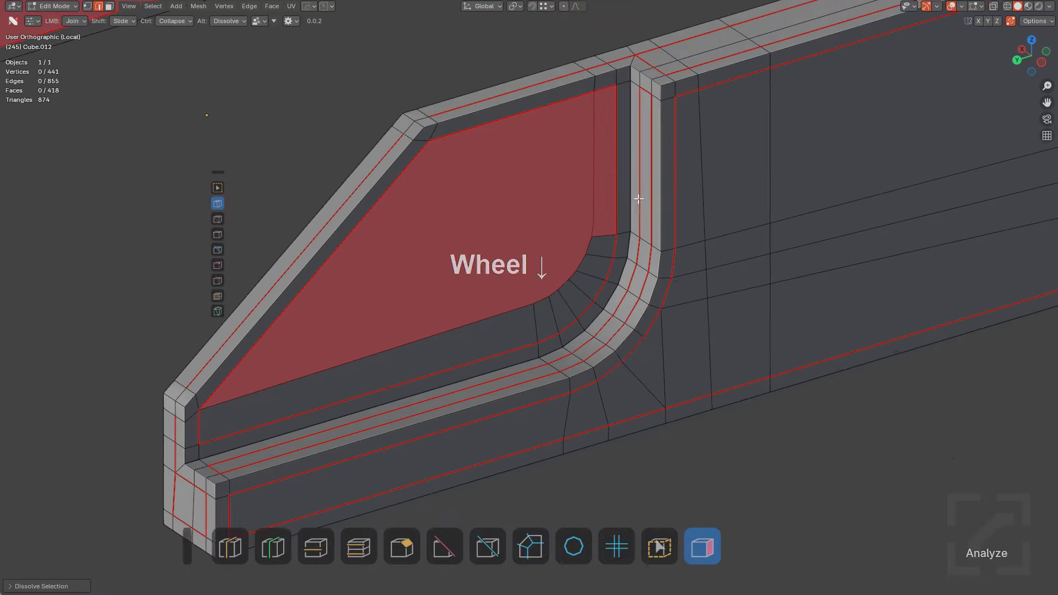
scroll(623, 287, up, 5)
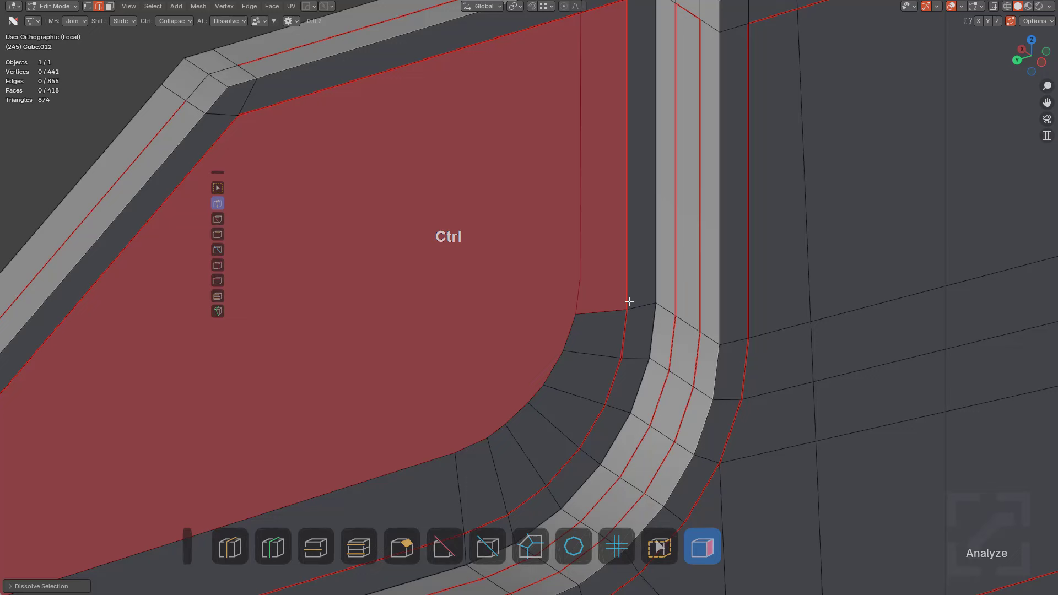
ctrl+drag(627, 309, 639, 304)
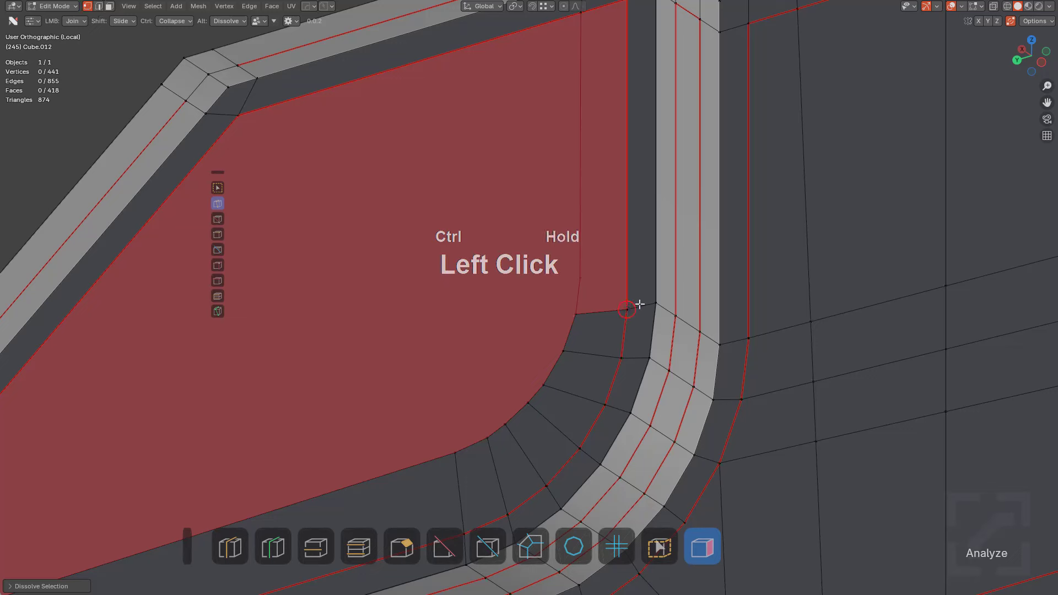
key(ctrl+z)
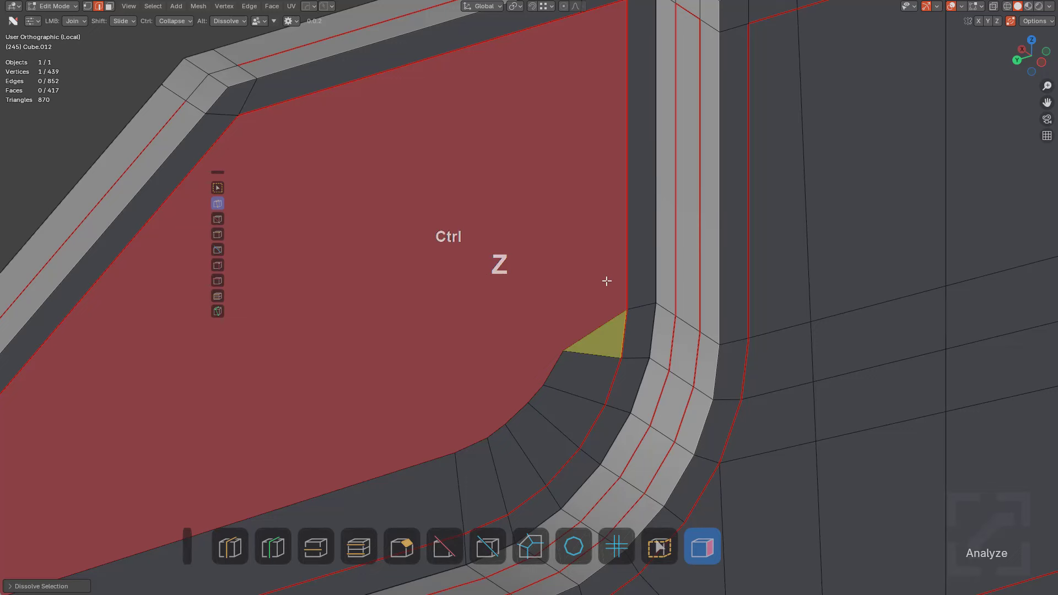
key(1)
key(ctrl+x)
scroll(601, 276, down, 2)
mouse_move(579, 274)
middle_down()
mouse_move(659, 182)
mouse_move(581, 256)
middle_up()
shift+middle_drag(449, 307, 503, 240)
scroll(503, 240, up, 2)
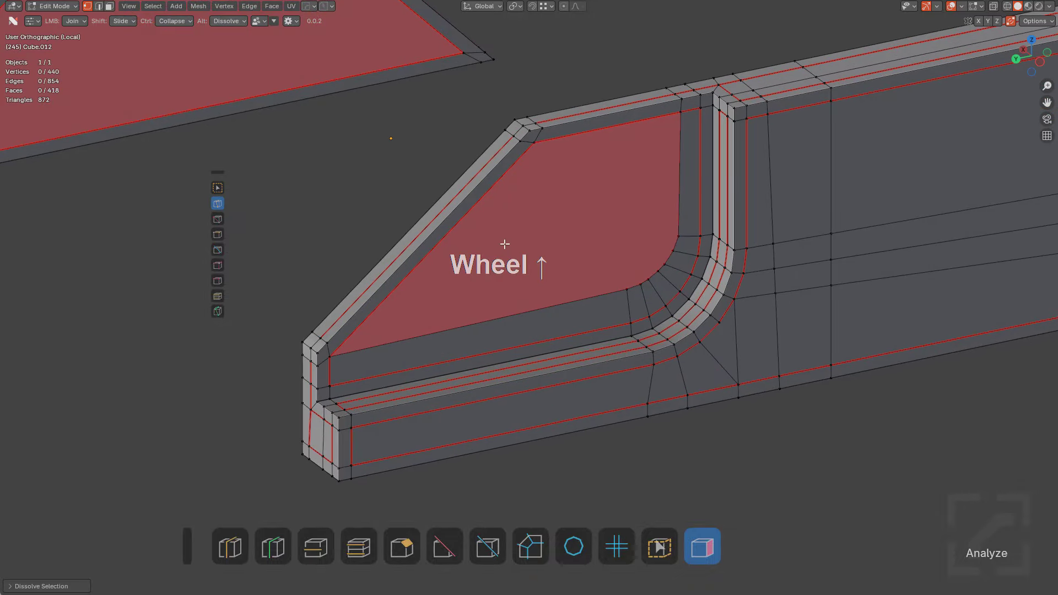
key(ctrl+r)
right_click(447, 238)
key(ctrl+z)
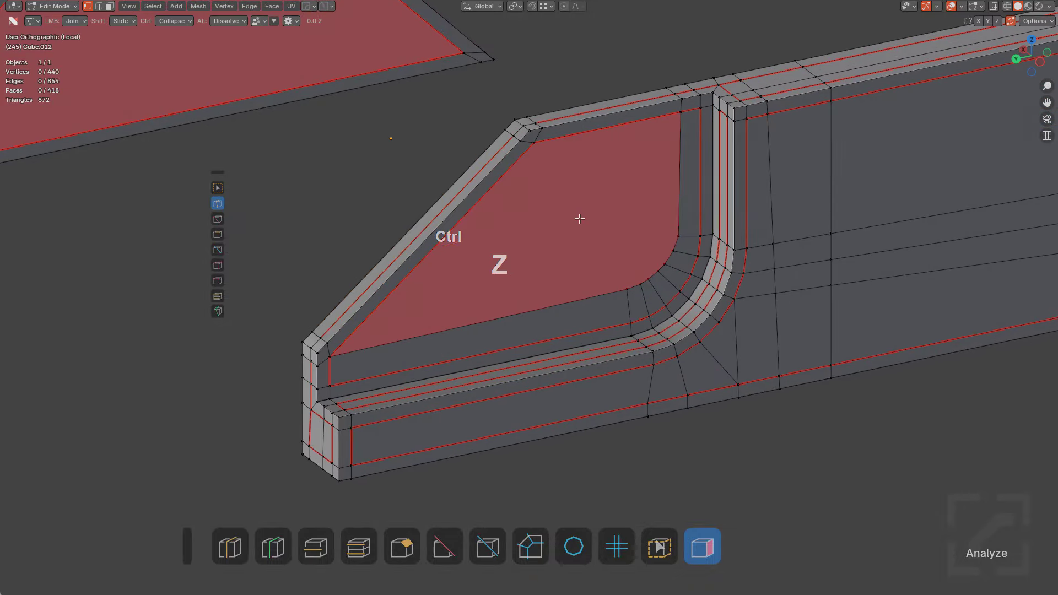
Connect the recessed face's upper slanted corner vertex to three vertices along the inner curve
middle_drag(579, 217, 629, 223)
drag(533, 169, 607, 192)
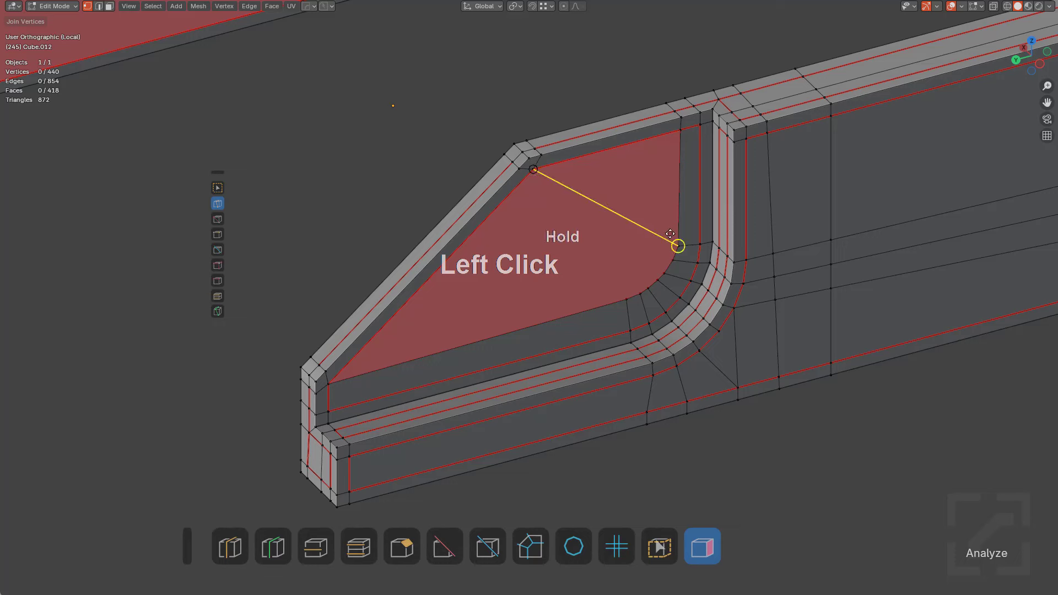
drag(665, 243, 668, 256)
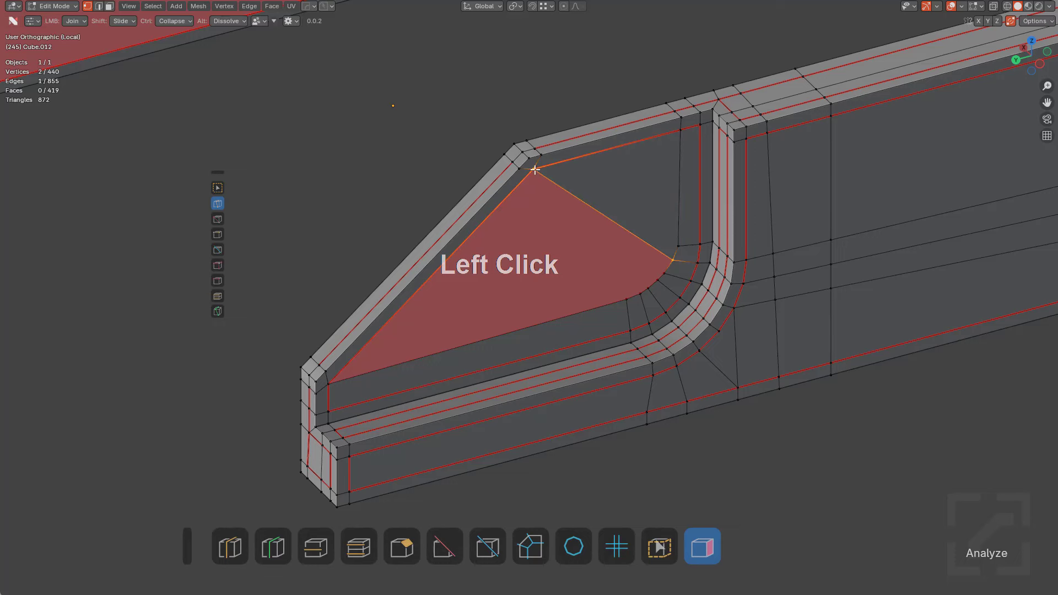
mouse_move(534, 170)
mouse_down()
mouse_move(651, 265)
mouse_move(548, 183)
mouse_up()
scroll(614, 232, down, 1)
key(alt+a)
scroll(755, 210, down, 2)
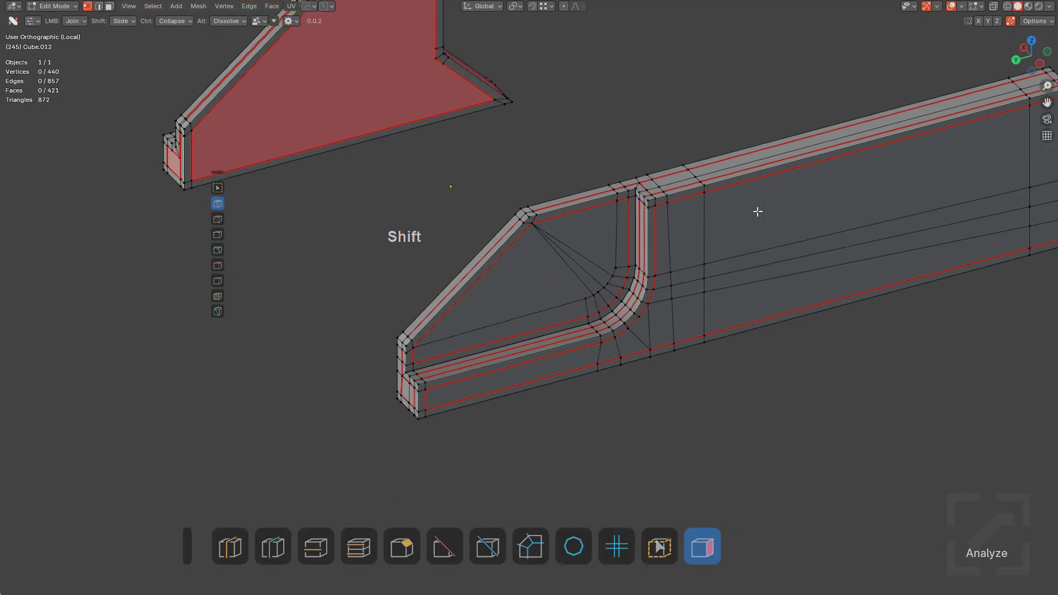
Clear the red edge marks from the whole mesh and turn off the red face analysis overlay
scroll(581, 249, down, 5)
shift+middle_drag(755, 209, 539, 264)
scroll(683, 228, up, 4)
key(a)
scroll(683, 229, down, 1)
key(q)
click(640, 242)
scroll(577, 248, down, 1)
key(Tab)
middle_drag(595, 245, 612, 275)
Isolate the separate side piece with the slanted edge by selecting its linked geometry and hiding everything else
key(Tab)
shift+middle_drag(425, 255, 701, 321)
scroll(576, 206, up, 4)
key(alt+a)
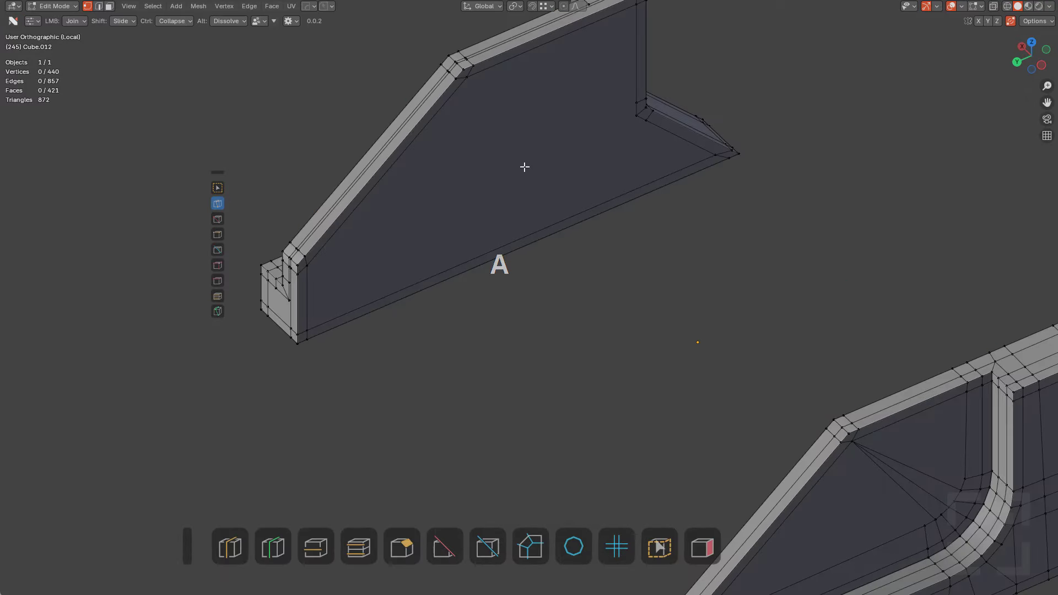
key(l)
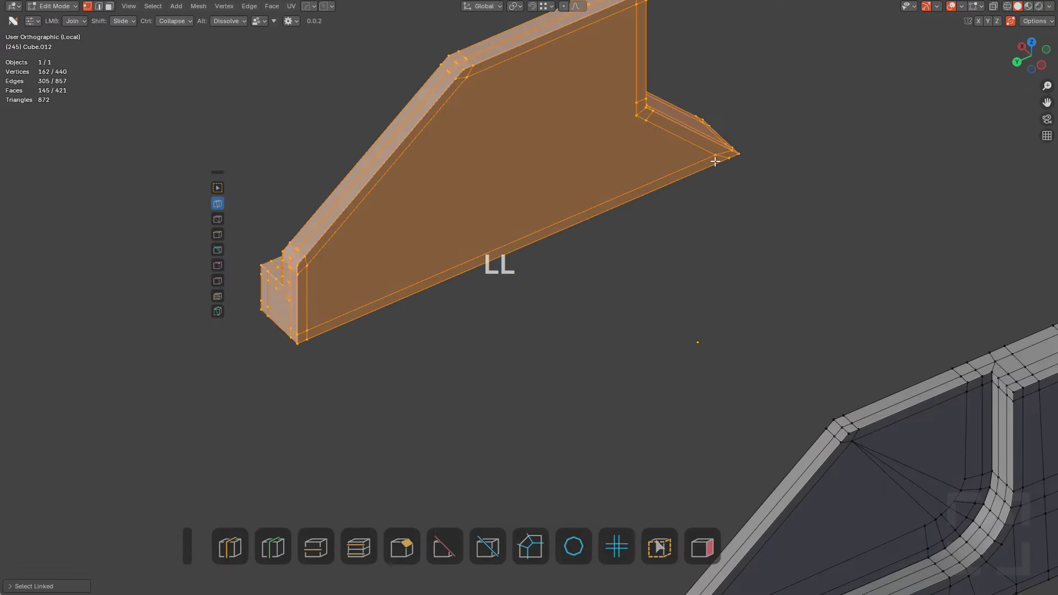
key(shift+h)
key(KP_Decimal)
scroll(556, 216, up, 1)
middle_drag(678, 187, 755, 165)
Dissolve alternate edge loops across the curved corner of the recessed channel to reduce its segments
key(KP_1)
scroll(632, 229, up, 6)
key(2)
alt+click(576, 232)
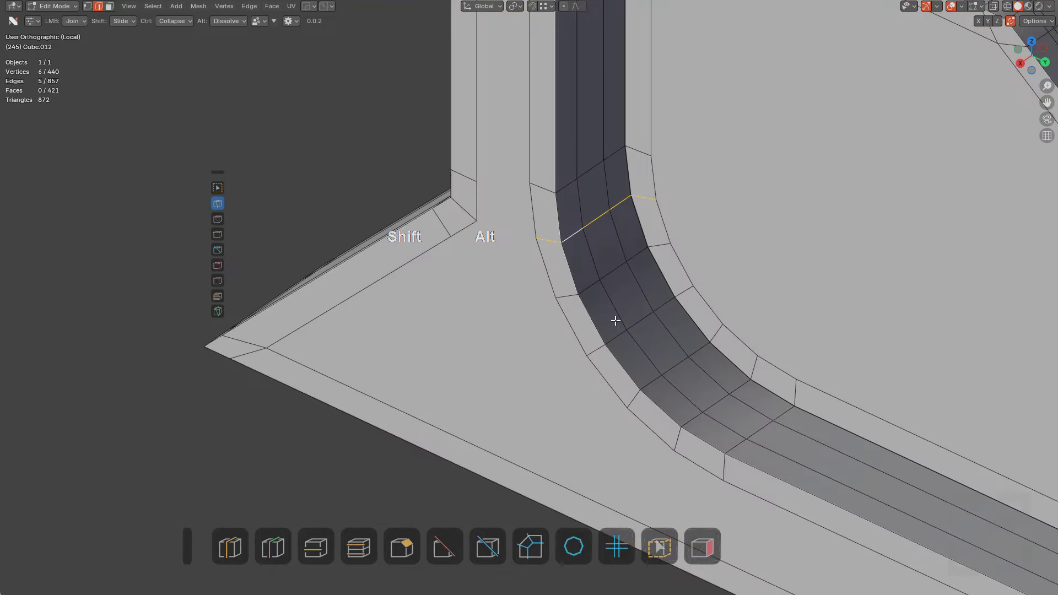
key(ctrl+x)
scroll(693, 385, down, 6)
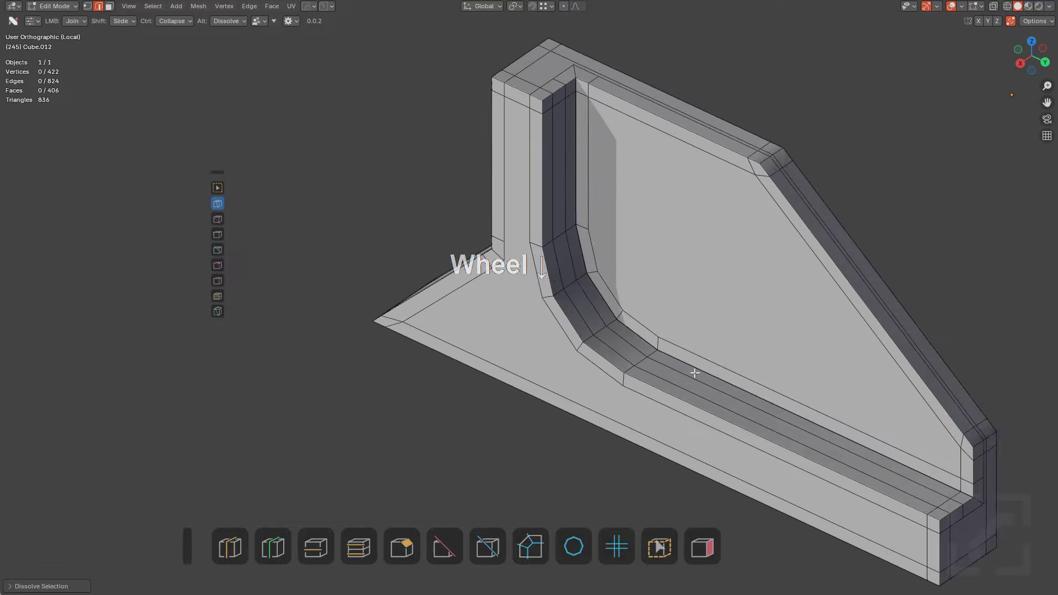
Insert a centred edge loop between the two closely spaced lines along the slanted rim
shift+middle_drag(661, 337, 633, 347)
scroll(606, 303, up, 3)
shift+middle_drag(582, 259, 630, 286)
scroll(669, 243, up, 3)
middle_drag(669, 243, 621, 238)
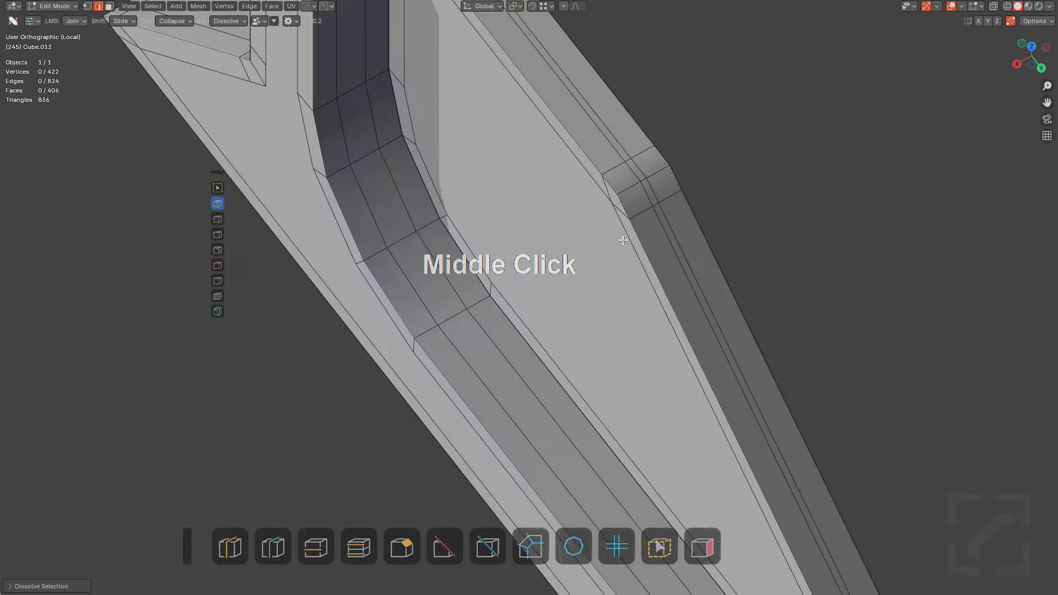
scroll(656, 165, up, 3)
key(ctrl+r)
click(661, 134)
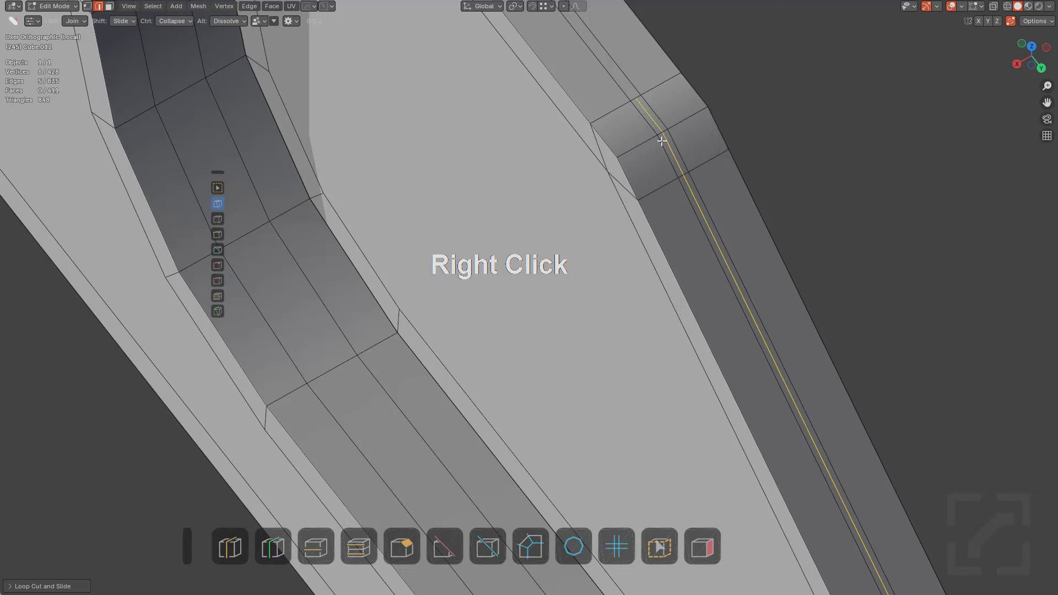
Slide one of the closely spaced loops on the slanted rim onto its neighbour to merge them
click(647, 126)
scroll(682, 192, down, 4)
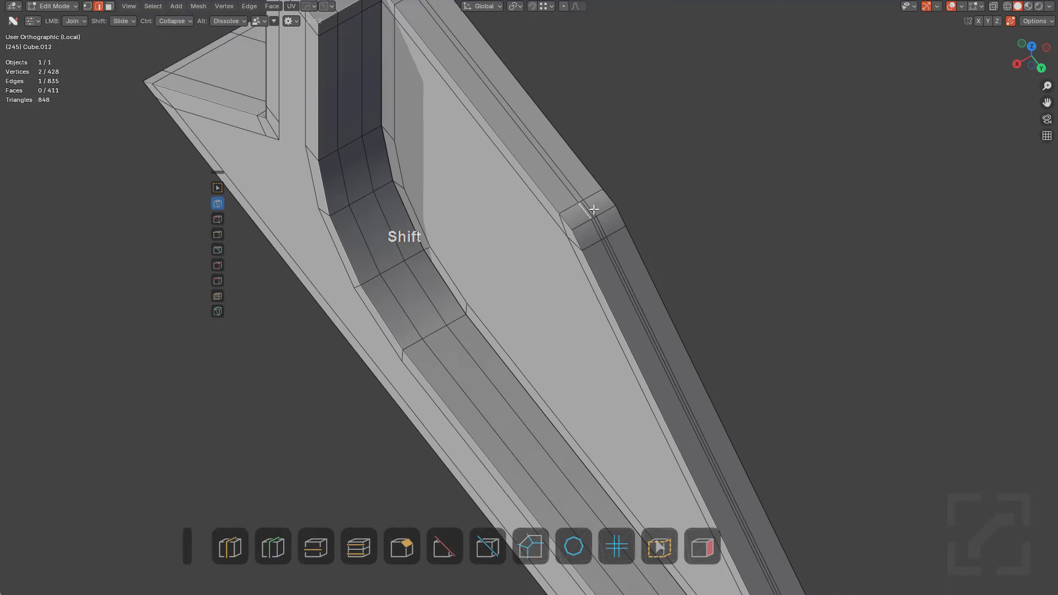
shift+click(594, 229)
shift+middle_drag(593, 227, 613, 211)
scroll(640, 279, up, 3)
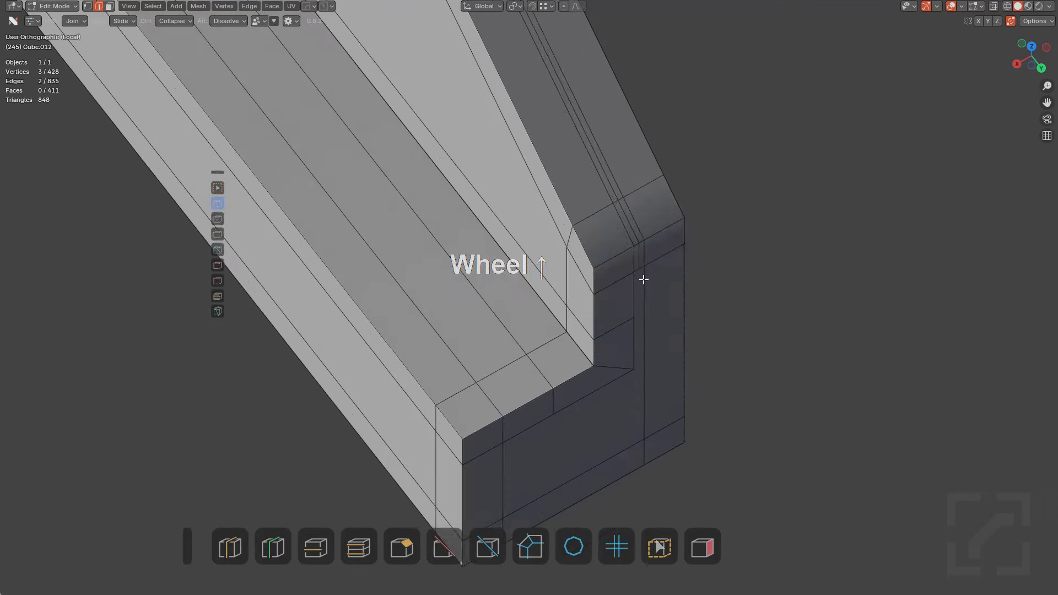
key(g)
key(g)
click(672, 225)
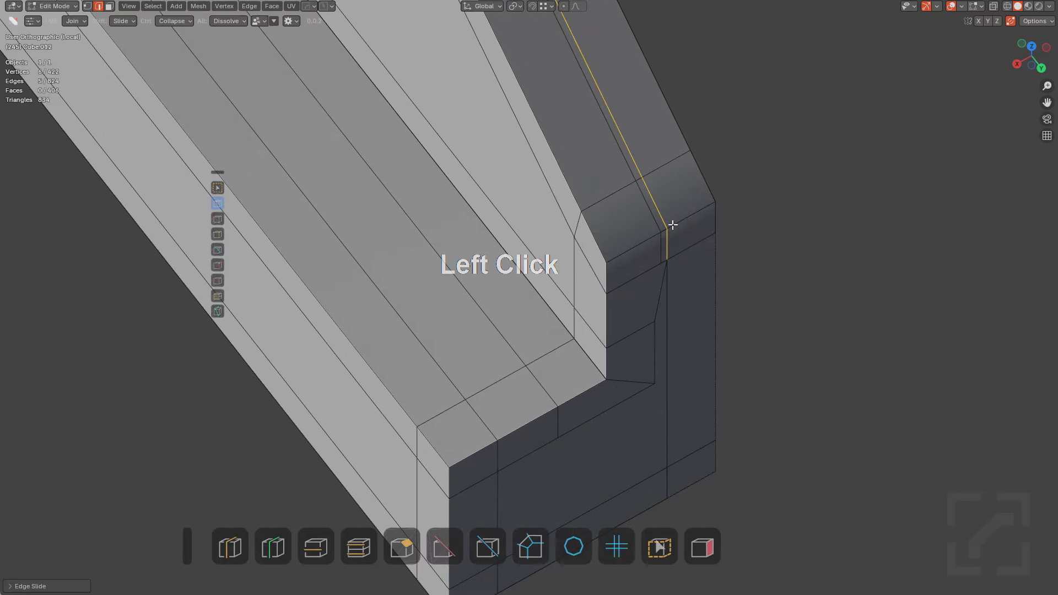
Try to slide the remaining doubled loop on the slanted rim sideways onto the adjacent loop
key(g)
key(g)
click(633, 243)
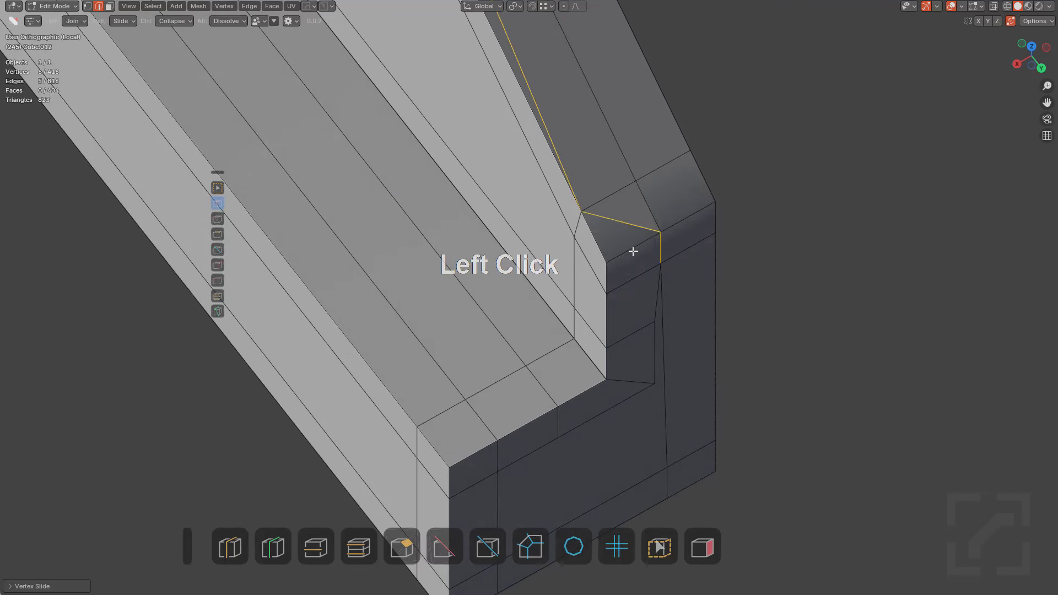
key(ctrl+z)
Select only the edge path down to the slanted rim's lower corner and slide it onto the adjacent loop
ctrl+click(654, 190)
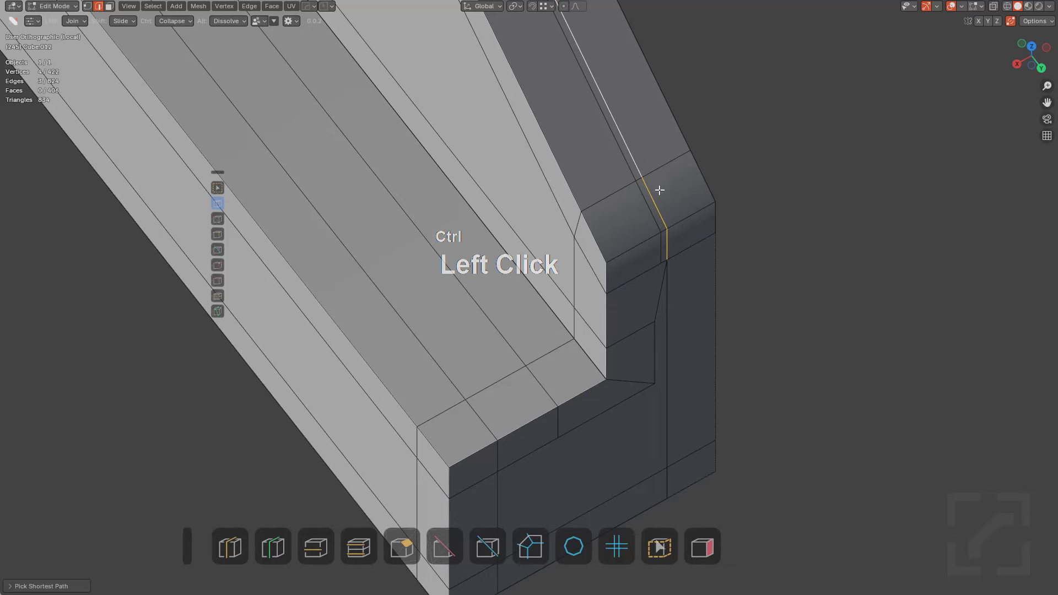
key(g)
key(g)
click(639, 190)
key(g)
key(g)
right_click(643, 194)
scroll(555, 147, down, 5)
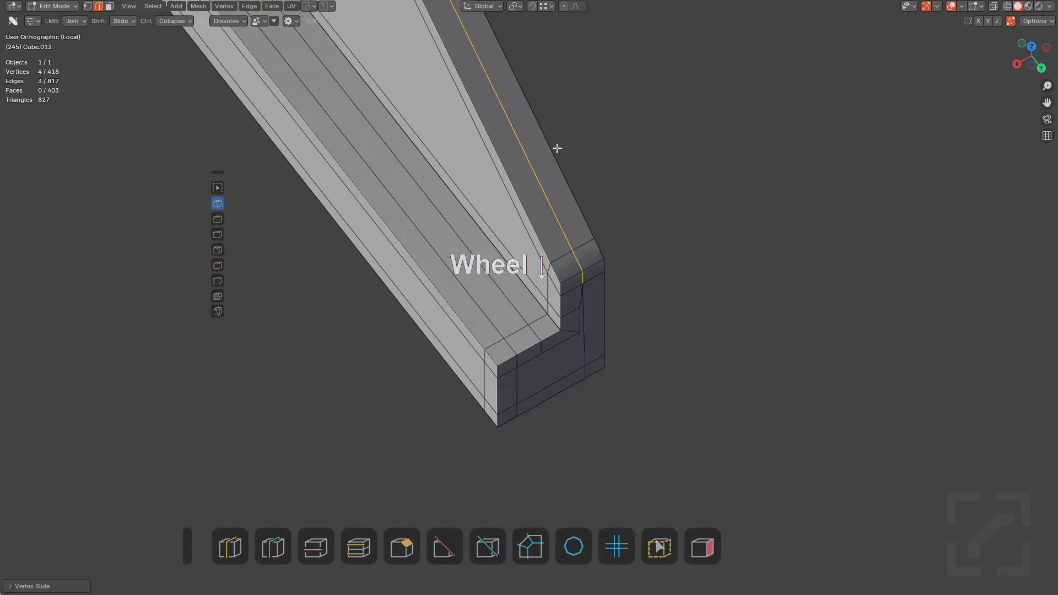
Try to slide the short doubled edge at the slanted rim's upper corner onto the neighbouring line
shift+middle_drag(513, 56, 617, 288)
scroll(617, 288, down, 3)
shift+middle_drag(511, 205, 560, 295)
scroll(568, 281, up, 7)
click(572, 118)
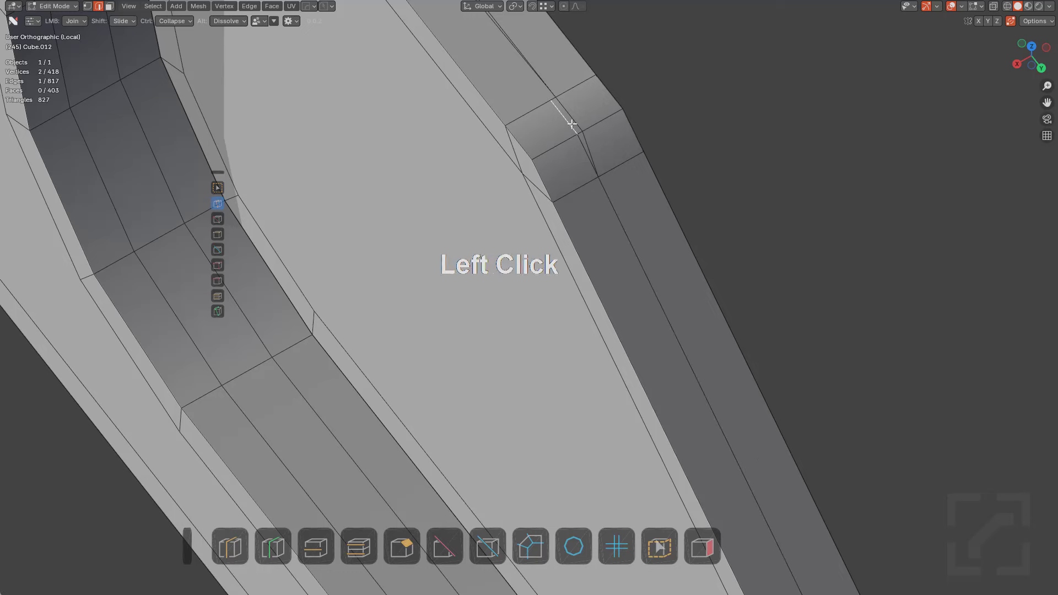
key(g)
key(g)
click(571, 115)
key(g)
key(g)
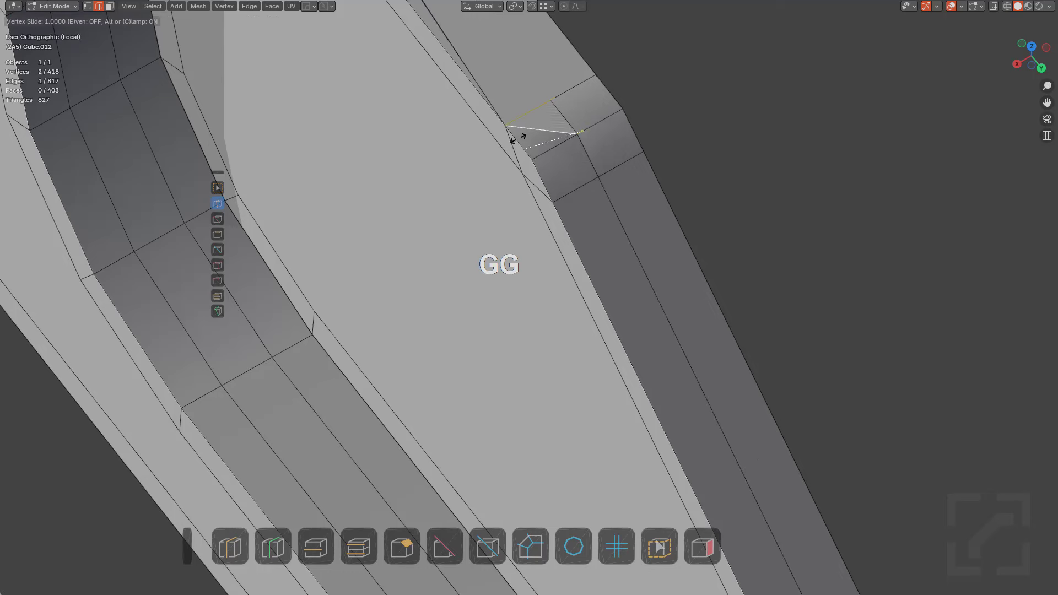
key(ctrl+z)
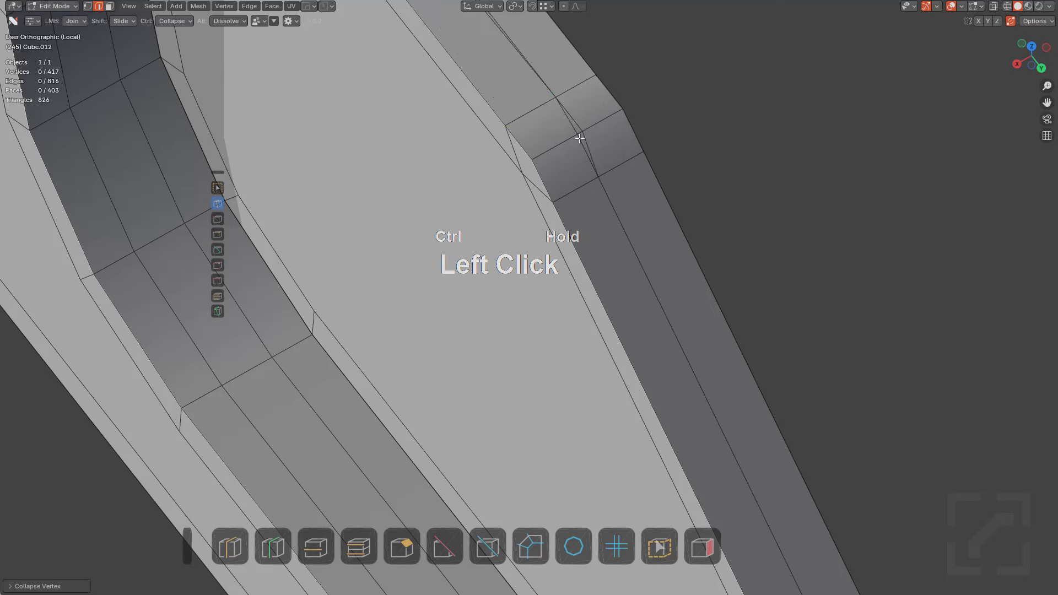
Collapse the extra vertices at the rim's upper corner into the adjacent edge line
scroll(568, 147, down, 3)
shift+middle_drag(510, 86, 618, 279)
scroll(618, 279, down, 1)
shift+middle_drag(476, 191, 541, 263)
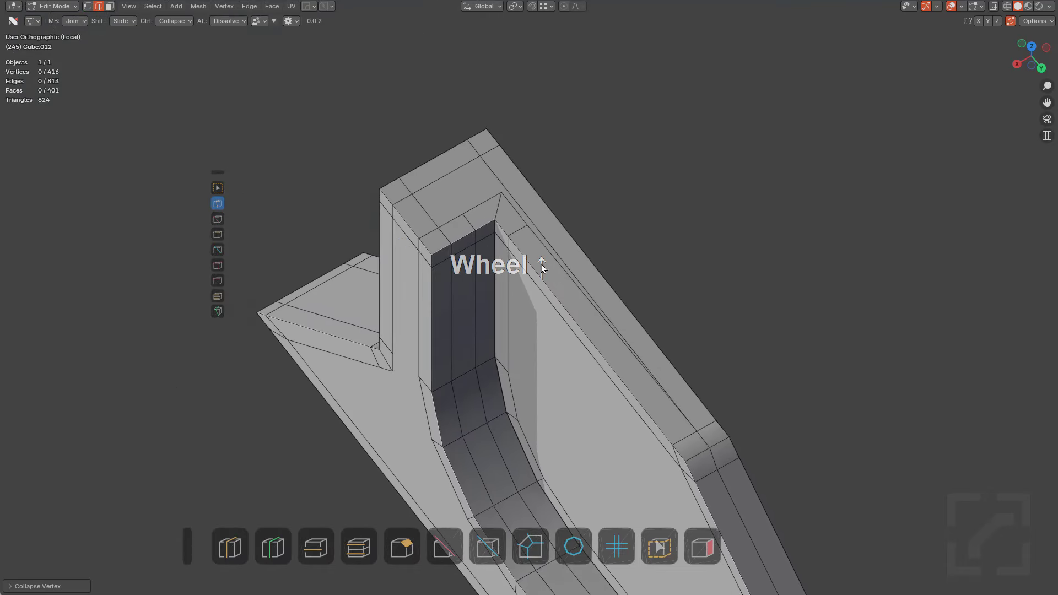
Add edge loops across the top rim near the recess's upper corner, sliding them in line with the corner vertices
scroll(551, 212, up, 2)
key(ctrl+r)
click(543, 181)
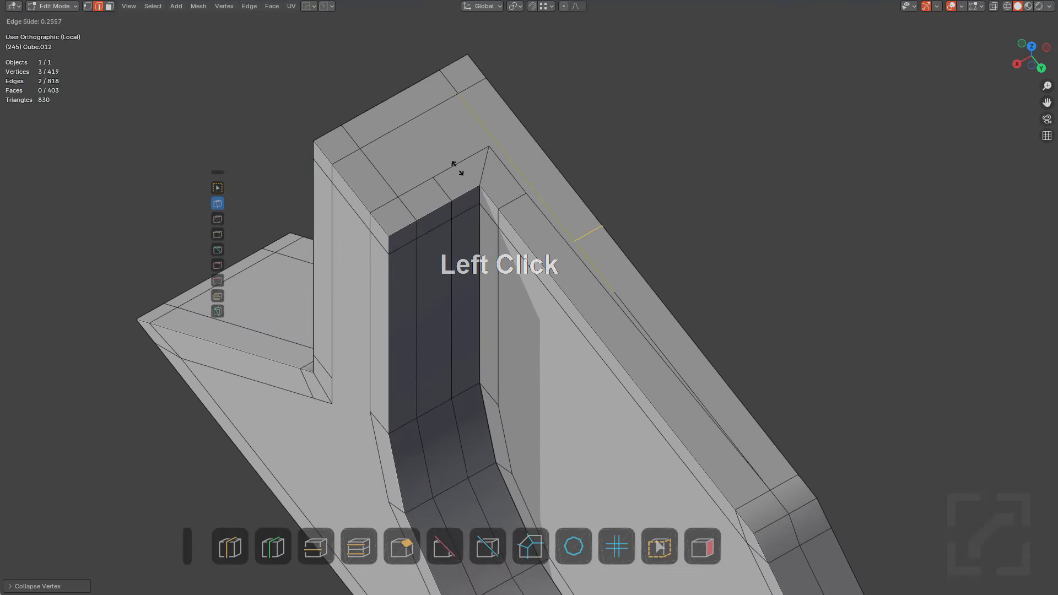
ctrl+click(530, 192)
key(ctrl+r)
click(496, 142)
ctrl+click(491, 145)
Add an edge loop across the top of the upright block and connect it to the vertex beside the channel
shift+middle_drag(467, 158, 480, 165)
scroll(480, 165, up, 2)
click(449, 111)
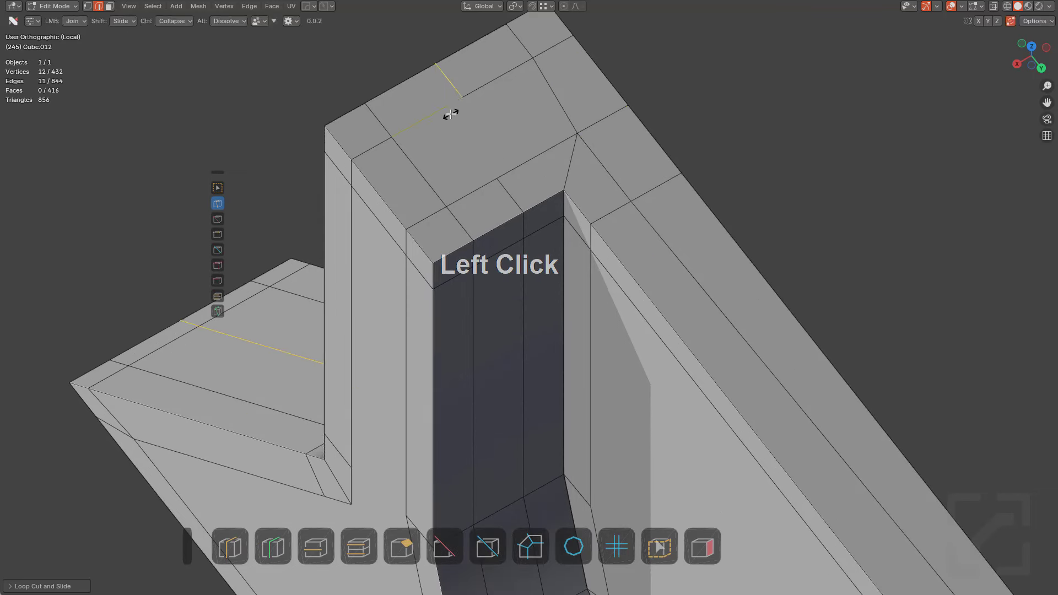
click(450, 115)
drag(449, 114, 505, 173)
key(alt+a)
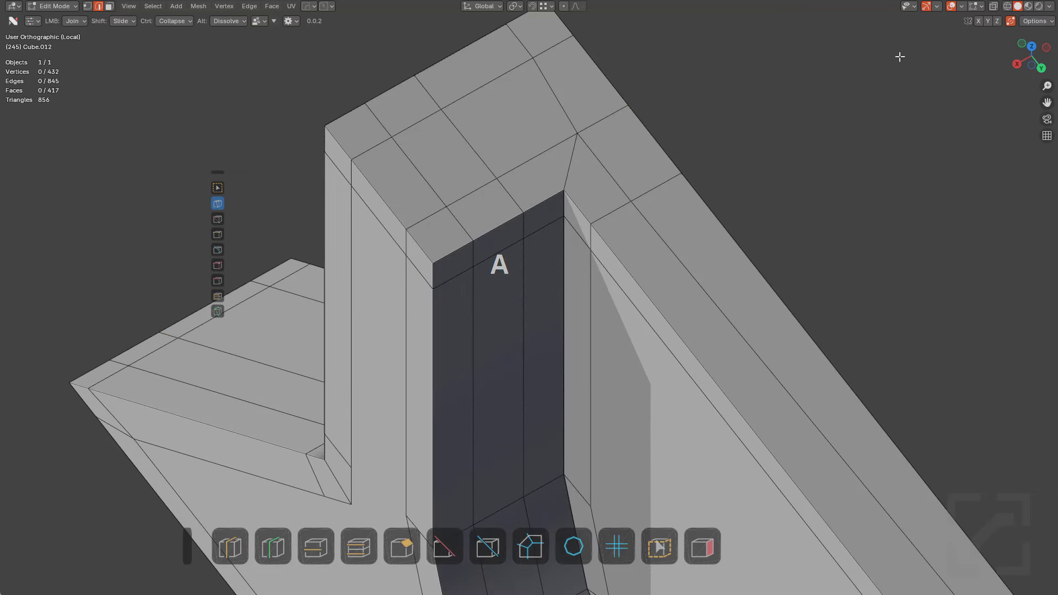
Slice the piece vertically near its slanted end from the side view
scroll(579, 221, down, 6)
shift+middle_drag(620, 319, 546, 190)
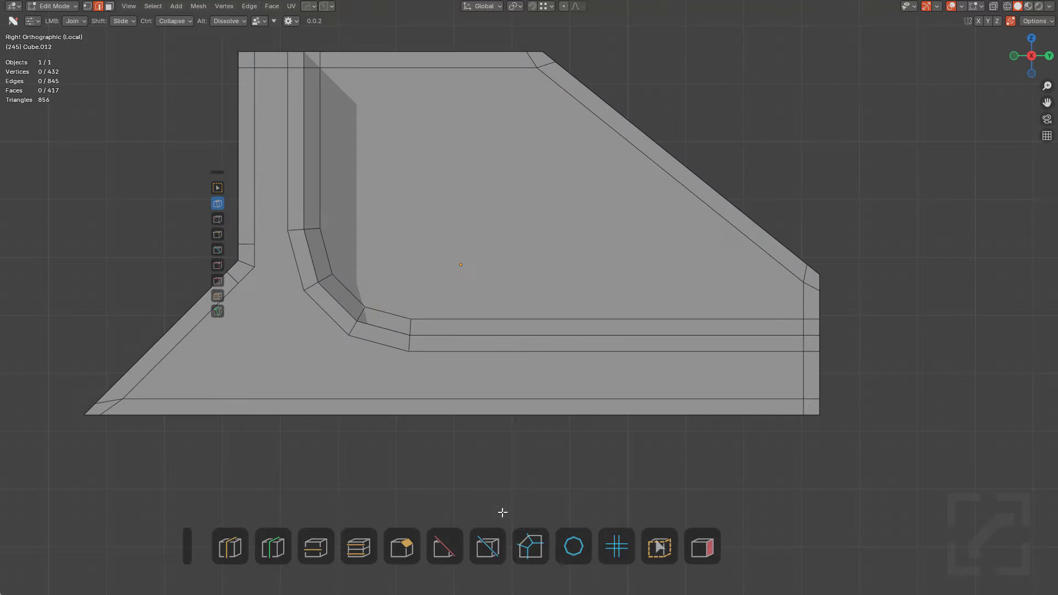
click(487, 546)
alt+drag(725, 210, 735, 469)
Connect three vertices around the notch corner to the three facing vertices on the channel's outer curve
middle_drag(438, 218, 532, 201)
scroll(418, 201, up, 3)
shift+middle_drag(212, 159, 430, 162)
drag(431, 164, 487, 138)
drag(431, 203, 514, 238)
drag(399, 234, 588, 310)
Add an edge loop across the lower border strip, slide it below the channel curve and connect it to the curve vertex above
scroll(543, 271, down, 2)
middle_drag(543, 272, 520, 386)
key(ctrl+r)
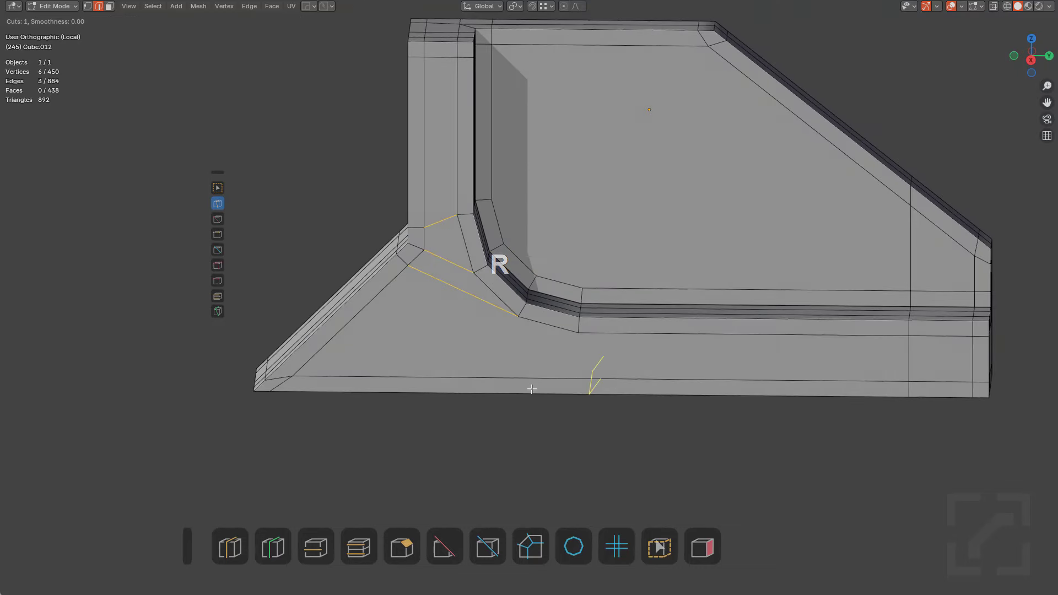
click(520, 386)
click(495, 354)
key(g)
key(g)
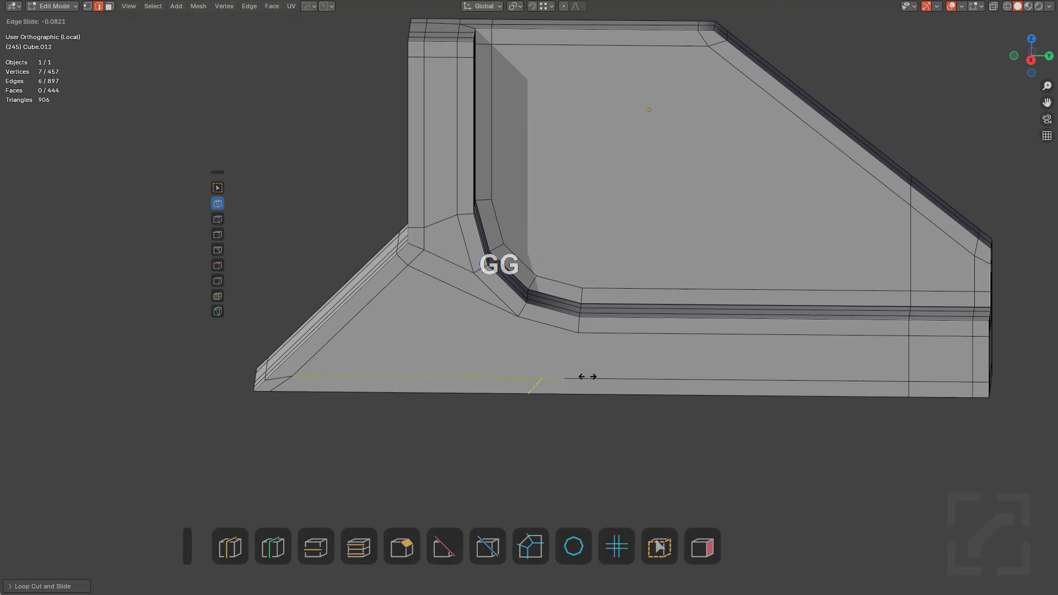
click(526, 357)
drag(514, 377, 518, 317)
Add a second edge loop across the lower border and connect it to the last vertex of the channel's outer curve
key(ctrl+r)
click(575, 378)
key(e)
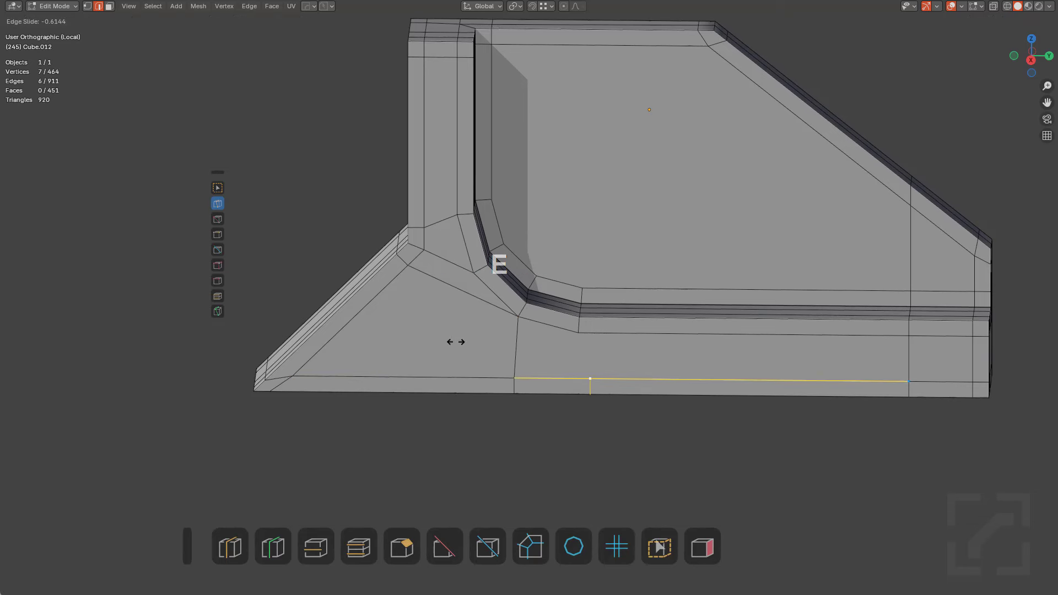
click(455, 342)
drag(574, 374, 579, 333)
Connect the sliced vertex on the slanted border to the upper end of the inner curve across the recessed face
middle_drag(579, 333, 589, 254)
key(ctrl+r)
middle_drag(653, 191, 690, 216)
drag(772, 233, 403, 202)
Cut a vertical edge loop near the upright side of the upper recessed face and connect it to the mid-curve vertex below
key(ctrl+r)
click(469, 207)
key(e)
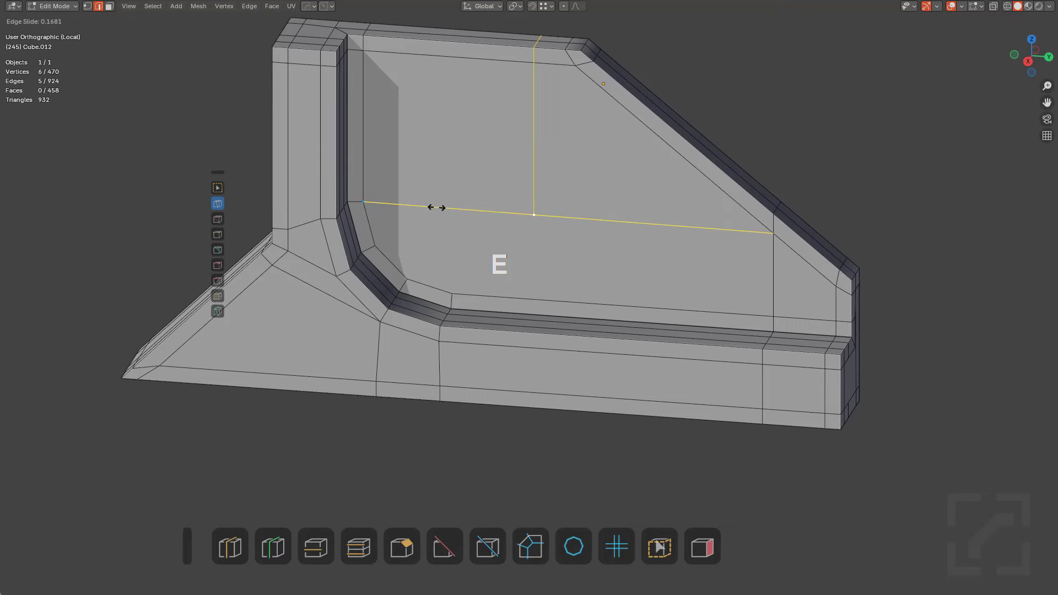
click(319, 184)
key(alt+a)
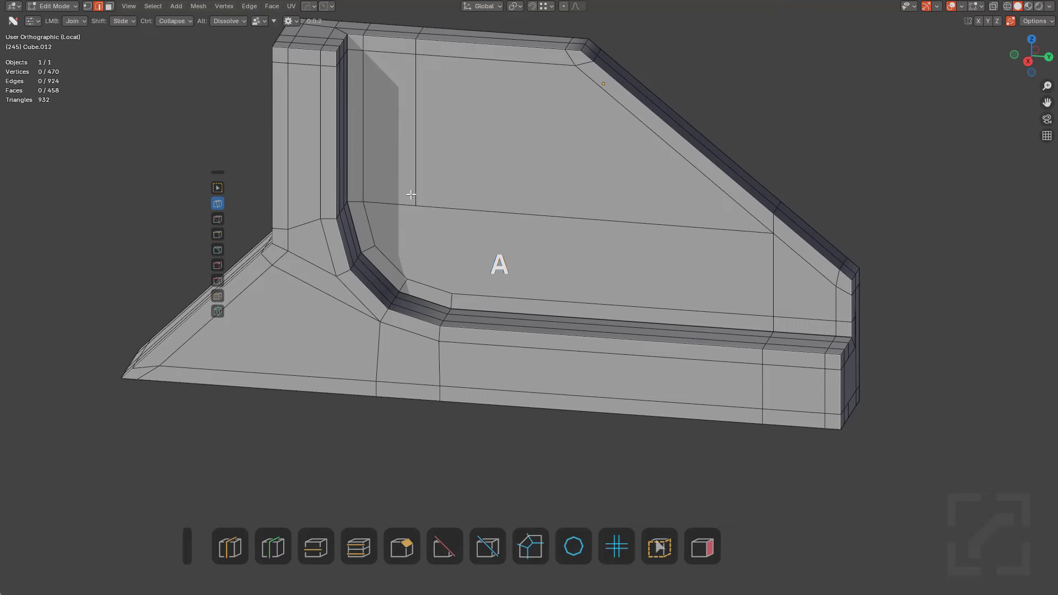
drag(415, 205, 407, 278)
Cut another vertical edge loop beside the first on the recessed face and connect it to the curve's lower end vertex
key(ctrl+r)
click(485, 200)
key(e)
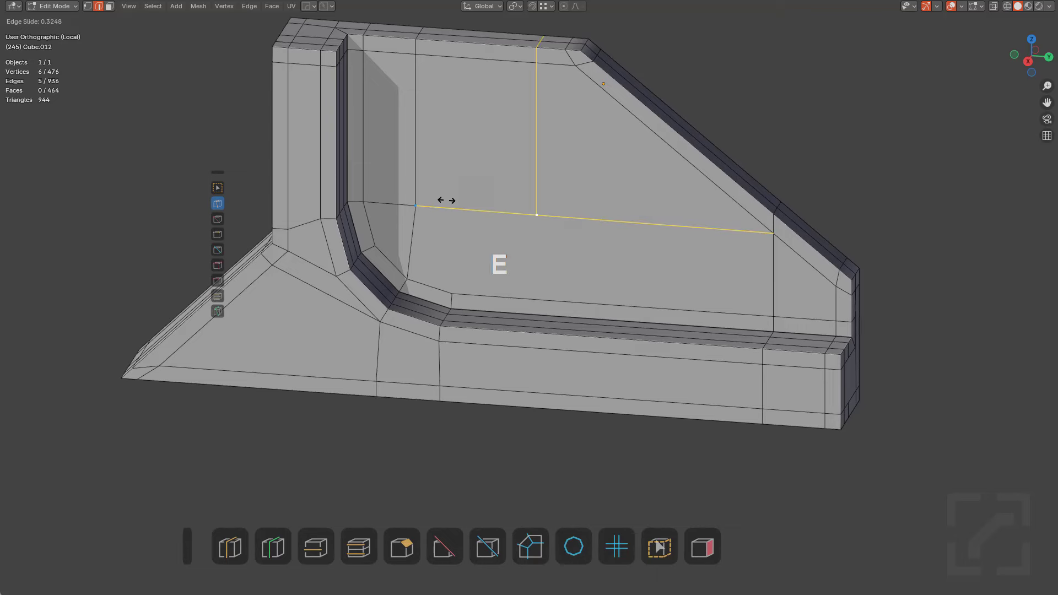
click(383, 189)
key(alt+a)
drag(466, 210, 452, 293)
key(alt+a)
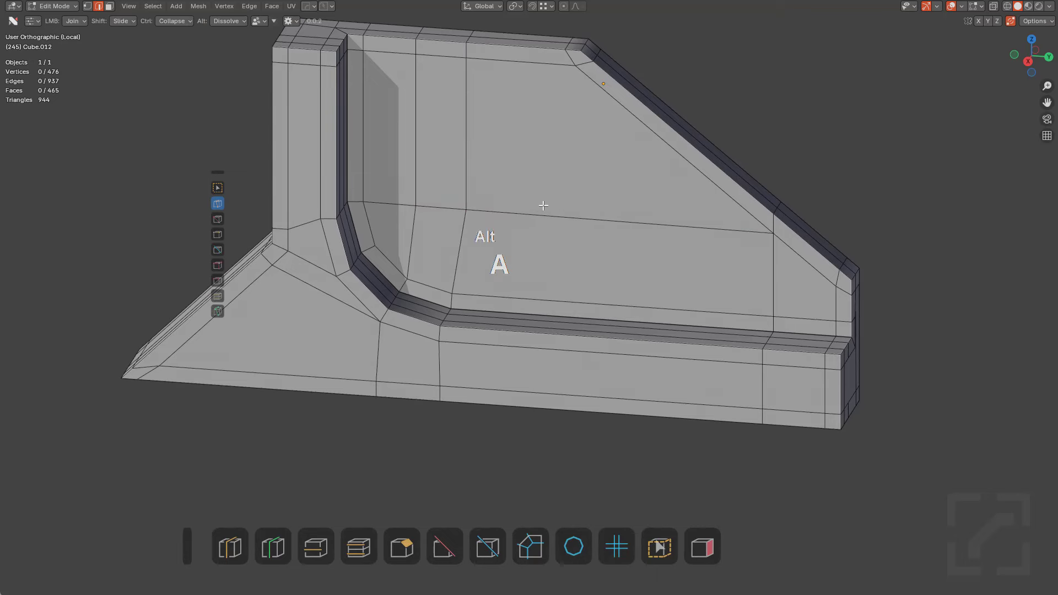
Add a horizontal edge loop around the piece through the upper half of the recessed face
key(ctrl+r)
click(461, 165)
key(alt+a)
scroll(548, 265, down, 3)
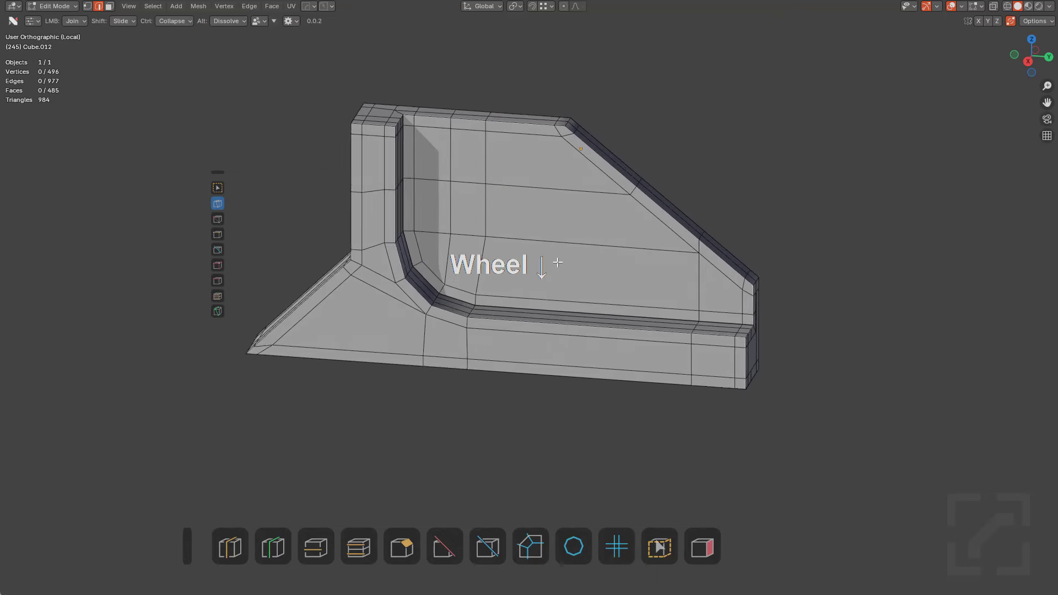
Connect two upper-border vertices to the two lower-border vertices across the back face, passing through the horizontal edge
middle_drag(548, 265, 562, 231)
key(KP_1)
middle_drag(633, 227, 671, 241)
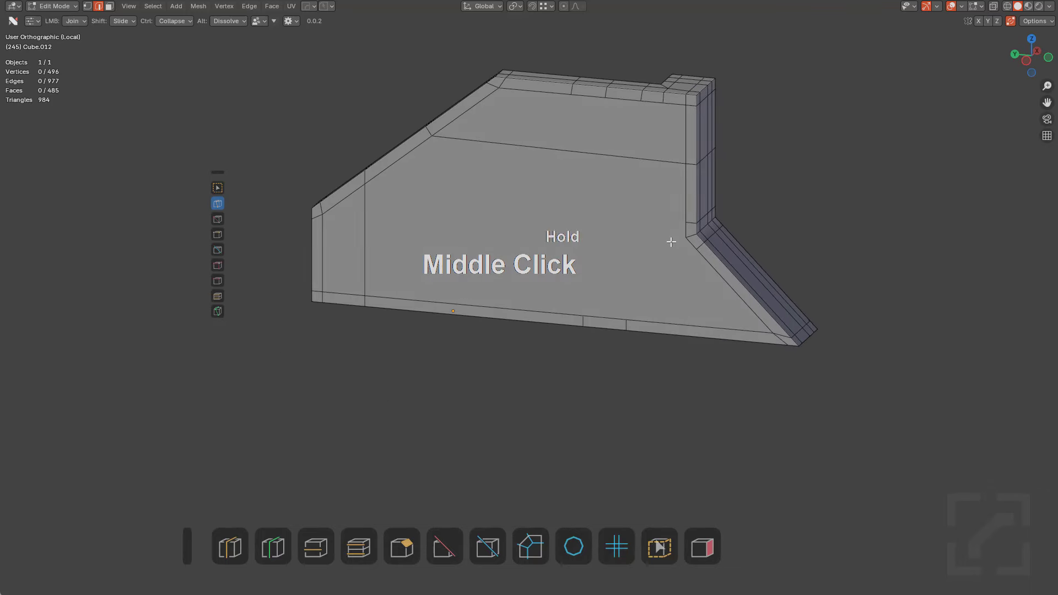
drag(661, 107, 654, 148)
drag(622, 274, 622, 274)
drag(639, 106, 615, 192)
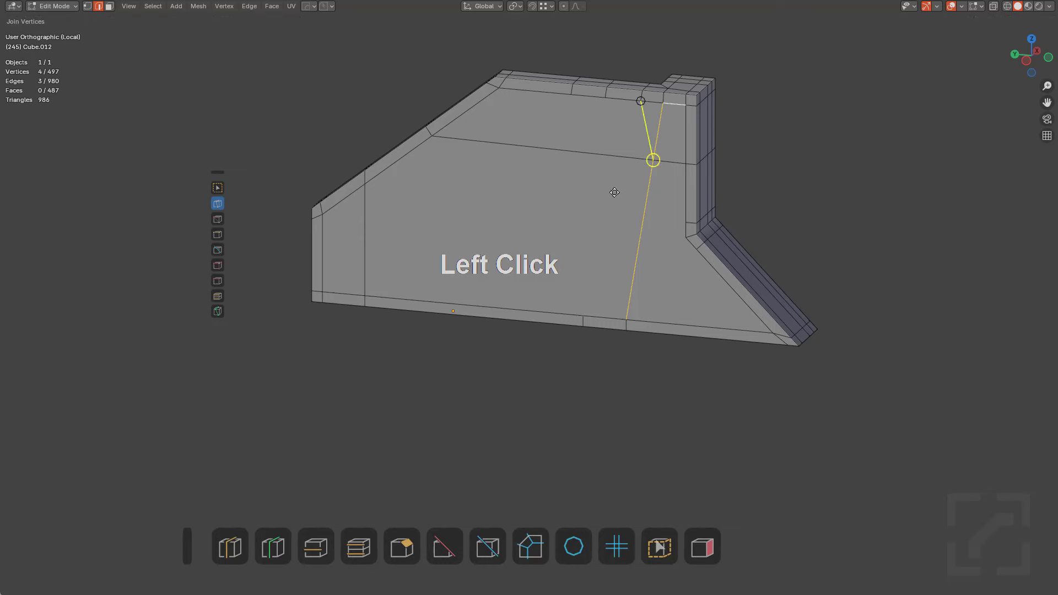
drag(602, 268, 602, 268)
key(alt+a)
Add three evenly spaced cuts across the lower part of the new strip on the back face
scroll(631, 241, down, 1)
key(ctrl+r)
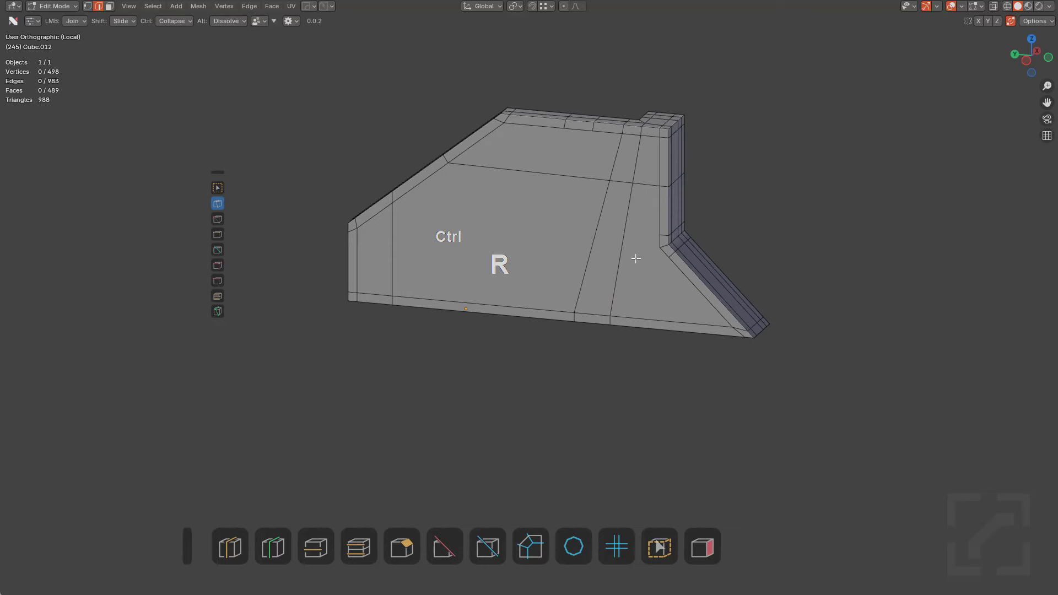
right_click(615, 264)
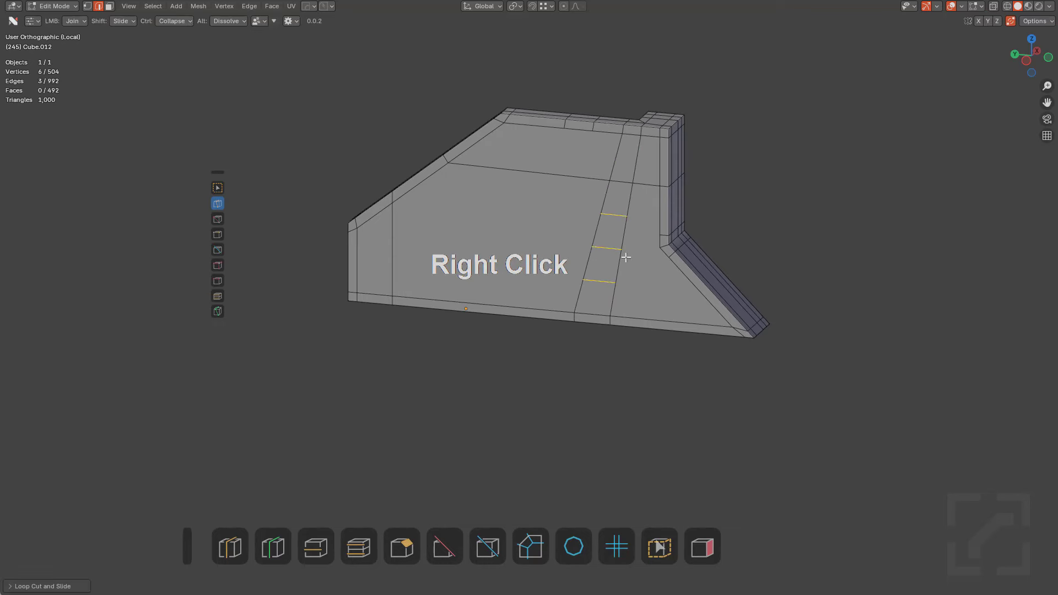
key(a)
Connect the strip's three cut vertices to the three vertices around the back face's notch corner
drag(627, 216, 660, 248)
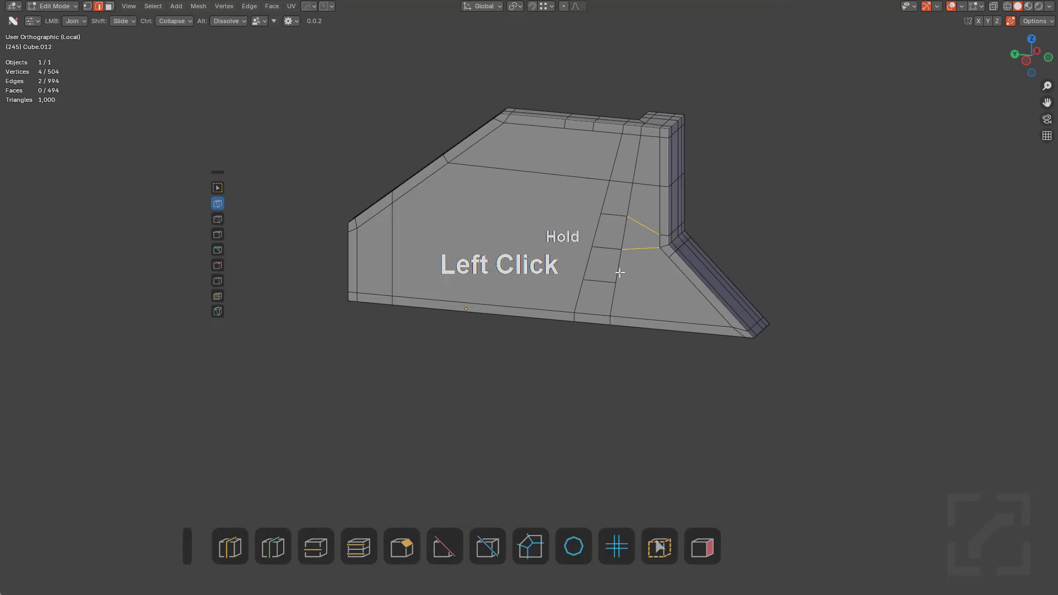
drag(616, 282, 669, 258)
right_click(643, 278)
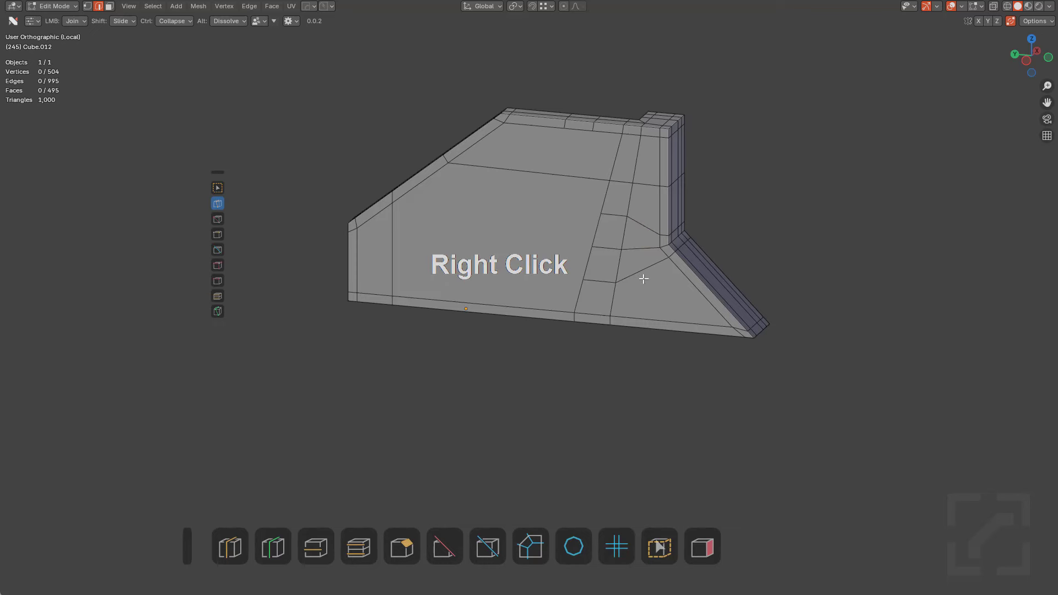
Connect an upper-border vertex of the back face diagonally to the point where the horizontal edge meets the strip
middle_drag(642, 276, 614, 217)
scroll(564, 102, up, 2)
drag(566, 101, 635, 124)
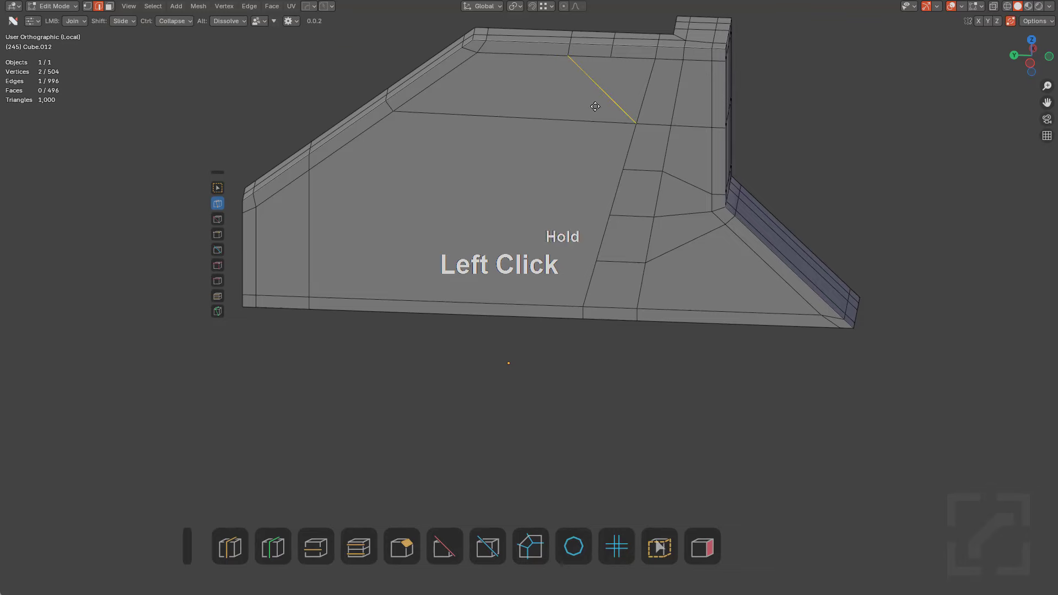
scroll(596, 205, down, 2)
Highlight the back face's n-gon and connect the strip's upper cut vertex across it to the sloped border's lower vertex
click(705, 548)
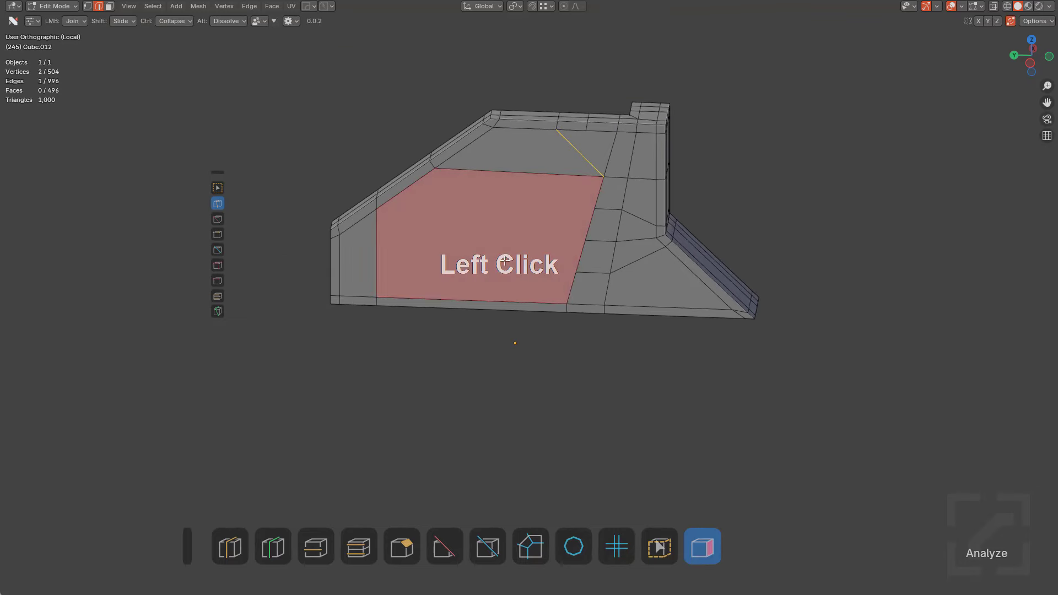
middle_drag(505, 260, 592, 216)
click(603, 193)
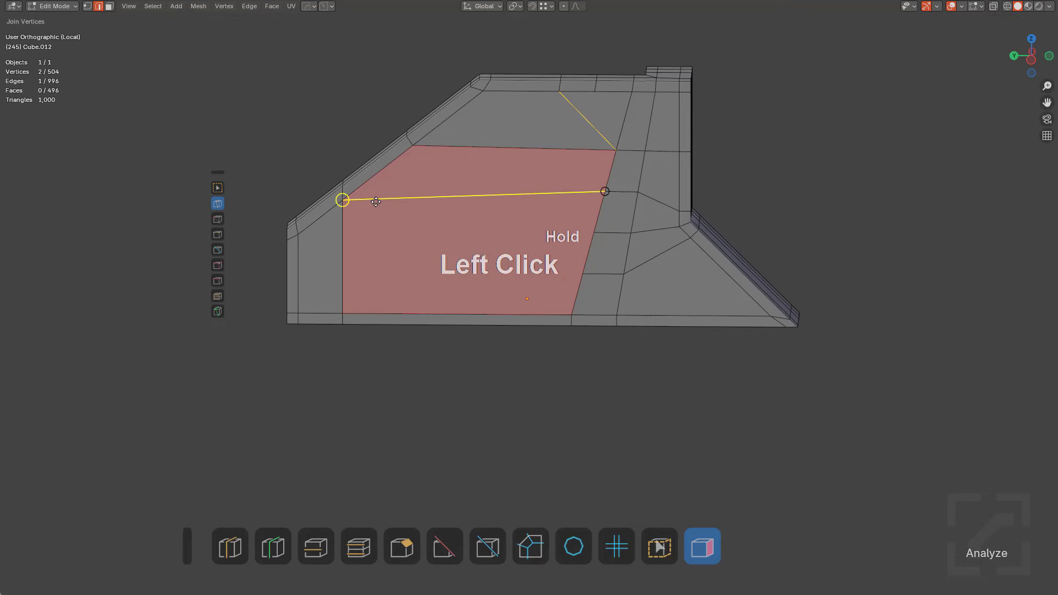
drag(376, 202, 386, 207)
Try to connect the strip's lower cut vertices to the sloped border's lower vertex across the remaining back-face n-gon
drag(593, 246, 393, 216)
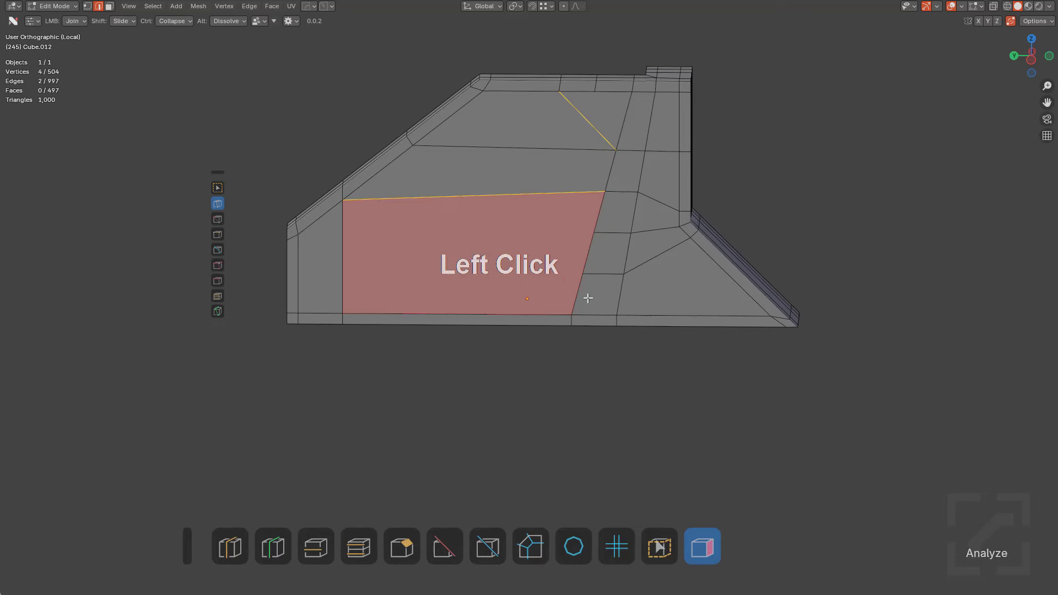
drag(594, 246, 423, 236)
key(a)
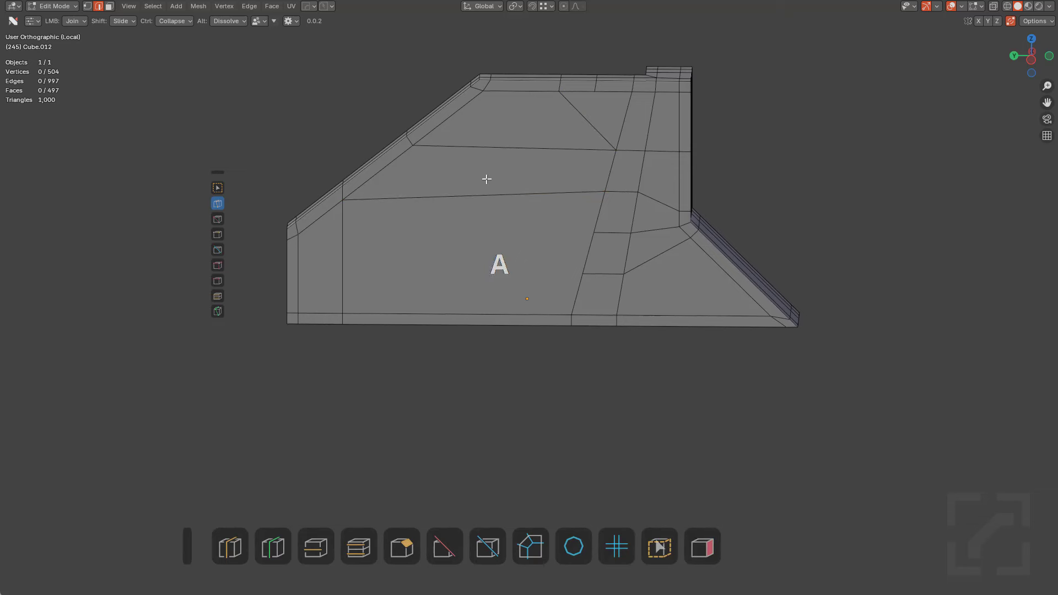
key(d)
drag(597, 247, 373, 212)
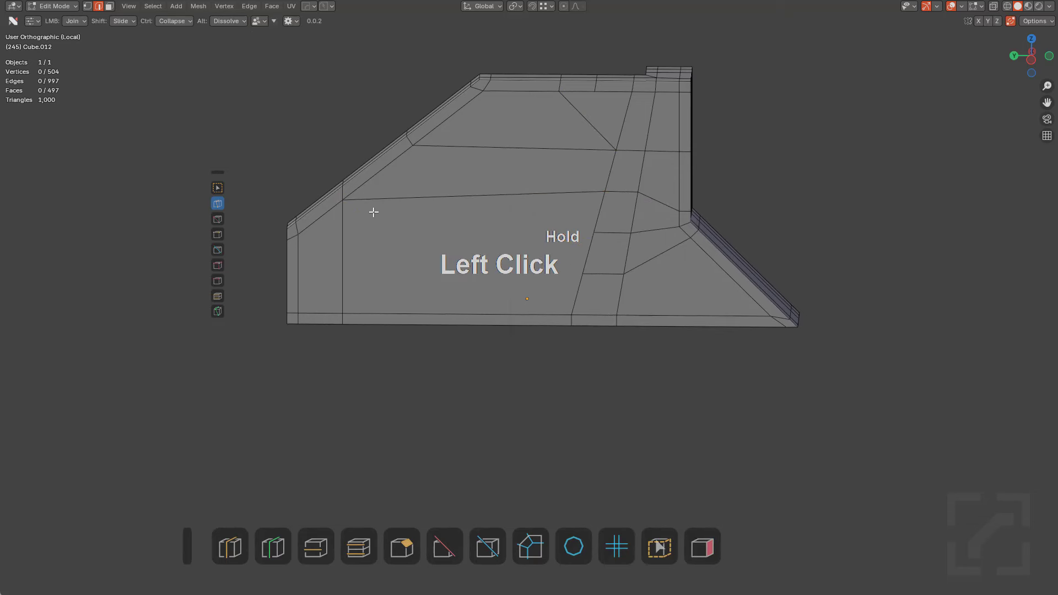
drag(598, 246, 533, 268)
middle_drag(474, 189, 581, 272)
drag(349, 208, 474, 257)
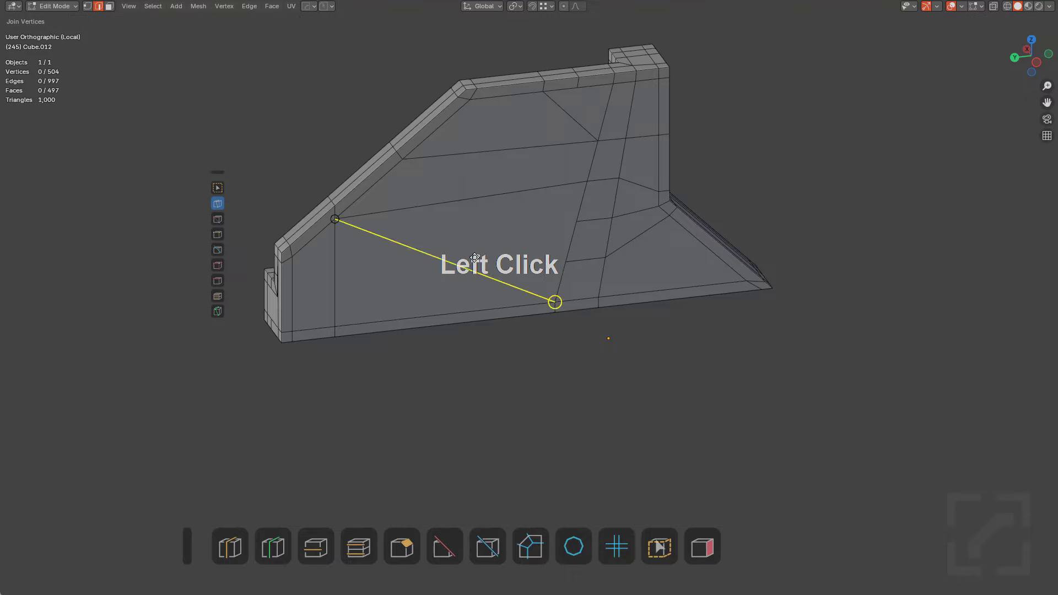
drag(551, 256, 565, 262)
Highlight the remaining n-gons and dissolve the last diagonal edge on the back face
shift+middle_drag(562, 165, 620, 195)
click(703, 530)
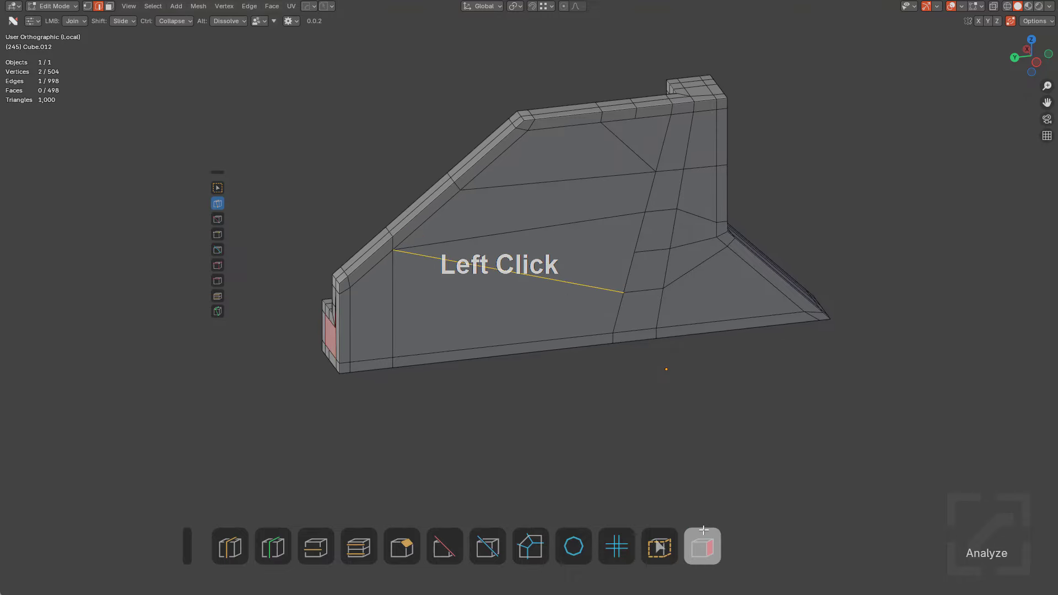
middle_drag(506, 169, 728, 212)
scroll(699, 88, up, 5)
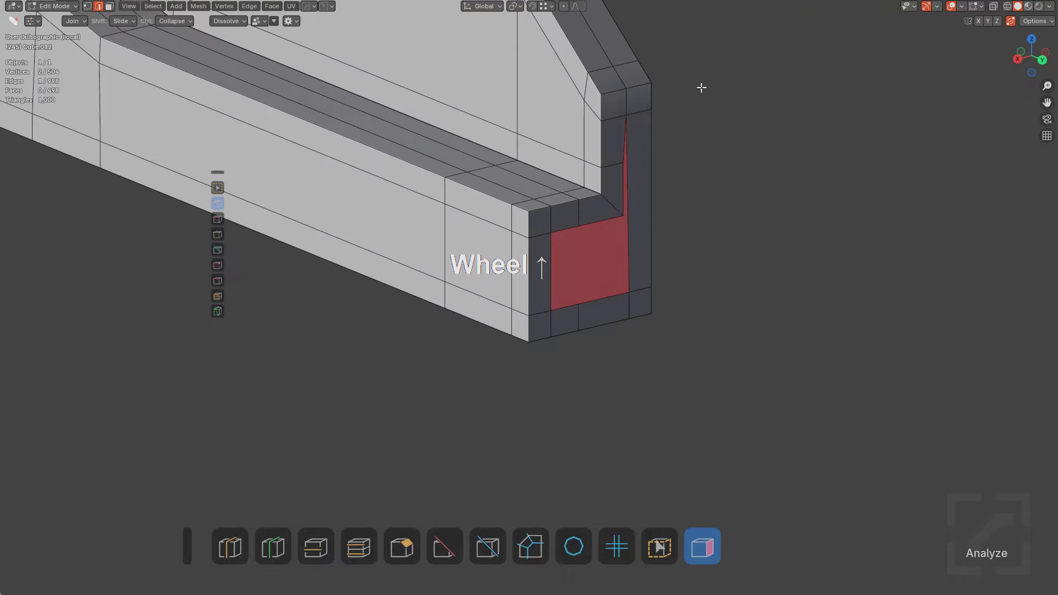
middle_drag(699, 87, 557, 220)
key(ctrl+x)
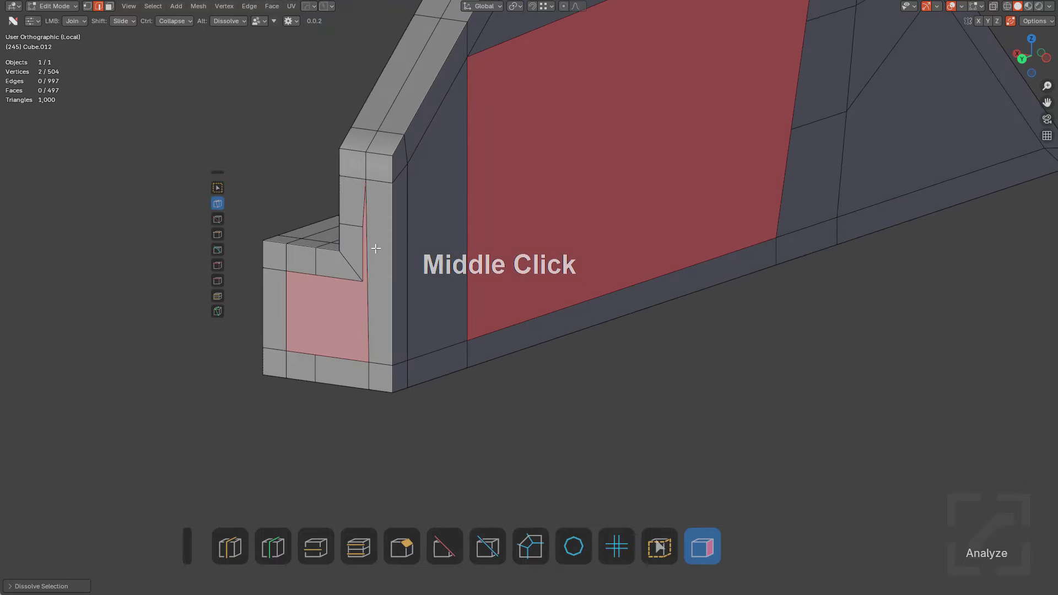
Add two horizontal loop cuts across the stepped end's outer strip and adjoining back-face strip, level with the notch's inner vertices
key(ctrl+r)
key(e)
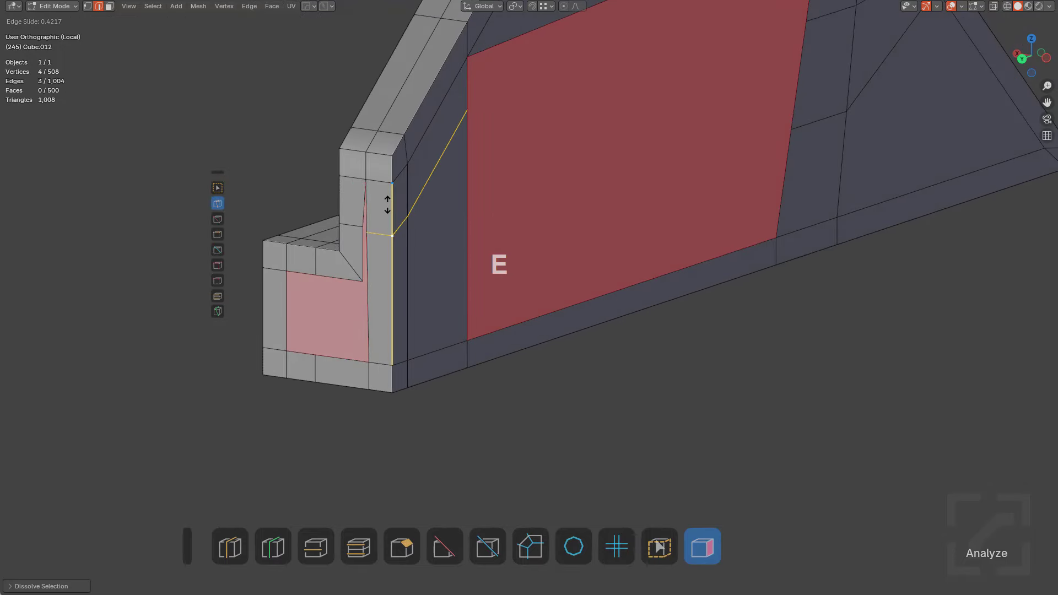
middle_drag(389, 198, 474, 218)
key(ctrl+r)
click(474, 218)
click(470, 195)
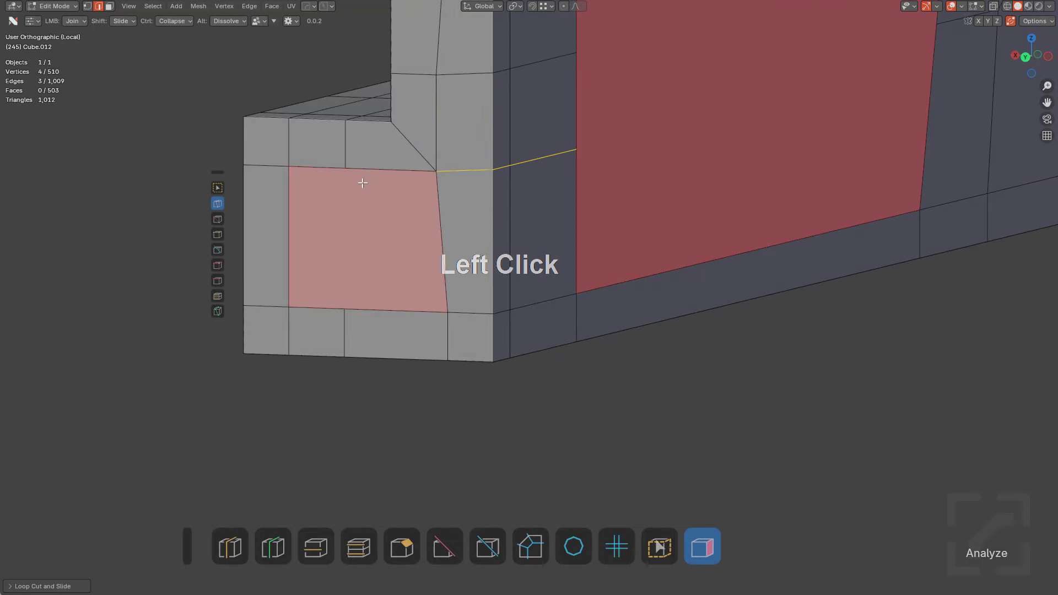
Connect the upper and lower border vertices vertically across the stepped end's n-gon face and clear the selection
drag(362, 183, 339, 224)
drag(332, 310, 342, 309)
key(alt+a)
Connect the two new loop-cut vertices to the strip's two lower cut vertices across the back face
middle_drag(543, 181, 488, 215)
scroll(378, 245, down, 2)
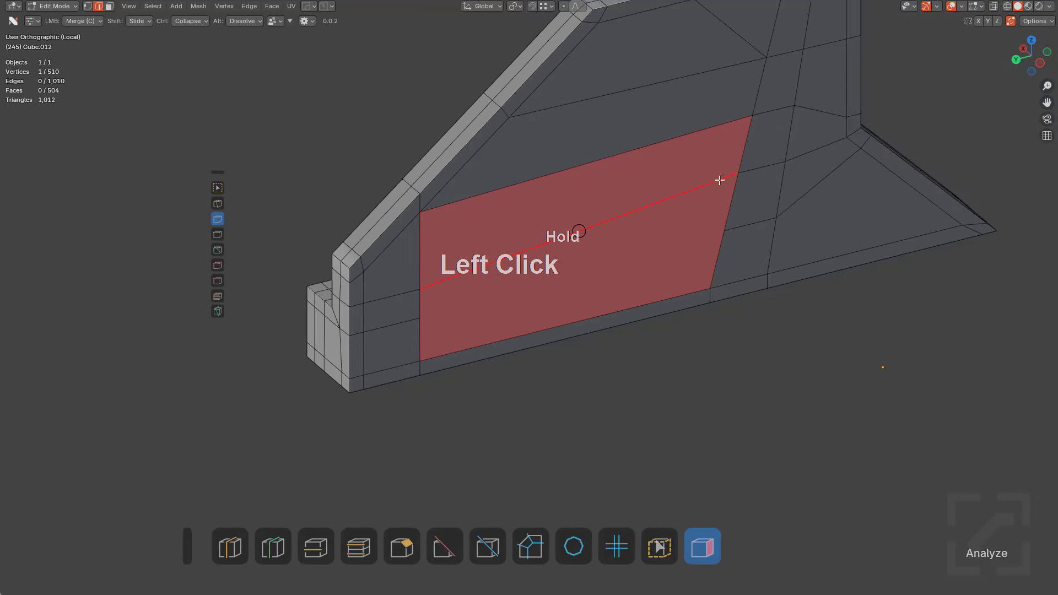
drag(722, 177, 692, 184)
click(218, 203)
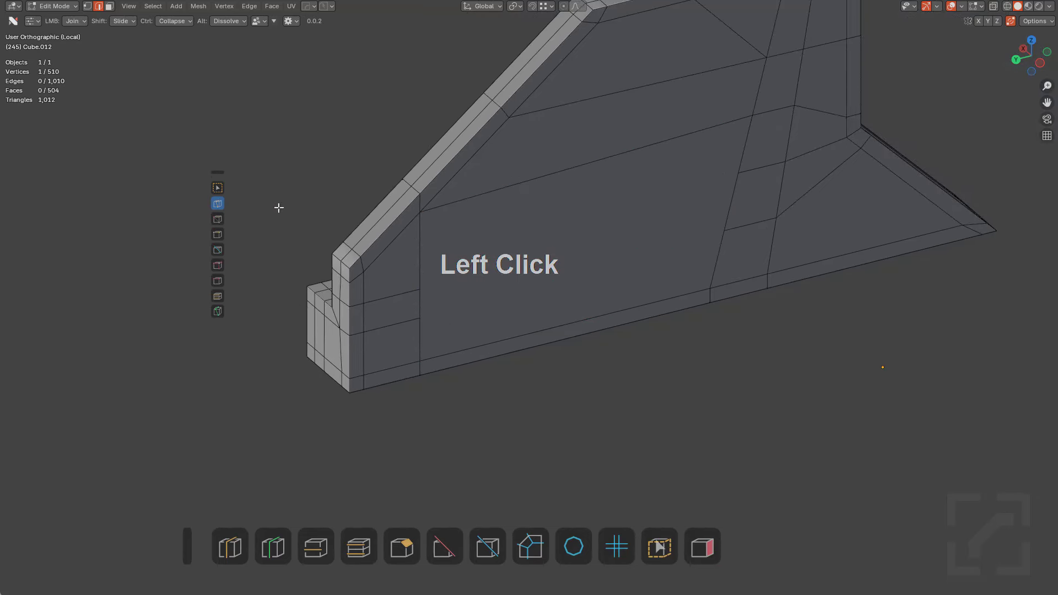
drag(417, 291, 739, 173)
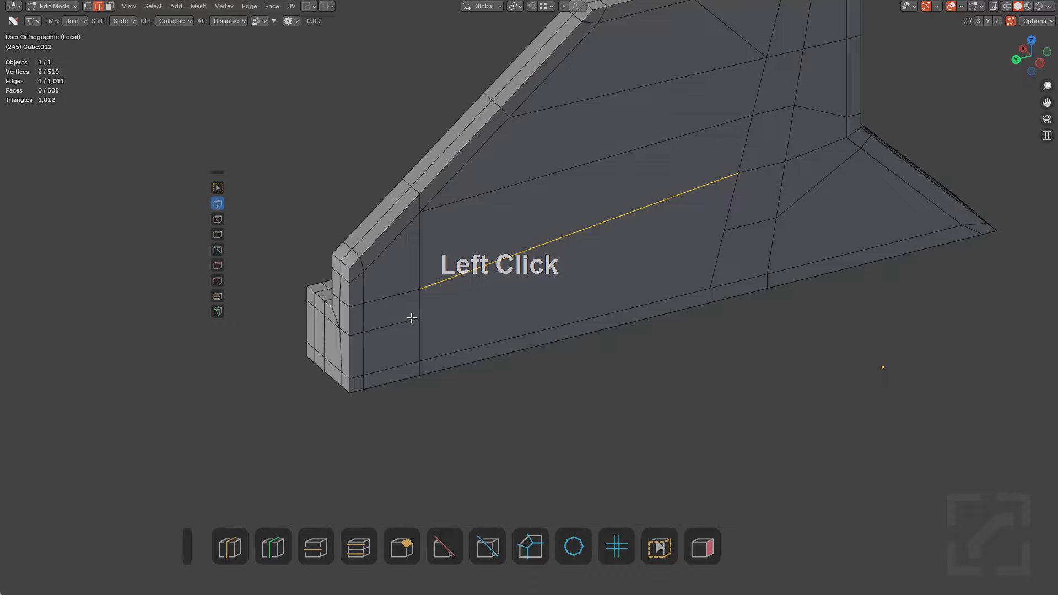
drag(411, 318, 701, 239)
middle_drag(685, 219, 684, 476)
scroll(684, 476, down, 2)
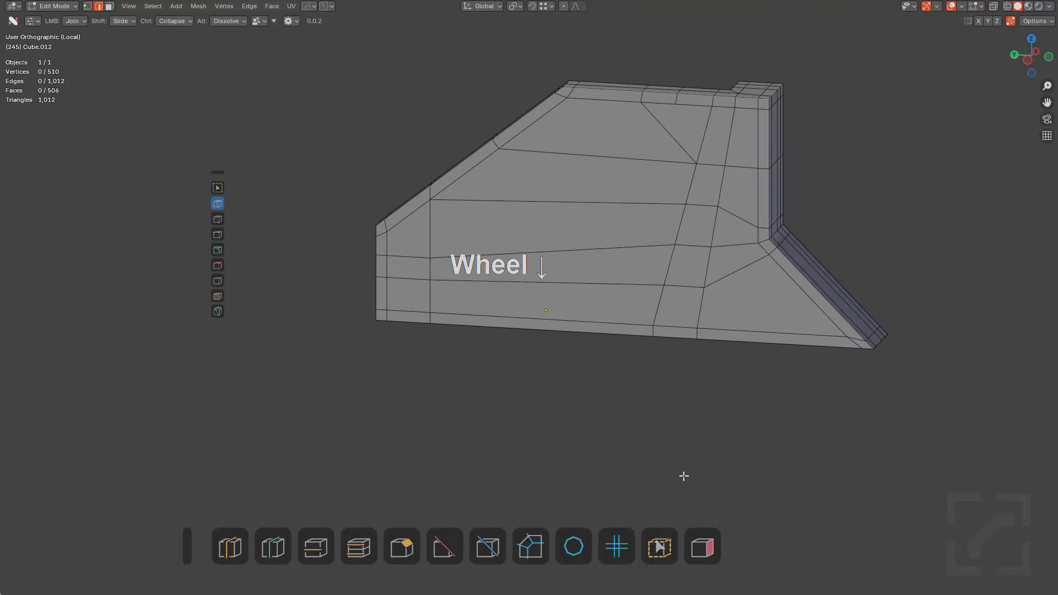
Check the piece for n-gons and project a vertical line cut through it in side view, near the middle of its length
click(702, 545)
middle_drag(513, 162, 566, 176)
key(KP_1)
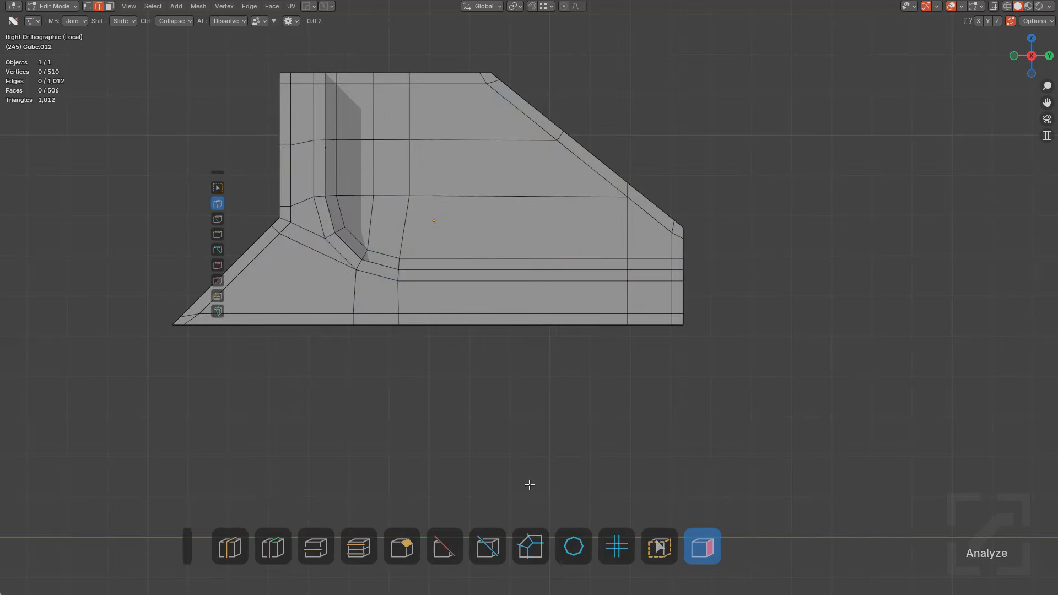
click(496, 533)
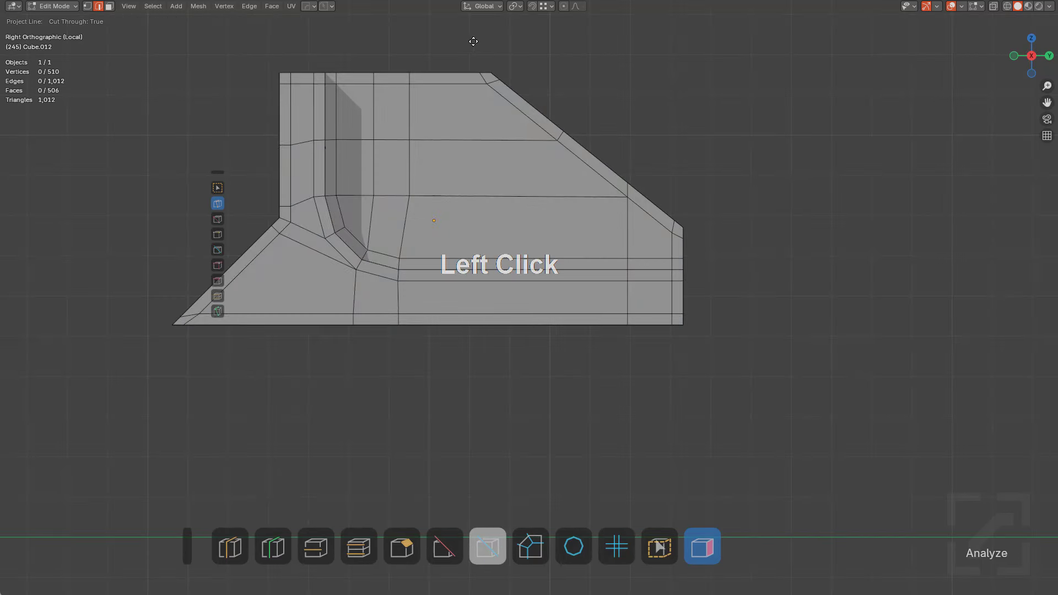
ctrl+drag(467, 254, 483, 307)
ctrl+drag(503, 369, 503, 368)
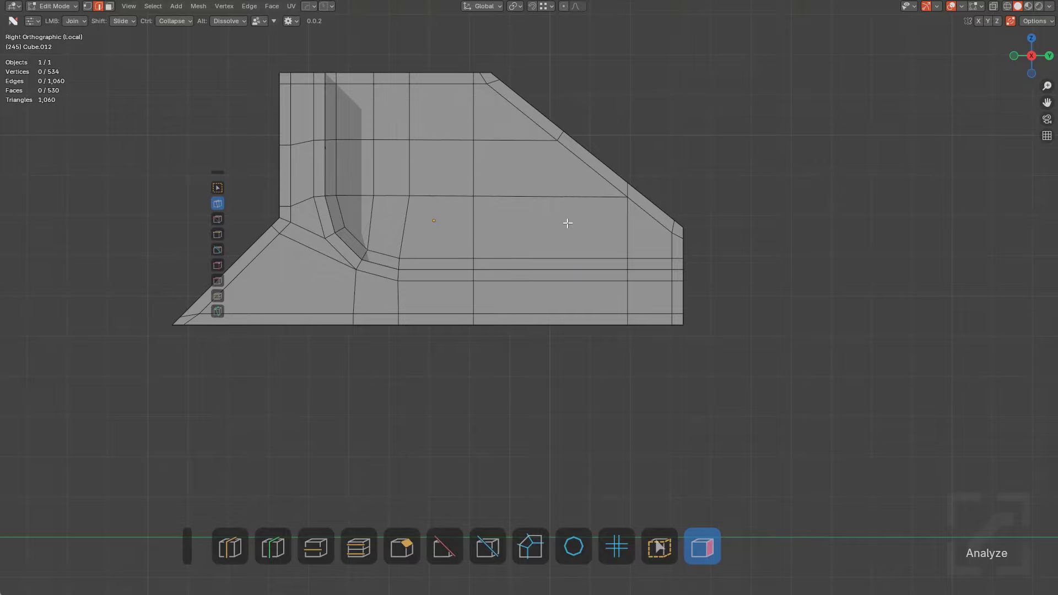
middle_drag(570, 222, 700, 319)
Leave mesh editing, set the piece's subdivision to level 3, and return to the full rifle
scroll(579, 231, up, 2)
key(Tab)
key(ctrl+1)
key(ctrl+3)
scroll(695, 288, down, 2)
shift+middle_drag(745, 346, 631, 275)
middle_drag(631, 276, 678, 243)
key(KP_Divide)
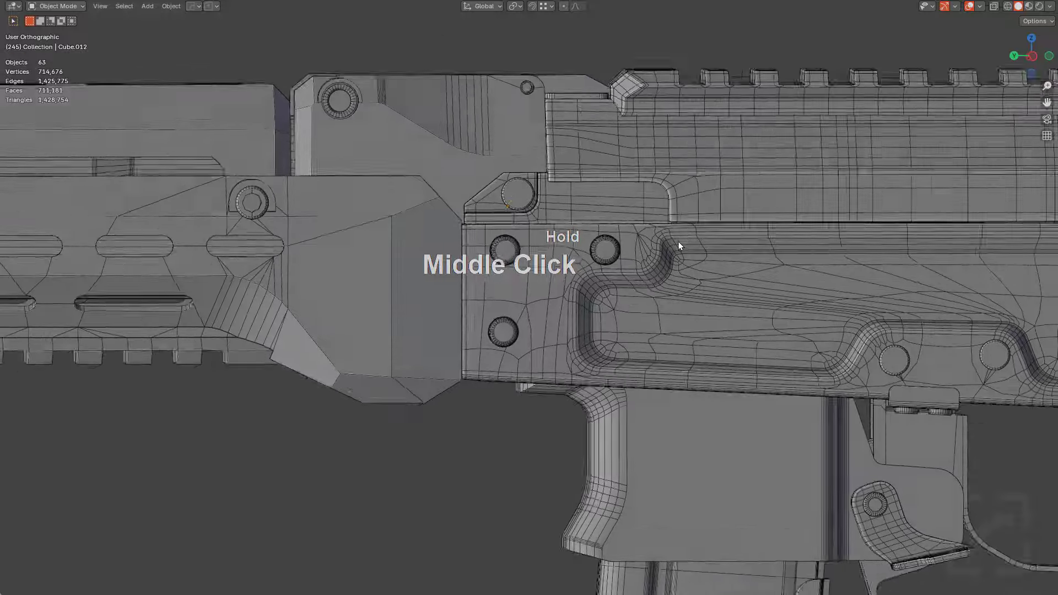
Examine the smoothed side piece and its round pin up close and in place on the receiver
scroll(679, 264, down, 2)
scroll(675, 281, up, 2)
middle_drag(671, 288, 596, 275)
scroll(538, 248, up, 4)
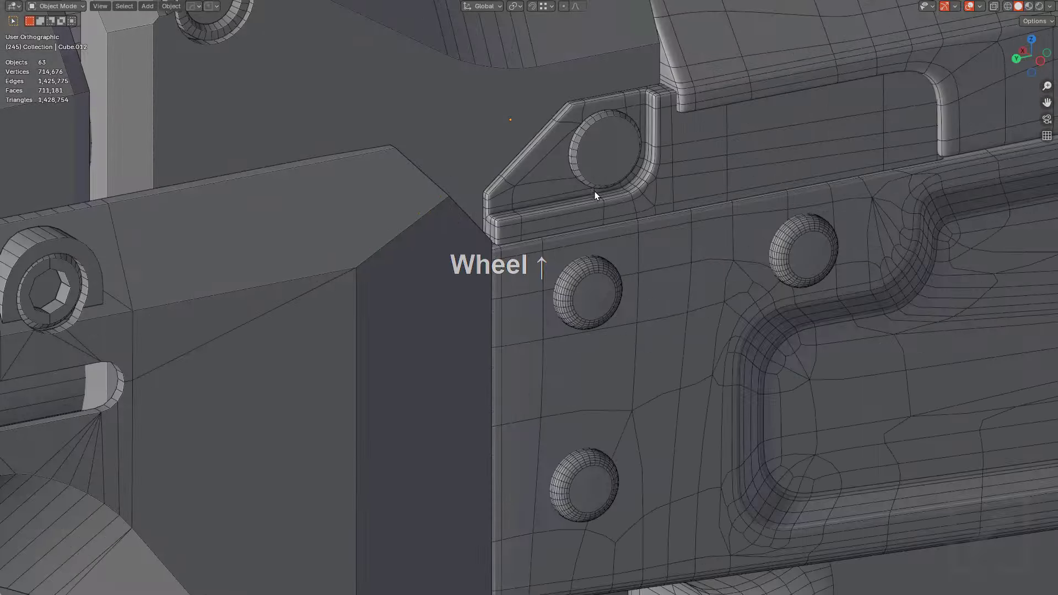
click(599, 168)
key(KP_Decimal)
scroll(696, 292, up, 2)
shift+middle_drag(696, 293, 774, 354)
scroll(637, 241, up, 2)
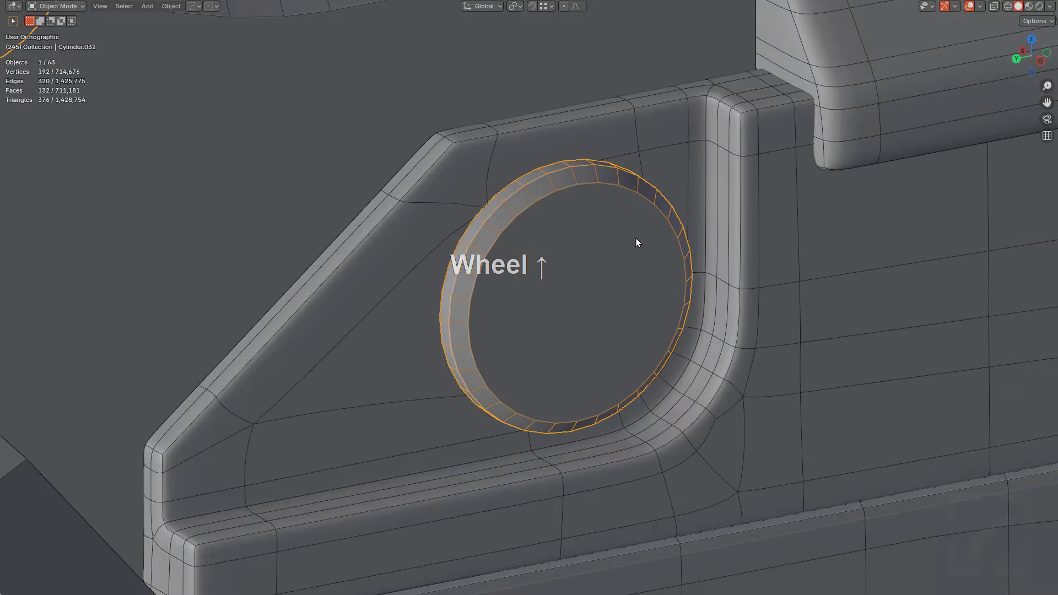
scroll(611, 259, down, 1)
scroll(612, 259, down, 8)
middle_click(584, 288)
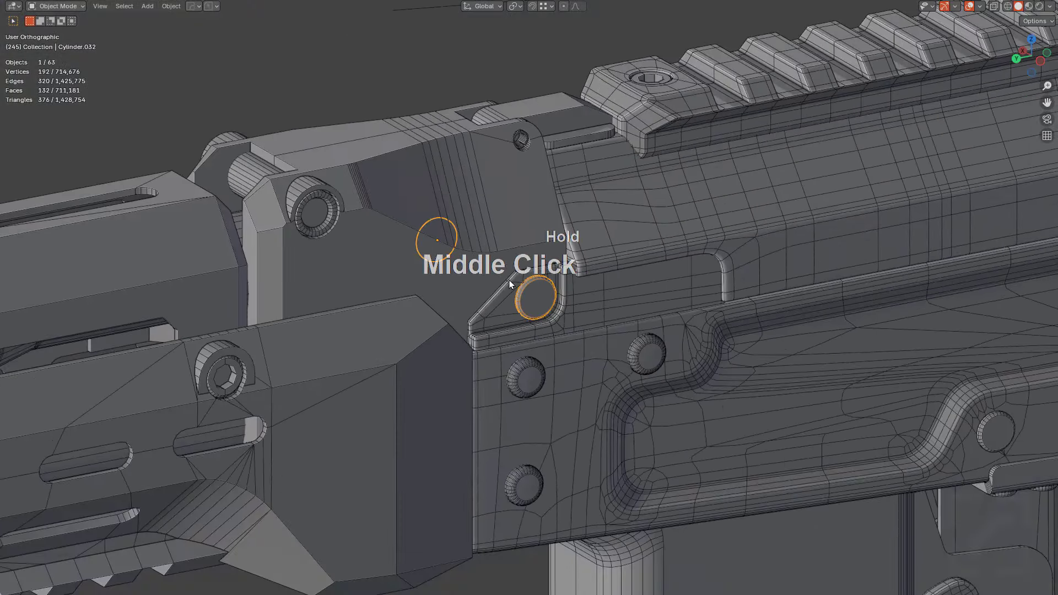
middle_drag(509, 280, 639, 277)
Save the file and isolate the magazine well part, framing its curved front edge
key(ctrl+s)
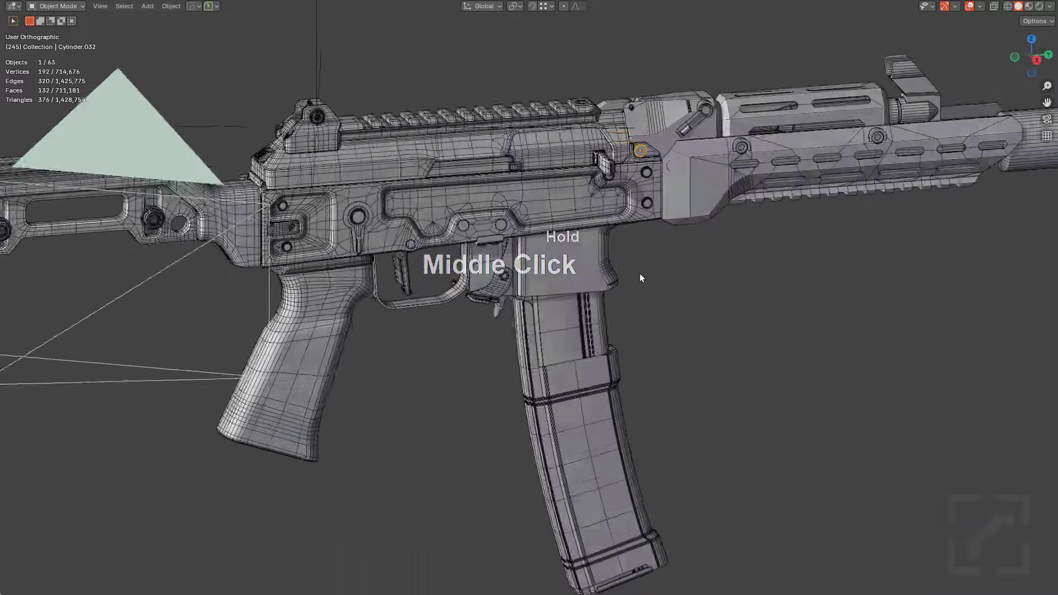
scroll(634, 273, up, 3)
click(620, 256)
key(KP_Divide)
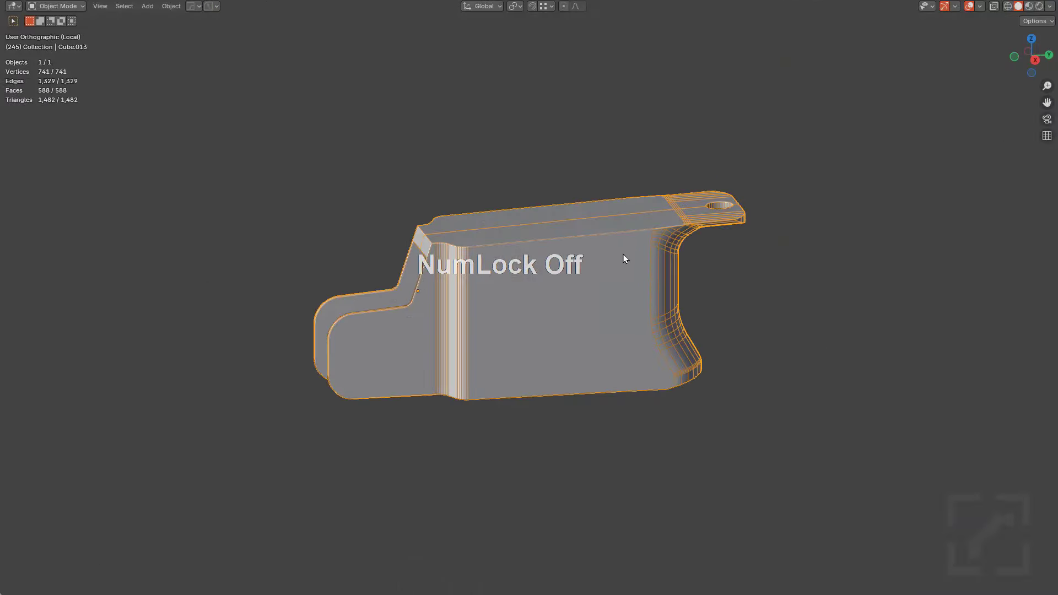
scroll(661, 265, up, 2)
middle_drag(713, 276, 775, 265)
key(KP_End)
scroll(626, 295, up, 5)
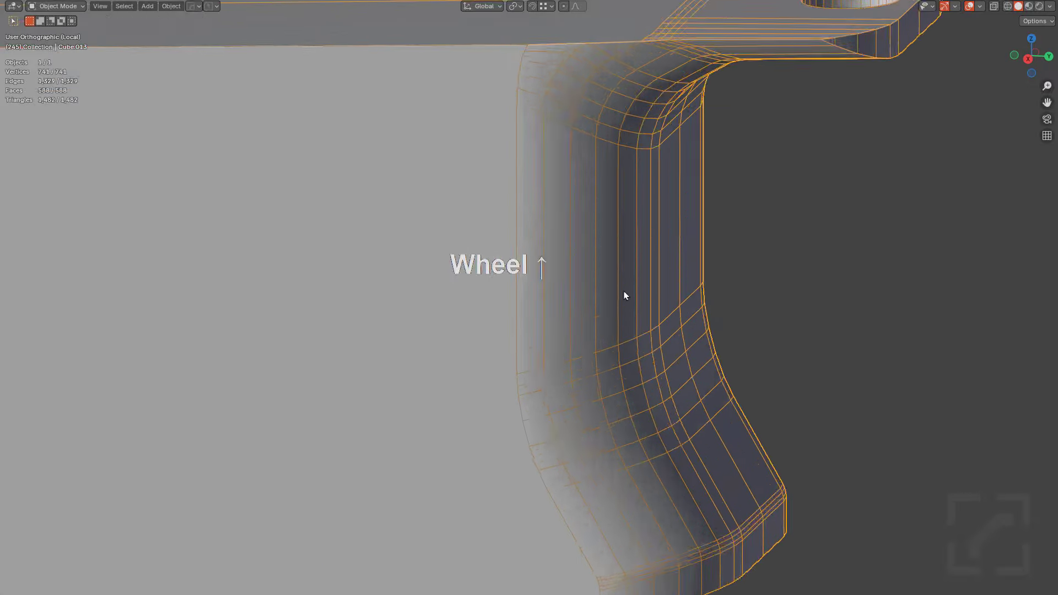
Dissolve alternate edge loops along the curved front's lower lip, lower bend and upper bend, including the short edge at the top border
key(Tab)
mouse_move(625, 296)
shift+middle_down()
mouse_move(586, 170)
mouse_move(621, 293)
shift+middle_up()
scroll(617, 407, up, 4)
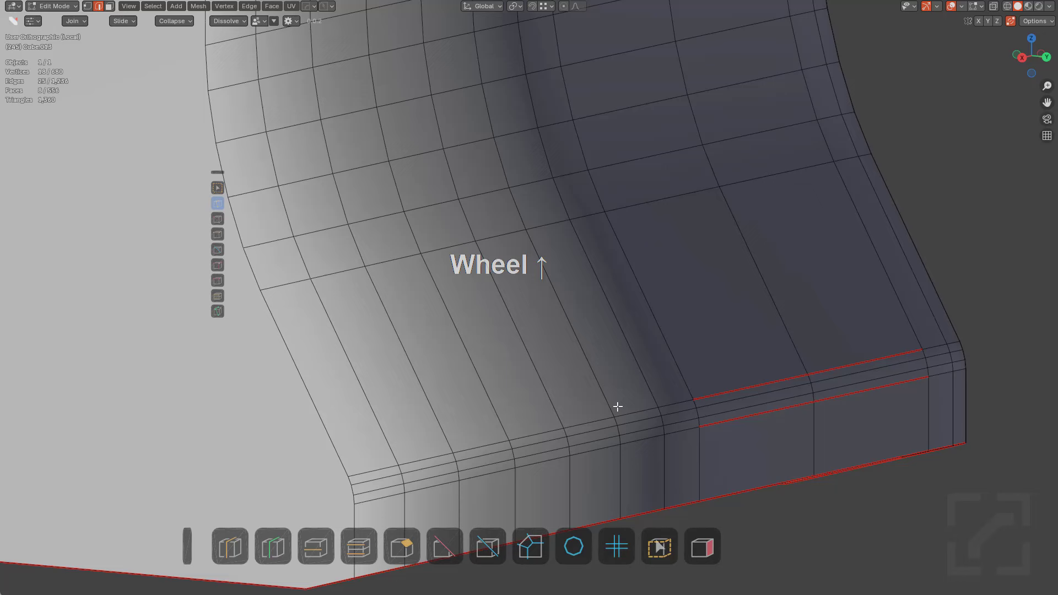
alt+shift+click(604, 439)
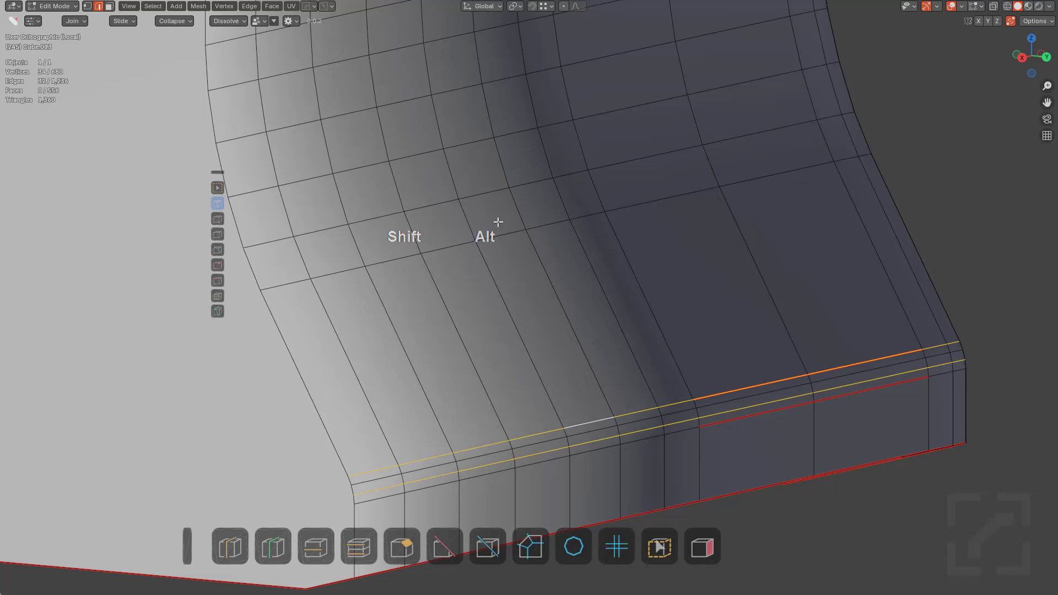
alt+shift+click(491, 195)
scroll(489, 182, down, 4)
scroll(503, 304, up, 3)
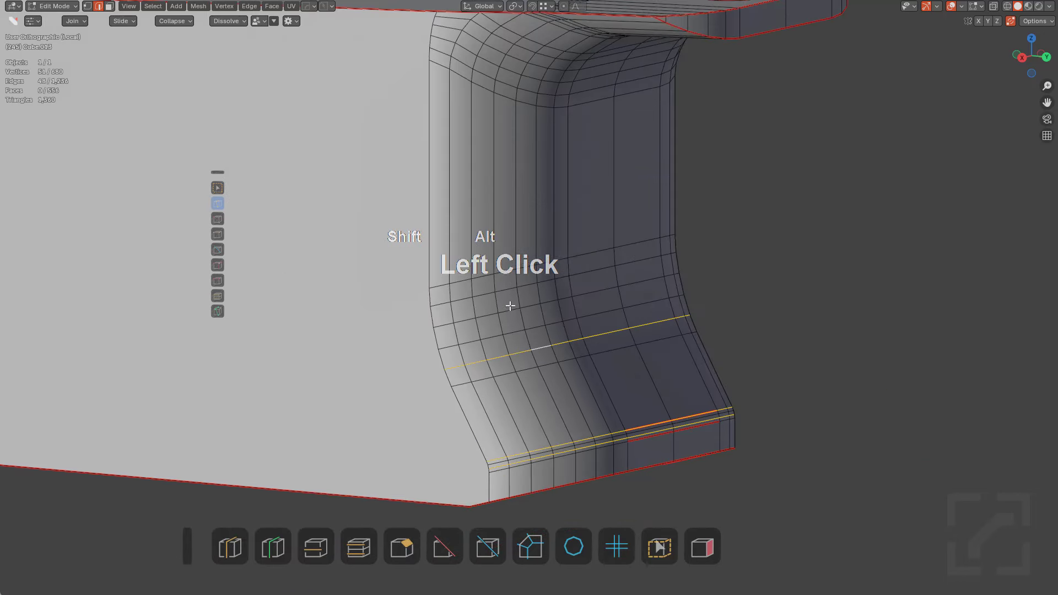
alt+shift+click(511, 307)
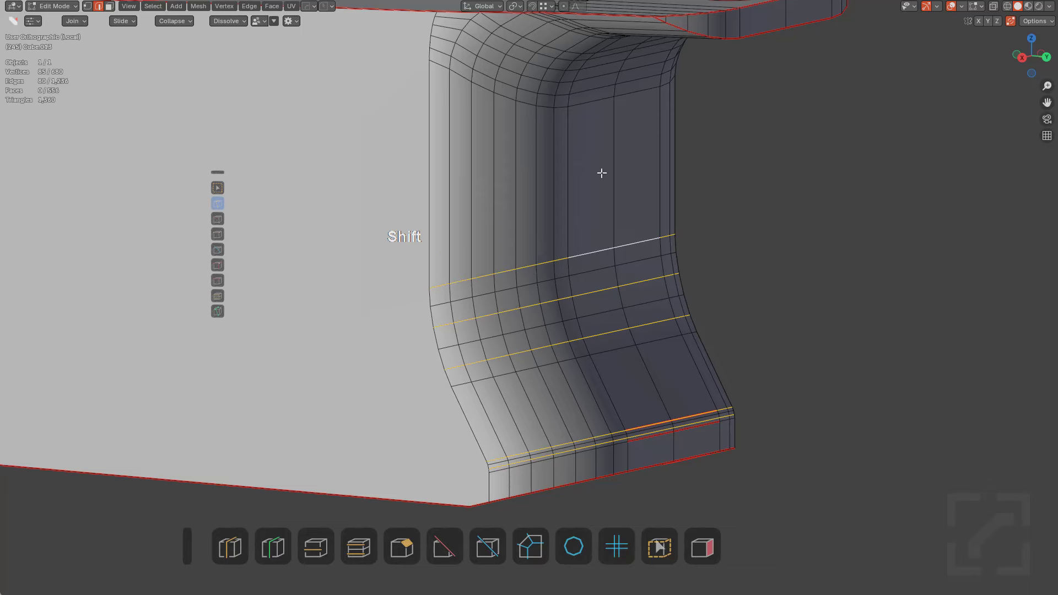
scroll(578, 302, down, 4)
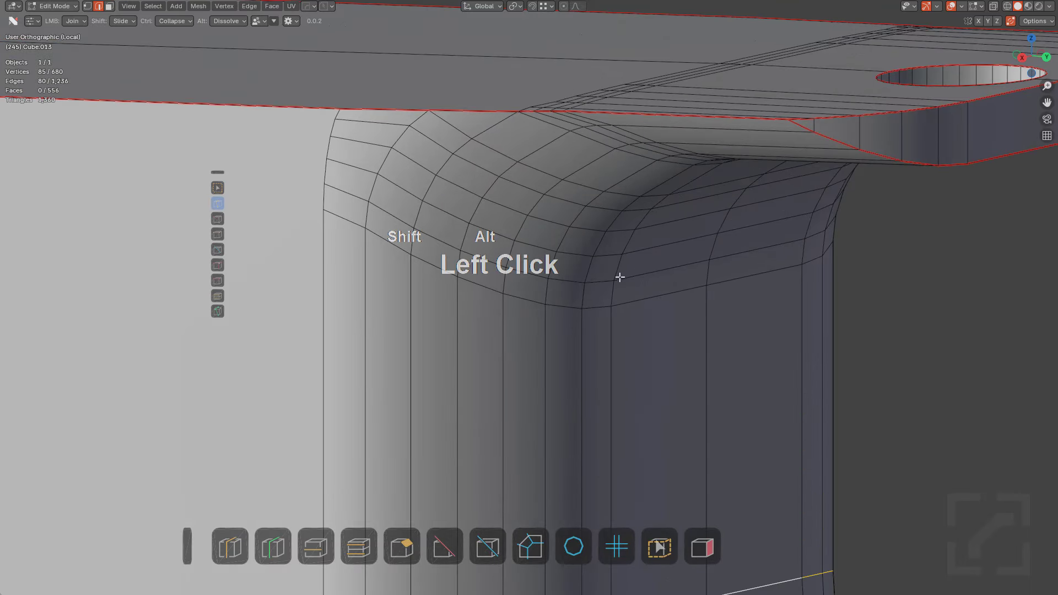
alt+shift+click(617, 197)
scroll(629, 209, down, 1)
mouse_move(579, 264)
middle_down()
mouse_move(634, 237)
mouse_move(583, 284)
middle_up()
scroll(579, 278, up, 2)
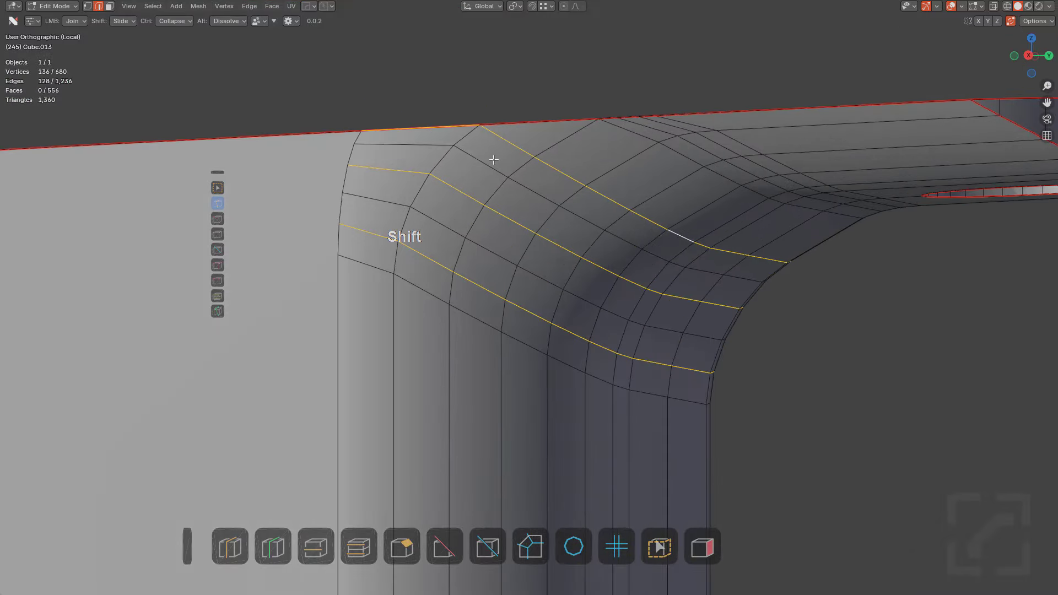
shift+click(451, 132)
middle_drag(483, 139, 504, 201)
scroll(622, 158, down, 3)
middle_drag(677, 248, 686, 184)
key(ctrl+x)
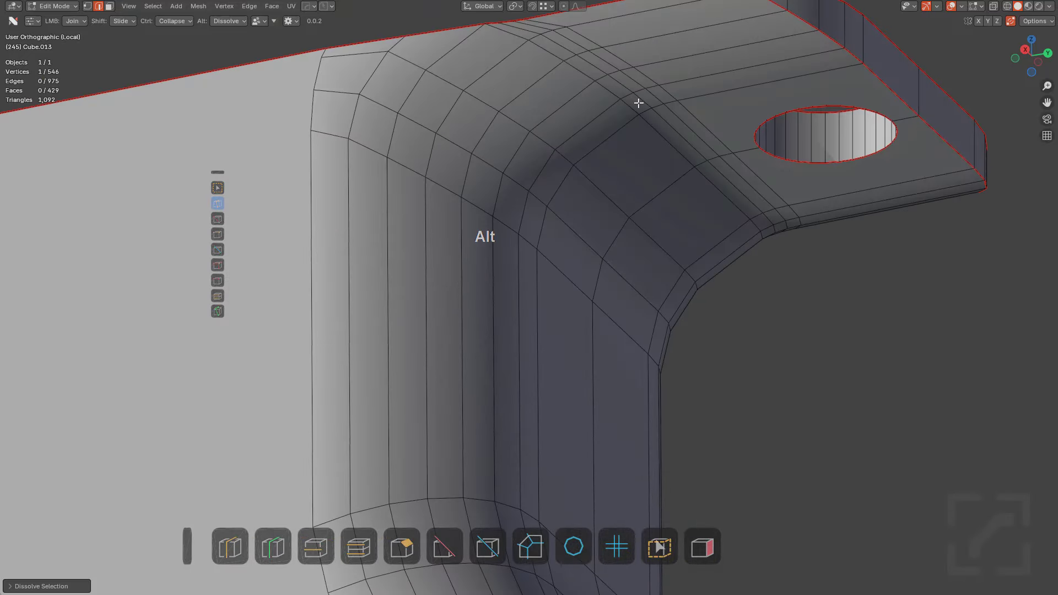
Dissolve alternate edge loops in the bend between the curved front and the tab with the hole
alt+shift+click(652, 94)
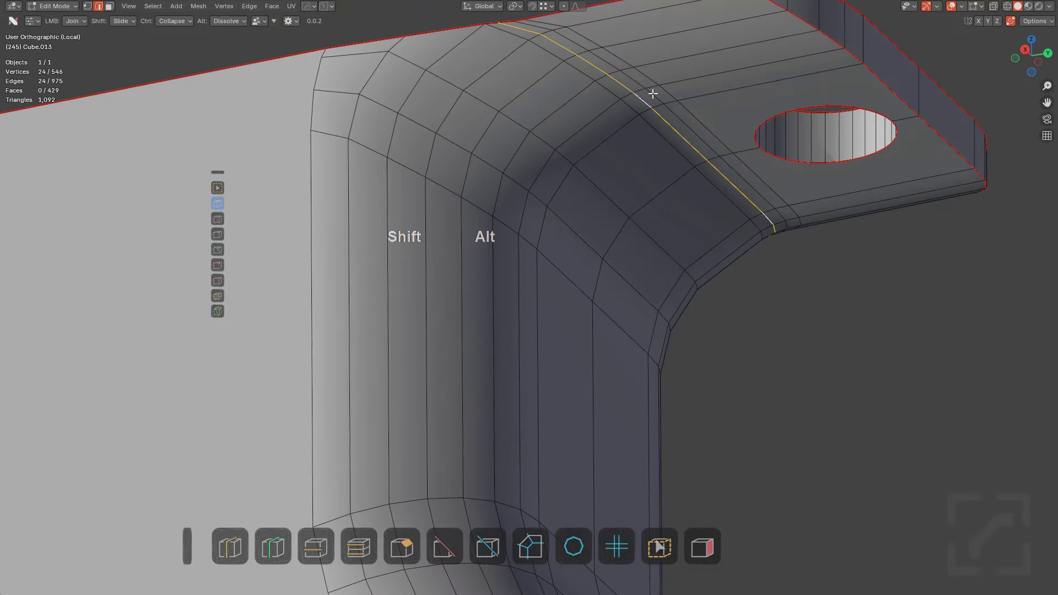
key(ctrl+x)
middle_drag(654, 86, 728, 101)
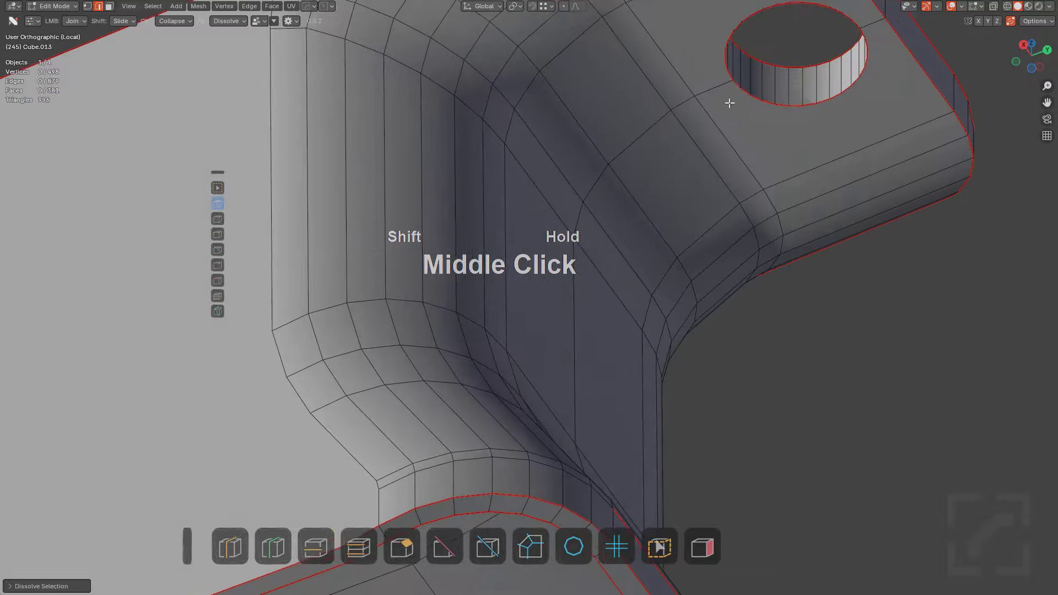
Dissolve every other vertical edge in the tab hole's inner wall using Checker Deselect with an offset of 1
key(a)
click(700, 179)
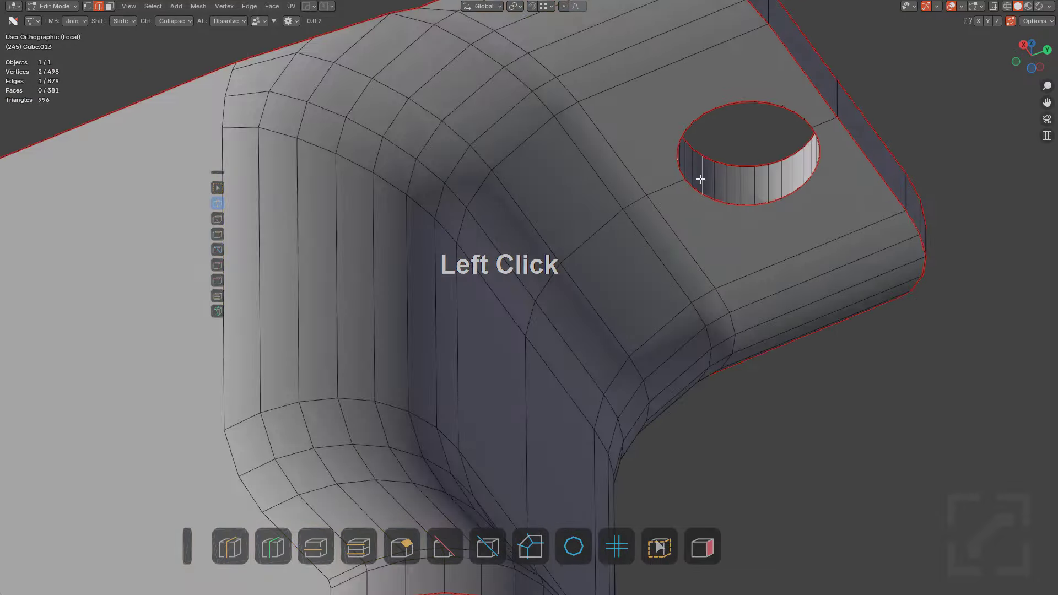
key(KP_Decimal)
middle_drag(690, 191, 640, 208)
scroll(640, 233, down, 6)
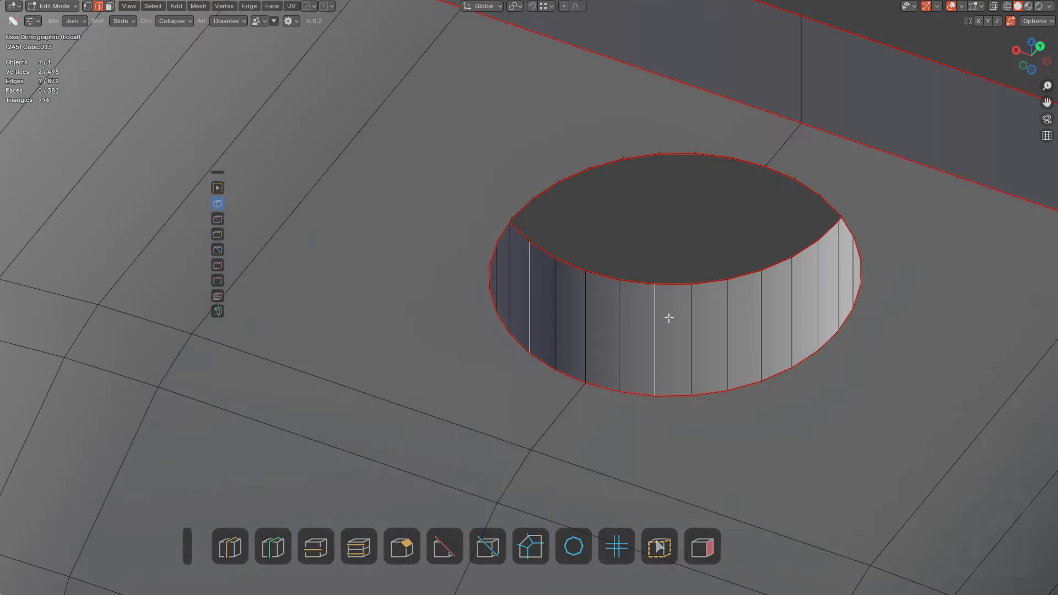
ctrl+alt+click(696, 315)
middle_drag(727, 286, 644, 271)
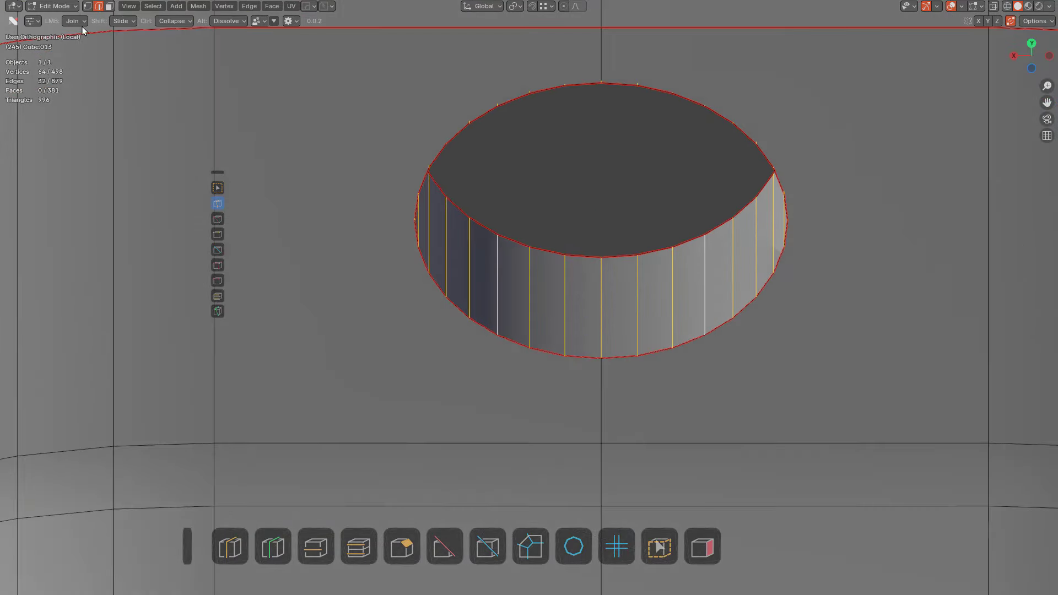
click(154, 7)
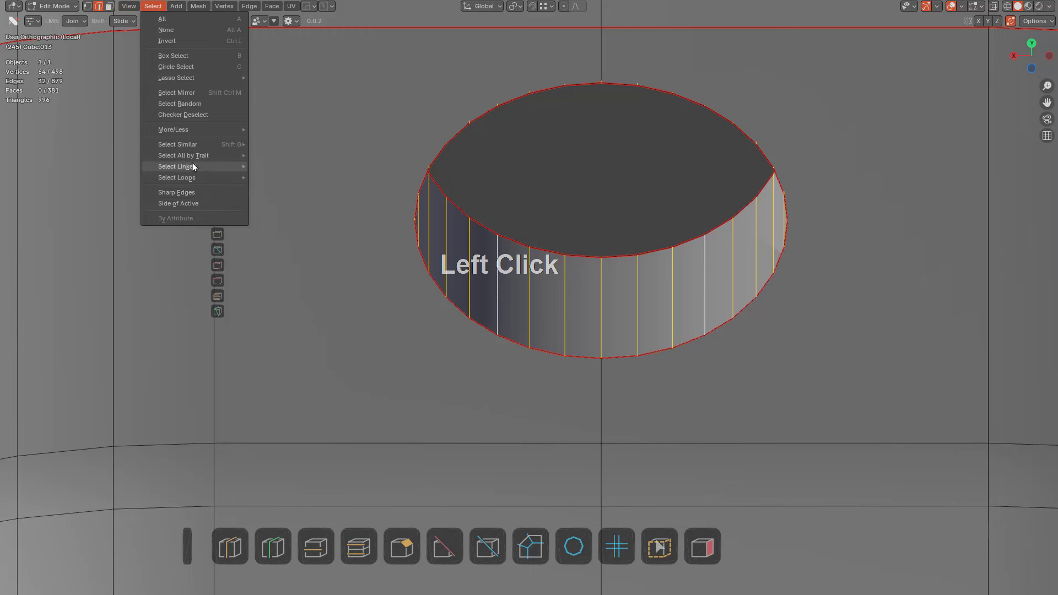
click(217, 114)
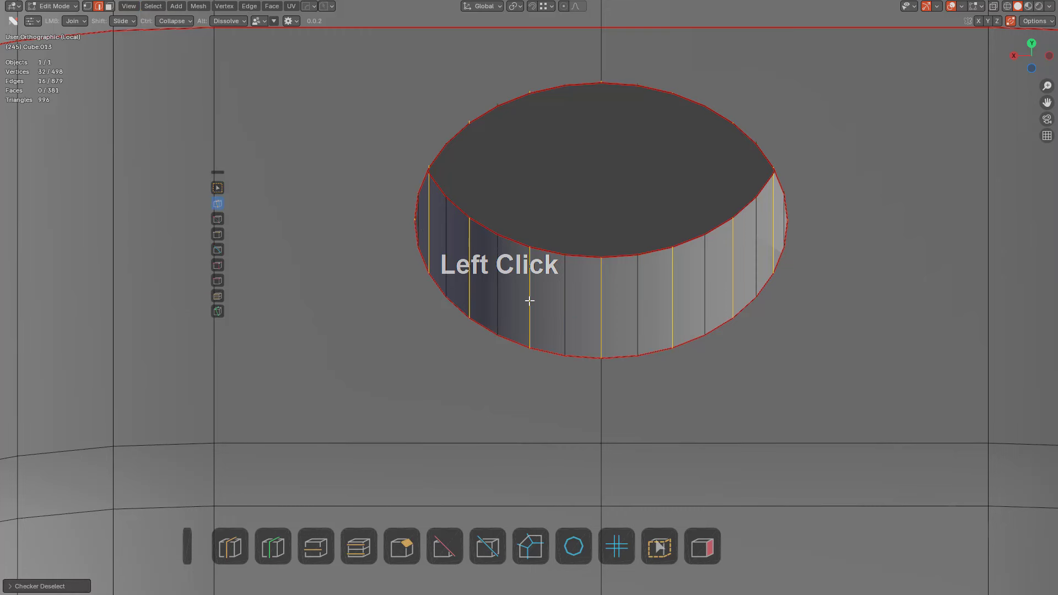
key(F9)
click(691, 356)
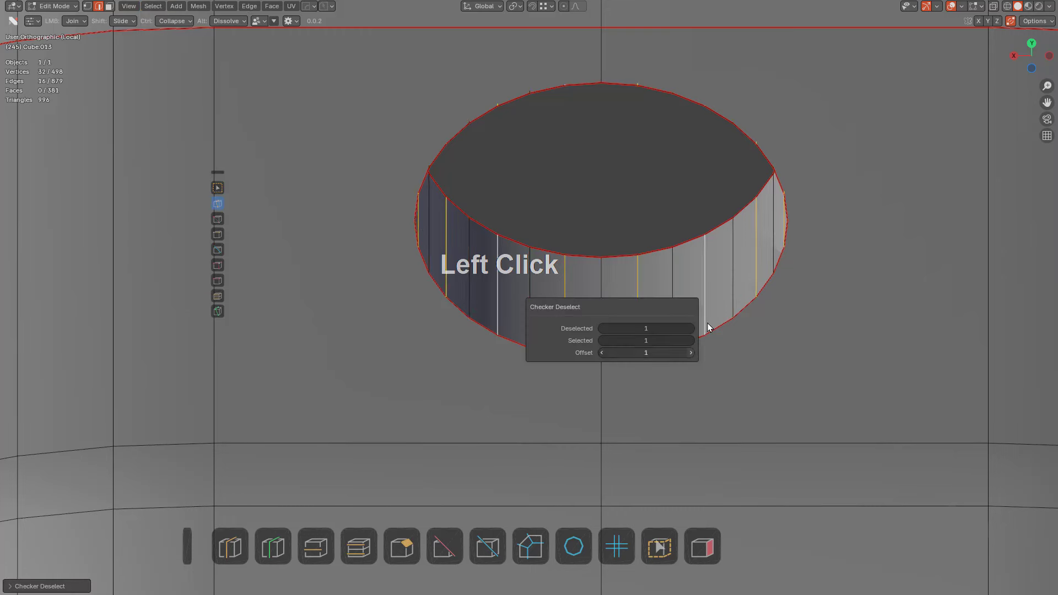
key(x)
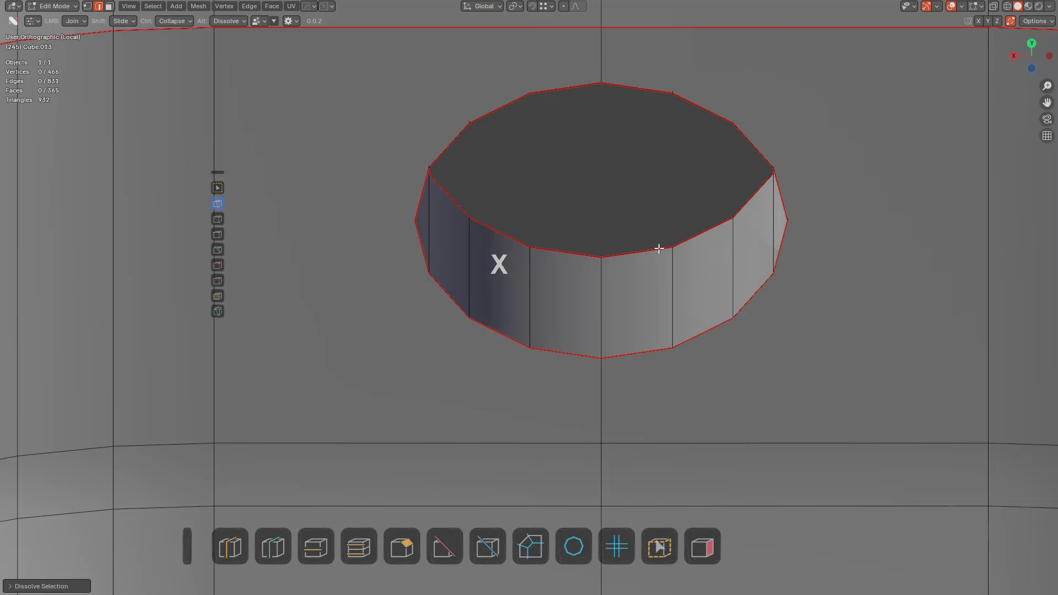
key(3)
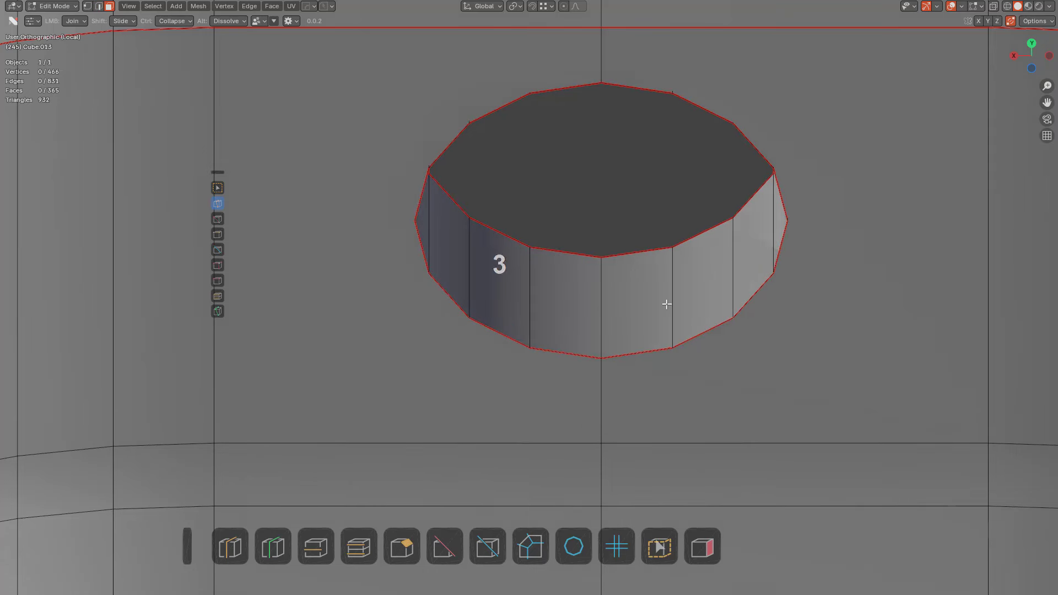
ctrl+alt+click(677, 296)
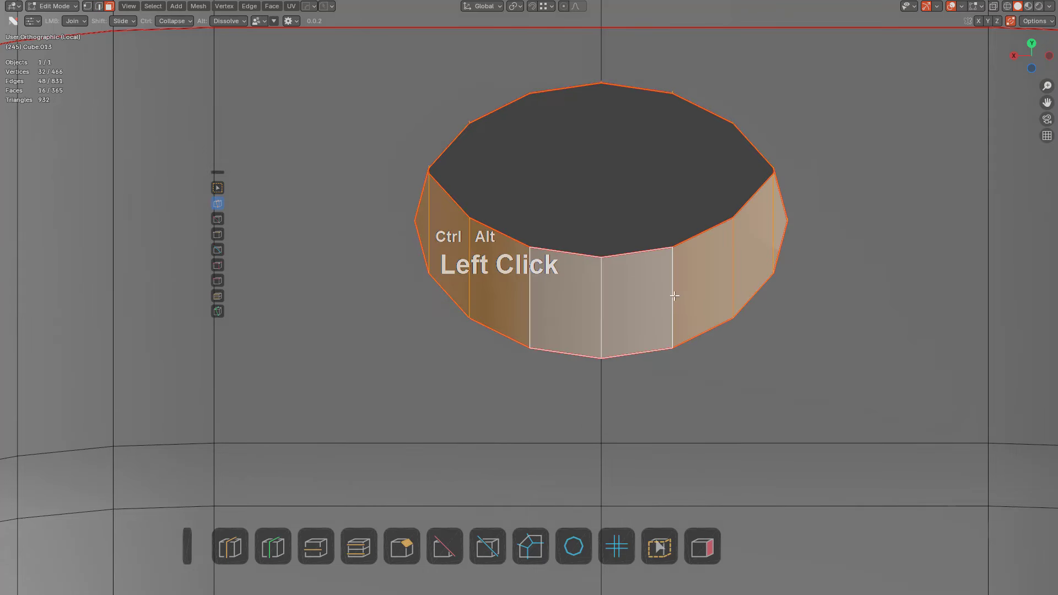
click(149, 6)
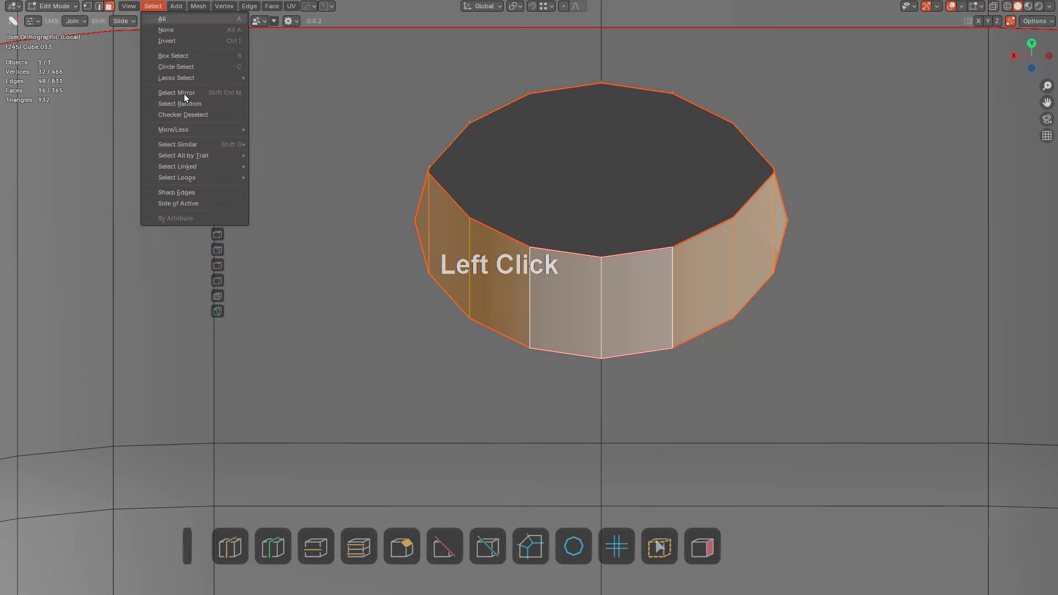
click(203, 115)
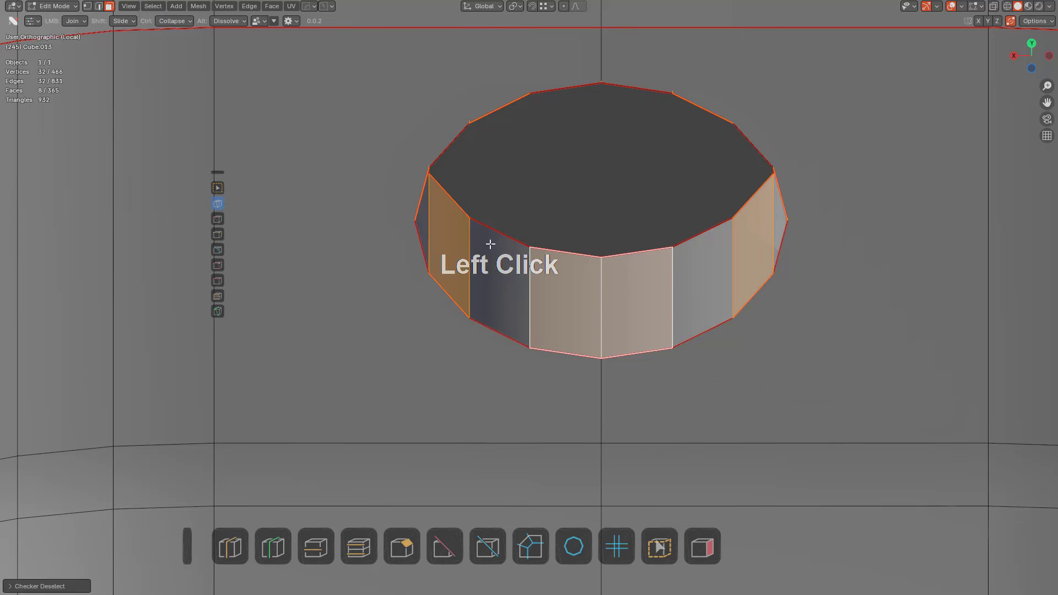
key(F9)
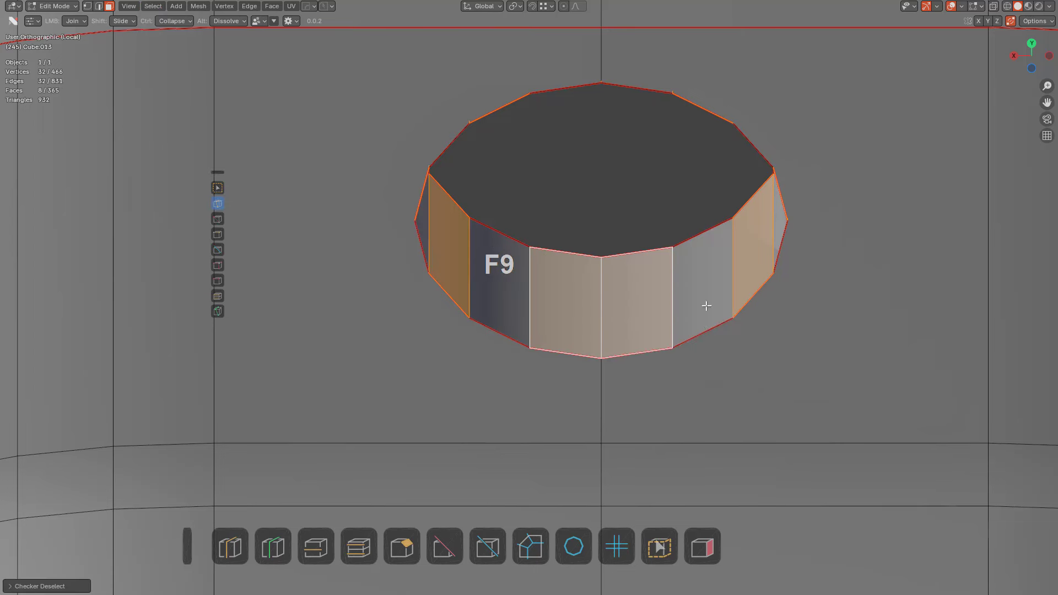
key(ctrl+z)
key(alt+a)
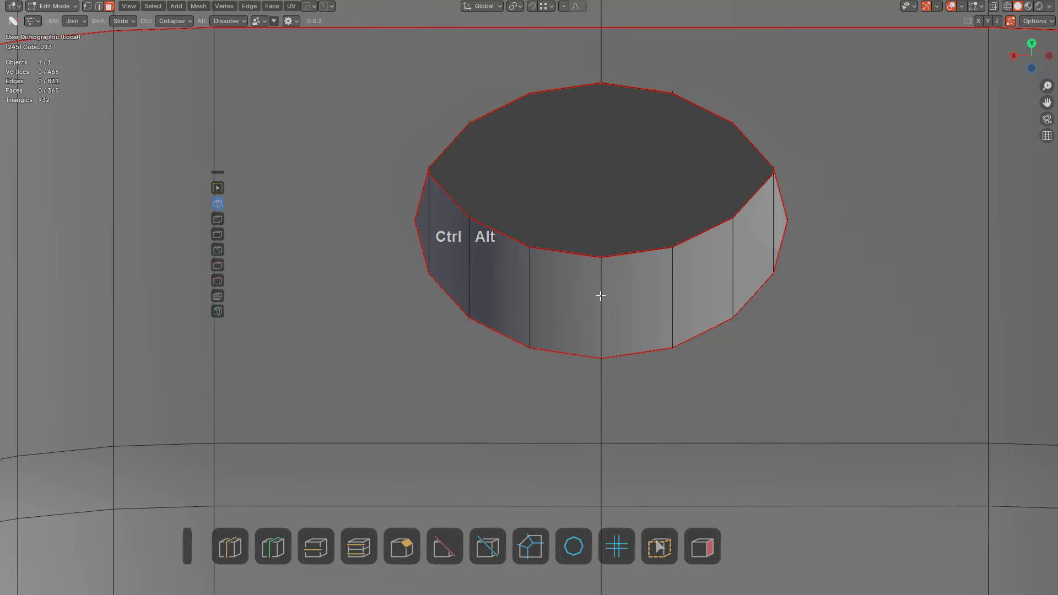
ctrl+alt+click(601, 296)
key(2)
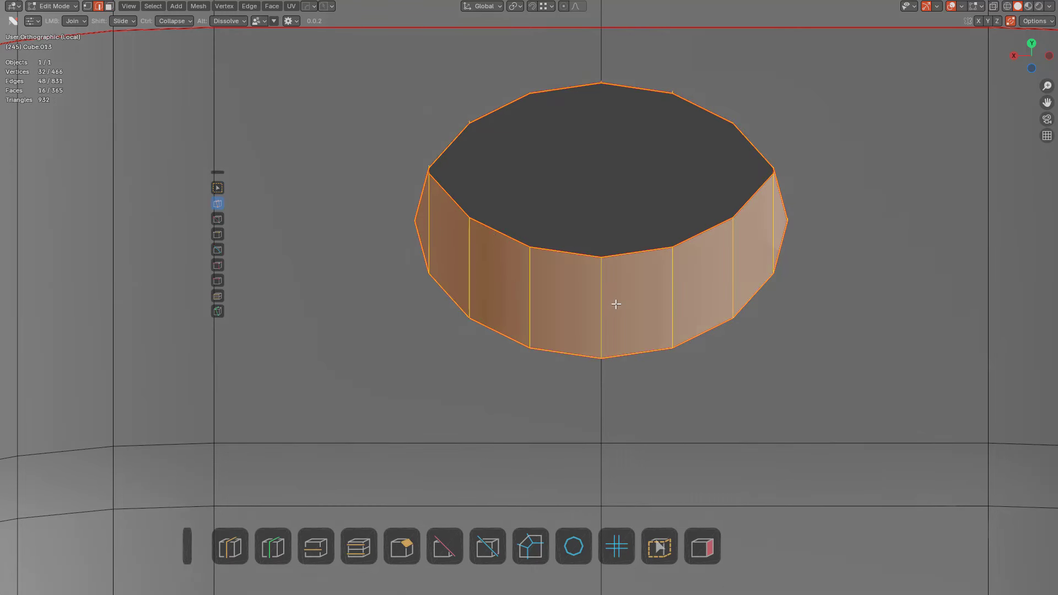
key(alt+a)
Thin the tab hole's wall edges again with an offset Checker Deselect and dissolve them, leaving eight sides
ctrl+alt+click(599, 303)
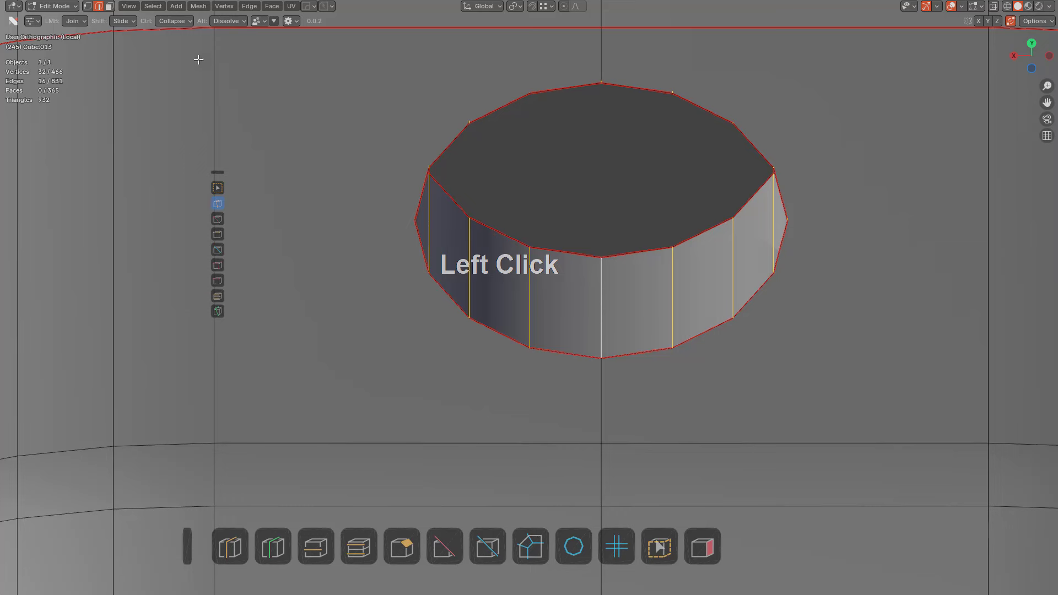
click(164, 8)
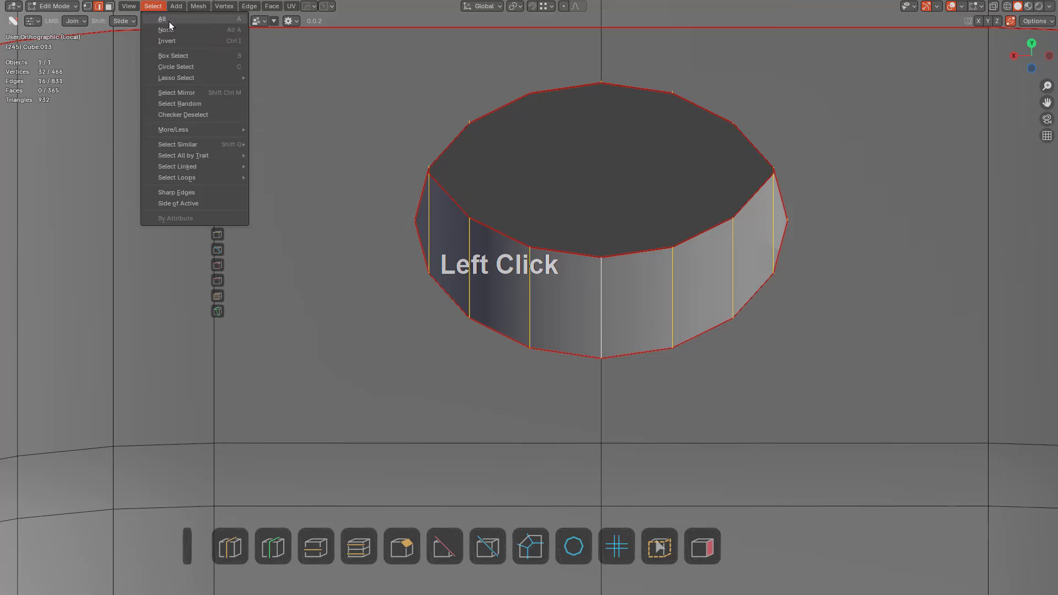
click(200, 115)
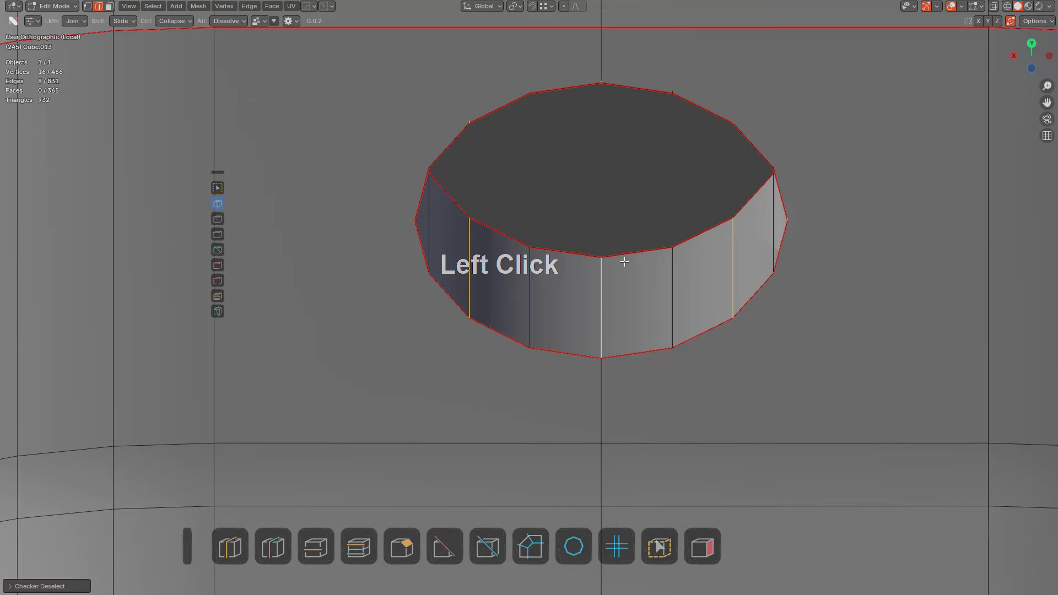
key(F9)
click(787, 313)
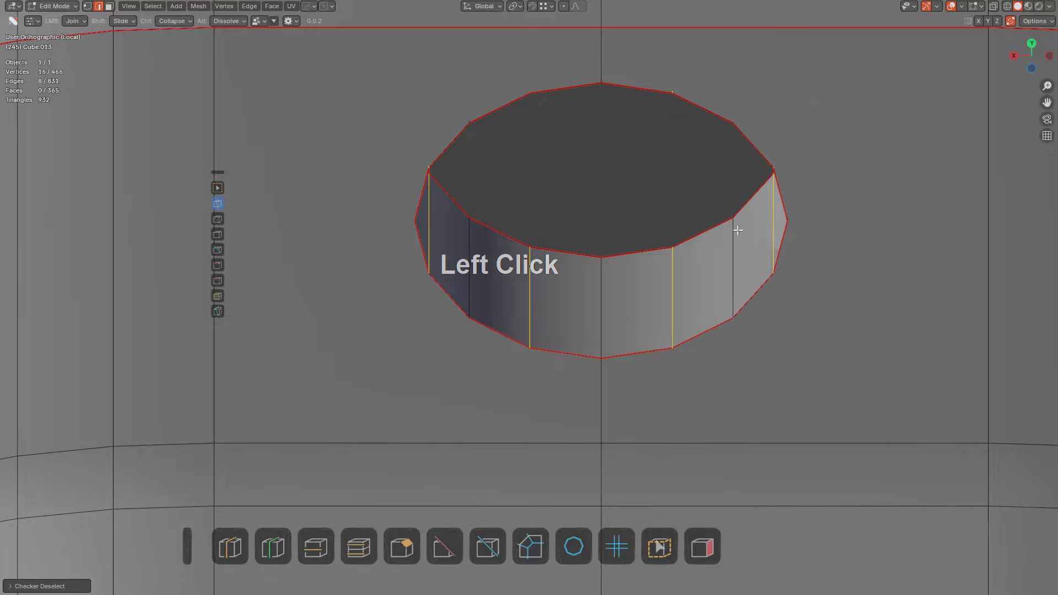
key(ctrl+x)
Select both octagonal rims of the tab hole and offset their edges to create loops on either side
scroll(681, 219, down, 3)
middle_drag(681, 220, 659, 212)
click(664, 180)
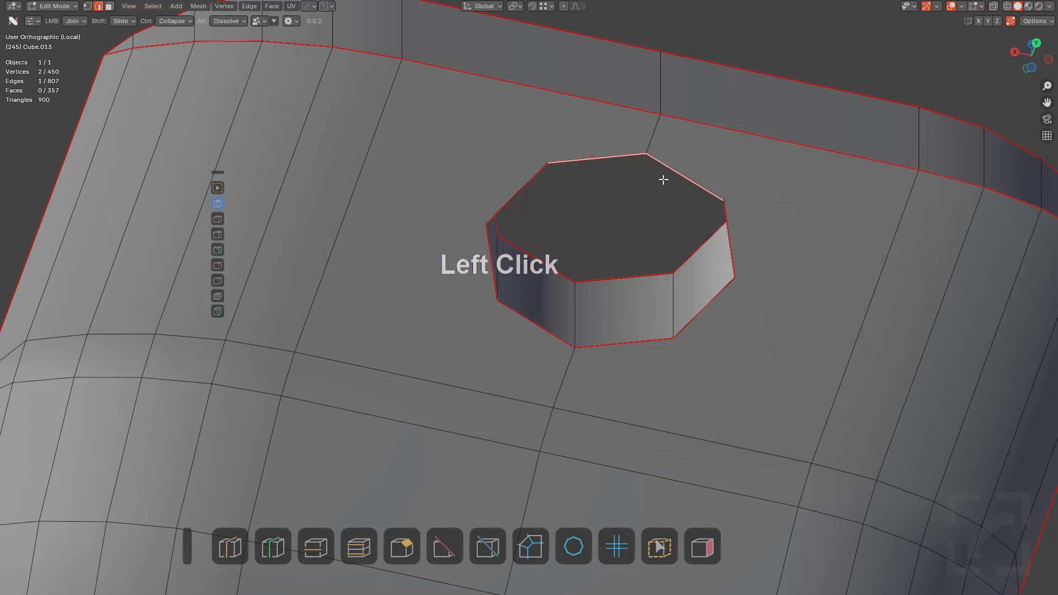
ctrl+click(702, 190)
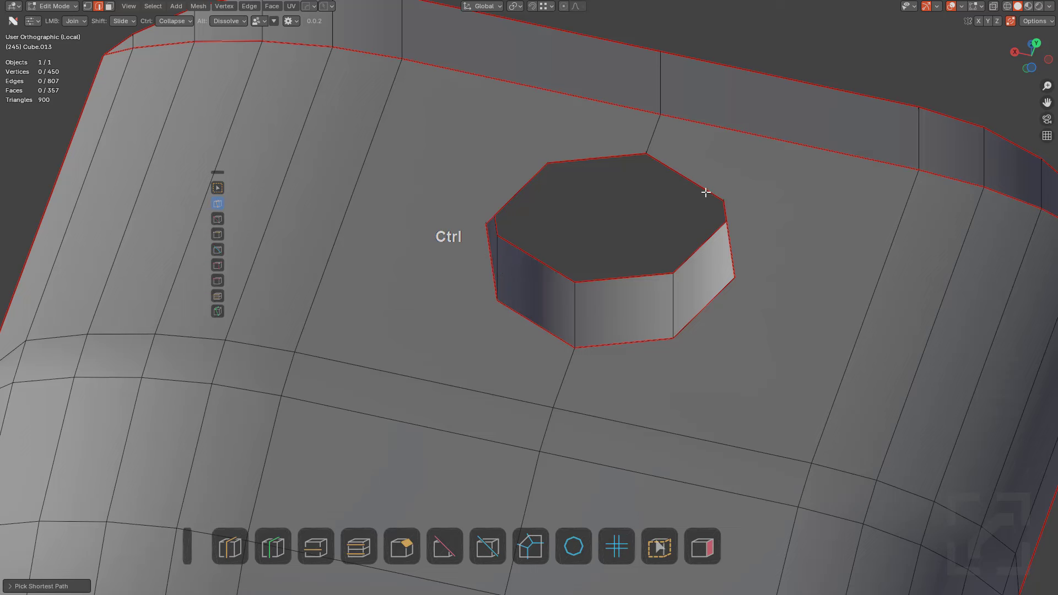
ctrl+right_click(685, 194)
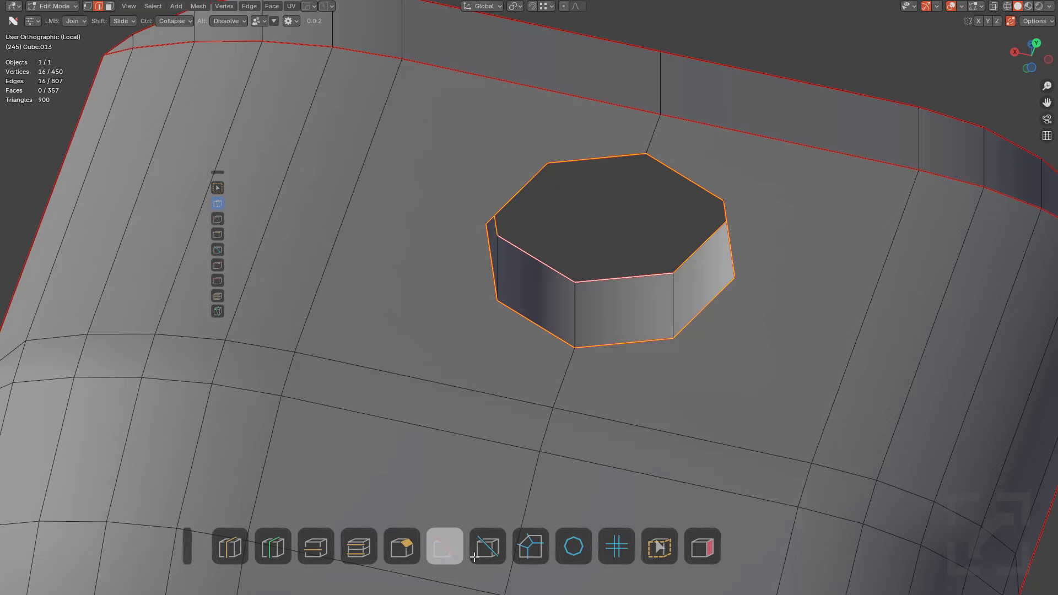
drag(374, 541, 425, 545)
scroll(611, 403, up, 6)
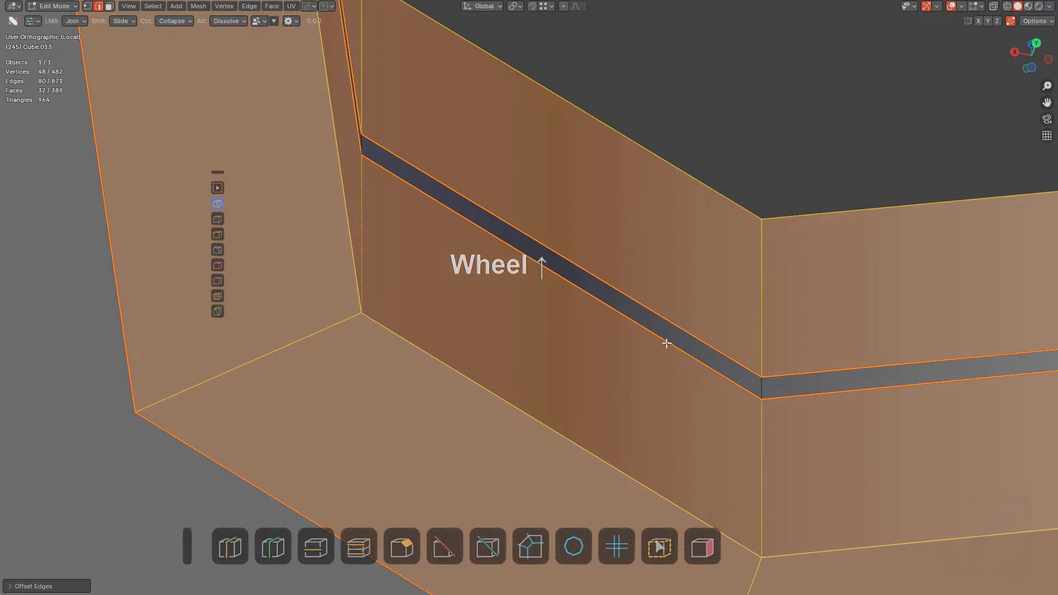
Add a centred edge loop in the narrow strip inside the hole and dissolve the two offset loops beside it
key(ctrl+r)
click(768, 385)
right_click(778, 379)
alt+click(784, 401)
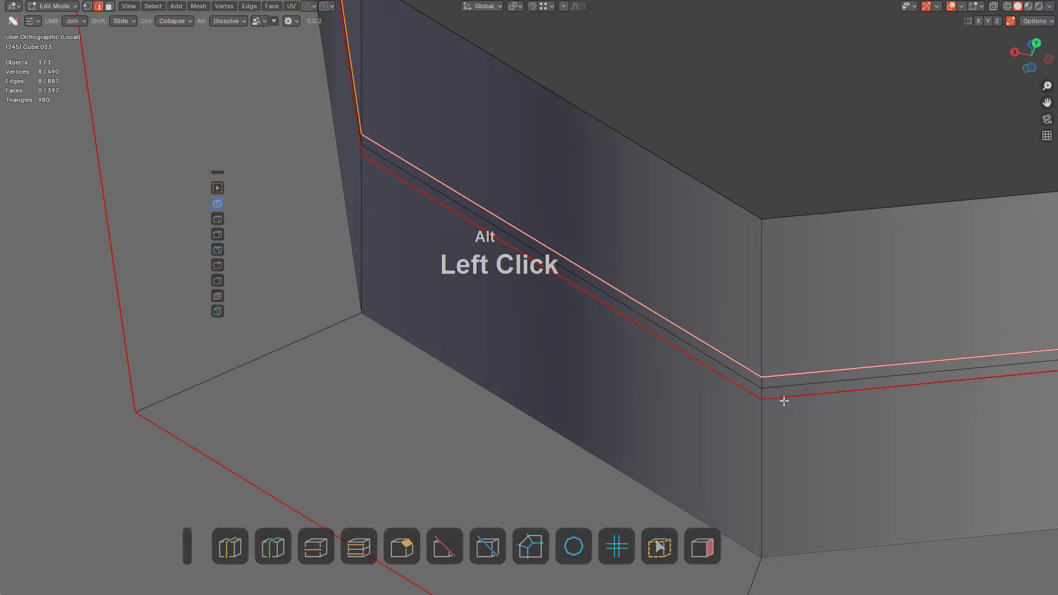
alt+shift+click(784, 401)
scroll(780, 396, down, 5)
key(ctrl+x)
scroll(717, 358, down, 8)
middle_drag(638, 307, 654, 250)
scroll(654, 251, up, 1)
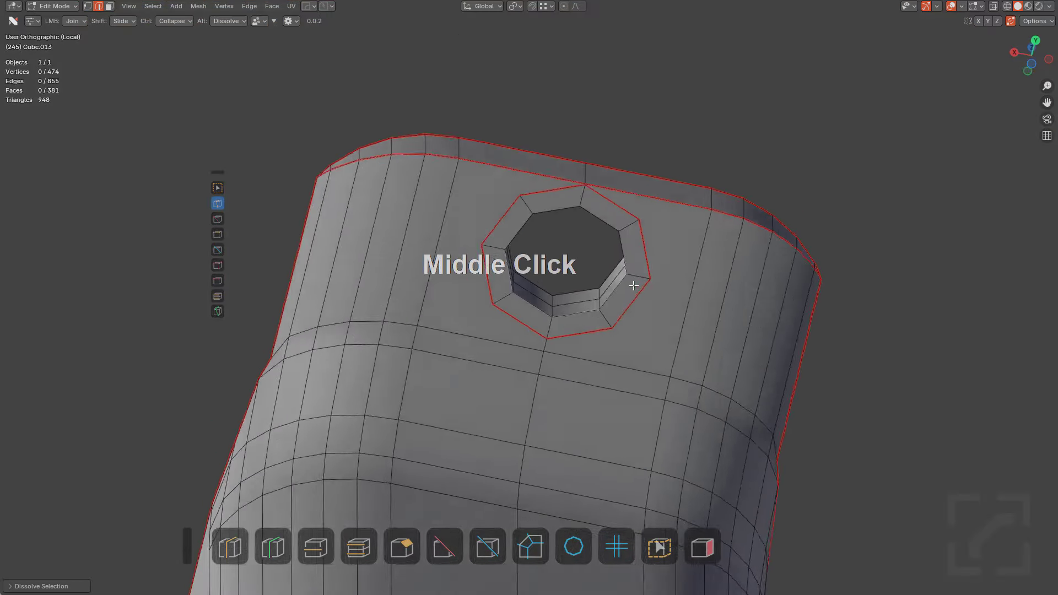
Scale down the outer octagonal edge loops around the tab hole slightly, on both faces of the tab
scroll(654, 250, up, 4)
alt+shift+click(706, 189)
key(s)
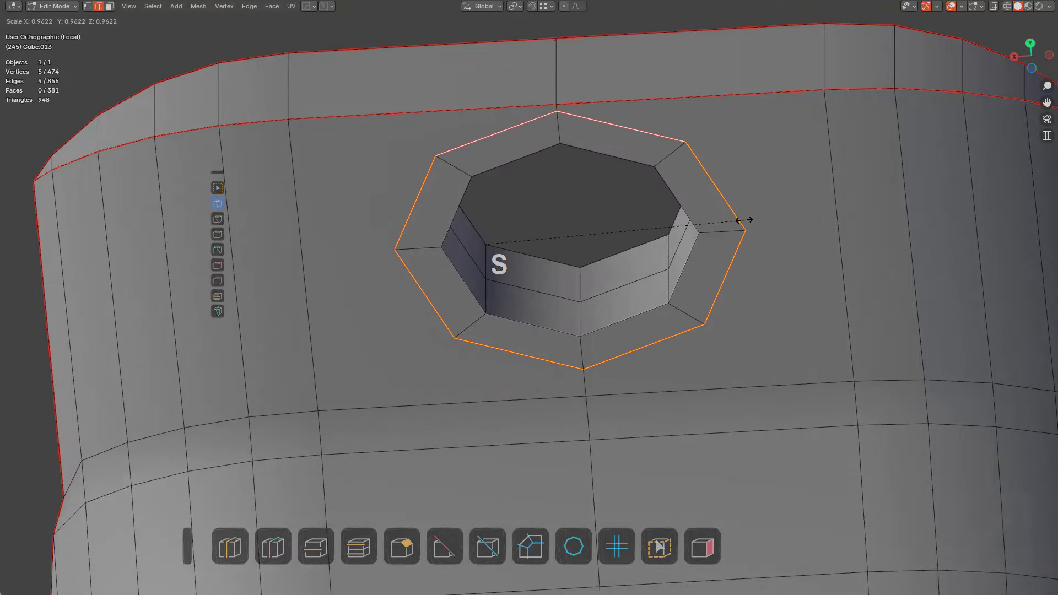
click(721, 214)
middle_drag(721, 214, 672, 273)
alt+click(774, 334)
key(s)
click(758, 333)
key(alt+a)
scroll(705, 316, down, 5)
scroll(664, 279, up, 1)
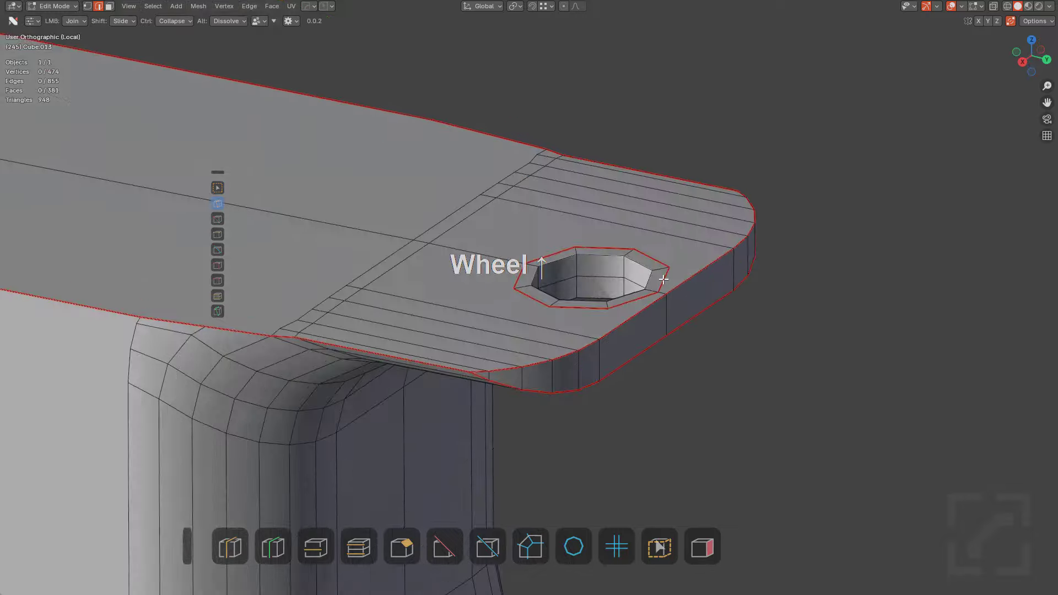
Dissolve alternate short edges in the rear arm's inner corner bend, where its upper edge turns up toward the body
mouse_move(640, 328)
middle_down()
mouse_move(643, 297)
mouse_move(659, 333)
middle_up()
scroll(633, 303, down, 3)
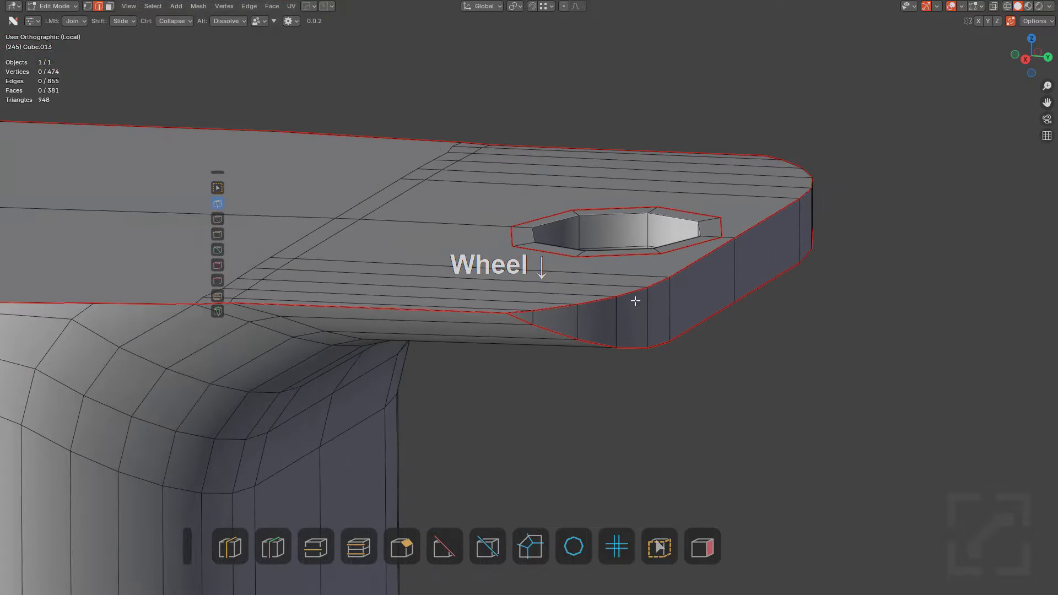
shift+middle_drag(452, 317, 578, 275)
scroll(568, 275, down, 5)
middle_drag(461, 368, 669, 206)
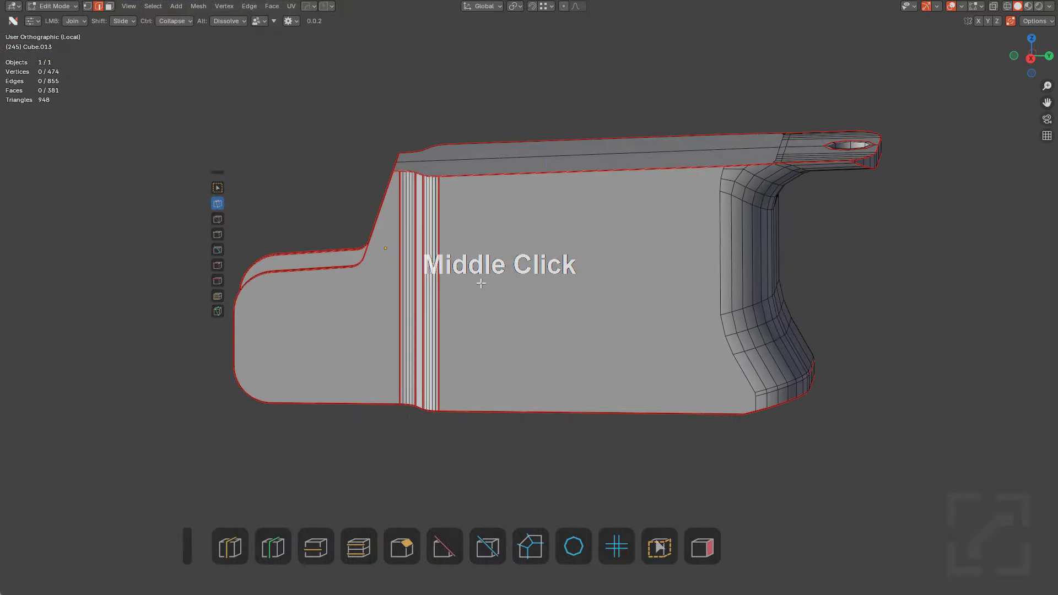
scroll(564, 286, up, 3)
mouse_move(479, 281)
middle_down()
mouse_move(564, 293)
mouse_move(640, 248)
mouse_move(468, 288)
middle_up()
scroll(619, 213, up, 5)
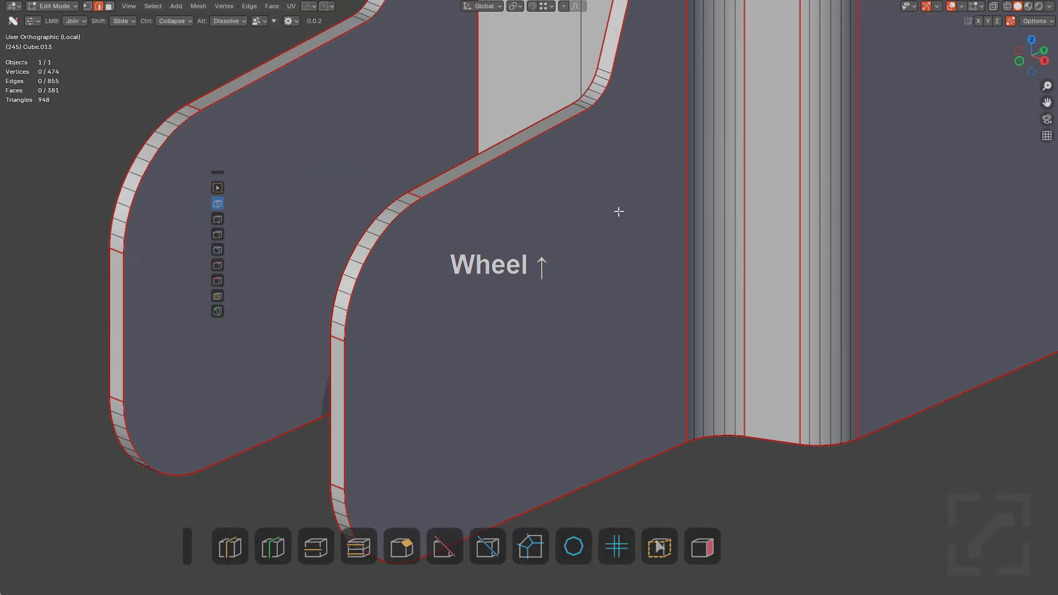
scroll(677, 164, up, 2)
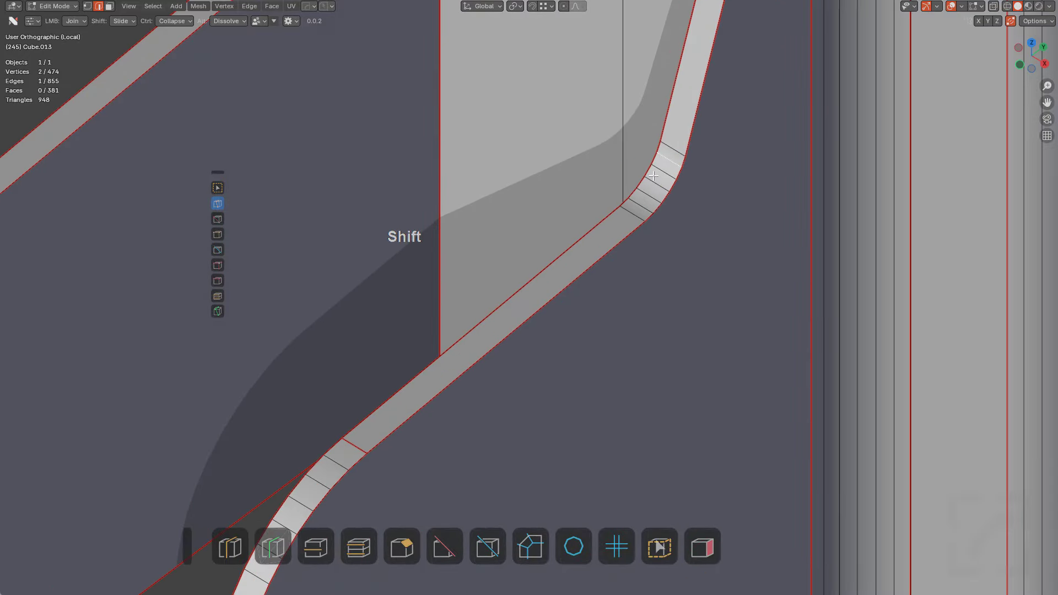
key(ctrl+x)
Dissolve alternate vertical edges in both curved bends of the side wall's step next to the rear arm
middle_drag(643, 204, 543, 272)
scroll(657, 251, up, 3)
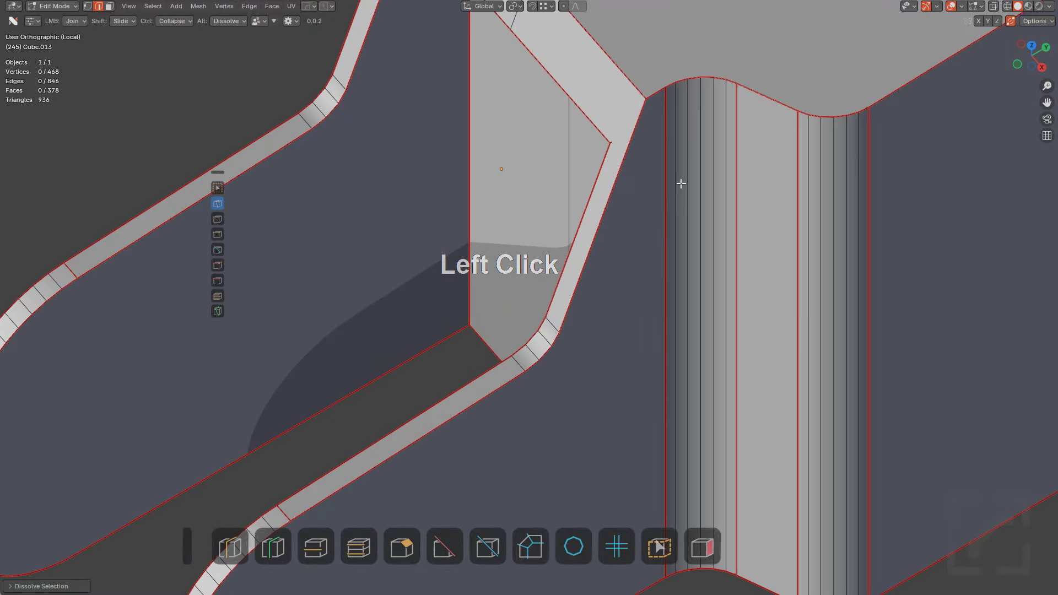
click(681, 184)
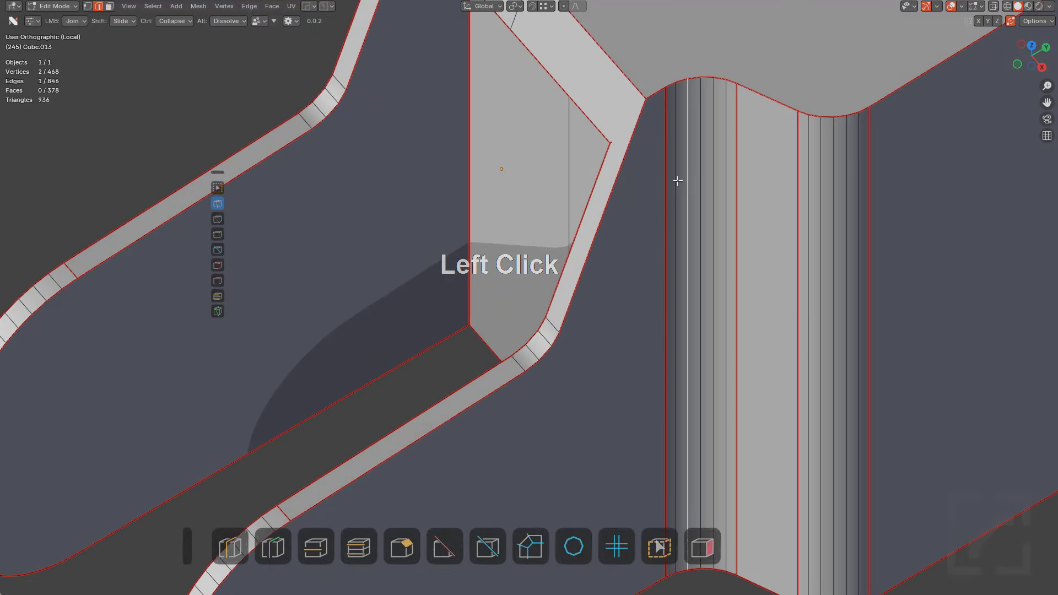
click(678, 177)
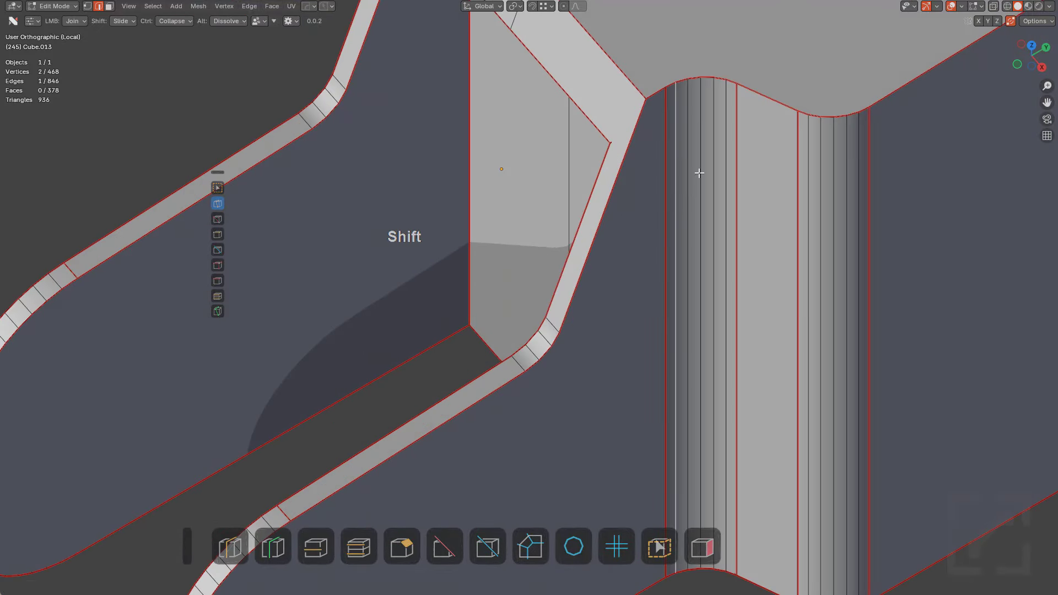
shift+click(807, 171)
key(ctrl+x)
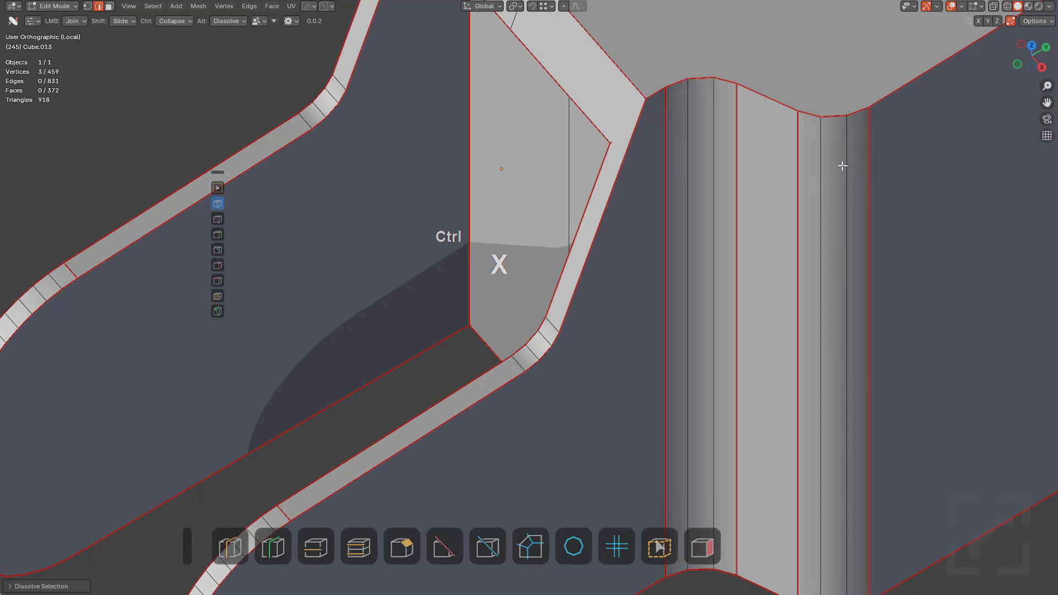
Dissolve alternate short edges in the upper curved bend at the free end of both rear arms
middle_drag(841, 165, 618, 226)
scroll(616, 226, up, 5)
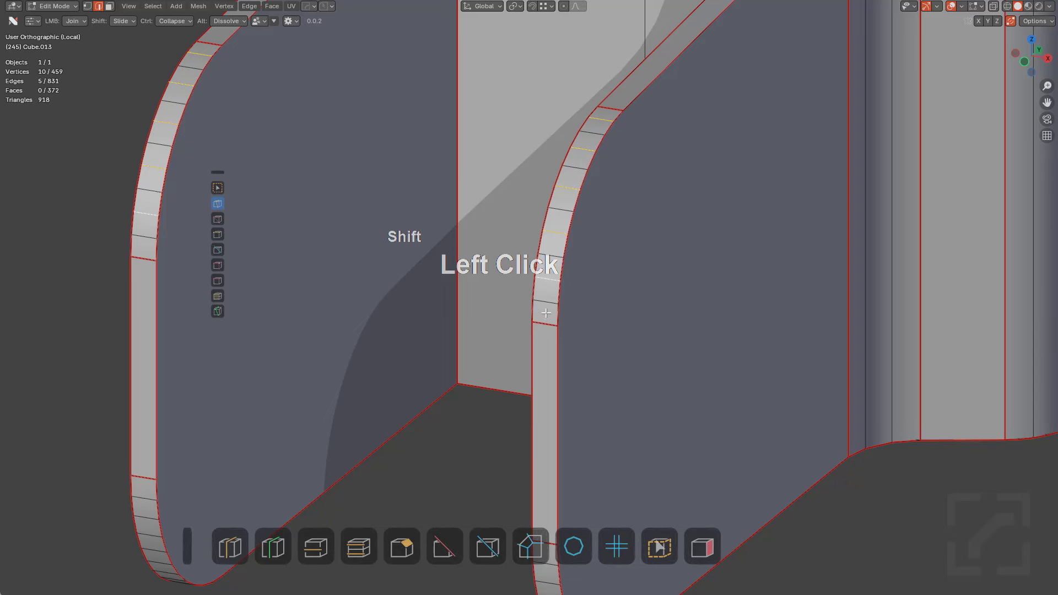
scroll(578, 319, down, 2)
key(ctrl+x)
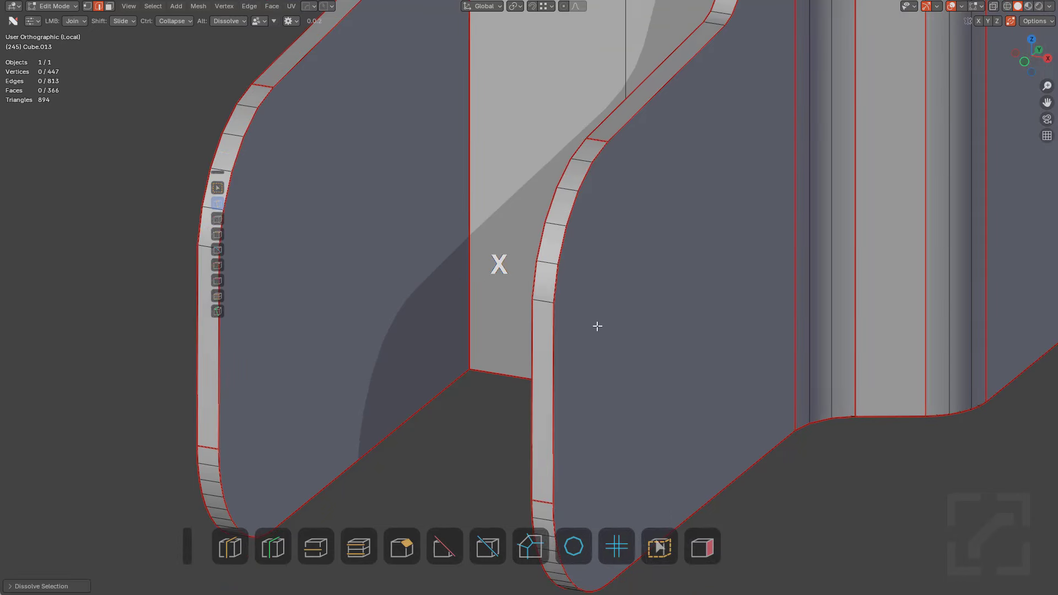
Dissolve alternate short edges in the lower curved corner at the free end of both rear arms
middle_drag(597, 325, 540, 267)
scroll(540, 267, up, 3)
click(529, 105)
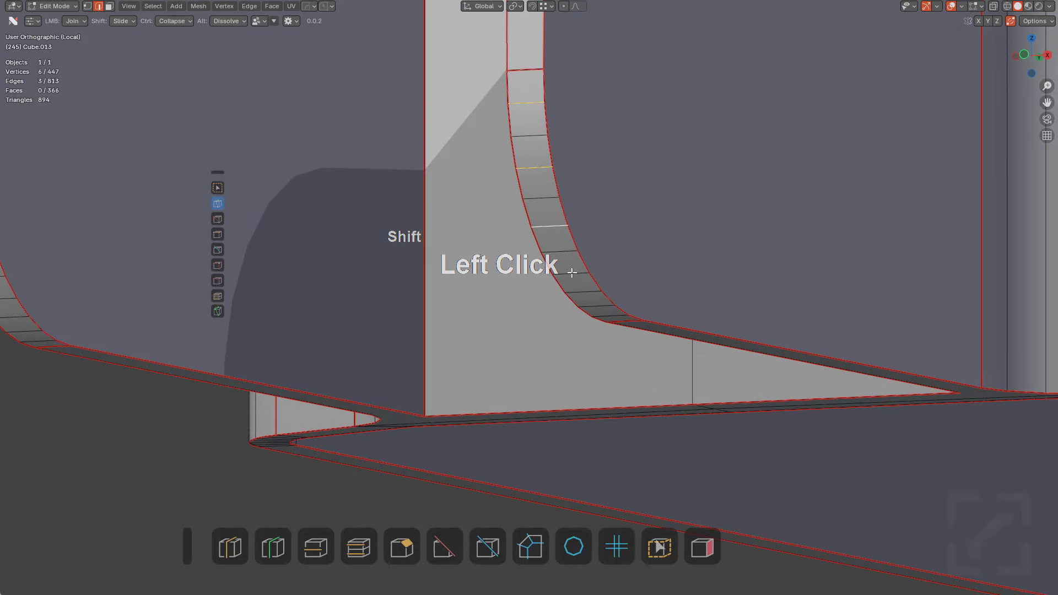
shift+click(594, 304)
shift+middle_drag(595, 305, 528, 252)
key(ctrl+x)
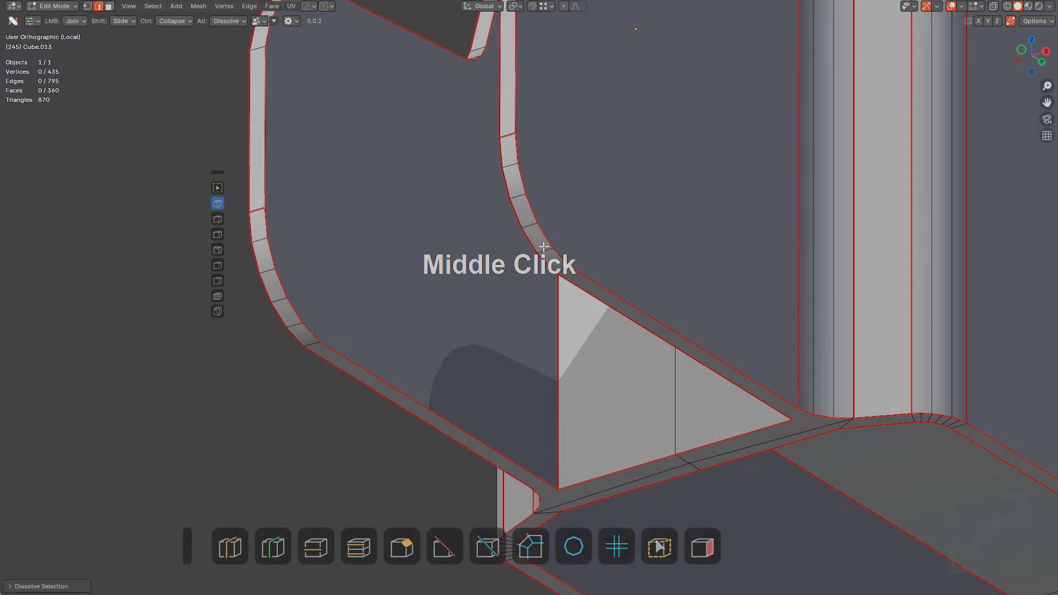
Dissolve every other remaining short edge in the upper and lower outer bends of both rear arms
click(544, 248)
shift+click(508, 138)
middle_drag(508, 138, 536, 197)
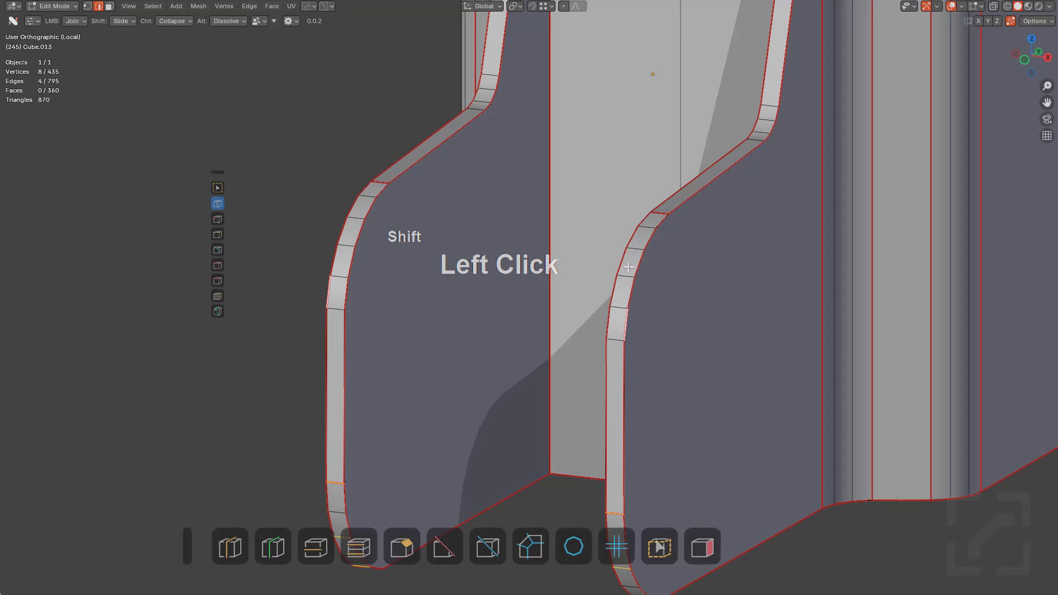
key(ctrl+z)
key(ctrl+x)
Try to thin the inner bend where the rear arms turn up toward the body, and undo the dissolve
middle_click(675, 211)
scroll(669, 237, up, 3)
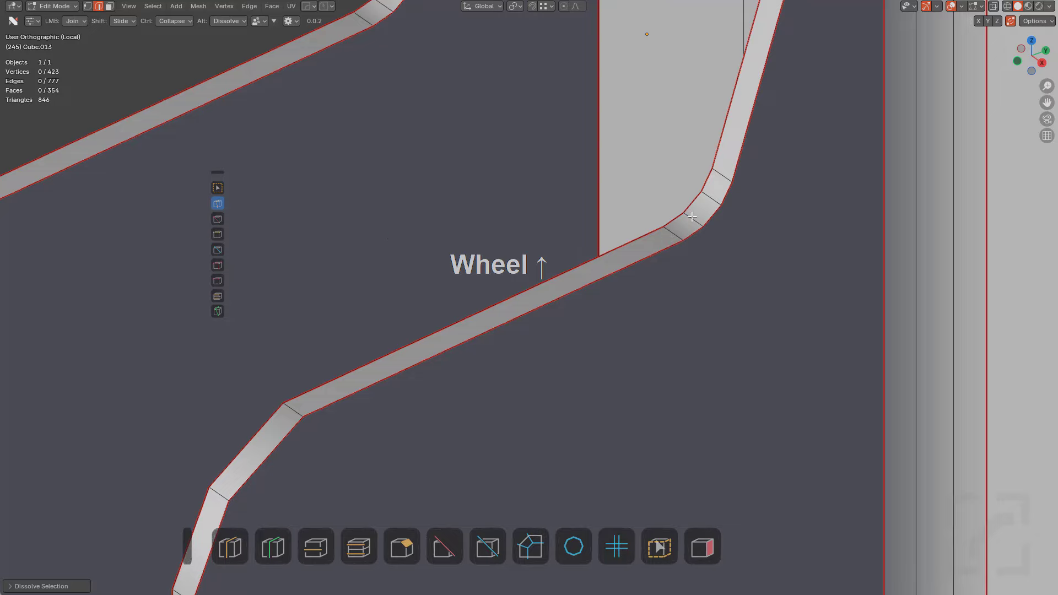
key(ctrl+x)
scroll(711, 193, down, 4)
scroll(683, 216, up, 1)
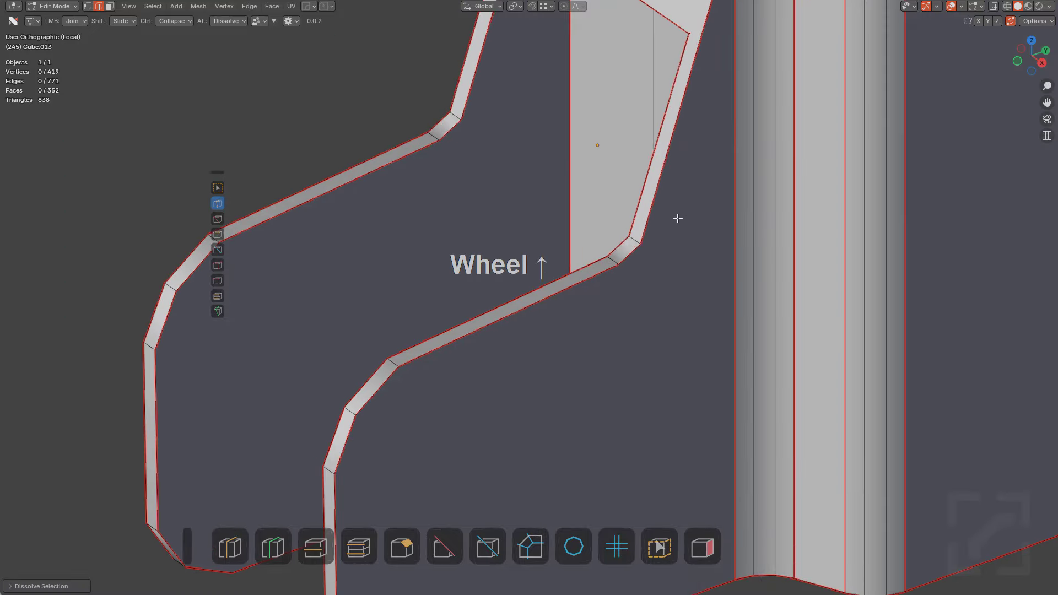
key(ctrl+z)
key(ctrl+z)
key(ctrl+z)
key(ctrl+z)
scroll(660, 232, up, 3)
scroll(667, 232, down, 3)
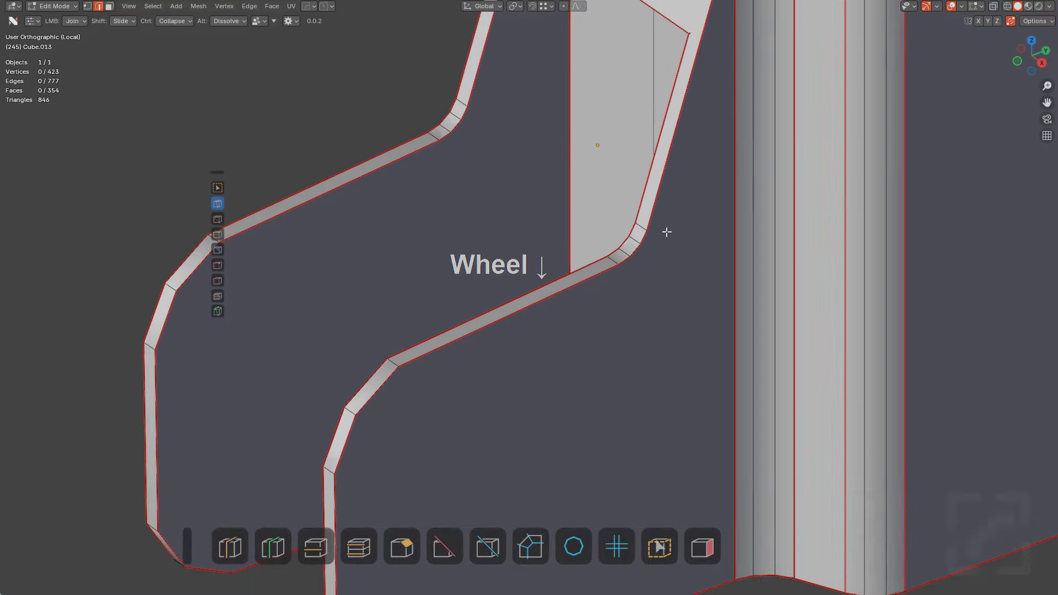
Try to bisect and mirror the magazine well across the X axis, and undo it
scroll(666, 232, down, 3)
middle_drag(642, 255, 652, 279)
key(alt+x)
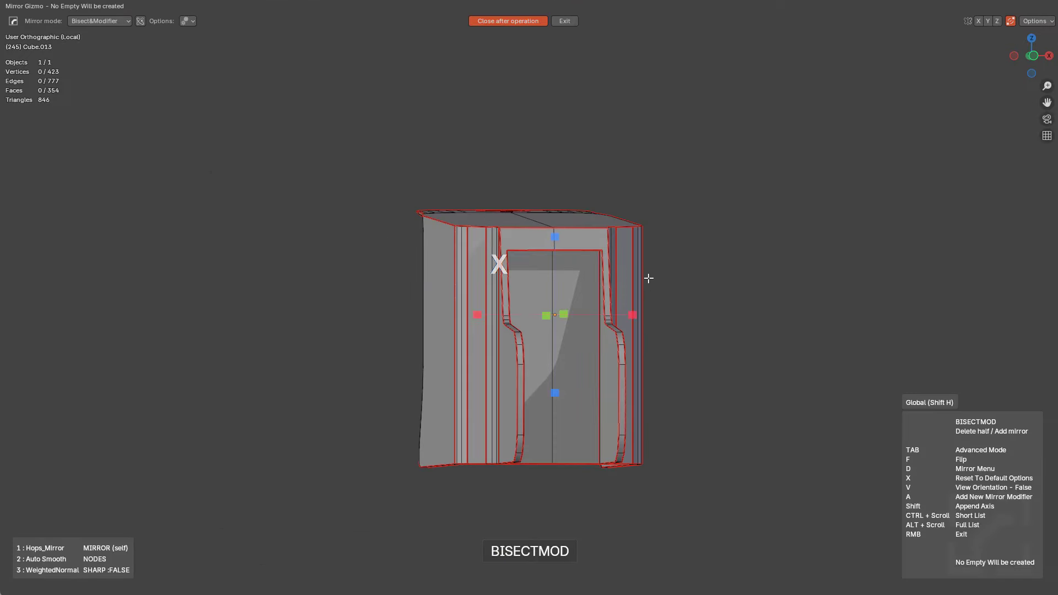
click(633, 315)
middle_drag(633, 314, 639, 345)
key(ctrl+z)
Bisect the magazine well with a mirror modifier across X and enable the modifier's X axis
key(alt+x)
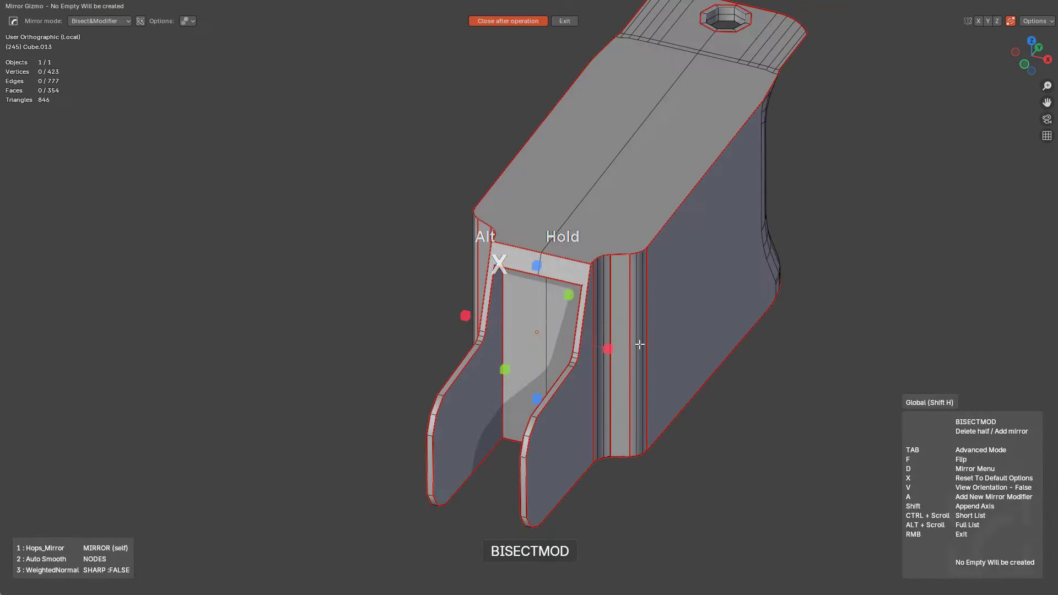
click(608, 349)
key(ctrl+grave)
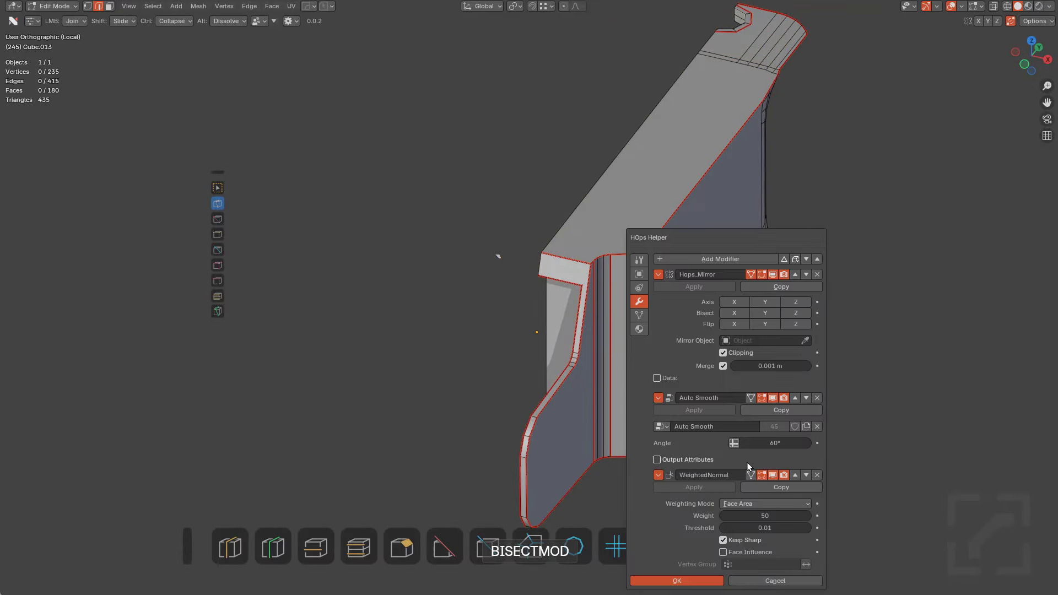
click(721, 302)
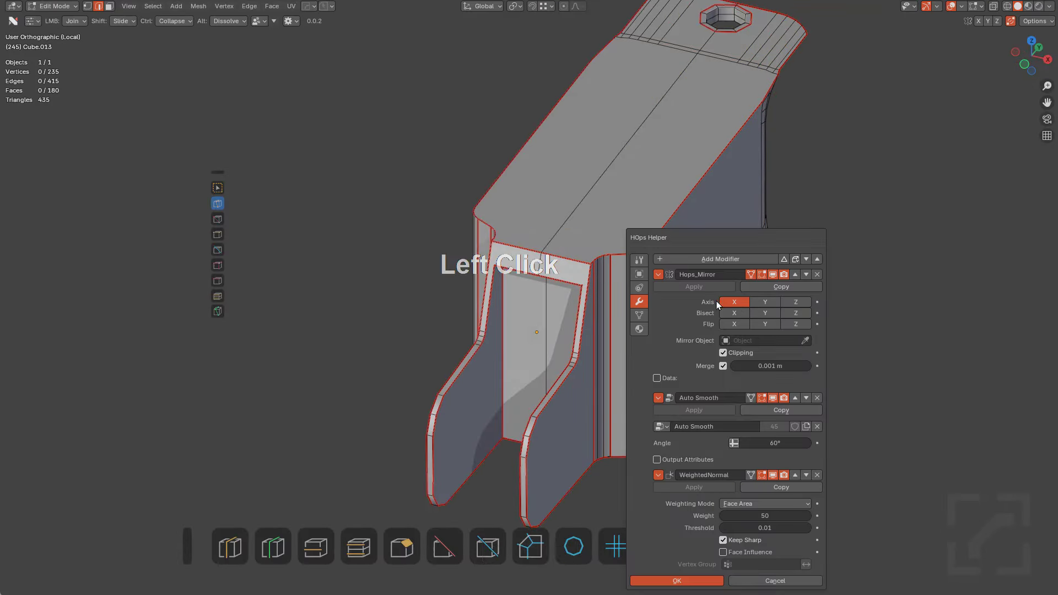
middle_drag(612, 298, 532, 301)
key(a)
scroll(703, 288, up, 1)
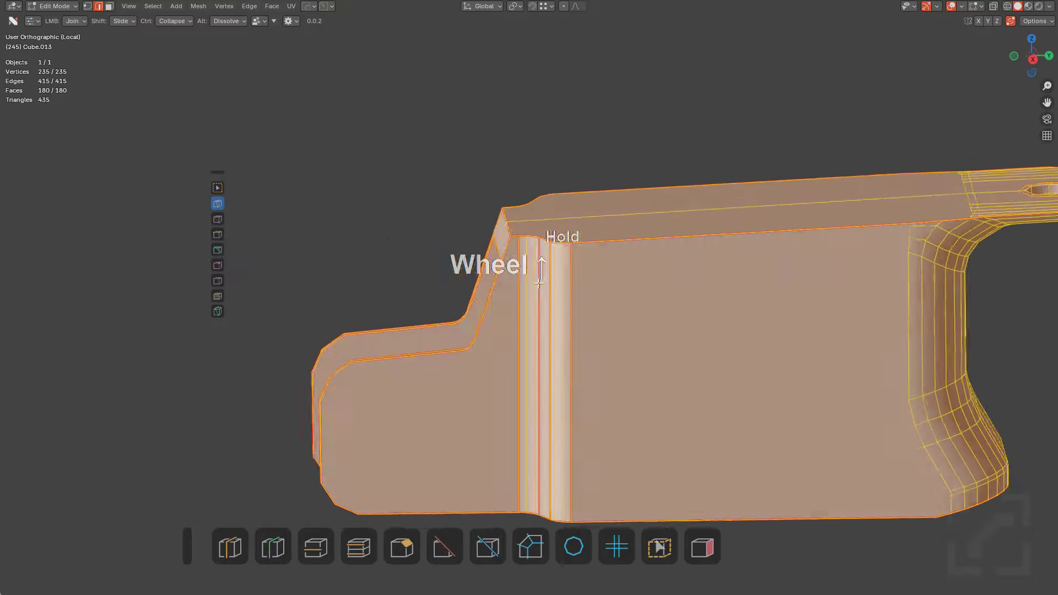
shift+middle_drag(816, 309, 689, 180)
scroll(649, 236, up, 2)
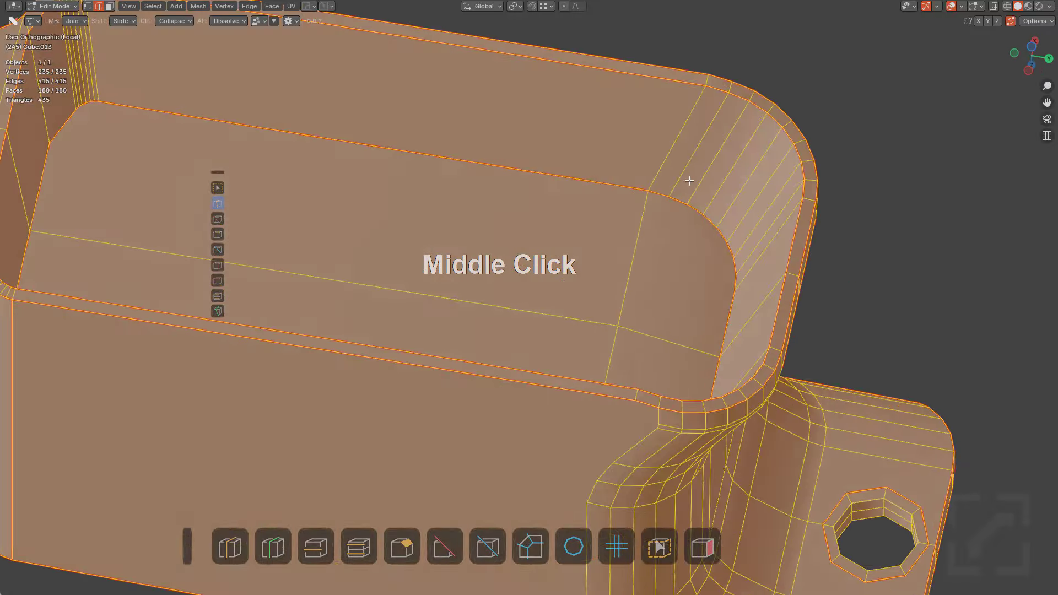
alt+click(696, 149)
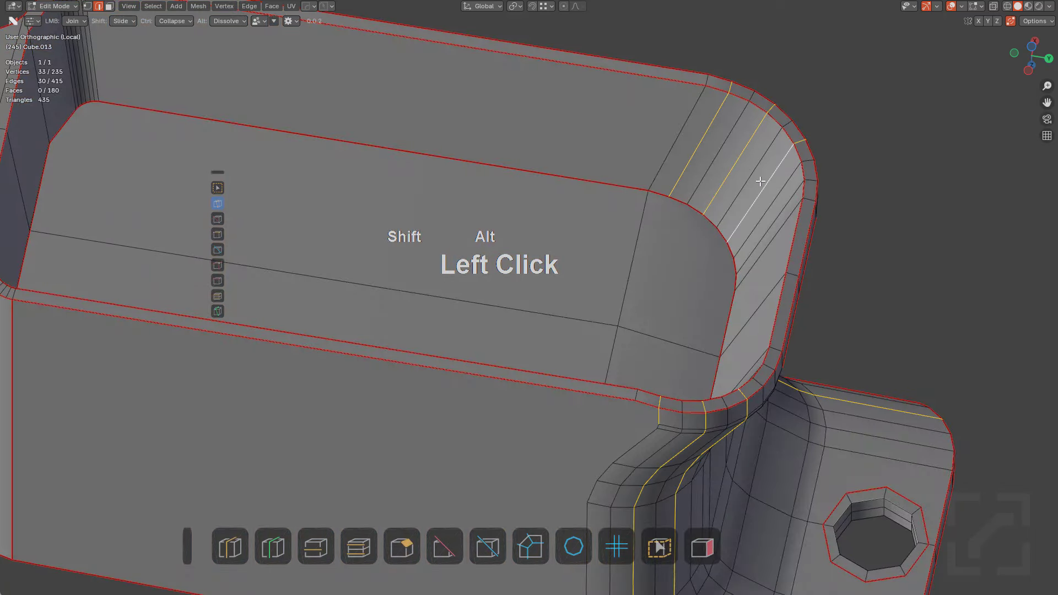
alt+shift+click(777, 213)
middle_drag(777, 214, 600, 222)
scroll(605, 220, up, 2)
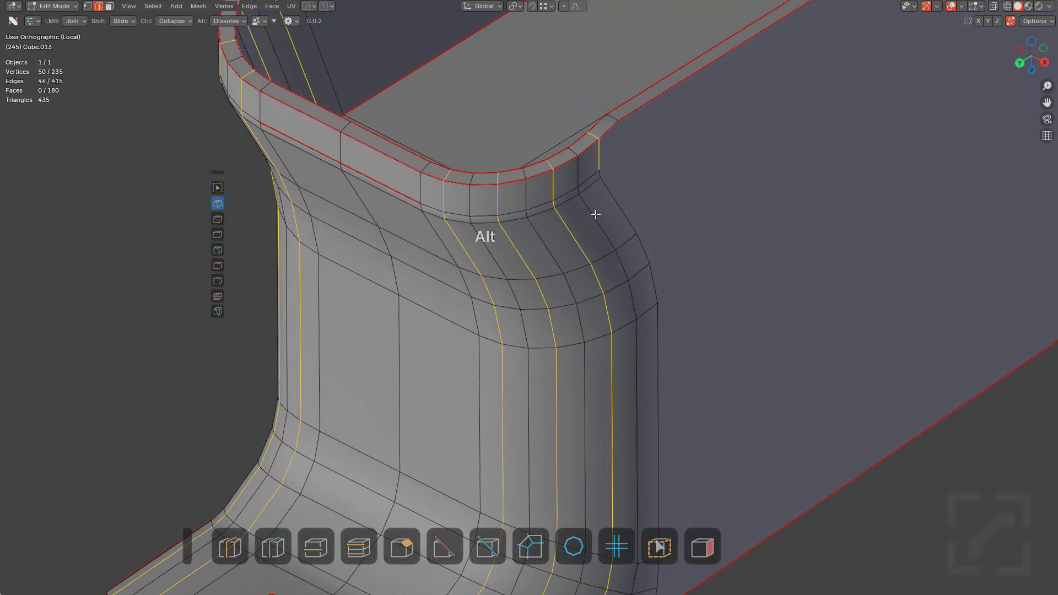
Dissolve alternate edge loops running through the well's rounded vertical corners and onto the tab
alt+click(595, 214)
alt+shift+click(496, 245)
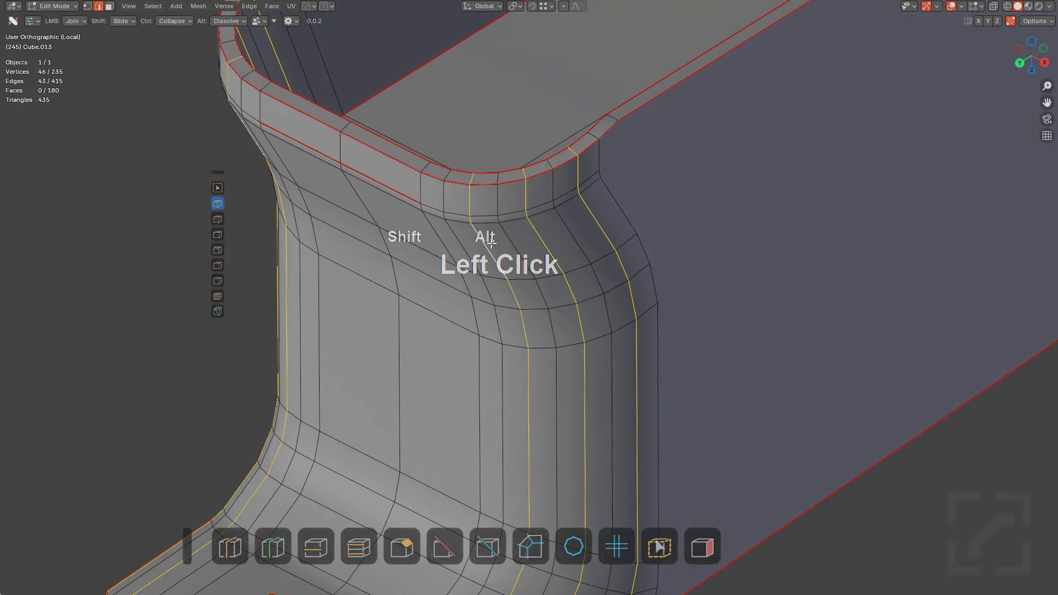
middle_drag(496, 246, 529, 201)
alt+shift+click(584, 173)
scroll(606, 267, up, 3)
middle_drag(607, 267, 590, 201)
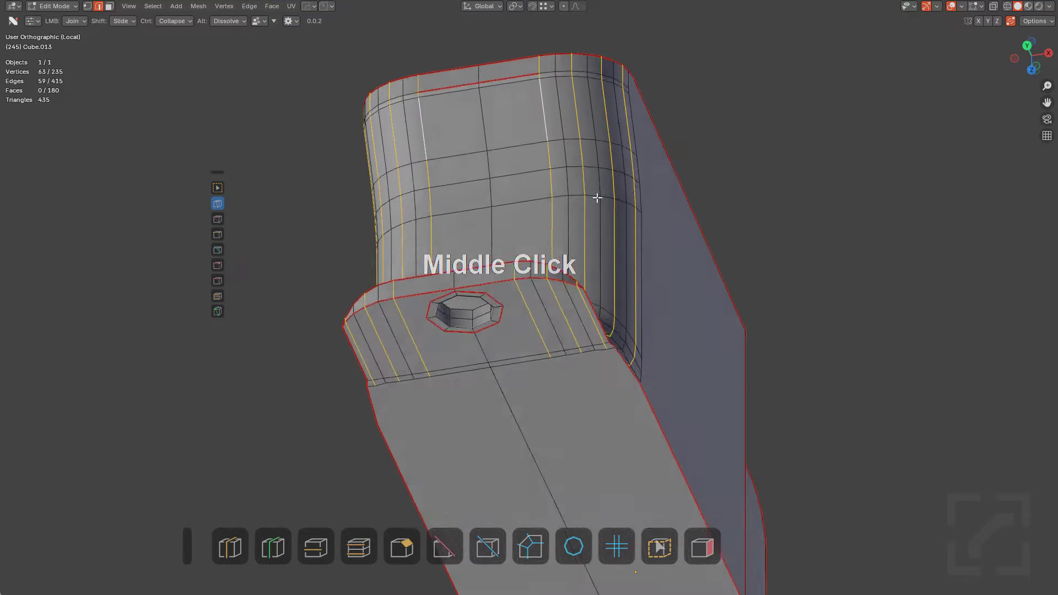
scroll(619, 187, up, 5)
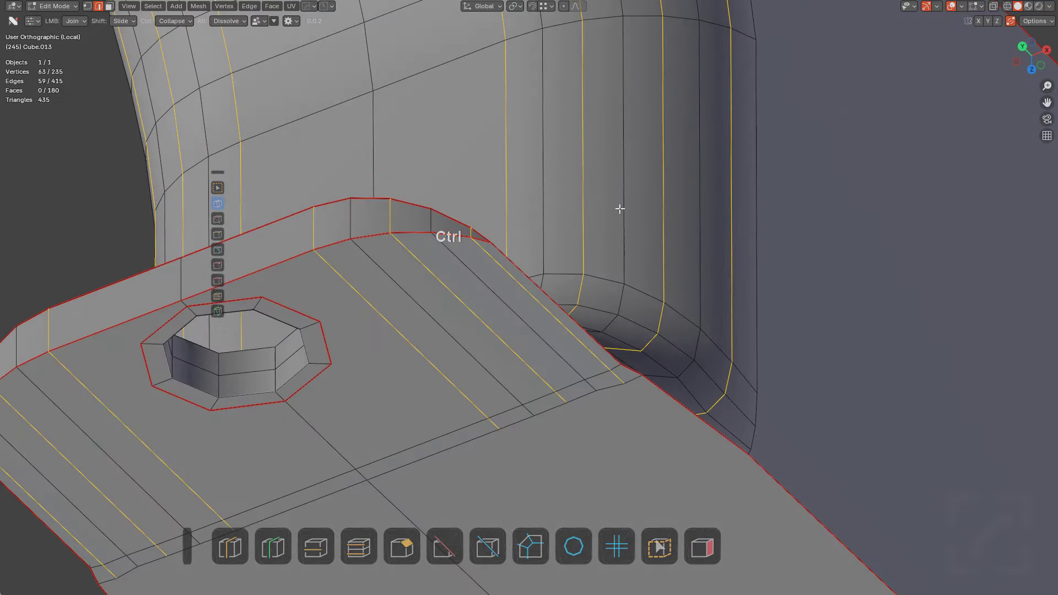
key(ctrl+x)
scroll(617, 208, down, 3)
middle_drag(617, 209, 585, 269)
key(ctrl+z)
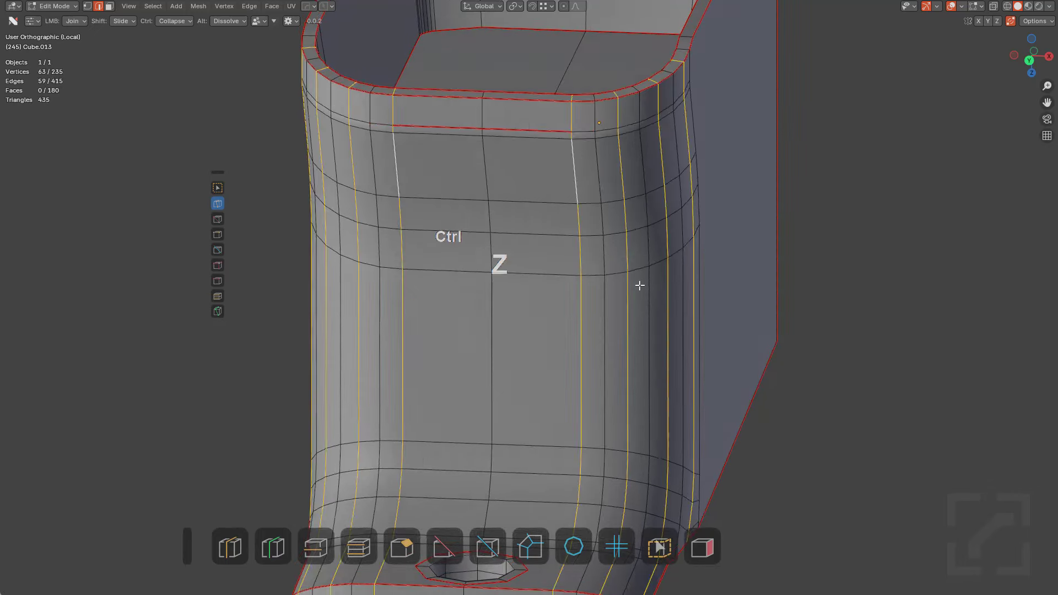
key(ctrl+x)
scroll(584, 244, up, 2)
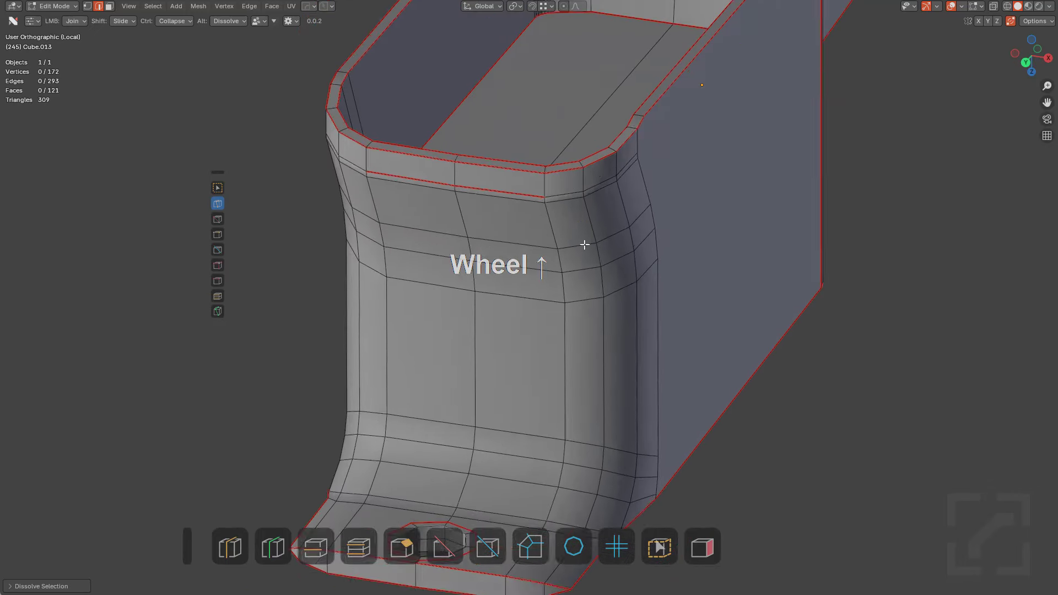
Clear the edge marks from the whole magazine well mesh and deselect everything
scroll(576, 177, up, 1)
key(q)
key(a)
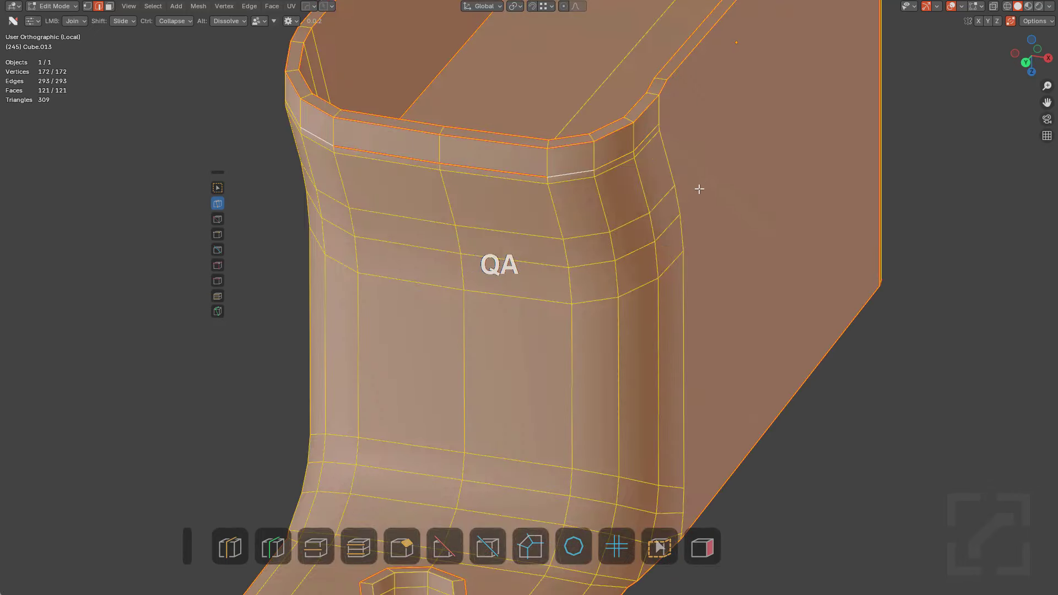
key(q)
click(699, 190)
key(a)
middle_drag(636, 197, 630, 276)
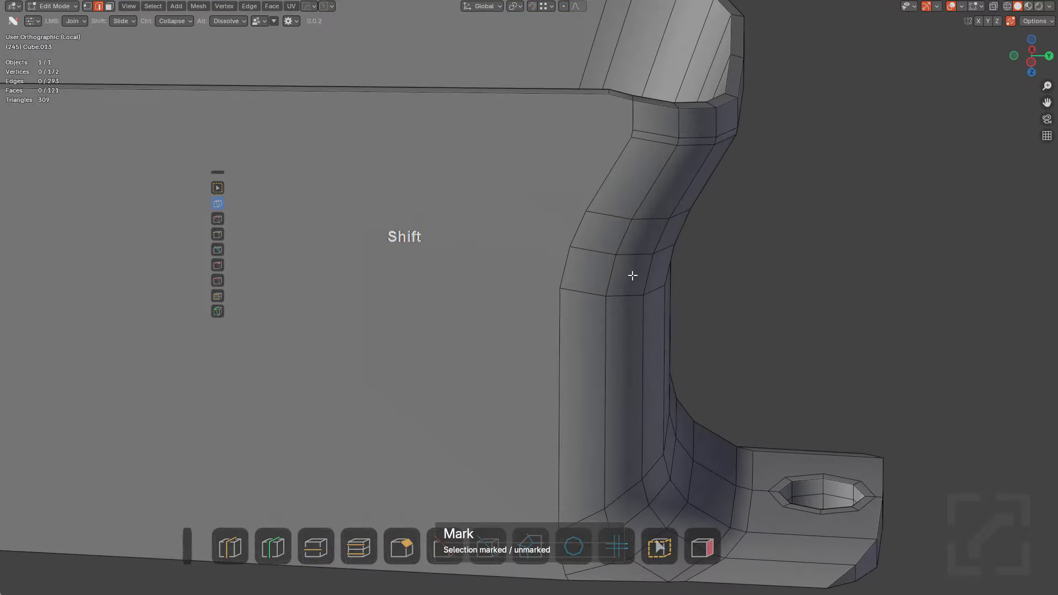
Examine the tab, its hole and the curved transition between the tab and the well's body
scroll(709, 314, down, 2)
middle_drag(709, 315, 708, 234)
shift+middle_drag(710, 280, 666, 191)
scroll(718, 236, down, 2)
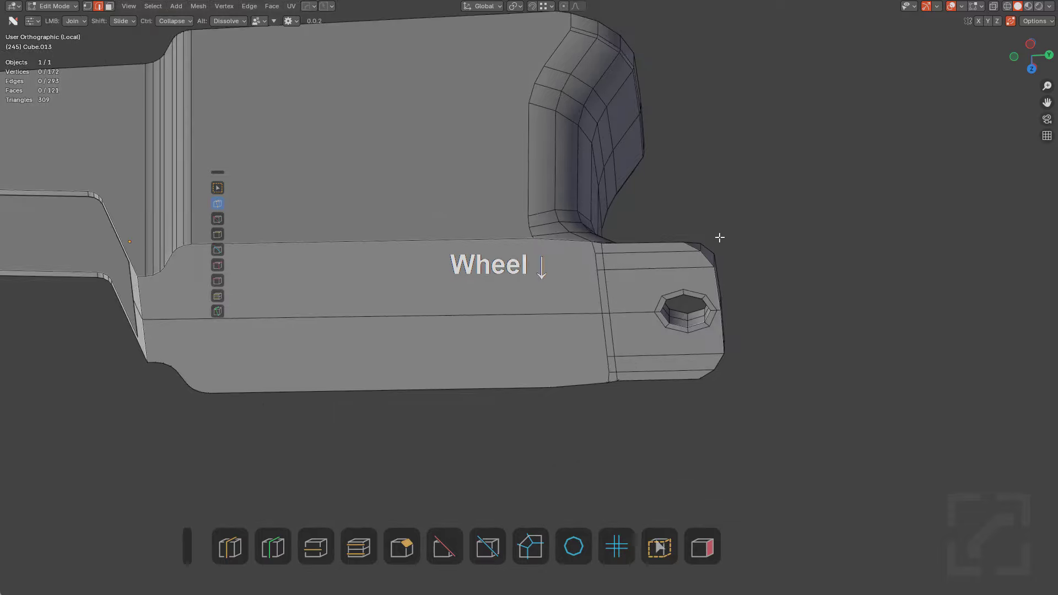
scroll(725, 295, up, 4)
middle_drag(718, 237, 669, 212)
middle_drag(668, 213, 628, 279)
scroll(624, 270, up, 2)
scroll(628, 321, down, 2)
Try to project a line onto the side wall beside the long straight edge from tab to rear arm, and undo it
middle_drag(628, 321, 586, 300)
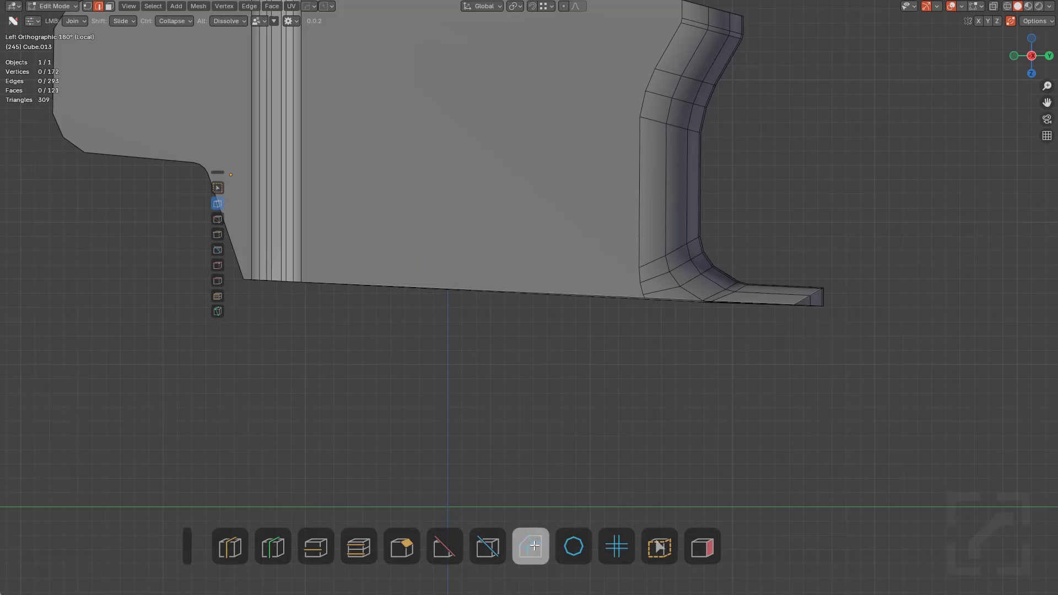
click(488, 546)
alt+drag(443, 272, 191, 269)
key(g)
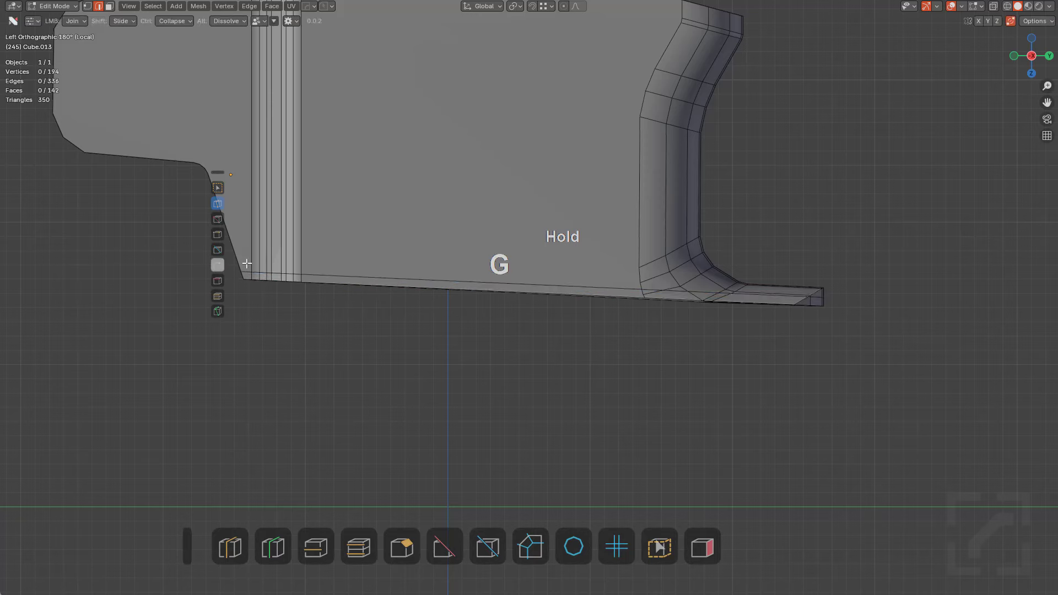
middle_drag(495, 298, 466, 311)
shift+middle_drag(466, 311, 574, 265)
scroll(506, 249, down, 5)
key(KP_End)
scroll(543, 246, down, 2)
key(ctrl+z)
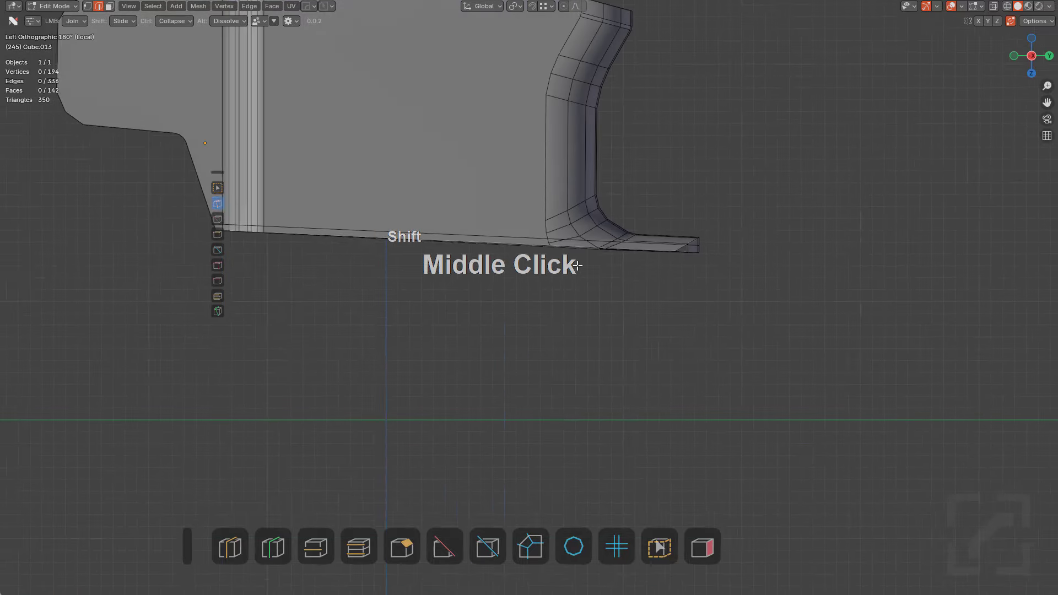
key(ctrl+z)
Project a line across the side wall, close to the long straight edge, from the tab's end to the rear arm
click(501, 551)
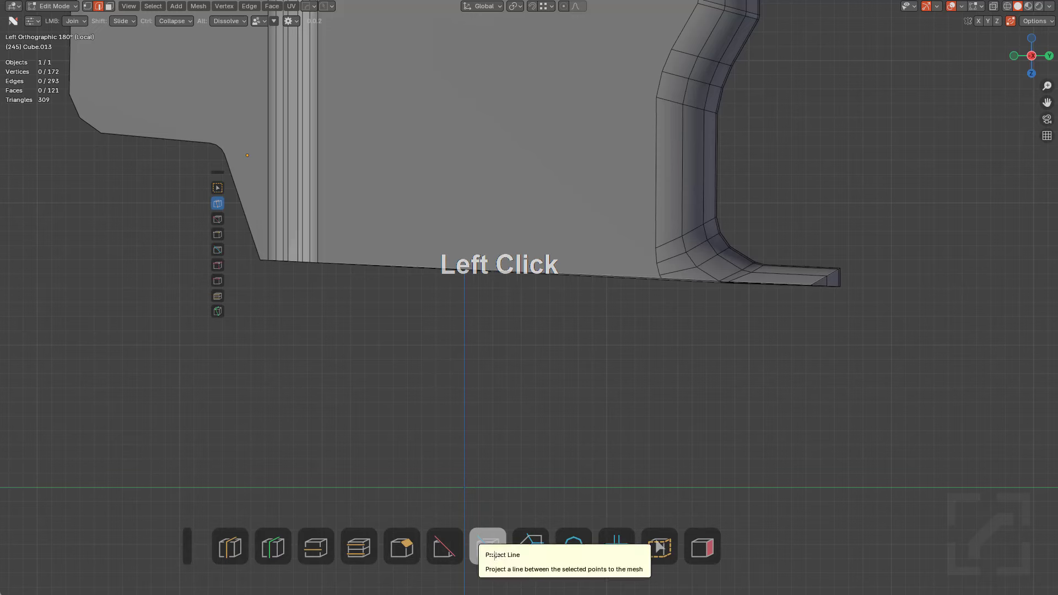
mouse_move(853, 282)
mouse_down()
mouse_move(336, 233)
mouse_move(237, 247)
mouse_move(243, 254)
mouse_up()
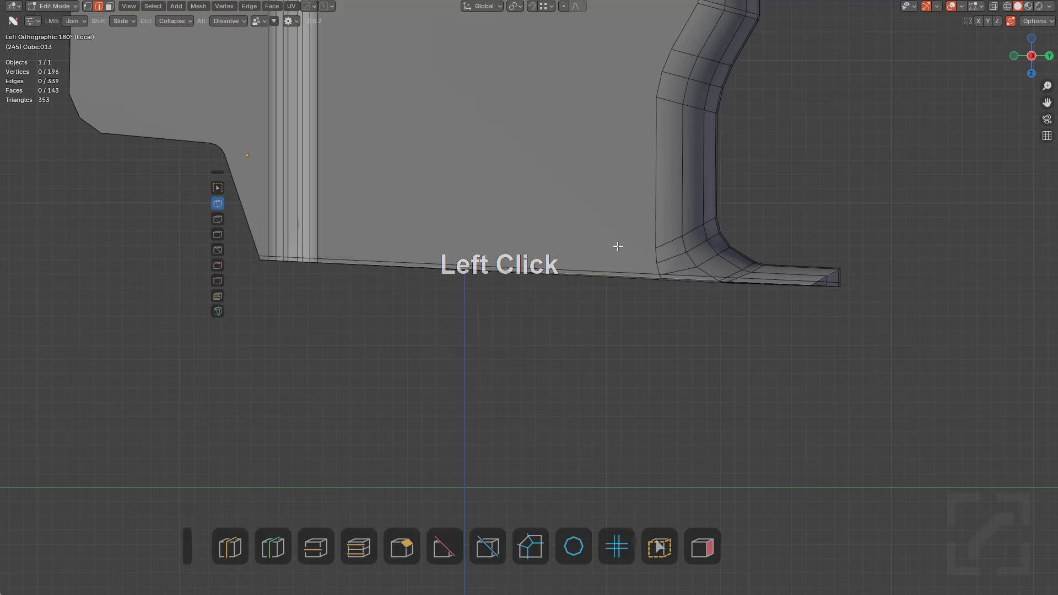
scroll(713, 215, up, 5)
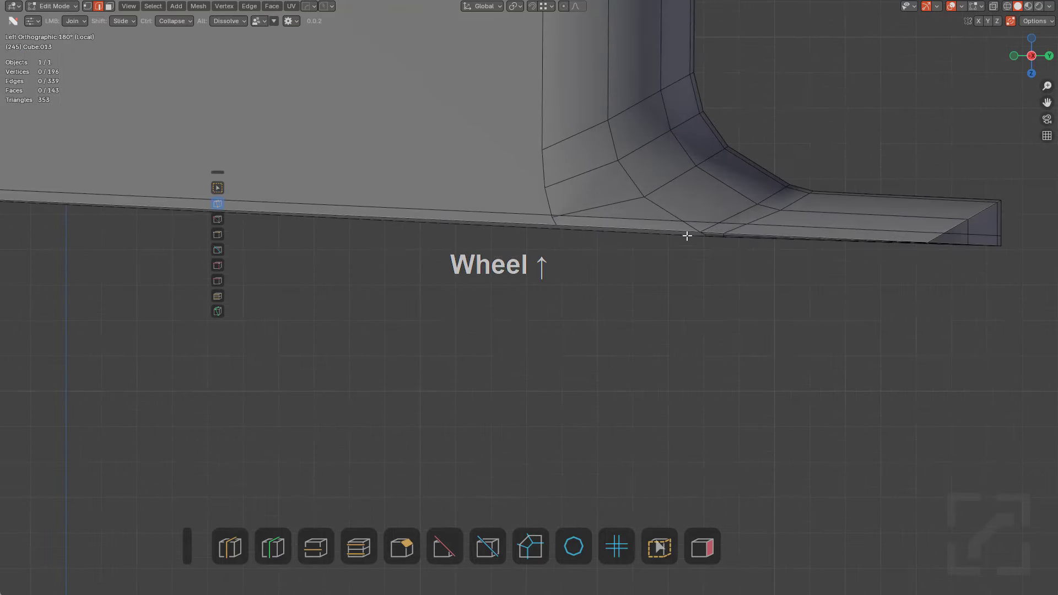
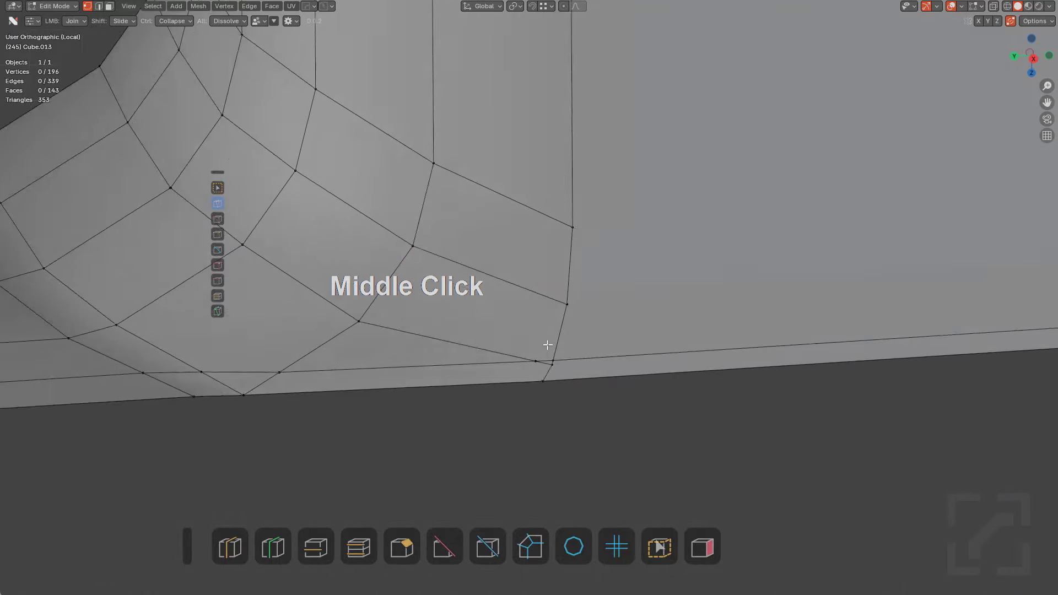
Collapse the tightly clustered vertices where the projected line meets the side boundary of the curved corner
scroll(537, 320, down, 2)
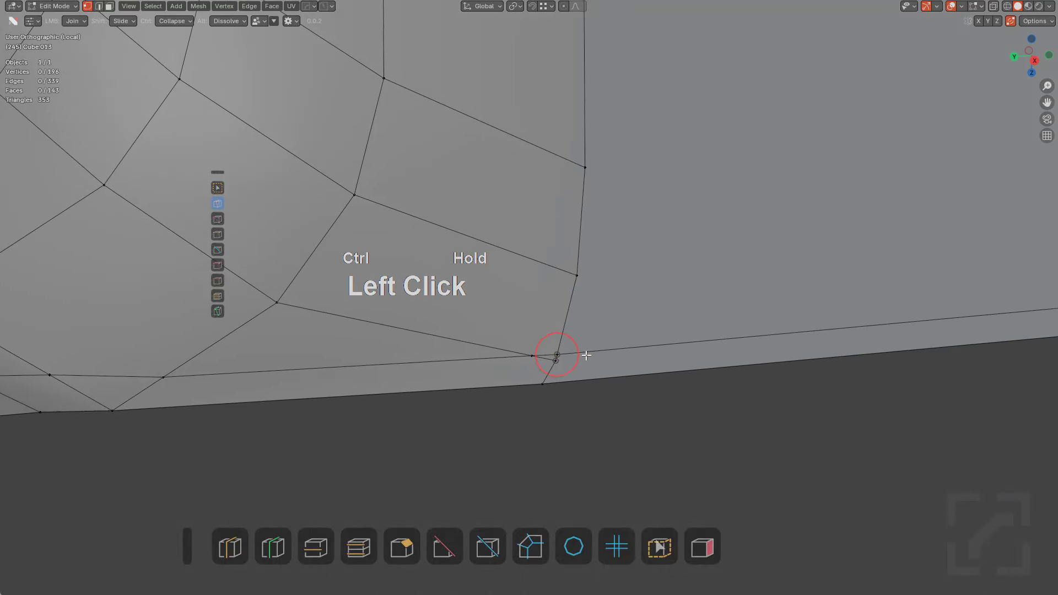
shift+middle_drag(590, 355, 639, 364)
scroll(564, 353, down, 2)
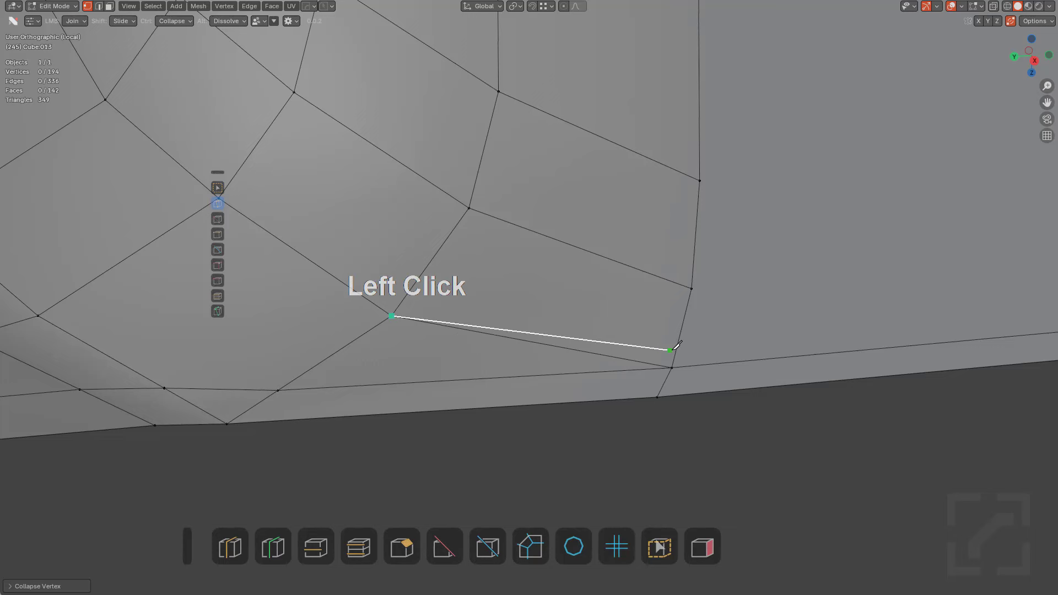
Connect the neighbouring corner grid vertex to the side boundary just above the projected line and dissolve the old edge below it
alt+click(584, 348)
scroll(512, 347, up, 2)
key(alt+a)
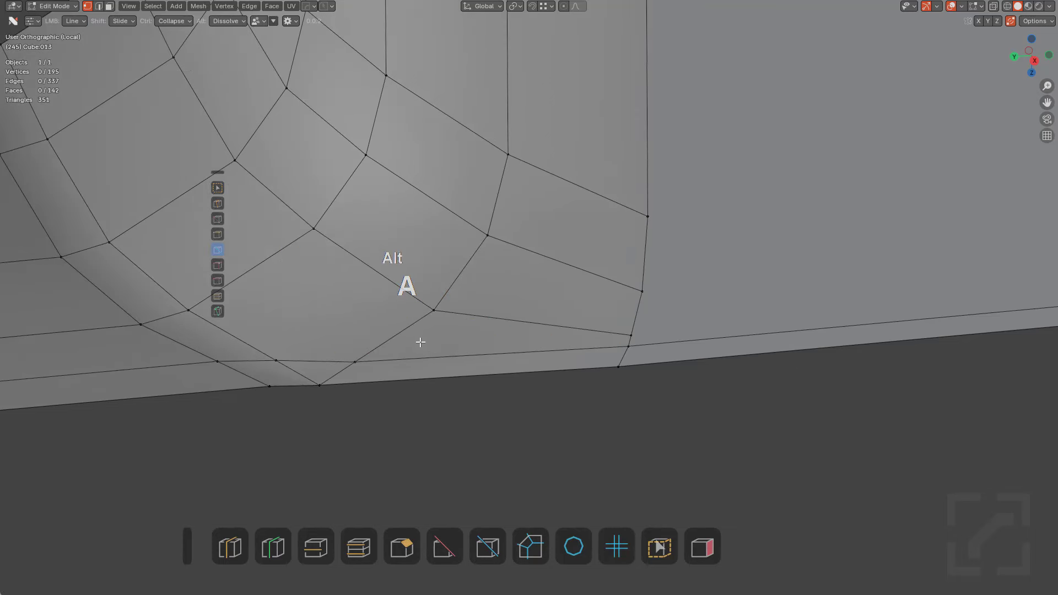
Slide the extra vertex on the curved corner's lower support line fully onto its neighbouring grid vertex to merge them
shift+middle_drag(354, 367, 524, 353)
scroll(496, 354, down, 1)
shift+drag(439, 356, 462, 361)
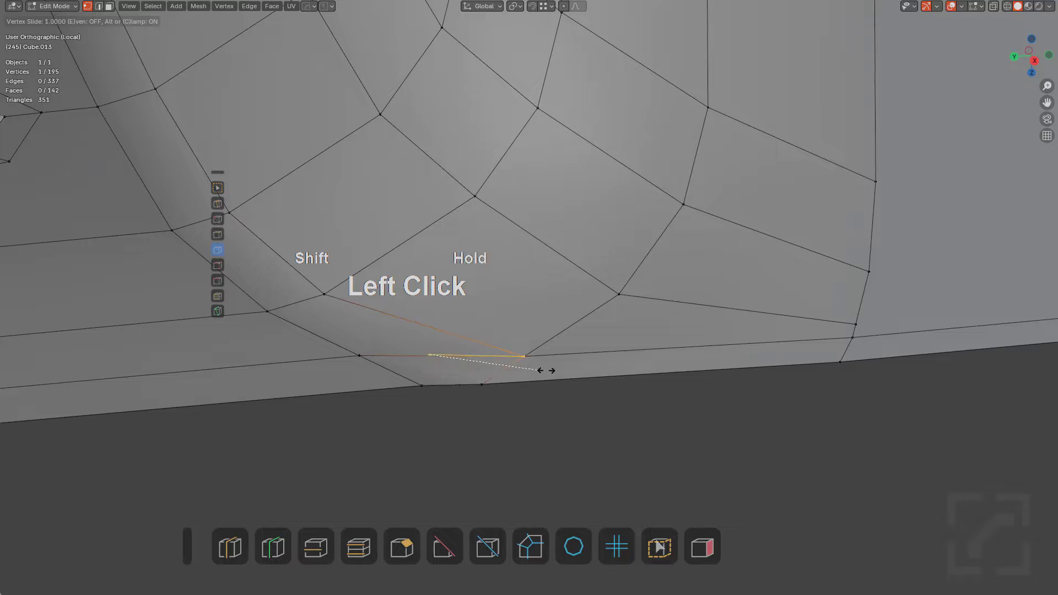
shift+drag(546, 370, 547, 370)
Move the outer of the two crosswise edge lines beneath the tab along global Y, about 0.011 m away from the tab
middle_drag(511, 366, 506, 403)
scroll(498, 307, up, 2)
scroll(468, 385, down, 1)
shift+middle_drag(428, 364, 501, 392)
scroll(501, 392, down, 1)
middle_drag(584, 388, 636, 382)
scroll(636, 383, down, 1)
shift+middle_drag(721, 361, 530, 352)
middle_drag(577, 385, 558, 335)
scroll(555, 337, up, 2)
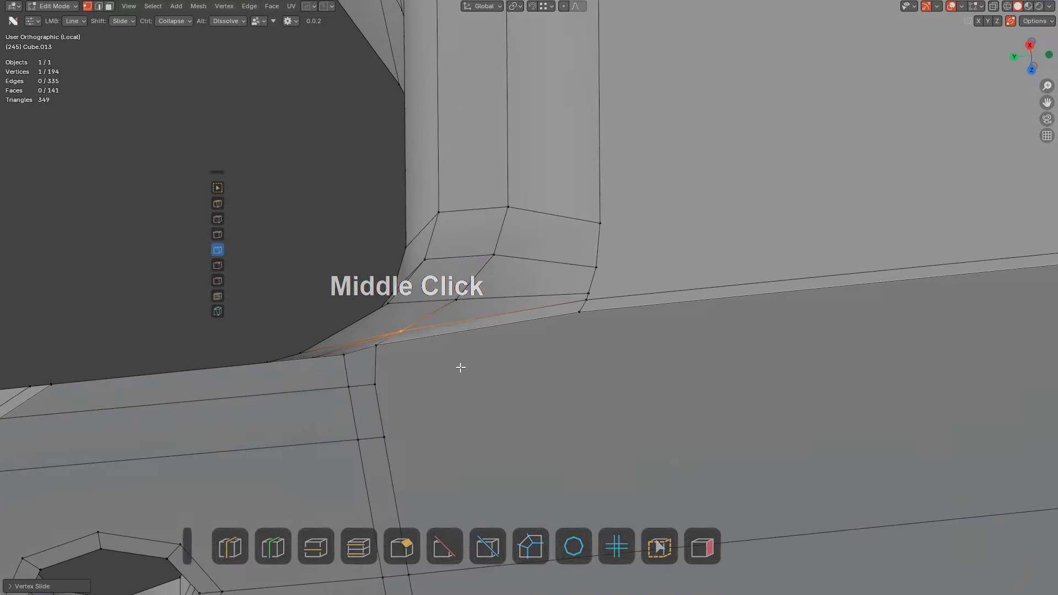
middle_drag(461, 367, 399, 345)
scroll(364, 443, down, 3)
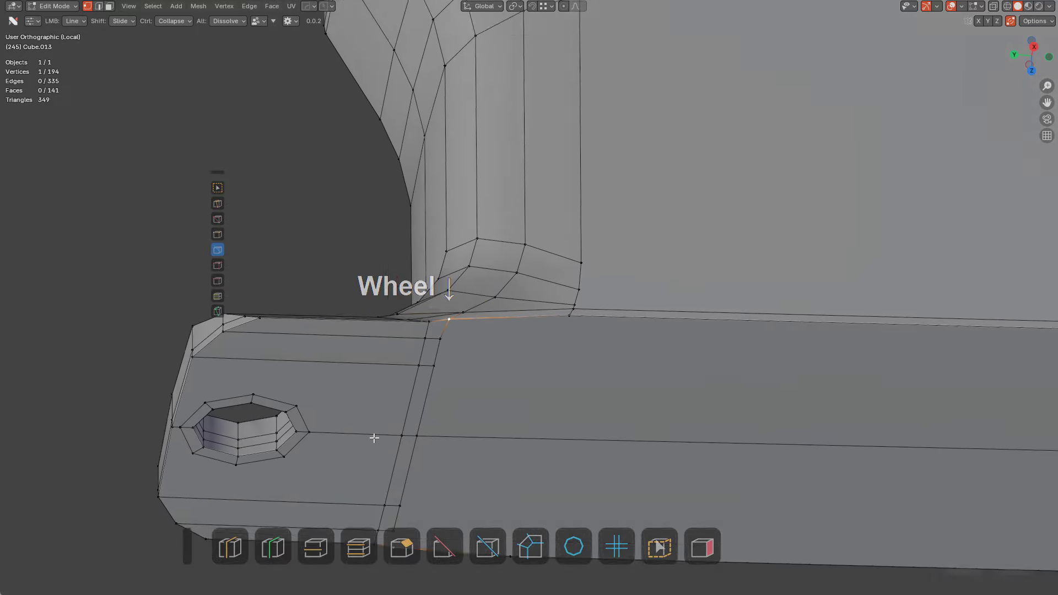
key(x)
key(y)
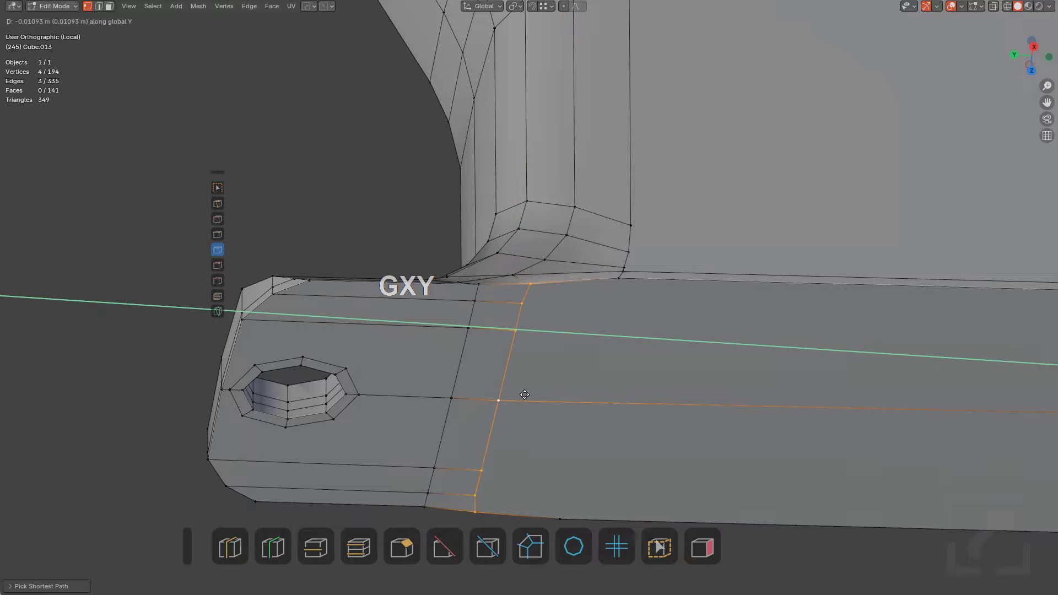
click(516, 394)
middle_drag(521, 394, 573, 427)
scroll(555, 396, up, 2)
shift+middle_drag(585, 369, 513, 411)
shift+middle_drag(513, 410, 597, 333)
scroll(543, 425, up, 3)
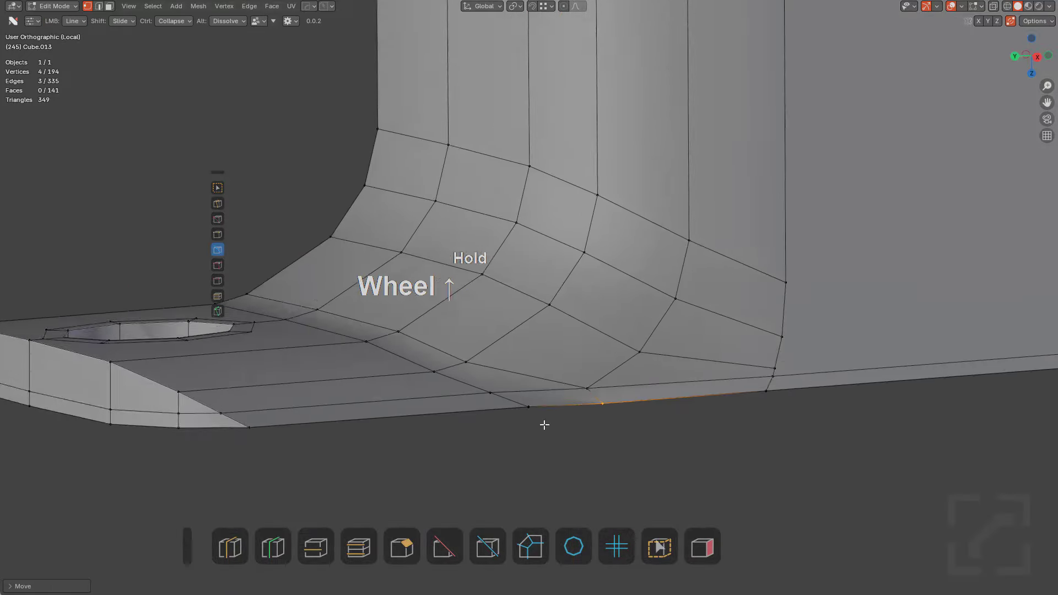
click(519, 453)
key(g)
right_click(532, 474)
Add a loop cut across the tab's side strips and slide it evenly, close to the tab's end face
middle_drag(537, 468, 451, 378)
scroll(596, 427, down, 4)
middle_drag(349, 361, 465, 361)
scroll(465, 362, up, 3)
key(ctrl+r)
click(430, 378)
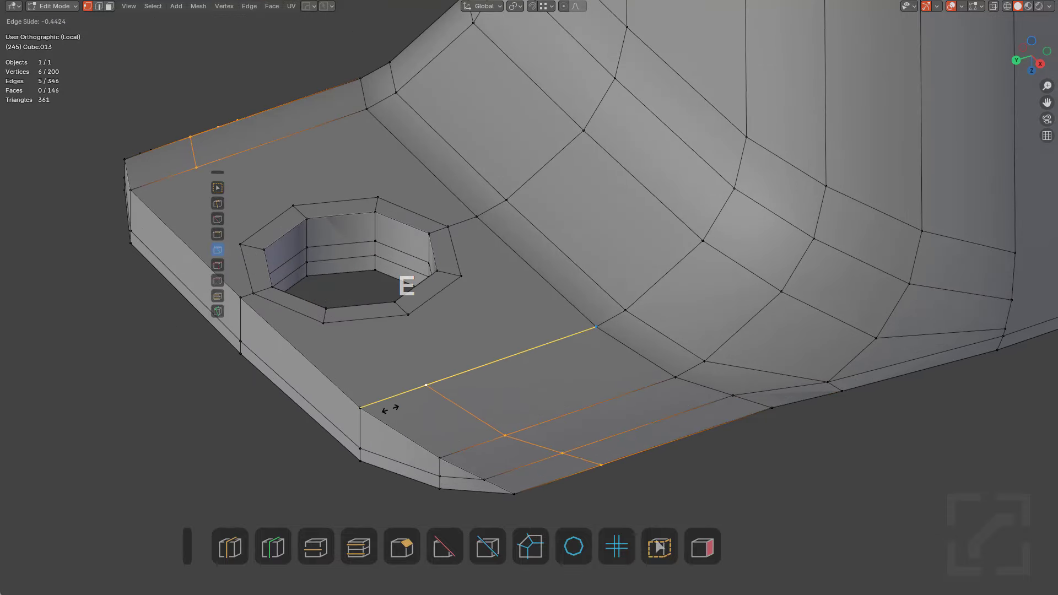
click(329, 424)
key(alt+a)
Try to knife a line along the tab's end edge from the new loop towards the hole, and undo it
middle_drag(345, 382, 492, 382)
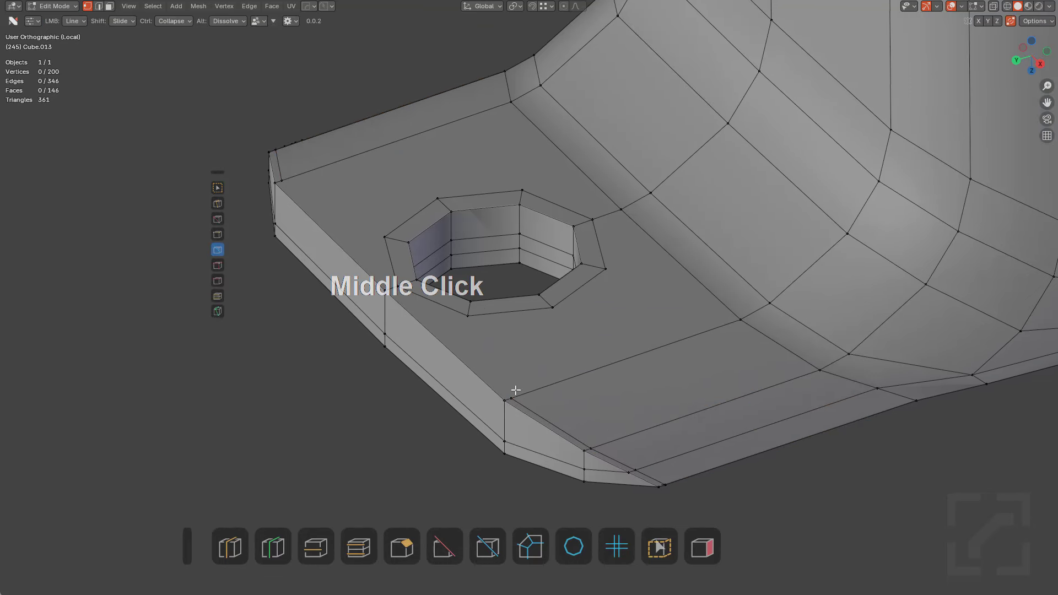
click(219, 313)
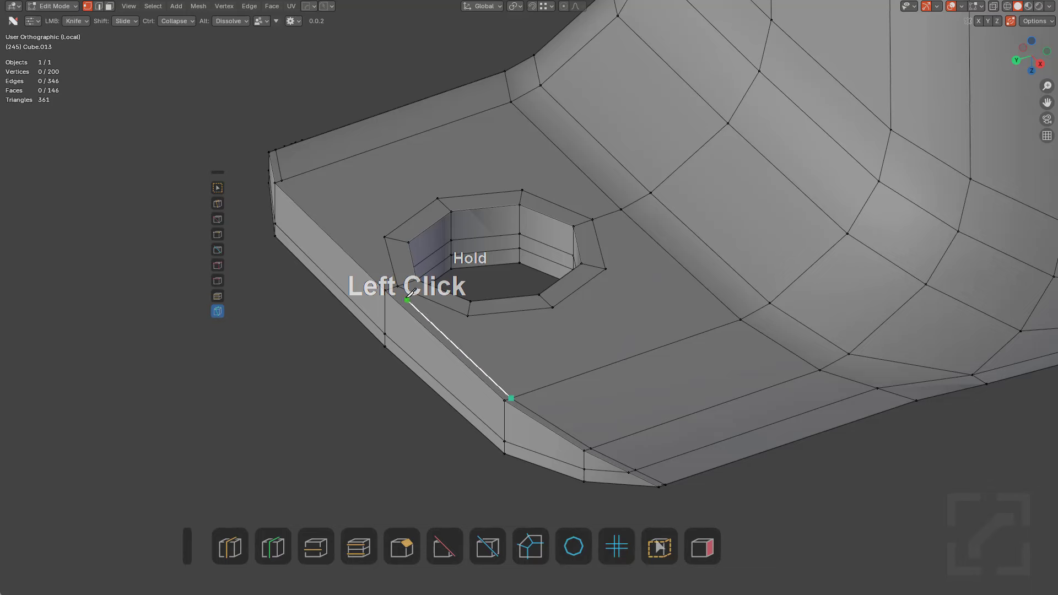
key(space)
middle_drag(398, 287, 513, 377)
scroll(496, 377, up, 3)
key(ctrl+z)
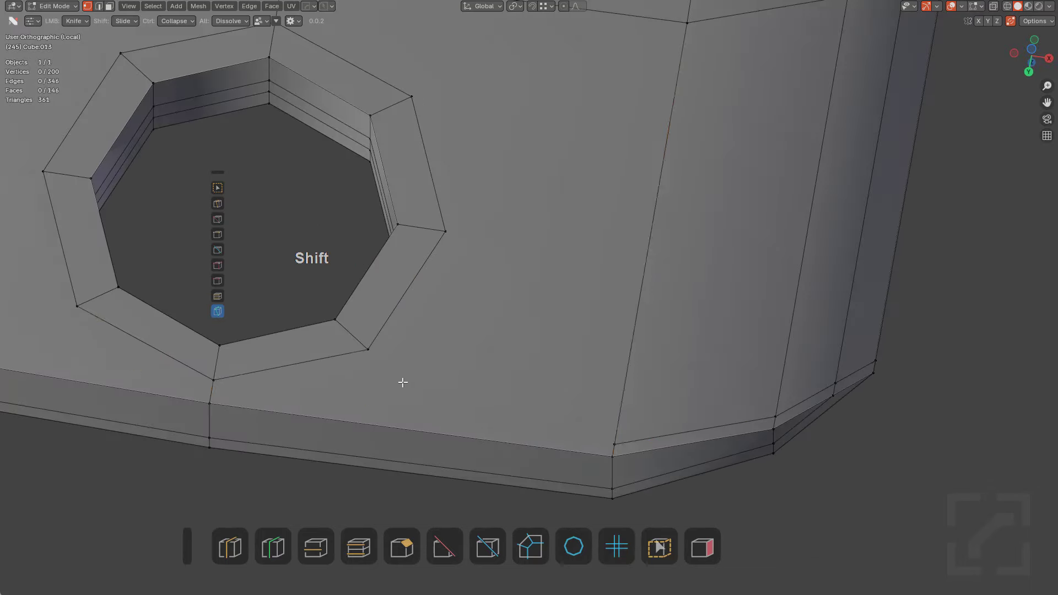
Knife a support edge along the tab's end edge, from the hole's centre edge to the end vertex of the new loop
shift+middle_drag(402, 380, 496, 348)
drag(304, 359, 532, 388)
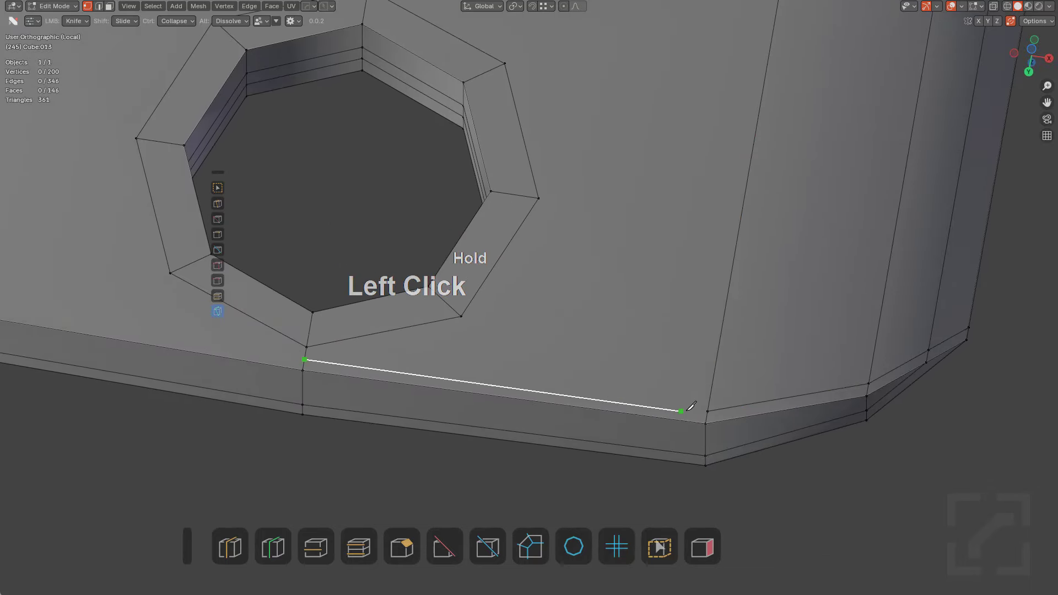
drag(710, 409, 708, 410)
key(space)
scroll(480, 382, down, 2)
Knife diagonal edges from the hole's outer ring to the corners of the tab's flat face and collapse the stray vertex
middle_drag(480, 382, 517, 345)
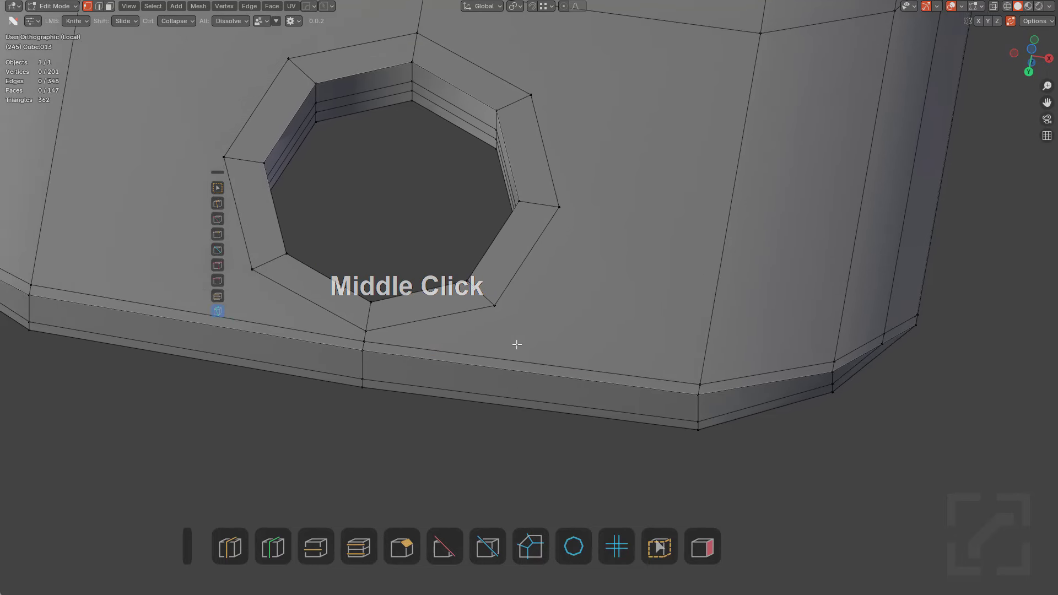
click(497, 308)
click(699, 372)
key(space)
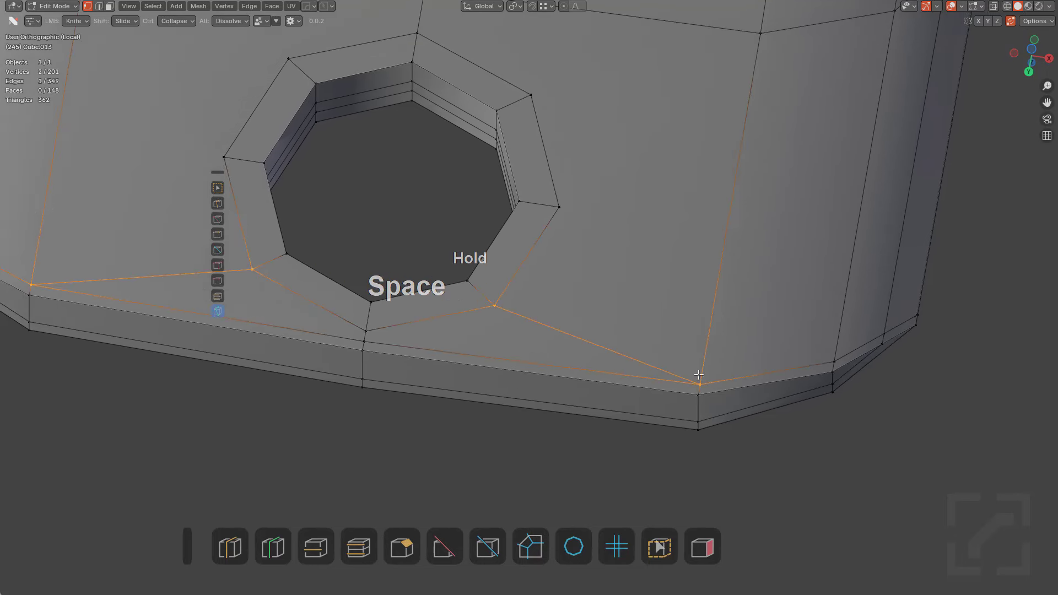
middle_drag(699, 373, 461, 255)
click(468, 246)
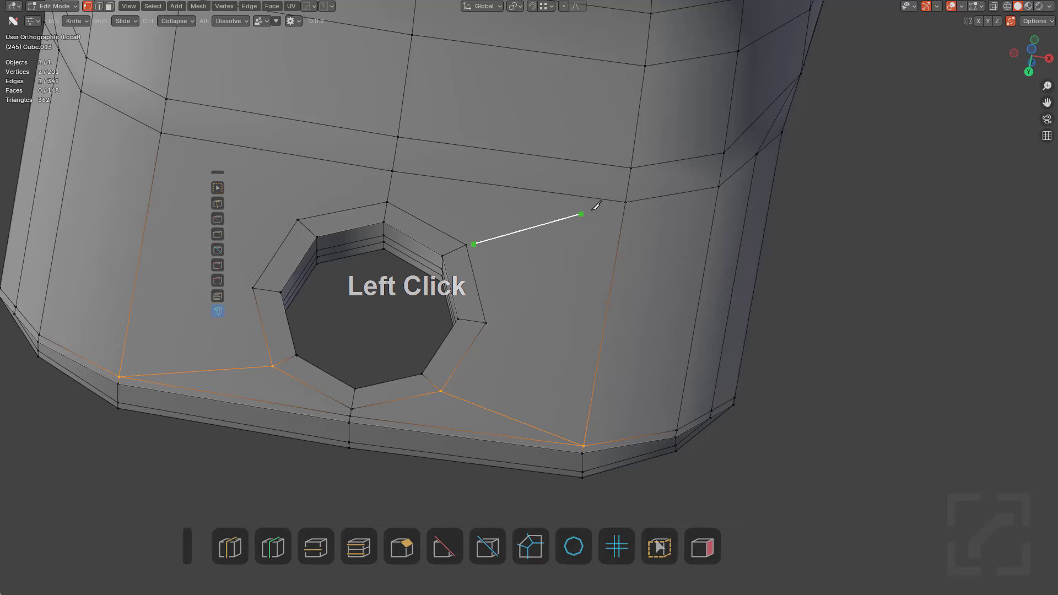
key(space)
ctrl+click(626, 203)
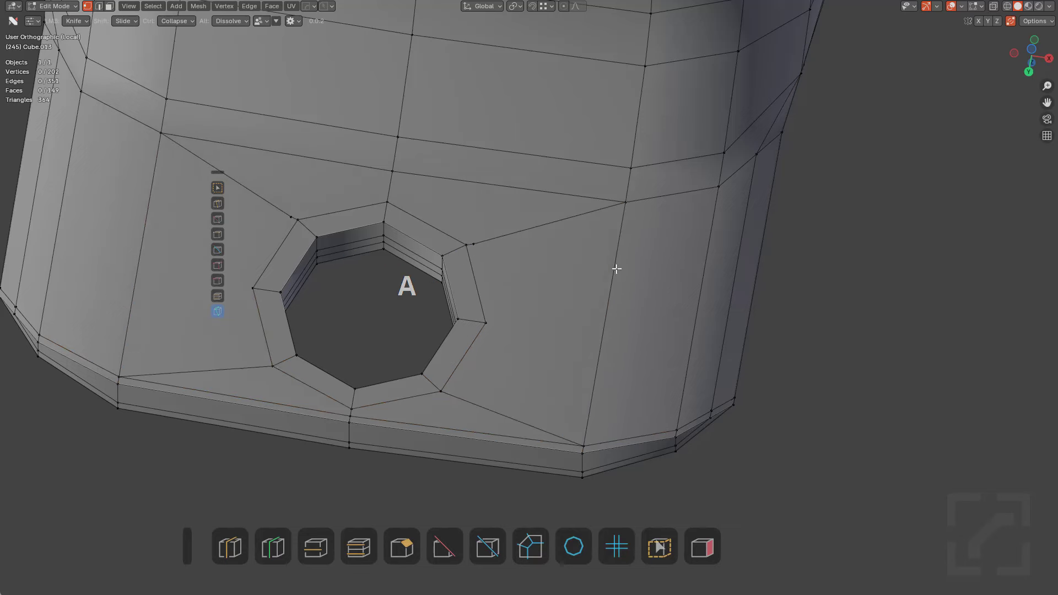
Add a centred loop cut across the tab's side strips and knife its open end to the nearest hole ring vertex
middle_drag(513, 294, 551, 310)
click(550, 309)
right_click(562, 302)
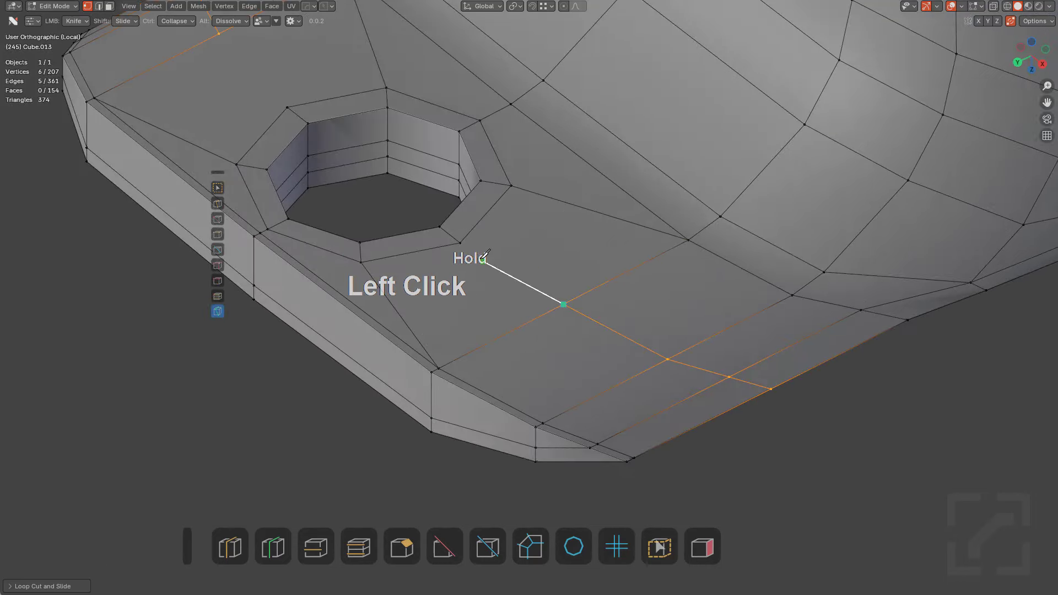
drag(463, 240, 538, 302)
key(alt+a)
Dissolve the lower of the two edge loops running around the inside wall of the tab's hole
mouse_move(538, 302)
middle_down()
mouse_move(527, 287)
mouse_move(538, 295)
middle_up()
click(217, 203)
scroll(544, 347, down, 1)
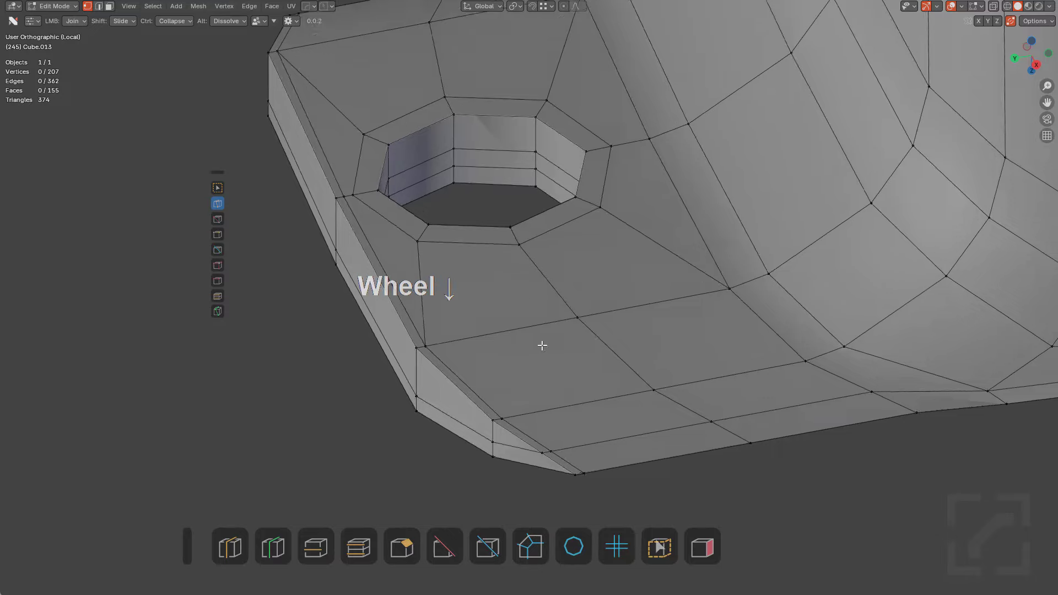
middle_drag(543, 347, 520, 300)
scroll(521, 300, up, 4)
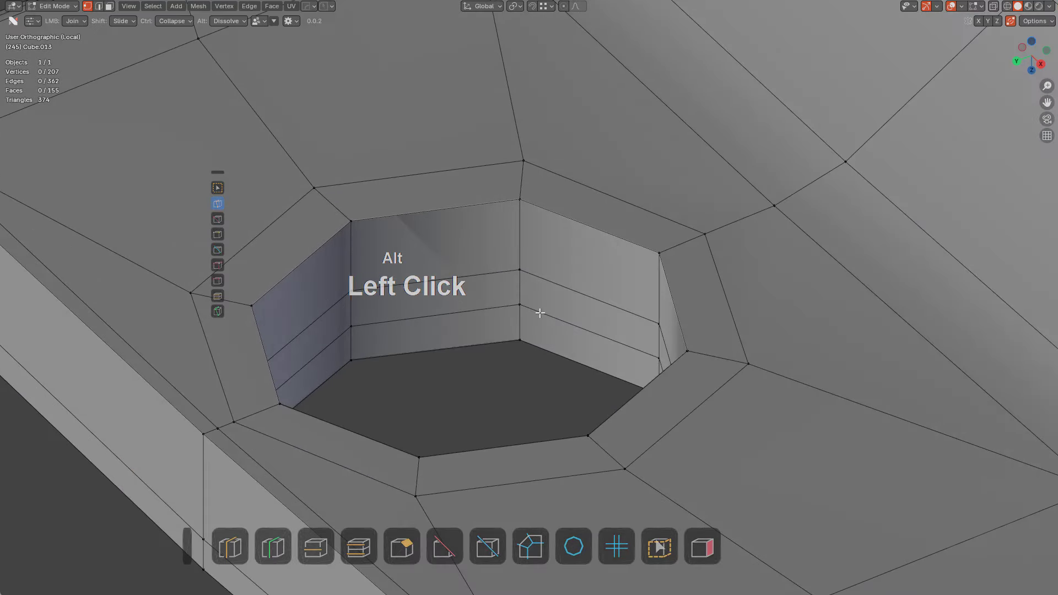
alt+click(540, 313)
key(2)
Knife a matching support edge along the end on the tab's other face and collapse its end vertex onto the corner vertex
scroll(555, 316, down, 4)
middle_drag(659, 387, 687, 340)
scroll(638, 300, up, 2)
scroll(547, 309, up, 2)
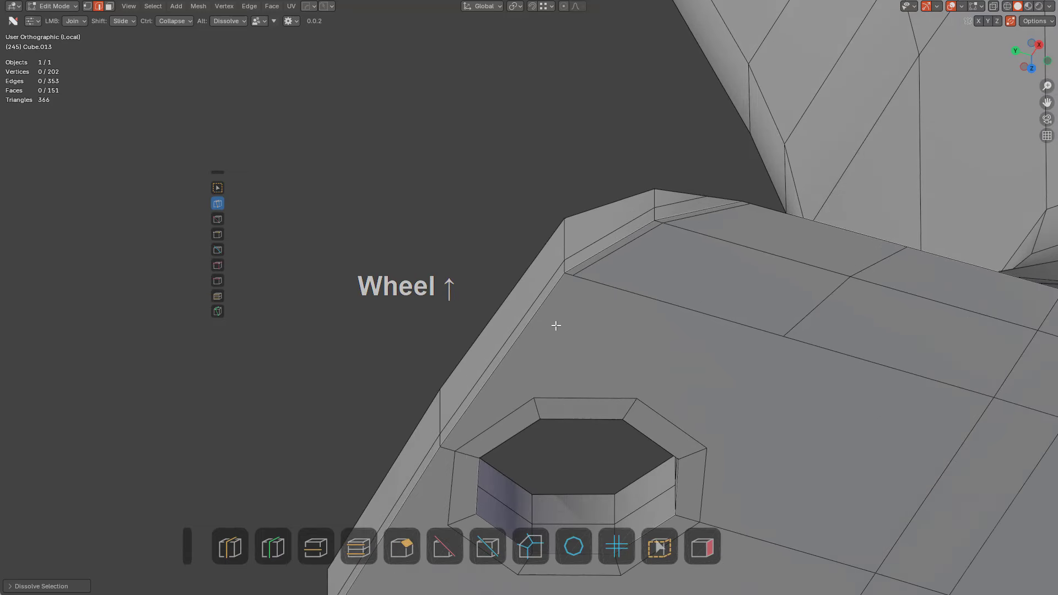
middle_drag(557, 323, 597, 310)
scroll(575, 374, down, 1)
click(219, 312)
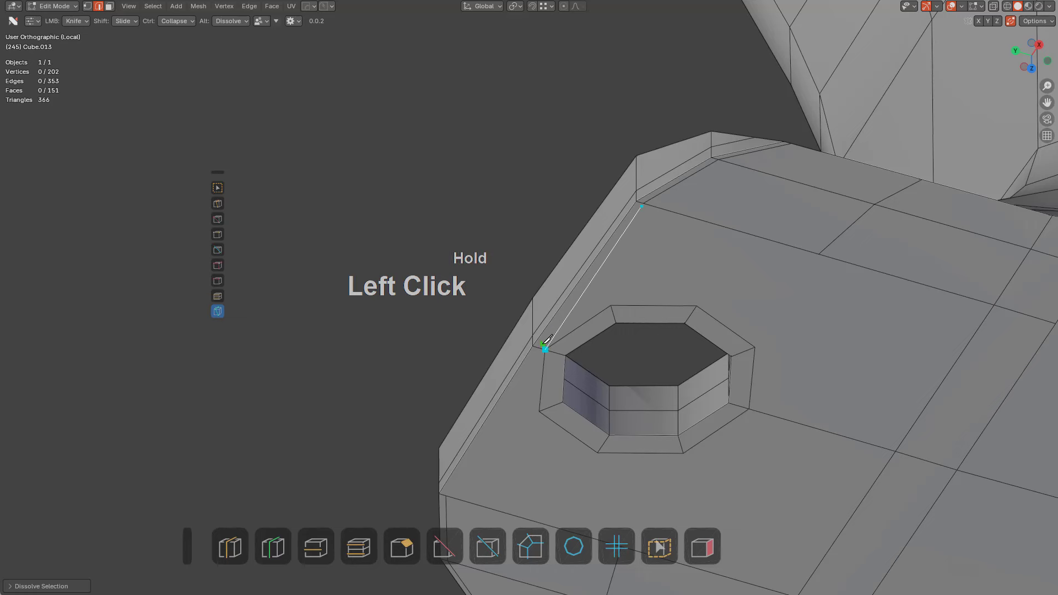
scroll(546, 346, up, 3)
key(shift)
scroll(584, 390, down, 1)
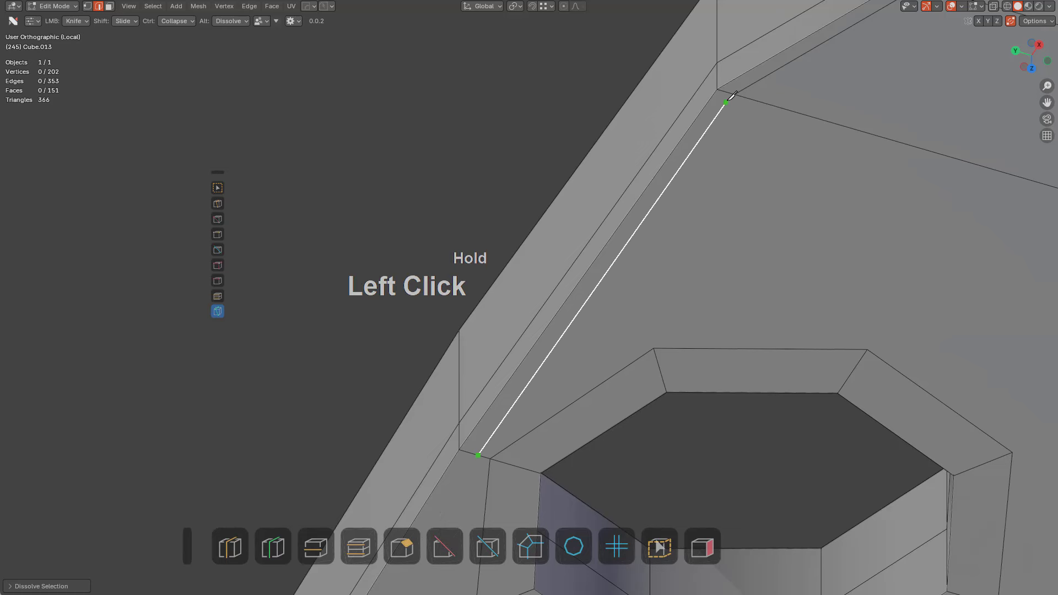
key(space)
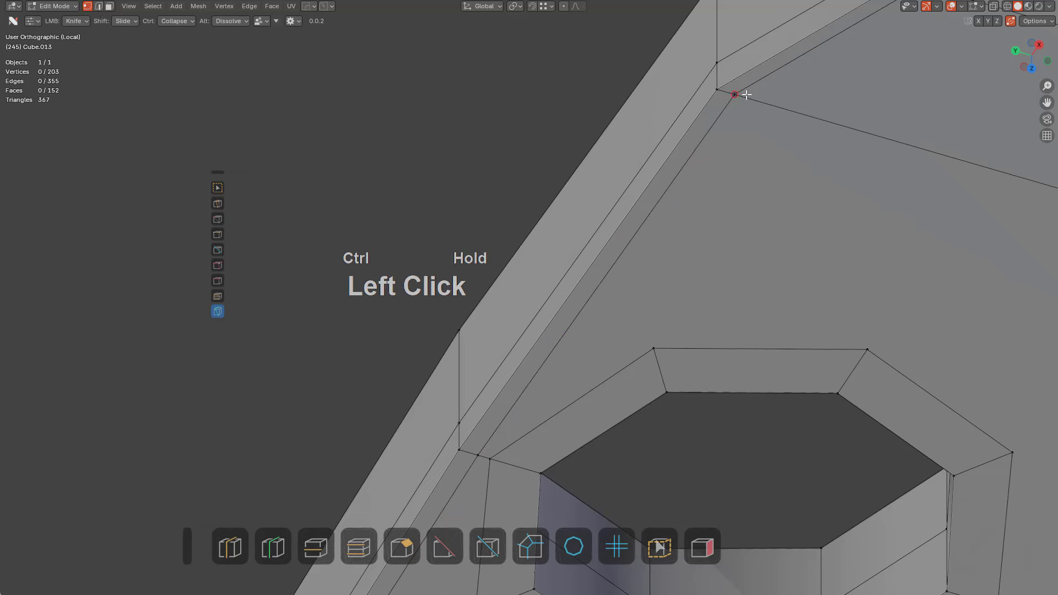
Knife edges from this face's hole ring to the surrounding corner vertices and the open ends of the side loop
scroll(587, 350, down, 2)
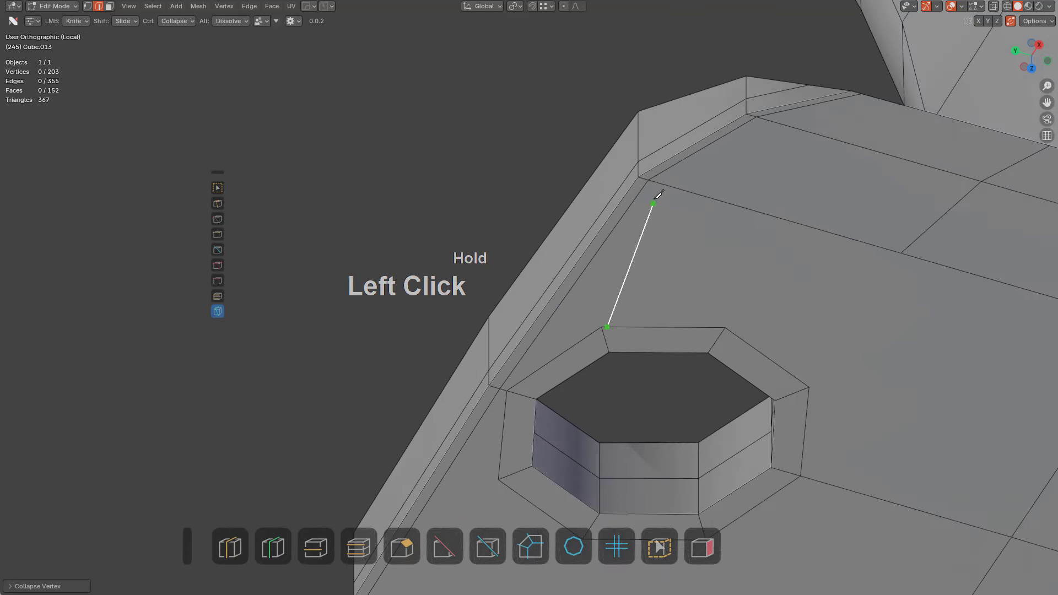
key(space)
shift+middle_drag(728, 281, 693, 321)
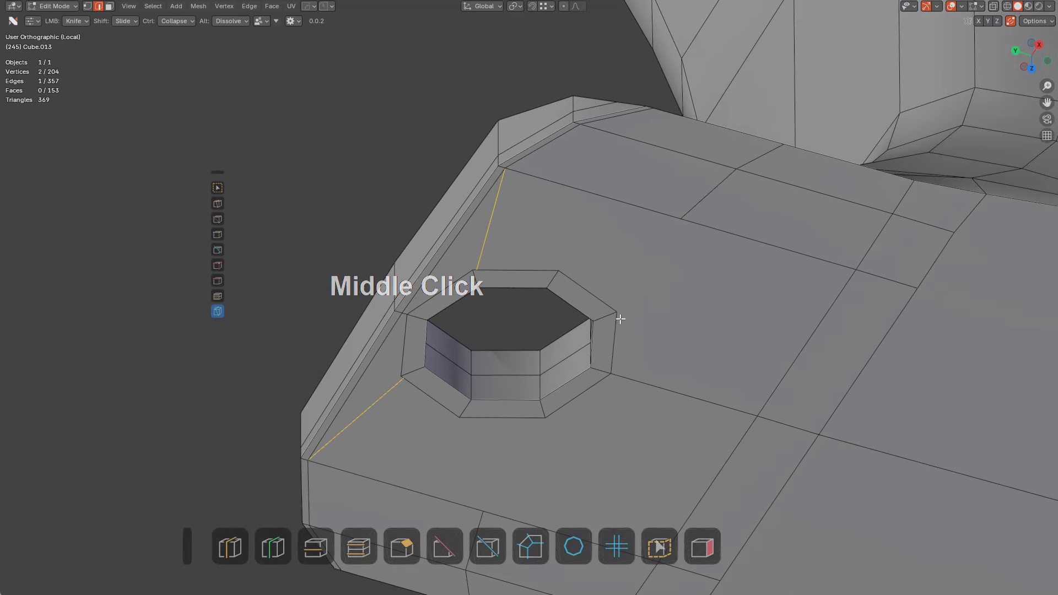
click(617, 312)
click(857, 269)
key(space)
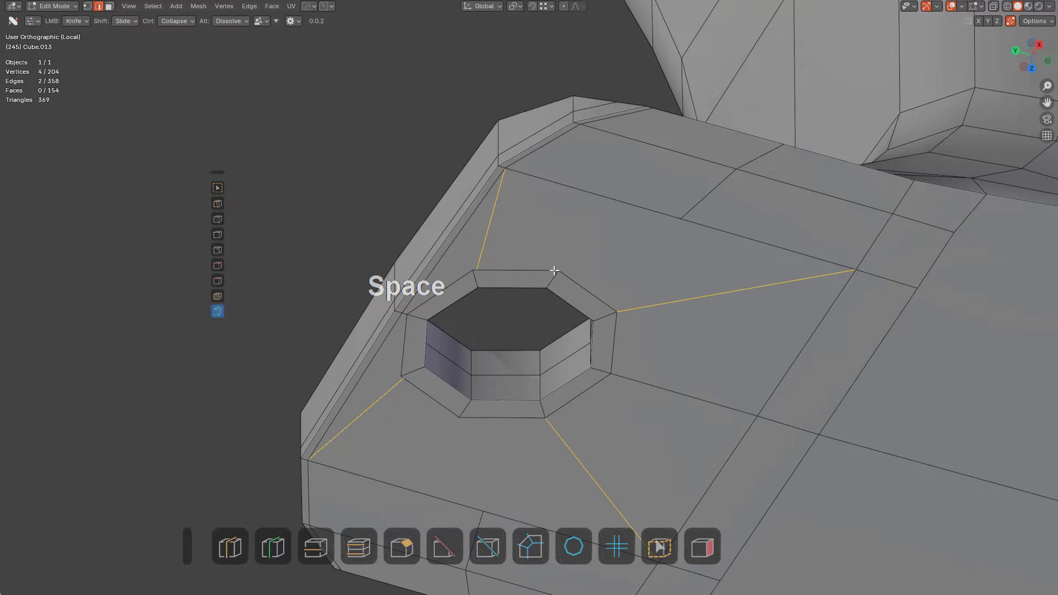
middle_drag(687, 248, 745, 348)
scroll(744, 348, down, 3)
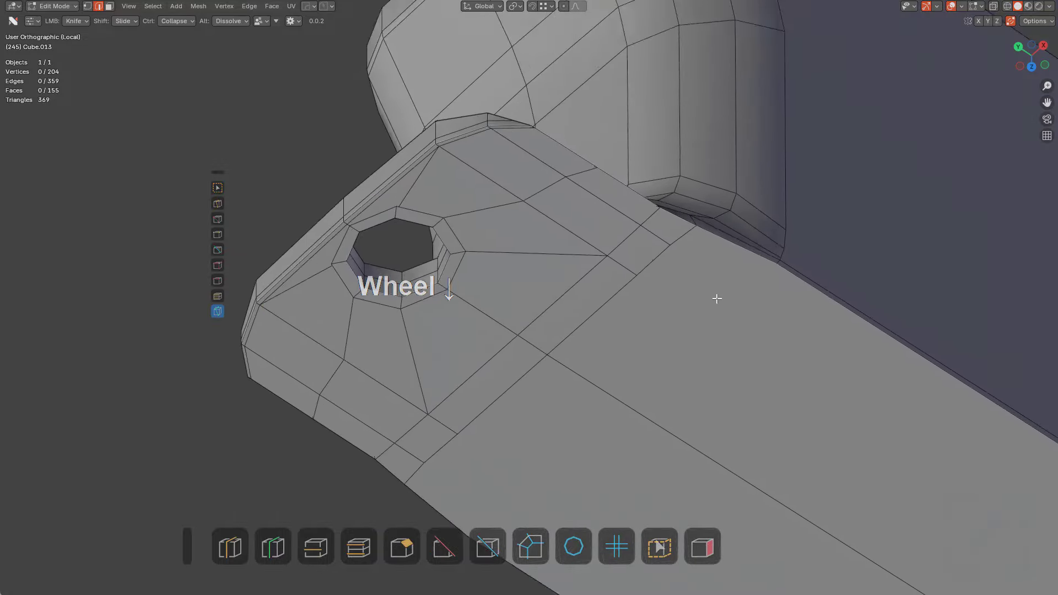
middle_drag(716, 298, 630, 356)
scroll(586, 345, up, 3)
scroll(604, 349, down, 5)
shift+middle_drag(720, 301, 658, 334)
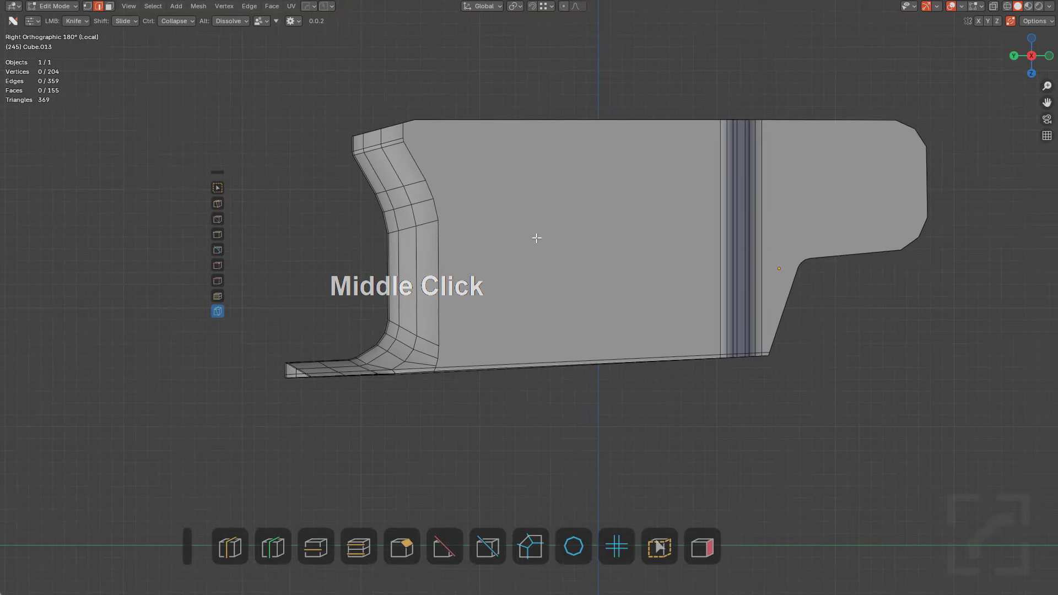
shift+middle_drag(530, 235, 602, 312)
key(ctrl+r)
right_click(723, 236)
Dissolve every second edge loop on the inner wall of the magazine well's rounded rear corner
key(1)
scroll(666, 283, up, 1)
scroll(643, 294, up, 4)
scroll(603, 312, up, 7)
key(2)
click(535, 320)
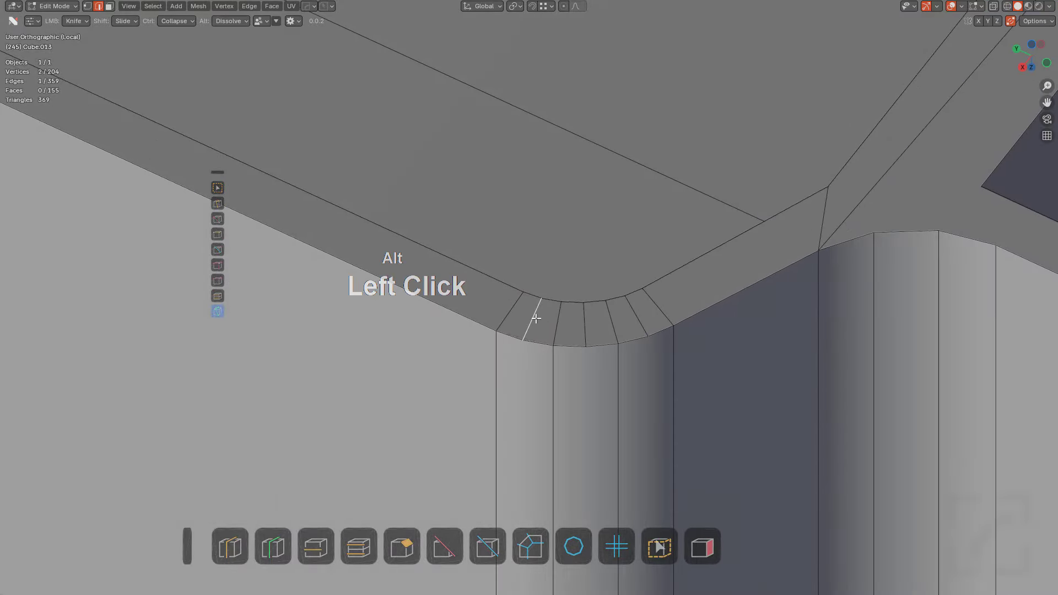
key(KP_Decimal)
middle_drag(530, 309, 600, 275)
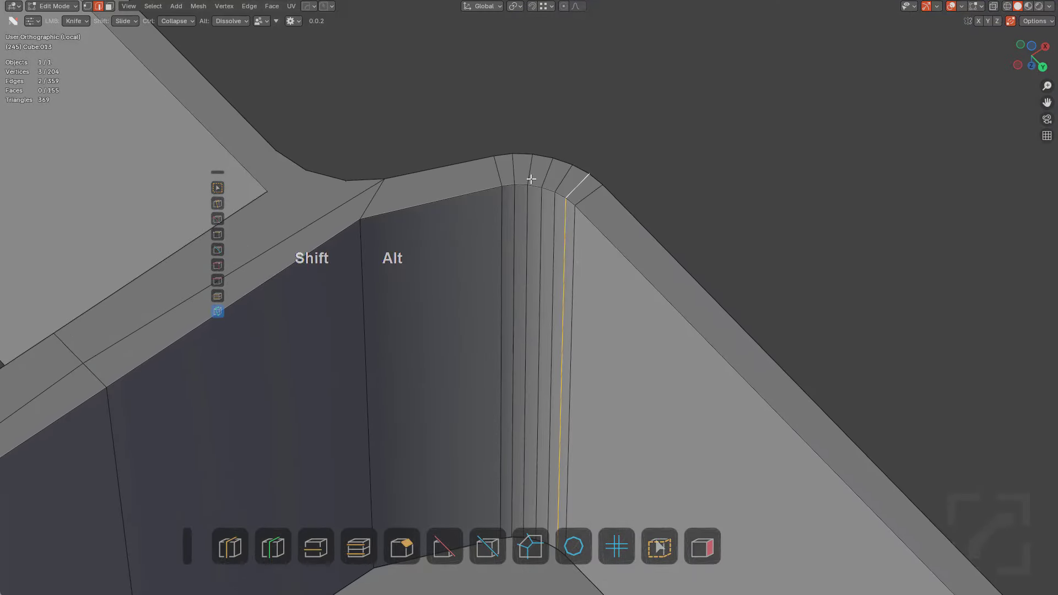
alt+shift+click(513, 168)
middle_drag(512, 168, 527, 323)
key(ctrl+x)
Add a horizontal loop cut through the rear corner's vertical strips and slide it evenly near the well's upper edge
scroll(581, 243, down, 3)
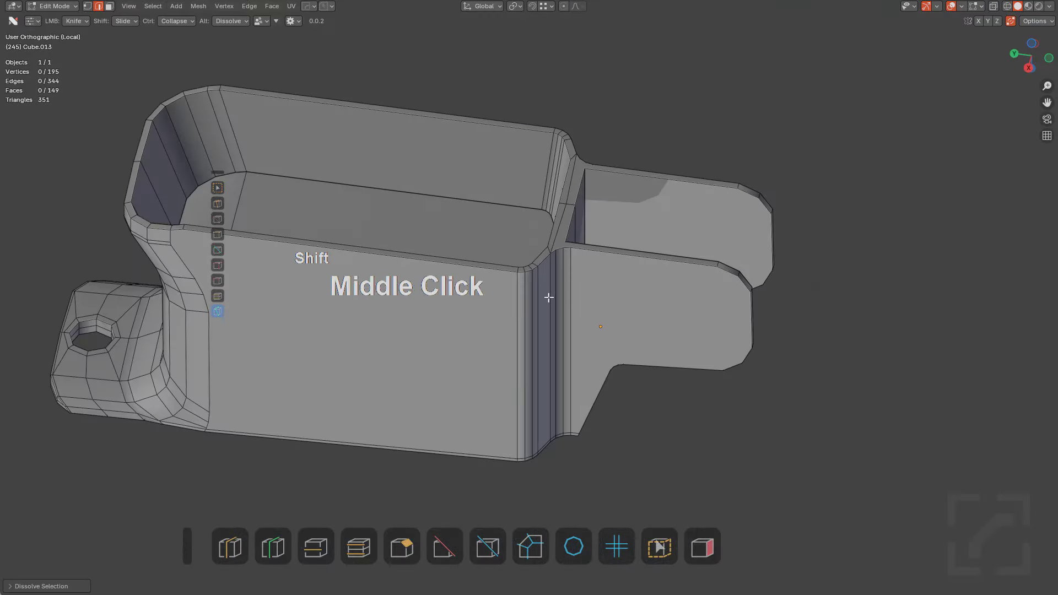
scroll(549, 298, up, 2)
key(ctrl+r)
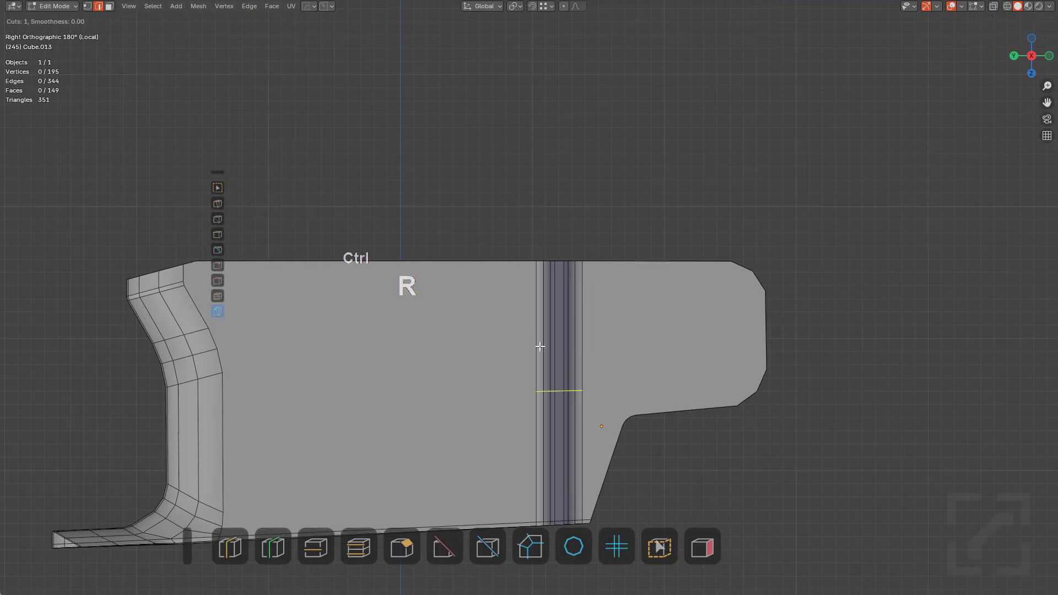
click(544, 349)
key(e)
click(545, 242)
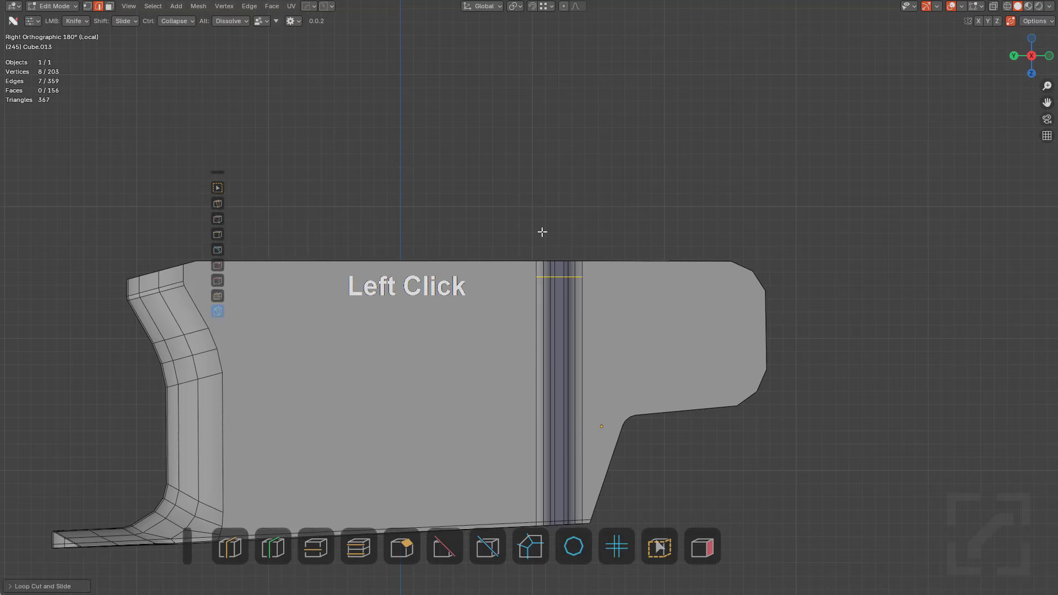
Join the curved front section's vertex below the upper edge to the rear corner's new loop across the side wall
shift+middle_drag(543, 231, 733, 274)
click(744, 272)
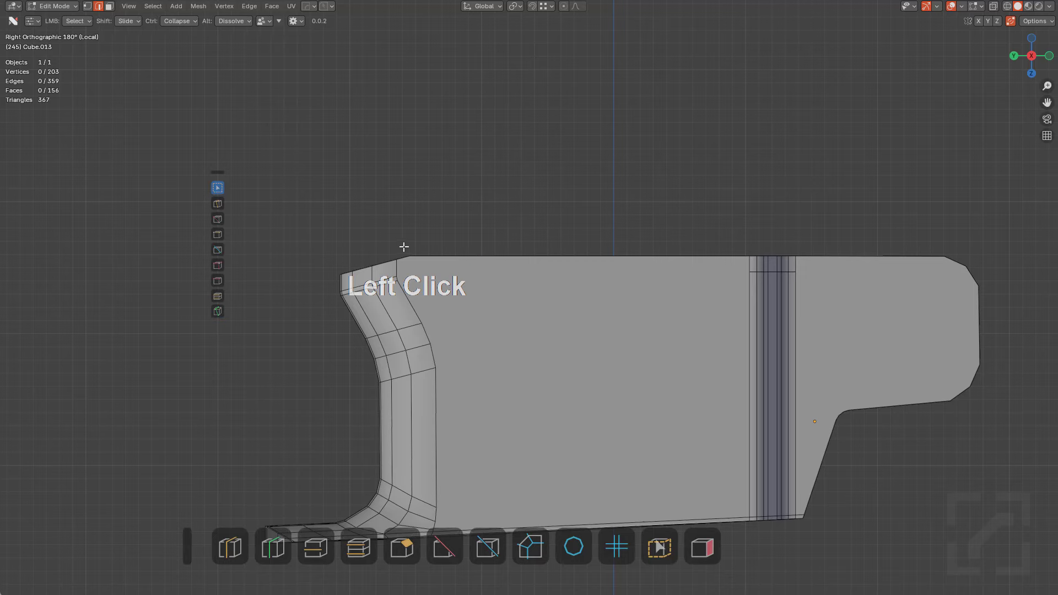
shift+middle_drag(403, 246, 302, 202)
click(217, 204)
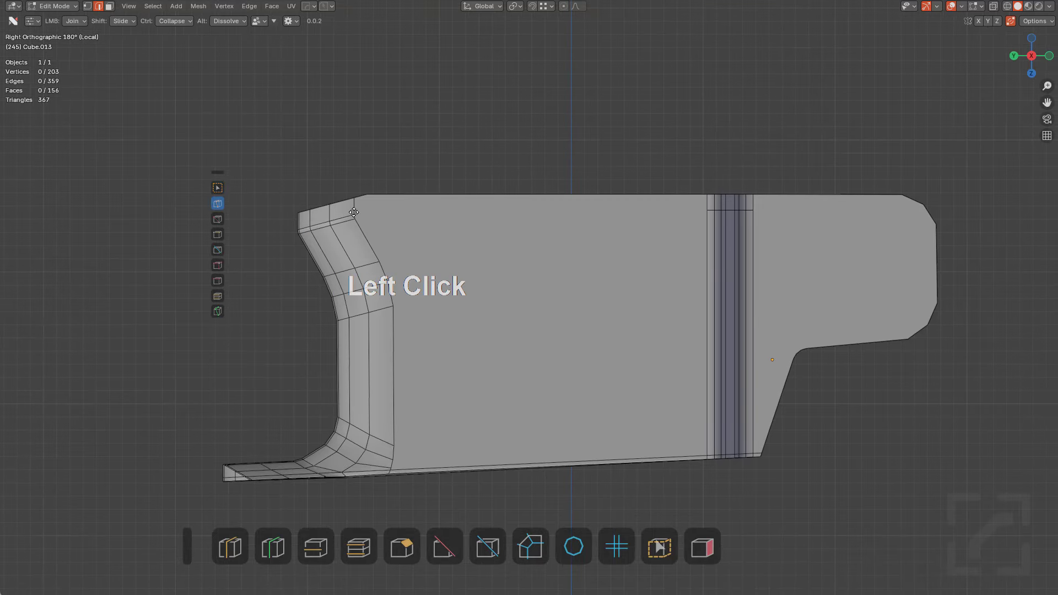
drag(354, 212, 683, 226)
Add another horizontal loop cut through the rear corner's vertical strips, just below the first one
key(ctrl+r)
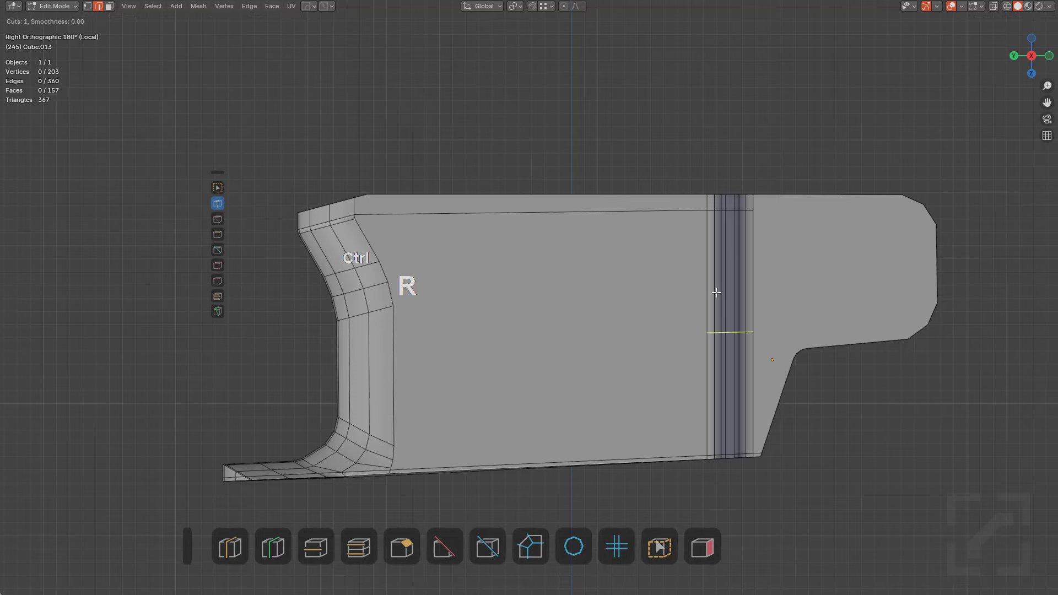
click(714, 288)
click(697, 179)
key(alt+a)
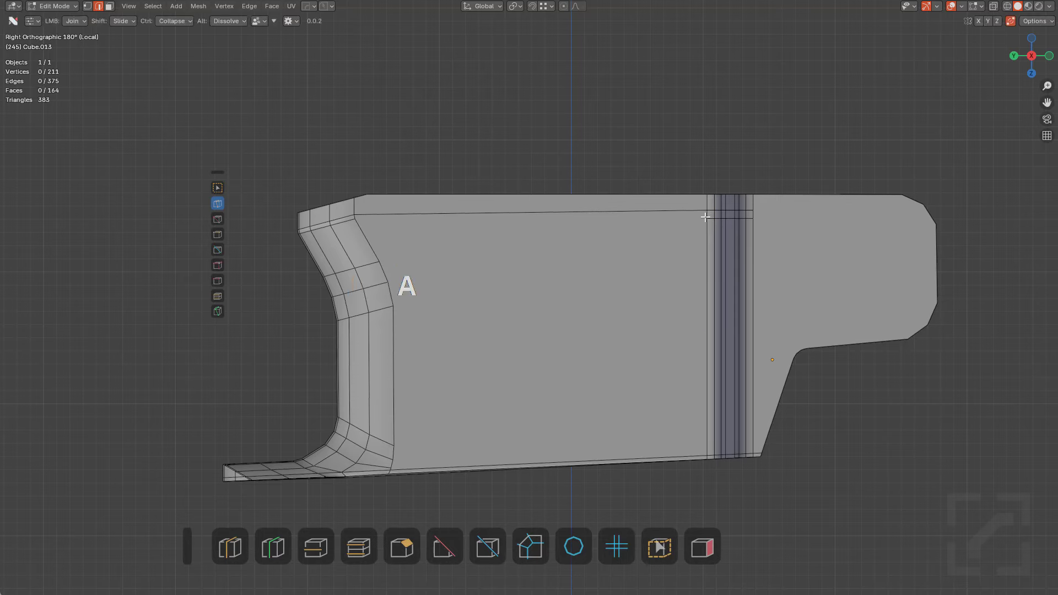
Join the rear corner's second upper loop to the front section across the side wall and add three more horizontal loops through the corner
drag(706, 217, 434, 219)
drag(353, 219, 355, 219)
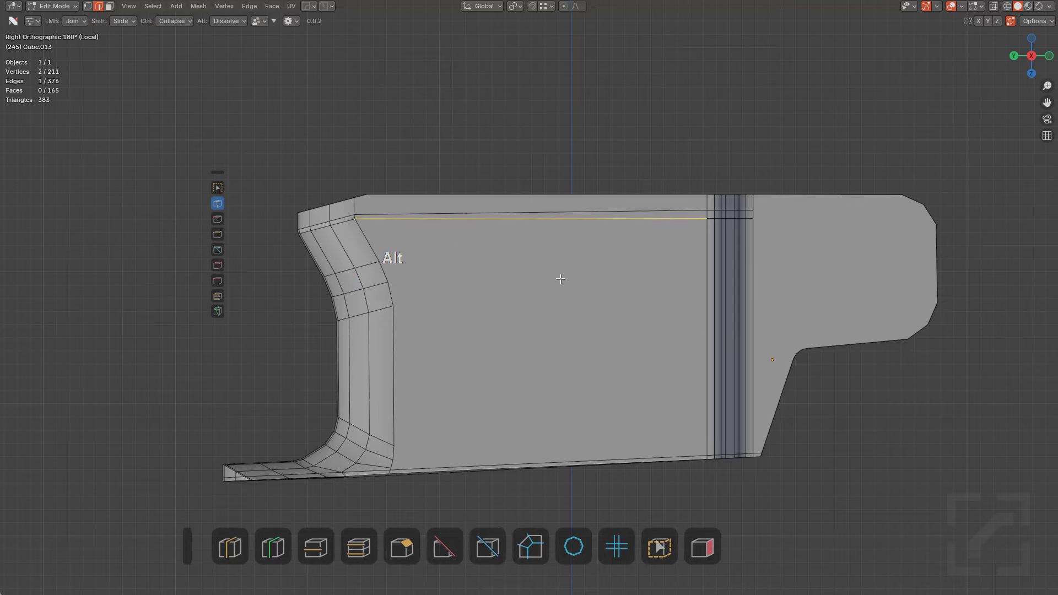
key(ctrl+r)
click(703, 306)
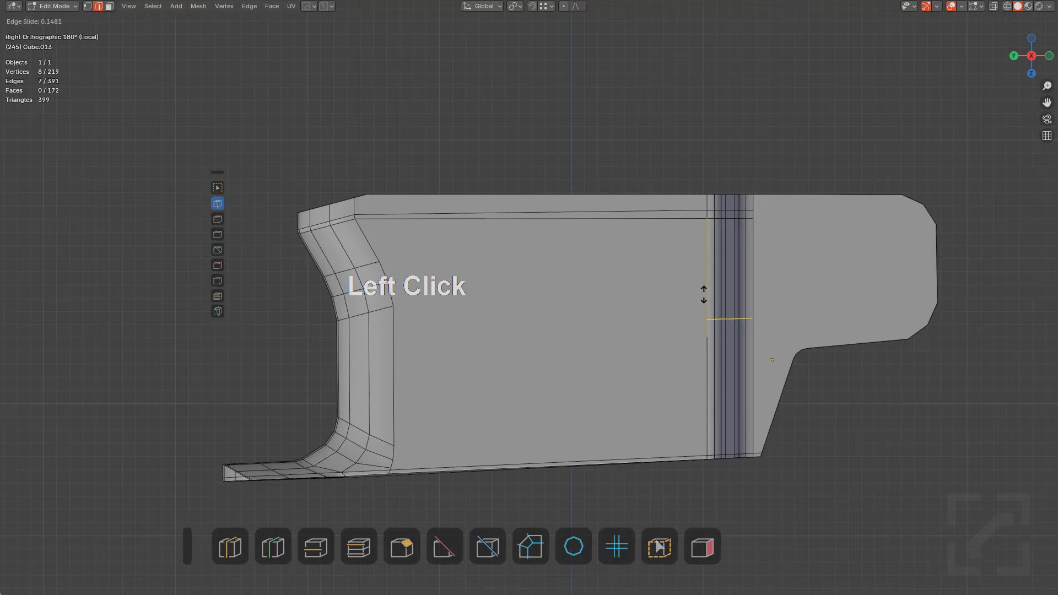
key(ctrl+r)
click(730, 253)
key(ctrl+r)
right_click(725, 284)
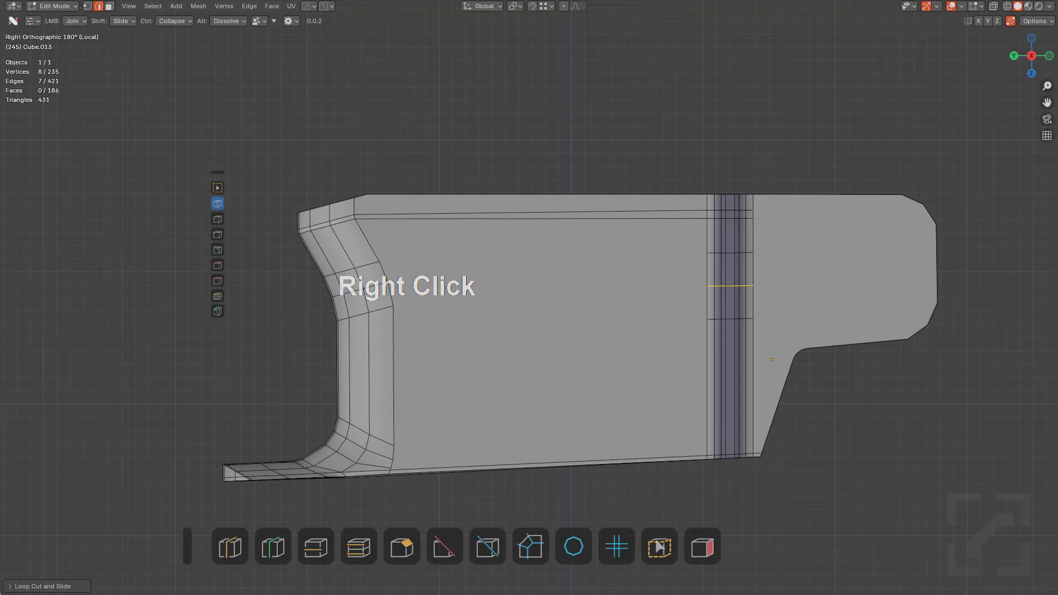
Join the rear corner's three new loops to the matching vertices on the front section's upper curve across the side wall
key(alt+a)
drag(698, 251, 670, 302)
drag(420, 294, 416, 295)
key(alt+a)
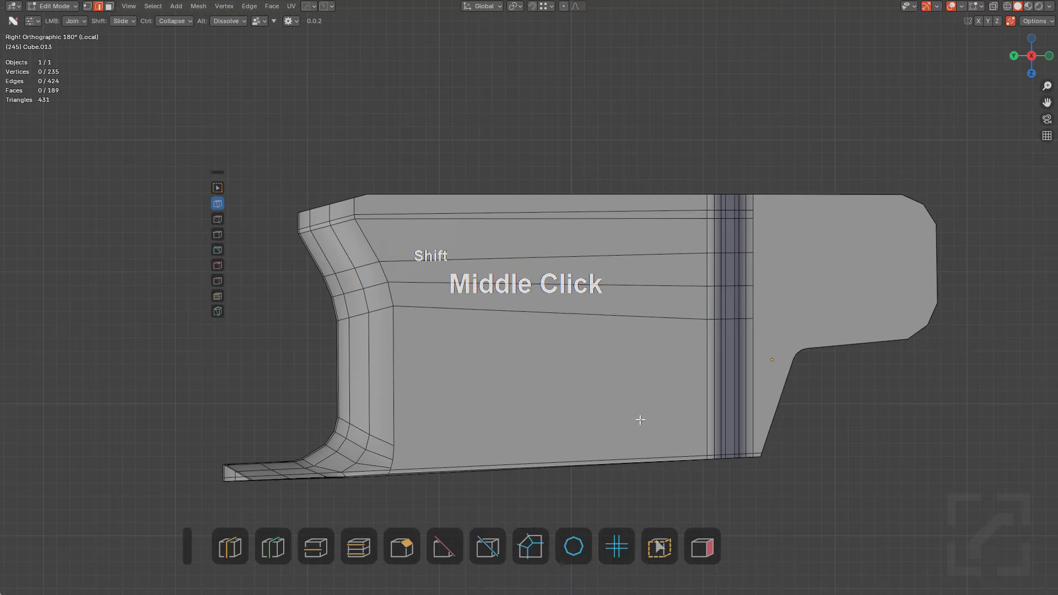
Cut a projected line across the lower side wall from the front curve to the sloped rear edge and dissolve its bend vertex
shift+middle_drag(640, 420, 540, 342)
scroll(593, 359, up, 4)
scroll(639, 354, down, 4)
shift+middle_drag(669, 386, 669, 356)
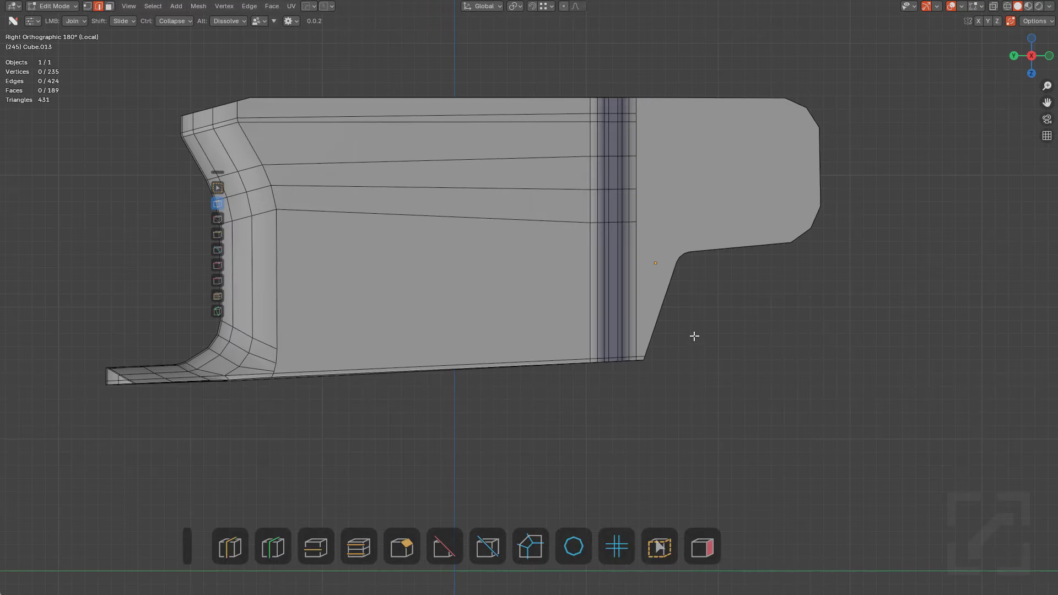
click(487, 547)
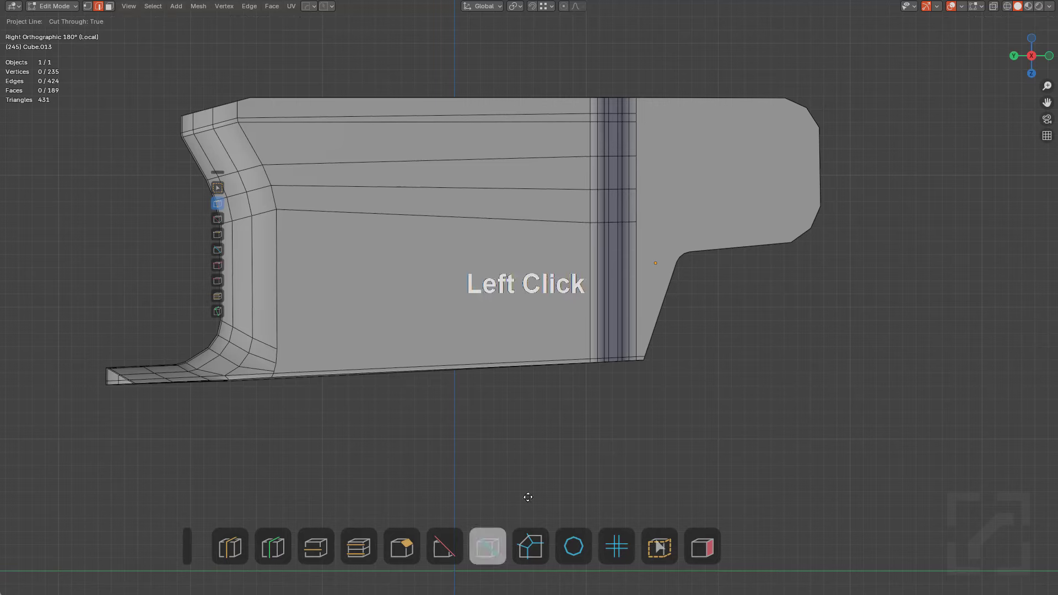
drag(371, 329, 380, 341)
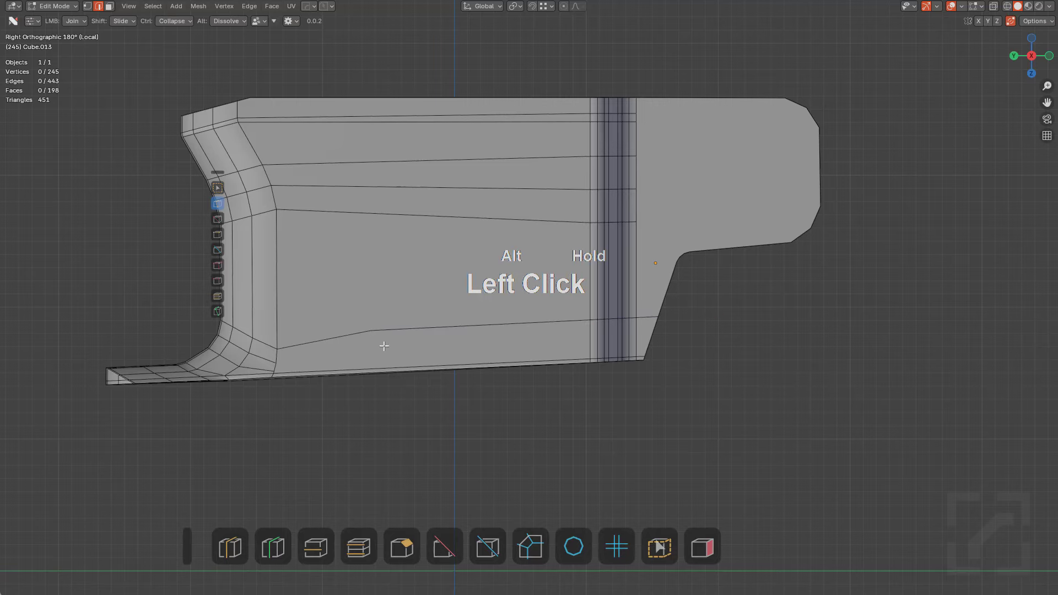
Select the inner corner edges of the recess behind the rear tabs and add parallel support edges around them with Offset Edges
shift+middle_drag(380, 342, 654, 481)
scroll(468, 374, up, 3)
scroll(678, 352, down, 3)
scroll(592, 439, up, 3)
click(580, 490)
scroll(582, 485, down, 5)
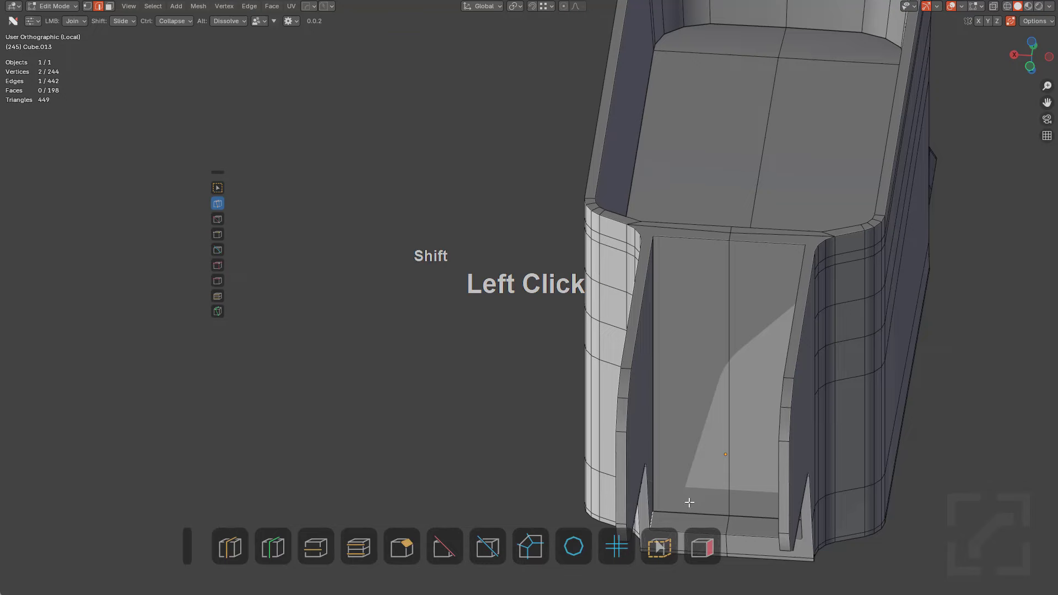
shift+click(642, 311)
key(KP_Decimal)
middle_drag(673, 378, 567, 279)
key(ctrl+z)
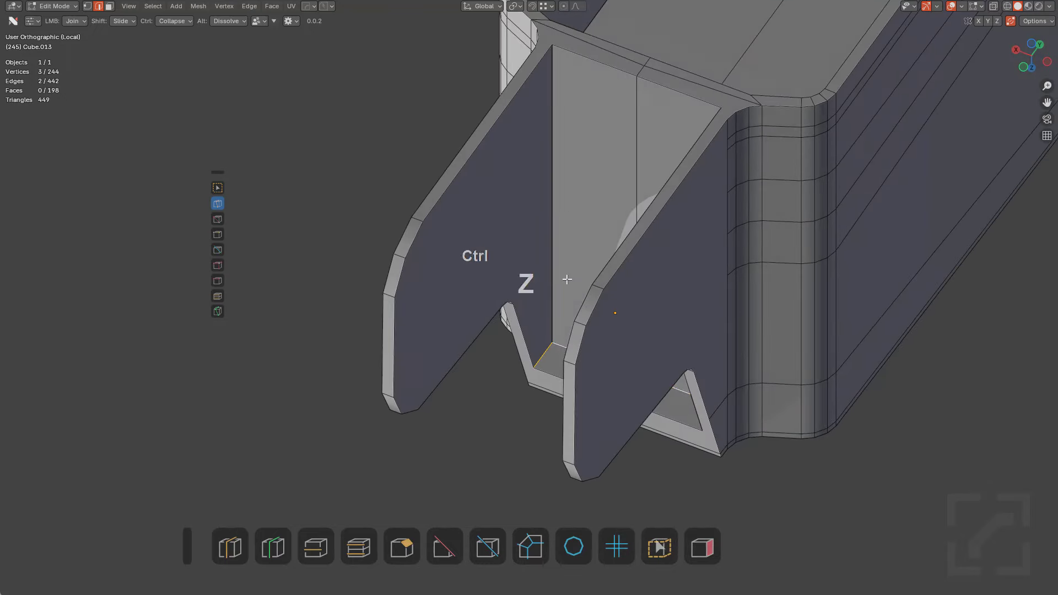
shift+click(555, 210)
shift+middle_drag(555, 210, 557, 270)
scroll(598, 333, up, 2)
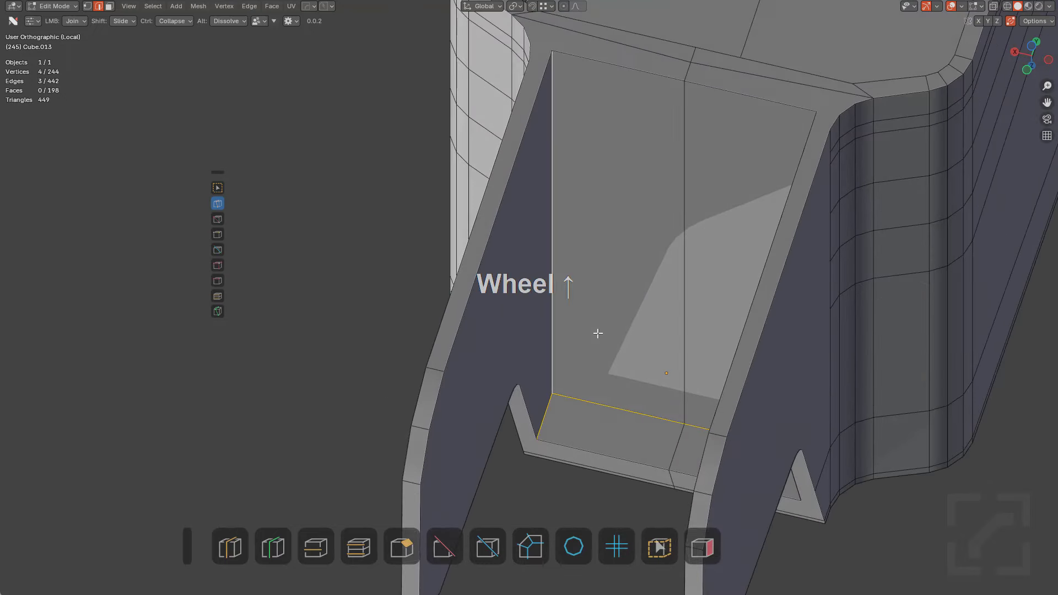
click(398, 540)
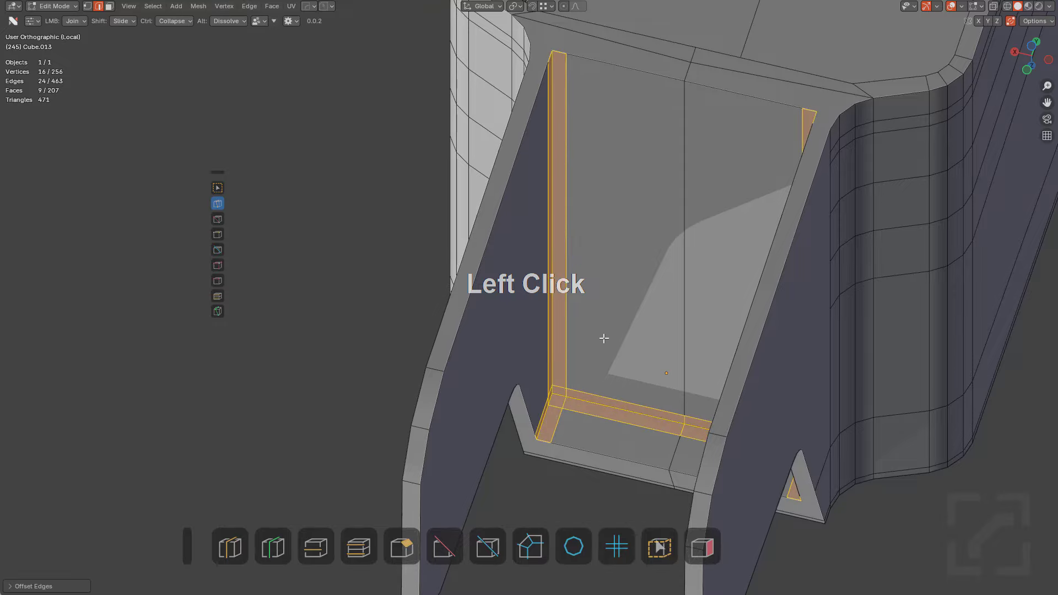
Add a vertical loop cut through the narrow strip along the bottom of the rear opening's lower lip
middle_drag(602, 337, 633, 387)
shift+scroll(633, 387, up, 1)
shift+middle_drag(615, 540, 642, 248)
scroll(642, 248, up, 3)
key(ctrl+z)
drag(366, 544, 589, 377)
key(alt+a)
middle_drag(589, 376, 554, 398)
scroll(612, 362, down, 5)
scroll(554, 397, up, 3)
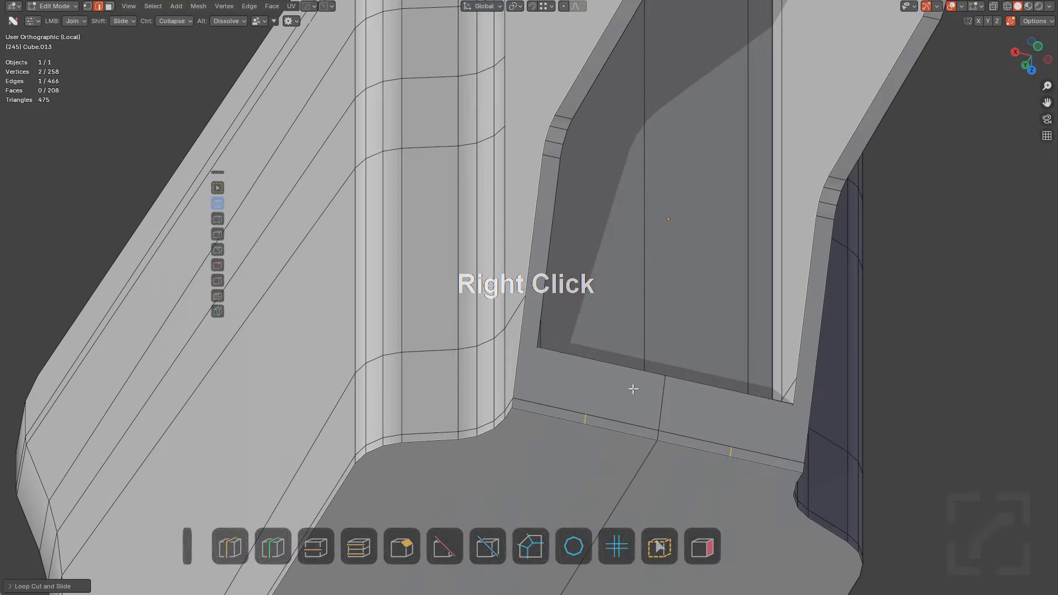
Slide the narrow strip's new cut outward and join its upper end to the support edge at the rear opening's lower rim
mouse_move(633, 389)
middle_down()
mouse_move(590, 454)
mouse_move(640, 402)
middle_up()
key(g)
key(g)
click(598, 404)
key(g)
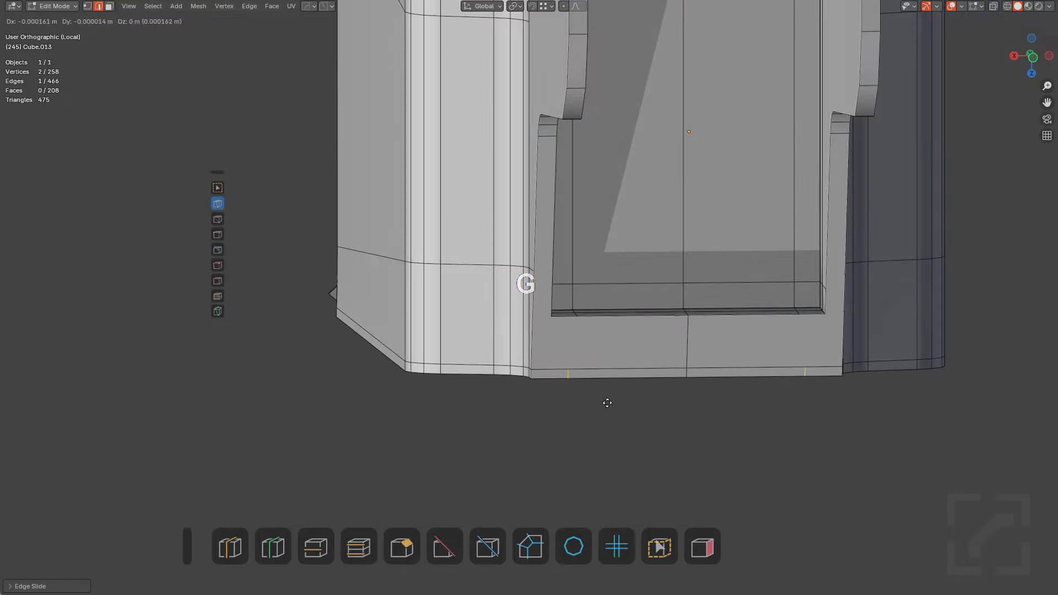
click(607, 401)
scroll(591, 387, up, 2)
drag(624, 300, 638, 368)
Add a centred loop cut along the thin rim of the rear tab, following its outline
scroll(612, 365, down, 1)
shift+middle_drag(595, 363, 588, 409)
middle_drag(588, 409, 562, 348)
scroll(562, 348, up, 1)
key(ctrl+r)
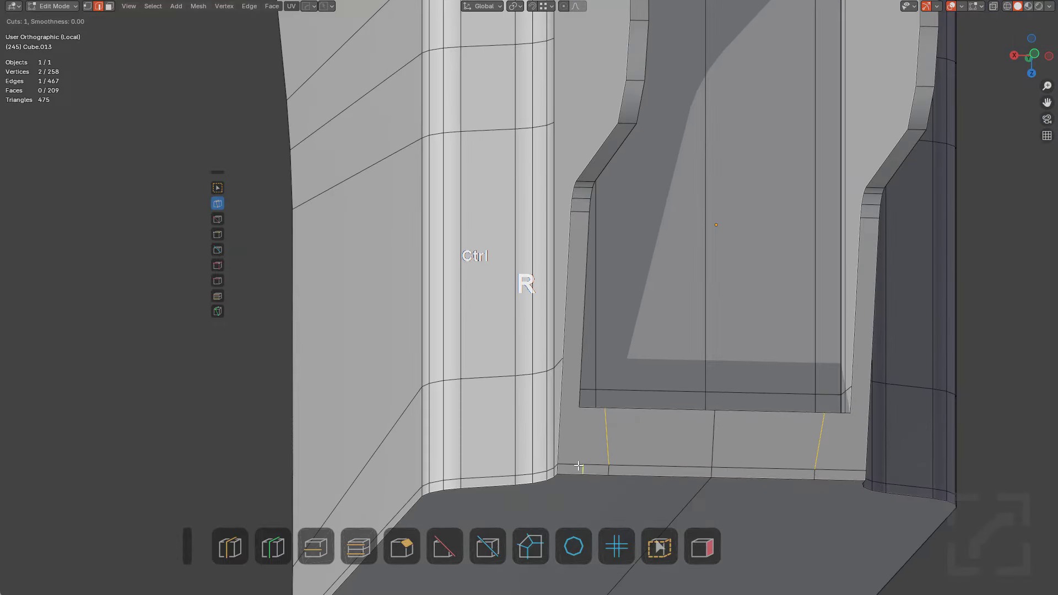
click(585, 178)
key(alt+a)
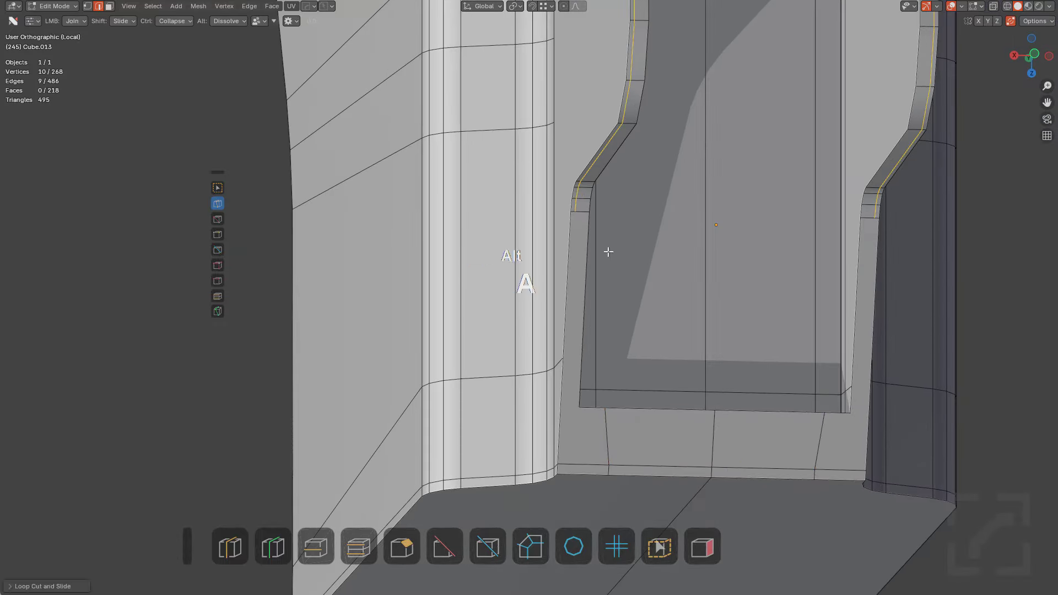
Add another cut near the outer end of the lower lip's narrow strip and join it to the lower end of the rim's centre loop
shift+middle_drag(609, 248, 582, 373)
drag(583, 373, 580, 369)
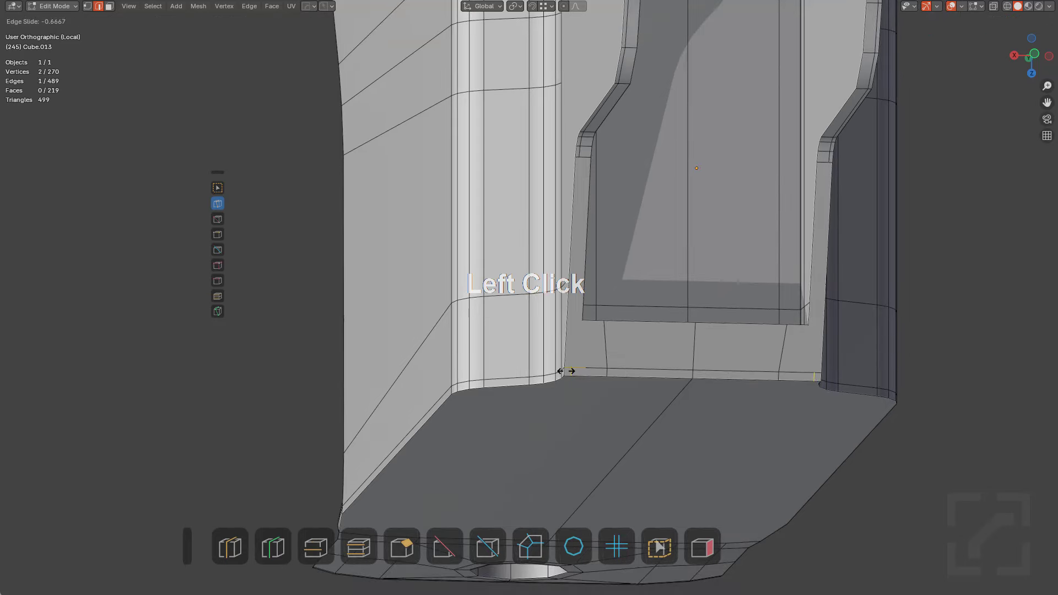
key(alt+a)
drag(579, 157, 578, 217)
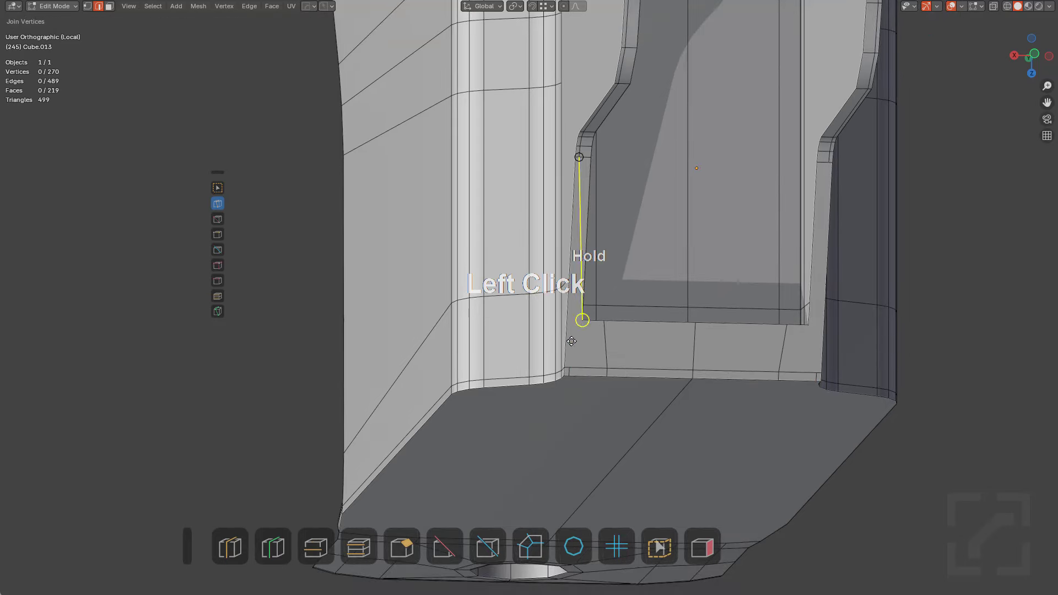
drag(571, 341, 582, 335)
scroll(606, 326, up, 3)
key(alt+a)
Add a horizontal loop cut across the recess's inner walls and slide it down toward the support edge near the floor
middle_drag(645, 314, 647, 262)
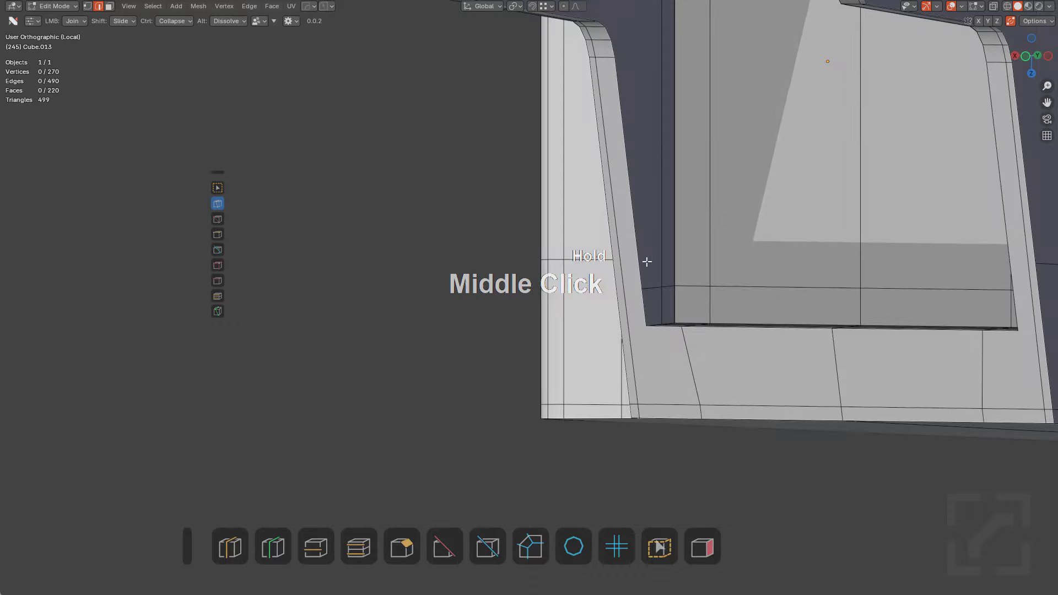
key(ctrl+r)
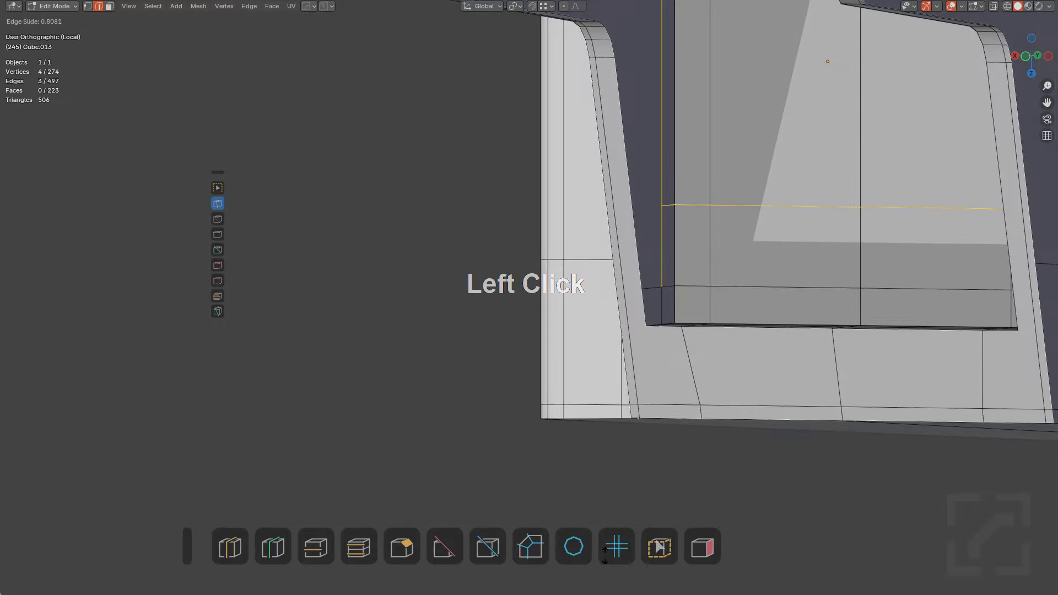
click(605, 555)
mouse_move(648, 334)
middle_down()
mouse_move(678, 314)
mouse_move(659, 320)
middle_up()
key(g)
key(g)
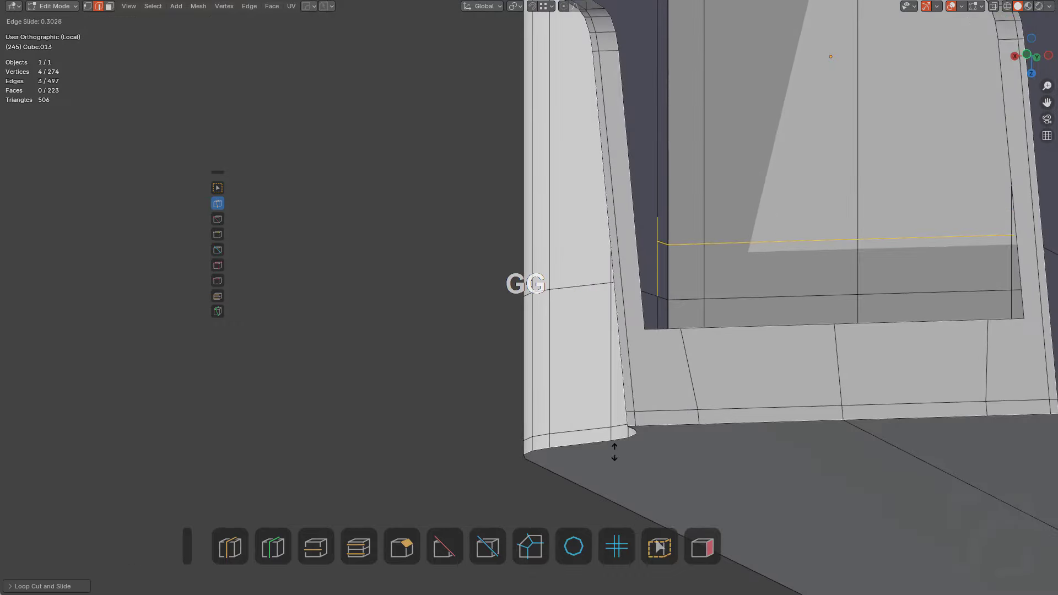
click(615, 451)
Connect the opening's lower corner to the lip's outer vertex and the side wall's lower loop to the inner support edge across the rim
middle_drag(615, 452, 617, 331)
click(603, 400)
middle_drag(602, 400, 628, 335)
click(592, 253)
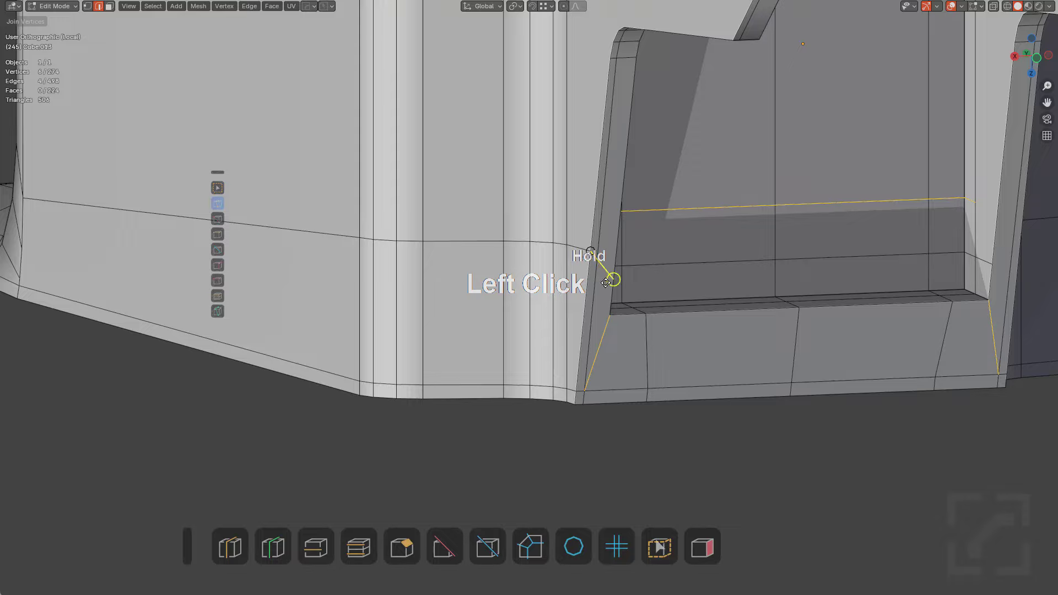
drag(605, 283, 613, 280)
Add a horizontal loop cut around the front section, side wall and rear corner, midway above the lower loop
middle_drag(663, 304, 608, 311)
shift+middle_drag(609, 311, 636, 374)
middle_drag(637, 374, 706, 337)
scroll(606, 335, down, 3)
shift+middle_drag(579, 331, 529, 314)
scroll(444, 328, down, 2)
key(ctrl+r)
click(500, 289)
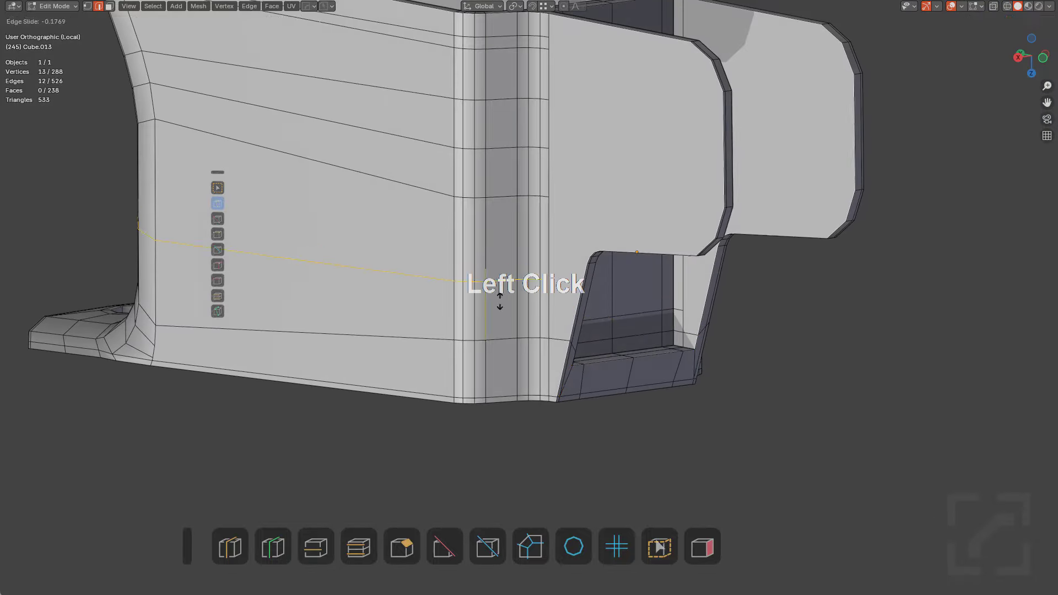
click(499, 301)
Add a loop cut across the thin rim beside the rear opening, above the existing lower cross edge
key(alt+a)
scroll(542, 286, up, 4)
middle_drag(573, 309, 654, 343)
key(ctrl+r)
click(634, 313)
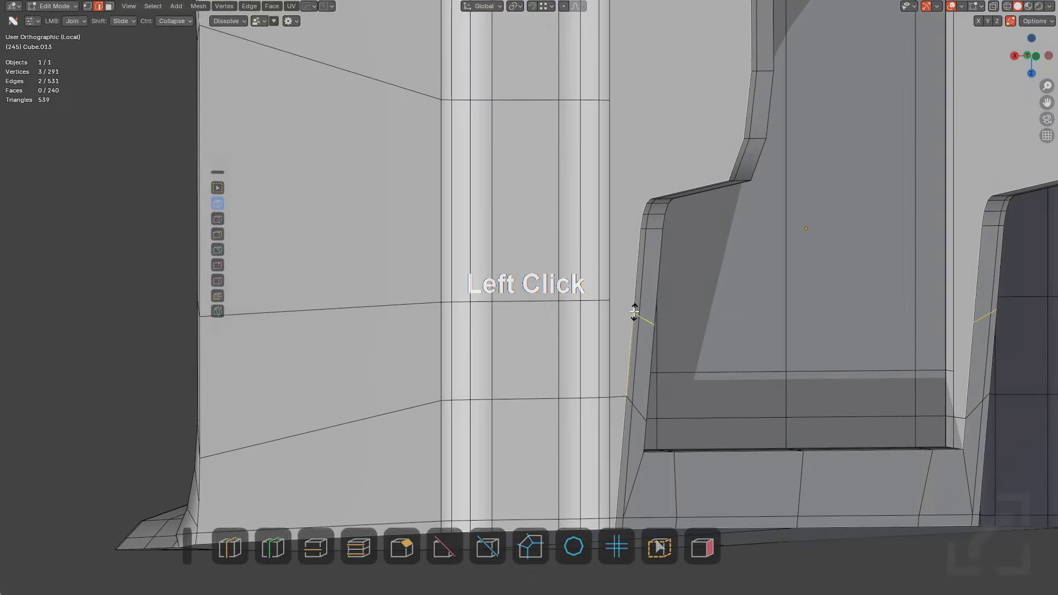
click(634, 315)
key(alt+a)
drag(610, 301, 637, 321)
middle_drag(615, 350, 649, 353)
key(ctrl+z)
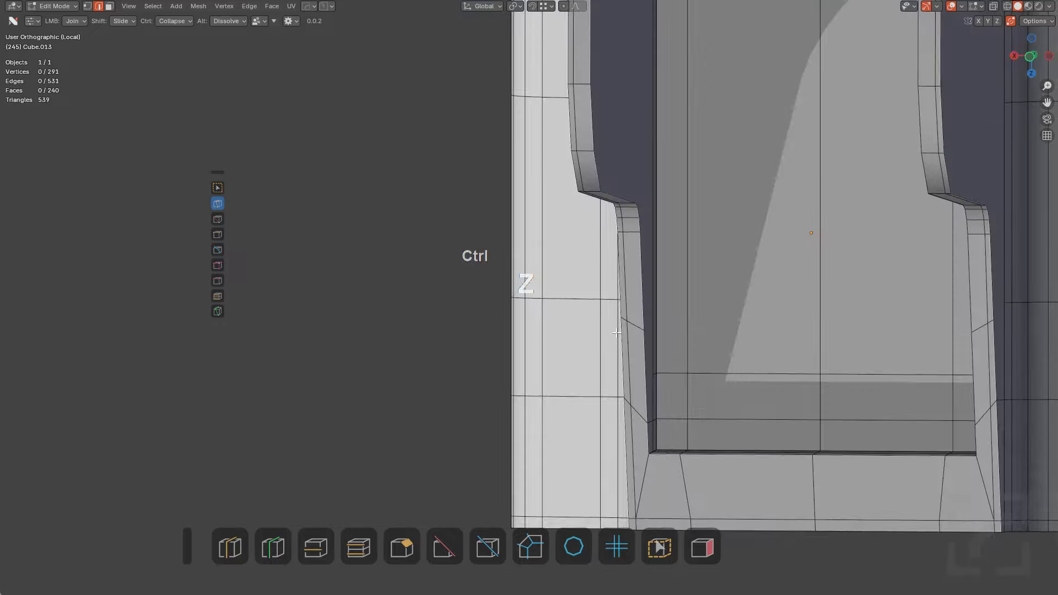
Join the end of the side wall's new horizontal loop at the rear corner to the new cut on the opening's rim
middle_drag(557, 308, 599, 304)
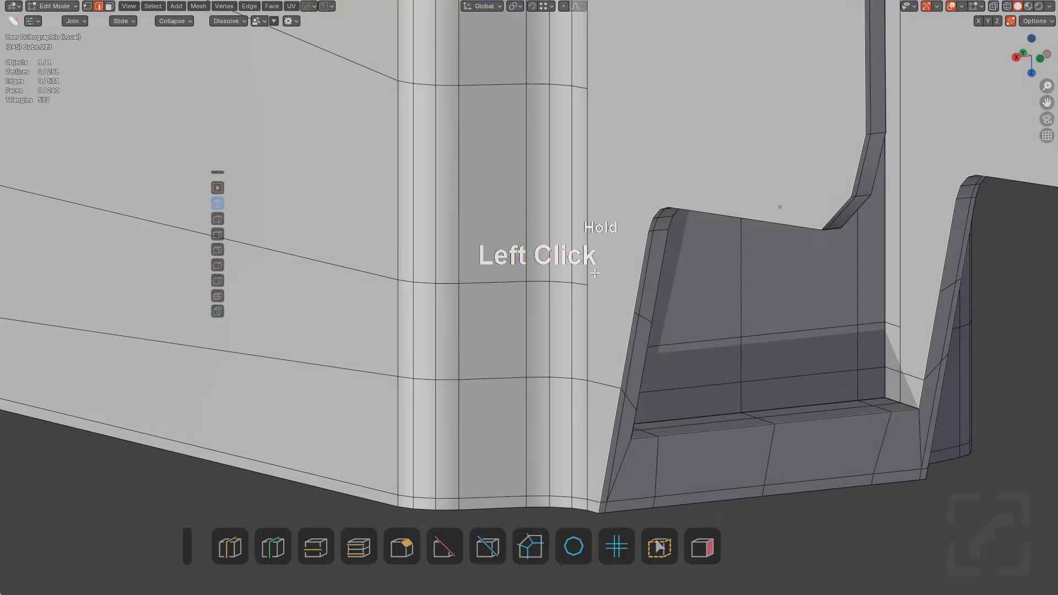
drag(589, 287, 634, 312)
middle_drag(700, 345, 670, 362)
key(alt+a)
scroll(671, 362, down, 4)
middle_drag(583, 248, 654, 379)
scroll(681, 380, up, 4)
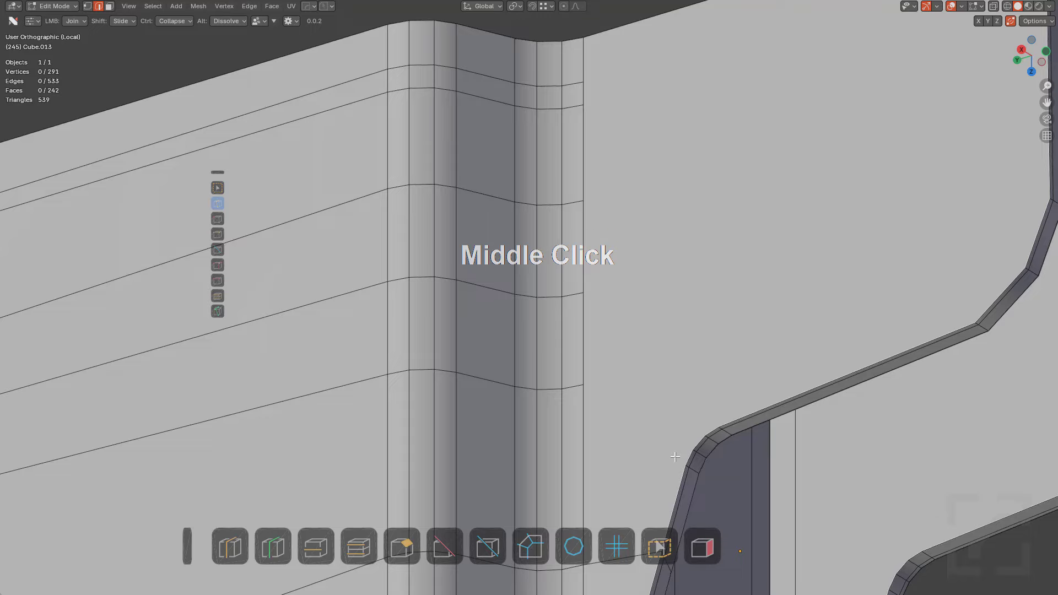
Inset the outer face of the near flange and the inner face of the far flange by about 0.007 m
scroll(670, 432, down, 4)
key(3)
click(663, 314)
middle_drag(664, 314, 635, 313)
shift+click(585, 300)
scroll(635, 313, up, 3)
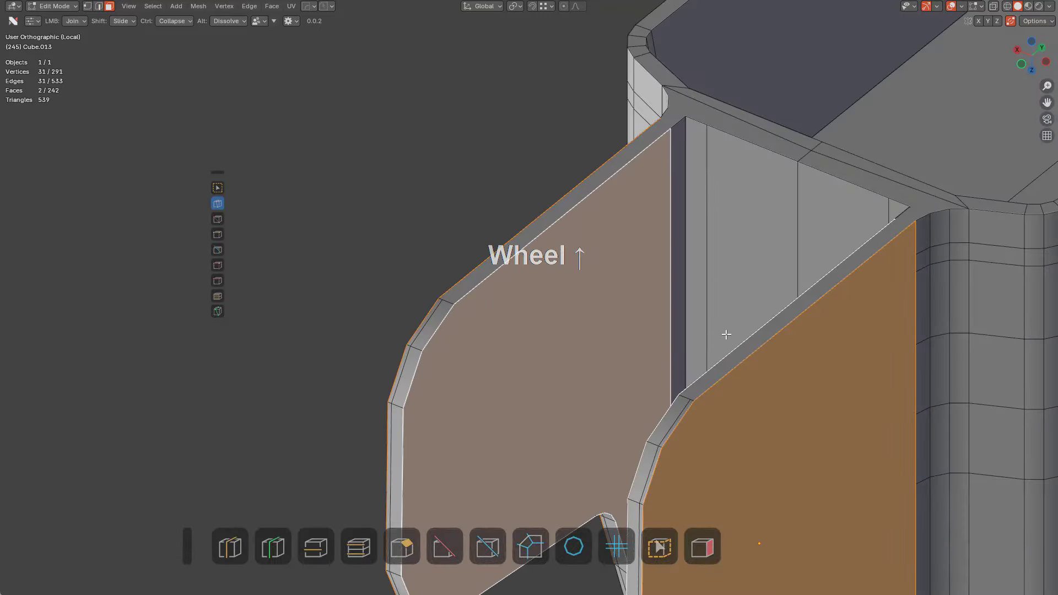
key(i)
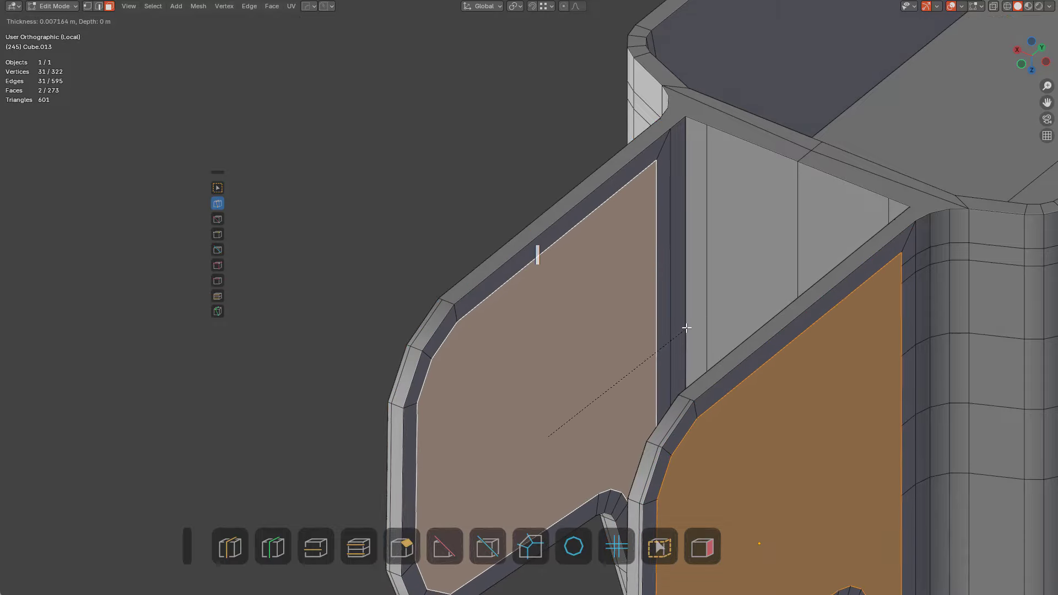
click(684, 328)
key(alt+a)
Add a loop cut down the slanted inner wall below the far flange and slide it toward the opening's edge
middle_drag(680, 326, 648, 293)
middle_drag(648, 292, 644, 363)
shift+middle_drag(643, 363, 614, 338)
scroll(630, 333, up, 4)
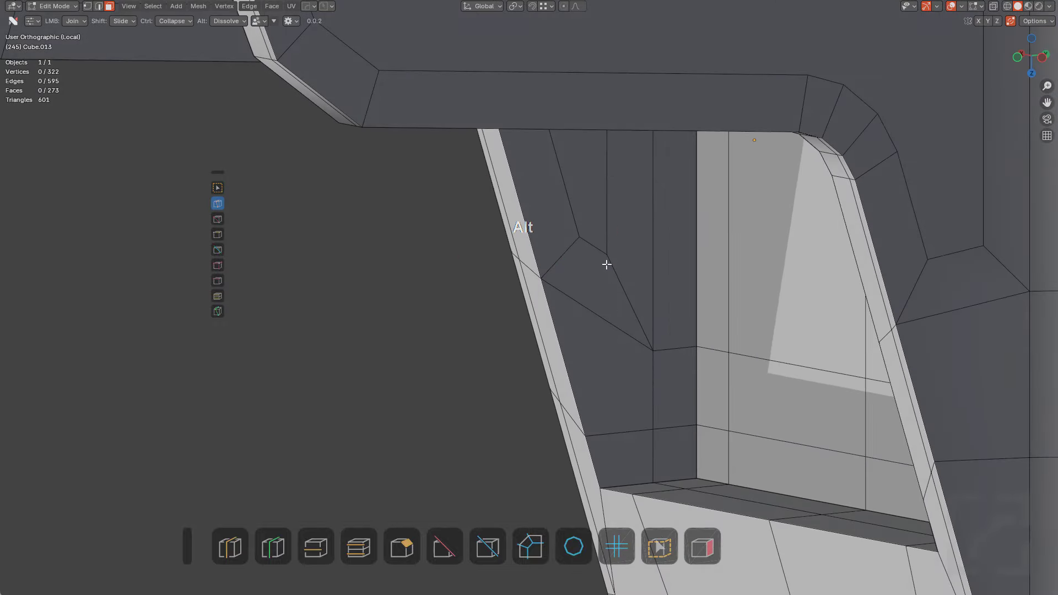
key(ctrl+r)
click(609, 330)
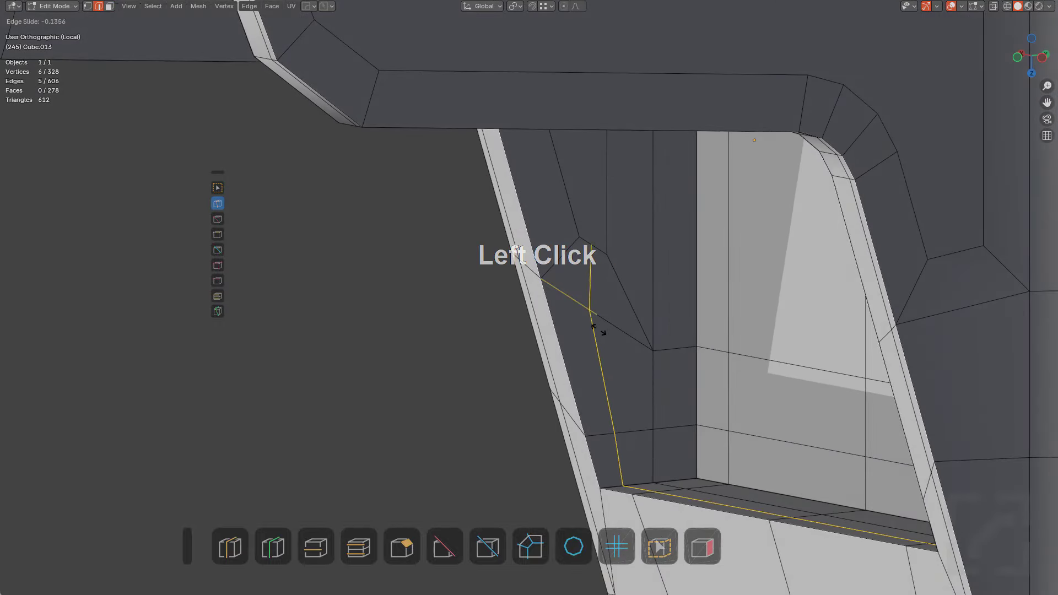
click(559, 331)
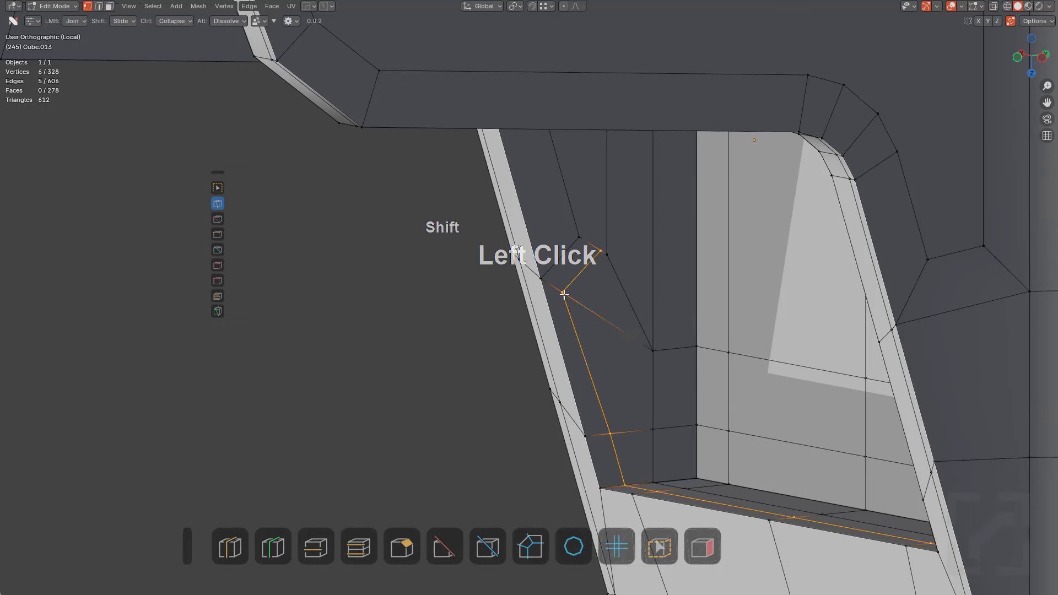
Slide the new loop's upper vertices outward, merging the top one into the inset corner, and dissolve the leftover diagonal edges
shift+drag(564, 294, 585, 307)
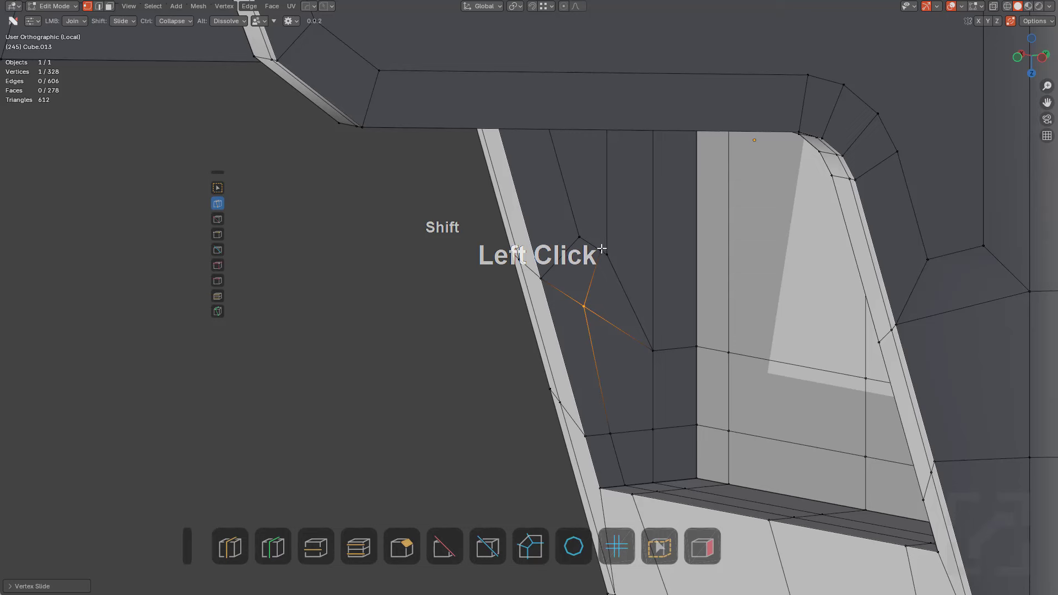
shift+middle_drag(602, 249, 666, 330)
click(650, 334)
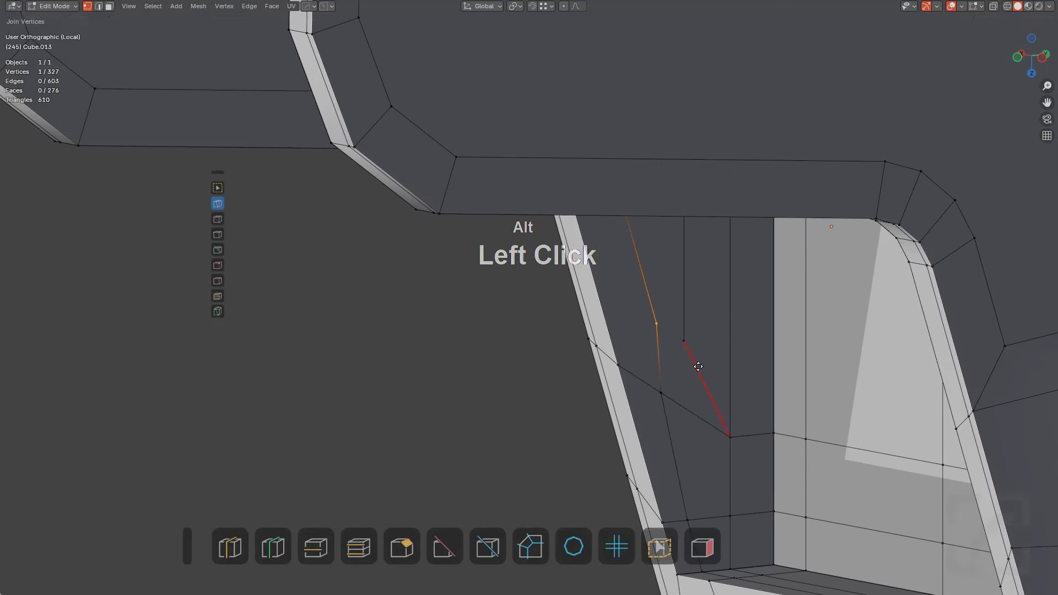
alt+click(698, 366)
Add a loop cut on the outer side between the rounded column and the slanted opening edge, slid close to the opening
scroll(683, 361, down, 5)
middle_drag(644, 353, 709, 297)
scroll(643, 352, up, 3)
click(631, 305)
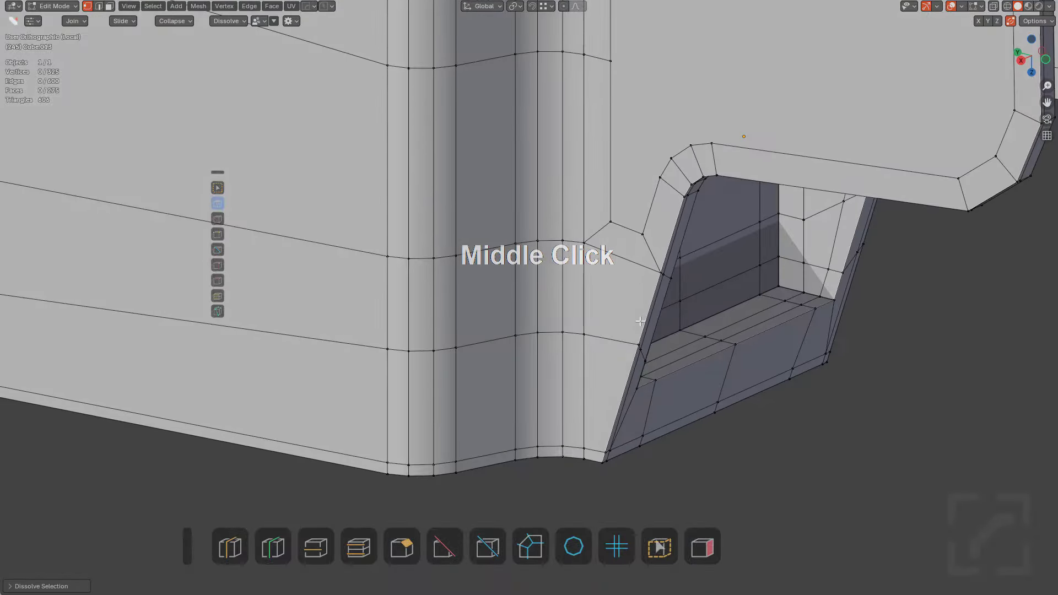
key(ctrl+r)
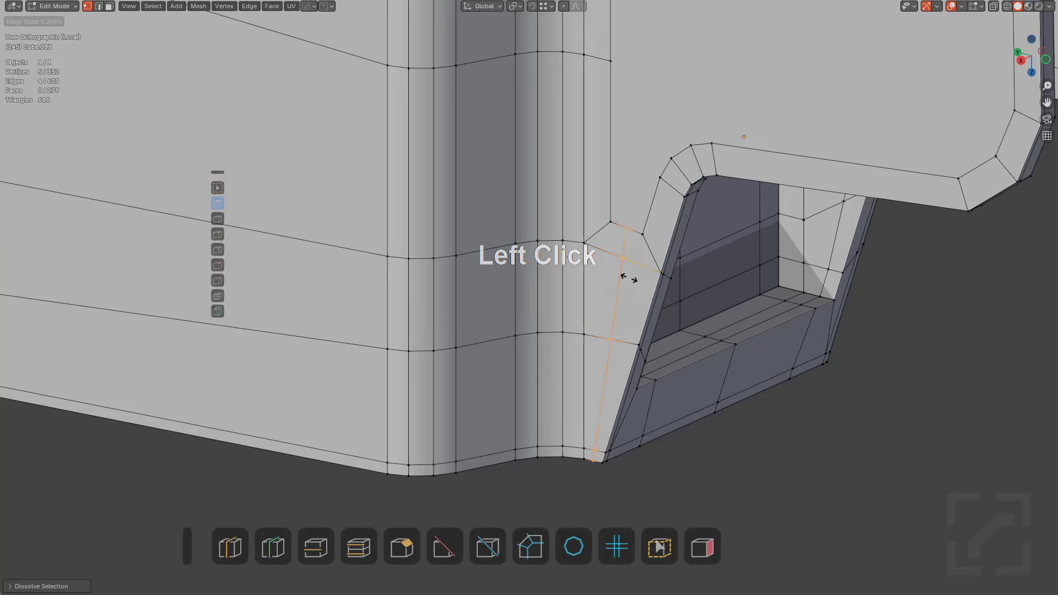
click(629, 279)
scroll(634, 282, up, 2)
key(g)
key(g)
click(664, 265)
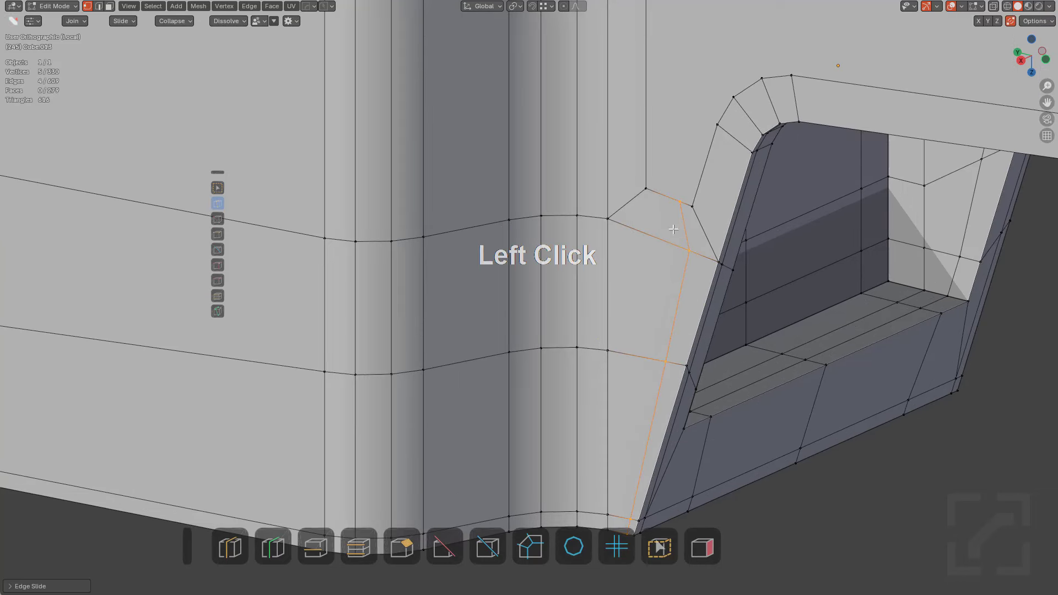
Merge the outer loop's top vertex into the nearby inset corner and dissolve the two leftover edges beside it
shift+drag(680, 201, 692, 206)
alt+click(700, 227)
alt+click(656, 192)
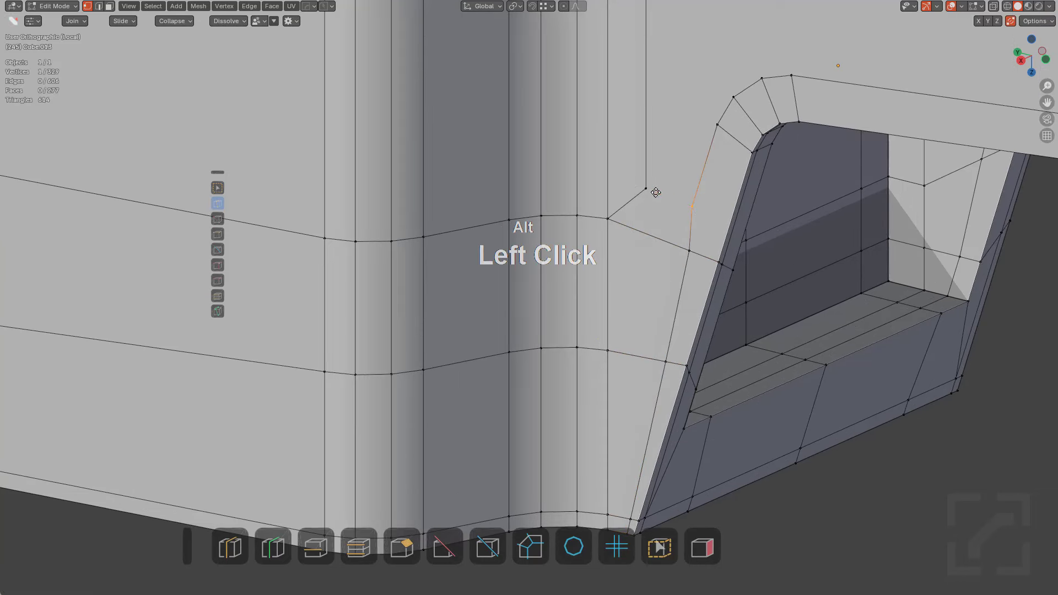
Add a horizontal loop cut around the recess between the two flanges, slid close to its upper rim
scroll(644, 214, down, 6)
shift+middle_drag(644, 213, 629, 293)
scroll(628, 300, up, 4)
scroll(614, 330, down, 3)
shift+middle_drag(606, 344, 642, 267)
middle_drag(639, 303, 612, 349)
scroll(611, 352, up, 2)
middle_drag(618, 385, 484, 309)
scroll(631, 324, up, 3)
scroll(513, 381, down, 2)
scroll(538, 305, up, 3)
scroll(518, 347, up, 3)
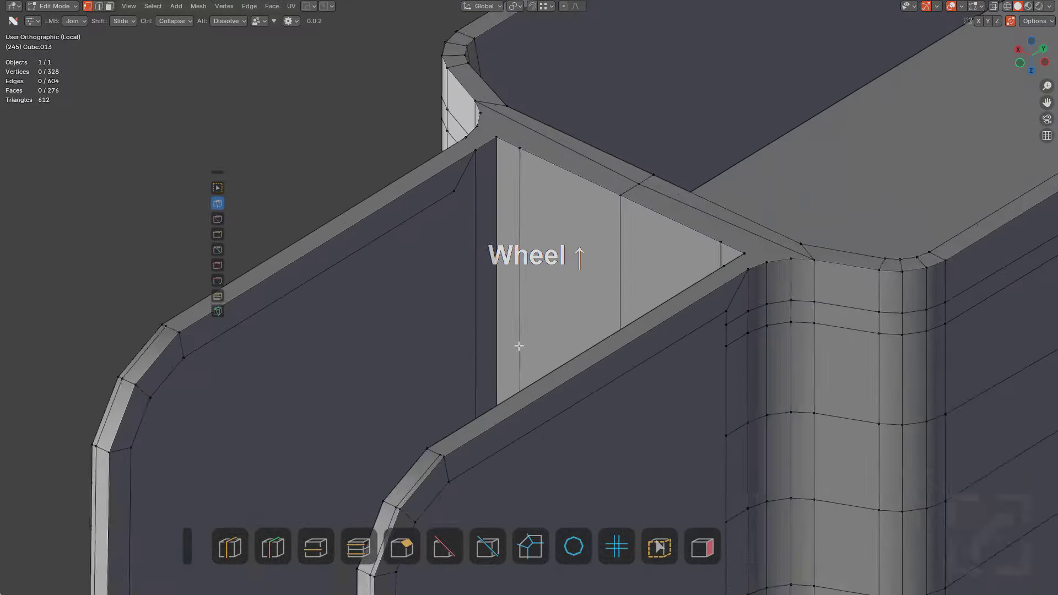
middle_drag(517, 347, 531, 281)
click(537, 321)
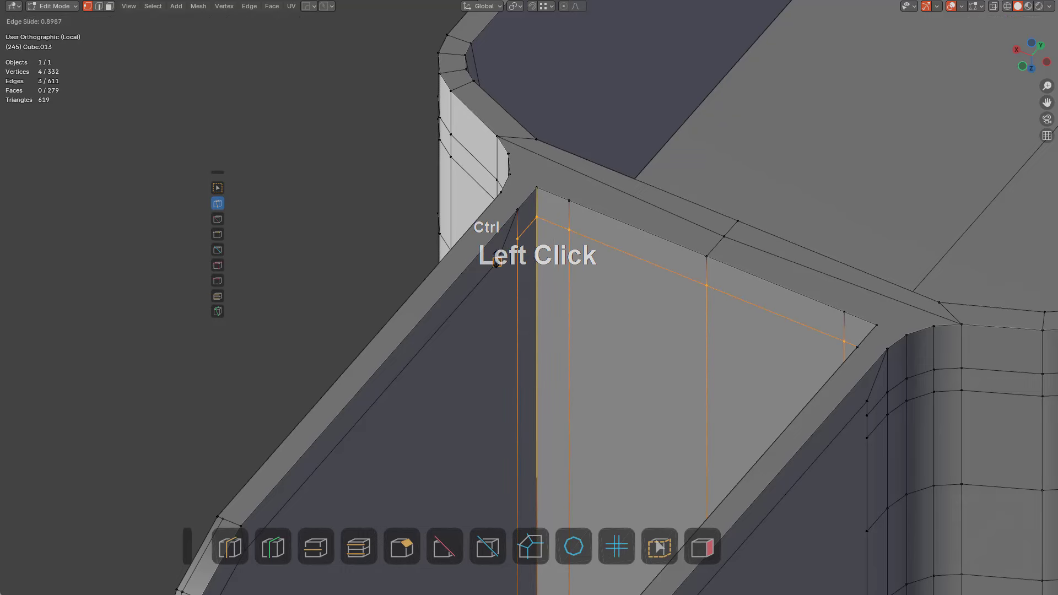
click(496, 264)
Dissolve the redundant inset corner vertex on the far flange and connect its upper and lower outer inset corners with a vertical edge
middle_drag(536, 268, 461, 302)
click(373, 207)
click(392, 203)
key(ctrl+x)
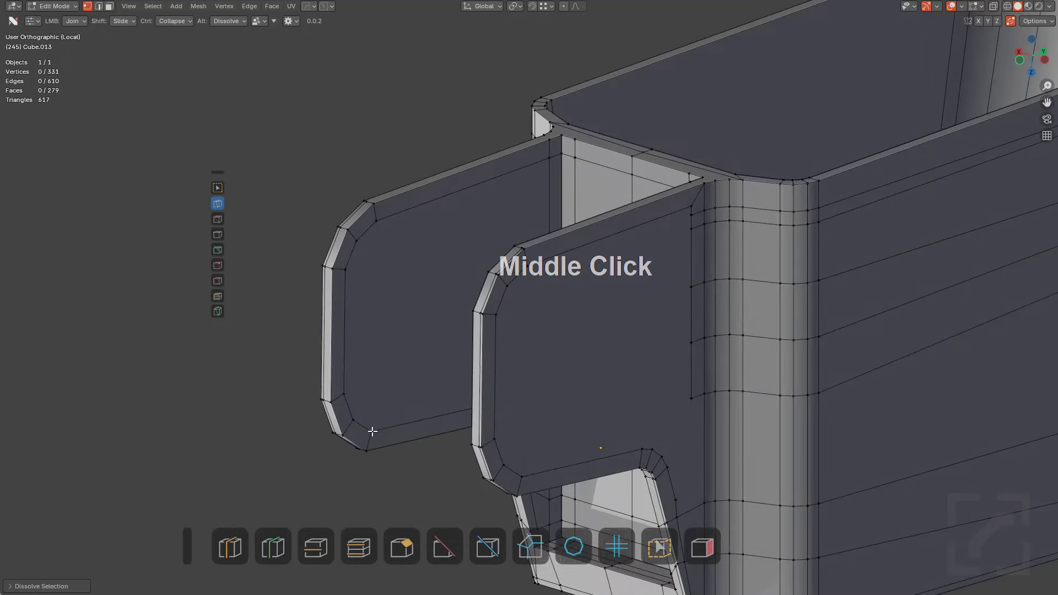
drag(372, 432, 401, 262)
Add a second loop cut in the upper recess and connect it across the flange to the upper rounded corner's lowest inset vertex
middle_drag(402, 261, 418, 300)
key(ctrl+r)
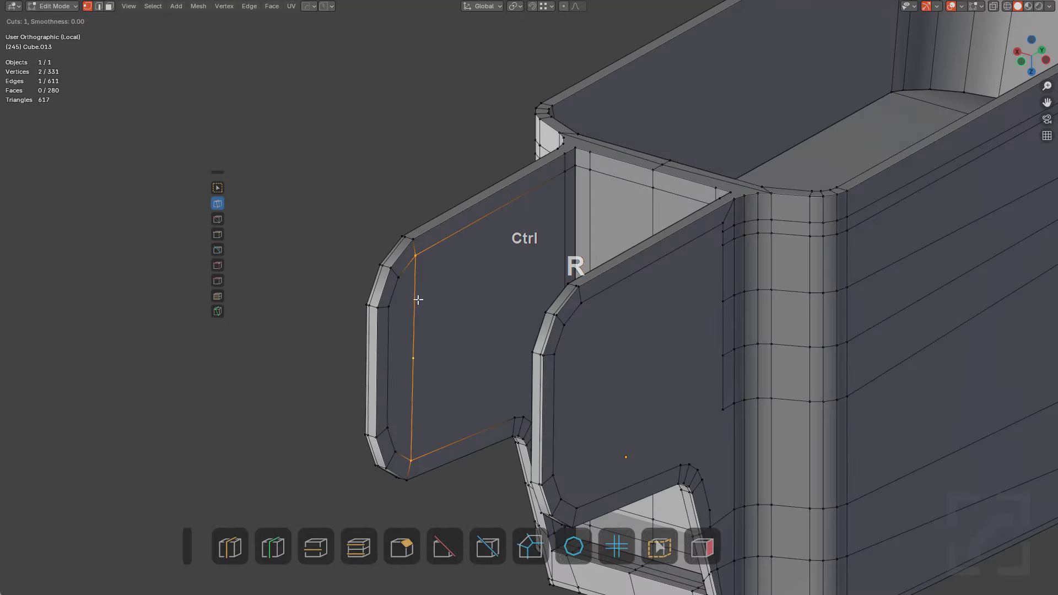
click(558, 236)
ctrl+click(388, 306)
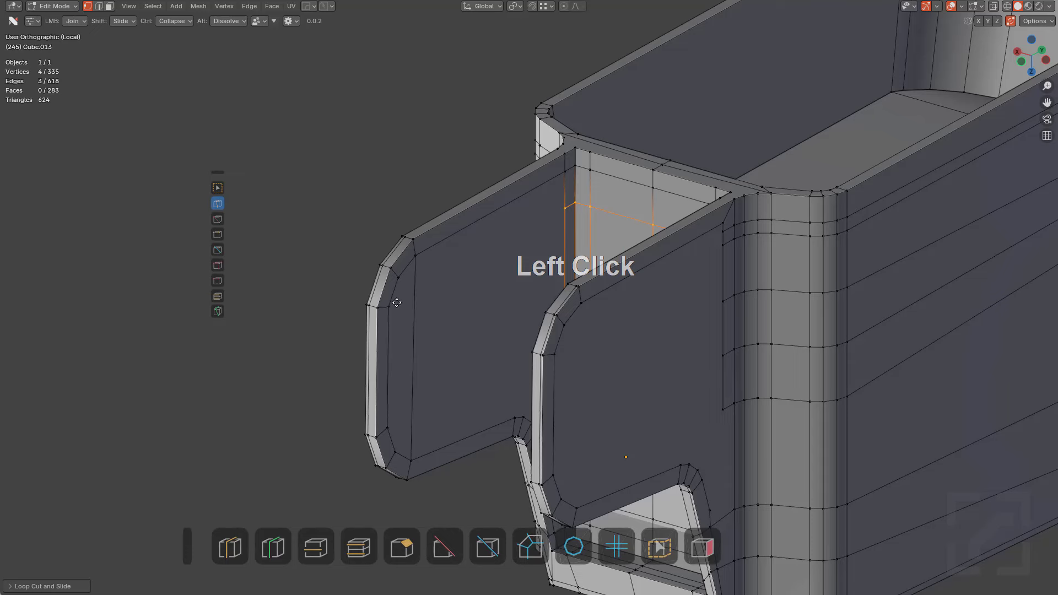
drag(396, 303, 567, 207)
Add a loop cut at mid-height in the recess and connect it across the flange to the lower rounded corner's inset vertex
key(alt+a)
middle_drag(503, 328, 537, 271)
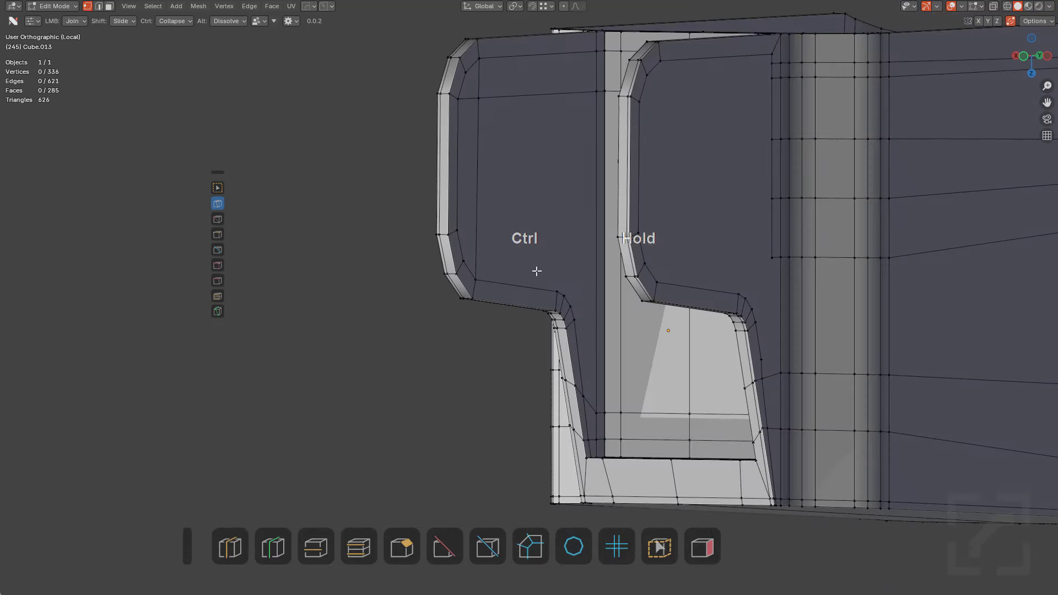
click(590, 252)
click(465, 229)
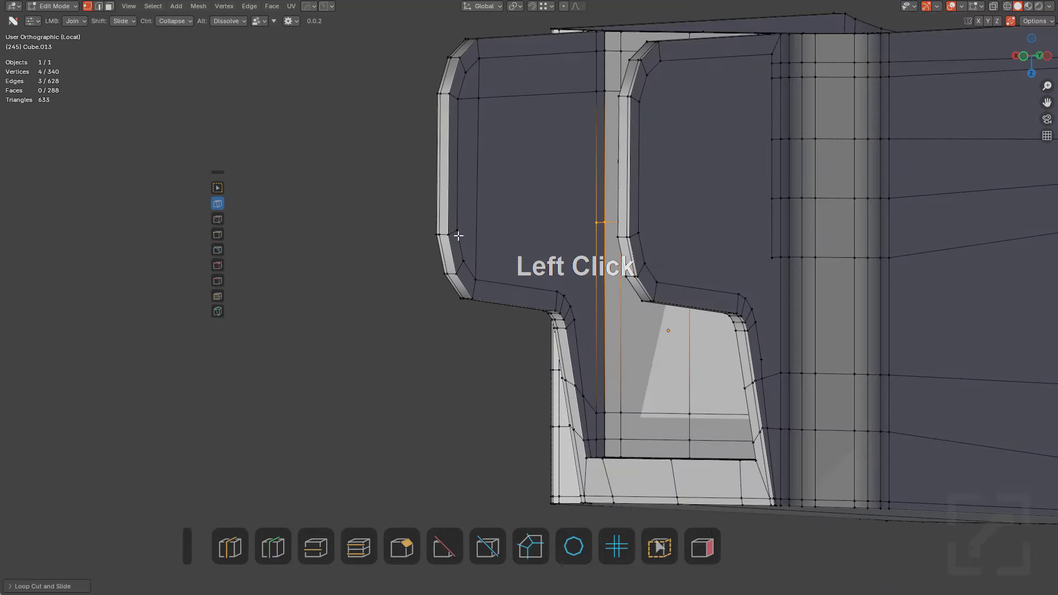
drag(457, 232, 591, 222)
Connect the inset vertices of the opening's rounded corner to the mid-height junction beside the recess corner
key(alt+a)
middle_drag(509, 291, 494, 255)
scroll(526, 240, up, 2)
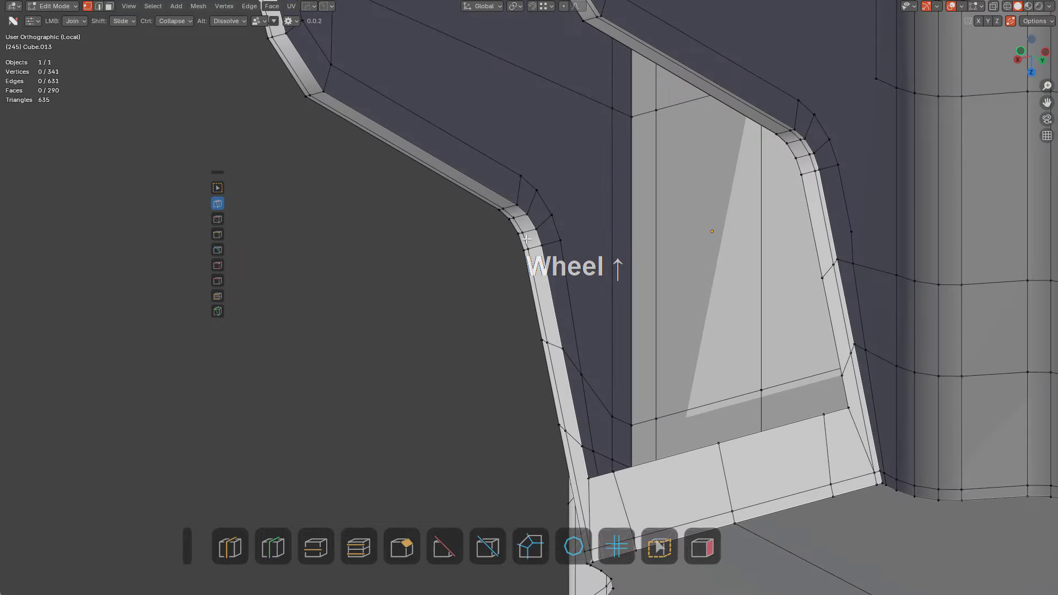
drag(526, 161, 610, 148)
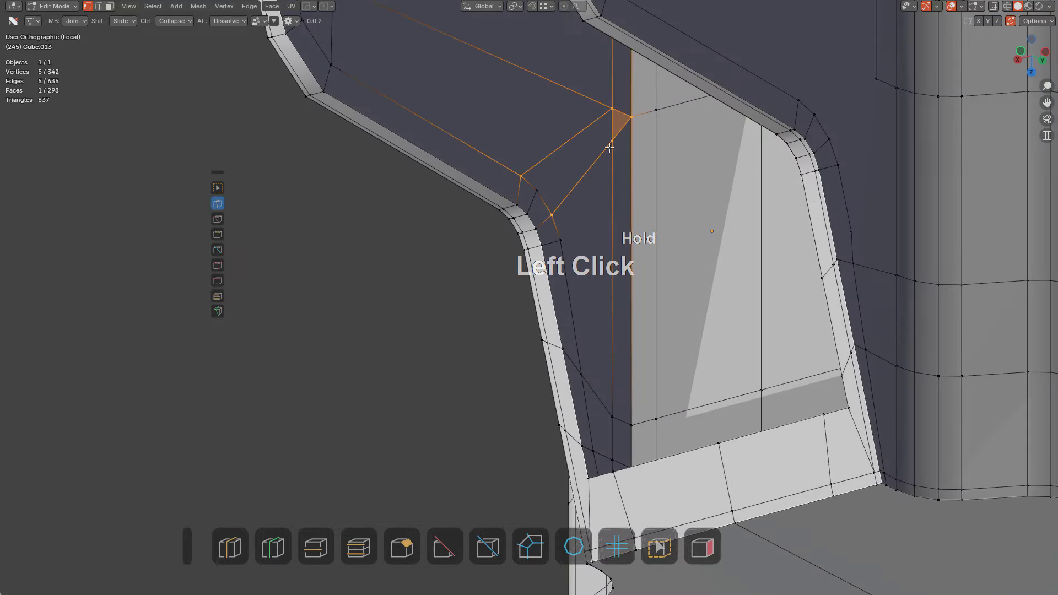
click(551, 214)
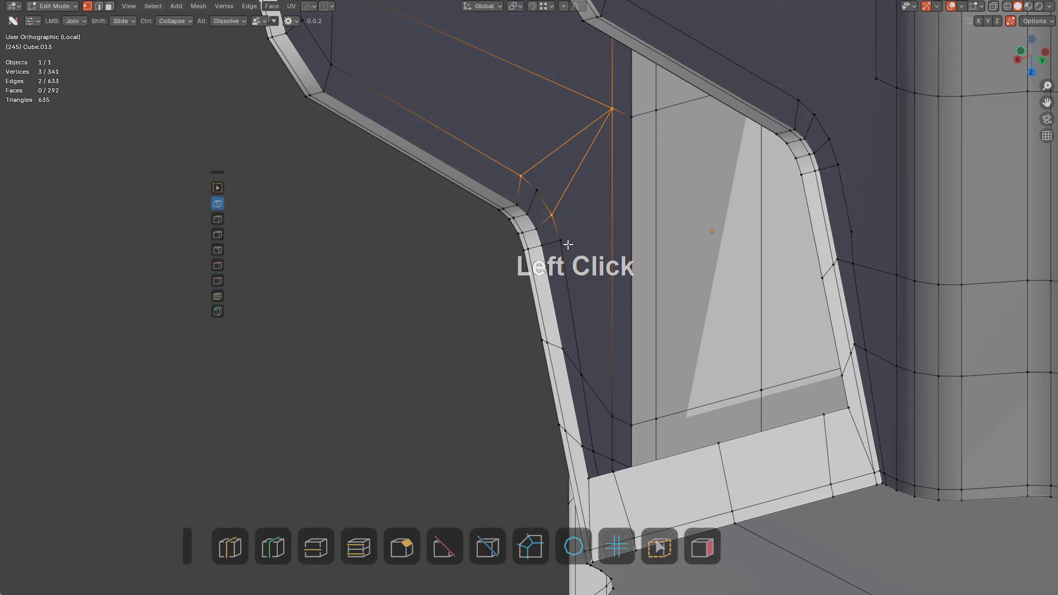
Add a loop cut across the slanted opening edge below the rounded corner and connect its inner vertex to the mid-height junction
scroll(571, 288, down, 2)
mouse_move(571, 288)
middle_down()
mouse_move(574, 307)
mouse_move(562, 297)
middle_up()
key(ctrl+r)
click(568, 298)
click(603, 273)
scroll(537, 311, up, 2)
key(alt+a)
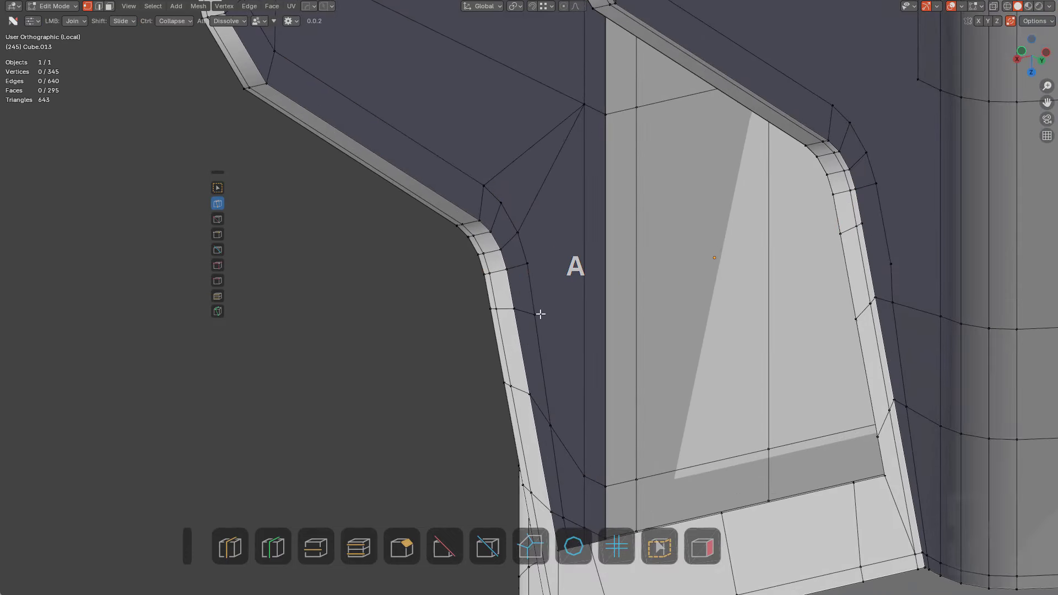
drag(536, 314, 581, 113)
scroll(567, 288, down, 1)
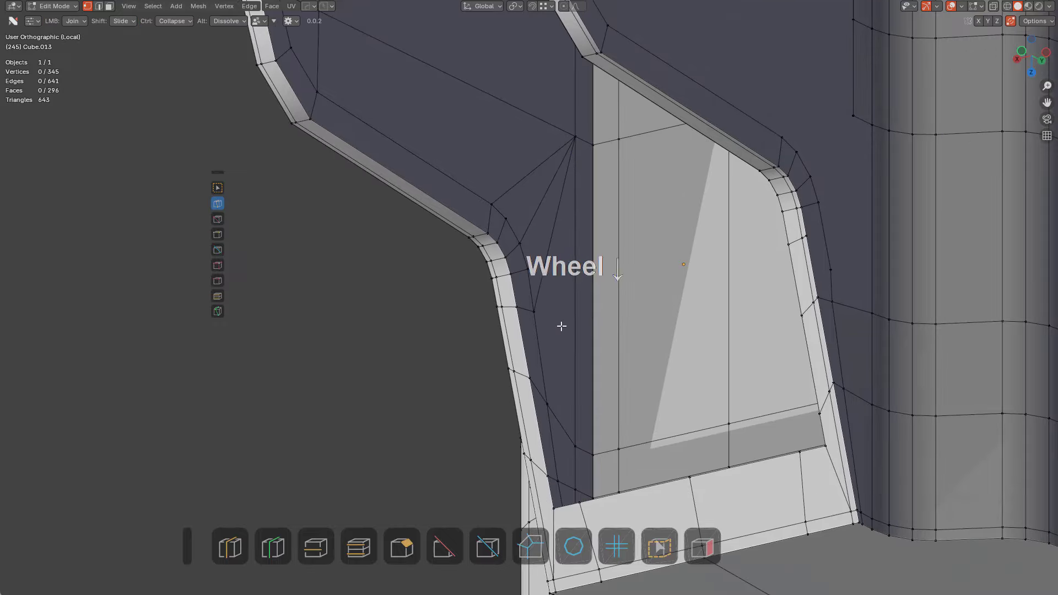
key(ctrl+r)
right_click(572, 322)
Turn on the mesh analysis overlay and dissolve the extra vertex on the outer side's inset edge along the slanted opening
mouse_move(671, 533)
middle_down()
mouse_move(721, 543)
mouse_move(691, 539)
middle_up()
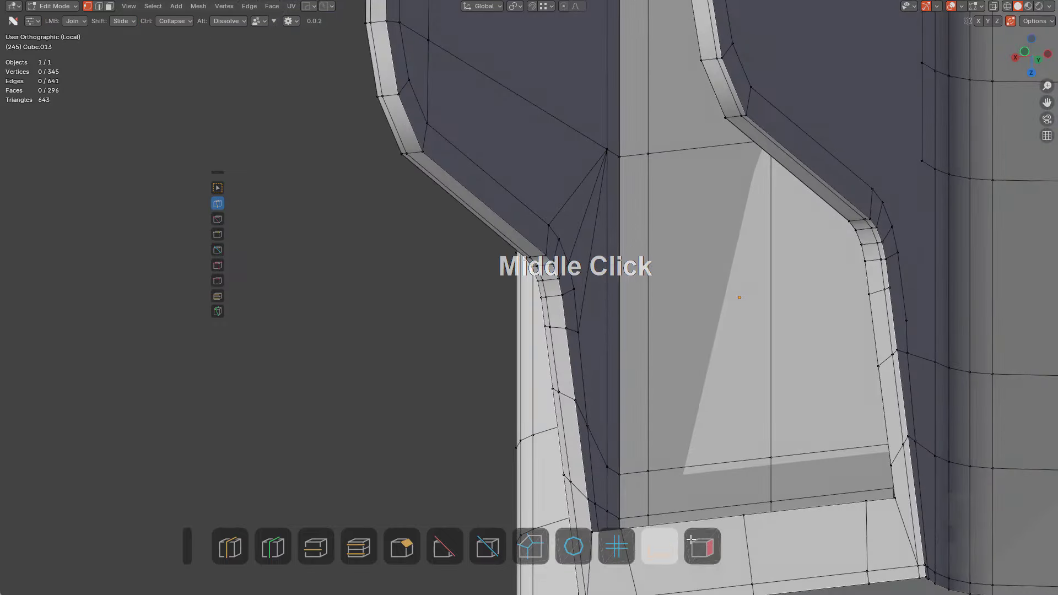
scroll(601, 349, down, 4)
middle_drag(590, 347, 729, 385)
shift+middle_drag(669, 340, 659, 342)
scroll(659, 342, up, 2)
click(623, 356)
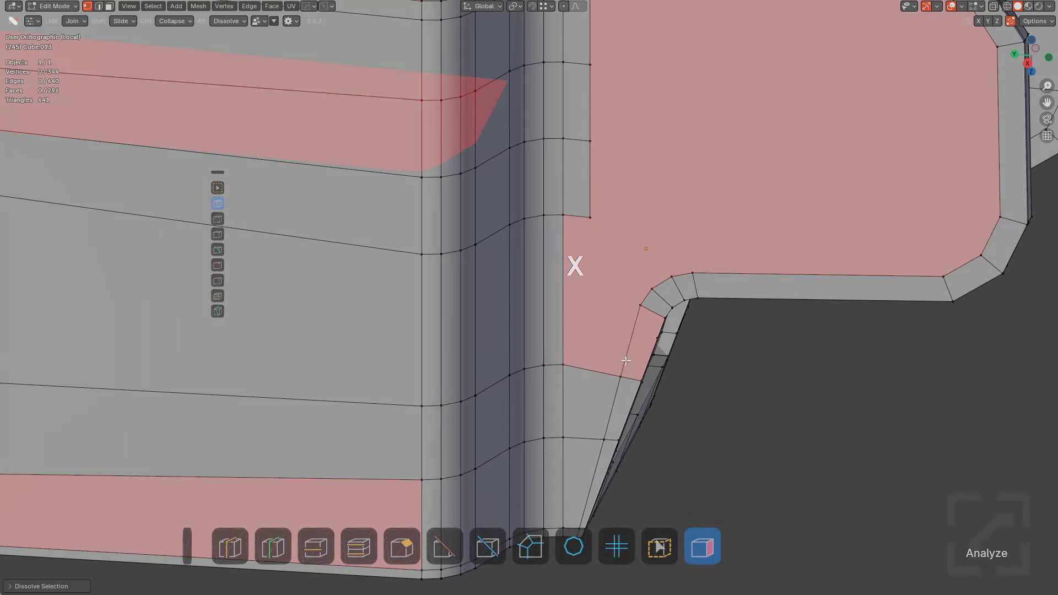
Connect the opening's rounded corner to the column edge, dissolve the lowest vertical inset segment, and join the remaining segment's end to that corner
mouse_move(639, 310)
mouse_down()
mouse_move(590, 217)
mouse_move(568, 223)
mouse_up()
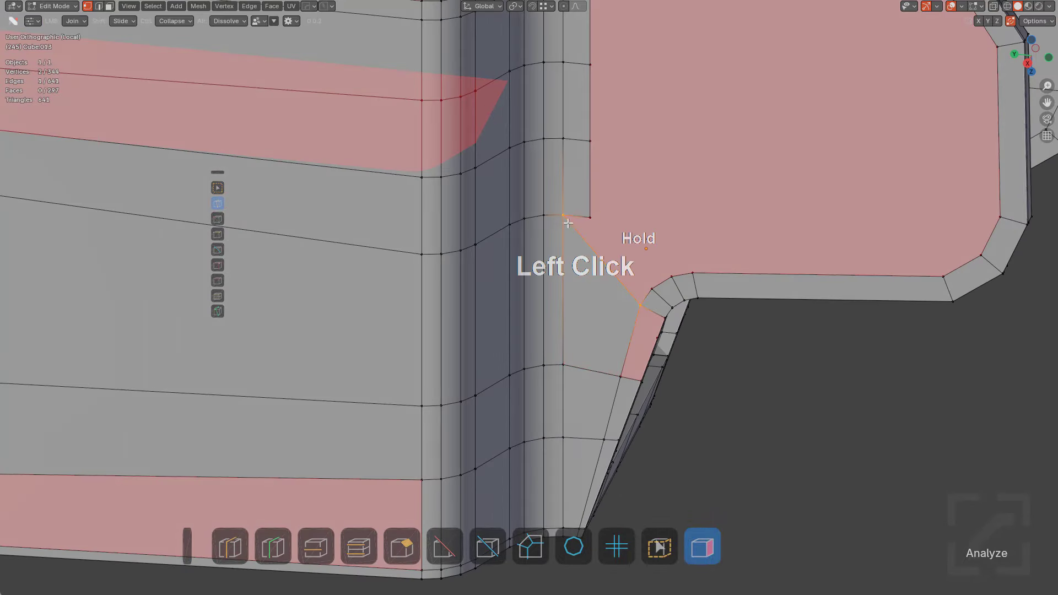
alt+click(588, 198)
shift+middle_drag(593, 209, 559, 243)
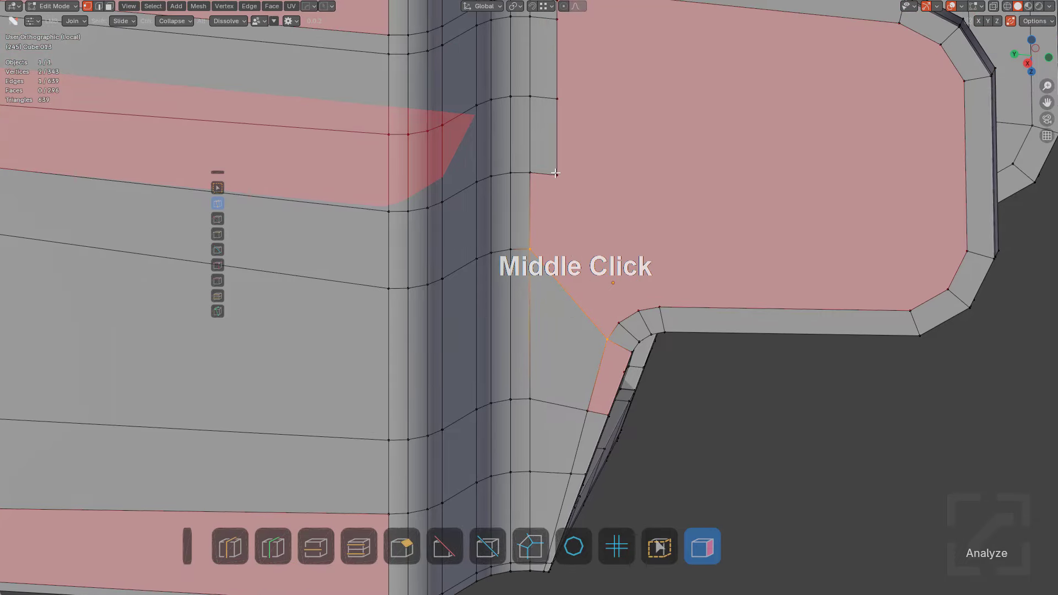
drag(556, 173, 601, 295)
drag(601, 333, 607, 339)
scroll(619, 276, down, 3)
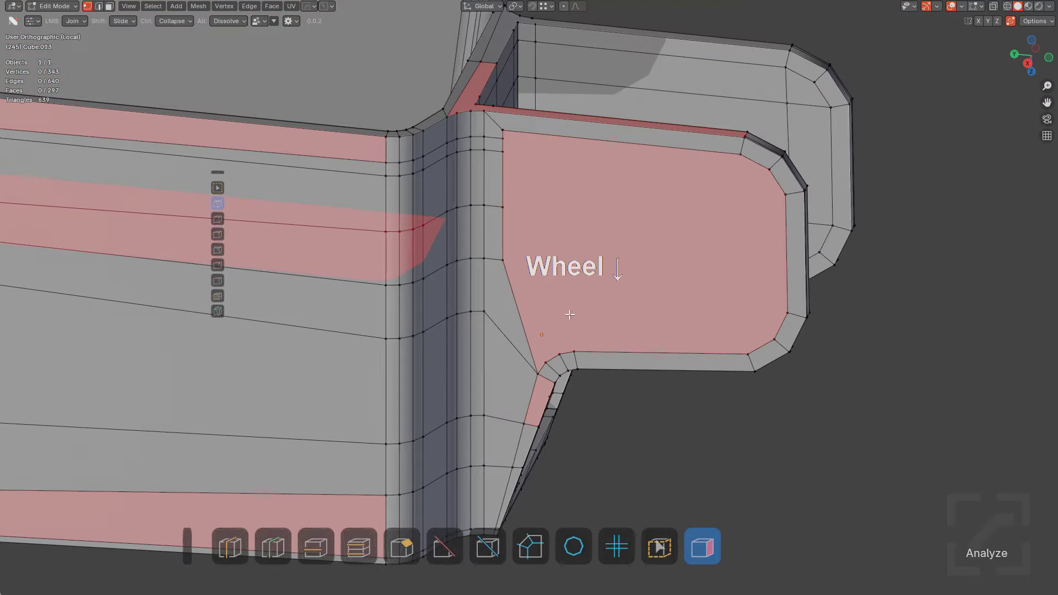
Slide the near flange's upper inset corner vertex down the vertical inset edge into the vertex below it
middle_drag(619, 277, 661, 229)
scroll(533, 278, up, 2)
scroll(533, 277, up, 2)
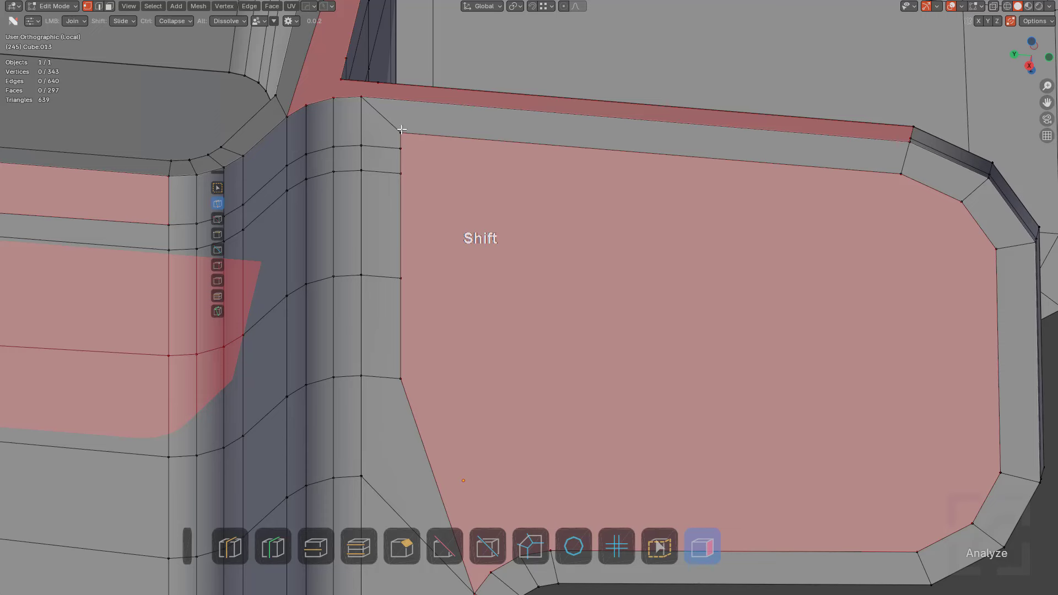
shift+drag(401, 130, 401, 163)
Add a loop cut through the flange's upper inset strip, align it with the vertical inset edge, and dissolve the leftover diagonal
key(ctrl+r)
click(474, 104)
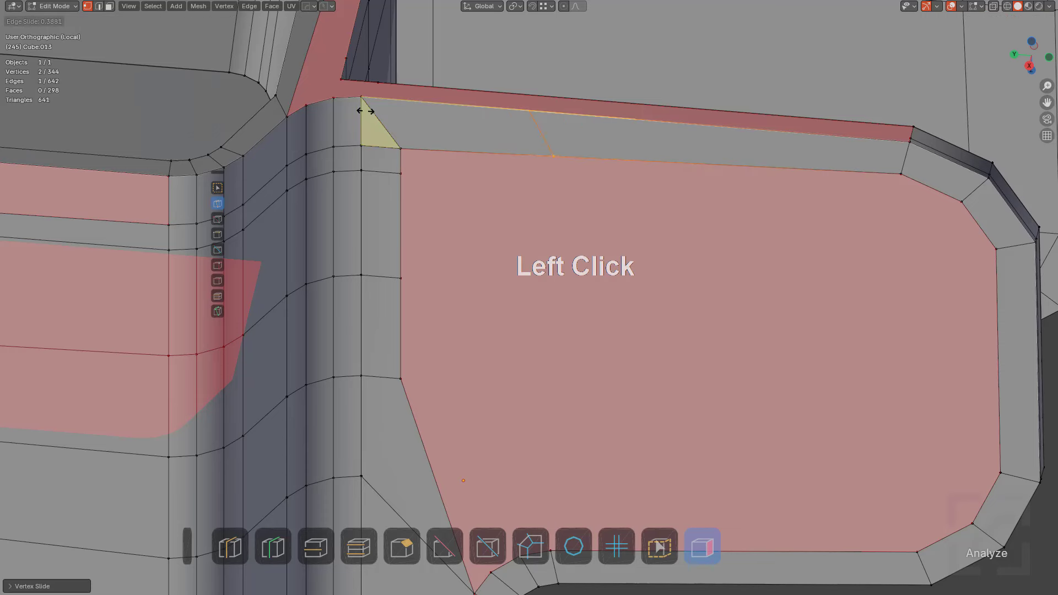
click(265, 117)
key(g)
key(g)
click(351, 142)
shift+drag(436, 150, 364, 158)
alt+click(378, 124)
Divide the near flange's large outer face by connecting opposite inset vertices with two crosswise edges and one vertical edge
scroll(567, 239, down, 2)
middle_drag(631, 291, 622, 293)
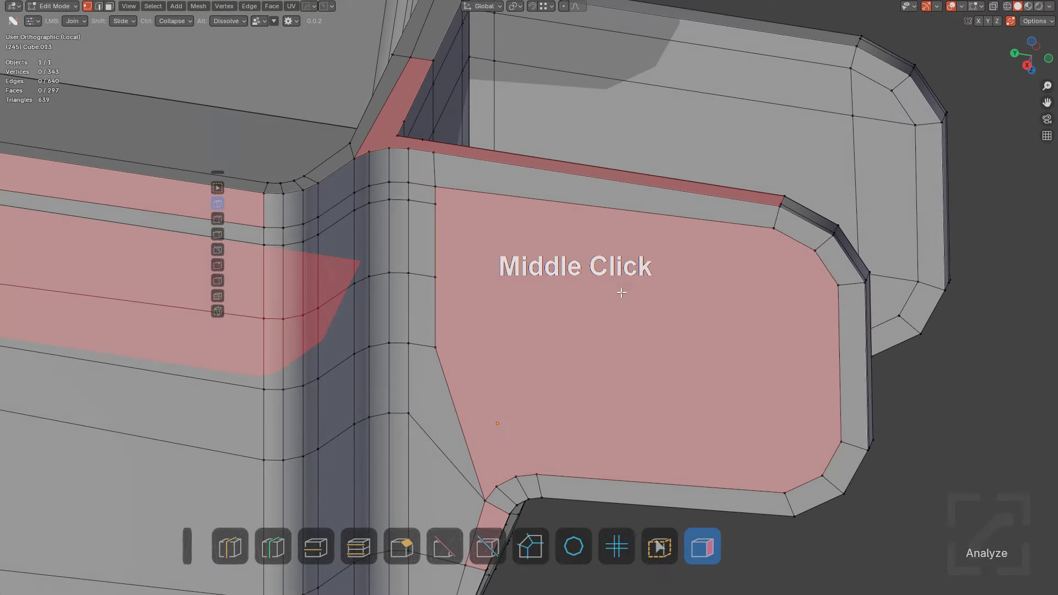
drag(436, 204, 753, 252)
drag(838, 285, 838, 286)
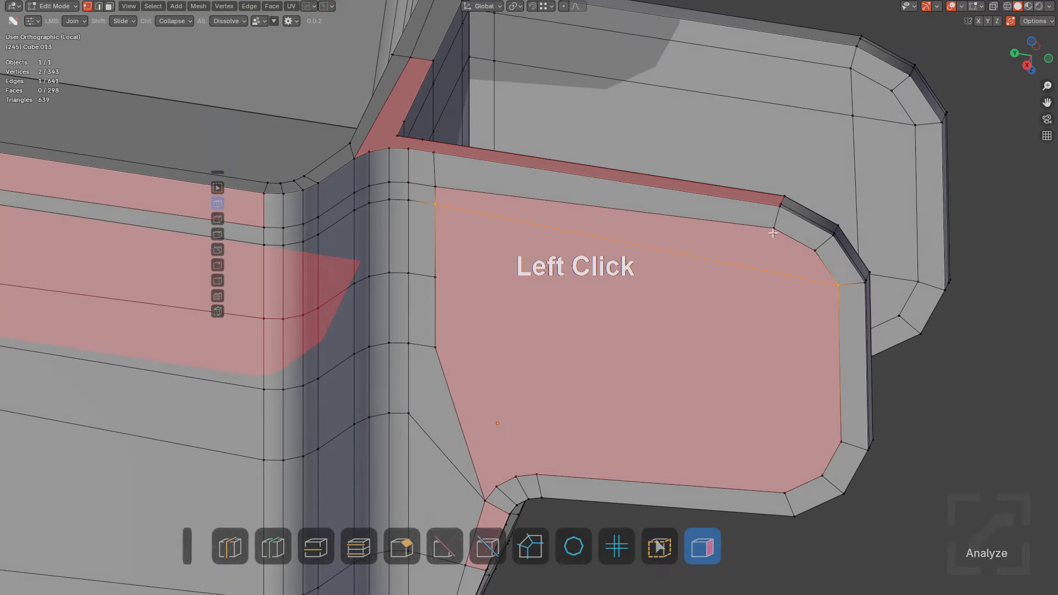
drag(774, 228, 783, 492)
drag(841, 442, 439, 373)
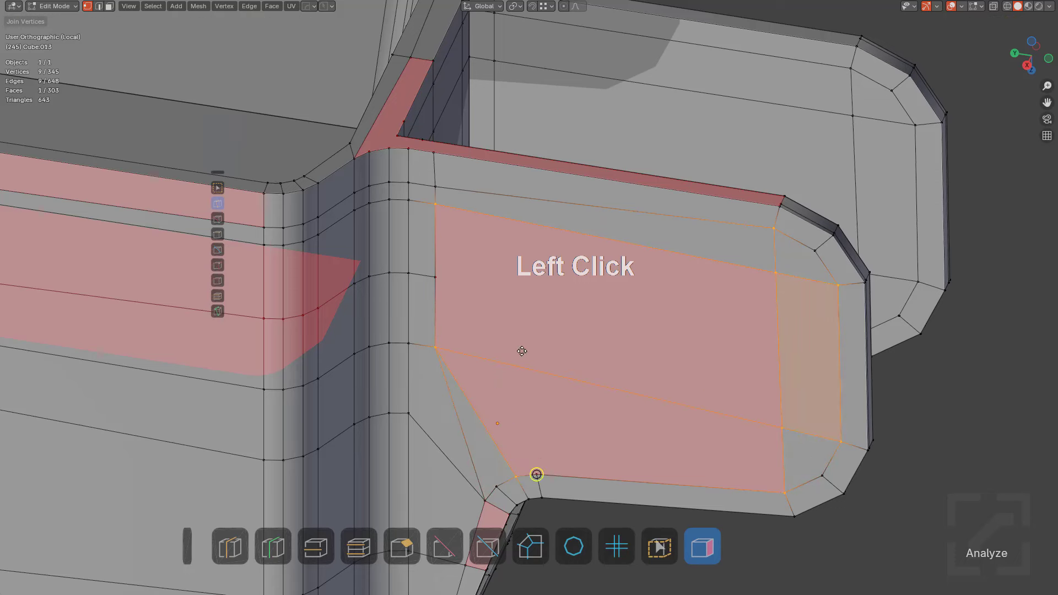
Connect the opening's upper inset corner vertex to the vertical inset edge and slide the crossing vertex outward along the lower crosswise edge
drag(536, 474, 435, 277)
key(alt+a)
shift+drag(474, 352, 506, 363)
Add a vertical loop cut through the flange's upper strips and connect its lower vertex to the slid crossing vertex
key(ctrl+r)
click(437, 175)
click(438, 174)
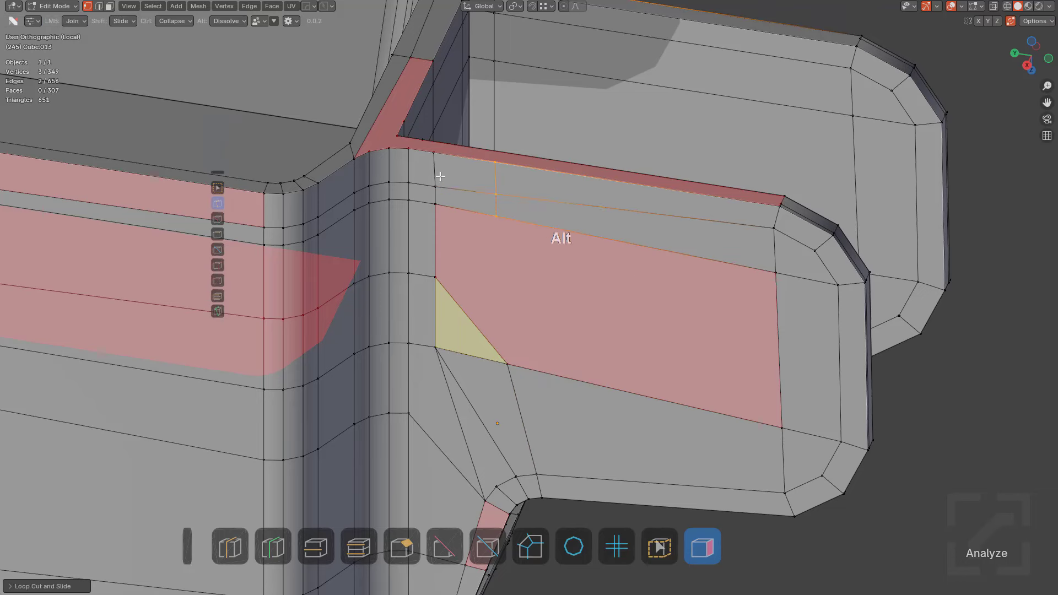
drag(496, 217, 500, 342)
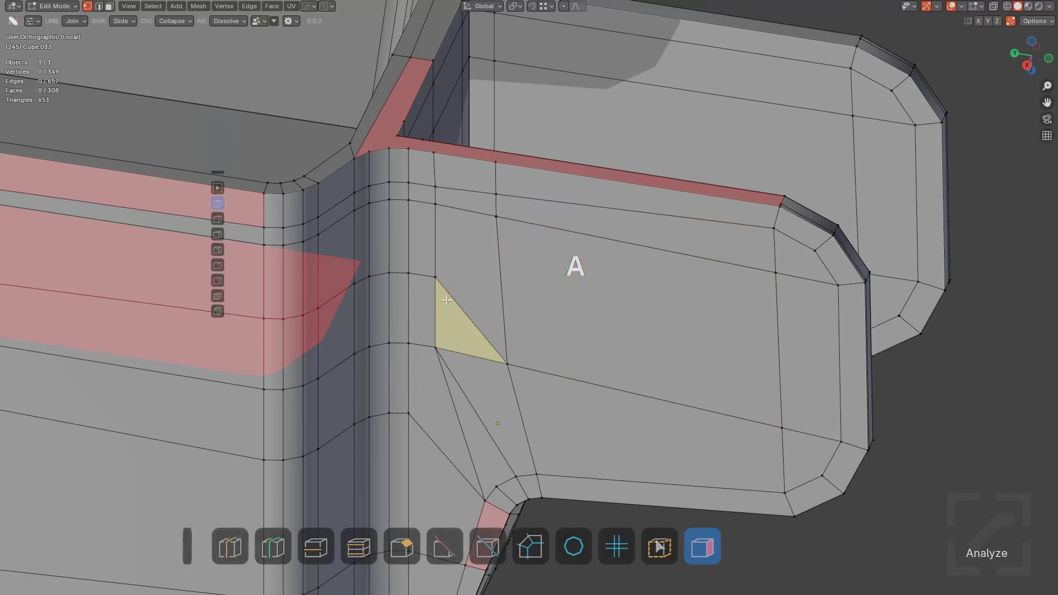
scroll(437, 287, down, 4)
key(ctrl+r)
right_click(527, 306)
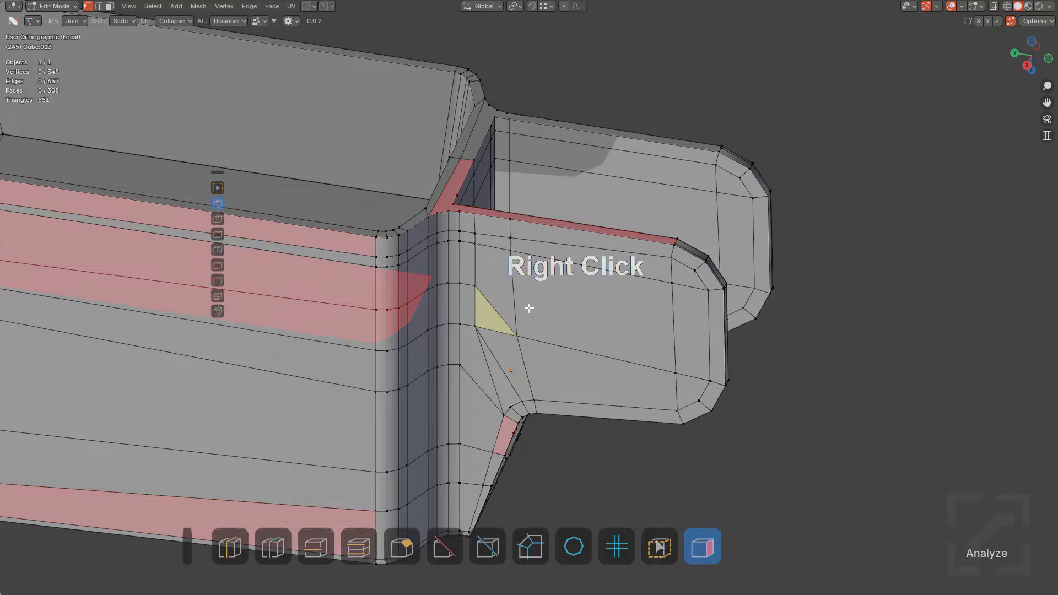
middle_drag(528, 306, 602, 319)
key(ctrl+r)
click(516, 295)
right_click(515, 296)
key(ctrl+z)
Subdivide the vertical edge beside the flange's triangular face and add a centred loop cut through the strips at the flange's outer end
key(2)
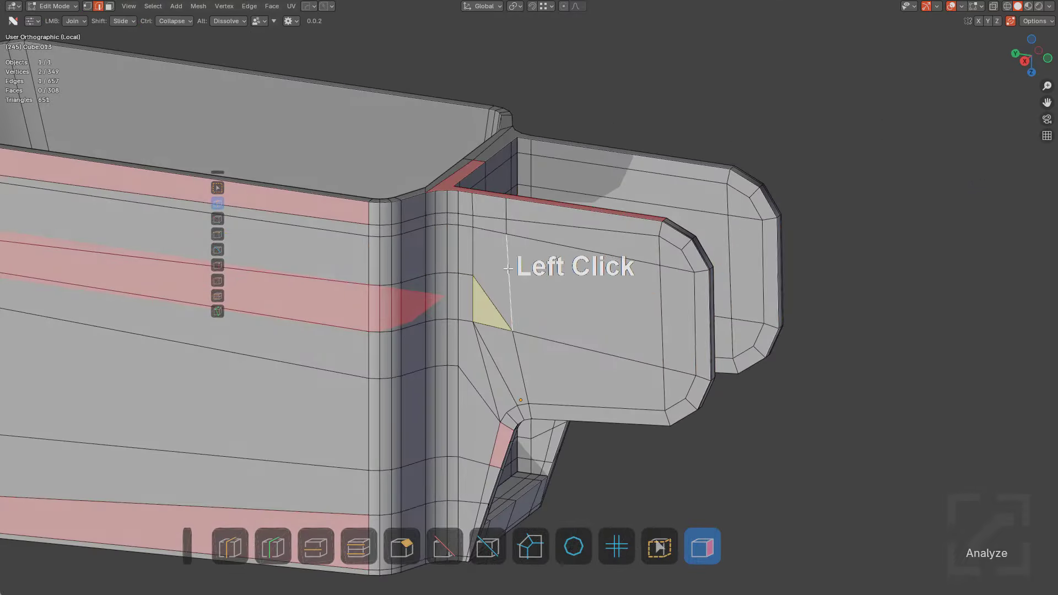
right_click(490, 274)
click(487, 277)
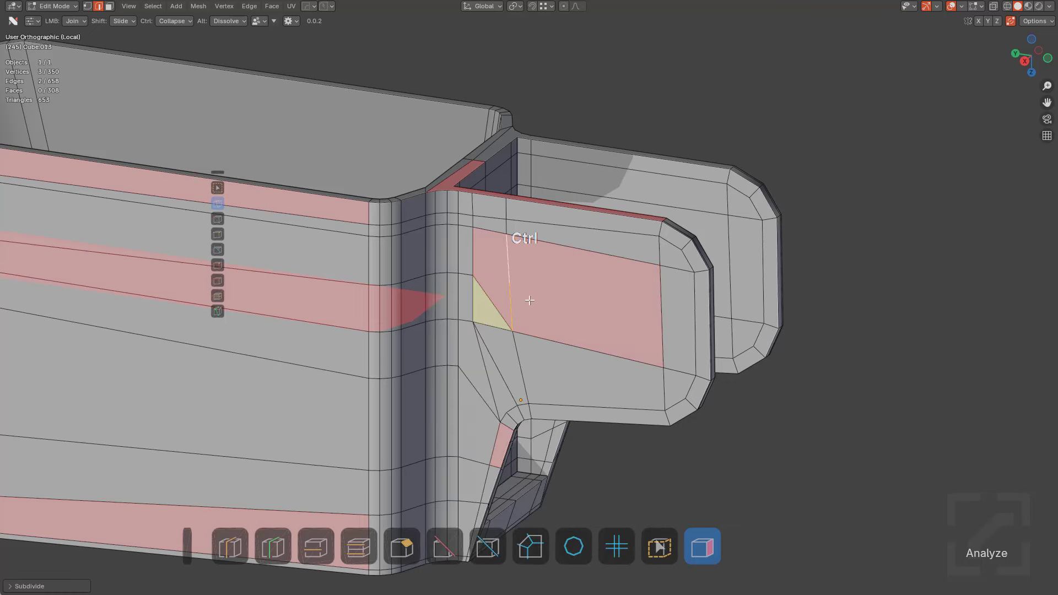
click(656, 313)
right_click(656, 302)
Slide the outer-end loop slightly upward and connect it across to the subdivided edge's midpoint, replacing the triangle with quads
middle_drag(656, 308, 644, 328)
scroll(644, 328, up, 2)
key(g)
key(g)
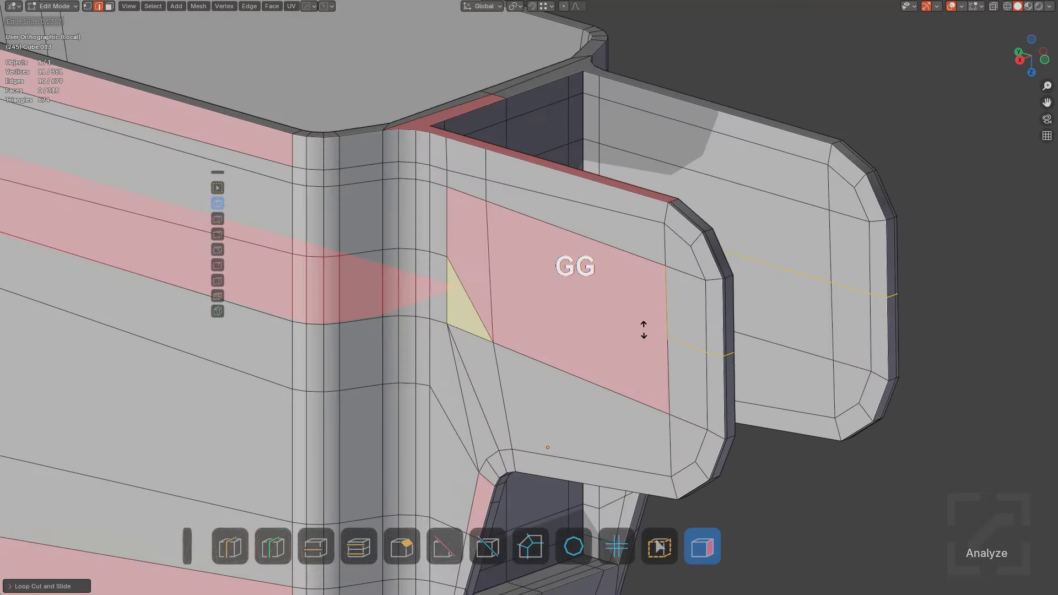
click(604, 314)
click(488, 272)
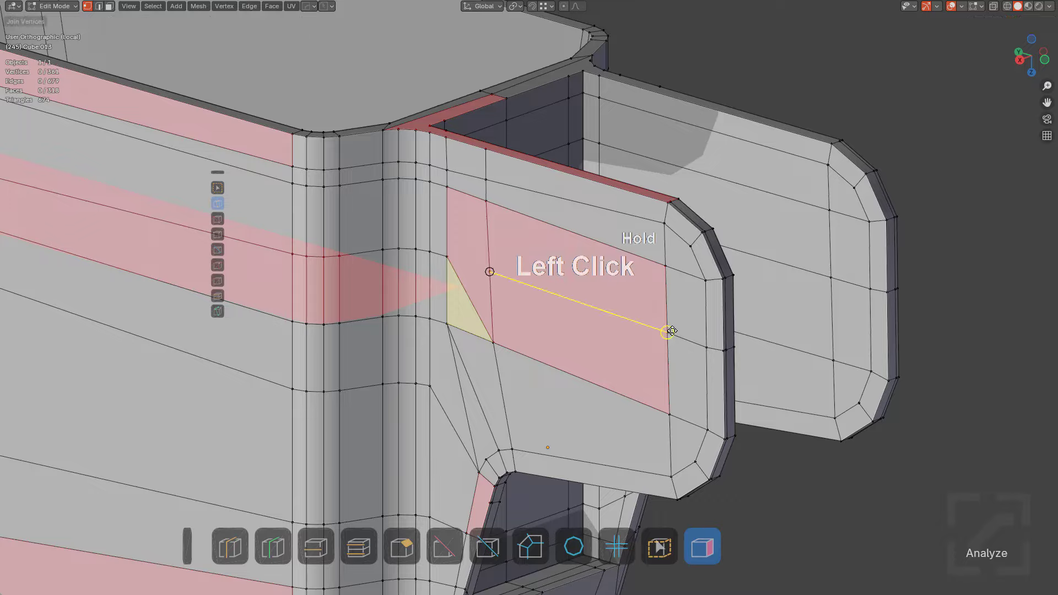
key(alt+a)
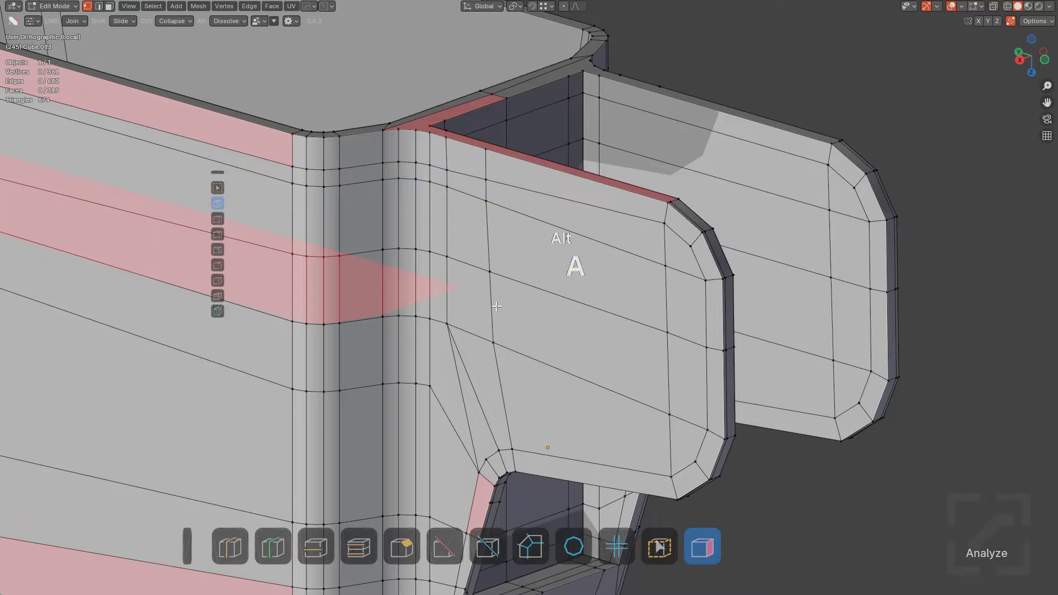
Add a vertical loop cut down the flange's inner face and connect two outer rim vertices across the upper rim face
middle_drag(496, 303, 530, 376)
key(ctrl+r)
right_click(531, 342)
scroll(559, 314, up, 3)
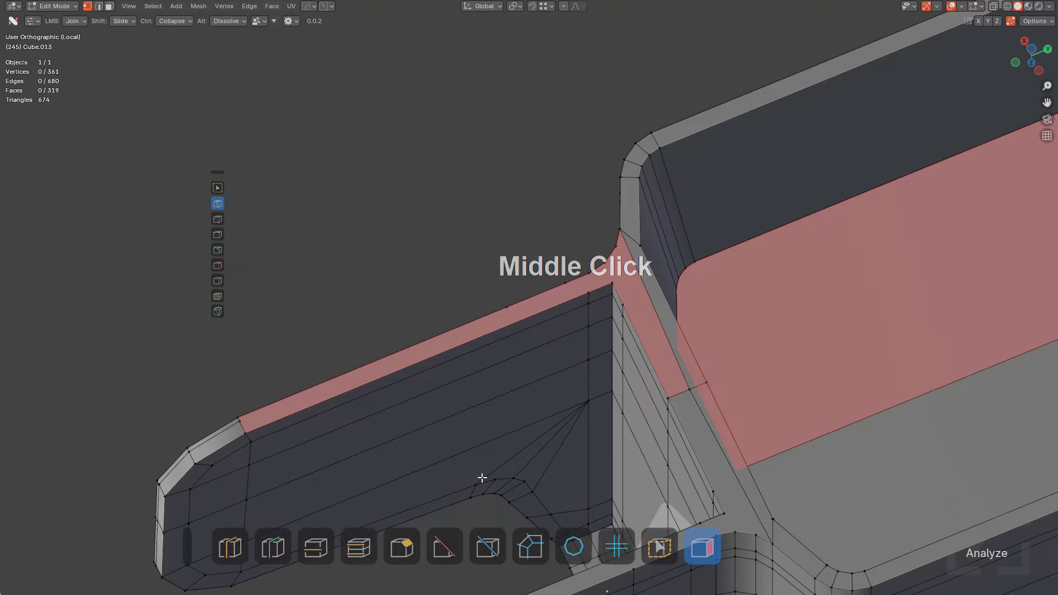
drag(500, 313, 505, 309)
scroll(604, 297, up, 2)
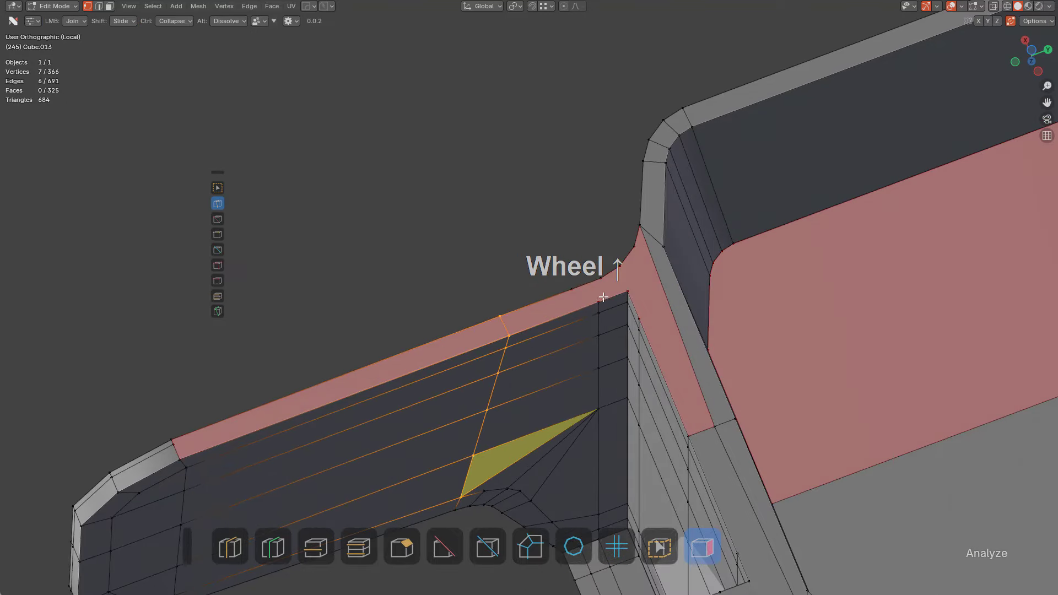
drag(570, 289, 593, 280)
key(alt+a)
Add a lengthwise loop cut along the short rim face near the junction and extend it with an edge to the flange's rounded corner
middle_drag(571, 359, 603, 340)
scroll(603, 340, down, 3)
shift+middle_drag(559, 407, 565, 337)
middle_drag(460, 386, 609, 366)
shift+middle_drag(609, 366, 680, 357)
scroll(640, 388, up, 3)
key(ctrl+r)
click(640, 390)
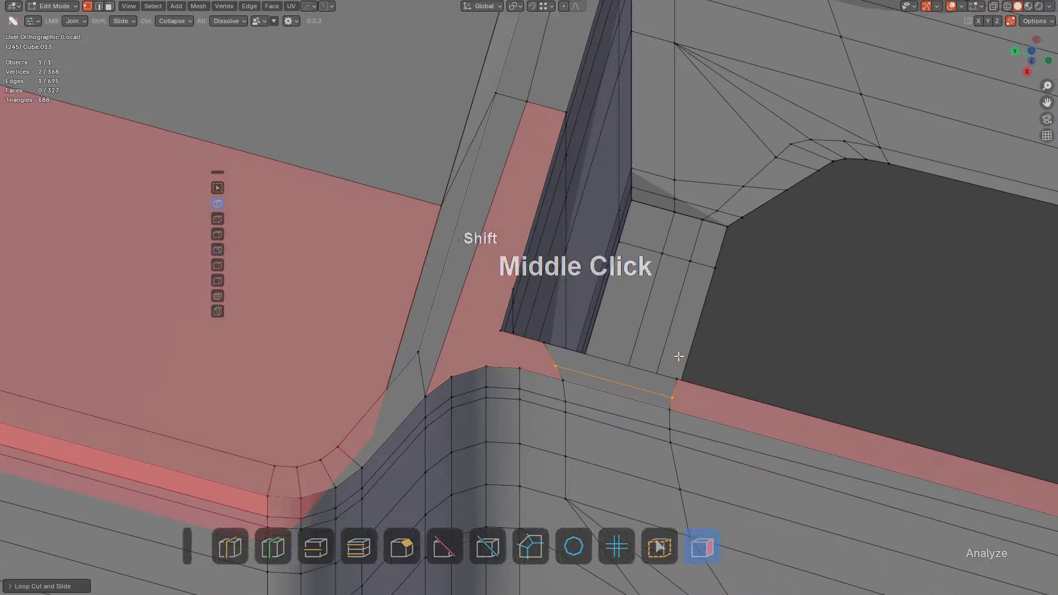
scroll(692, 336, down, 2)
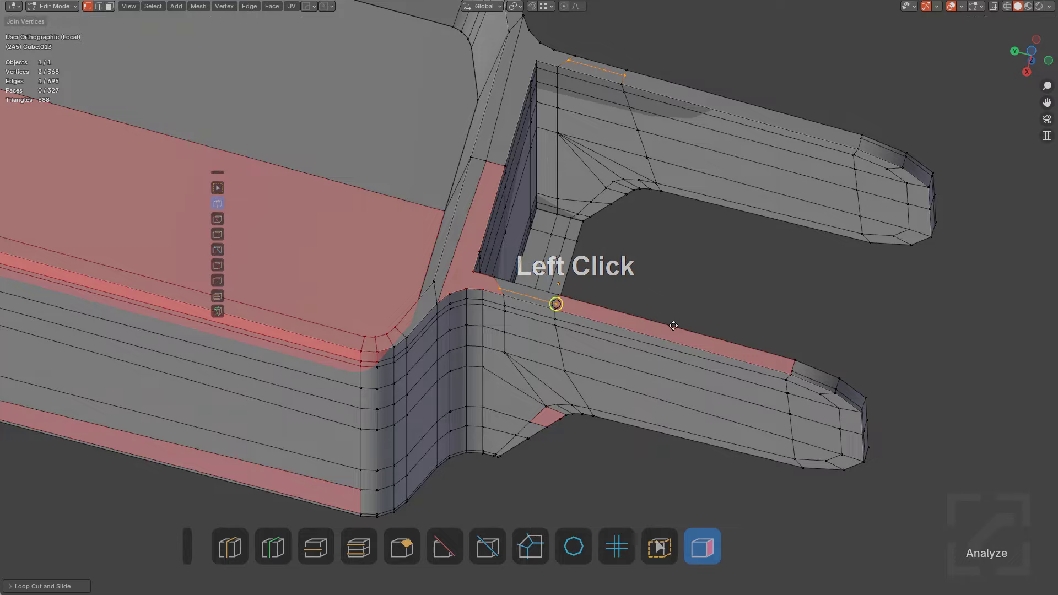
drag(780, 367, 790, 371)
scroll(626, 337, up, 3)
key(alt+a)
Inset the n-gon at the junction between the flange rim and the recess by about 0.0017 m
shift+middle_drag(560, 333, 680, 448)
key(3)
click(540, 302)
key(i)
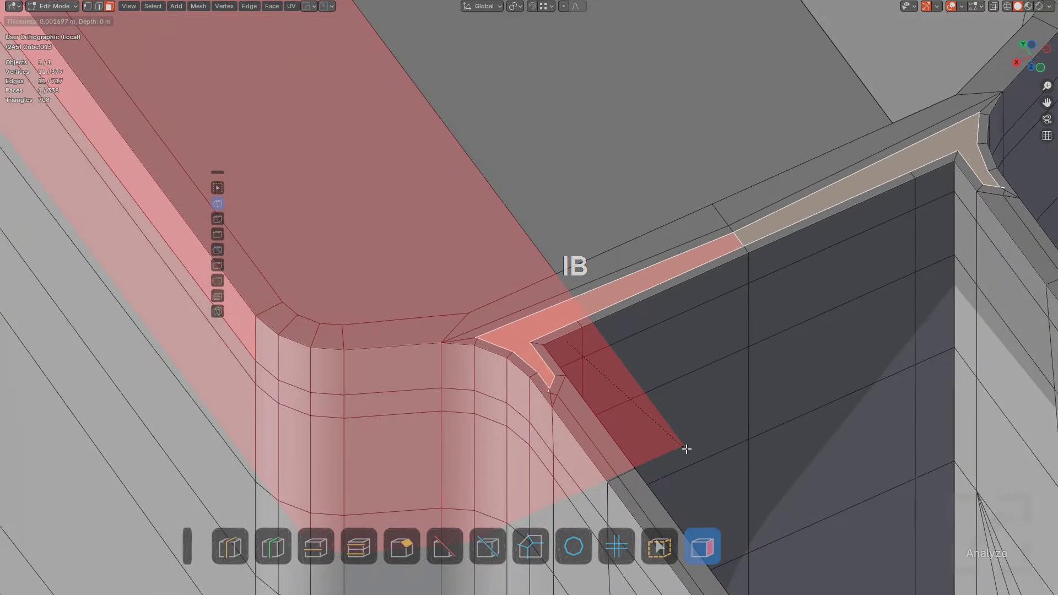
click(685, 445)
Collapse and dissolve the surplus inset vertices at the narrow end of the junction face
shift+middle_drag(685, 445, 683, 353)
scroll(627, 377, up, 3)
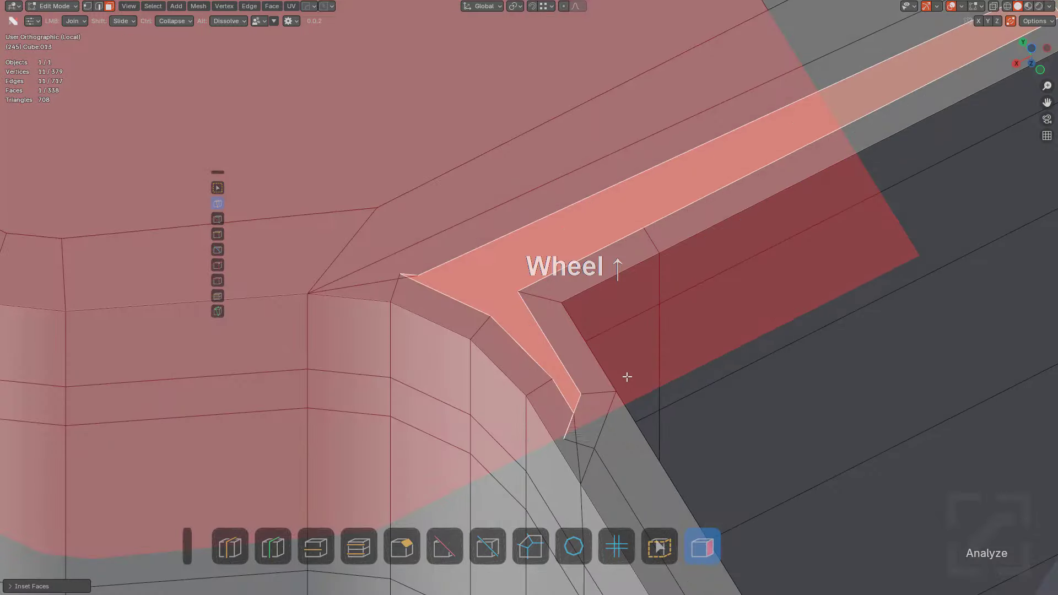
ctrl+click(569, 443)
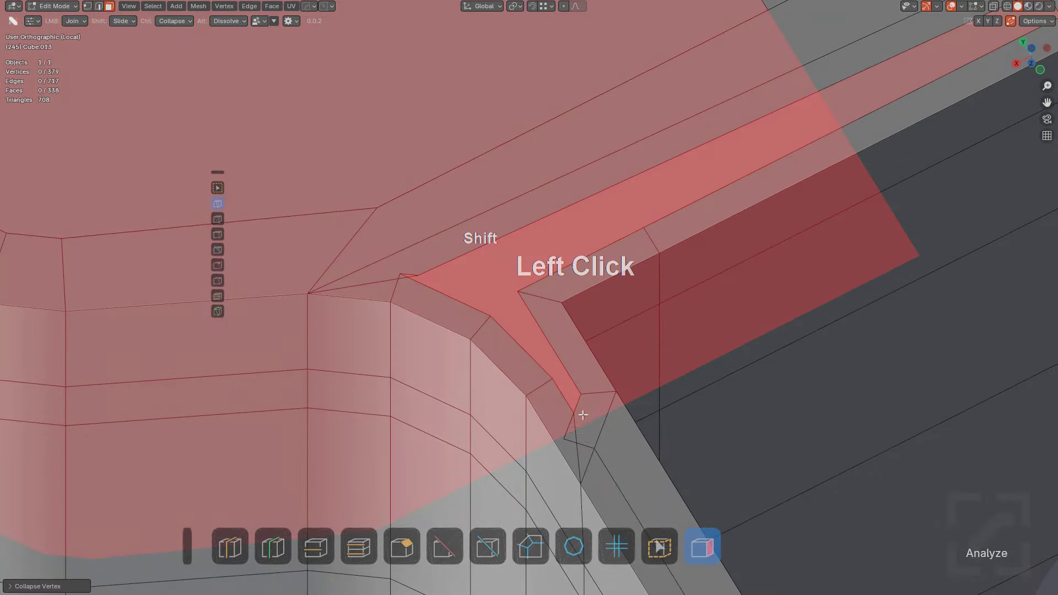
key(1)
shift+click(575, 422)
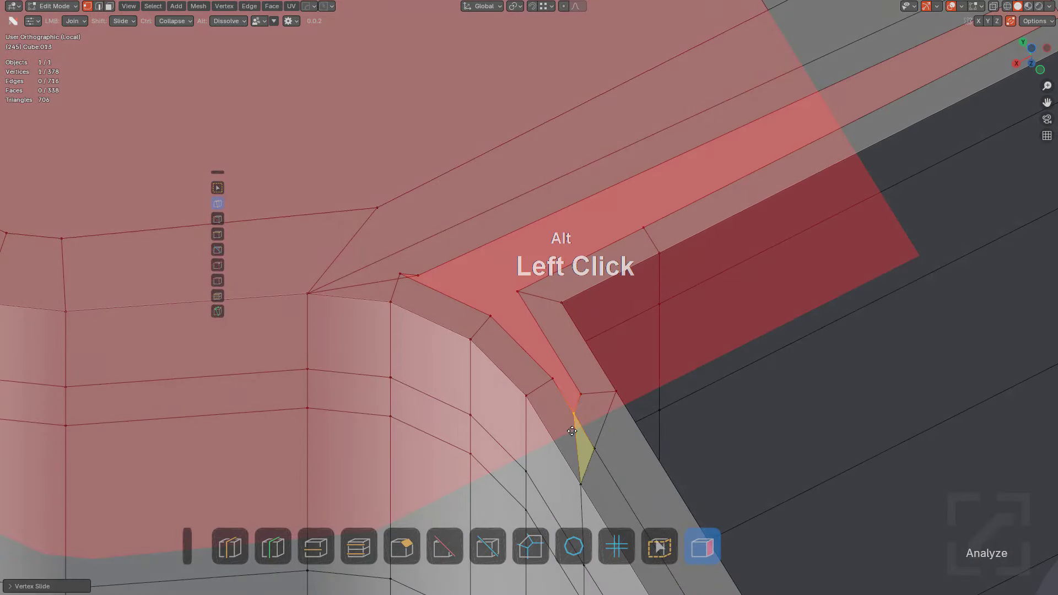
alt+click(575, 398)
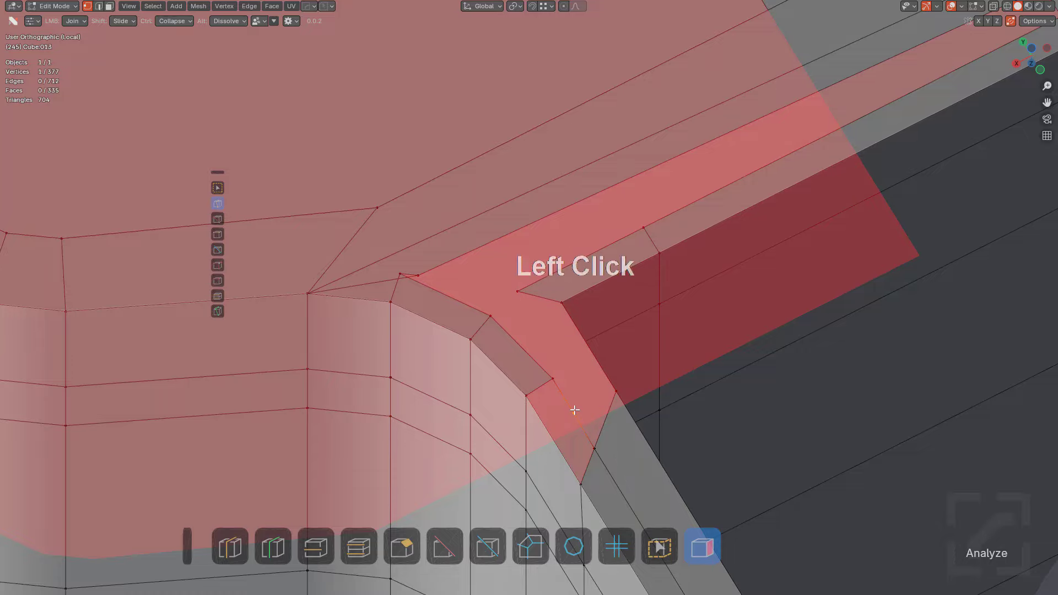
middle_drag(581, 407, 448, 351)
scroll(462, 366, down, 8)
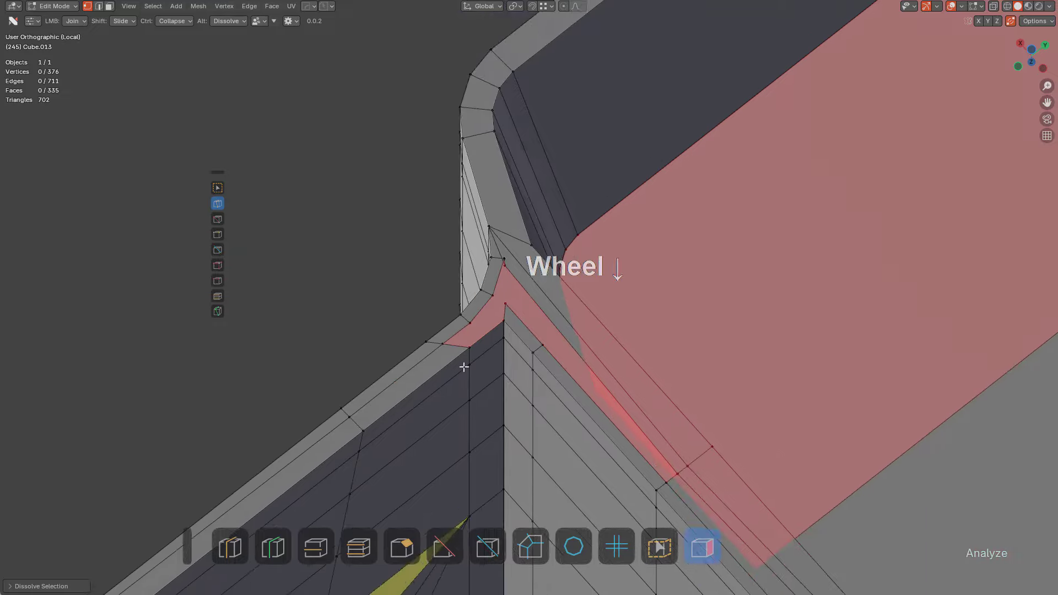
middle_drag(510, 368, 566, 282)
scroll(565, 293, down, 1)
shift+middle_drag(557, 338, 560, 229)
scroll(576, 349, down, 2)
middle_drag(573, 349, 519, 361)
scroll(519, 360, up, 4)
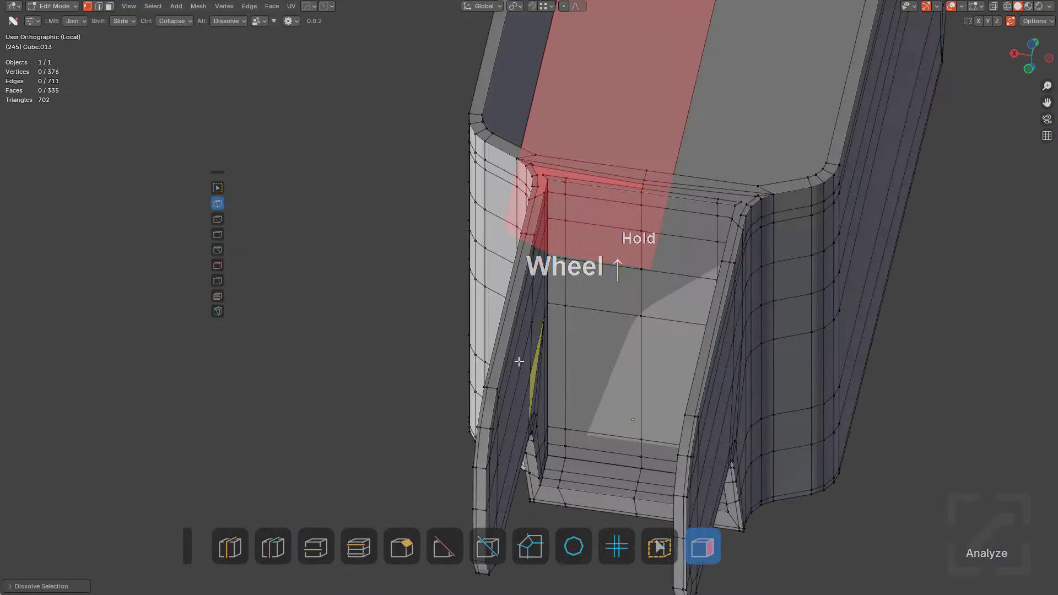
right_click(489, 389)
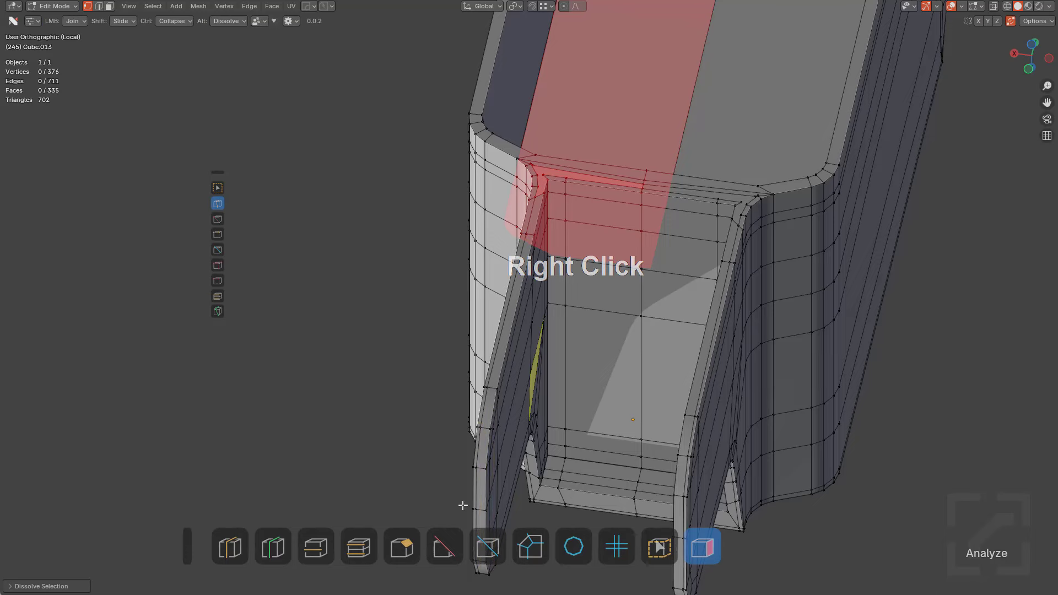
click(286, 544)
drag(490, 388, 492, 389)
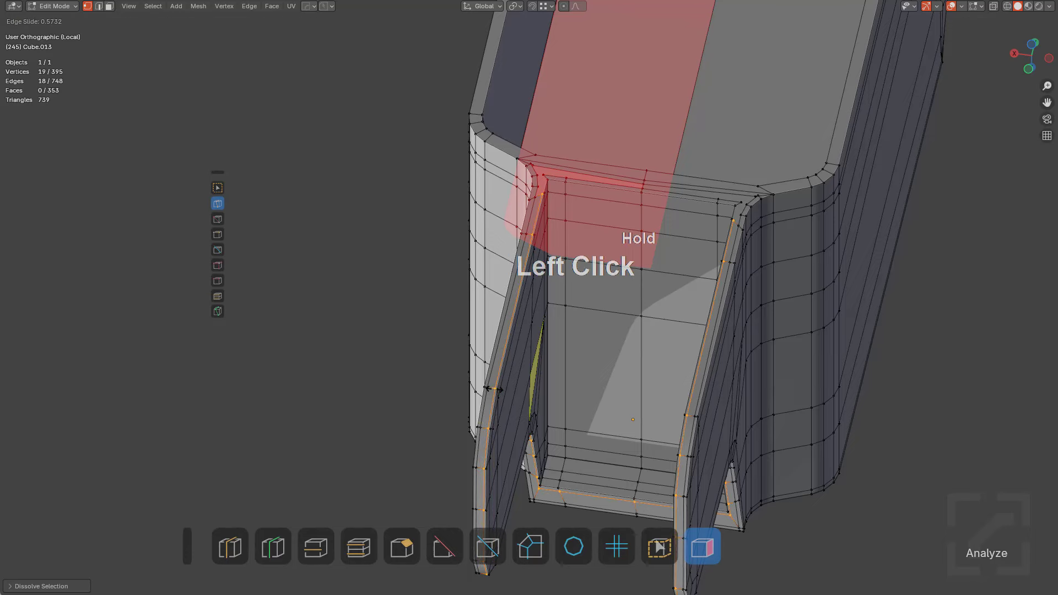
middle_drag(490, 389, 614, 359)
scroll(579, 326, up, 5)
key(ctrl+z)
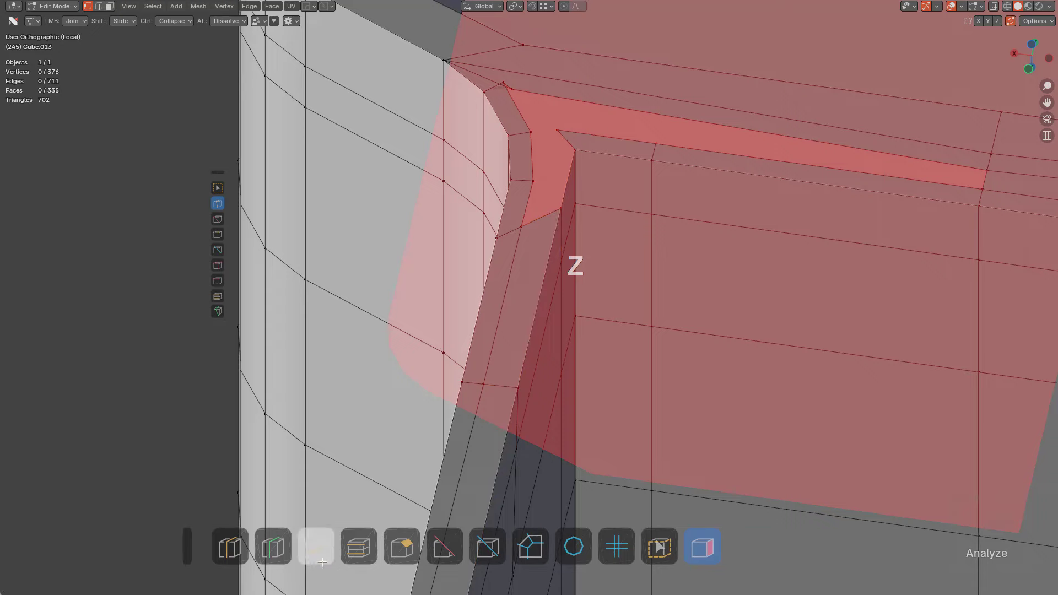
Add a loop cut along the flange rim's inner strip, starting at the narrow end of the junction face
click(274, 539)
drag(547, 213, 551, 215)
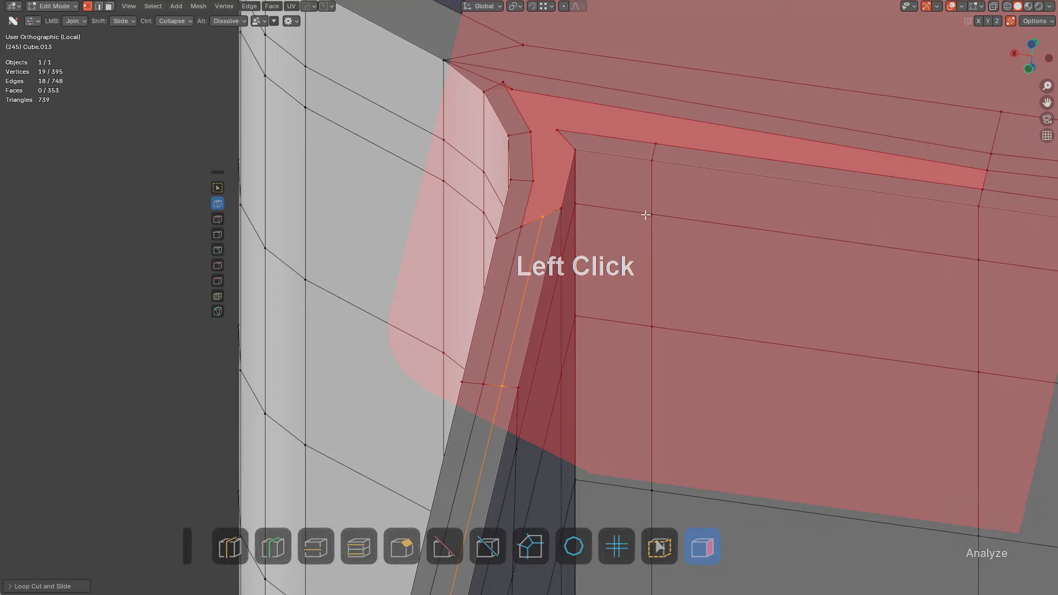
middle_drag(645, 214, 581, 274)
key(alt+a)
Connect the junction's curved inset vertices to the opposite inner corner vertices with two edges to form a quad
shift+middle_drag(528, 333, 407, 372)
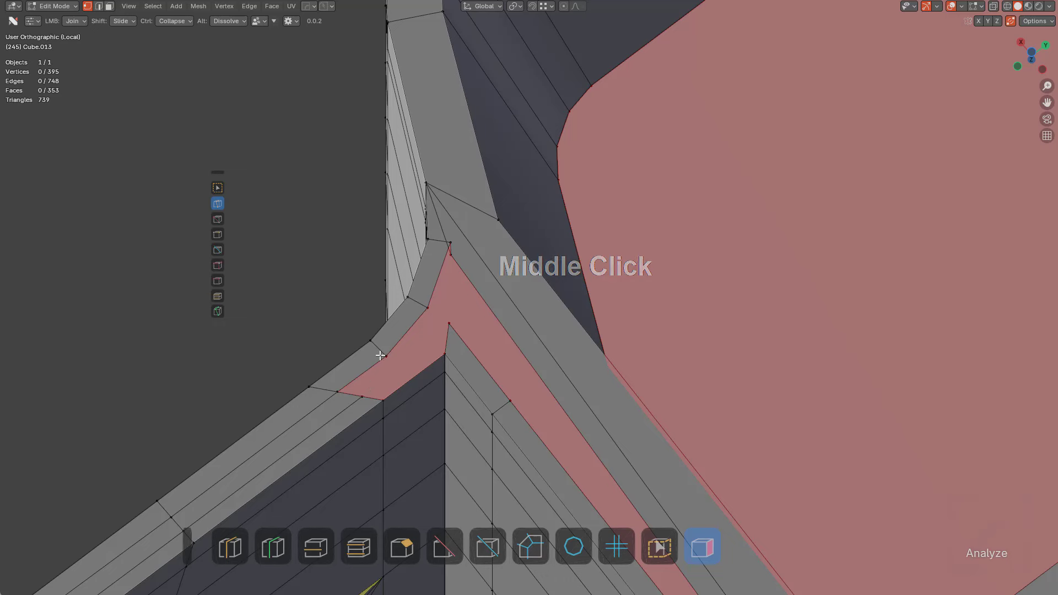
click(383, 396)
drag(404, 350, 444, 313)
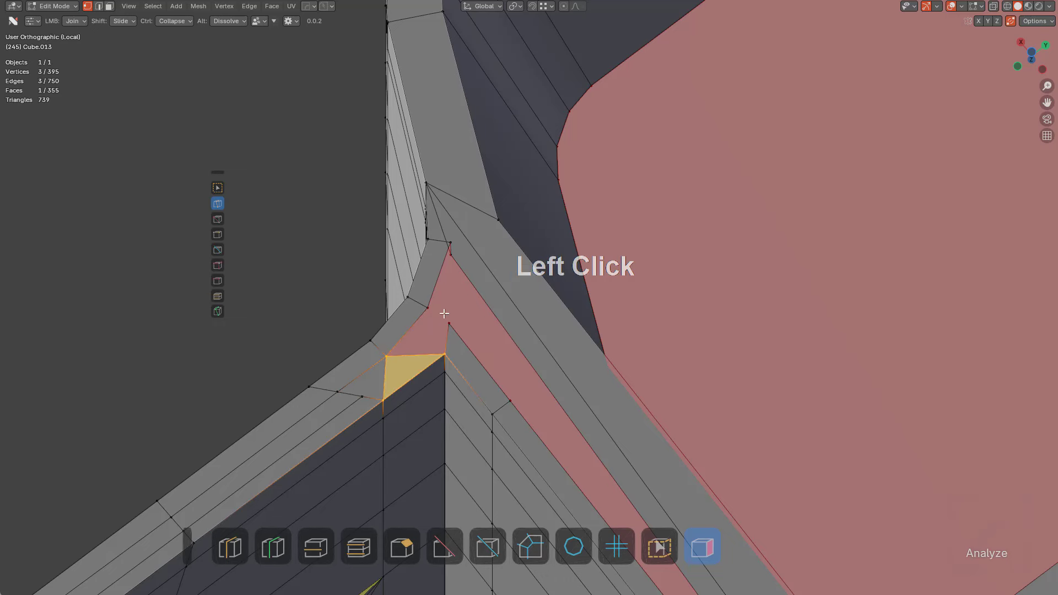
click(453, 323)
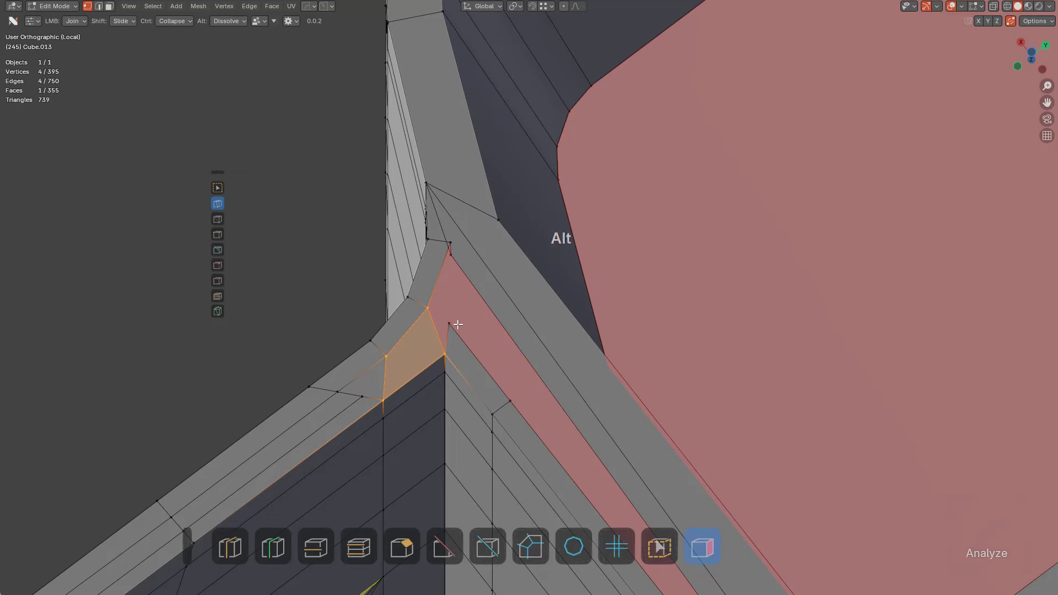
middle_drag(458, 287, 475, 338)
Collapse the doubled inset corner vertex, connect it across the body rim to the opposite corner, and dissolve the leftover diagonal
ctrl+click(493, 347)
scroll(507, 360, up, 2)
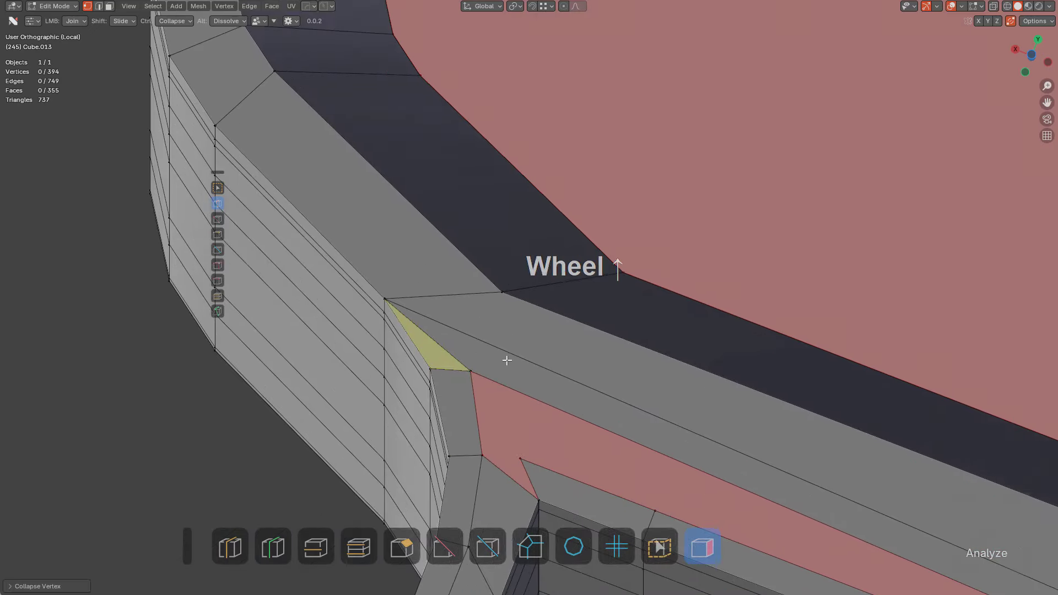
drag(486, 350, 508, 290)
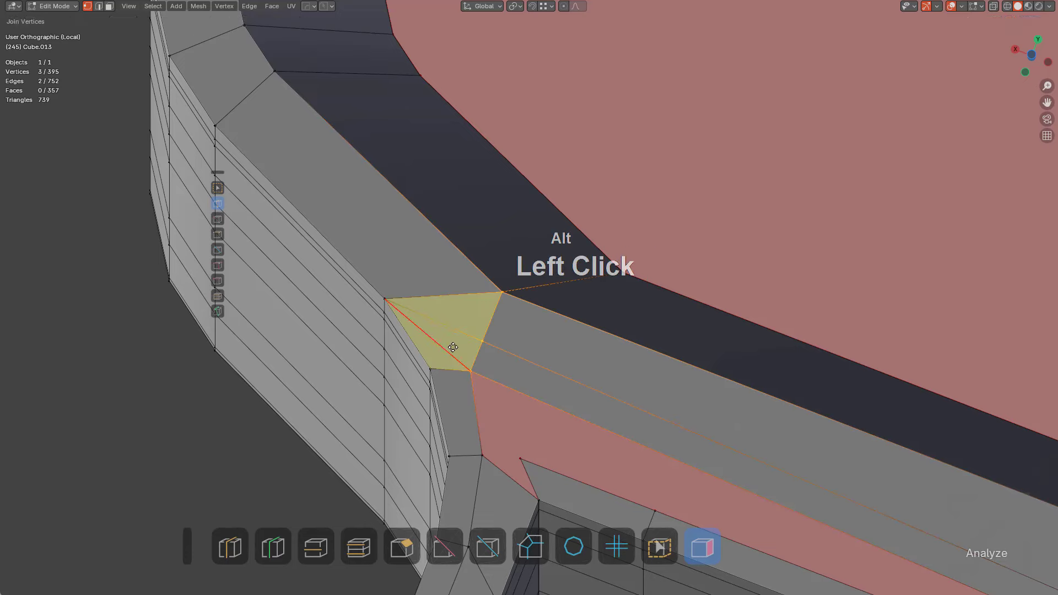
alt+click(454, 349)
Connect the junction's outer and inner inset corners, and add a crosswise edge loop through the adjoining rim strips
scroll(506, 355, down, 2)
middle_drag(521, 377, 578, 375)
key(a)
drag(609, 352, 540, 317)
scroll(704, 322, down, 1)
drag(673, 281, 599, 283)
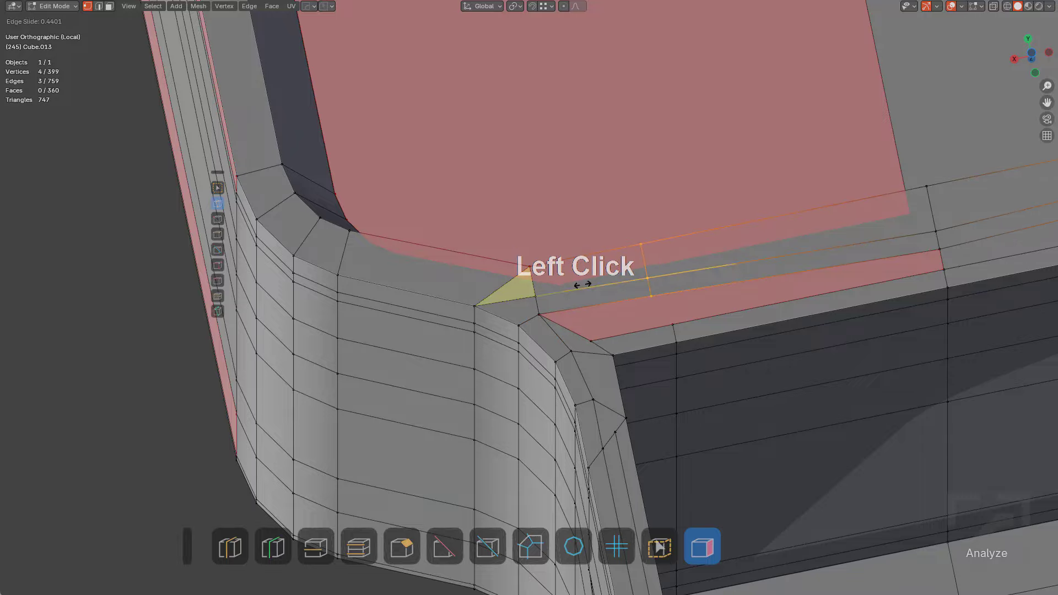
key(alt+a)
scroll(668, 314, down, 4)
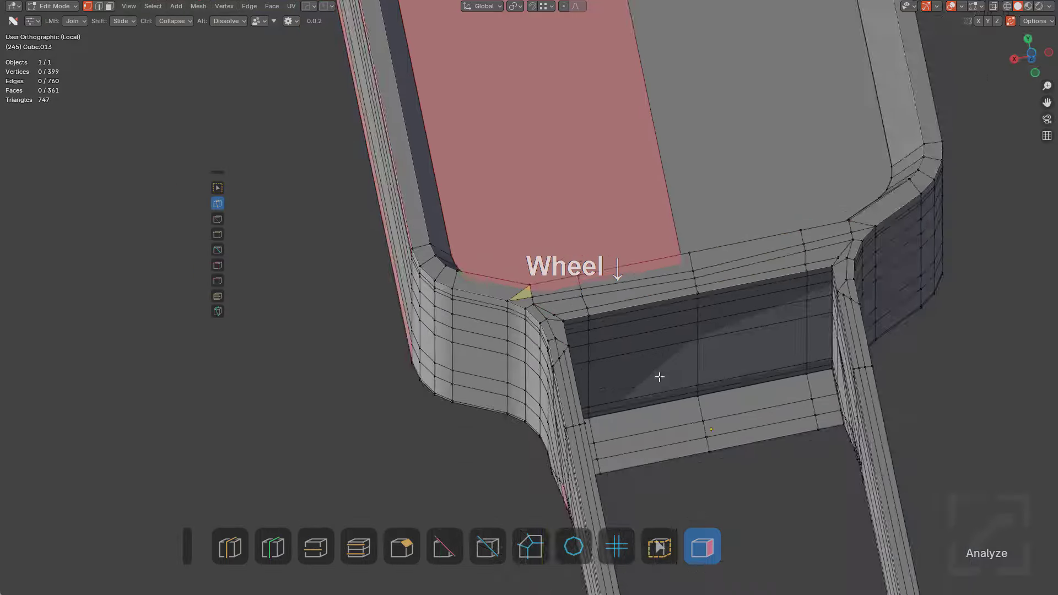
Add a centred horizontal loop cut along the body's side through the strip leading to the slanted opening's n-gon
mouse_move(659, 373)
middle_down()
mouse_move(597, 324)
mouse_move(643, 350)
mouse_move(624, 371)
mouse_move(659, 364)
mouse_move(663, 353)
middle_up()
scroll(623, 370, up, 6)
scroll(670, 375, down, 3)
shift+middle_drag(677, 397, 656, 385)
scroll(506, 369, up, 5)
scroll(656, 385, down, 5)
shift+middle_drag(441, 350, 533, 349)
key(ctrl+r)
click(351, 314)
right_click(609, 331)
middle_drag(609, 331, 540, 303)
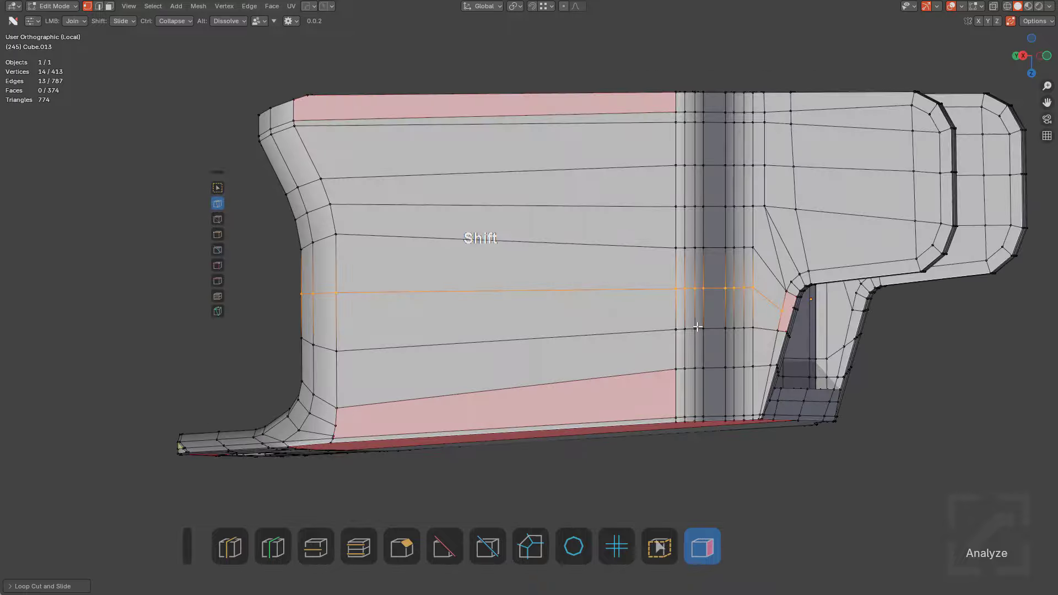
Connect the horizontal loop's end to the slanted opening's edge and slide the crossing vertex along the opening's inset edge
scroll(536, 302, up, 6)
scroll(536, 302, up, 4)
drag(533, 289, 545, 250)
scroll(439, 260, down, 9)
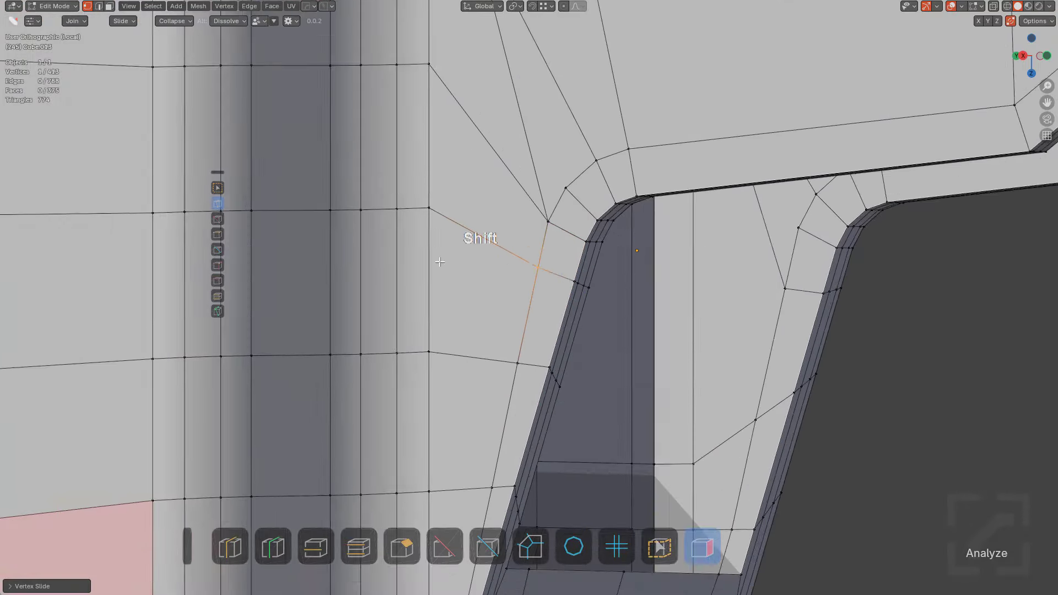
Knife-cut a straight crosswise edge through the underside's large face, starting at the corner vertex near the tab with the hole
shift+middle_drag(381, 384, 529, 305)
scroll(507, 328, up, 3)
scroll(441, 302, up, 1)
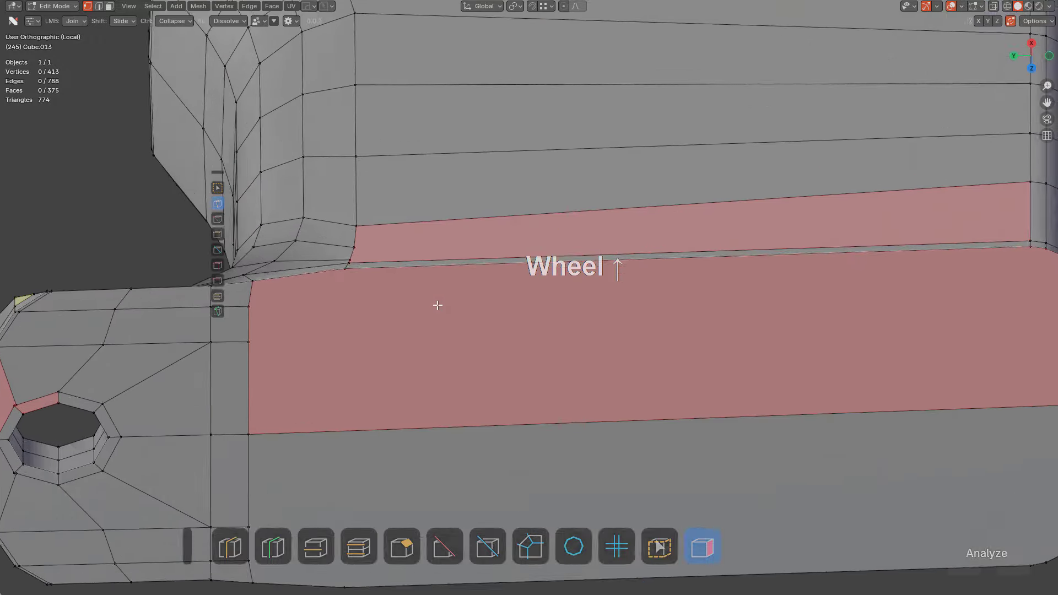
key(k)
click(404, 294)
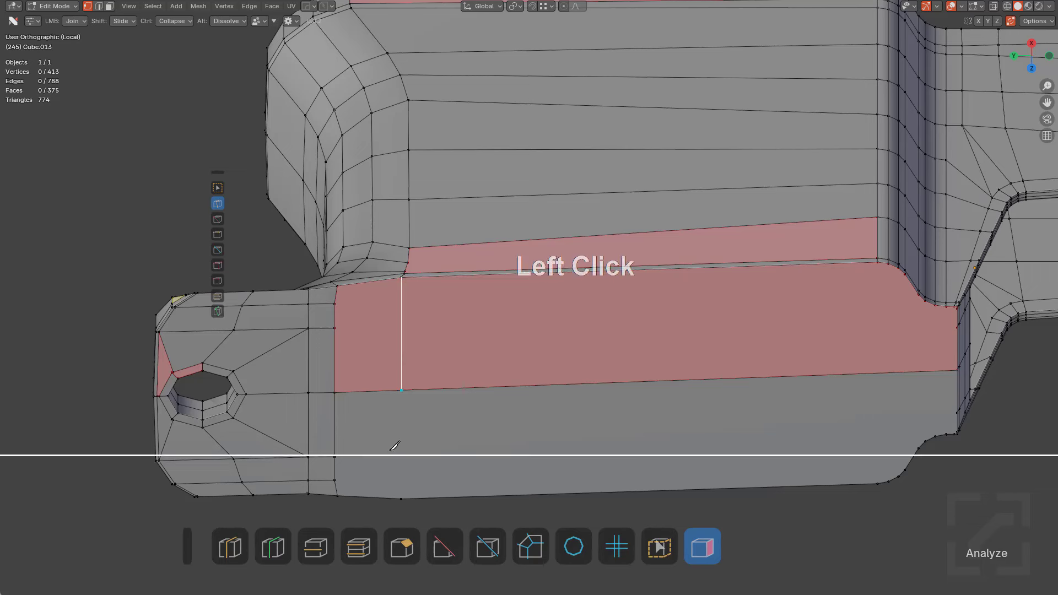
key(space)
key(alt+a)
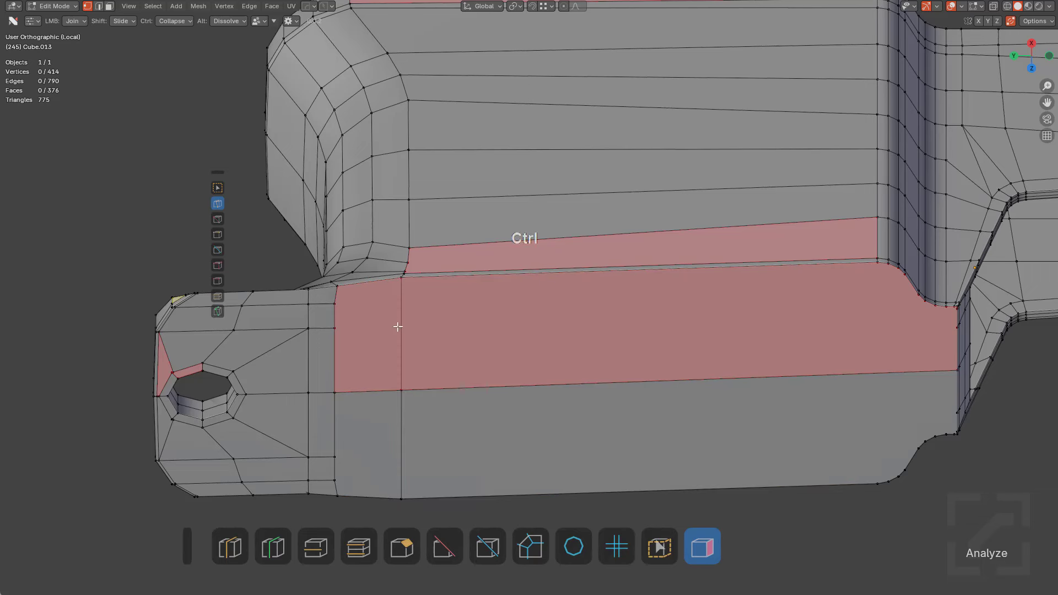
Add a cut at the middle of the underside's new crosswise edge and bevel its vertex into two vertices
key(ctrl+r)
click(411, 355)
right_click(445, 298)
key(ctrl+shift+b)
click(350, 329)
Connect the tab's two open edge vertices to the two vertices on the underside's crosswise edge
drag(337, 328, 401, 353)
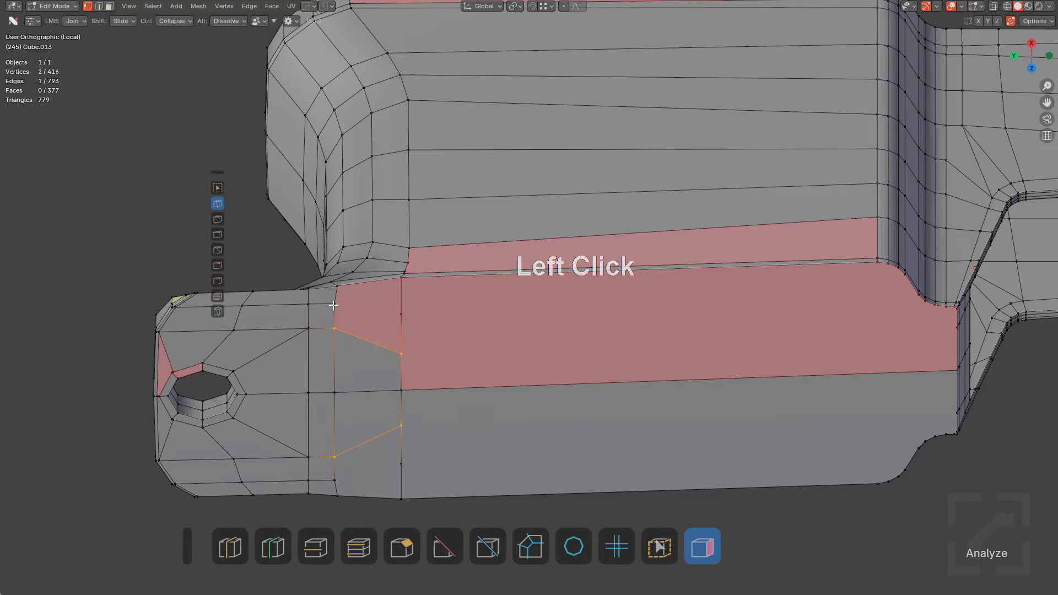
click(334, 305)
key(alt+a)
scroll(279, 348, up, 4)
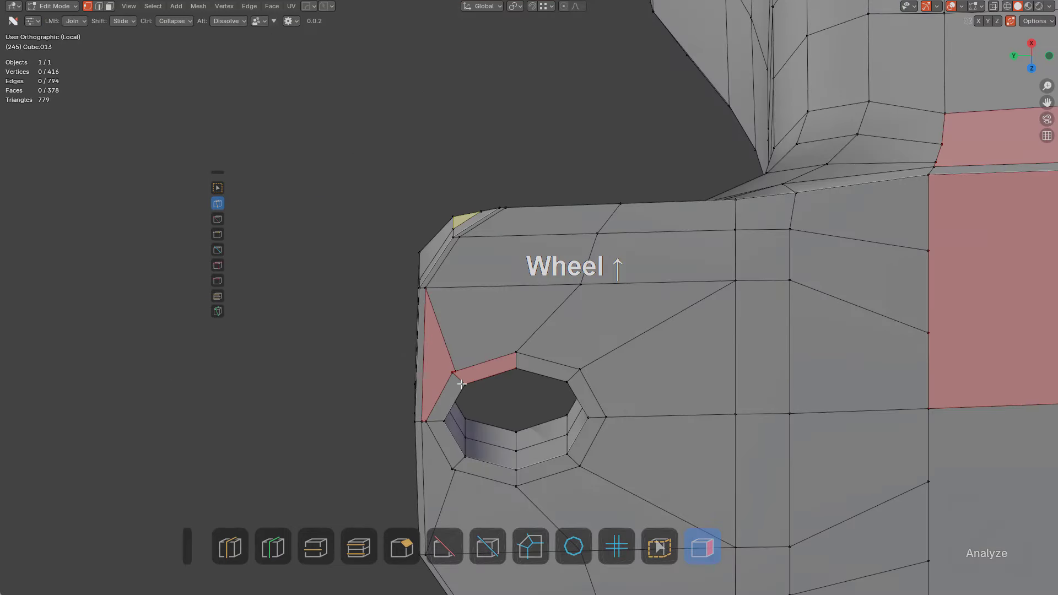
Collapse the short extra edge at the tab hole's rim and add a support loop along the tab's side, sliding its end vertex along the edge
ctrl+click(460, 372)
scroll(500, 351, down, 1)
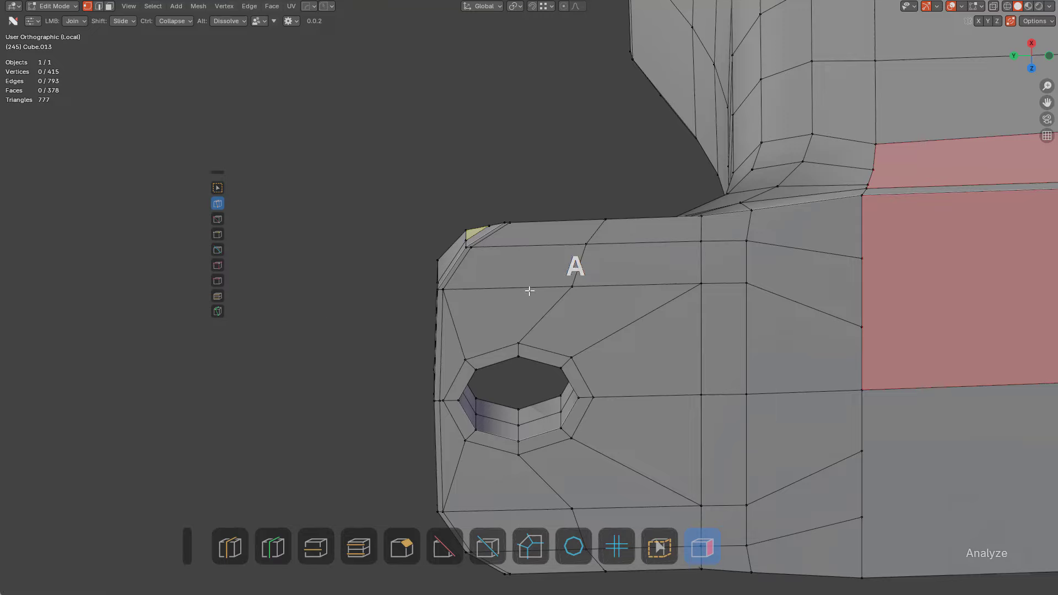
middle_drag(529, 291, 578, 435)
key(ctrl+r)
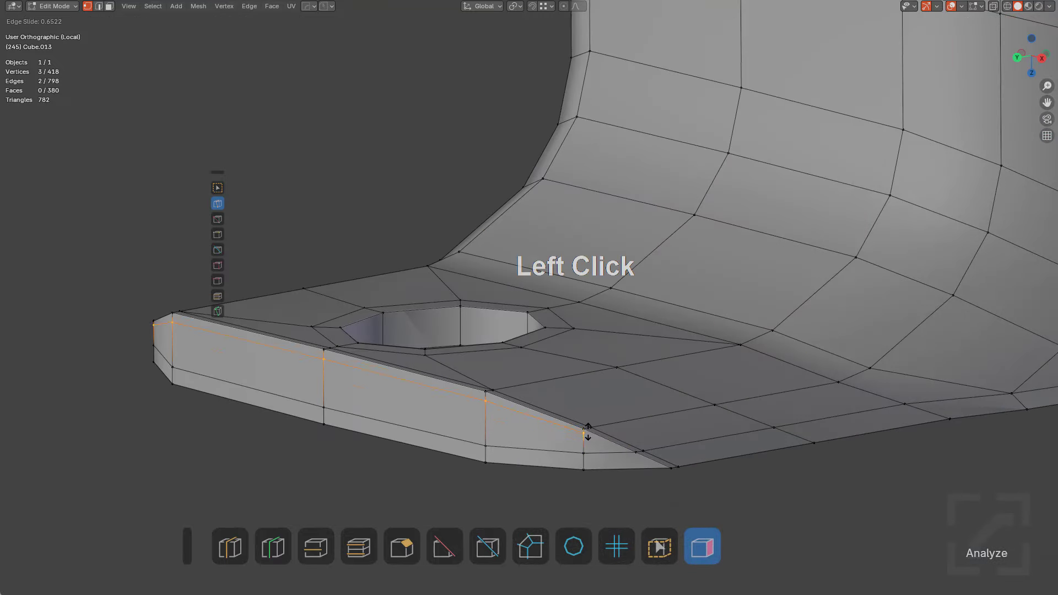
click(585, 437)
shift+drag(584, 435, 561, 429)
key(a)
scroll(548, 400, down, 2)
middle_drag(548, 397, 567, 402)
scroll(477, 366, up, 1)
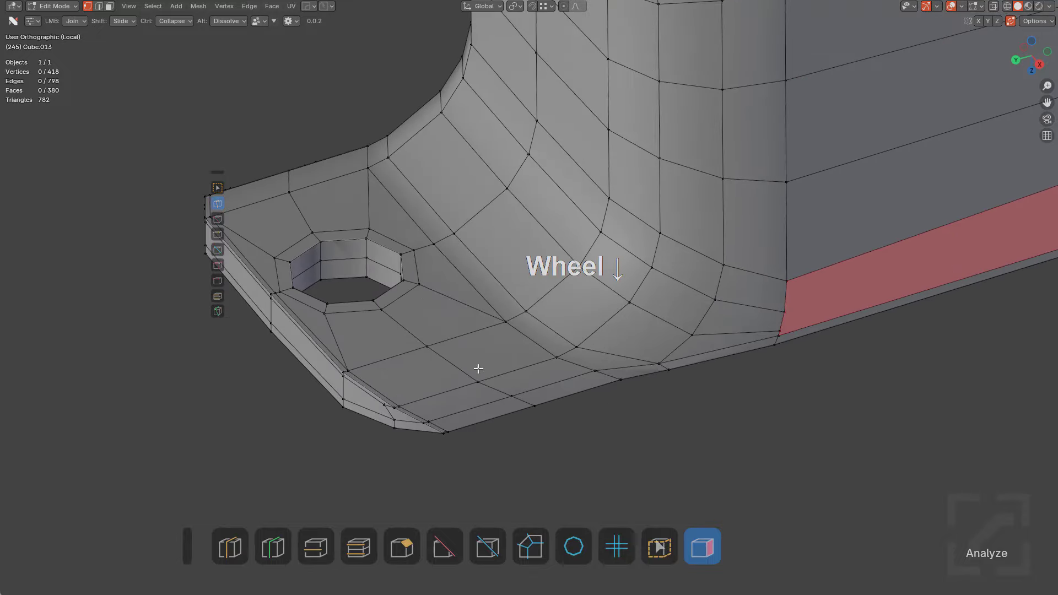
Slide the two vertices at the lower end of the wall's corner edge down so they merge beside the bottom edge
middle_drag(477, 366, 531, 370)
scroll(531, 370, down, 4)
shift+middle_drag(684, 355, 444, 331)
scroll(521, 349, up, 1)
scroll(514, 328, up, 2)
shift+middle_drag(515, 328, 529, 365)
shift+drag(531, 370, 518, 385)
shift+drag(537, 351, 522, 381)
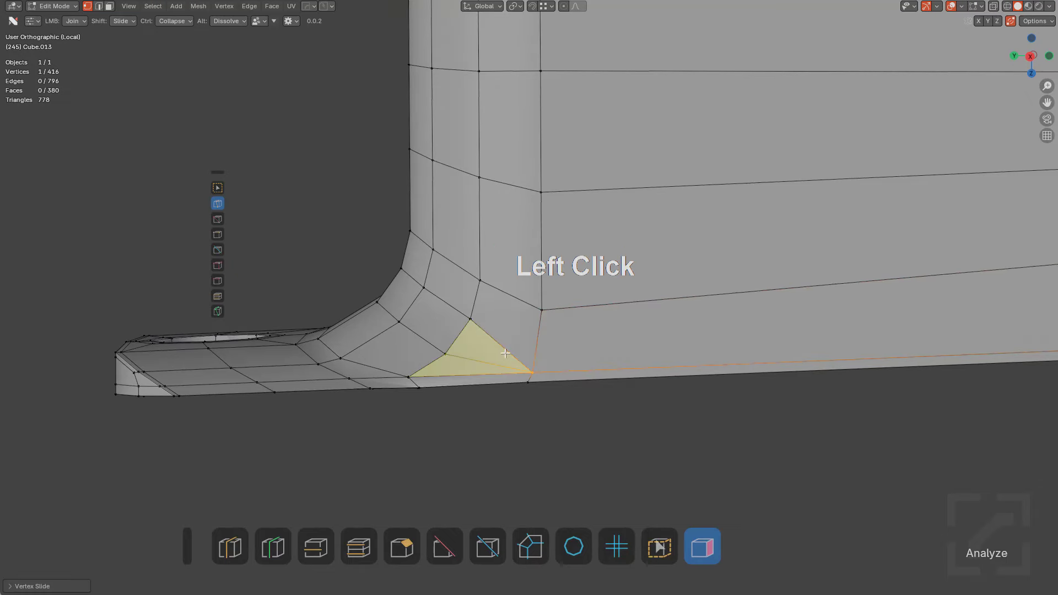
Dissolve the extra edge between the two triangles at the fillet corner and slide the freed vertex up toward the tab's fillet
alt+click(474, 362)
key(alt+a)
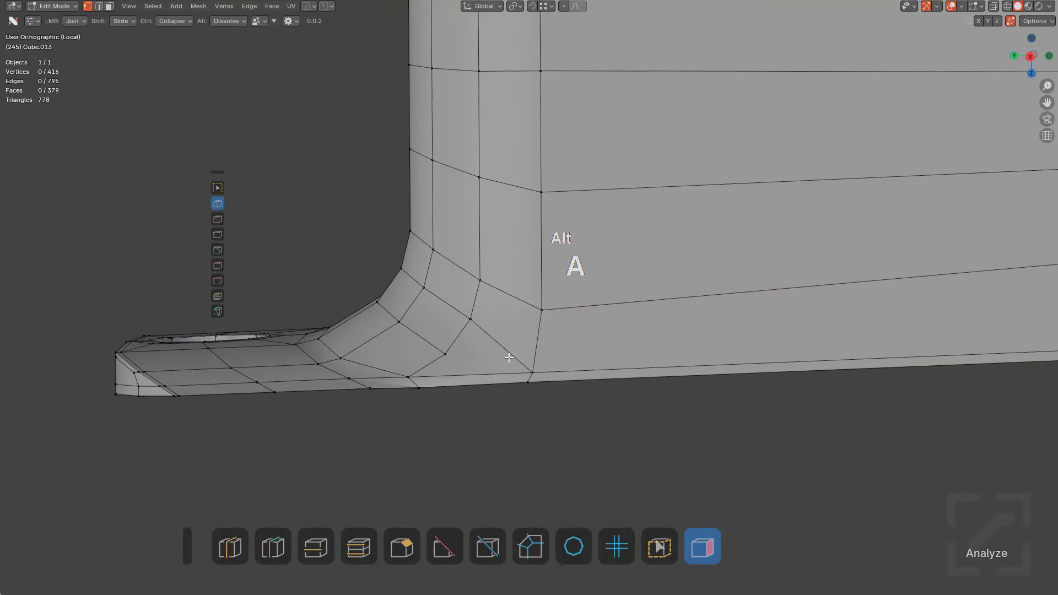
shift+drag(449, 357, 432, 346)
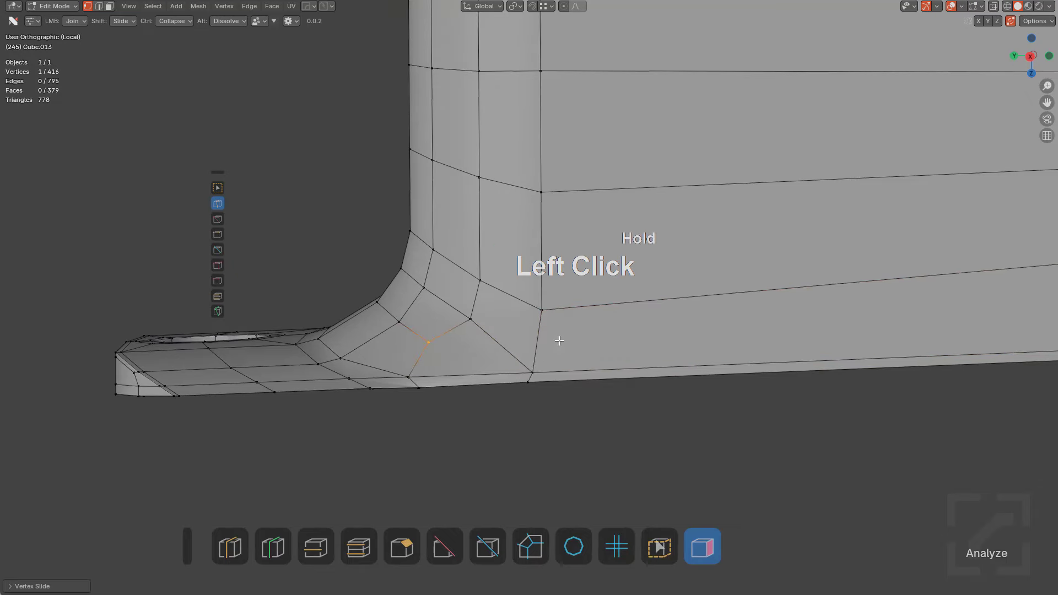
Add a vertical loop cut on the long wall close to the rounded corner and join its upper end to the rim's corner vertex
scroll(557, 340, down, 2)
shift+middle_drag(557, 340, 475, 338)
scroll(463, 319, down, 5)
shift+middle_drag(562, 295, 552, 380)
scroll(557, 340, up, 4)
scroll(597, 371, down, 1)
middle_drag(557, 340, 581, 436)
middle_drag(557, 368, 559, 326)
scroll(515, 349, down, 3)
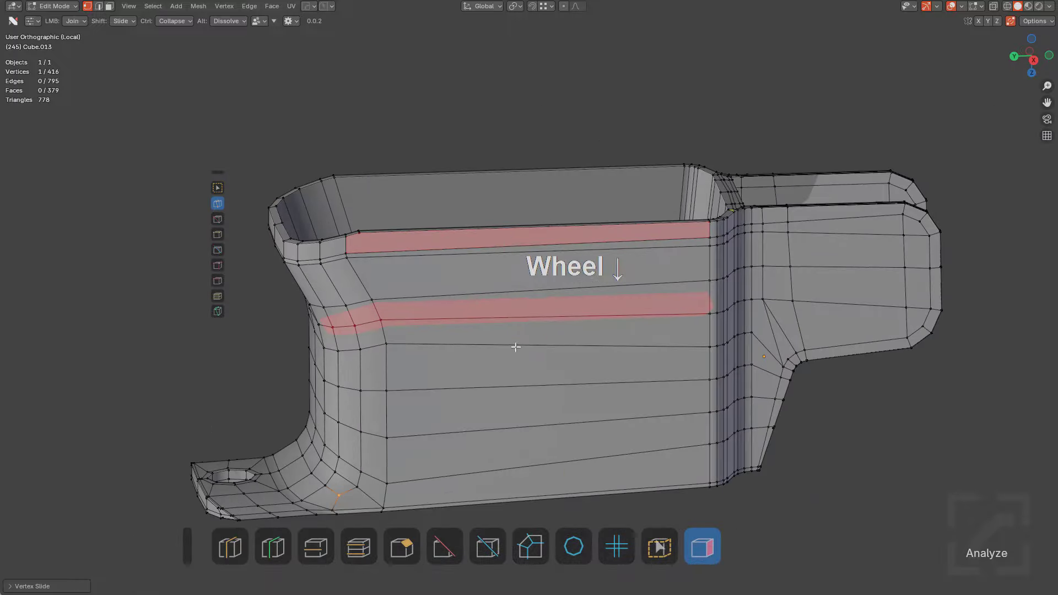
key(ctrl+r)
click(300, 305)
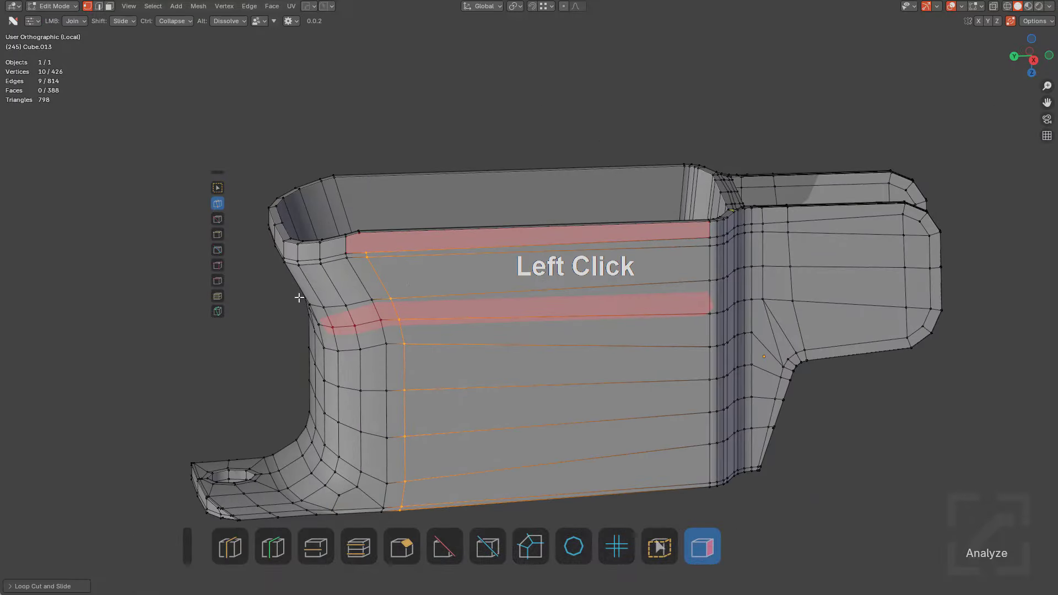
scroll(486, 350, up, 3)
click(363, 341)
key(alt+a)
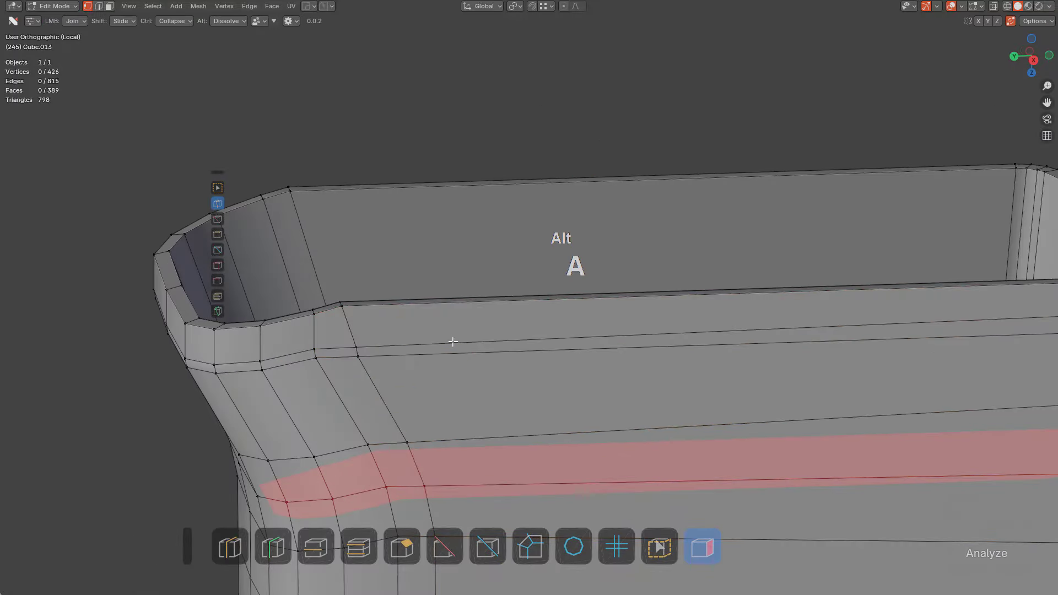
Inset the underside's large face by a narrow border
middle_drag(449, 342, 609, 234)
scroll(595, 308, down, 1)
shift+middle_drag(573, 364, 538, 270)
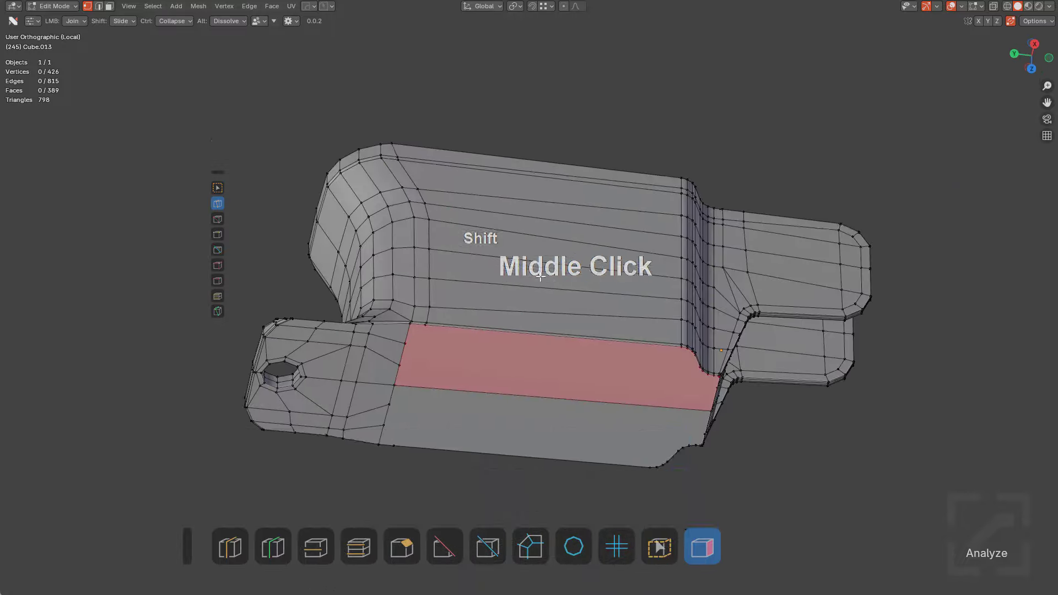
scroll(537, 268, up, 2)
middle_drag(624, 407, 597, 382)
key(3)
click(620, 336)
scroll(724, 373, up, 2)
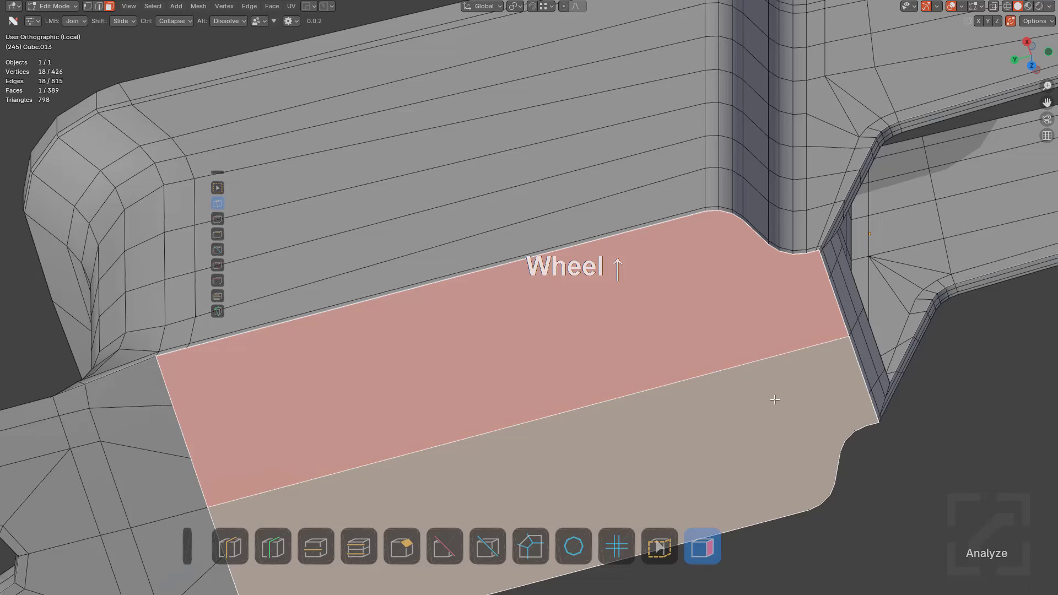
key(i)
click(763, 384)
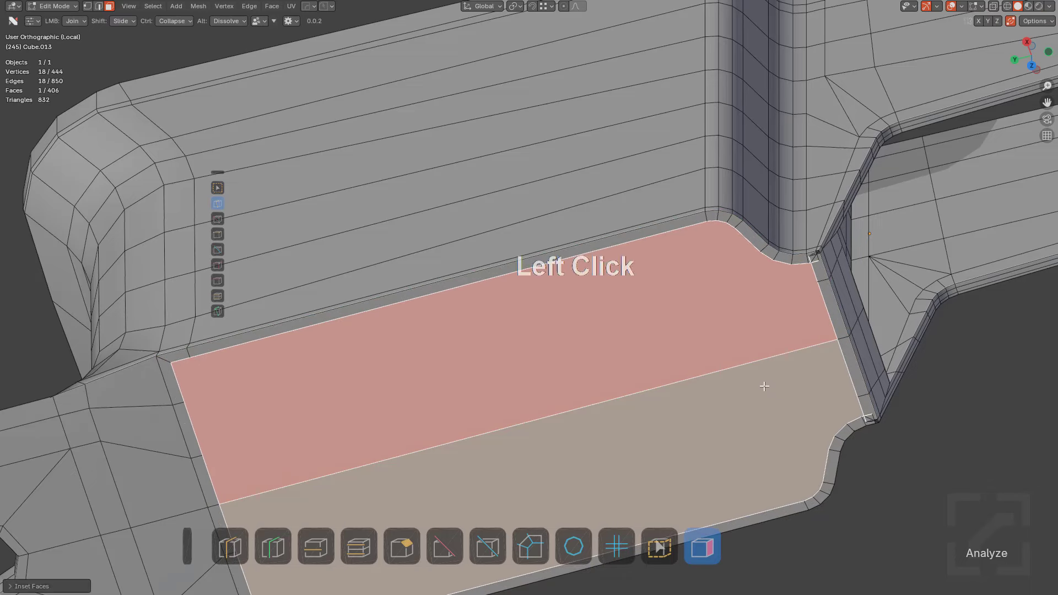
Merge the overlapping inset vertices where the underside's rounded corner meets the slanted opening into one clean corner vertex
scroll(655, 397, up, 2)
scroll(655, 396, up, 3)
key(1)
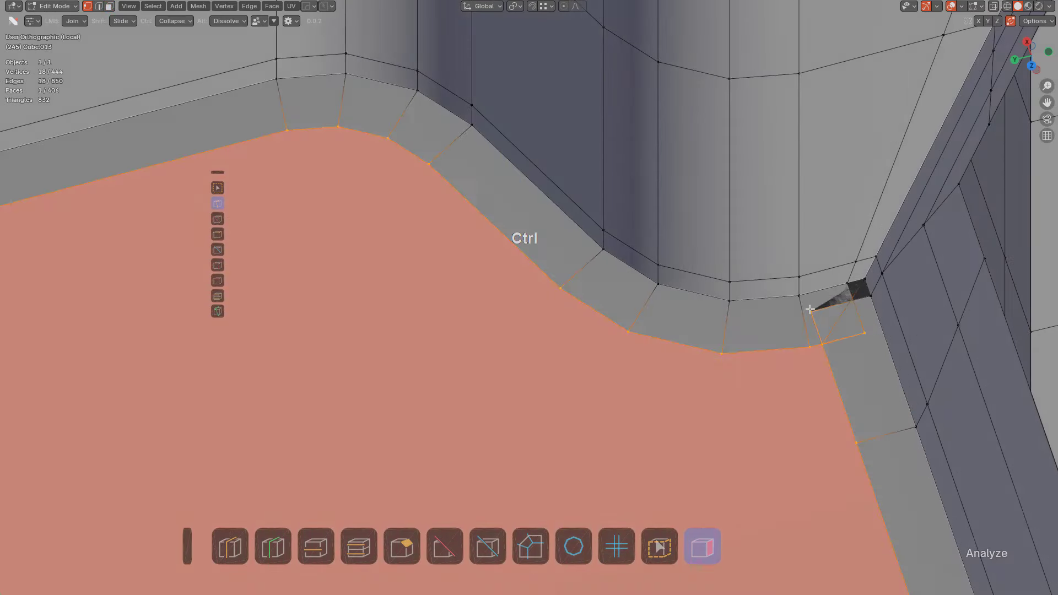
ctrl+drag(810, 309, 829, 343)
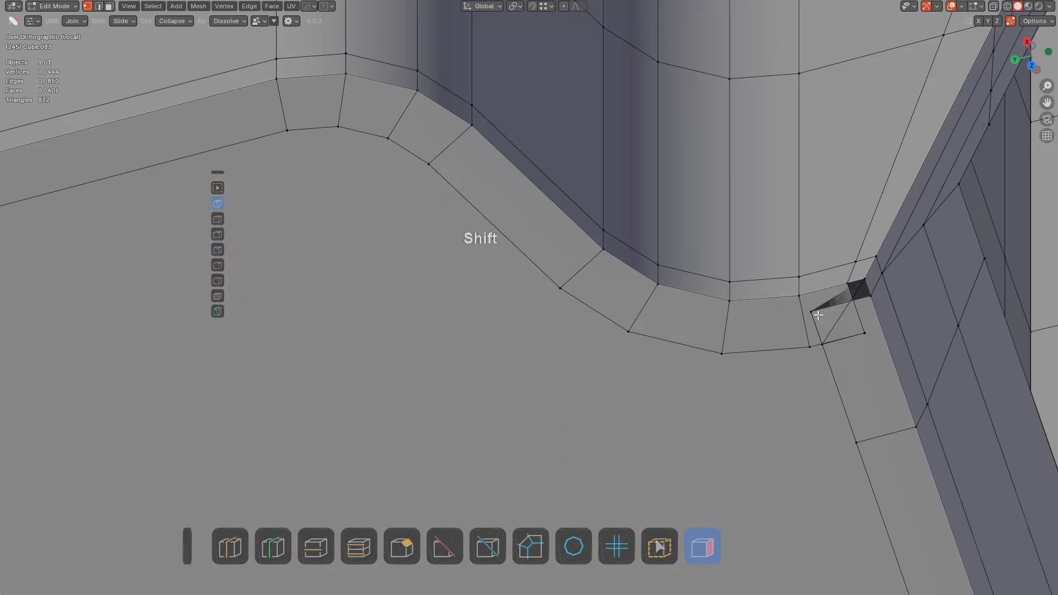
shift+drag(822, 344, 853, 340)
key(z)
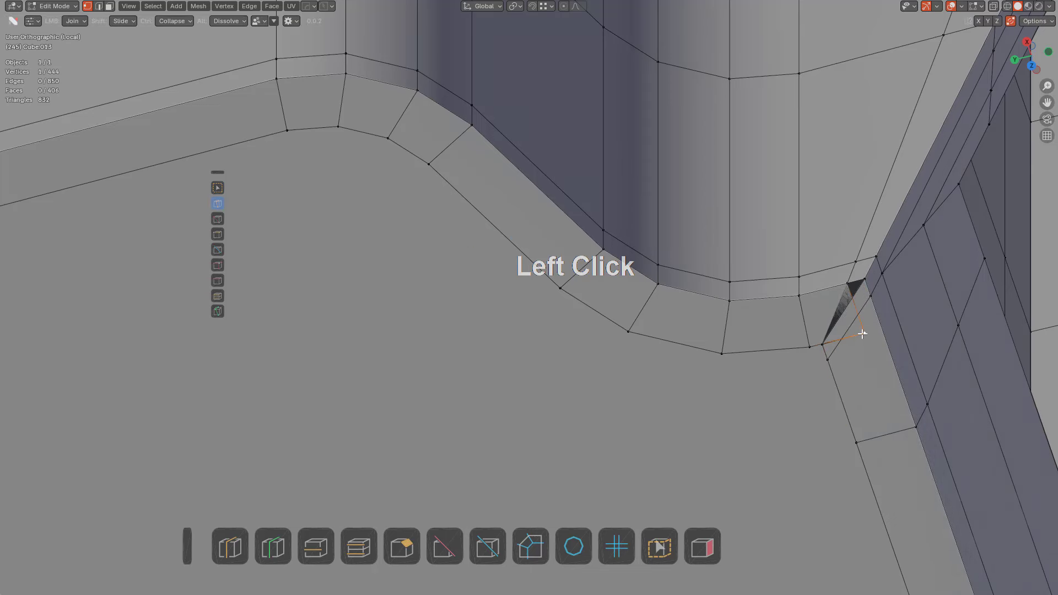
key(g)
key(g)
click(825, 345)
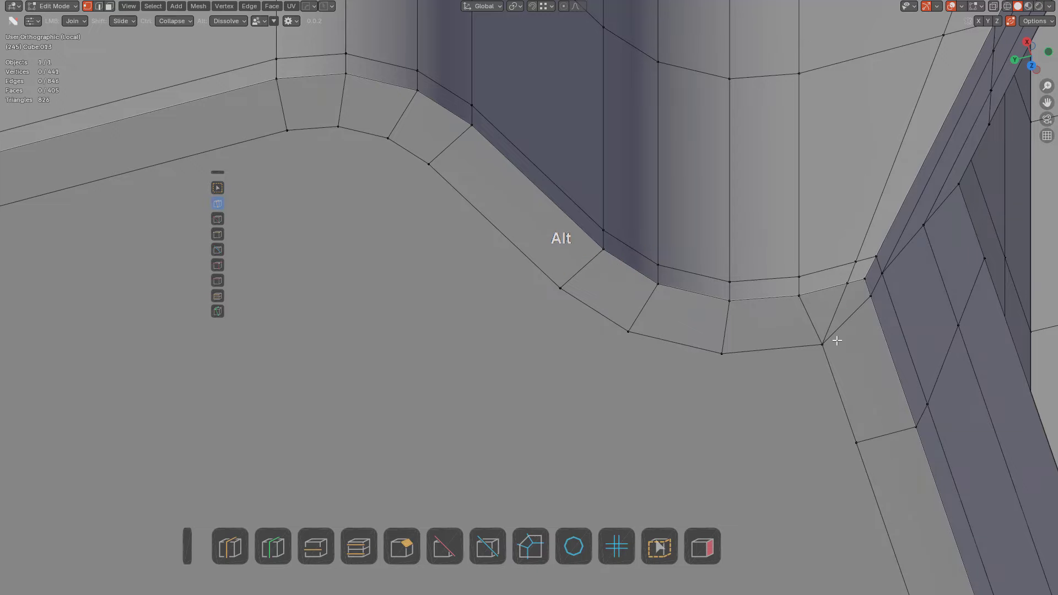
key(Tab)
scroll(810, 354, down, 7)
key(Tab)
Connect the inset border's tab-side vertex to the matching vertex at the slanted opening with a lengthwise edge
shift+middle_drag(584, 371, 777, 323)
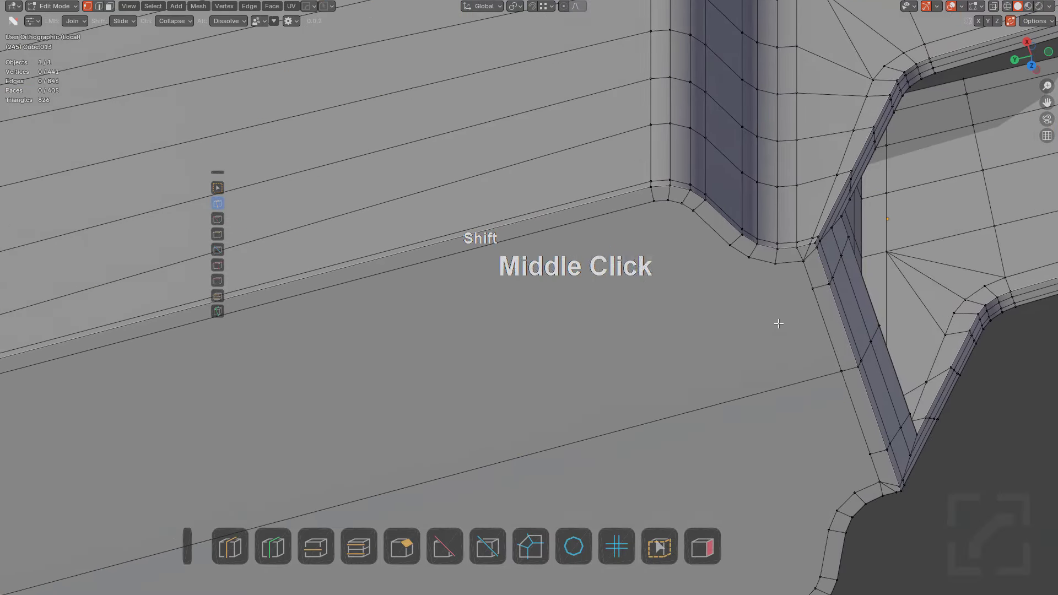
scroll(771, 323, down, 3)
shift+middle_drag(543, 335, 679, 318)
click(840, 265)
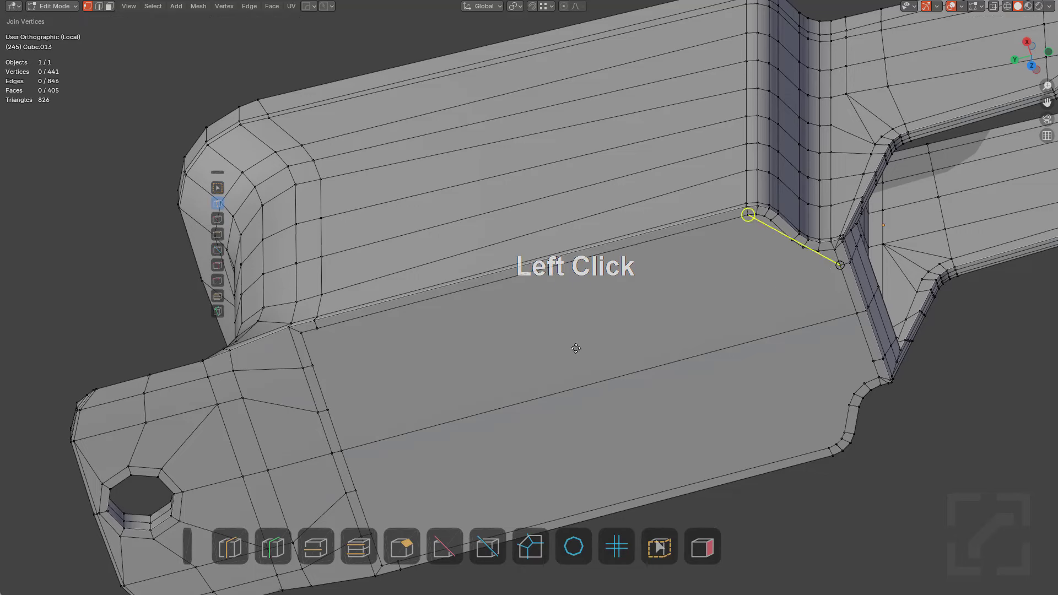
click(328, 410)
drag(331, 361, 792, 297)
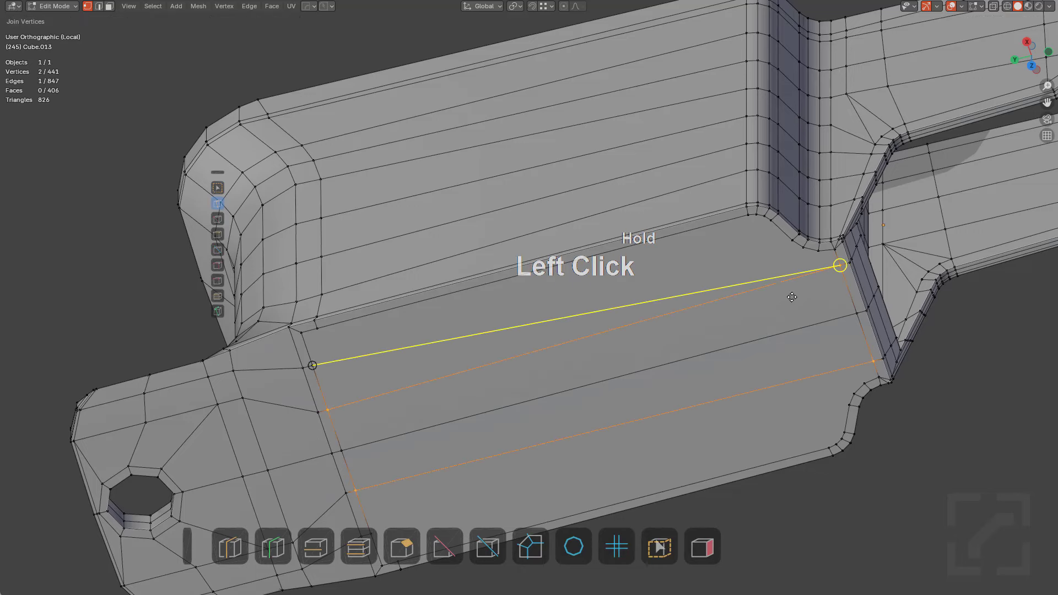
drag(398, 332, 338, 358)
Try a crosswise loop cut through the underside's middle strips near the tab, joining its end to the inset border's edge
key(ctrl+r)
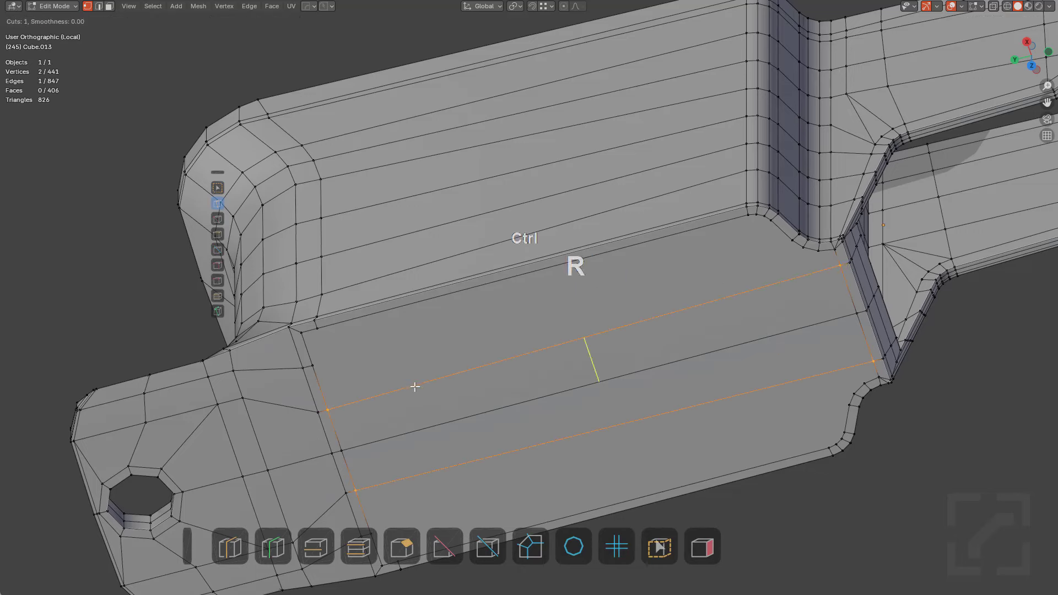
click(413, 385)
click(167, 424)
key(g)
key(g)
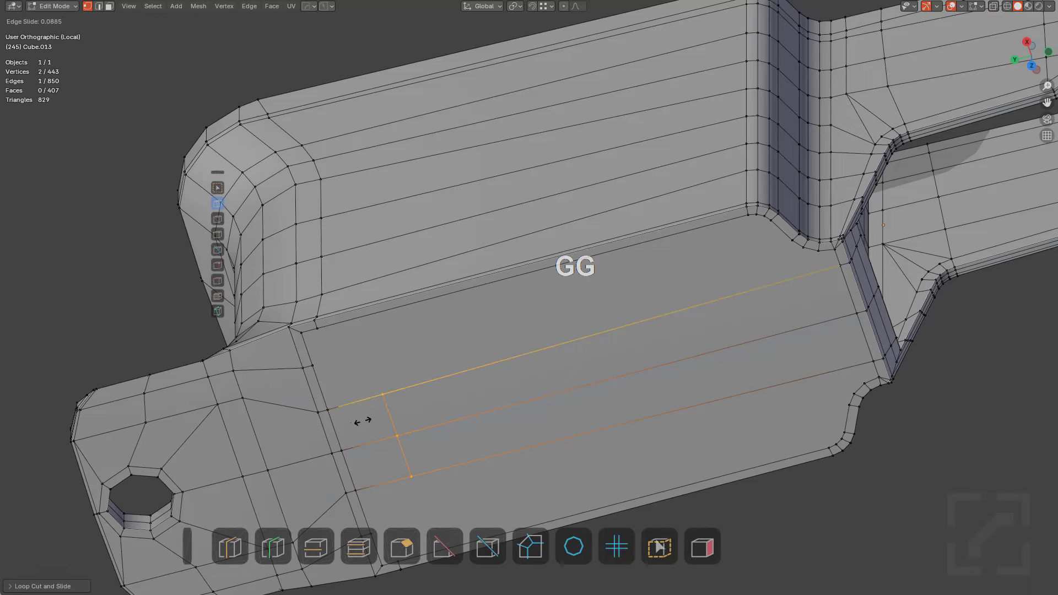
click(382, 402)
key(alt+a)
drag(383, 397, 320, 330)
middle_drag(326, 336, 381, 360)
scroll(382, 360, up, 2)
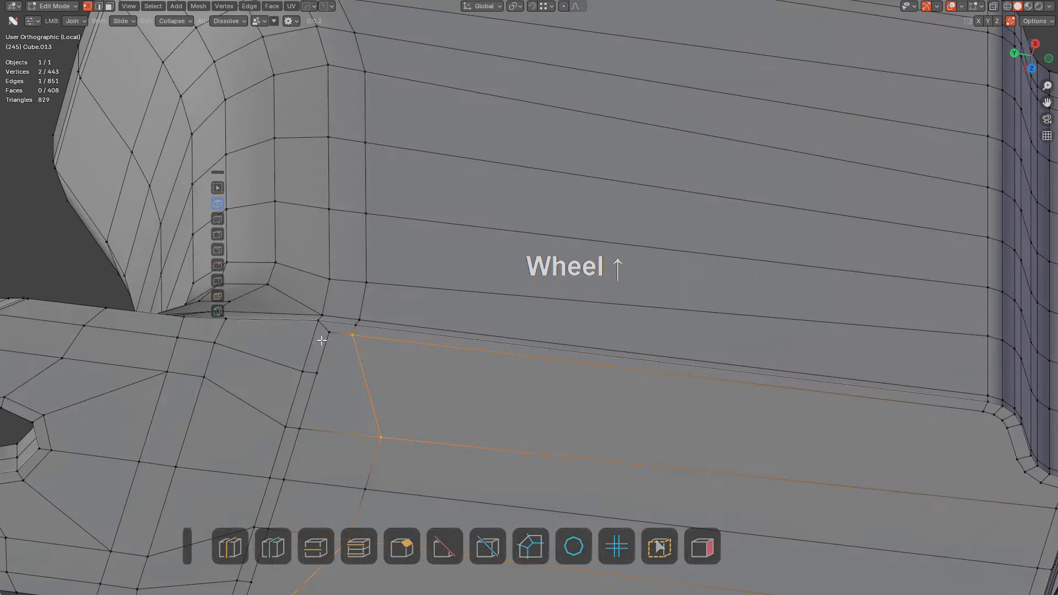
Dissolve the inset border's corner vertex near the tab and collapse the neighbouring border vertex into the next tab-side inset vertex
alt+click(328, 335)
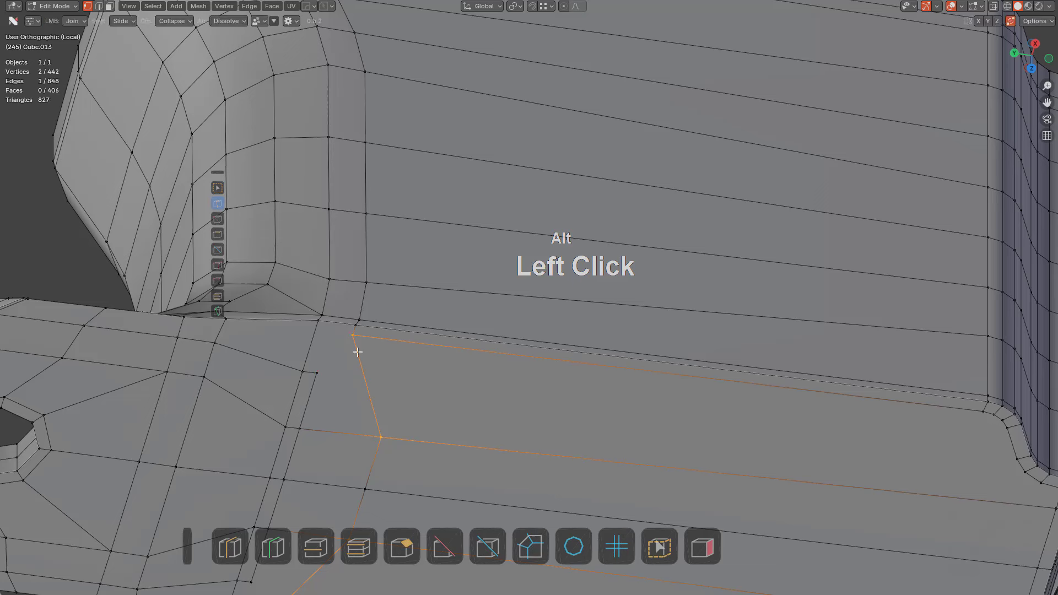
shift+drag(348, 336, 330, 376)
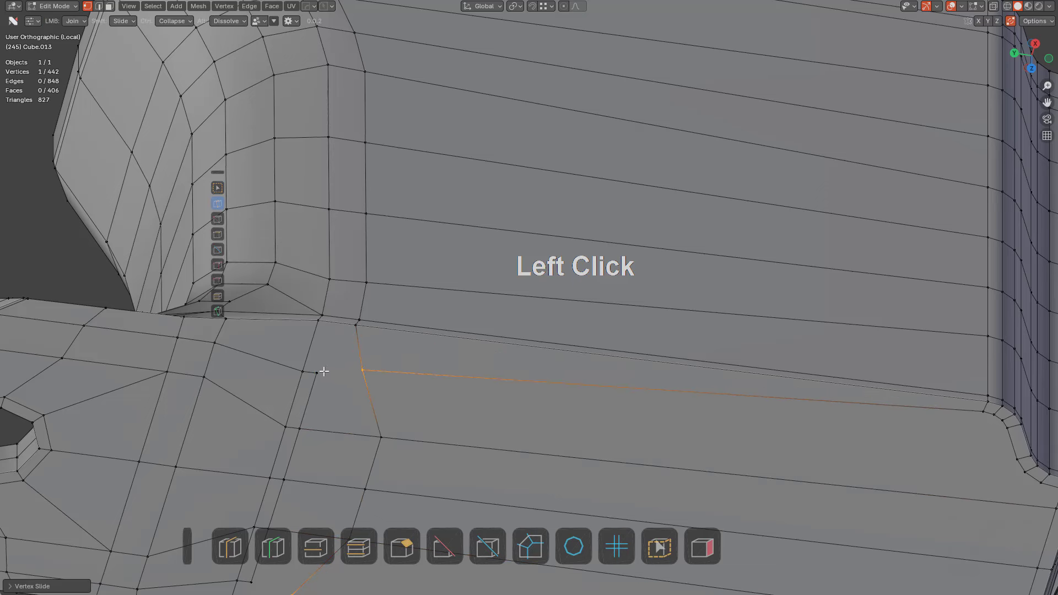
click(324, 372)
key(2)
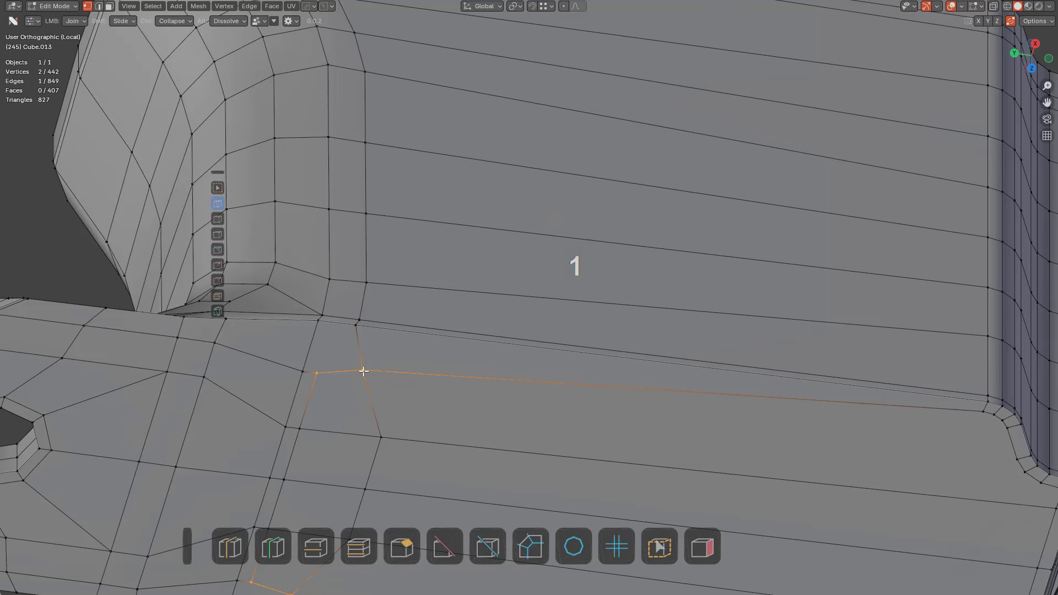
drag(363, 369, 317, 374)
Dissolve the crosswise cut near the tab together with its leftover vertices on the lengthwise edges
alt+click(367, 410)
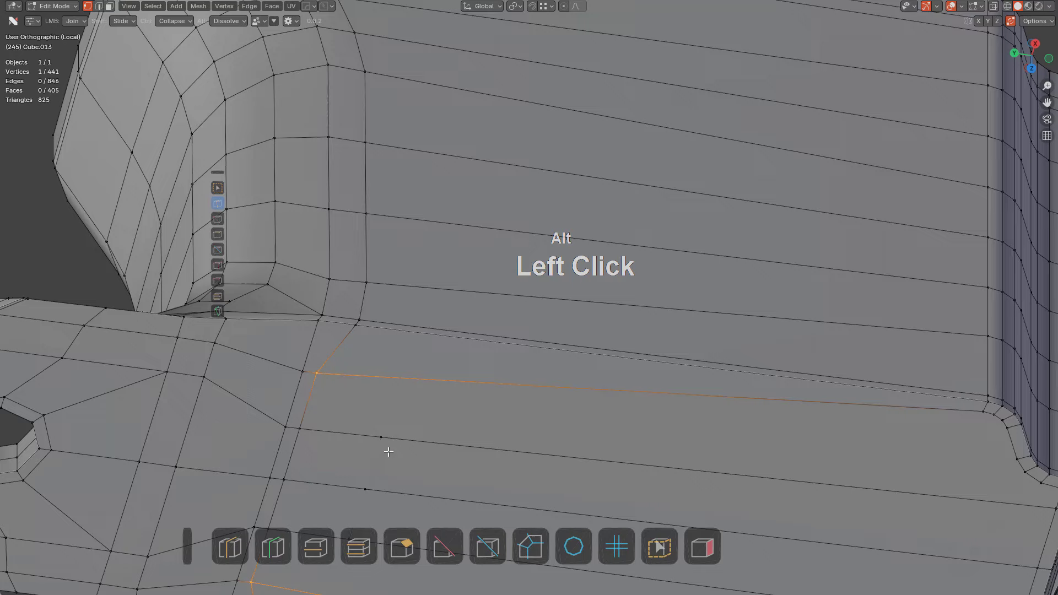
scroll(388, 452, down, 5)
shift+middle_drag(453, 421, 454, 407)
scroll(461, 400, up, 4)
click(394, 425)
shift+click(408, 382)
key(x)
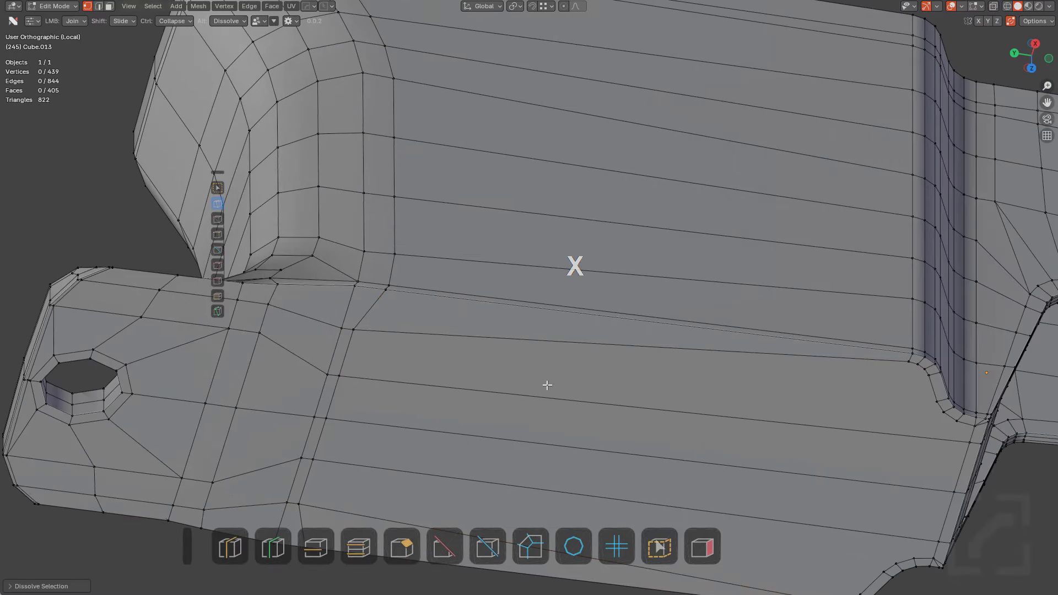
Open the nSolve helper settings to examine the Join and Dissolve options
key(d)
click(810, 428)
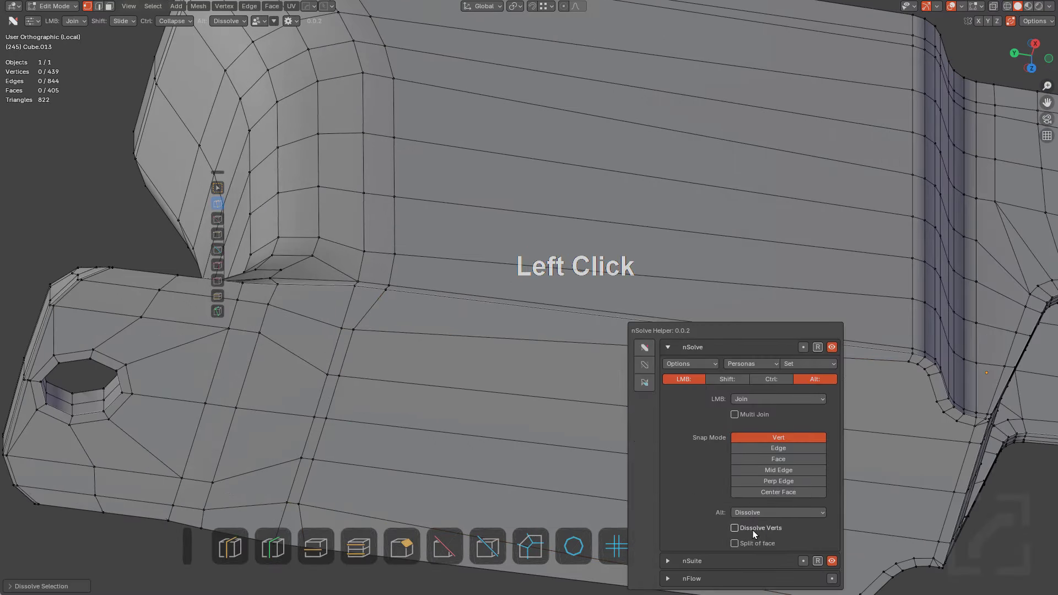
middle_drag(584, 353, 472, 330)
Loop-cut the underside's middle strips crosswise near the rounded corner and join the cut's end to the inset vertex where the curve starts
key(a)
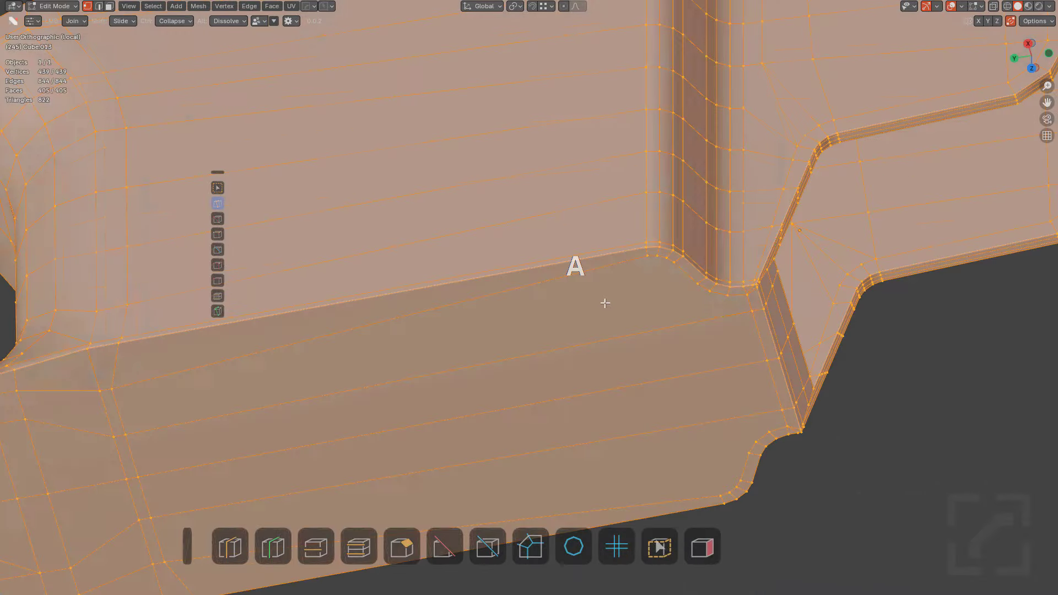
middle_drag(604, 303, 659, 386)
click(659, 401)
click(880, 360)
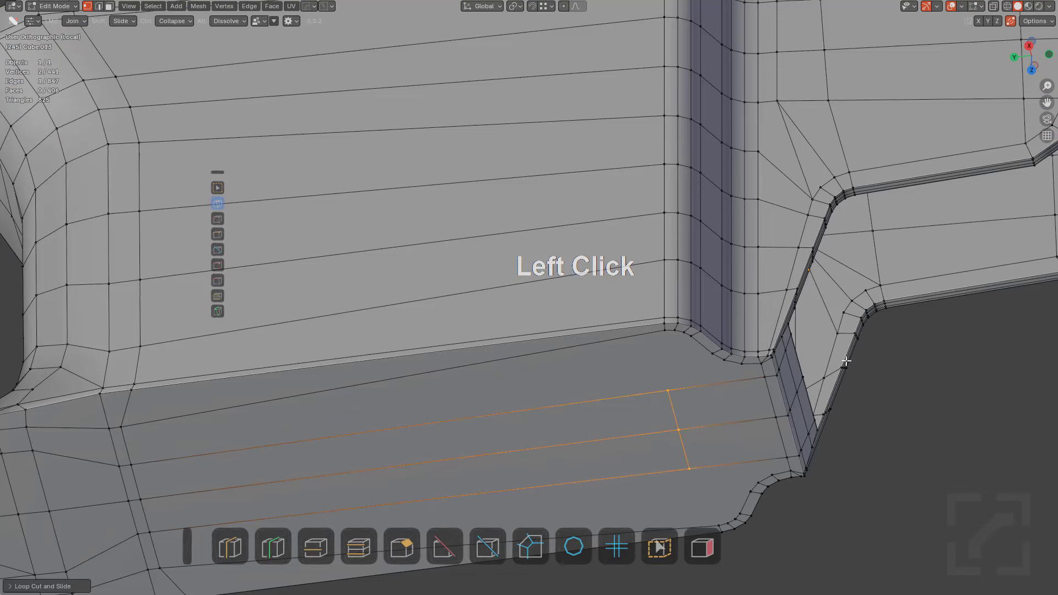
scroll(799, 380, up, 1)
drag(696, 408, 692, 361)
scroll(732, 391, up, 2)
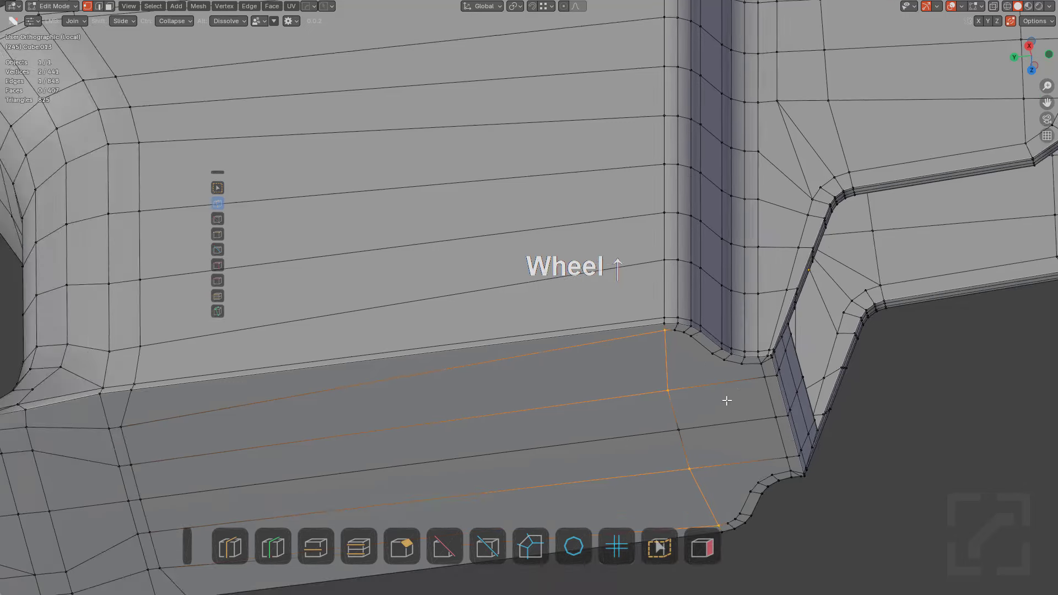
Add a second crosswise loop cut closer to the slanted opening and join both cuts' ends to inset vertices along the rounded corner
key(ctrl+r)
click(777, 419)
key(a)
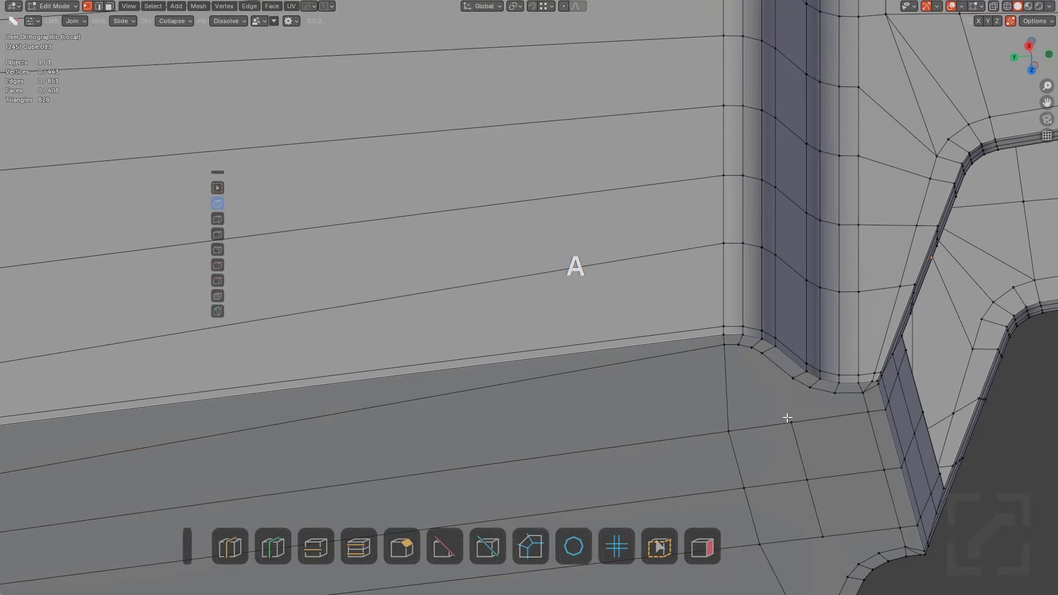
drag(788, 392, 788, 392)
drag(750, 352, 728, 432)
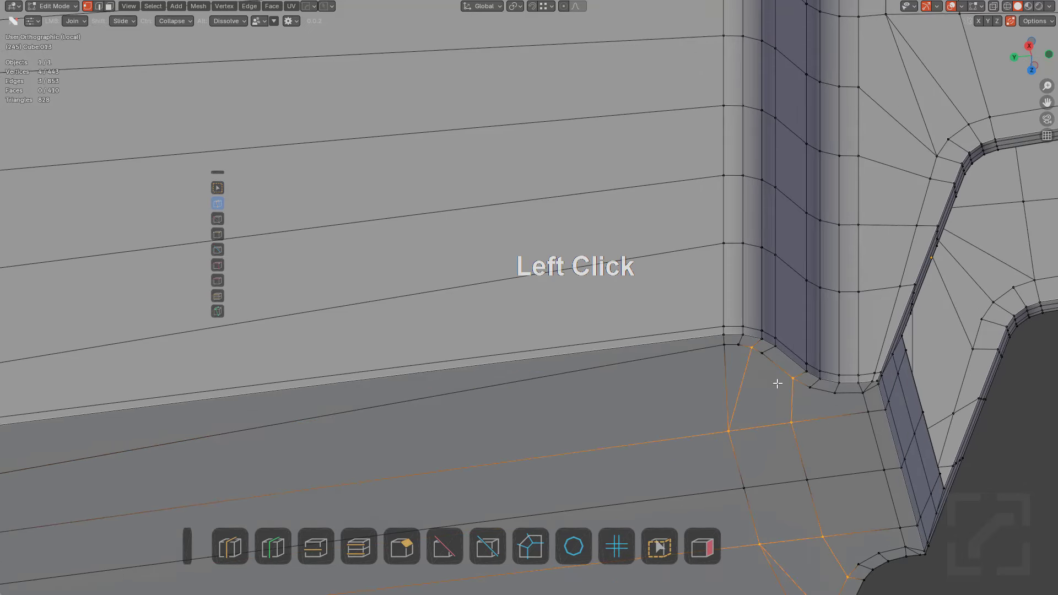
Dissolve the second crosswise cut and its join, and recut the loop slightly nearer the slanted opening
alt+click(783, 406)
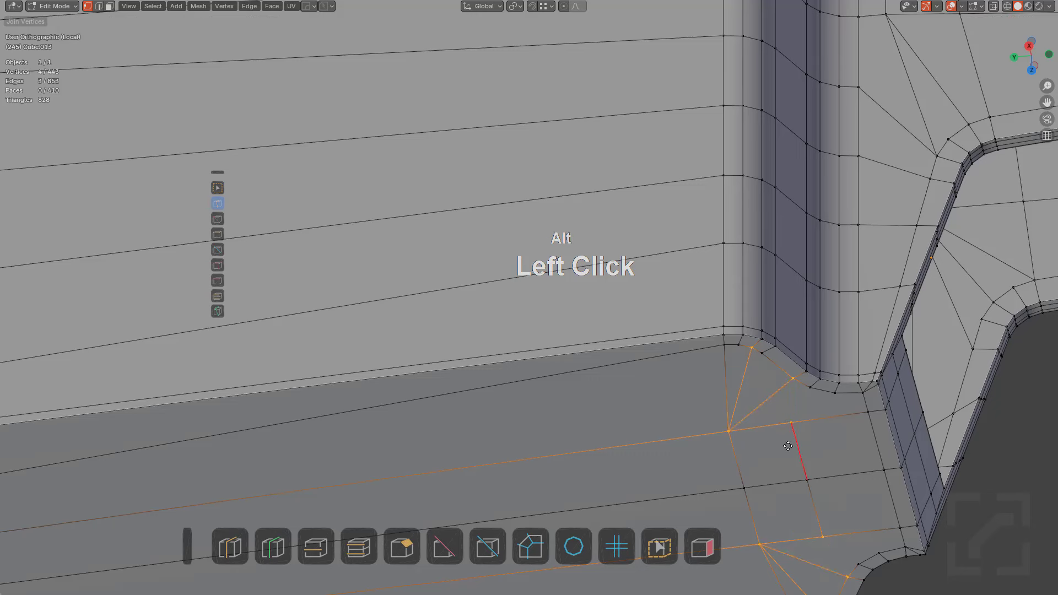
key(ctrl+r)
click(803, 425)
click(798, 420)
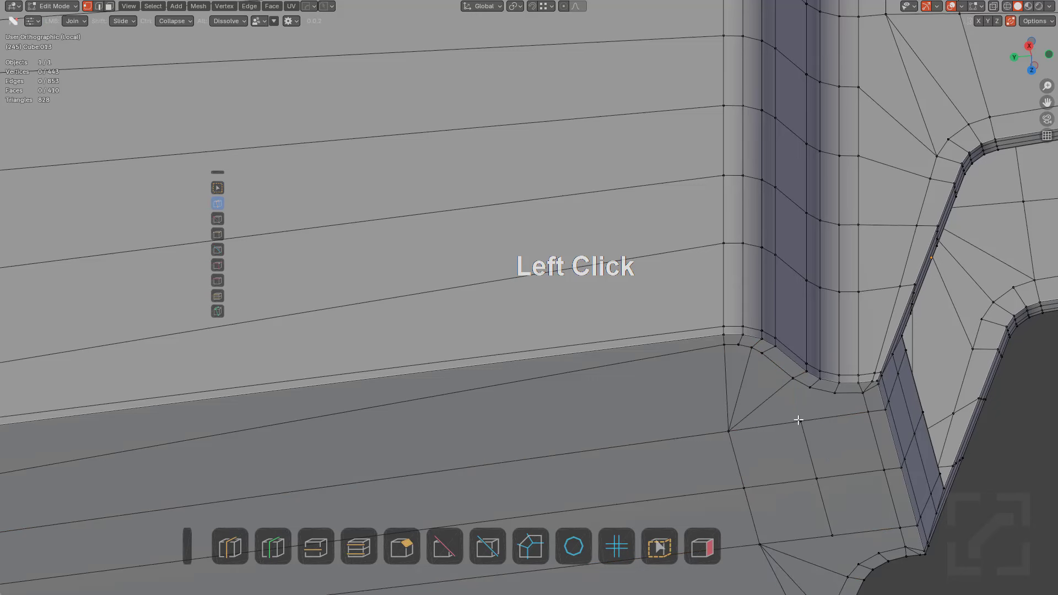
Join the recut loop's ends to the inset vertices along the underside's rounded corner and turn on face analysis
drag(815, 408, 818, 439)
scroll(720, 385, up, 4)
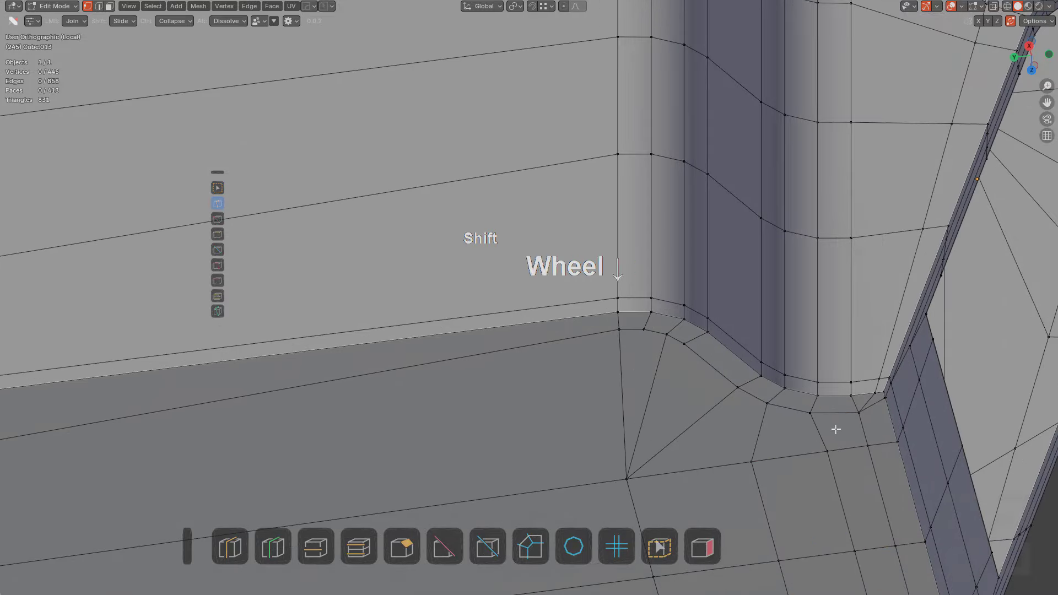
scroll(836, 429, down, 2)
click(720, 544)
shift+middle_drag(687, 390, 612, 382)
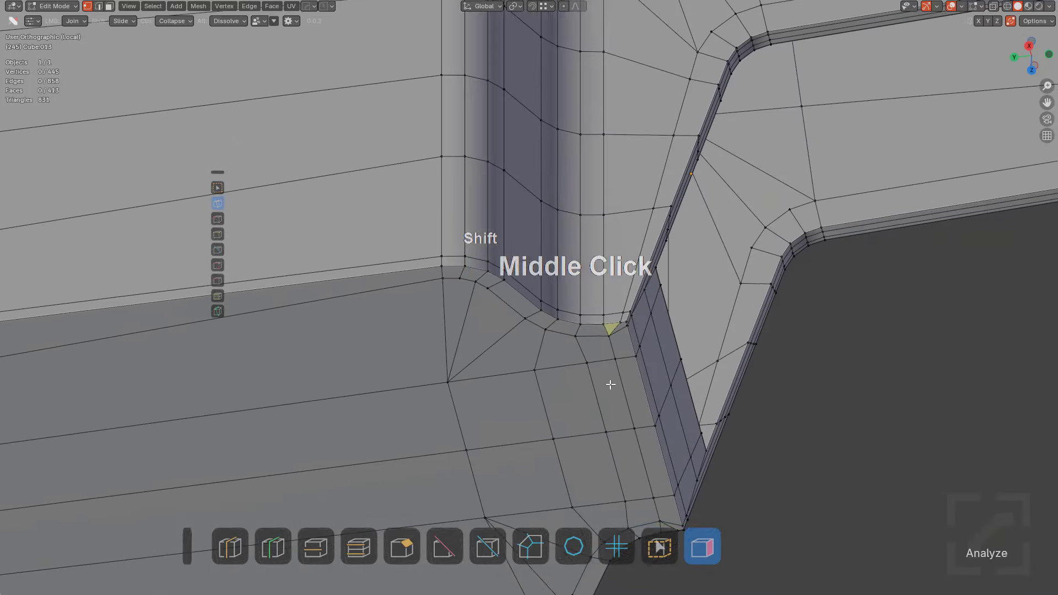
scroll(695, 361, up, 5)
key(ctrl+r)
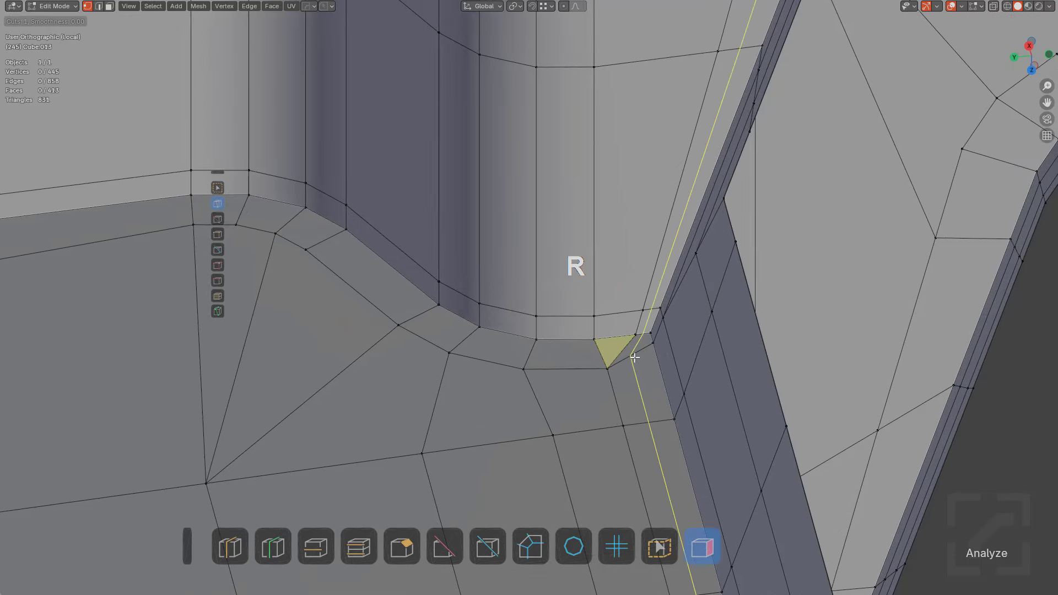
right_click(634, 358)
Knife a crosswise cut through the underside's end strip beside the slanted opening, starting at the inset edge next to the corner triangle
scroll(633, 369, down, 2)
scroll(599, 337, up, 3)
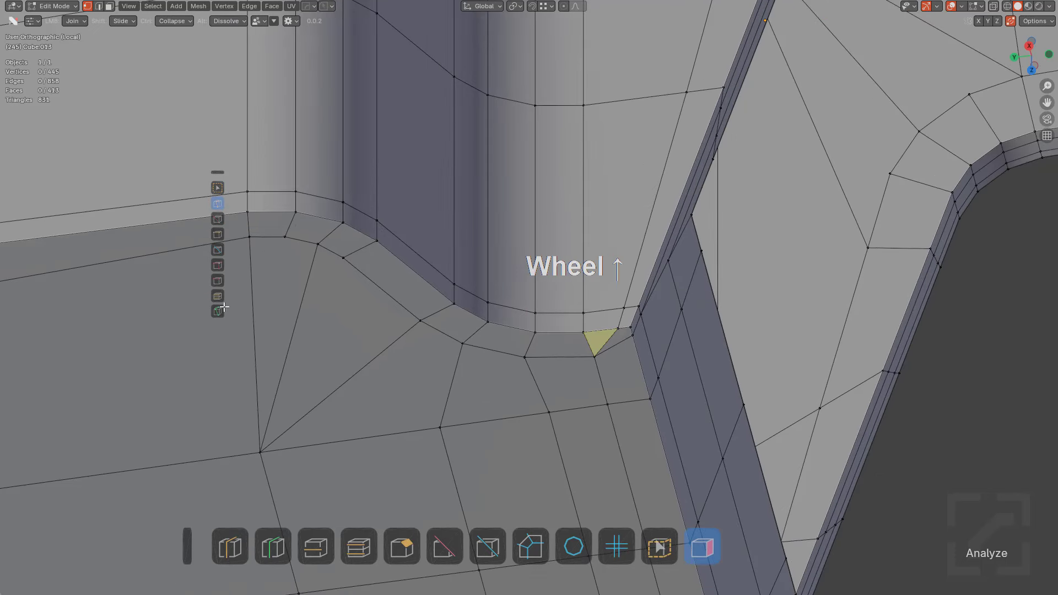
scroll(632, 353, up, 1)
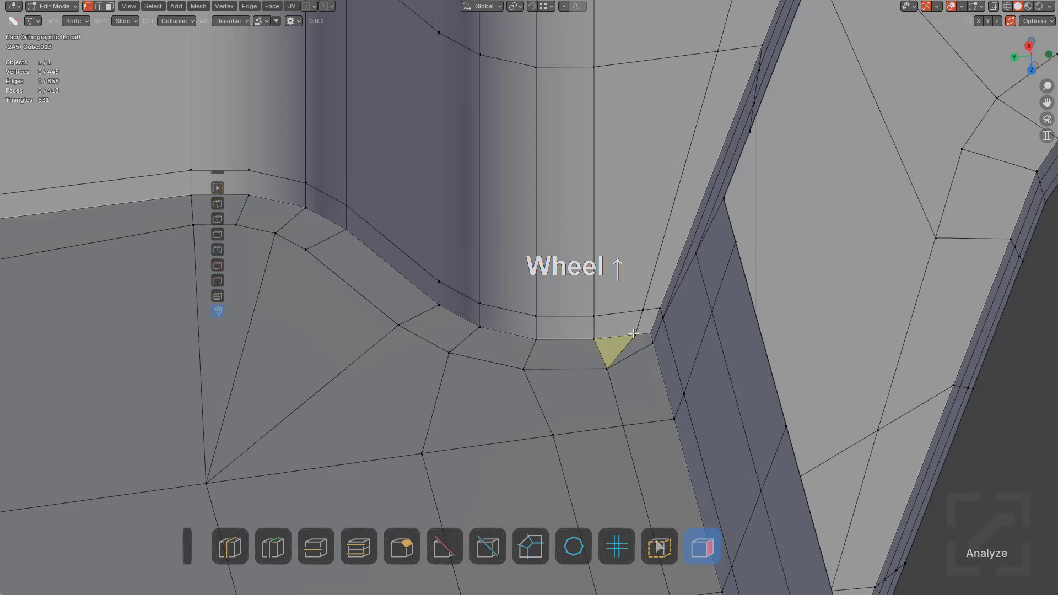
scroll(668, 487, down, 2)
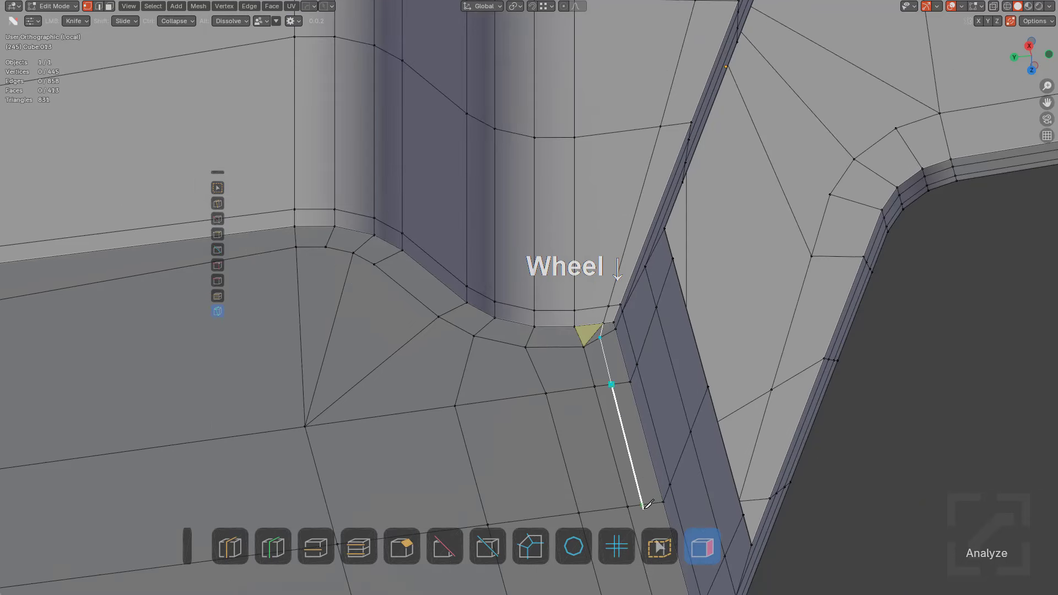
scroll(650, 373, up, 4)
Dissolve the diagonal edge at the corner triangle and slide the new cut's end vertex along its edge
alt+click(699, 397)
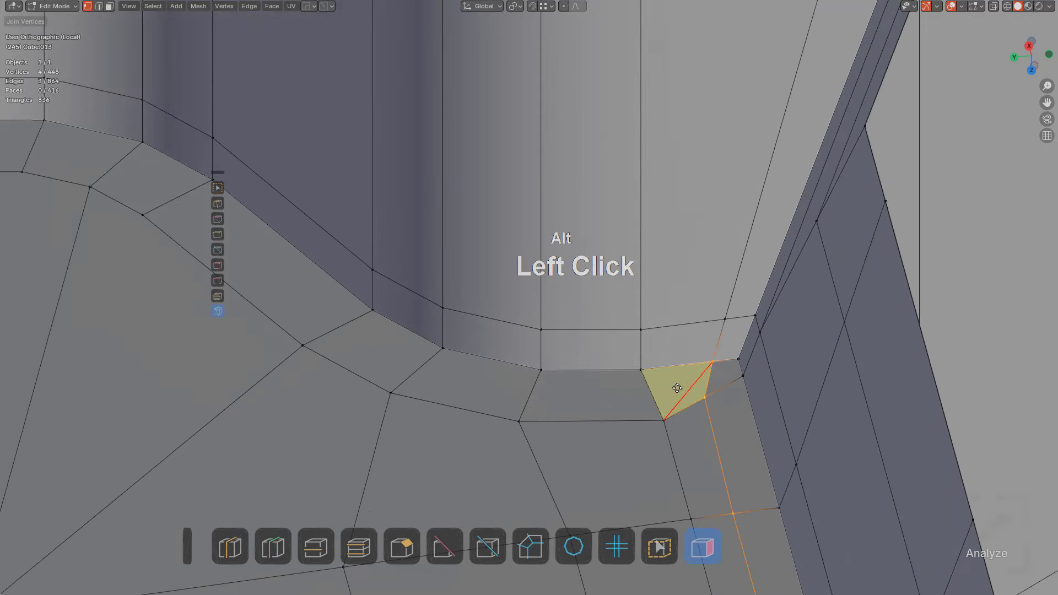
shift+drag(699, 398, 718, 399)
scroll(697, 397, down, 11)
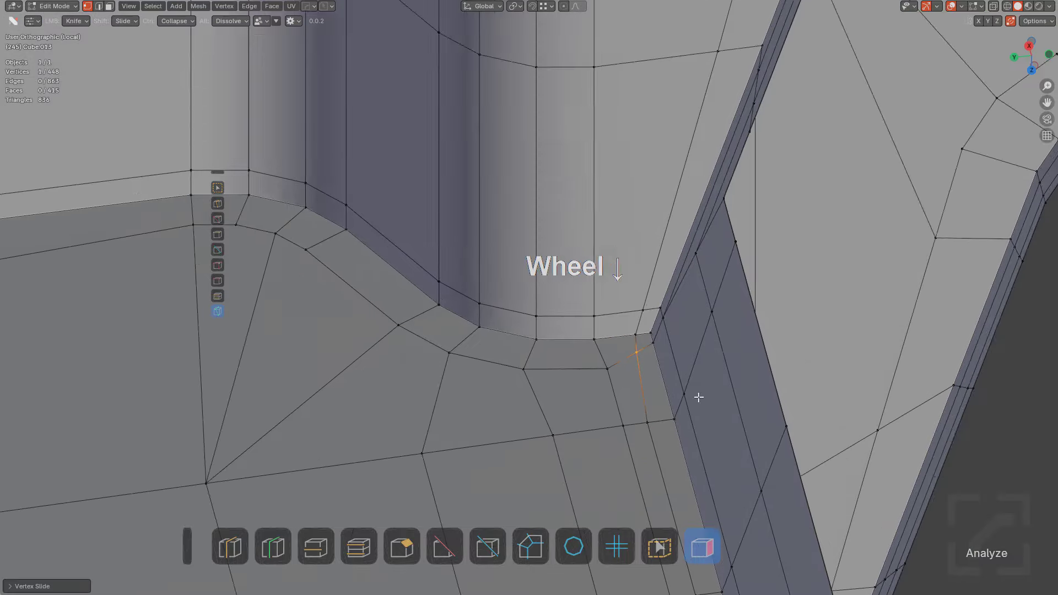
Inspect the whole part with face analysis, from the underside around to the open cavity's inner walls and floor
shift+middle_drag(507, 326, 645, 349)
scroll(634, 344, down, 1)
key(Tab)
key(Tab)
scroll(492, 299, down, 8)
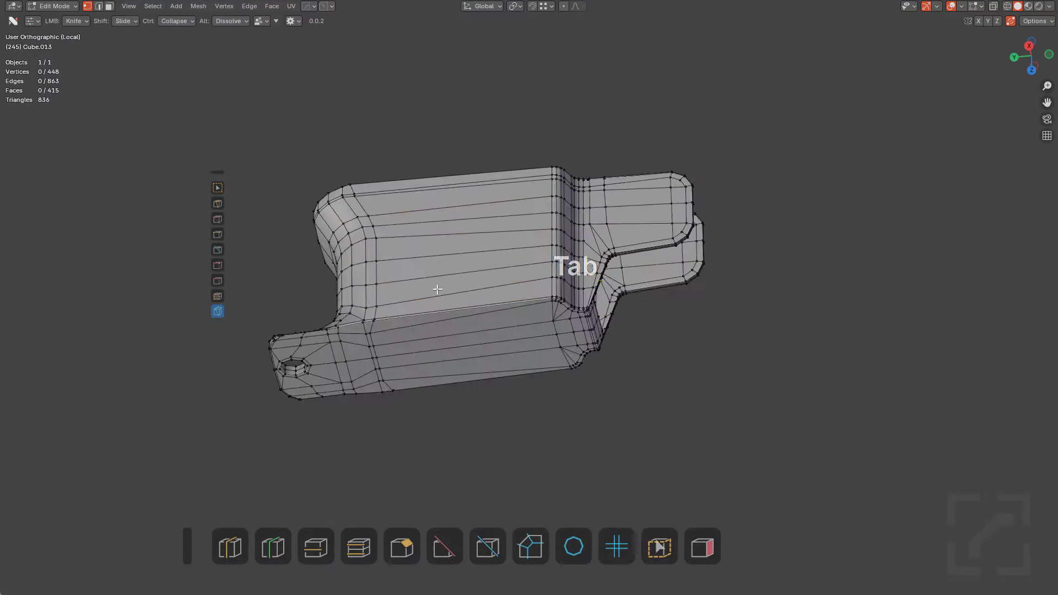
mouse_move(437, 290)
middle_down()
mouse_move(472, 359)
mouse_move(479, 423)
mouse_move(536, 414)
mouse_move(506, 390)
middle_up()
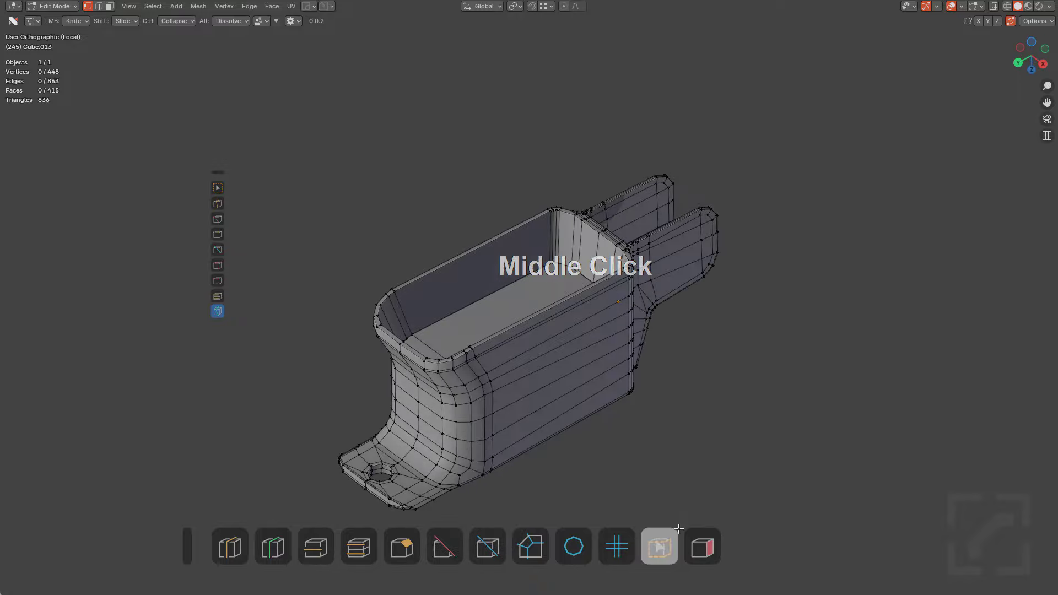
click(701, 546)
mouse_move(611, 382)
middle_down()
mouse_move(626, 394)
mouse_move(522, 360)
middle_up()
scroll(522, 360, up, 5)
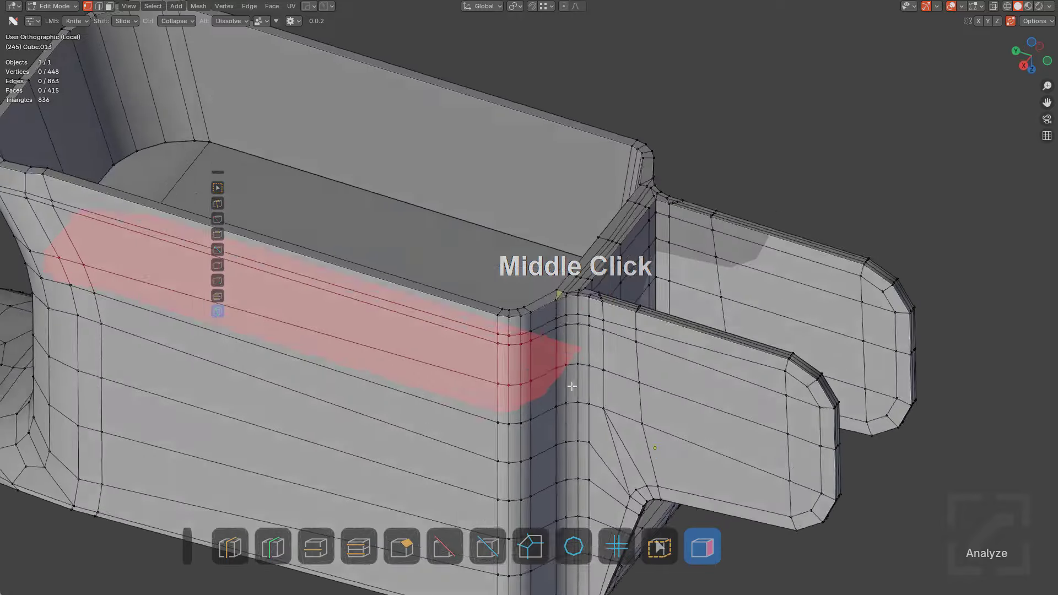
middle_drag(571, 384, 523, 355)
middle_drag(524, 356, 628, 388)
shift+middle_drag(628, 389, 570, 444)
scroll(610, 306, up, 1)
Add two supporting loop cuts around the cavity's inner wall, one just below the rim and one just above the floor
click(285, 536)
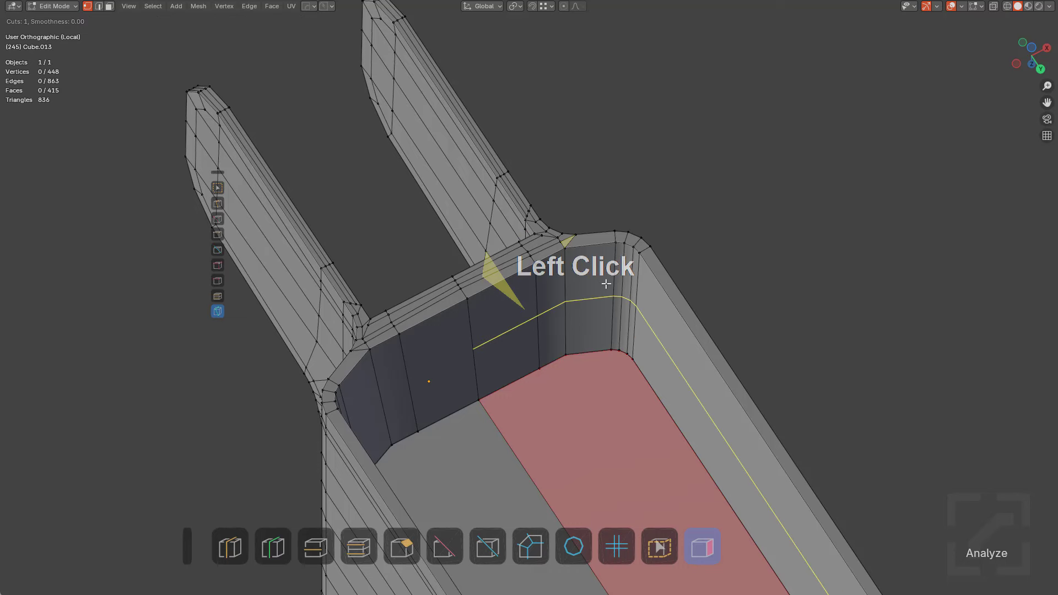
drag(617, 240, 616, 246)
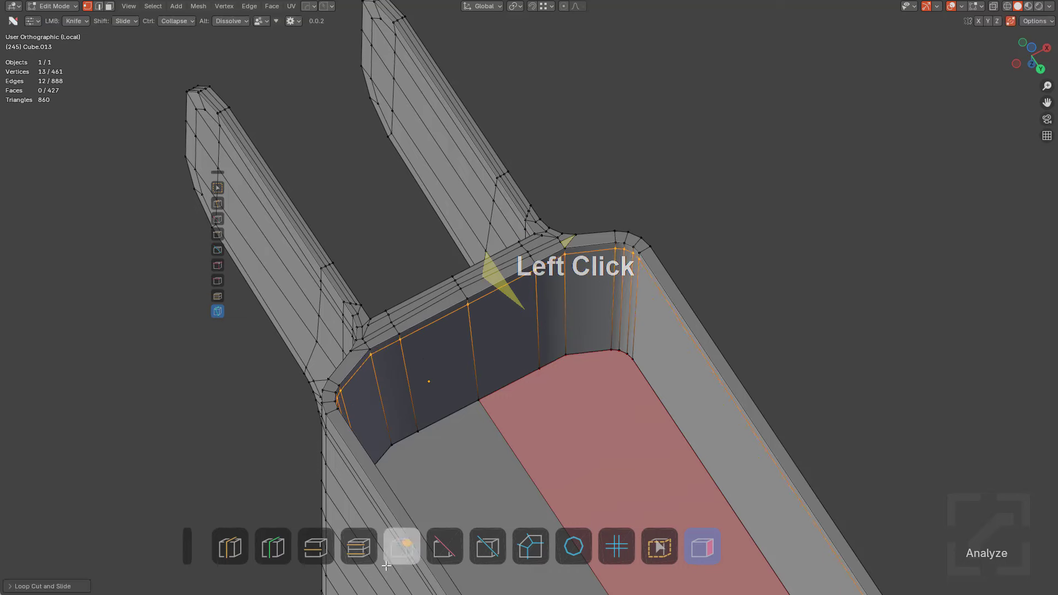
click(273, 547)
drag(622, 325, 623, 356)
scroll(624, 355, down, 3)
shift+middle_drag(623, 355, 663, 342)
scroll(688, 372, up, 1)
Select the cavity's two floor faces and inset them by about 0.008 m
key(3)
click(665, 342)
shift+click(801, 284)
middle_drag(801, 284, 695, 295)
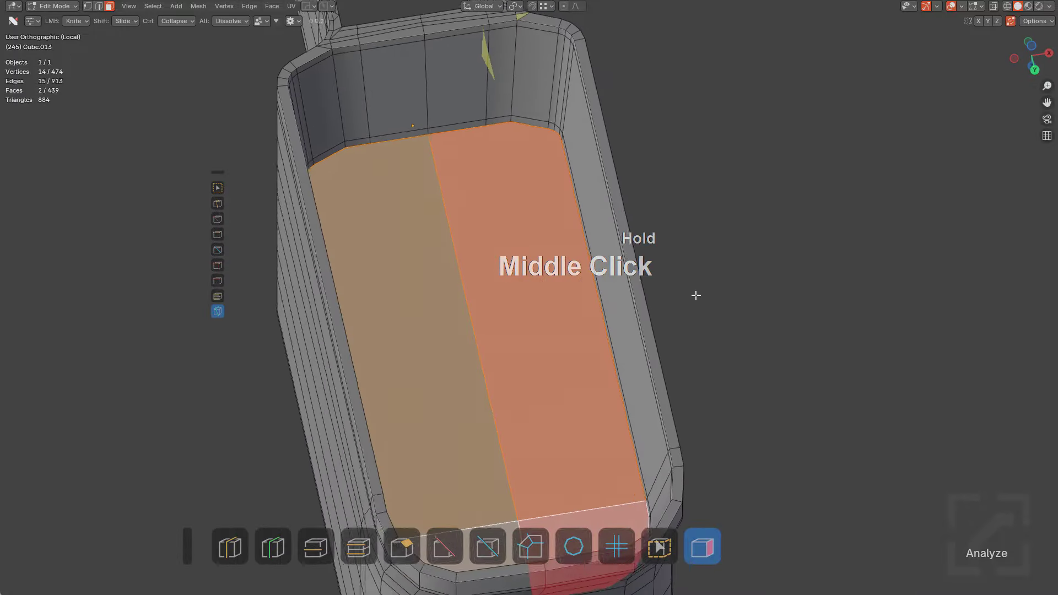
key(i)
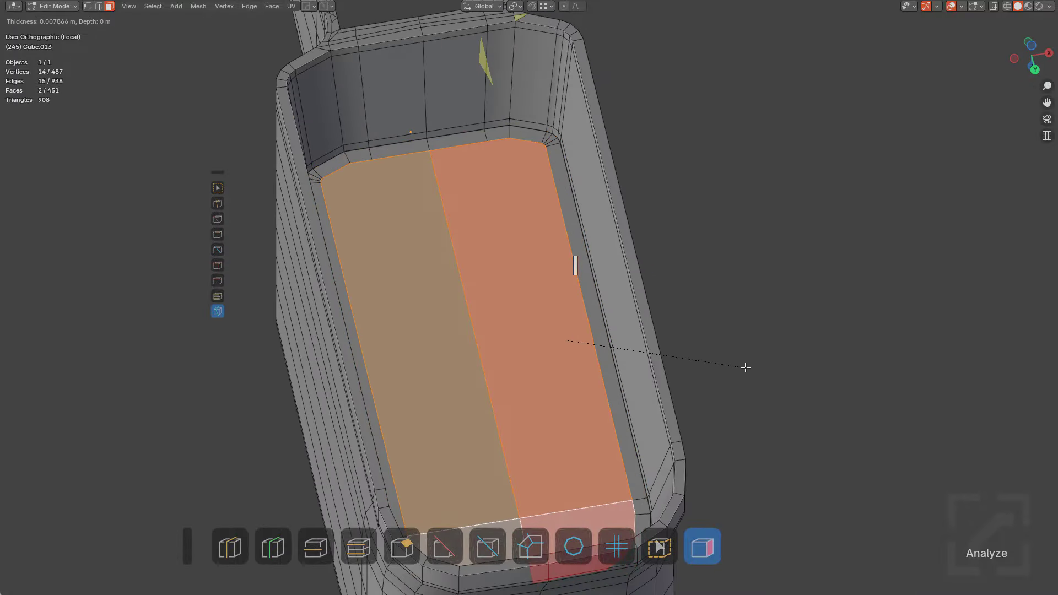
click(744, 367)
shift+middle_drag(597, 302, 585, 322)
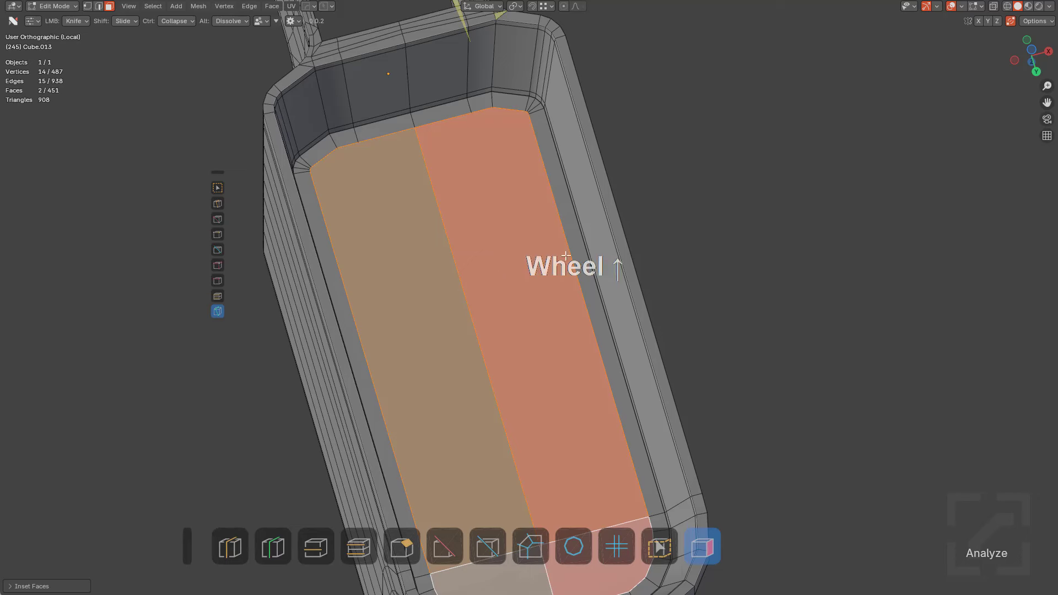
Inset the cavity floor faces again by a small amount and collapse the clustered inner corner vertices into one
shift+scroll(566, 256, up, 3)
scroll(732, 289, up, 5)
key(i)
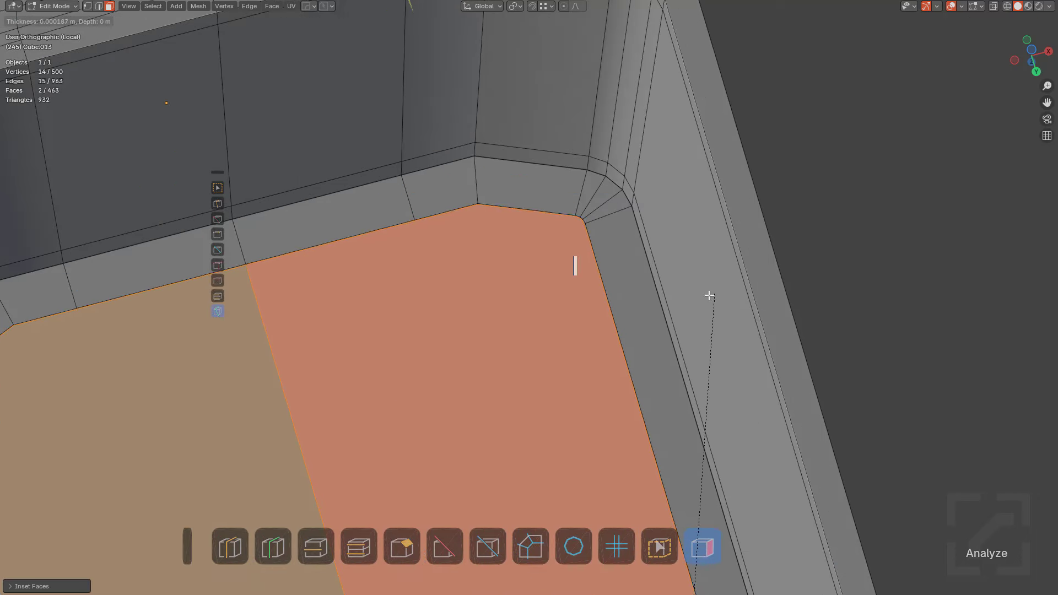
click(705, 308)
scroll(612, 216, up, 4)
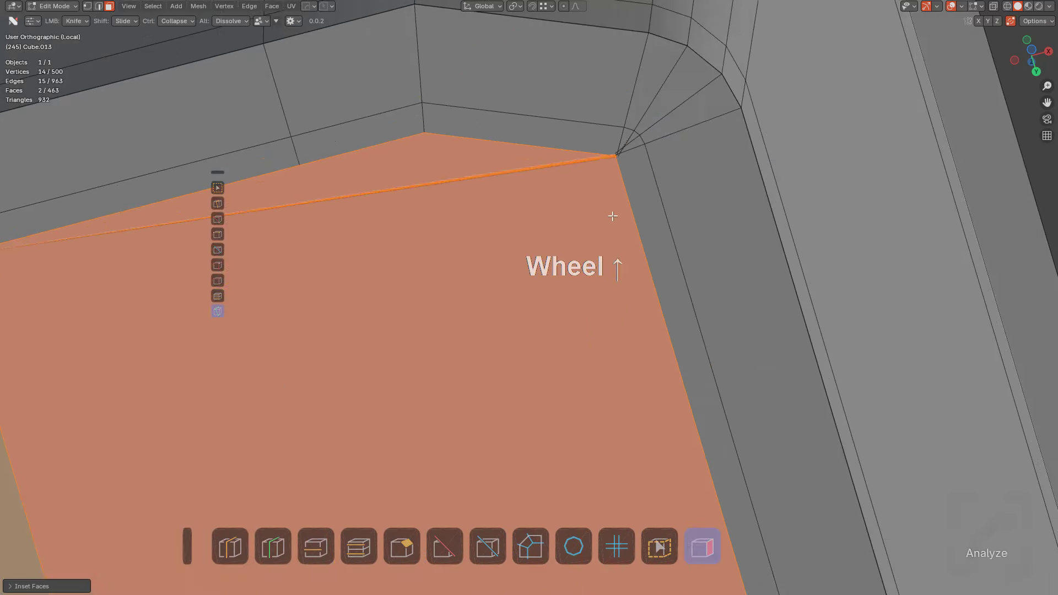
ctrl+click(609, 160)
scroll(574, 302, down, 3)
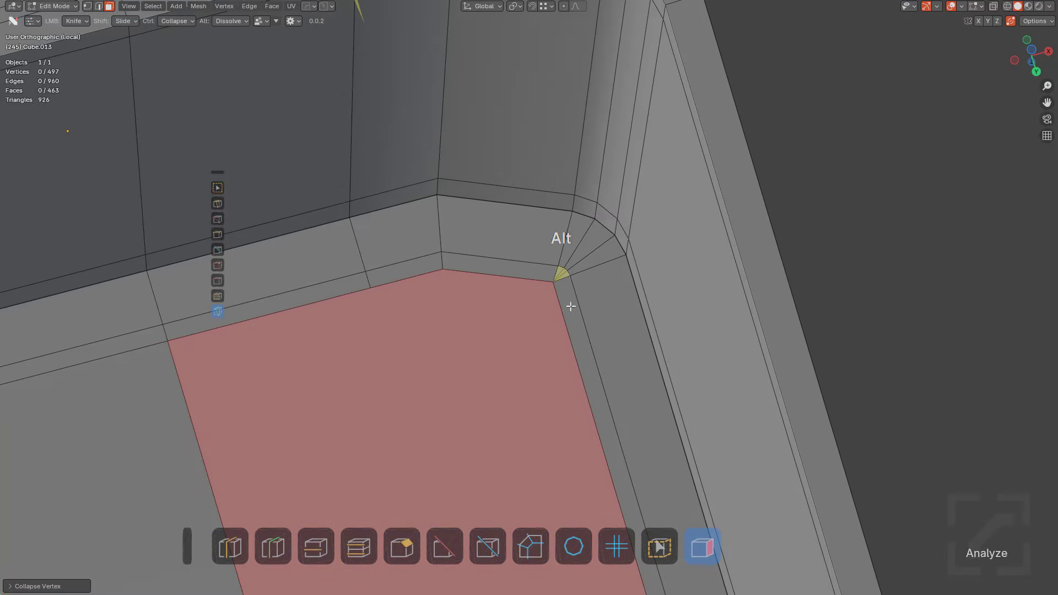
scroll(581, 236, up, 3)
alt+click(594, 242)
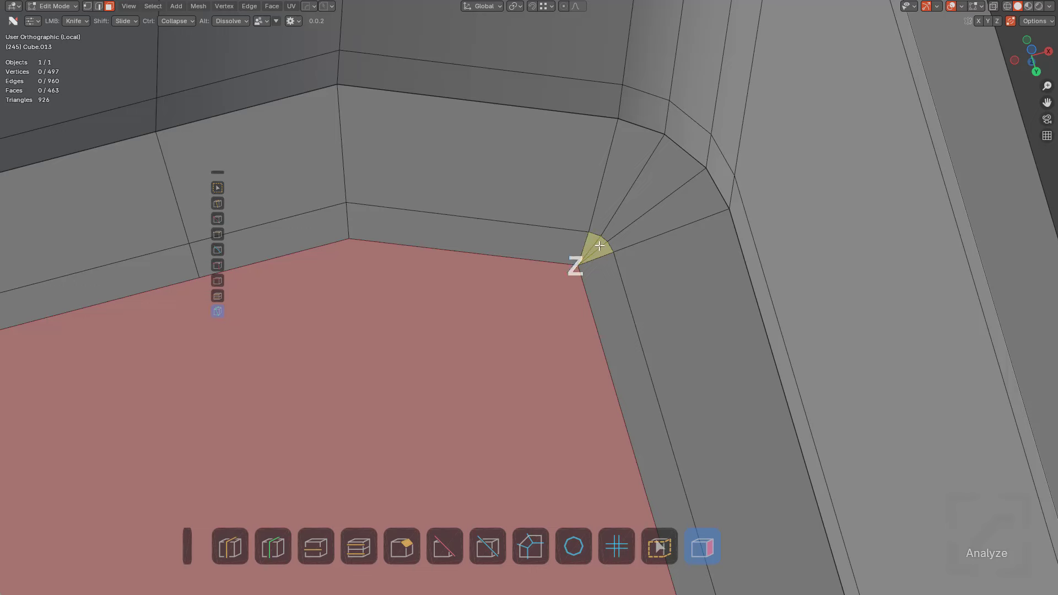
Bevel the collapsed corner vertex of the cavity floor with one segment
shift+middle_drag(570, 269, 586, 301)
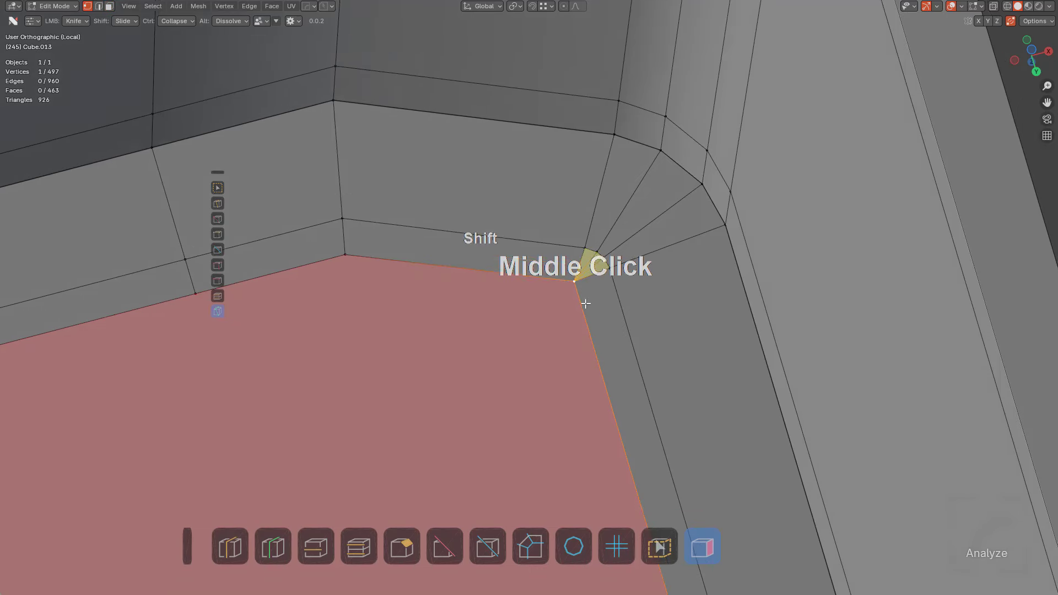
scroll(586, 301, up, 3)
click(599, 352)
key(ctrl+shift+b)
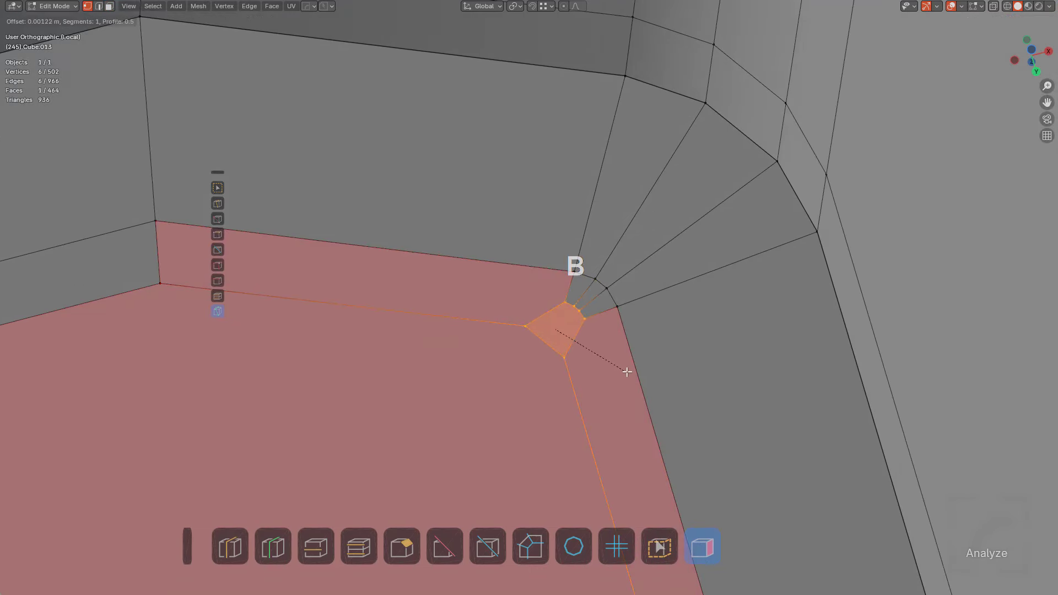
click(622, 368)
Add a midpoint vertex on the bevel's floor-side edge and knife a cut from it to the opposite short edge
click(551, 345)
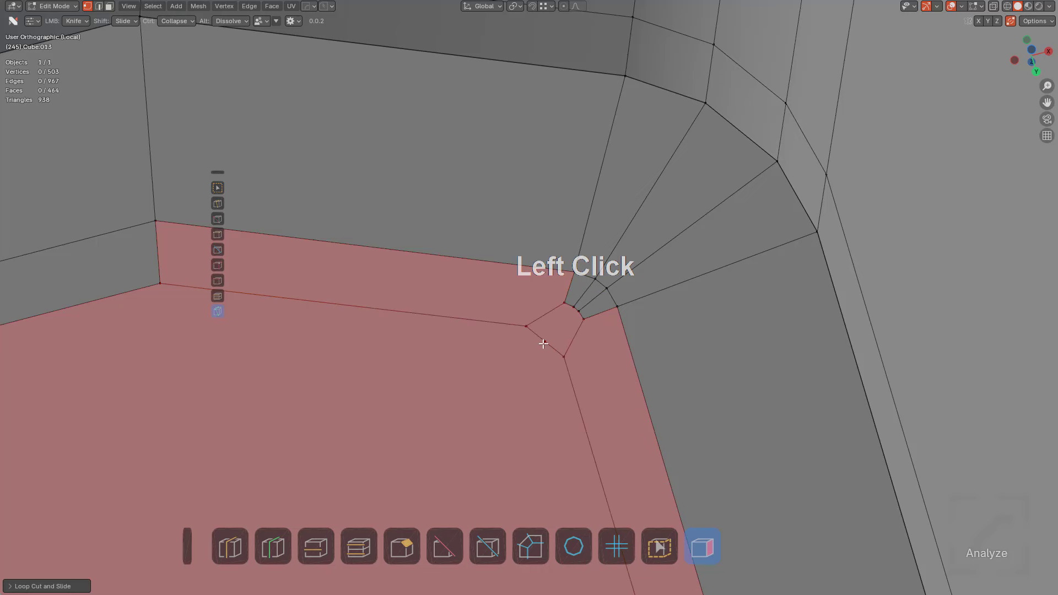
drag(575, 309, 580, 313)
scroll(633, 339, up, 6)
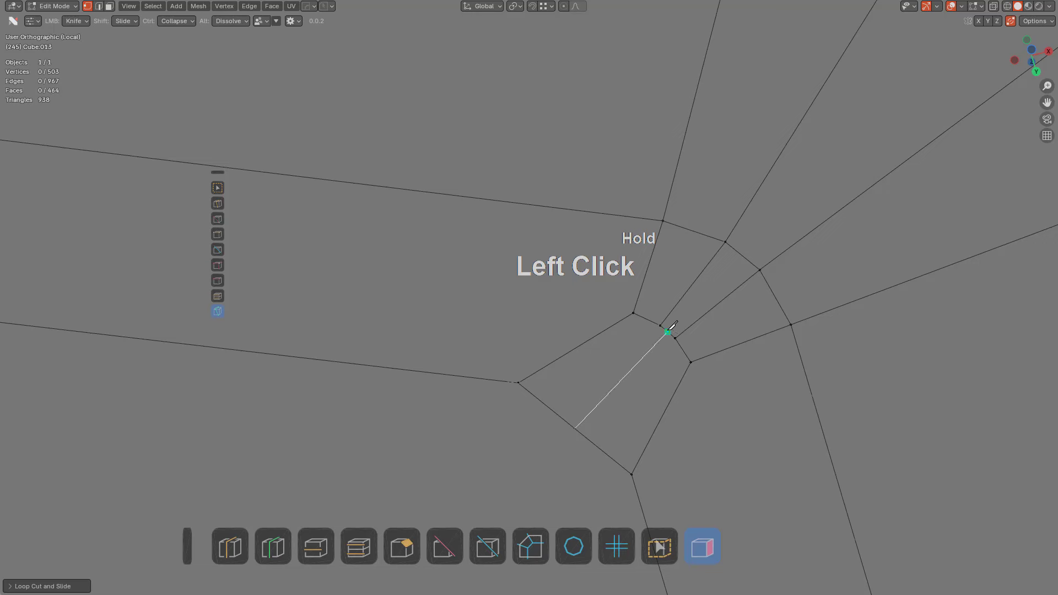
drag(672, 327, 664, 355)
scroll(632, 349, down, 2)
key(Tab)
scroll(633, 362, down, 4)
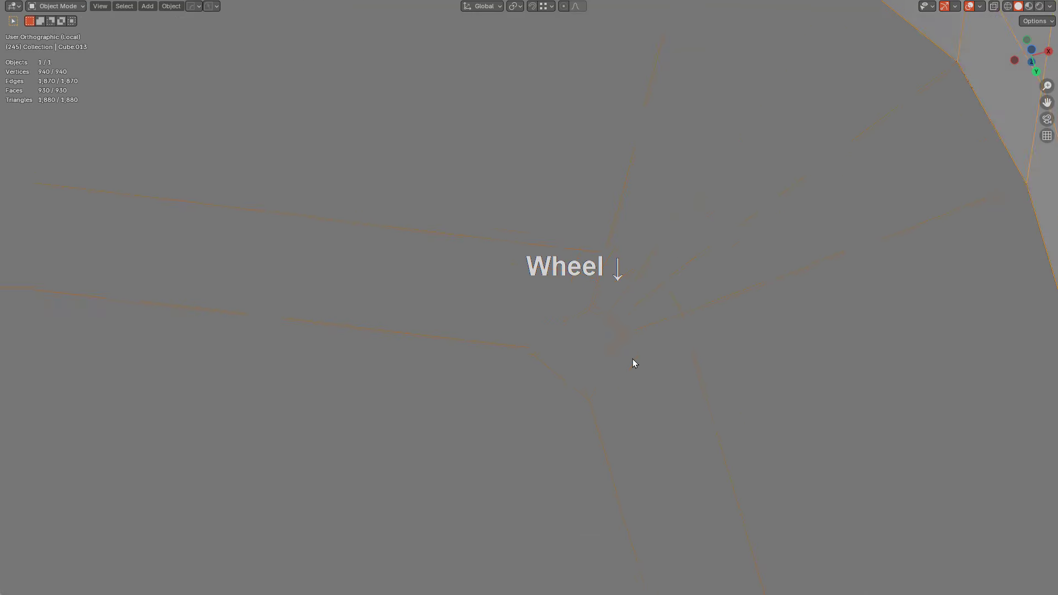
key(Tab)
click(696, 545)
scroll(574, 349, up, 6)
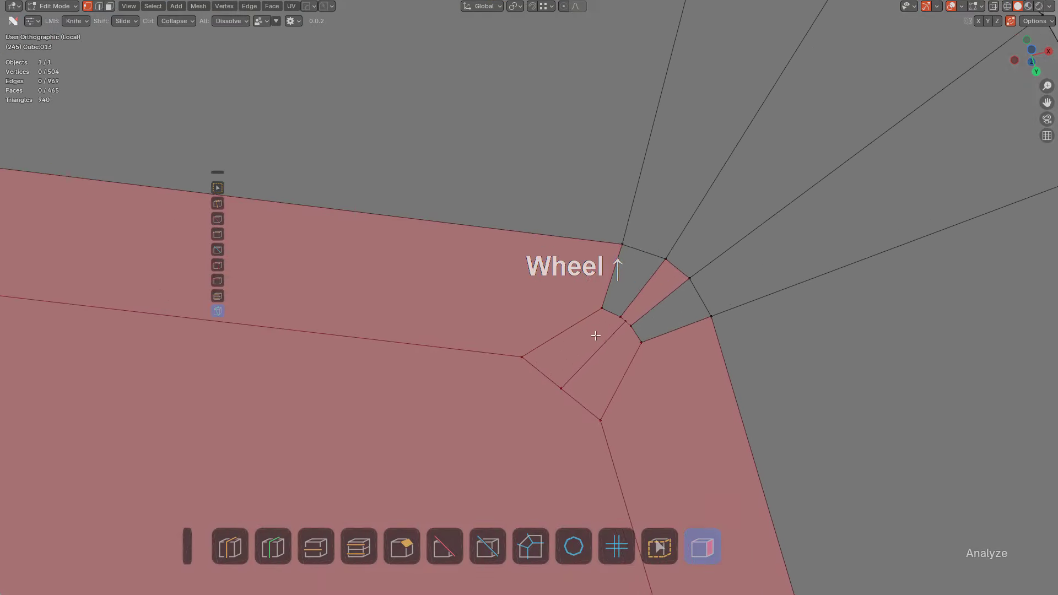
Try to slide the arc vertices beside the knife cut with auto merge on, and undo both slides
shift+click(641, 325)
click(641, 329)
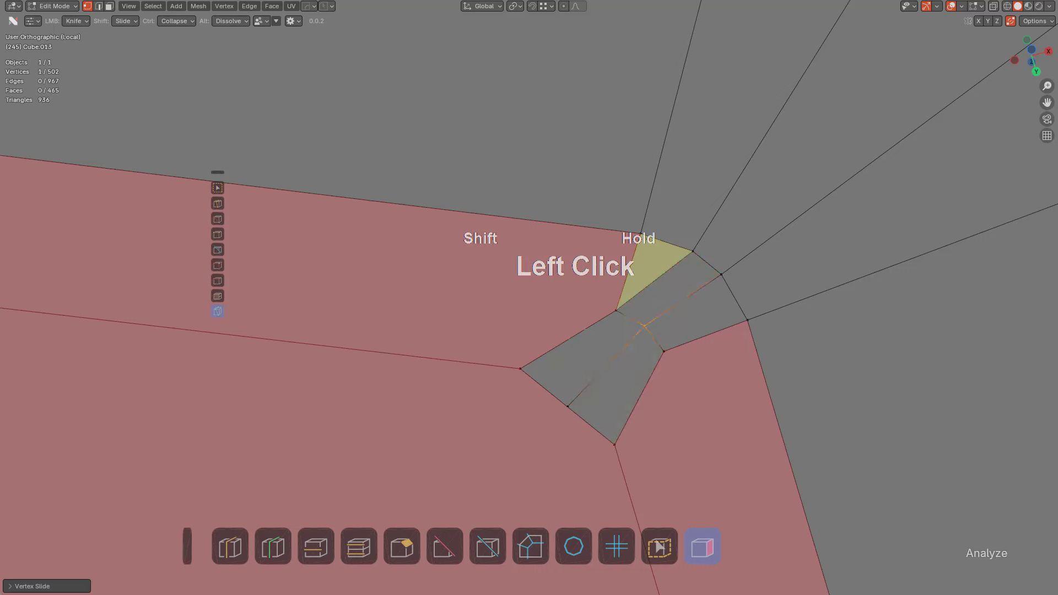
key(ctrl+z)
shift+click(643, 324)
click(655, 332)
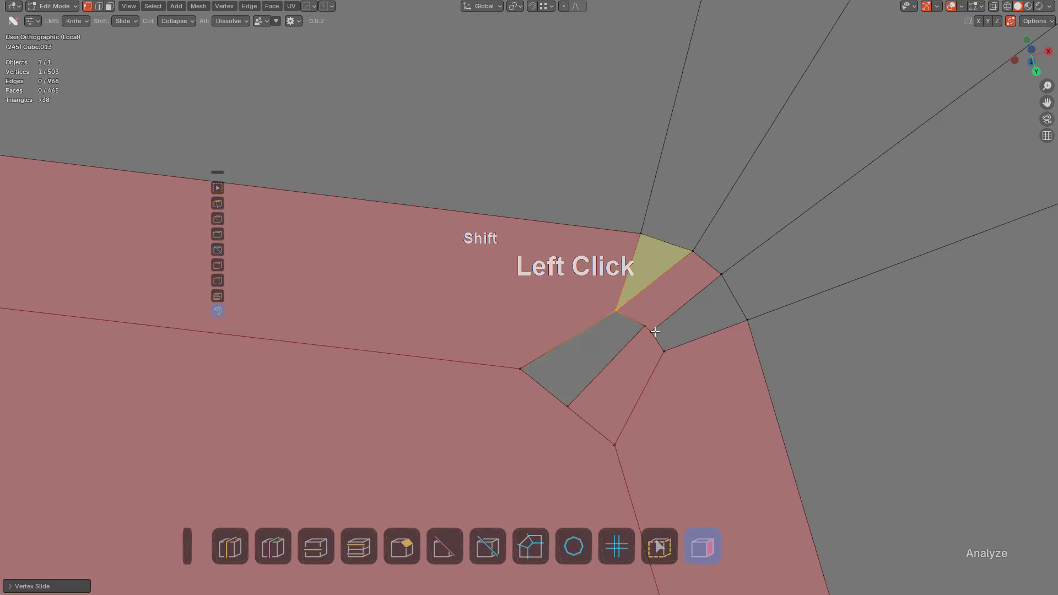
key(ctrl+z)
Turn off auto merge, slide the two neighbouring arc vertices onto the knife cut's end and collapse them into one
scroll(1010, 29, up, 1)
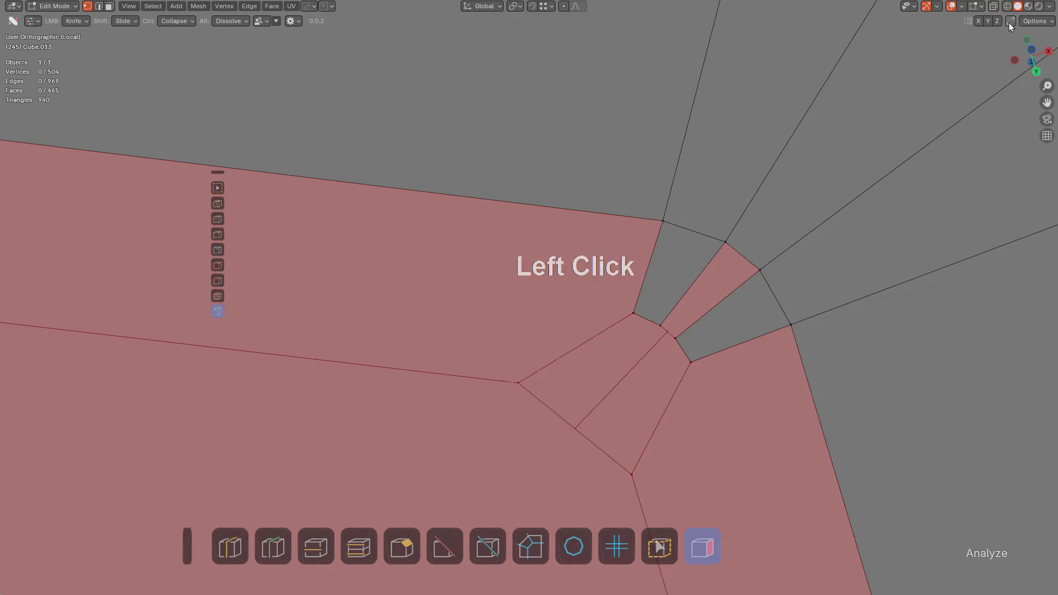
shift+click(650, 323)
click(648, 312)
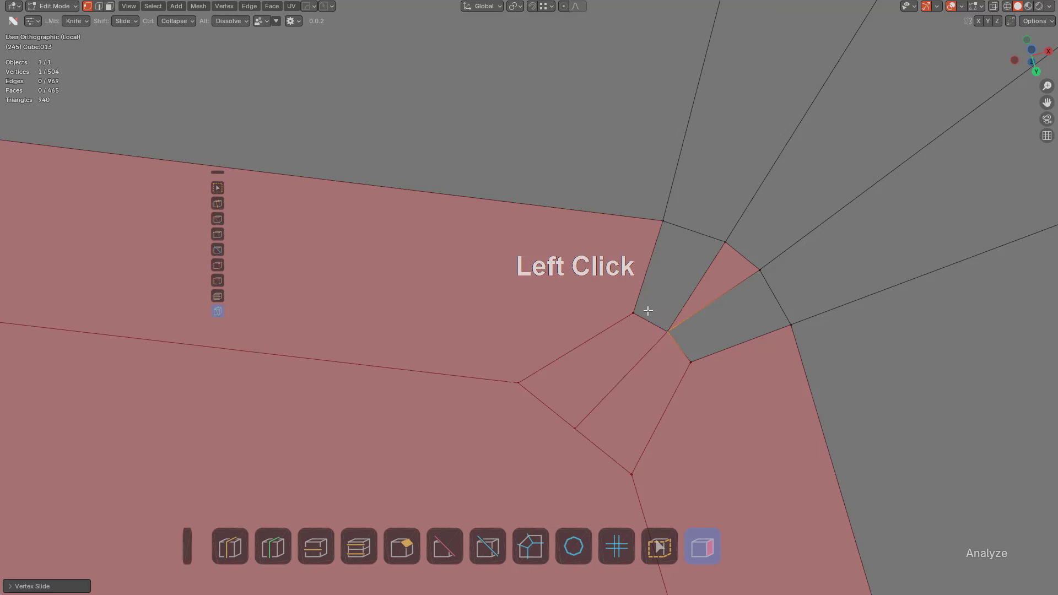
ctrl+click(680, 334)
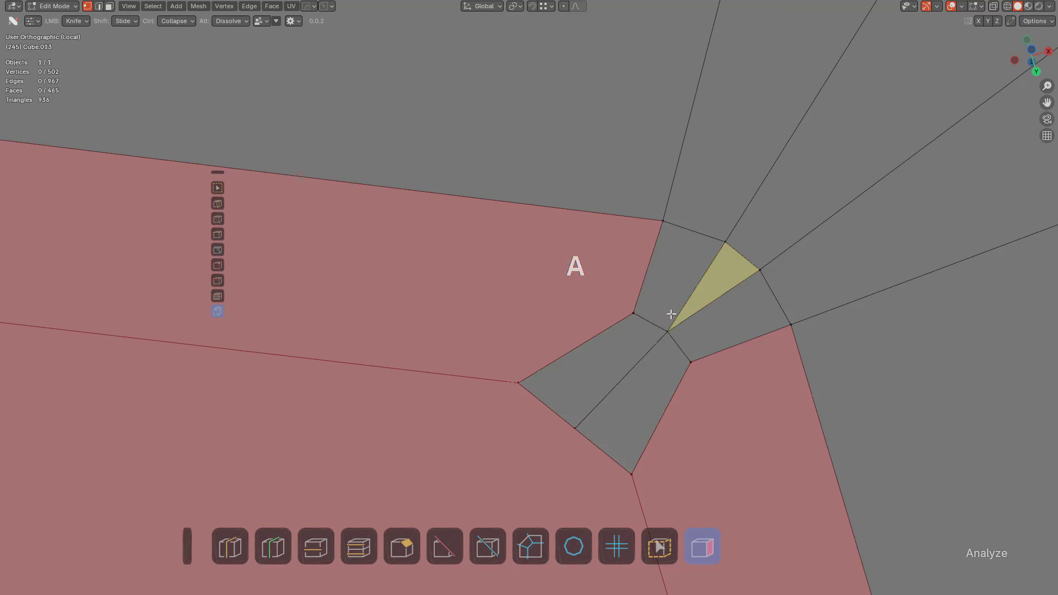
Slide the two short arc edges in the beveled corner toward the cavity floor and dissolve them
scroll(671, 314, down, 3)
click(616, 321)
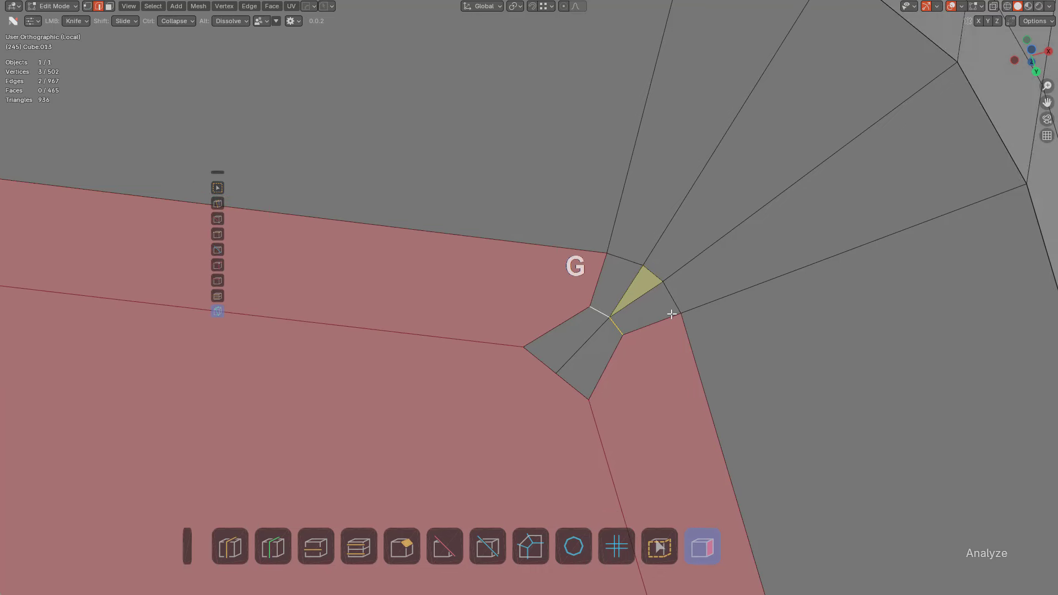
key(g)
click(620, 374)
scroll(622, 346, down, 5)
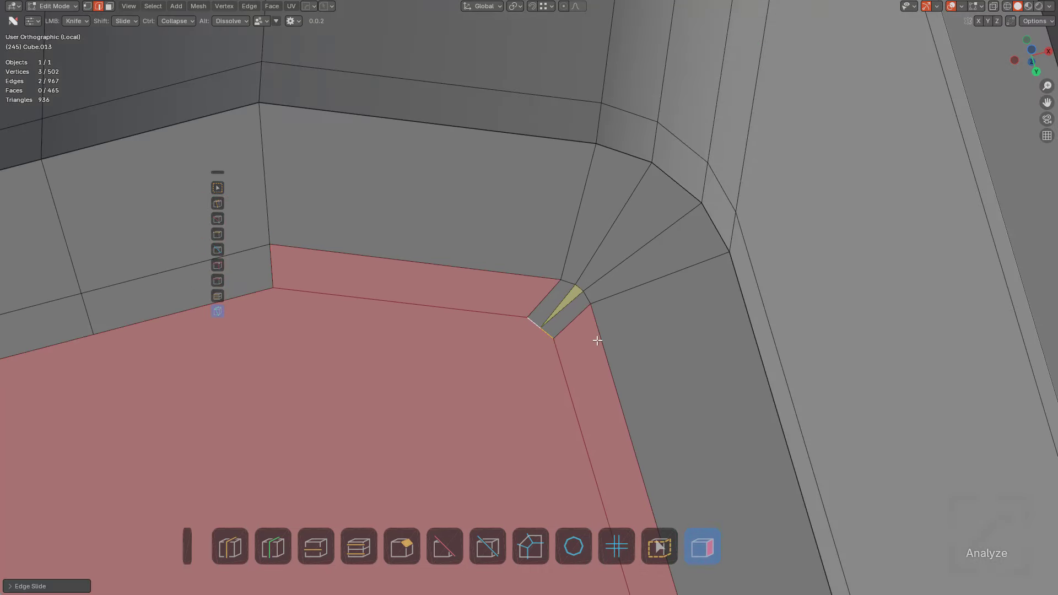
key(g)
right_click(608, 332)
key(ctrl+x)
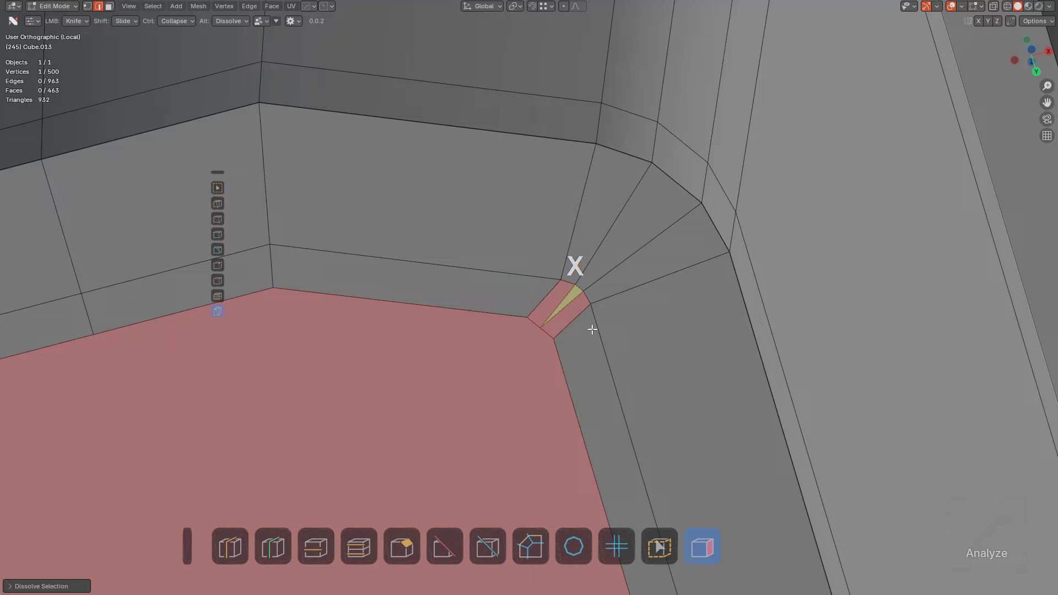
scroll(592, 329, down, 3)
shift+middle_drag(592, 330, 692, 237)
scroll(654, 287, up, 2)
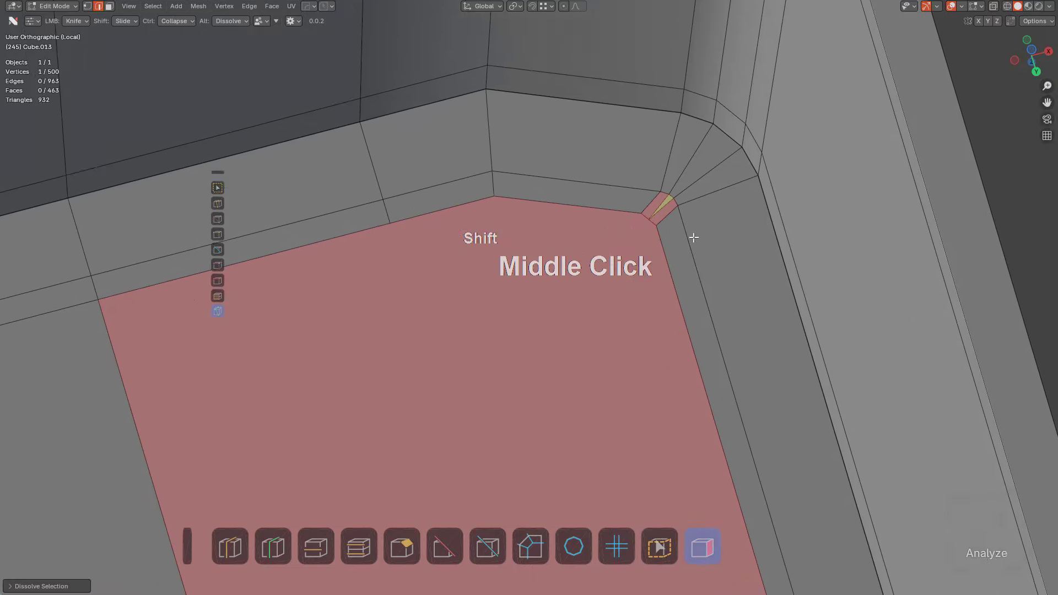
Try to bevel the vertex at the tip of the narrow corner triangle on the floor edge, and undo it
scroll(642, 280, down, 4)
shift+middle_drag(636, 286, 672, 240)
scroll(650, 247, up, 2)
scroll(667, 224, up, 2)
key(1)
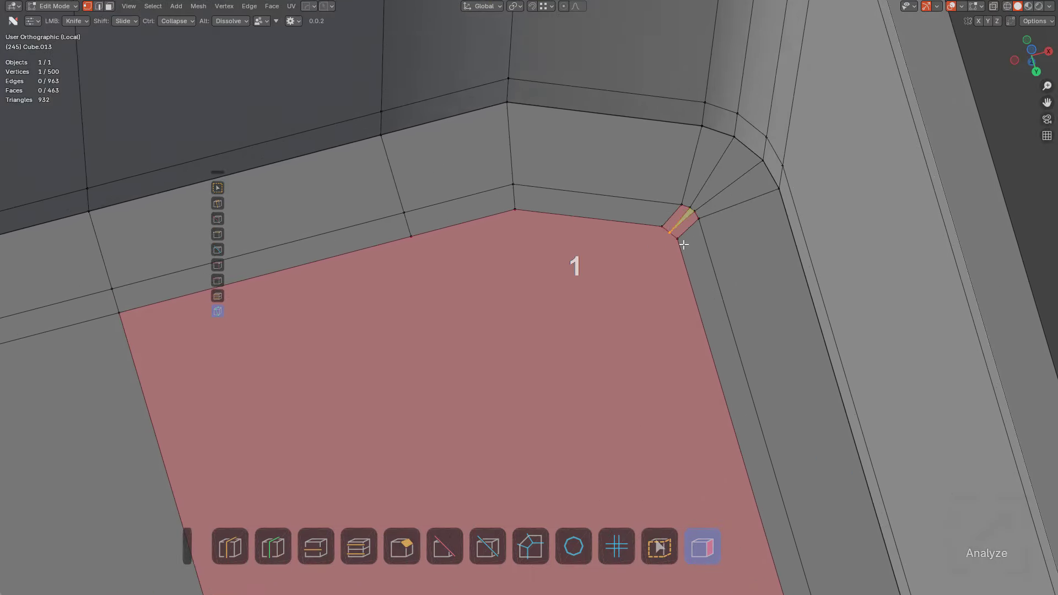
key(KP_Decimal)
scroll(600, 295, up, 3)
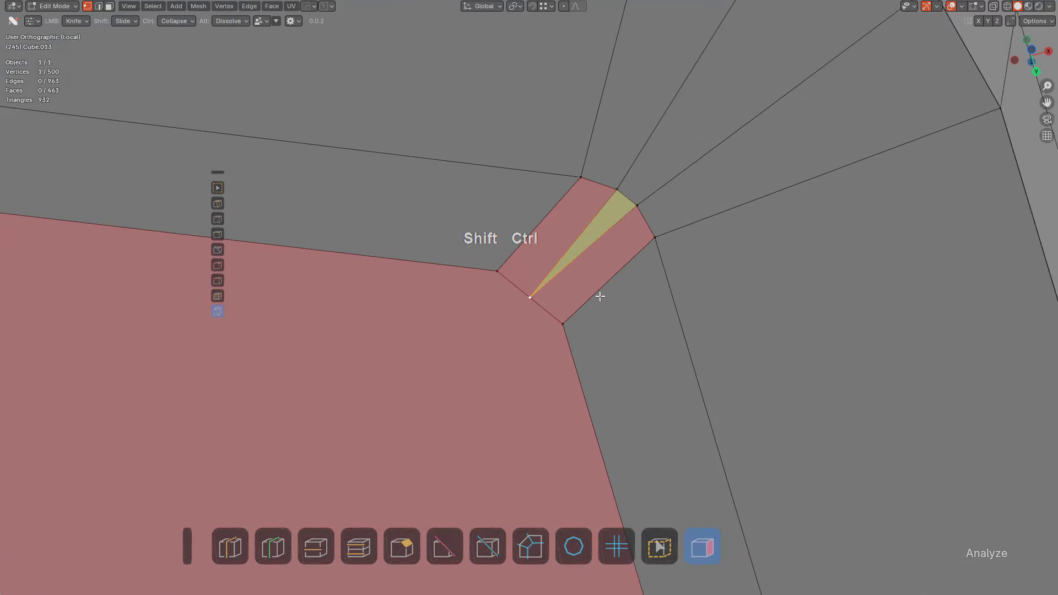
key(ctrl+shift+b)
click(624, 313)
key(ctrl+z)
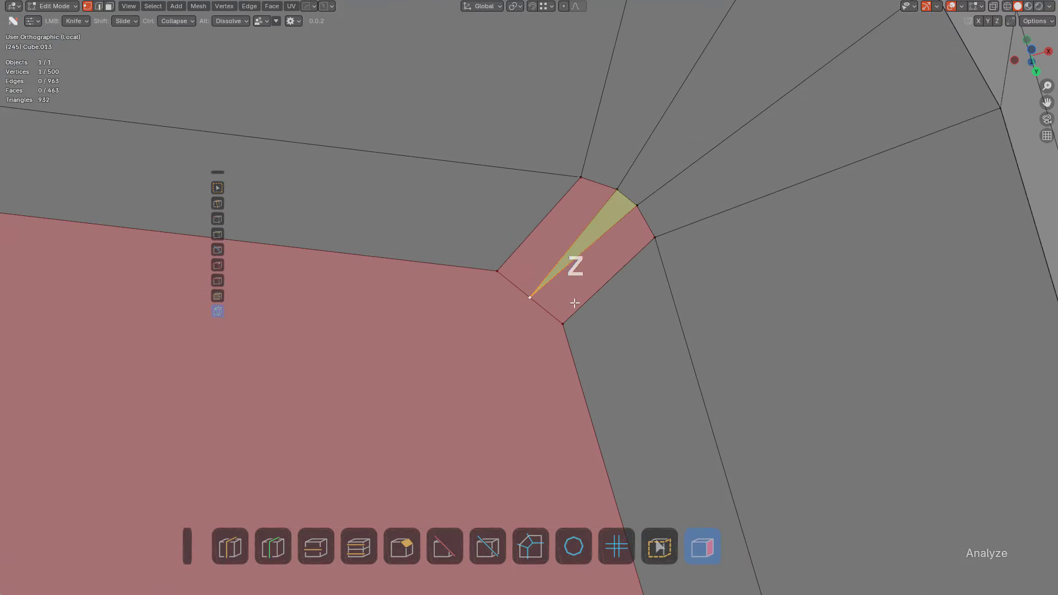
Collapse the overlapping vertices at the tip of the narrow corner triangle into one
key(g)
key(g)
click(537, 291)
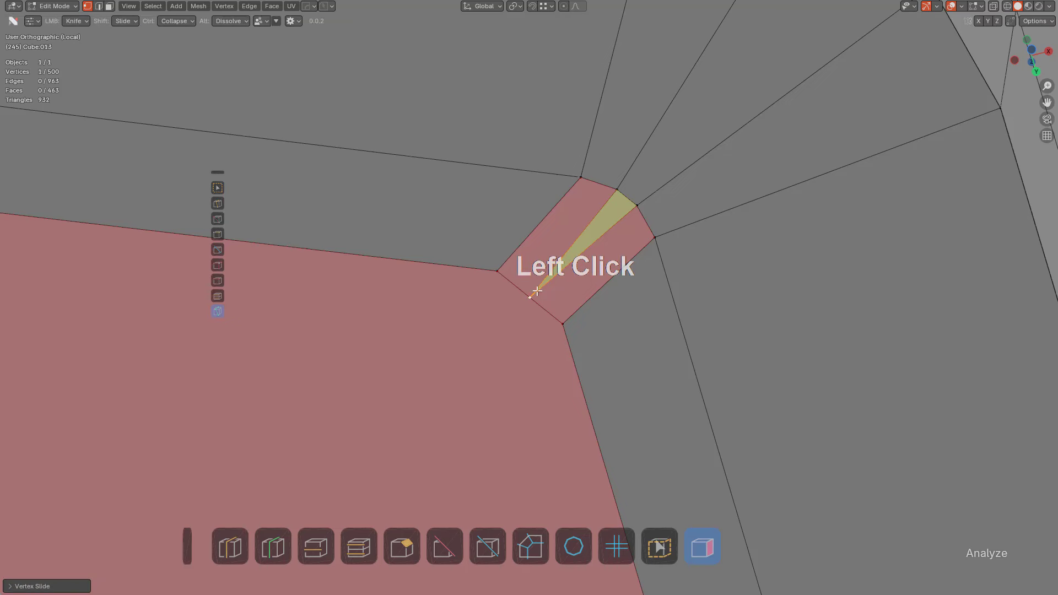
right_click(539, 296)
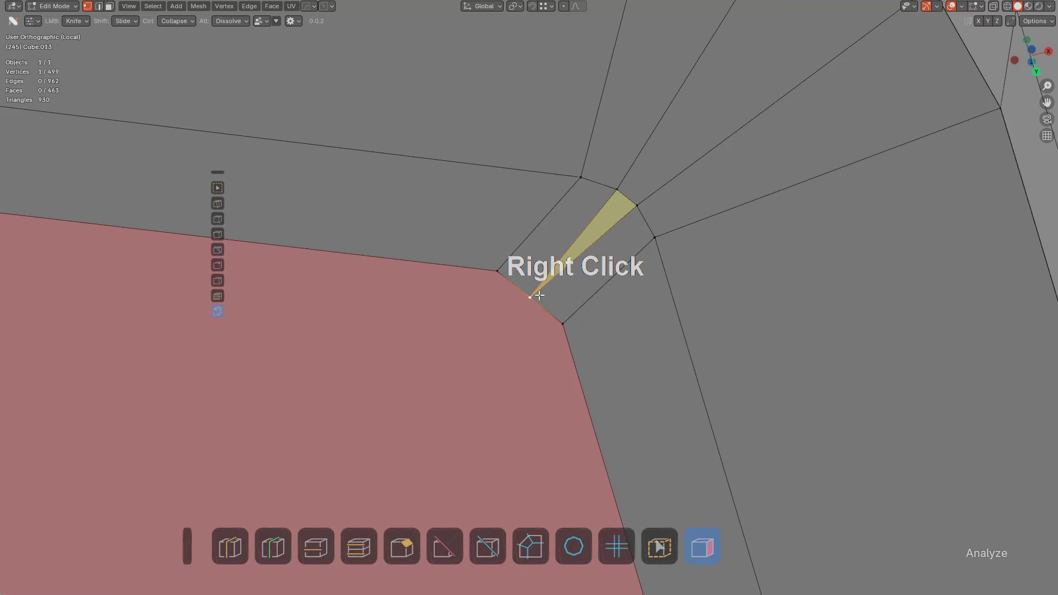
Bevel the triangle's tip vertex and dissolve the extra edges so the corner strips run cleanly to the floor
key(ctrl+shift+b)
key(2)
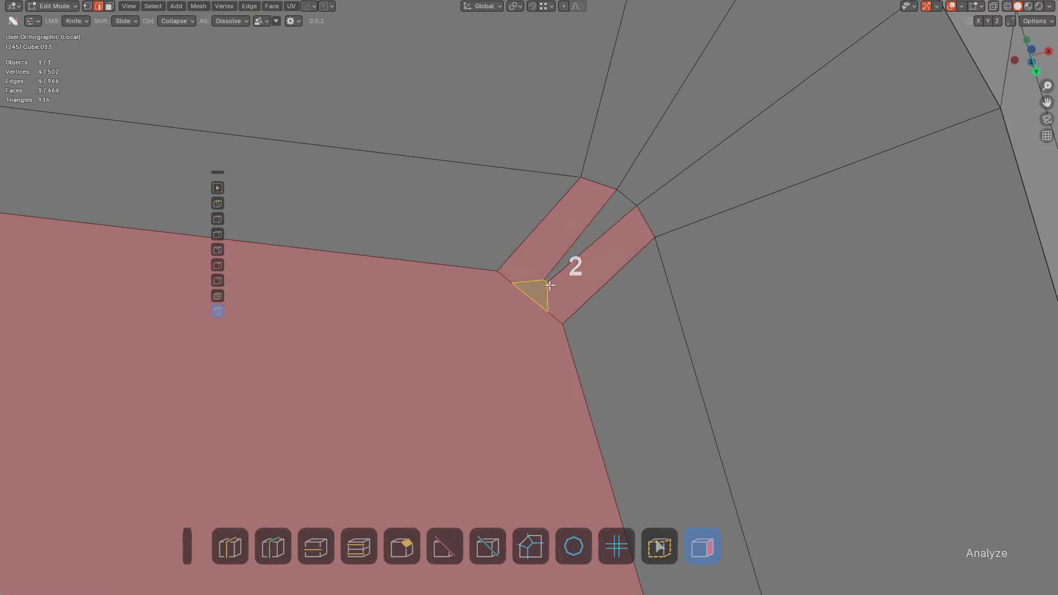
key(ctrl+x)
scroll(618, 276, down, 5)
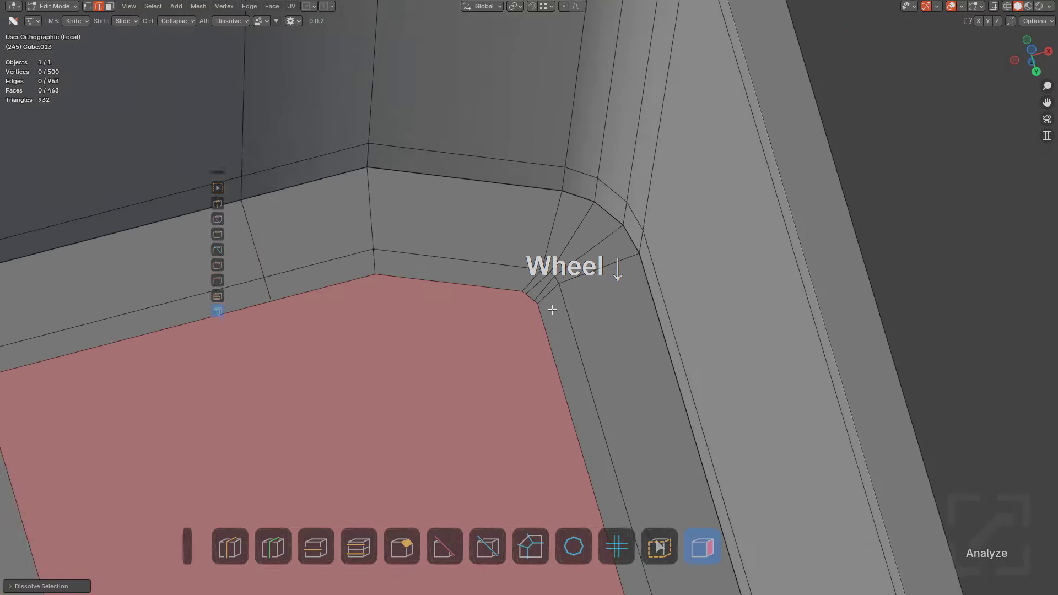
Knife a cut across the floor's opposite end from its corner vertex and slide the centreline vertex to straighten the cut
shift+middle_drag(549, 306, 729, 244)
scroll(741, 304, up, 2)
scroll(705, 291, up, 4)
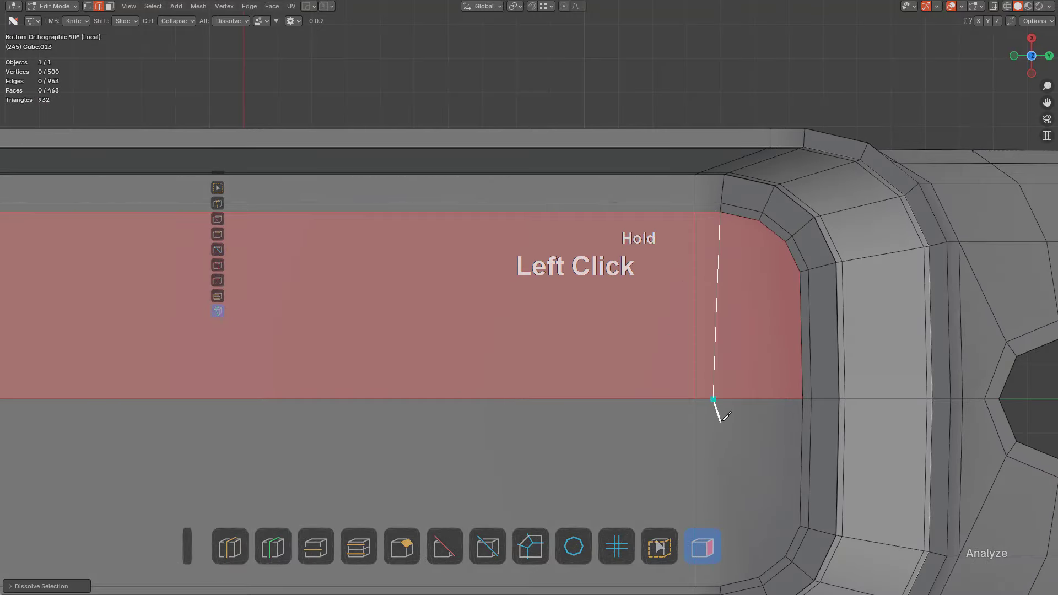
drag(721, 421, 720, 584)
key(space)
key(g)
key(g)
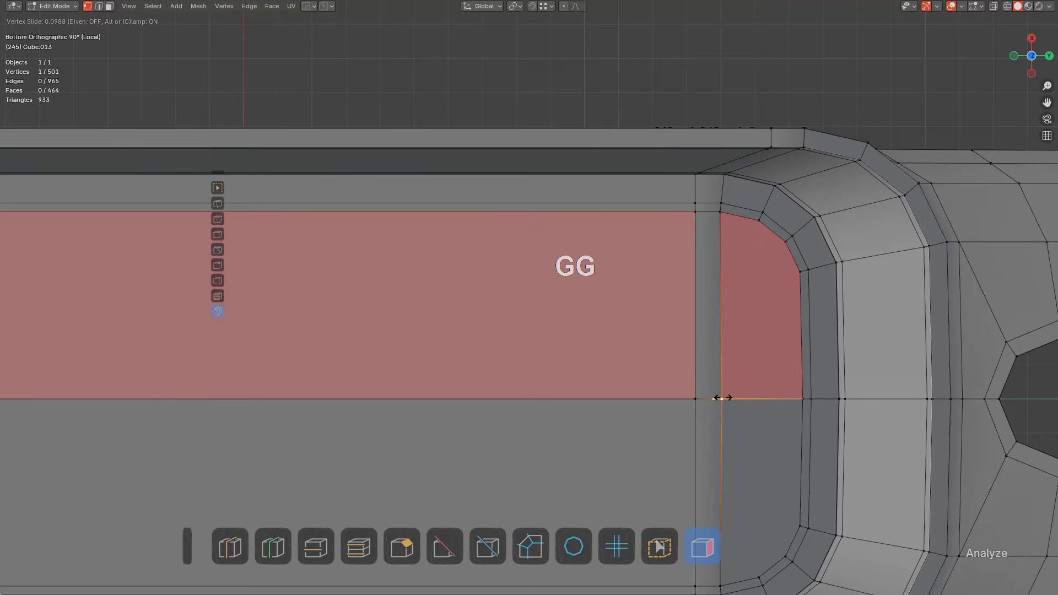
click(720, 397)
key(alt+a)
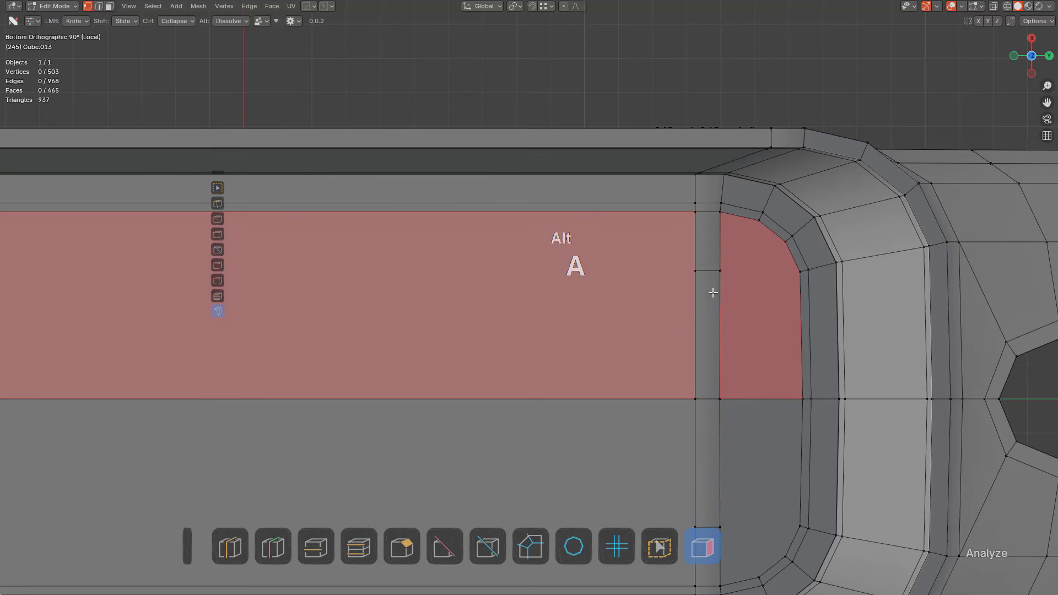
Knife crossing lengthwise and crosswise cuts from the arc vertices through the floor's rounded end
key(space)
drag(803, 270, 767, 219)
click(761, 272)
right_click(761, 274)
key(space)
key(alt+a)
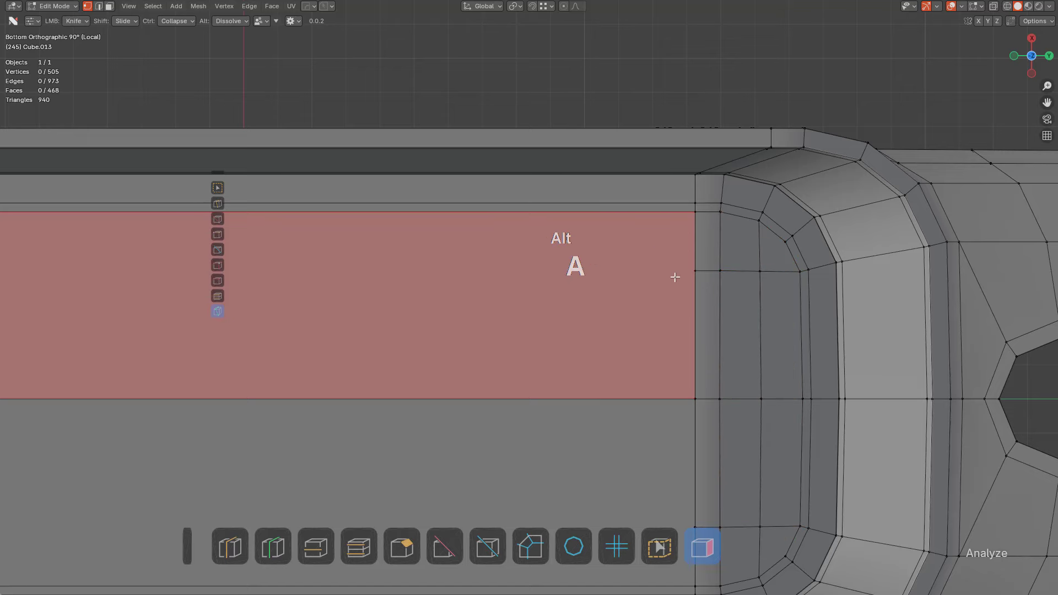
Knife a cut along the long cavity floor face, joining the crosswise edge vertices at its two ends
scroll(673, 276, down, 6)
shift+middle_drag(548, 309, 640, 321)
scroll(635, 321, down, 1)
scroll(699, 357, up, 1)
scroll(700, 356, up, 2)
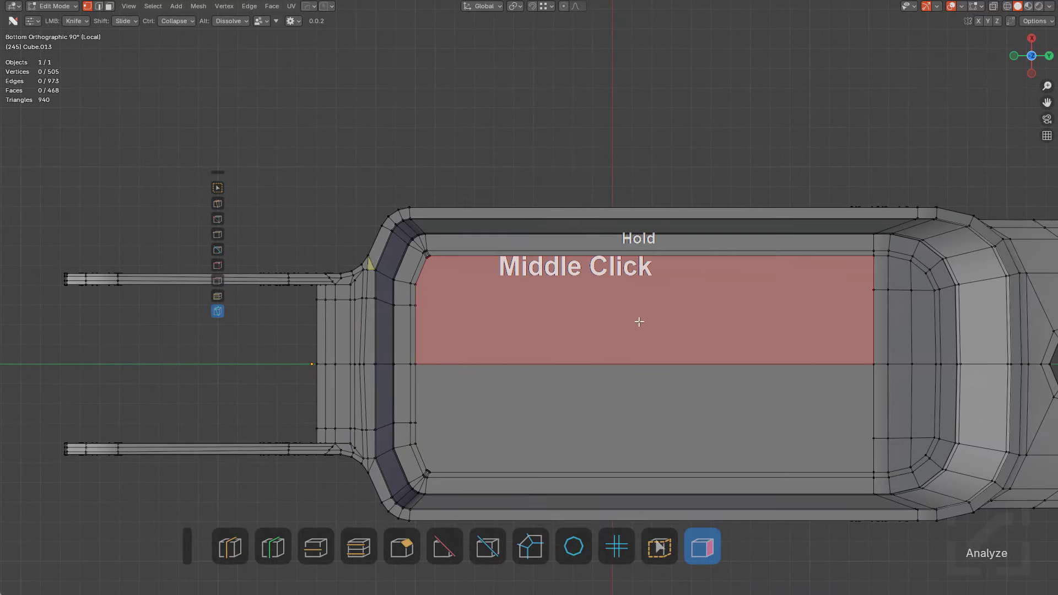
click(876, 289)
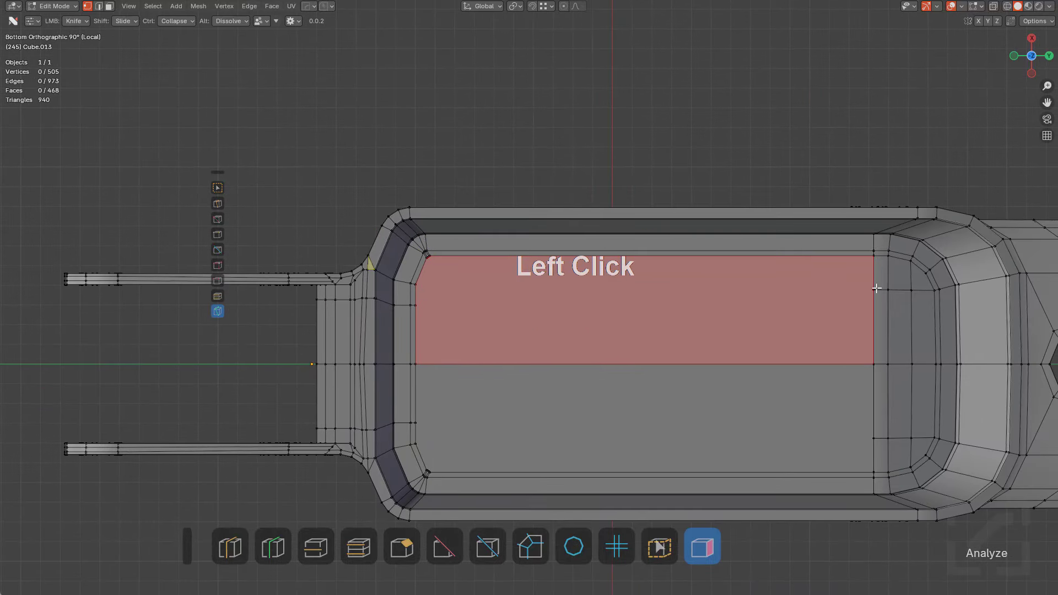
click(416, 304)
key(space)
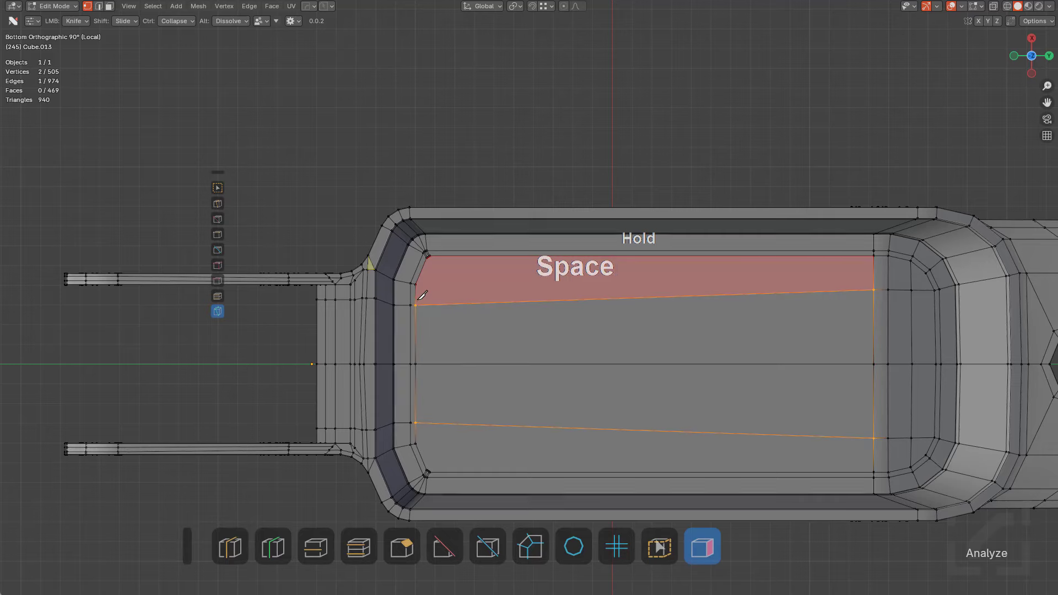
Insert a loop cut across the central floor strip near the tab-side end and knife it up to the floor's corner vertex
scroll(476, 287, up, 2)
key(ctrl+r)
click(584, 345)
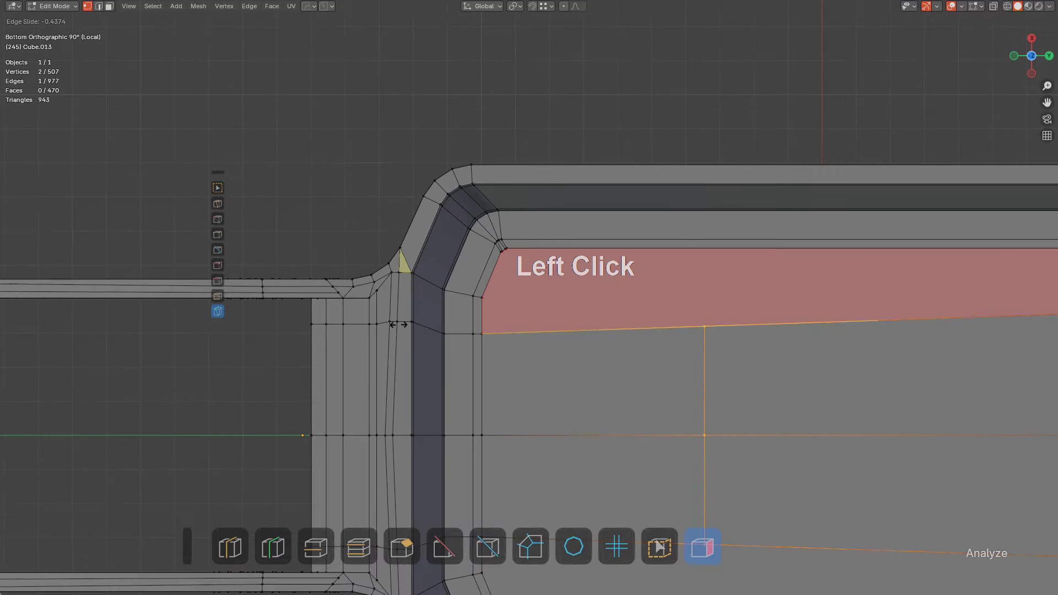
click(512, 306)
scroll(512, 307, up, 2)
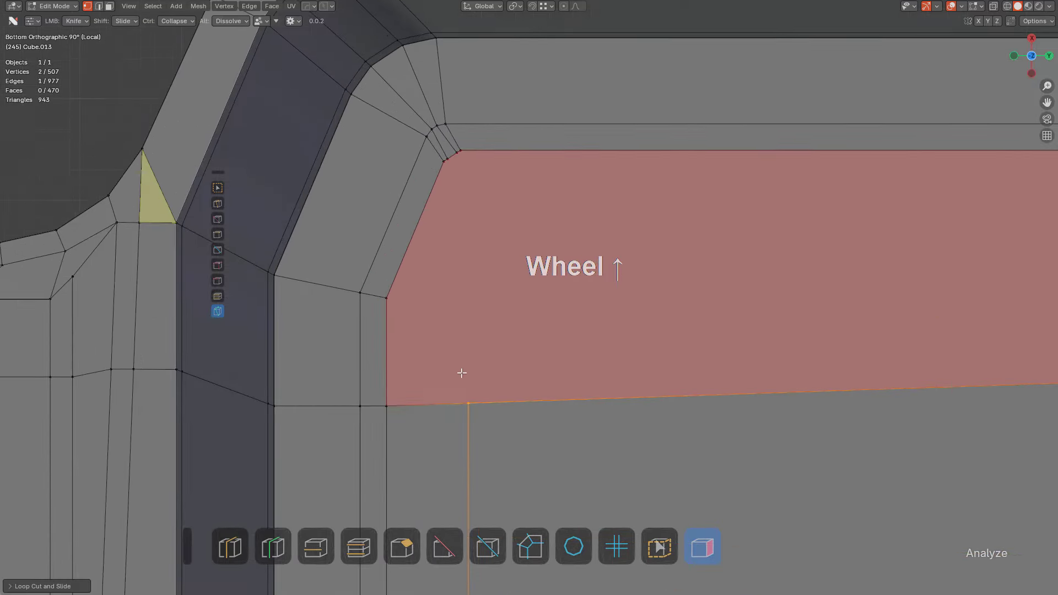
click(469, 401)
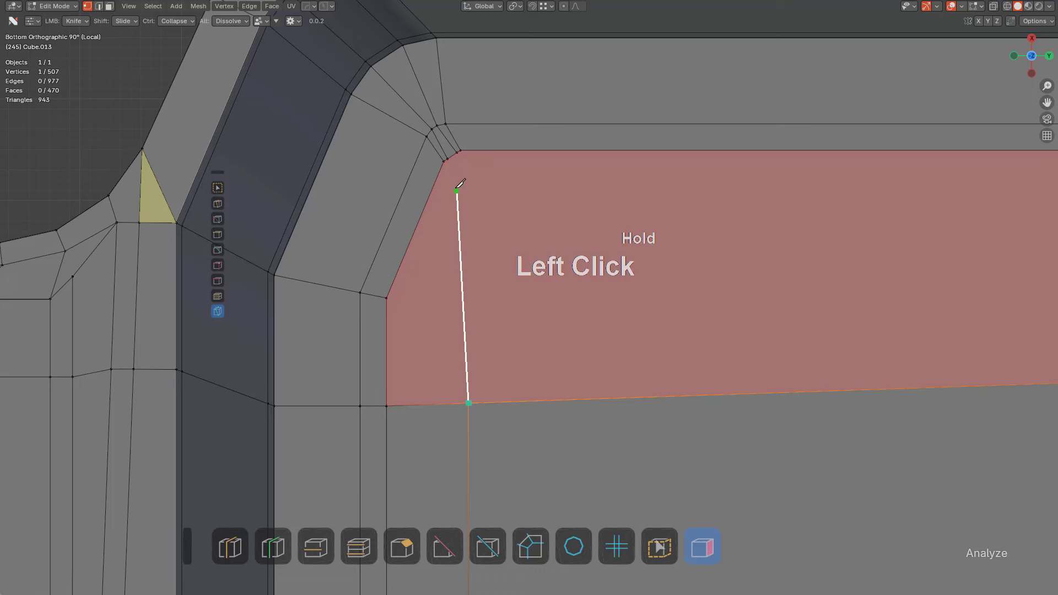
key(space)
key(alt+a)
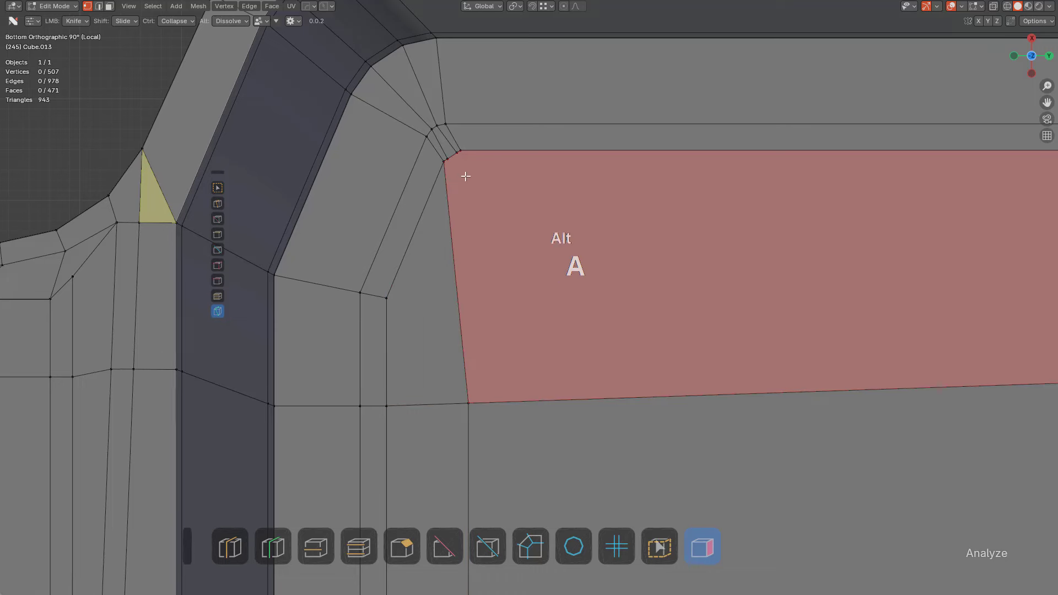
Slide the vertex where the loop meets the knife cut toward the tab-side wall, in line with the corner
click(457, 156)
click(469, 403)
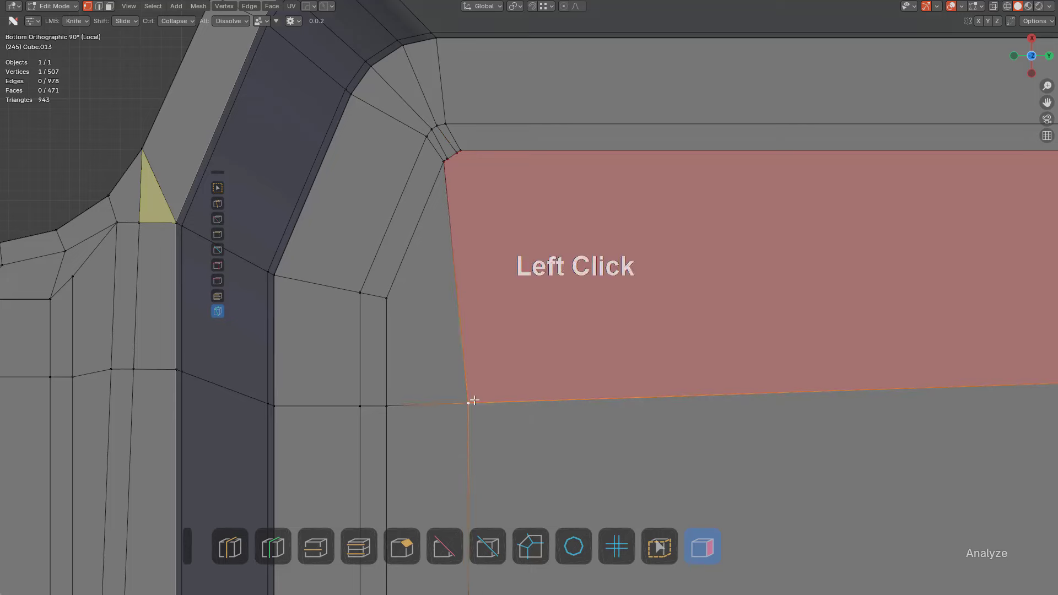
key(g)
key(g)
click(455, 400)
scroll(469, 405, down, 6)
shift+middle_drag(498, 418, 527, 364)
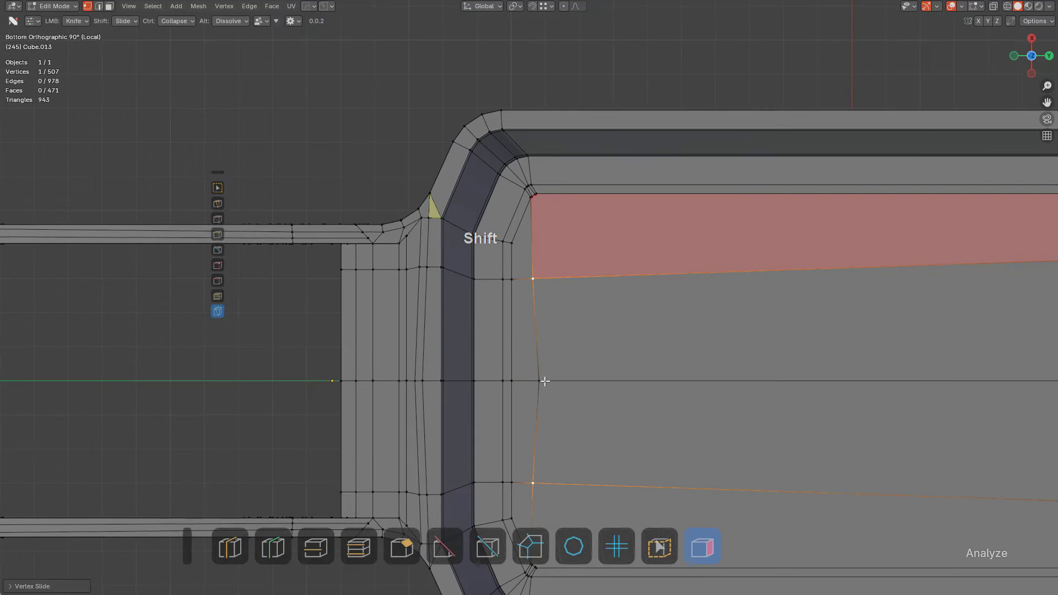
Slide the loop's centreline vertex into line, and nudge the adjoining loop edge toward the tab-side wall
click(540, 380)
key(g)
click(532, 380)
shift+click(540, 286)
key(g)
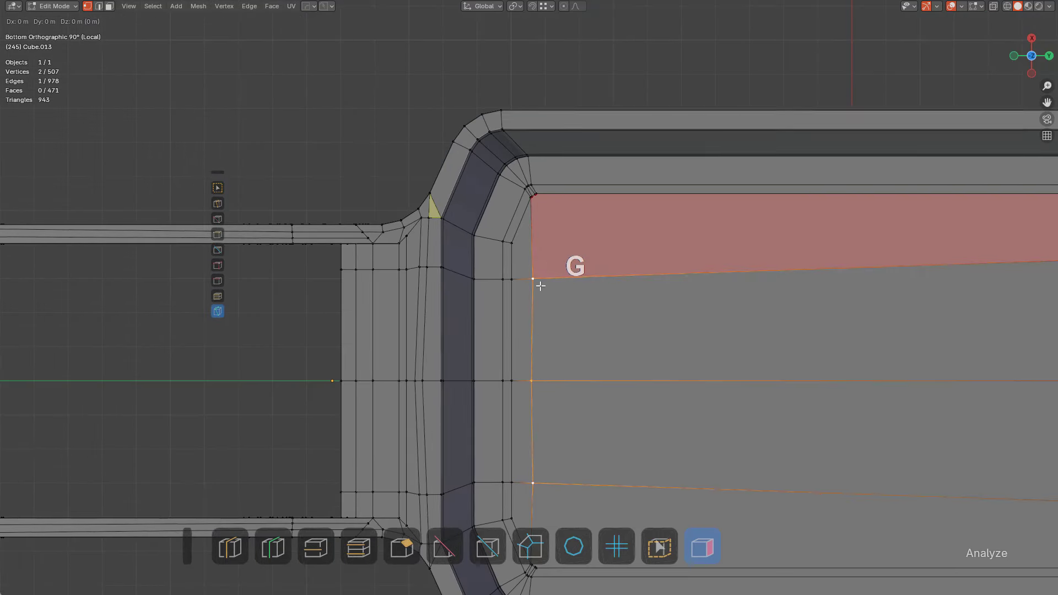
click(508, 278)
key(alt+a)
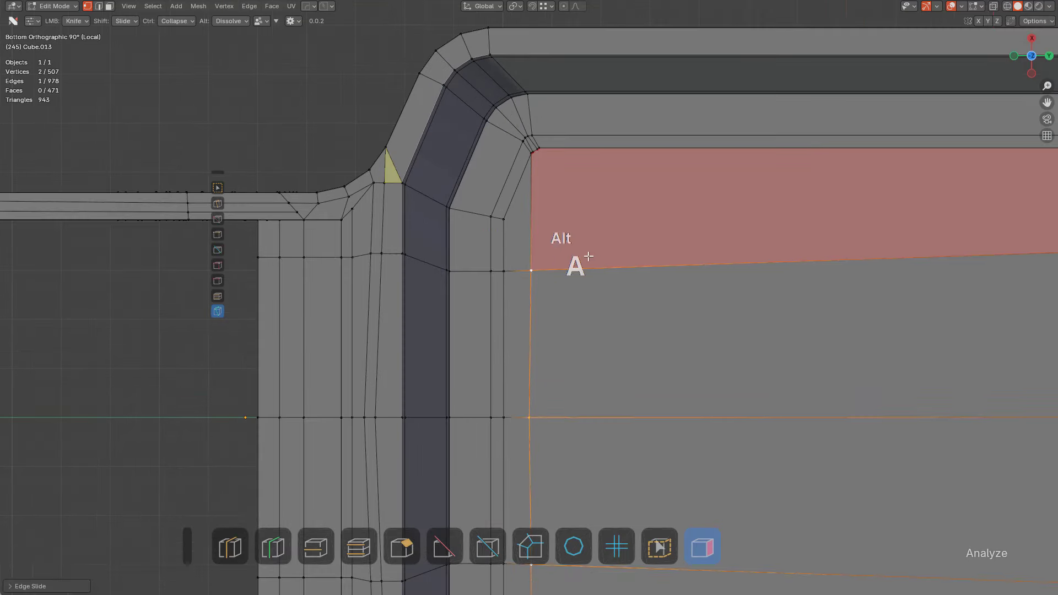
Select the four arc vertices of the floor's tab-side corner, trying Project Loop in Offset mode on the first three
shift+scroll(508, 270, up, 3)
scroll(512, 272, up, 4)
scroll(511, 273, up, 1)
key(1)
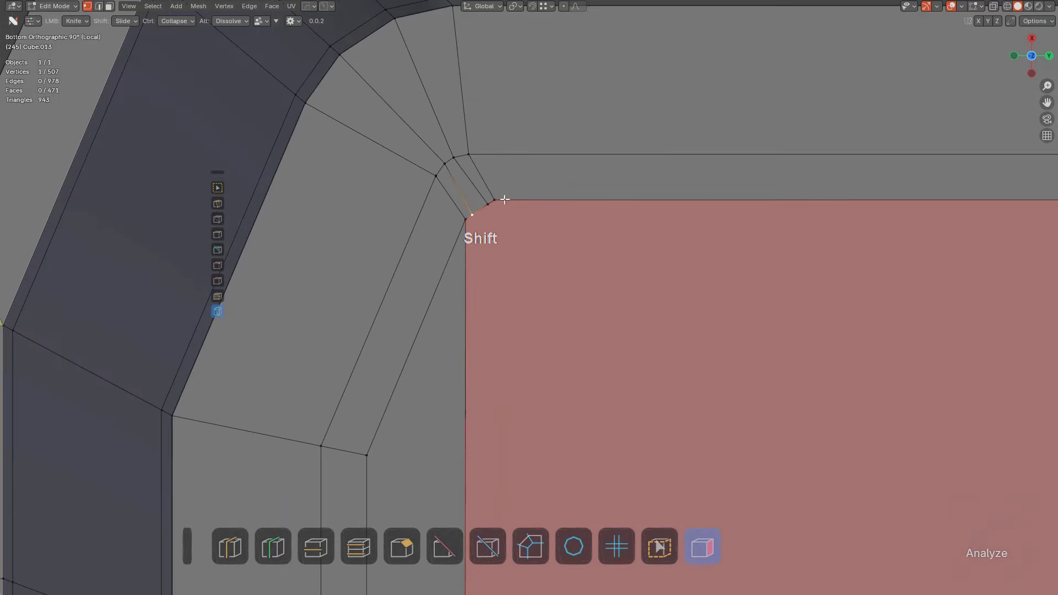
ctrl+click(505, 200)
scroll(782, 271, down, 3)
shift+middle_drag(782, 272, 624, 278)
scroll(624, 279, down, 3)
shift+middle_drag(482, 289, 618, 283)
scroll(618, 284, up, 3)
scroll(501, 303, up, 5)
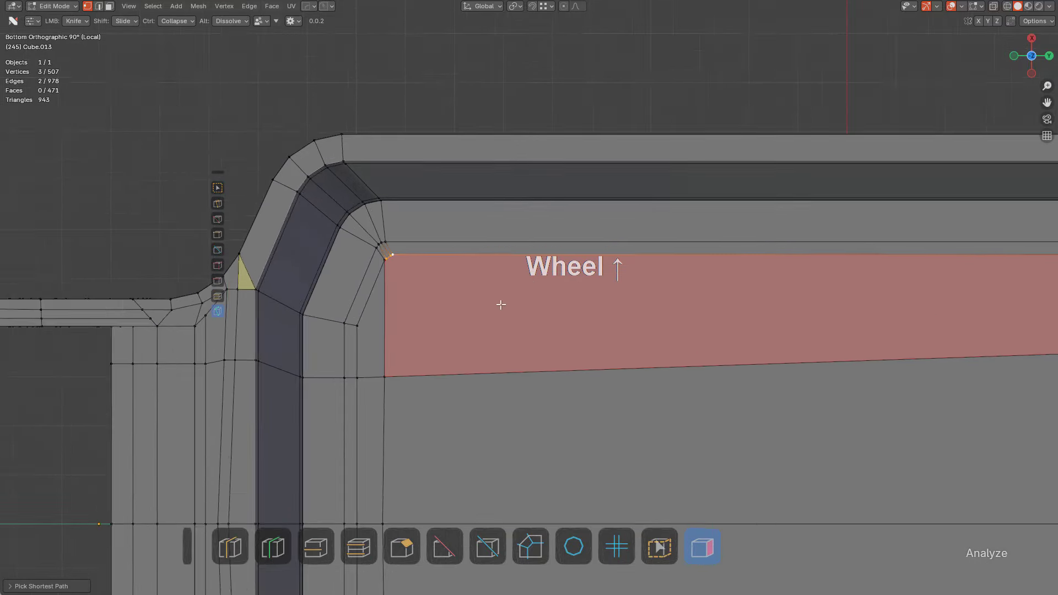
click(531, 545)
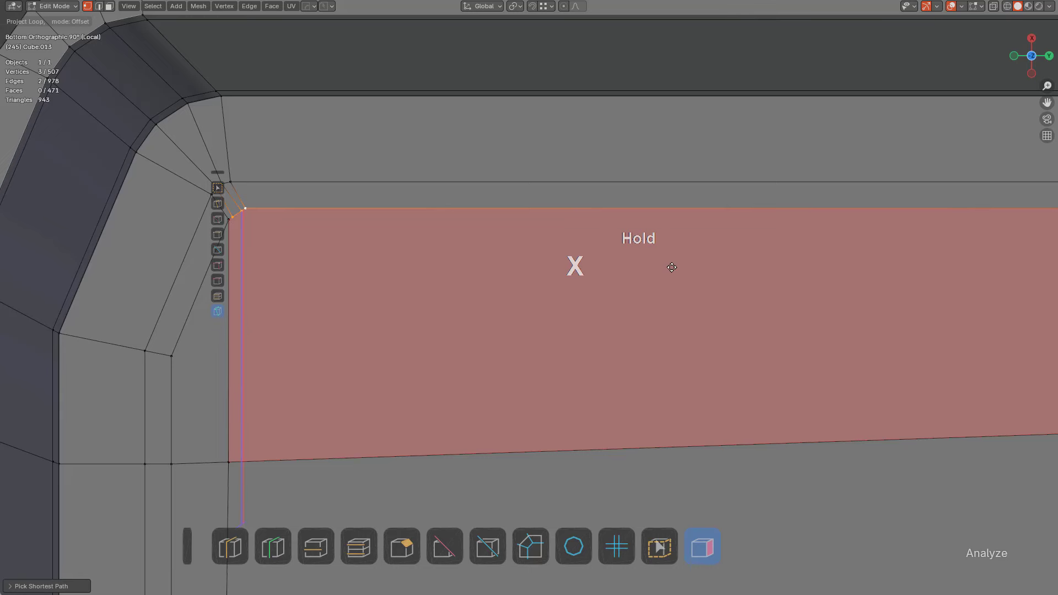
shift+middle_drag(349, 255, 416, 194)
scroll(416, 194, up, 1)
shift+click(376, 182)
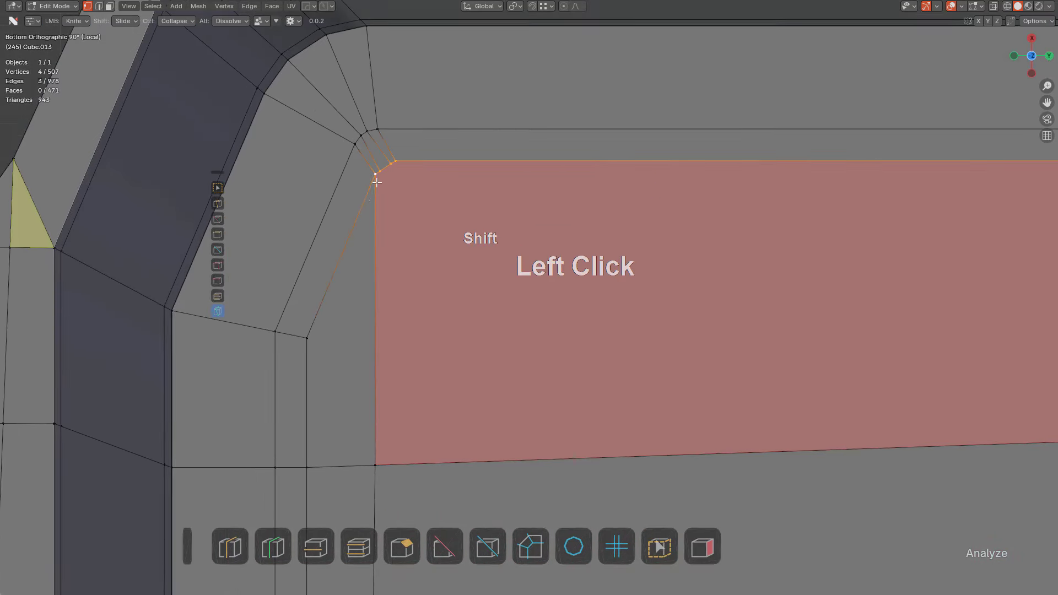
Try to project a loop from the four corner arc vertices across the floor, and undo it
click(516, 541)
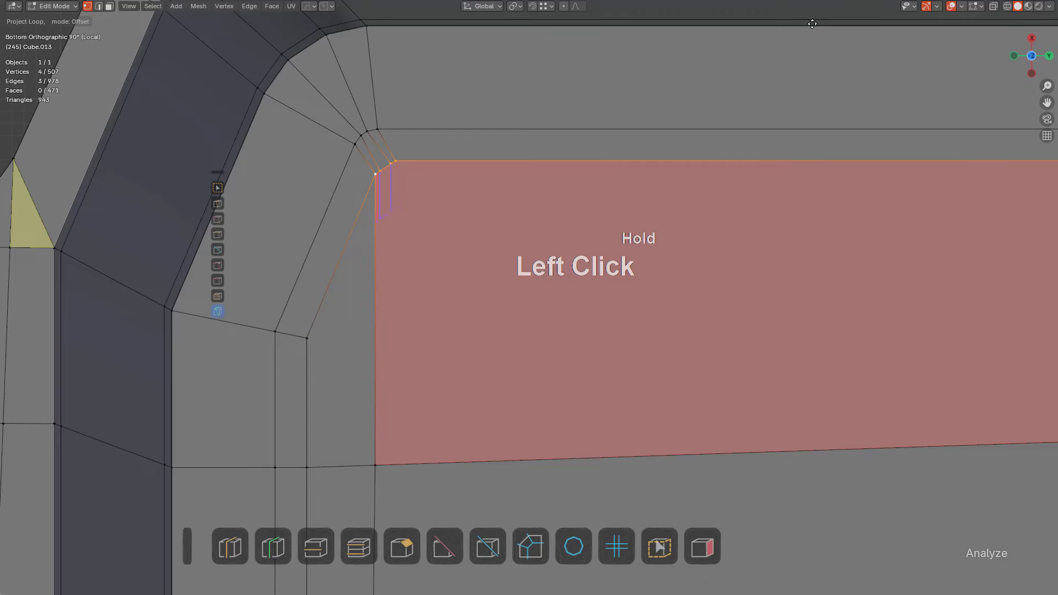
click(801, 417)
shift+middle_drag(599, 304, 729, 163)
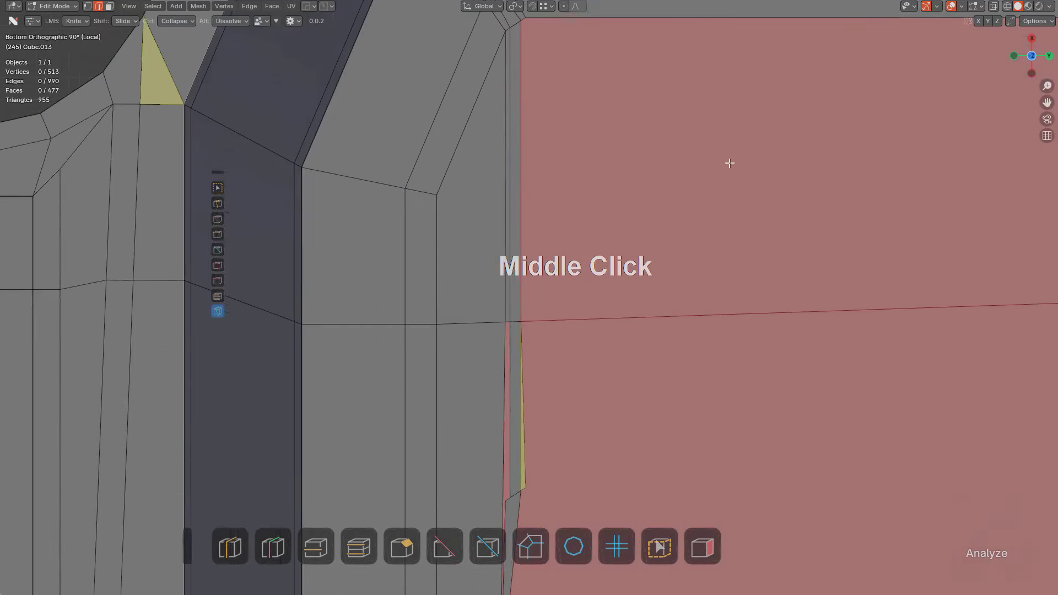
scroll(711, 196, down, 3)
shift+middle_drag(699, 215, 584, 220)
scroll(584, 221, down, 3)
key(ctrl+z)
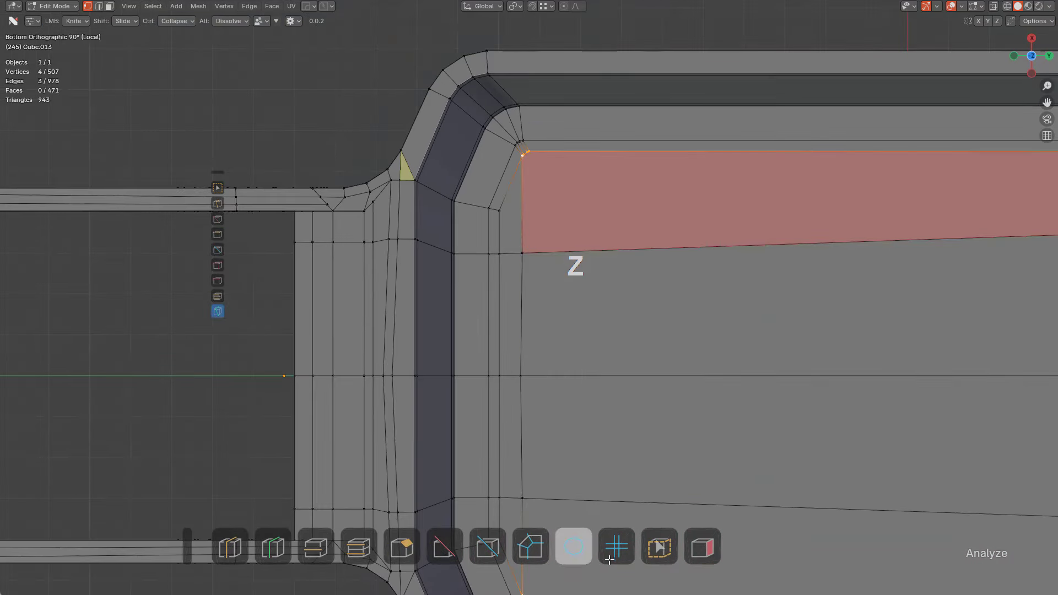
Project a shorter offset loop from the four corner arc vertices across the tab-side end of the floor
click(531, 546)
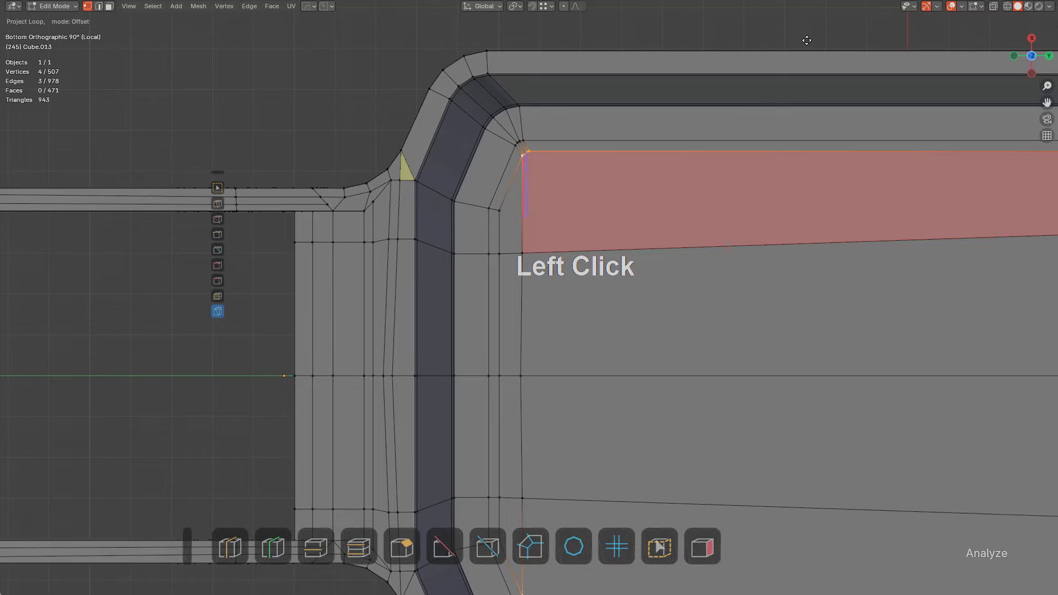
click(806, 249)
scroll(621, 113, up, 5)
shift+middle_drag(621, 113, 595, 165)
shift+scroll(584, 148, up, 2)
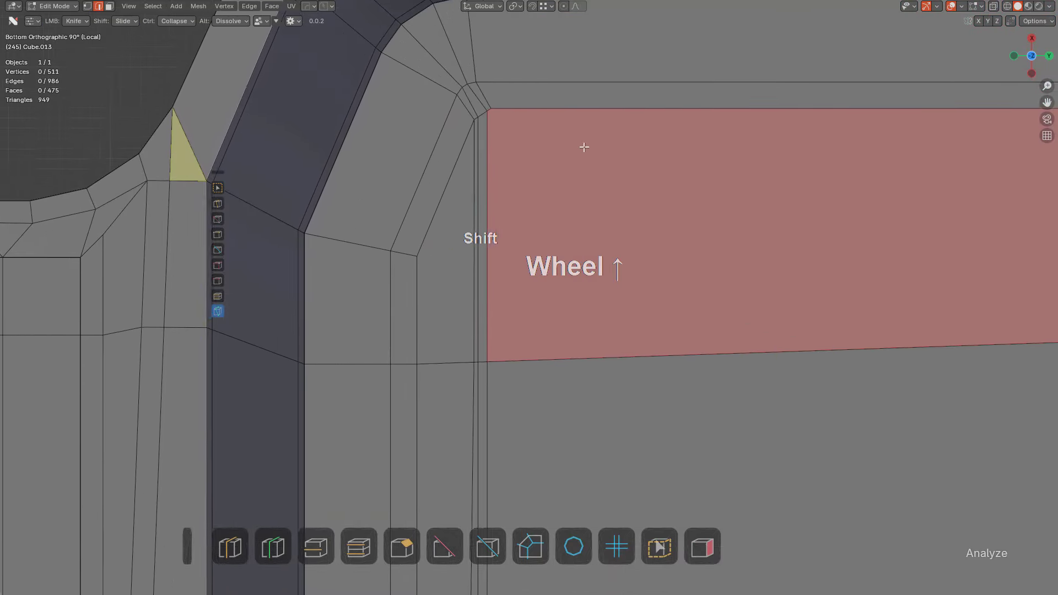
Try a knife cut from the floor's corner vertex to the lengthwise floor edge, and undo it
scroll(590, 144, down, 5)
shift+middle_drag(721, 185, 793, 154)
scroll(543, 165, down, 2)
scroll(776, 148, down, 1)
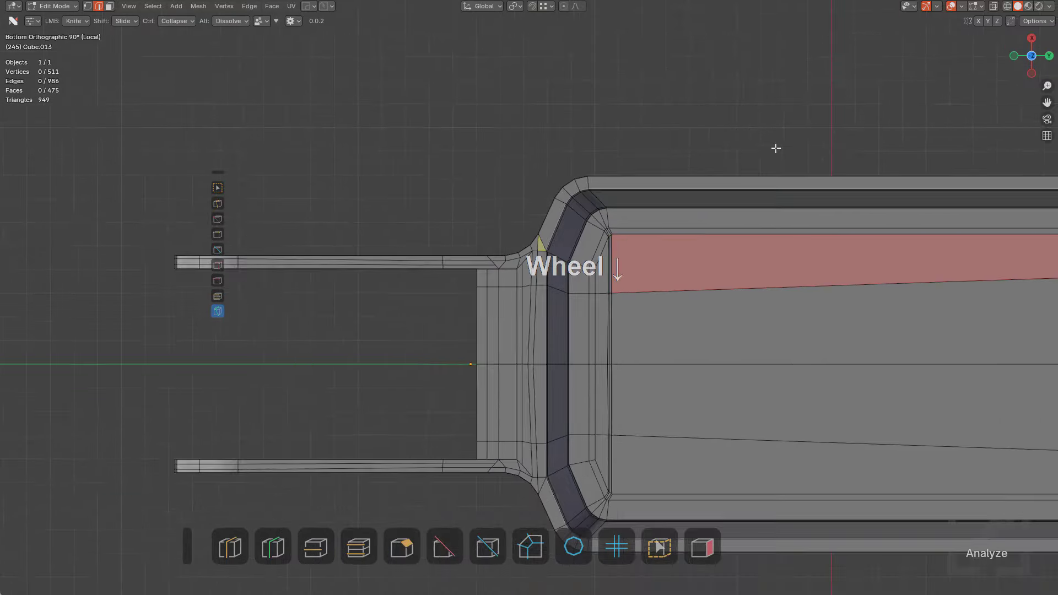
scroll(776, 148, up, 2)
click(736, 140)
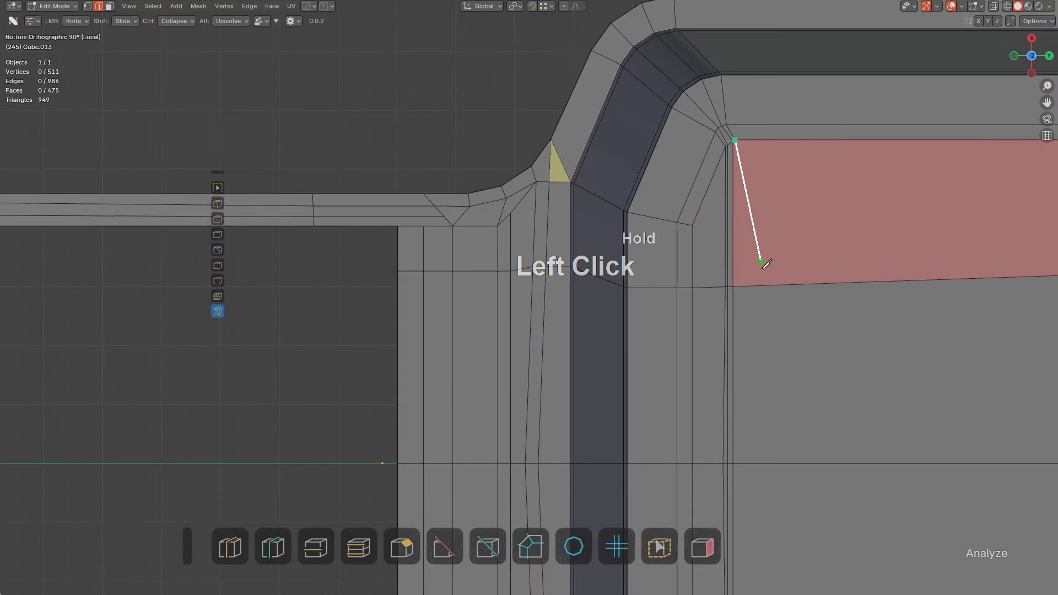
click(759, 287)
key(space)
ctrl+middle_drag(792, 229, 736, 157)
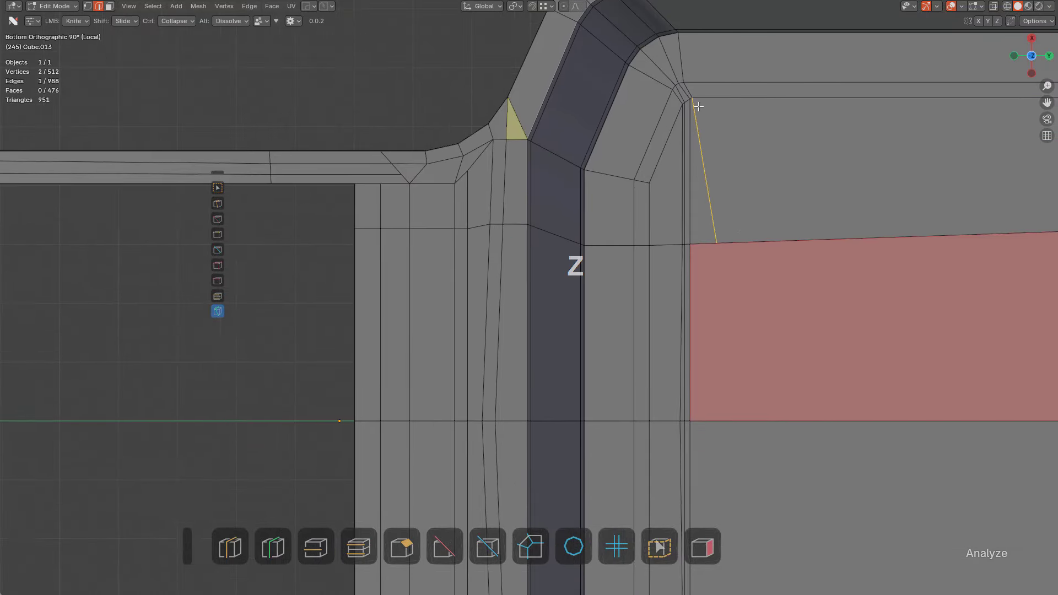
key(ctrl+z)
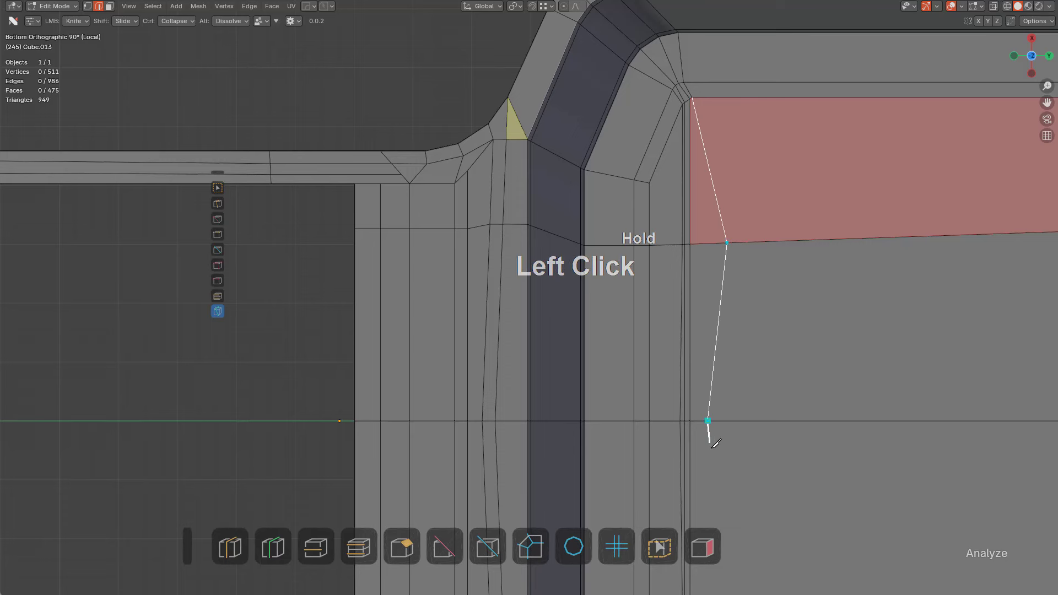
Complete the knife cut from the floor's corner vertex across the lengthwise edges, and slide its two crossing vertices close to the tab-side end
key(space)
click(741, 242)
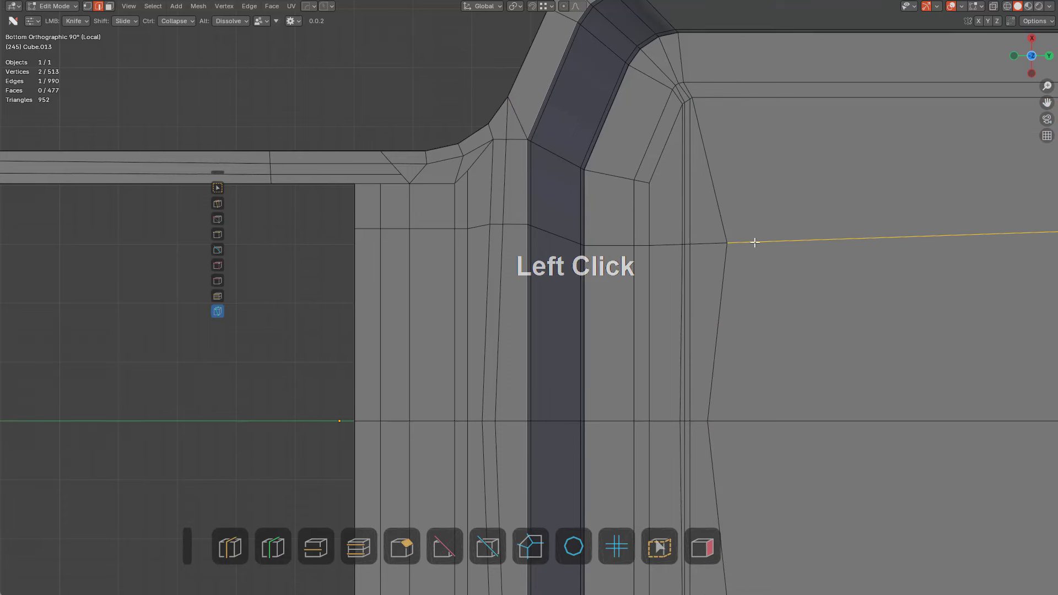
shift+drag(741, 242, 711, 243)
key(alt+a)
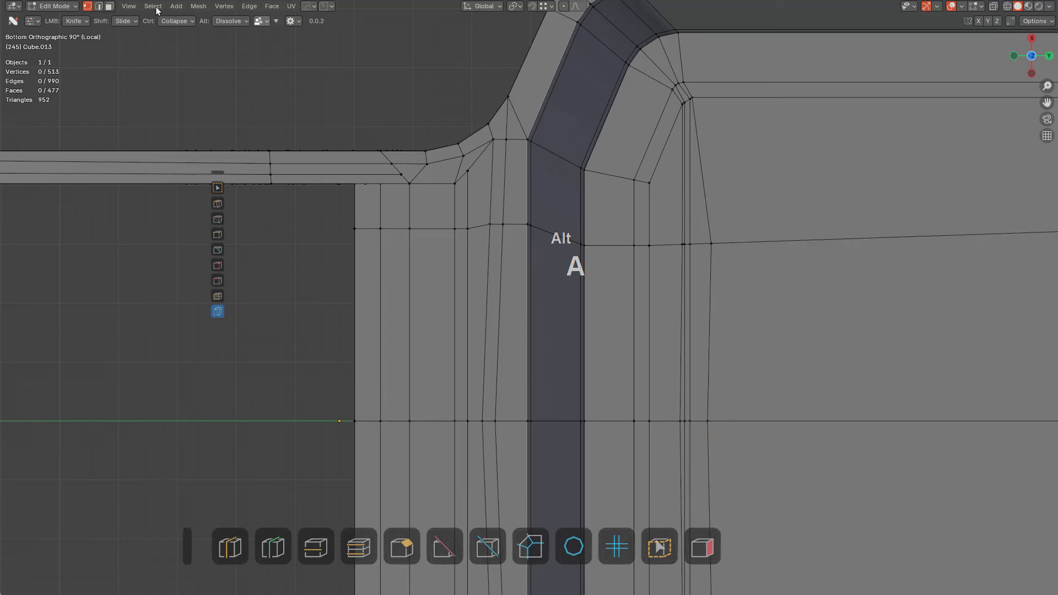
click(122, 21)
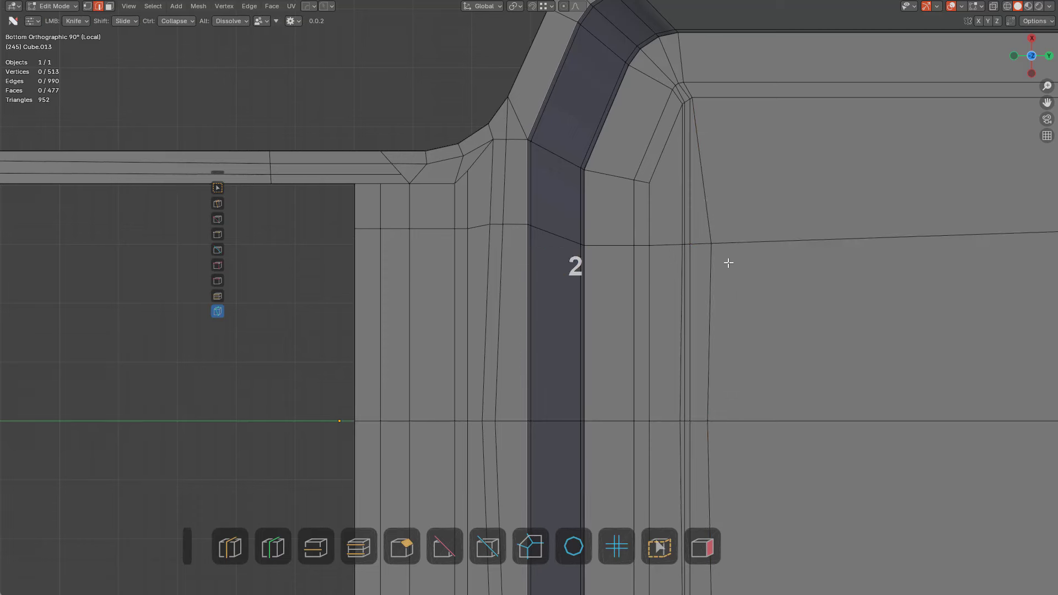
shift+drag(715, 238, 744, 242)
shift+drag(705, 422, 742, 428)
shift+drag(739, 243, 709, 253)
shift+drag(744, 428, 705, 416)
Add a centred edge loop crosswise around the middle of the box-shaped body
shift+middle_drag(705, 416, 817, 307)
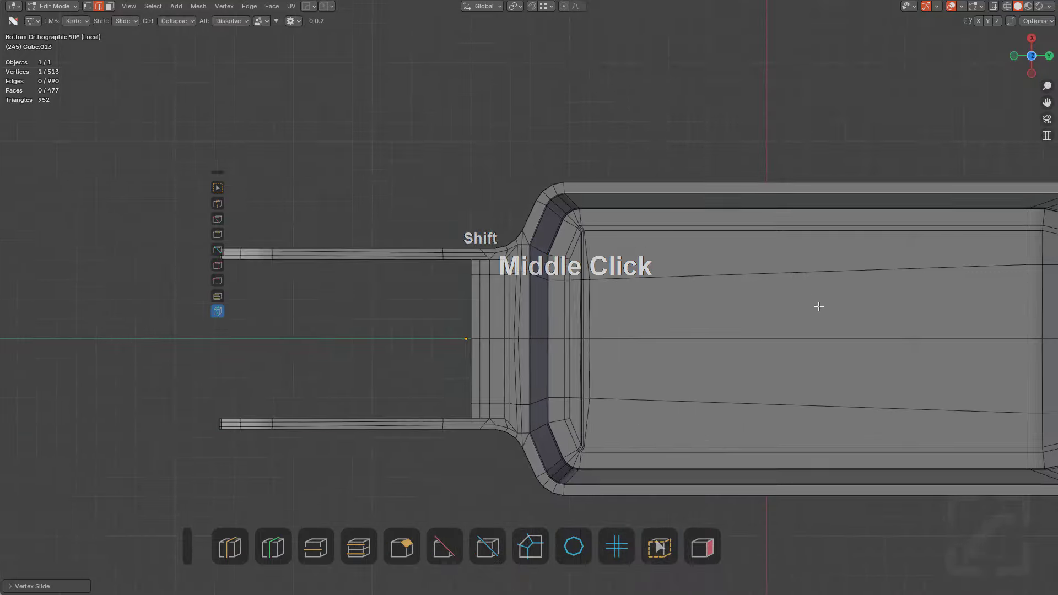
scroll(739, 274, down, 1)
key(ctrl+r)
click(633, 273)
right_click(629, 286)
middle_drag(629, 285, 606, 251)
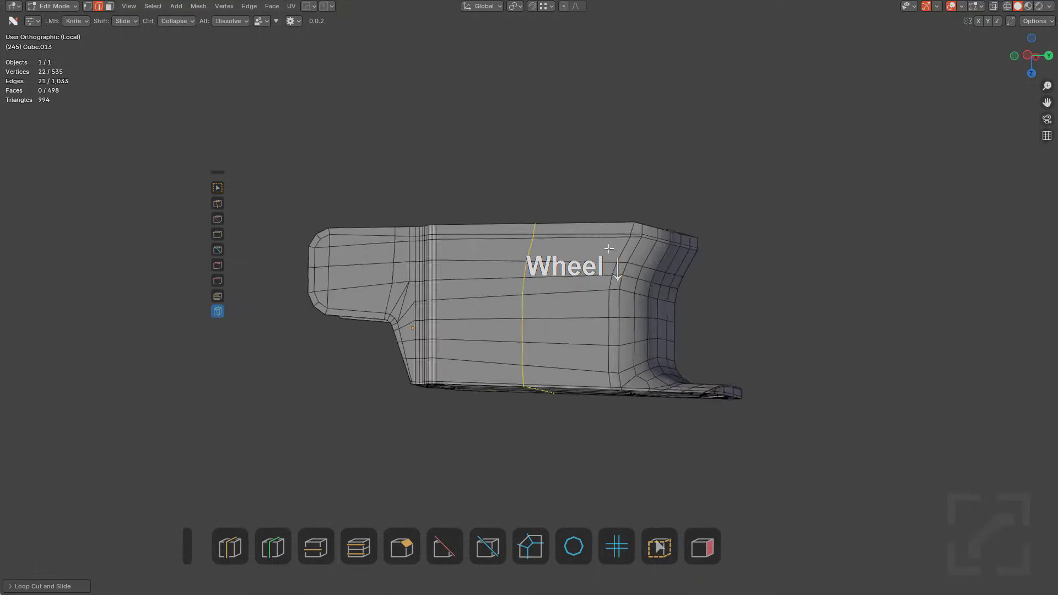
scroll(606, 231, up, 4)
scroll(608, 266, down, 3)
Try to bevel the body's middle edge loop into a wider band, and undo it
key(ctrl+b)
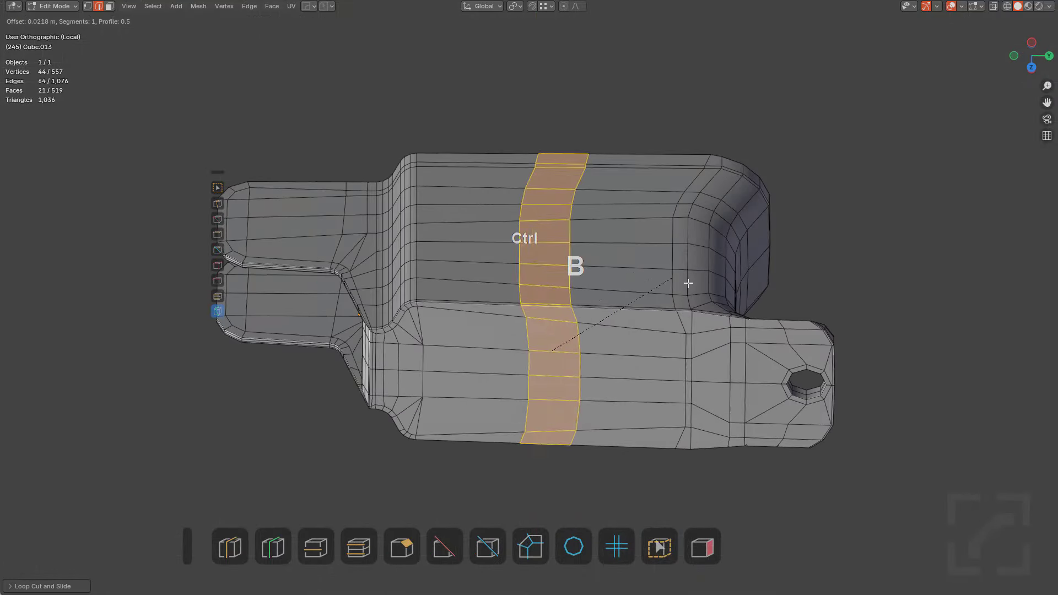
scroll(735, 292, up, 2)
click(755, 286)
middle_drag(754, 286, 687, 293)
key(ctrl+z)
Bevel the body's middle edge loop with 2 segments to spread three evenly spaced loops along the walls
key(ctrl+b)
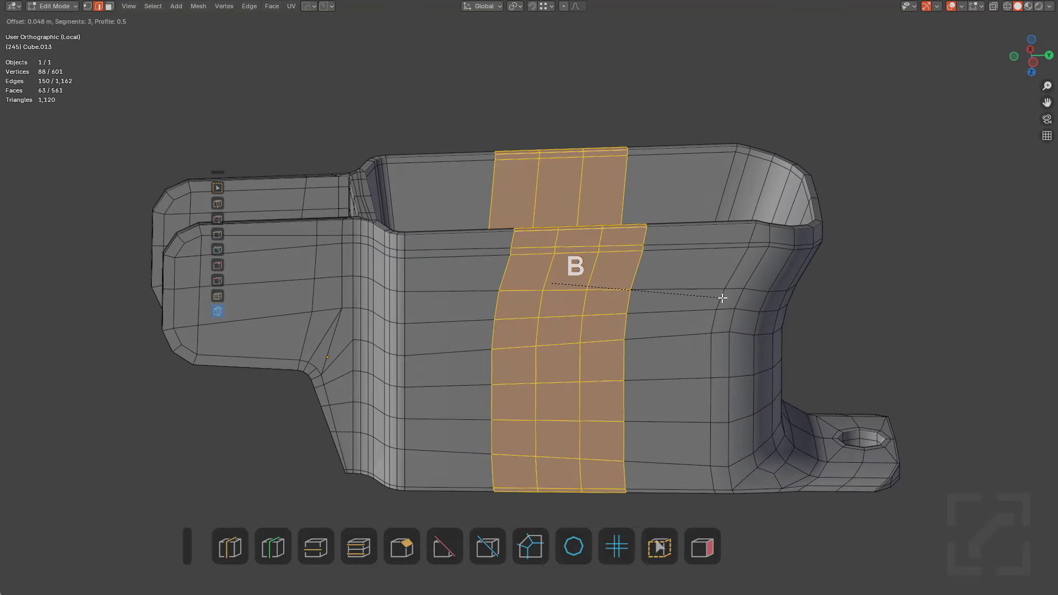
scroll(725, 298, down, 2)
scroll(733, 303, down, 2)
scroll(737, 304, up, 1)
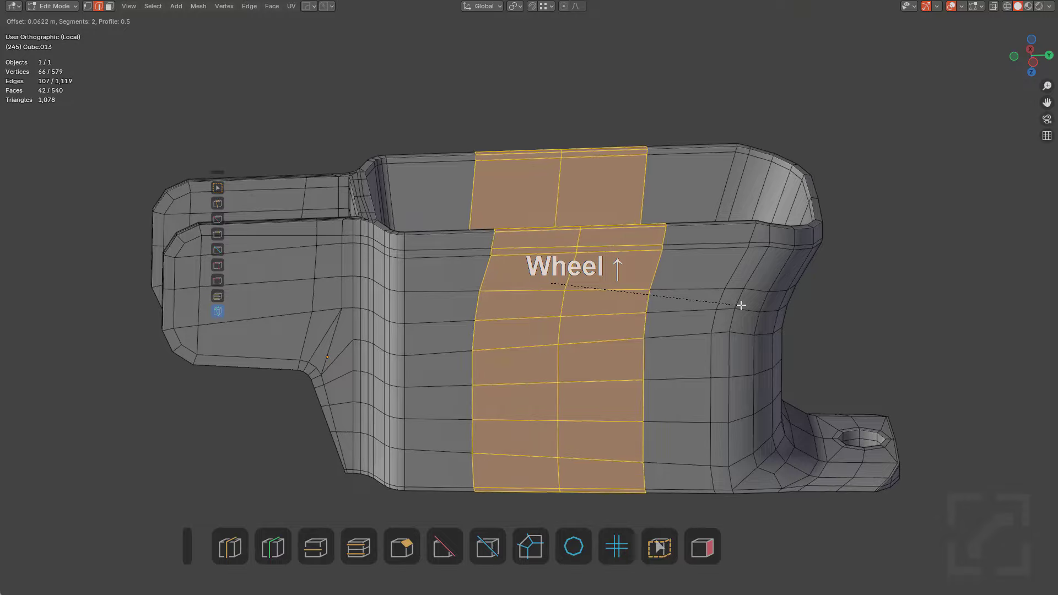
click(753, 305)
Add a centred edge loop across the long, flat section of the two side arms
key(a)
key(ctrl+r)
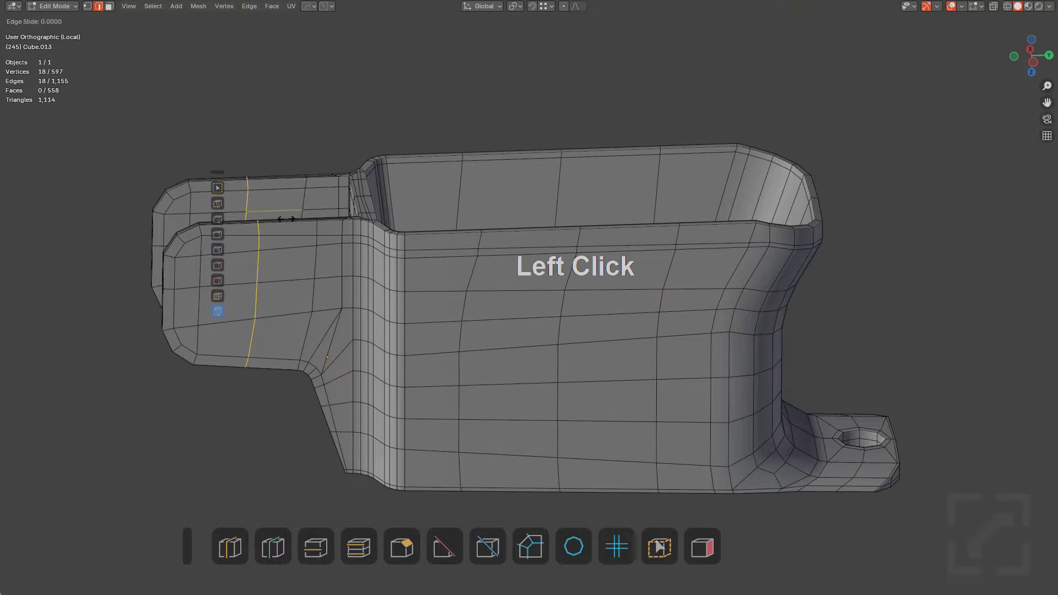
middle_drag(285, 218, 552, 251)
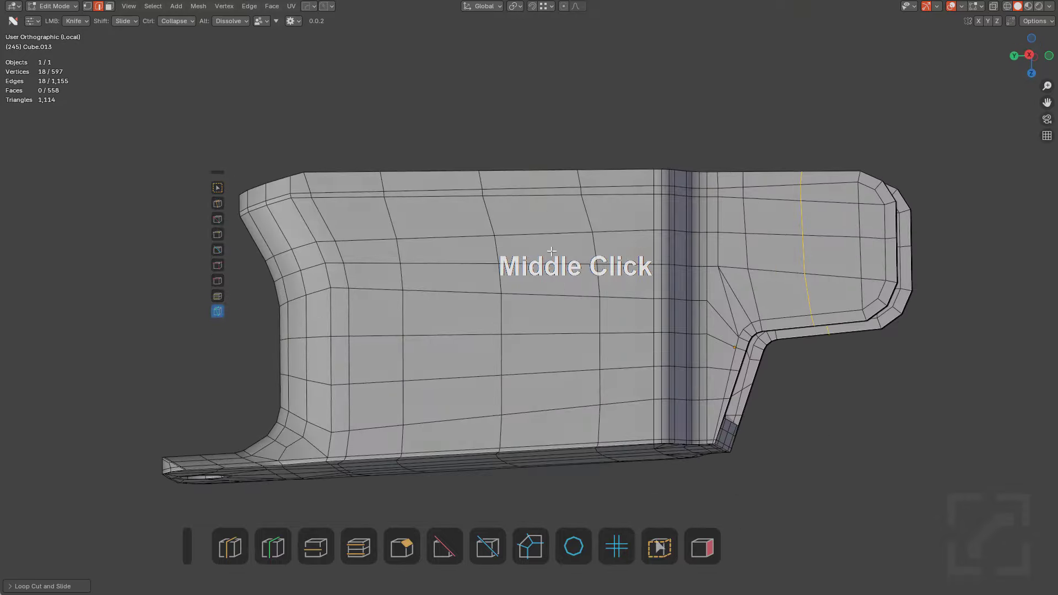
middle_drag(460, 241, 641, 328)
Turn on the Analyze overlay, clear the selection and examine the inner sides of the arms near the notch corner
click(706, 545)
middle_drag(751, 416, 654, 402)
scroll(693, 319, up, 3)
scroll(693, 318, up, 1)
key(alt+a)
middle_drag(609, 324, 522, 287)
scroll(526, 333, up, 2)
scroll(499, 313, up, 2)
Add an edge loop across both arms beside the highlighted triangle, and collapse its nearby inner-side vertices into the adjacent loop
key(ctrl+r)
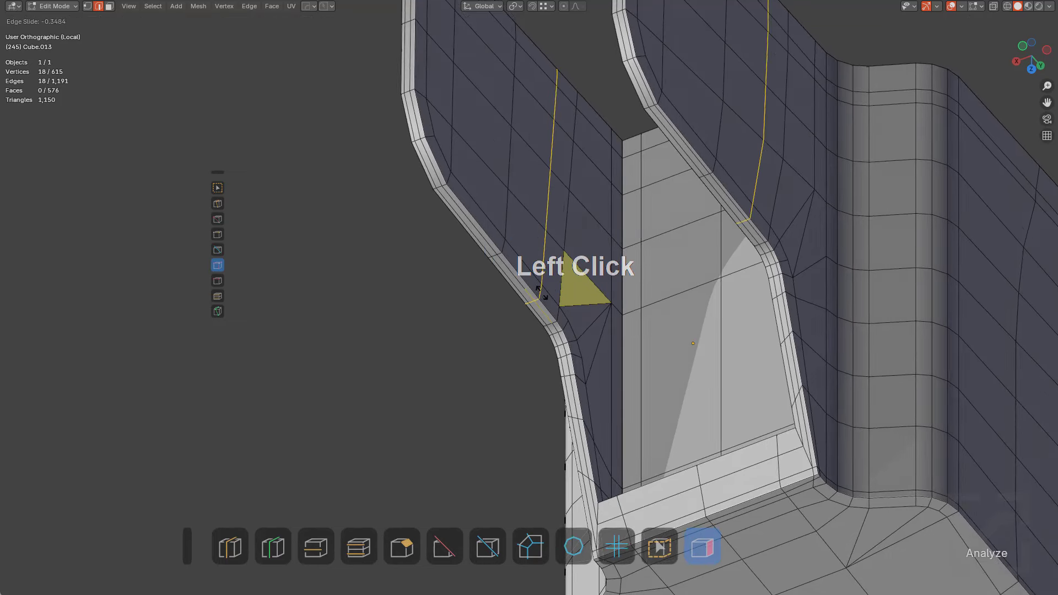
scroll(544, 302, up, 5)
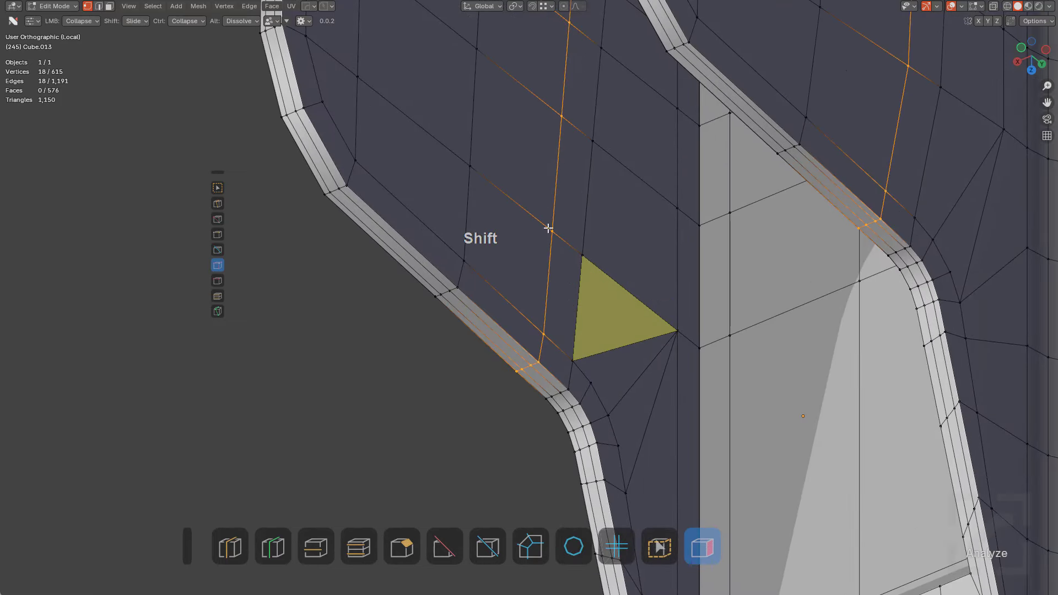
shift+drag(548, 227, 546, 333)
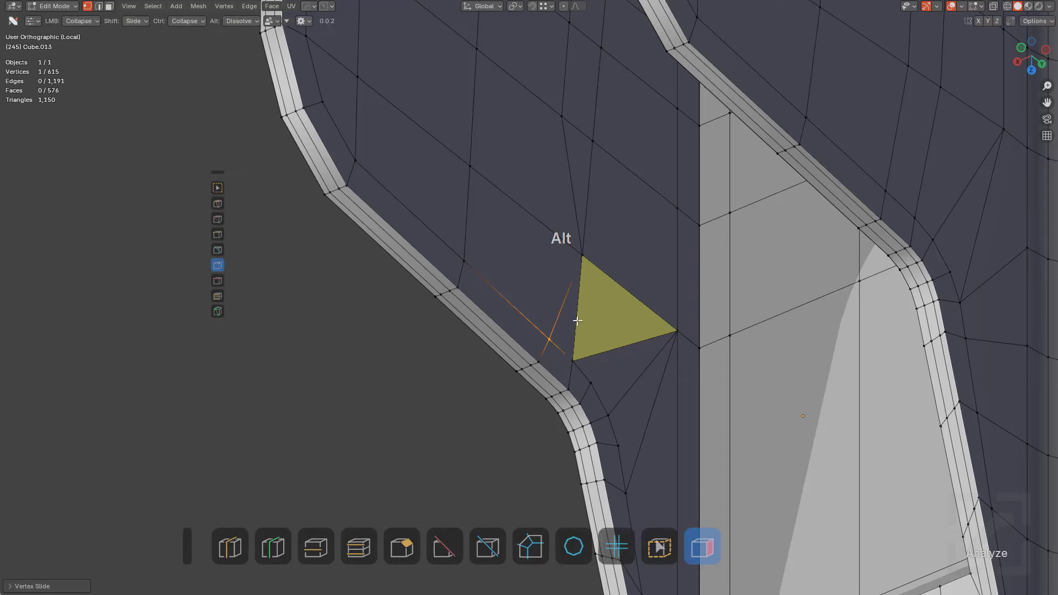
ctrl+click(583, 256)
middle_drag(584, 256, 575, 222)
Dissolve the leftover edges of the new loop on the arm's inner side
key(2)
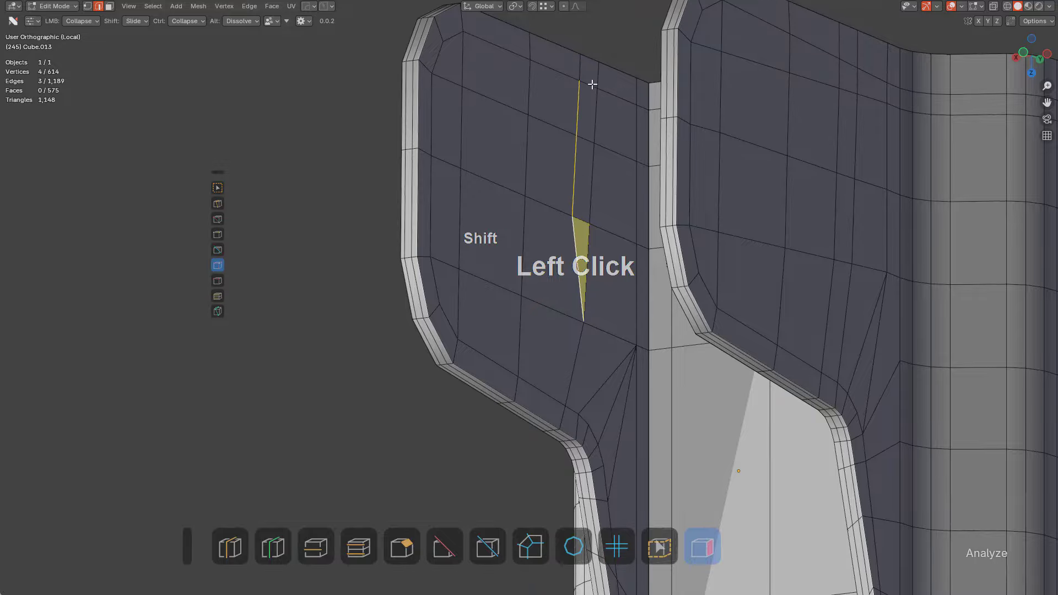
key(ctrl+x)
middle_drag(567, 95, 516, 159)
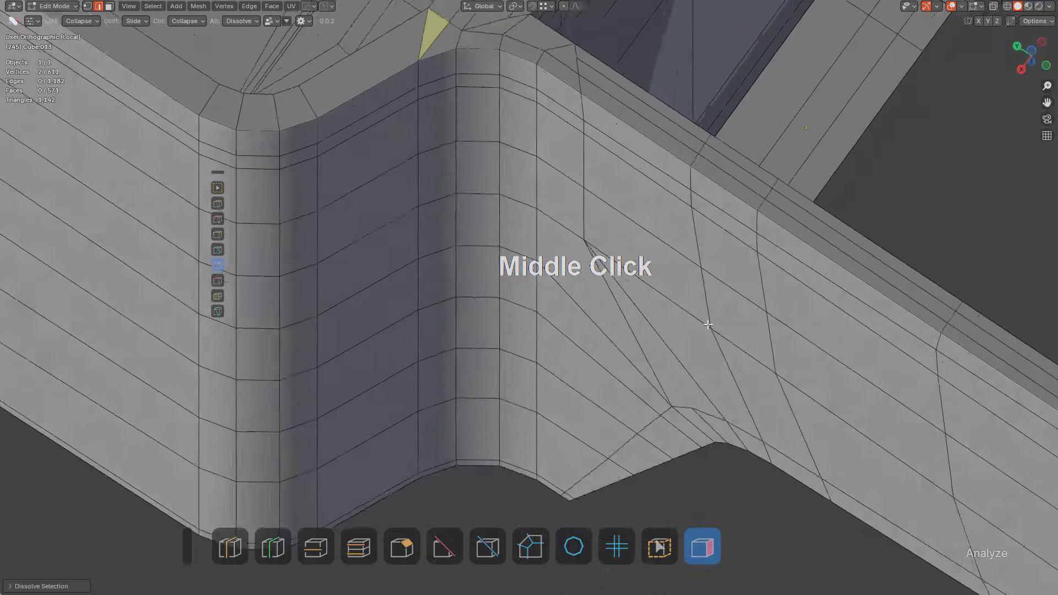
Try to slide the new loop's short edges along the arm's top rim, and undo it
key(2)
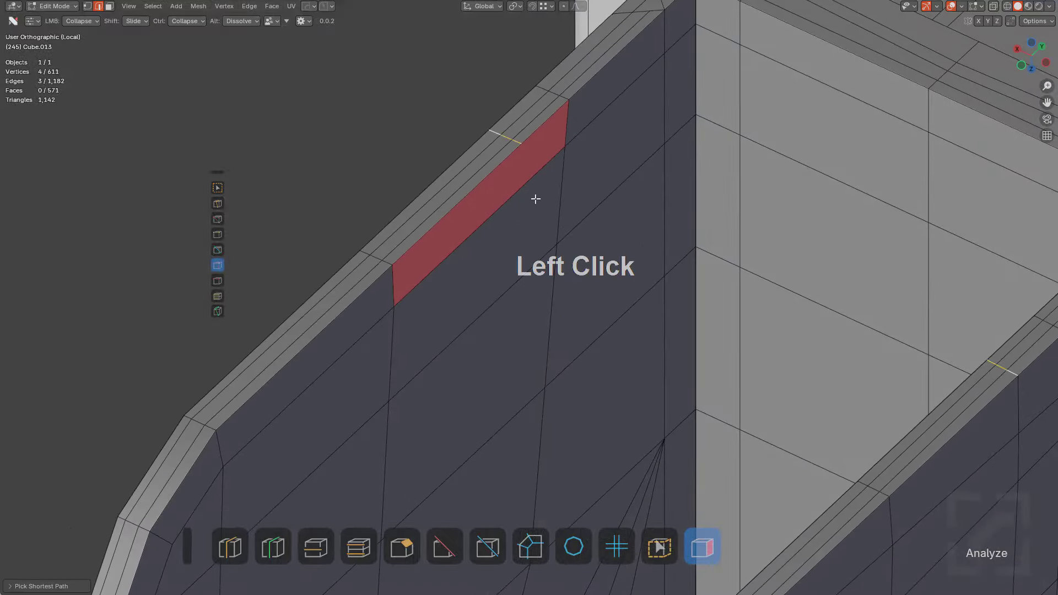
key(g)
key(g)
click(630, 97)
scroll(508, 240, down, 2)
middle_drag(508, 241, 655, 243)
shift+middle_drag(655, 242, 639, 305)
key(ctrl+z)
Slide the loop's short top-rim edges fully onto the neighbouring loop so they merge
key(g)
key(g)
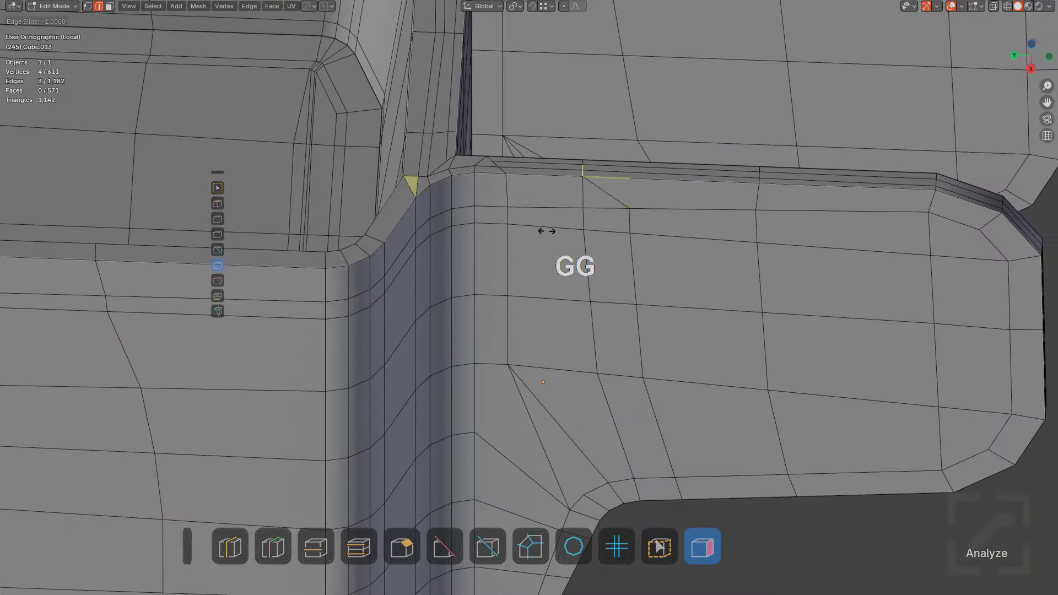
click(636, 213)
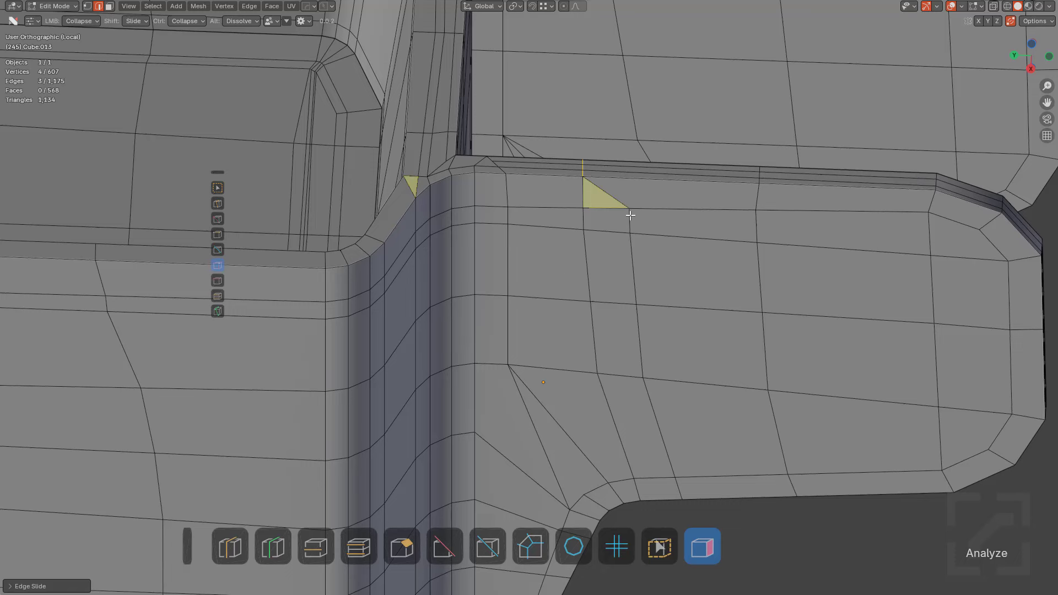
Collapse the leftover loop vertices on the arm's outer face into the neighbouring loop down to the notch corner
shift+drag(630, 215, 573, 417)
shift+middle_drag(678, 474, 670, 373)
mouse_move(668, 374)
shift+mouse_down()
mouse_move(622, 378)
mouse_move(661, 381)
shift+mouse_up()
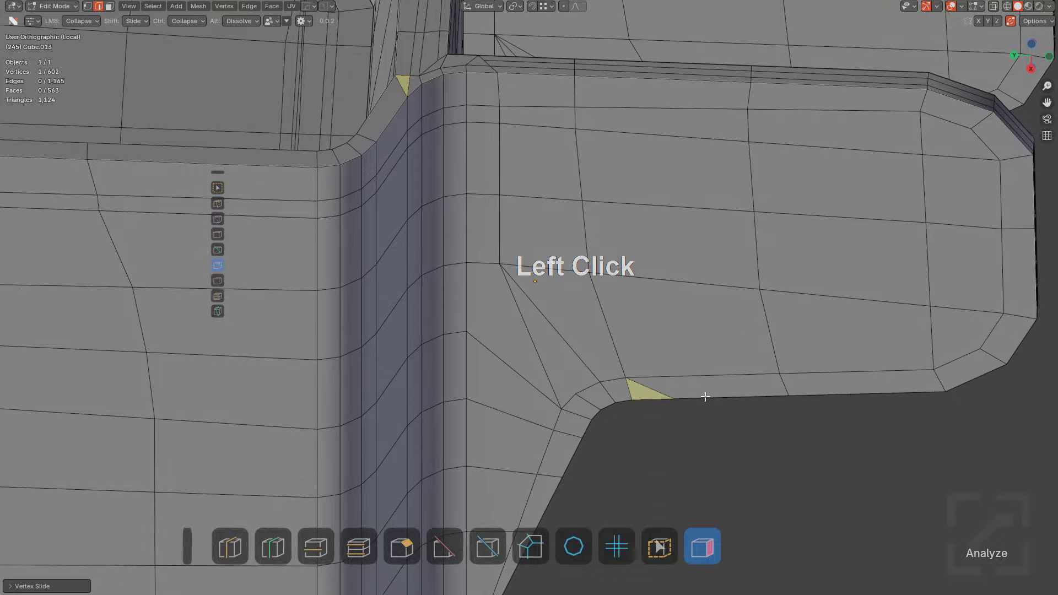
middle_drag(661, 380, 650, 429)
Switch the edit tool to Join and connect the outer-face loop vertex to the arm's lower rim beside the notch corner
drag(656, 425, 621, 316)
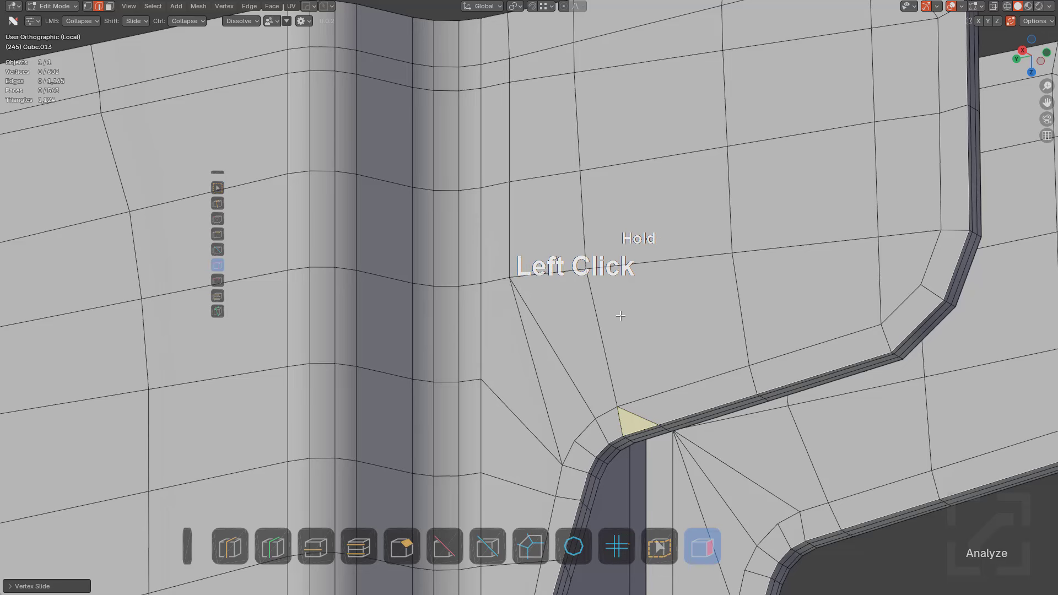
click(224, 207)
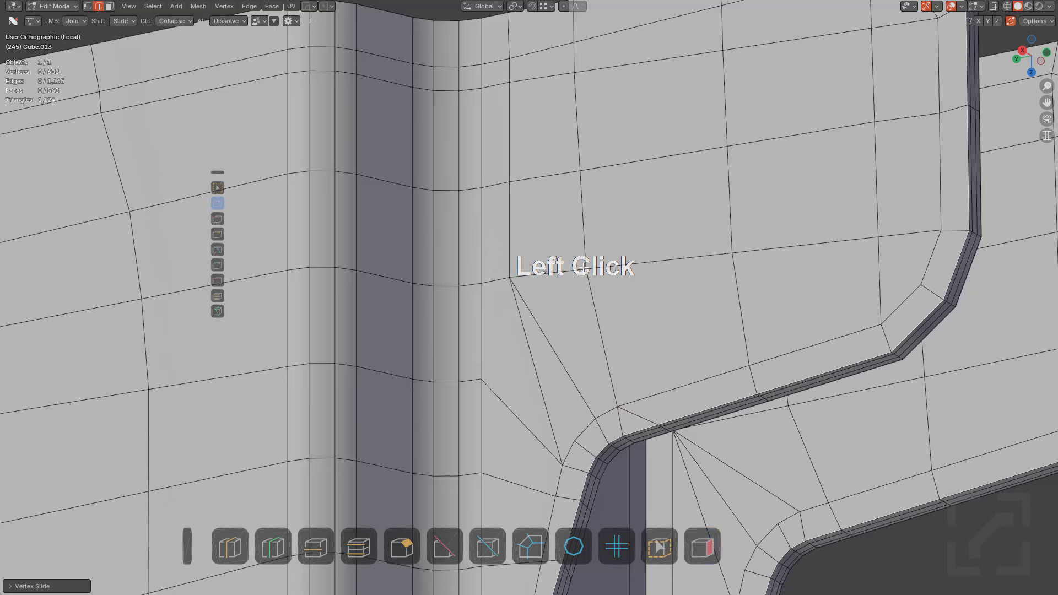
drag(584, 269, 620, 333)
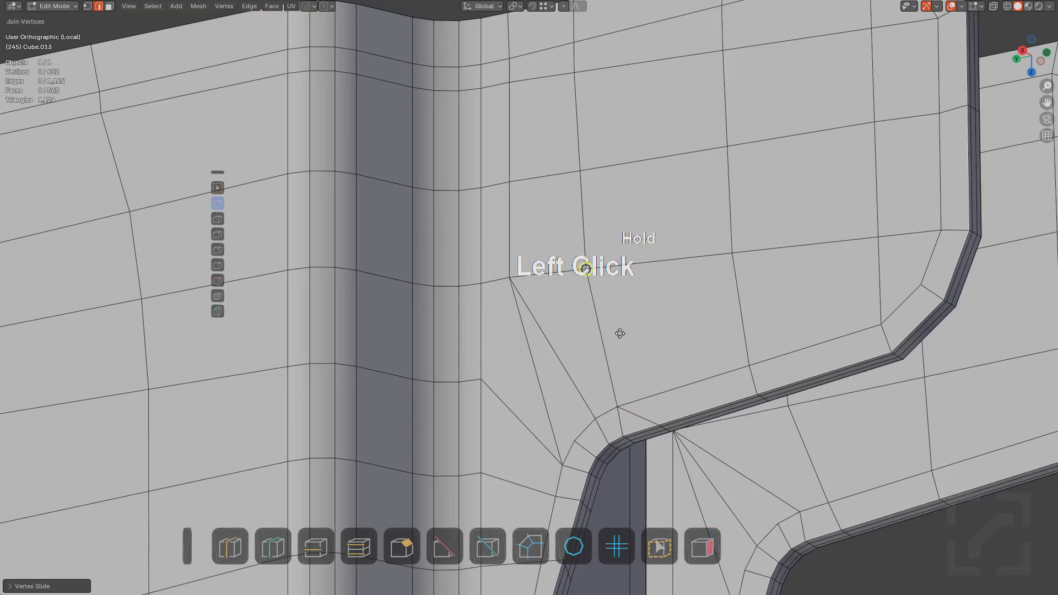
drag(664, 401, 665, 401)
middle_drag(665, 402, 633, 338)
alt+click(628, 338)
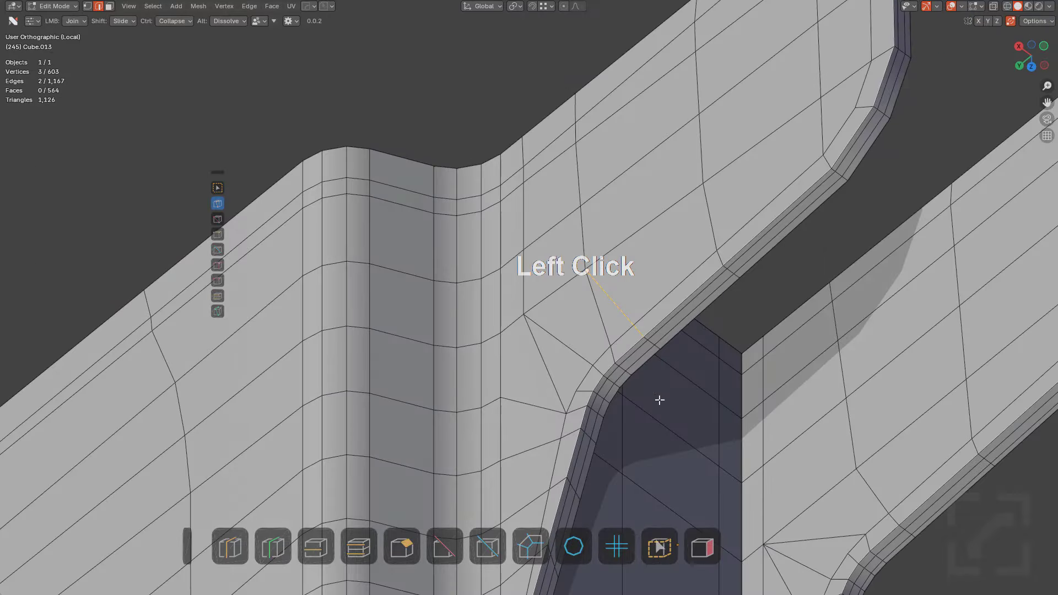
Turn the Analyze overlay back on and examine the arm's outer face around the joined edge
click(703, 546)
middle_drag(713, 343, 728, 377)
scroll(730, 407, up, 1)
scroll(730, 408, down, 2)
scroll(660, 395, down, 2)
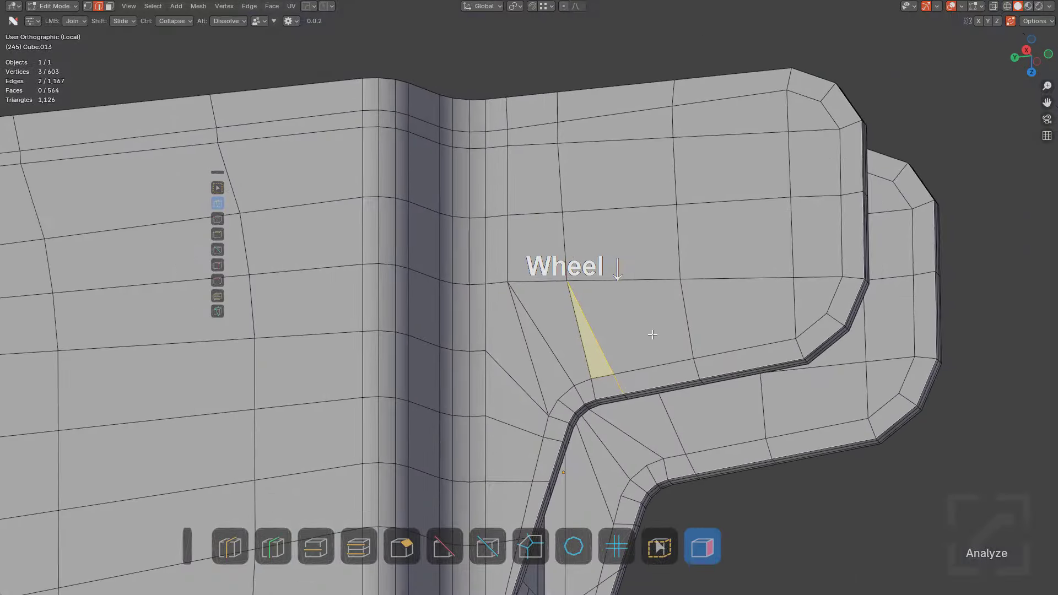
middle_drag(652, 331, 652, 342)
Try loop cuts across and lengthwise along the arm near the highlighted triangle, and undo them
key(ctrl+r)
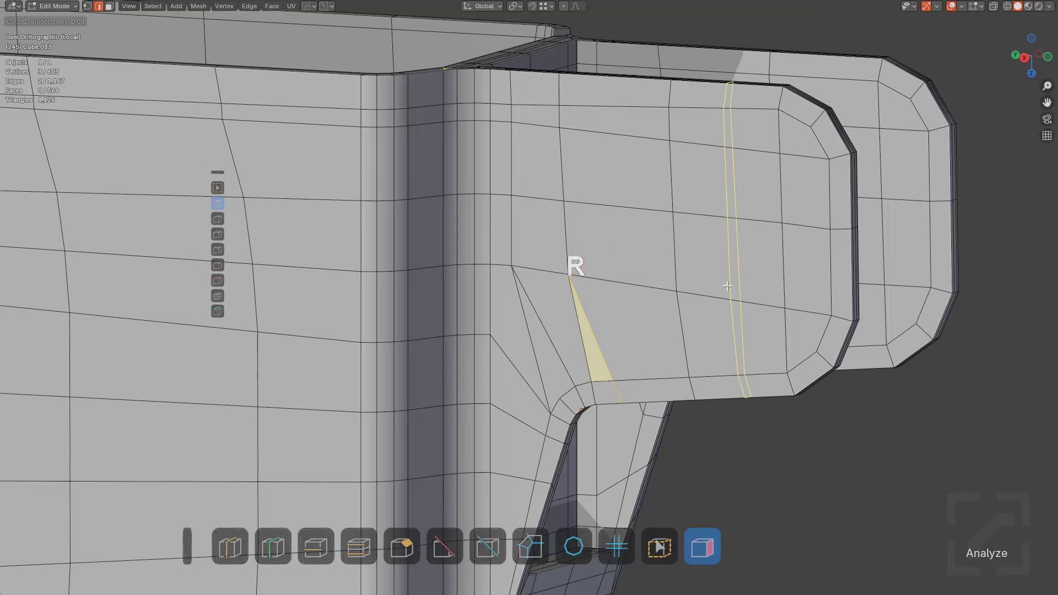
right_click(647, 304)
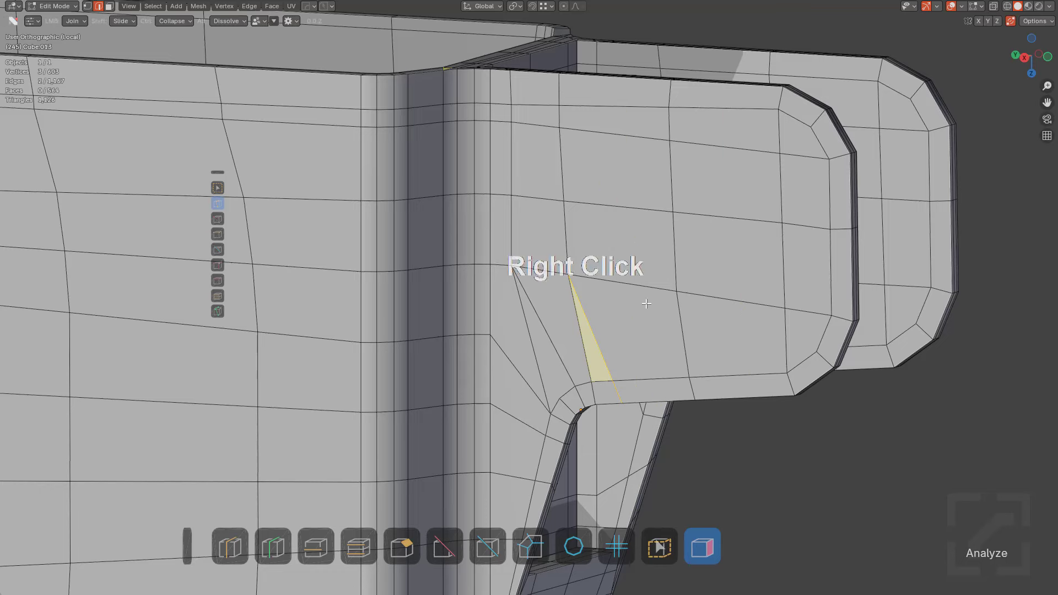
scroll(627, 340, down, 2)
scroll(557, 307, up, 2)
key(ctrl+r)
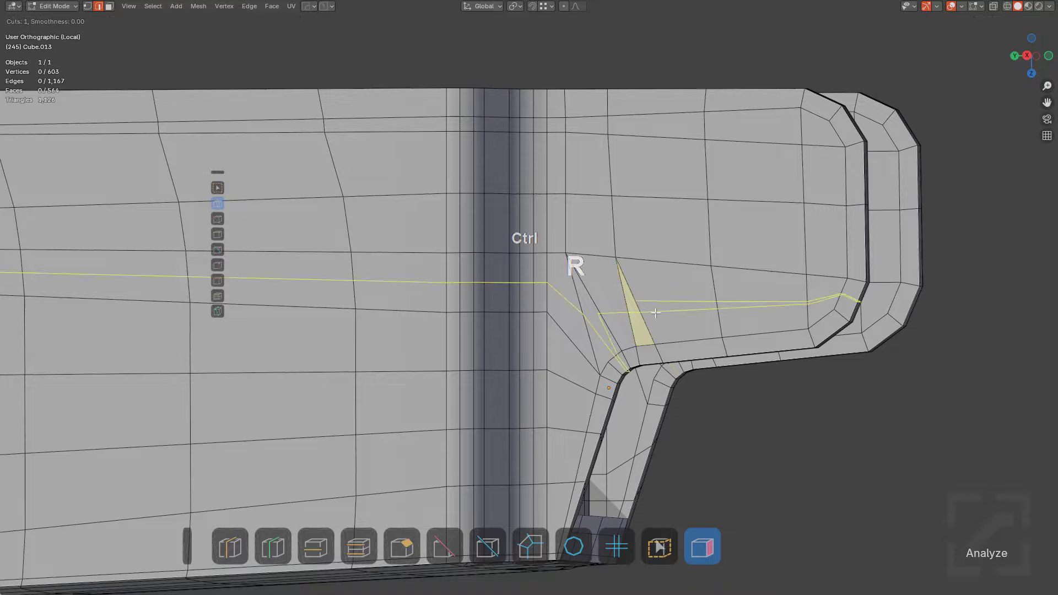
click(655, 311)
key(ctrl+z)
middle_drag(692, 325, 665, 344)
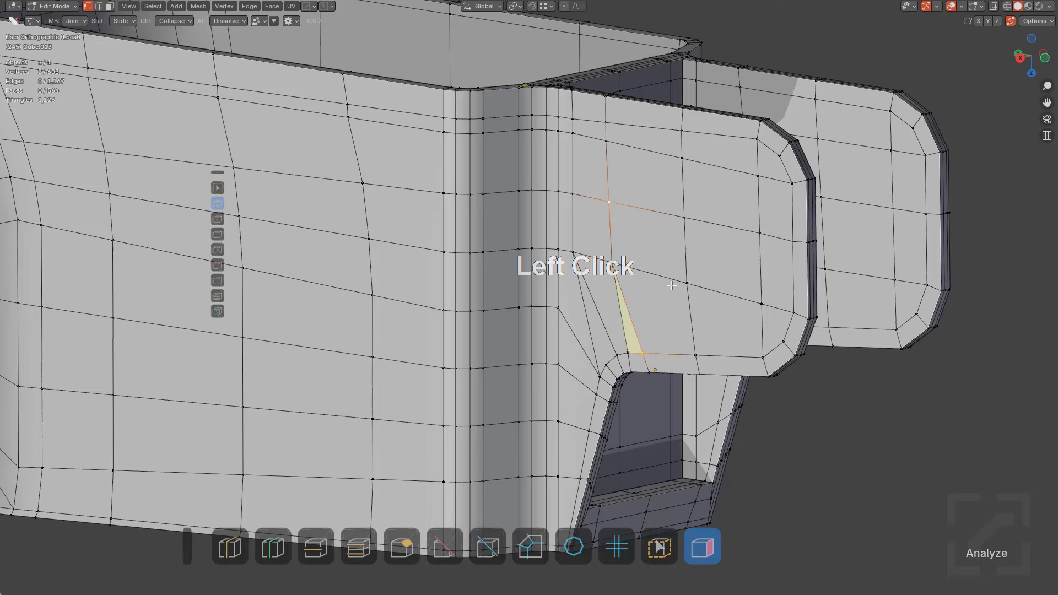
Add a centred edge loop through the highlighted triangle on the arm, and slide the surrounding vertices to even out the faces
click(623, 287)
middle_drag(623, 287, 633, 265)
key(ctrl+r)
right_click(643, 265)
shift+drag(612, 248, 638, 286)
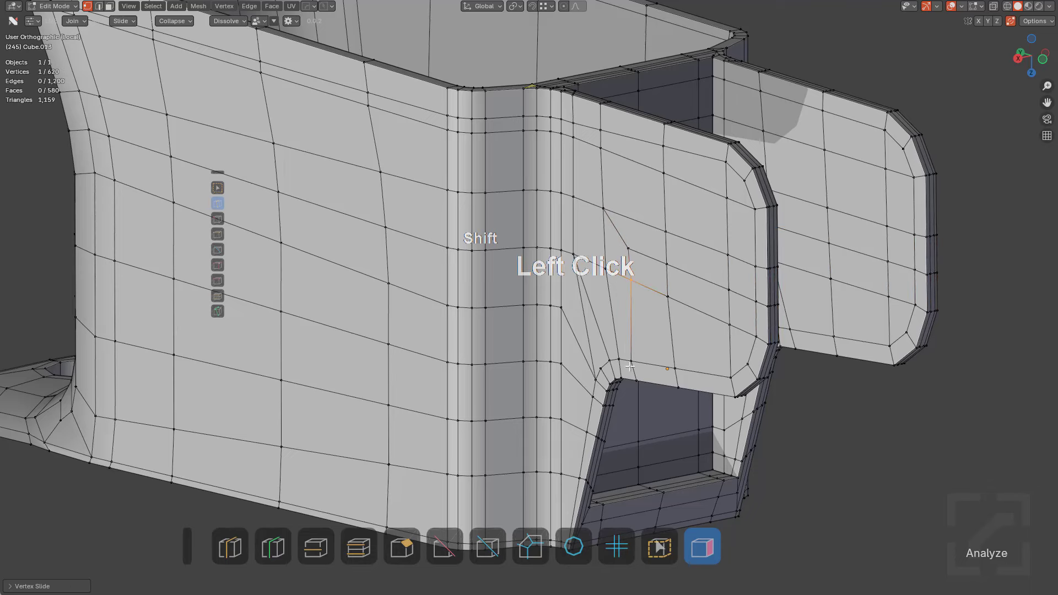
shift+drag(630, 365, 639, 367)
Switch to Object Mode and give the part a level 3 subdivision to check its smoothed surface
key(Tab)
scroll(689, 331, up, 5)
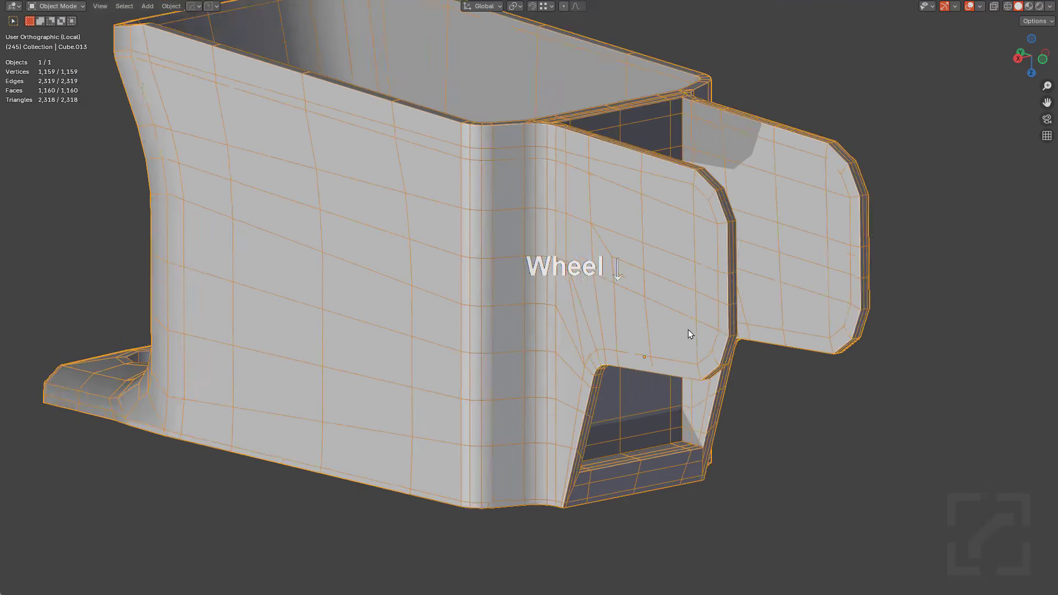
middle_drag(690, 331, 708, 351)
shift+scroll(700, 336, down, 3)
scroll(697, 330, down, 4)
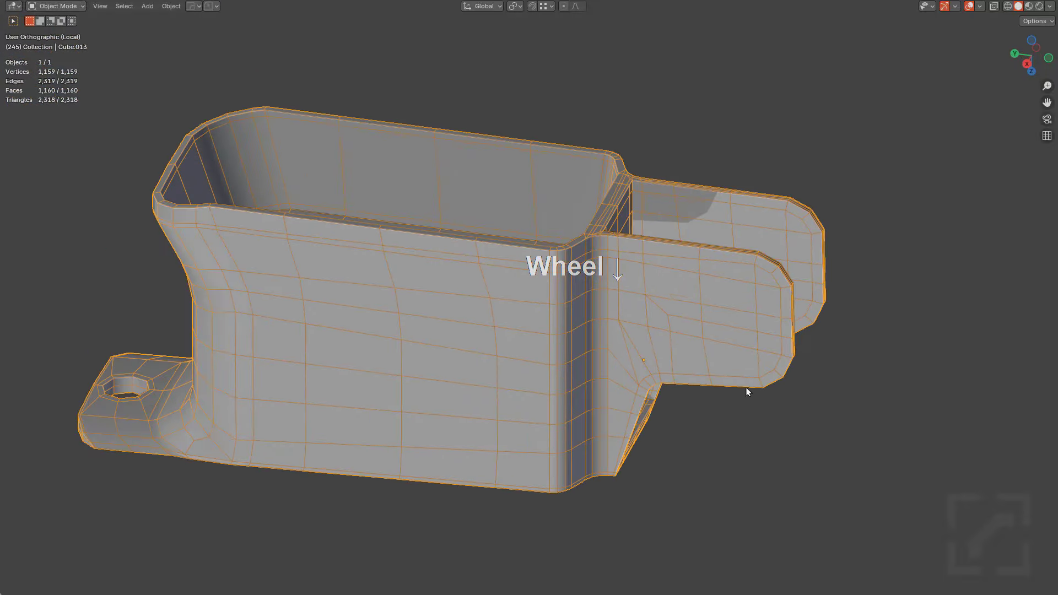
middle_drag(749, 392, 706, 339)
middle_drag(611, 367, 674, 380)
key(ctrl+1)
key(ctrl+2)
key(ctrl+3)
scroll(750, 309, up, 1)
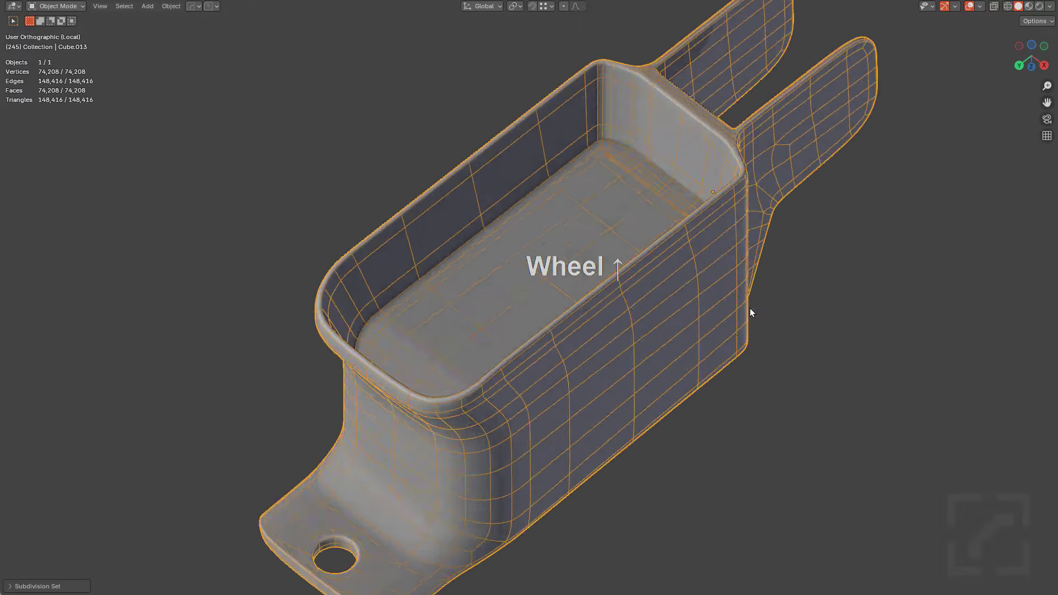
Back in Edit Mode, disable the Subdivision modifier's edit-mode display and move it above Auto Smooth and WeightedNormal, directly below the mirror
key(Tab)
shift+middle_drag(751, 312, 684, 438)
scroll(716, 411, up, 3)
shift+middle_drag(800, 361, 777, 361)
key(ctrl+grave)
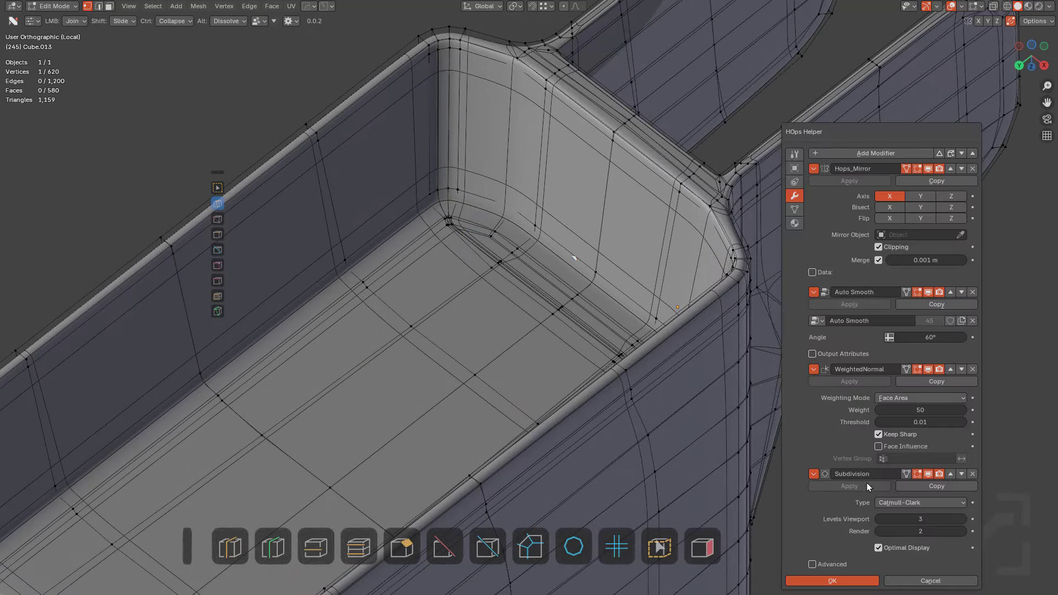
click(922, 474)
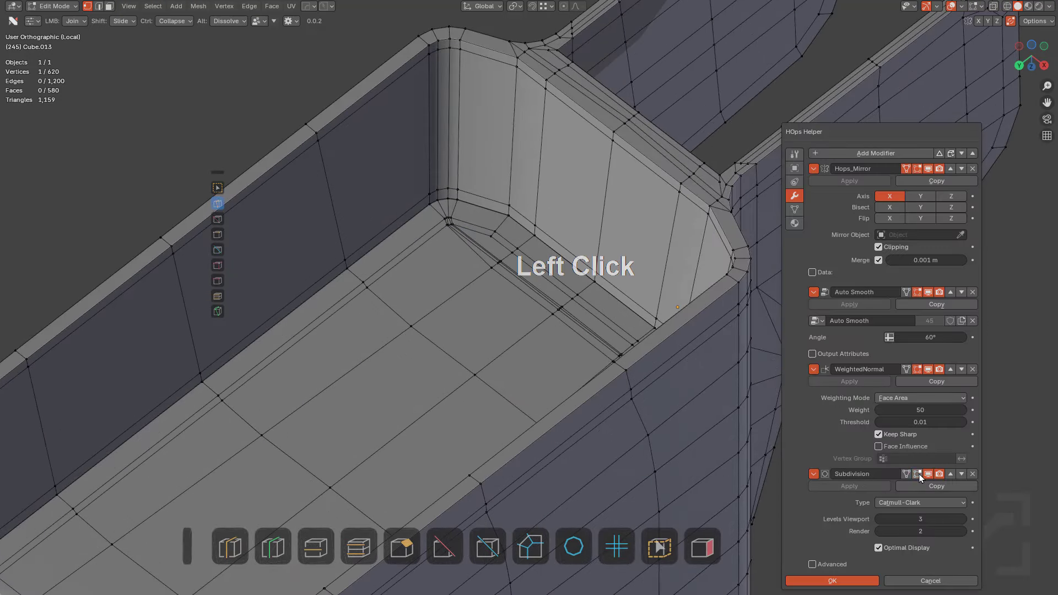
click(963, 371)
click(960, 293)
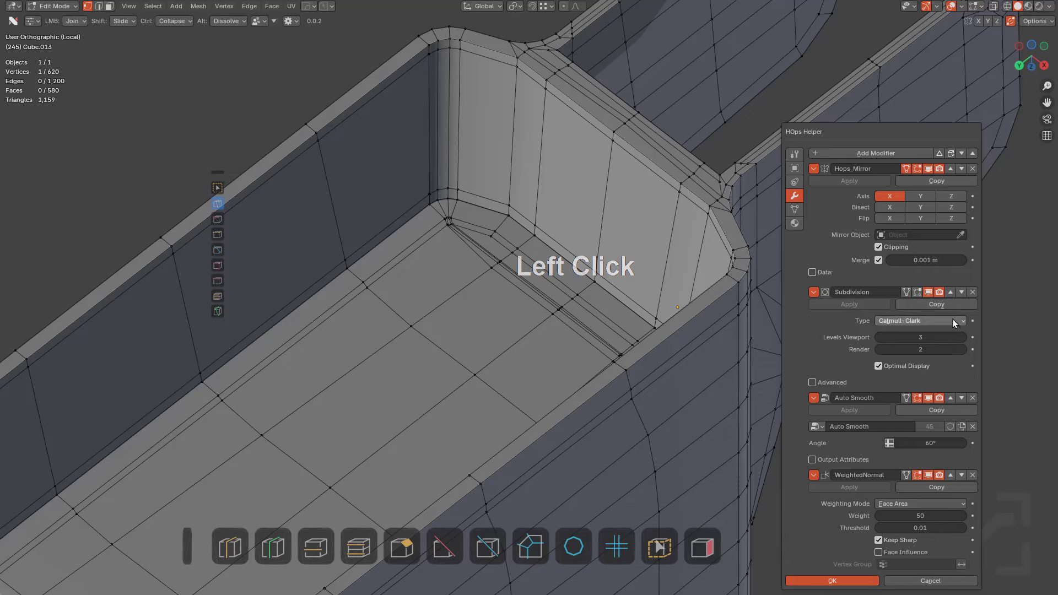
Try a loop cut along the rim around the rounded corner beside the arm, and undo it
click(619, 358)
shift+middle_drag(637, 347, 722, 276)
scroll(711, 353, up, 3)
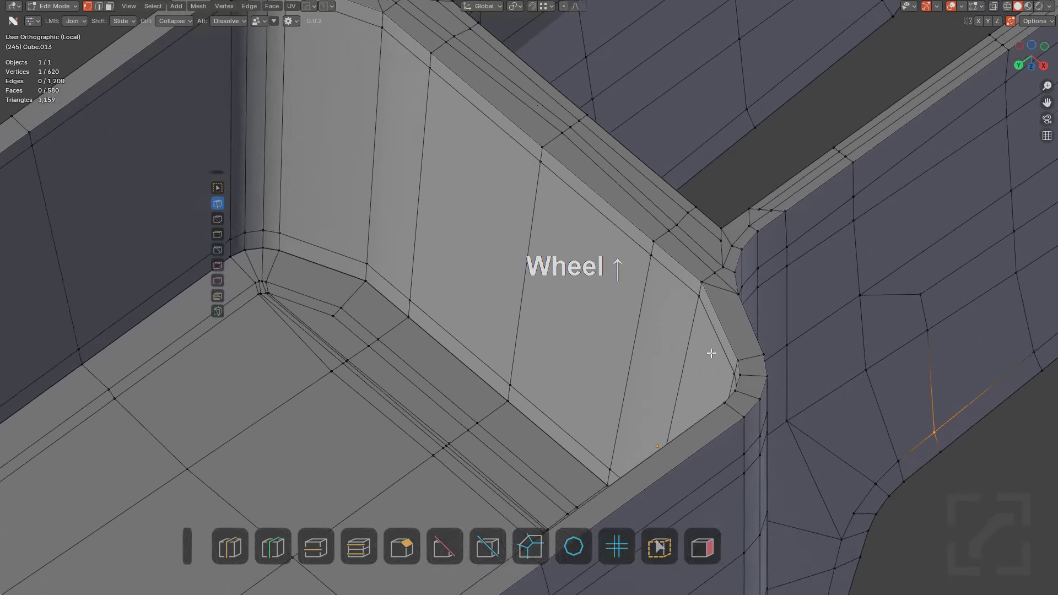
scroll(712, 353, up, 1)
key(ctrl+r)
click(785, 369)
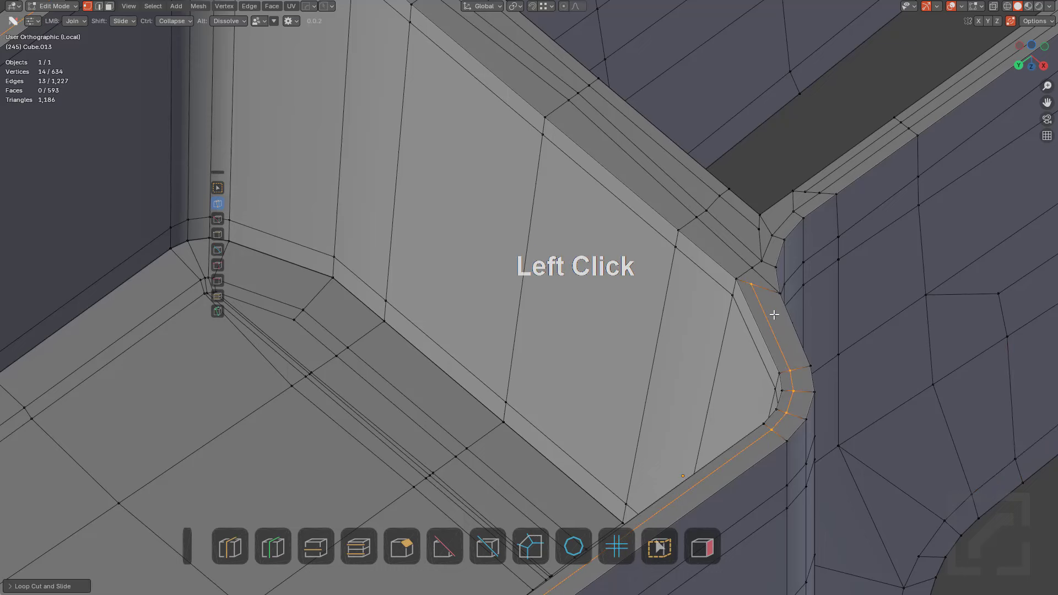
key(ctrl+z)
Dissolve the short edge at the rim corner, and add separate loop cuts along the end wall's rim and around the body's rim
click(739, 276)
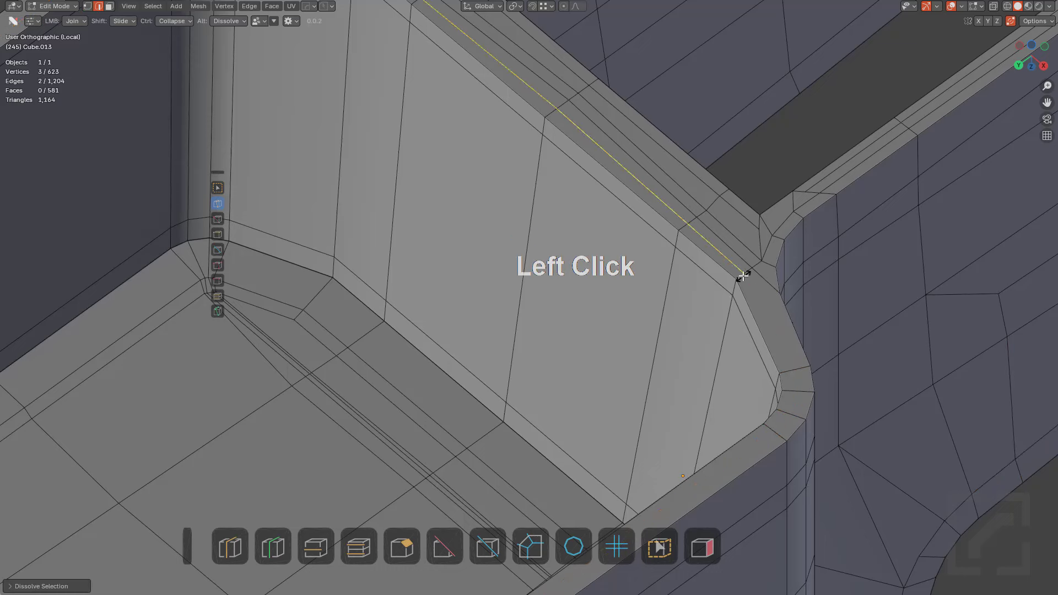
key(ctrl+z)
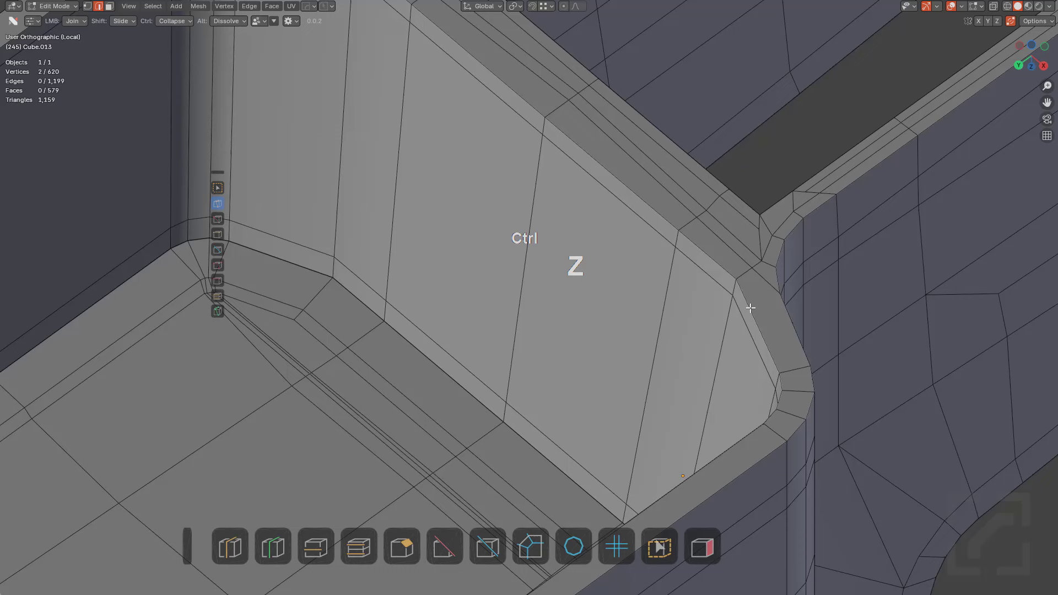
click(741, 272)
click(742, 276)
key(ctrl+r)
click(785, 373)
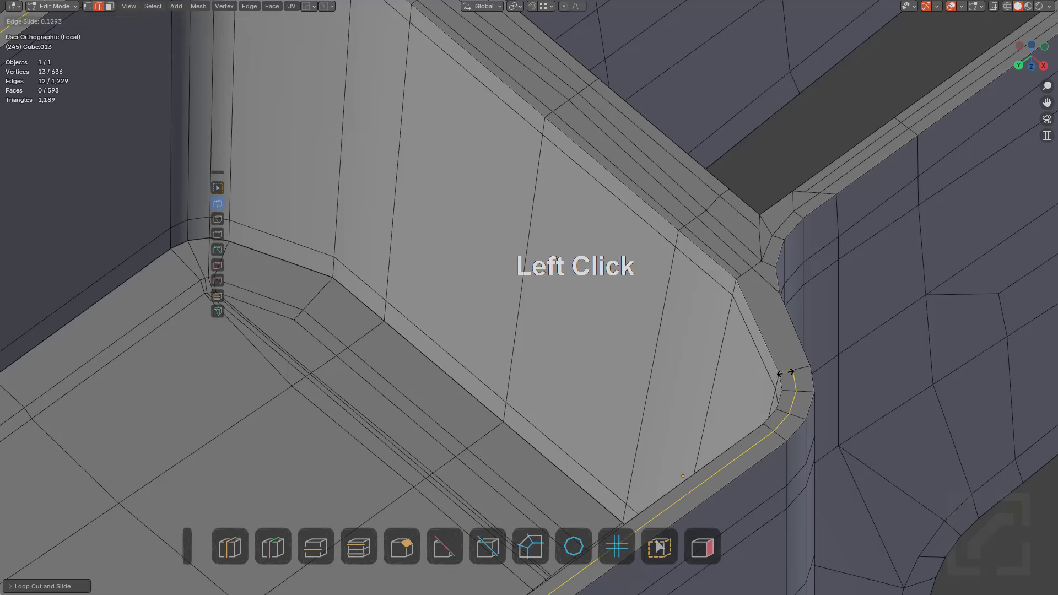
click(743, 278)
middle_drag(743, 278, 820, 351)
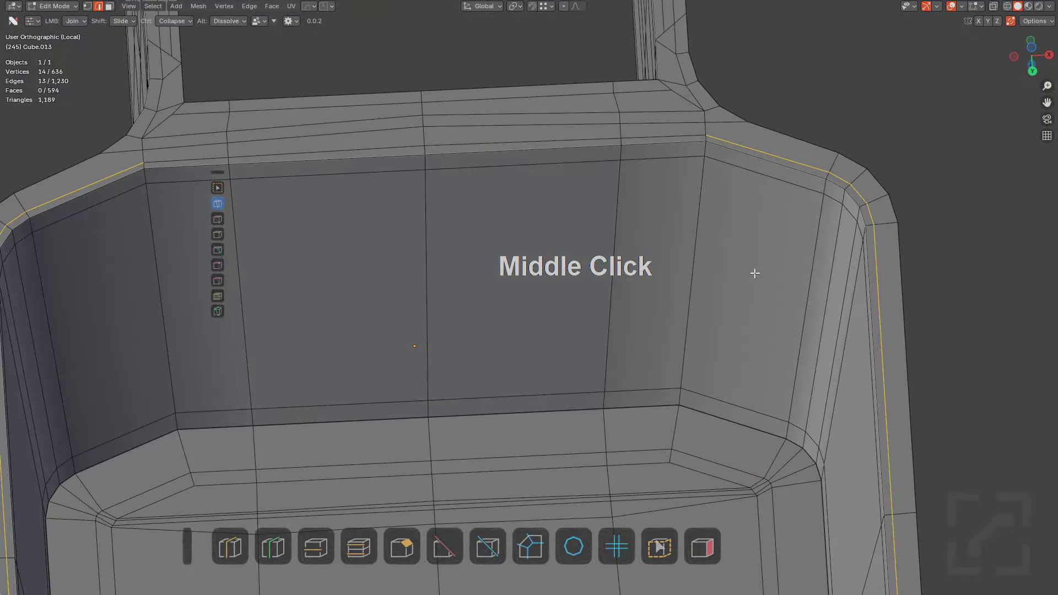
Add a centred loop cut beside the end wall, and join two vertices with a new edge across the rim corner
middle_drag(755, 273, 678, 293)
key(ctrl+r)
click(722, 401)
right_click(721, 404)
key(a)
drag(682, 441, 711, 417)
scroll(727, 389, down, 5)
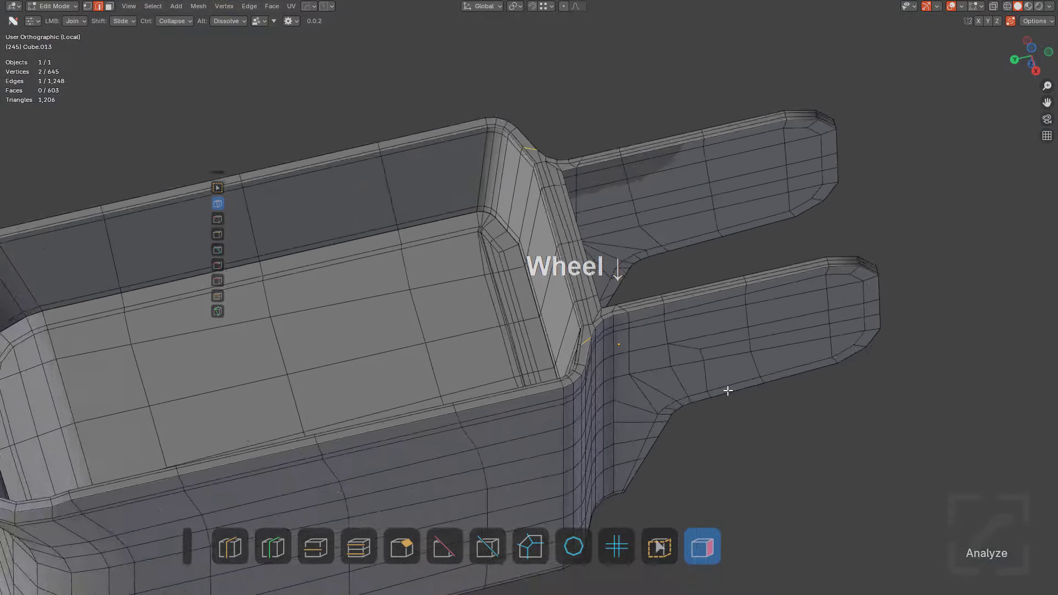
Slide the lengthwise edge path on the base's underside close to its outer border, using the even and flipped options
middle_drag(727, 389, 633, 278)
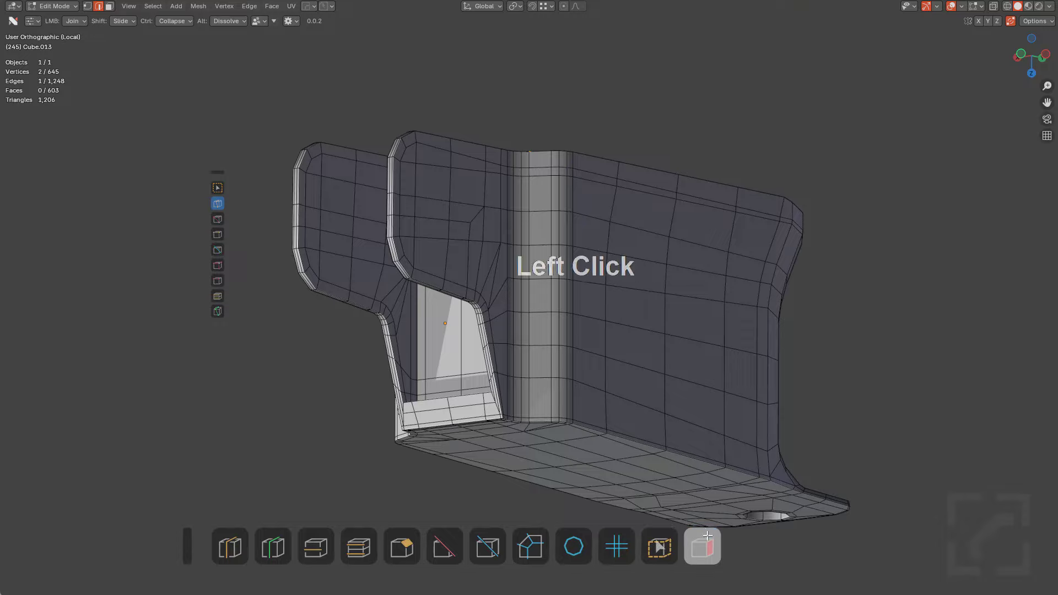
middle_drag(545, 380, 613, 371)
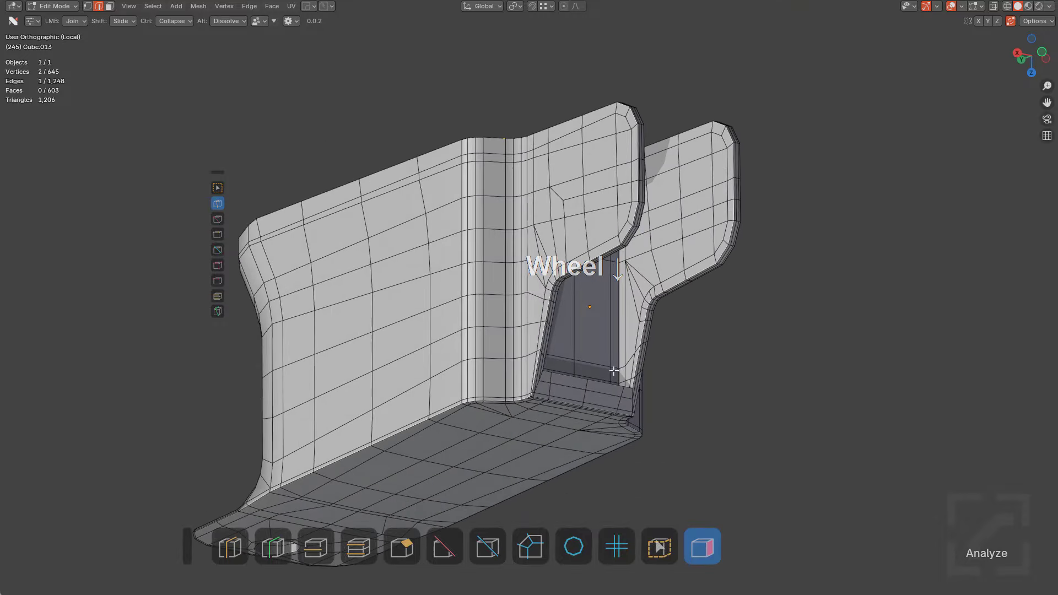
middle_drag(516, 361, 681, 366)
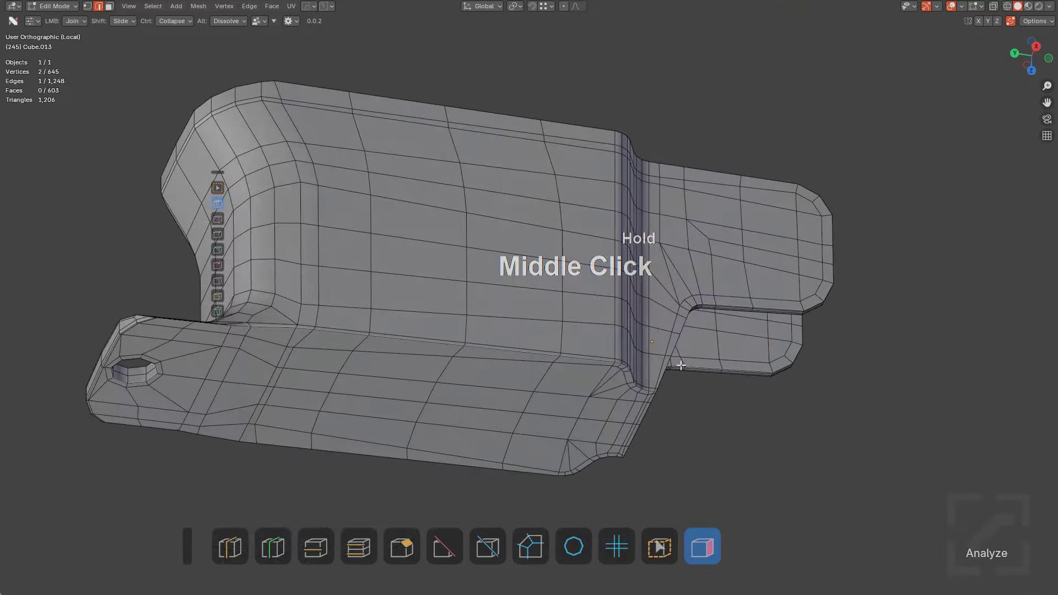
middle_drag(477, 337, 598, 348)
scroll(524, 389, up, 5)
key(g)
key(g)
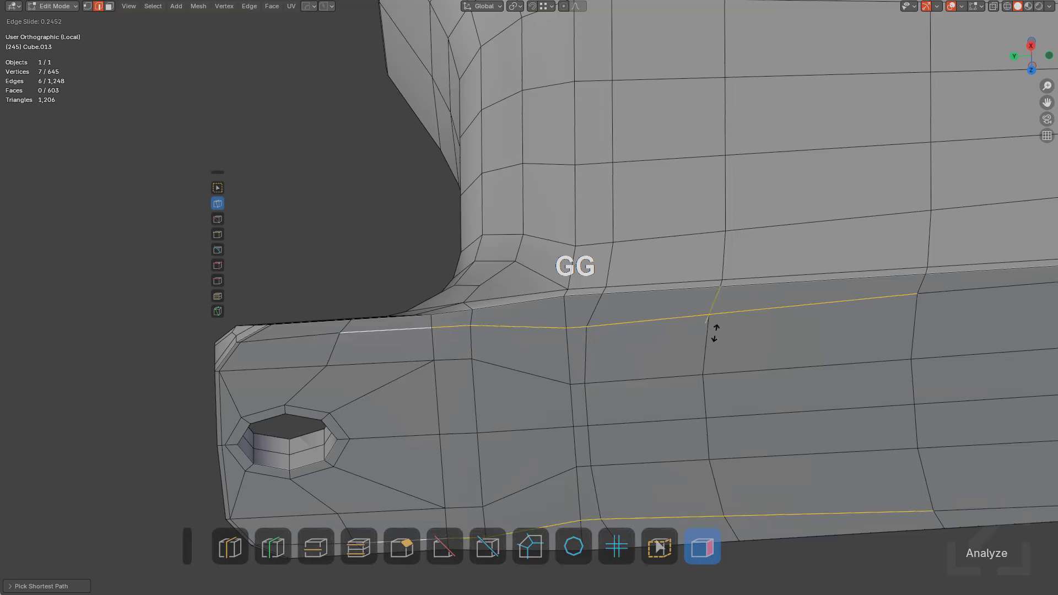
key(e)
key(f)
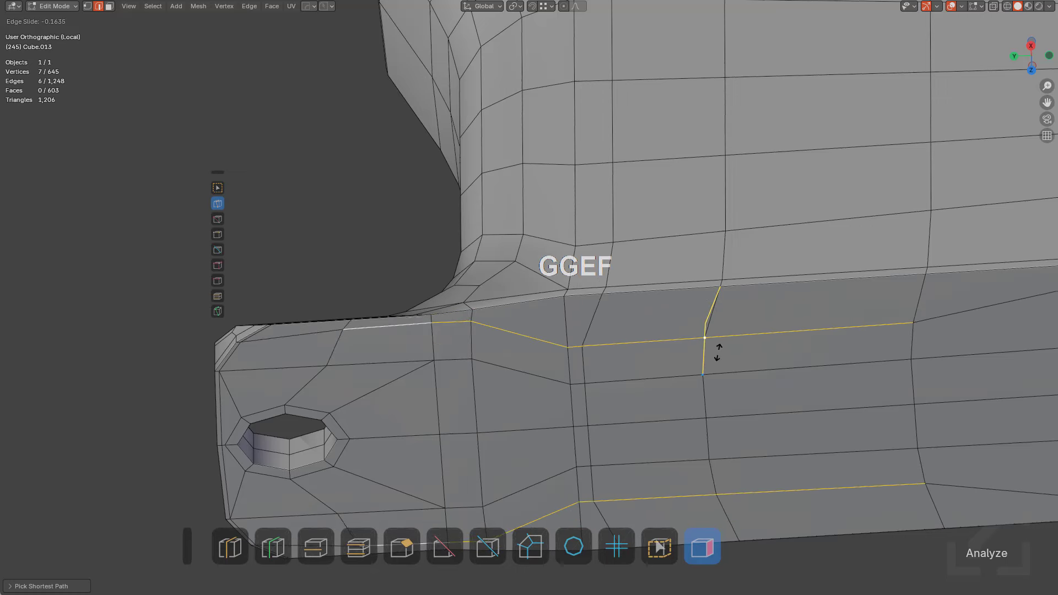
key(f)
click(702, 303)
key(a)
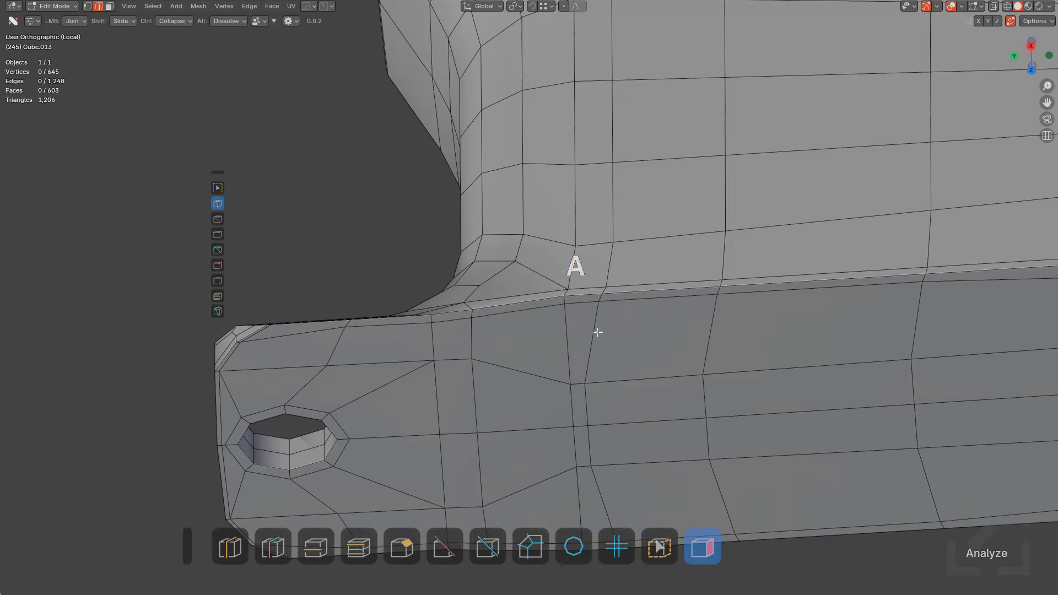
shift+middle_drag(536, 341, 571, 331)
scroll(572, 331, up, 1)
shift+middle_drag(502, 341, 593, 351)
scroll(593, 352, up, 2)
scroll(584, 355, up, 5)
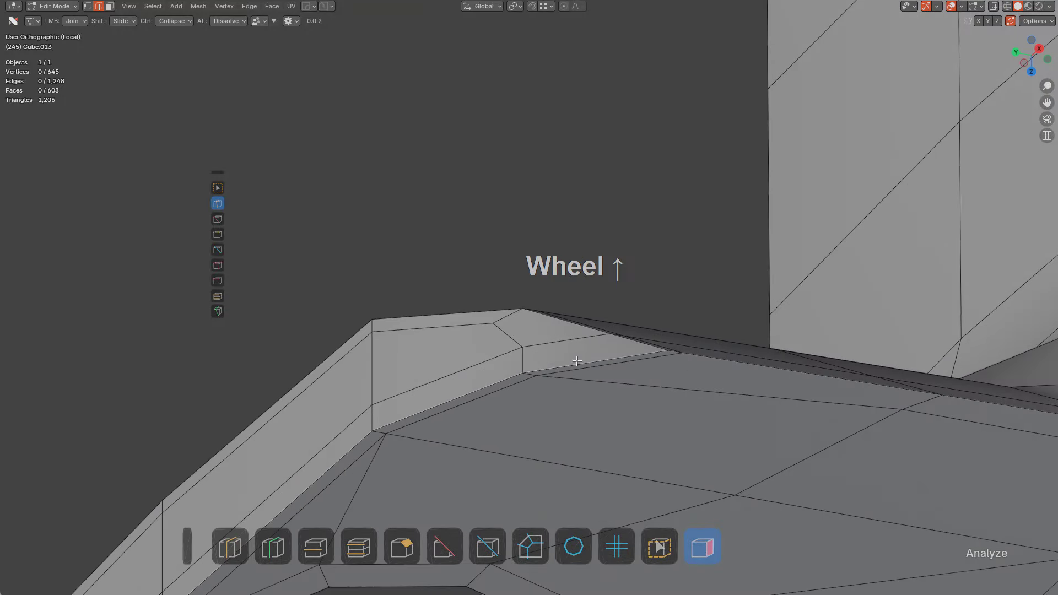
key(2)
scroll(640, 383, down, 2)
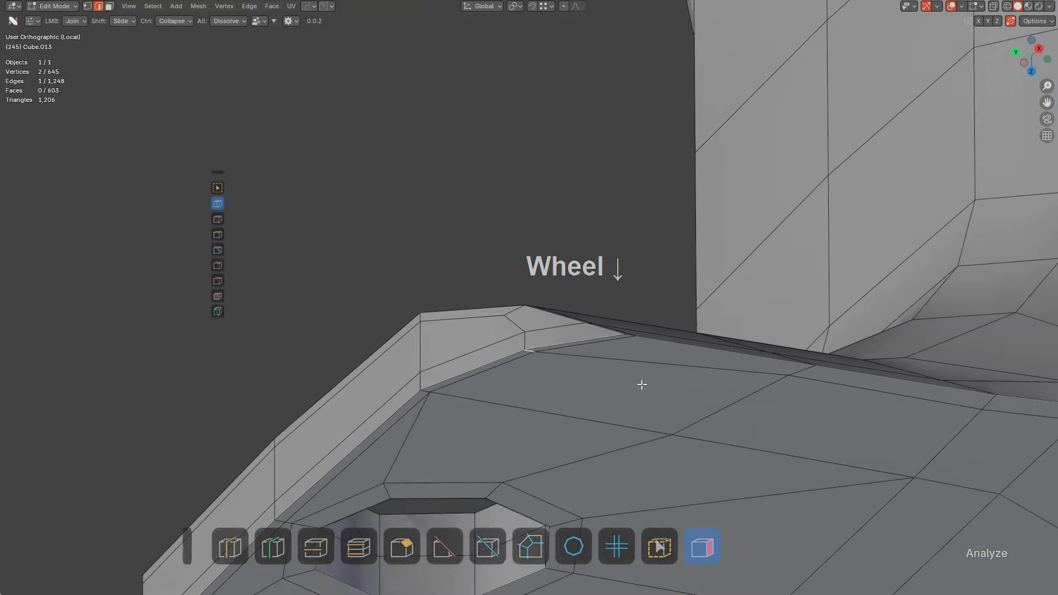
scroll(626, 378, up, 2)
key(g)
key(g)
right_click(658, 381)
Switch to Object Mode and examine the smoothed cavity, rim and outer walls, comparing them with the editable mesh
key(Tab)
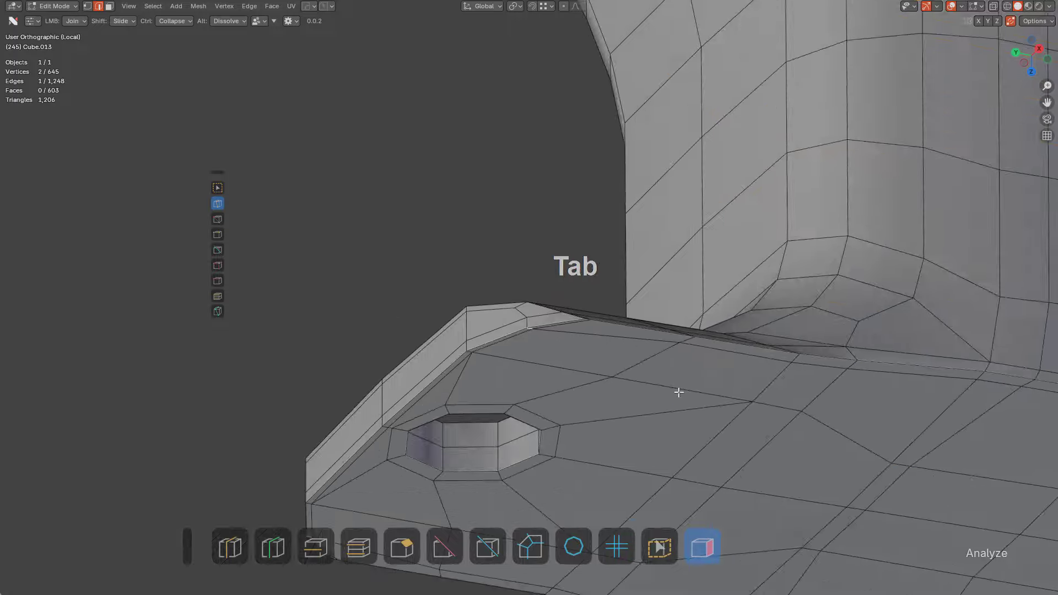
middle_drag(678, 390, 756, 432)
scroll(757, 433, up, 3)
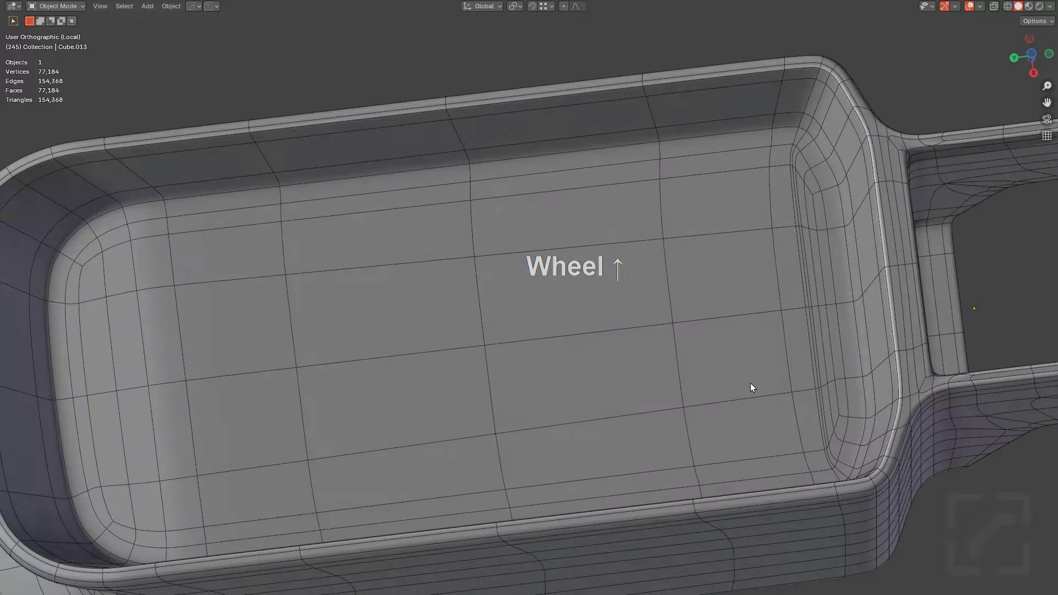
middle_drag(751, 387, 639, 330)
key(Tab)
key(Tab)
key(Tab)
scroll(683, 338, up, 2)
key(Tab)
scroll(666, 312, down, 5)
scroll(666, 313, down, 4)
scroll(639, 348, up, 3)
scroll(673, 359, up, 3)
scroll(672, 364, up, 3)
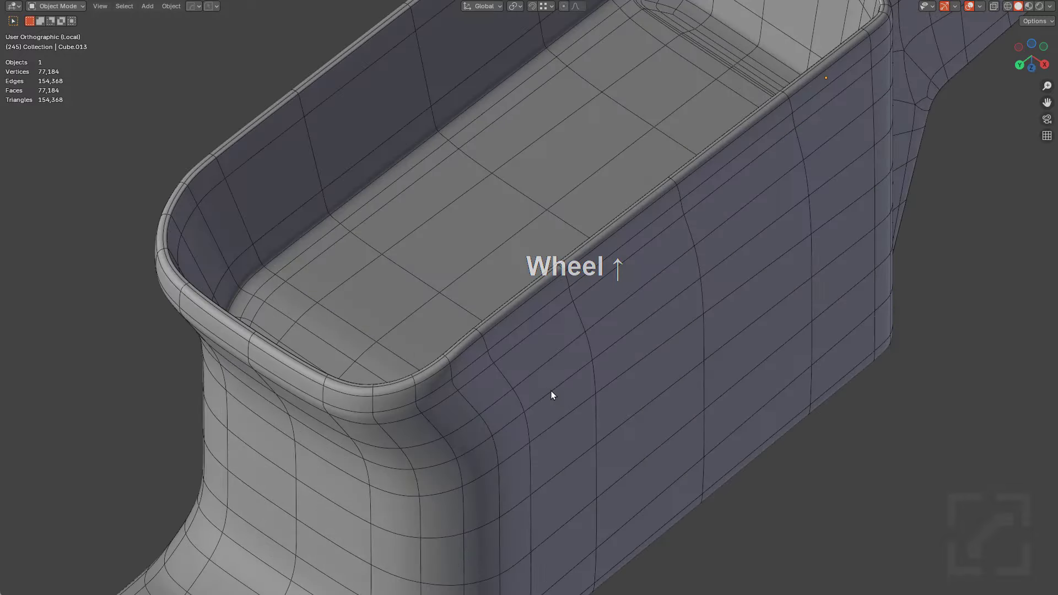
Back in Edit Mode, add a loop cut along the top of the body's rim, close to its outer edge
key(Tab)
middle_drag(553, 395, 567, 382)
scroll(550, 361, up, 4)
click(500, 377)
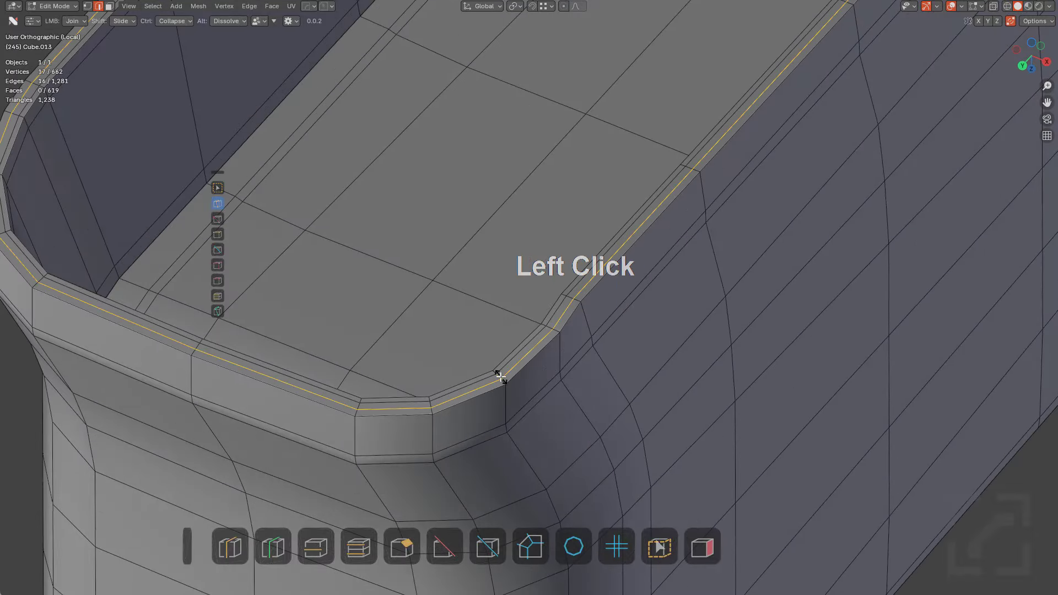
click(500, 380)
Examine the rim, front bend and side walls from several angles, alternating between the smoothed part and its edit mesh
scroll(553, 372, down, 5)
middle_drag(553, 371, 653, 361)
scroll(744, 350, up, 2)
key(Tab)
scroll(745, 350, down, 4)
key(Tab)
shift+middle_drag(477, 305, 580, 365)
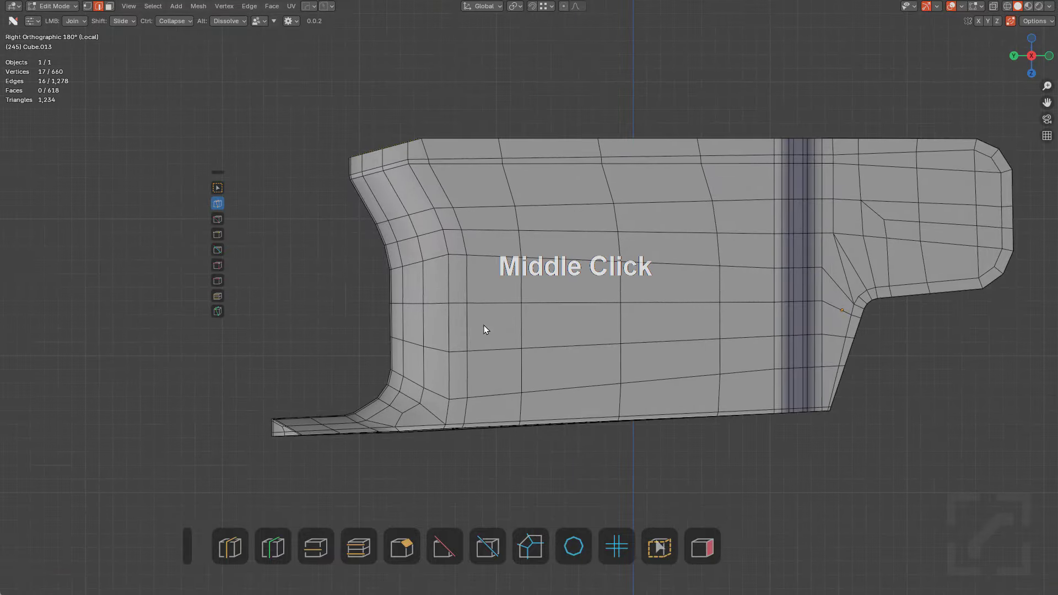
key(Tab)
middle_drag(484, 325, 551, 311)
scroll(625, 362, up, 1)
scroll(551, 311, up, 1)
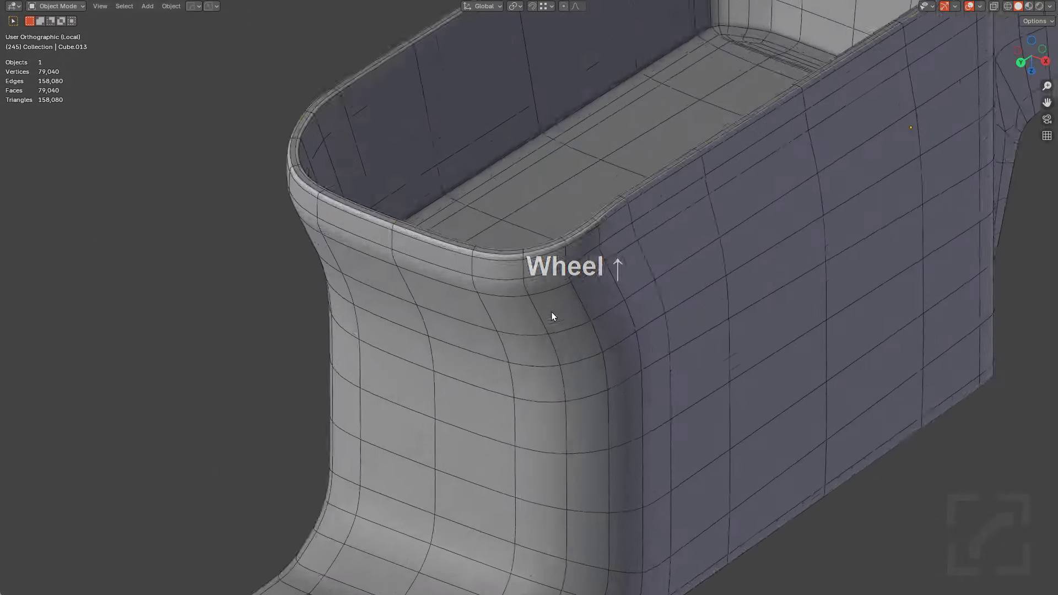
key(Tab)
scroll(549, 308, up, 2)
scroll(644, 324, down, 3)
middle_drag(645, 324, 536, 284)
scroll(612, 294, down, 3)
scroll(562, 291, up, 2)
Return to Object Mode, leave the isolated view of the part, and isolate the trigger guard instead
key(Tab)
key(KP_Divide)
scroll(627, 346, up, 5)
click(537, 284)
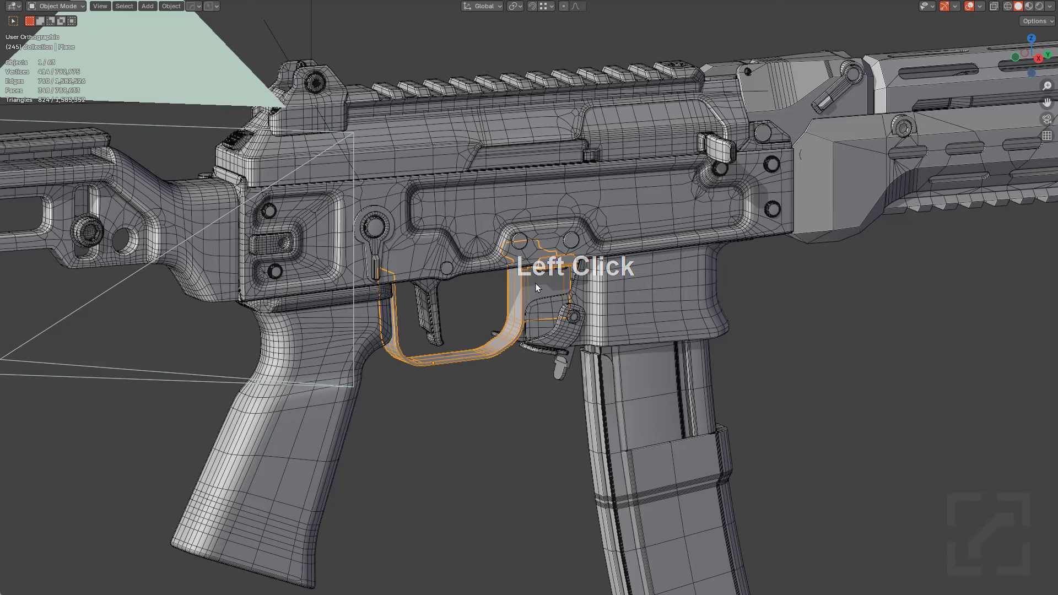
key(KP_Divide)
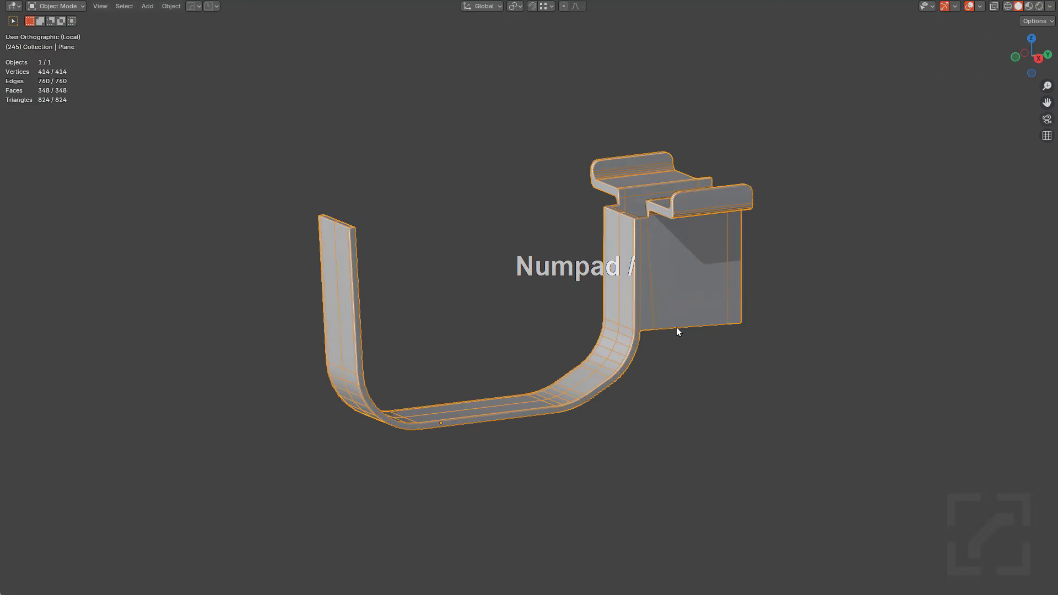
scroll(733, 343, up, 3)
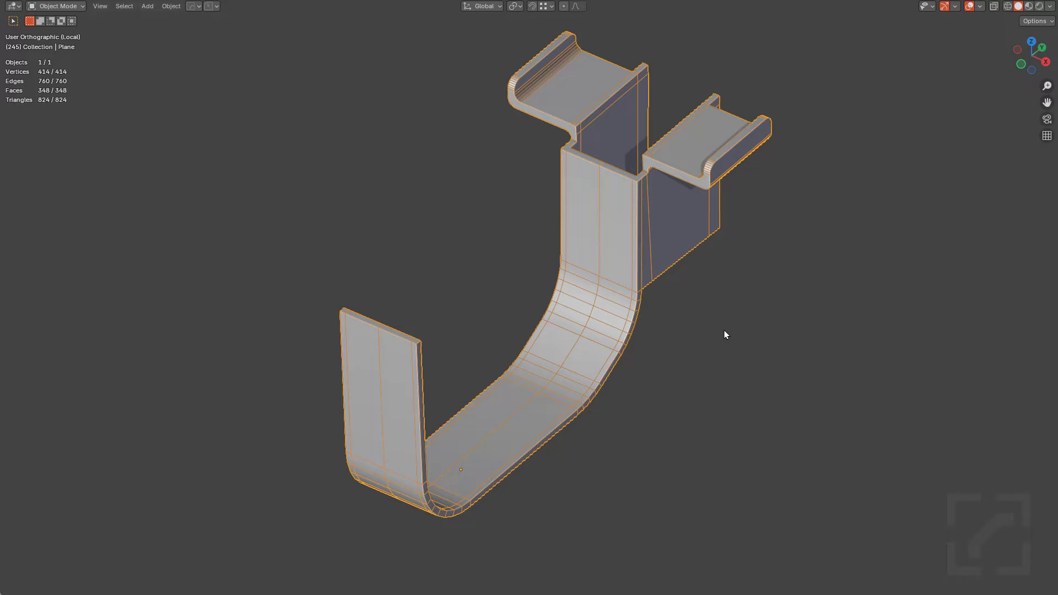
Apply Visual Geometry to Mesh on the trigger guard
middle_drag(673, 271, 686, 248)
scroll(689, 248, up, 5)
shift+middle_drag(694, 242, 592, 263)
scroll(591, 264, down, 2)
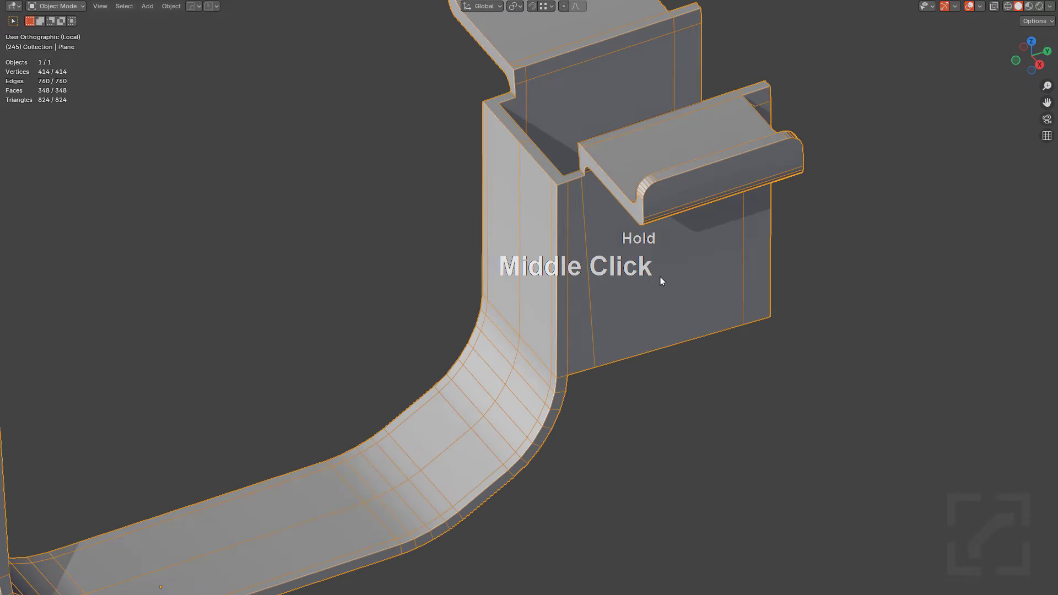
middle_drag(661, 281, 687, 282)
key(ctrl+a)
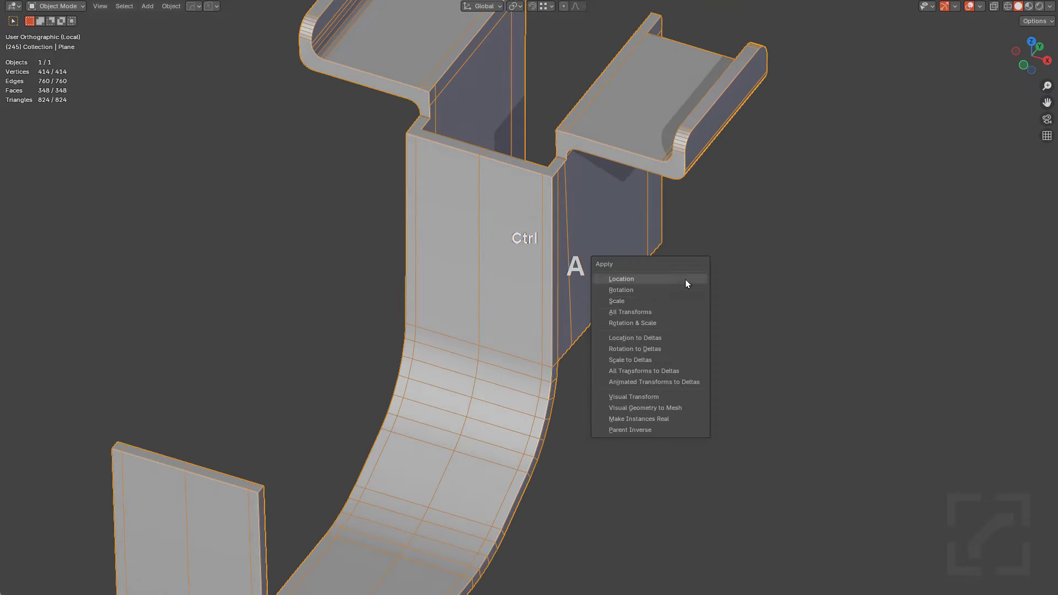
click(671, 409)
In Edit Mode, add two loop cuts along the thin edge face of the bracket's curled lip, one near each border
shift+middle_drag(710, 227, 668, 335)
scroll(670, 334, up, 3)
key(Tab)
middle_drag(716, 309, 487, 329)
key(3)
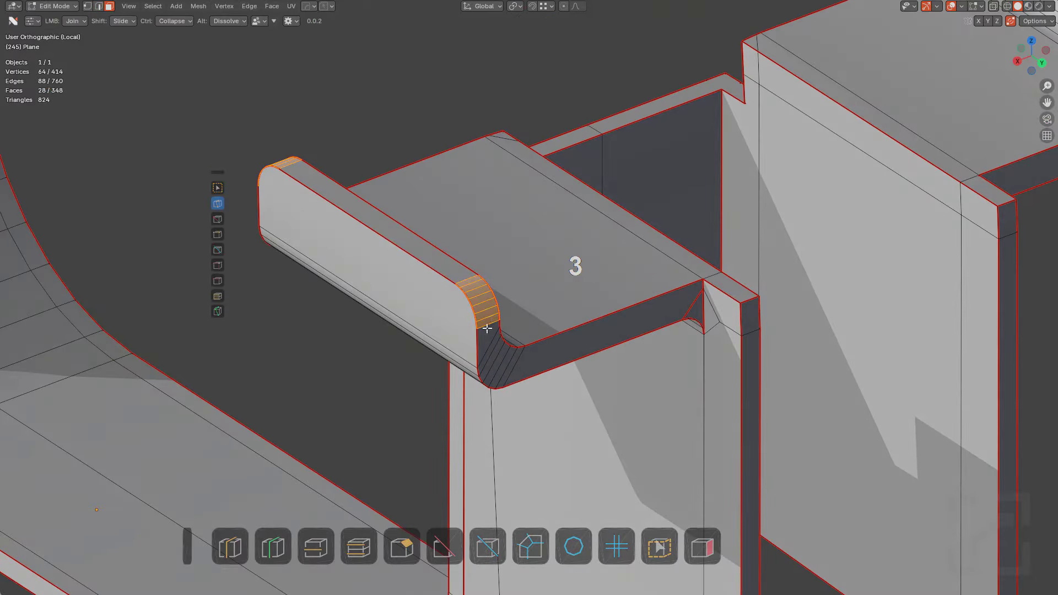
key(ctrl+r)
click(480, 320)
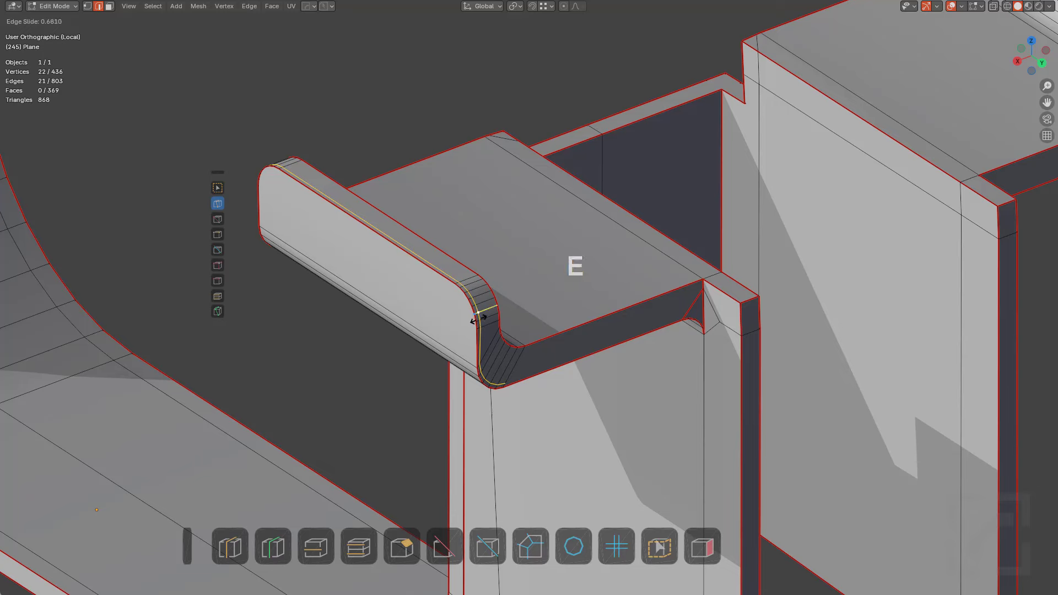
click(478, 319)
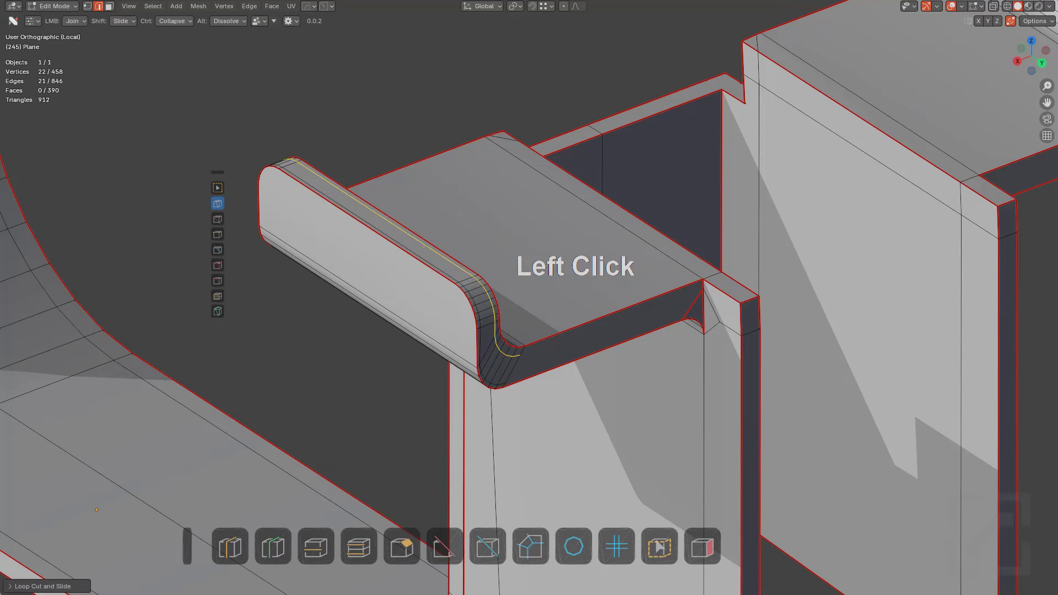
Select every other cross edge on the lip's two rounded corners and dissolve them
middle_drag(478, 318, 626, 288)
alt+click(682, 208)
scroll(692, 328, up, 1)
middle_drag(594, 340, 527, 352)
scroll(526, 352, up, 5)
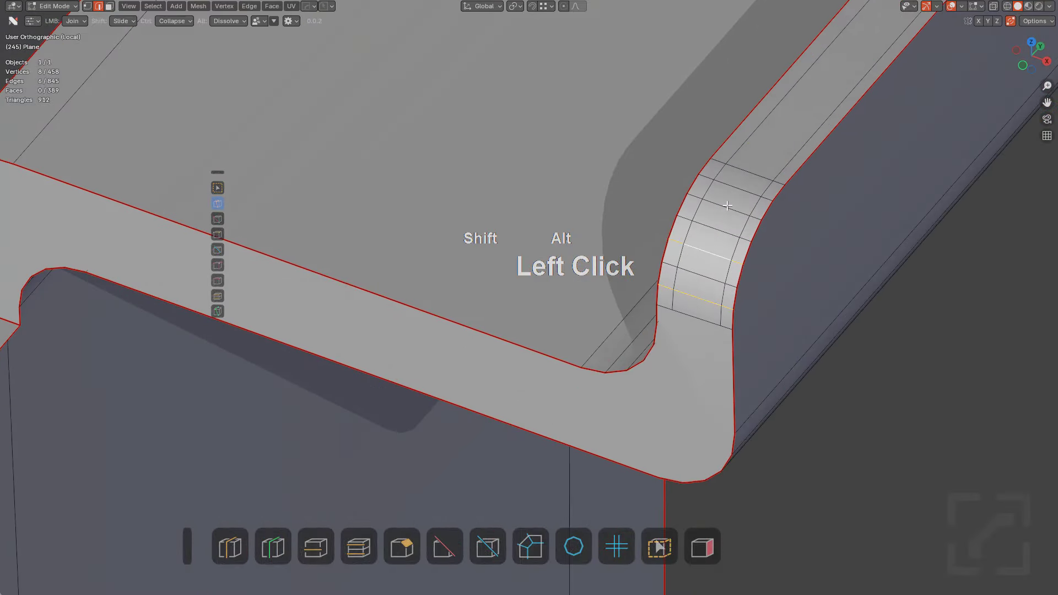
scroll(776, 232, down, 4)
middle_drag(776, 232, 650, 256)
shift+middle_drag(573, 220, 690, 268)
scroll(690, 269, up, 3)
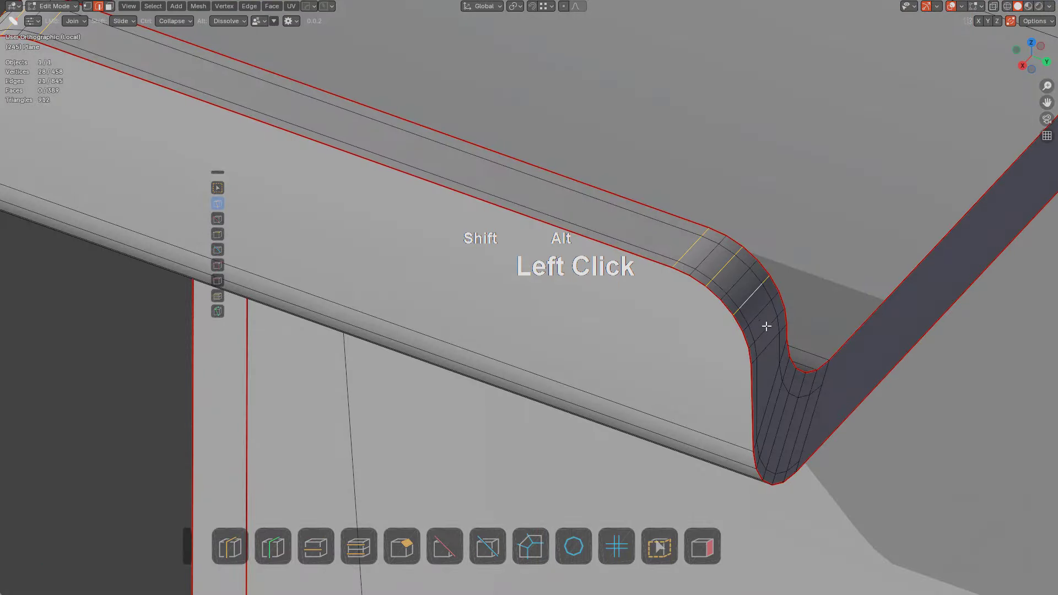
key(ctrl+x)
Select every other edge along the bend at the base of the lip and dissolve them
scroll(684, 335, down, 3)
middle_drag(685, 336, 619, 296)
scroll(618, 296, up, 5)
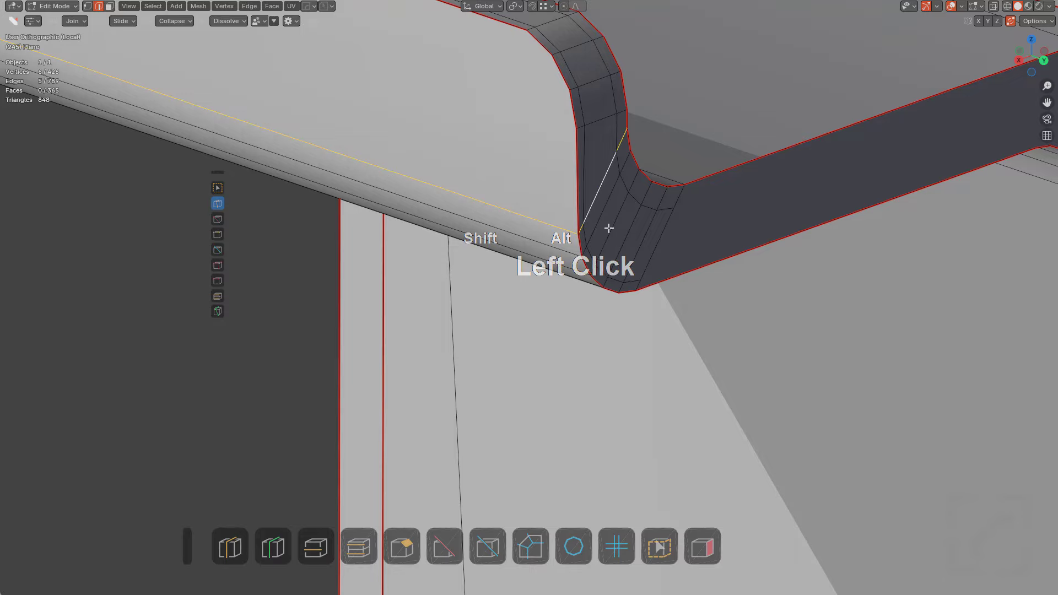
key(ctrl+x)
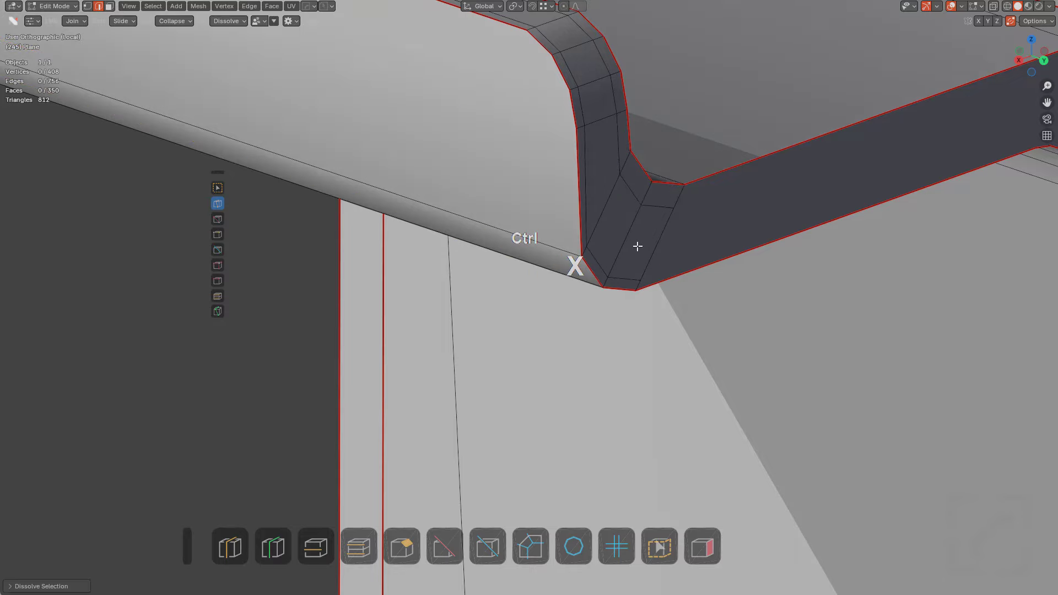
Select alternate edges along the rounded bend where the bracket's shelf meets the outer side plate and dissolve them
scroll(673, 253, down, 3)
middle_drag(672, 253, 755, 207)
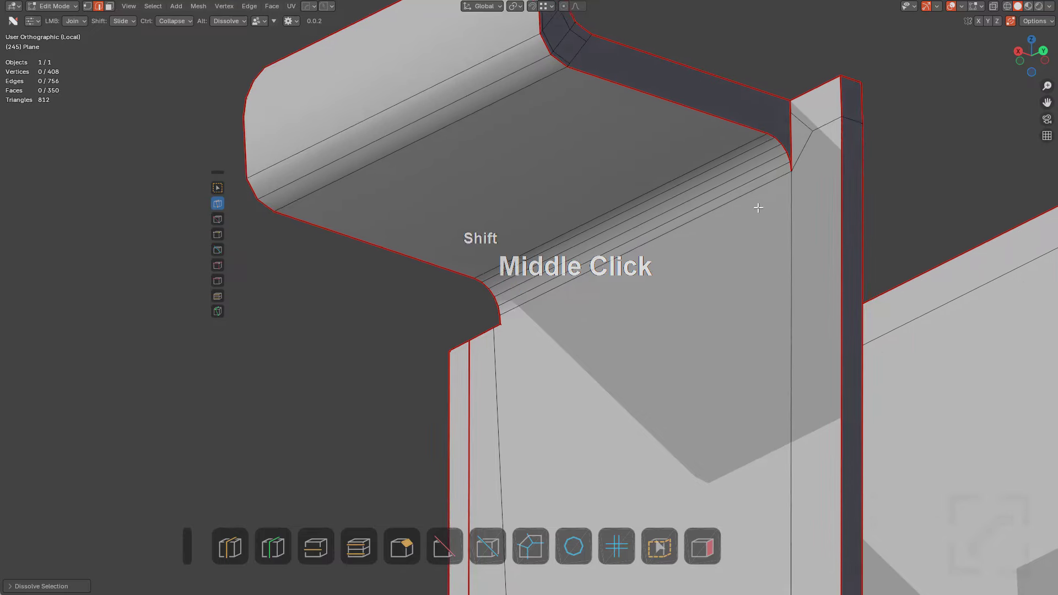
scroll(699, 226, down, 3)
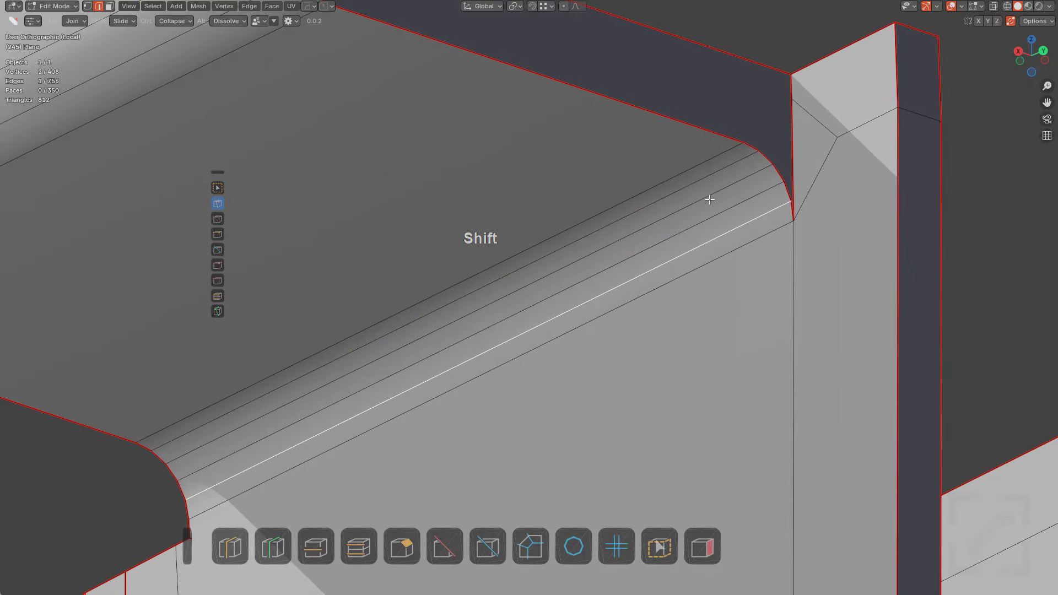
key(x)
key(ctrl+z)
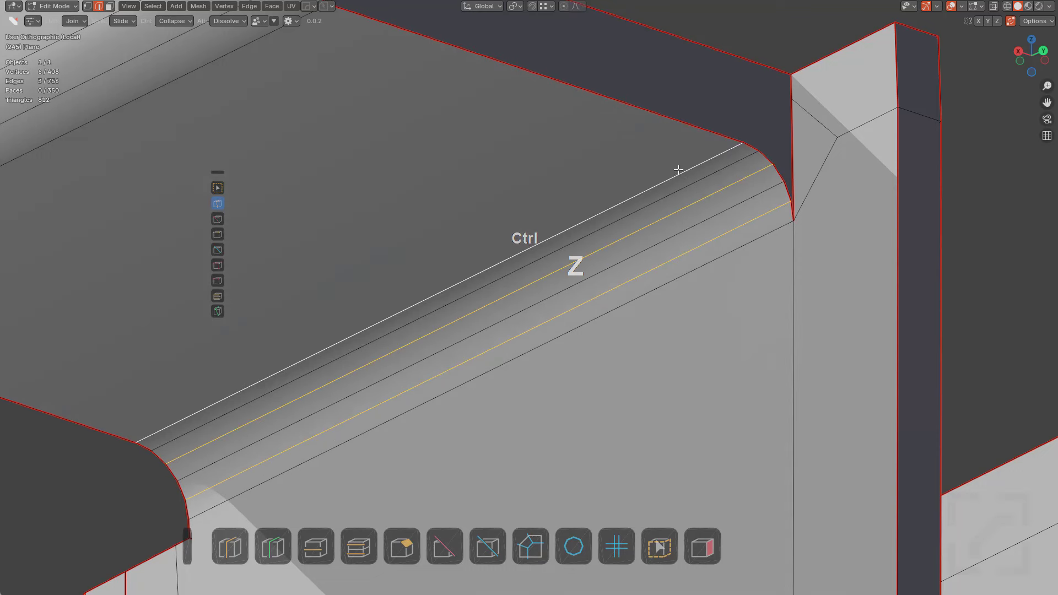
key(alt+a)
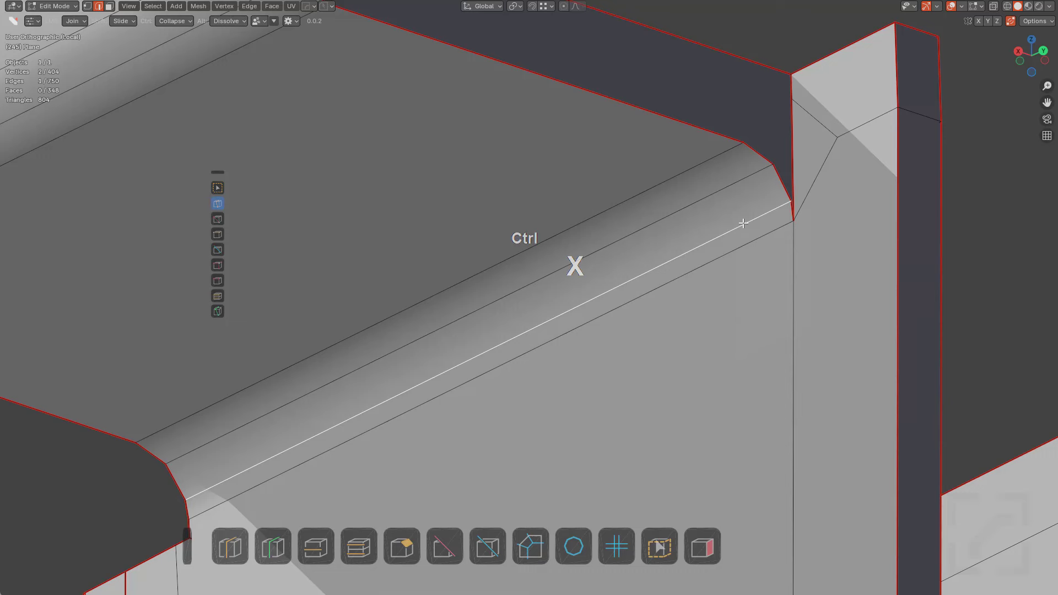
Slide the bend's middle edge slightly toward the side plate and dissolve the surplus edge beside it
key(g)
key(g)
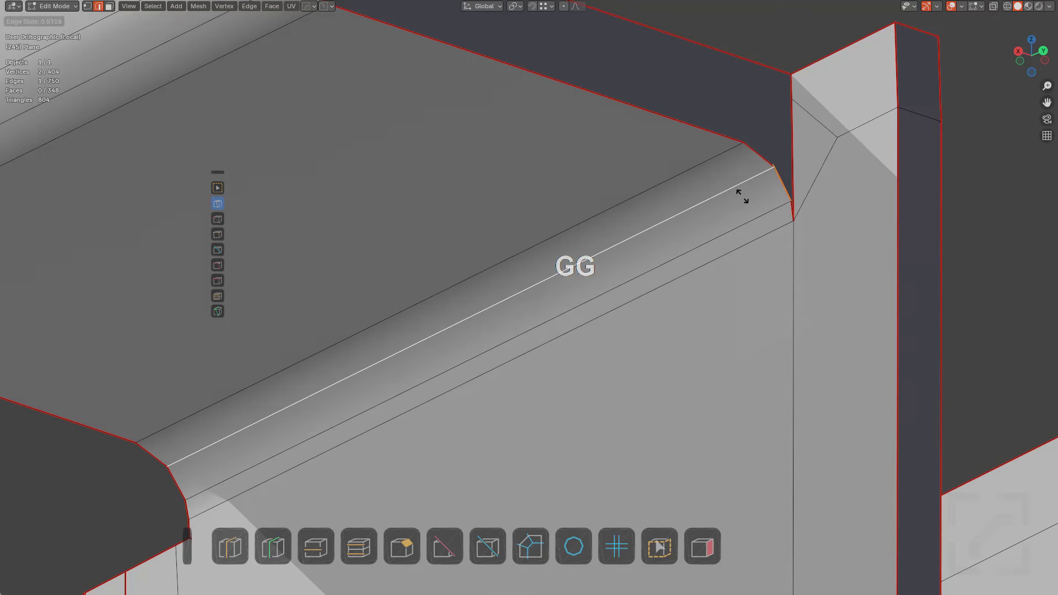
click(744, 201)
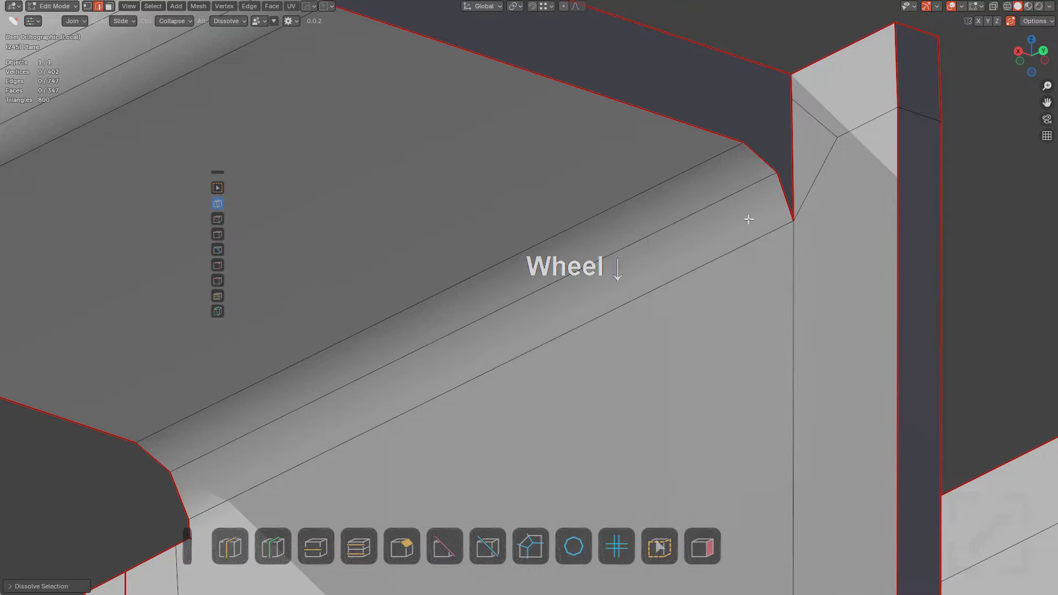
Bisect the trigger guard along the X axis and mirror the remaining half using the Bisect & Modifier mode
scroll(749, 219, down, 3)
key(Tab)
key(Tab)
middle_drag(695, 243, 712, 291)
scroll(711, 292, down, 3)
shift+middle_drag(660, 341, 584, 319)
scroll(733, 326, down, 2)
scroll(633, 223, down, 2)
scroll(584, 319, down, 3)
key(alt+x)
scroll(551, 345, down, 6)
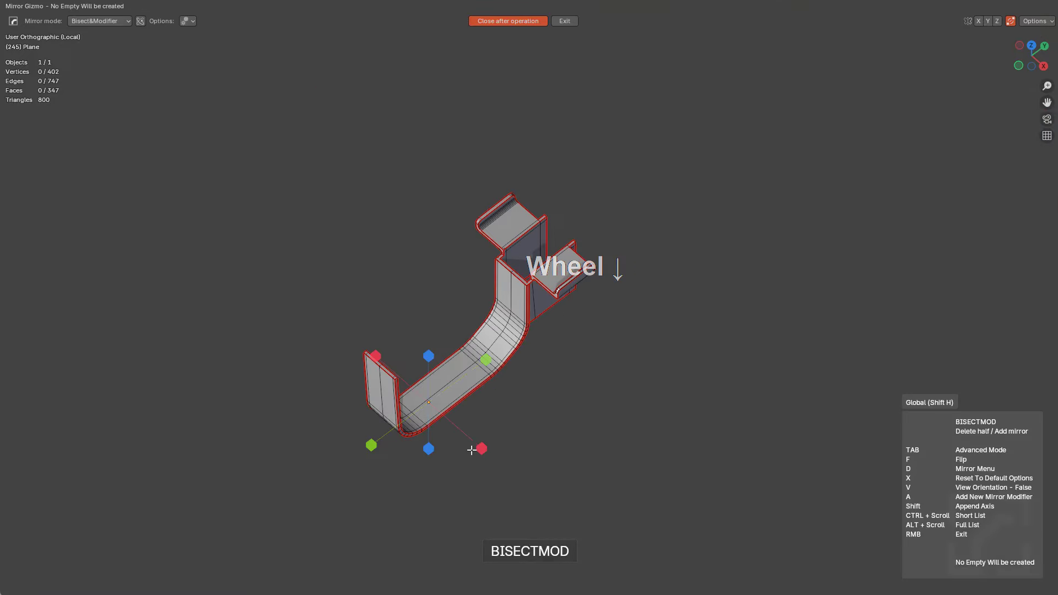
click(480, 448)
Select the bracket's L-shaped end face and the adjoining strap end face, and inset both by about 0.0013 m
scroll(606, 316, up, 8)
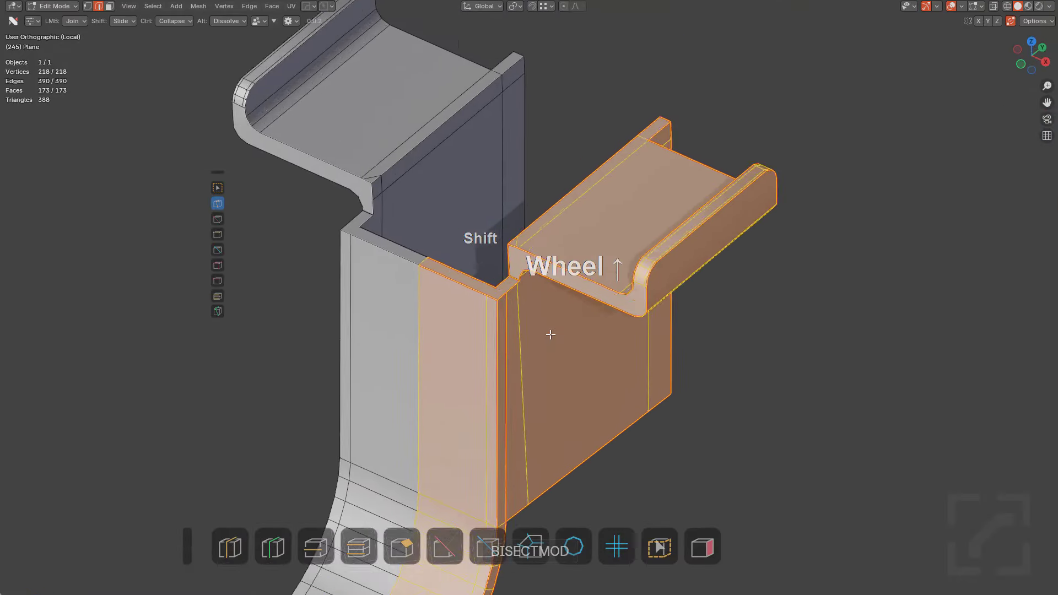
scroll(550, 334, up, 6)
key(alt+a)
scroll(606, 248, down, 4)
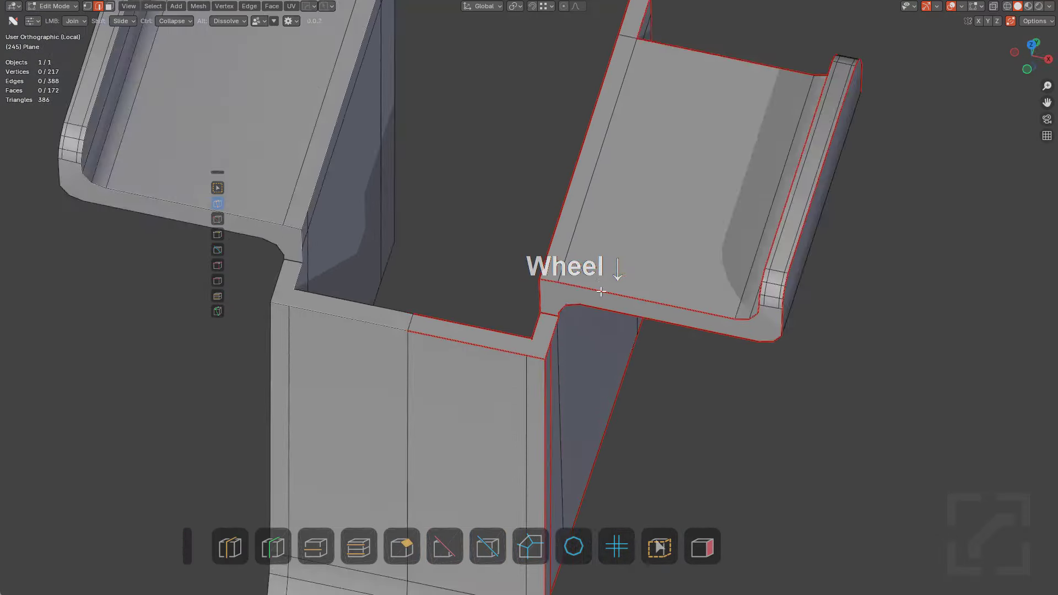
scroll(620, 269, up, 6)
click(598, 288)
shift+click(612, 230)
key(KP_Decimal)
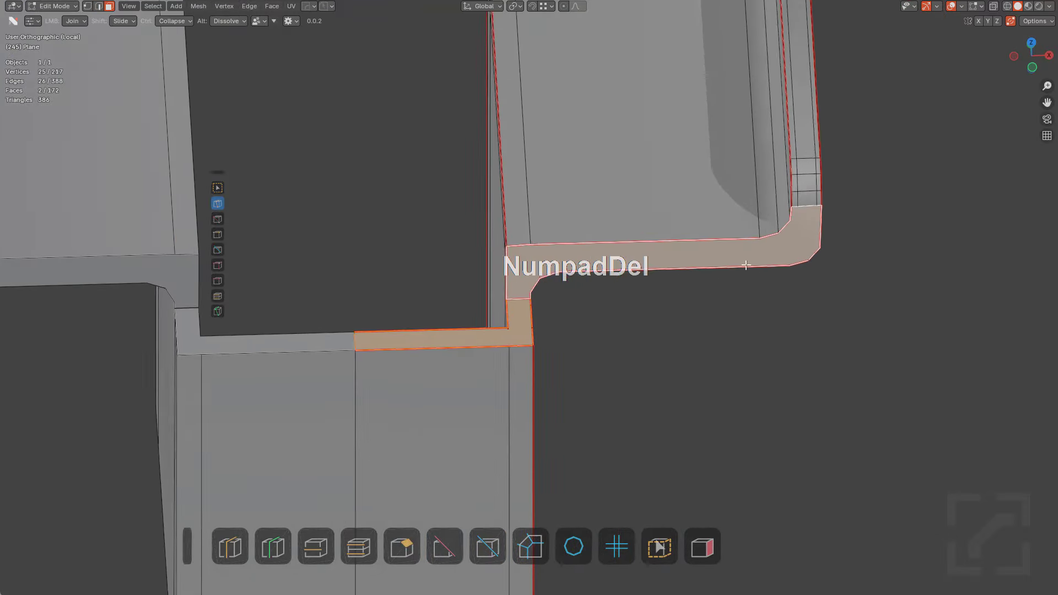
middle_drag(746, 264, 725, 259)
scroll(725, 259, up, 2)
scroll(733, 263, down, 1)
scroll(802, 324, up, 2)
scroll(801, 325, up, 1)
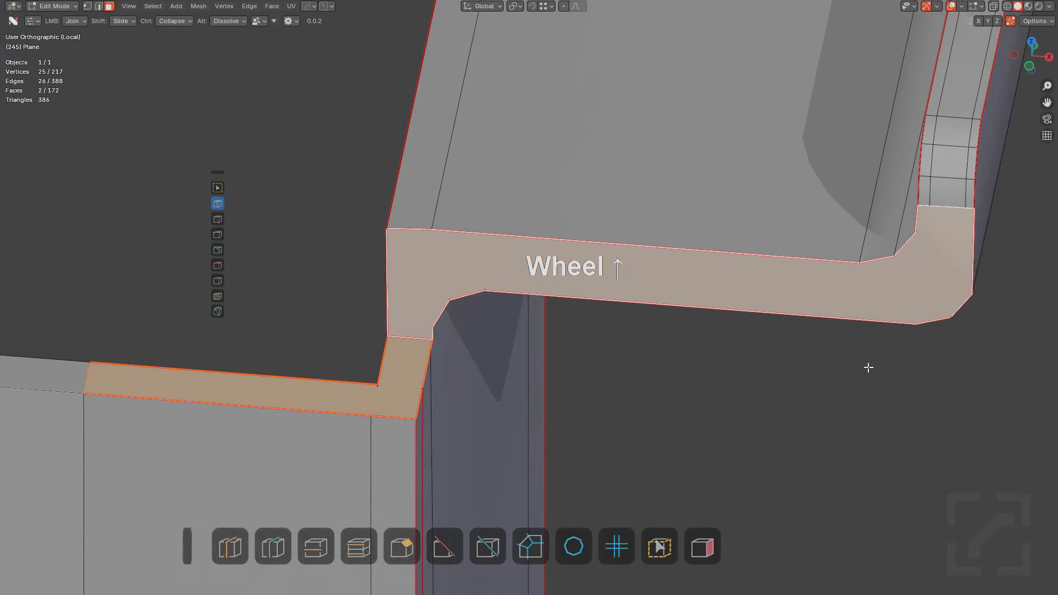
key(i)
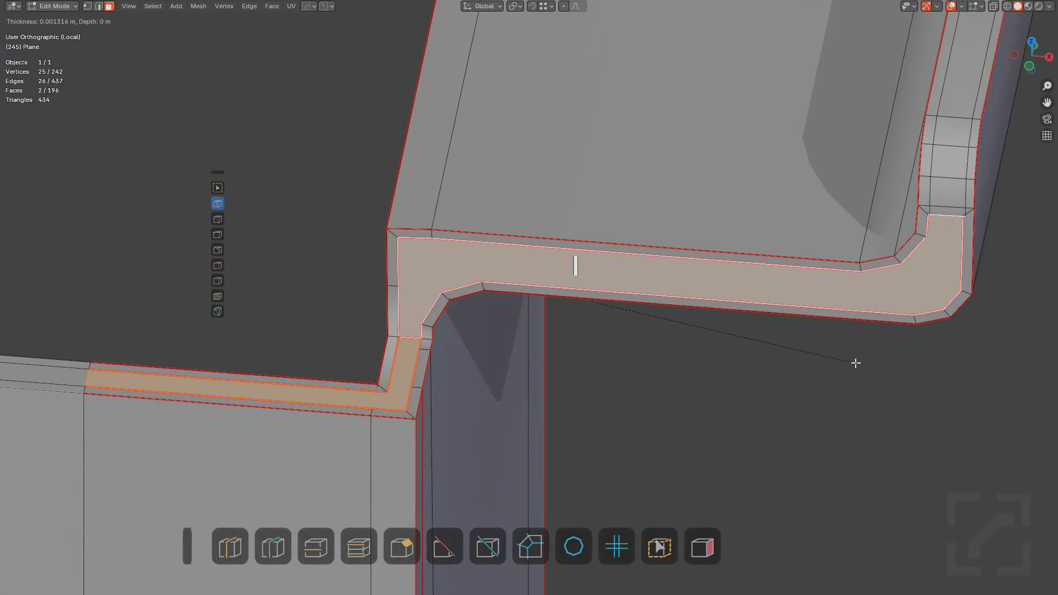
click(854, 362)
Collapse the inset corners at the base of the curled lip onto the lip's two loops and dissolve the leftover edges
scroll(726, 326, up, 2)
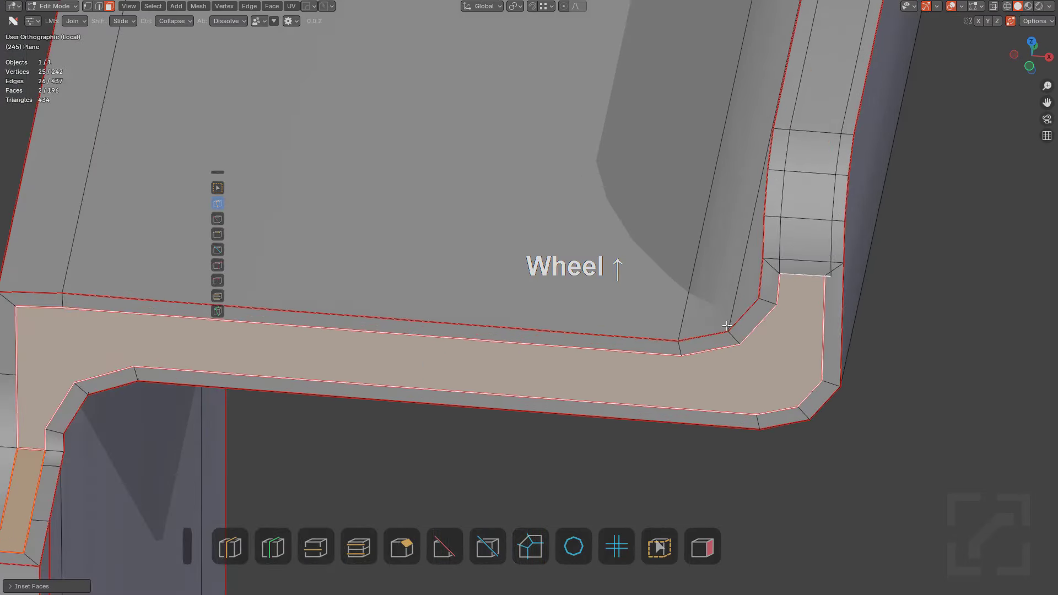
ctrl+click(825, 276)
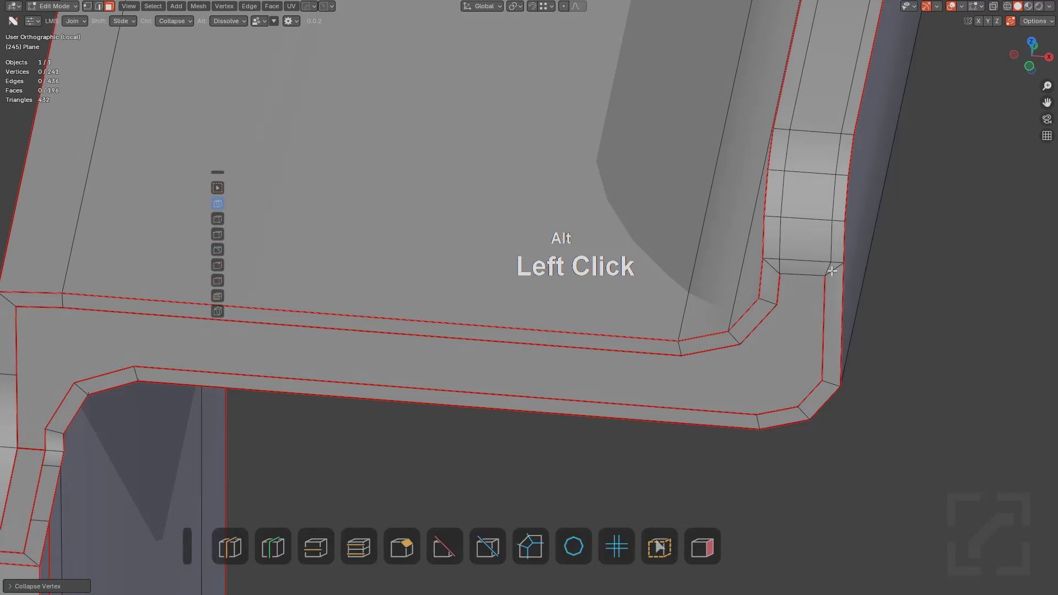
alt+click(823, 273)
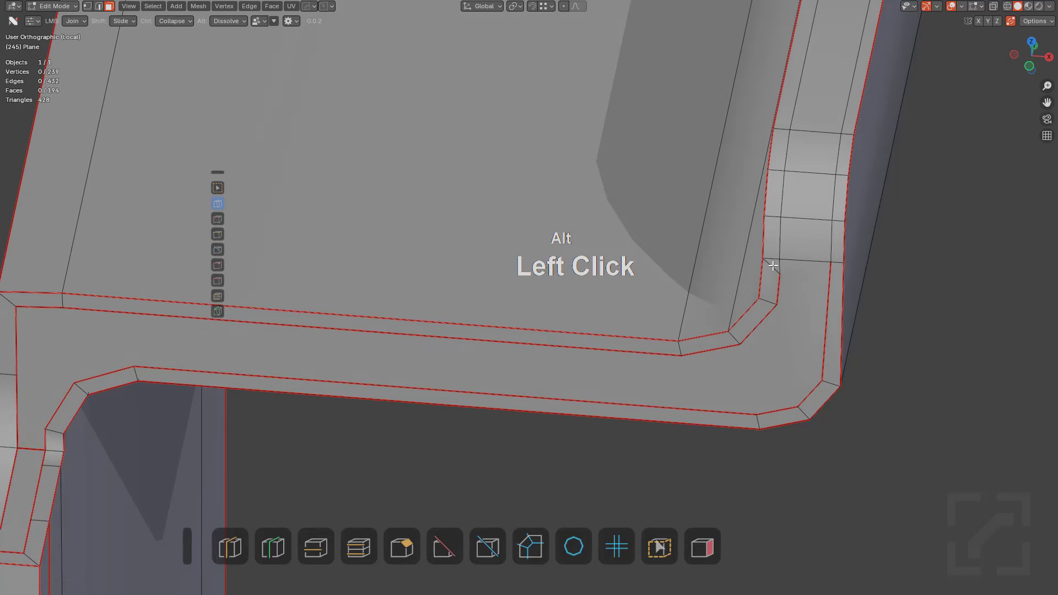
click(777, 299)
Join opposite inset vertices with three edges across the bend below the curled lip
drag(800, 326, 822, 379)
drag(739, 346, 798, 407)
drag(681, 357, 756, 414)
Try a loop cut across the bracket's shelf just beyond the existing loop near its inner edge
shift+middle_drag(724, 402, 522, 314)
key(ctrl+r)
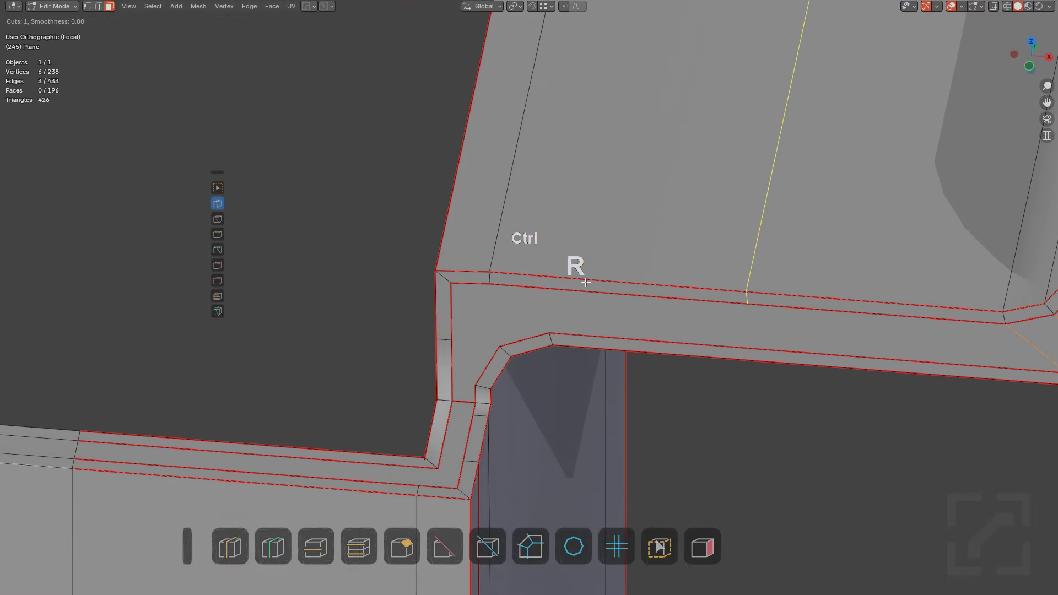
click(577, 281)
click(377, 228)
key(alt+a)
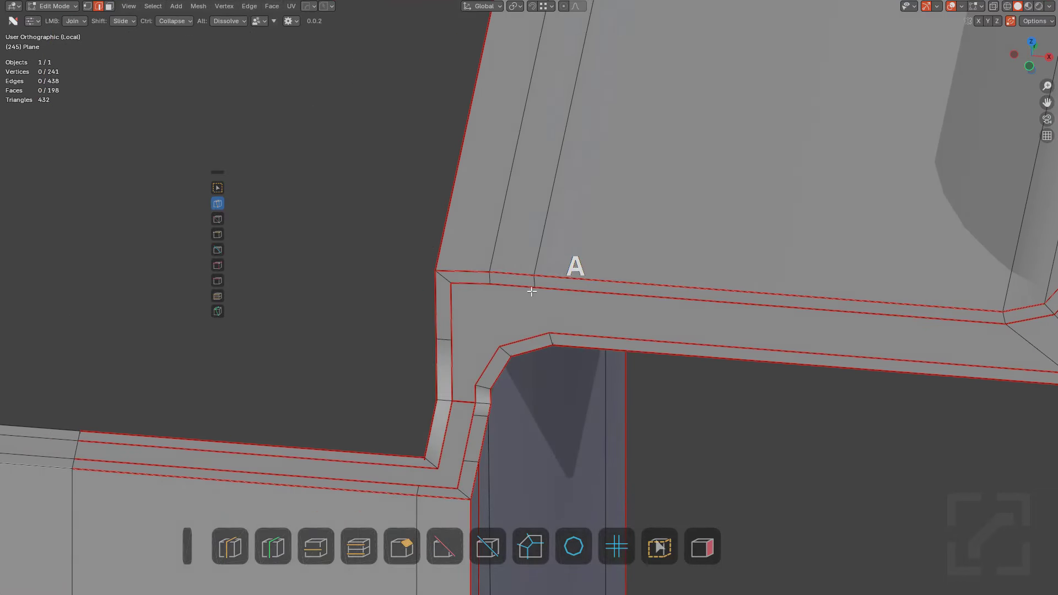
Join opposite inset vertices with three edges across the bracket's inner bend, between the shelf and the narrow neck
drag(532, 292, 475, 385)
shift+middle_drag(475, 385, 513, 365)
scroll(581, 345, up, 3)
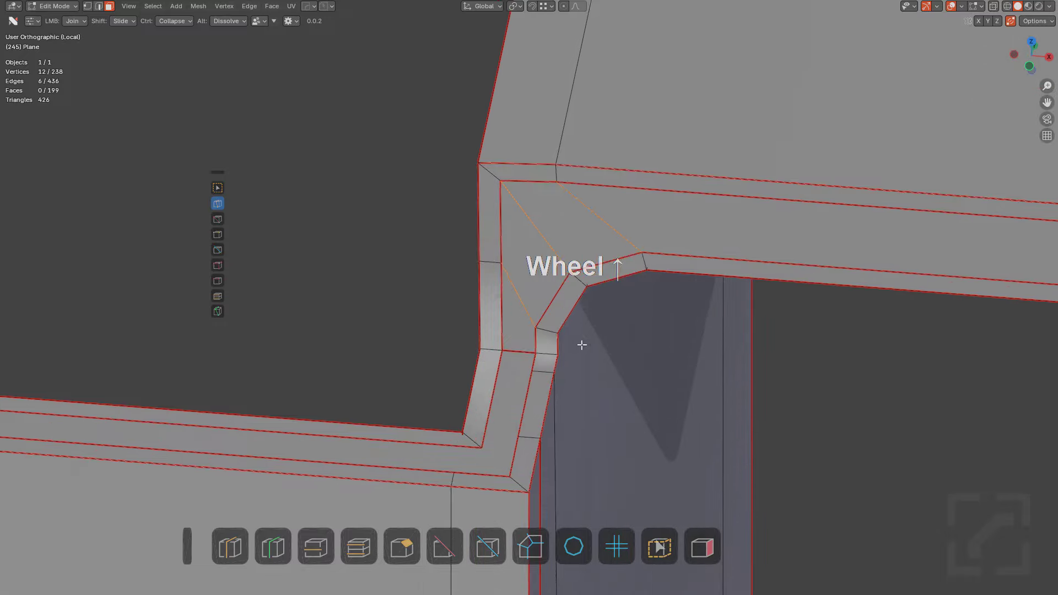
Cut the inner inset strip beside the neck and join the cut to the opposite strip's edge
shift+middle_drag(581, 345, 378, 345)
key(ctrl+r)
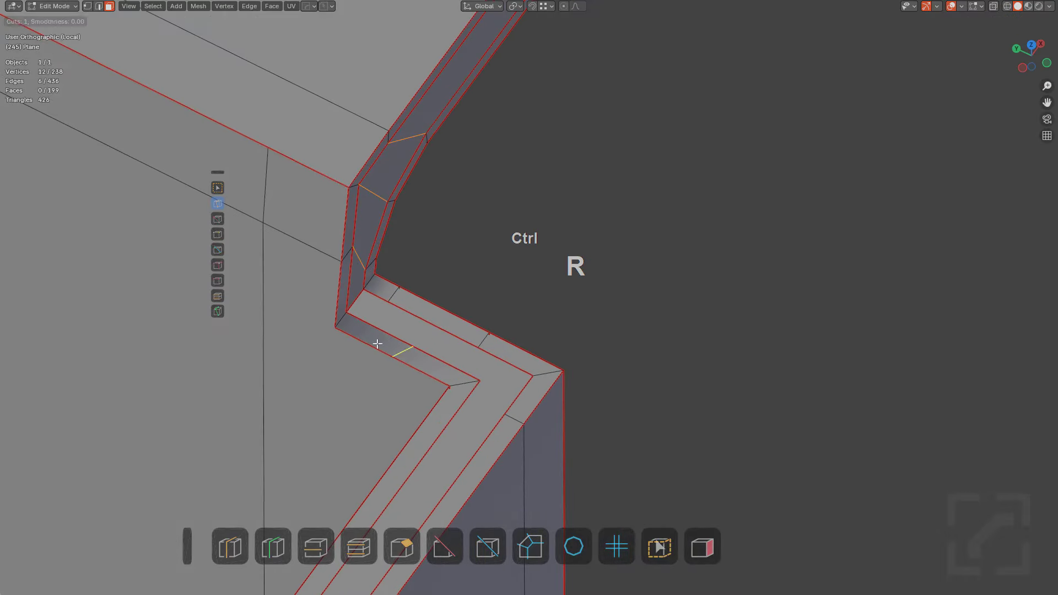
click(350, 316)
click(344, 312)
drag(366, 326, 397, 312)
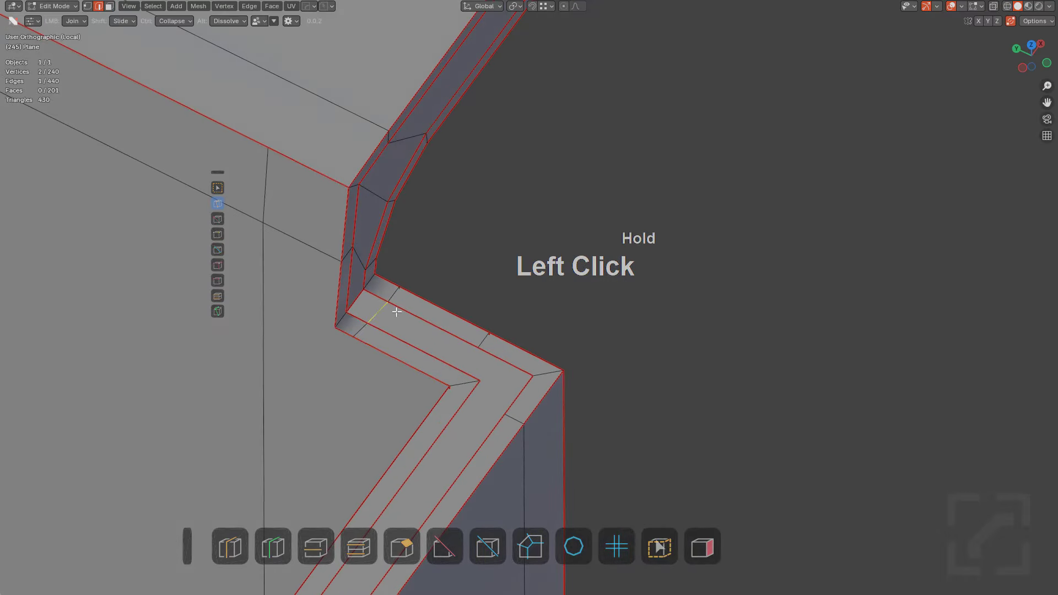
Cut the inner strip again near the strap corner and join its new vertex and the corner vertex across the end face
key(ctrl+r)
click(447, 364)
click(472, 376)
key(alt+a)
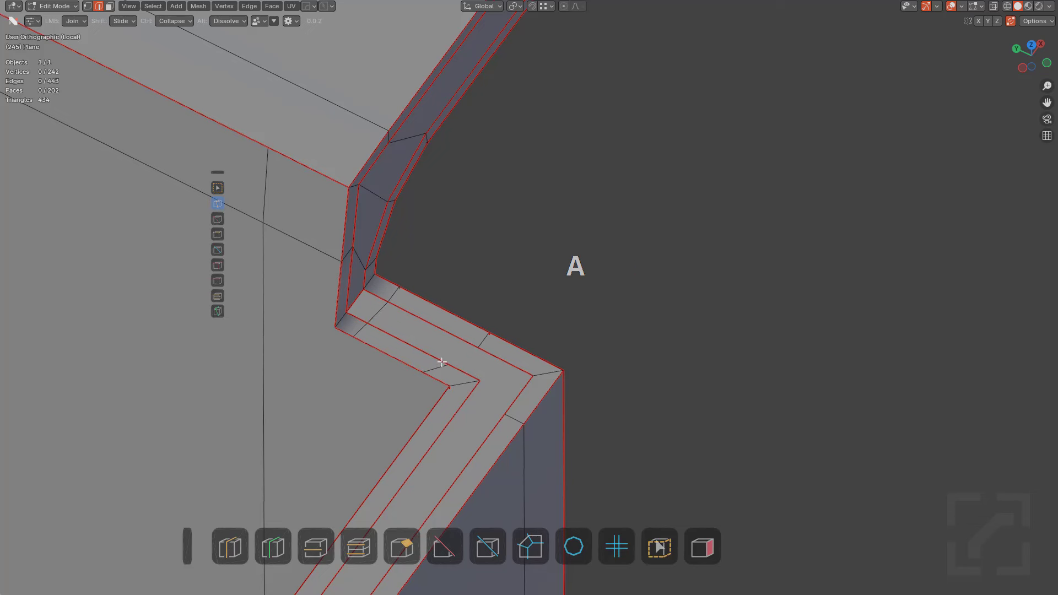
drag(448, 365, 534, 376)
Try a loop cut through the strap right beside the corner of its inset end face
key(ctrl+r)
click(464, 413)
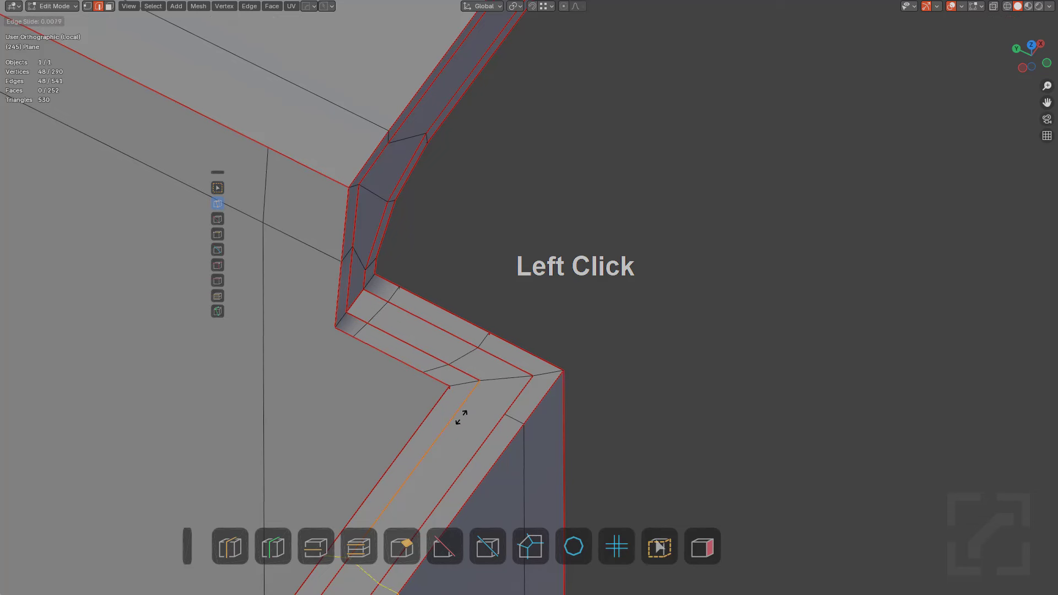
scroll(560, 399, down, 2)
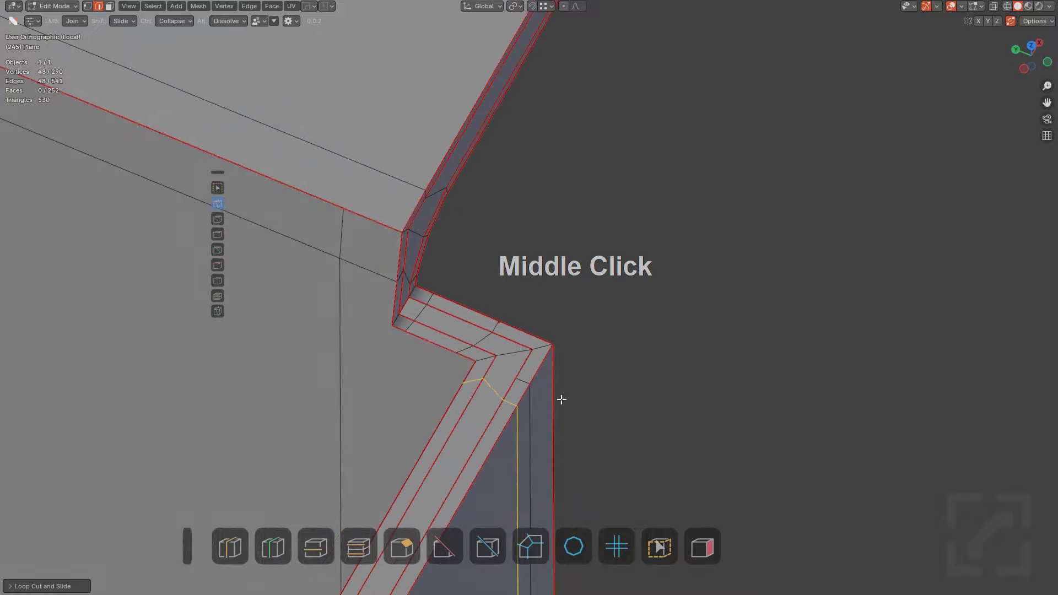
middle_drag(559, 399, 655, 402)
key(ctrl+z)
Try another lengthwise loop cut through the strap wall between the two brackets
scroll(654, 402, down, 4)
shift+middle_drag(645, 365, 730, 314)
scroll(642, 243, down, 3)
scroll(737, 236, down, 2)
scroll(737, 236, down, 2)
scroll(609, 235, up, 5)
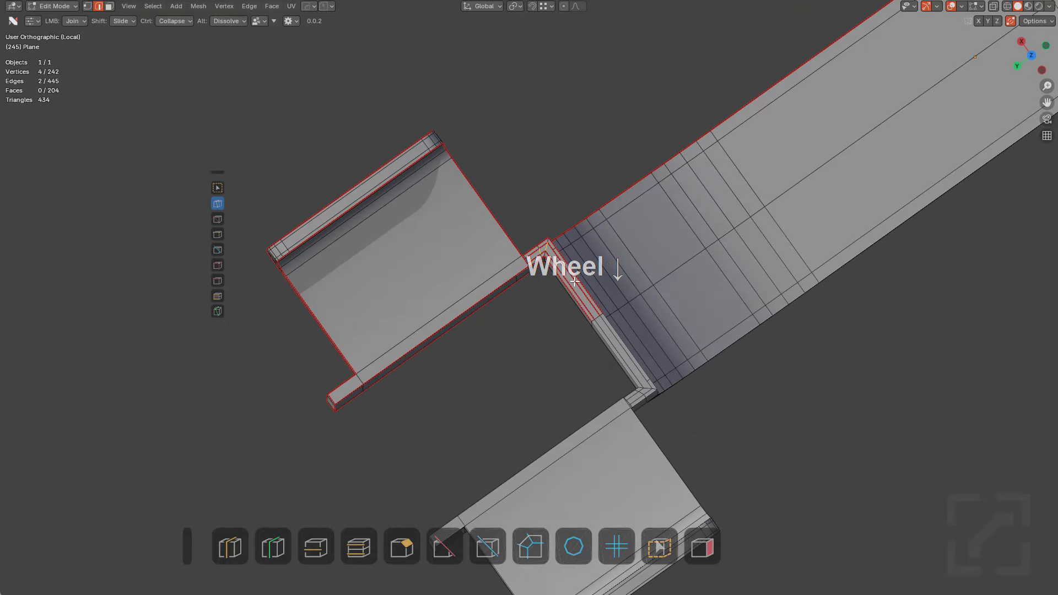
scroll(608, 235, up, 3)
key(ctrl+r)
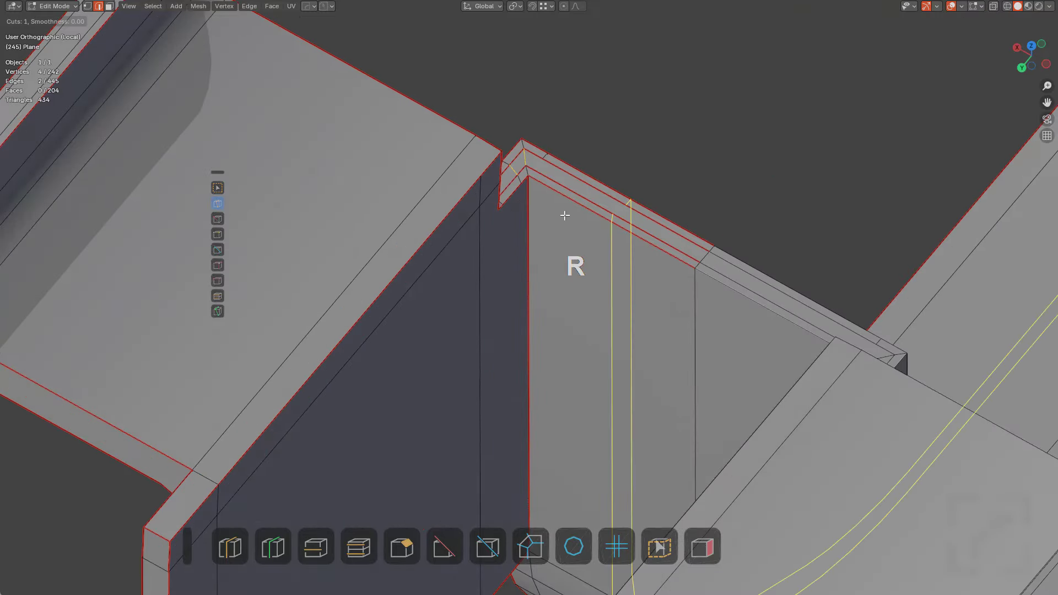
click(565, 215)
right_click(578, 183)
shift+middle_drag(579, 183, 633, 305)
key(ctrl+z)
Add a horizontal loop cut across the side plate's inner face, below its existing upper loop
scroll(623, 289, up, 3)
scroll(621, 261, up, 2)
middle_drag(621, 260, 609, 331)
scroll(637, 373, up, 2)
key(alt+a)
scroll(608, 356, down, 4)
middle_drag(571, 359, 589, 304)
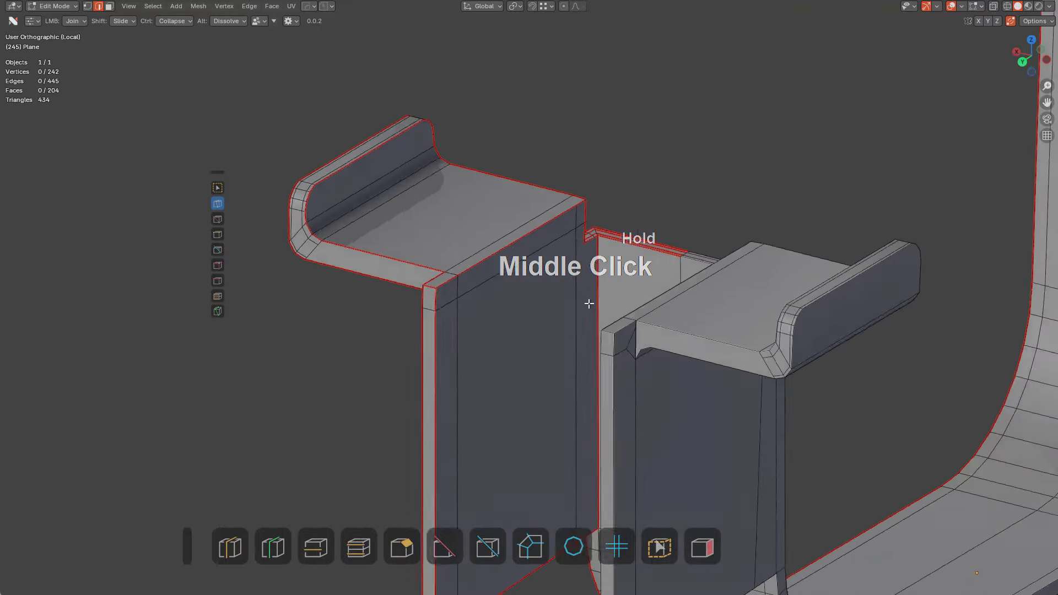
scroll(589, 304, up, 5)
key(ctrl+r)
click(600, 55)
Cut a horizontal edge just below the strap wall's rim and join it to the end of the side plate's new loop
key(ctrl+r)
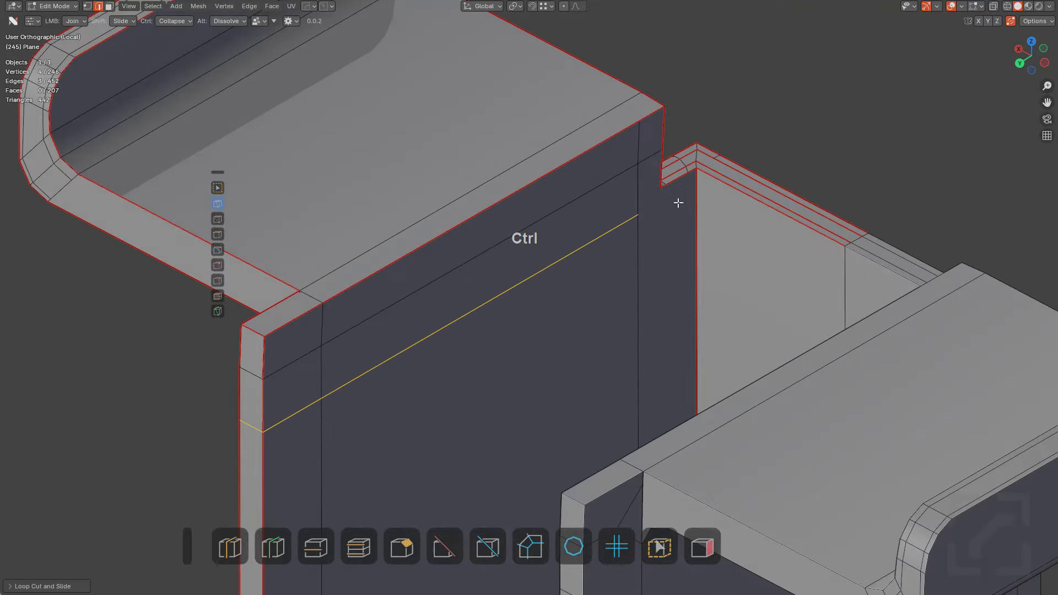
click(679, 208)
click(635, 211)
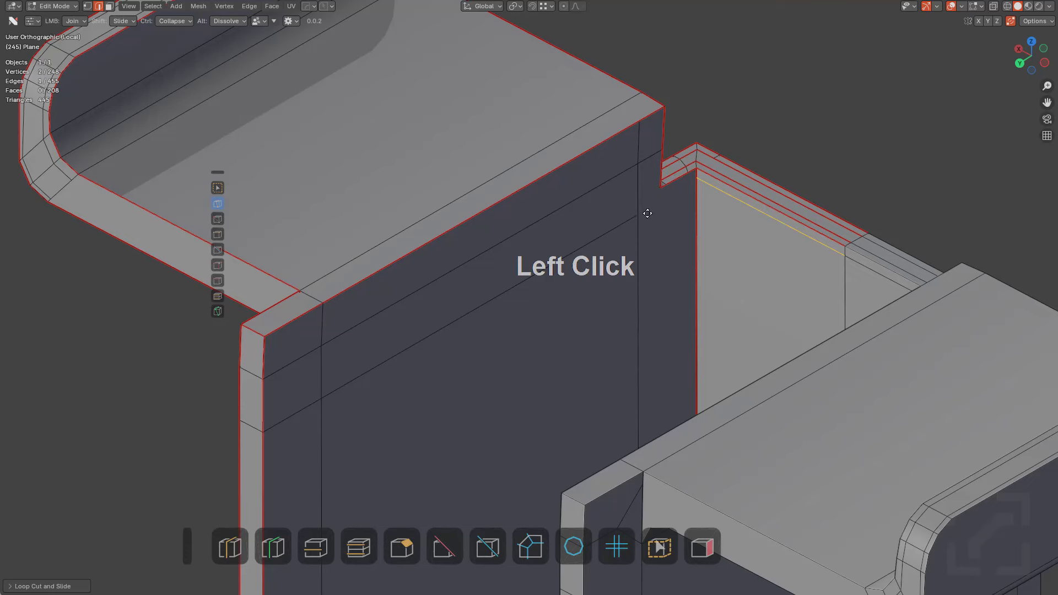
drag(647, 213, 697, 179)
Join the notch's inner corner to the nearby loop intersection on the side plate's inner face
shift+middle_drag(702, 218, 642, 326)
scroll(642, 326, up, 1)
middle_drag(642, 326, 611, 341)
scroll(611, 341, up, 2)
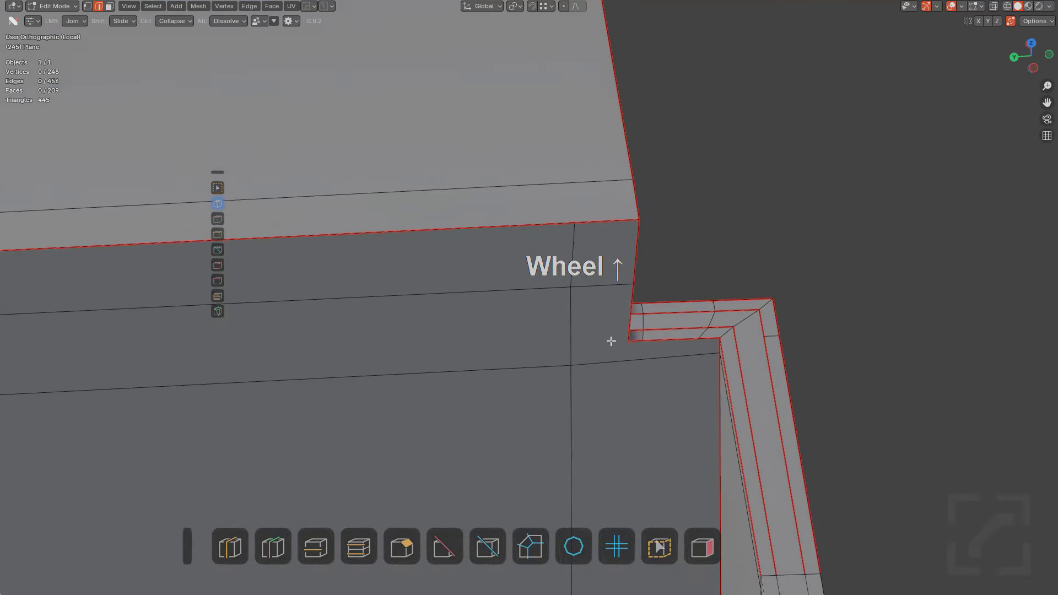
drag(617, 341, 571, 364)
Add a vertical loop cut down the side plate's inner face, slid to line up with the rim edge beside the notch
shift+middle_drag(638, 365, 563, 285)
scroll(563, 285, up, 3)
key(ctrl+r)
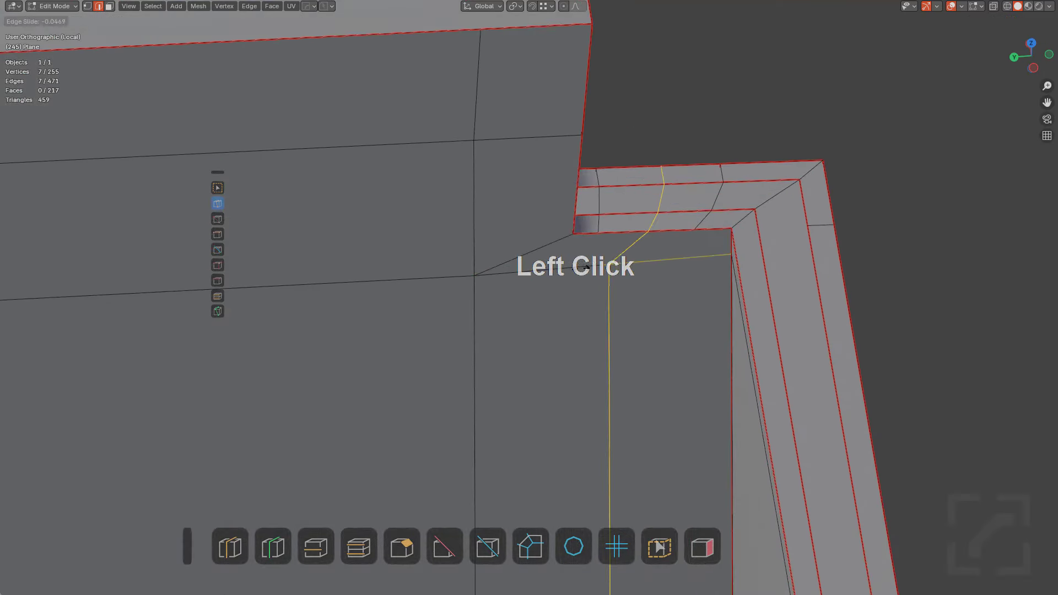
click(597, 244)
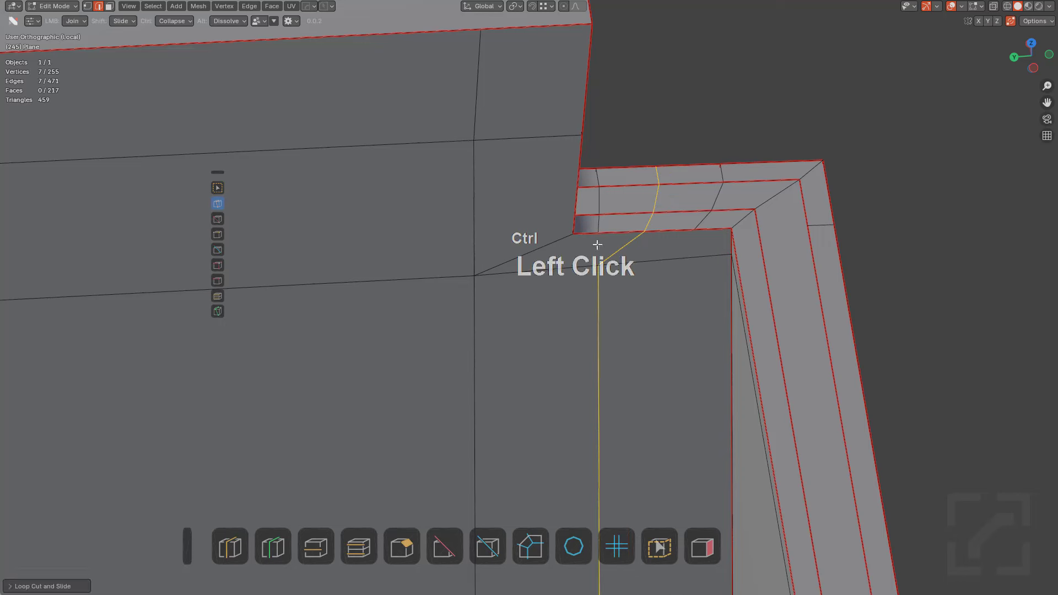
Dissolve the new loop's segments across the notch rim and join its top on the side plate to the adjacent rim vertex
middle_drag(642, 245, 621, 266)
alt+click(654, 244)
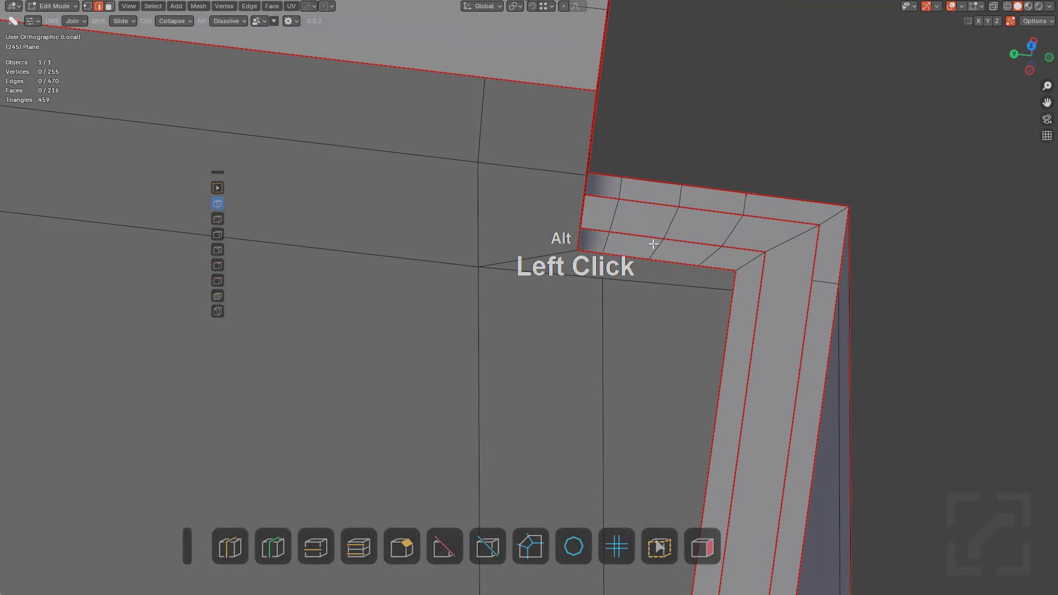
alt+click(677, 191)
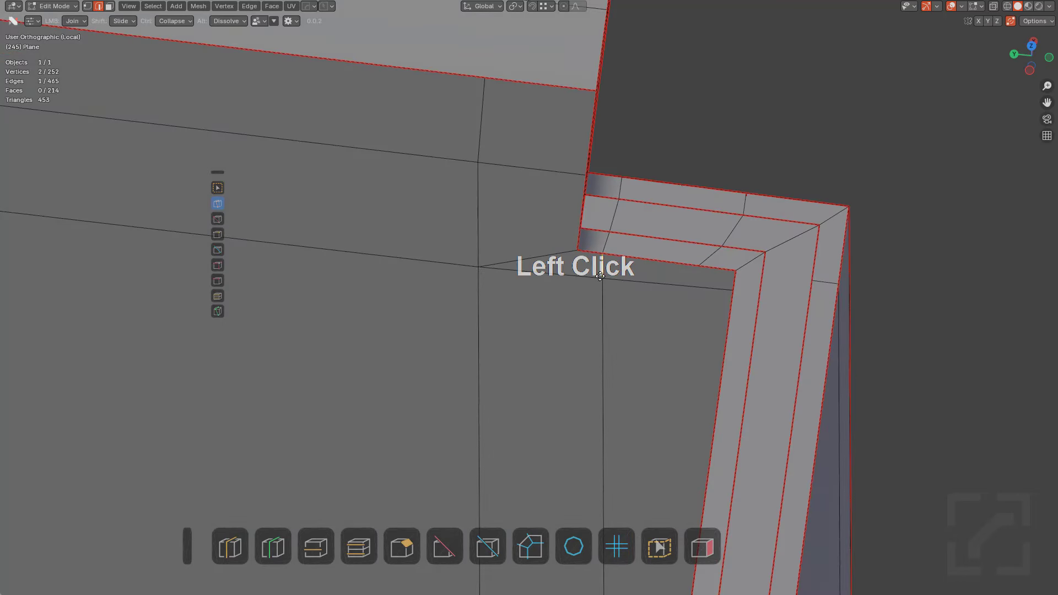
middle_drag(626, 323, 617, 276)
scroll(617, 275, down, 5)
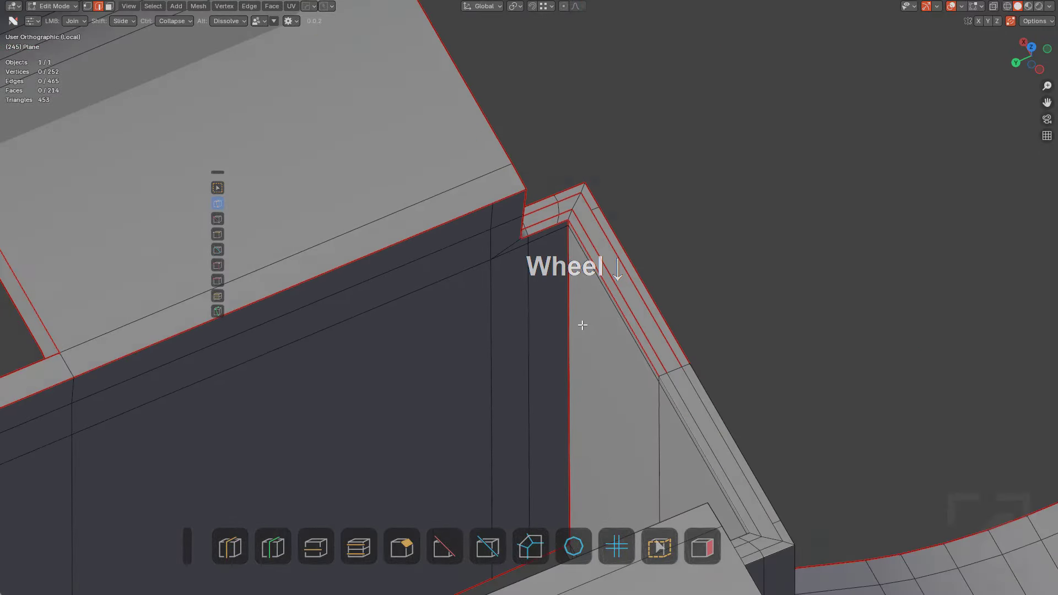
middle_drag(579, 324, 584, 234)
scroll(584, 234, up, 3)
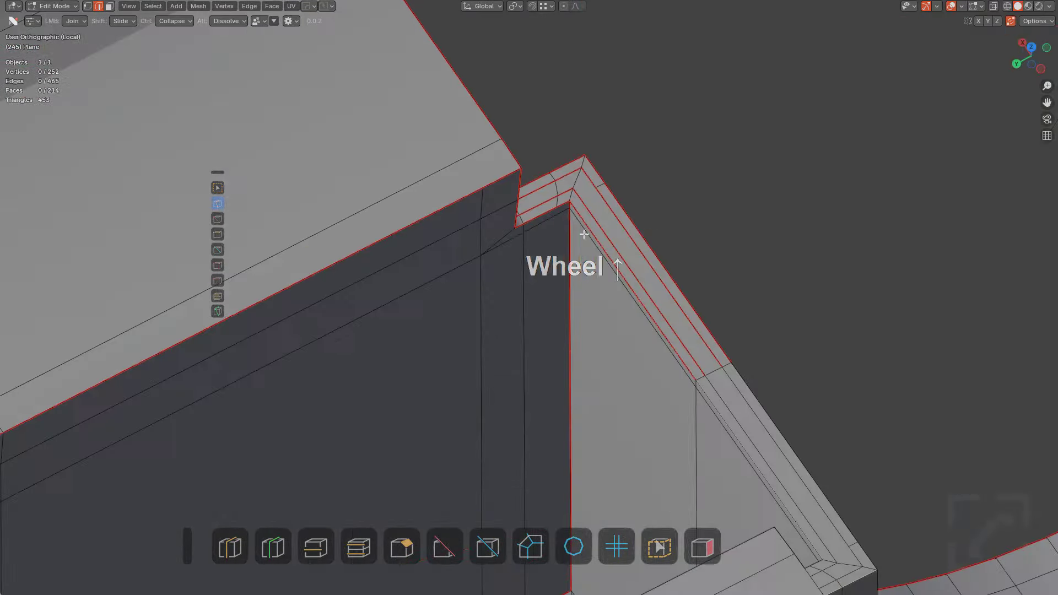
Add a vertical loop cut down the strap wall beside the notch corner and join its upper end across the rim to the nearby outer rim edge
click(593, 236)
click(560, 164)
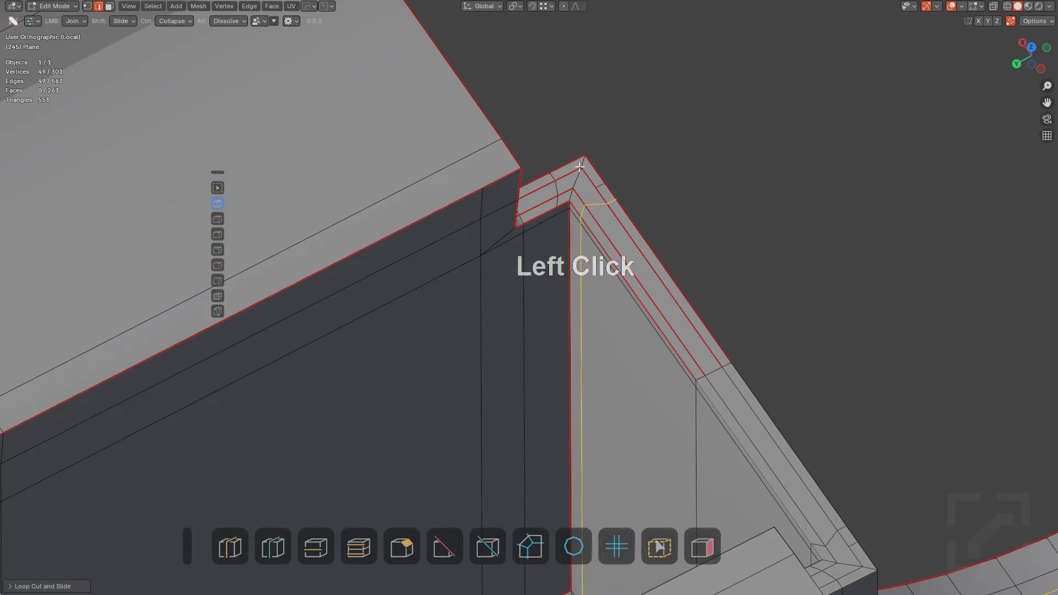
scroll(599, 298, up, 2)
alt+click(547, 278)
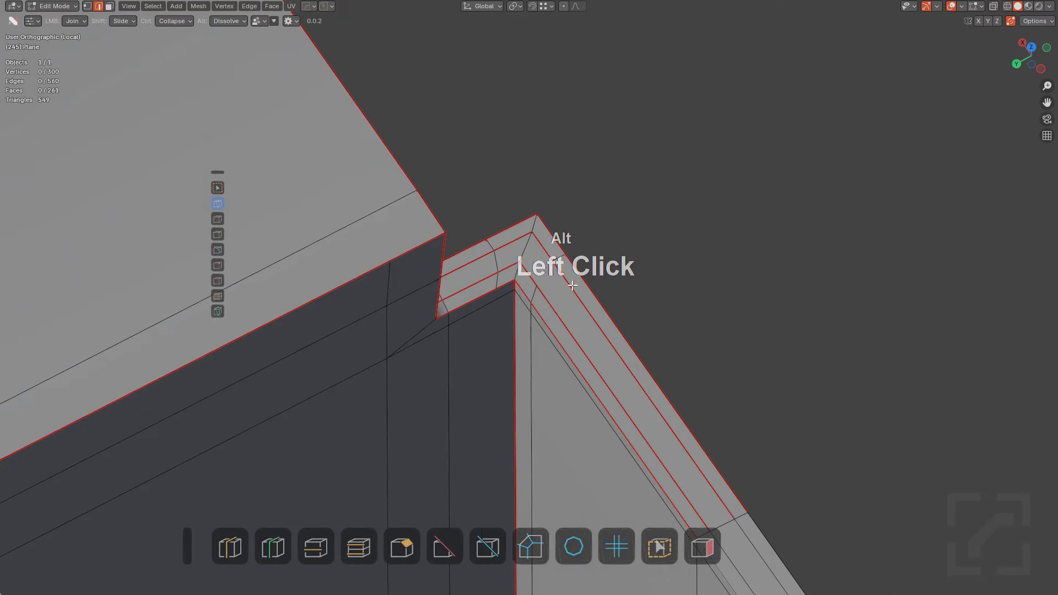
scroll(535, 278, up, 3)
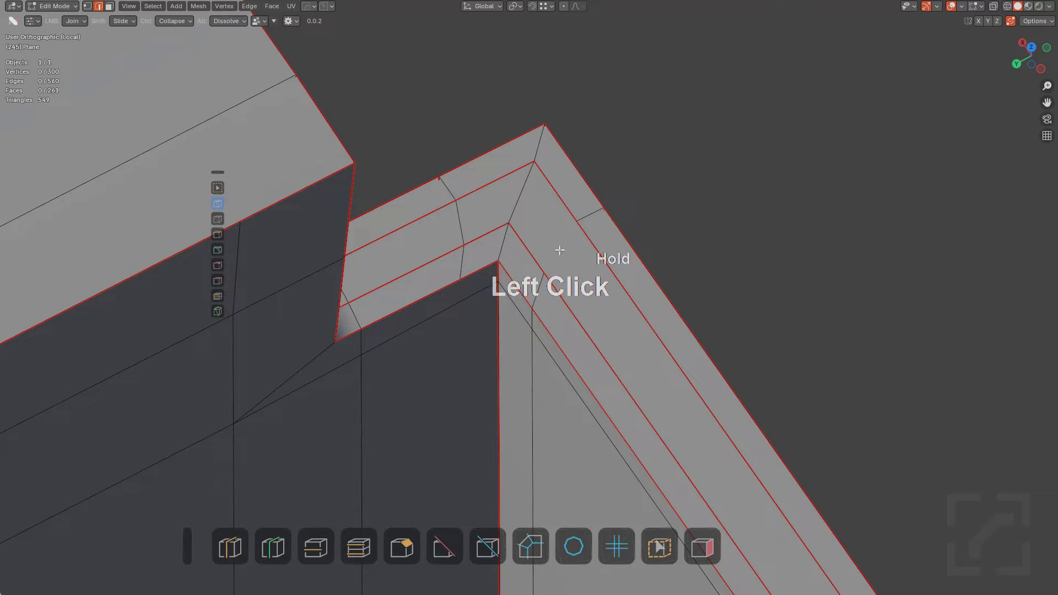
scroll(573, 276, up, 2)
shift+middle_drag(603, 353, 612, 302)
drag(558, 210, 605, 136)
scroll(615, 207, down, 1)
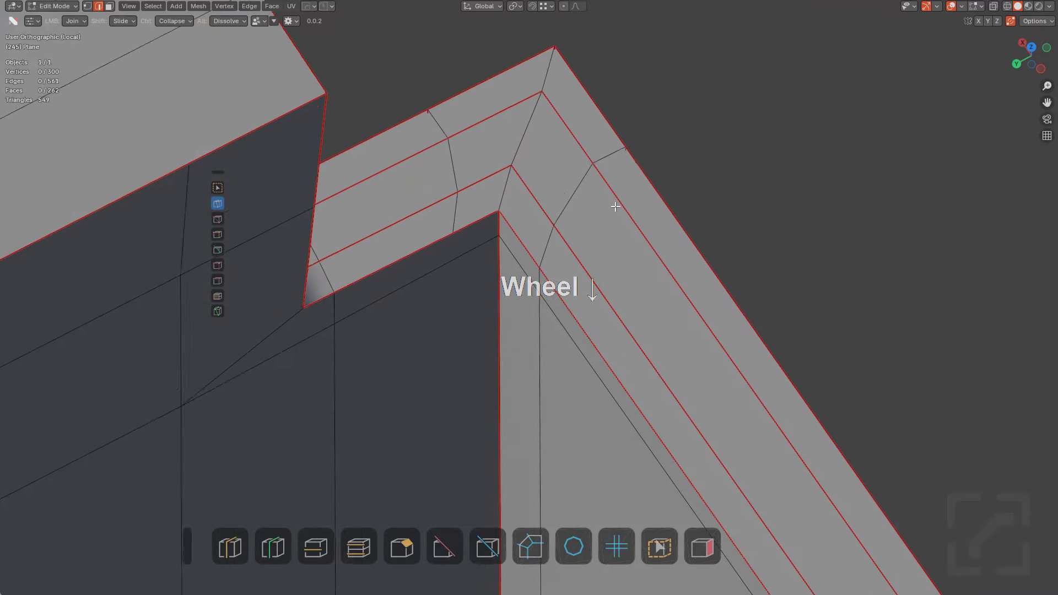
scroll(615, 207, down, 5)
shift+middle_drag(694, 234, 736, 300)
middle_drag(735, 300, 654, 314)
scroll(654, 314, down, 2)
shift+middle_drag(578, 403, 586, 308)
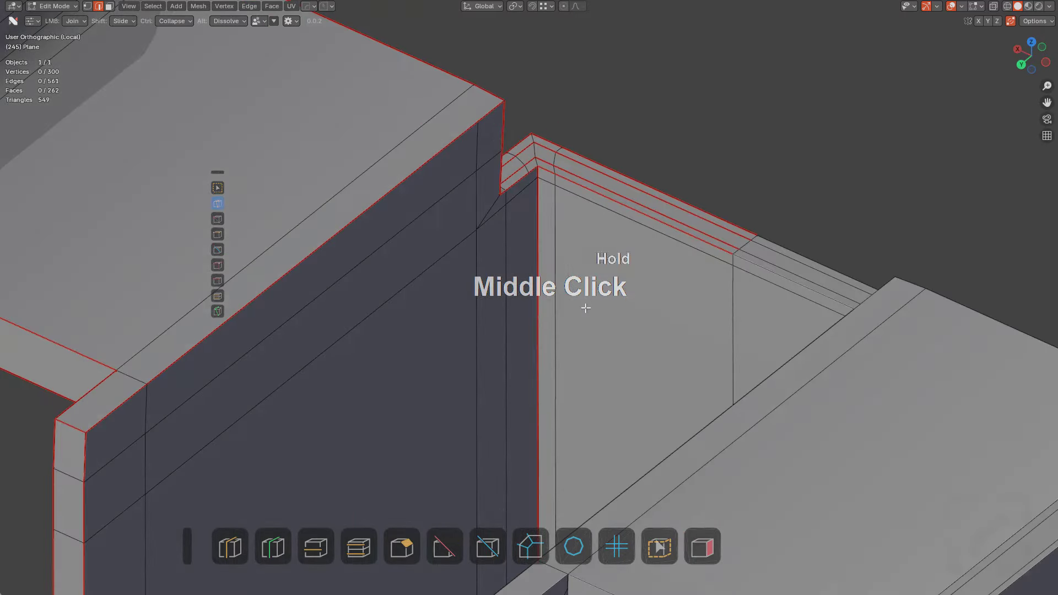
right_click(587, 306)
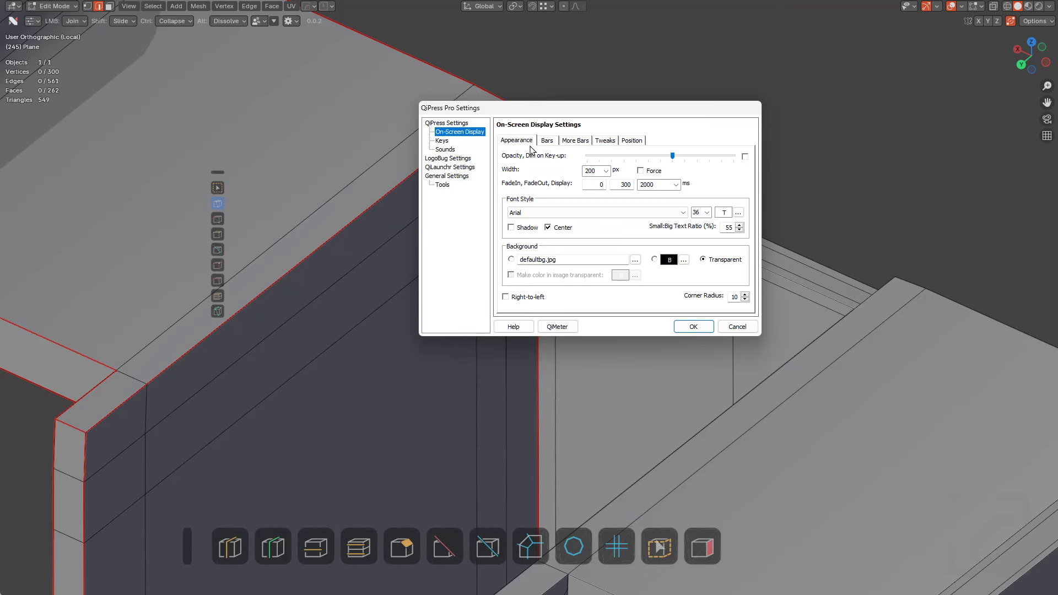
click(551, 141)
click(573, 140)
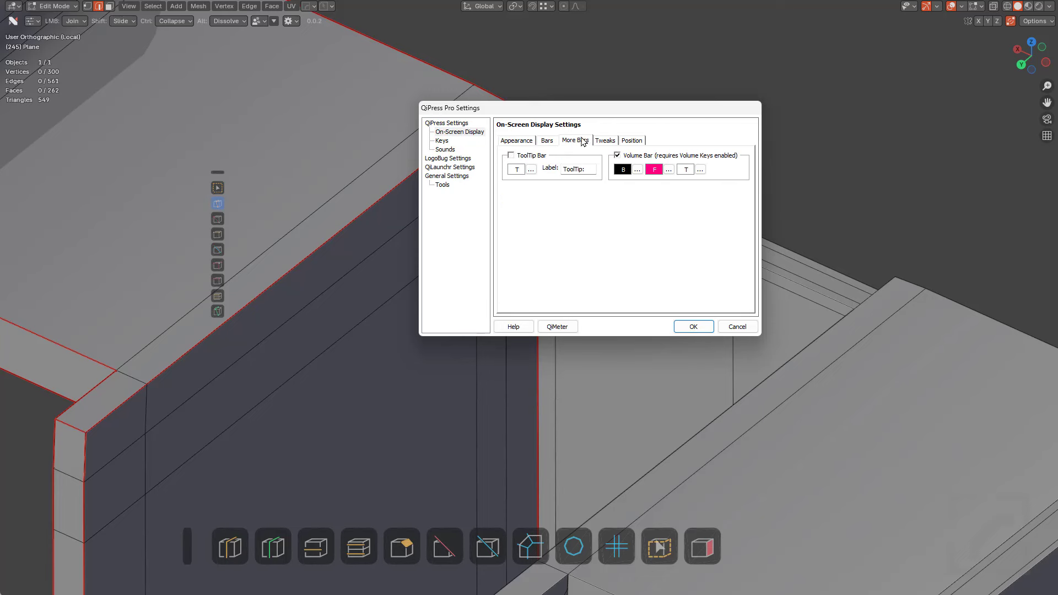
click(516, 141)
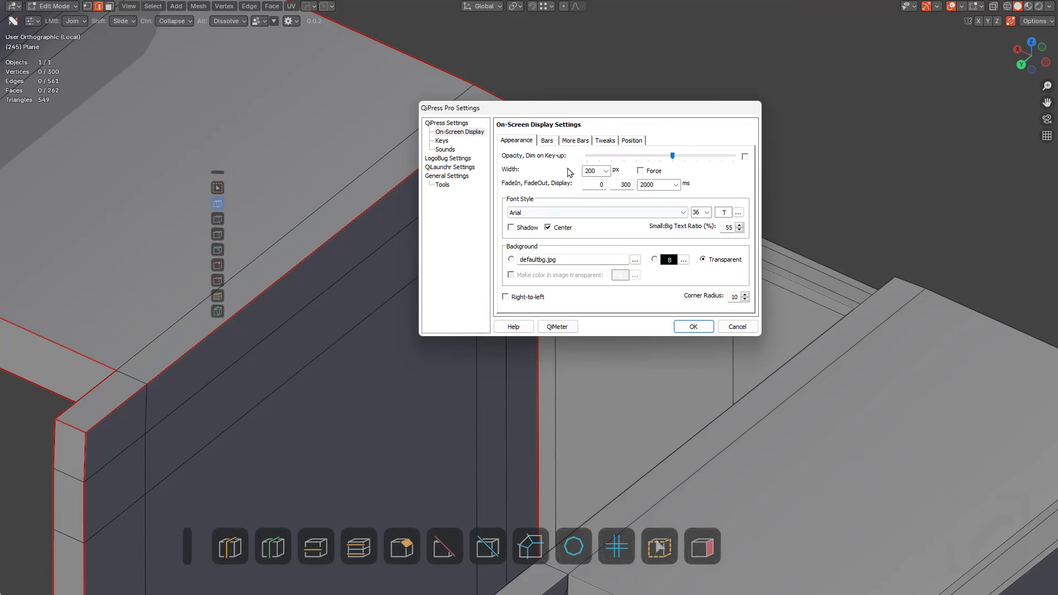
click(547, 142)
click(571, 144)
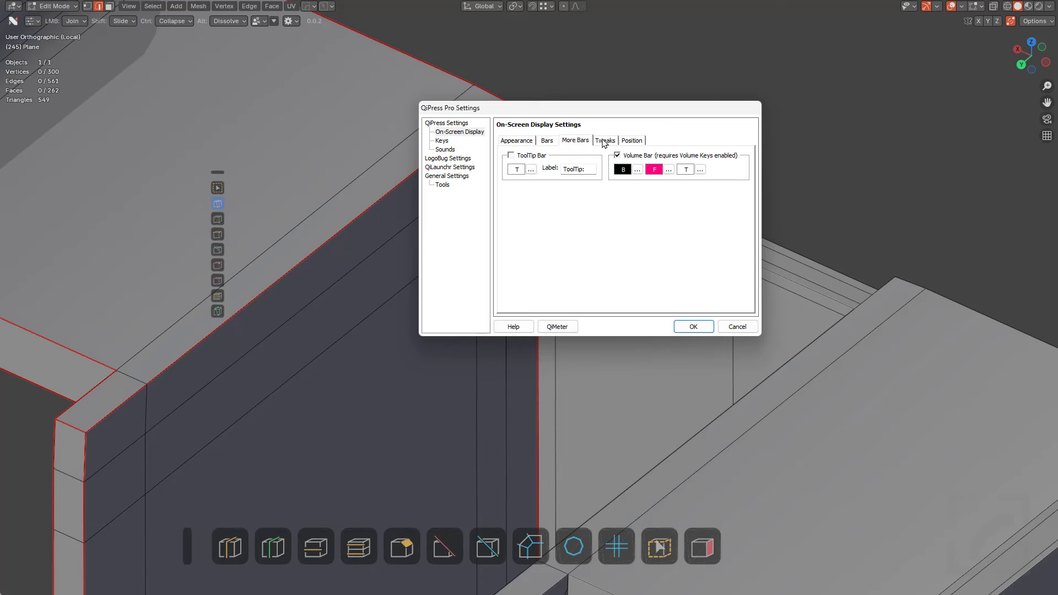
click(604, 141)
click(630, 142)
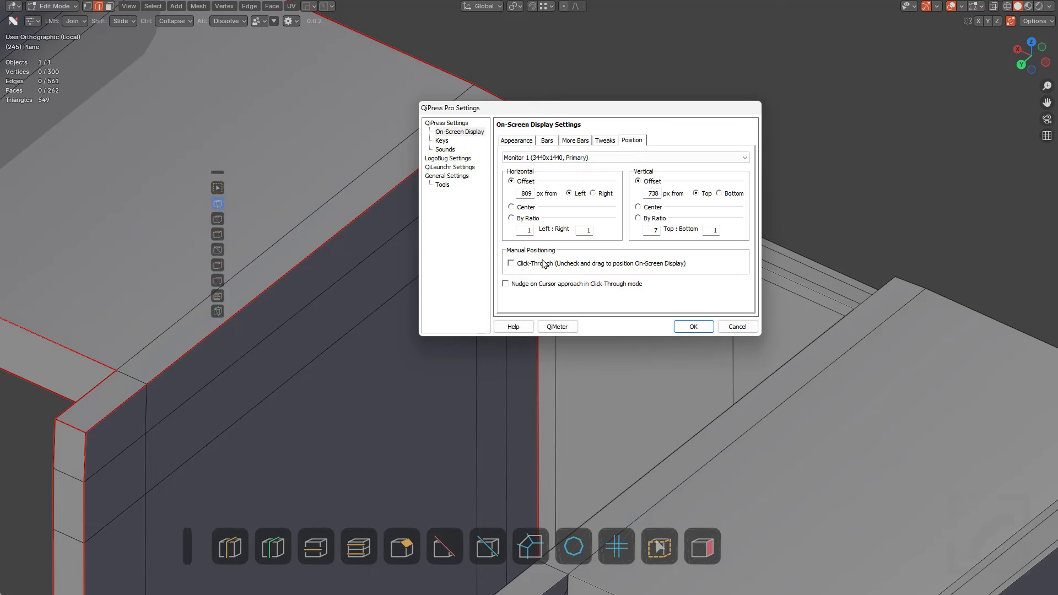
click(693, 329)
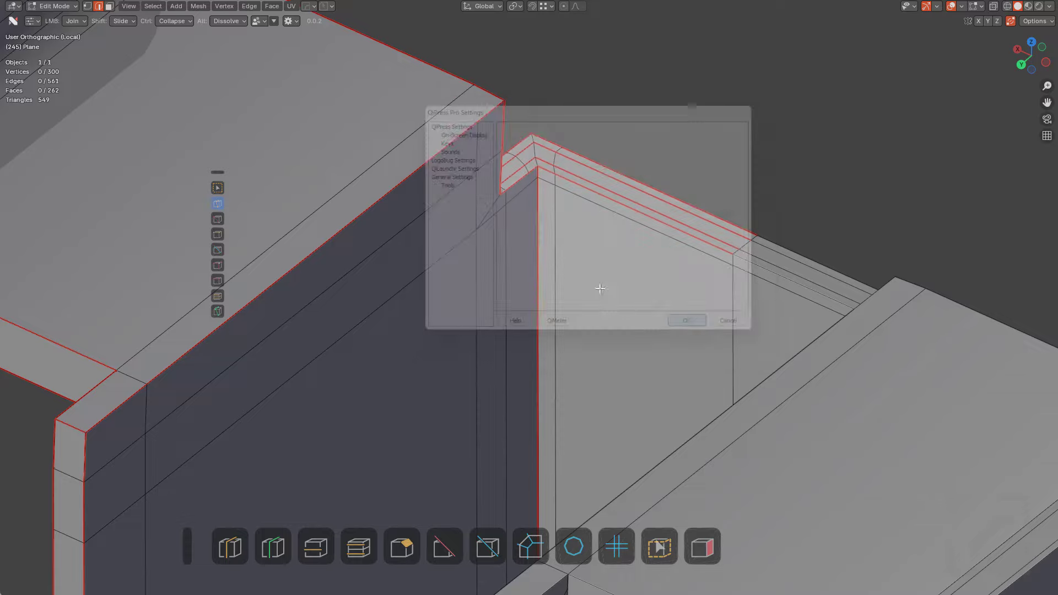
Select the new loop's path around the strap's bends and opposite arm and dissolve it, keeping its segment beside the side plate
double_click(571, 283)
middle_drag(571, 282, 593, 331)
scroll(668, 334, down, 3)
scroll(593, 331, up, 3)
scroll(561, 318, down, 1)
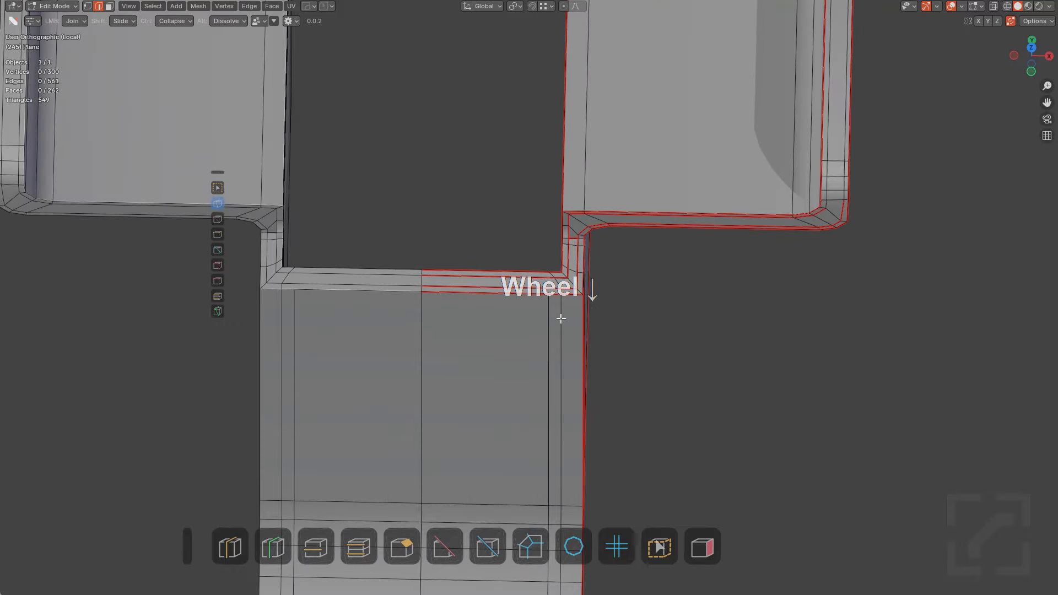
scroll(519, 307, down, 3)
middle_drag(520, 306, 524, 269)
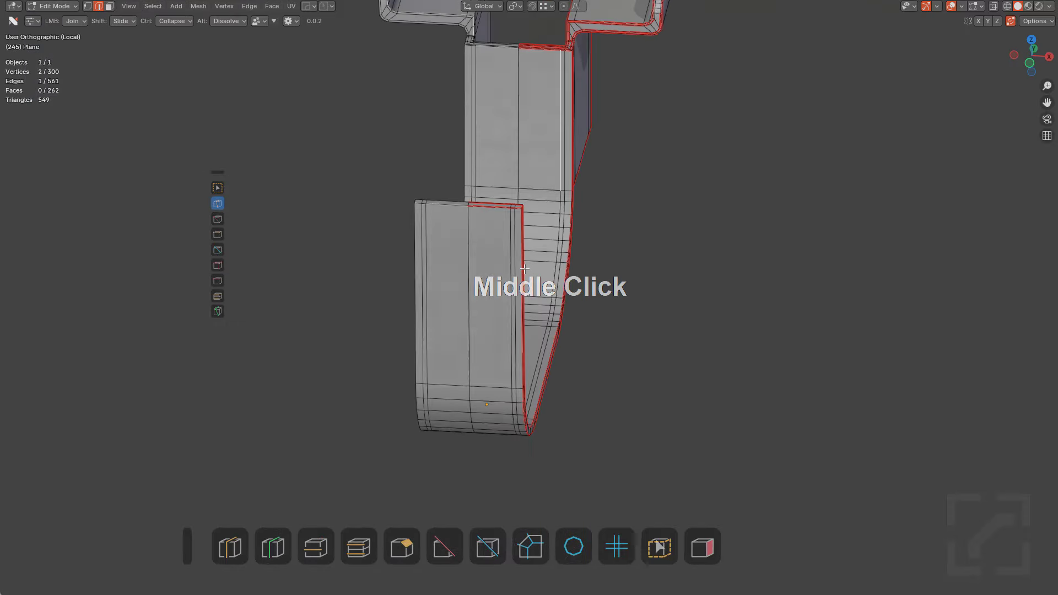
ctrl+click(501, 309)
middle_drag(501, 309, 501, 362)
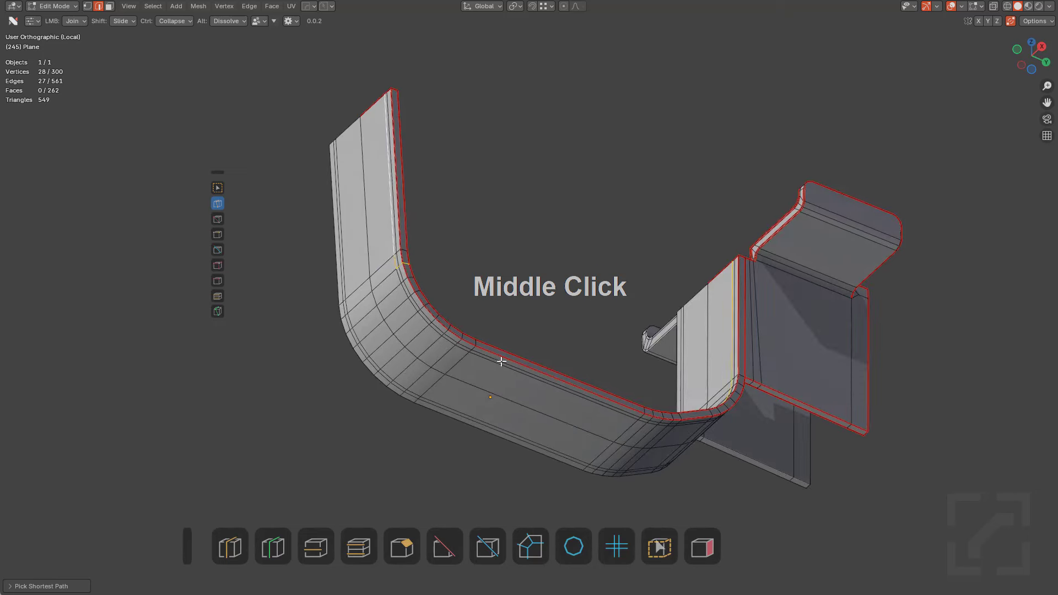
middle_drag(387, 225, 470, 354)
key(ctrl+z)
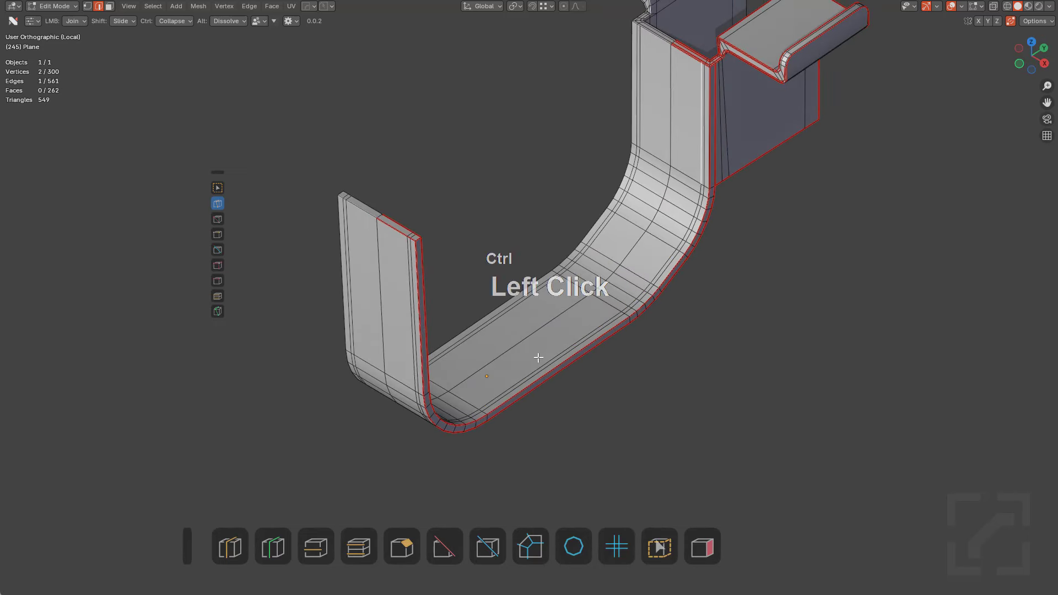
middle_drag(419, 290, 448, 246)
scroll(448, 245, up, 4)
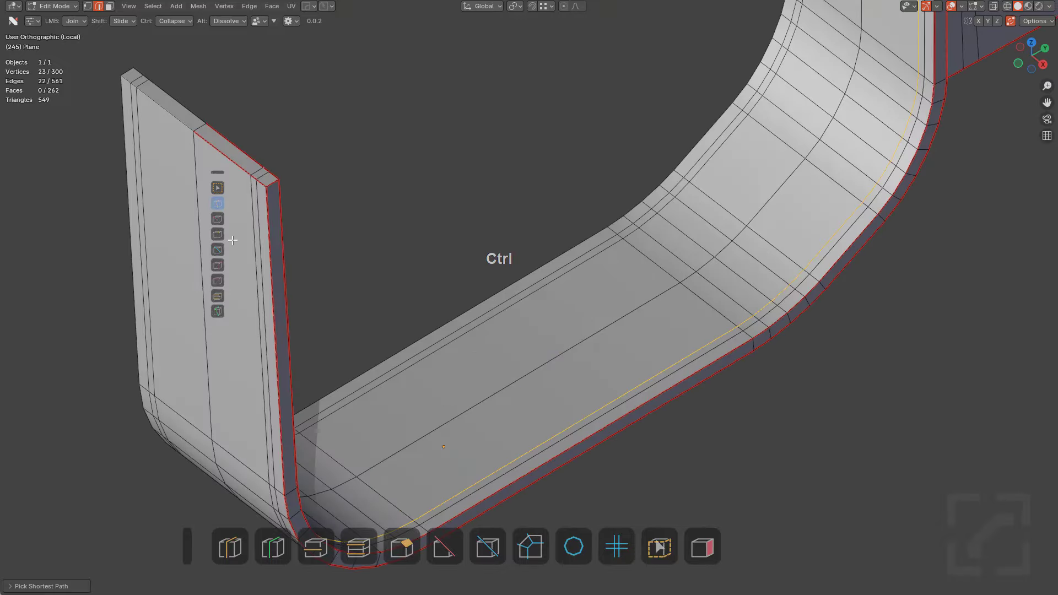
middle_drag(245, 235, 332, 309)
key(ctrl+z)
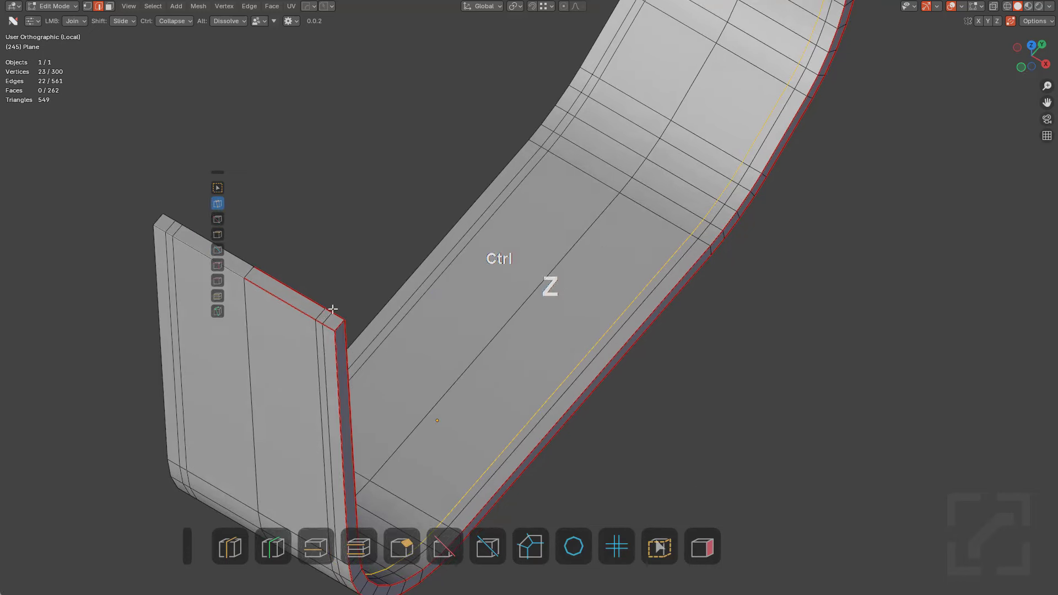
middle_drag(362, 351, 356, 294)
scroll(356, 294, down, 2)
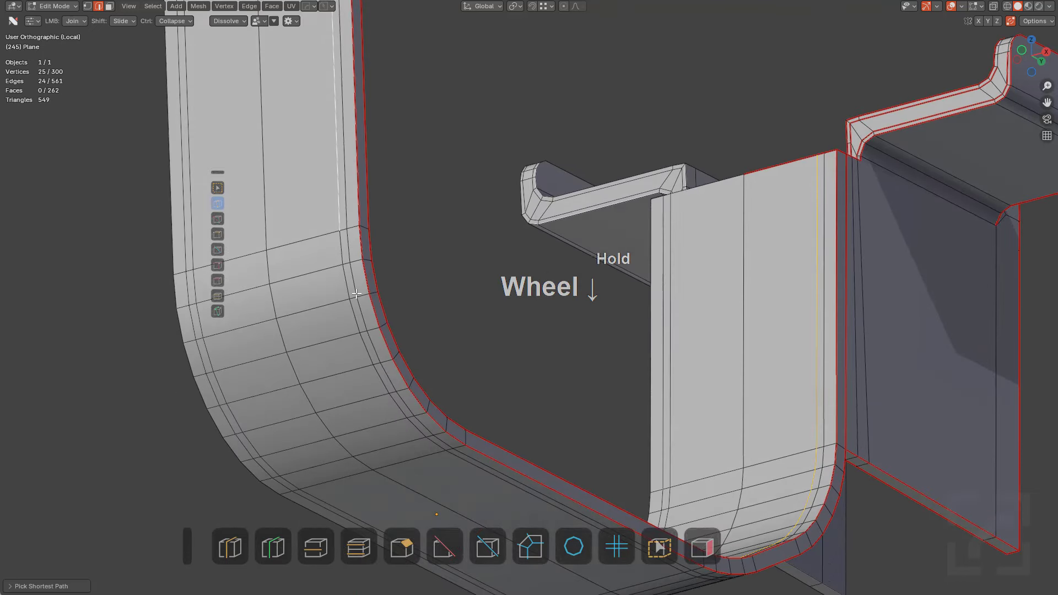
ctrl+click(508, 481)
middle_drag(507, 481, 577, 257)
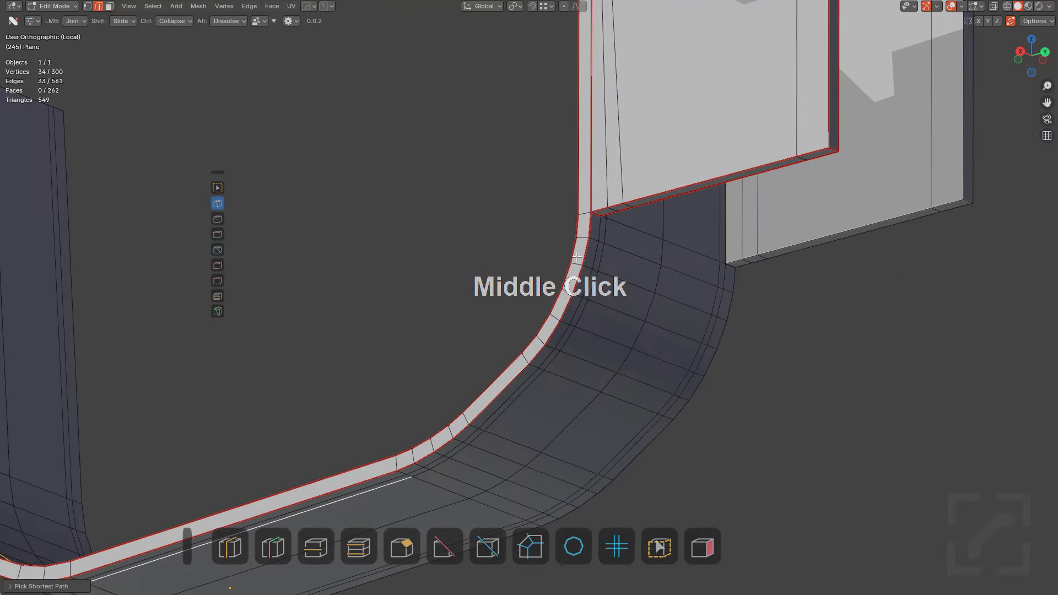
key(ctrl+z)
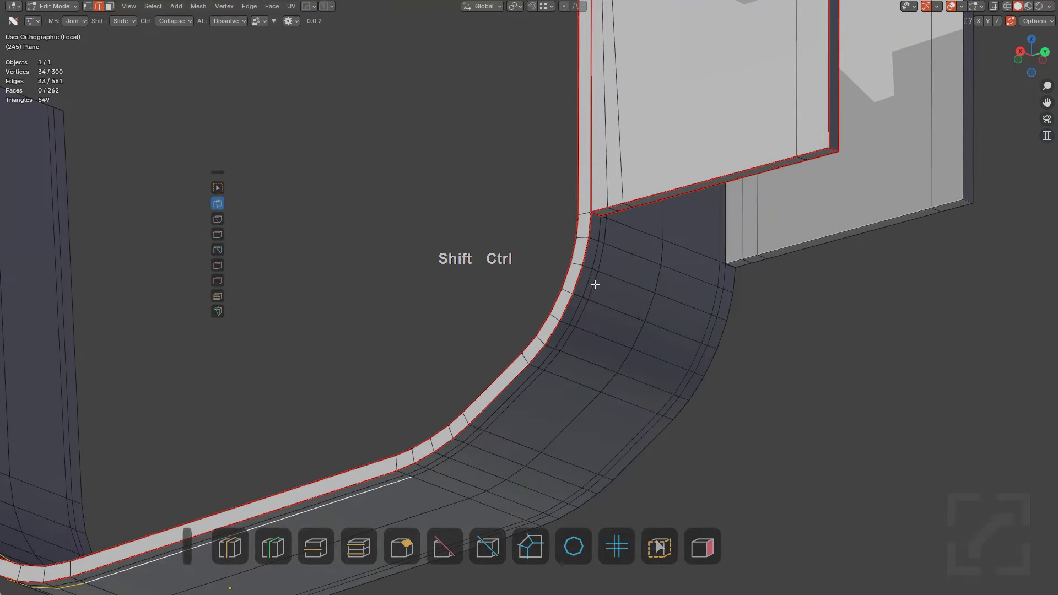
key(ctrl+x)
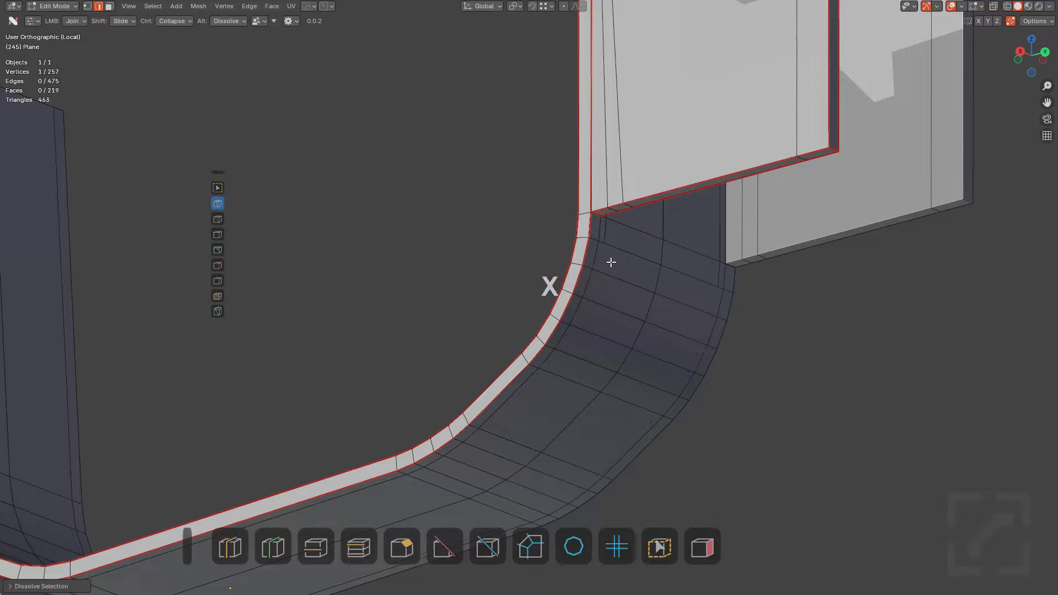
Cut a vertex into the short vertical edge at the flange's end and join it to the inner corner vertex beside the curled lip
middle_drag(610, 259, 573, 264)
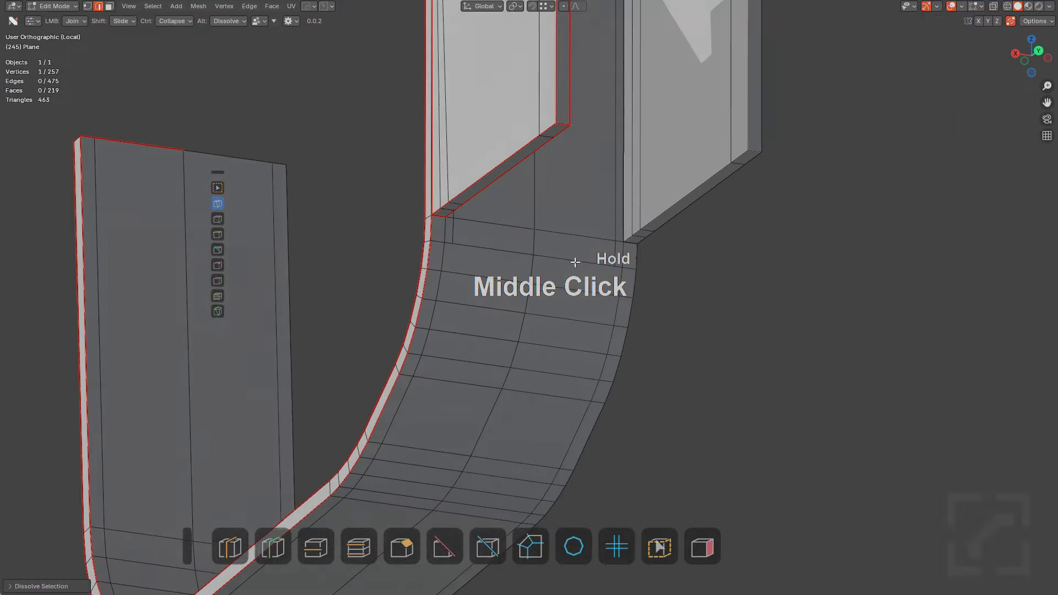
scroll(602, 256, down, 3)
mouse_move(573, 265)
middle_down()
mouse_move(589, 303)
mouse_move(578, 287)
mouse_move(589, 270)
middle_up()
scroll(589, 286, up, 5)
scroll(460, 269, up, 3)
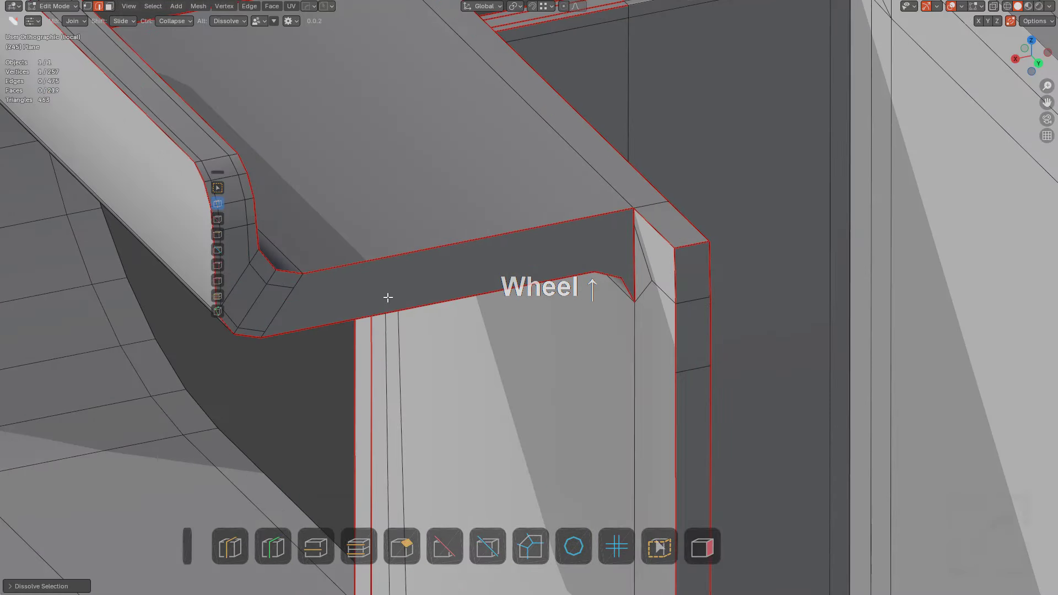
shift+middle_drag(388, 298, 432, 293)
key(ctrl+r)
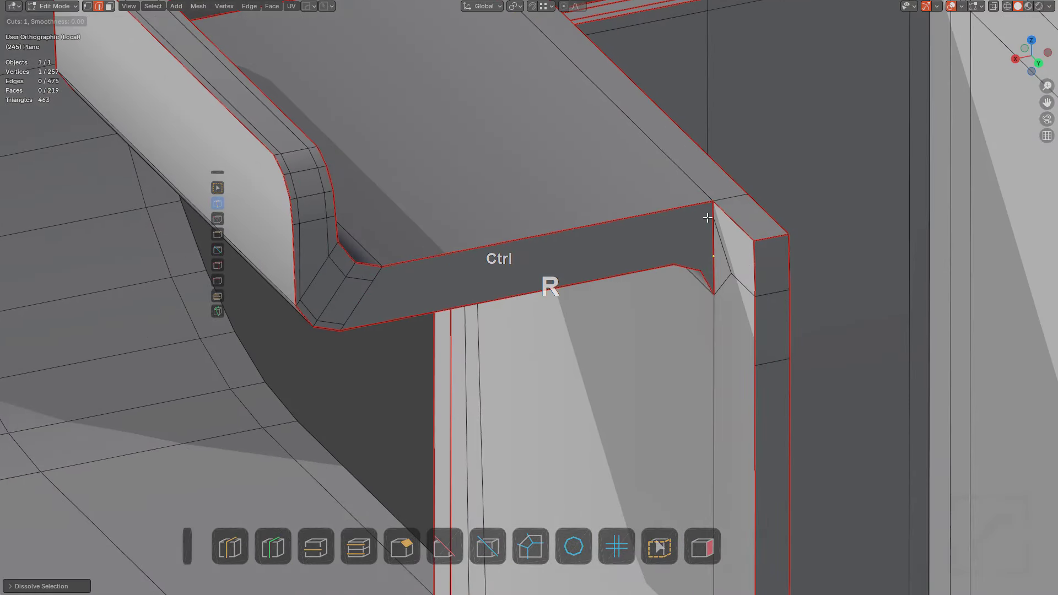
click(709, 227)
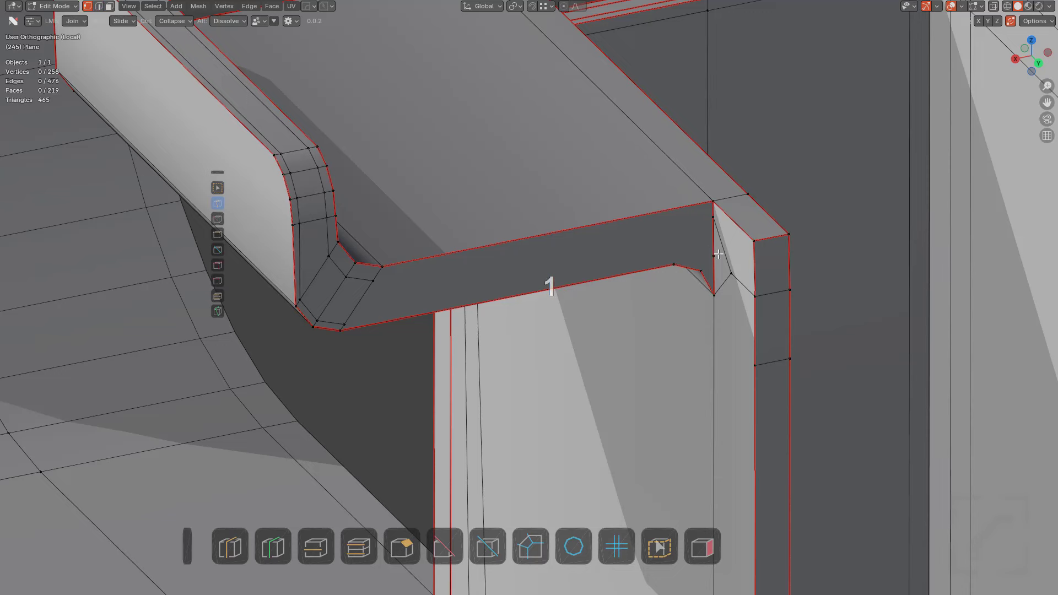
mouse_move(376, 280)
mouse_down()
mouse_move(673, 265)
mouse_move(713, 218)
mouse_up()
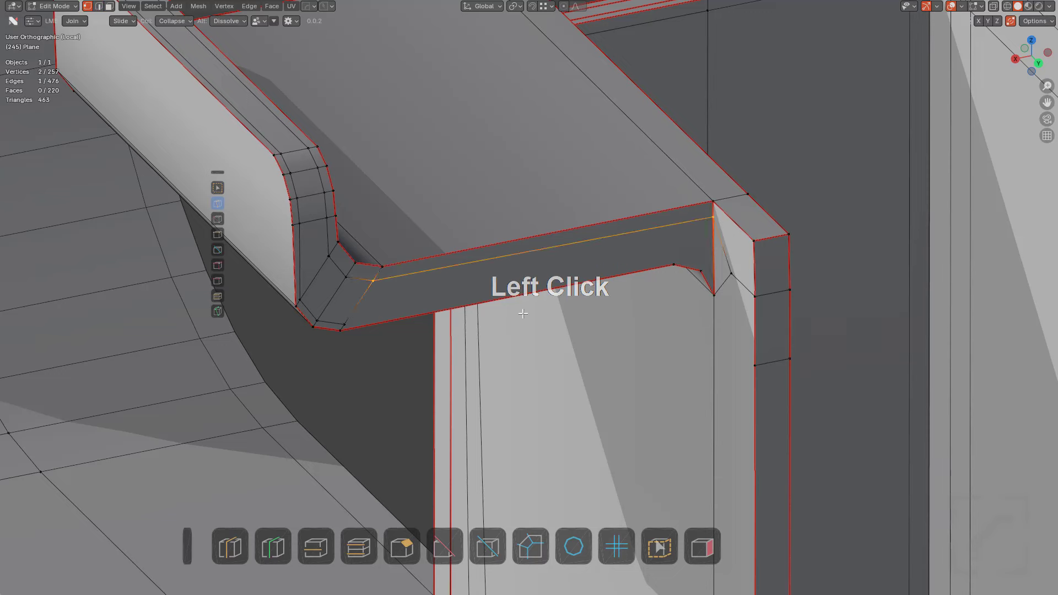
Inset the large face on the flange's end below the newly joined edge
key(3)
click(610, 255)
scroll(774, 271, up, 2)
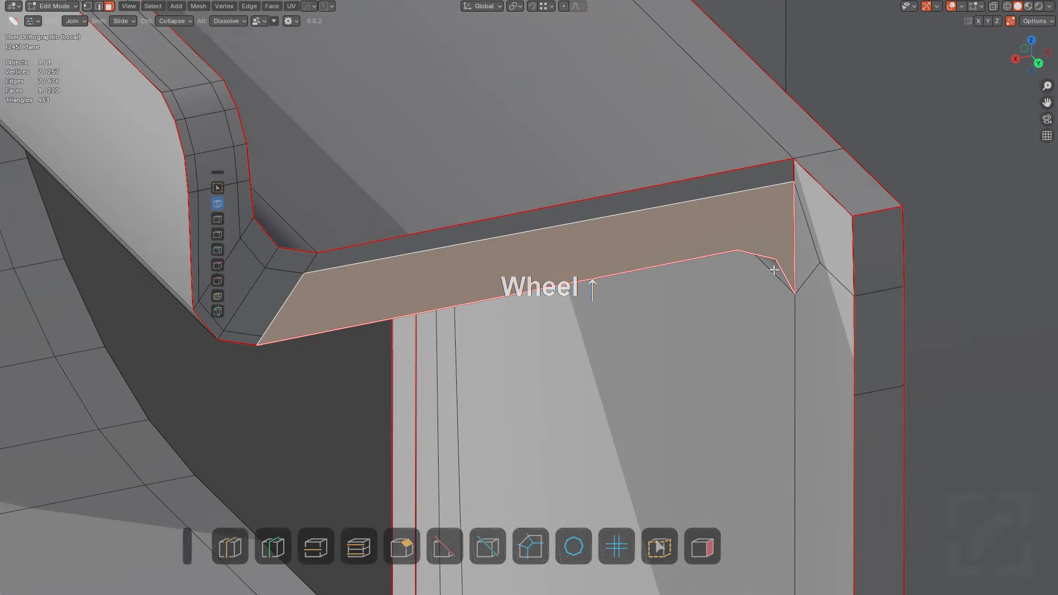
key(i)
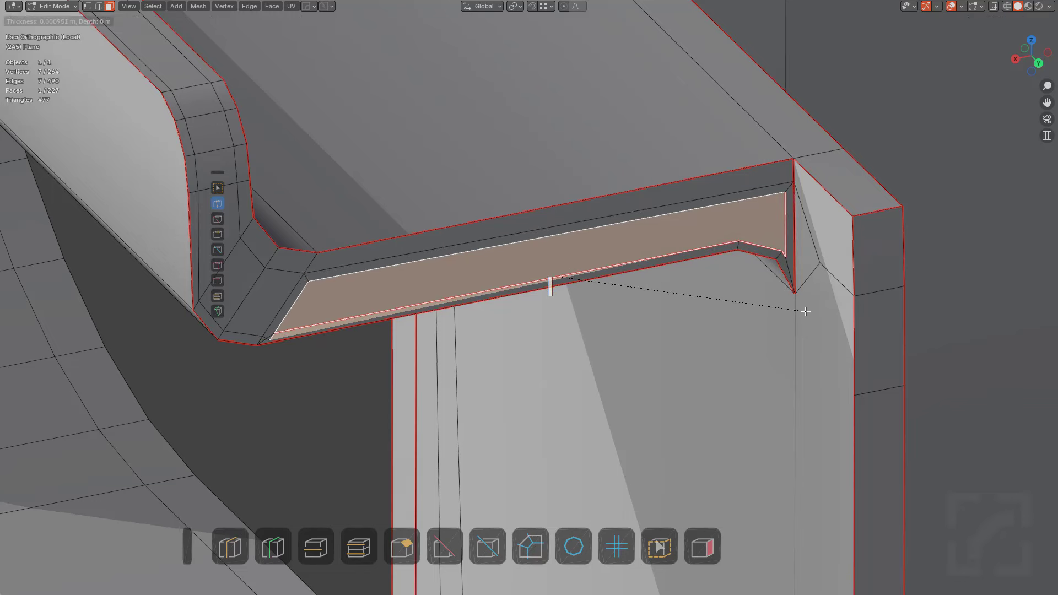
click(739, 310)
scroll(589, 285, up, 4)
key(alt+a)
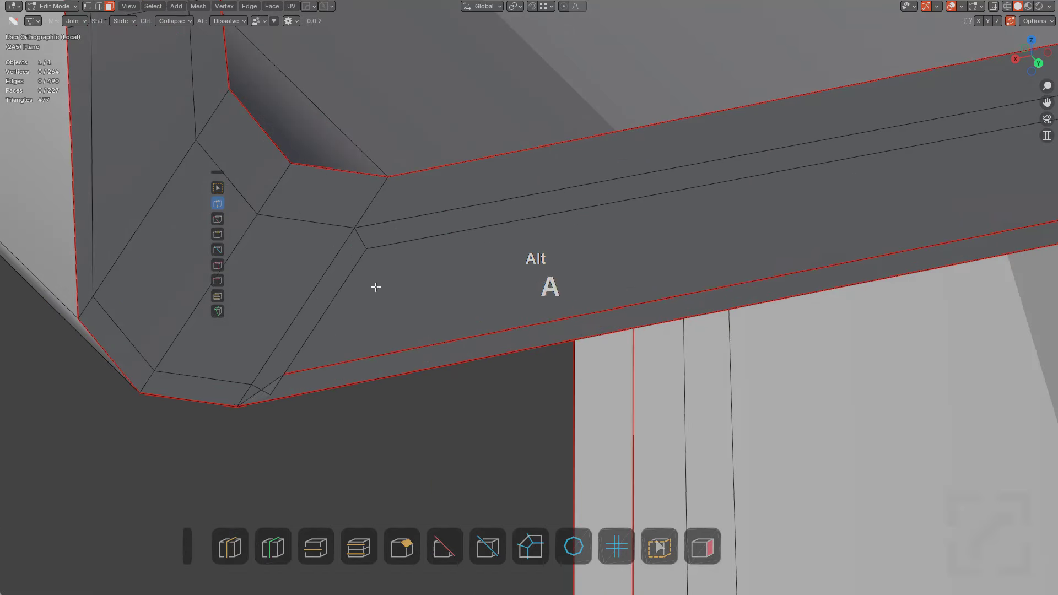
Dissolve the inset's corner edges at the curled-lip end so its lower edge meets the existing profile vertex
alt+click(360, 246)
alt+click(308, 332)
key(alt+a)
alt+click(265, 385)
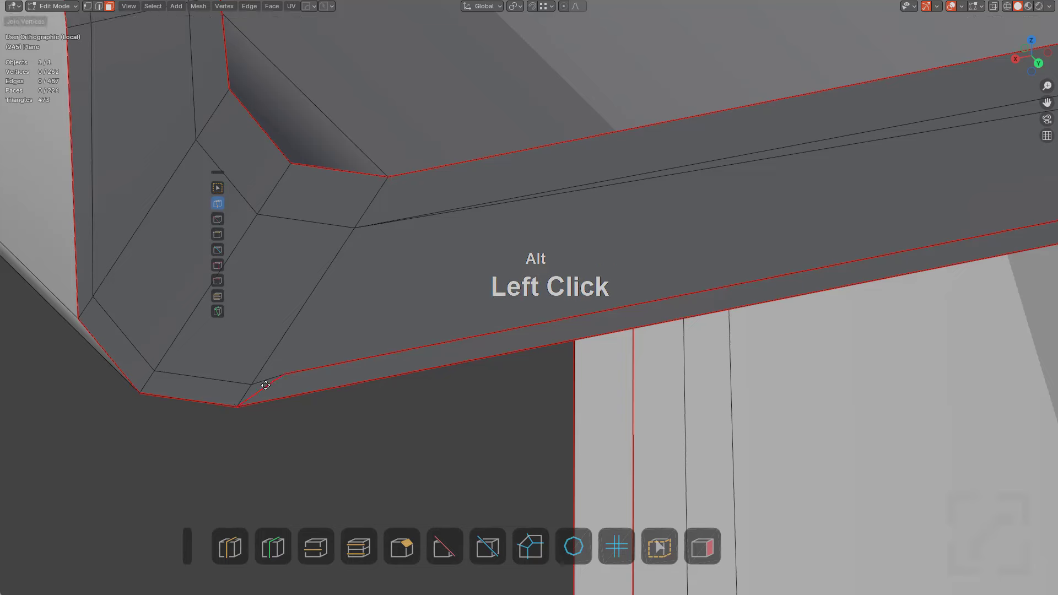
drag(265, 385, 267, 386)
shift+middle_drag(732, 169, 407, 251)
scroll(407, 251, down, 3)
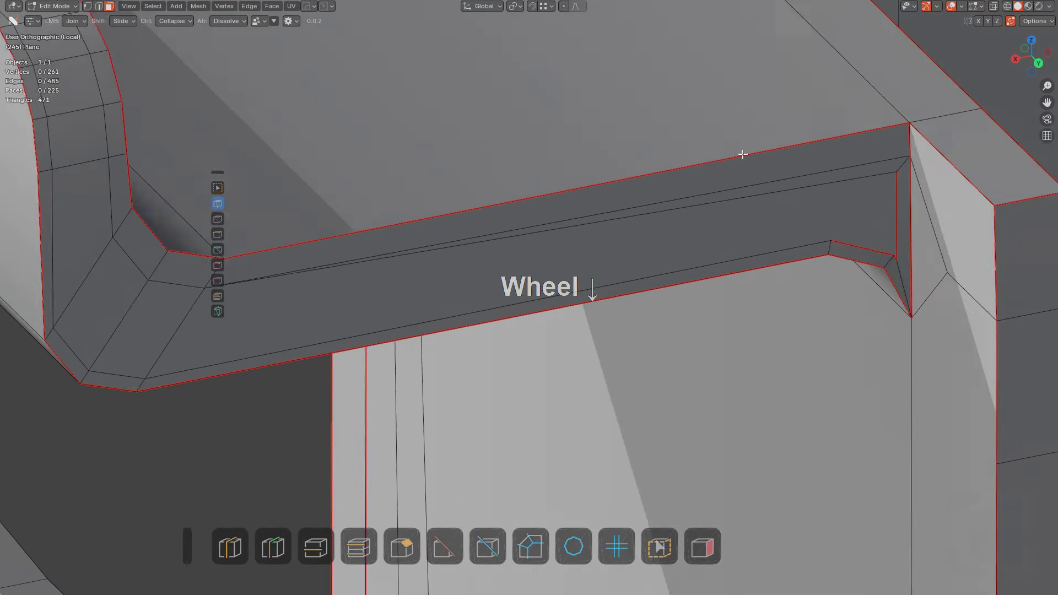
Dissolve the inset's redundant upper edge and its vertical edge beside the side plate
shift+middle_drag(816, 205, 738, 233)
scroll(738, 233, up, 4)
alt+click(805, 167)
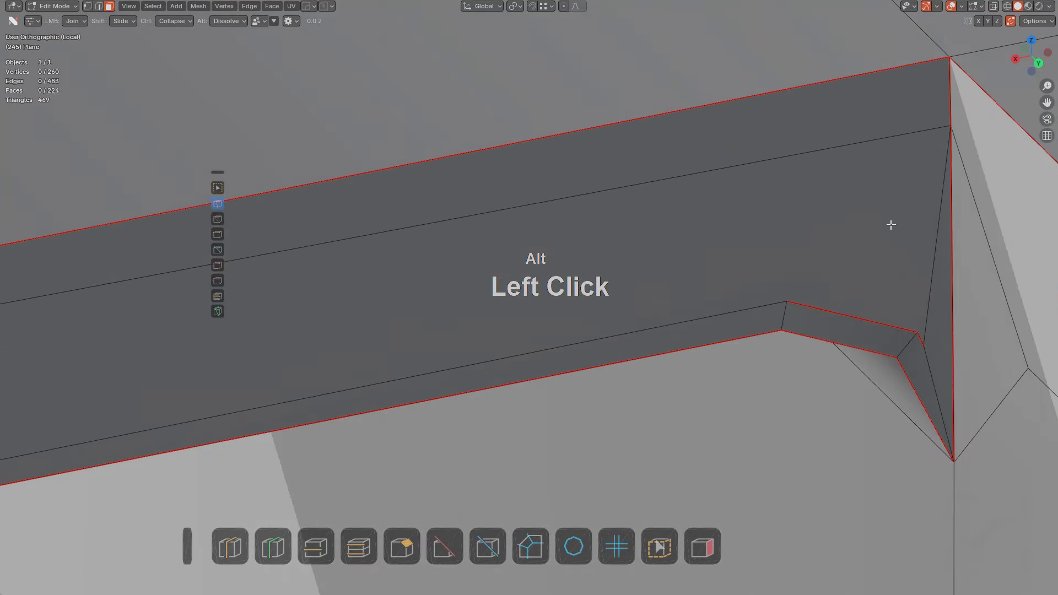
click(935, 264)
Add a loop cut across the flange and slide it close to the side plate junction
scroll(793, 168, down, 2)
key(ctrl+r)
click(784, 149)
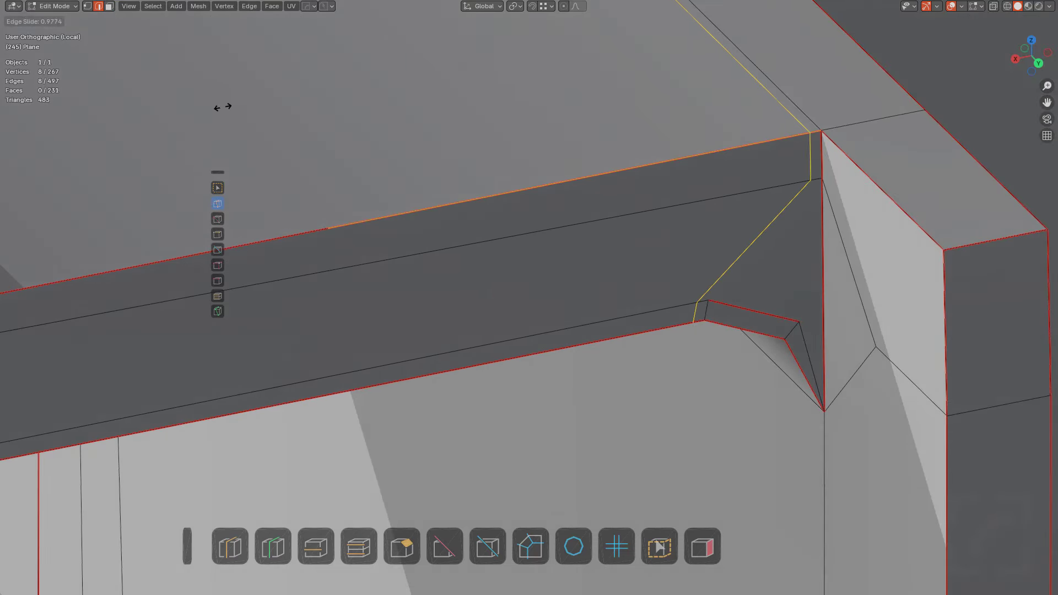
click(198, 99)
key(alt+a)
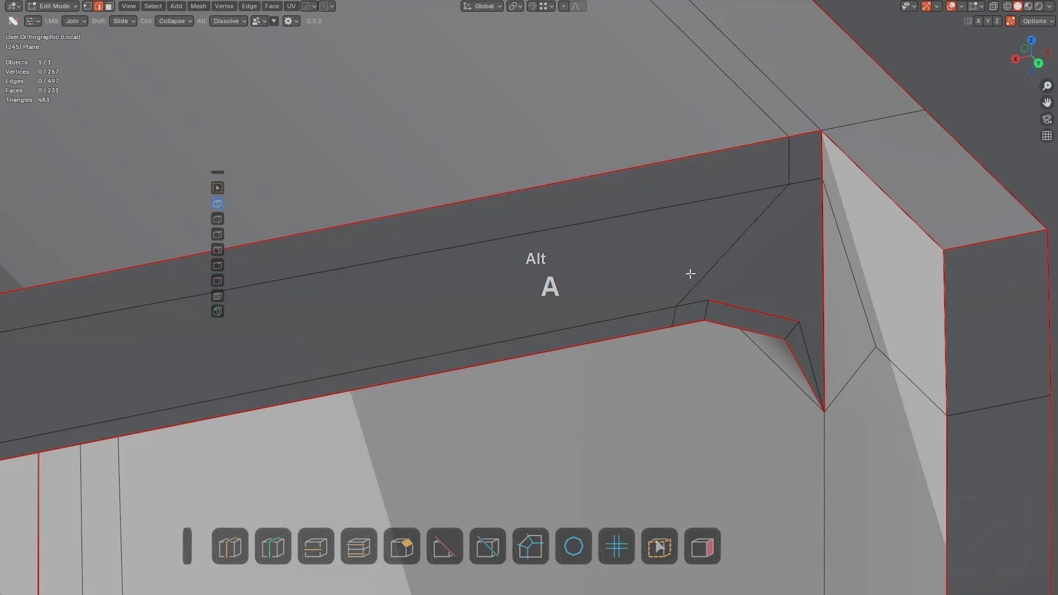
middle_drag(676, 317, 699, 253)
scroll(667, 234, down, 4)
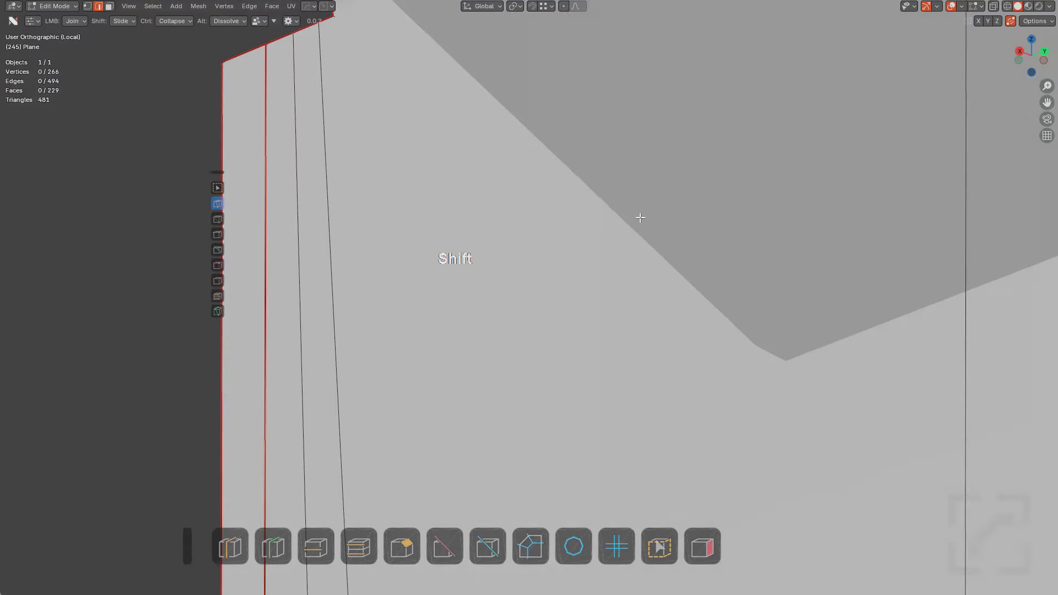
Dissolve the extra lengthwise edge where the flange's flat underside meets the rounded transition to the side plate
scroll(634, 204, down, 4)
shift+middle_drag(617, 165, 567, 324)
middle_drag(568, 324, 579, 318)
scroll(651, 187, up, 1)
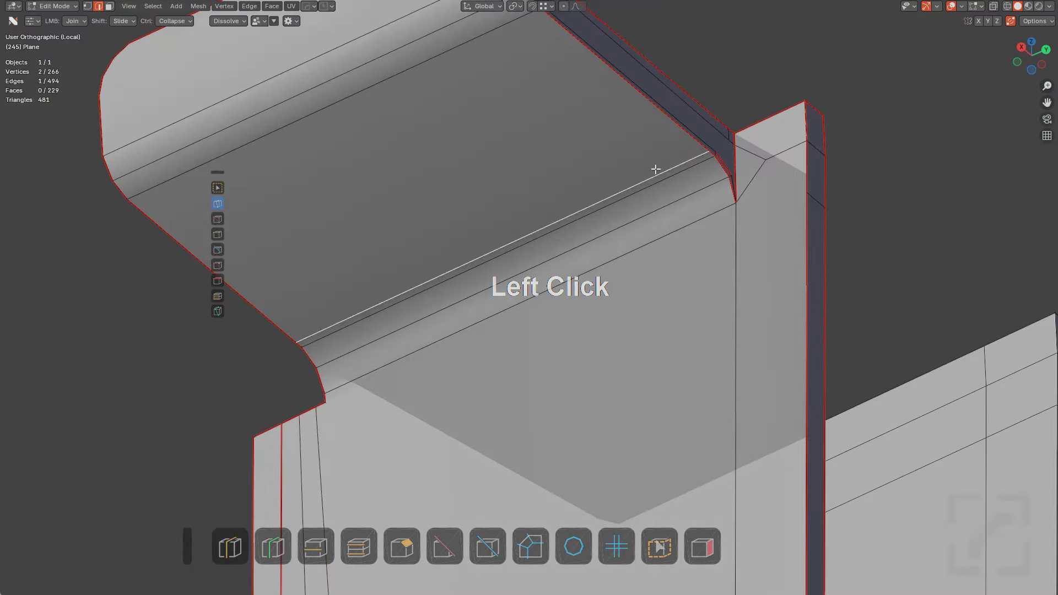
key(ctrl+x)
Dissolve the redundant short edges on the flange's end profile and the duplicate loop along its upper face
middle_drag(478, 235, 613, 249)
scroll(616, 237, up, 6)
alt+click(628, 223)
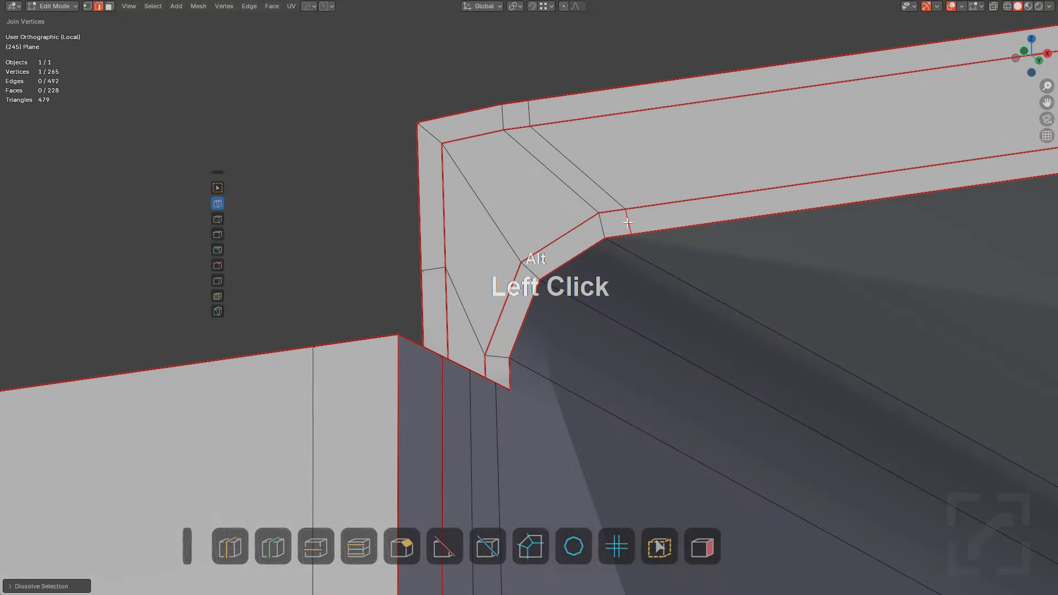
alt+click(602, 183)
middle_drag(583, 157, 533, 329)
scroll(609, 326, down, 4)
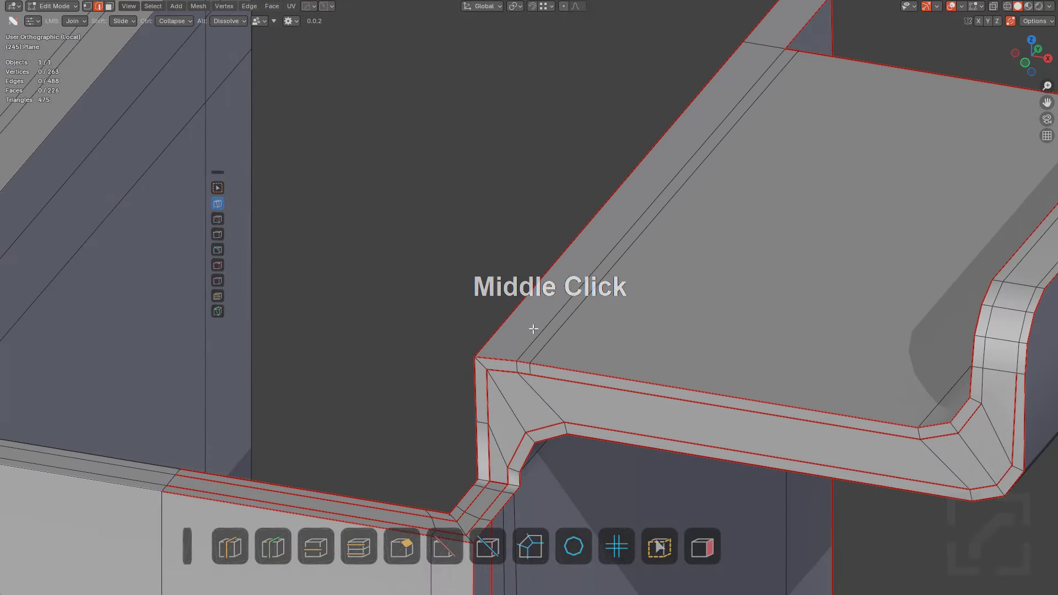
alt+click(542, 343)
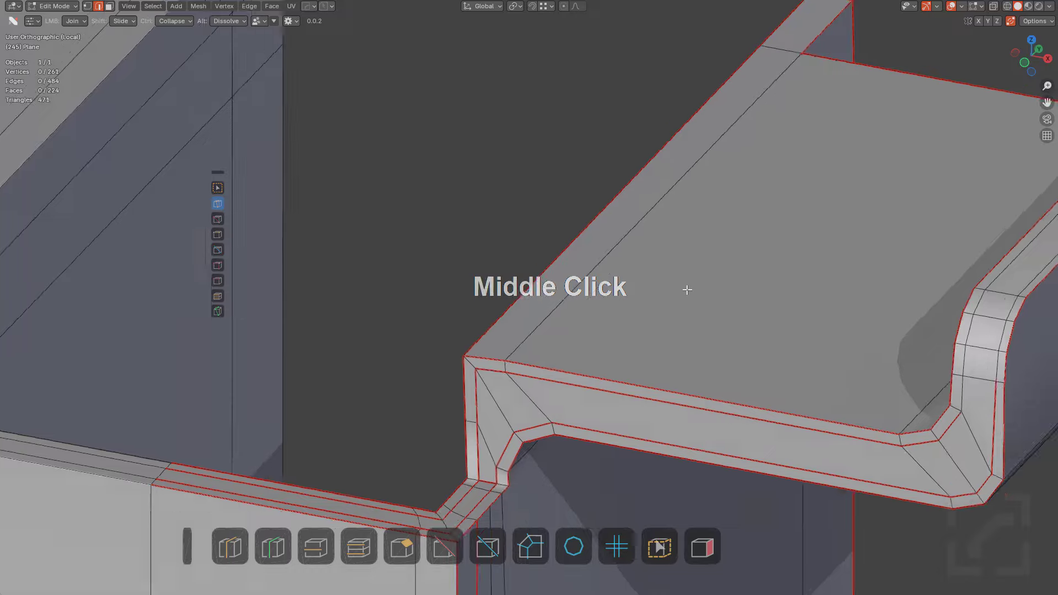
Join the inset notch corner to the upper profile vertex on the flange's back end and tidy the leftover edge
middle_drag(687, 286, 645, 347)
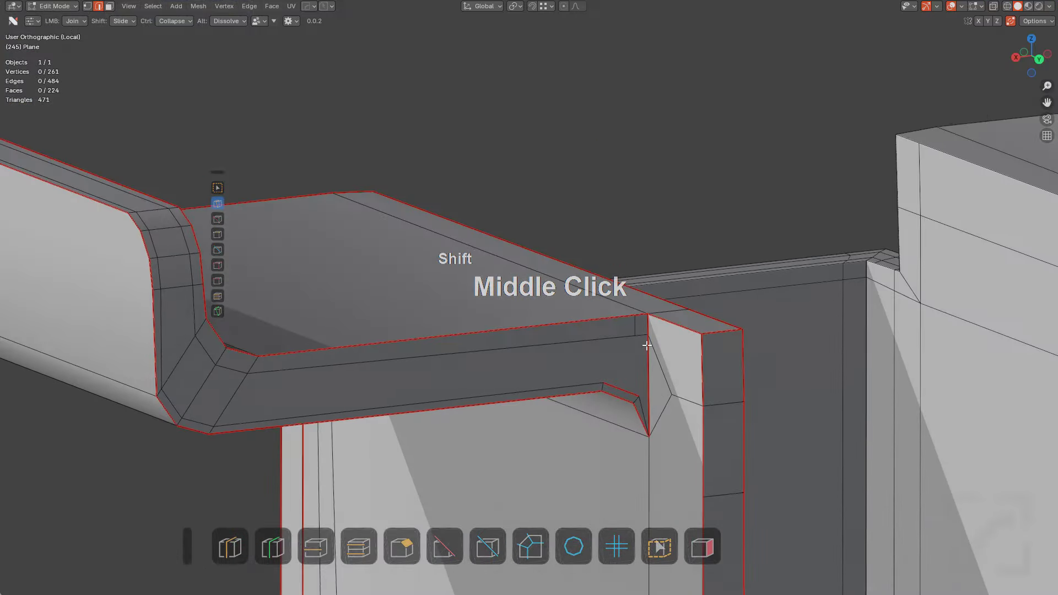
scroll(619, 397, up, 3)
click(618, 399)
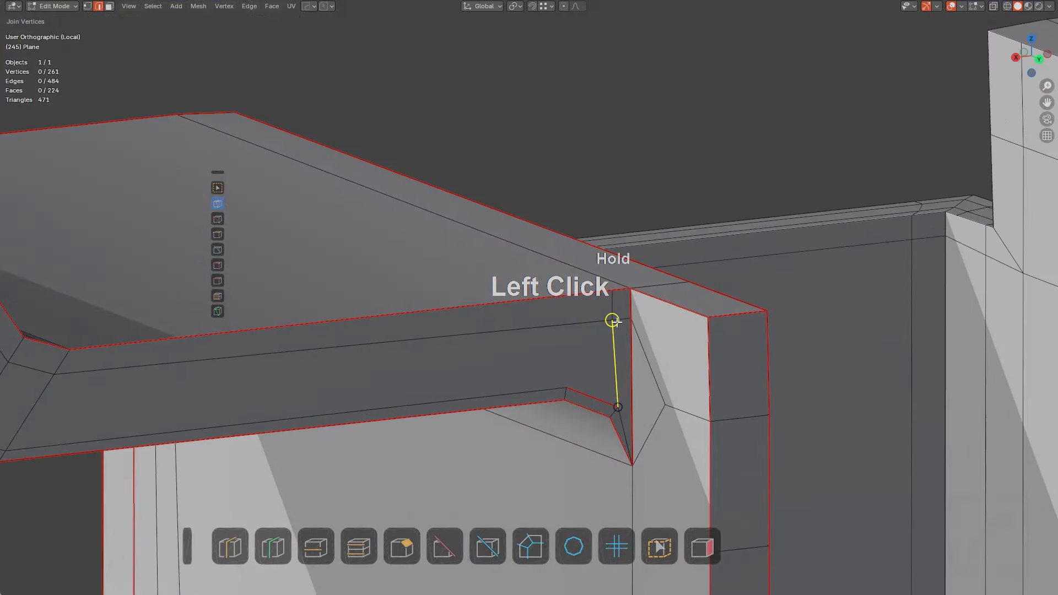
drag(616, 323, 614, 322)
mouse_move(619, 409)
mouse_down()
mouse_move(666, 404)
mouse_move(630, 406)
mouse_move(615, 391)
mouse_up()
alt+click(626, 416)
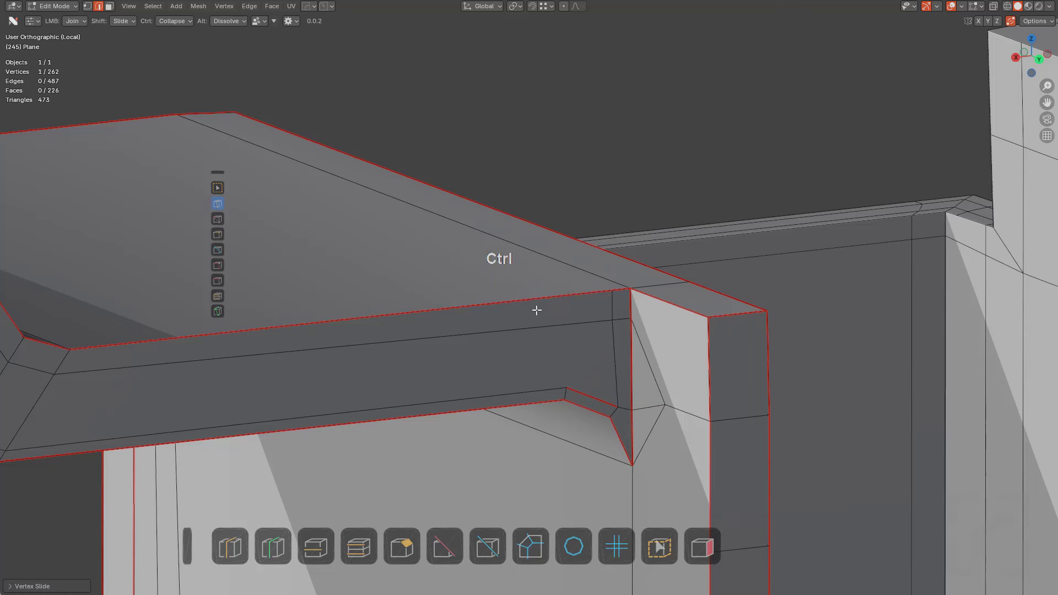
Add a cut in the back end's upper strip near the side plate and join it to the outer notch corner
key(ctrl+r)
click(537, 310)
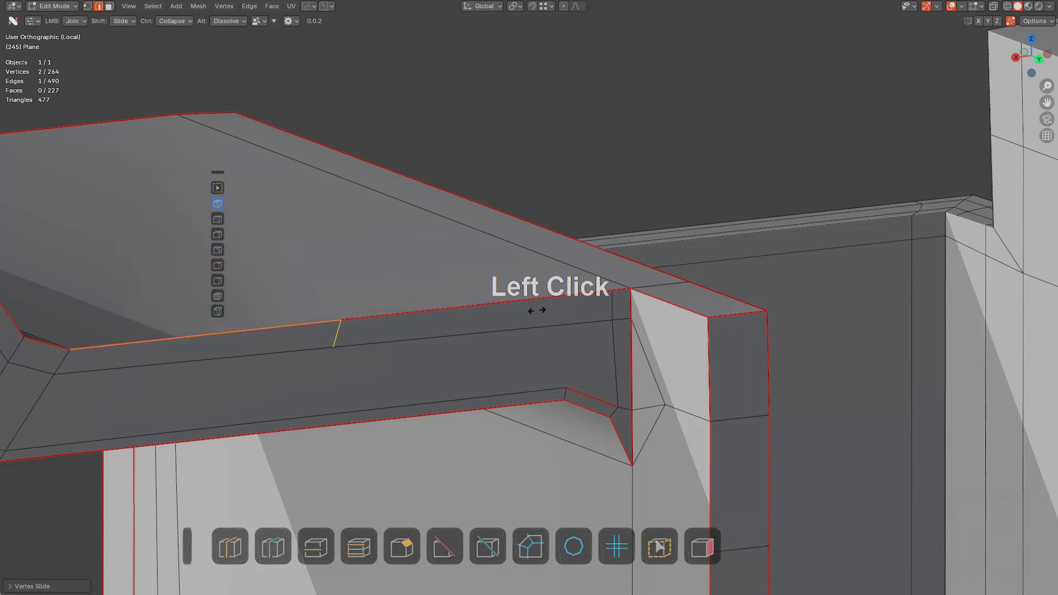
click(747, 293)
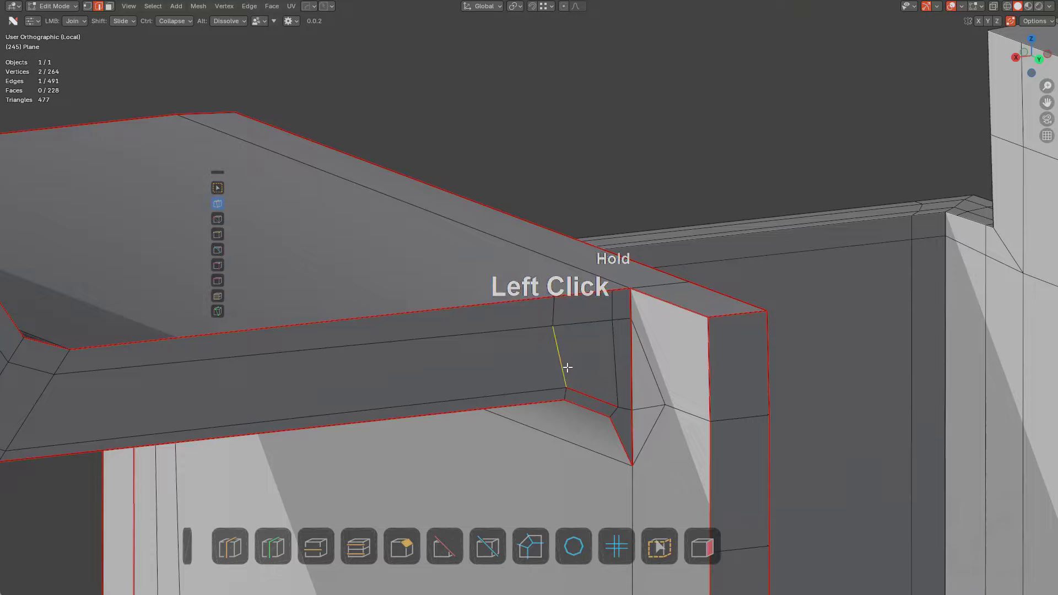
Try to add a loop cut across the flange and slide it toward the side plate
scroll(567, 367, down, 1)
shift+middle_drag(342, 358, 673, 319)
scroll(491, 292, down, 4)
key(ctrl+r)
right_click(491, 293)
key(ctrl+r)
click(499, 317)
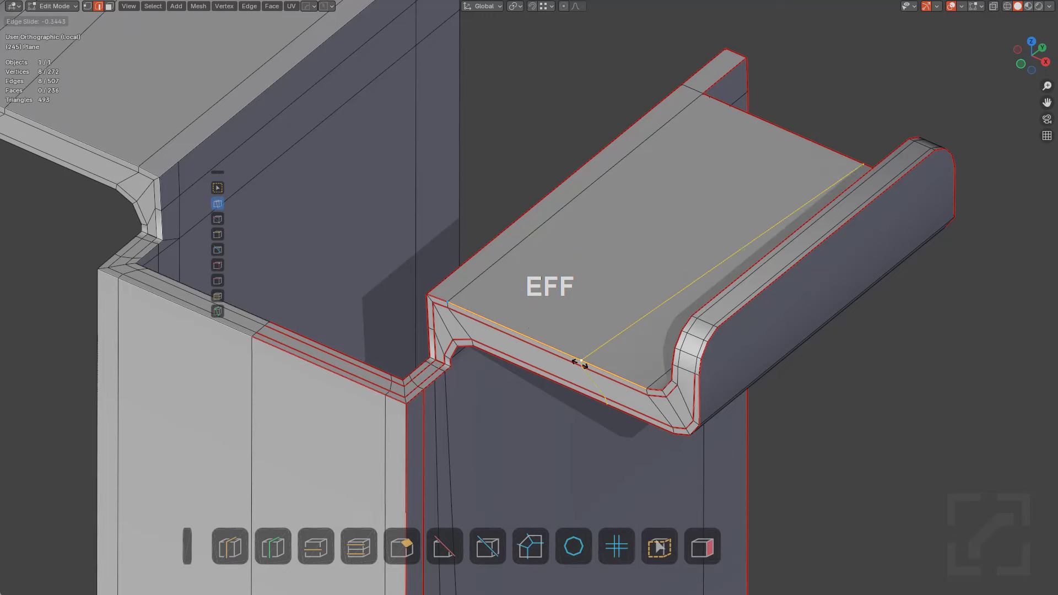
click(485, 289)
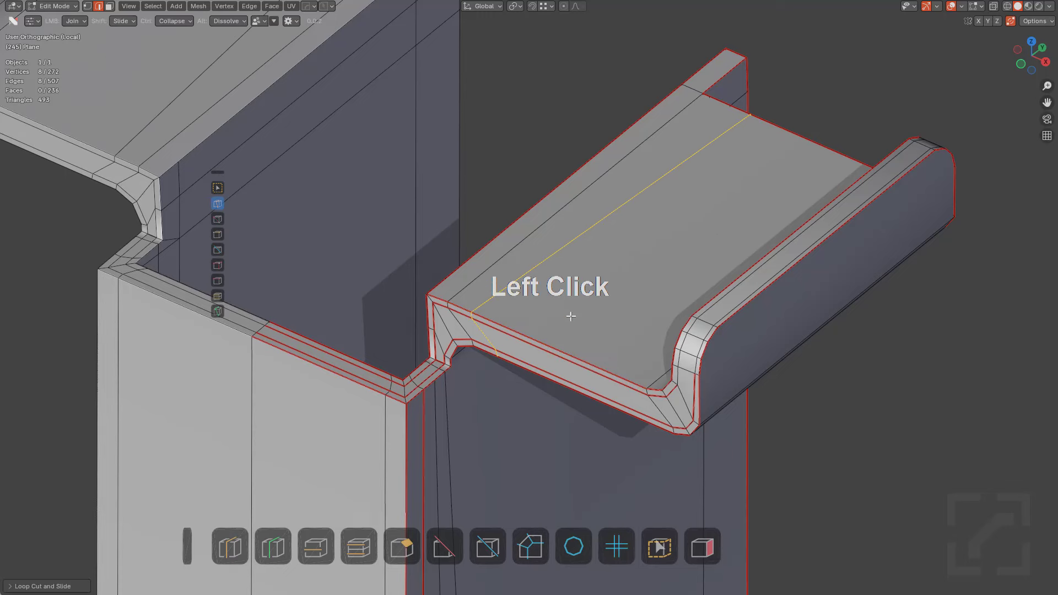
key(ctrl+z)
Project a straight vertical cut through the middle of the flange in front view and bevel it into three edge loops
middle_drag(545, 347, 584, 319)
click(537, 544)
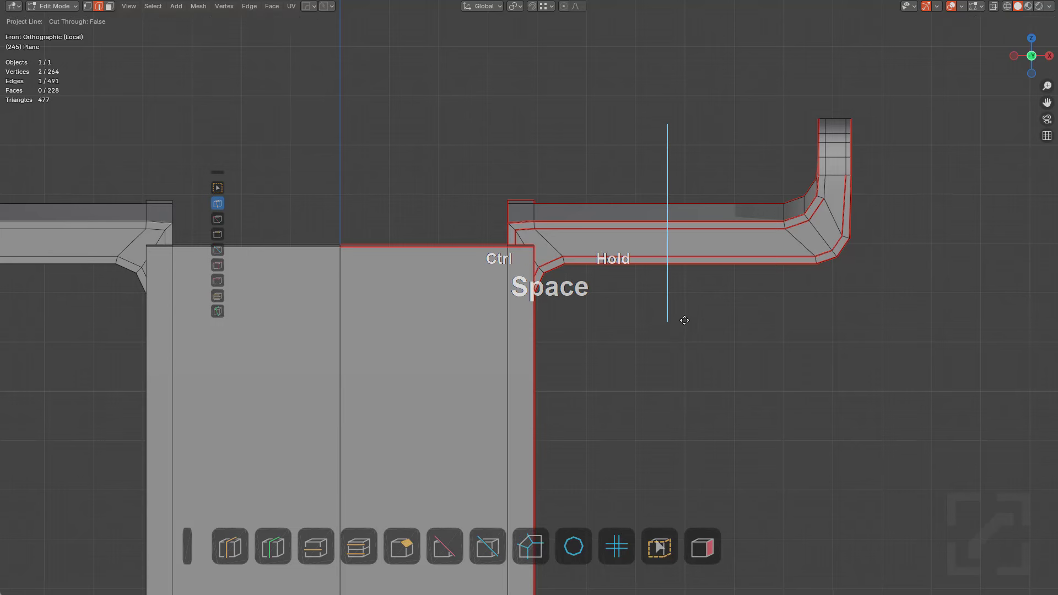
click(686, 299)
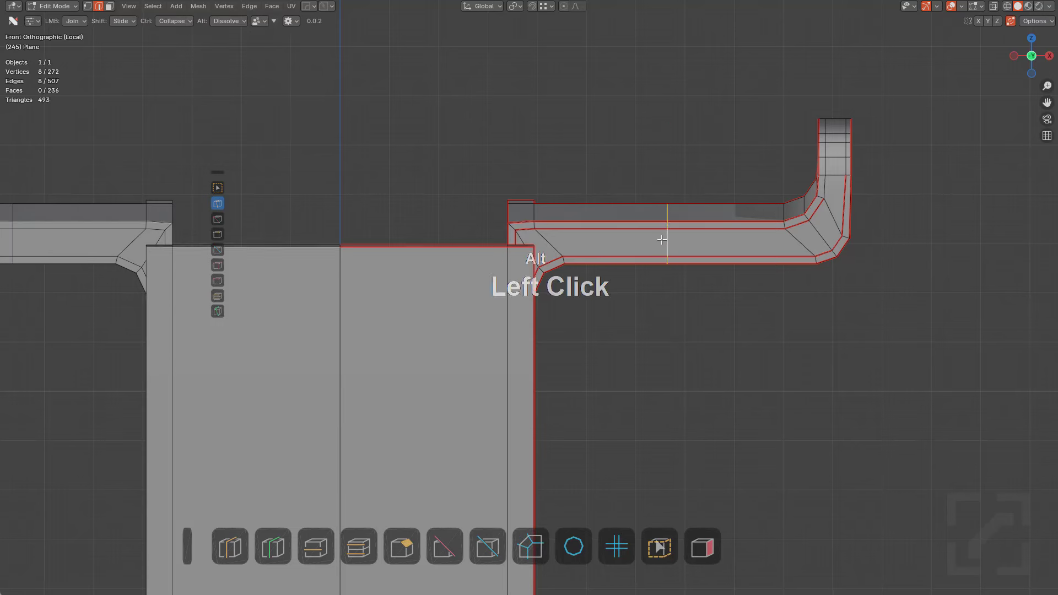
key(ctrl+b)
click(824, 279)
key(alt+a)
Examine the edge flow around the flange and side plate junction using loop cut previews
middle_drag(779, 255, 536, 238)
key(ctrl+r)
right_click(494, 371)
scroll(632, 309, up, 4)
scroll(614, 306, down, 4)
scroll(537, 238, up, 3)
scroll(543, 279, up, 2)
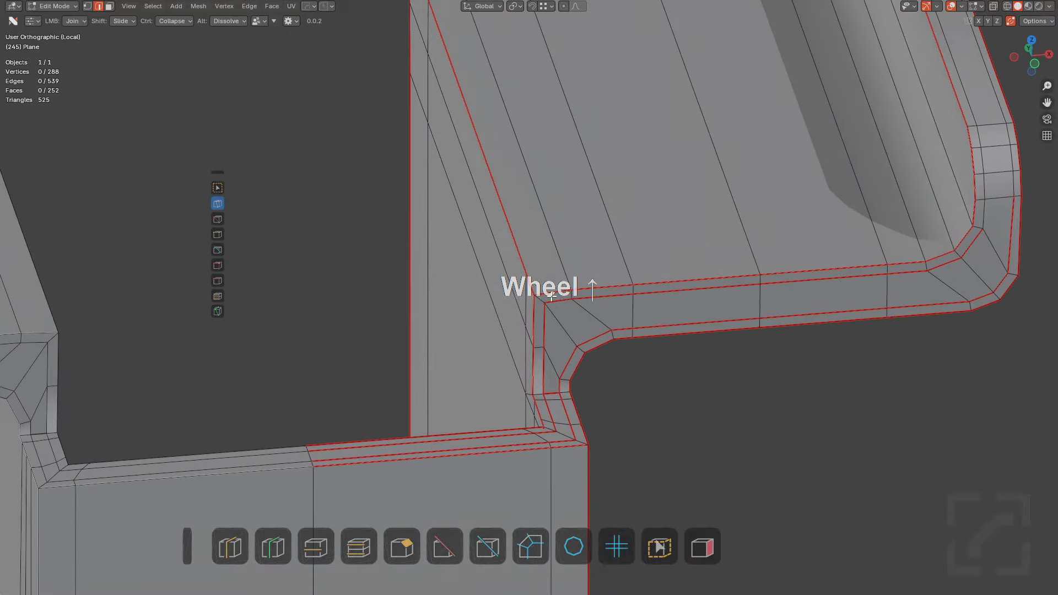
key(ctrl+r)
right_click(556, 290)
scroll(558, 292, down, 3)
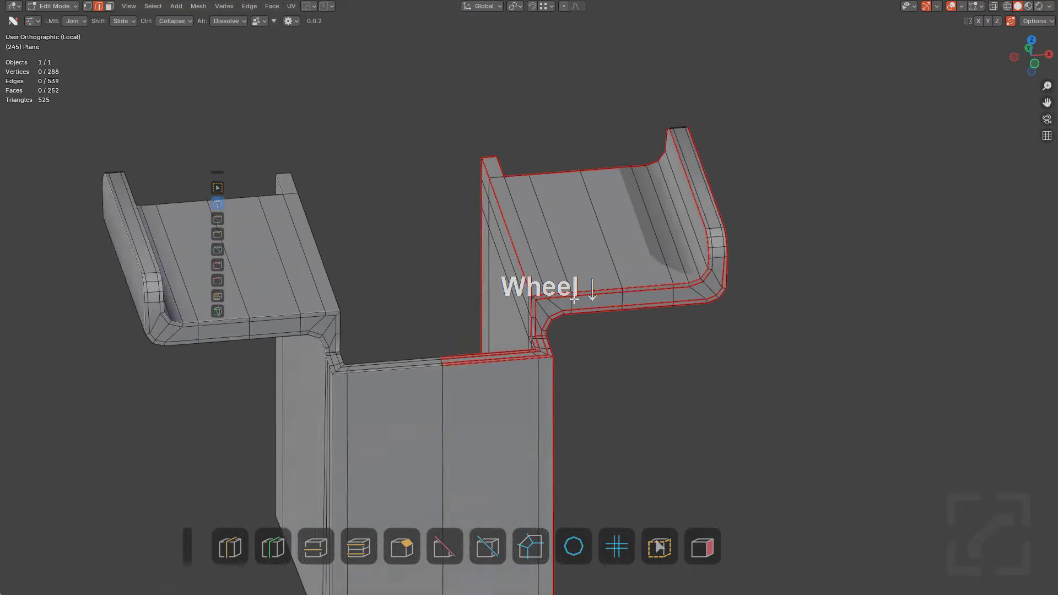
scroll(567, 296, up, 4)
middle_drag(569, 297, 627, 238)
scroll(482, 292, up, 2)
Clear the edge marks from the entire mesh with the HOps Mark operation and return to Object Mode
key(a)
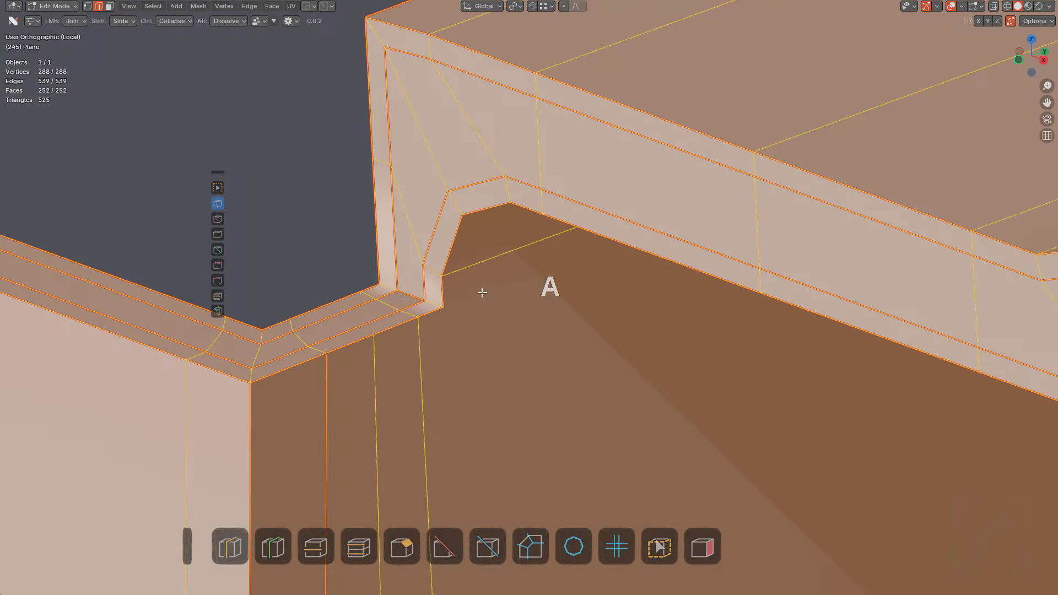
right_click(381, 298)
key(a)
key(q)
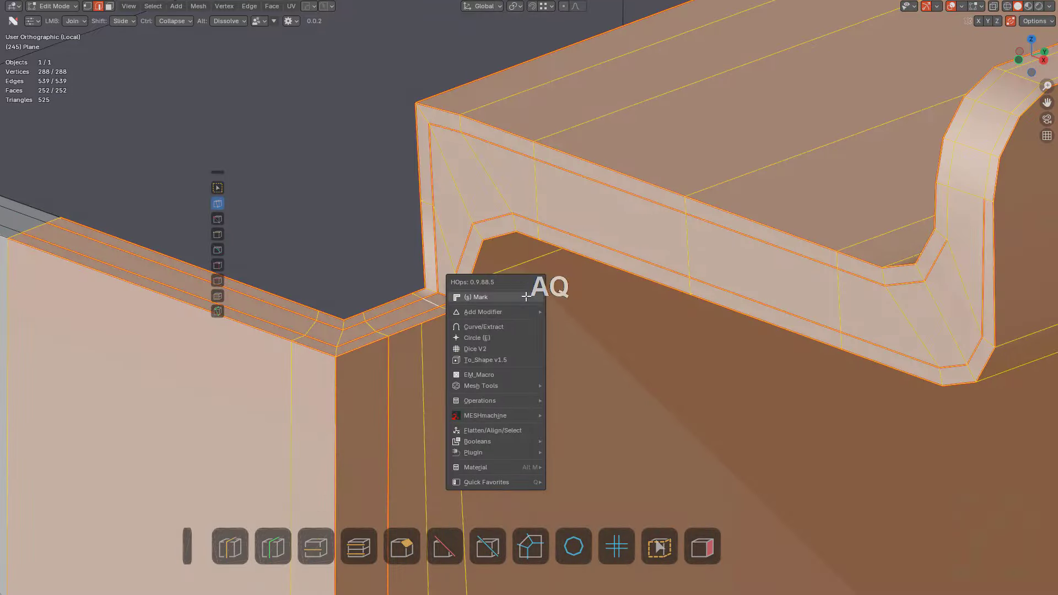
click(527, 296)
key(alt+a)
key(Tab)
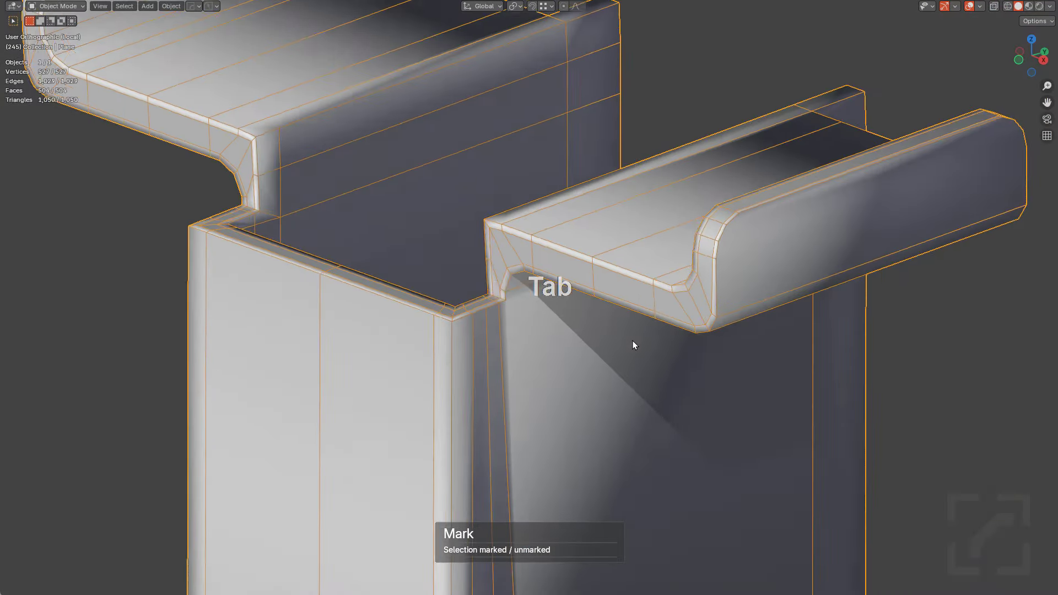
Restore hard-edged shading on the trigger guard with HOps and deselect the object
mouse_move(632, 340)
middle_down()
mouse_move(626, 355)
mouse_move(628, 342)
mouse_move(610, 350)
mouse_move(633, 364)
mouse_move(555, 400)
mouse_move(656, 362)
mouse_move(476, 332)
mouse_move(607, 313)
mouse_move(609, 288)
middle_up()
key(q)
shift+click(622, 350)
click(622, 349)
key(a)
scroll(607, 313, up, 5)
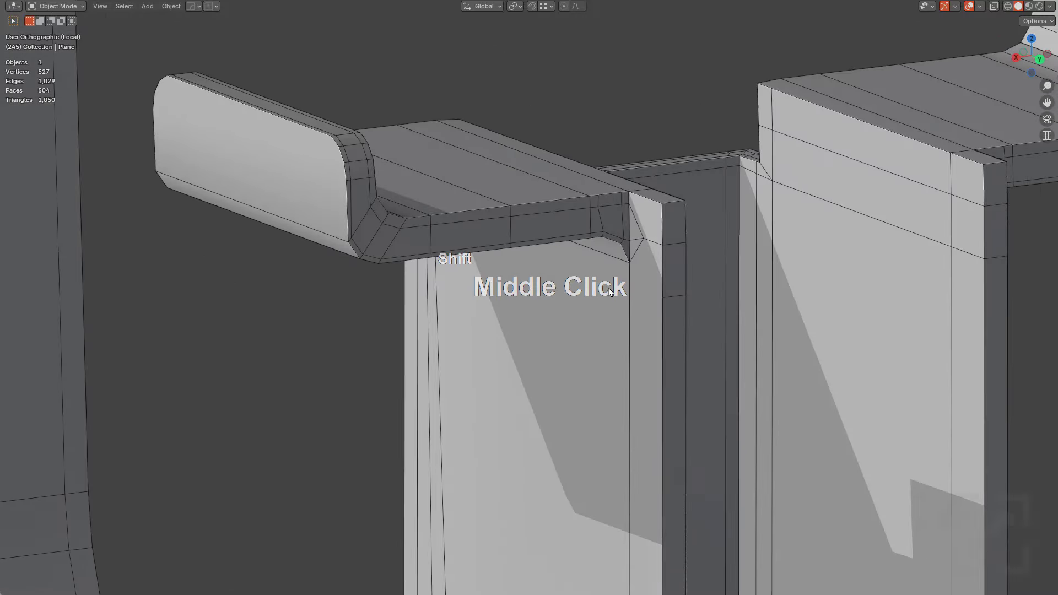
Turn on the face analysis overlay in Edit Mode and dissolve the triangle's dividing edge beside the flange's notch
key(Tab)
click(702, 546)
middle_drag(639, 341, 606, 358)
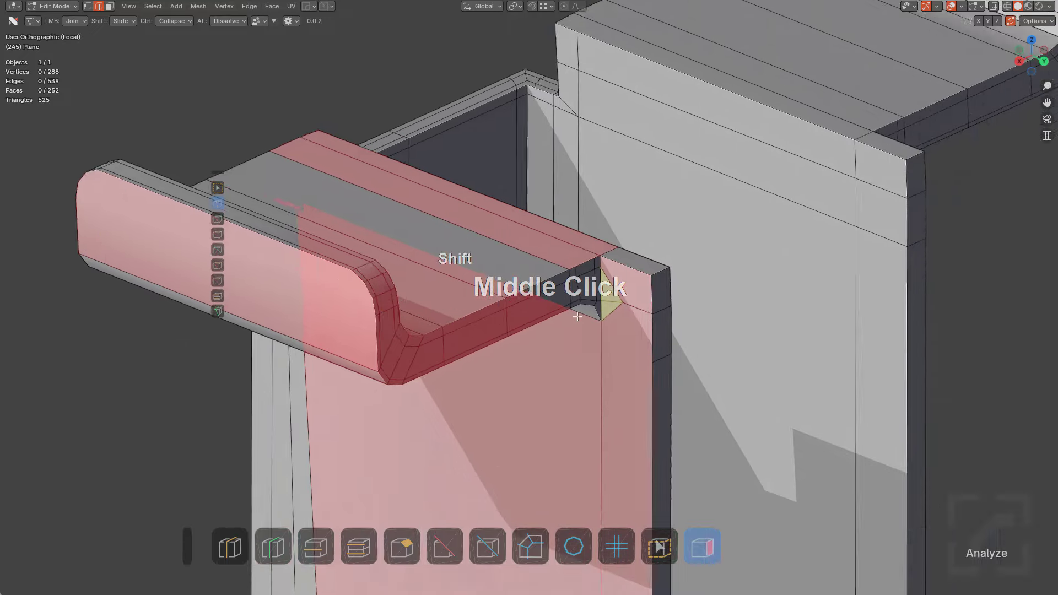
scroll(628, 309, up, 5)
alt+click(696, 308)
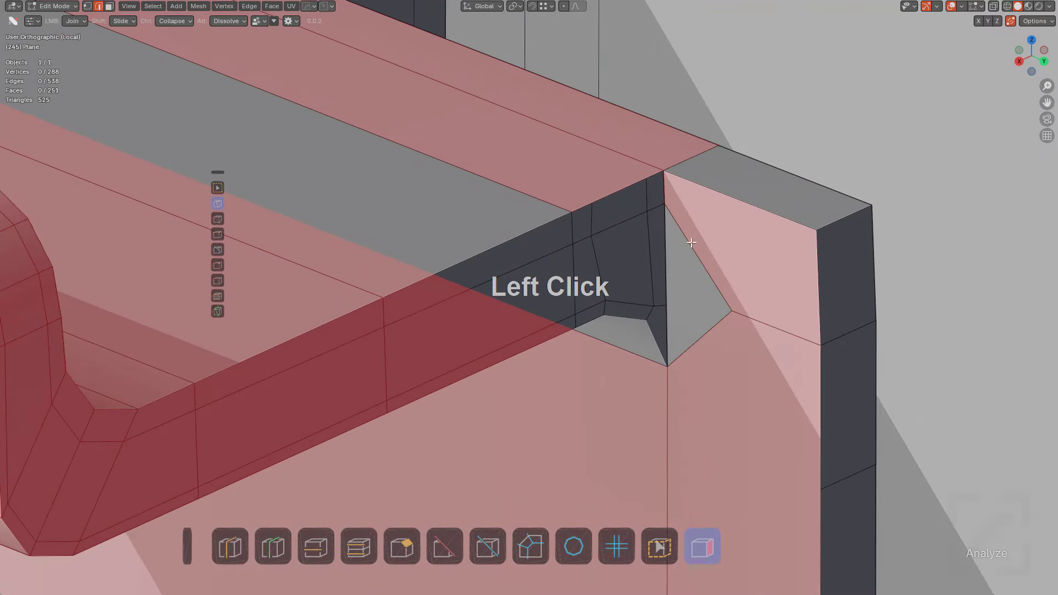
Add a loop cut through the side plate's narrow end strip beside the flange
shift+middle_drag(692, 242, 605, 229)
scroll(604, 237, down, 2)
key(ctrl+r)
click(607, 250)
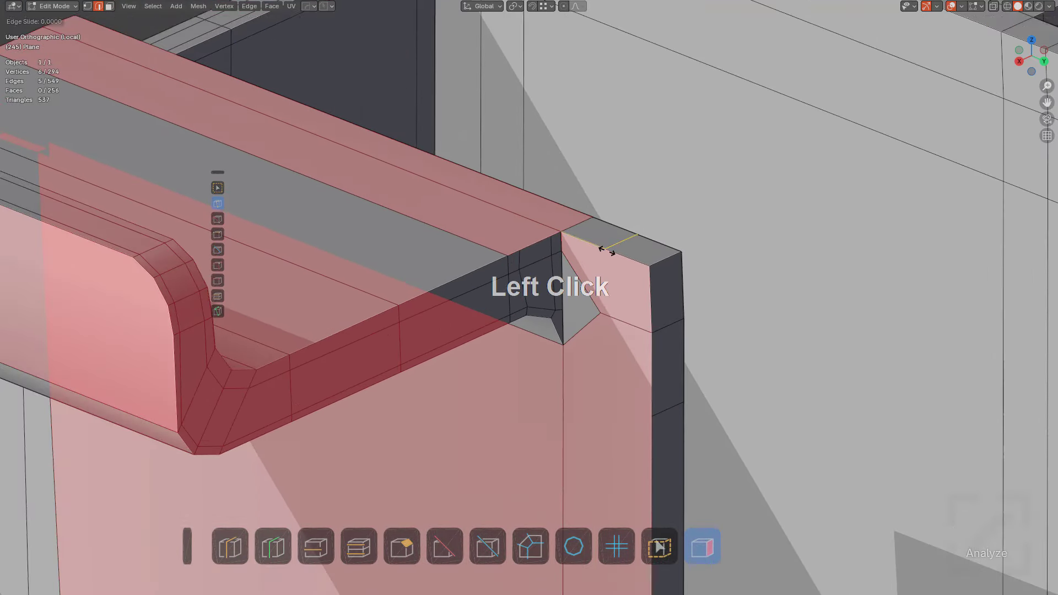
Place a loop cut across the side plate's top edge beyond the shelf and join its end to the vertex below
click(606, 251)
key(alt+a)
drag(605, 250, 601, 313)
Add a centred cut on the plate's bottom edge near its free end and join it to the vertex beneath the top edge
scroll(600, 325, down, 4)
scroll(549, 298, down, 2)
shift+middle_drag(569, 463, 543, 283)
key(ctrl+r)
right_click(551, 415)
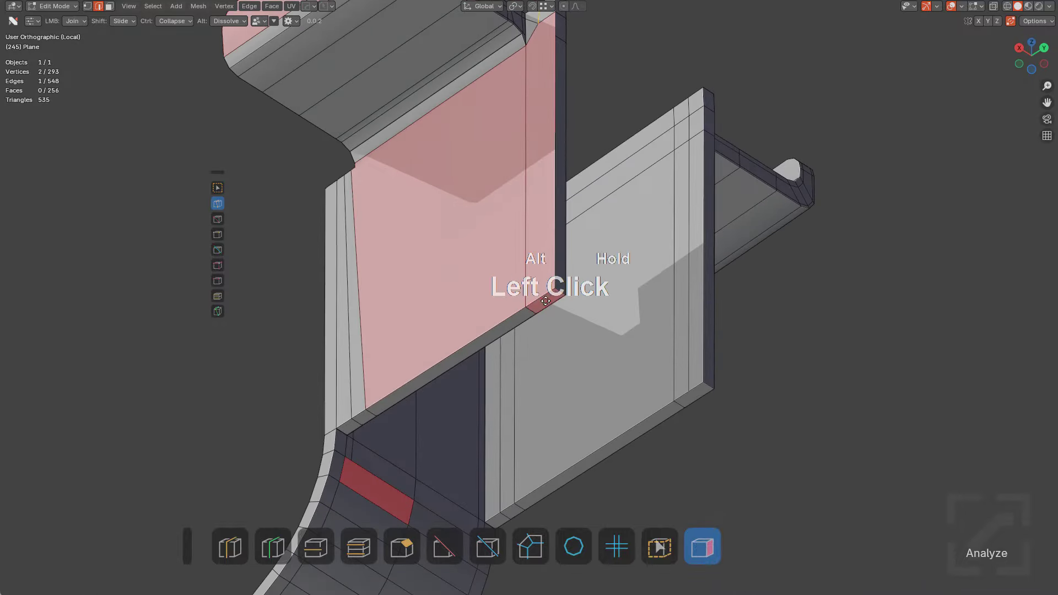
shift+middle_drag(563, 258, 587, 320)
key(alt+a)
drag(563, 359, 563, 262)
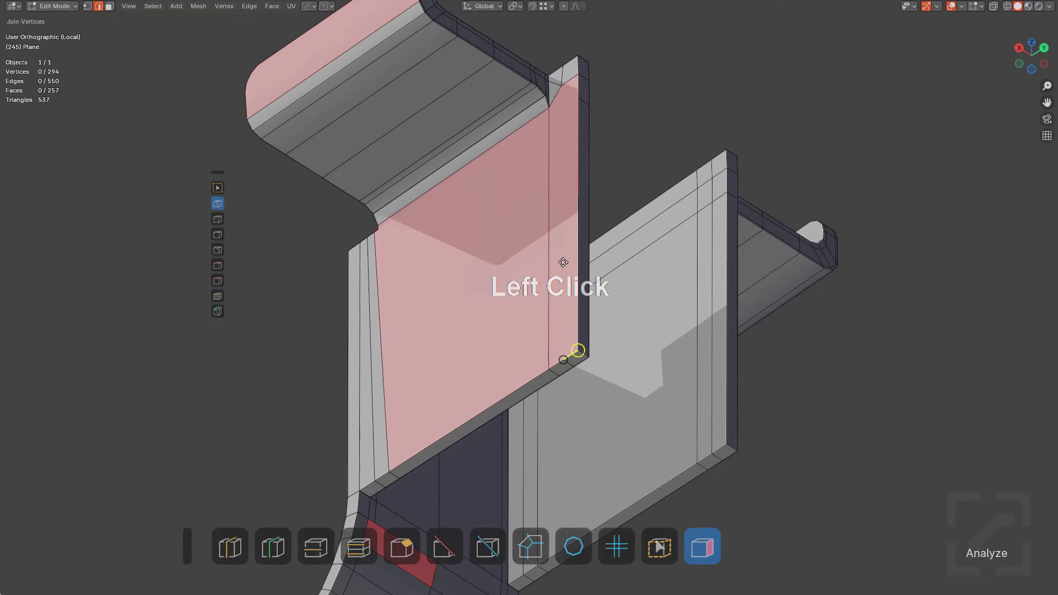
drag(566, 84, 564, 86)
Add a loop cut across the narrow vertical strip near the plate's free end and slide it close to the top
middle_drag(555, 166, 559, 195)
key(ctrl+r)
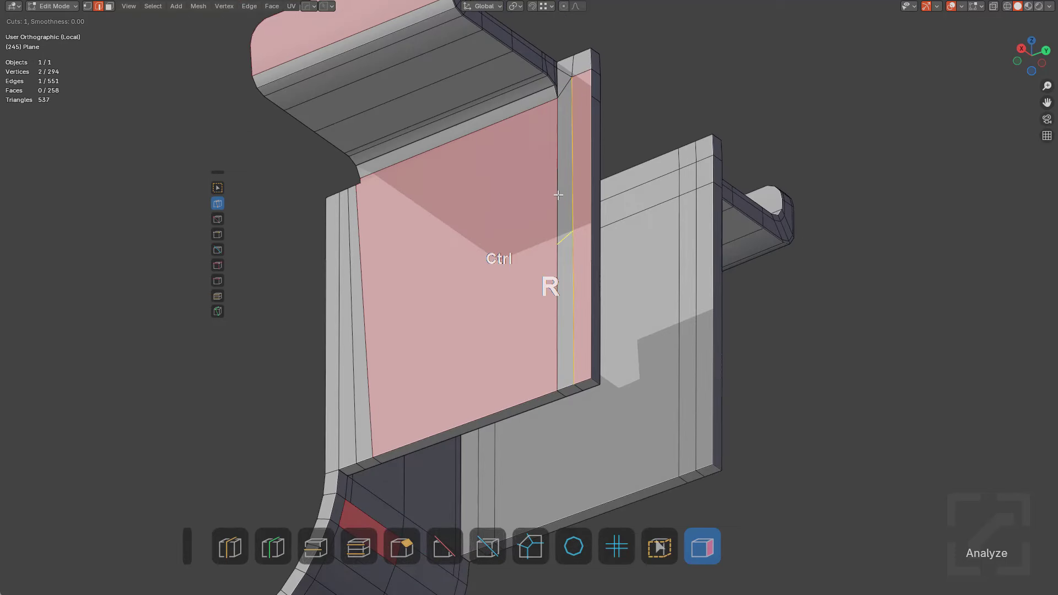
click(560, 168)
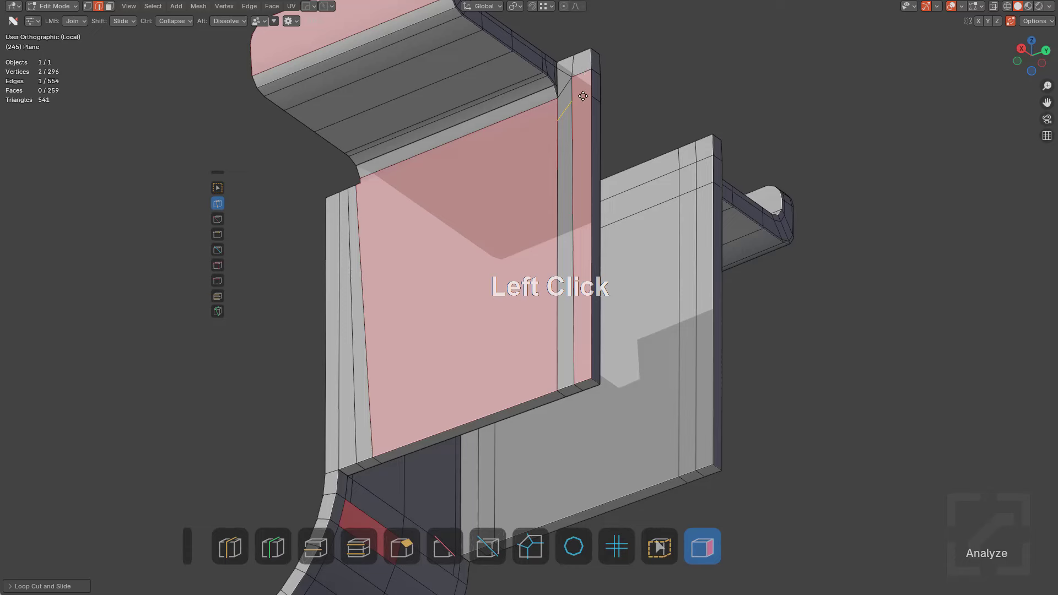
Add a loop cut near the top of the plate's opposite side and join it across the large face to the narrow strip's cut
middle_drag(497, 167, 425, 161)
click(329, 170)
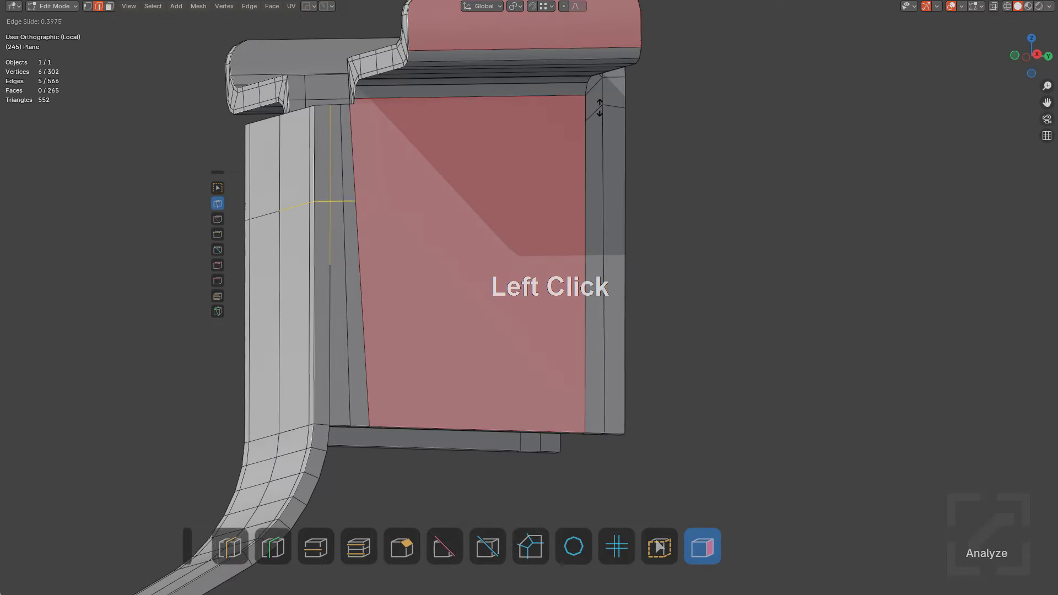
click(587, 120)
drag(357, 116, 586, 117)
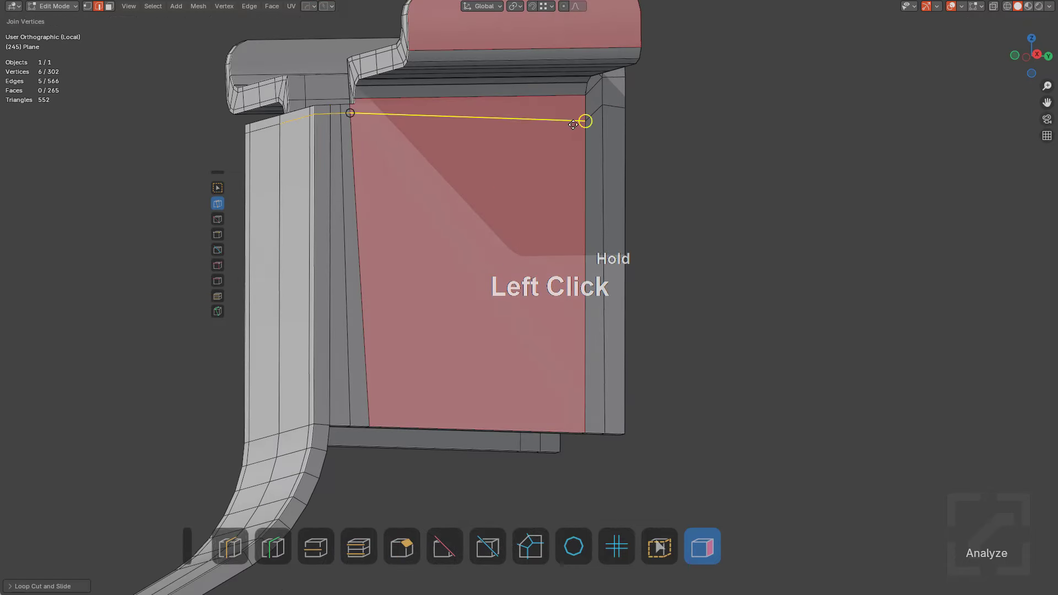
Try to add a vertical loop cut through the large plate face, then undo it
middle_drag(586, 118, 428, 155)
key(ctrl+r)
click(387, 404)
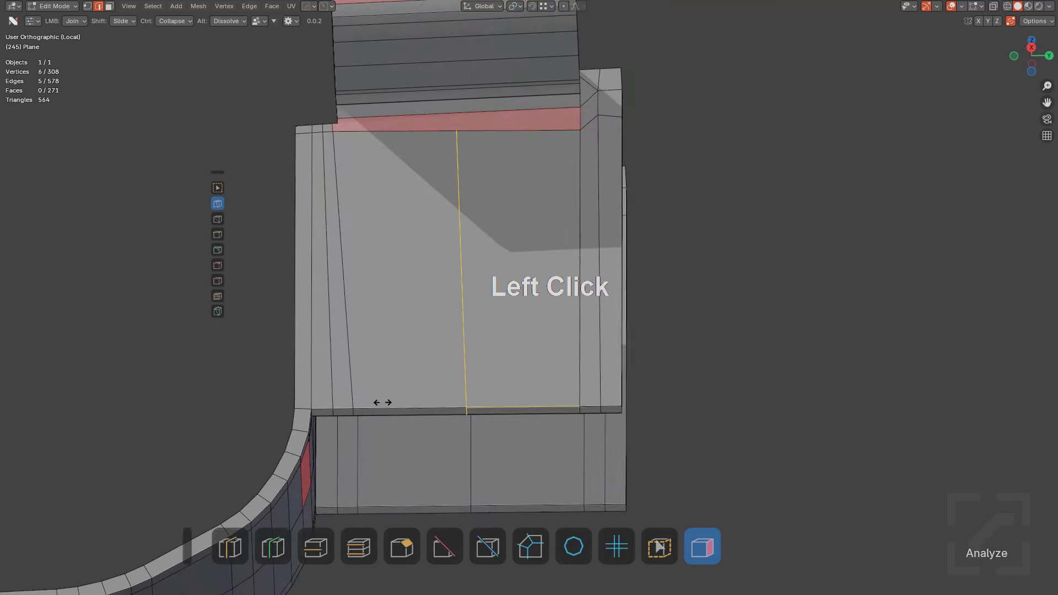
click(282, 367)
shift+middle_drag(283, 367, 385, 279)
key(ctrl+z)
Try centred loop cuts through the plate and along the shelf, then undo them
key(ctrl+r)
click(461, 244)
right_click(464, 244)
scroll(465, 243, down, 2)
middle_drag(466, 244, 562, 325)
key(ctrl+r)
click(593, 303)
right_click(478, 201)
key(ctrl+r)
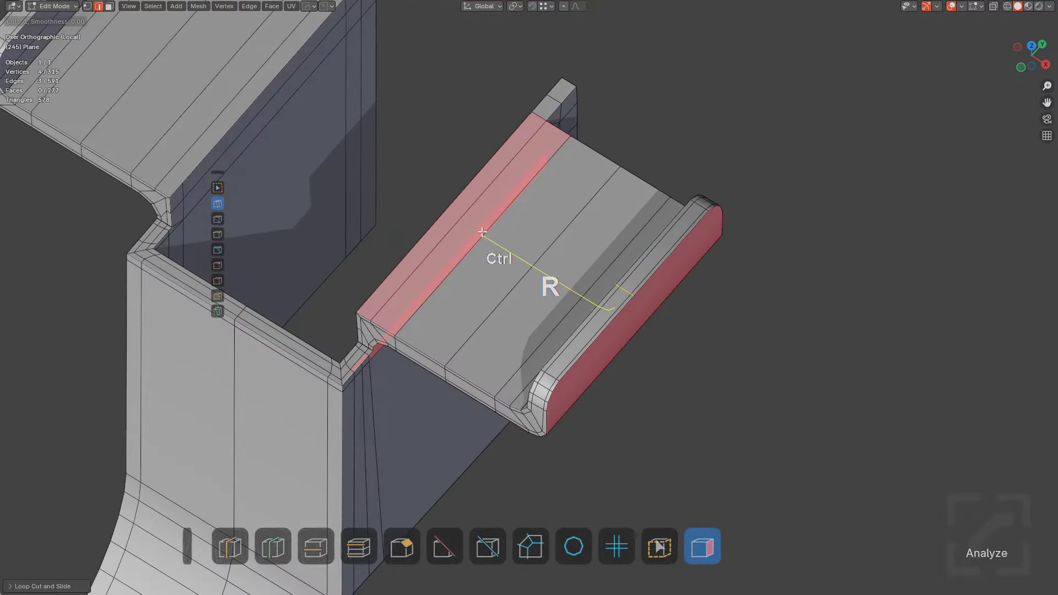
right_click(551, 270)
middle_drag(551, 270, 572, 327)
key(ctrl+z)
Cut both side shelves across the middle in top view with a cut-through Project Line
scroll(533, 352, down, 3)
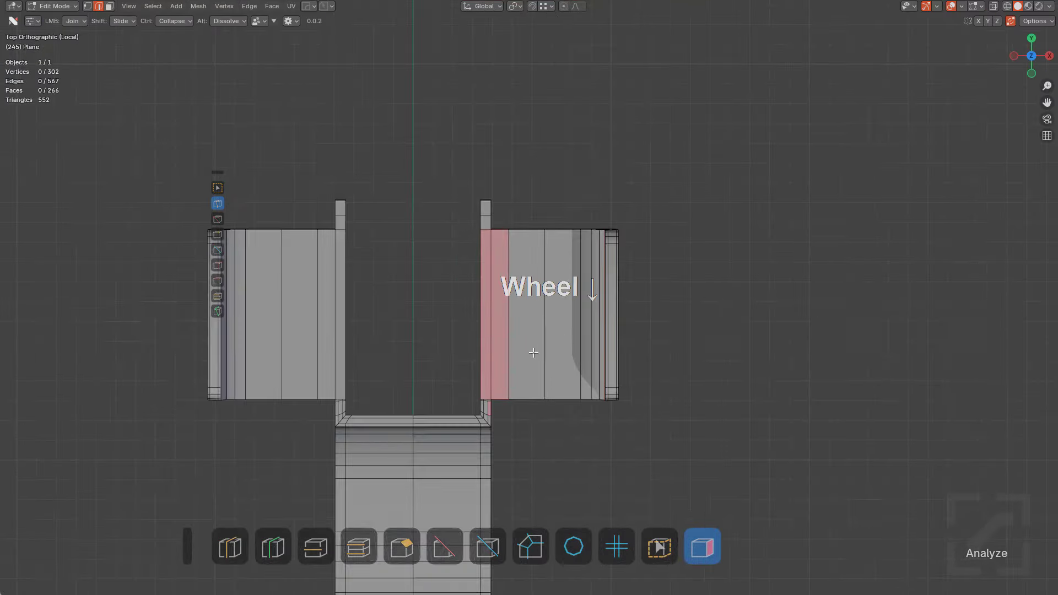
click(487, 544)
key(alt)
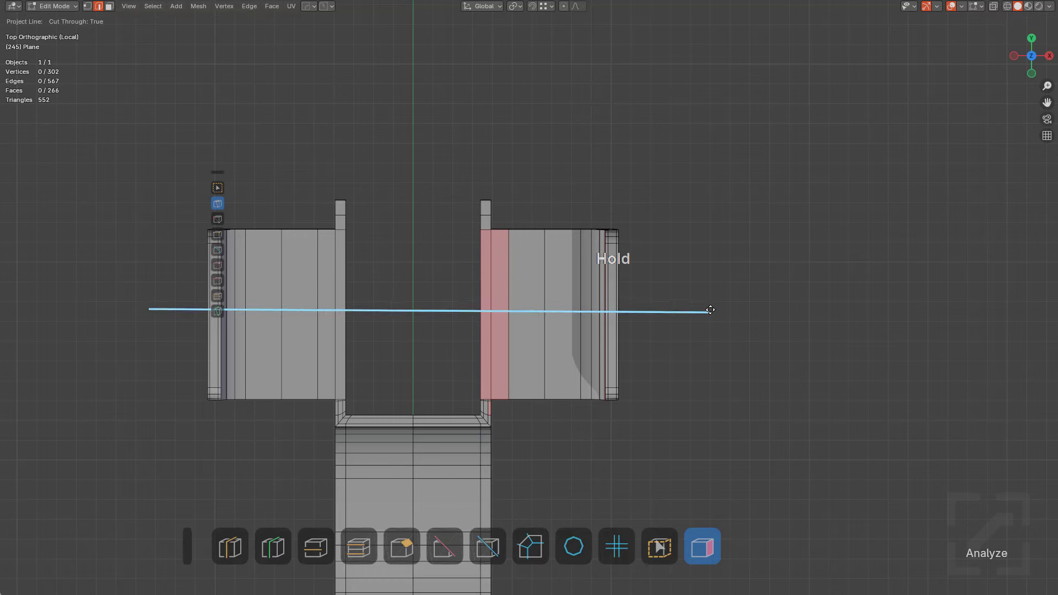
click(701, 310)
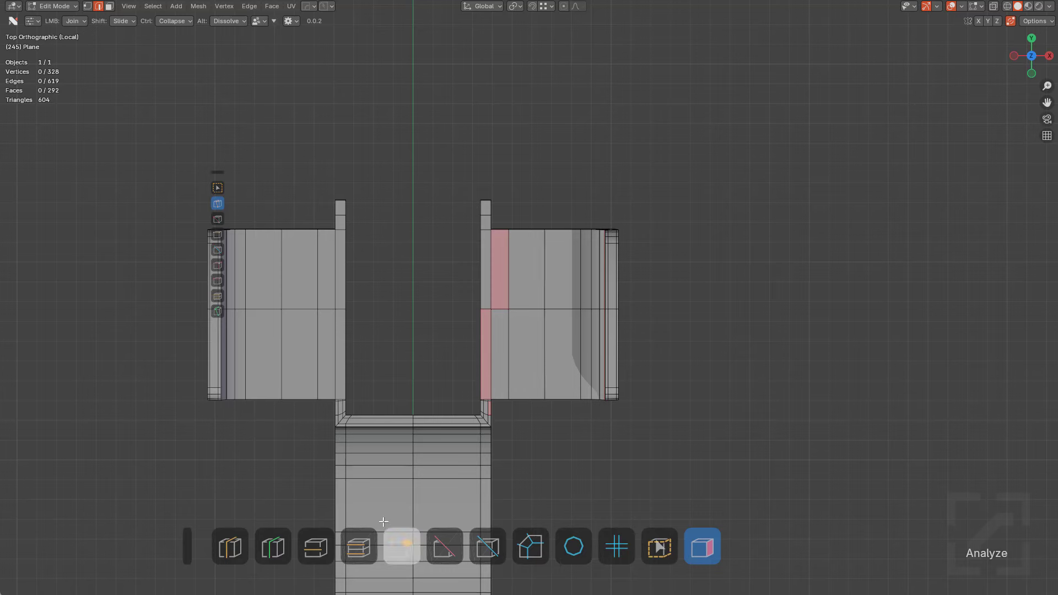
Project two more straight cut-through lines across both side shelves, one near each end
click(444, 545)
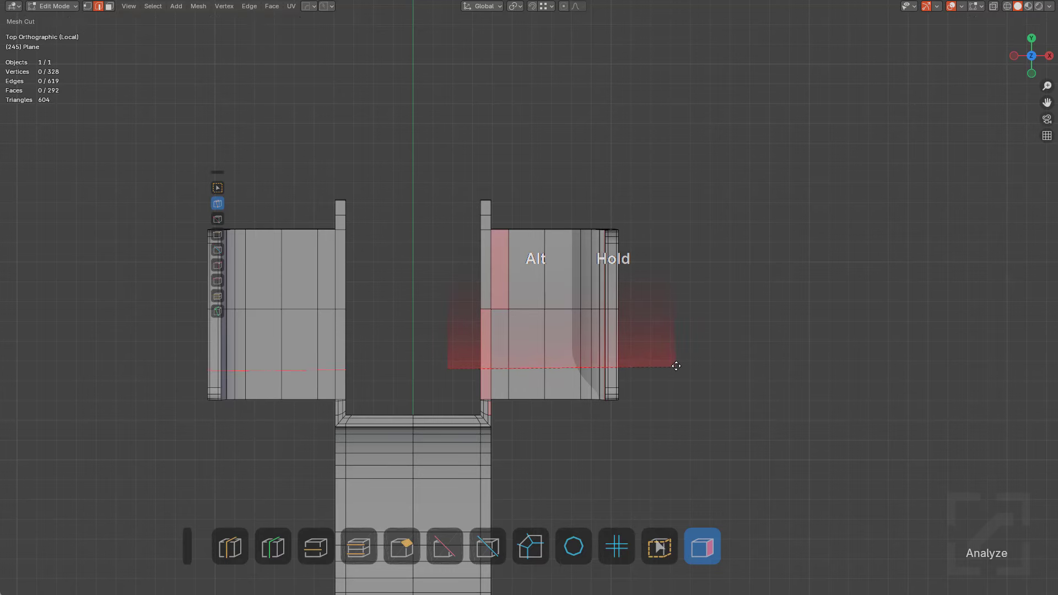
click(488, 544)
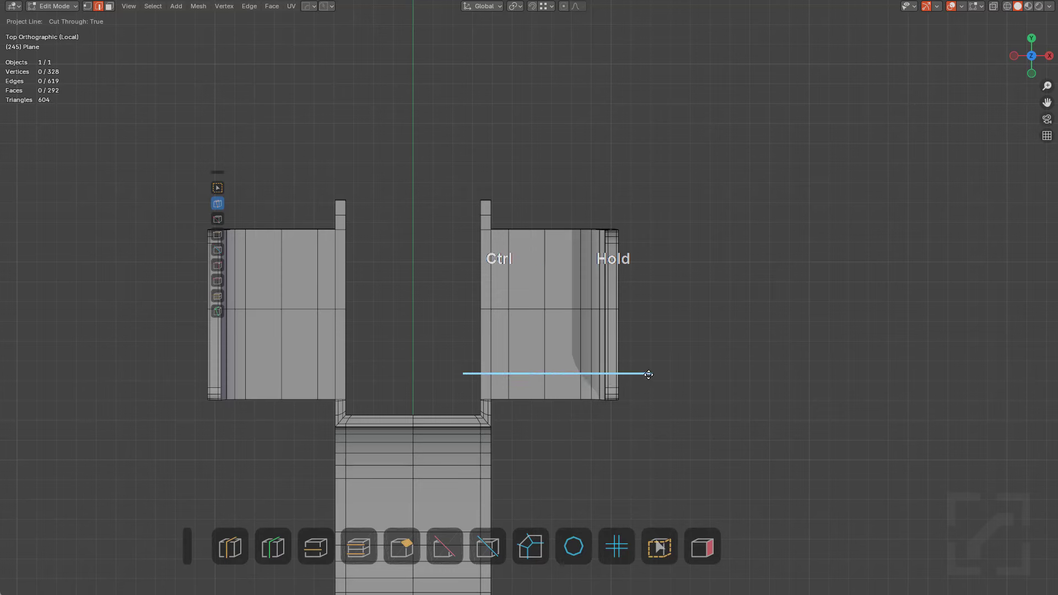
ctrl+click(648, 375)
click(464, 265)
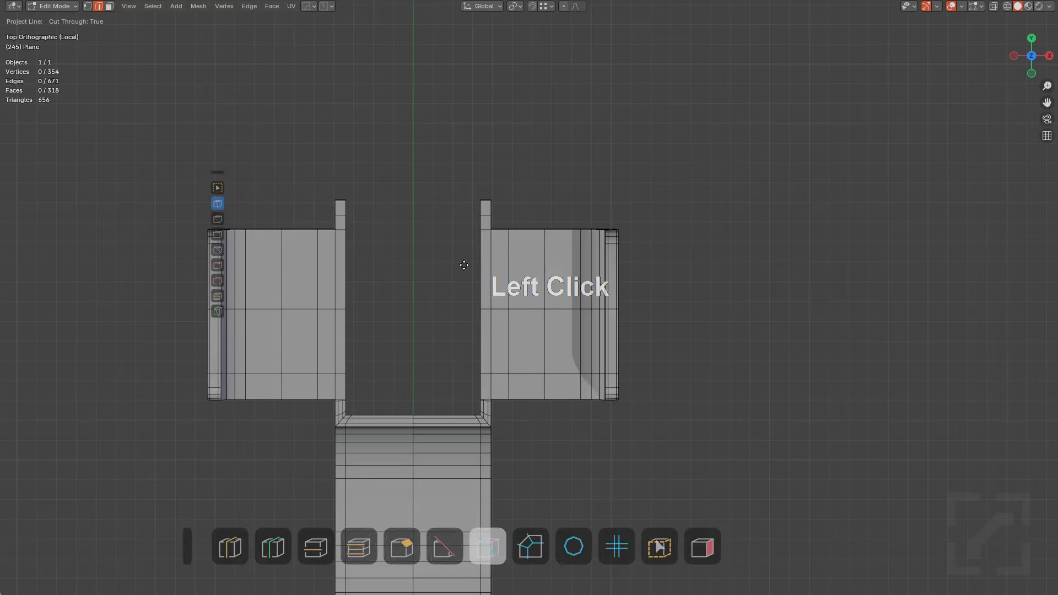
ctrl+click(676, 250)
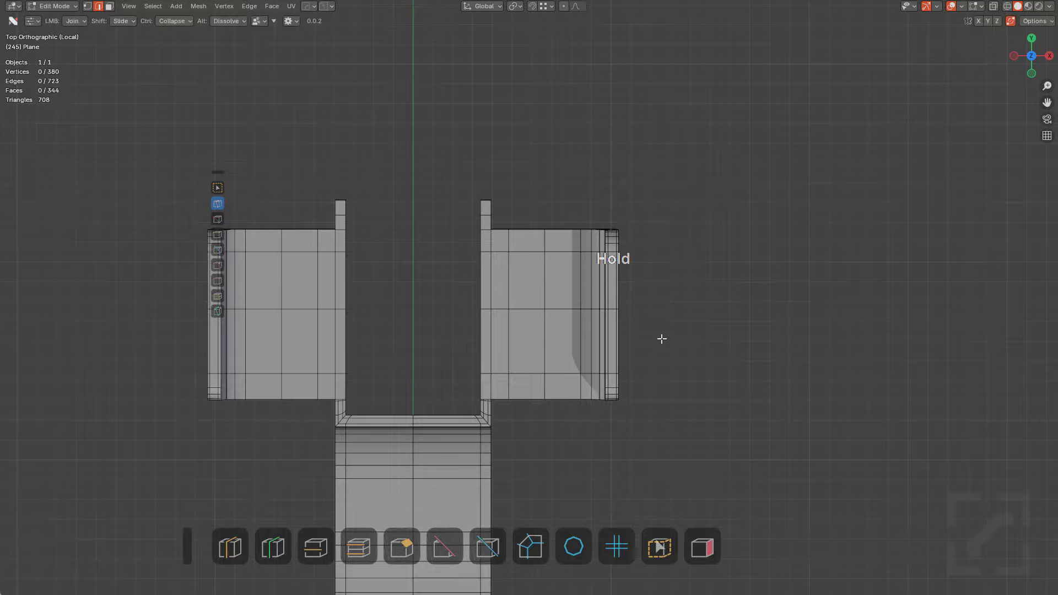
Add a lengthwise loop cut along the middle faces of the shelf lip's outer side
middle_drag(661, 338, 538, 253)
scroll(586, 243, up, 6)
middle_drag(632, 257, 612, 248)
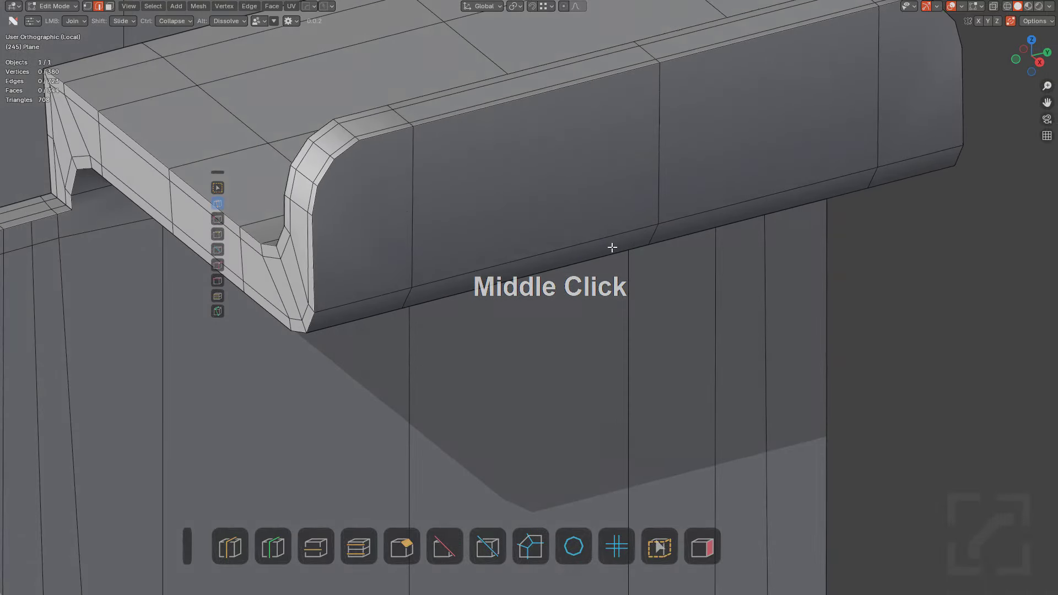
ctrl+click(421, 213)
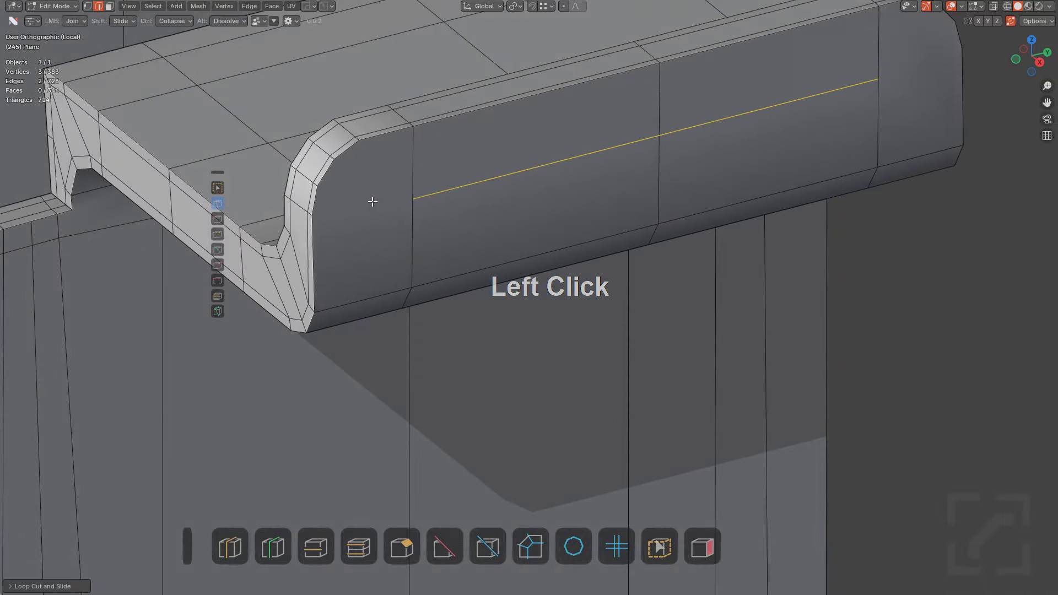
Join both ends of the lip's lengthwise edge to the vertices on its rounded end borders
key(1)
drag(322, 215, 412, 198)
key(alt+a)
middle_drag(664, 205, 578, 232)
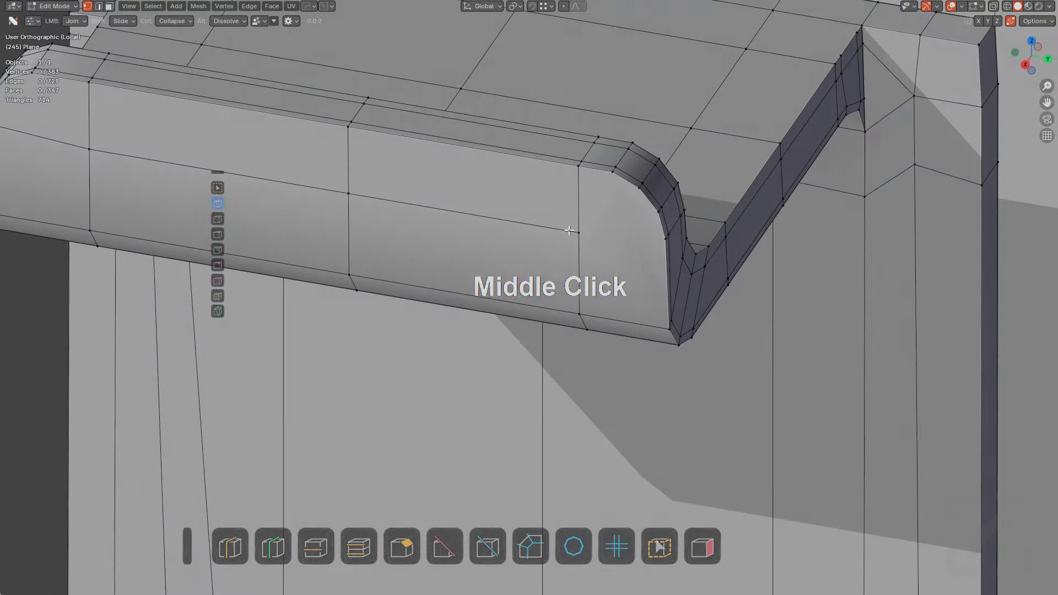
drag(579, 233, 658, 245)
key(alt+a)
Add a matching lengthwise edge on the lip's inner face and connect it to the border vertices at both ends
scroll(649, 246, down, 6)
middle_drag(649, 246, 451, 202)
shift+middle_drag(451, 201, 420, 293)
scroll(599, 405, up, 4)
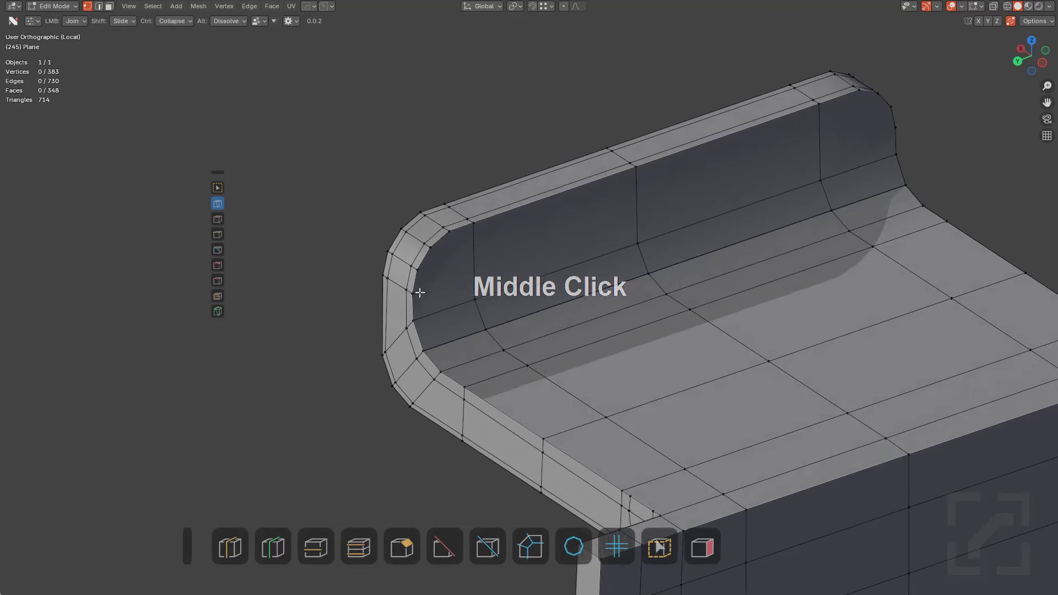
drag(864, 133, 863, 134)
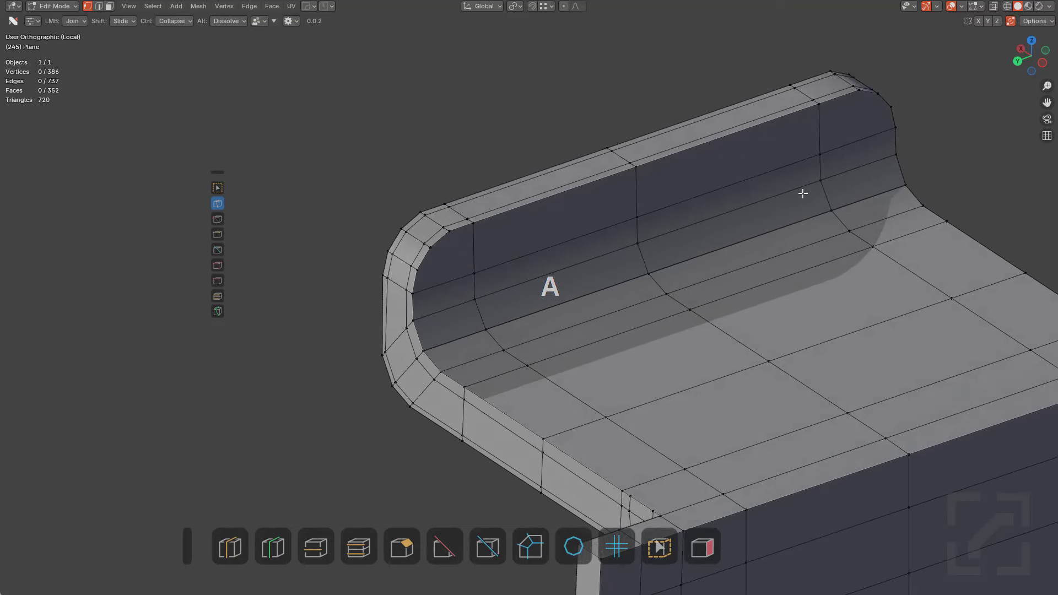
Slide the extra vertex on the shelf's end edge near the plate corner along the top edge
middle_drag(803, 193, 586, 274)
scroll(645, 297, down, 1)
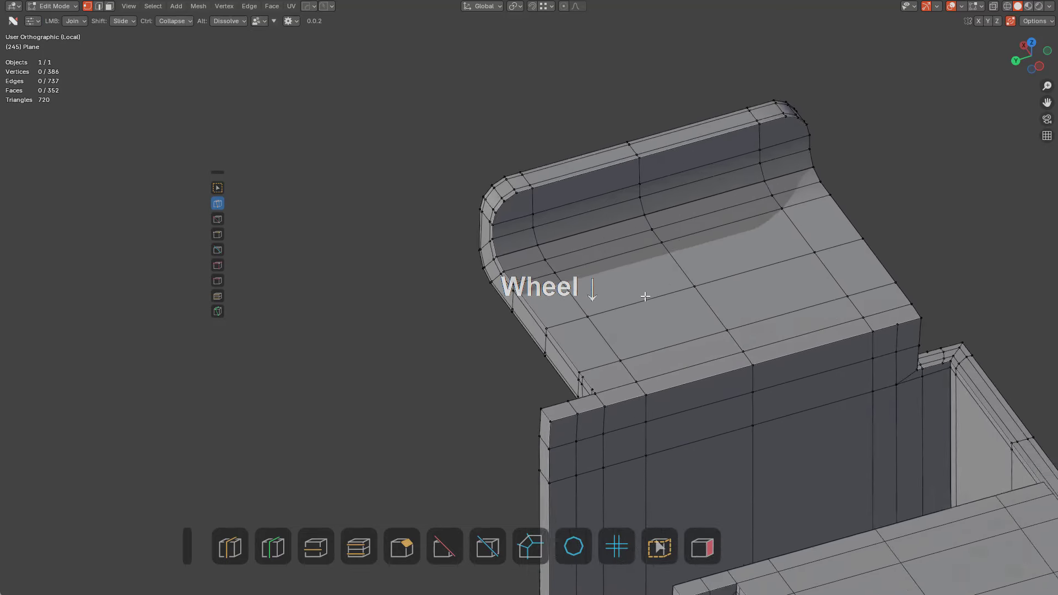
shift+scroll(606, 287, down, 3)
scroll(735, 345, up, 3)
middle_drag(735, 345, 672, 353)
scroll(717, 308, up, 2)
scroll(670, 358, up, 2)
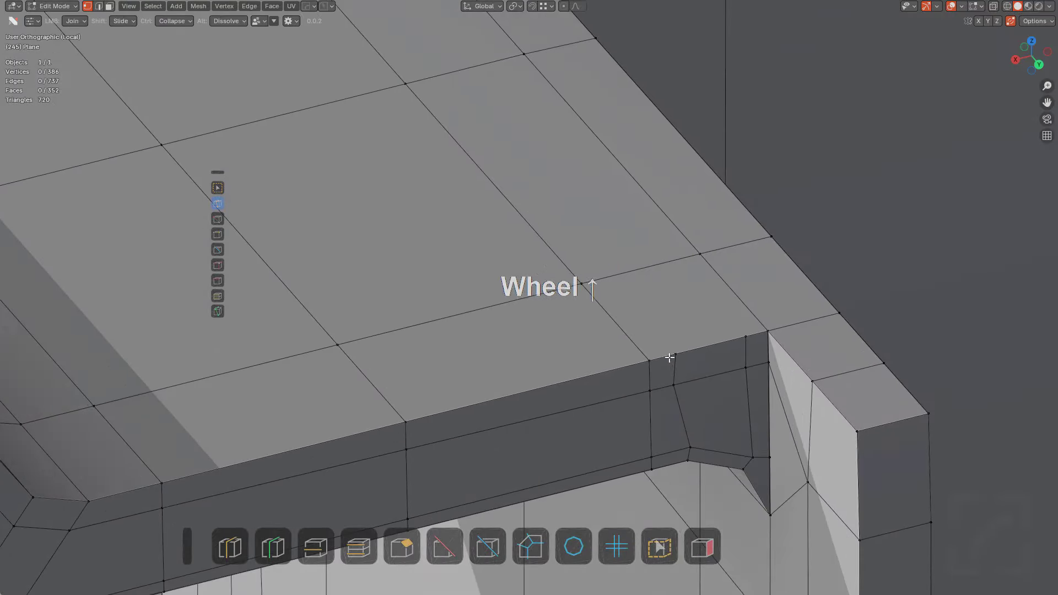
shift+drag(678, 351, 704, 352)
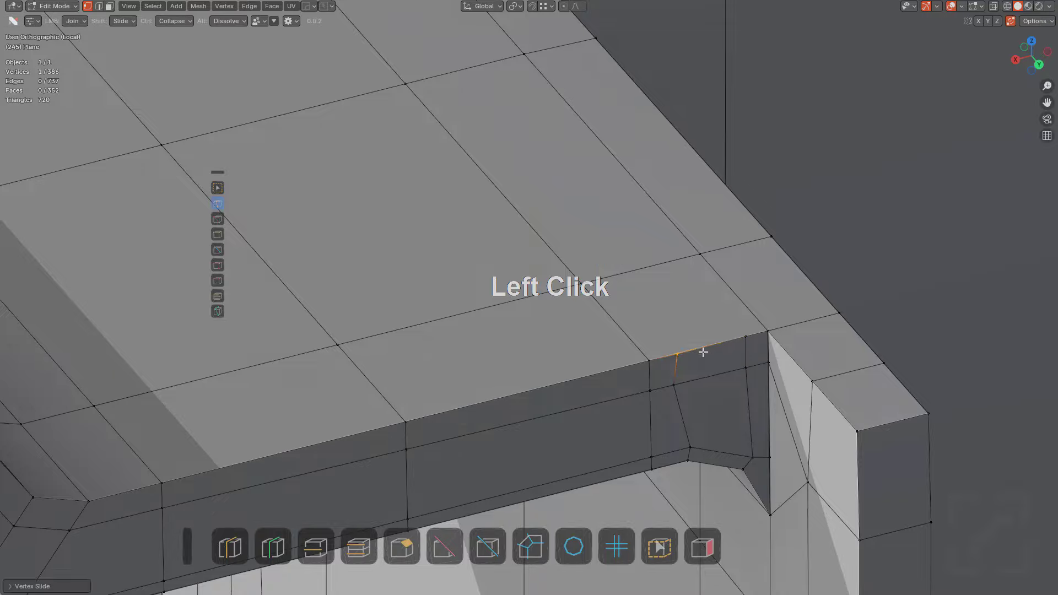
Join the two extra vertices on the shelf's end edge to the vertices on the cross line over the shelf top
middle_drag(678, 329, 389, 267)
scroll(540, 303, up, 2)
middle_drag(541, 302, 537, 348)
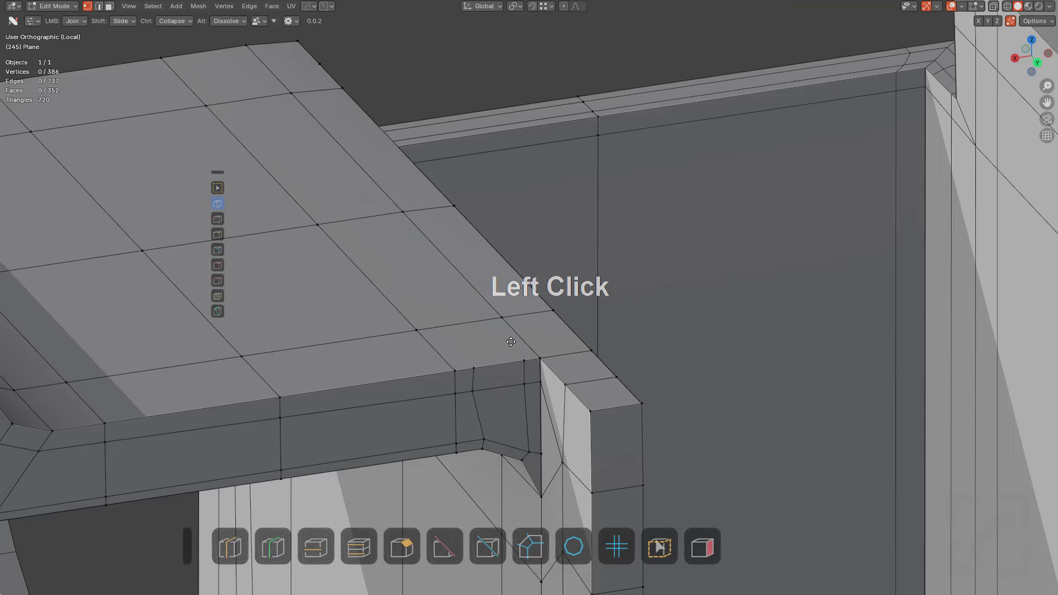
drag(510, 342, 406, 213)
drag(472, 368, 318, 225)
key(alt+a)
Add a centred loop cut between the two new shelf edges, scale it down, and check the result in Object Mode
middle_drag(468, 270, 456, 281)
key(ctrl+r)
click(456, 281)
right_click(456, 282)
key(s)
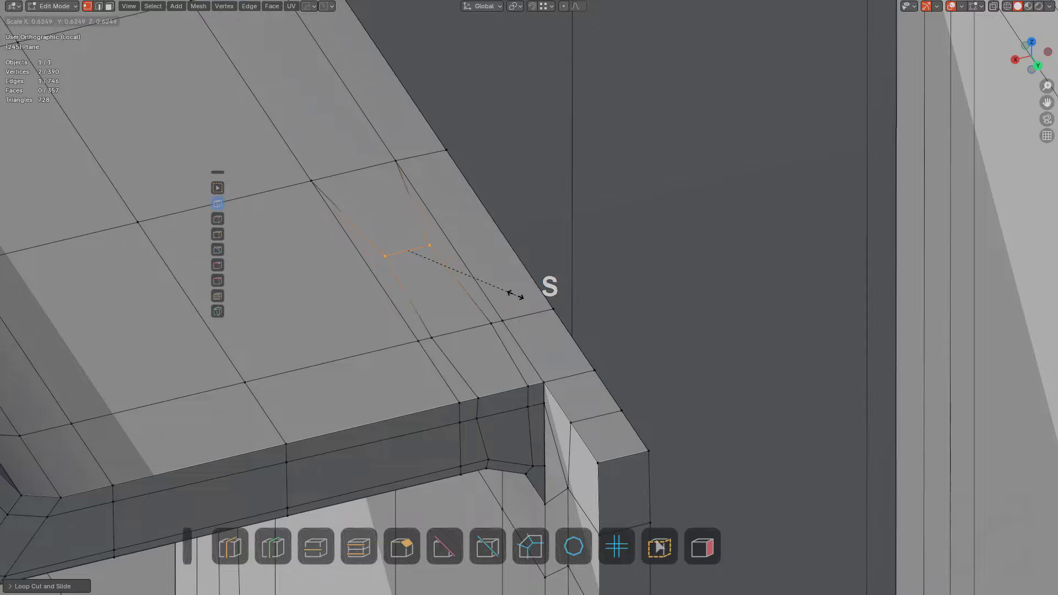
click(509, 294)
key(alt+a)
key(Tab)
scroll(505, 308, down, 2)
middle_drag(497, 337, 523, 283)
key(Tab)
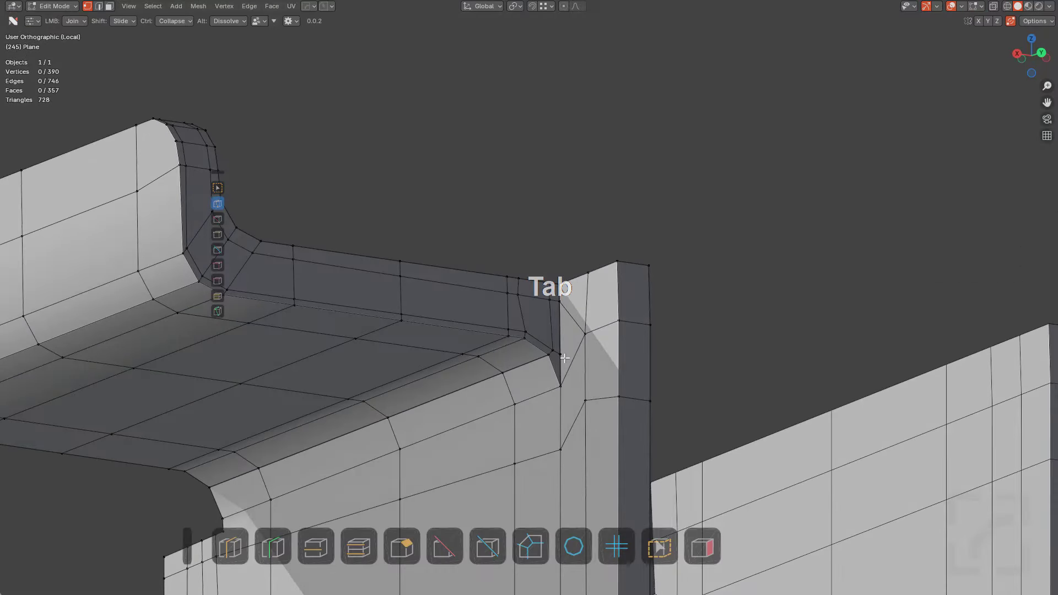
Add a horizontal loop cut around the side plate and slide it close to the bottom edge
middle_drag(566, 359, 595, 347)
middle_drag(595, 348, 612, 265)
scroll(590, 289, down, 2)
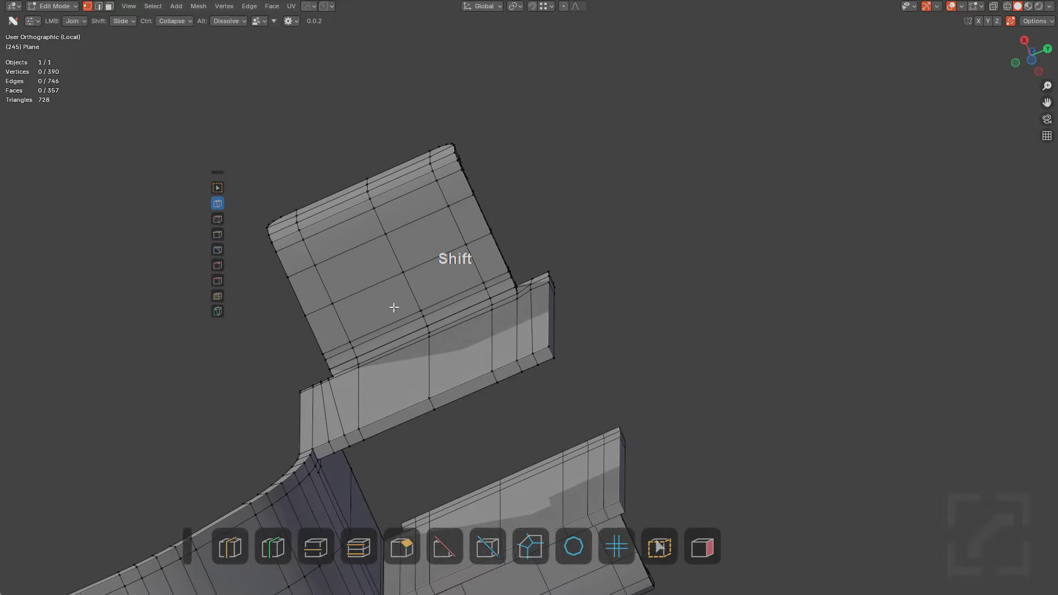
middle_drag(394, 307, 409, 281)
key(ctrl+r)
click(325, 332)
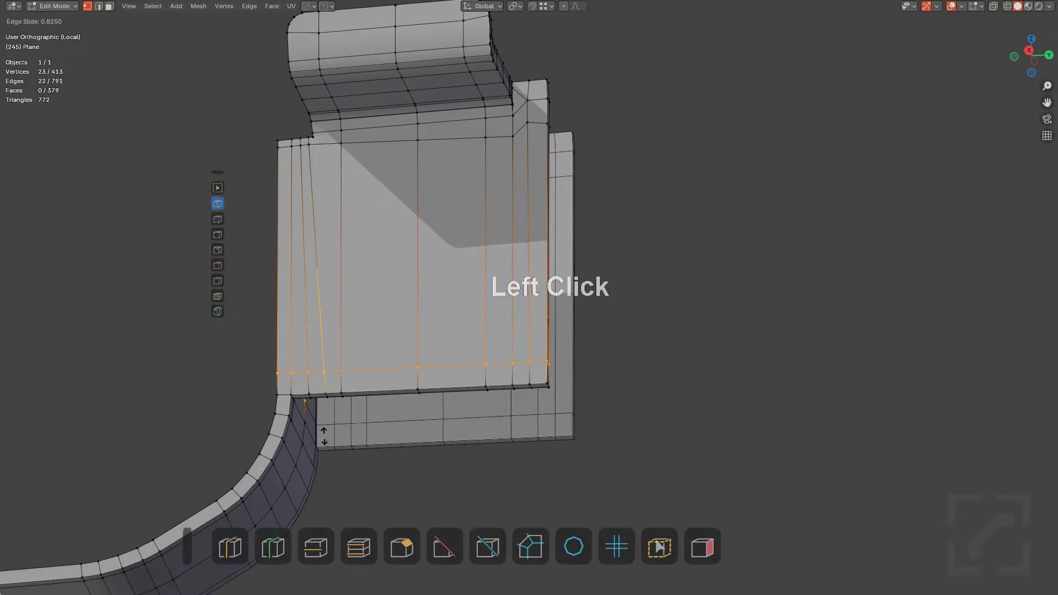
click(327, 446)
Examine the bracket's shading around the plate and shelf in Object Mode
middle_drag(408, 362, 529, 323)
scroll(399, 302, up, 3)
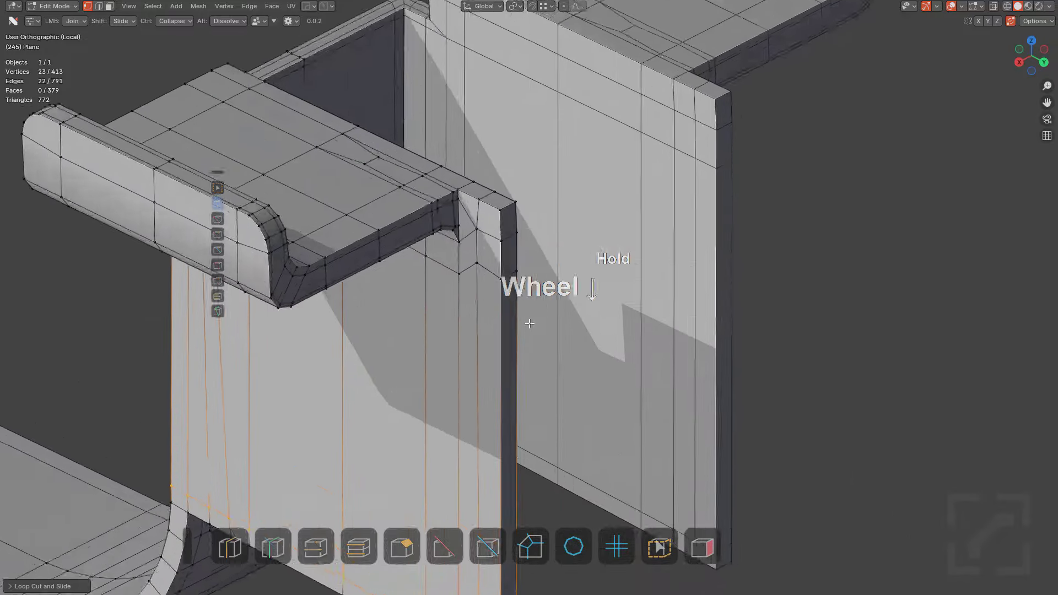
scroll(528, 323, down, 2)
shift+middle_drag(434, 334, 549, 331)
key(Tab)
middle_drag(466, 326, 621, 259)
key(Tab)
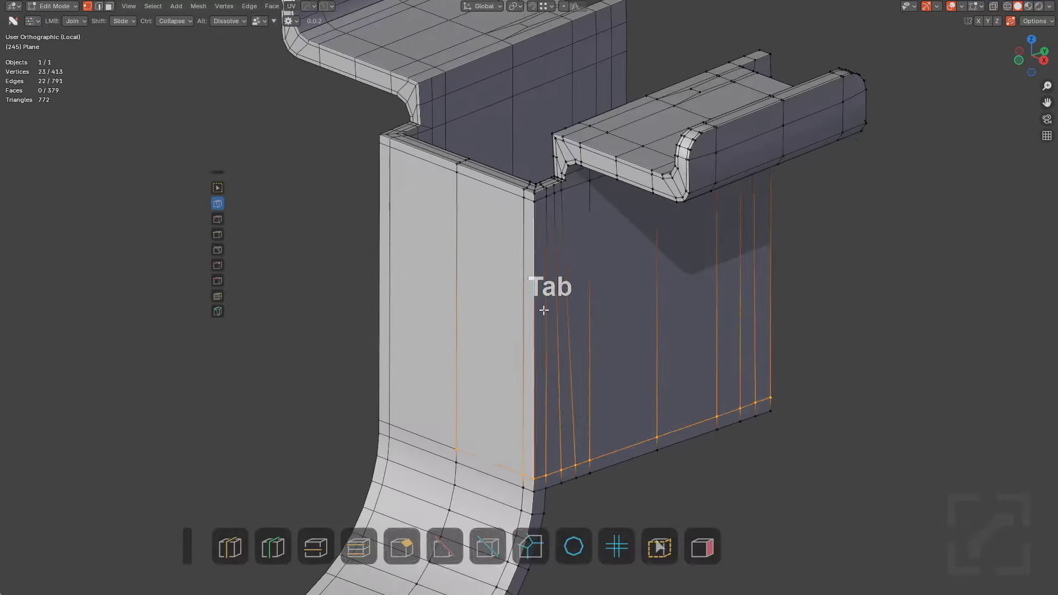
Add a centred horizontal loop cut around the side plates and front wall, checking it in Object Mode
mouse_move(595, 326)
middle_down()
mouse_move(620, 330)
mouse_move(598, 334)
middle_up()
key(ctrl+r)
click(596, 334)
right_click(596, 334)
key(s)
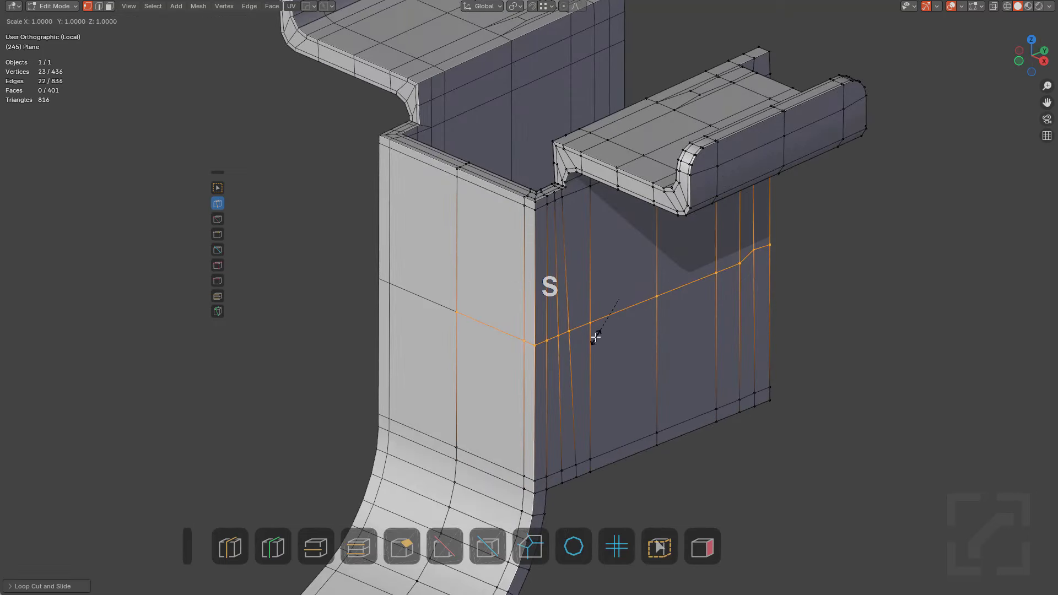
key(KP_Enter)
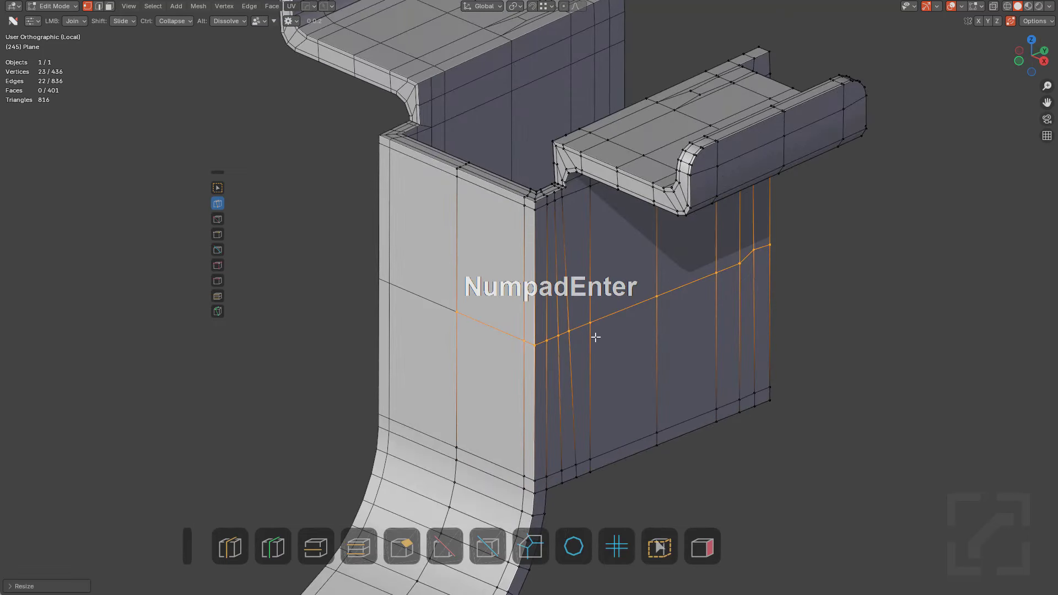
key(Tab)
key(Tab)
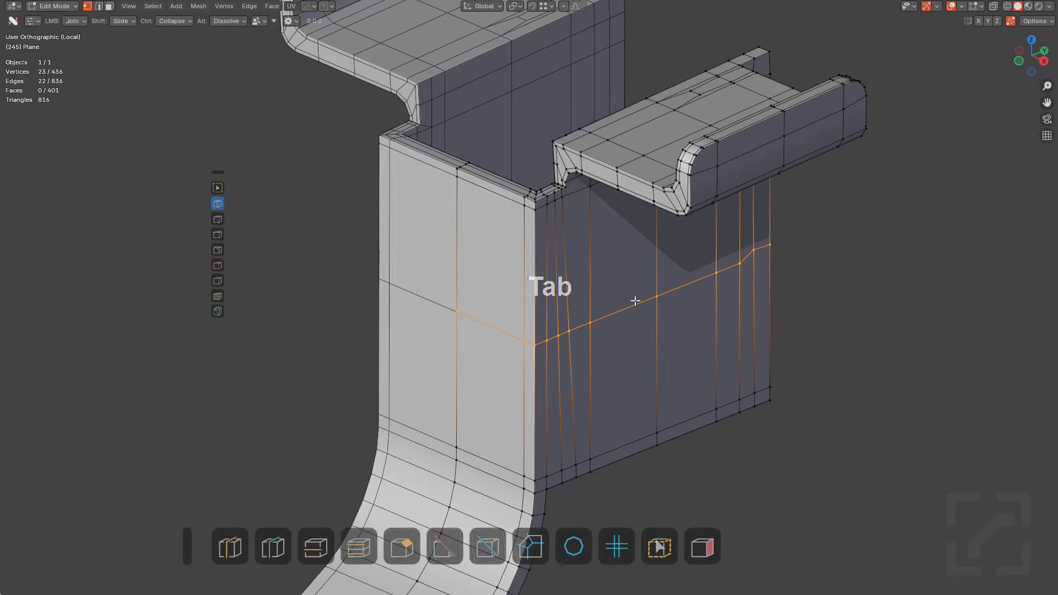
Turn on the Analyze overlay and clear the selection to locate the problem face beneath the shelf
click(706, 542)
key(alt+a)
middle_drag(673, 272, 583, 301)
scroll(584, 302, up, 6)
Try a centred loop cut through the shelf and lip end strip above the highlighted plate face
key(ctrl+r)
click(609, 216)
scroll(618, 215, down, 5)
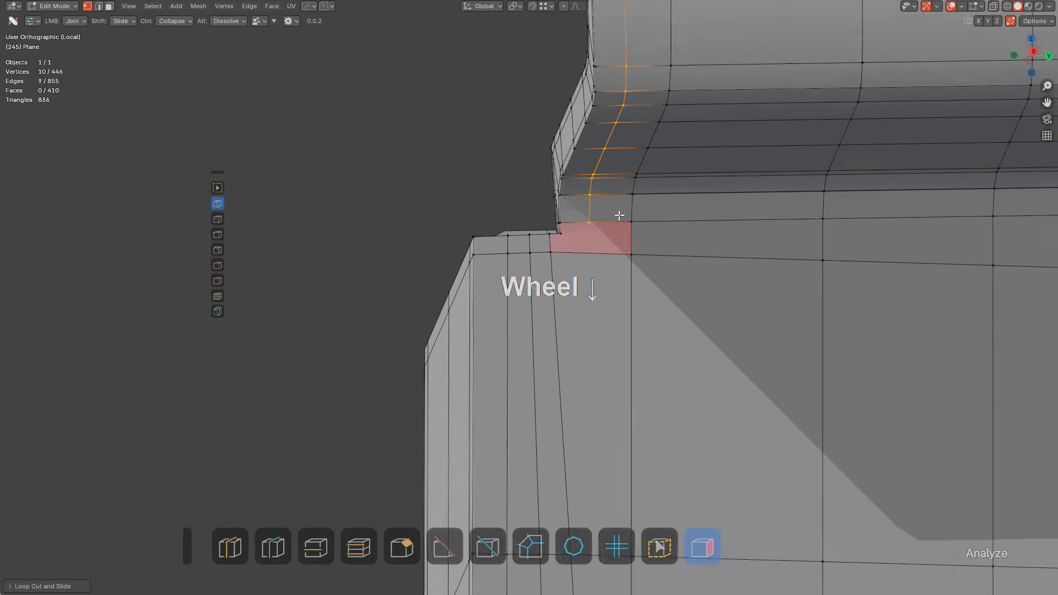
Add centred loop cuts down the side plate and through the shelf's end strip at the problem face beneath the shelf
shift+middle_drag(621, 214, 619, 235)
scroll(618, 269, up, 4)
key(ctrl+r)
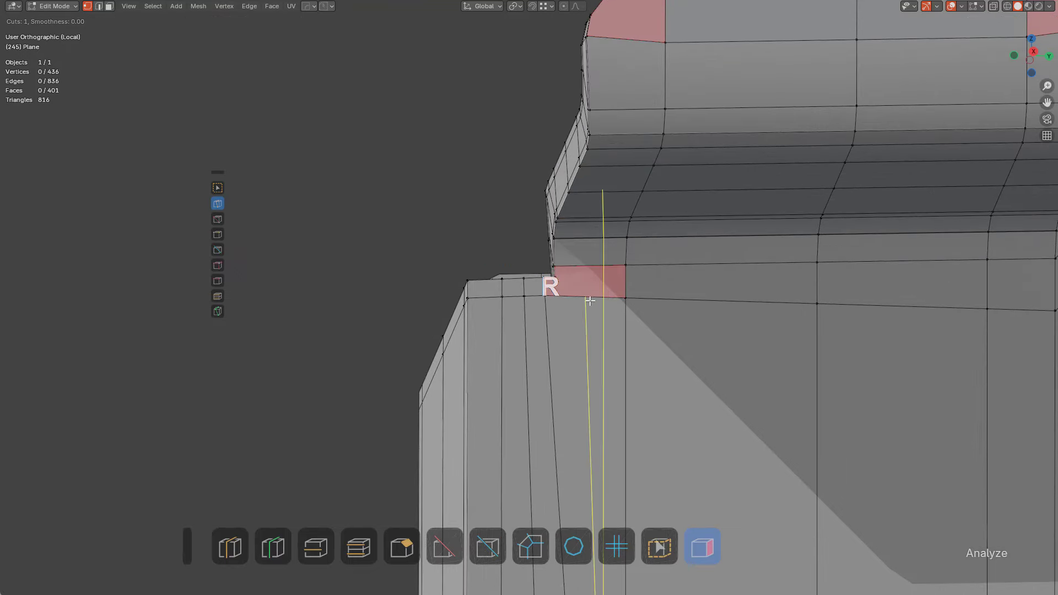
right_click(598, 282)
key(ctrl+r)
right_click(591, 280)
Join the two cuts' end vertices across the problem face, and connect the notch corner vertex to the plate's cut
click(586, 297)
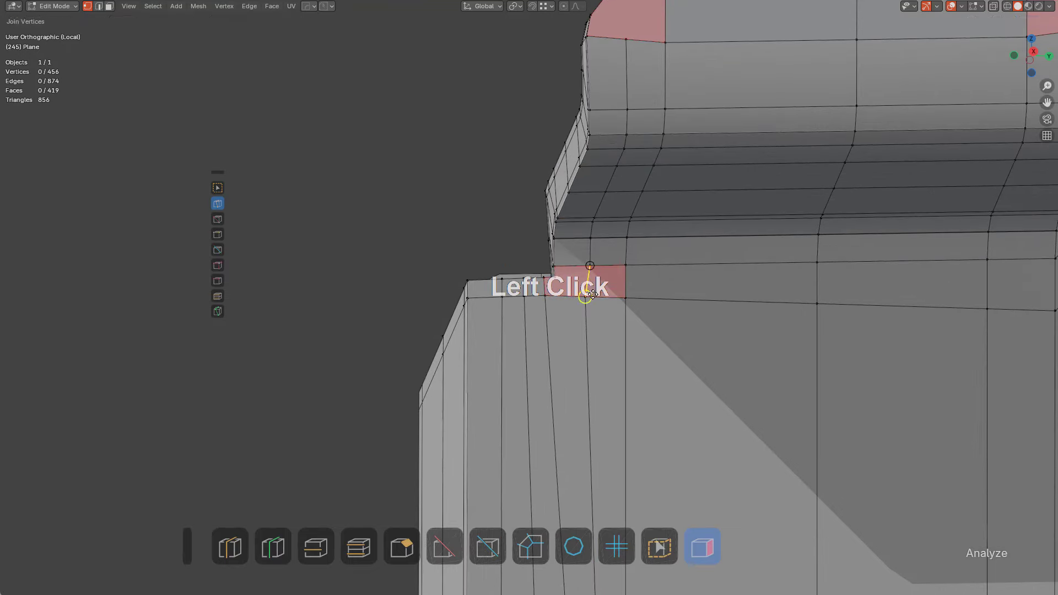
middle_drag(585, 298, 595, 335)
scroll(610, 349, up, 3)
click(604, 341)
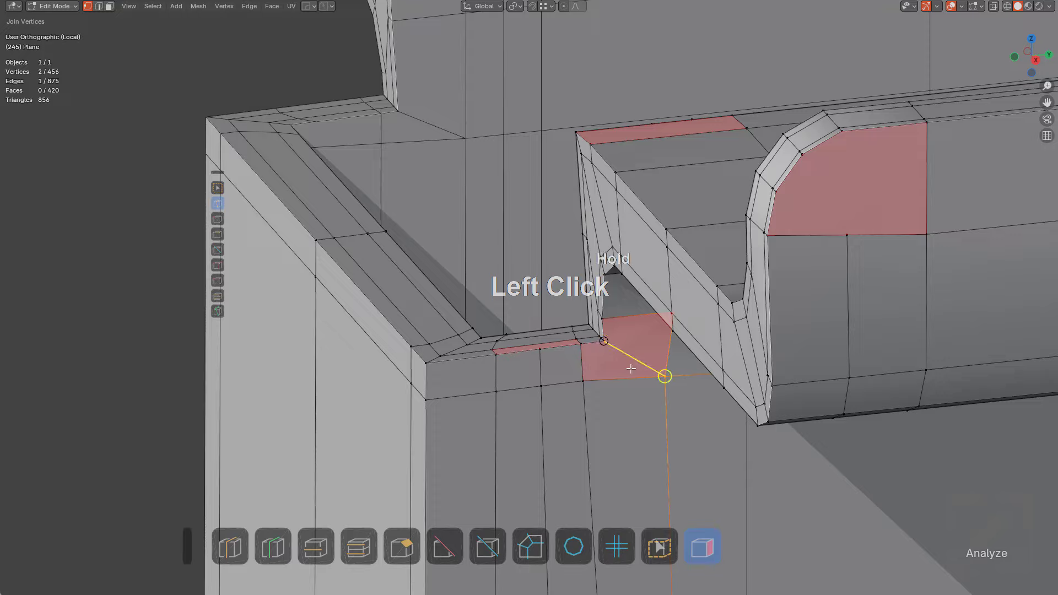
drag(631, 369, 655, 374)
Try a centred loop cut around the side plate beside the notch, then undo it
middle_drag(655, 375, 684, 337)
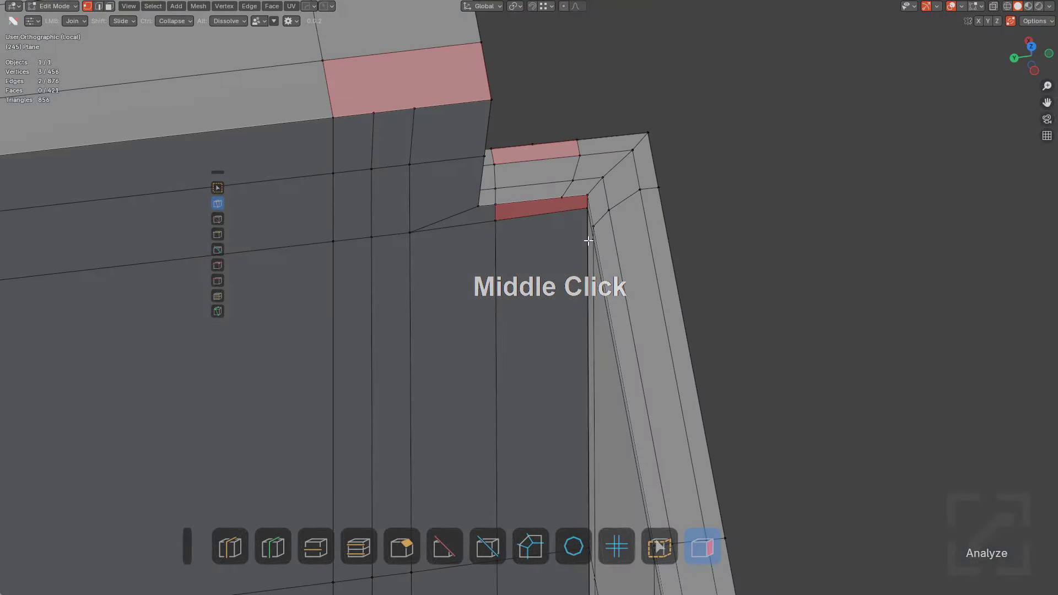
shift+middle_drag(563, 199, 533, 273)
scroll(549, 226, up, 2)
key(ctrl+r)
right_click(533, 273)
key(ctrl+z)
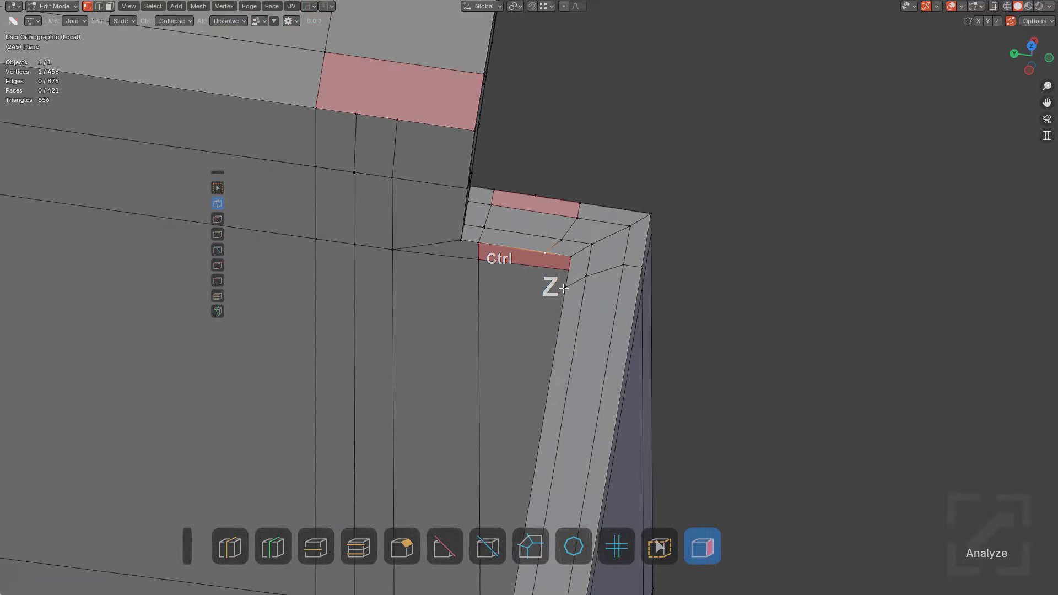
Dissolve the surplus vertical edge loop around the side plate next to the notch
scroll(496, 338, down, 3)
middle_drag(496, 337, 669, 353)
alt+click(515, 311)
key(ctrl+x)
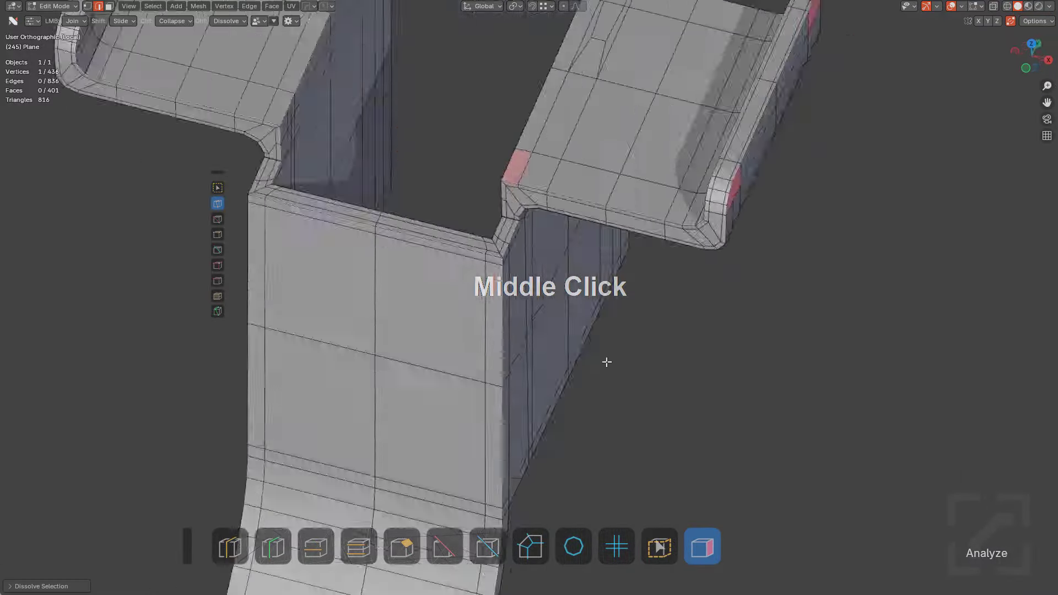
Slide the short vertical edges at the shelf end onto the neighbouring edge beside the large n-gon, merging them
scroll(633, 341, up, 2)
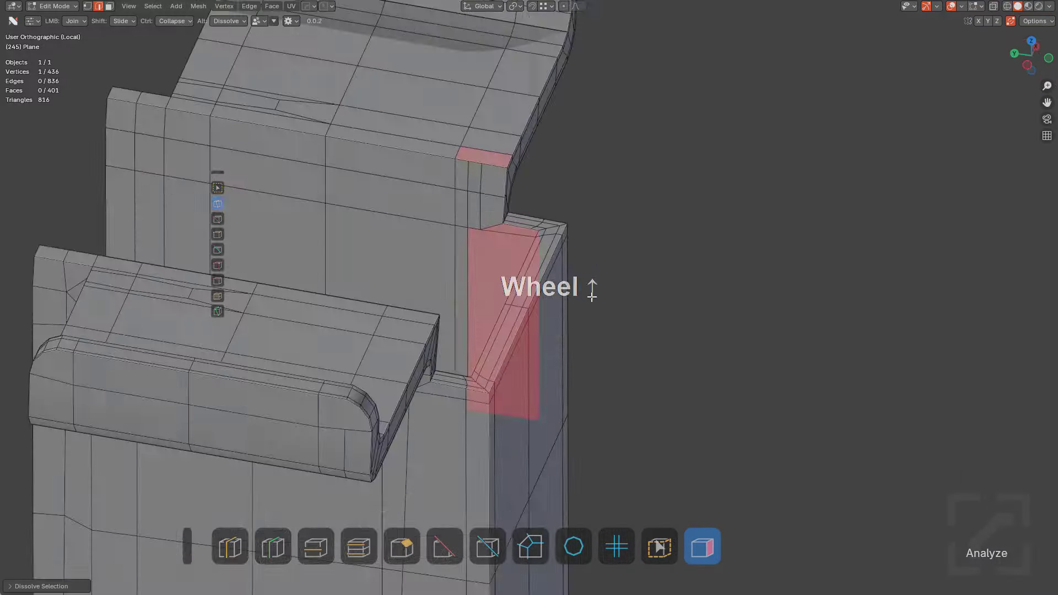
middle_drag(579, 330, 615, 329)
scroll(615, 328, up, 4)
middle_drag(481, 264, 473, 273)
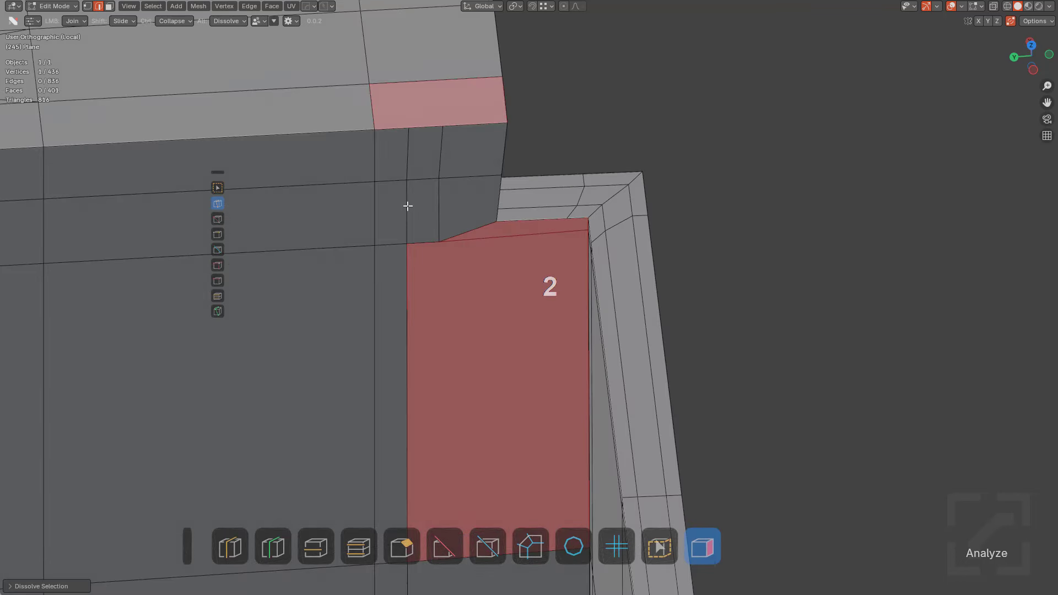
key(g)
key(g)
click(498, 248)
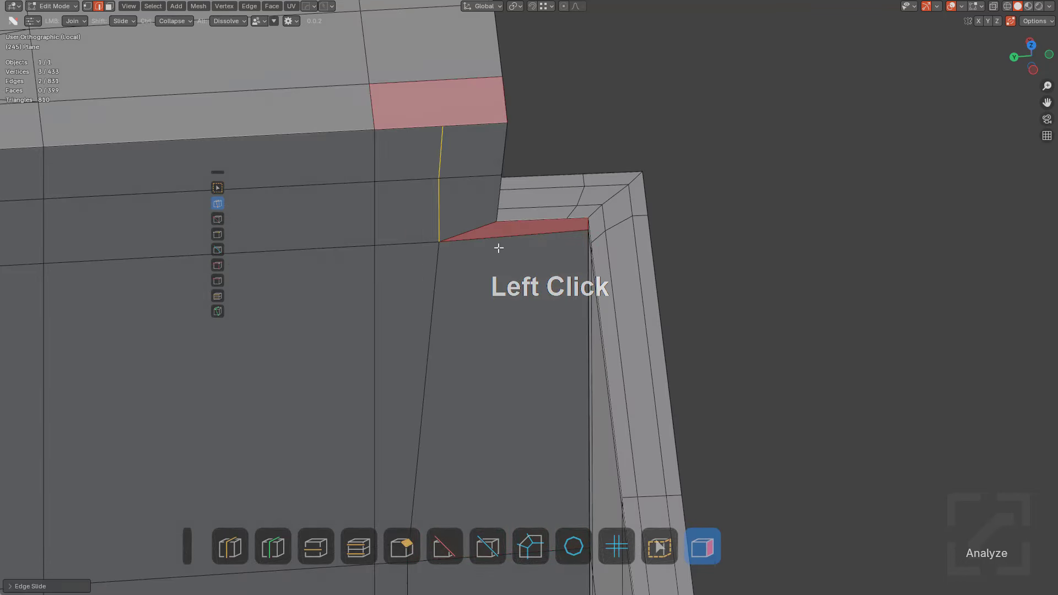
middle_drag(580, 252, 581, 217)
key(ctrl+r)
right_click(615, 277)
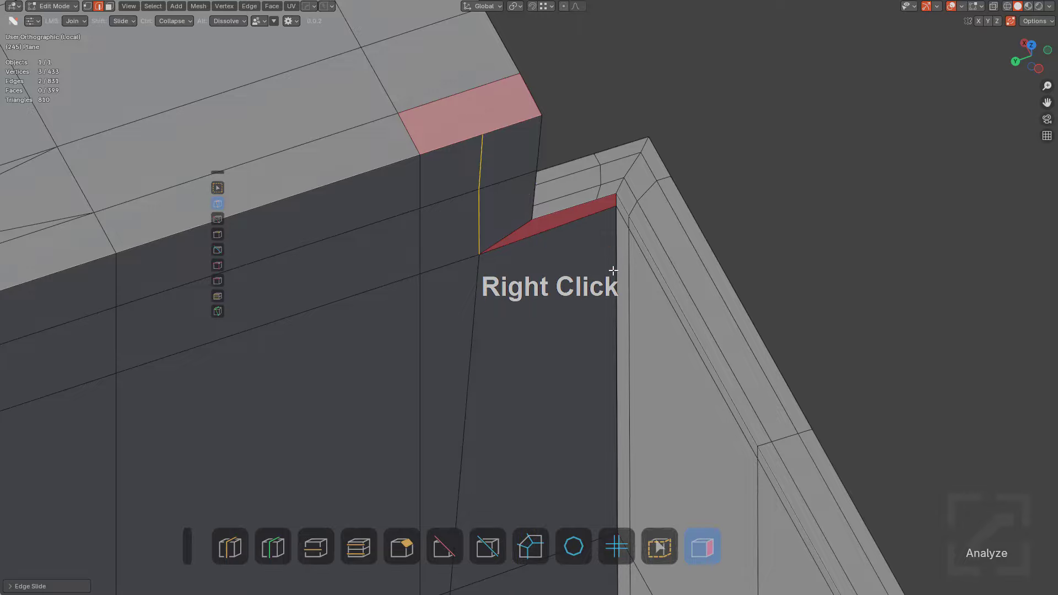
Slide the extra vertex at the base of the curved wall along its edge onto the adjacent vertex near the side plate
middle_drag(615, 277, 582, 336)
middle_drag(582, 336, 553, 93)
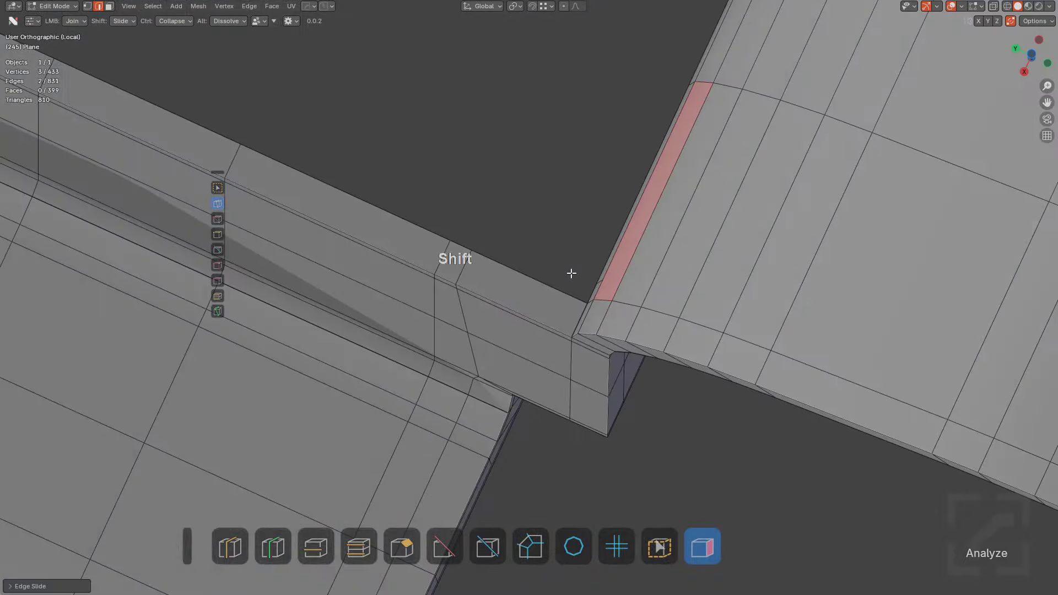
shift+middle_drag(569, 271, 563, 209)
middle_drag(563, 209, 510, 194)
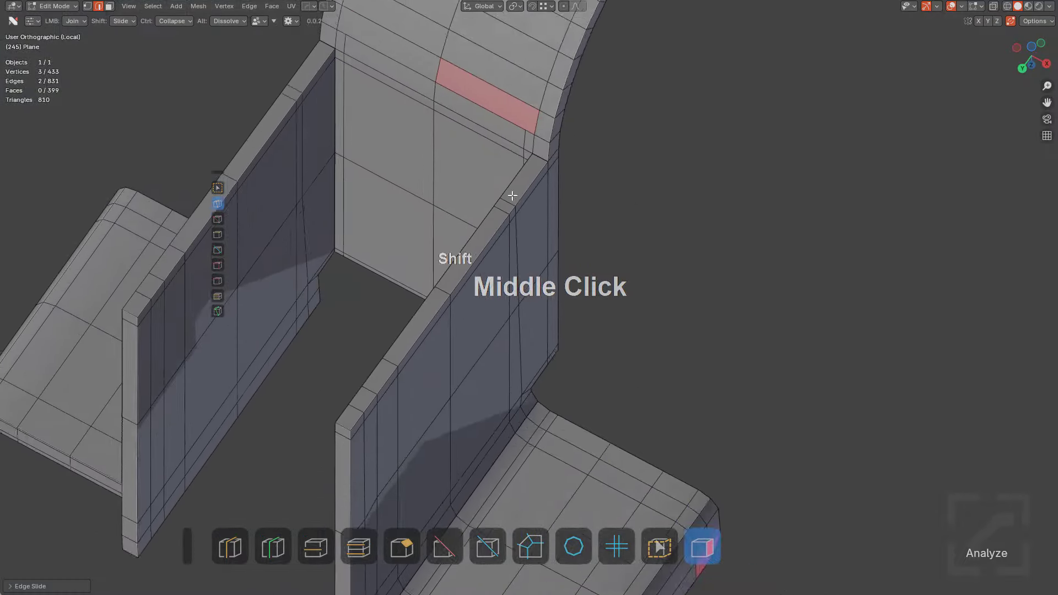
scroll(588, 238, up, 3)
scroll(537, 363, up, 5)
shift+drag(443, 334, 521, 309)
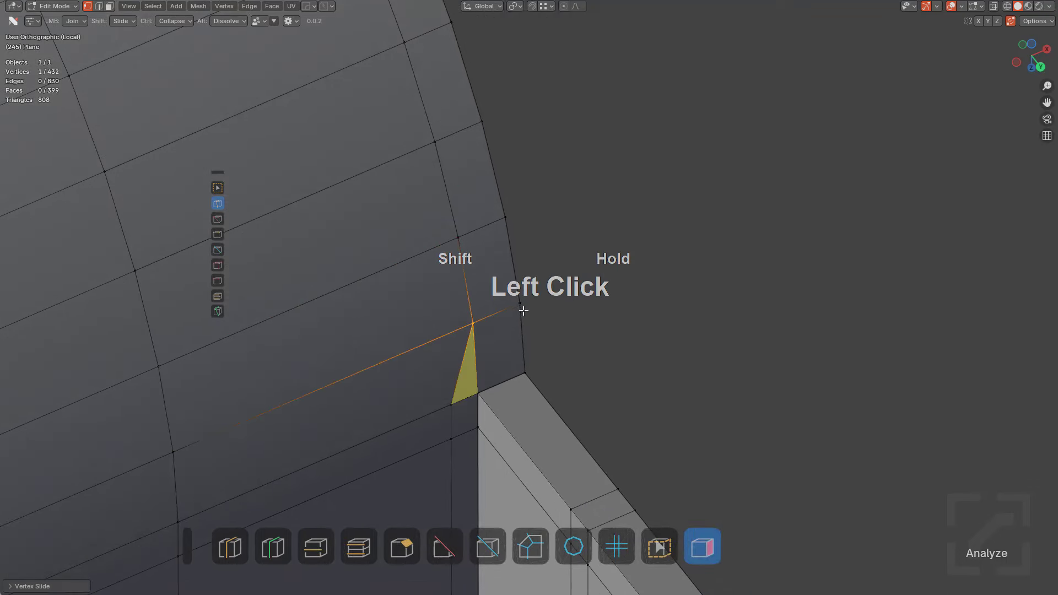
Try a centred loop cut along the side plate's rim and up the curved wall, then undo it
middle_drag(524, 331, 435, 328)
key(ctrl+r)
click(394, 332)
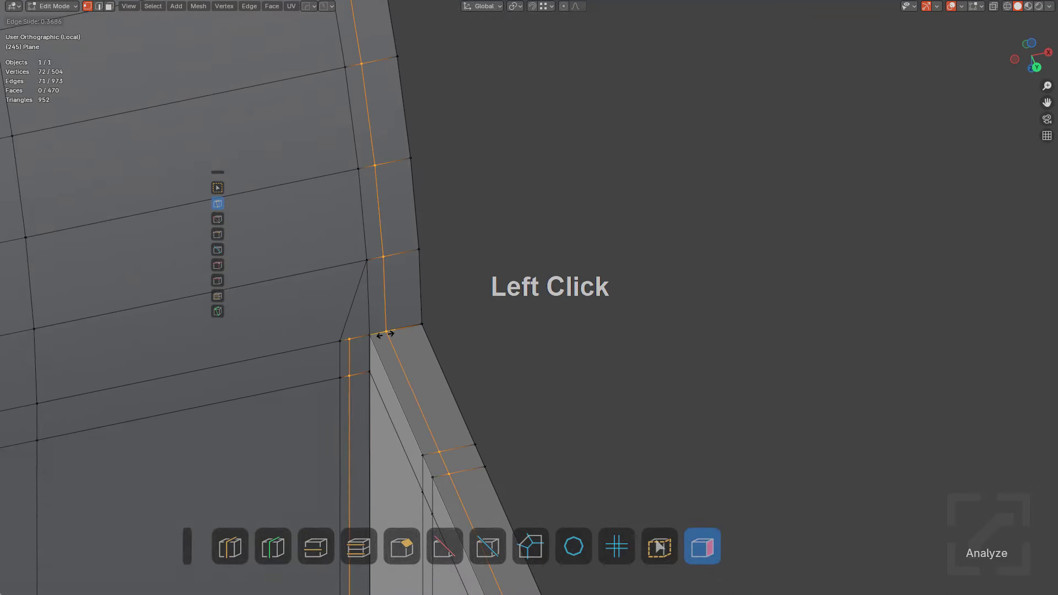
right_click(386, 334)
key(ctrl+z)
Subdivide the horizontal edge beside the triangle at the base of the curved wall
scroll(515, 396, down, 4)
middle_drag(515, 397, 466, 382)
scroll(500, 357, up, 3)
scroll(420, 293, up, 5)
shift+middle_drag(415, 188, 486, 284)
scroll(485, 283, up, 3)
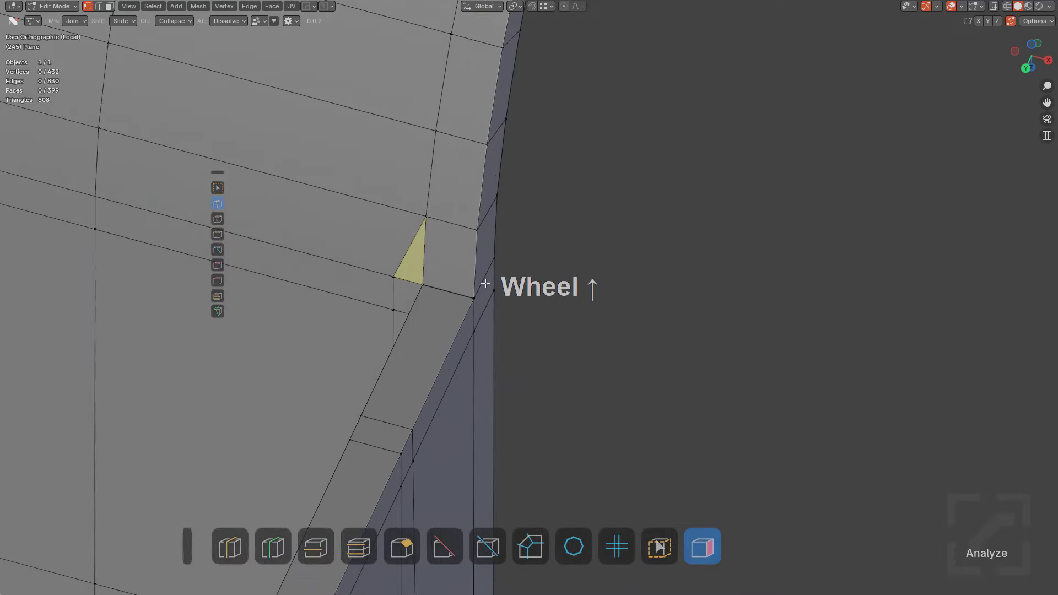
right_click(443, 222)
click(414, 236)
Add a centred loop cut along the side plate's rim, stopping at the curved wall's n-gon
key(ctrl+r)
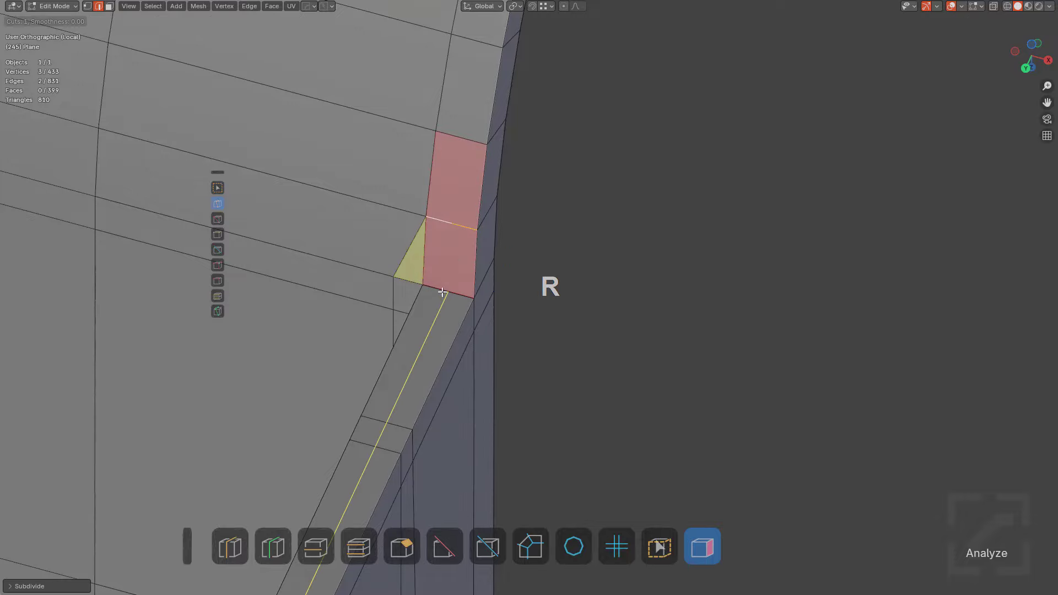
click(443, 292)
right_click(443, 292)
Join the rim cut's end vertex to the wall vertex above the triangle, and dissolve the leftover edge and subdivision vertex
scroll(526, 367, down, 5)
scroll(538, 319, down, 4)
middle_drag(529, 373, 541, 418)
scroll(552, 296, up, 3)
scroll(541, 418, up, 2)
shift+middle_drag(512, 300, 551, 328)
scroll(551, 328, up, 5)
key(a)
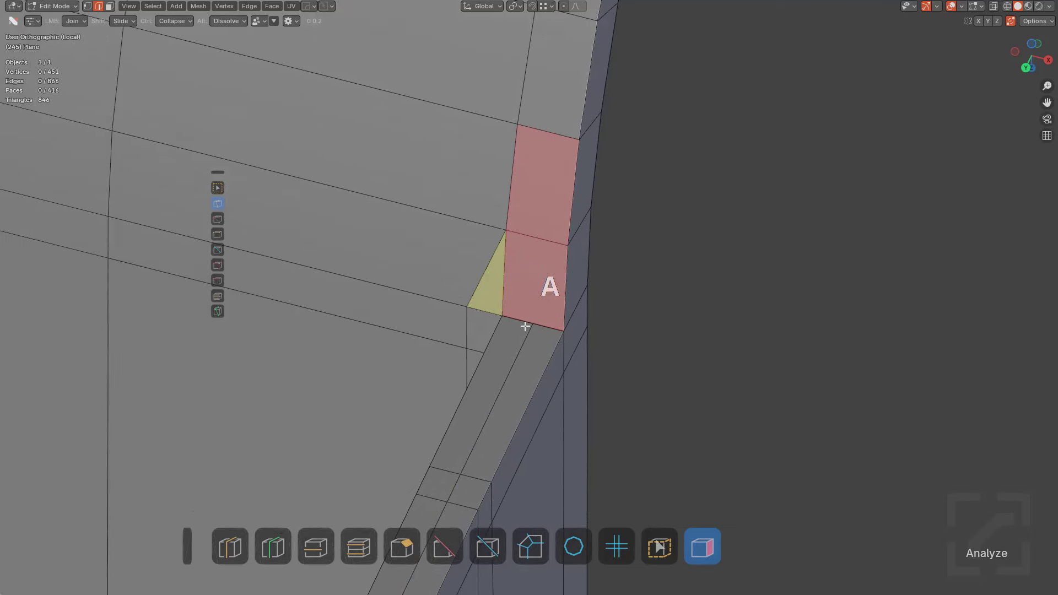
drag(530, 324, 505, 231)
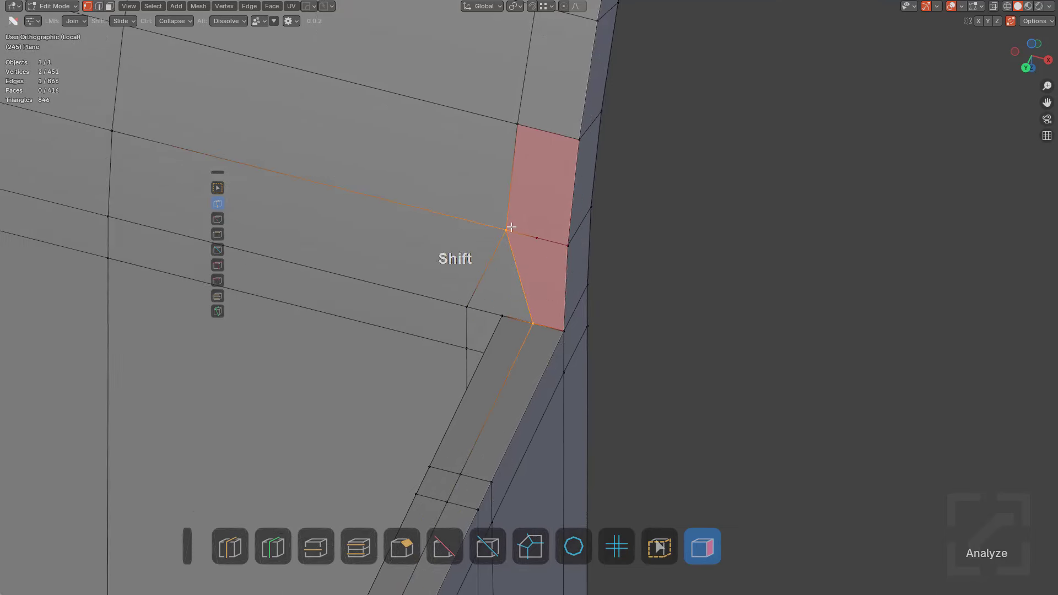
alt+click(537, 234)
scroll(558, 300, down, 6)
key(alt+a)
Add a loop cut along the shelf near its notched end, in line with the plate's edge, and clear the selection
middle_drag(563, 347, 642, 259)
scroll(642, 259, down, 2)
middle_drag(642, 258, 637, 190)
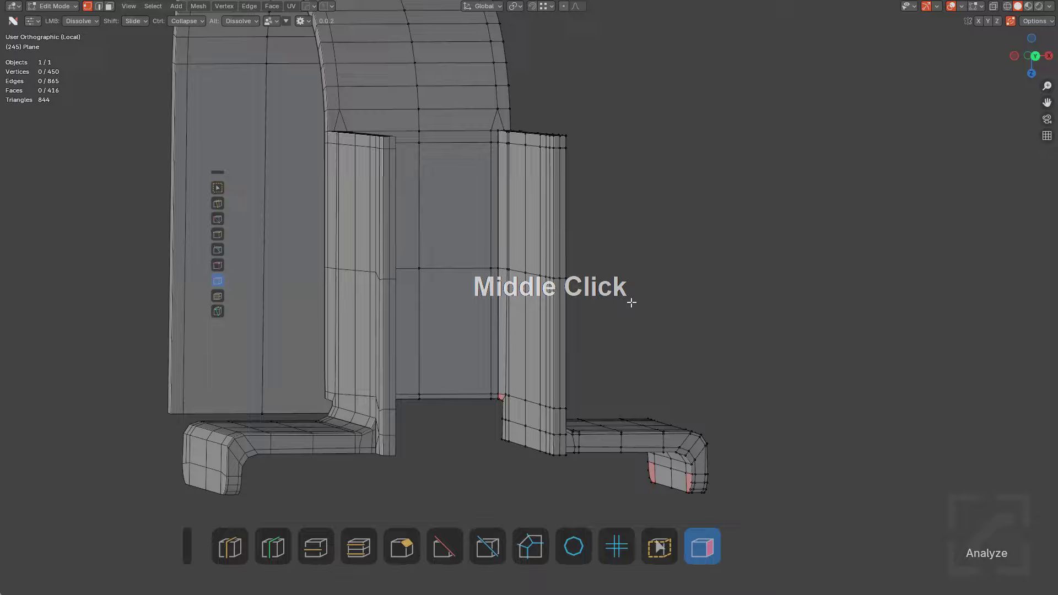
scroll(643, 255, up, 3)
scroll(628, 288, up, 3)
middle_drag(629, 237, 650, 242)
shift+middle_drag(650, 243, 659, 99)
middle_drag(681, 251, 685, 265)
click(661, 208)
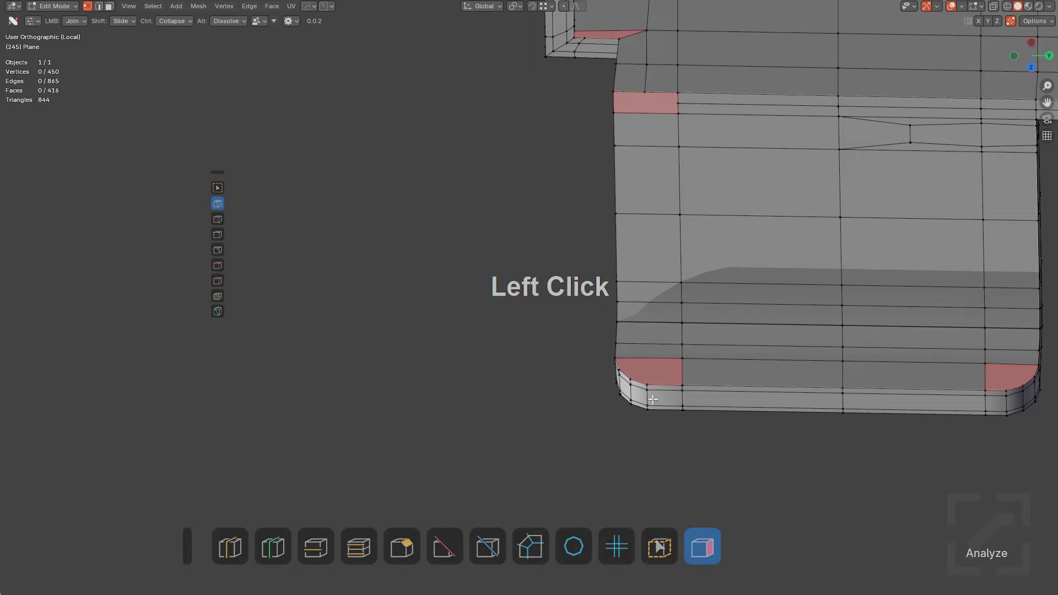
drag(642, 116, 645, 92)
middle_drag(655, 177, 708, 217)
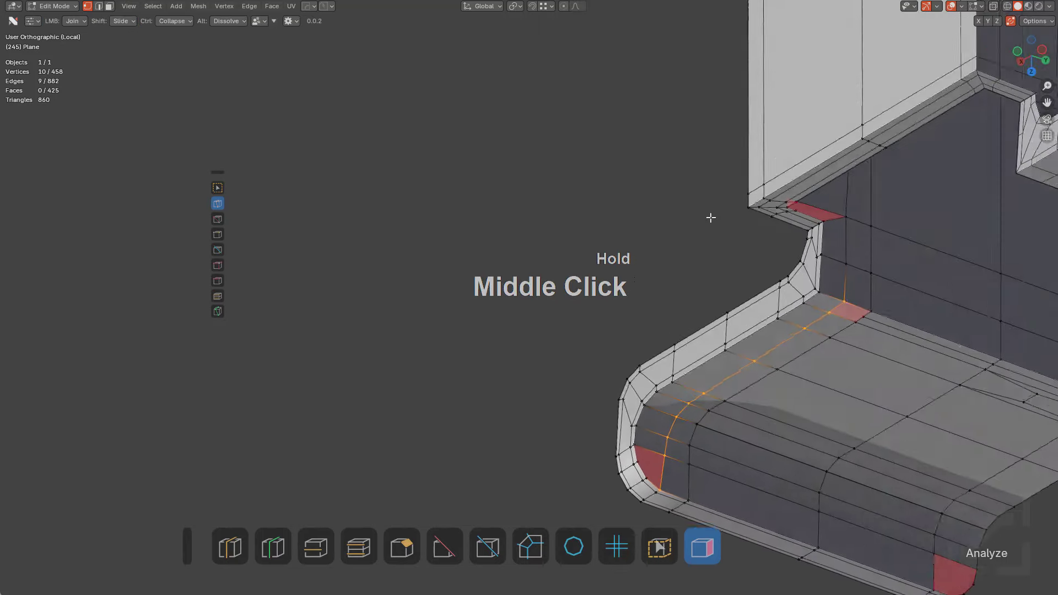
shift+middle_drag(722, 259, 595, 207)
scroll(689, 237, up, 3)
key(alt+a)
Dissolve the surplus edges along the shelf and plate junction, and join the remaining loop's end vertex to the shelf's middle loop
shift+middle_drag(798, 263, 610, 261)
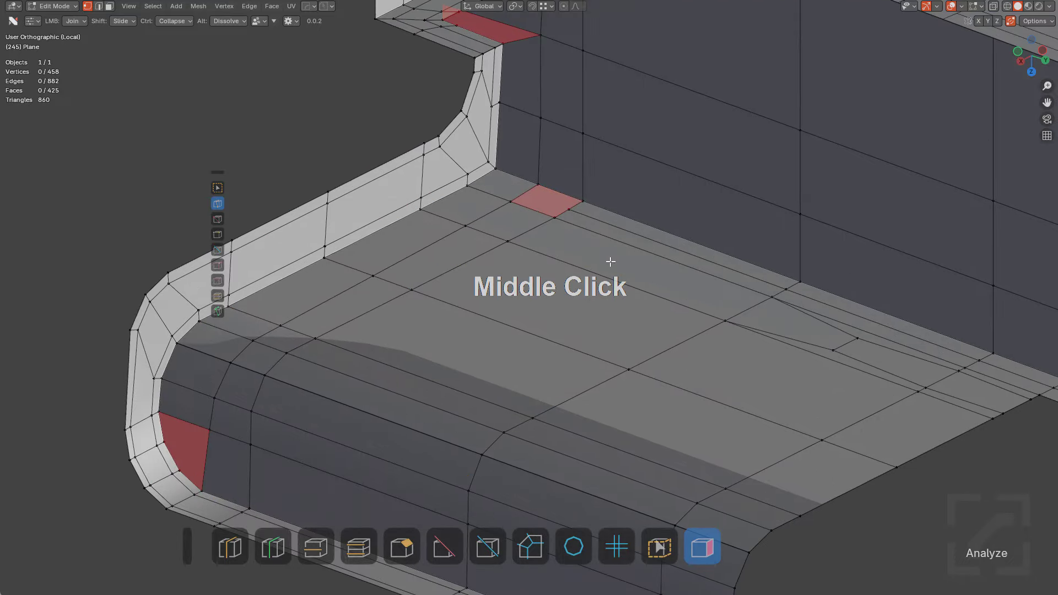
alt+click(745, 270)
alt+click(830, 297)
scroll(831, 298, down, 1)
middle_drag(831, 297, 761, 289)
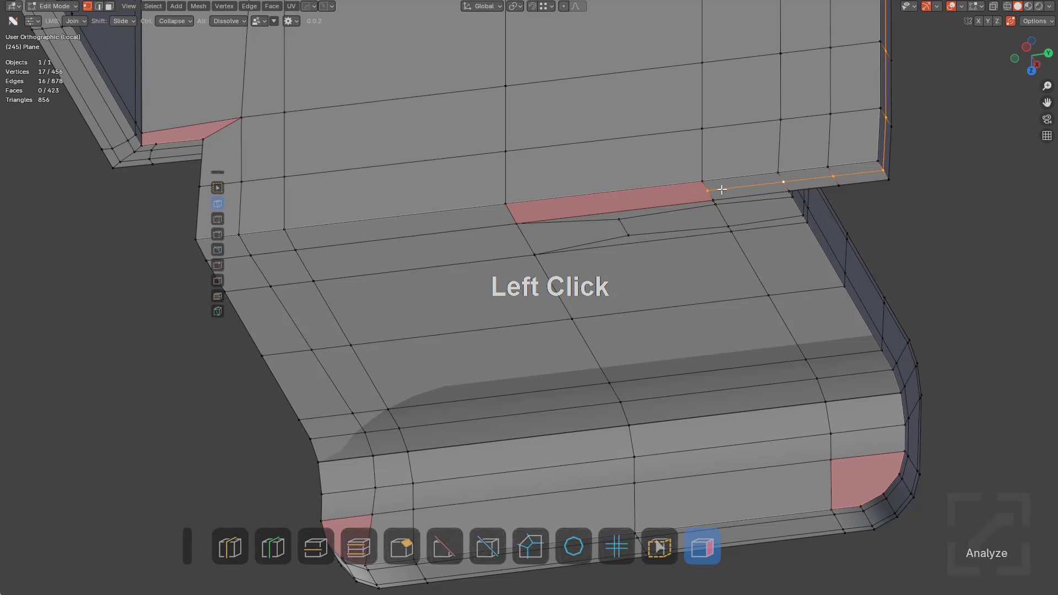
drag(712, 190, 650, 195)
drag(538, 204, 531, 213)
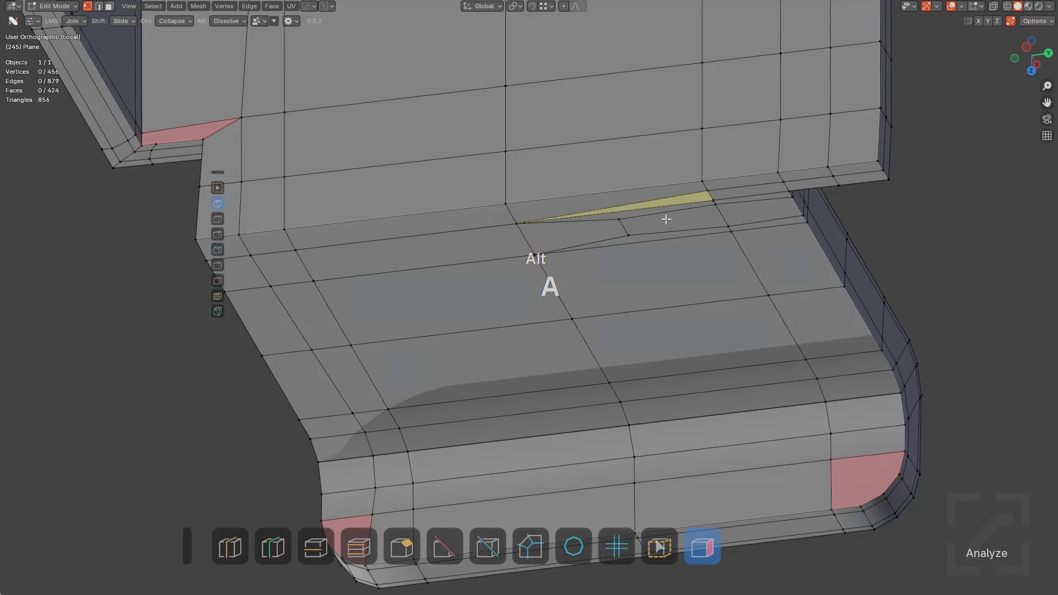
Dissolve the small kinked edges on the shelf and the edge bordering the thin triangle along the plate junction
middle_drag(531, 212, 643, 188)
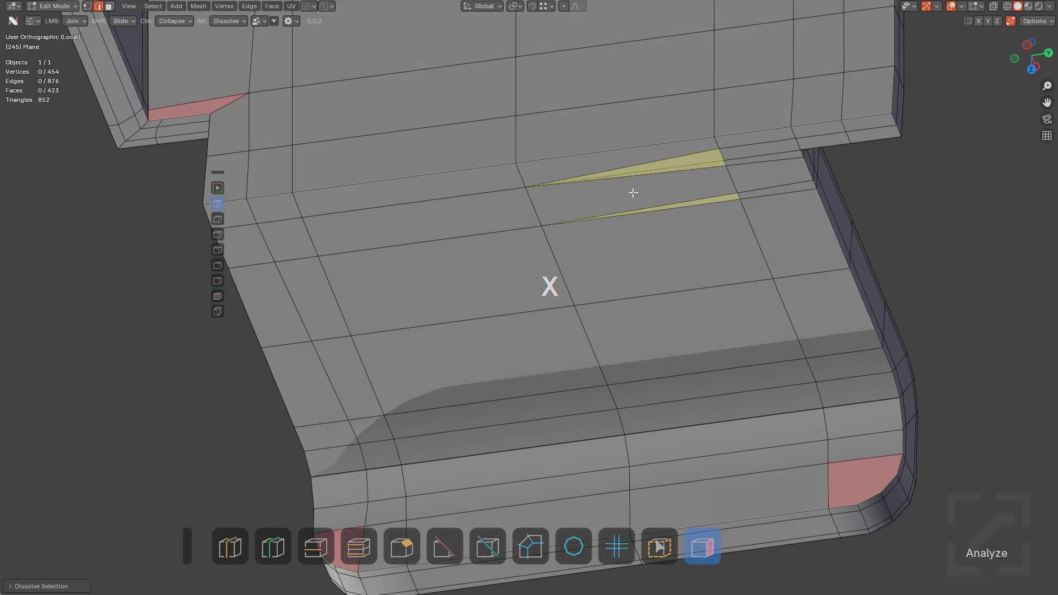
alt+click(692, 166)
key(alt+a)
middle_drag(692, 166, 658, 206)
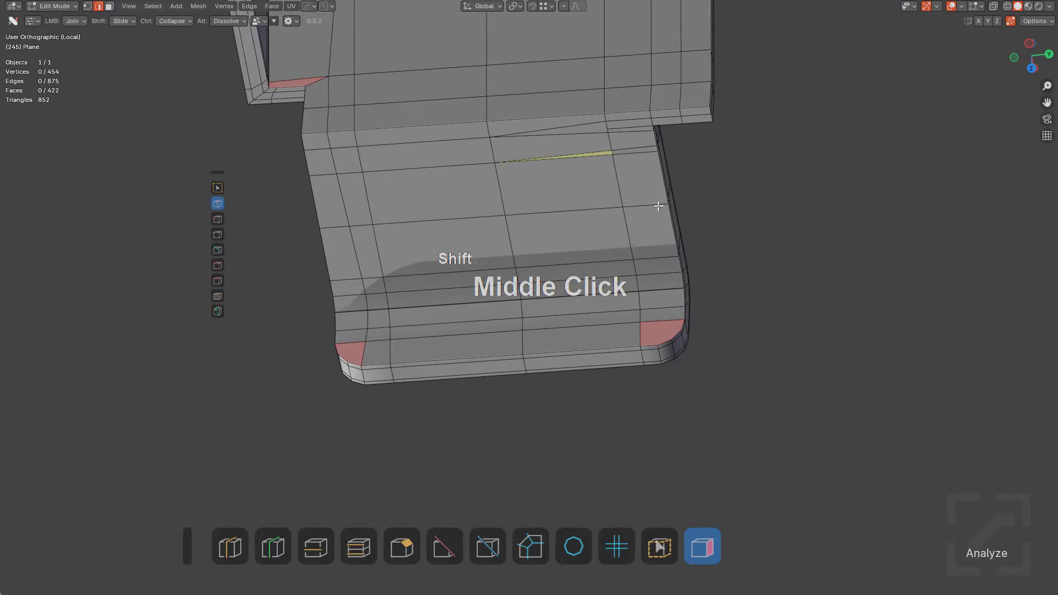
Inset the two n-gon faces at the lip's rounded corners
scroll(659, 206, up, 3)
scroll(666, 252, down, 1)
middle_drag(665, 252, 688, 229)
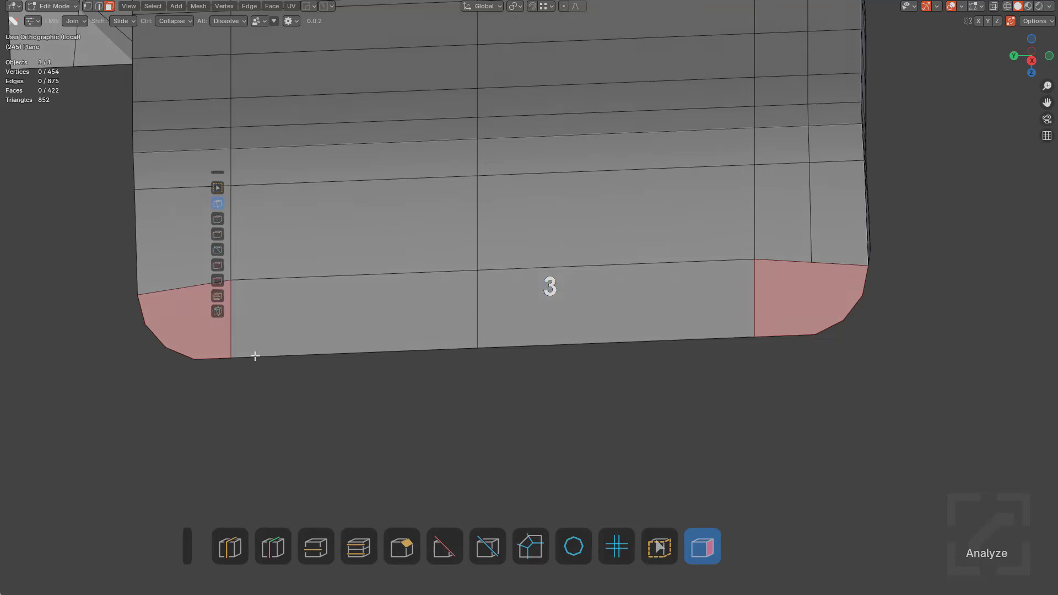
click(221, 345)
drag(951, 390, 931, 376)
key(alt+a)
Merge the extra inner vertices of the inset corner below the existing loop cut, and dissolve the edge between the two triangles
shift+middle_drag(879, 326, 821, 312)
scroll(826, 320, up, 3)
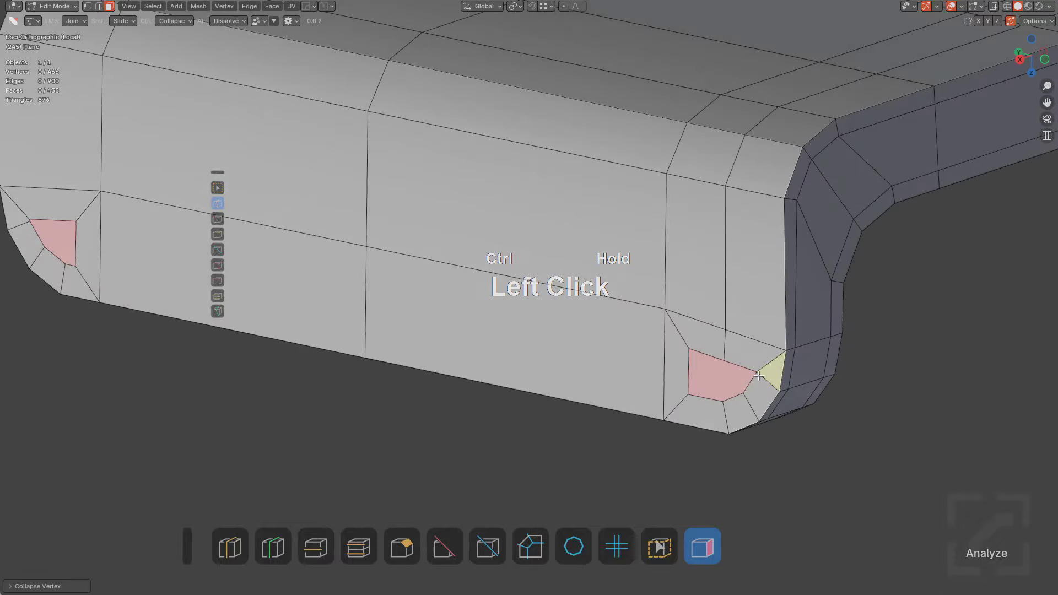
shift+drag(722, 360, 761, 371)
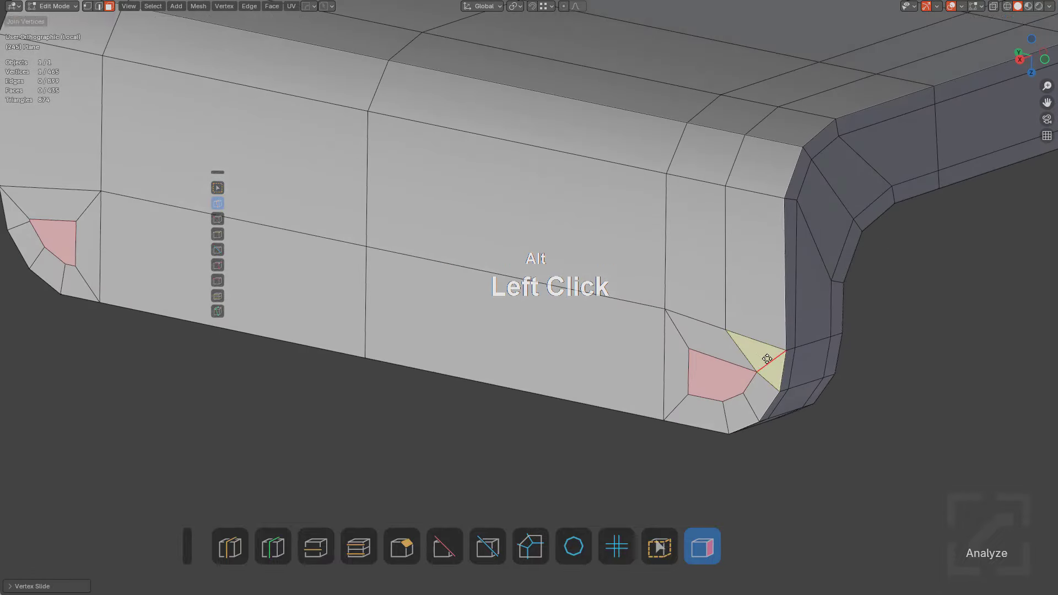
alt+click(767, 362)
Add a loop cut around the opposite end of the shelf, running down to the other inset lip corner
middle_drag(748, 359, 754, 361)
scroll(553, 314, down, 2)
shift+middle_drag(409, 291, 666, 338)
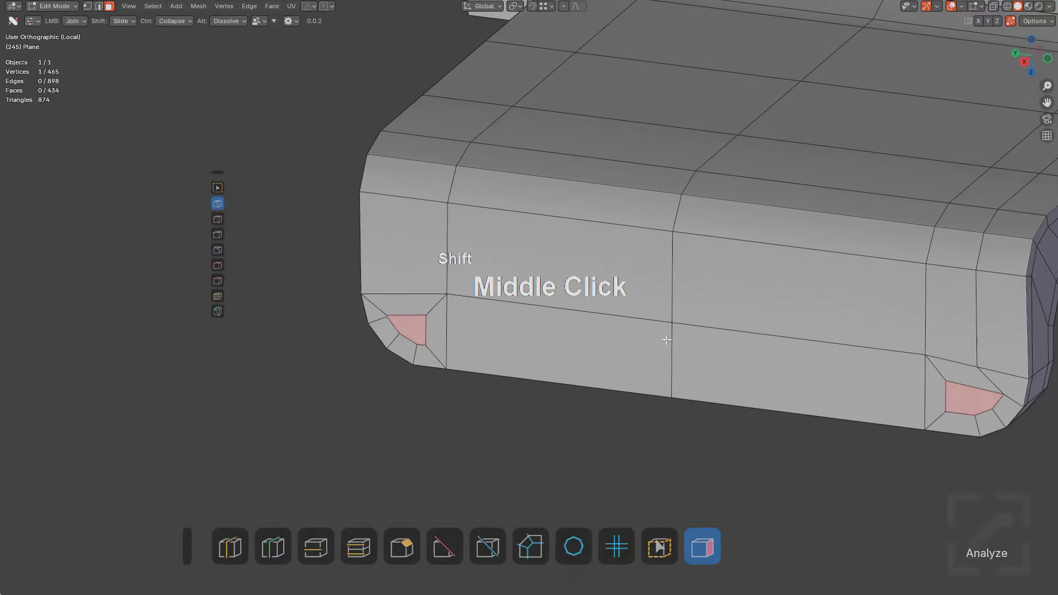
scroll(526, 321, up, 4)
mouse_move(399, 309)
shift+middle_down()
mouse_move(526, 321)
mouse_move(524, 215)
shift+middle_up()
scroll(527, 321, down, 4)
click(491, 222)
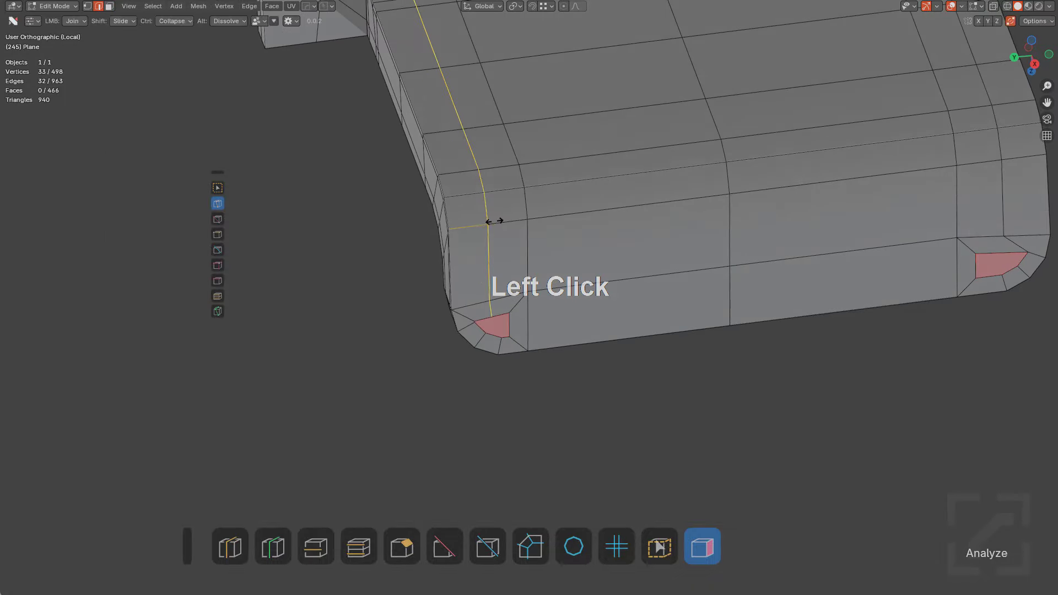
Slide the new cut's end vertex onto the inset's outer vertex, and dissolve the redundant edge and the inset's inner corner vertex
scroll(434, 353, up, 4)
shift+click(390, 355)
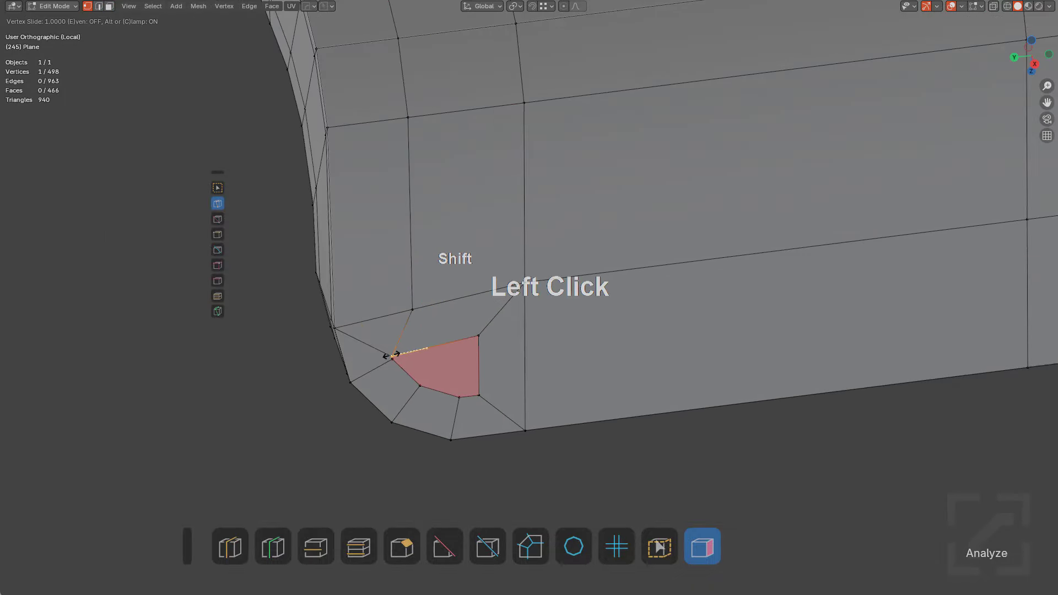
alt+click(402, 360)
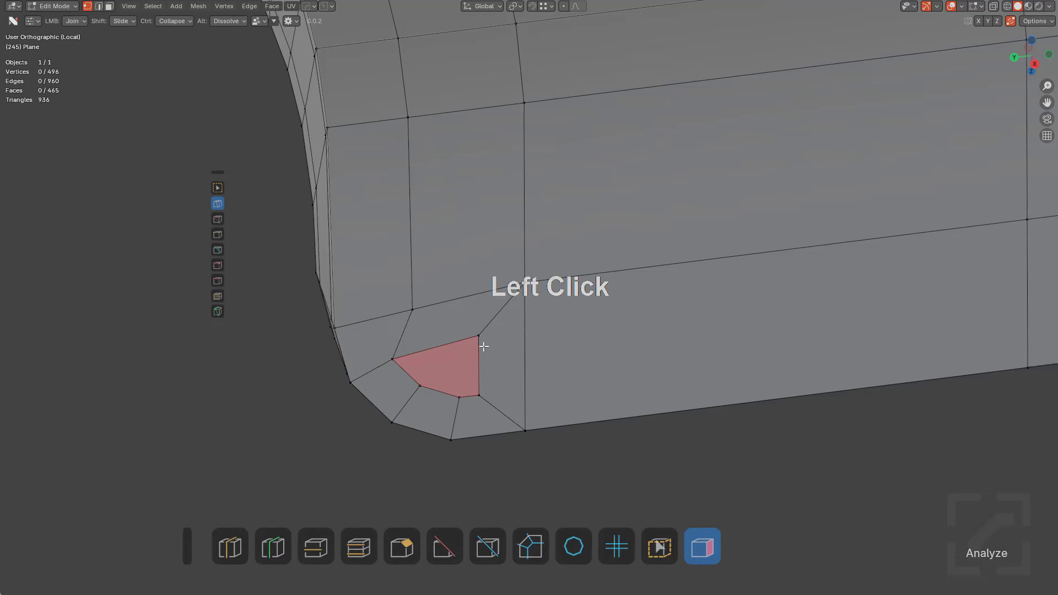
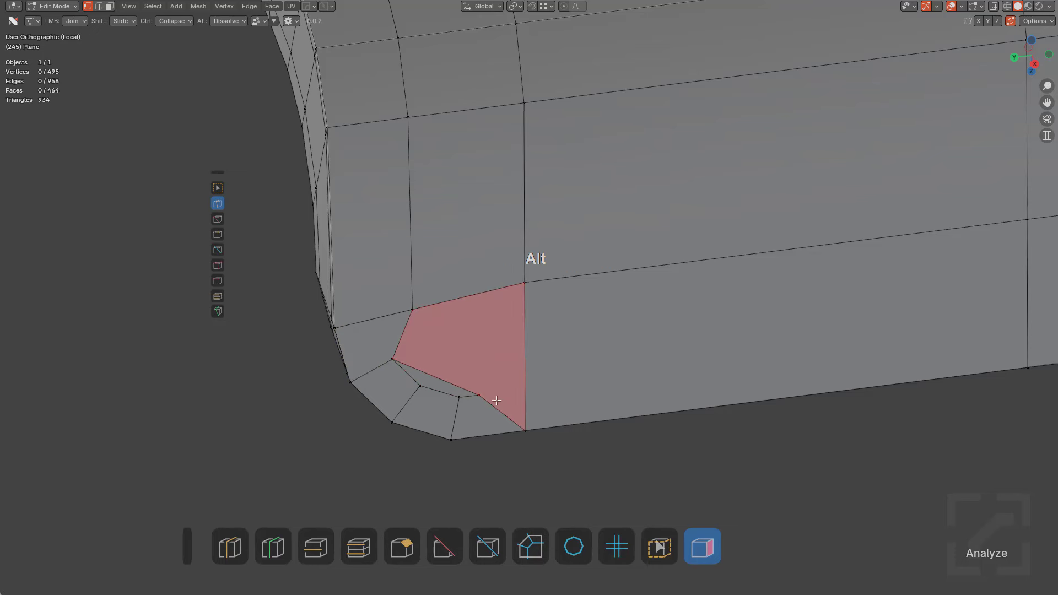
Add a loop cut along the lip's lower edge between the two corner insets, and dissolve the small triangle's edge at one end
scroll(669, 373, down, 4)
middle_drag(669, 373, 625, 342)
key(ctrl+r)
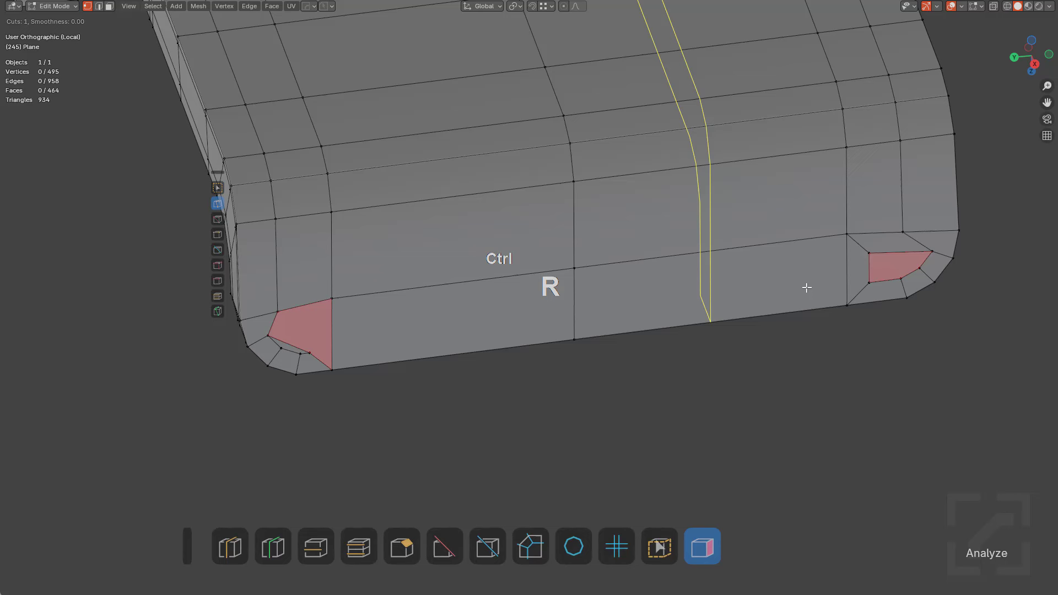
click(841, 279)
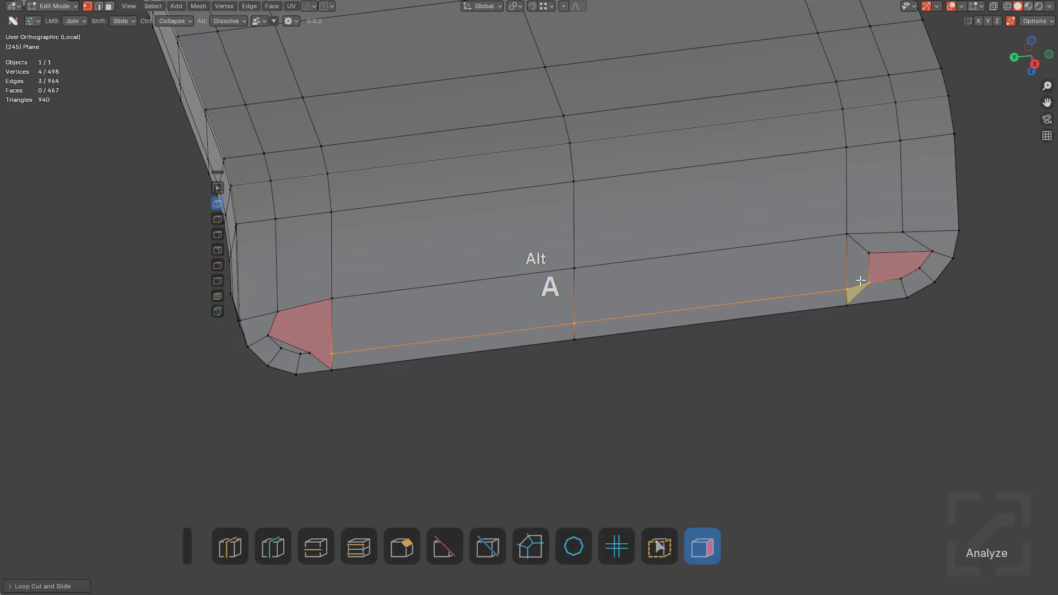
alt+click(860, 291)
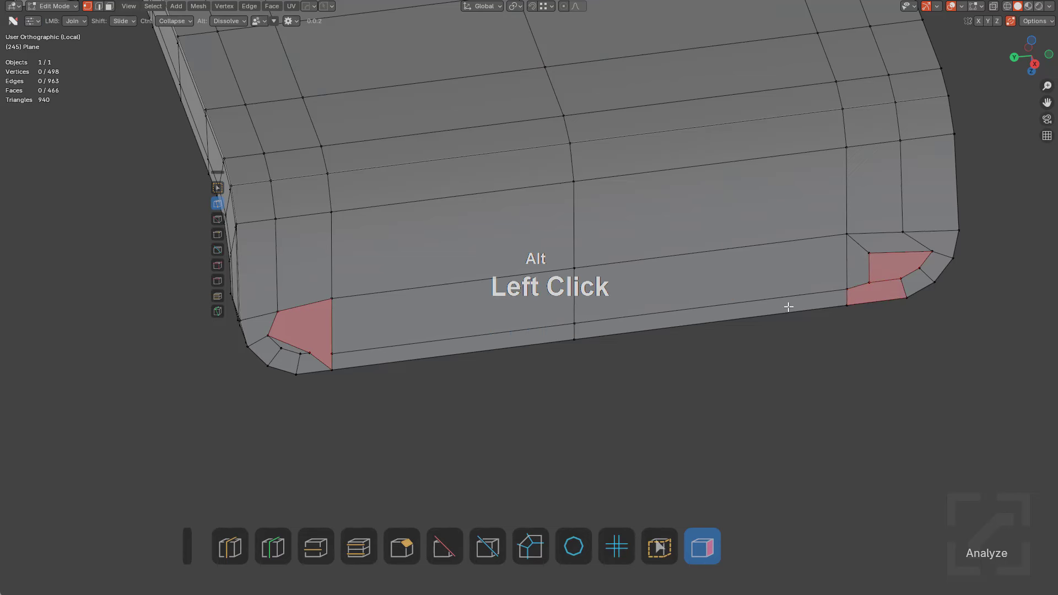
Join the other inset's vertex to the new cut's end, and dissolve the redundant inset edges at both lip corners
drag(309, 353, 332, 353)
alt+click(316, 361)
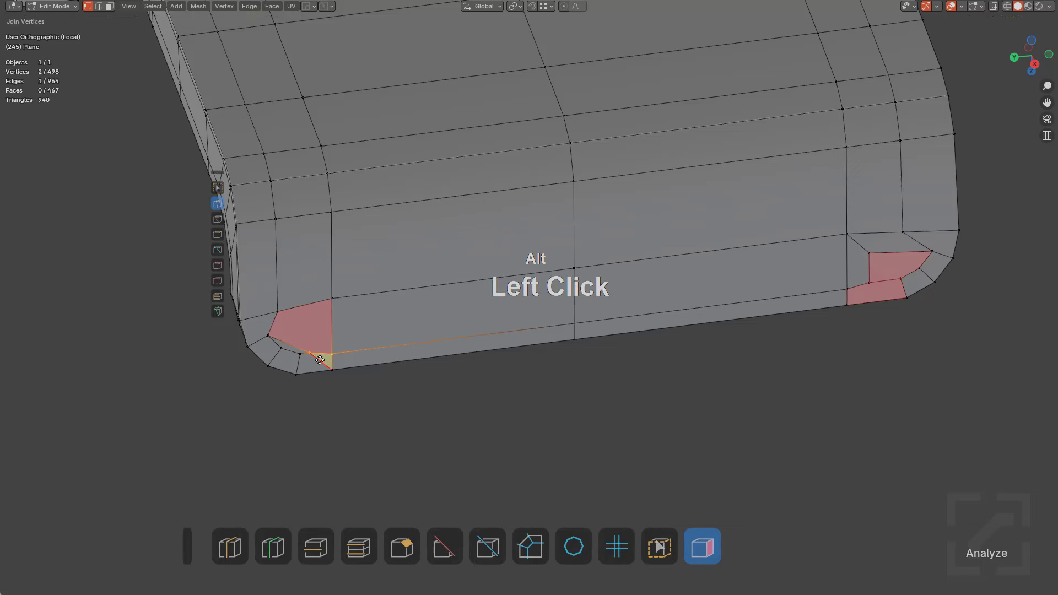
alt+click(866, 271)
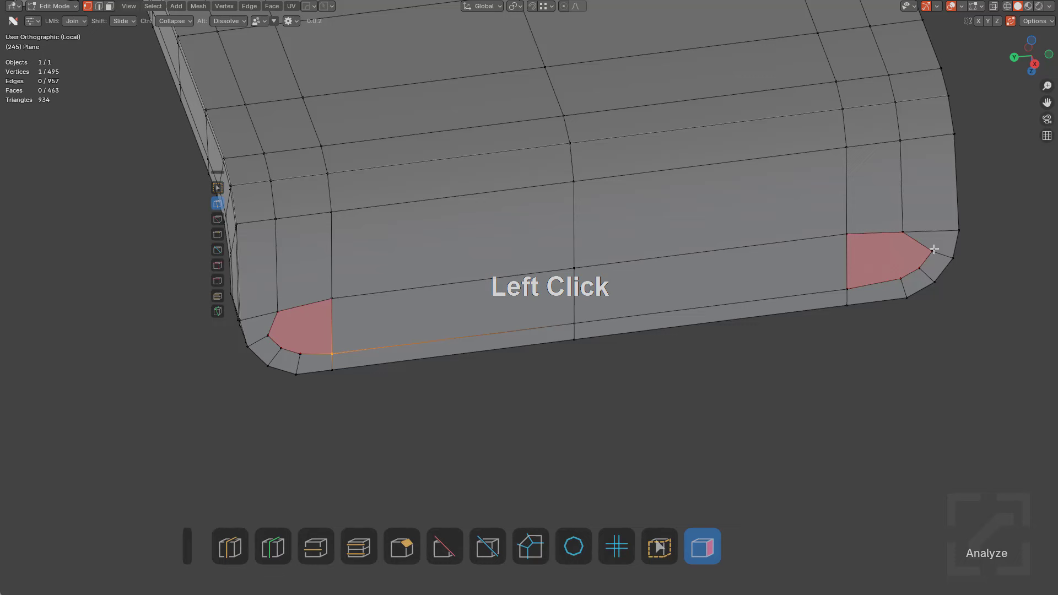
Connect the insets with an edge across the lip, and join each inset's lower vertex diagonally to the corner of its n-gon
drag(934, 249, 663, 261)
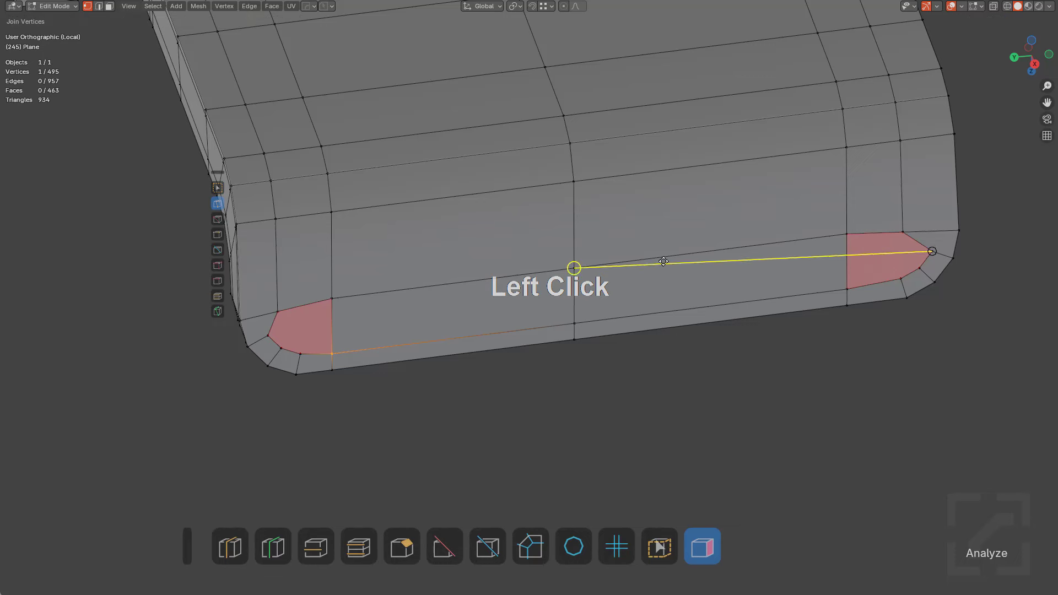
drag(299, 309, 331, 299)
key(alt+a)
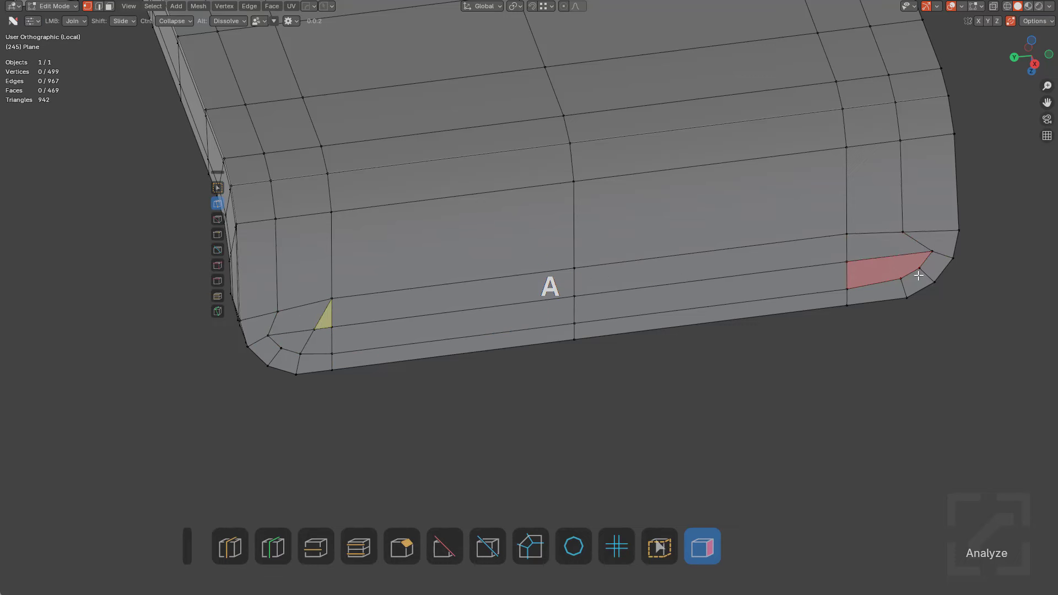
drag(900, 279, 848, 238)
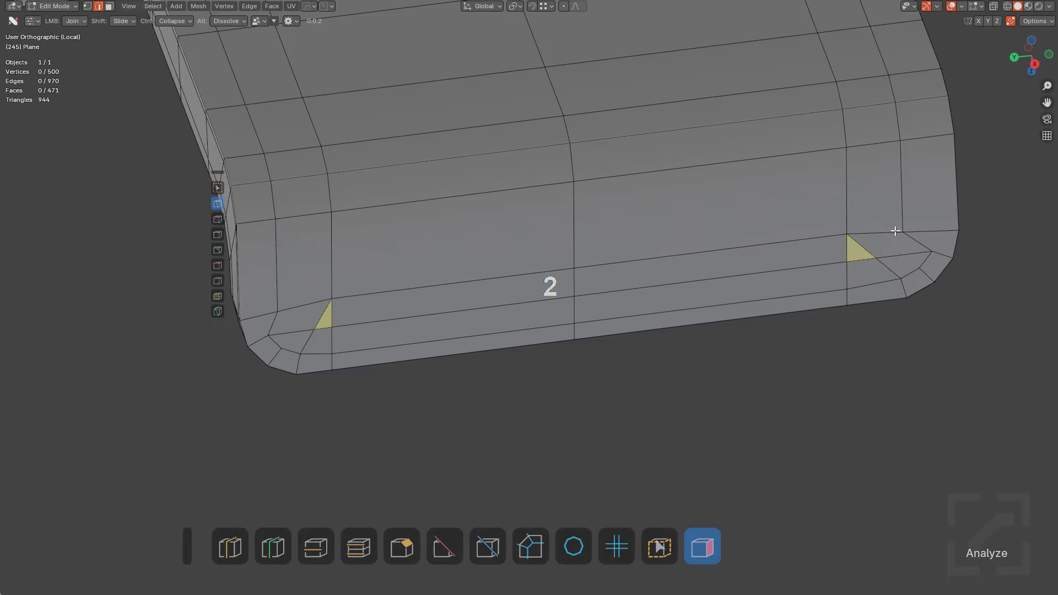
Slide the corner vertex and the vertex above it outward on both ends of the lip
shift+drag(896, 230, 929, 228)
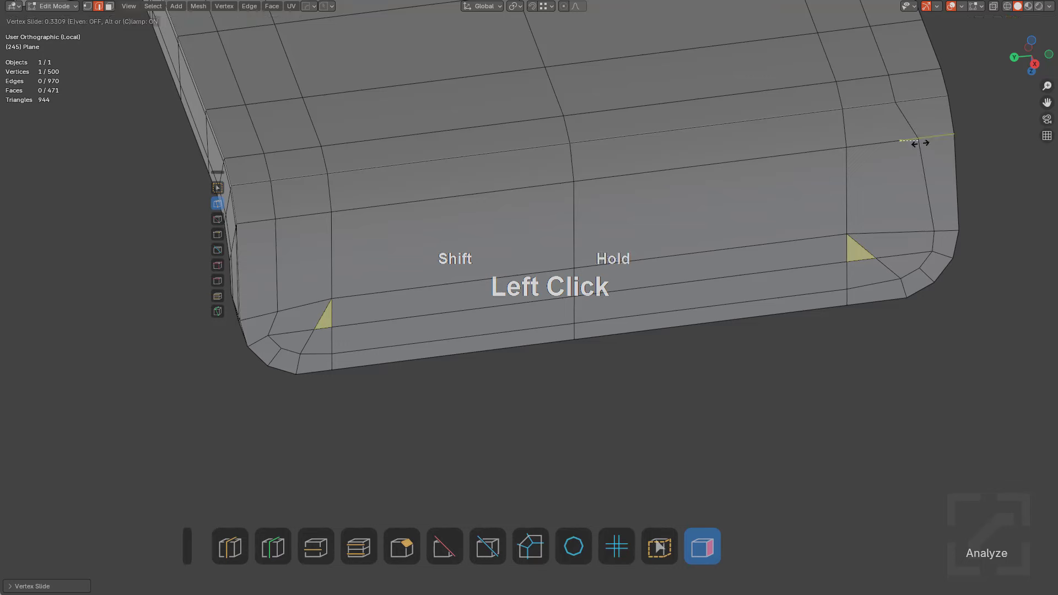
scroll(826, 196, up, 4)
scroll(641, 268, up, 2)
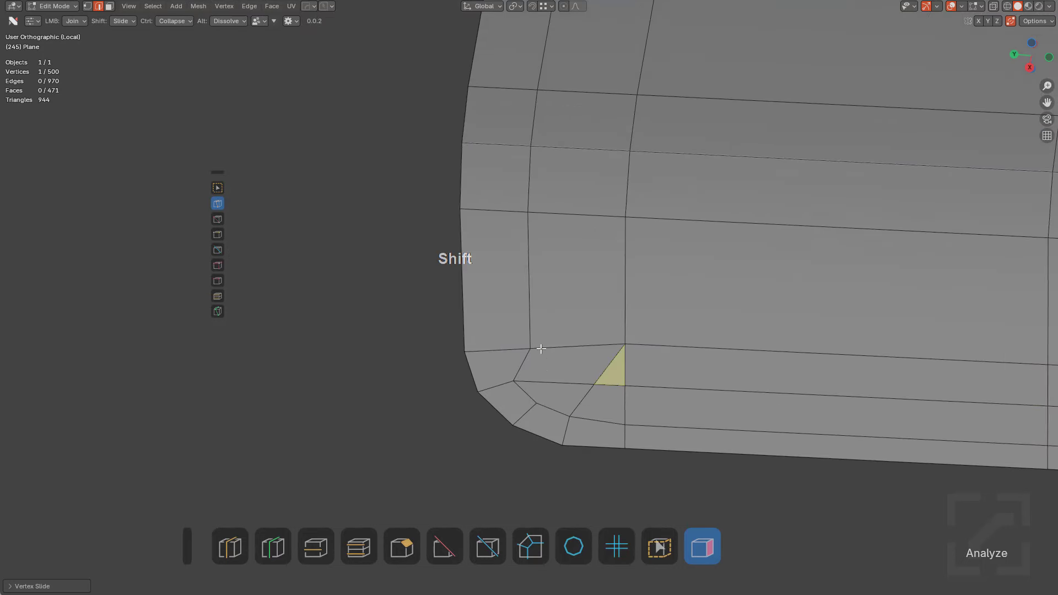
shift+drag(531, 347, 503, 344)
shift+drag(520, 213, 506, 206)
Try to bevel the lip edge between the two corner triangles with two segments, and undo it
scroll(740, 340, down, 4)
scroll(566, 302, up, 1)
shift+middle_drag(760, 336, 523, 274)
key(2)
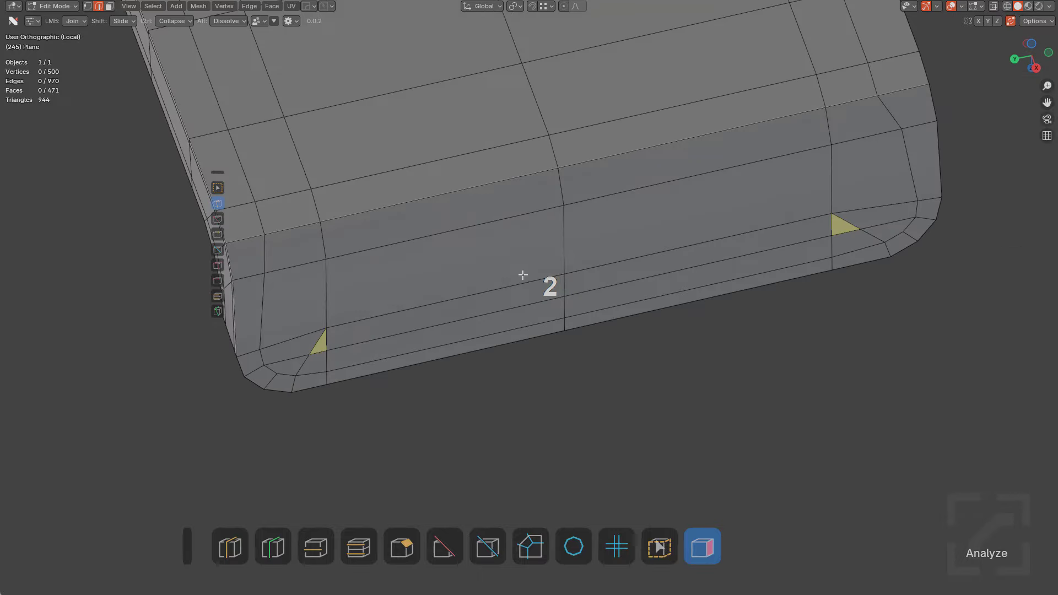
key(ctrl+b)
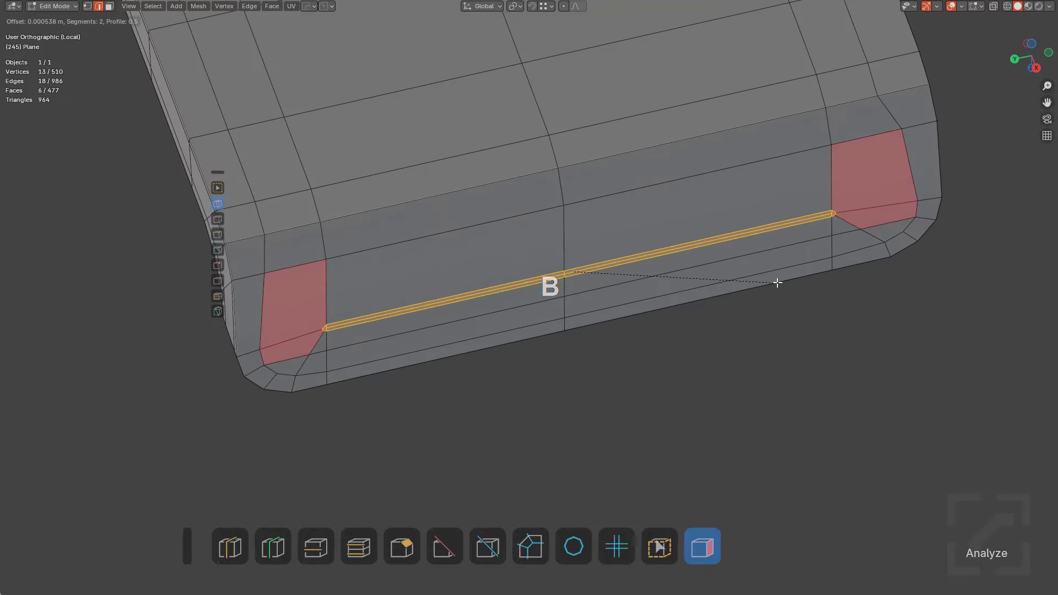
scroll(777, 281, up, 1)
click(781, 283)
click(839, 214)
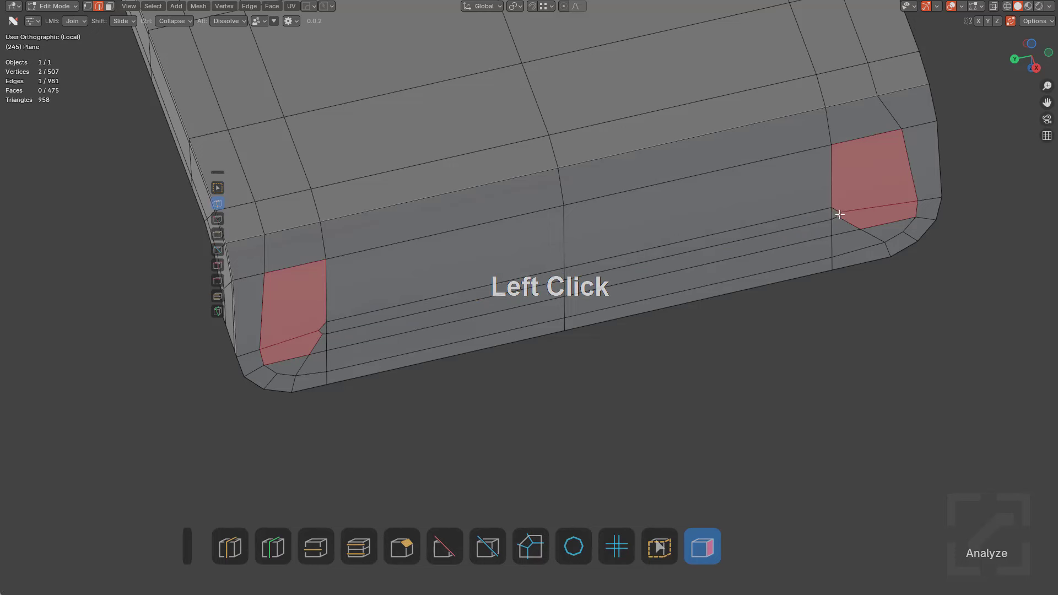
key(x)
shift+middle_drag(567, 231, 554, 259)
key(ctrl+z)
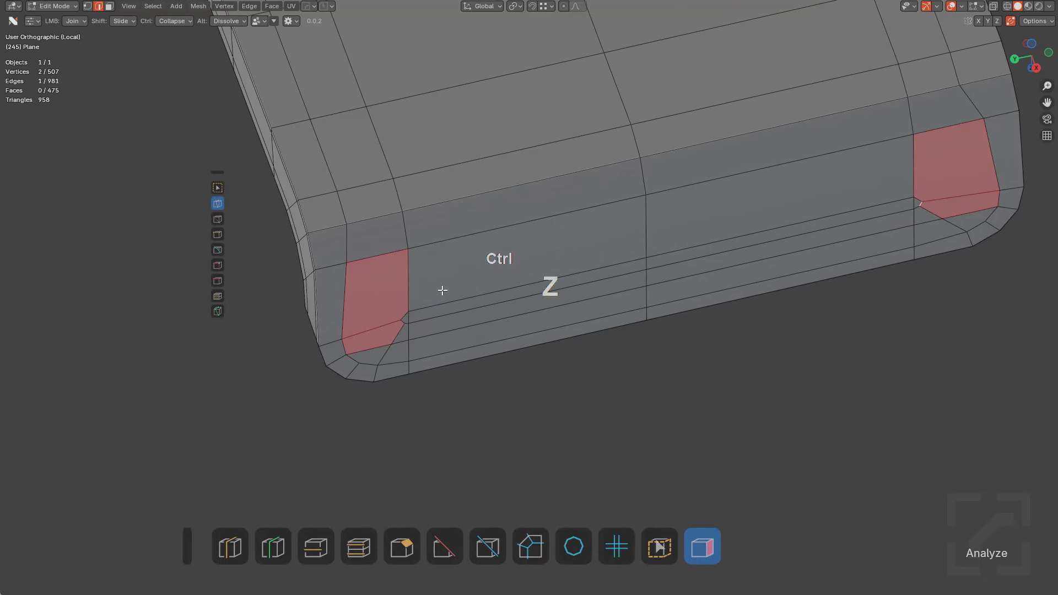
key(ctrl+z)
Add a loop cut along the lip between the two corner triangles, scale it, and leave Edit Mode
key(ctrl+r)
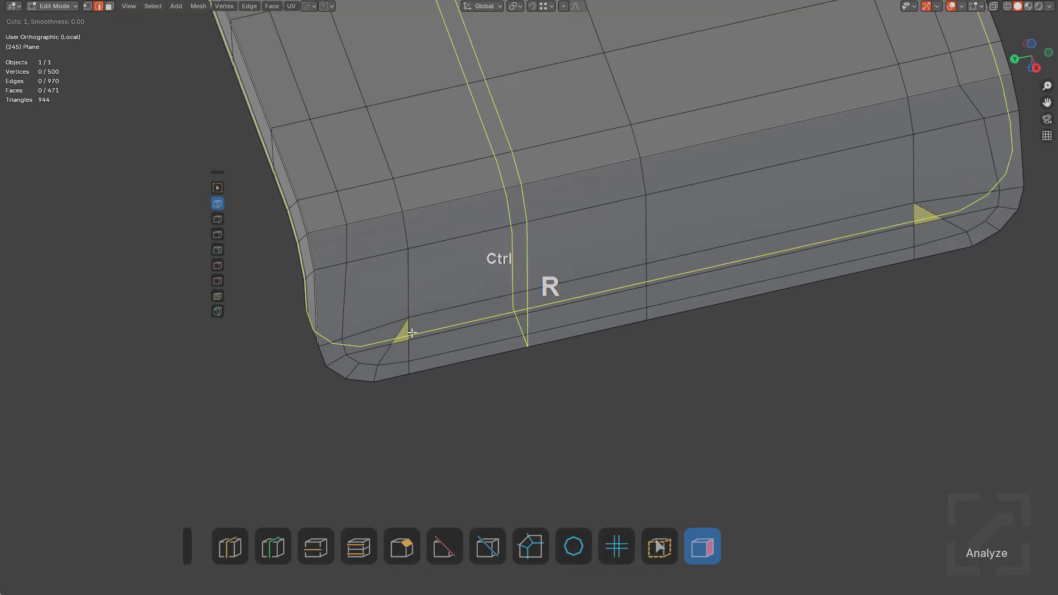
click(419, 333)
right_click(417, 334)
key(s)
click(710, 351)
key(Tab)
scroll(665, 307, down, 5)
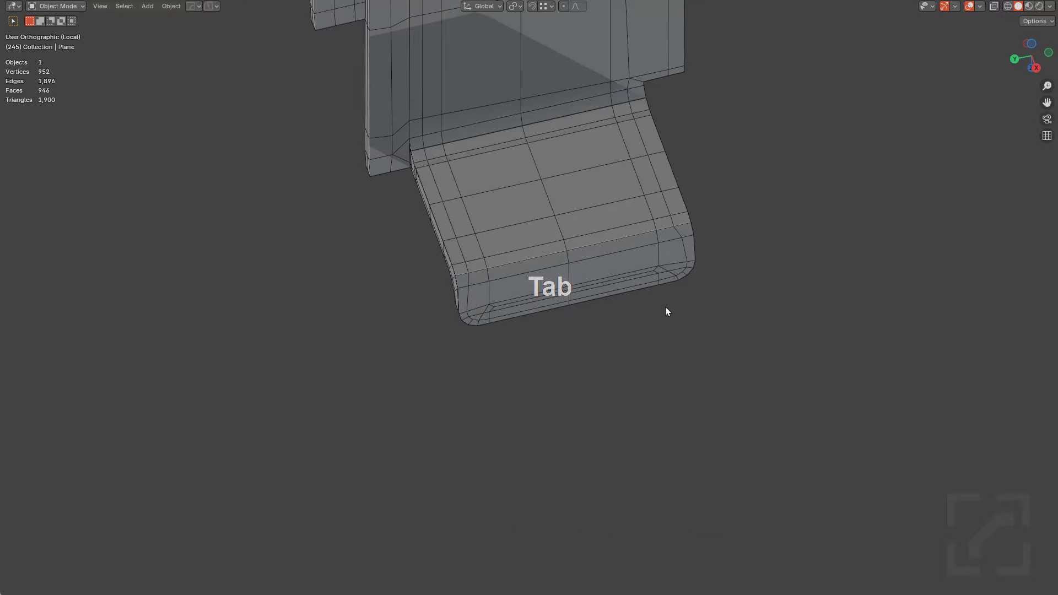
middle_drag(666, 307, 810, 307)
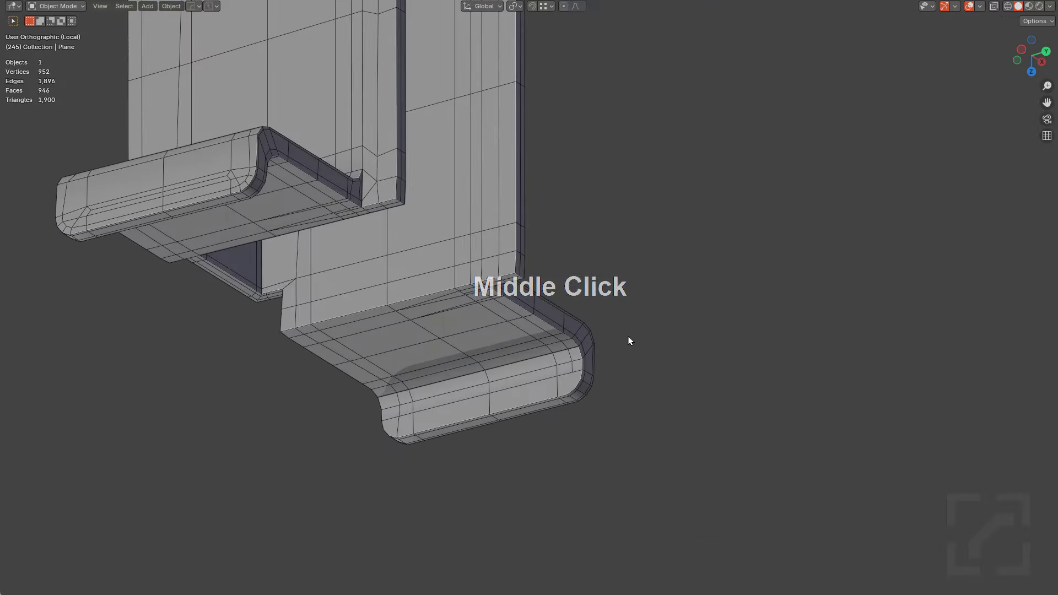
Return to Edit Mode with face analysis on, and inset the two n-gon faces at the rounded corners on the lip's other side
key(Tab)
click(700, 547)
middle_drag(662, 435, 647, 352)
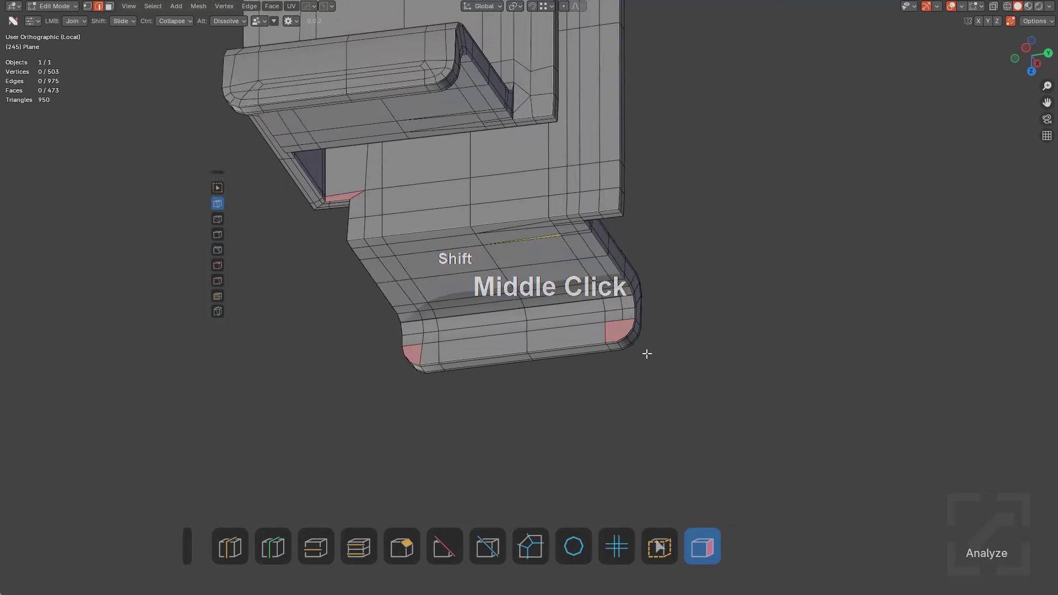
scroll(715, 362, up, 3)
click(284, 409)
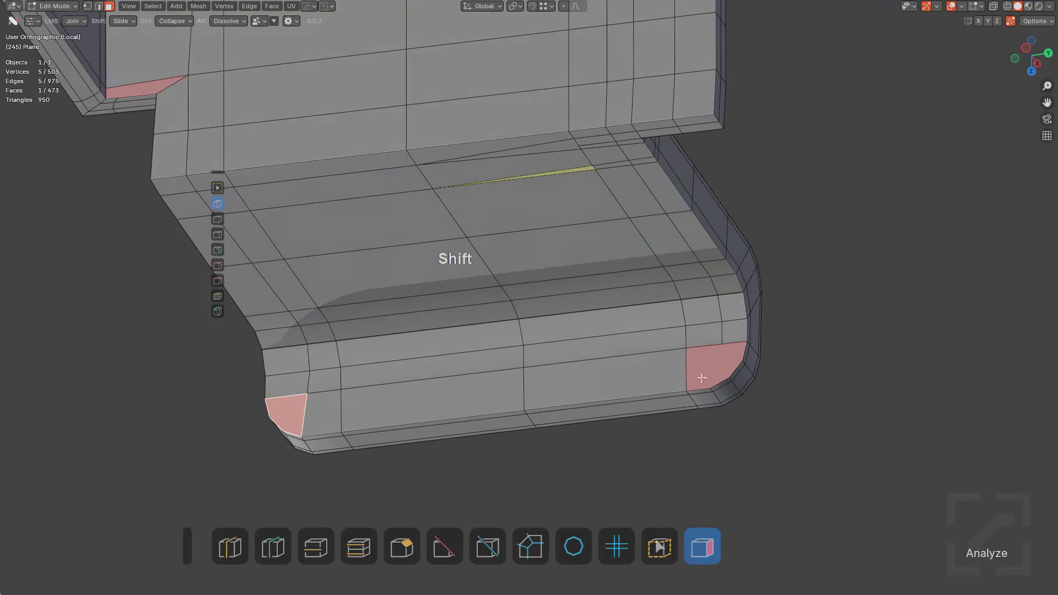
shift+click(714, 367)
scroll(827, 424, up, 2)
key(i)
key(alt+a)
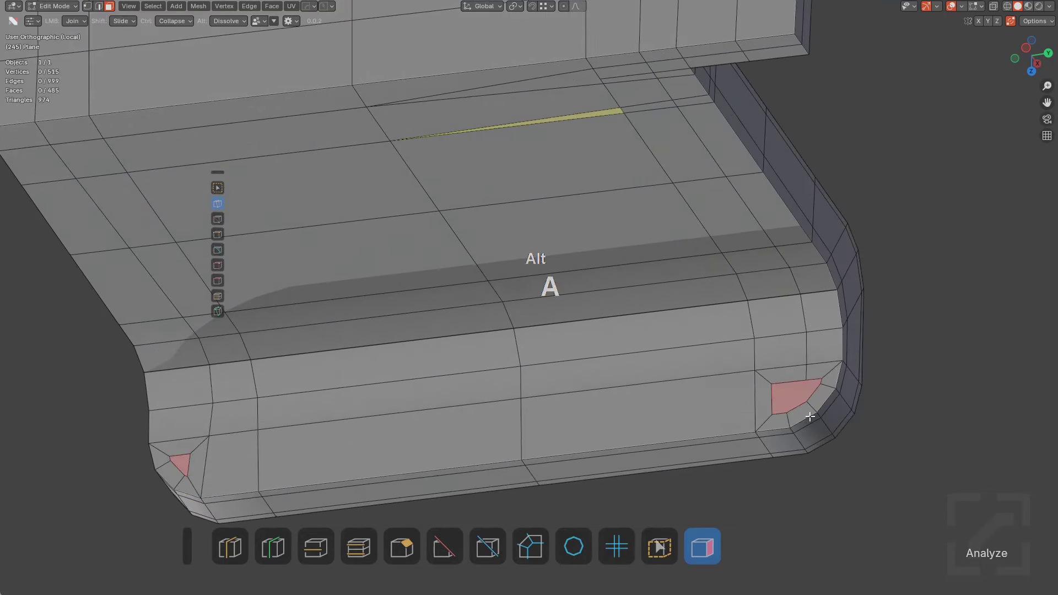
Collapse the extra upper inner vertices of the inset at the lip's rounded corner, and dissolve the leftover edge beside them
scroll(675, 360, down, 2)
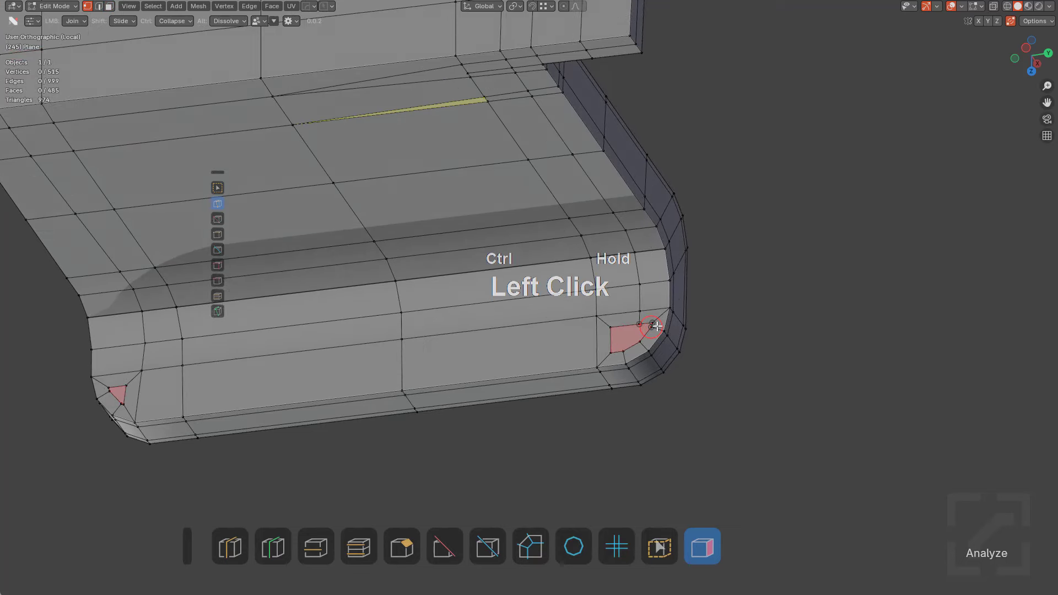
ctrl+drag(657, 327, 655, 327)
key(3)
scroll(646, 355, up, 5)
alt+click(844, 347)
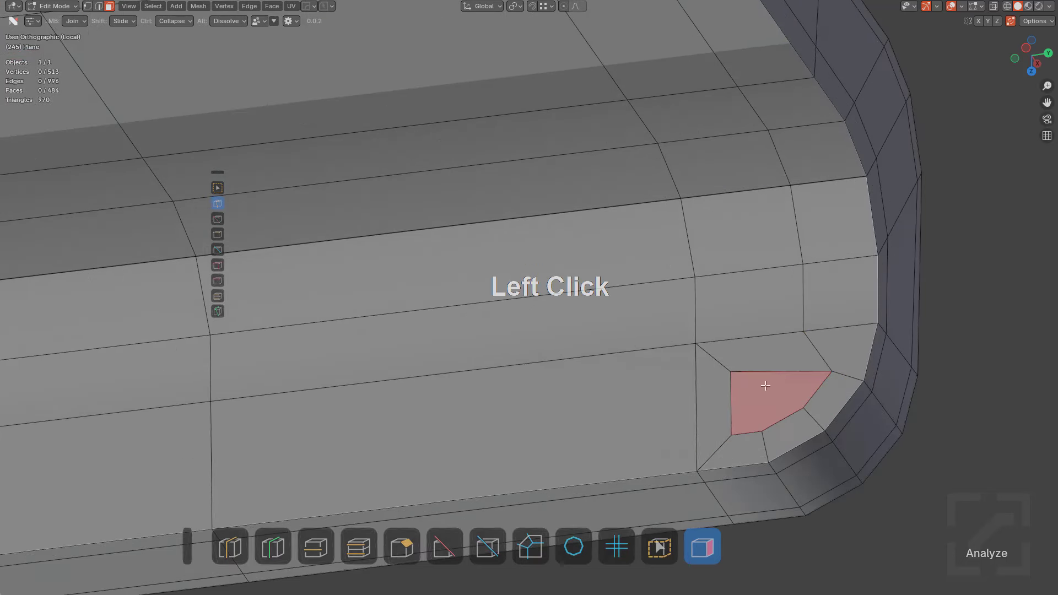
Collapse the two lower inner vertices of the inset at the lip's opposite corner into one
scroll(731, 409, down, 4)
shift+middle_drag(157, 382, 659, 308)
scroll(589, 376, up, 3)
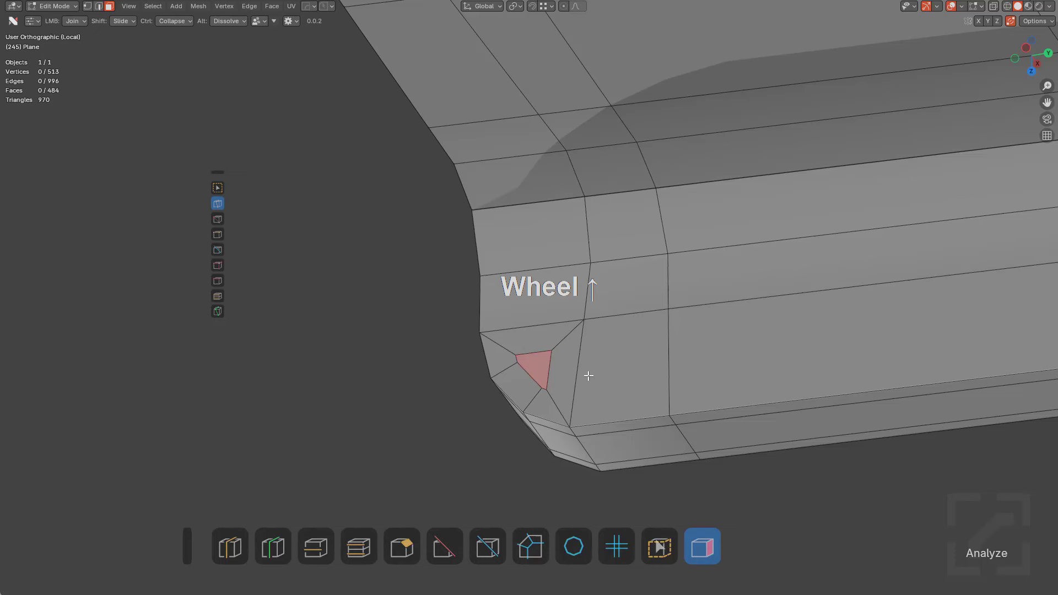
ctrl+click(553, 391)
key(ctrl+r)
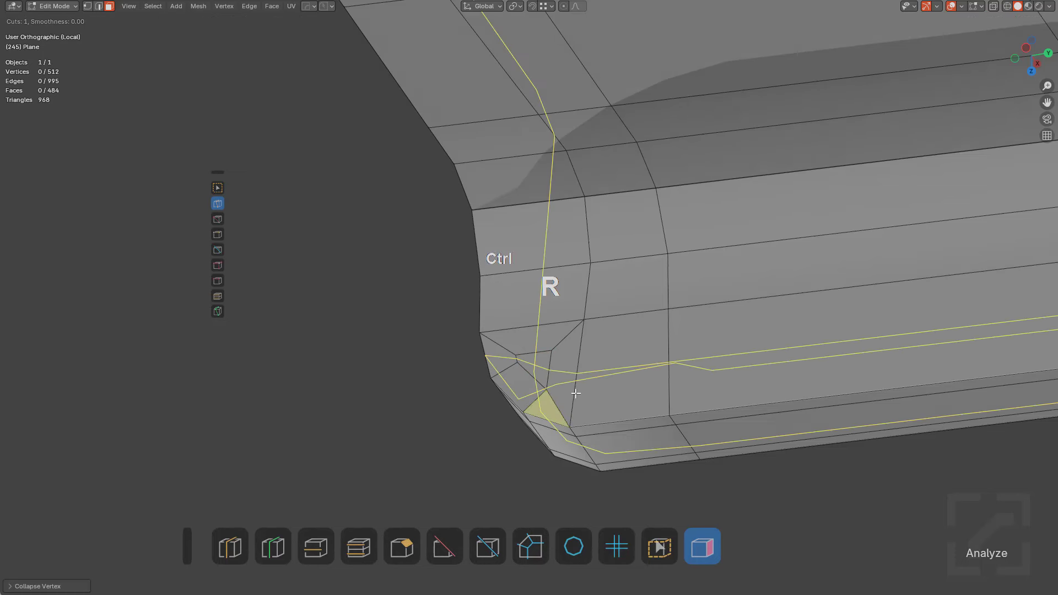
right_click(568, 390)
shift+middle_drag(567, 391, 572, 353)
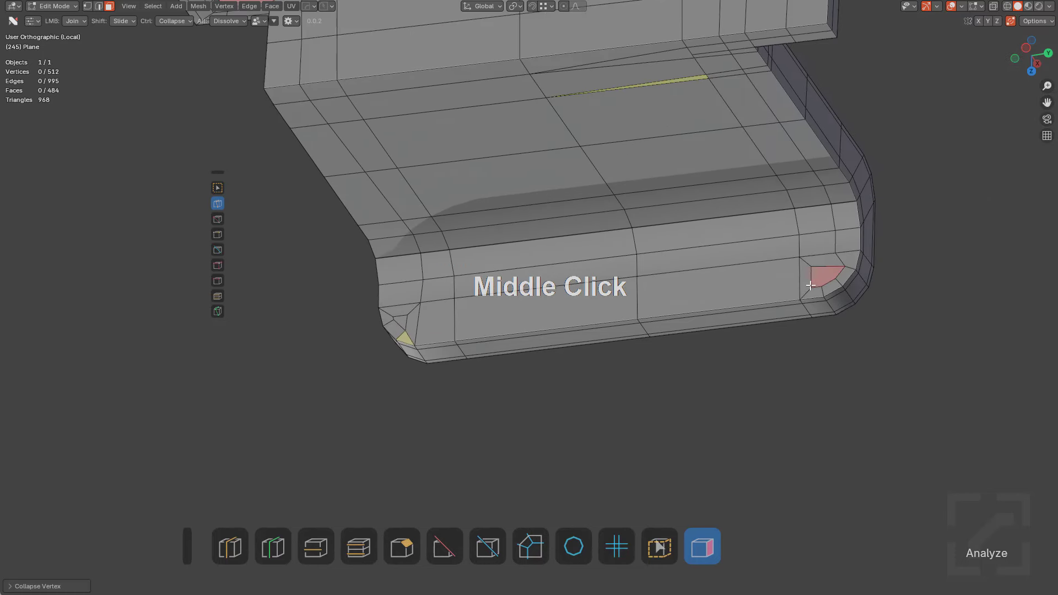
Join the lower inner vertices of the two insets with an edge across the lip, and dissolve the triangle's edge at the starting inset
drag(811, 285, 666, 289)
drag(405, 329, 405, 329)
scroll(405, 330, up, 3)
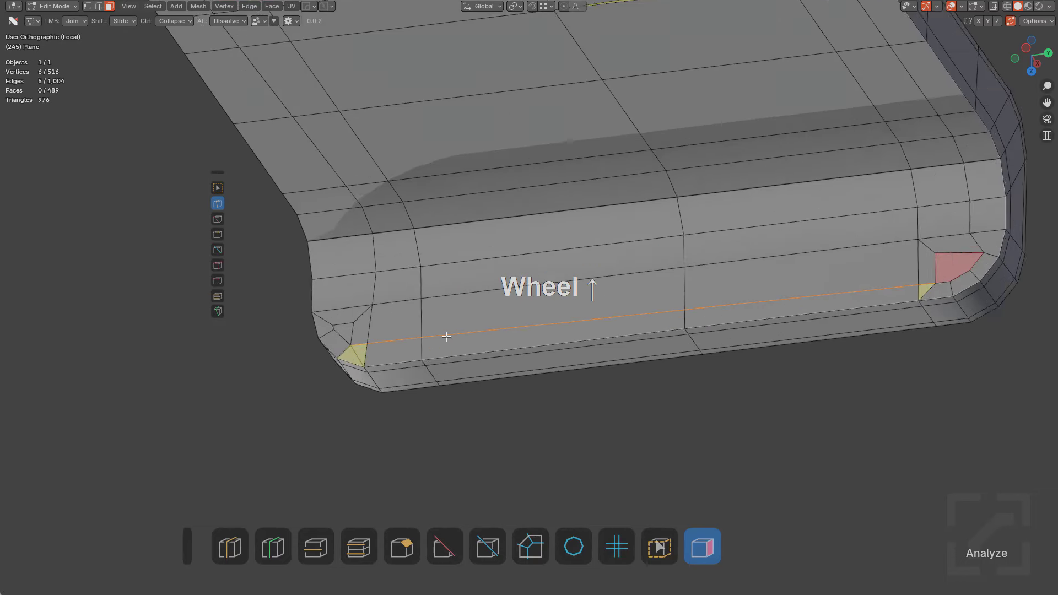
shift+middle_drag(466, 270, 742, 249)
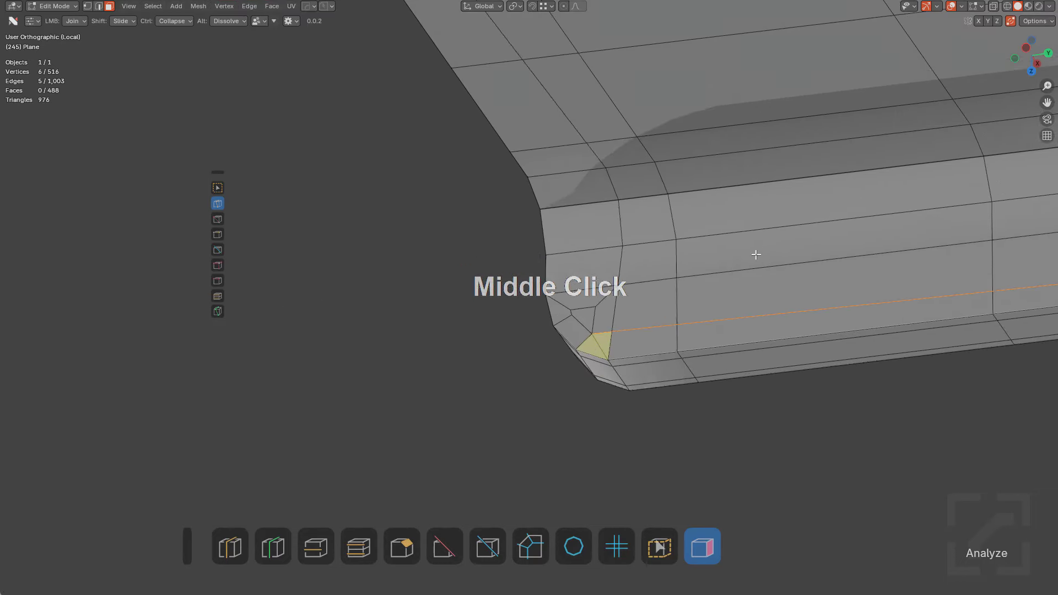
Dissolve the edge between the two triangles and the redundant inner edges of the inset where the new edge ends
scroll(756, 253, up, 4)
alt+click(682, 386)
alt+click(651, 327)
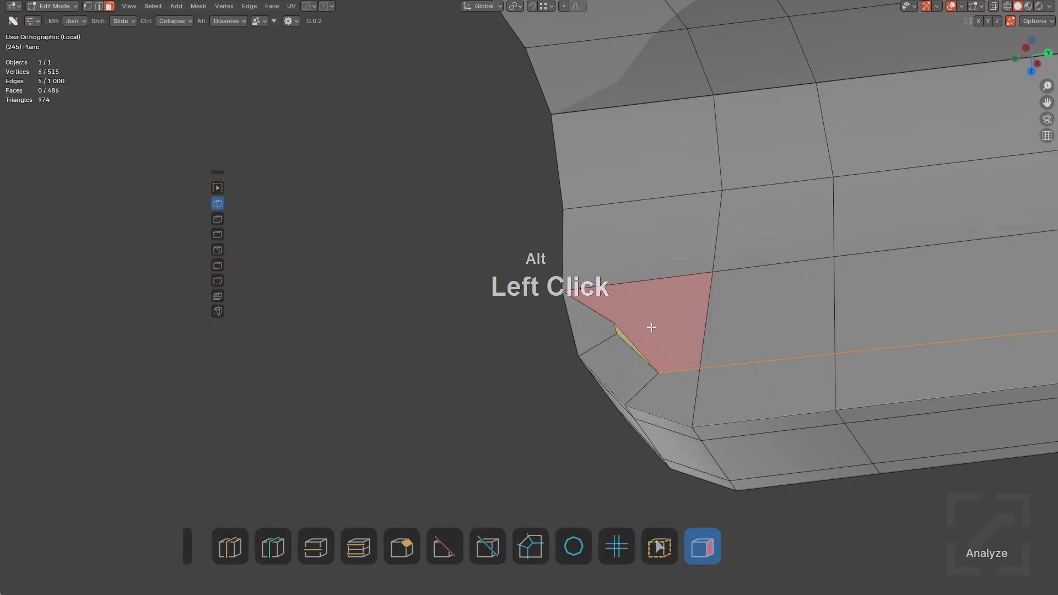
alt+click(632, 331)
Dissolve the redundant inner edges and corner vertex of the inset at the other end, leaving a single n-gon inside the corner
scroll(727, 325, down, 2)
shift+middle_drag(774, 329, 687, 339)
scroll(685, 331, down, 4)
shift+middle_drag(677, 282, 525, 322)
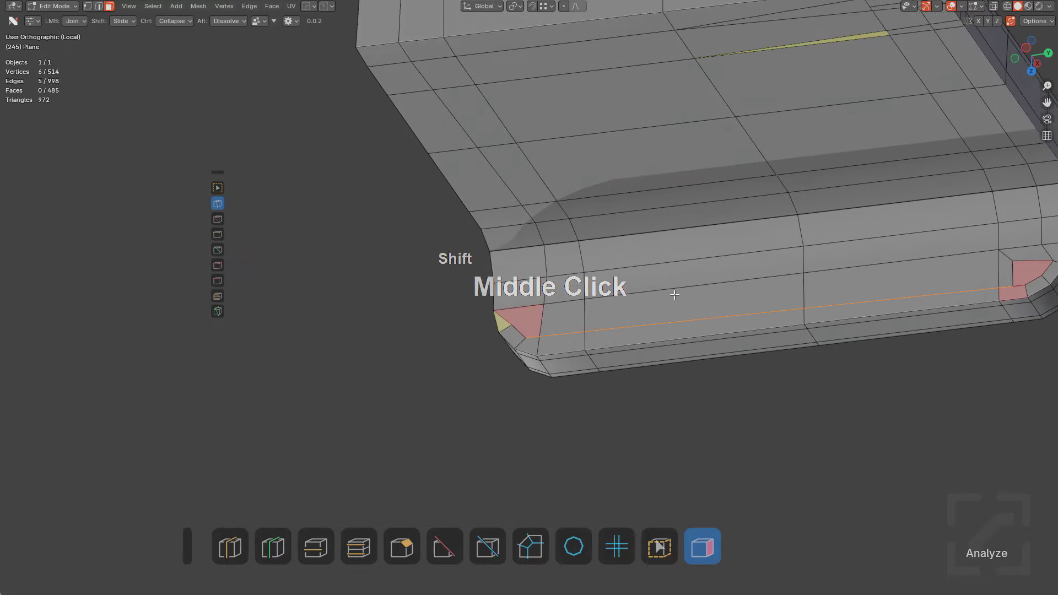
shift+middle_drag(842, 319, 592, 307)
scroll(689, 330, up, 6)
alt+click(781, 293)
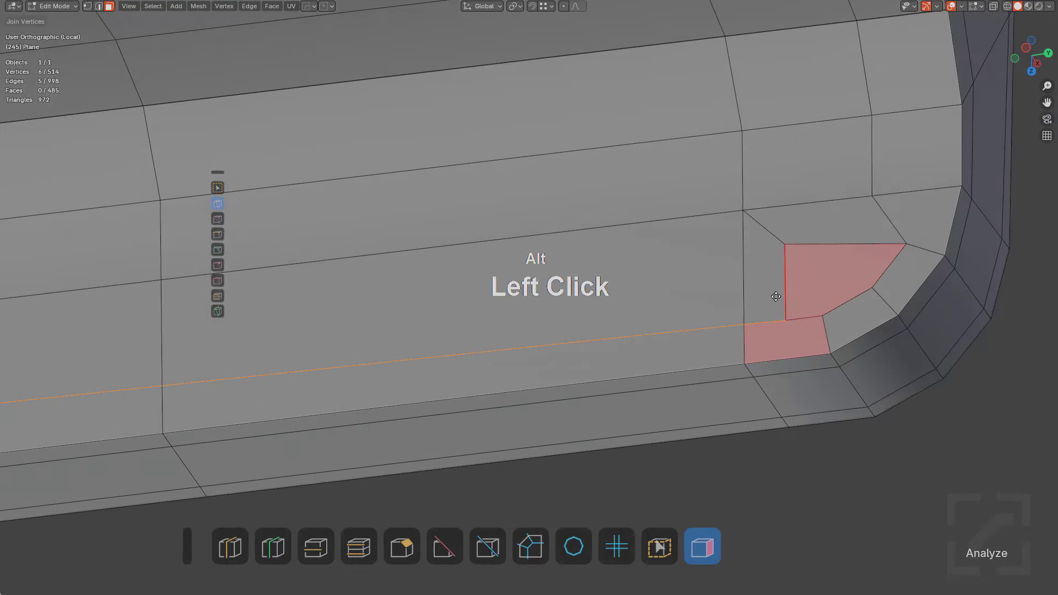
key(1)
click(788, 317)
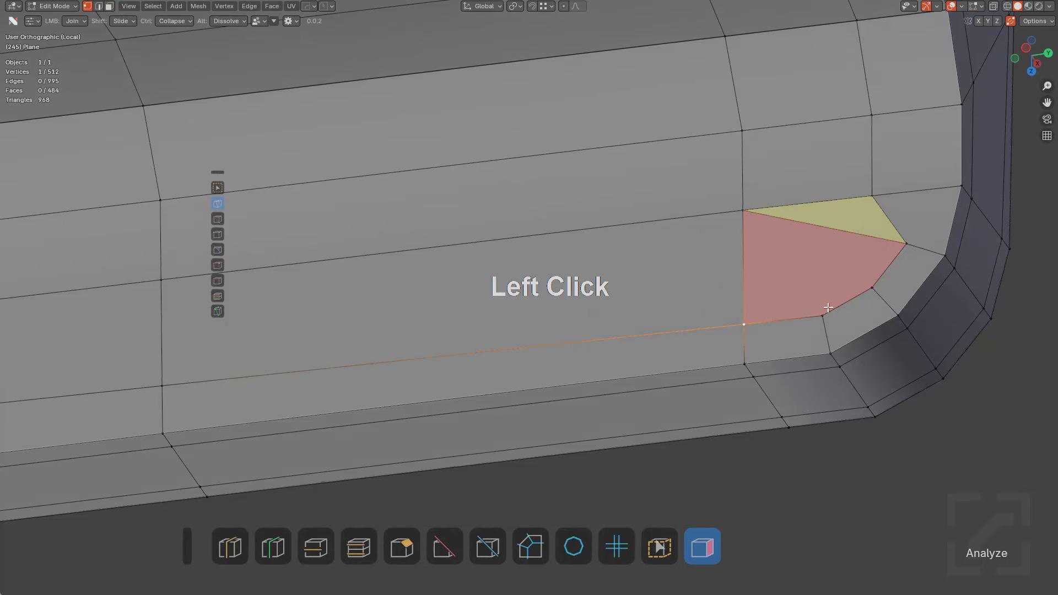
key(g)
right_click(739, 356)
click(840, 269)
alt+click(834, 222)
Add a centred loop cut down the shelf's outer strip, ending at the corner that still has a triangle
scroll(689, 270, down, 6)
shift+middle_drag(370, 292, 618, 292)
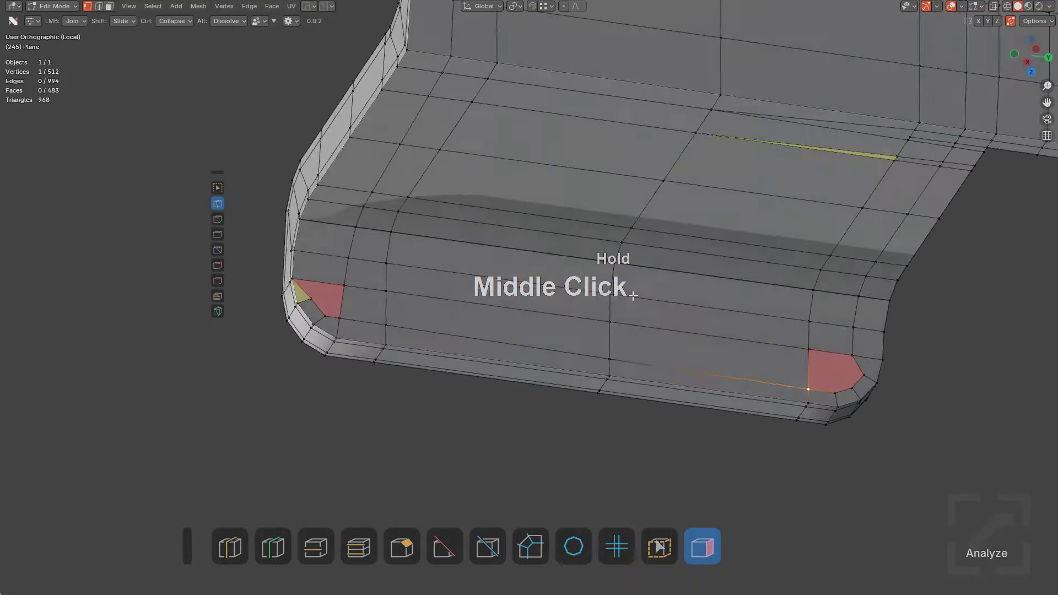
shift+middle_drag(327, 297, 397, 312)
scroll(398, 308, down, 2)
key(ctrl+r)
click(432, 255)
right_click(438, 265)
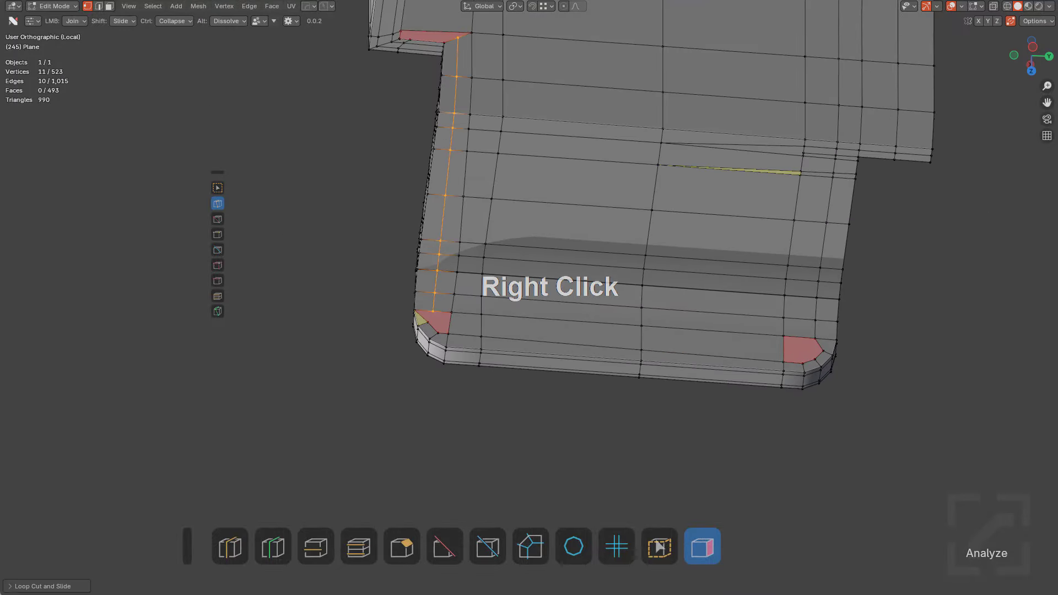
Join the new cut's end vertex to the inset's inner vertex, and dissolve the extra edge beside it
scroll(435, 312, up, 1)
scroll(435, 312, up, 2)
click(331, 326)
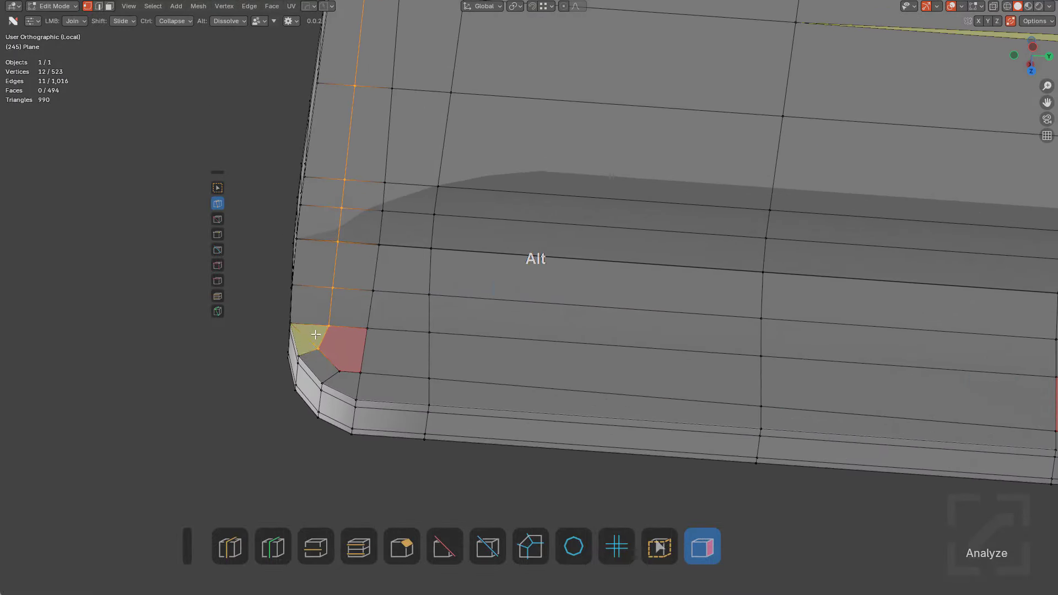
scroll(375, 346, down, 3)
shift+middle_drag(624, 384, 501, 368)
key(a)
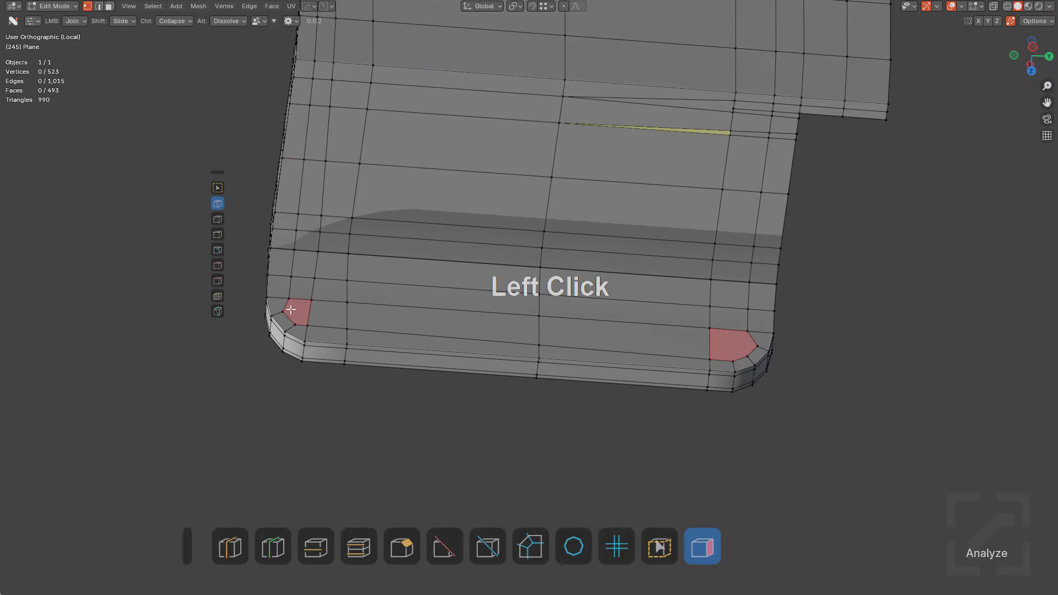
Join the left corner's inset vertex to the right corner's inset vertex with an edge across both highlighted n-gons
drag(291, 309, 747, 355)
key(alt+a)
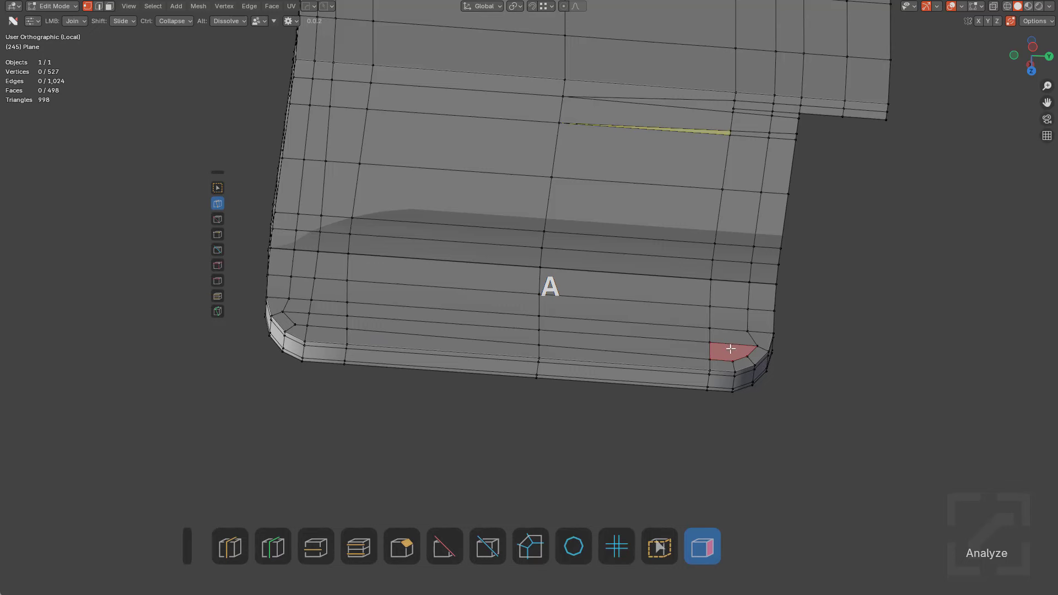
shift+middle_drag(723, 335, 693, 338)
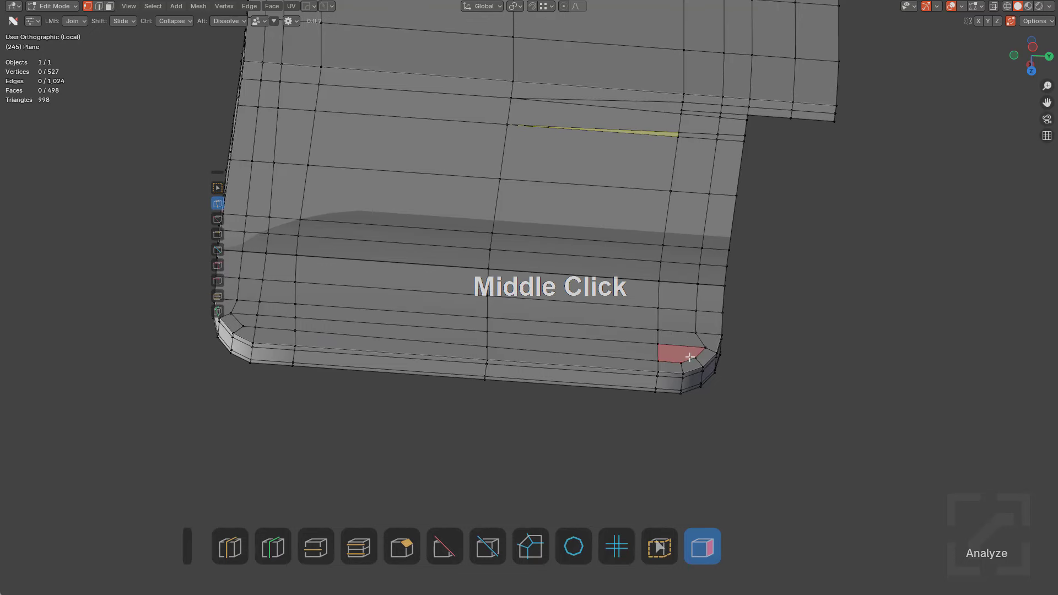
drag(689, 357, 617, 252)
drag(528, 131, 524, 131)
key(alt+a)
middle_drag(679, 289, 704, 329)
key(ctrl+z)
key(ctrl+z)
Join two opposite vertices of the remaining corner n-gon to split it into a triangle and a quad
scroll(698, 347, up, 1)
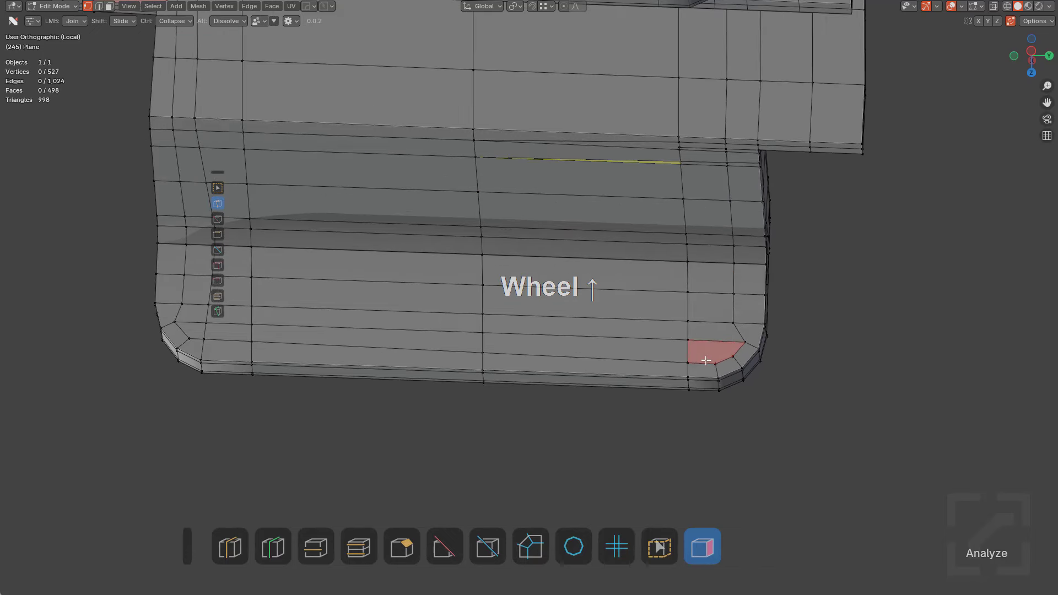
click(698, 337)
key(alt+a)
mouse_move(699, 336)
middle_down()
mouse_move(695, 305)
mouse_move(691, 351)
middle_up()
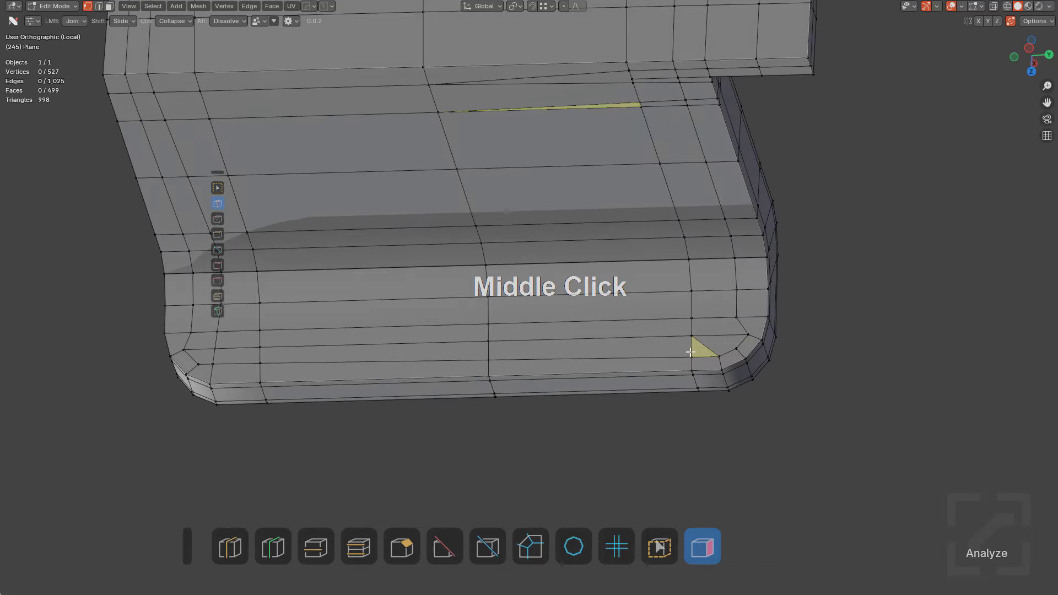
Join the corner triangle's vertex across the shelf to the tip of the narrow triangle, and dissolve the edge between the adjoining corner triangles
drag(690, 353, 488, 103)
middle_drag(633, 311, 610, 296)
alt+click(685, 362)
key(alt+a)
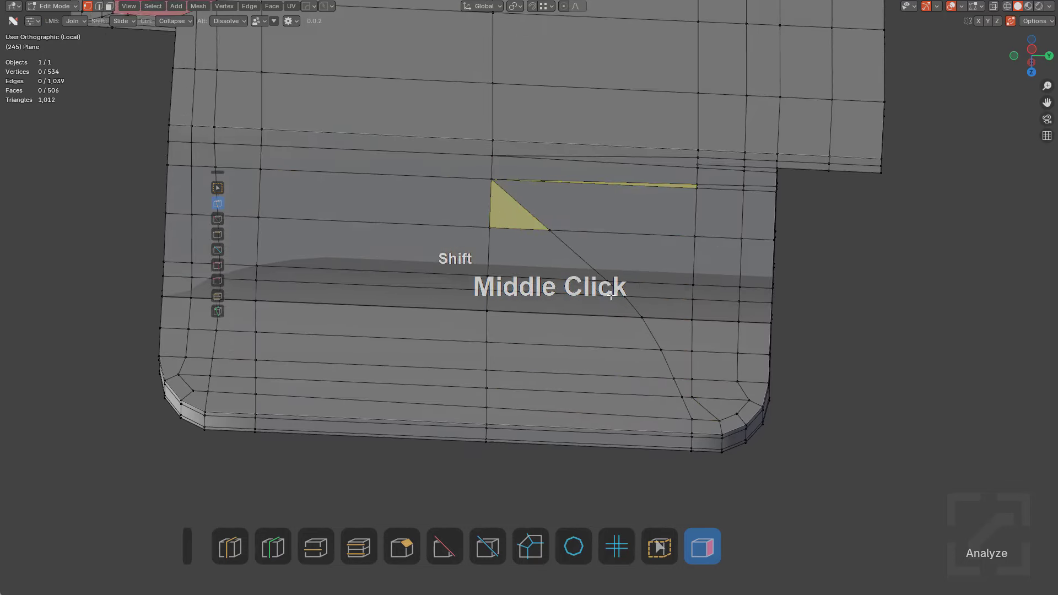
Slide the diagonal cut's uppermost crossing vertex onto the neighbouring grid vertex, and collapse the narrow triangle's end vertex onto the same point
scroll(611, 296, up, 1)
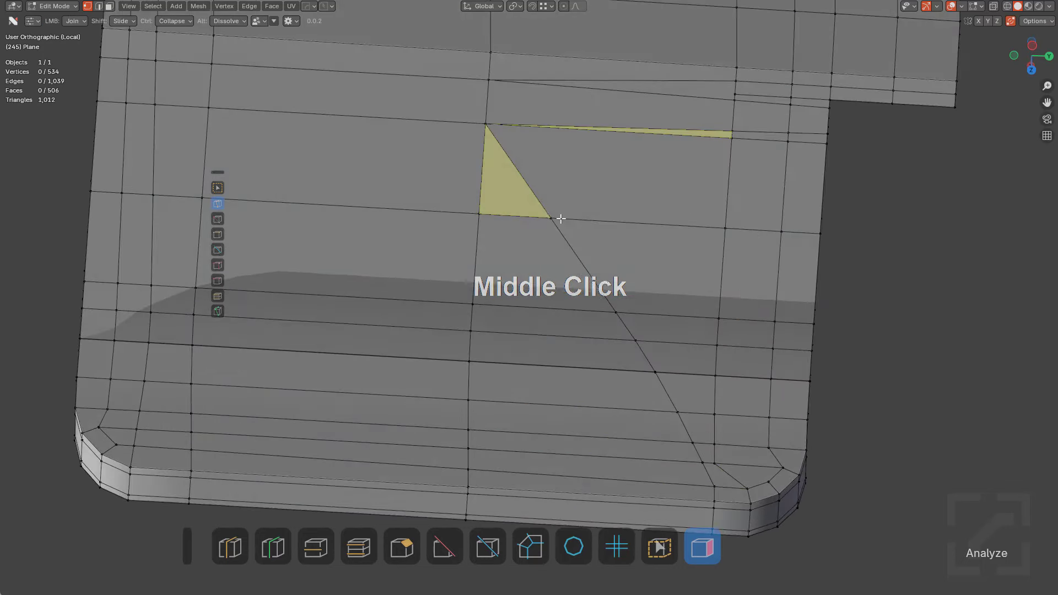
shift+drag(557, 217, 734, 218)
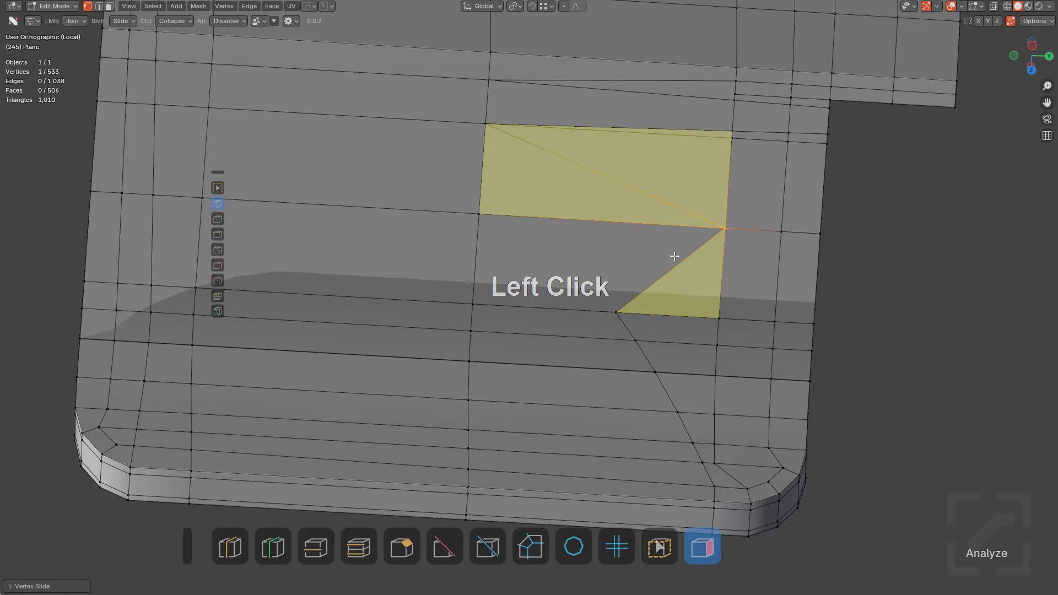
key(z)
shift+drag(537, 214, 791, 226)
key(ctrl+z)
shift+drag(733, 142, 732, 234)
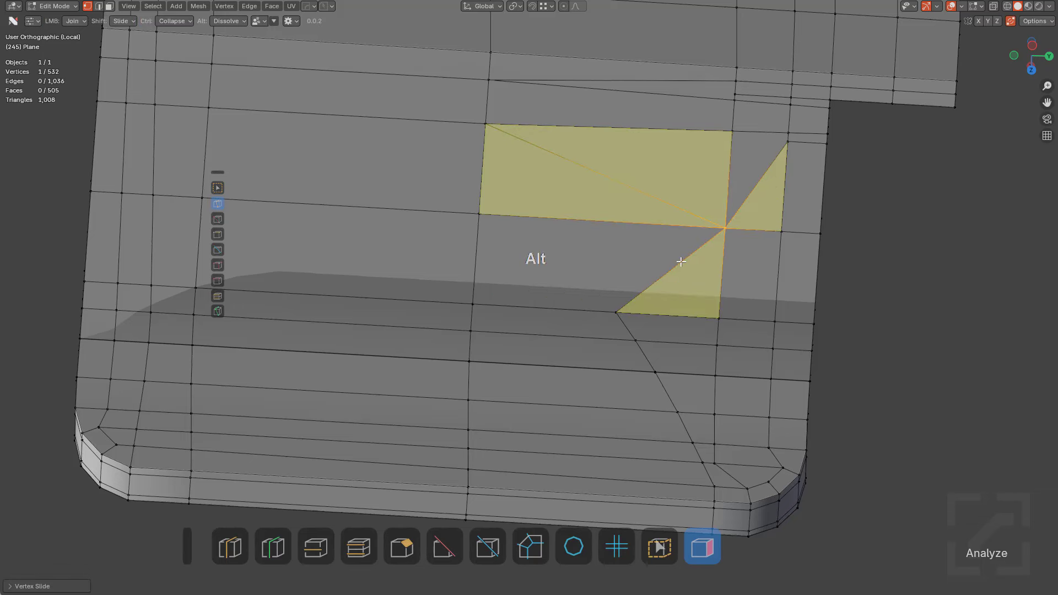
Join the diagonal cut's upper end to the large triangle's far corner, slide the crossing vertices inward, and dissolve the edges between paired triangles
drag(620, 304, 687, 161)
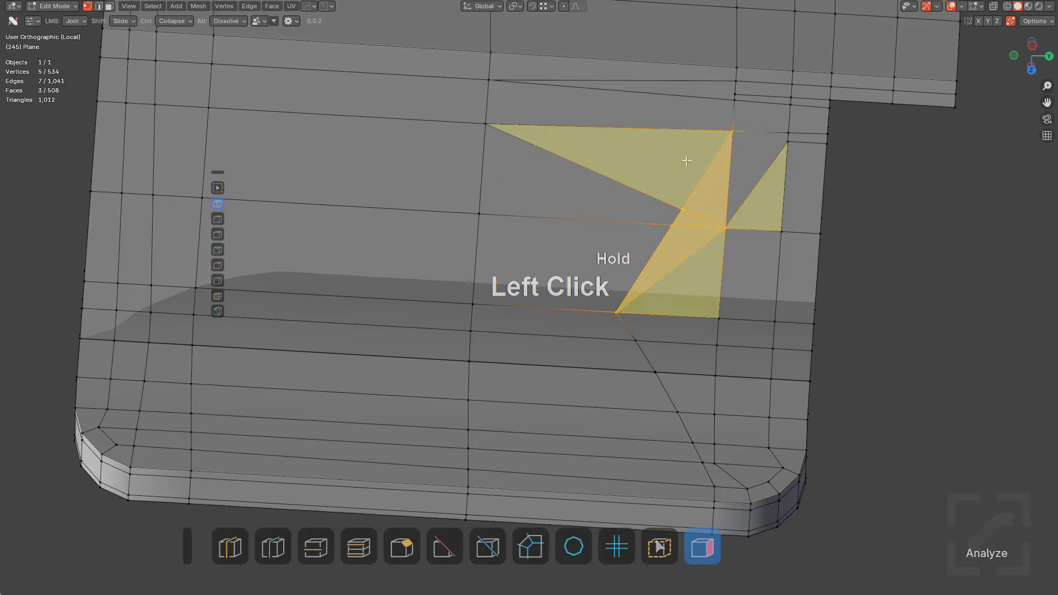
shift+drag(681, 213, 637, 197)
shift+drag(673, 226, 619, 222)
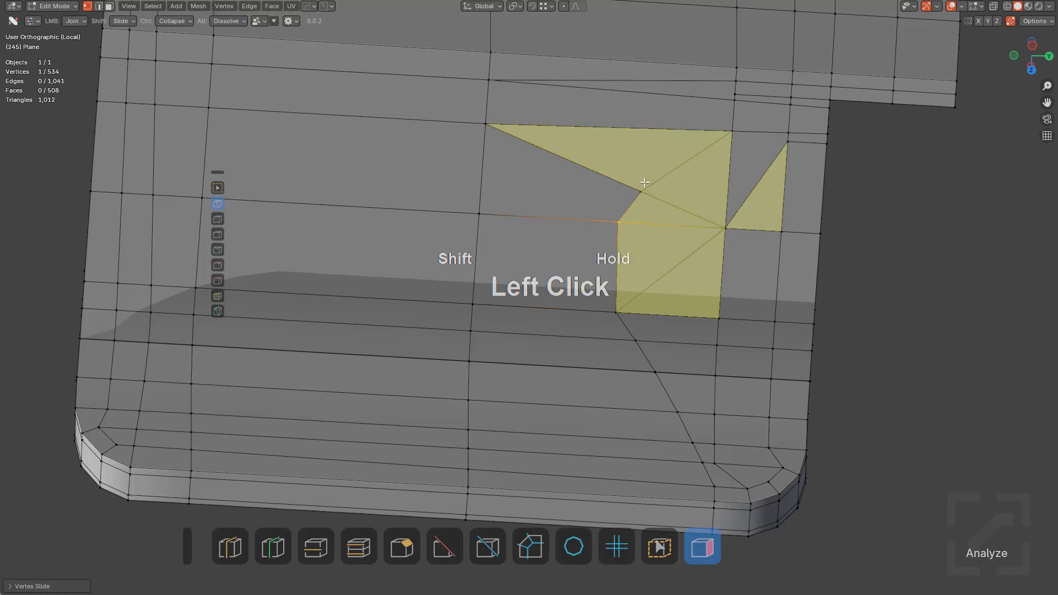
alt+click(675, 172)
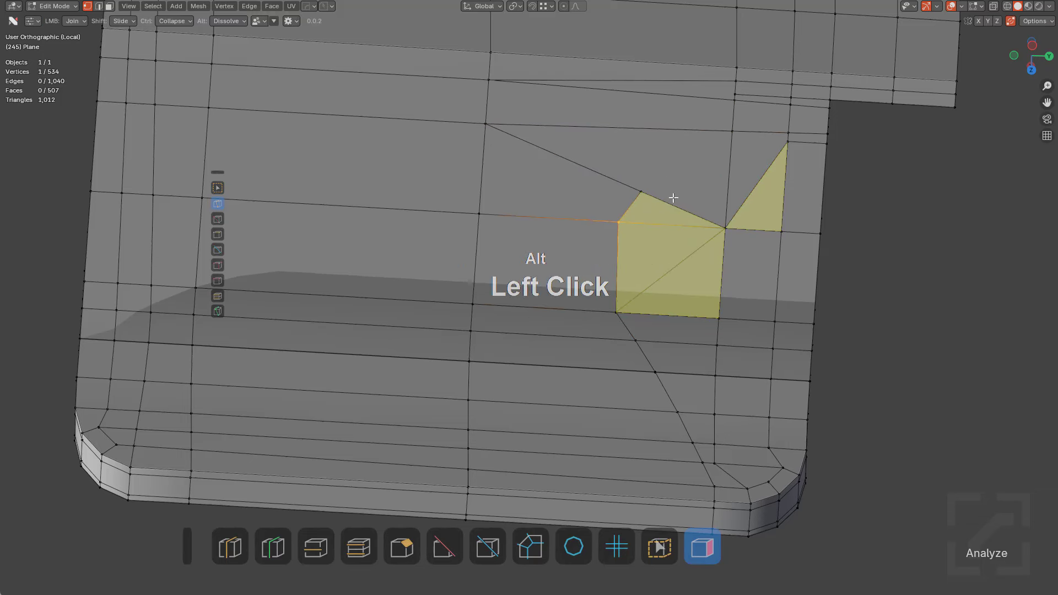
alt+click(660, 223)
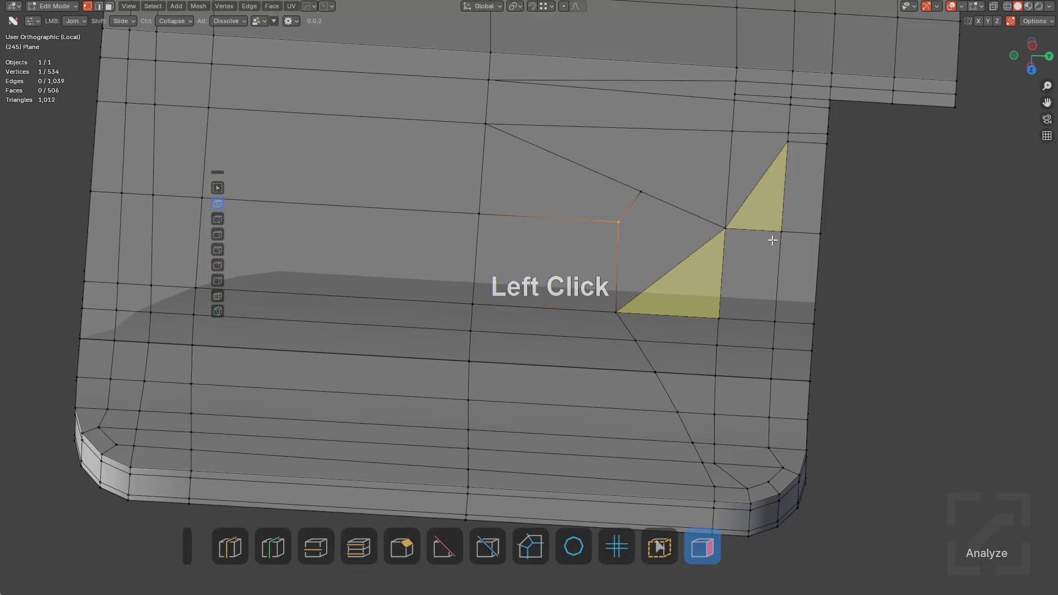
Join both diagonals of the quad between the two remaining triangles, and dissolve the extra edges so the triangles merge into quads
drag(781, 232, 719, 318)
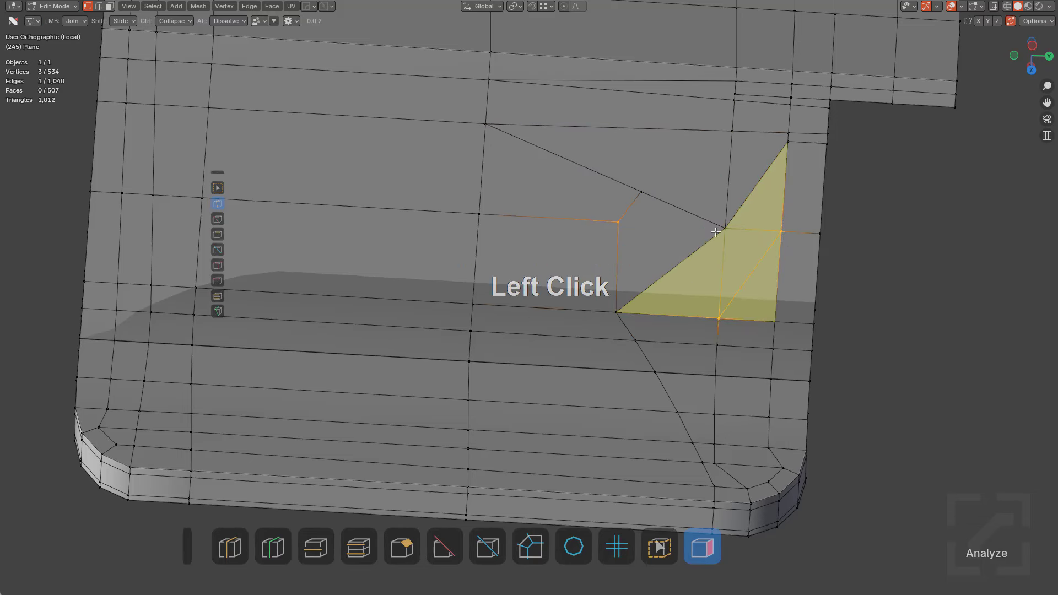
drag(724, 225, 774, 321)
alt+click(724, 262)
alt+click(753, 235)
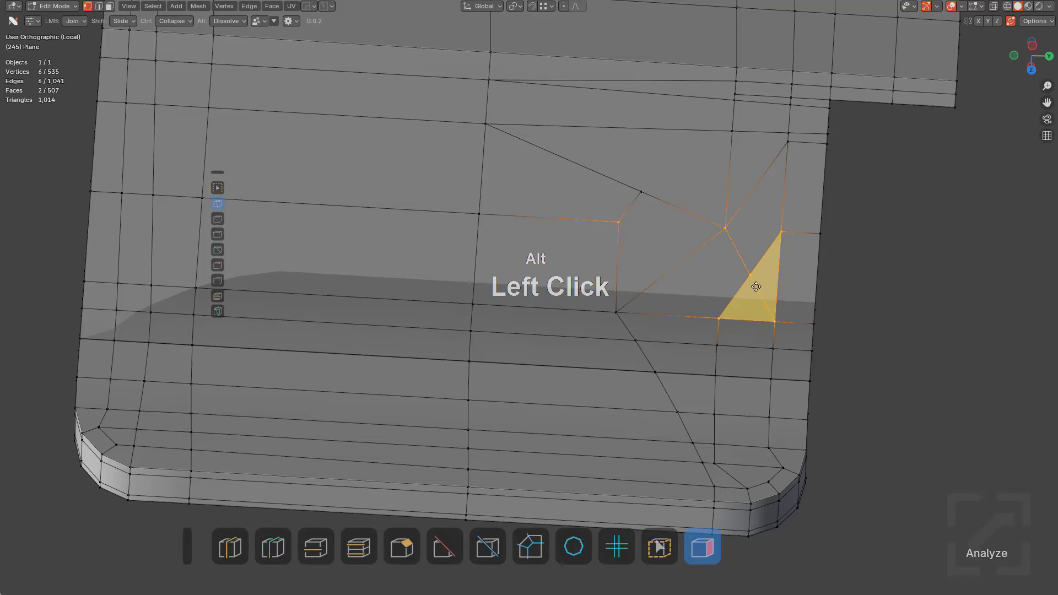
alt+click(756, 287)
key(alt+a)
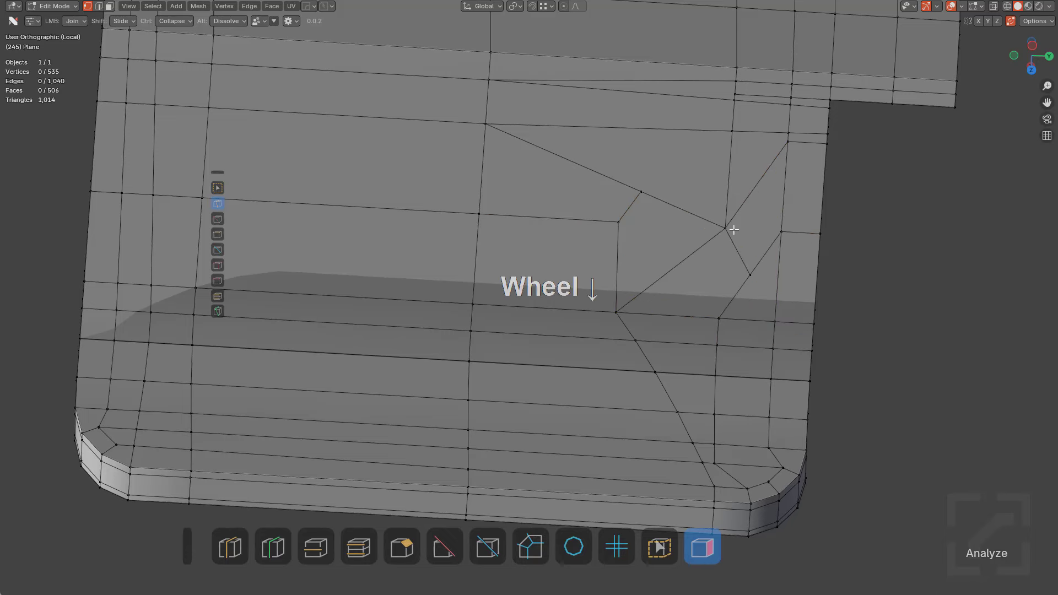
Join the vertices on either side of the many-edged pole on the shelf with a straight edge running through the pole
scroll(734, 229, down, 5)
key(Tab)
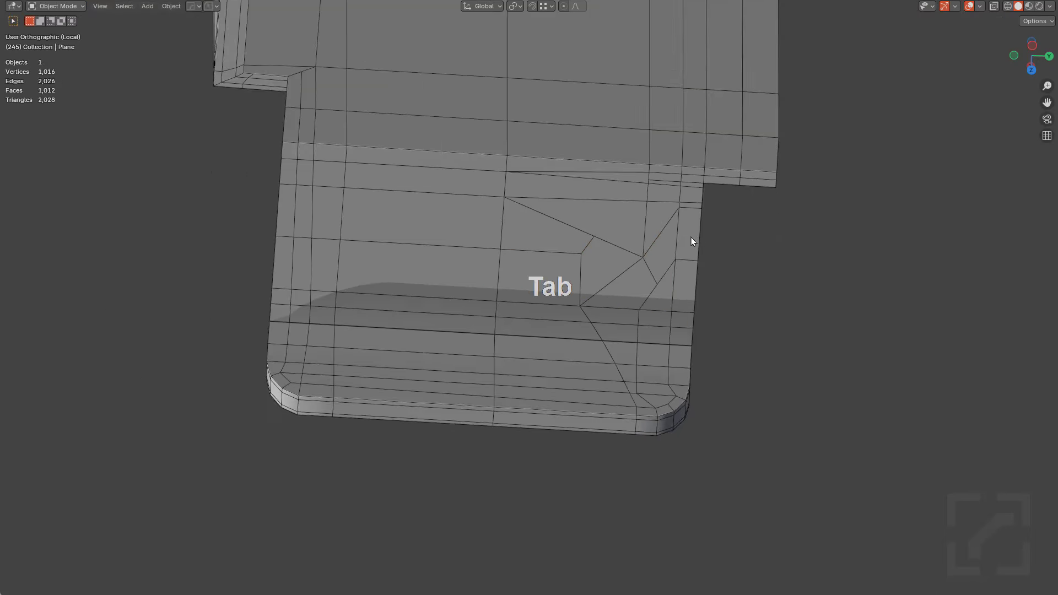
middle_drag(692, 239, 602, 243)
click(574, 219)
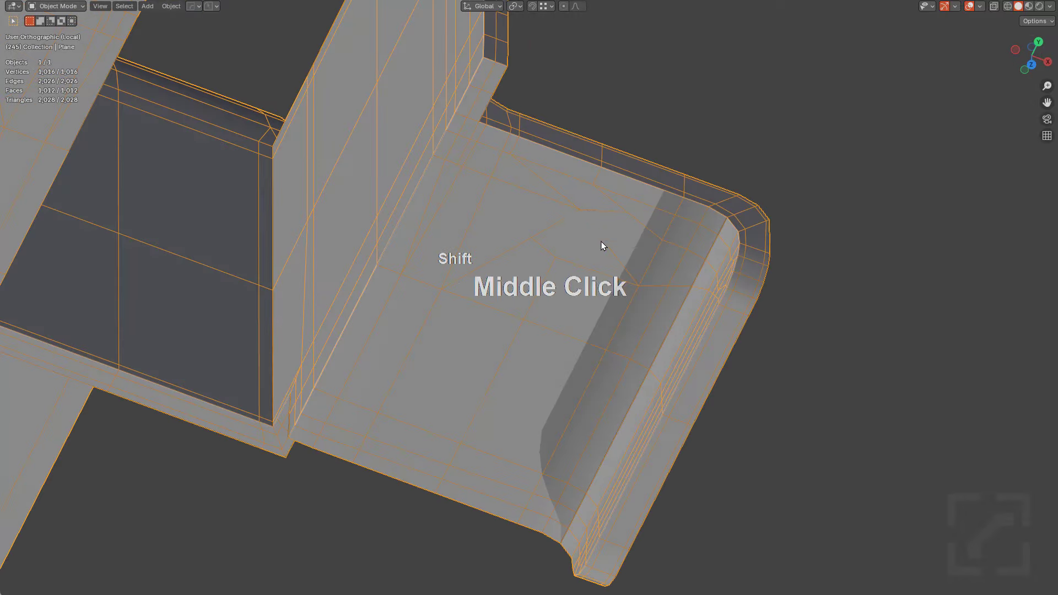
key(Tab)
scroll(606, 252, up, 6)
drag(590, 283, 655, 171)
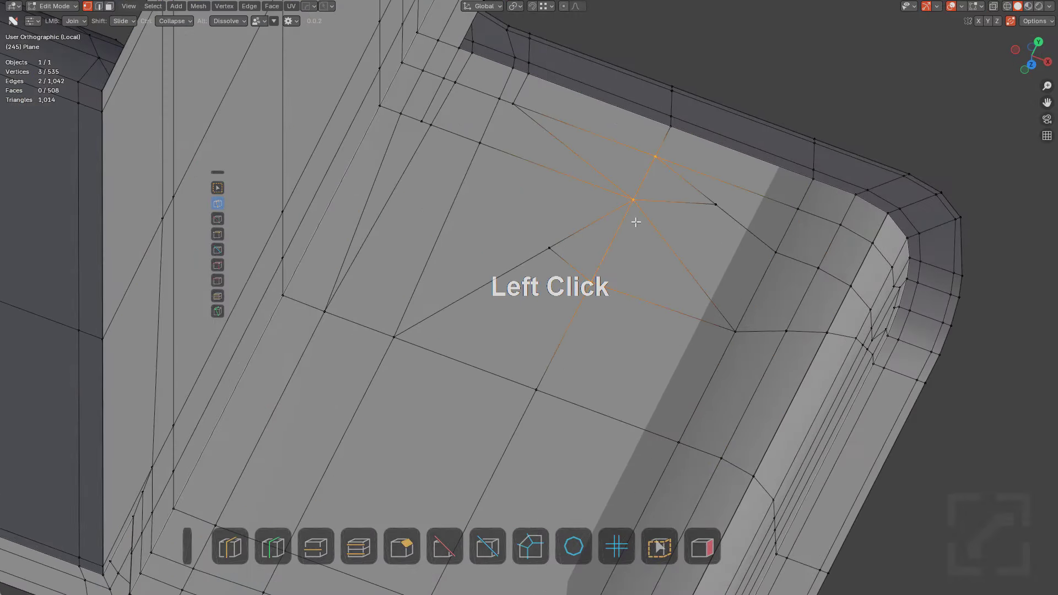
With Analyze highlighting on, slide the outer triangle's vertex onto the pole and dissolve the diagonal from the pole to the curl
click(702, 546)
shift+middle_drag(651, 261, 671, 302)
key(alt+a)
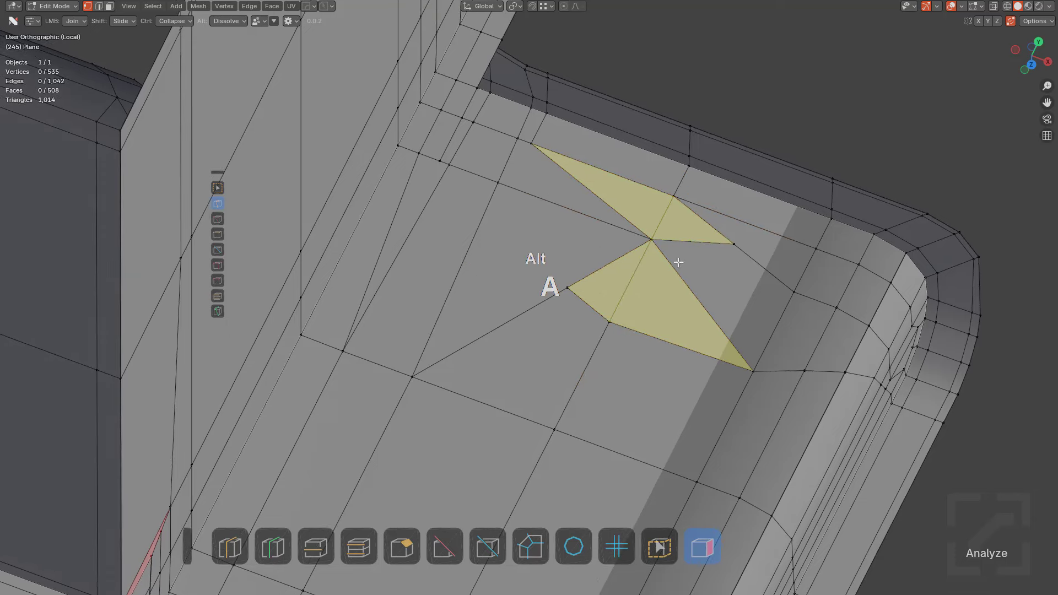
shift+drag(729, 243, 654, 251)
alt+click(722, 297)
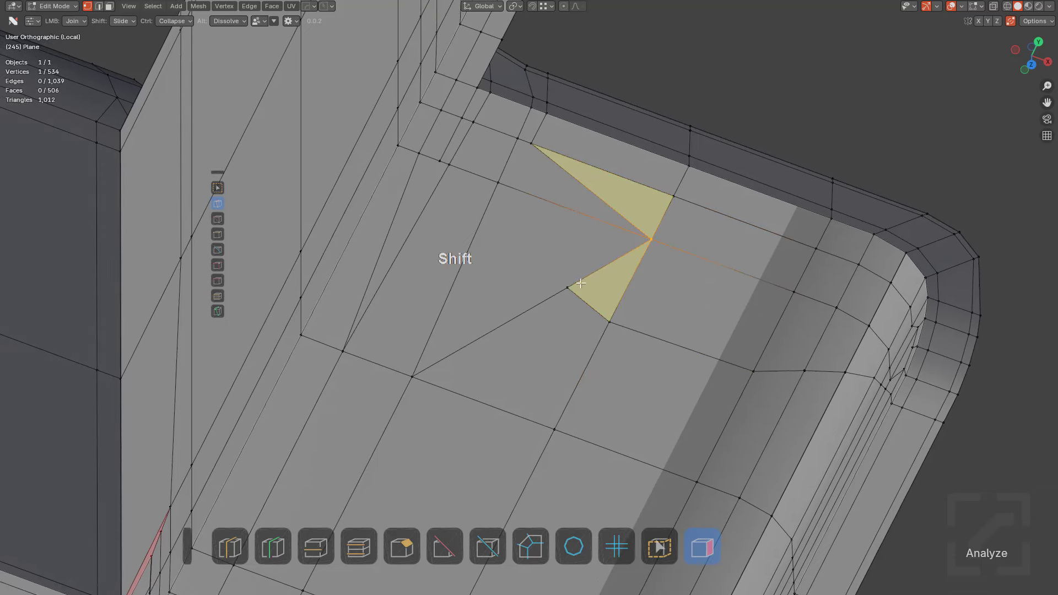
Slide the inner triangle's vertex onto the nearest grid vertex towards the wall, and join that grid vertex to the upper triangle's tip
shift+middle_drag(581, 284, 716, 276)
click(709, 284)
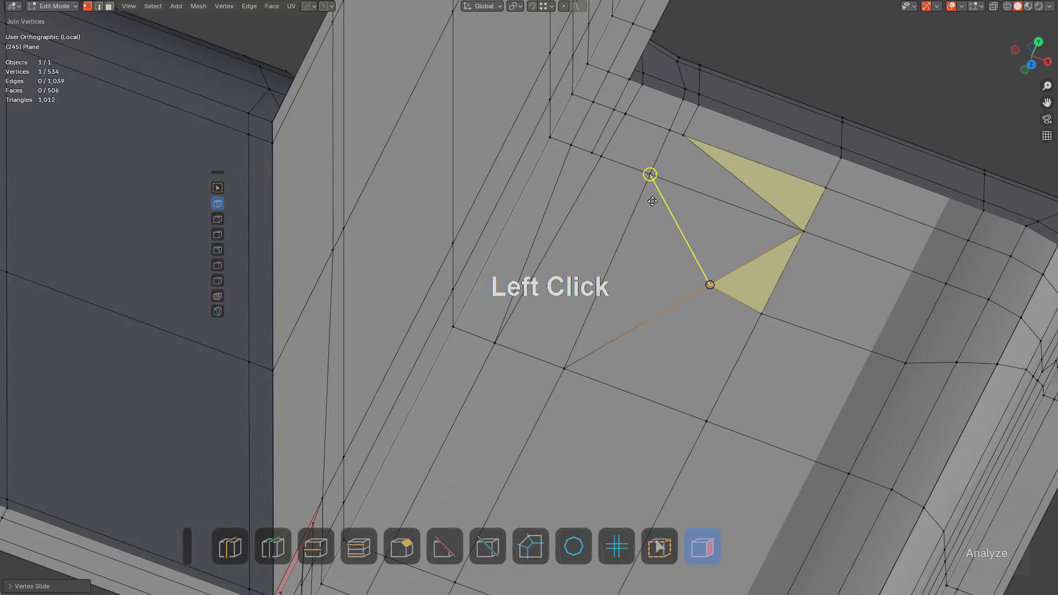
drag(652, 201, 650, 196)
shift+drag(708, 283, 691, 144)
click(716, 171)
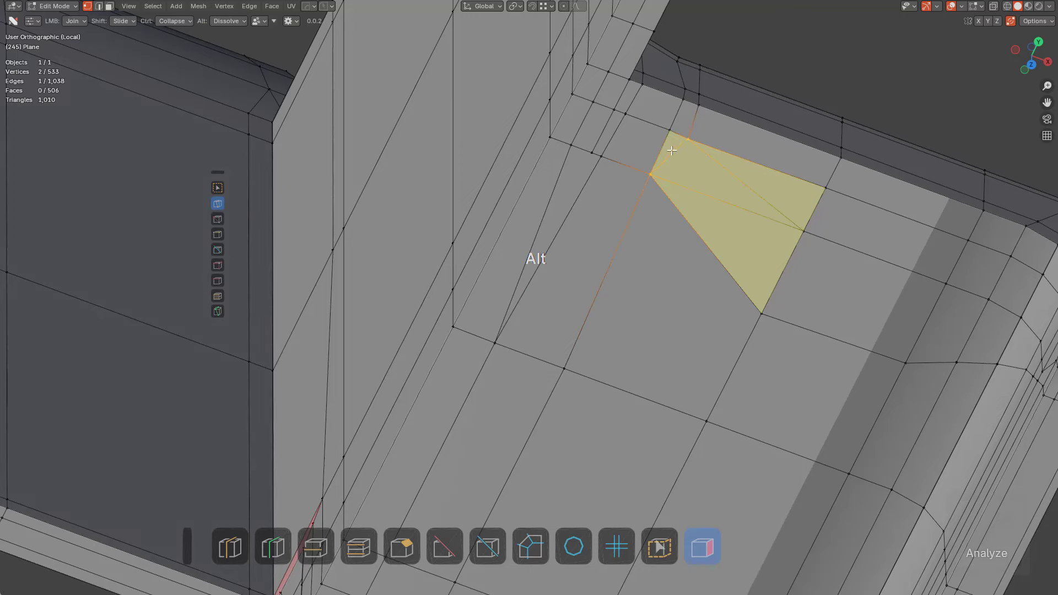
alt+click(717, 190)
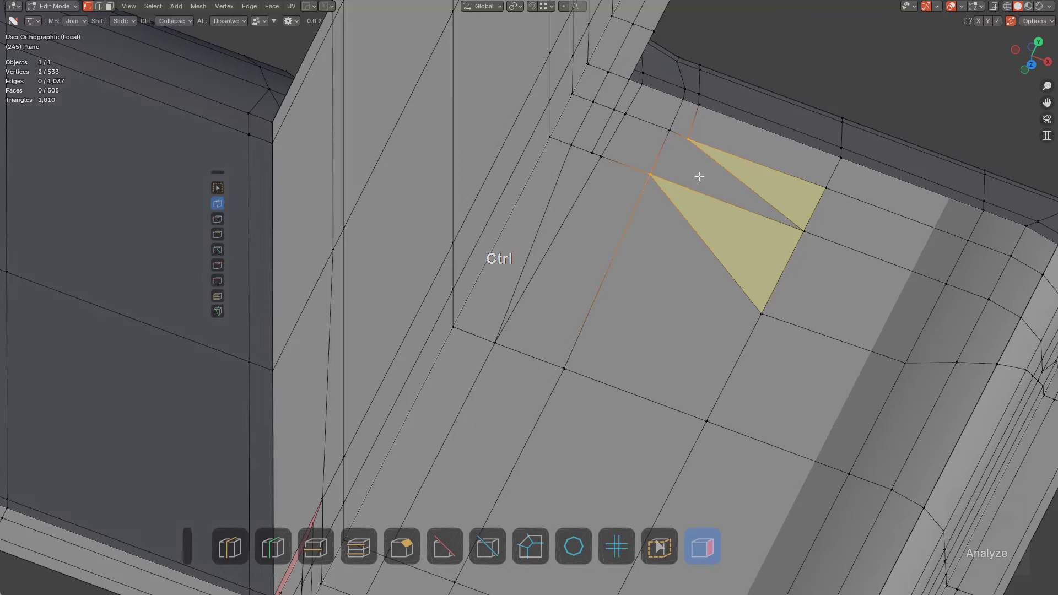
key(ctrl+z)
alt+click(751, 186)
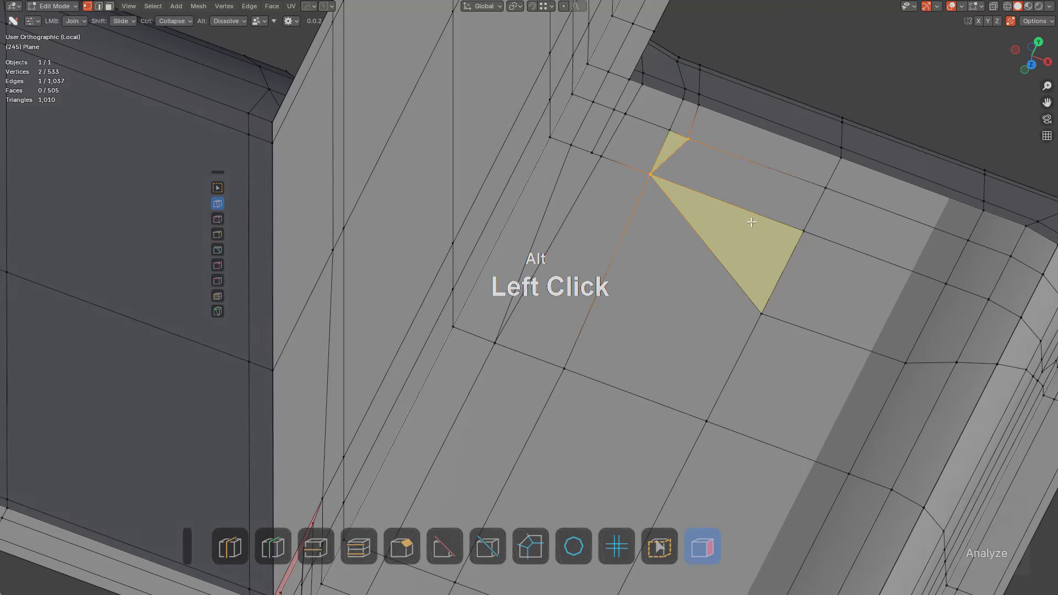
key(ctrl+z)
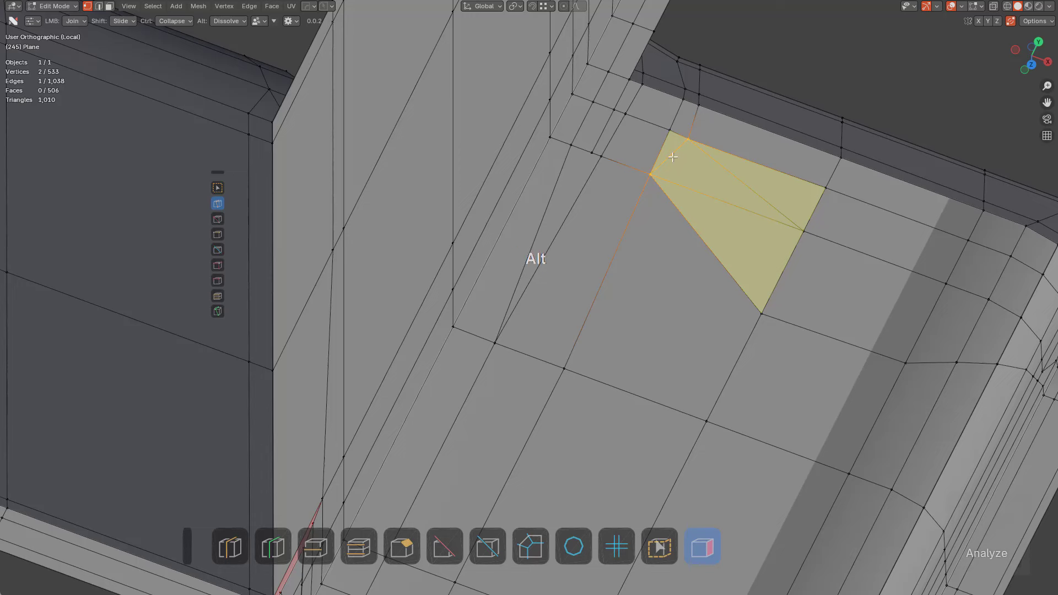
alt+click(753, 207)
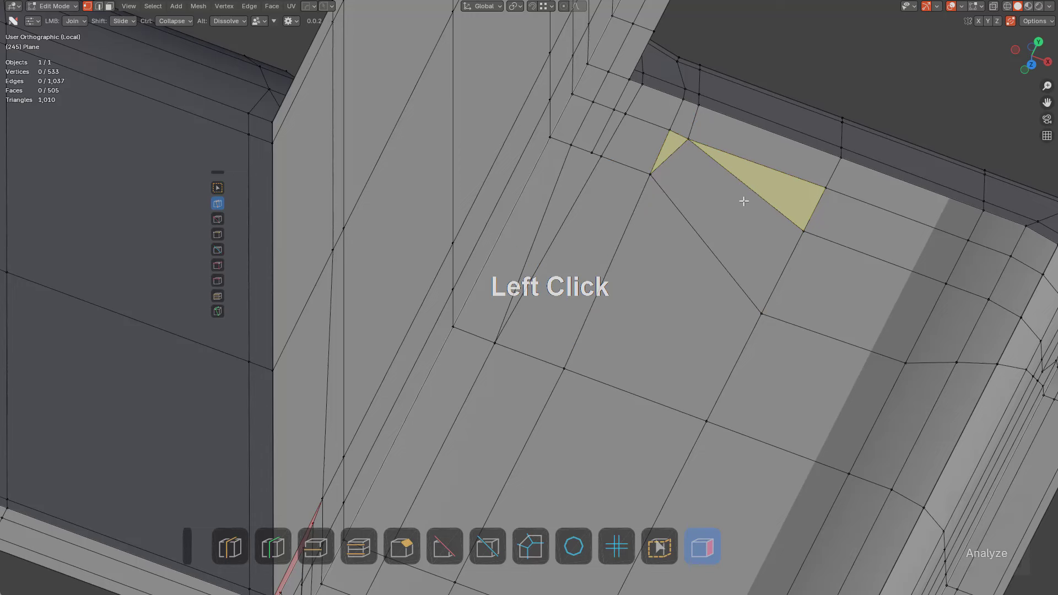
drag(660, 177, 783, 202)
Join the upper triangle's tip to the lower triangle's far corner, and dissolve the three surplus edges between the triangles
click(693, 135)
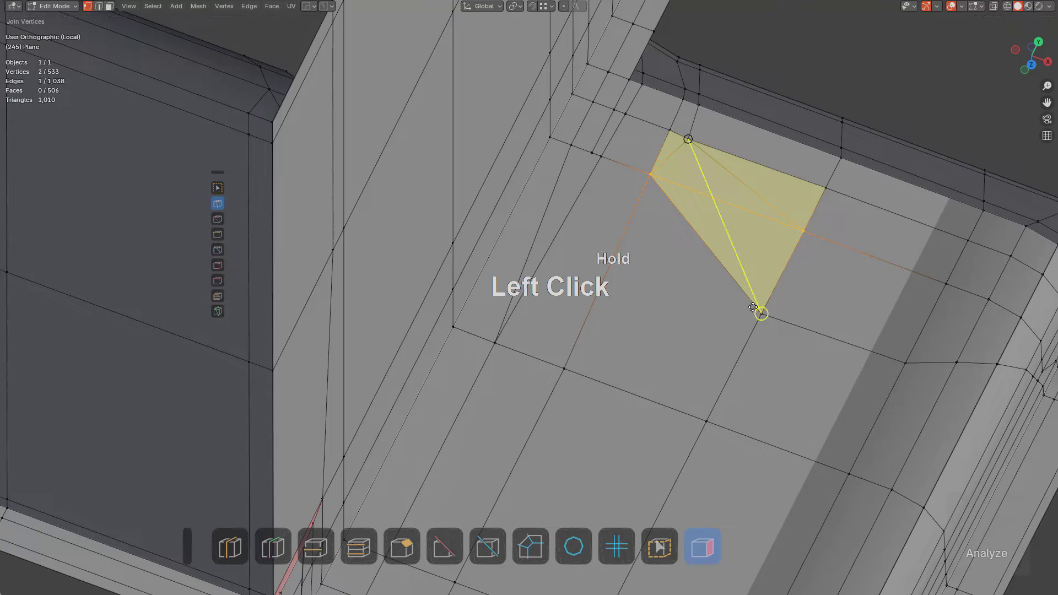
alt+click(677, 150)
alt+click(743, 179)
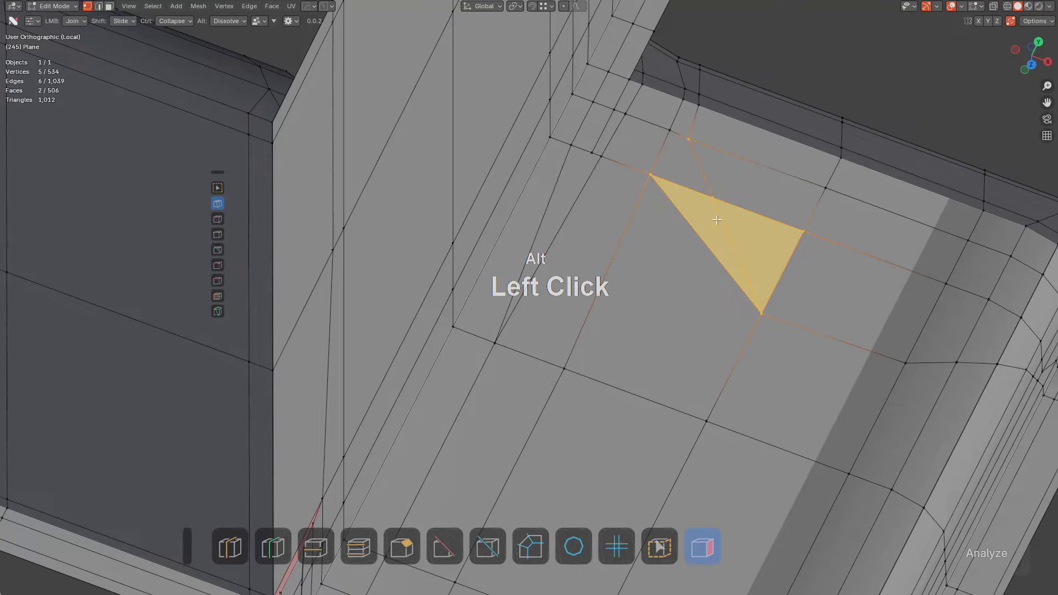
alt+click(722, 221)
key(alt+a)
scroll(765, 245, down, 3)
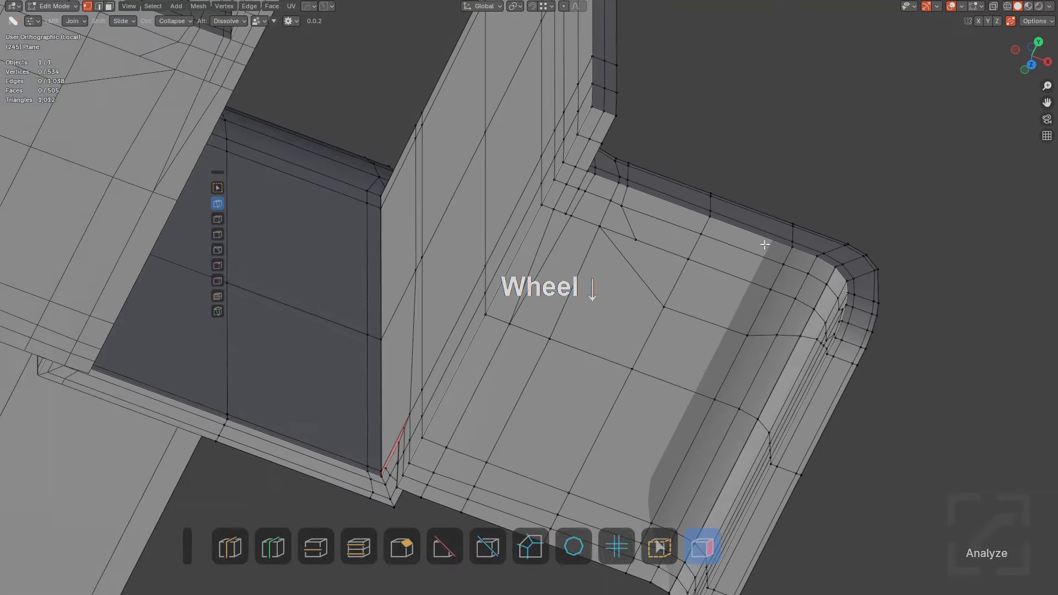
Split the highlighted sliver n-gon at the wall's inner corner by joining its lower edge vertex to the vertex at its opposite end
key(Tab)
middle_drag(765, 249, 776, 441)
key(Tab)
click(699, 535)
scroll(590, 305, down, 4)
middle_drag(590, 305, 622, 353)
shift+middle_drag(623, 352, 440, 274)
scroll(619, 317, up, 4)
scroll(618, 291, up, 4)
scroll(618, 291, up, 2)
drag(469, 278, 653, 231)
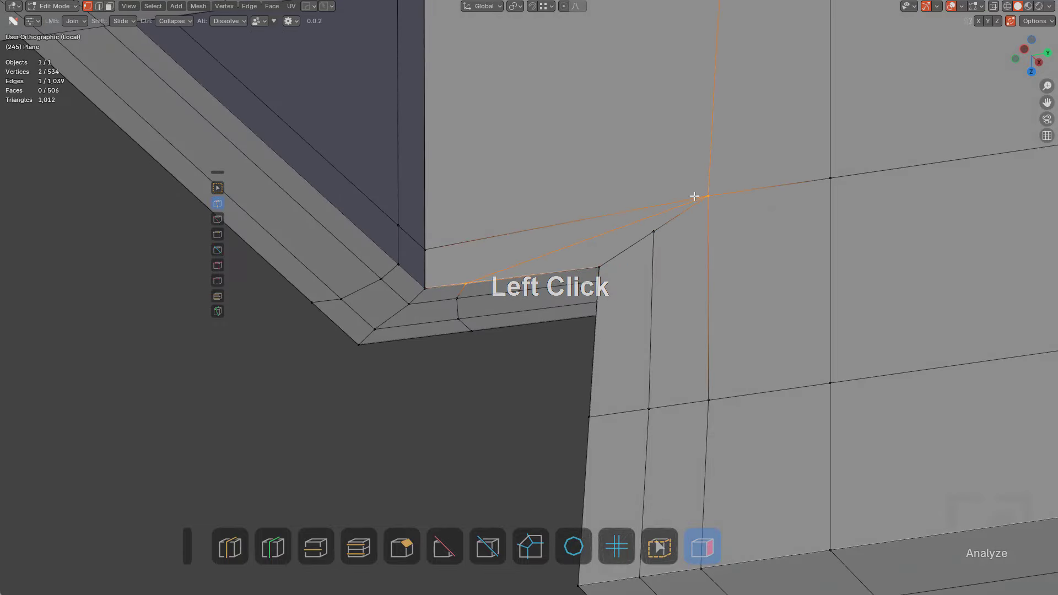
key(alt+a)
Inspect the whole bracket with Analyze highlighting for remaining n-gons and triangles, ending at the corner where the strap meets the wall
scroll(673, 261, down, 6)
key(Tab)
middle_drag(672, 261, 758, 244)
key(Tab)
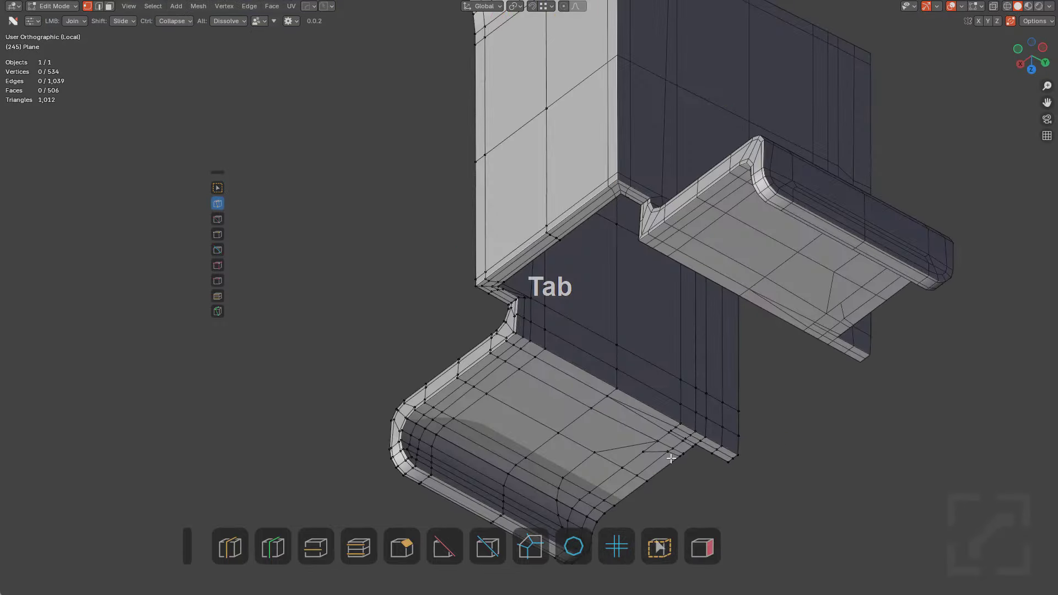
click(701, 542)
scroll(689, 281, down, 4)
shift+middle_drag(692, 248, 736, 375)
scroll(733, 375, down, 3)
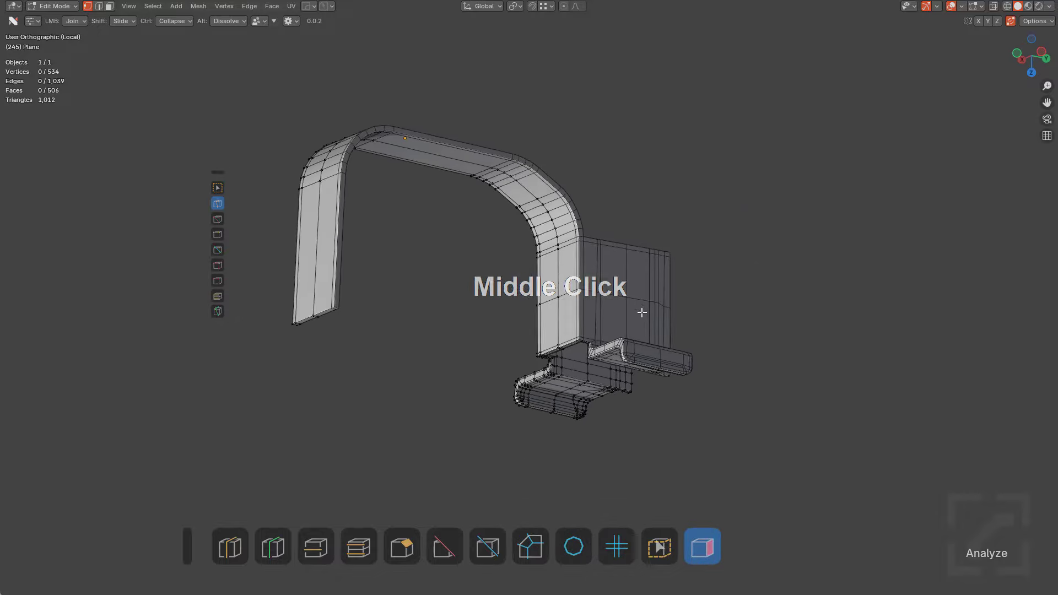
middle_drag(640, 312, 509, 347)
scroll(623, 358, up, 5)
key(Tab)
key(Tab)
scroll(561, 264, up, 4)
shift+middle_drag(683, 331, 590, 283)
scroll(551, 315, up, 2)
scroll(671, 380, down, 3)
scroll(575, 312, up, 2)
Dissolve the diagonal mitre edge across the narrow rim at the corner where the strap meets the wall
key(ctrl+r)
scroll(590, 283, up, 5)
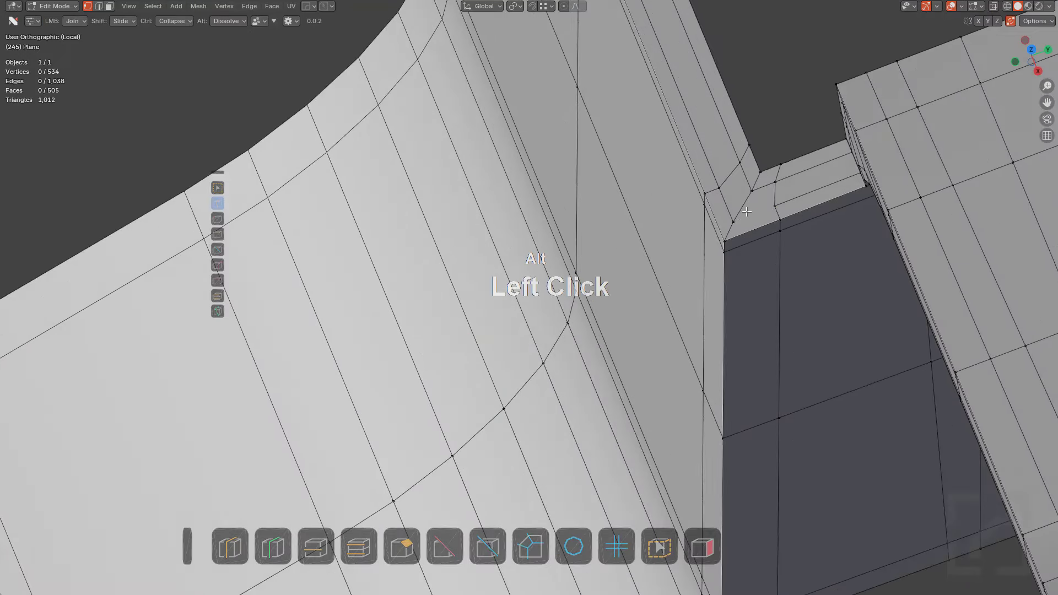
alt+click(733, 222)
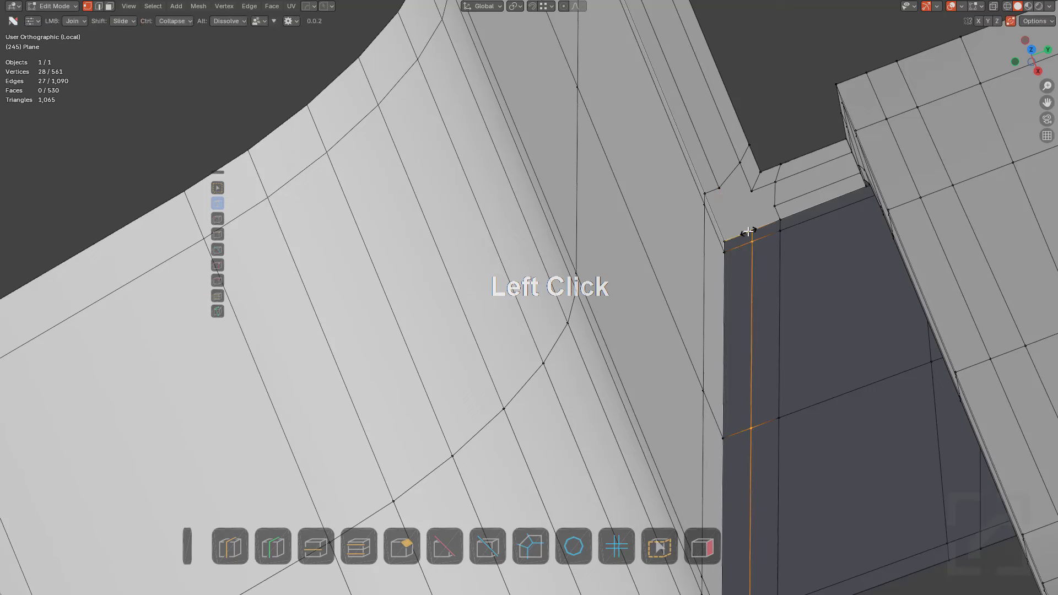
Add two loop cuts down the dark wall face, one close to its corner edge and one close to the next vertical edge
click(735, 235)
key(ctrl+r)
click(760, 231)
click(769, 229)
key(alt+a)
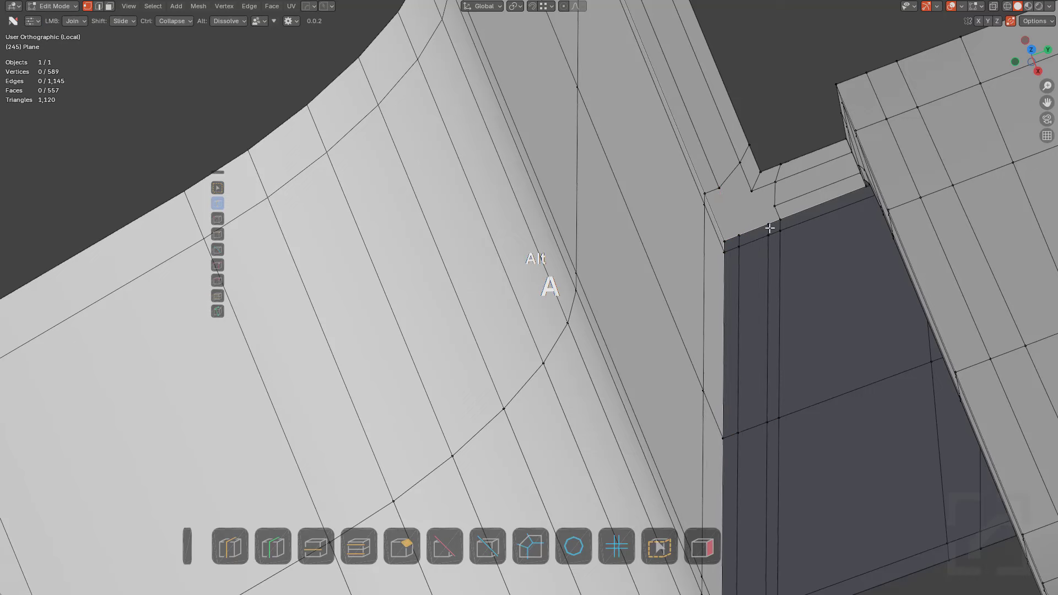
Dissolve the dividing edges at the rim corner where the strap meets the wall, merging them into a single n-gon
scroll(770, 228, down, 2)
click(720, 226)
alt+click(712, 197)
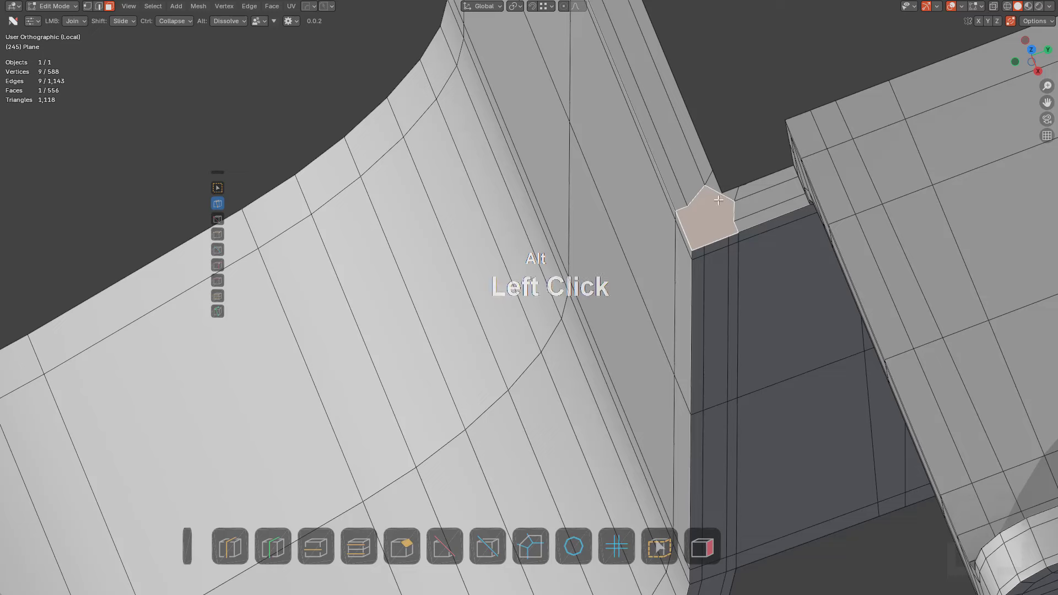
middle_drag(712, 197, 716, 209)
scroll(716, 210, up, 2)
alt+click(727, 212)
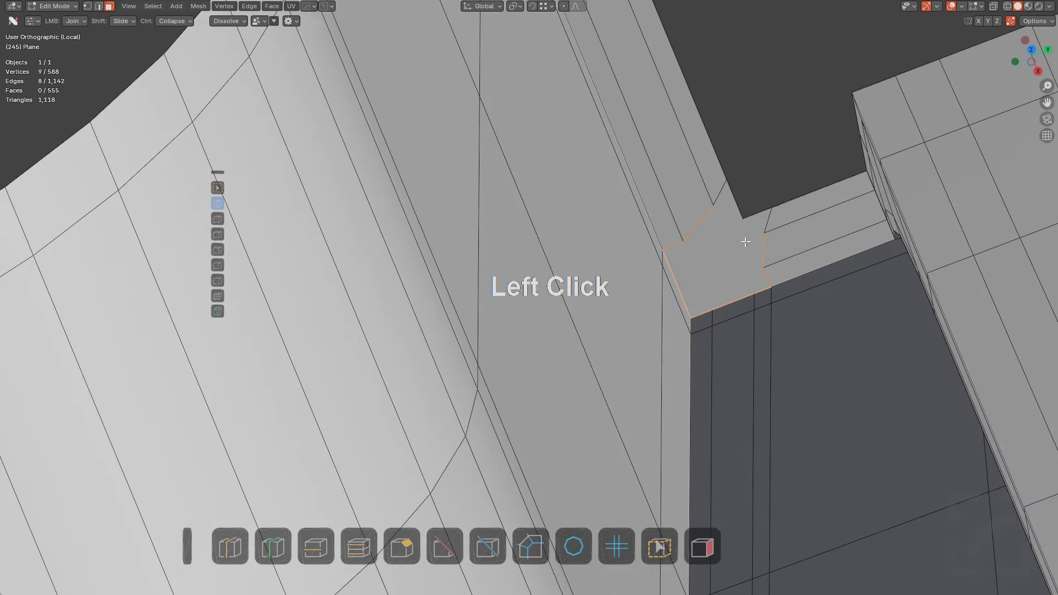
Inset the merged n-gon face at the rim corner by a narrow margin
click(737, 251)
key(i)
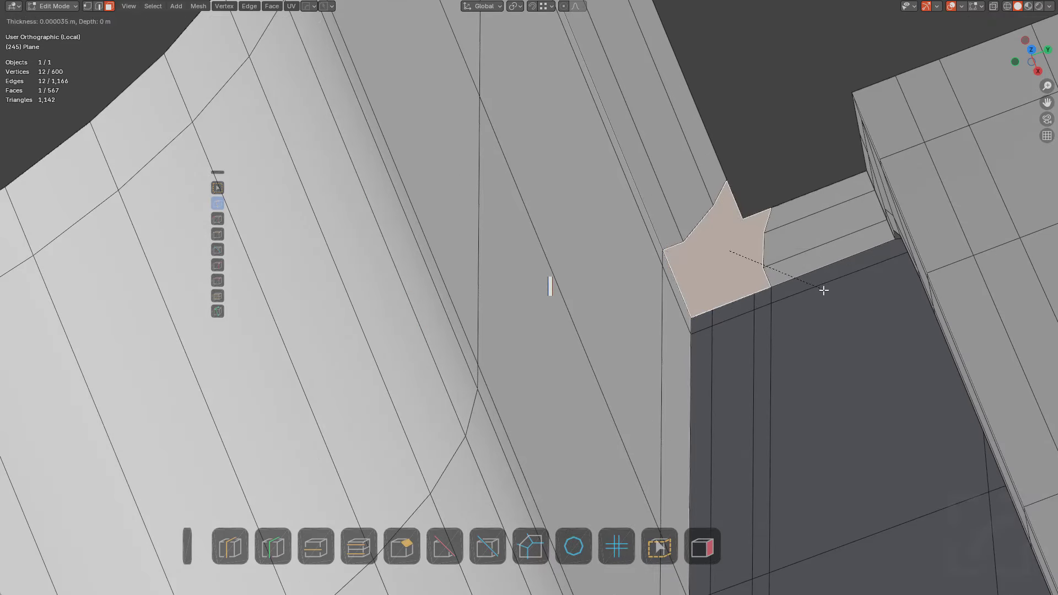
click(795, 277)
key(alt+a)
Collapse the overlapping inset vertices beside the rim's inner notch corner and slide the adjacent inset vertex along its edge
scroll(720, 221, up, 1)
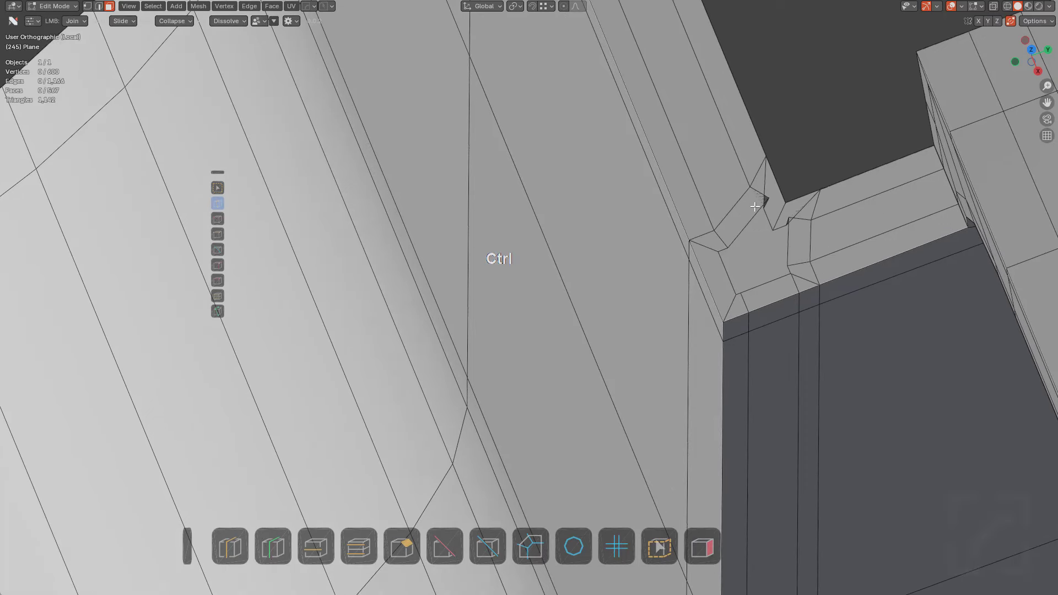
ctrl+drag(768, 213, 765, 222)
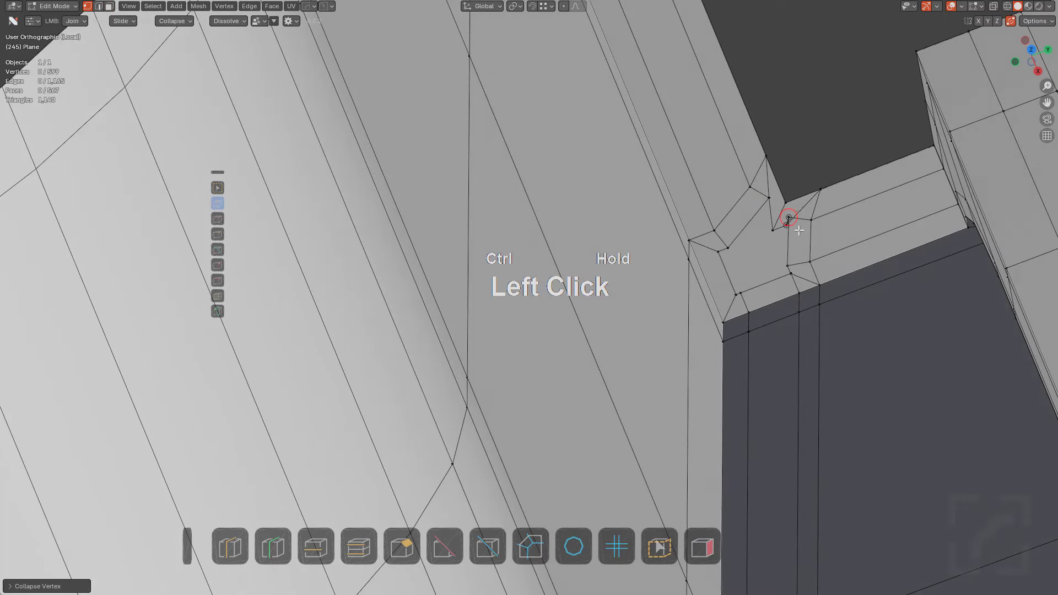
click(790, 222)
key(g)
right_click(791, 223)
key(1)
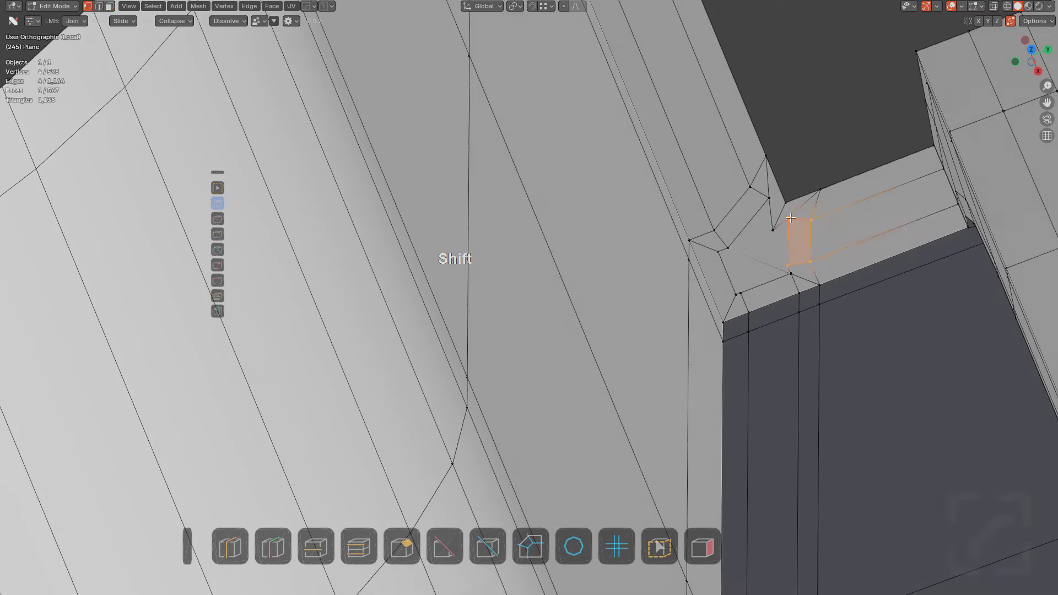
shift+drag(790, 220, 756, 210)
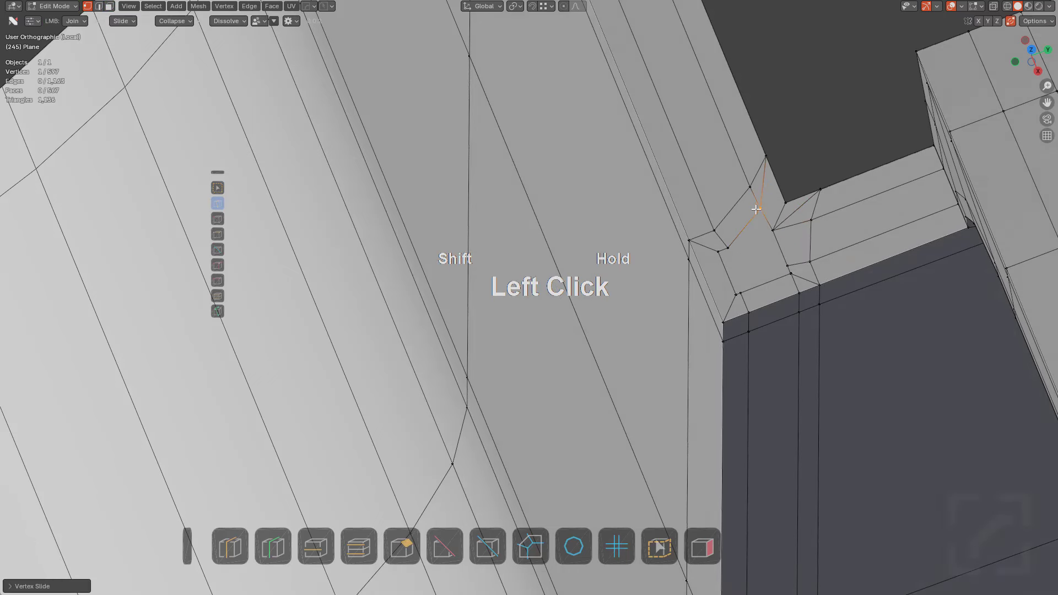
Dissolve the redundant inset edges and vertices around the rim corner
alt+click(761, 191)
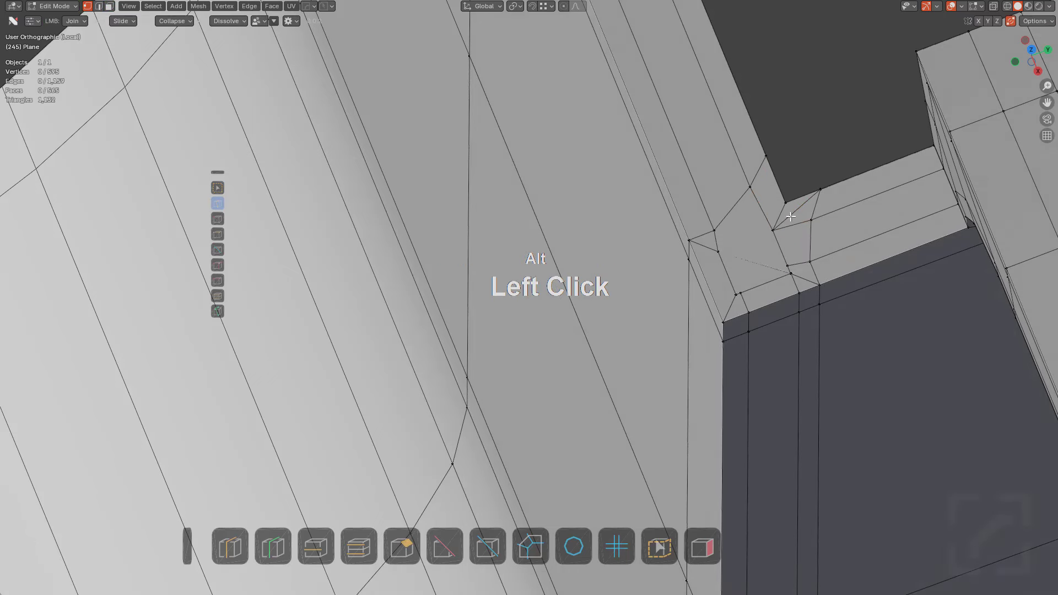
alt+click(790, 216)
alt+click(782, 241)
alt+click(798, 280)
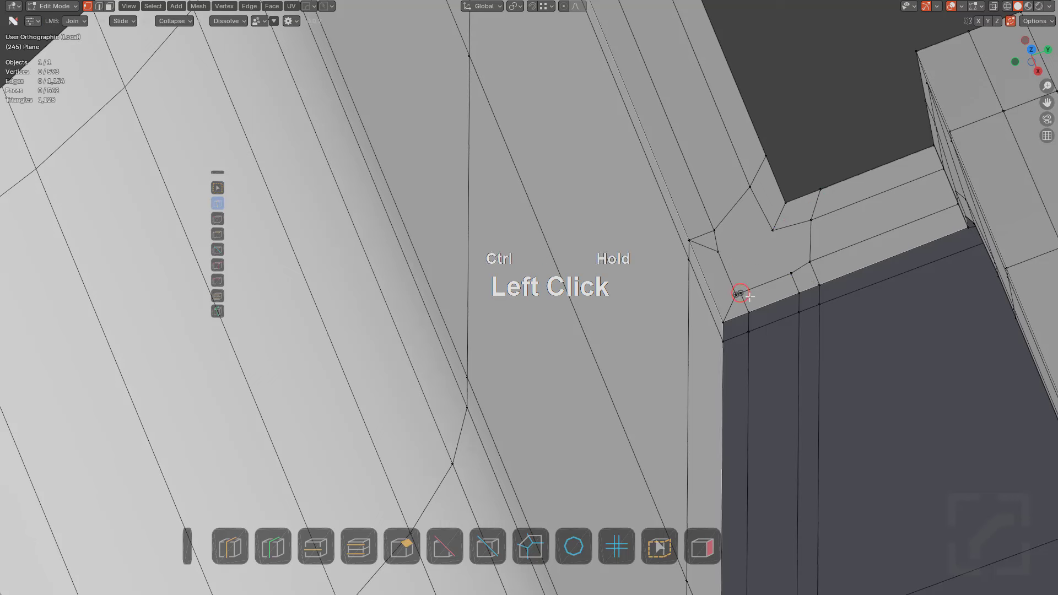
alt+click(701, 240)
Reroute the rim corner's edges by merging neighbouring vertices, dissolving the outer diagonal and joining the inner notch vertex to the opposite edge vertex
middle_drag(701, 241, 765, 297)
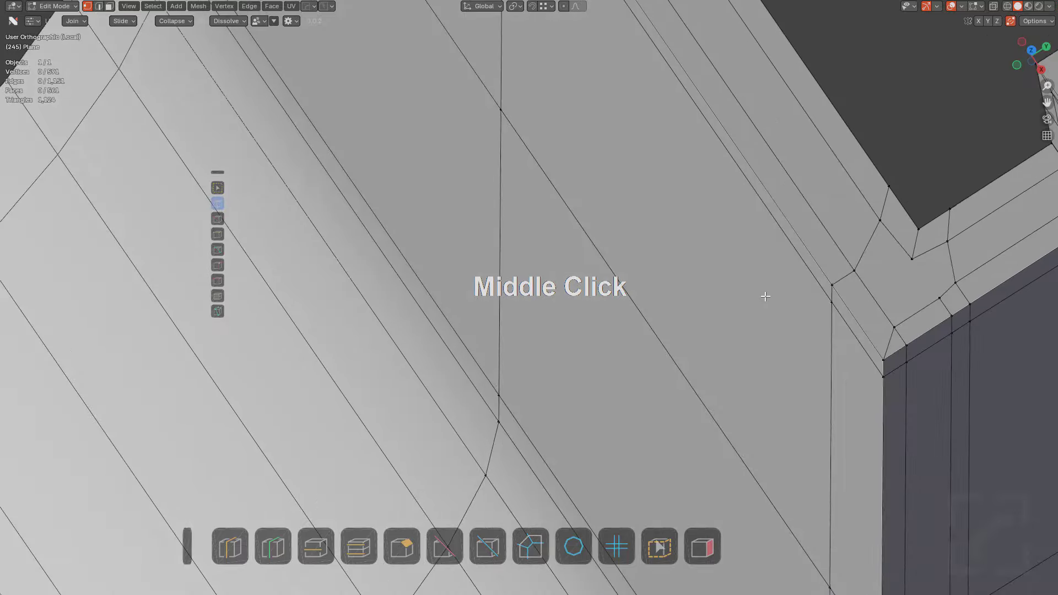
scroll(724, 282, up, 2)
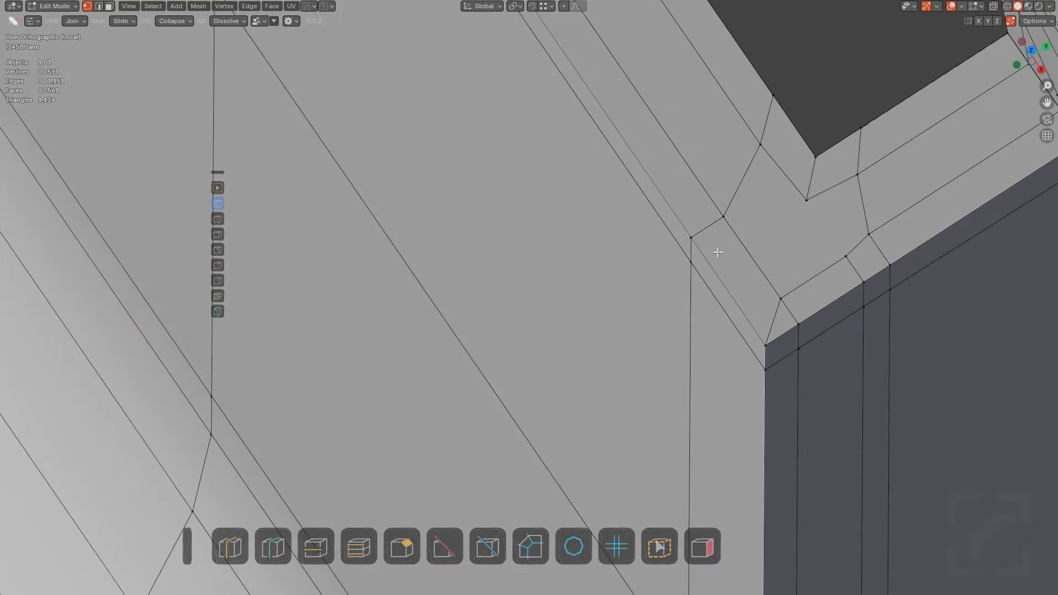
shift+drag(718, 253, 740, 236)
shift+drag(794, 316, 793, 315)
alt+click(760, 319)
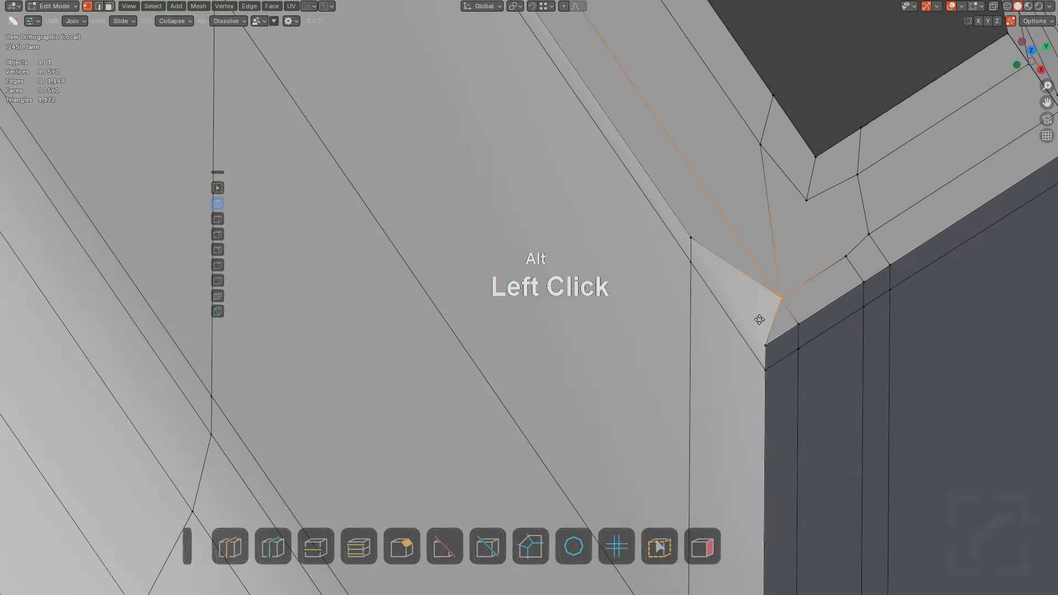
alt+click(765, 315)
key(alt+a)
click(810, 219)
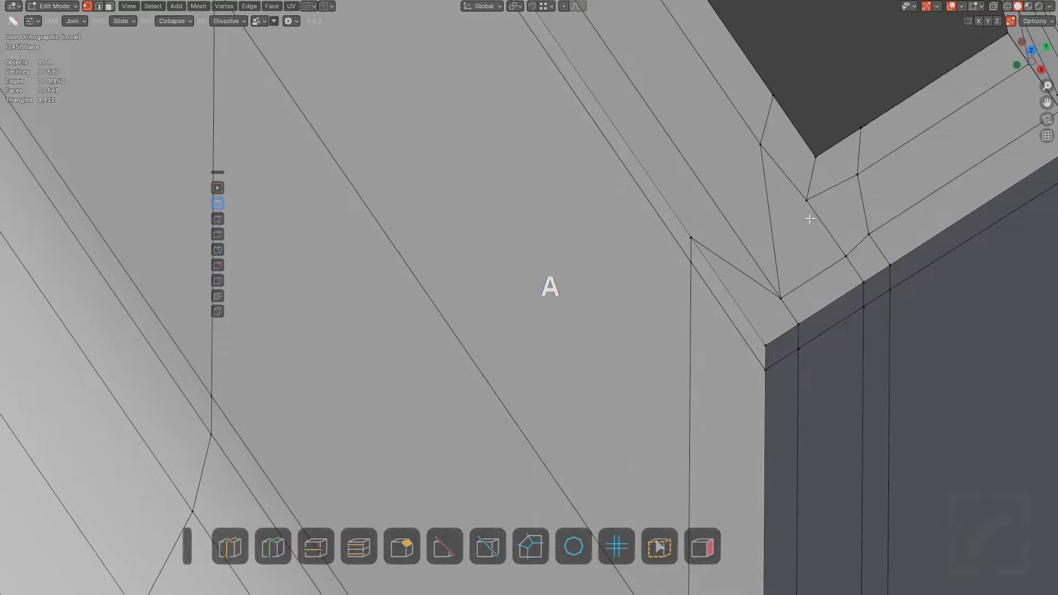
Turn on Analyze highlighting and project two horizontal cuts through the side plate from the right view, one each in its lower and upper halves
scroll(772, 240, down, 3)
click(711, 537)
scroll(728, 312, down, 10)
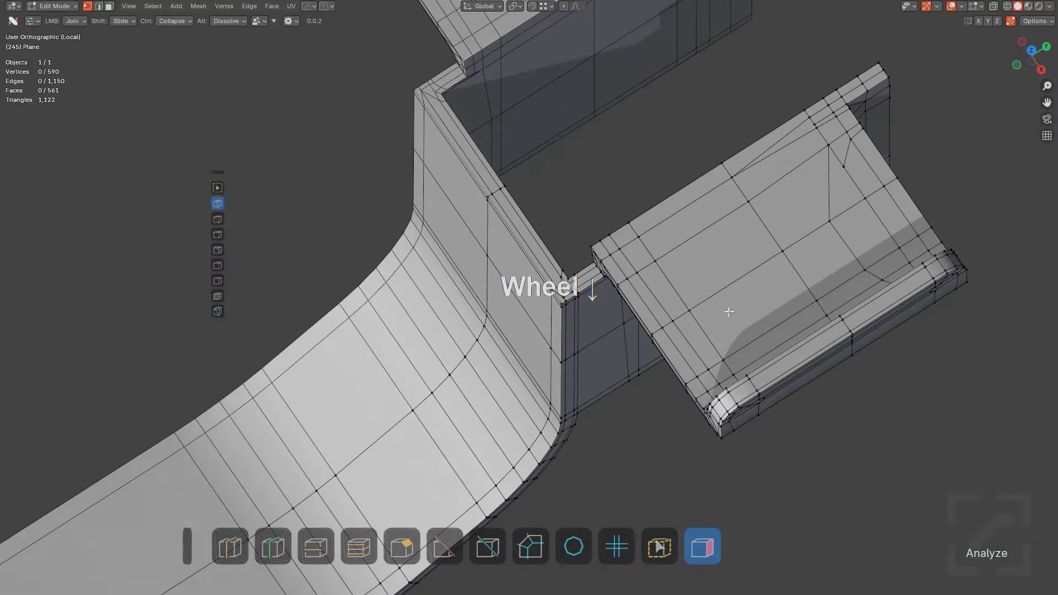
middle_drag(707, 324, 657, 250)
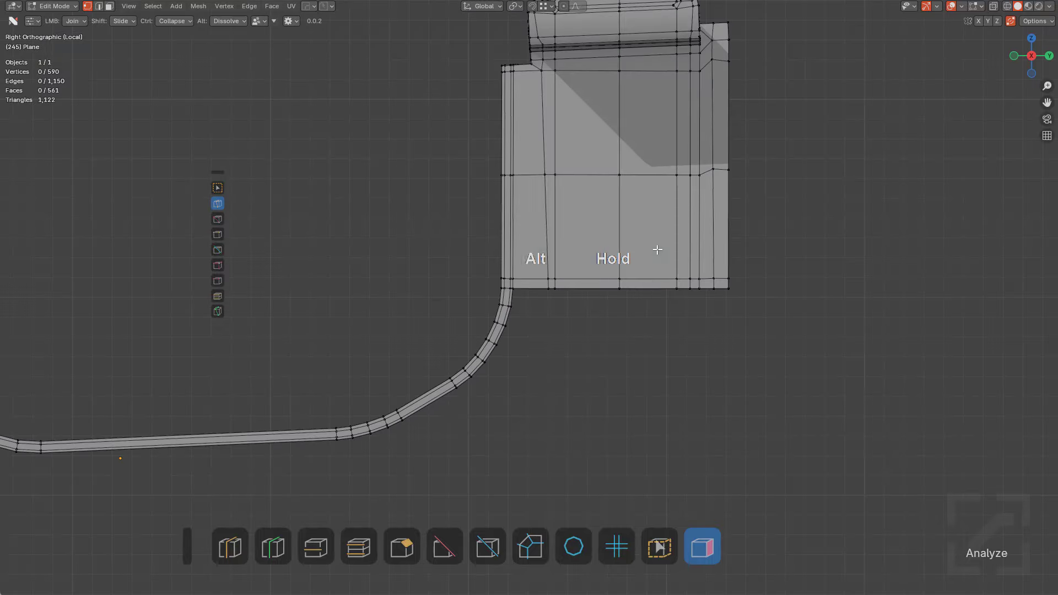
click(487, 546)
drag(493, 231, 770, 231)
click(484, 540)
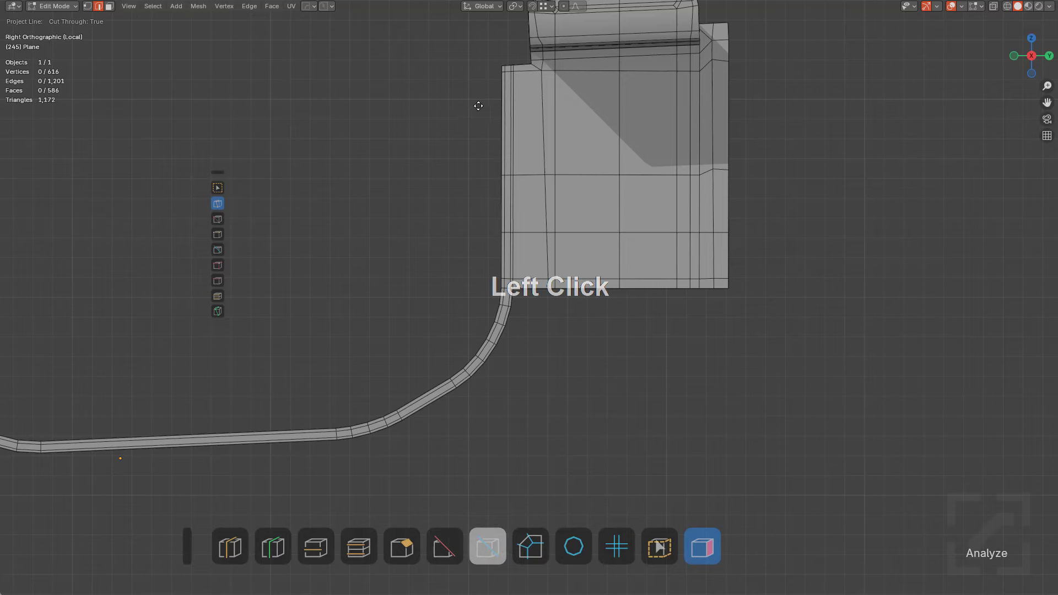
ctrl+drag(479, 105, 760, 106)
Return to Object Mode and add level 3 subdivision to the bracket
scroll(477, 292, down, 4)
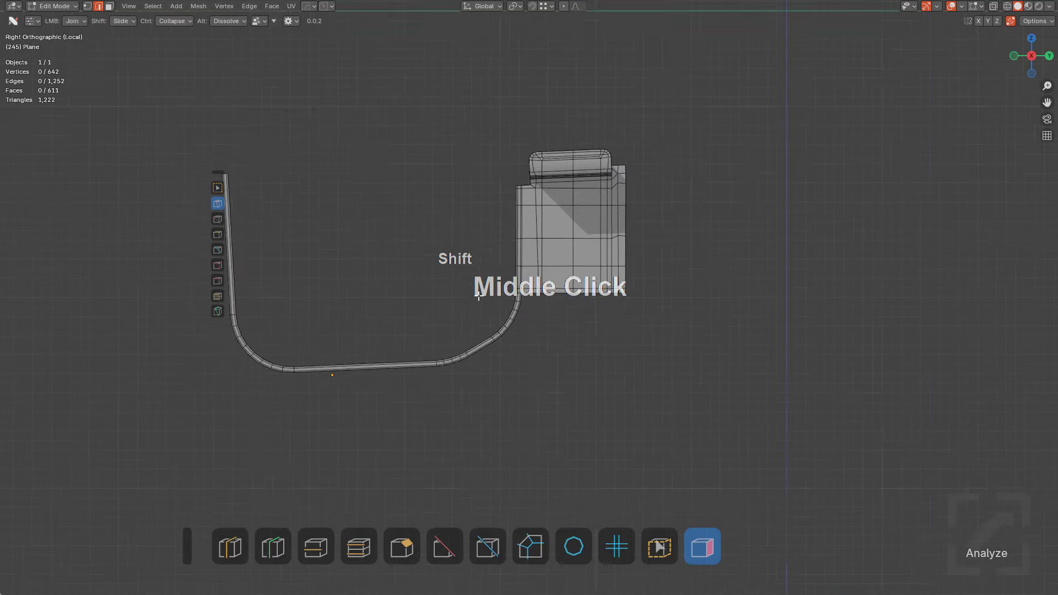
shift+middle_drag(477, 293, 619, 250)
middle_drag(618, 250, 658, 304)
key(Tab)
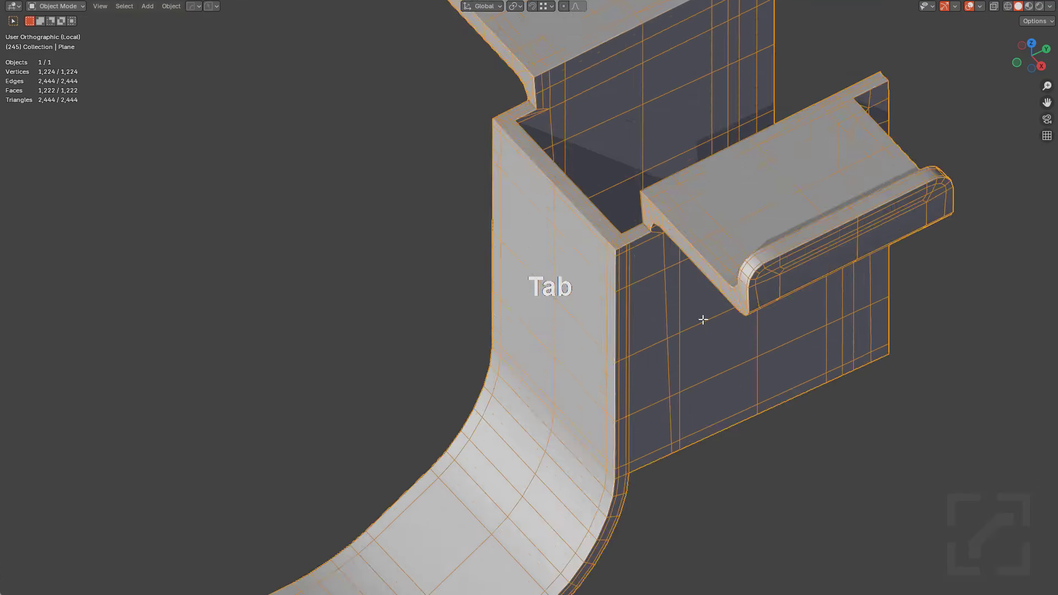
scroll(661, 313, down, 3)
key(ctrl+2)
key(ctrl+3)
middle_drag(543, 331, 498, 342)
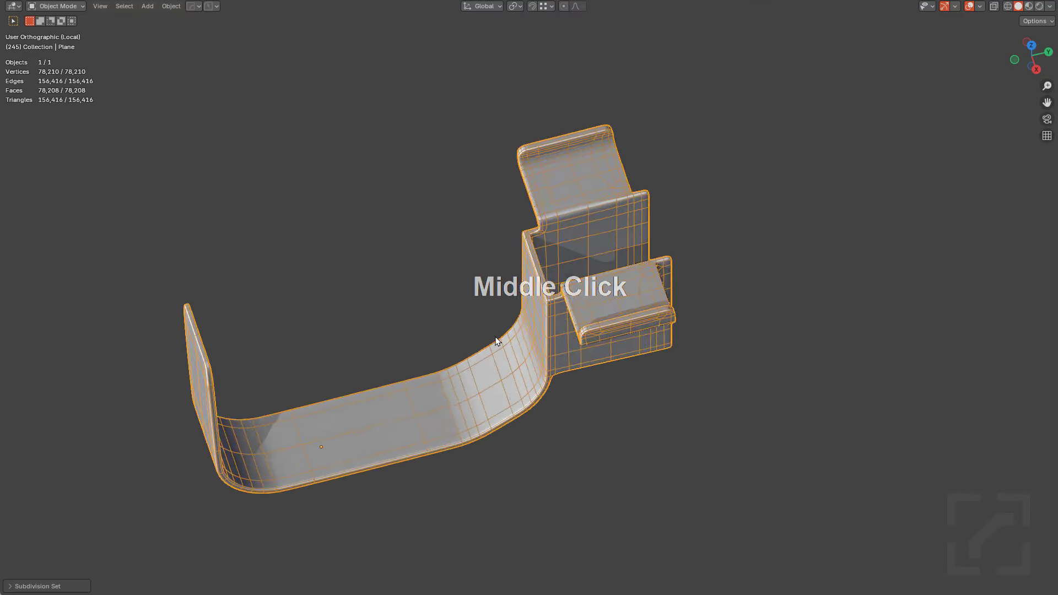
Examine the smoothed tip of the strap's upright end plate in both Edit Mode and Object Mode
key(Tab)
shift+middle_drag(348, 394, 602, 361)
scroll(604, 362, up, 5)
shift+middle_drag(524, 421, 601, 356)
scroll(602, 356, up, 1)
scroll(586, 356, up, 3)
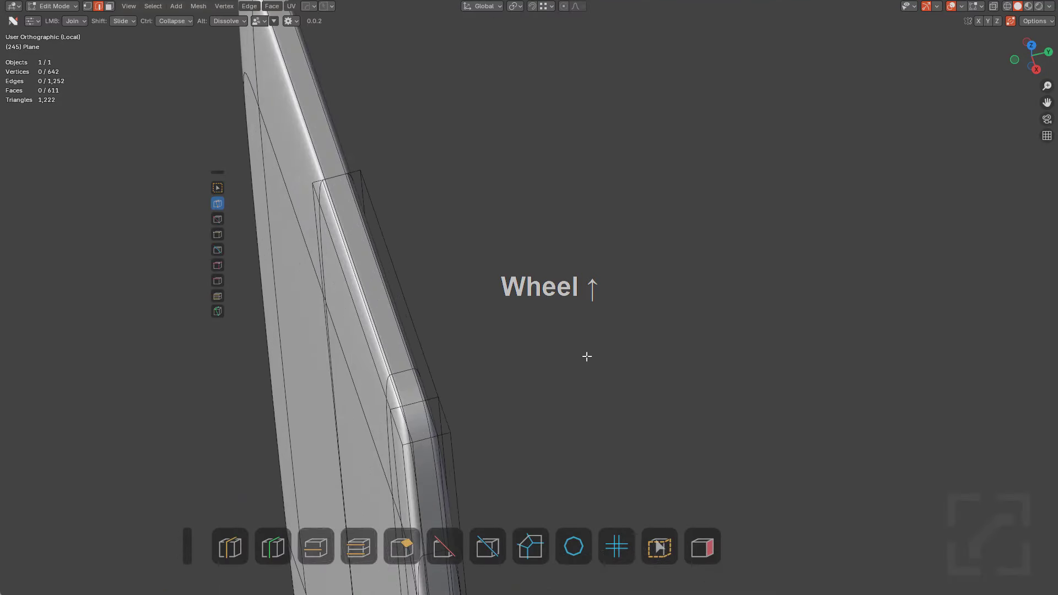
key(Tab)
key(Tab)
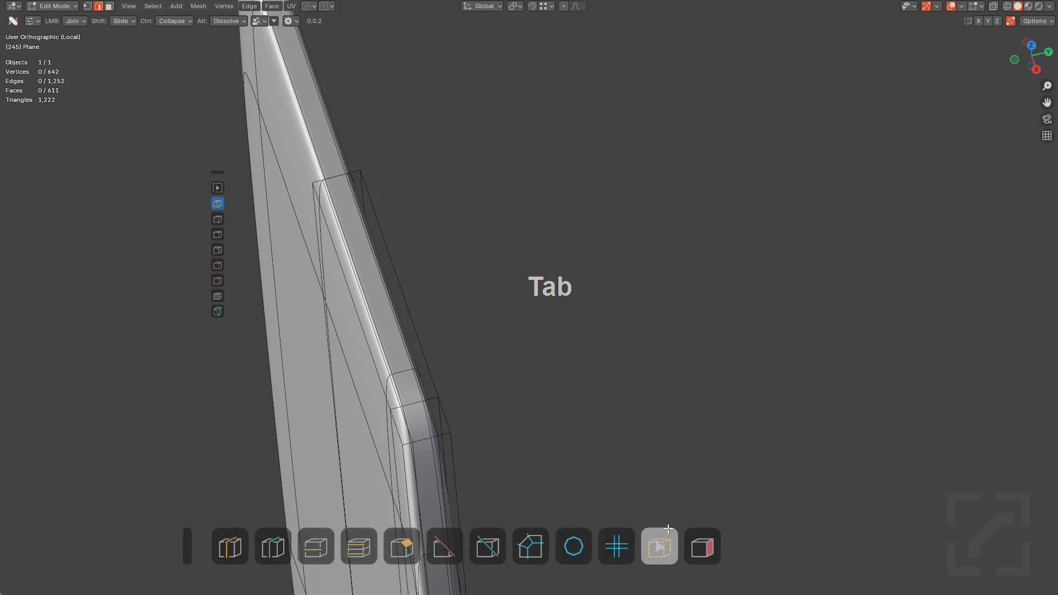
Turn off the Subdivision modifier's Edit Mode display and go back to editing the mesh
key(Tab)
key(ctrl+grave)
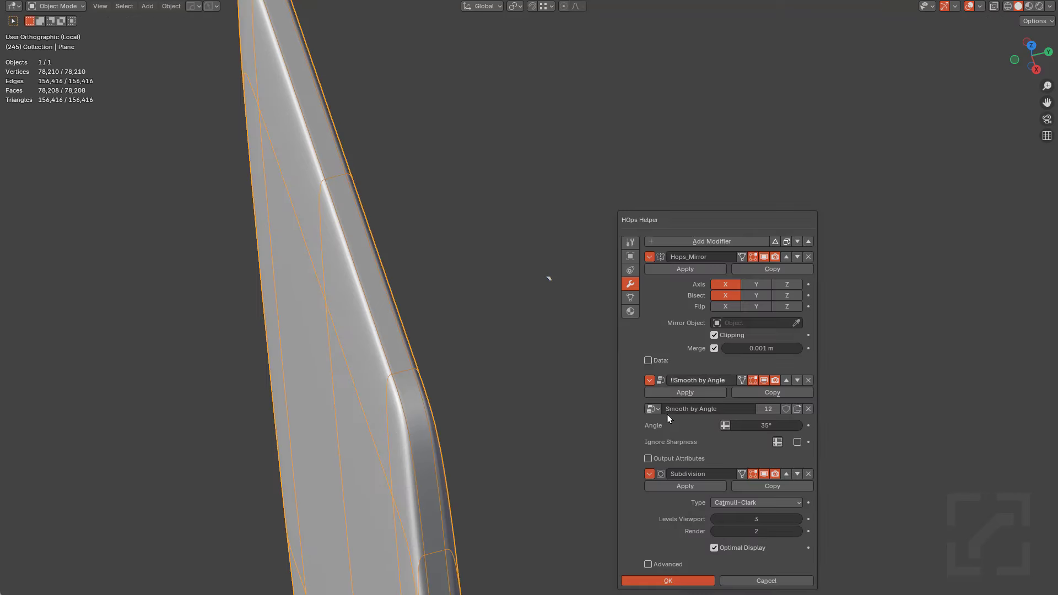
click(755, 474)
key(Tab)
Add a supporting loop cut across the upright end plate close to its upper edge
middle_drag(521, 431, 601, 399)
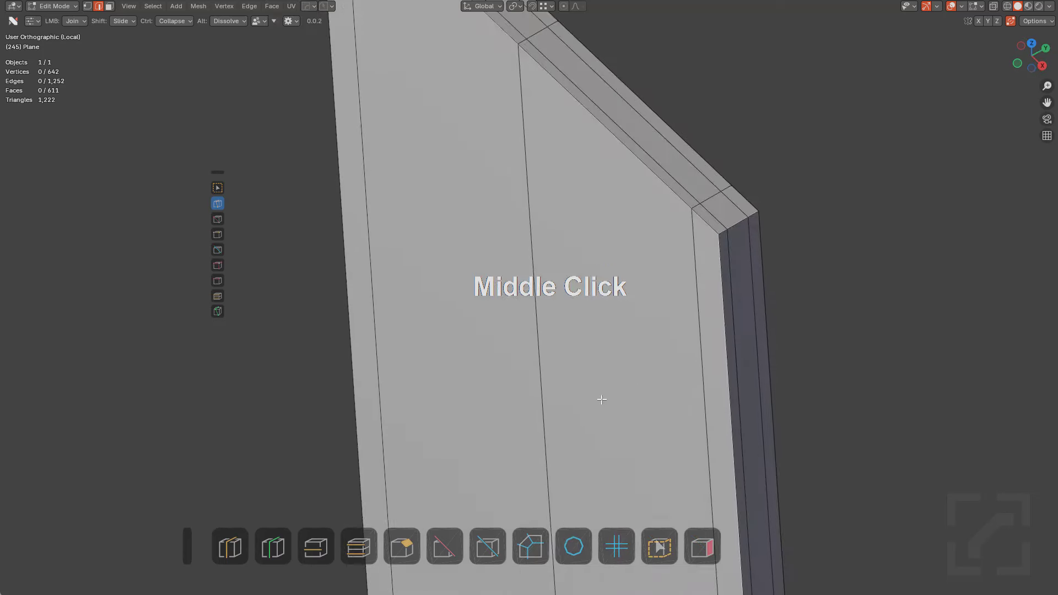
scroll(602, 400, down, 4)
key(ctrl+r)
click(634, 385)
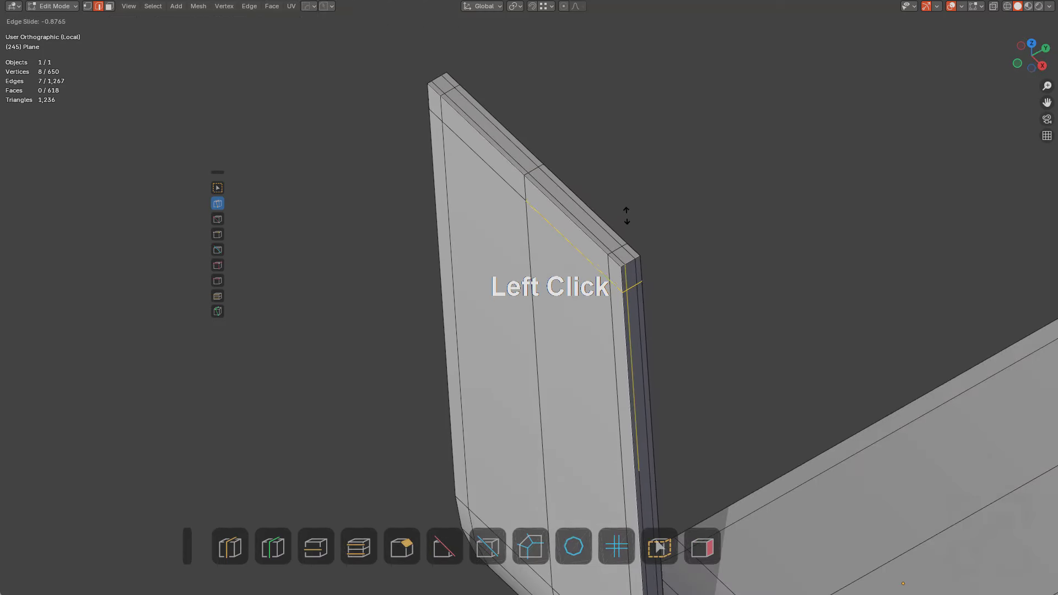
key(Tab)
key(Tab)
scroll(668, 289, up, 2)
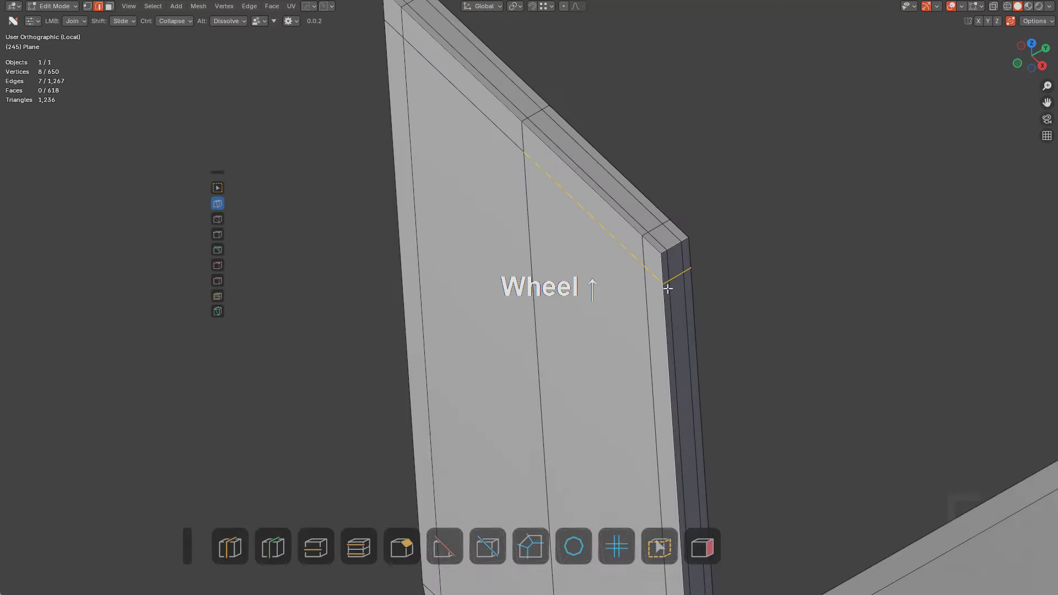
Recalculate the normals of the whole mesh and merge its vertices by distance
click(674, 247)
key(1)
key(a)
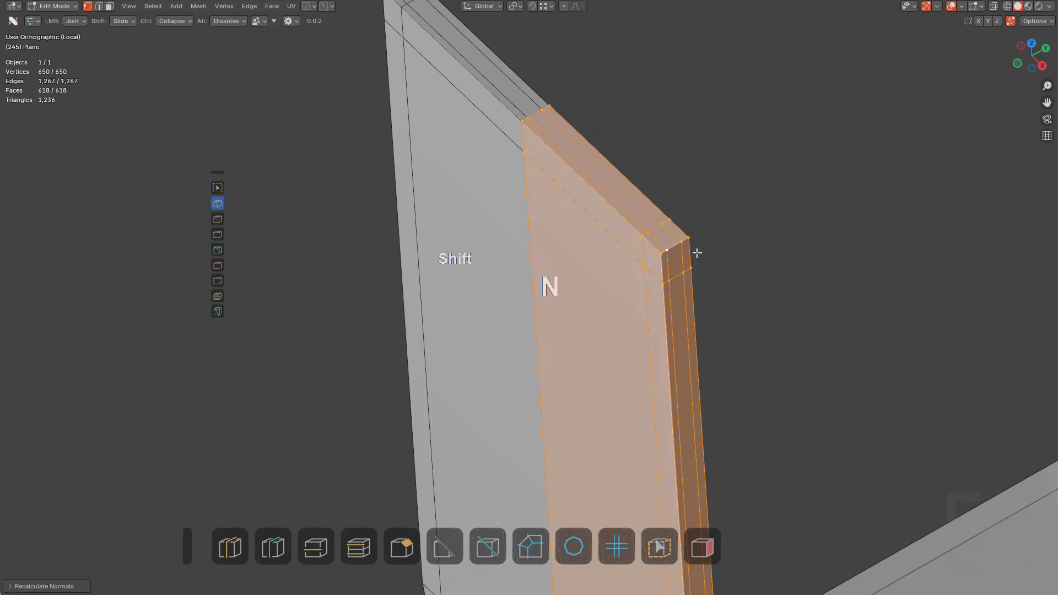
right_click(697, 253)
mouse_move(692, 453)
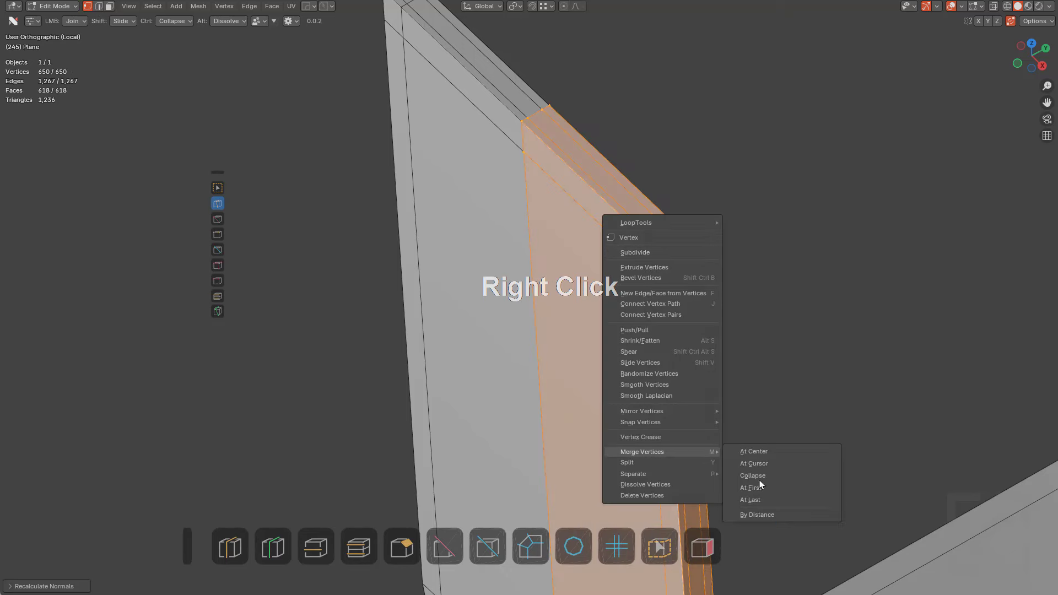
click(762, 510)
Inspect the bracket's shading and topology from below and behind in Object Mode and Edit Mode
key(Tab)
middle_drag(687, 297, 675, 252)
key(a)
key(a)
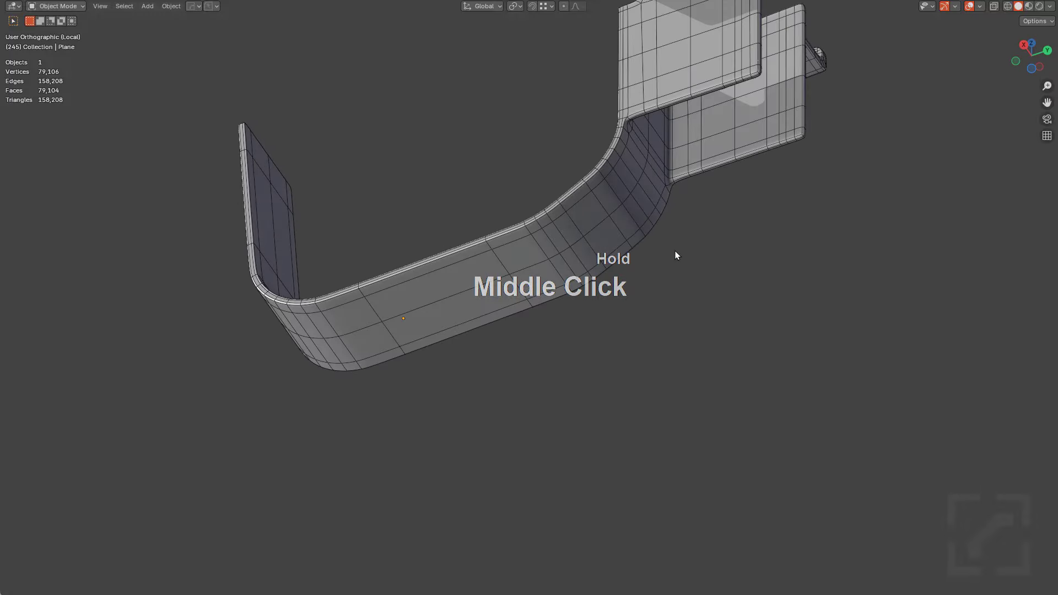
shift+scroll(568, 427, up, 3)
scroll(610, 353, up, 5)
key(Tab)
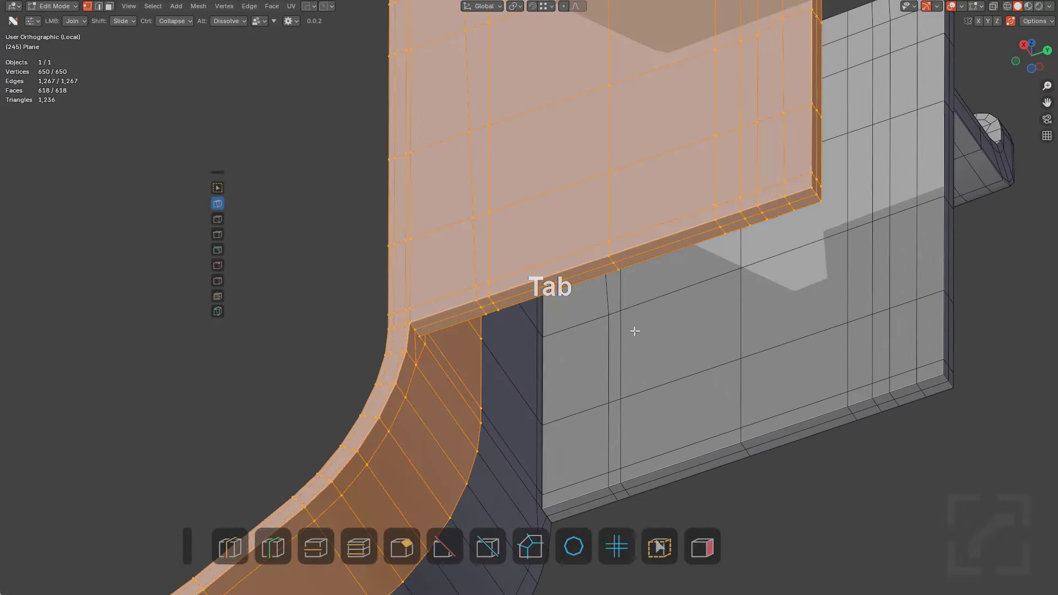
middle_drag(633, 331, 548, 444)
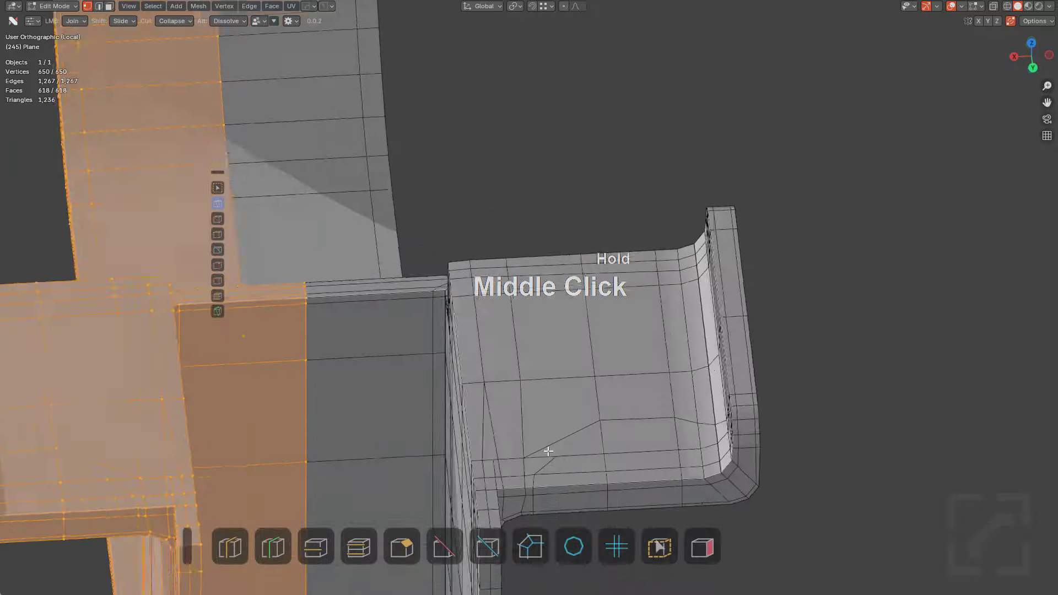
scroll(543, 459, down, 2)
scroll(542, 459, down, 3)
key(Tab)
Leave the bracket's local view, then select and isolate the Cube.010 part
shift+middle_drag(655, 339, 676, 365)
key(KP_Divide)
scroll(672, 315, up, 2)
scroll(672, 316, down, 4)
click(638, 250)
key(KP_Decimal)
key(KP_Divide)
key(KP_Decimal)
scroll(666, 265, down, 2)
scroll(657, 300, up, 4)
Add a conversion bevel to Cube.010 with 2 segments, width 0.0033, profile 1.00 and a 30° angle limit
key(q)
click(663, 381)
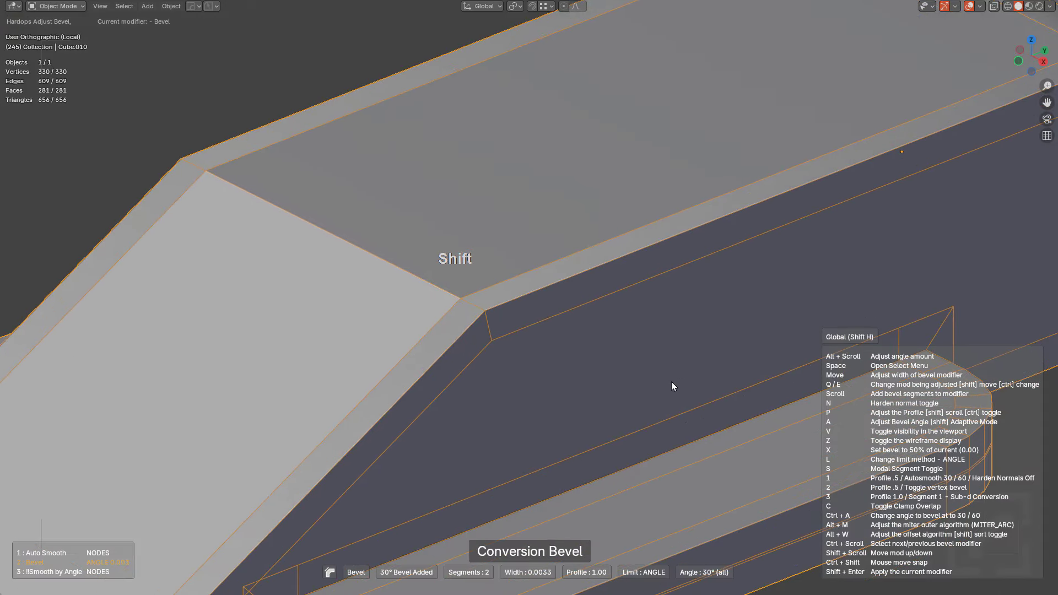
click(673, 383)
shift+middle_drag(672, 383, 765, 182)
scroll(735, 255, up, 4)
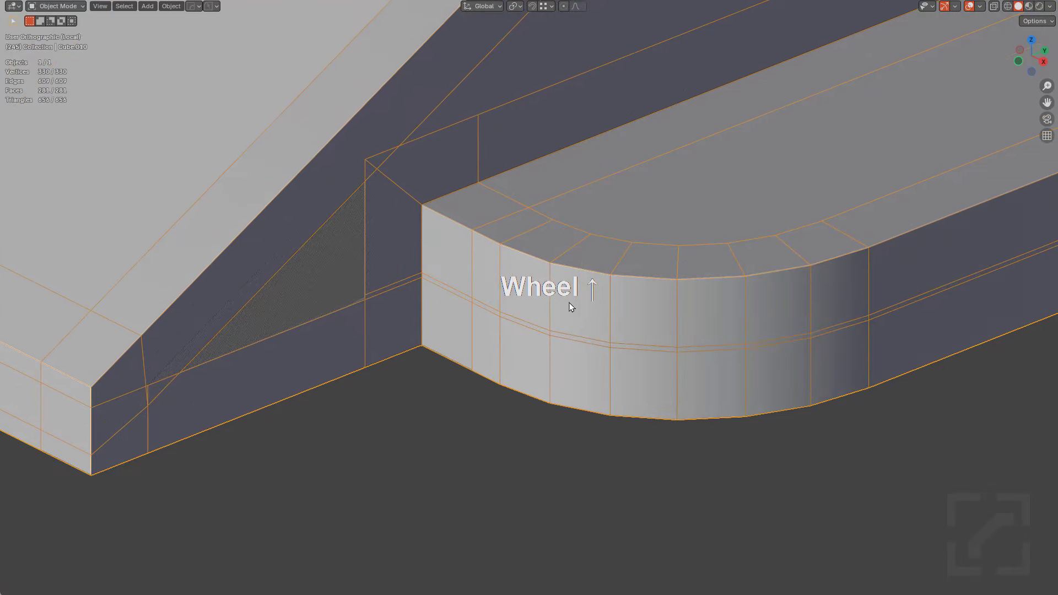
Add a Weld modifier to Cube.010 with a merge distance of 0.000765 m
key(q)
mouse_move(612, 394)
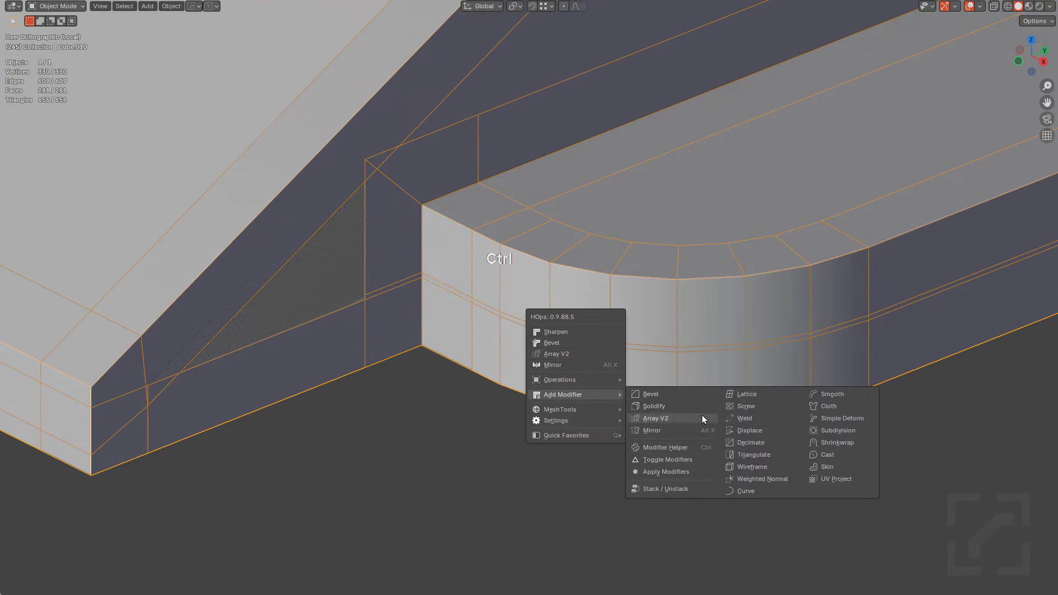
click(747, 418)
scroll(748, 416, up, 2)
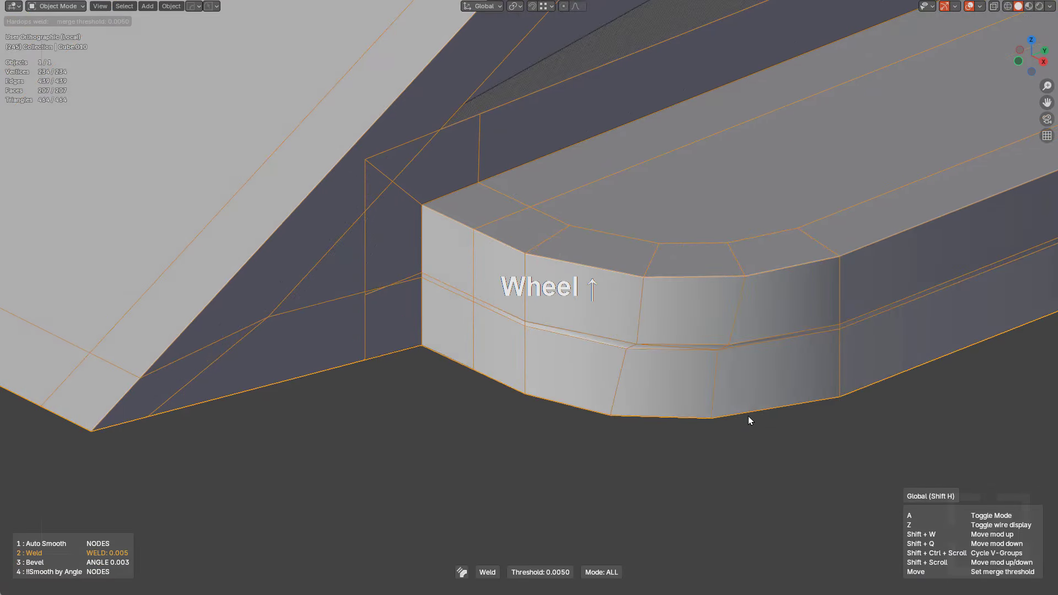
scroll(748, 416, down, 2)
scroll(744, 416, up, 3)
scroll(766, 419, down, 3)
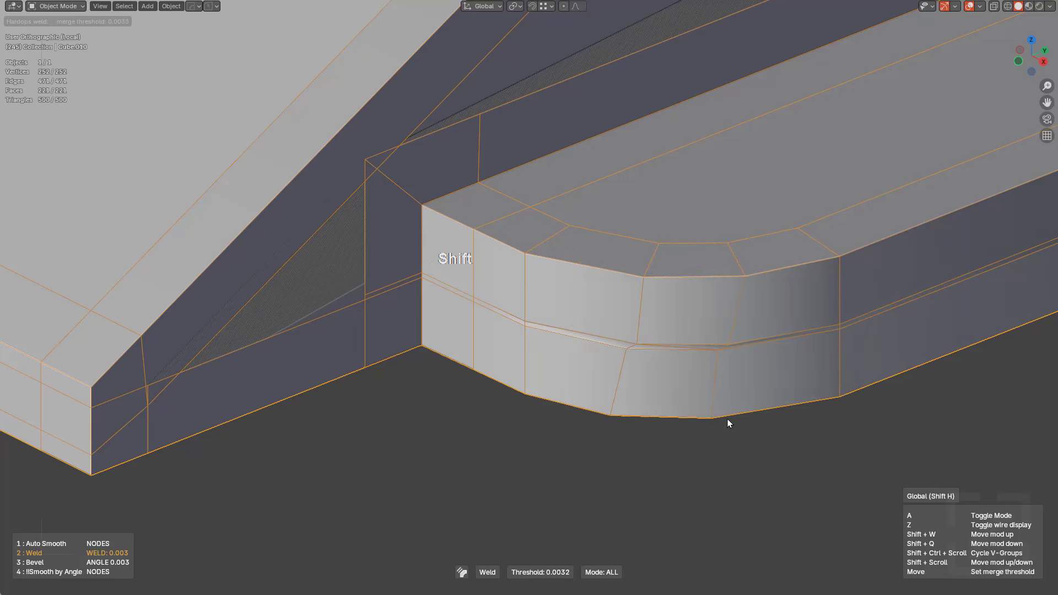
click(758, 424)
Check the Bevel modifier's settings and move the Weld modifier below the Bevel in the modifier stack
key(q)
mouse_move(758, 403)
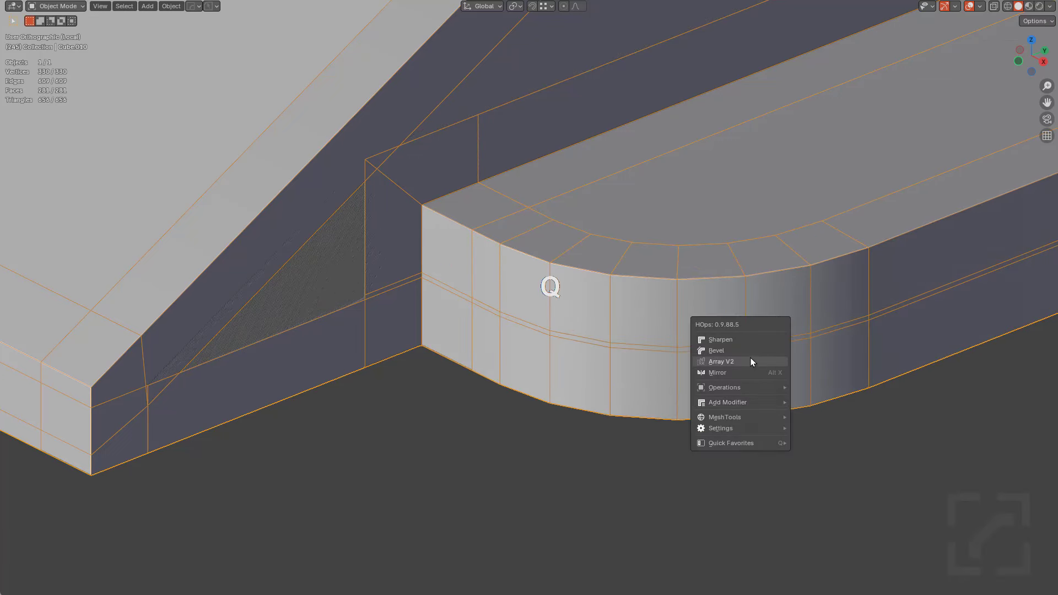
shift+click(749, 352)
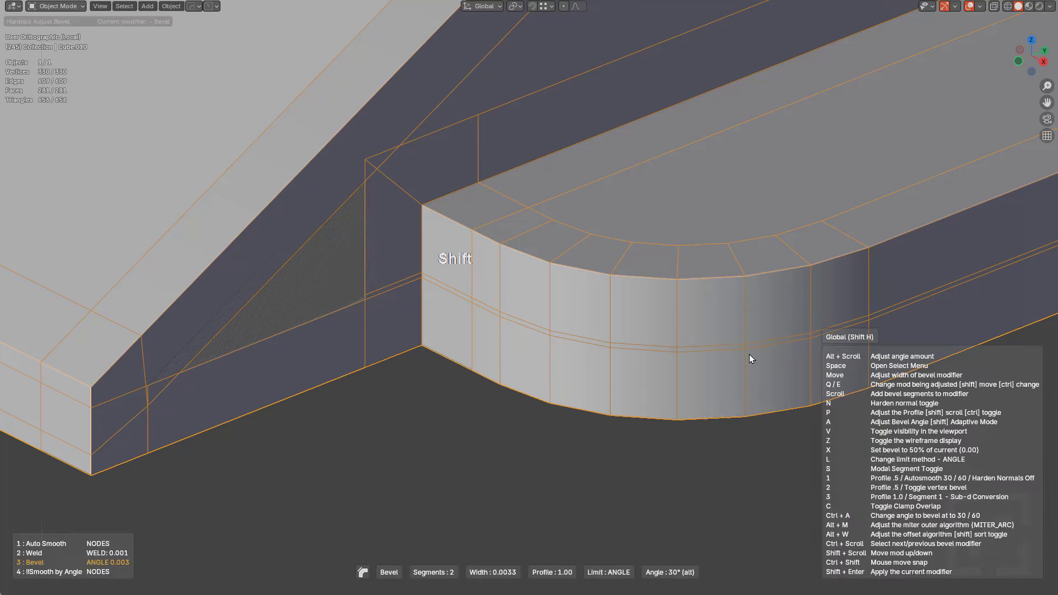
click(750, 355)
key(q)
key(ctrl+grave)
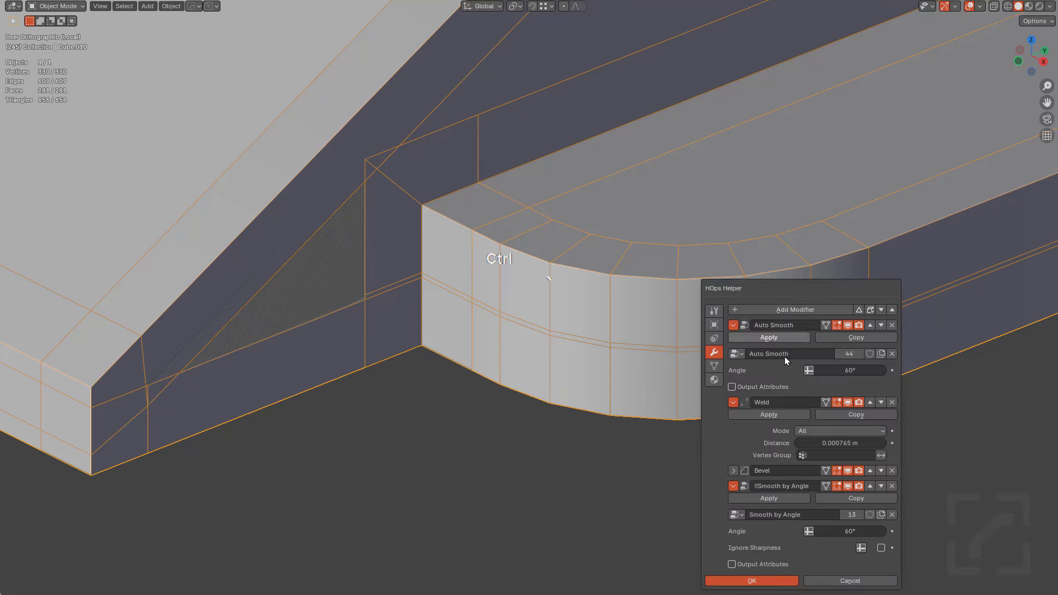
click(881, 403)
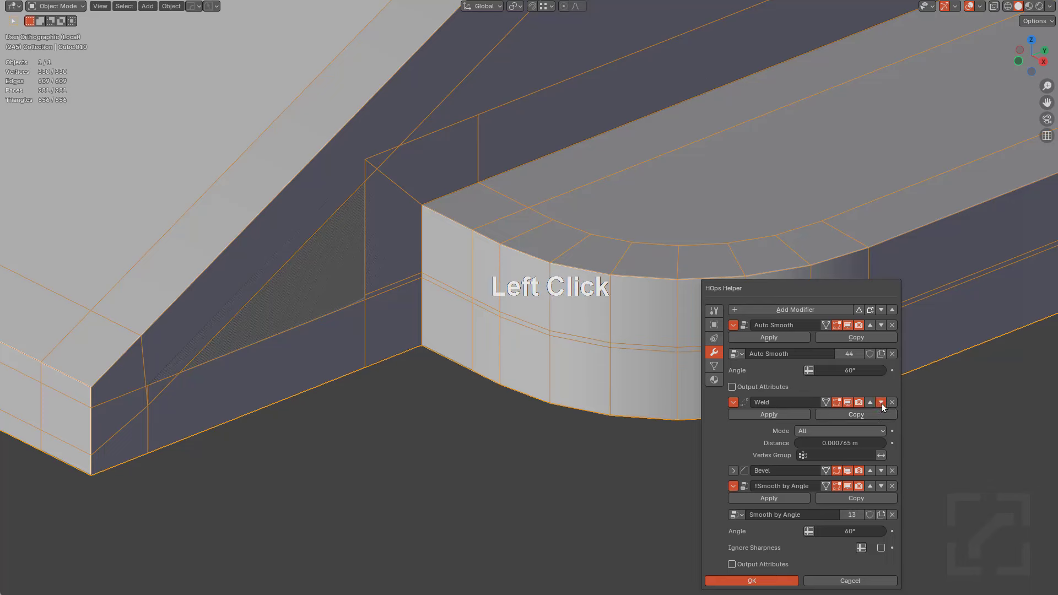
scroll(523, 252, down, 6)
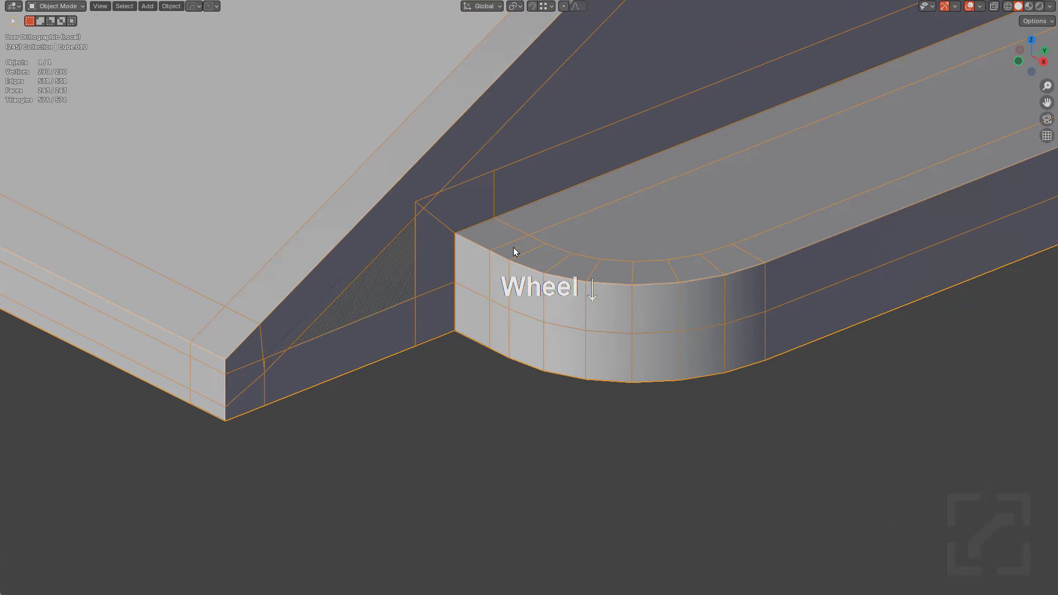
Apply the Bevel and Weld modifiers on Cube.010, keeping both smoothing modifiers
middle_drag(669, 259, 736, 276)
scroll(693, 289, up, 3)
key(q)
click(736, 275)
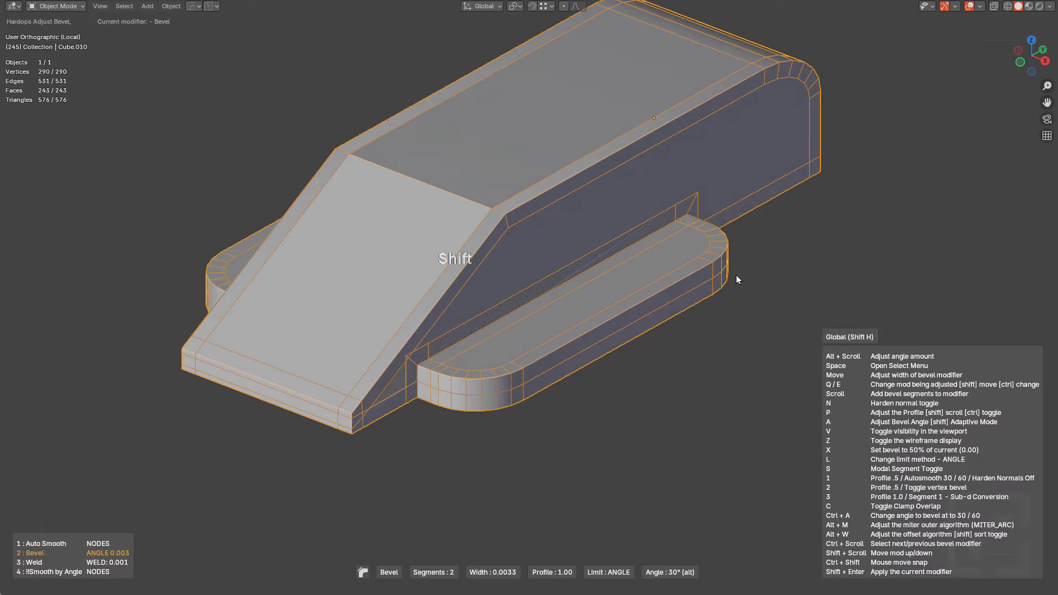
key(shift+Return)
key(ctrl+grave)
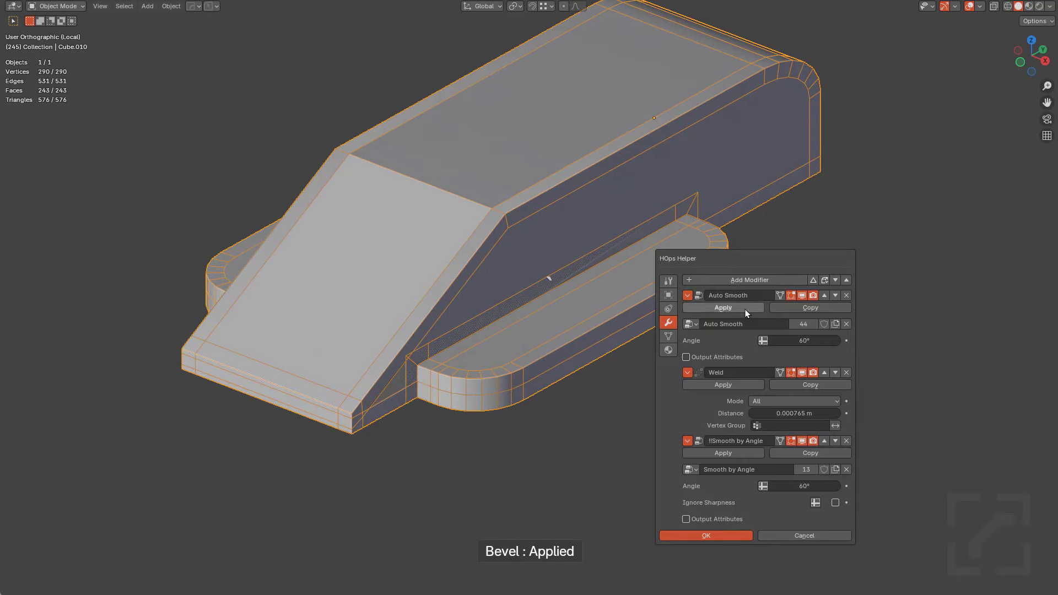
click(726, 385)
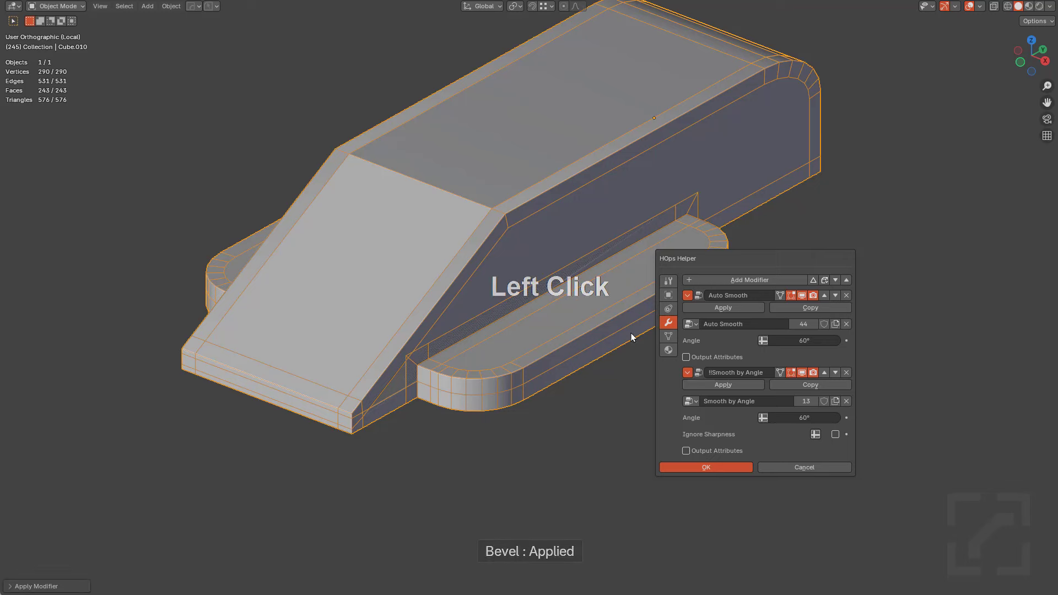
In Edit Mode, slide the outer support vertex at the side ledge's front end toward the ledge corner
shift+middle_drag(582, 332, 462, 336)
scroll(473, 336, up, 5)
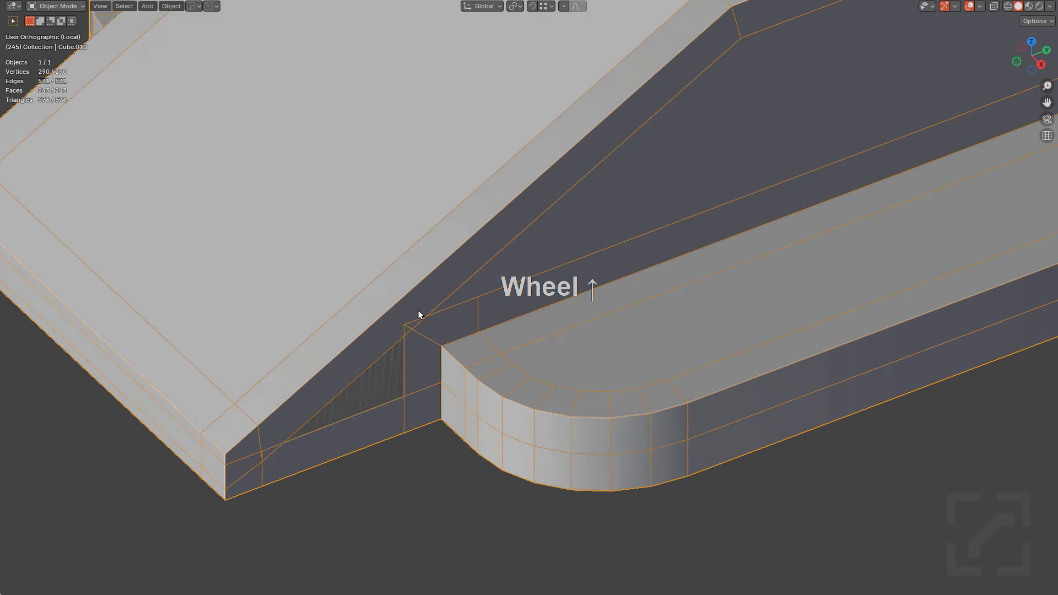
click(410, 317)
key(Tab)
click(406, 324)
key(g)
key(g)
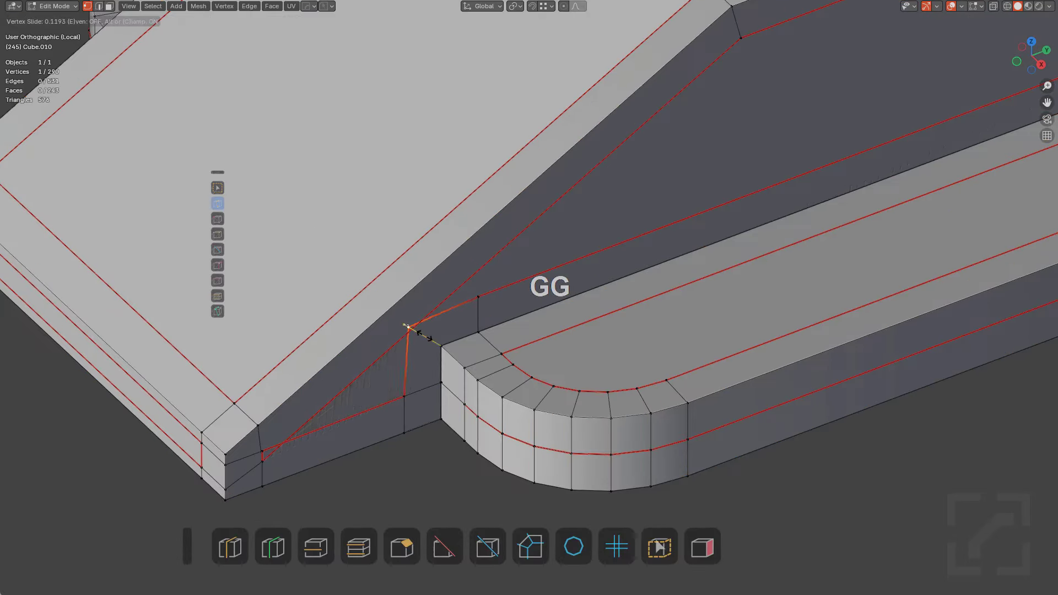
click(434, 337)
scroll(453, 375, up, 5)
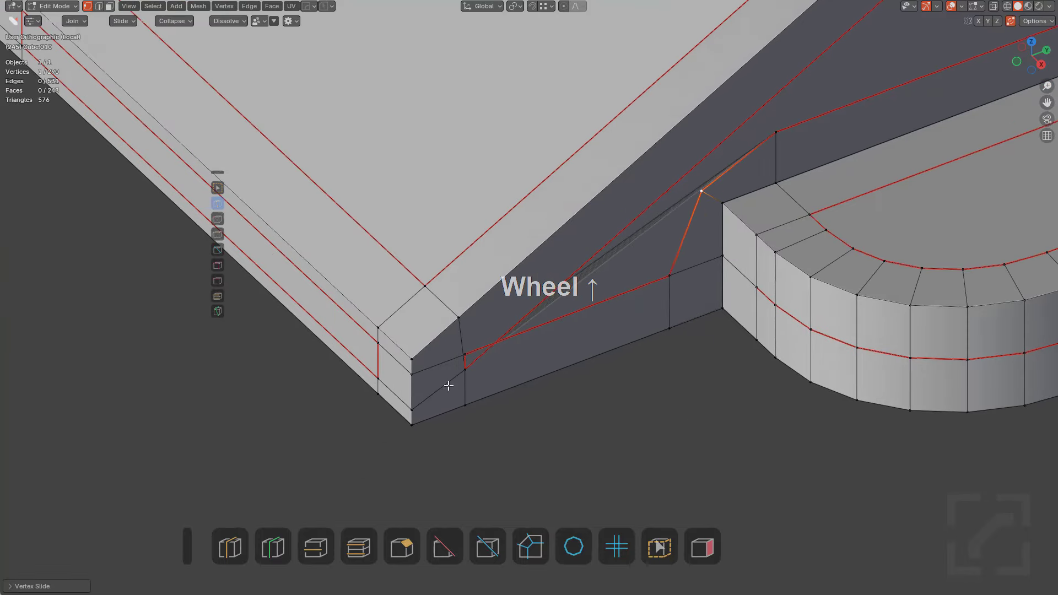
middle_drag(448, 385, 445, 306)
click(325, 170)
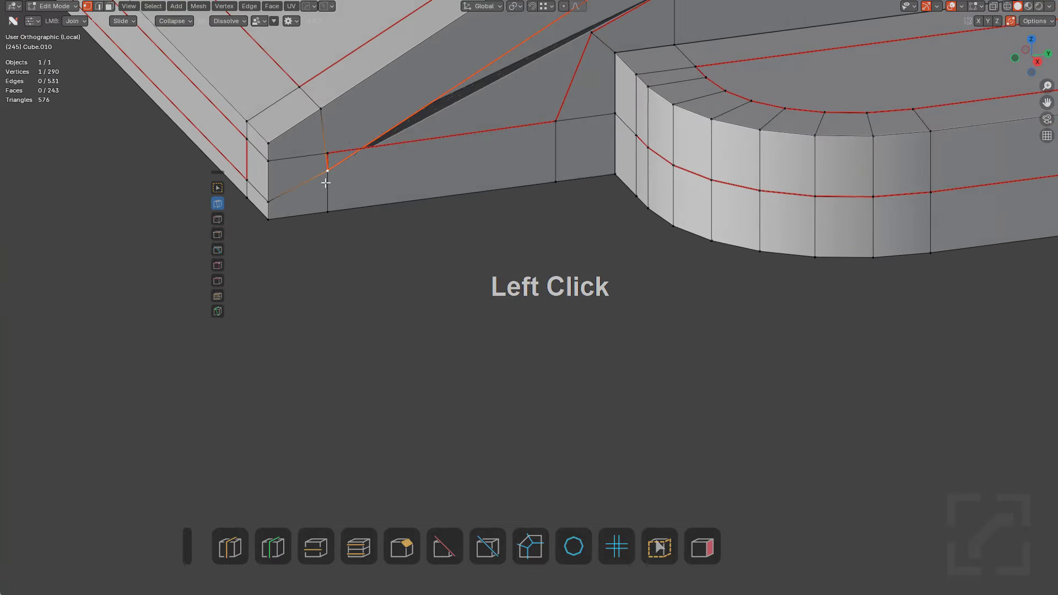
shift+middle_drag(325, 170, 428, 221)
key(2)
alt+click(355, 239)
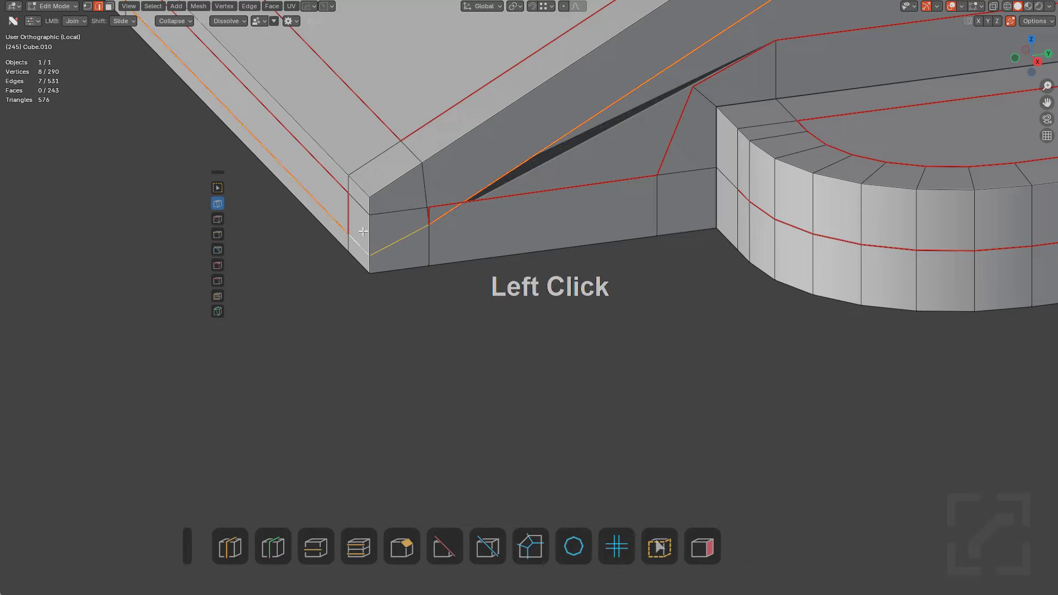
middle_drag(355, 239, 441, 305)
scroll(558, 299, up, 3)
scroll(558, 299, up, 1)
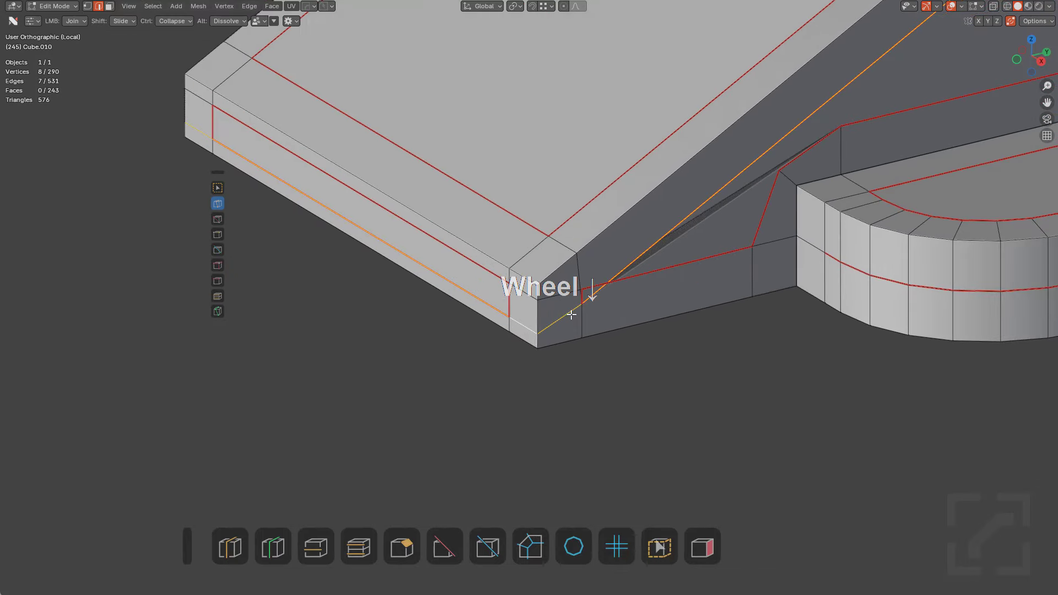
key(g)
key(g)
right_click(633, 265)
Dissolve the overlapping diagonal edge running along the sloped edge of the body's side face
click(651, 252)
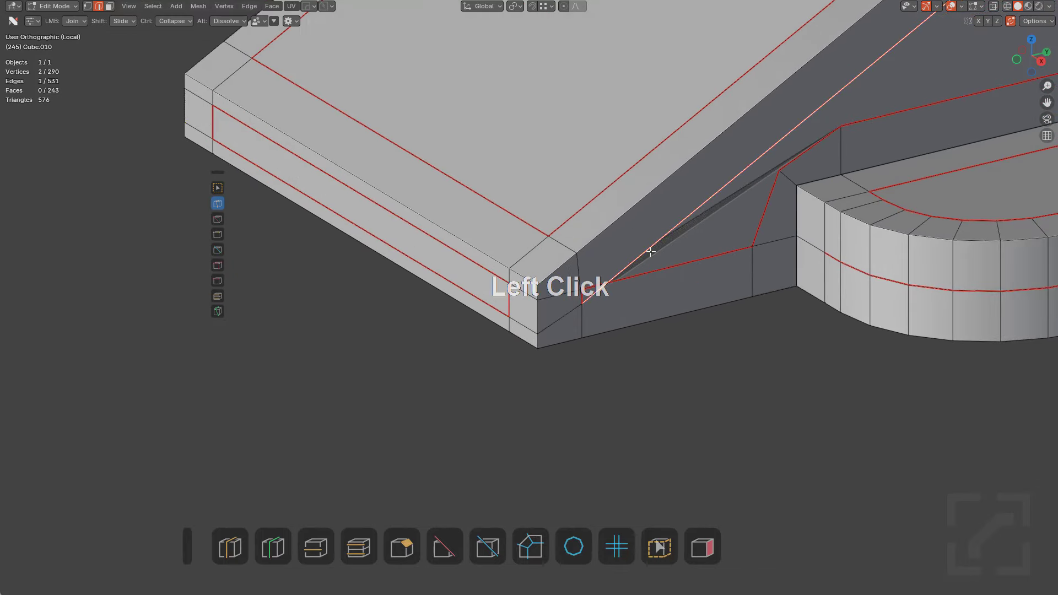
key(ctrl+x)
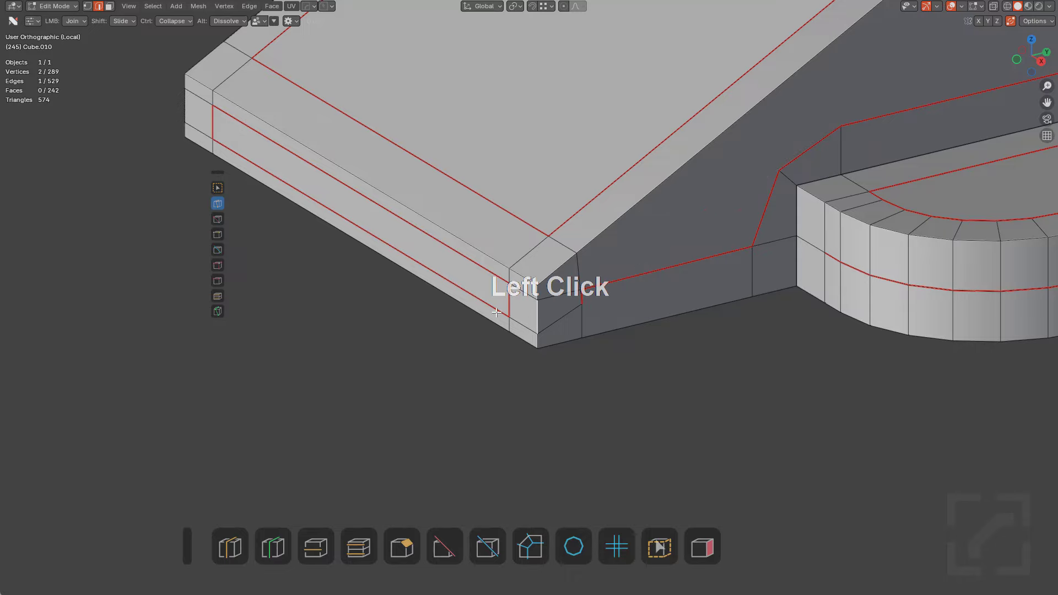
middle_drag(497, 313, 520, 335)
scroll(562, 309, down, 2)
Bisect the part and mirror it across the X axis with a Mirror modifier
key(alt+x)
scroll(661, 278, down, 7)
shift+middle_drag(722, 259, 659, 320)
scroll(689, 269, up, 2)
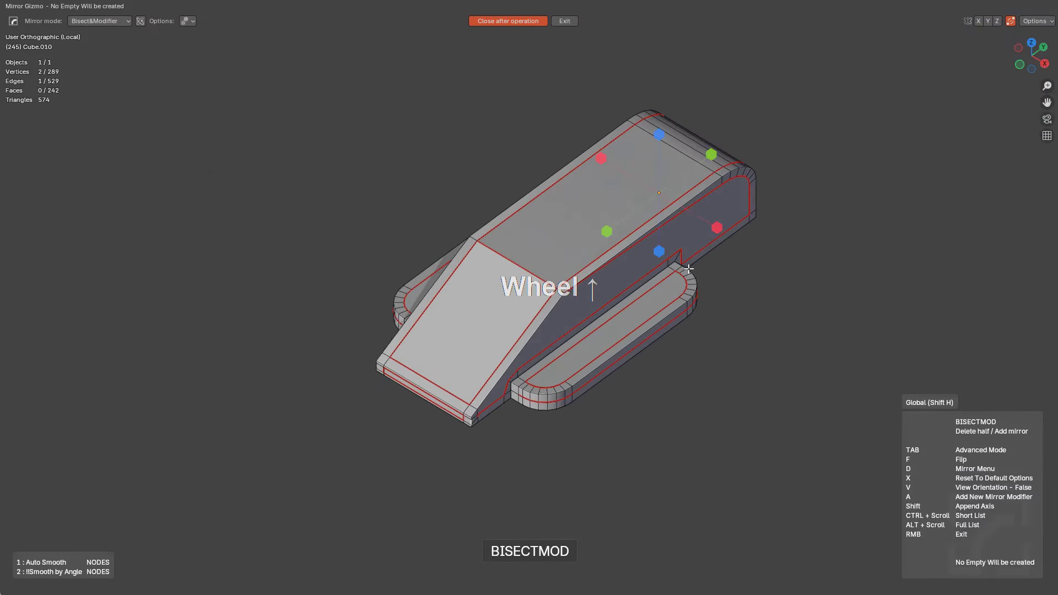
click(718, 227)
Dissolve the lower support edge loop that wraps around the body's low front end
middle_drag(585, 342, 628, 307)
scroll(554, 353, up, 6)
key(a)
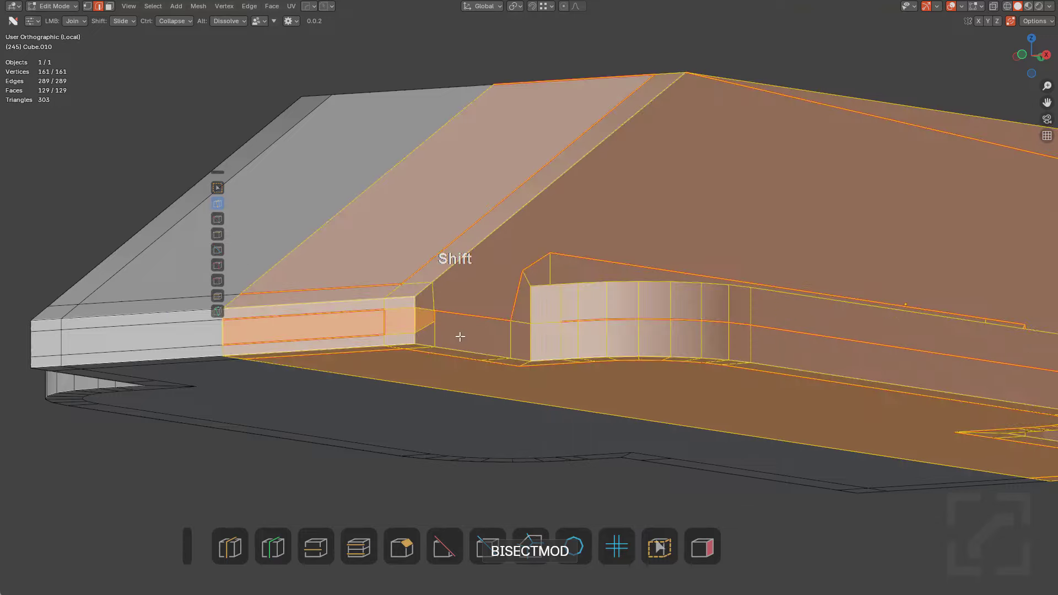
shift+middle_drag(408, 328, 501, 337)
scroll(500, 337, up, 5)
key(2)
alt+click(501, 337)
key(ctrl+x)
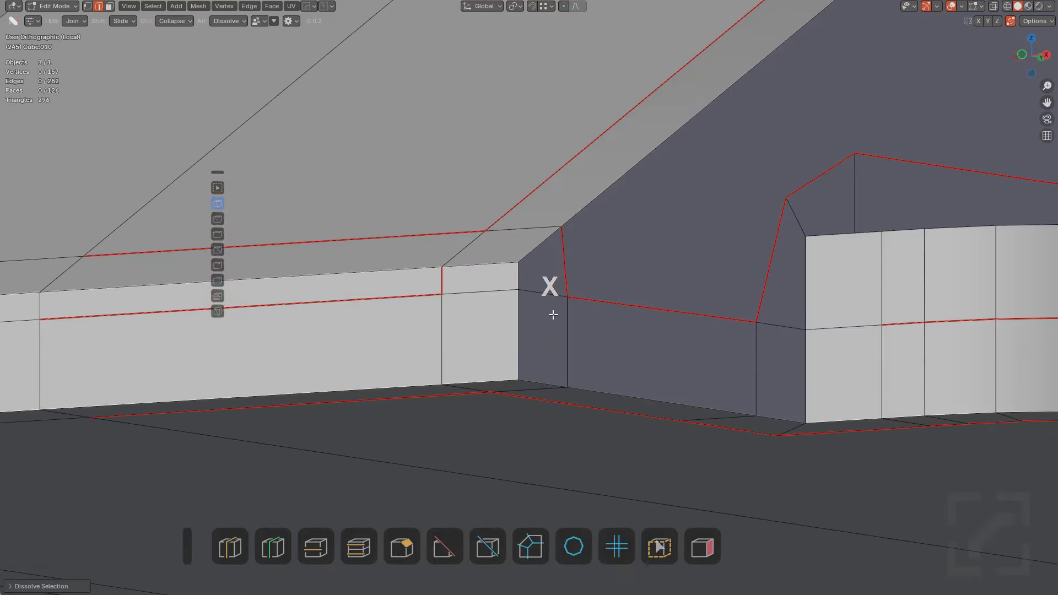
scroll(553, 315, down, 4)
middle_drag(619, 312, 540, 359)
scroll(656, 289, down, 2)
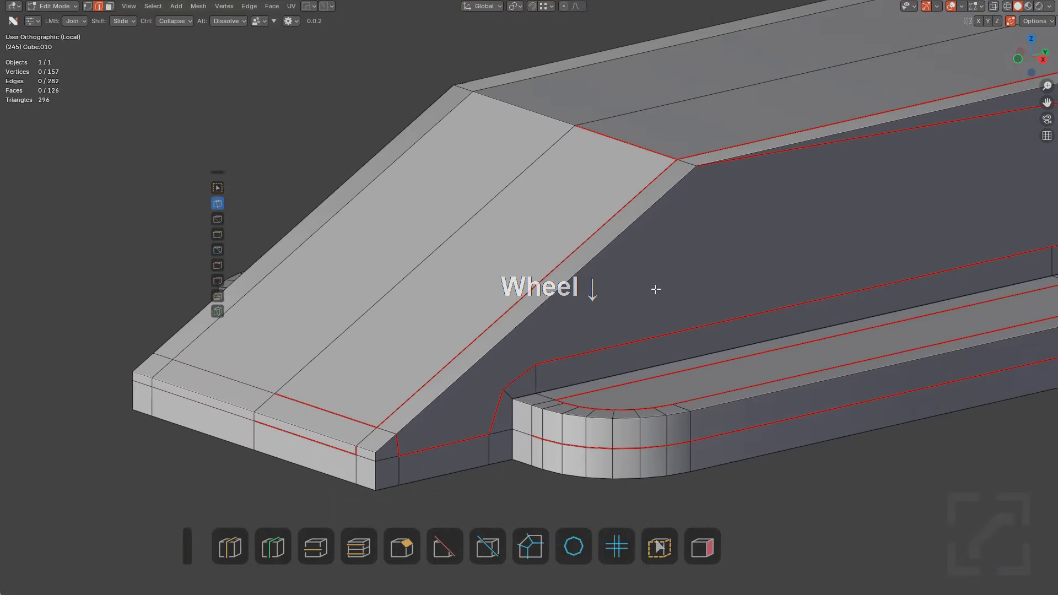
Add a loop cut across the narrow strip above the side ledge and join its upper vertex to the body's bend corner
scroll(691, 234, up, 2)
middle_drag(578, 243, 595, 382)
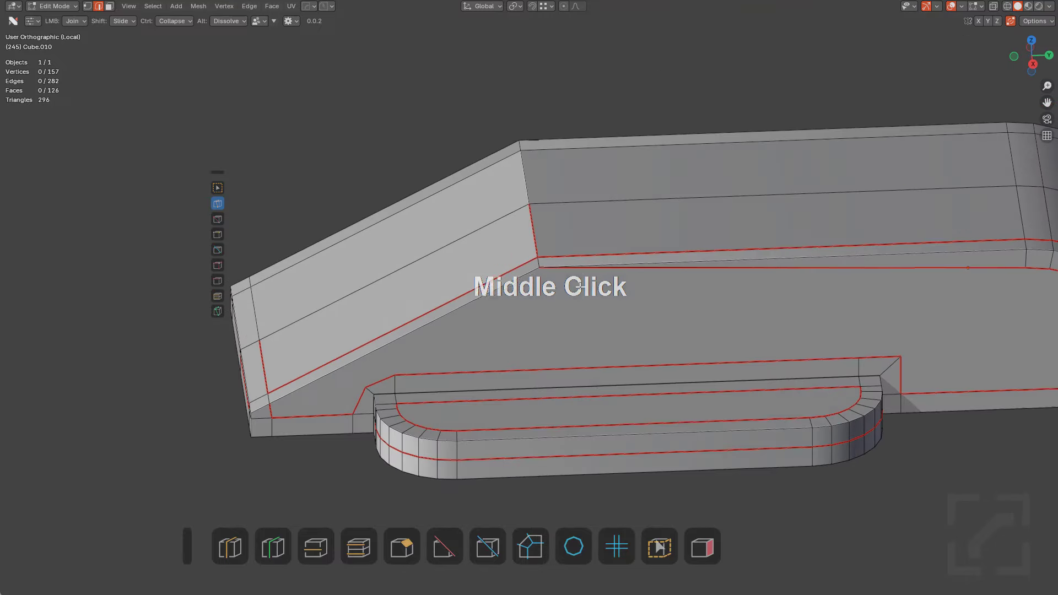
key(ctrl+r)
click(595, 382)
click(532, 380)
key(a)
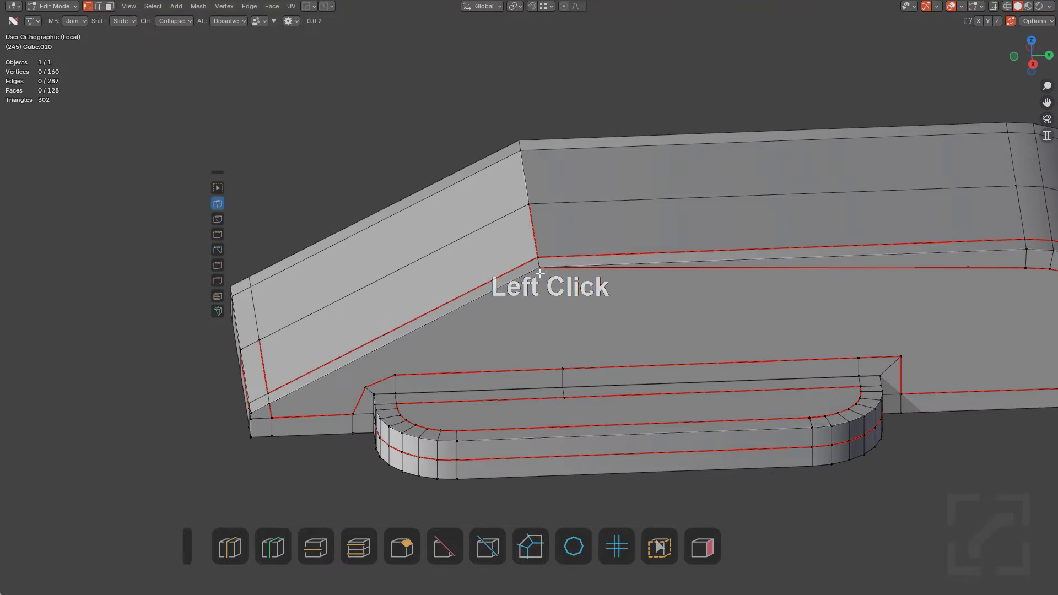
click(539, 270)
key(alt+a)
Try to join the side vertex near the front tip directly to the body's bend corner
middle_drag(570, 377, 415, 433)
drag(390, 446, 450, 401)
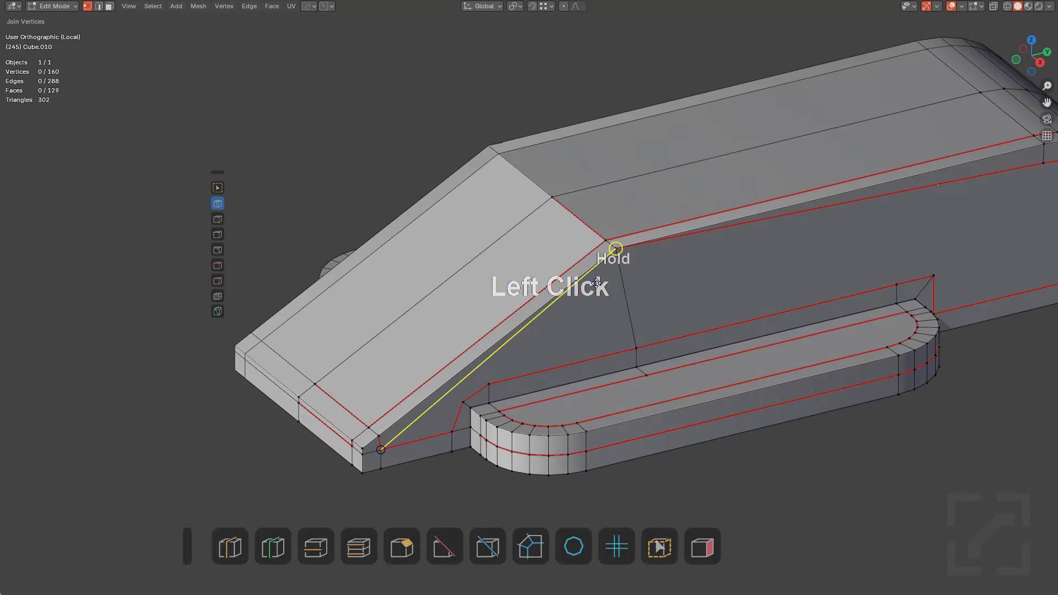
drag(794, 213, 859, 270)
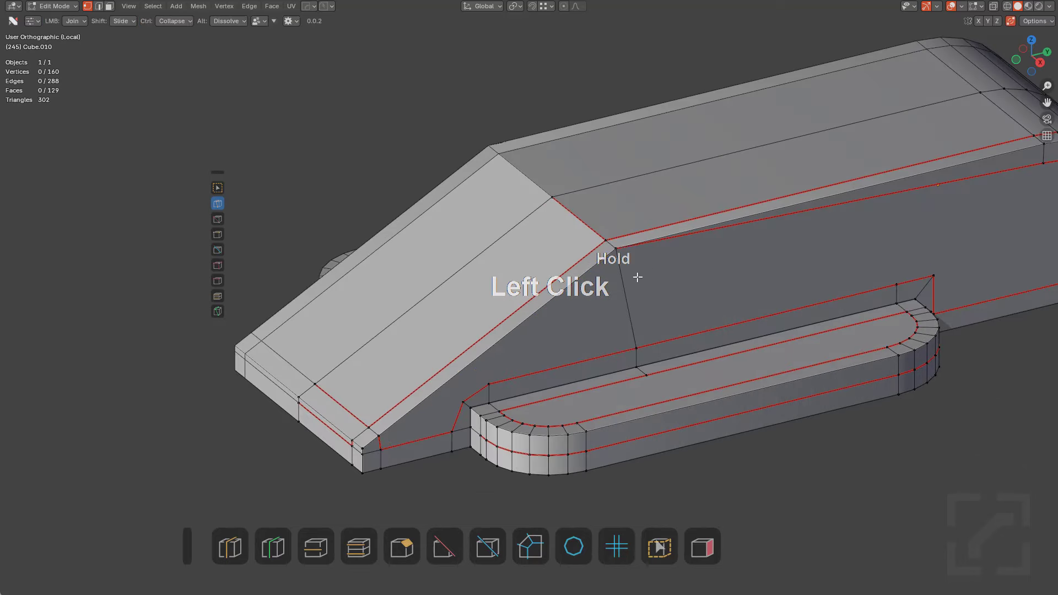
key(d)
click(763, 462)
drag(380, 447, 554, 308)
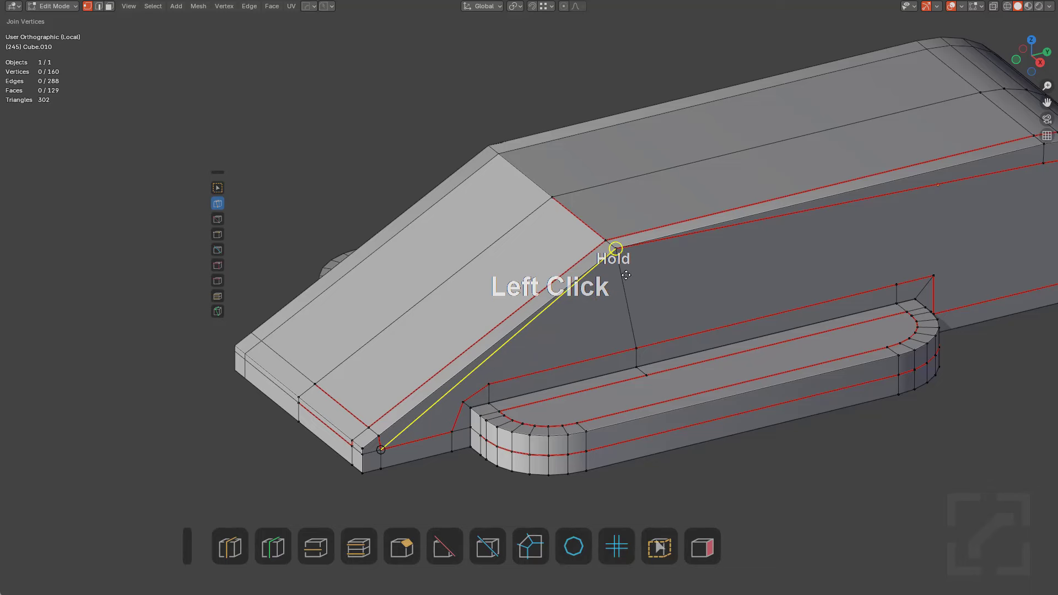
drag(627, 279, 628, 279)
shift+middle_drag(644, 298, 609, 342)
scroll(609, 343, up, 2)
key(ctrl+z)
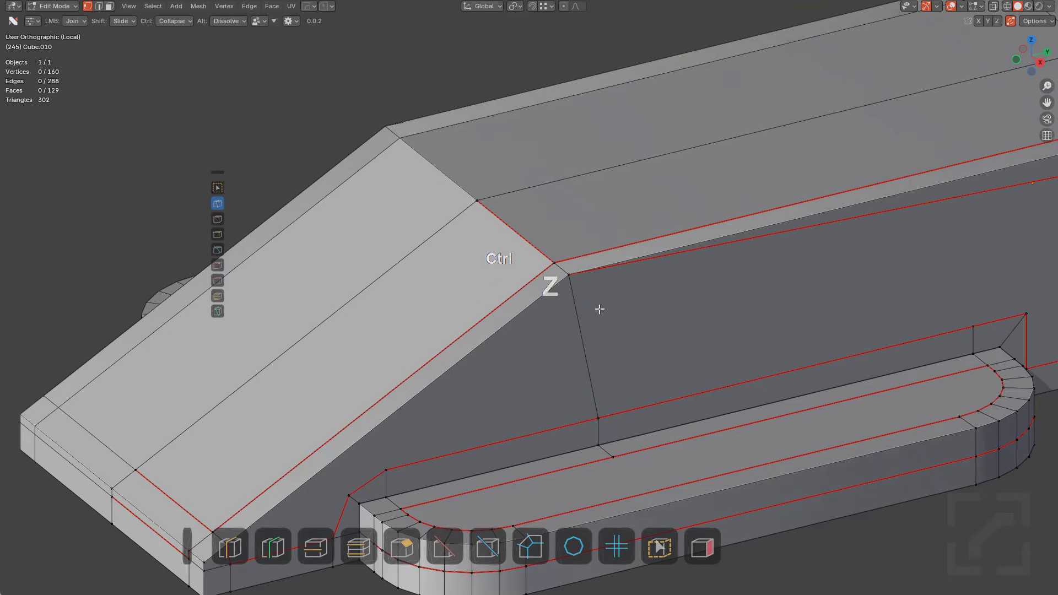
Create a vertex just below the bend corner, connect it to the front tip and rear arch vertices, and remove the old upper side edge
shift+middle_drag(435, 423, 511, 302)
drag(313, 438, 678, 160)
shift+middle_drag(678, 160, 508, 302)
scroll(492, 290, down, 2)
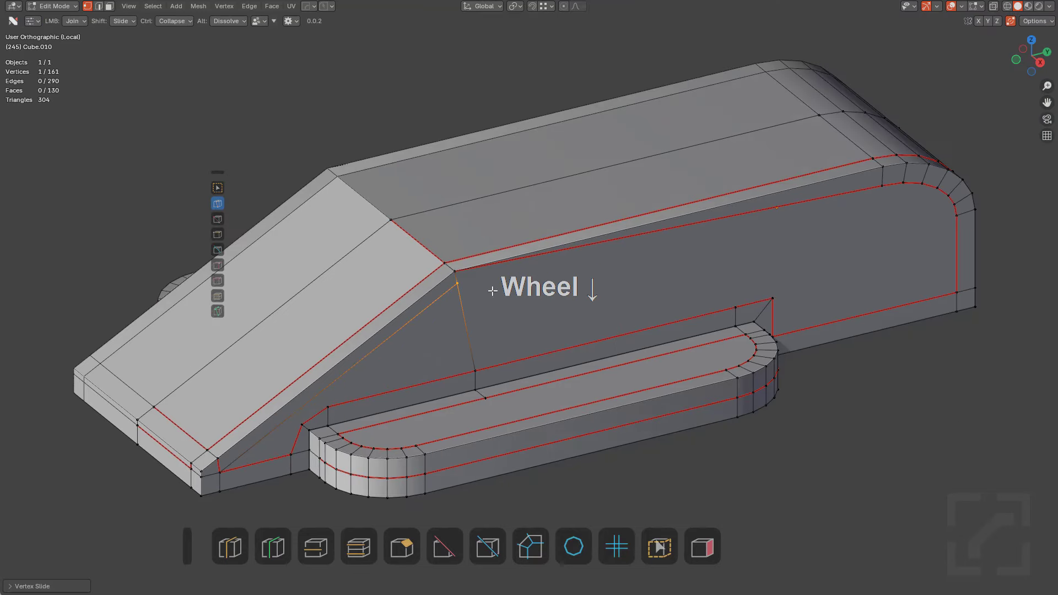
drag(471, 285, 875, 193)
alt+click(667, 231)
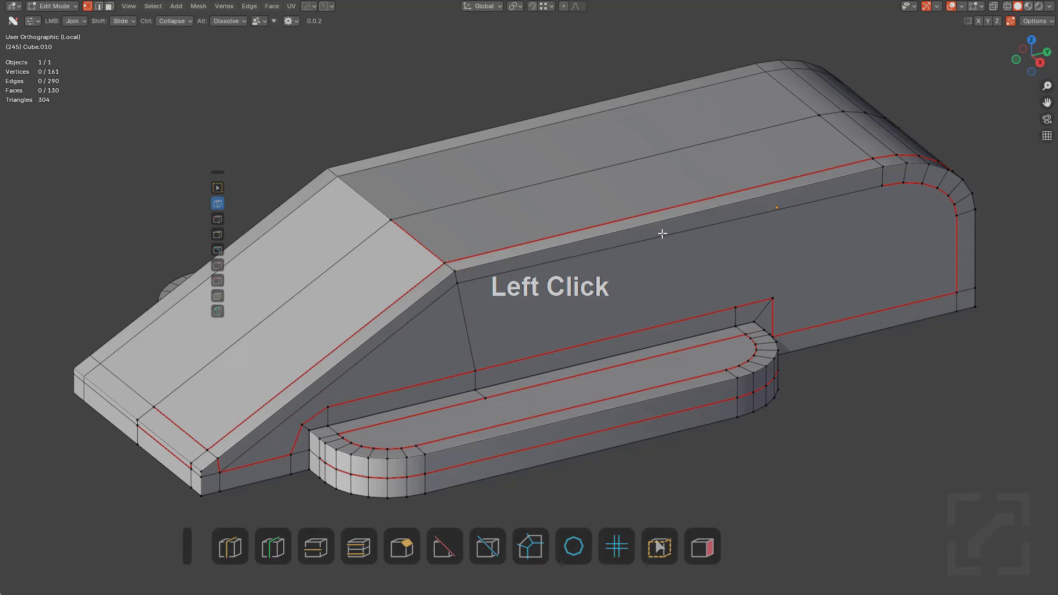
Try adding a loop cut across the roof just behind the bend
middle_drag(662, 234, 510, 293)
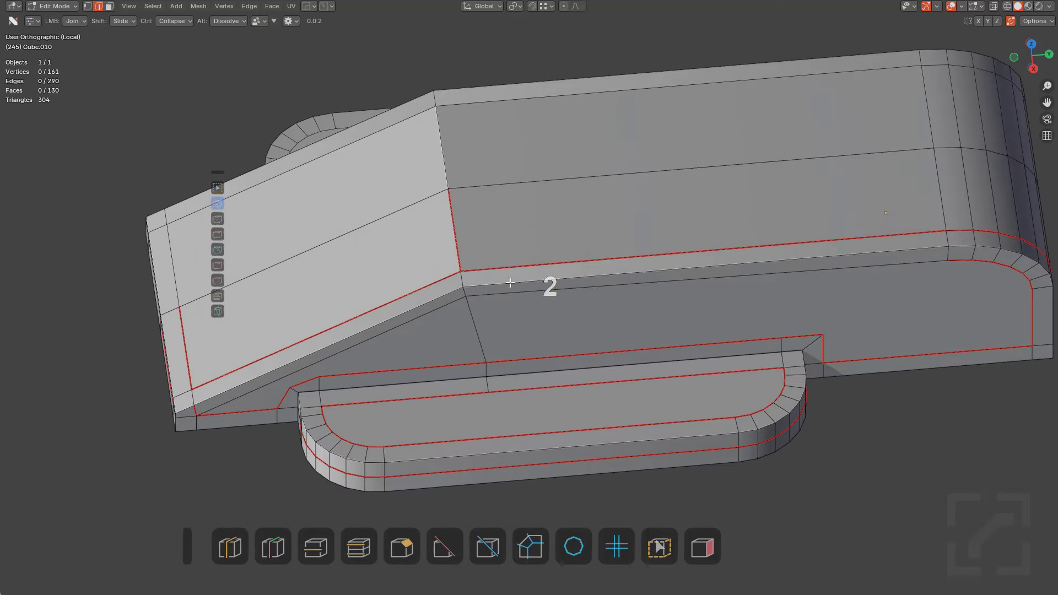
key(ctrl+r)
click(512, 284)
click(323, 289)
scroll(481, 342, down, 1)
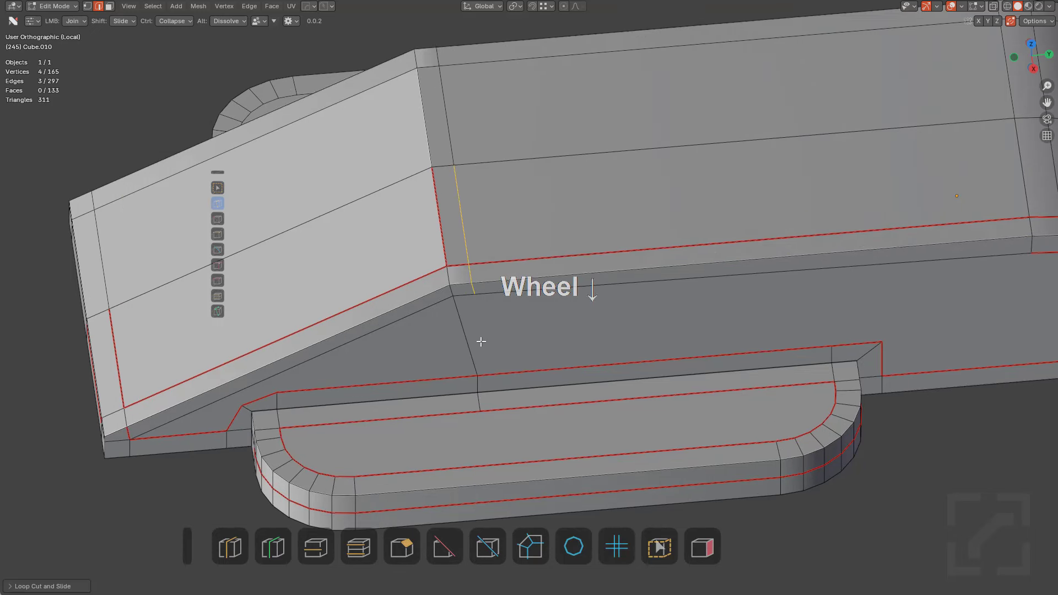
key(ctrl+z)
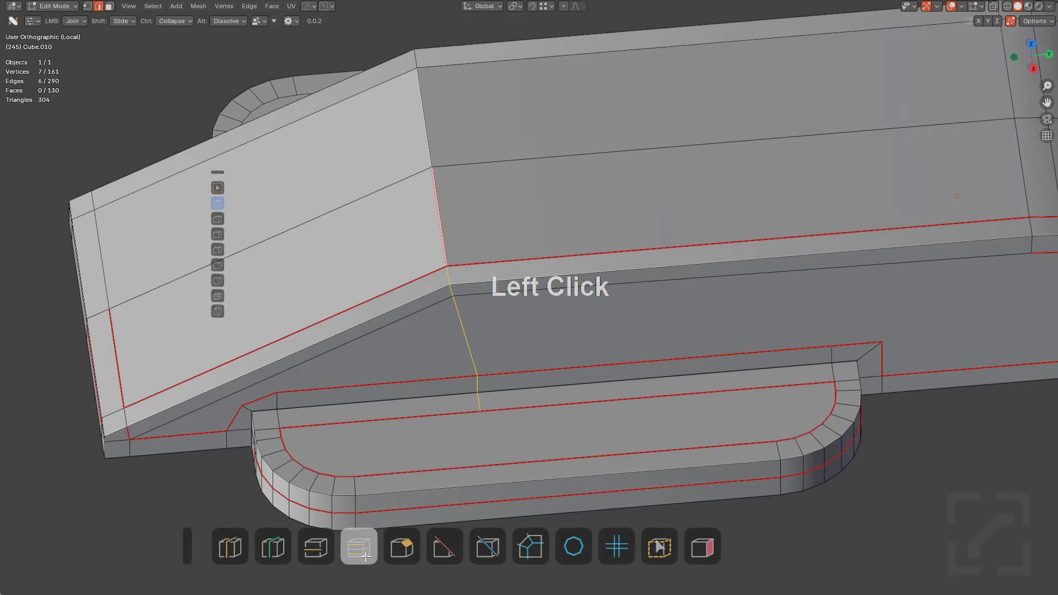
Offset support edges on both sides of the edge loop running over the bend and down to the side ledge
drag(366, 557, 372, 555)
key(2)
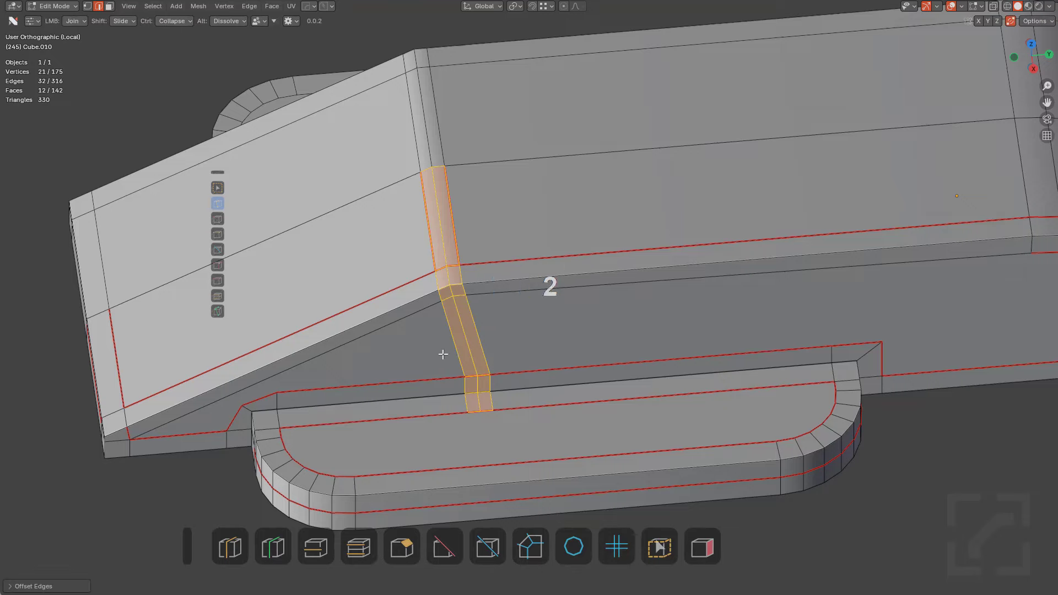
Dissolve the middle edge loop over the bend, keeping the two offset support edges beside it
alt+click(463, 325)
key(ctrl+x)
middle_drag(504, 352, 444, 301)
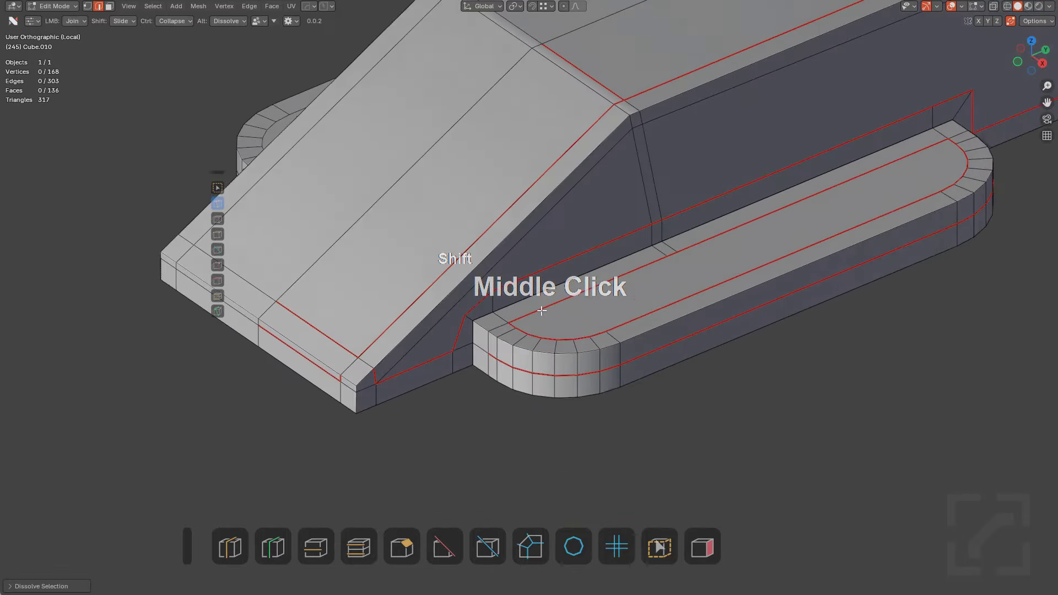
Add a loop cut across the front slope, placed above the front end of the side ledge
scroll(517, 320, down, 2)
scroll(516, 320, up, 3)
key(ctrl+r)
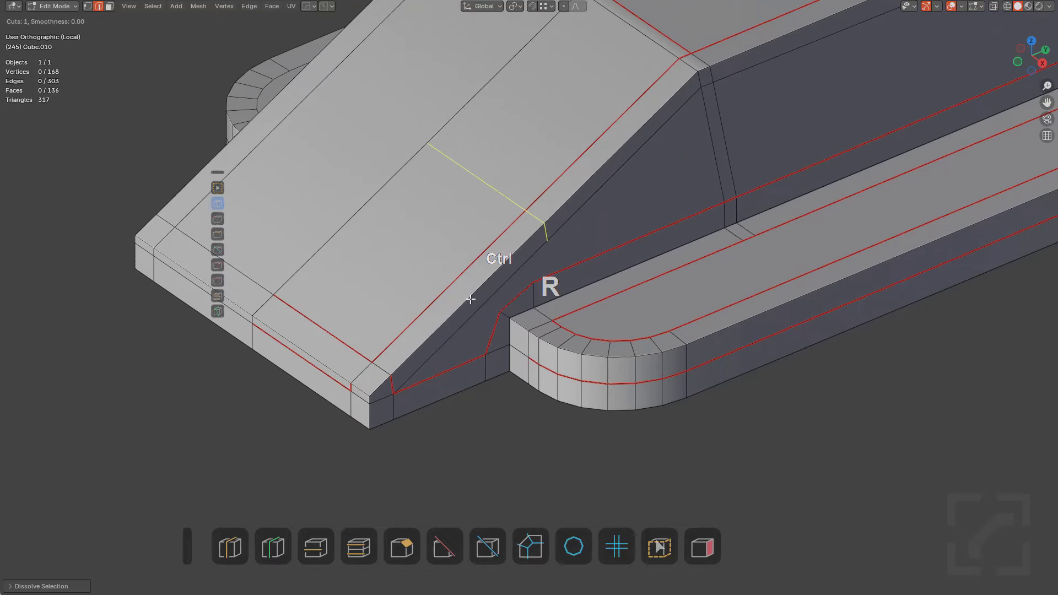
click(465, 297)
click(496, 295)
key(alt+a)
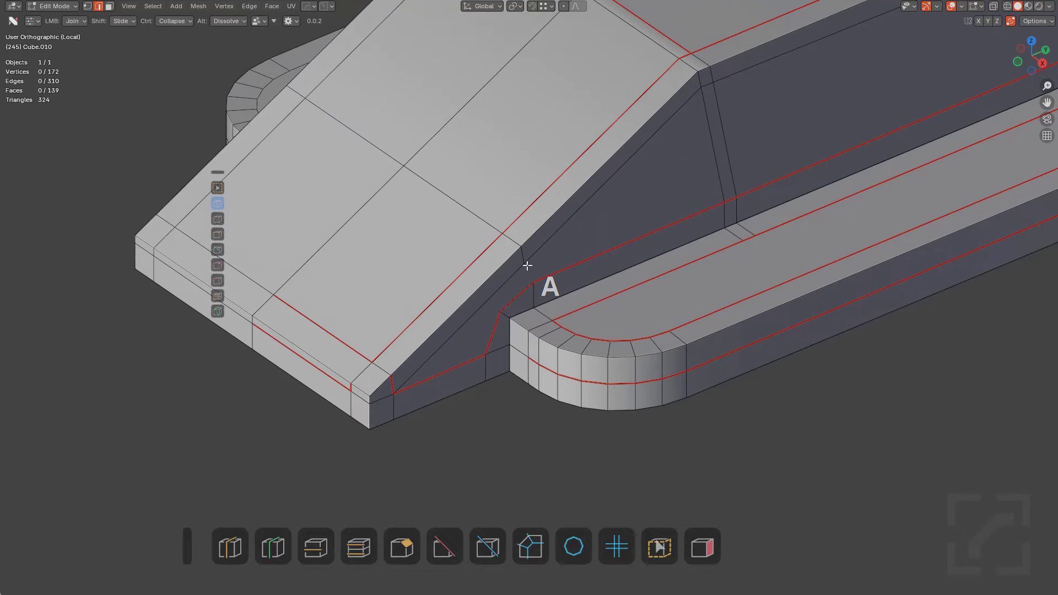
Join the cut's lower end to the side wall's outline vertex above the ledge and slide the junction vertex slightly rearward
drag(526, 265, 534, 282)
scroll(530, 276, up, 4)
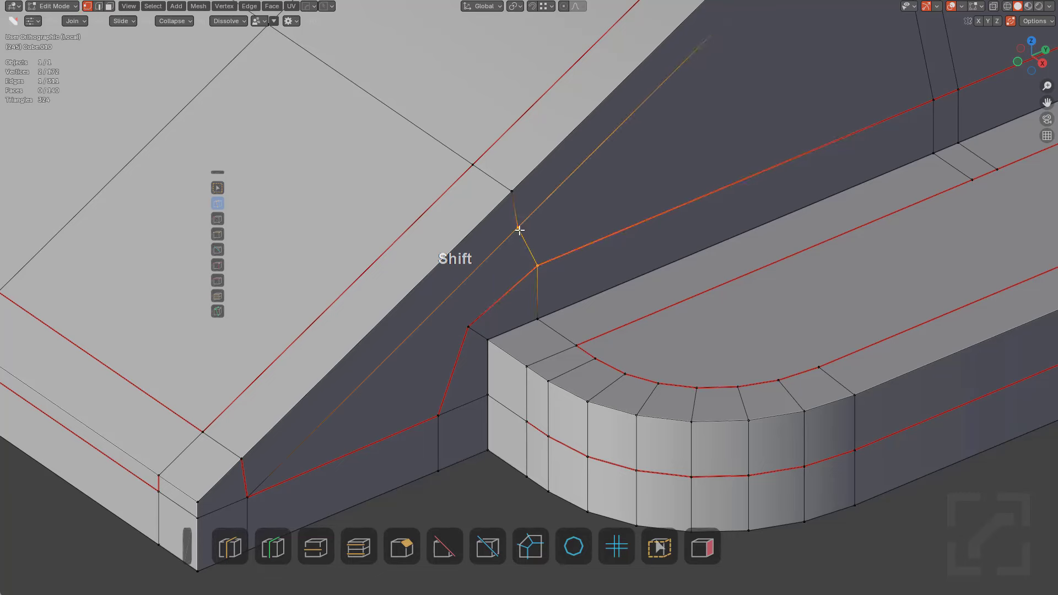
shift+click(521, 226)
Add a second loop cut farther forward on the front slope and join it to the outline vertex at the ledge's front corner
key(ctrl+r)
click(450, 299)
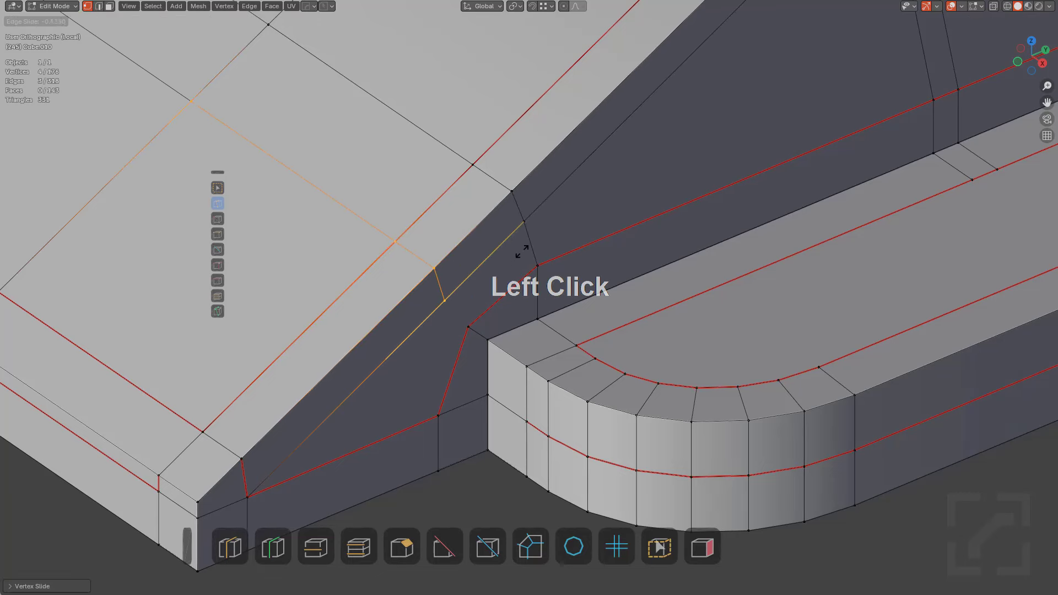
key(alt+a)
drag(438, 303, 468, 327)
Try adding a loop cut across the lower front slope and around the side ledge
key(a)
key(ctrl+r)
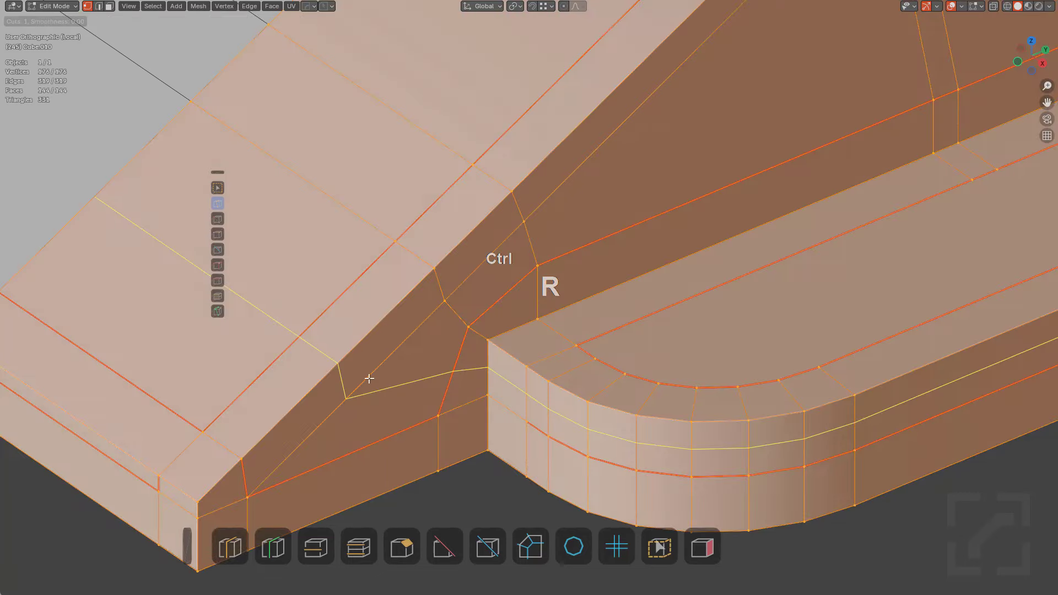
click(370, 378)
key(ctrl+z)
key(alt+a)
Slide the two short support edges between the ledge and the side wall, moving the front one forward to spread them apart
scroll(578, 317, down, 2)
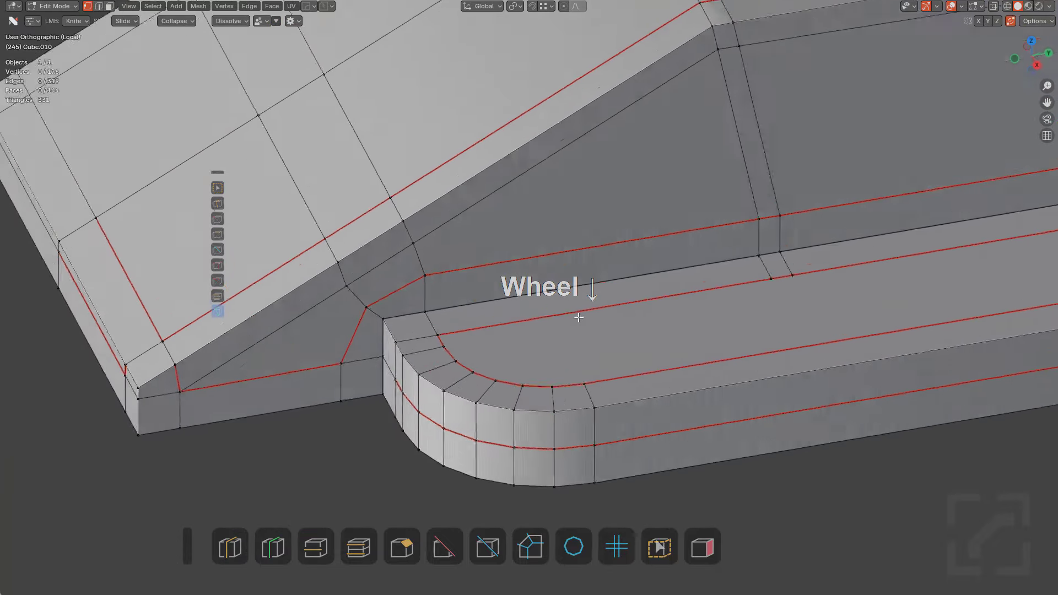
shift+middle_drag(578, 317, 499, 331)
key(2)
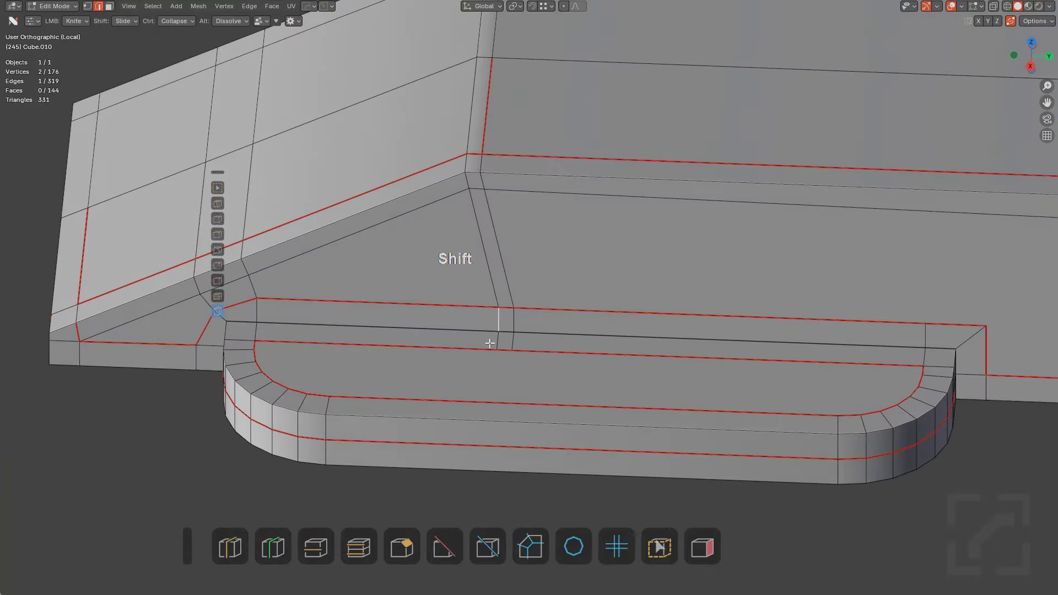
key(g)
key(g)
click(438, 334)
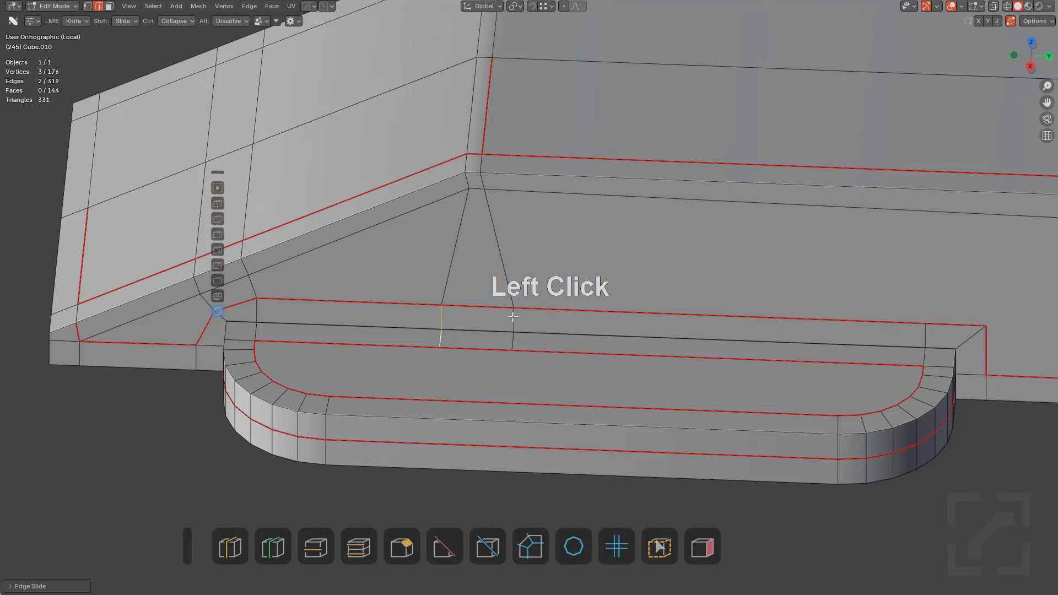
click(508, 336)
key(g)
key(g)
click(510, 335)
Add a loop cut across the roof above the ledge's rear end and join it down to the ledge's outline vertex
middle_drag(534, 323, 737, 286)
scroll(592, 288, down, 1)
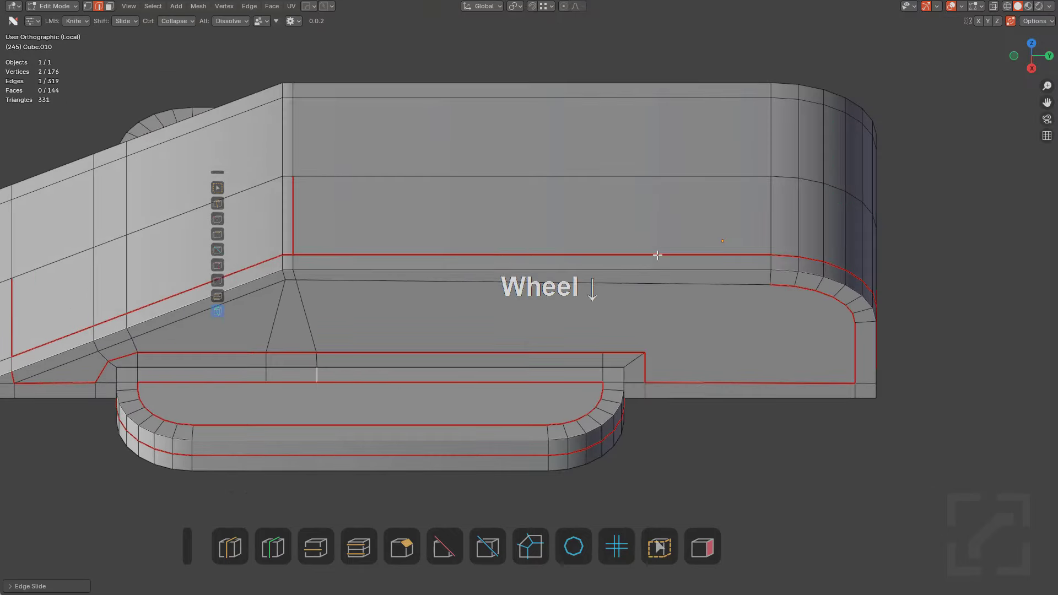
key(ctrl+r)
click(612, 287)
click(614, 287)
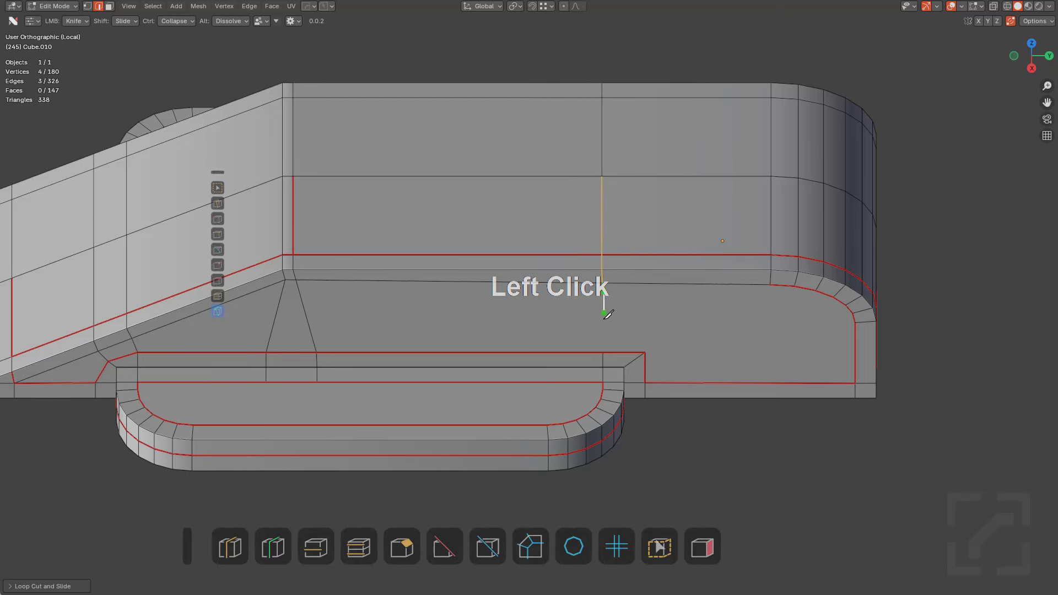
scroll(649, 315, down, 1)
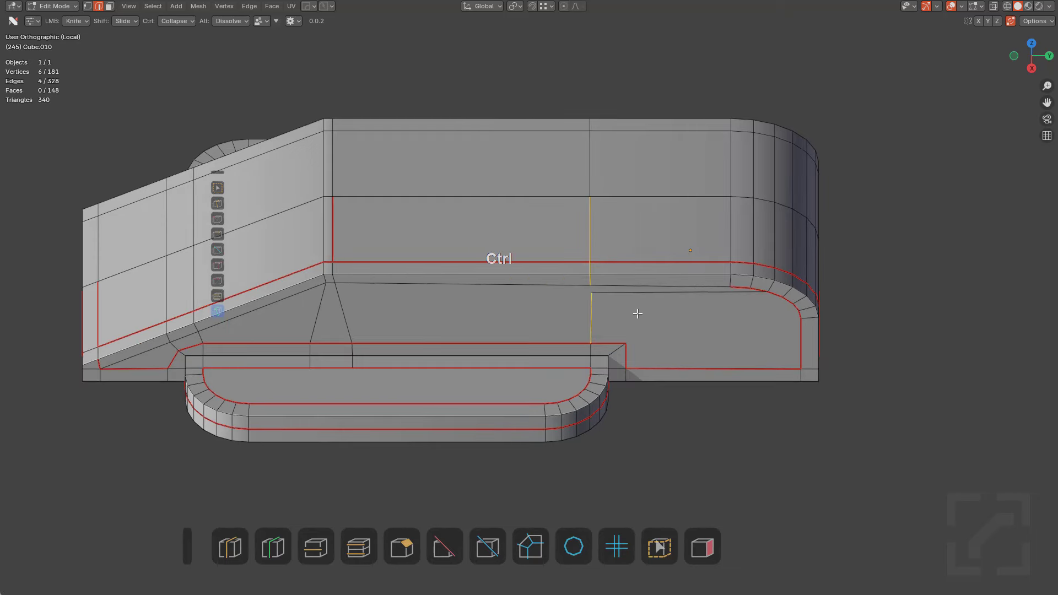
click(218, 203)
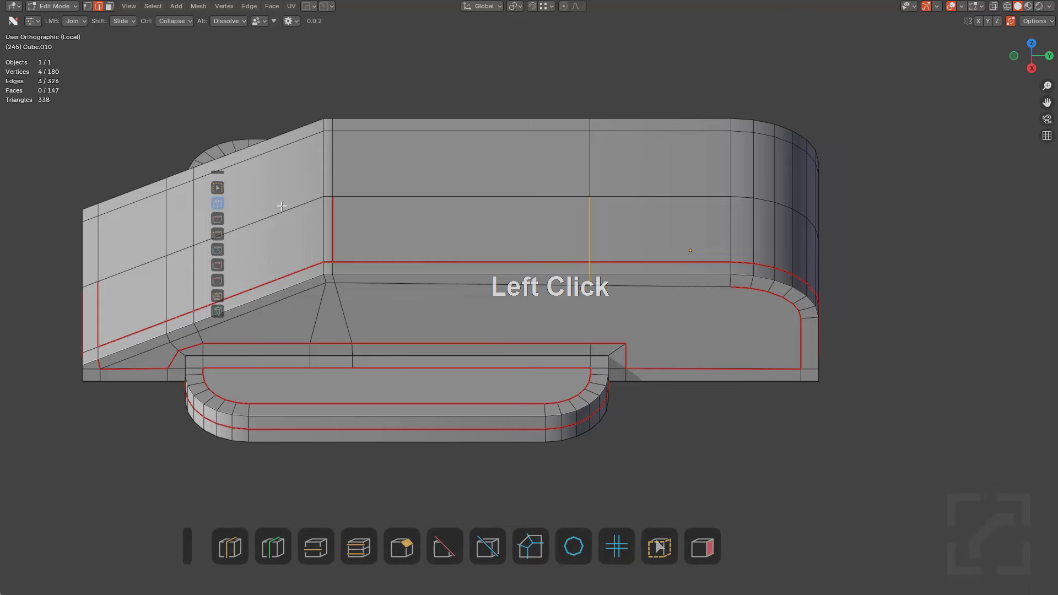
scroll(605, 267, up, 3)
drag(630, 299, 634, 376)
Add another roof loop cut farther back and join its lower end to the outline corner behind the ledge
key(ctrl+r)
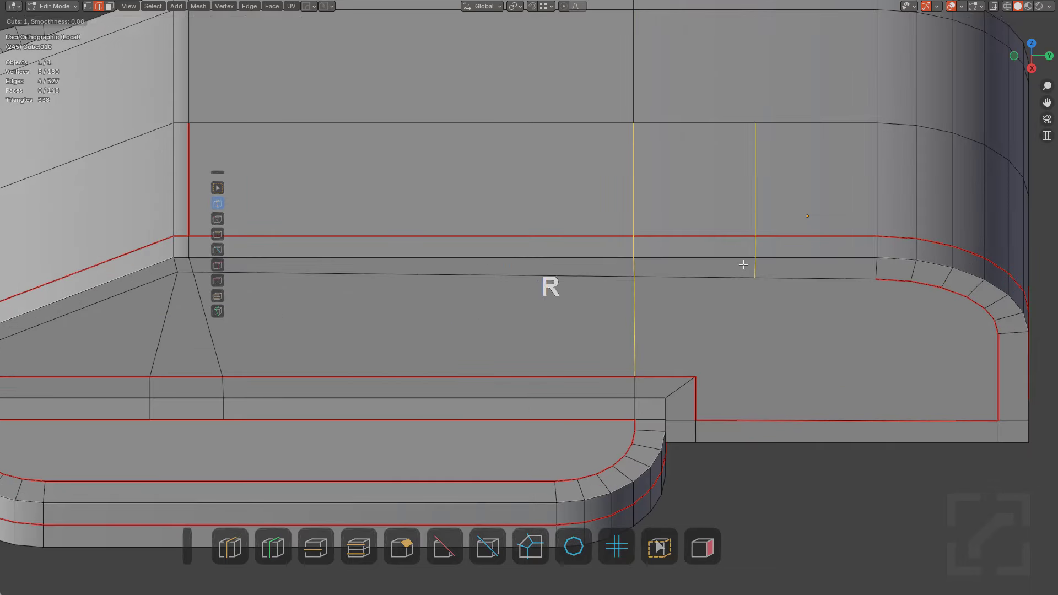
click(742, 265)
click(706, 279)
key(alt+a)
drag(717, 277, 695, 373)
shift+middle_drag(694, 374, 650, 348)
Add a horizontal loop cut around the rear end and join it across the side wall to the outline corner behind the ledge
ctrl+drag(727, 364, 592, 355)
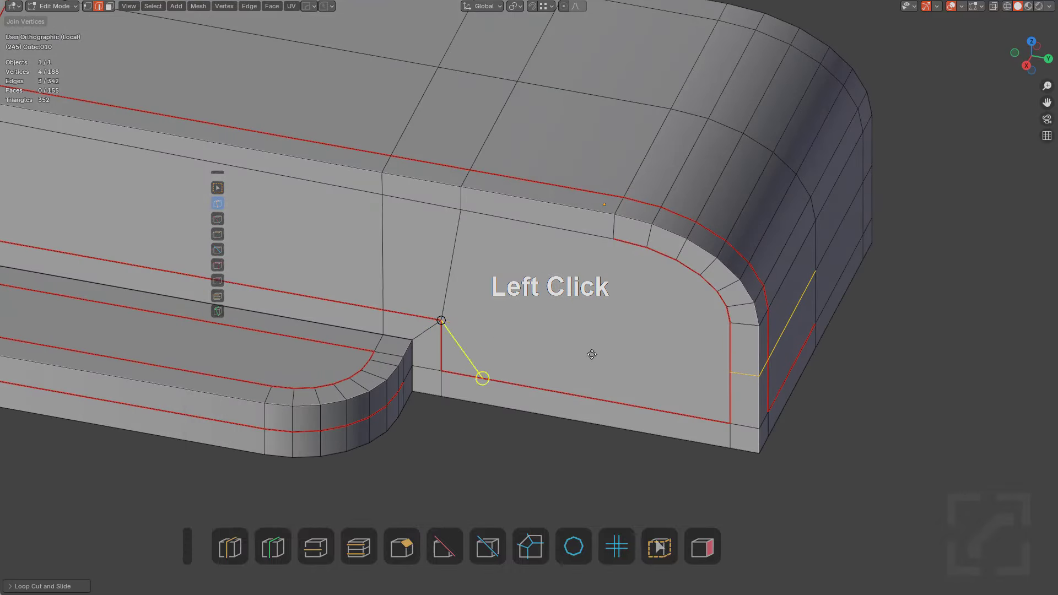
drag(742, 370, 740, 370)
key(a)
shift+middle_drag(520, 289, 534, 314)
scroll(518, 310, down, 3)
shift+middle_drag(476, 300, 501, 305)
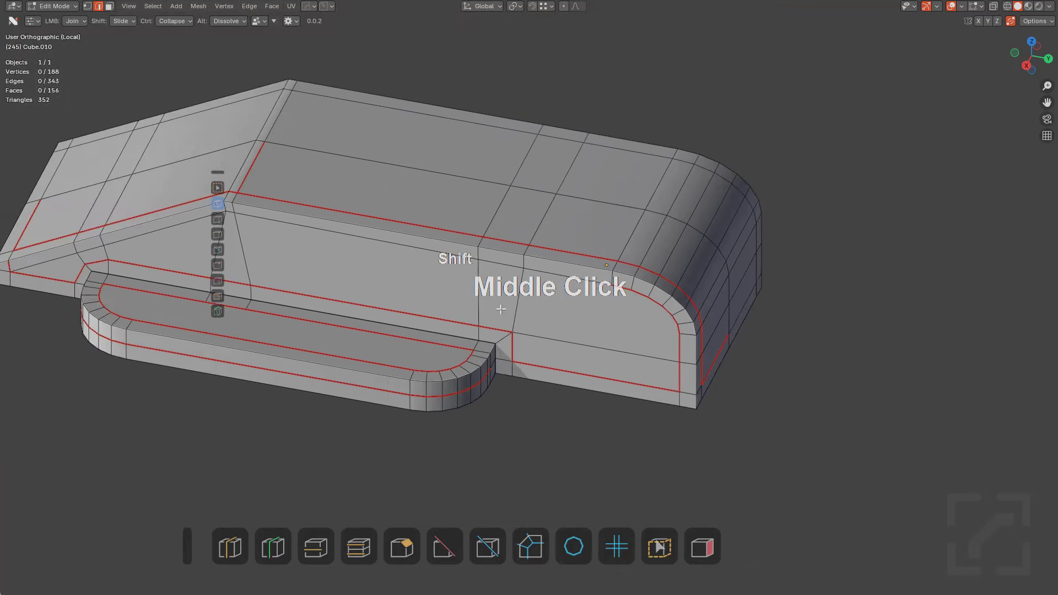
Add a vertical cut through the lower rear side wall and join its top vertex to the vertices of the rounded rear outline
scroll(620, 343, up, 2)
key(ctrl+r)
click(645, 368)
ctrl+click(649, 280)
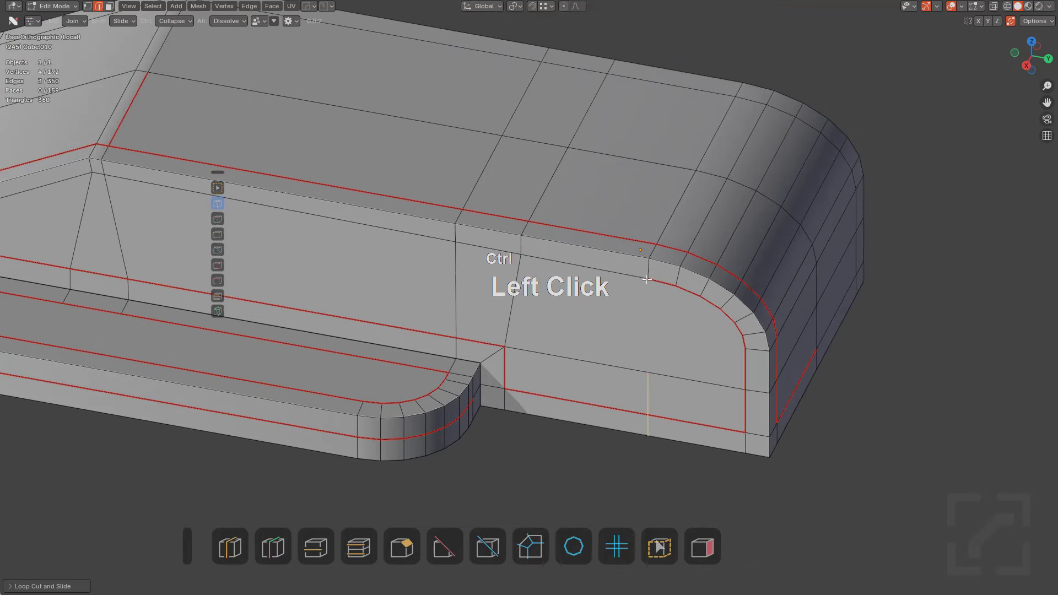
drag(649, 280, 638, 359)
drag(699, 297, 650, 370)
drag(735, 322, 651, 372)
drag(745, 349, 655, 380)
Dissolve the leftover segment of the horizontal loop wrapping around the rear corner
key(a)
middle_drag(699, 376, 656, 388)
click(657, 389)
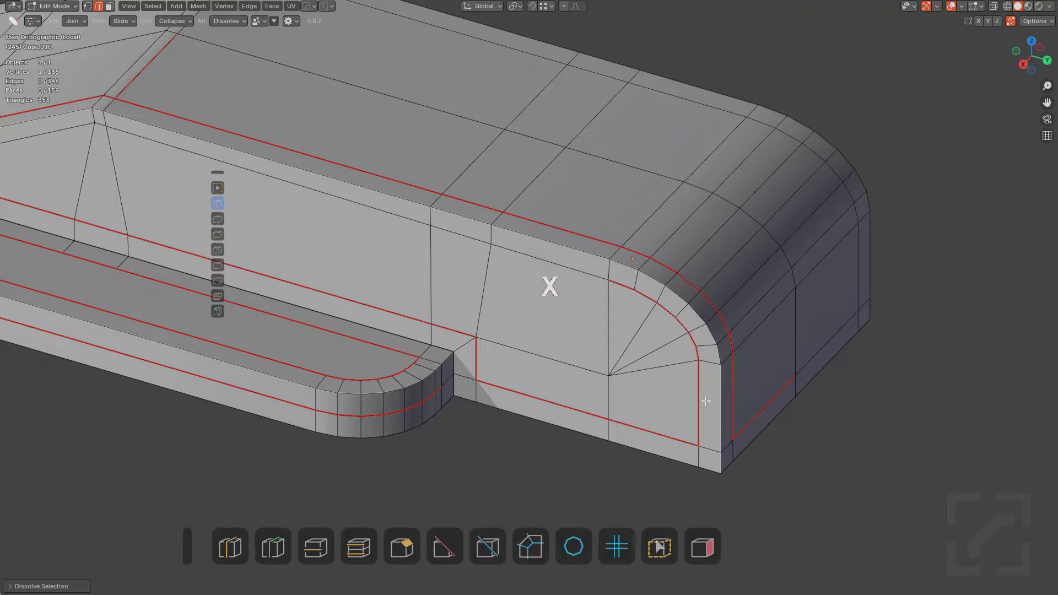
key(r)
right_click(653, 390)
Extend the ledge's two middle support edges straight across its top face and down its outer side
mouse_move(653, 390)
middle_down()
mouse_move(701, 342)
mouse_move(689, 374)
mouse_move(668, 380)
middle_up()
shift+middle_drag(668, 380, 567, 323)
middle_drag(567, 323, 512, 343)
scroll(441, 346, down, 2)
key(1)
click(441, 310)
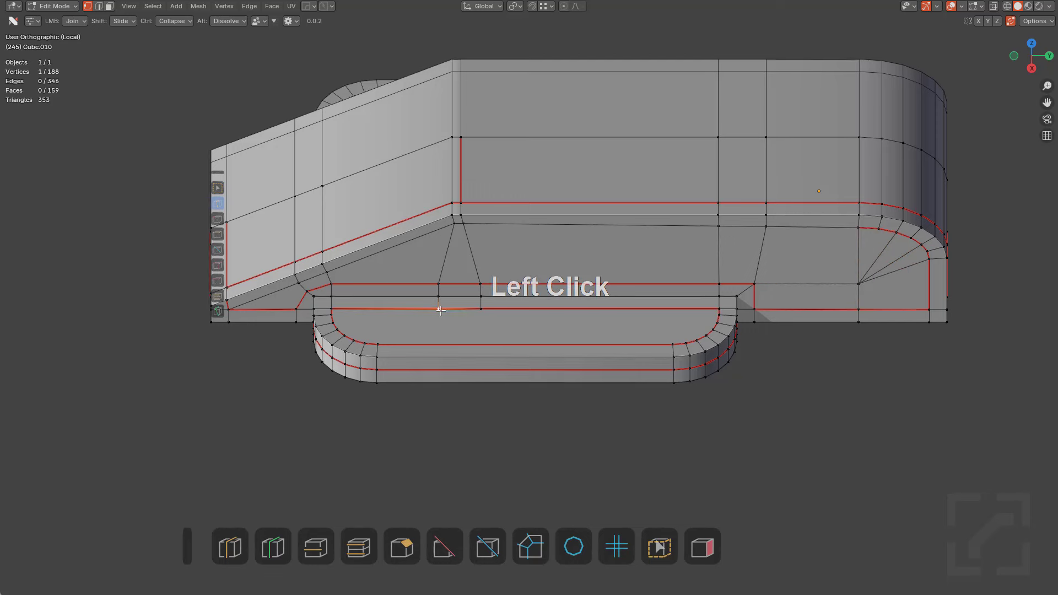
click(533, 530)
click(531, 76)
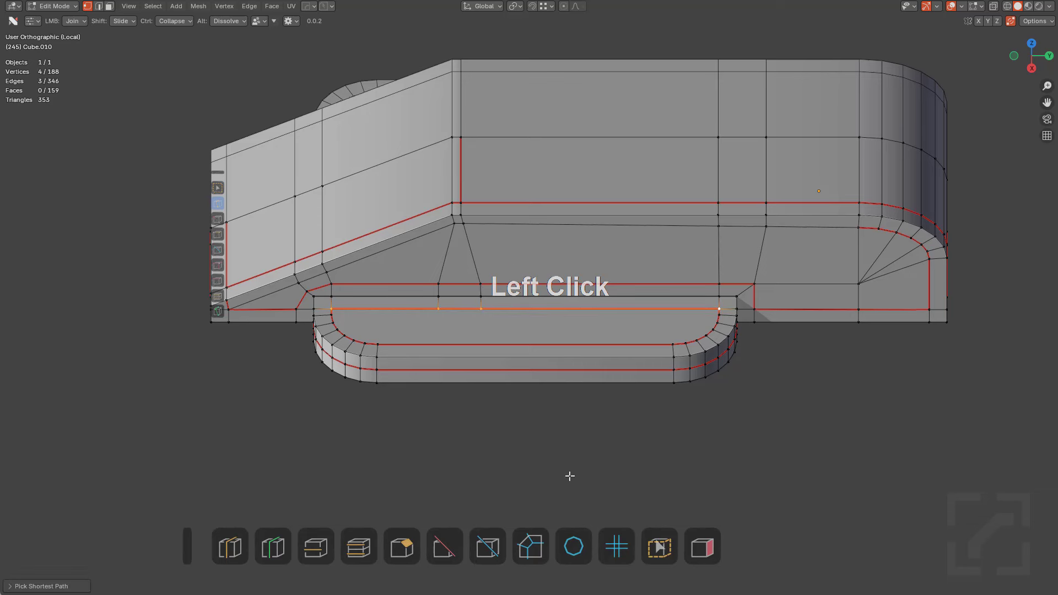
drag(533, 545, 527, 43)
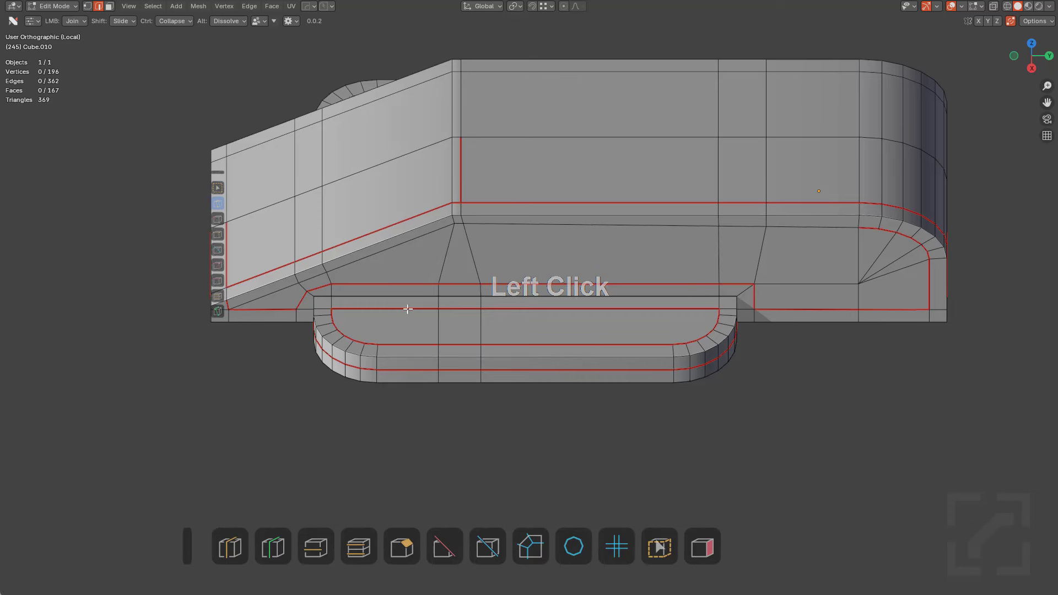
Unmark all the marked edges of the mesh
shift+middle_drag(529, 302, 621, 326)
scroll(588, 361, up, 3)
key(a)
key(q)
click(594, 363)
key(a)
Add a loop cut over the upper front slope and join it across the ledge top to the end of the front curve
key(ctrl+r)
click(519, 278)
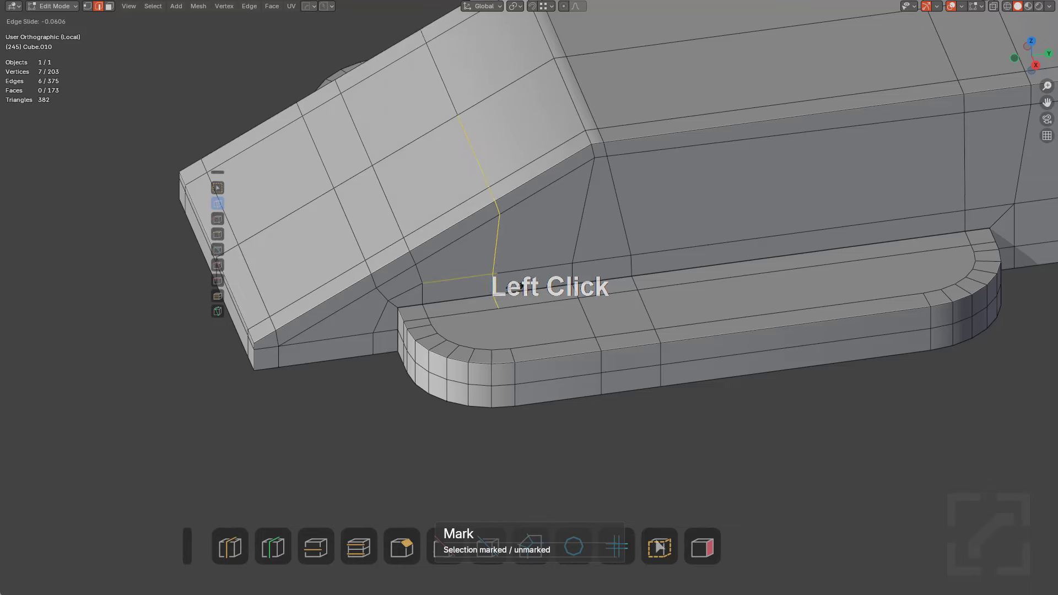
click(513, 303)
key(a)
drag(502, 324, 512, 350)
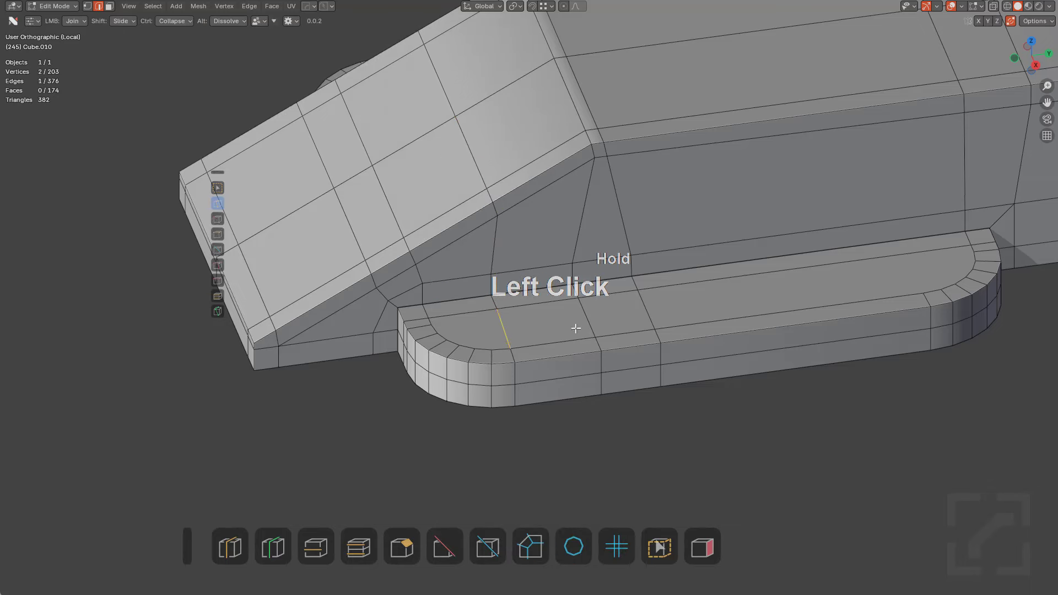
key(a)
Add a matching loop cut over the rear roof and side wall, continuing it across the ledge top to the rear curve's end
middle_drag(627, 329, 637, 346)
shift+middle_drag(744, 346, 562, 337)
key(ctrl+r)
click(685, 280)
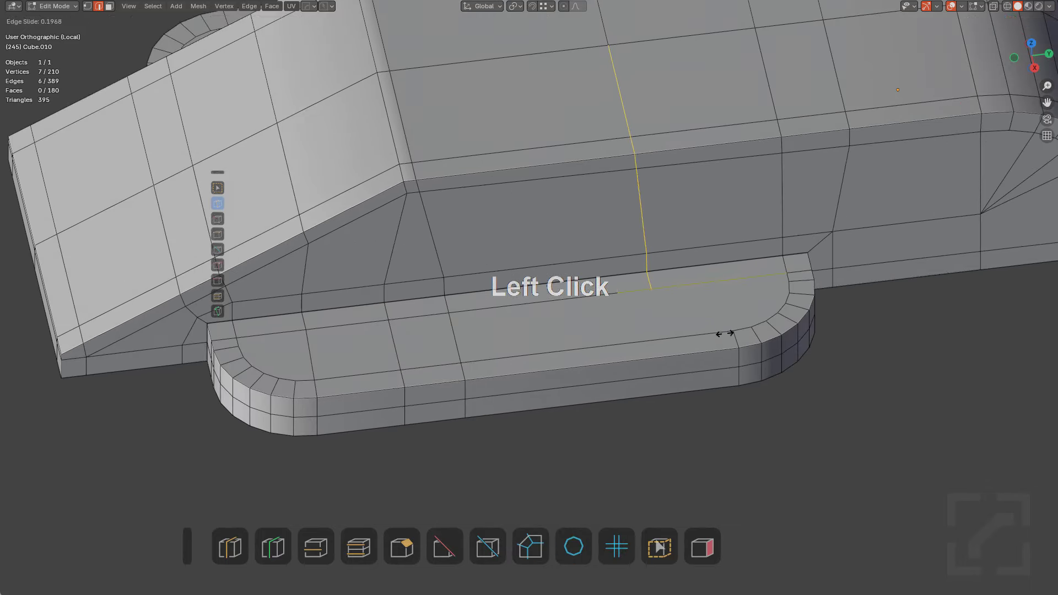
click(731, 332)
key(alt+a)
Add a lengthwise loop cut on the ledge's top face and join both its ends to the curved outline vertices
middle_drag(739, 314, 768, 286)
key(ctrl+r)
click(768, 287)
click(810, 242)
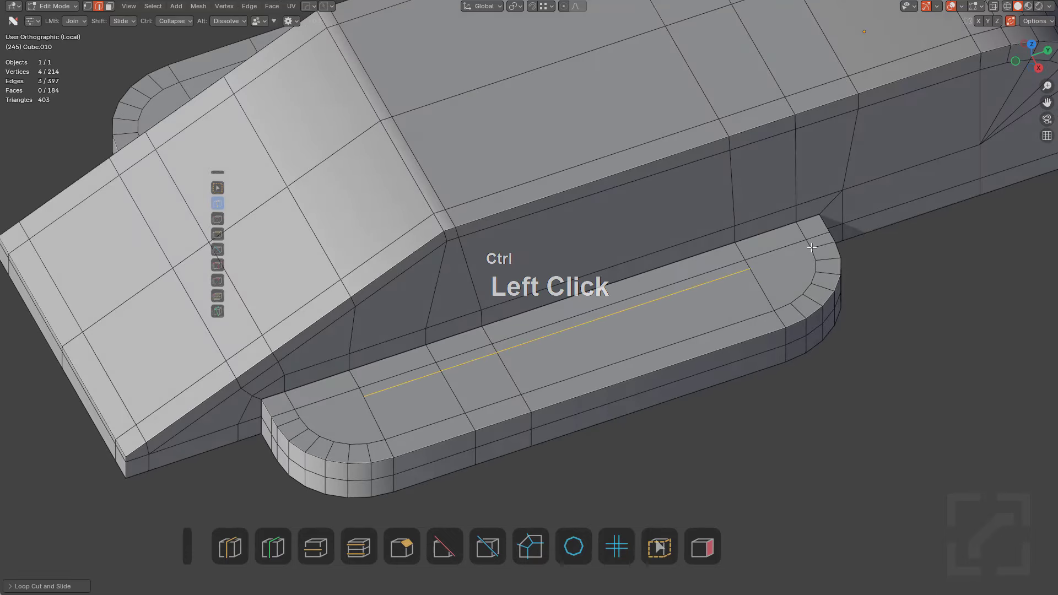
ctrl+drag(810, 246, 750, 269)
drag(364, 397, 299, 418)
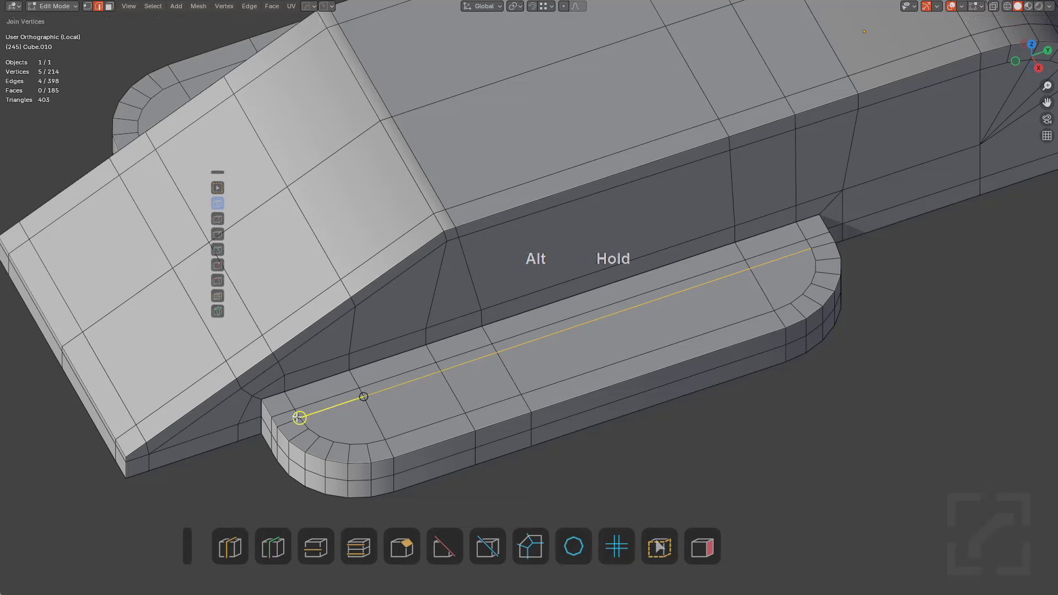
key(alt+a)
Join two vertices of the ledge's front curve to the front end vertex of the lengthwise cut
shift+middle_drag(392, 443, 491, 395)
scroll(492, 395, up, 3)
drag(340, 450, 415, 388)
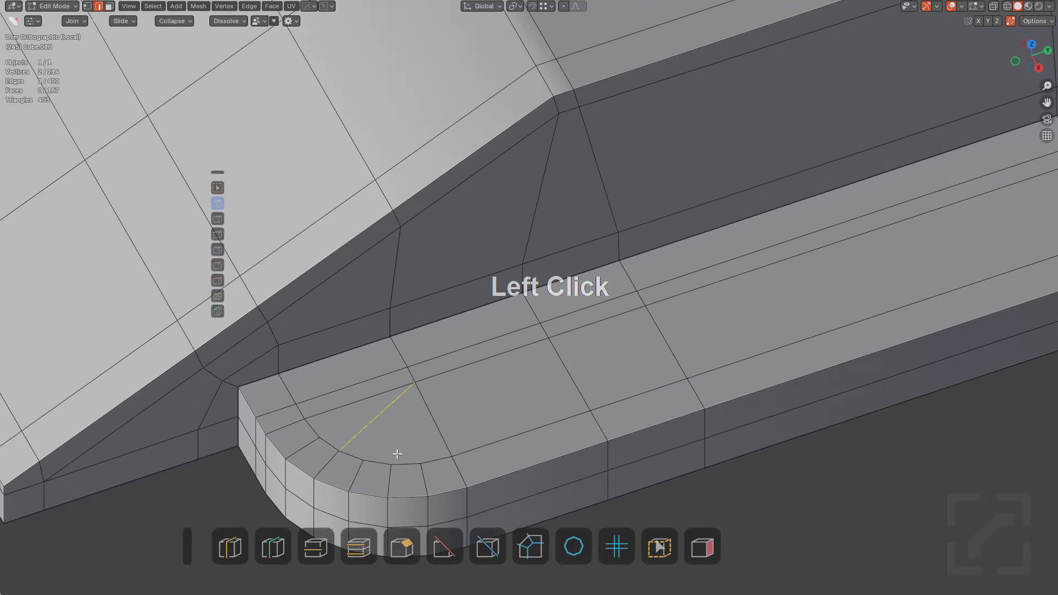
drag(393, 465, 410, 394)
key(alt+a)
Join two vertices of the ledge's rear curve to the rear end vertex of the lengthwise cut
scroll(708, 321, down, 5)
shift+middle_drag(712, 318, 682, 328)
scroll(682, 328, up, 6)
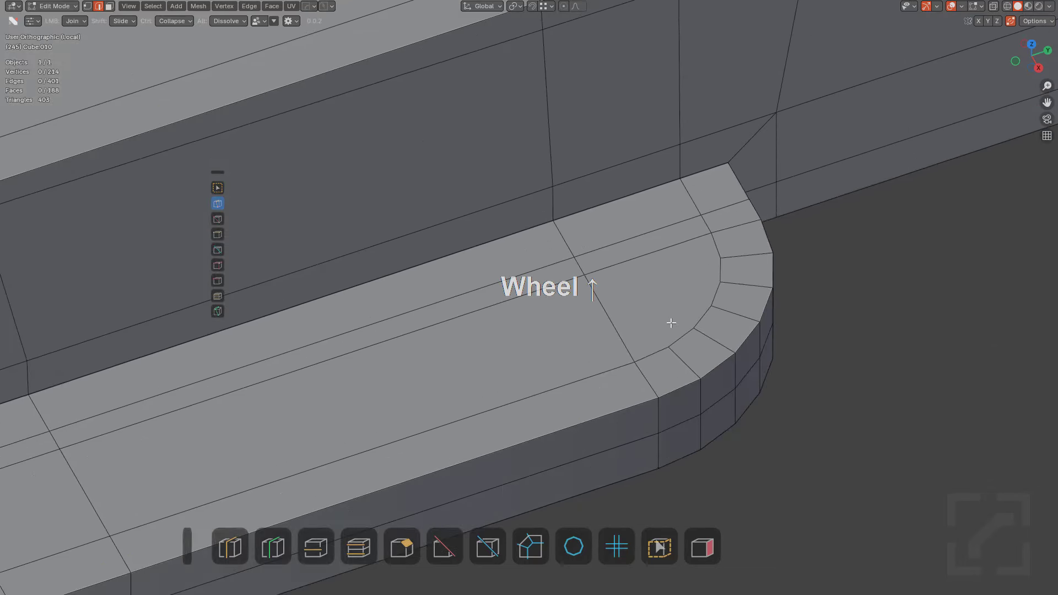
drag(718, 275, 584, 274)
drag(693, 328, 585, 275)
key(alt+a)
Add a lengthwise loop cut midway along the body on each side of its centre line
scroll(603, 300, down, 7)
shift+middle_drag(474, 352, 554, 290)
middle_drag(479, 247, 485, 320)
shift+middle_drag(573, 312, 492, 320)
middle_drag(492, 320, 509, 275)
key(ctrl+r)
click(644, 337)
key(alt+a)
key(ctrl+r)
right_click(531, 322)
key(alt+a)
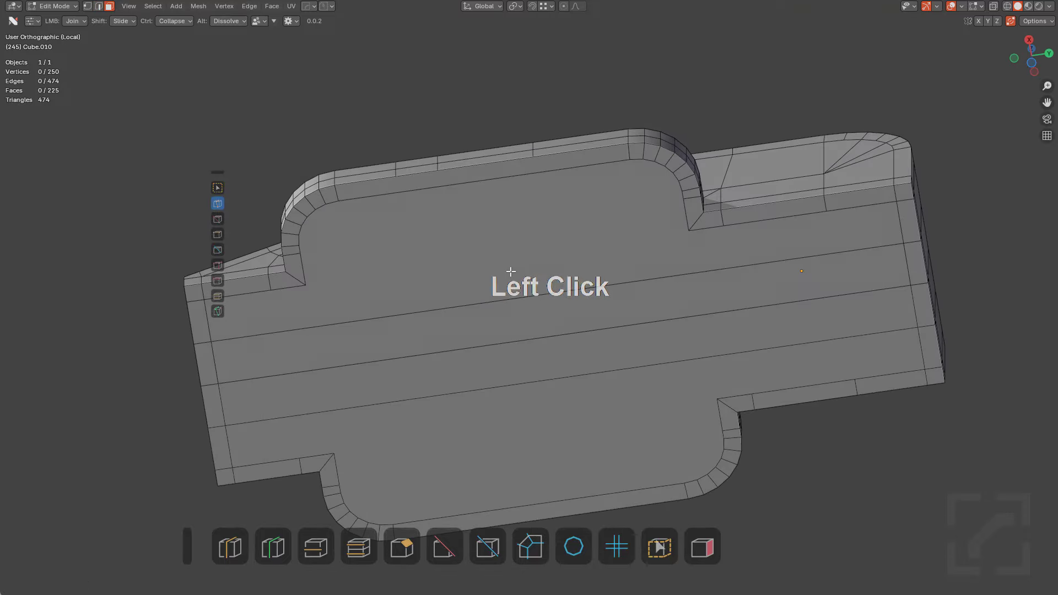
Try insetting the two underside faces on one side of the centre line
click(511, 272)
shift+click(693, 337)
shift+middle_drag(830, 349, 704, 397)
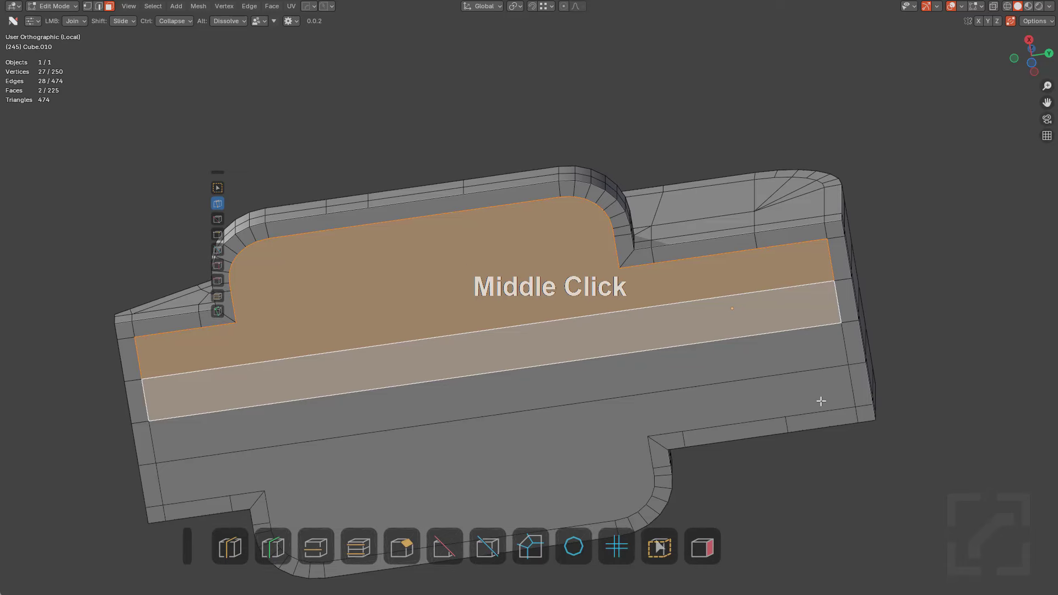
key(i)
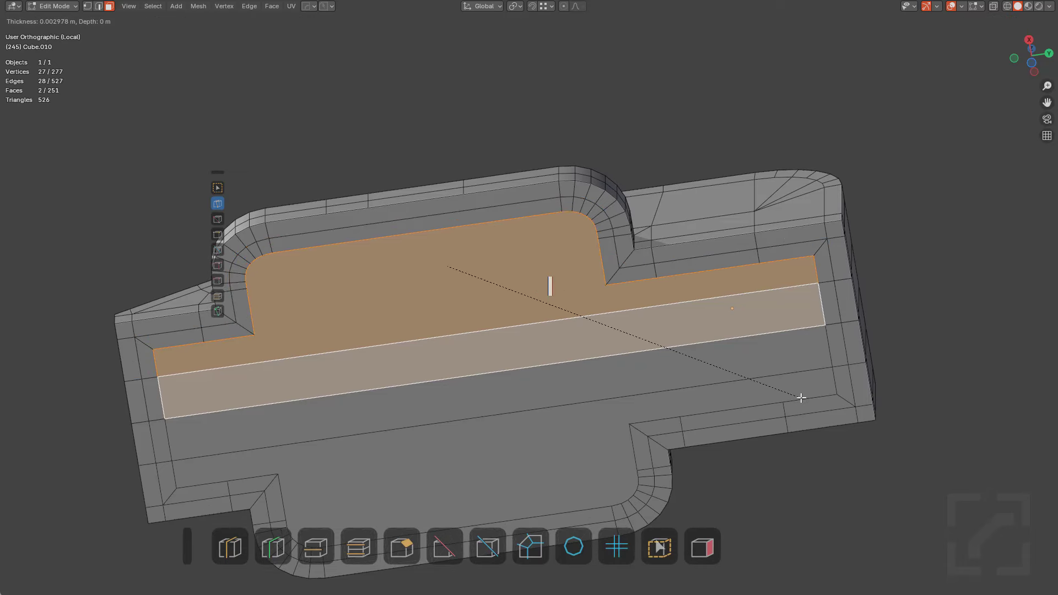
right_click(800, 397)
middle_drag(690, 343, 666, 354)
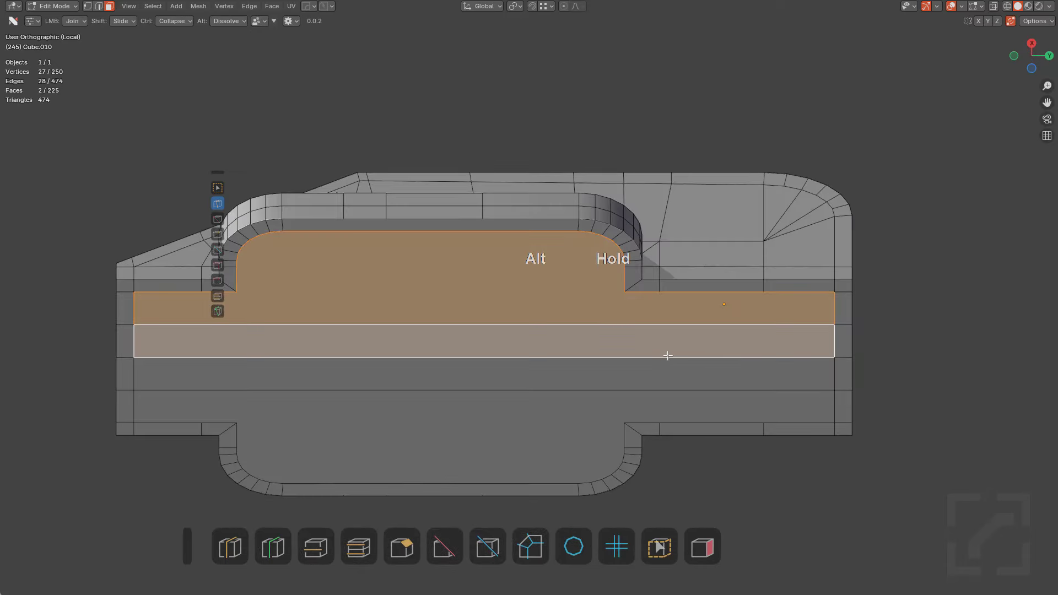
key(alt+a)
Knife three crosswise cuts on the rear underside to the centre line, starting at the notch corner and two support vertices behind it
click(763, 291)
key(a)
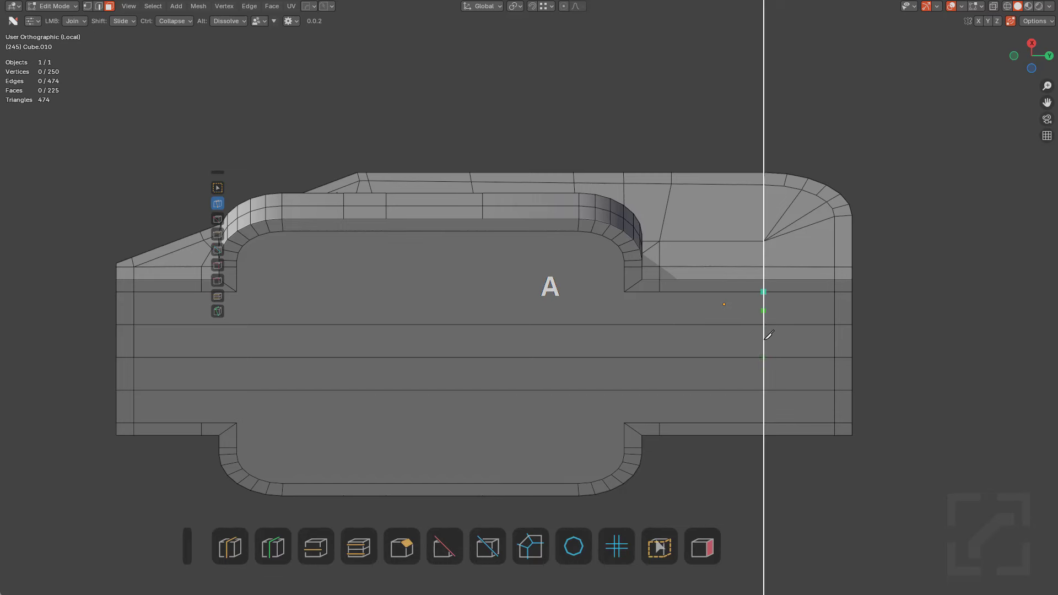
right_click(763, 396)
click(660, 292)
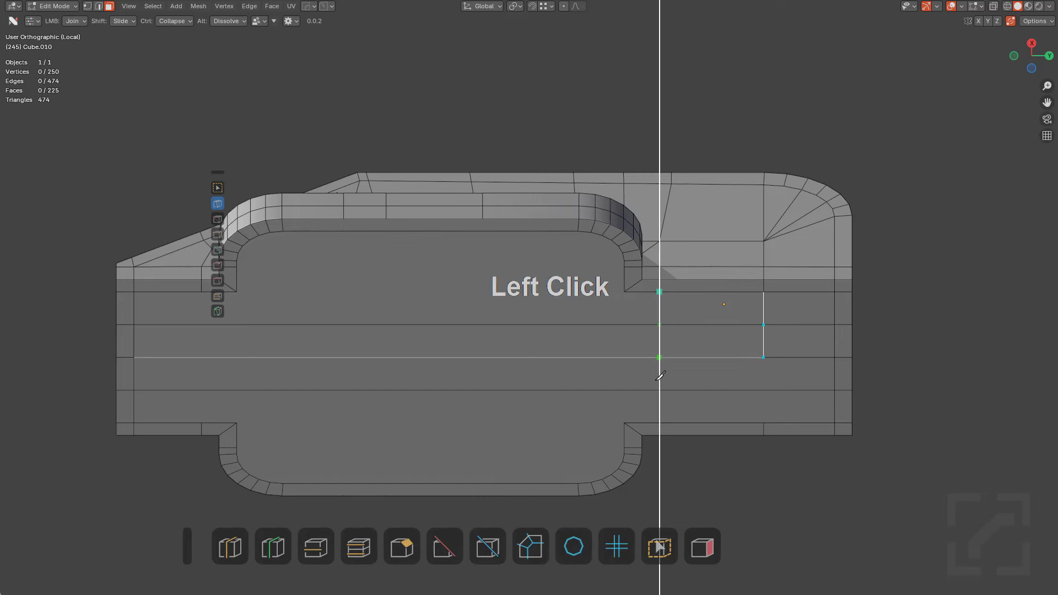
right_click(656, 417)
click(625, 291)
key(space)
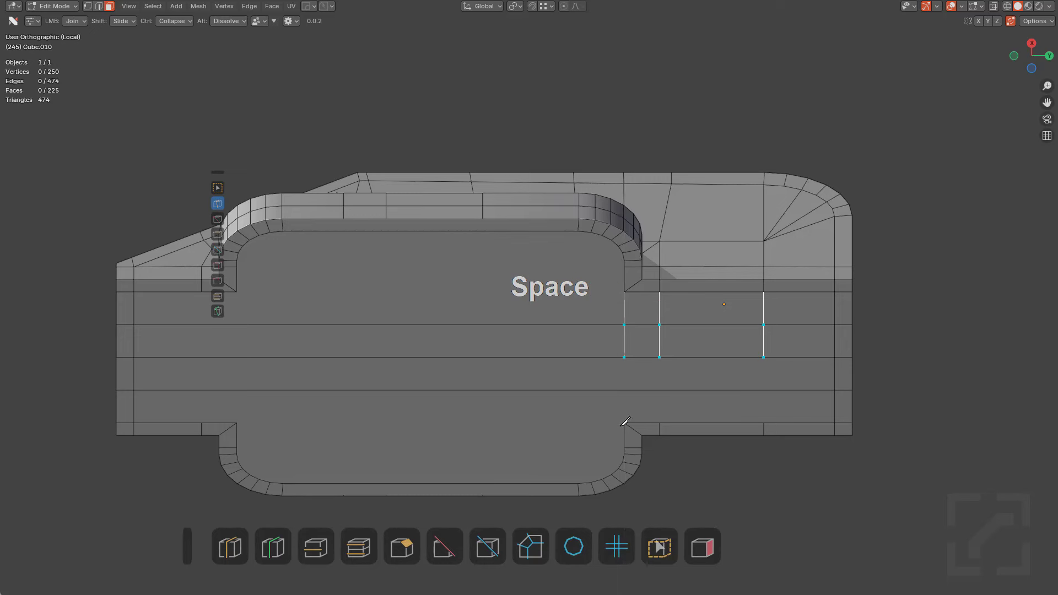
Knife two crosswise cuts on the front underside to the centre line, from the support vertex ahead of the notch and from the notch corner
shift+middle_drag(354, 323, 463, 344)
key(k)
click(378, 301)
key(a)
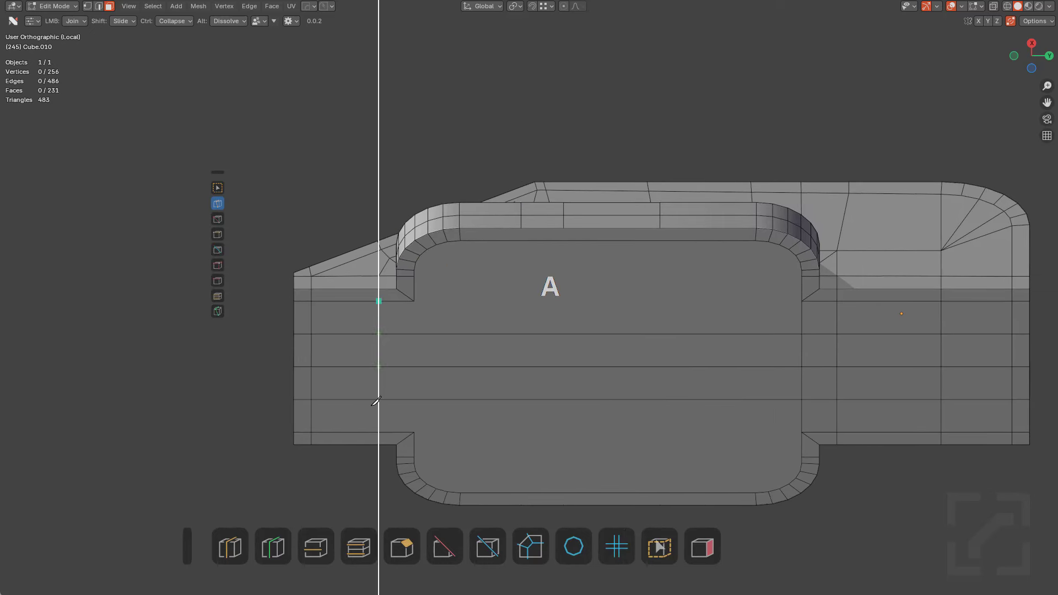
right_click(378, 401)
click(415, 301)
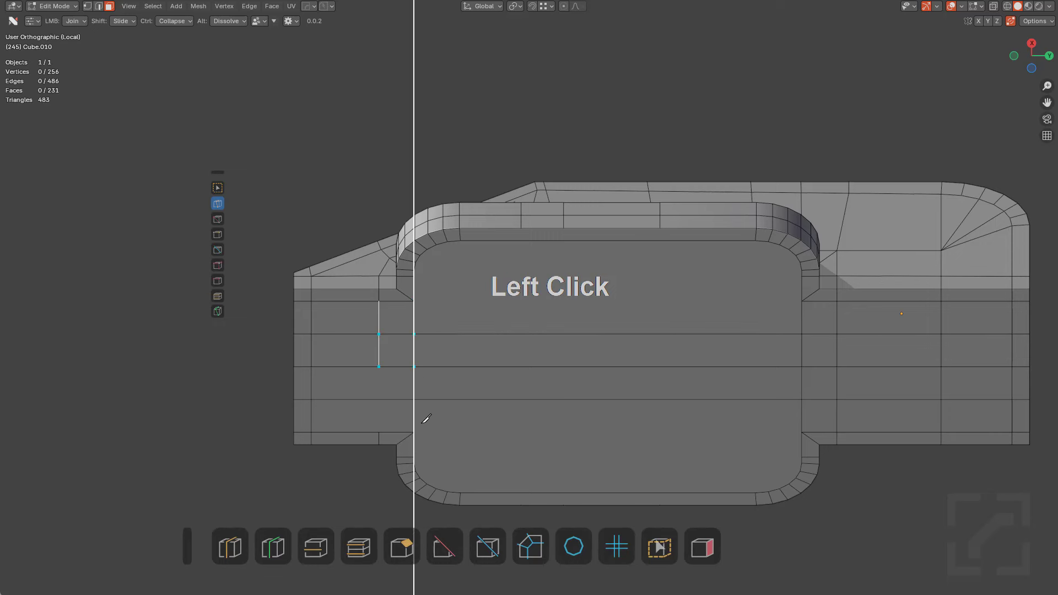
right_click(426, 418)
Knife a straight lengthwise cut across the underside joining the front notch corner to the rear notch corner
click(416, 300)
key(a)
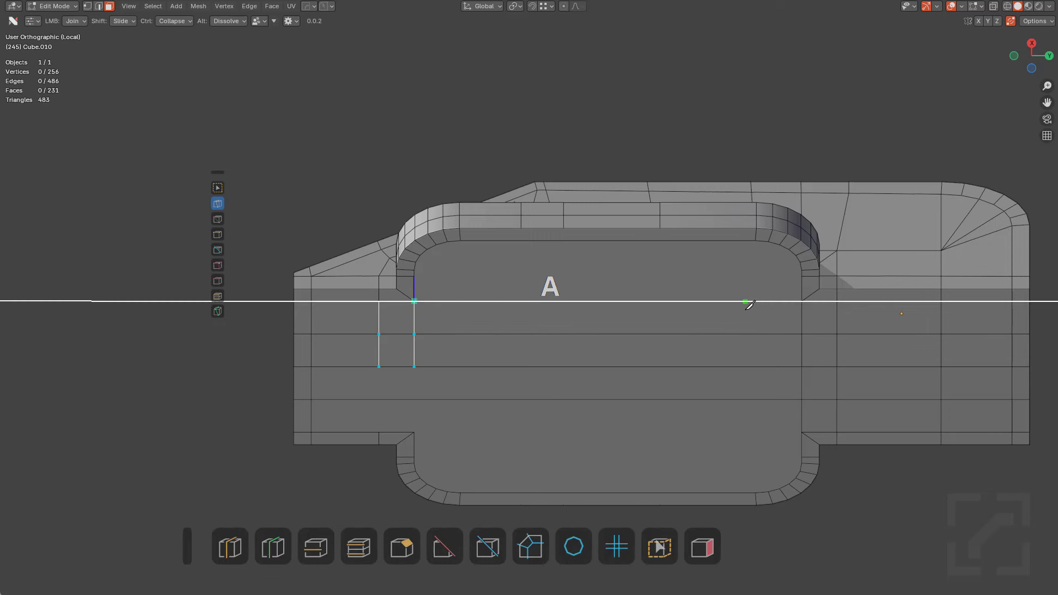
key(a)
click(804, 302)
key(space)
Add crosswise underside loop cuts level with the inner ends of the ledge's front and rear curves, extending the front one to the ledge's rim
key(ctrl+r)
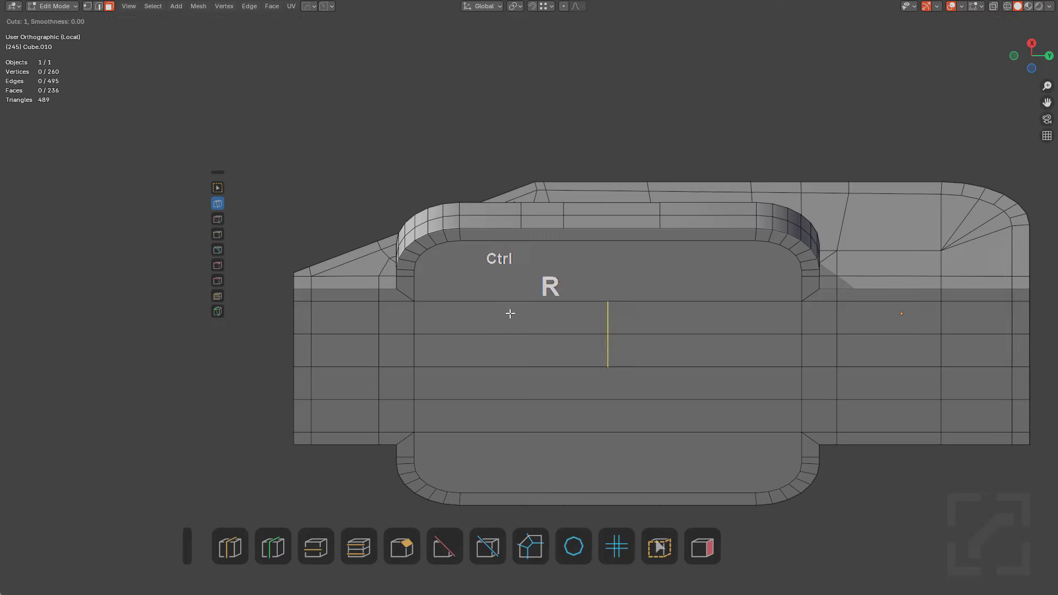
click(503, 311)
click(460, 243)
key(ctrl+r)
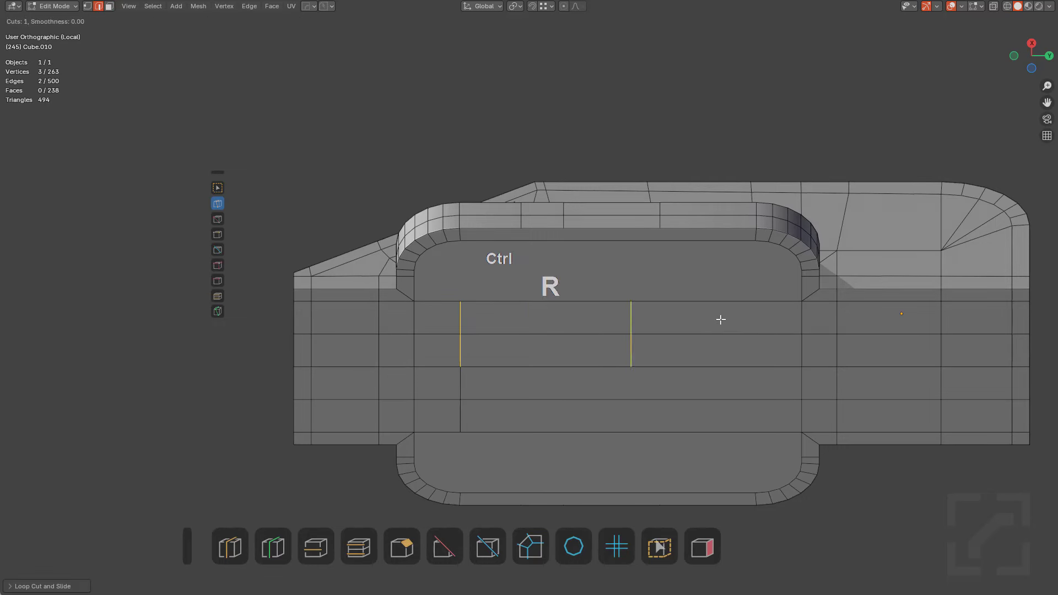
click(720, 319)
key(ctrl)
click(755, 236)
key(k)
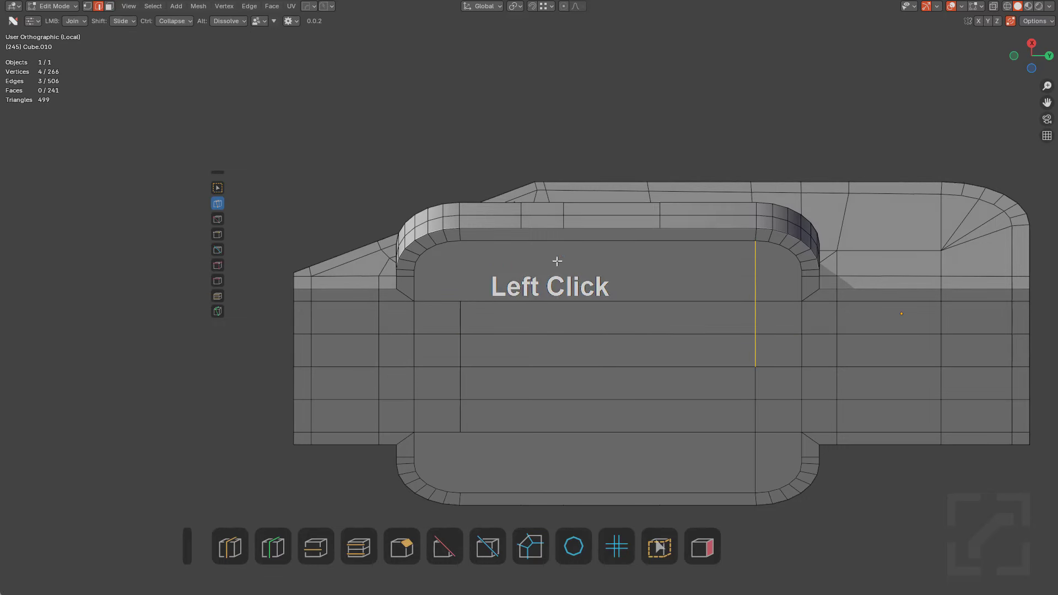
click(460, 300)
Add a lengthwise loop cut across the ledge's underside between the two crosswise cuts and knife it through to both notch sides
click(432, 272)
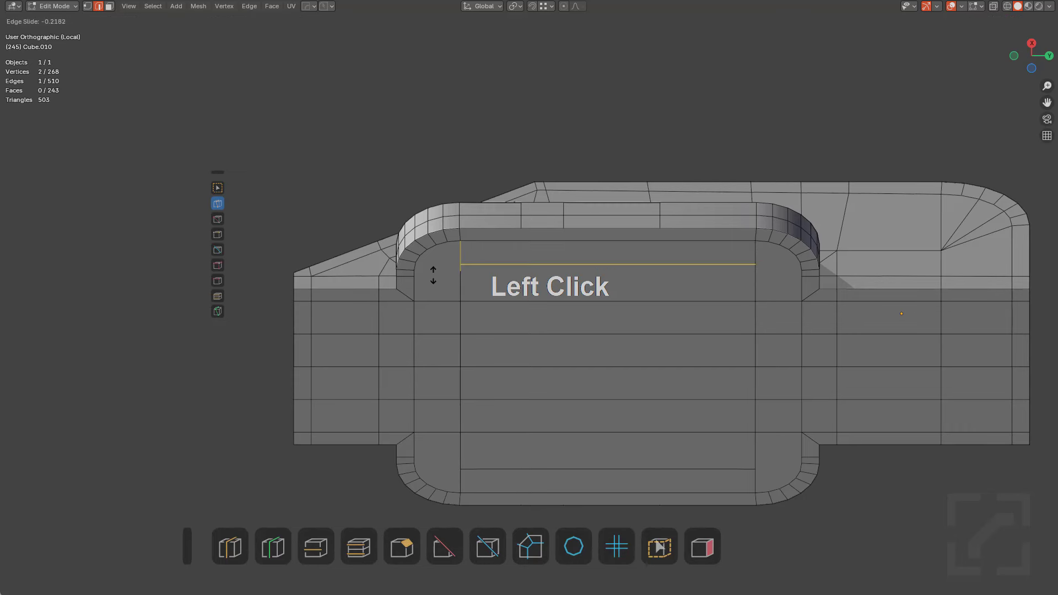
key(ctrl)
click(461, 276)
drag(755, 276, 802, 276)
key(alt+a)
Enable Multi Join and join three alternate vertices of the ledge's rear underside curve to the nearby cut intersection
shift+middle_drag(810, 298, 627, 356)
scroll(639, 350, up, 5)
key(1)
click(694, 311)
shift+click(735, 338)
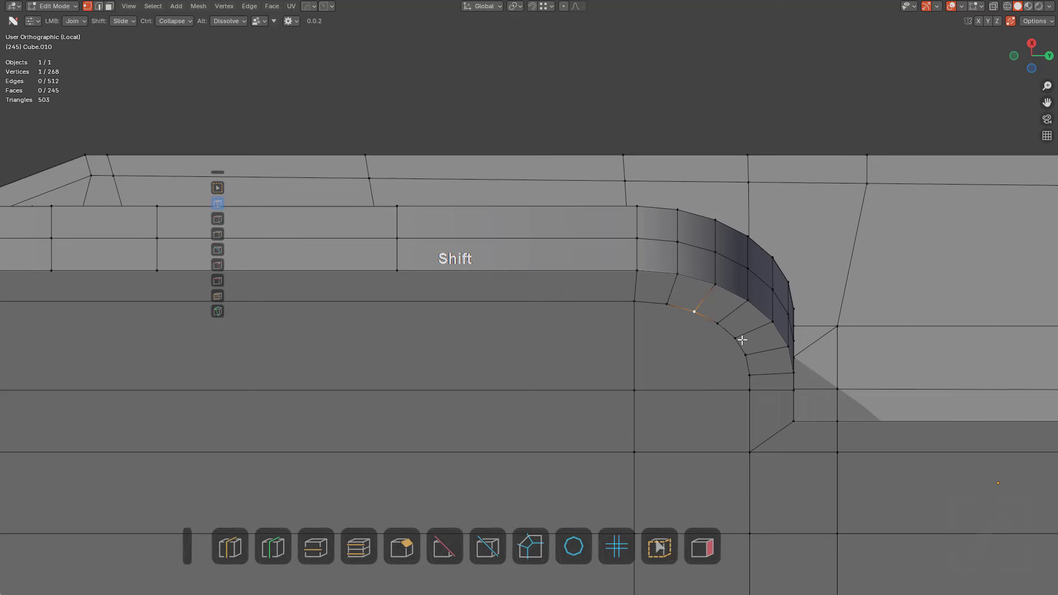
scroll(729, 364, down, 2)
middle_drag(593, 290, 634, 312)
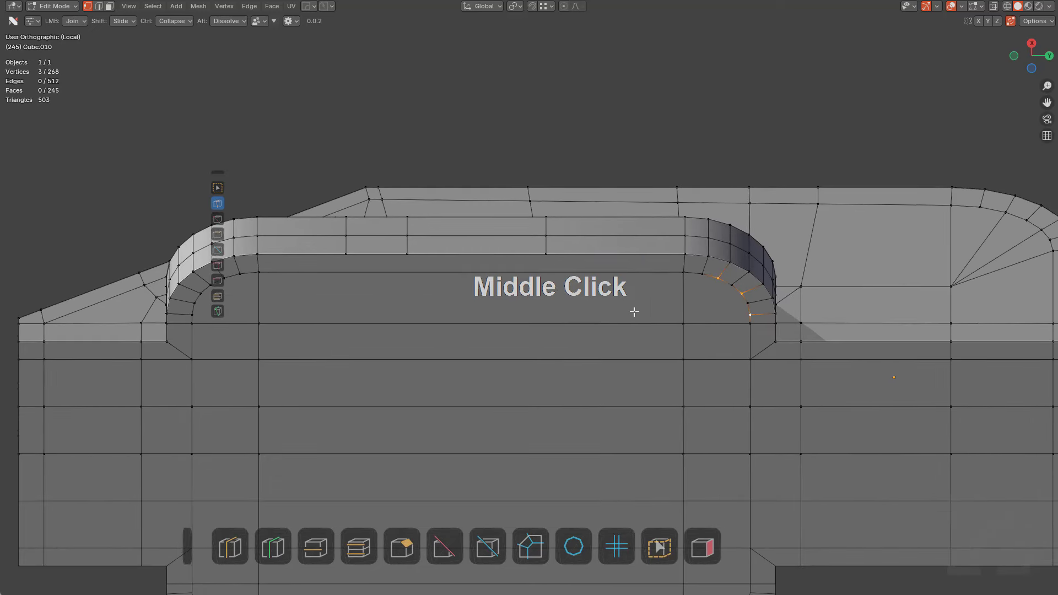
key(d)
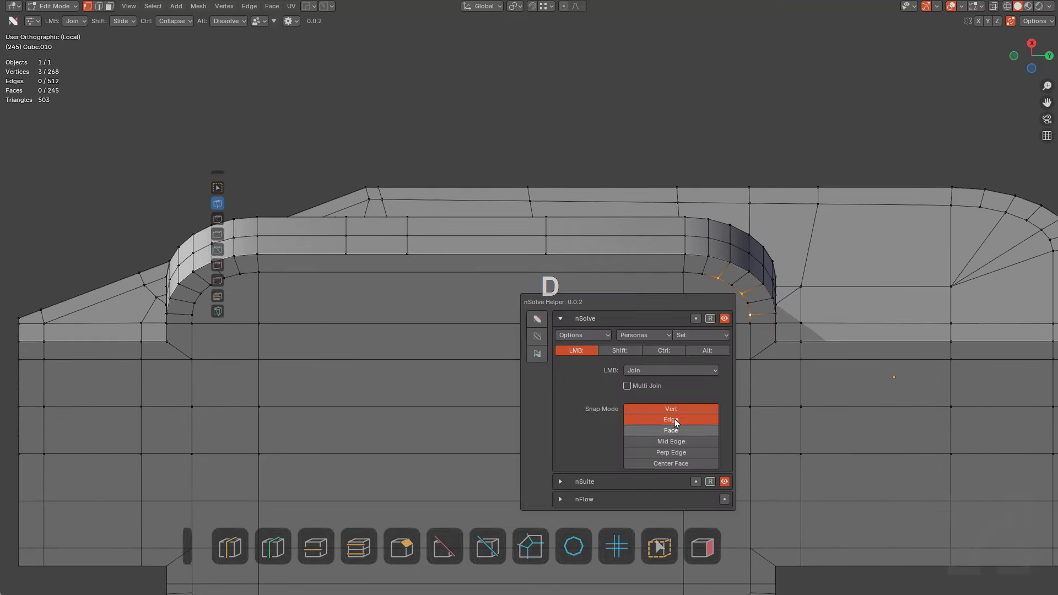
click(627, 386)
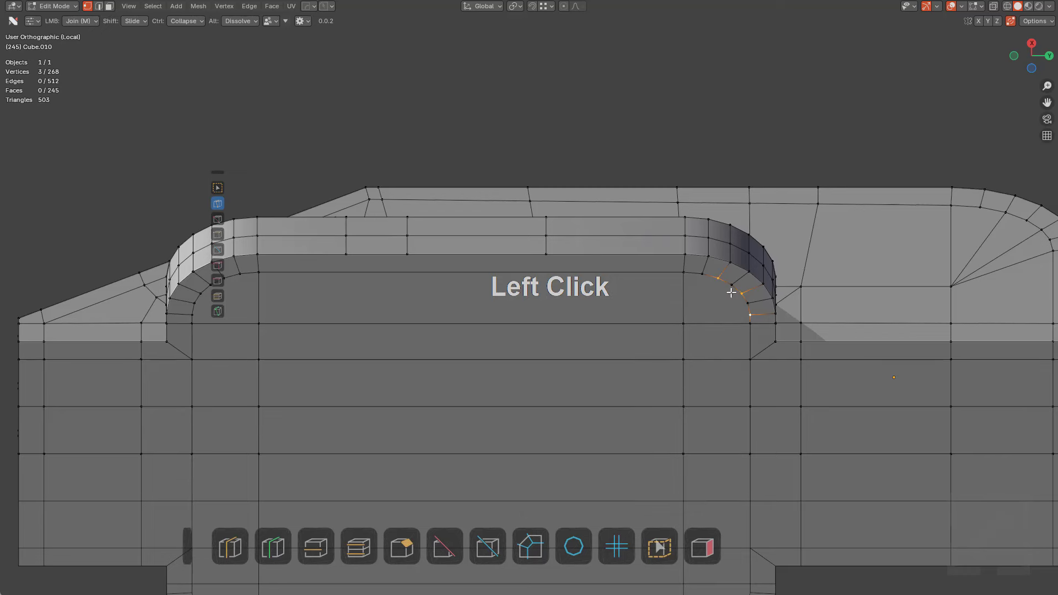
click(685, 319)
Join three alternate vertices of the ledge's front underside curve to the front cut intersection, and turn Multi Join off
key(shift)
scroll(435, 264, up, 3)
click(436, 233)
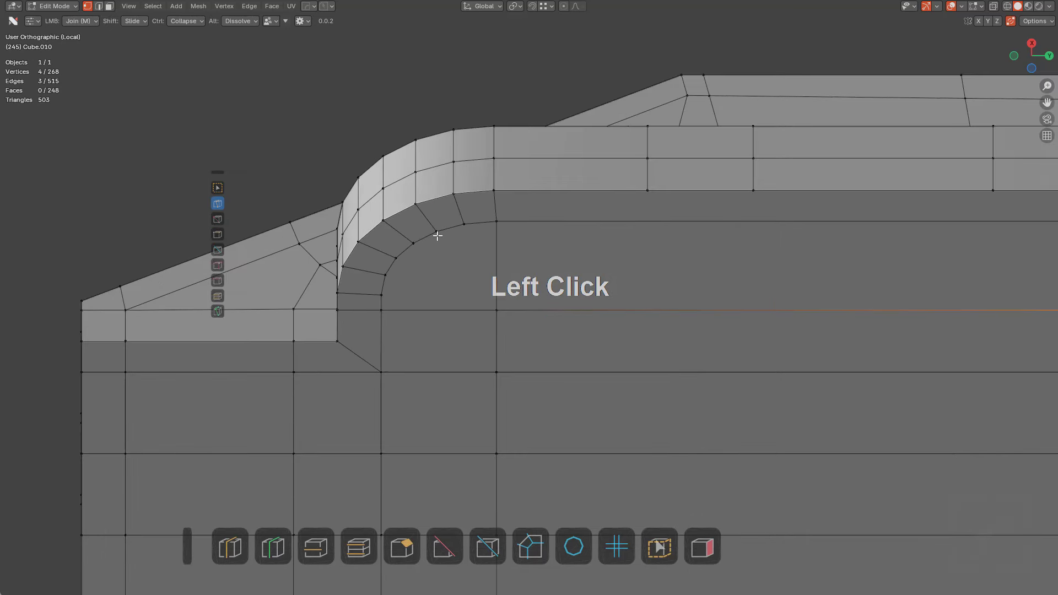
key(shift)
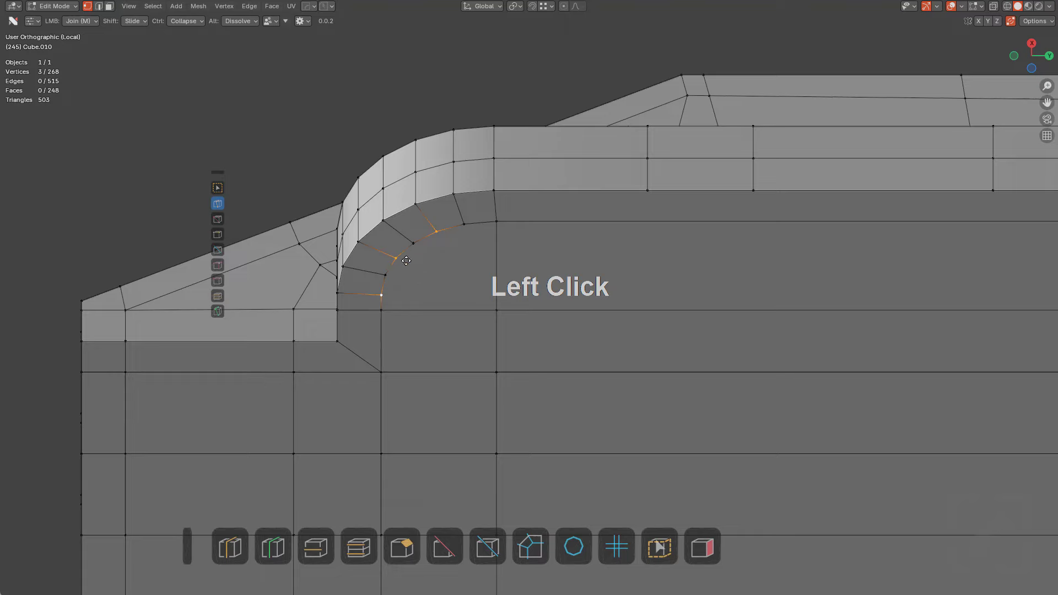
drag(406, 261, 498, 315)
scroll(551, 322, down, 5)
key(d)
click(794, 397)
key(alt+a)
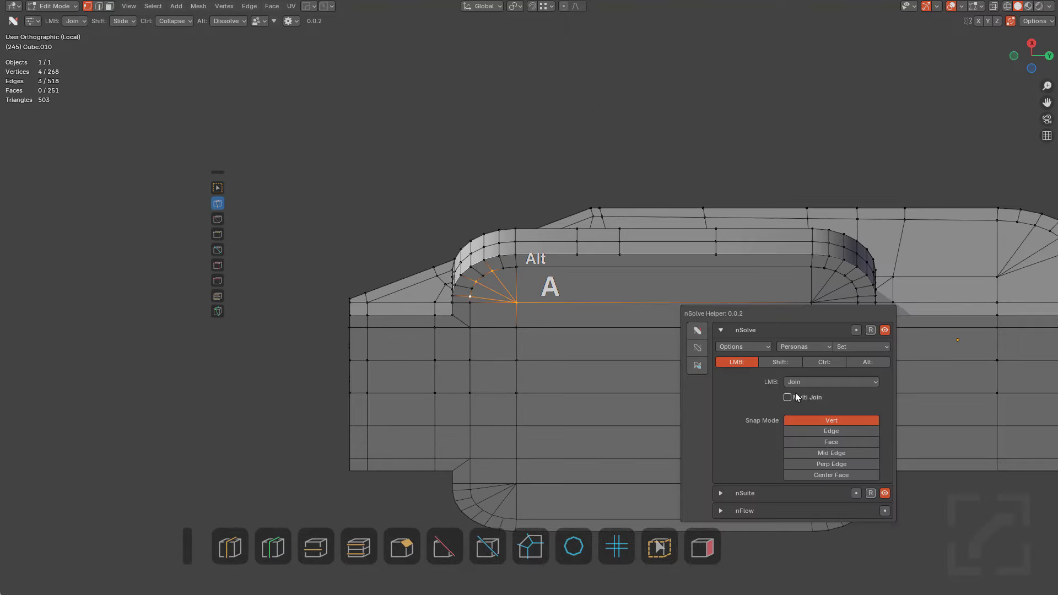
Knife a lengthwise cut just inside the fan intersections, angling its ends to the side vertices at the front and rear curves
key(shift)
scroll(478, 251, up, 3)
key(a)
key(alt+a)
shift+middle_drag(378, 262, 478, 261)
click(218, 312)
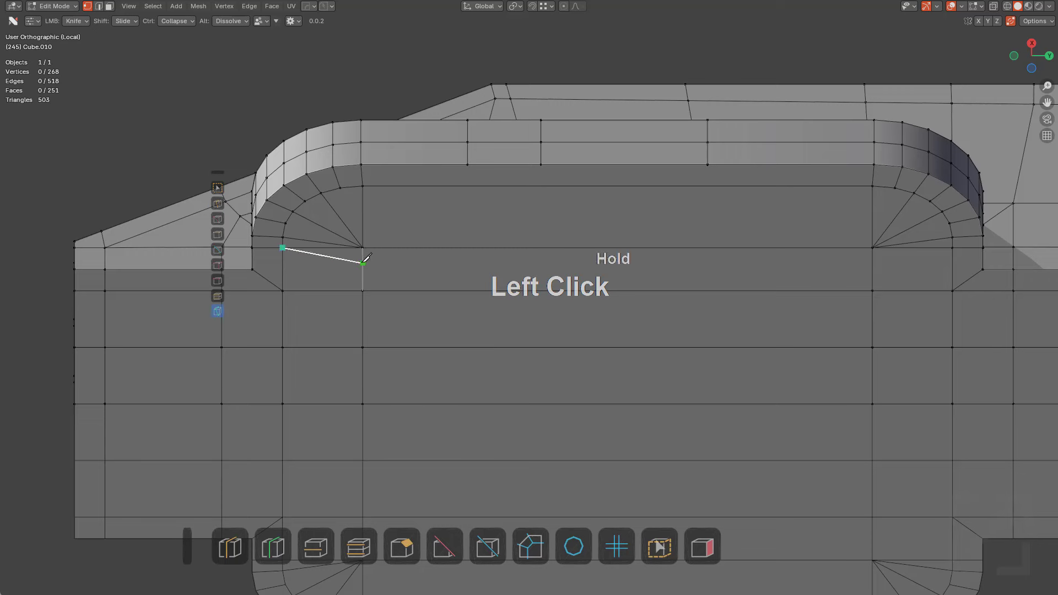
click(878, 260)
click(953, 247)
key(space)
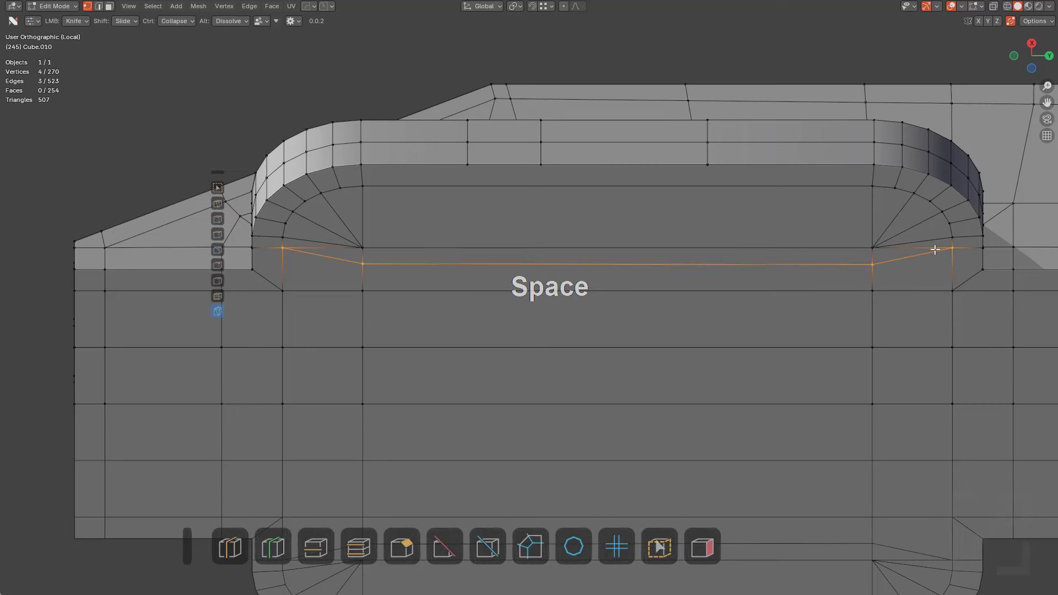
Dissolve the short straight edges linking the front and rear fan intersections to the side vertices of the curves
alt+click(925, 245)
key(a)
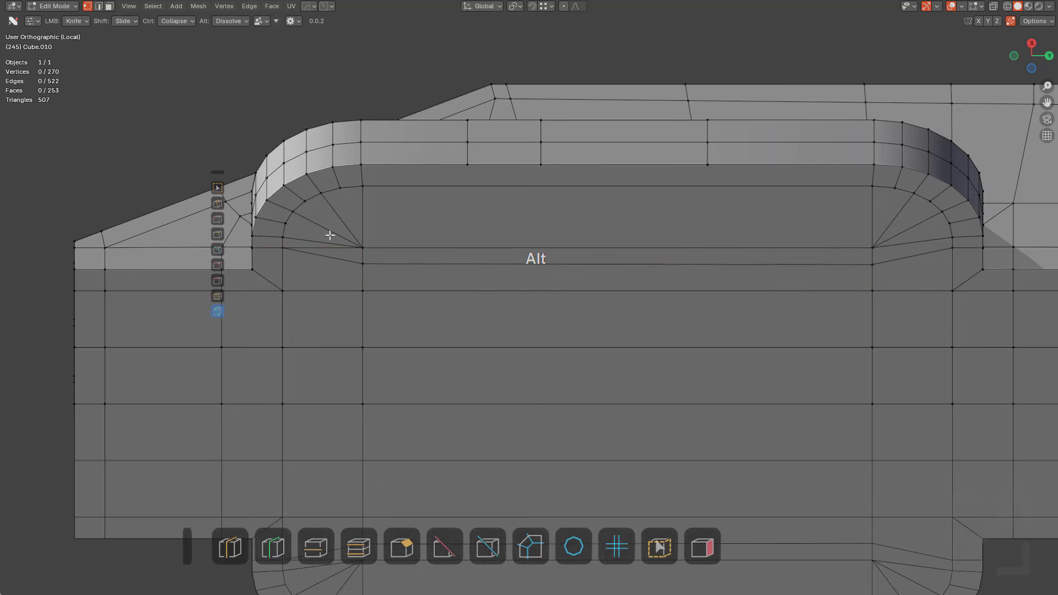
scroll(479, 283, down, 2)
shift+middle_drag(479, 283, 448, 286)
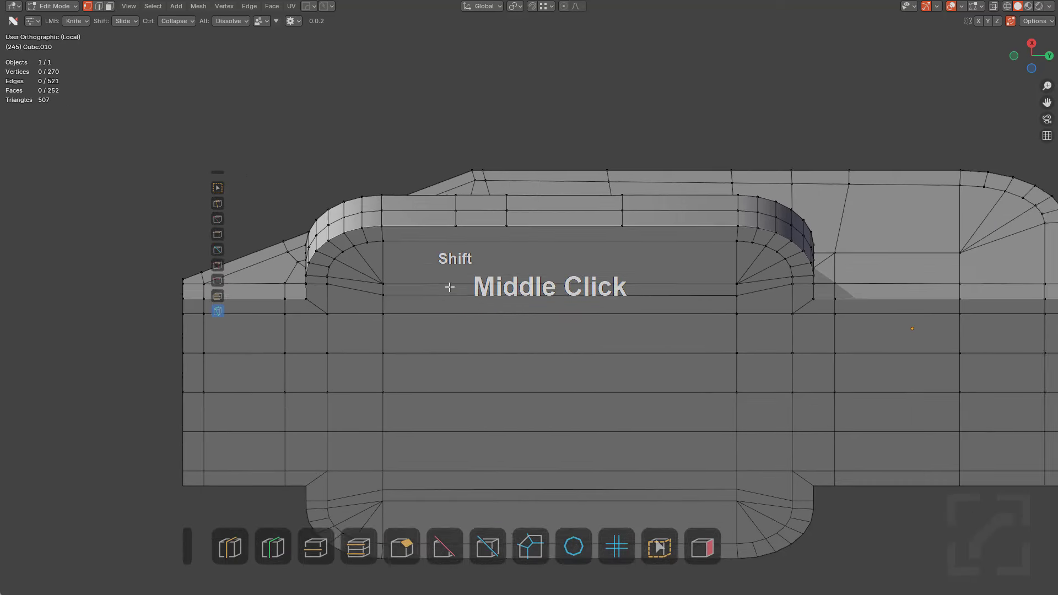
key(Tab)
key(Tab)
Select the ledge's straight lower outer edge between its curves and project its vertices across the underside to the centre line
click(348, 226)
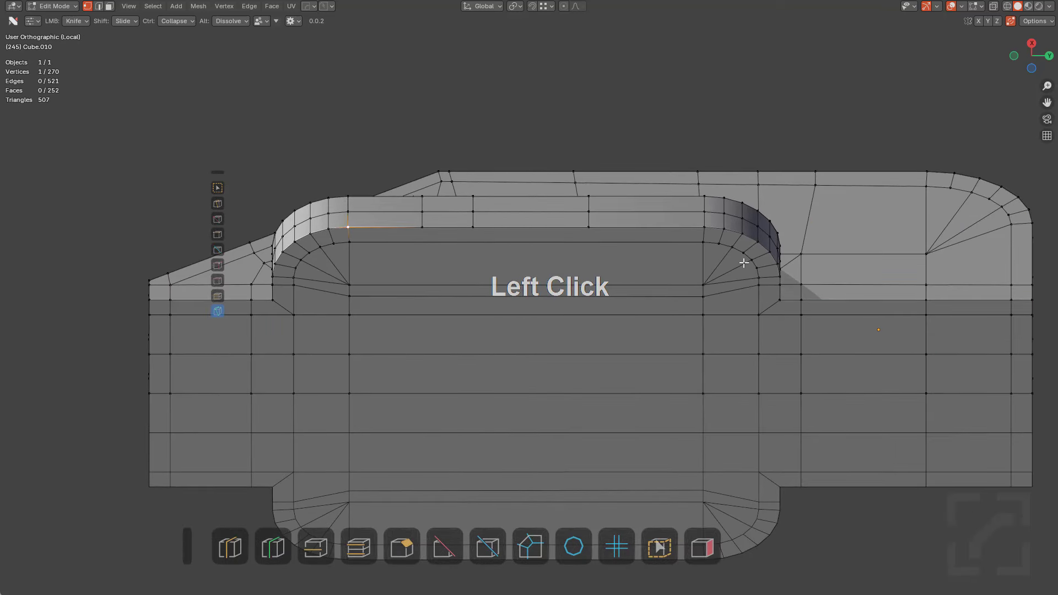
ctrl+click(704, 227)
click(536, 534)
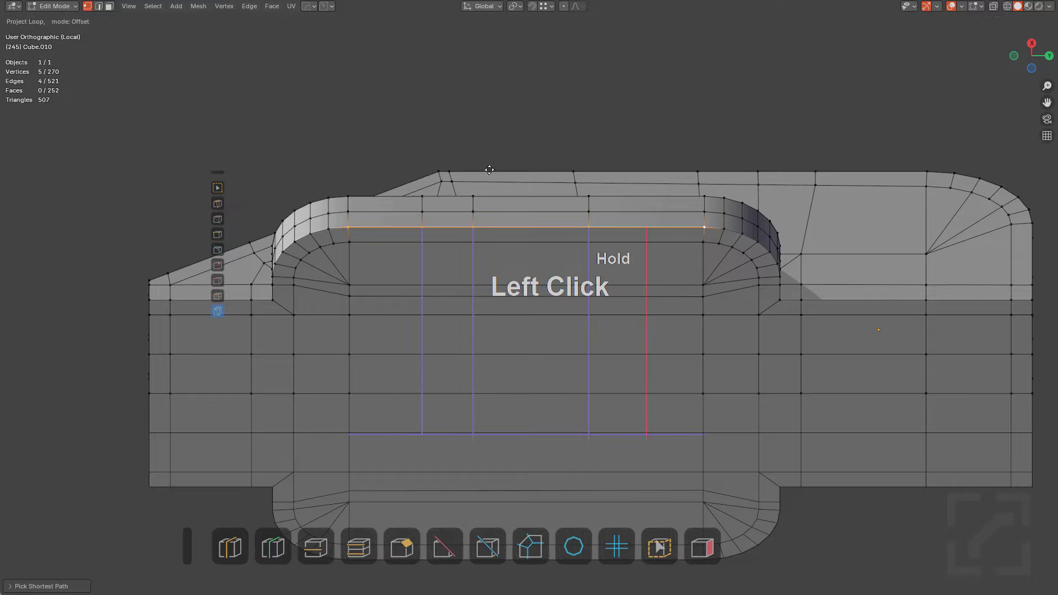
key(alt+a)
Select the whole mesh and run Analyze to check its topology
key(a)
scroll(580, 282, down, 2)
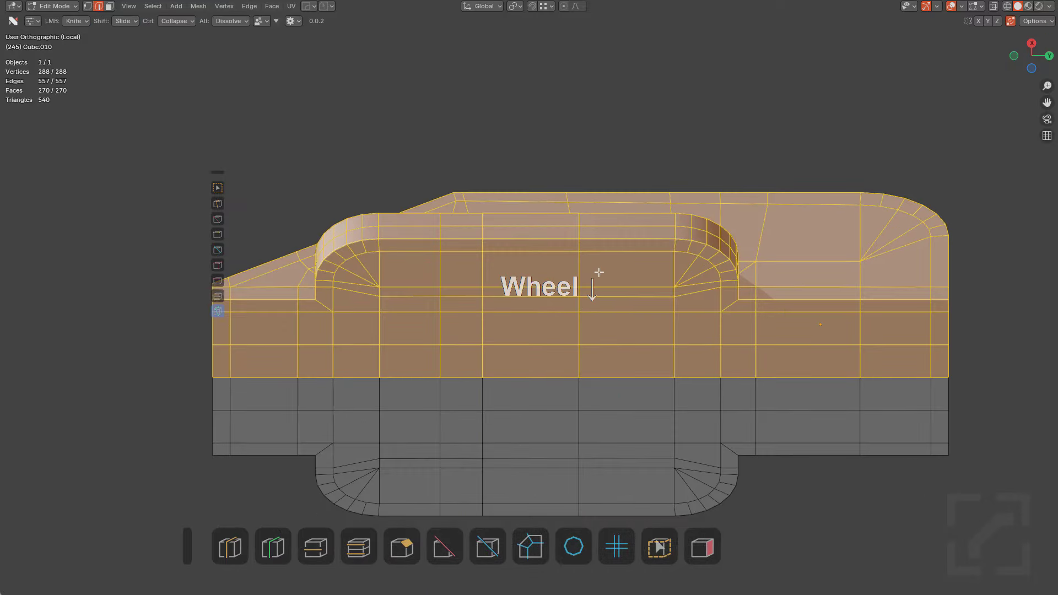
middle_drag(597, 276, 639, 293)
click(706, 543)
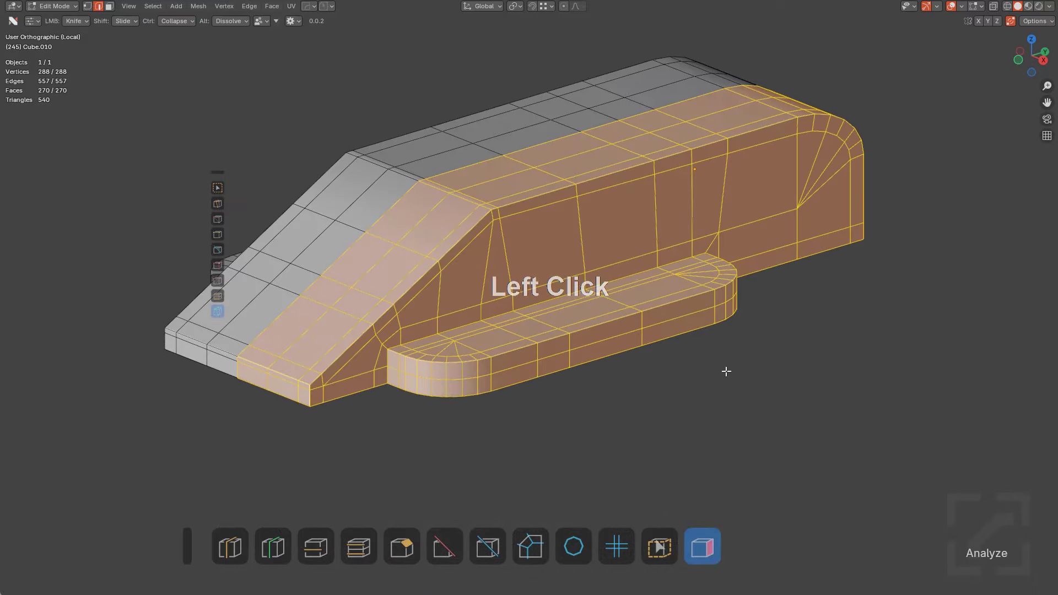
key(a)
middle_drag(751, 349, 728, 353)
Add subdivision to the part in Object Mode and raise it to level 3
key(Tab)
key(ctrl+2)
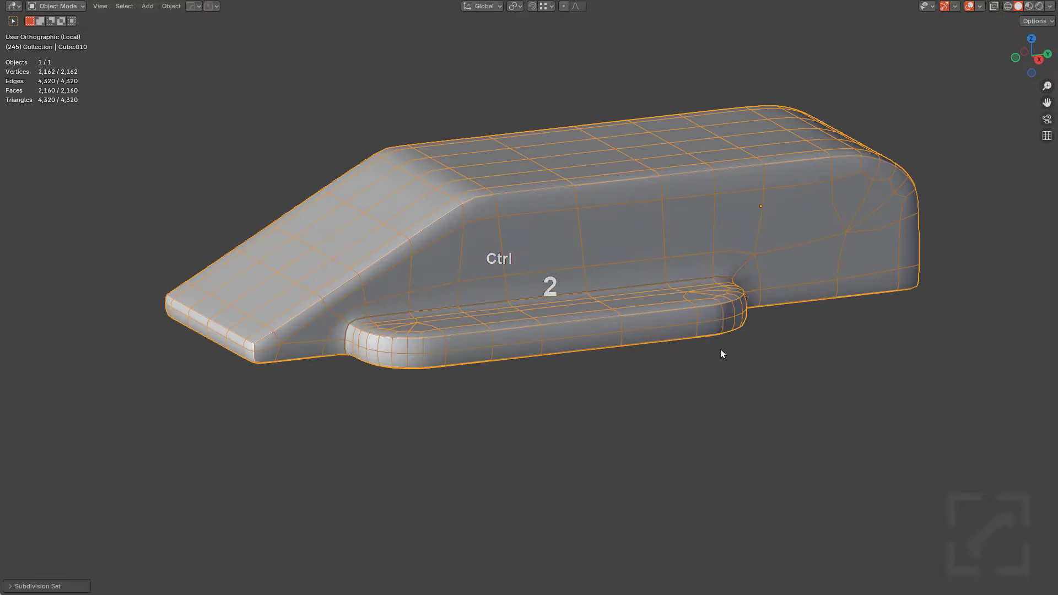
key(ctrl+3)
middle_drag(667, 340, 607, 263)
key(alt+a)
key(Tab)
key(Tab)
Examine the subdivided part within the full assembly, and isolate it again
scroll(556, 309, down, 3)
scroll(573, 297, down, 5)
scroll(611, 262, up, 3)
key(KP_Divide)
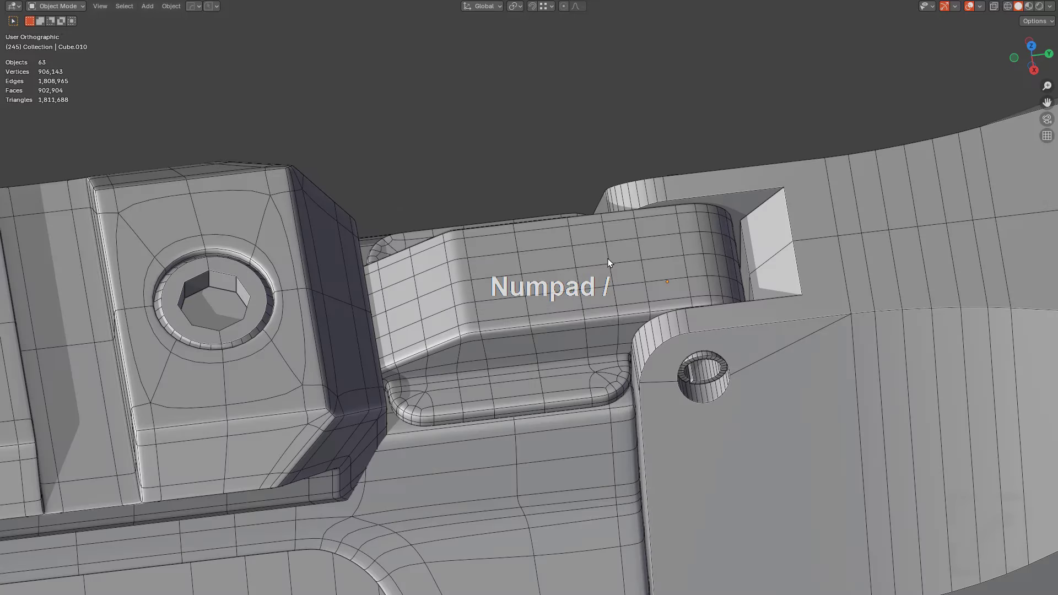
click(590, 326)
key(KP_Divide)
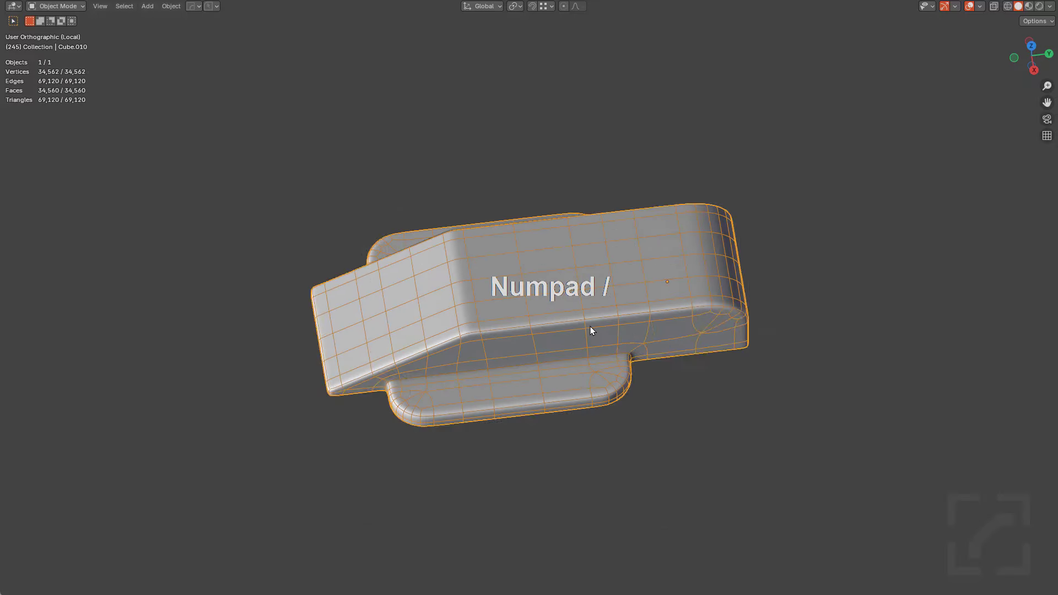
Turn off the Subdivision modifier's display in Edit Mode for the part
key(Tab)
scroll(590, 339, up, 3)
key(ctrl+grave)
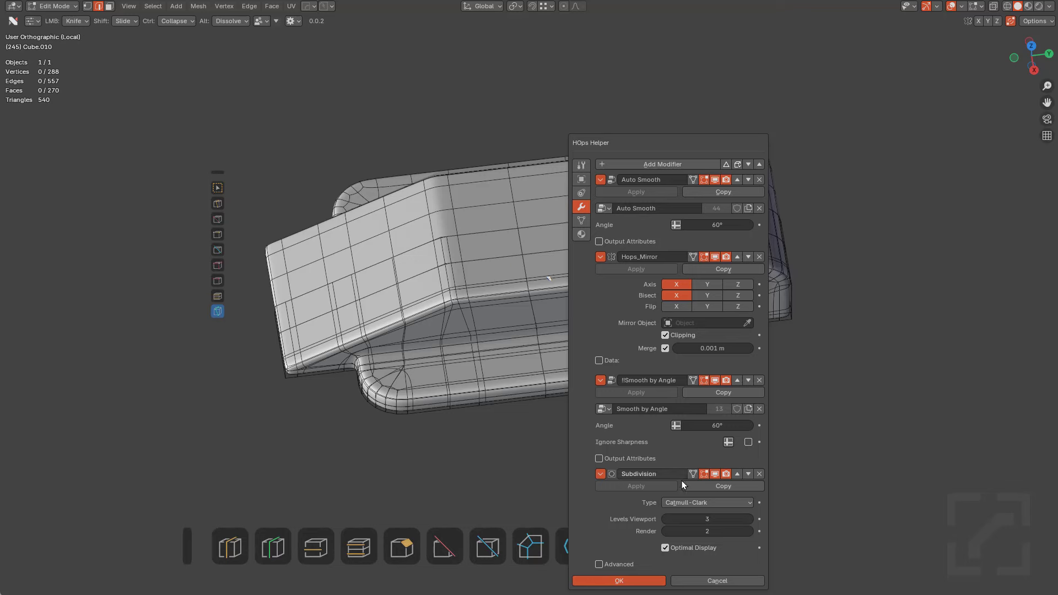
click(706, 477)
middle_drag(489, 319, 498, 323)
scroll(498, 324, up, 2)
scroll(498, 324, down, 1)
middle_drag(579, 309, 619, 292)
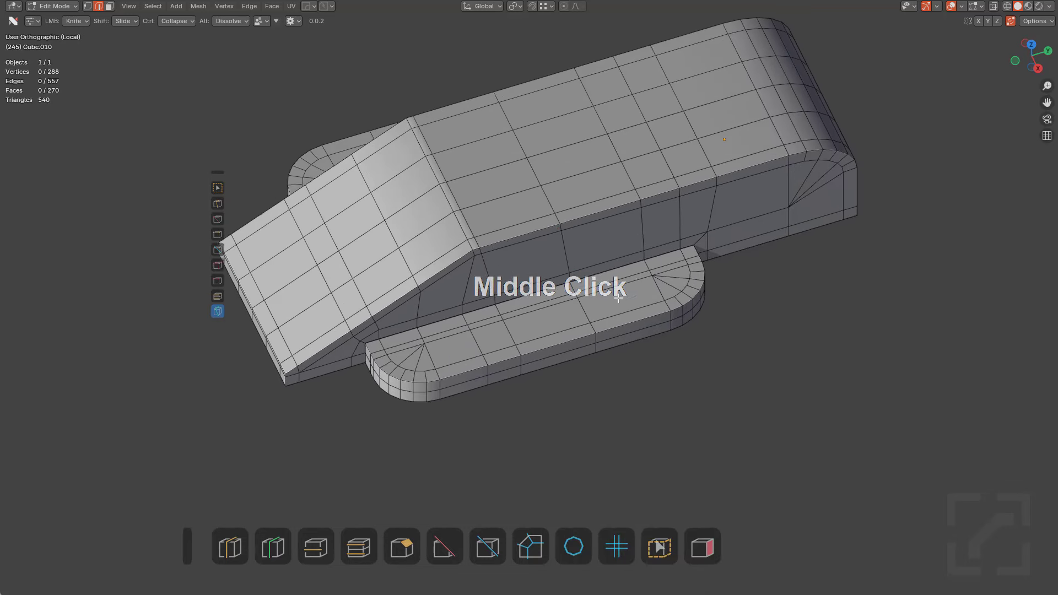
scroll(623, 298, down, 1)
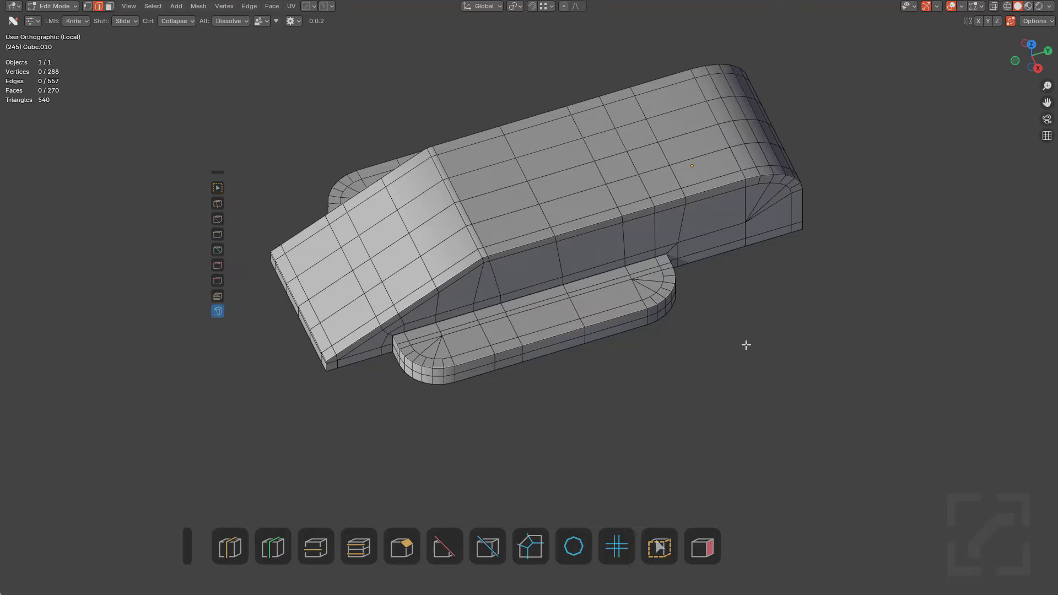
Select the slanted crosswise edge loop at mid-body and try flattening it to 0 along X
middle_drag(712, 341, 683, 222)
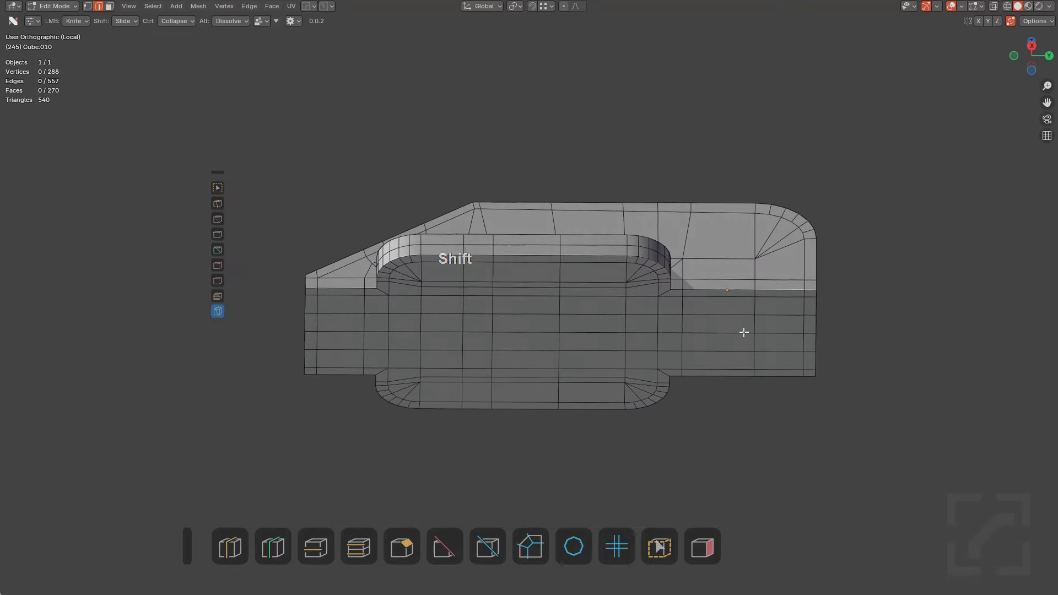
shift+middle_drag(741, 331, 735, 308)
scroll(613, 255, up, 3)
middle_drag(614, 253, 625, 300)
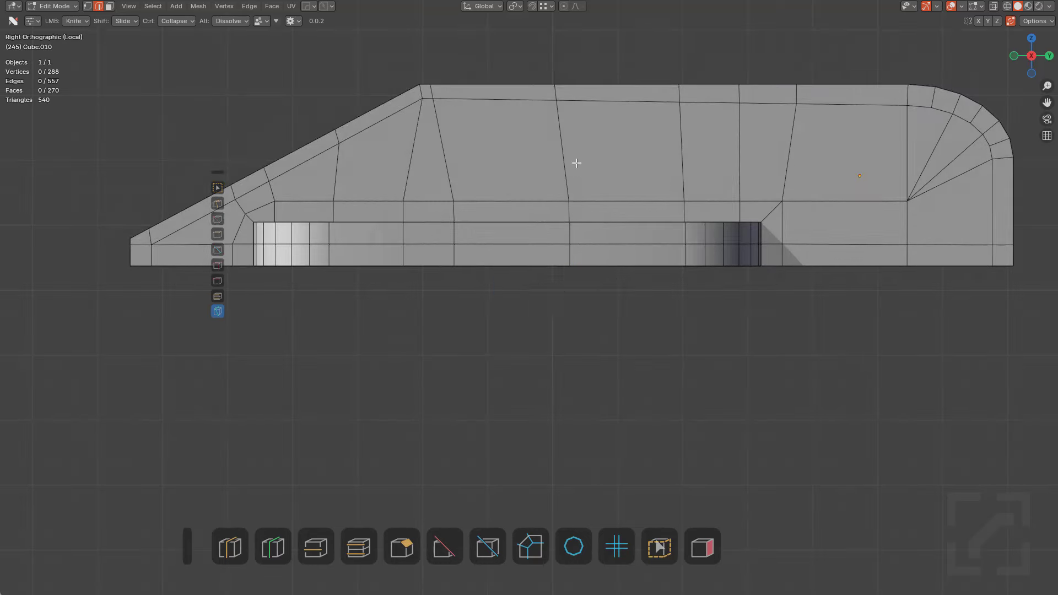
alt+click(576, 161)
key(s)
key(x)
key(KP_0)
key(KP_Enter)
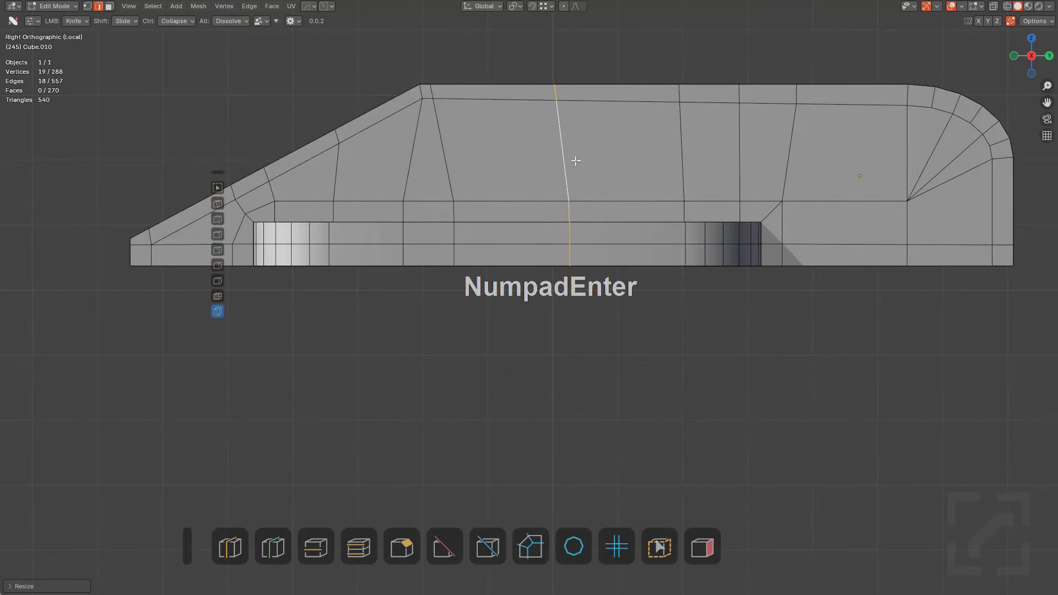
Flatten the selected mid-body edge loop by scaling it to 0 along Y
key(s)
scroll(576, 161, up, 2)
middle_drag(575, 161, 617, 184)
key(y)
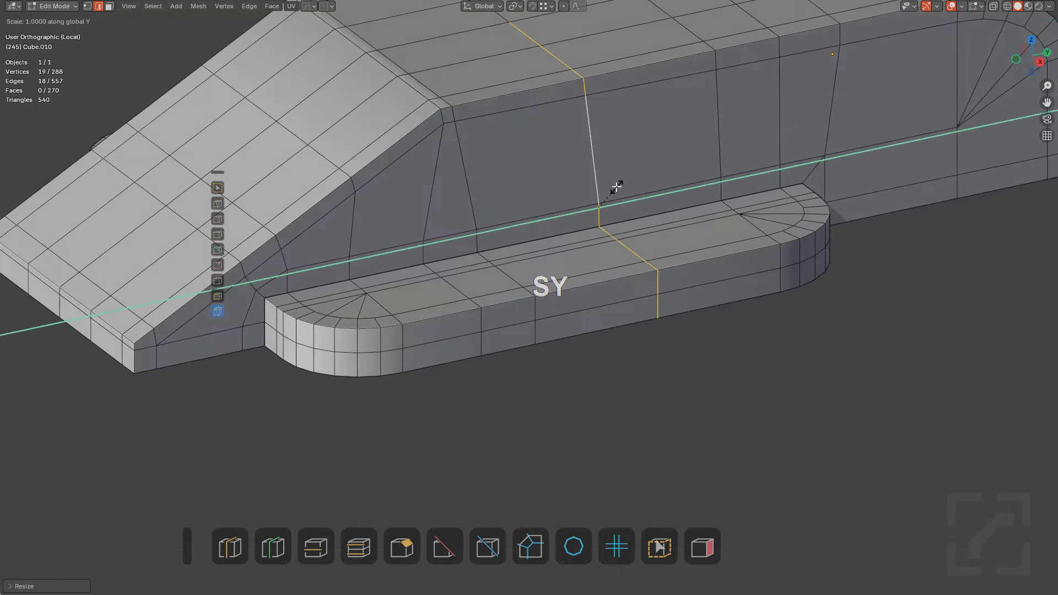
key(KP_Enter)
key(Num_Lock)
key(s)
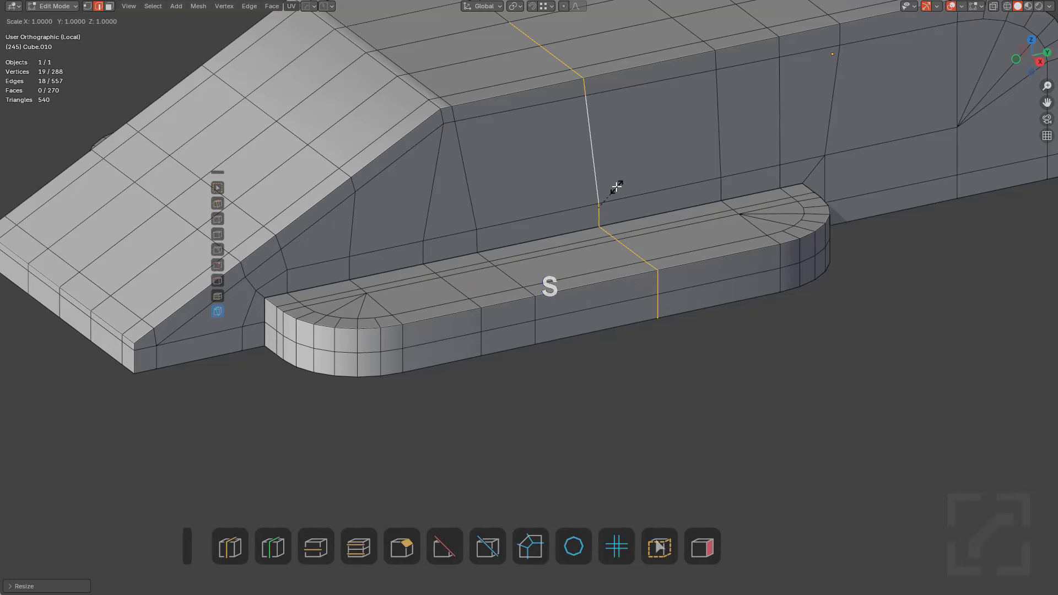
key(y)
key(KP_0)
key(KP_Enter)
Bevel the flattened mid-body loop into two parallel loops with one segment and an offset of about 0.011 m
key(ctrl+b)
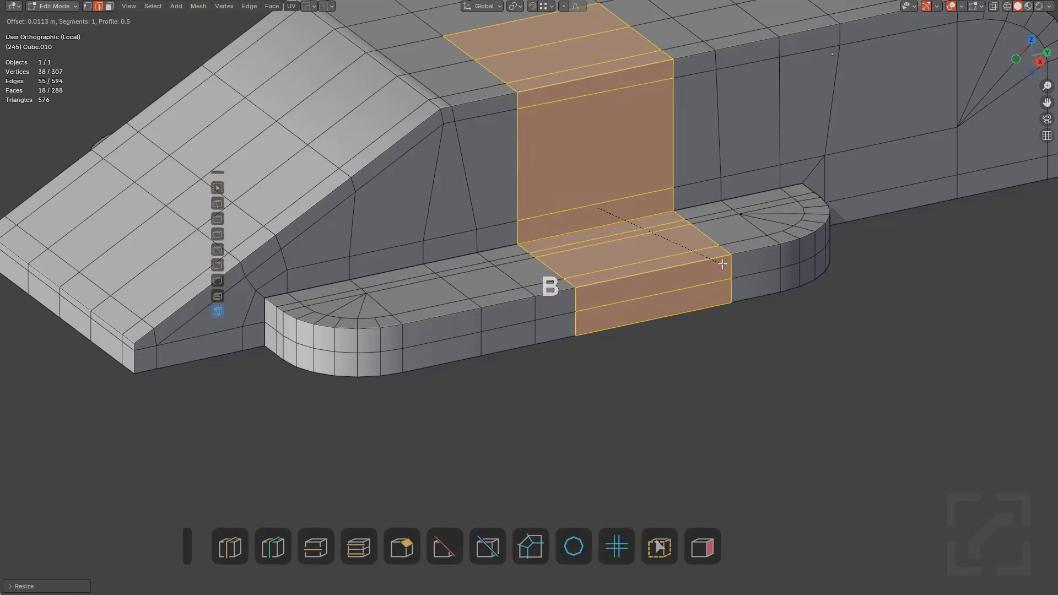
click(719, 260)
scroll(719, 258, down, 4)
key(alt+a)
shift+middle_drag(720, 255, 595, 320)
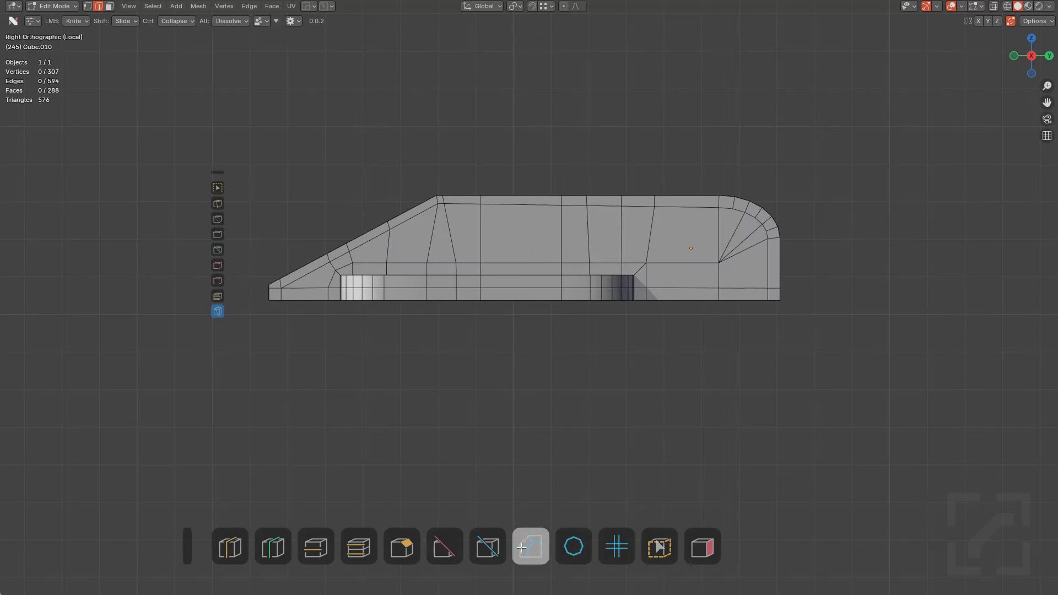
Cut a straight horizontal line through the whole body just above its base with the Line Project tool
click(475, 554)
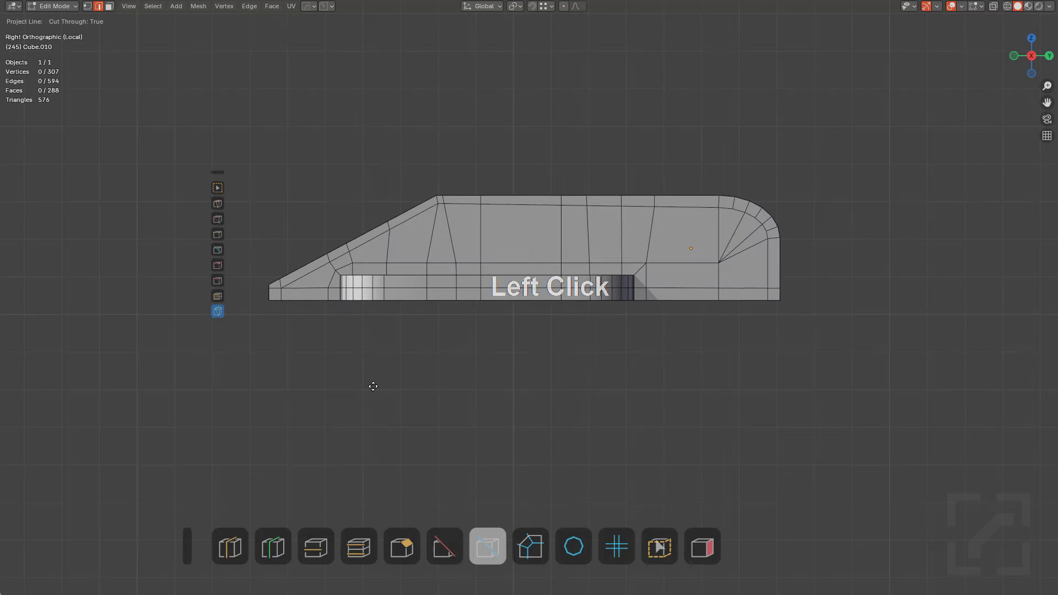
drag(255, 294, 819, 292)
middle_drag(652, 309, 673, 357)
Return to Object Mode, set the part's subdivision level to 2, and show it together with the rest of the model
key(Tab)
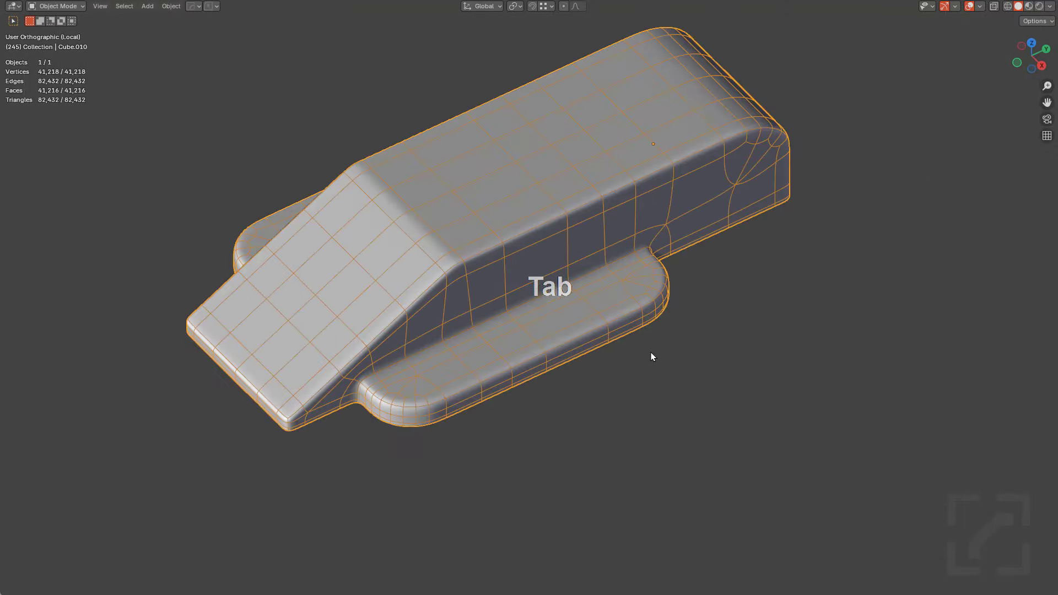
key(ctrl+1)
key(ctrl+2)
key(alt+a)
middle_drag(619, 322, 612, 251)
double_click(612, 251)
key(KP_Divide)
key(alt+a)
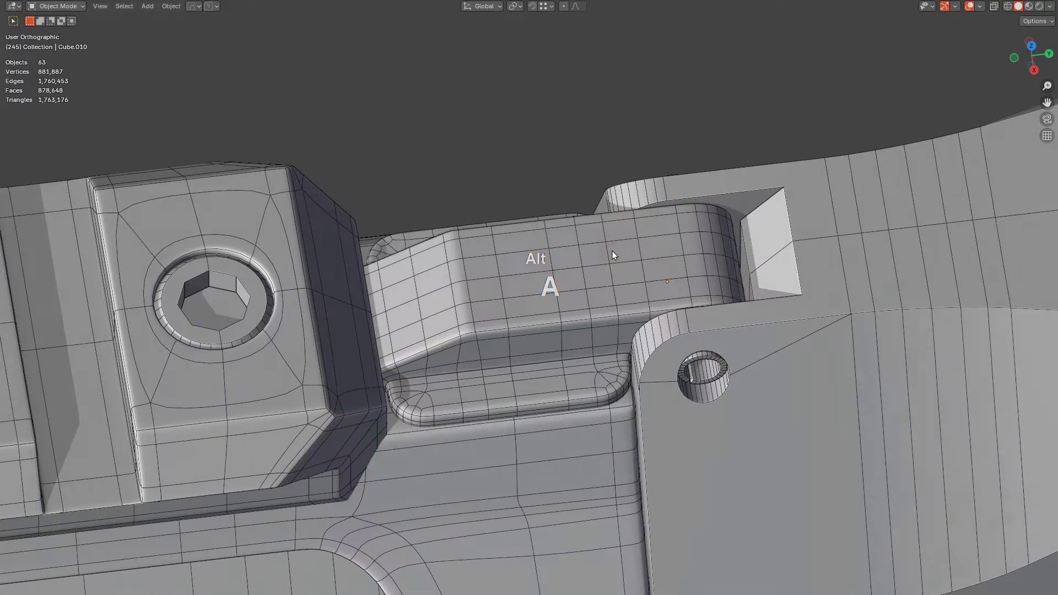
Isolate the bolt head Cylinder.041 on the last rail block and open its mesh for editing
scroll(613, 243, down, 3)
scroll(556, 314, down, 2)
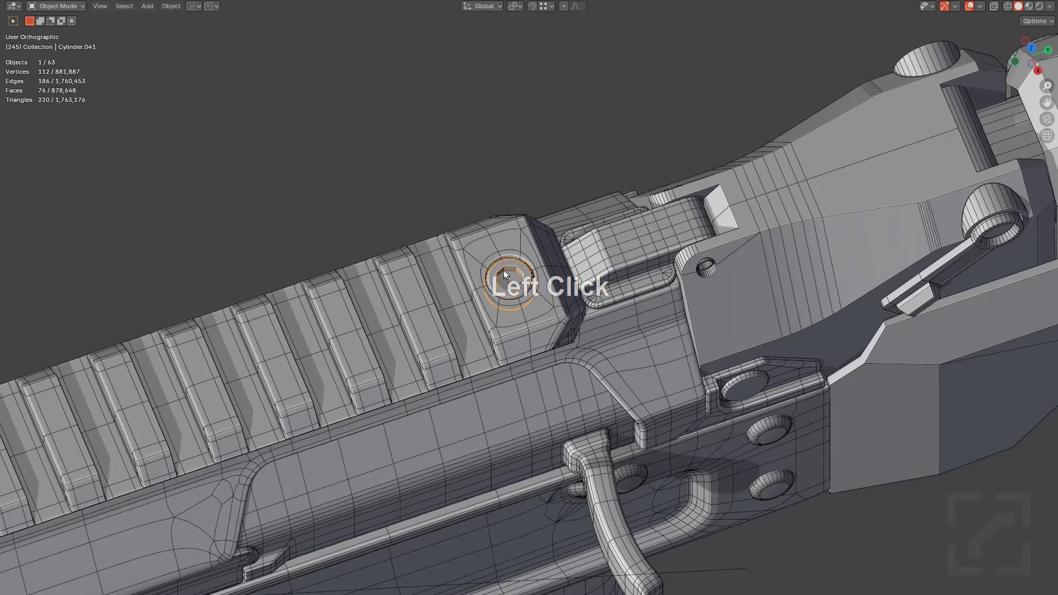
key(KP_Divide)
middle_drag(504, 270, 648, 426)
key(Tab)
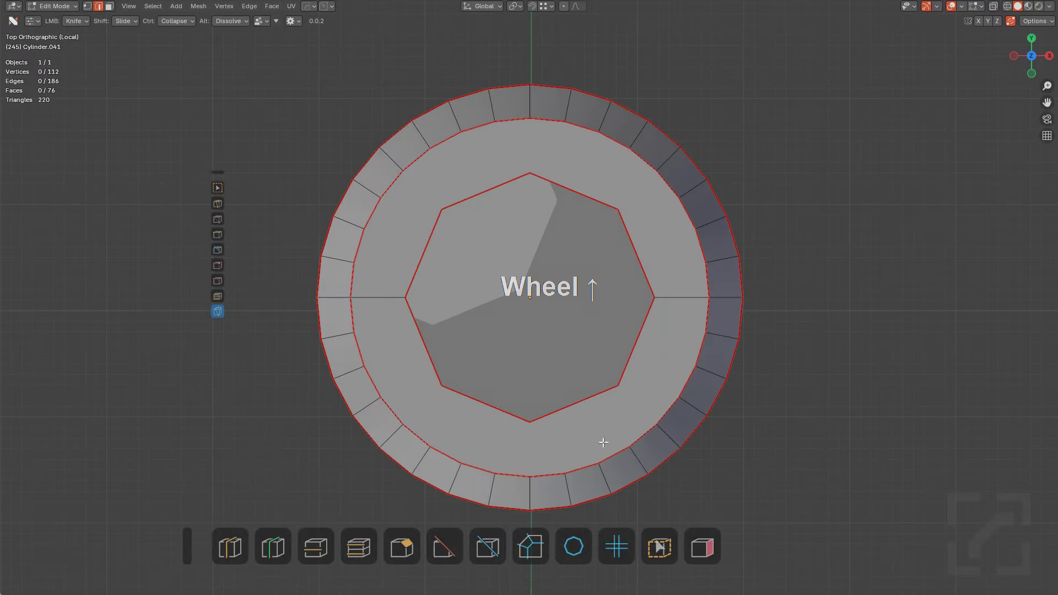
middle_drag(577, 486, 590, 402)
key(3)
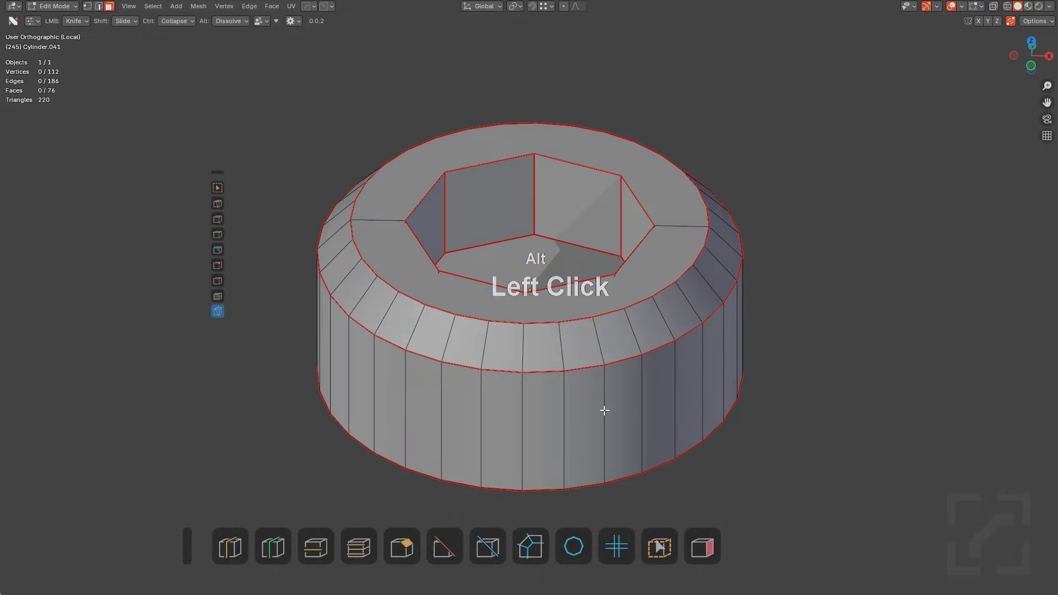
alt+click(616, 377)
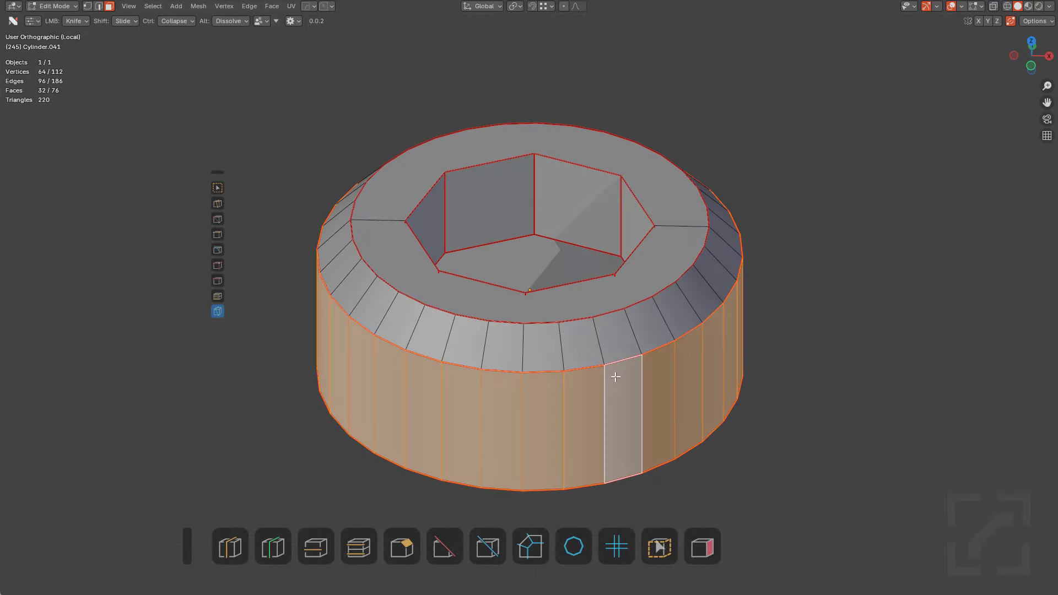
ctrl+alt+click(642, 405)
key(alt+a)
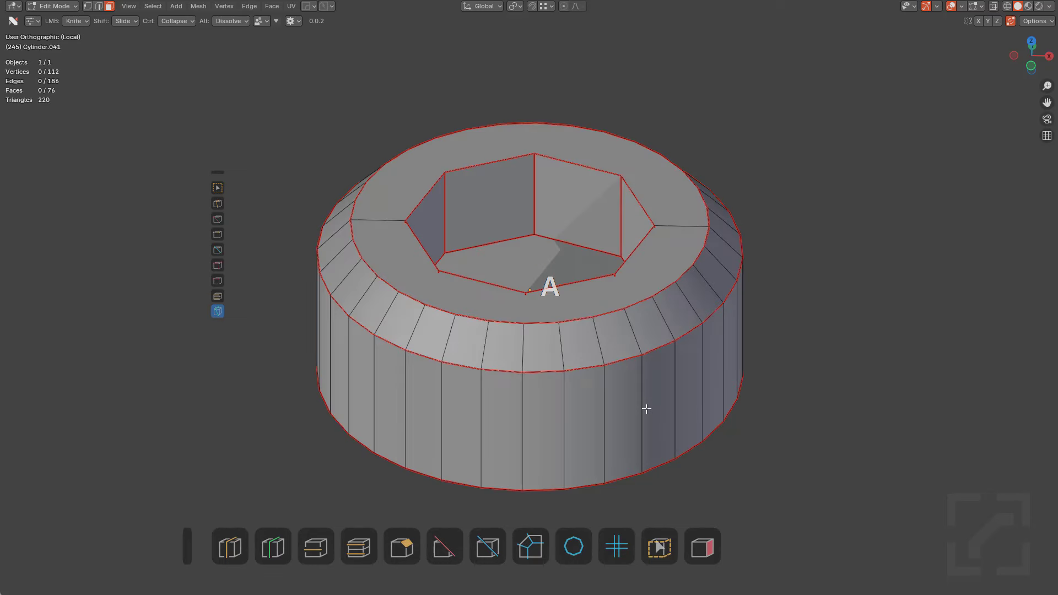
ctrl+alt+click(647, 408)
key(2)
key(3)
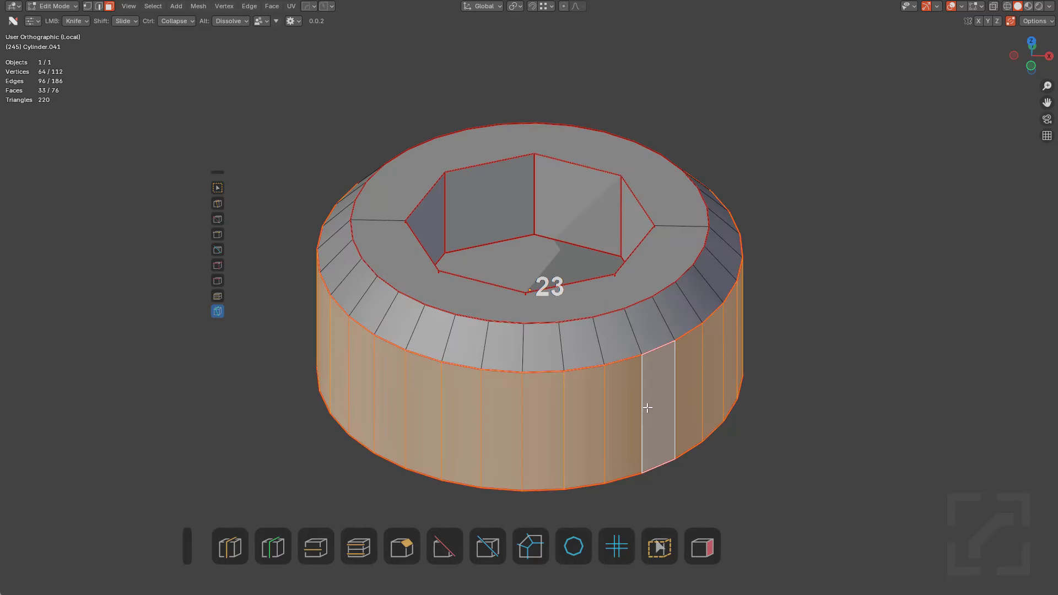
key(2)
key(alt+a)
key(Caps_Lock)
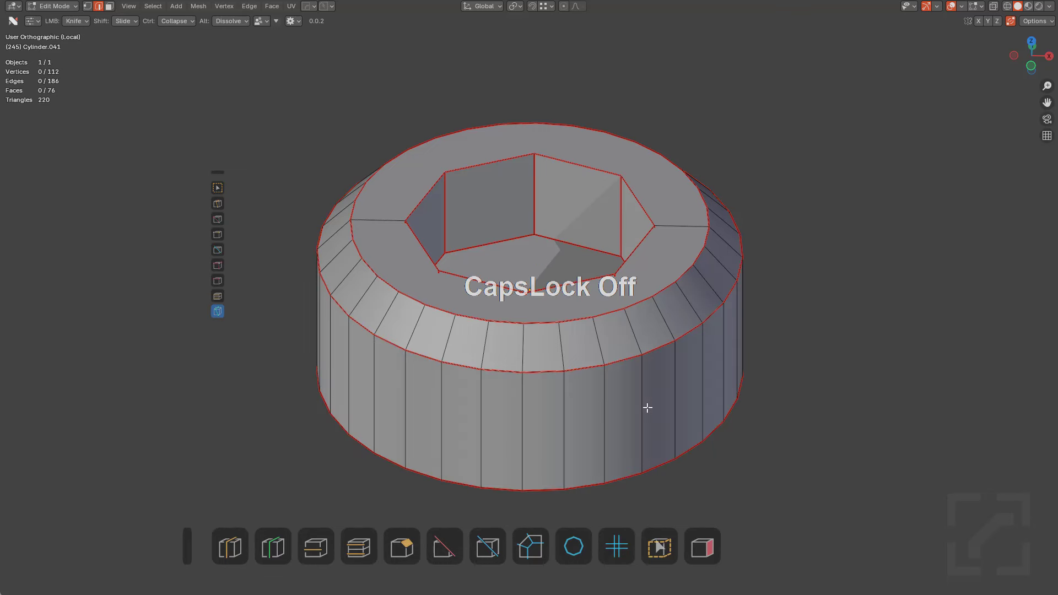
Try thinning the vertical edge rings of the bolt head's bevel and side with Checker Deselect
ctrl+alt+right_click(647, 408)
ctrl+alt+click(645, 407)
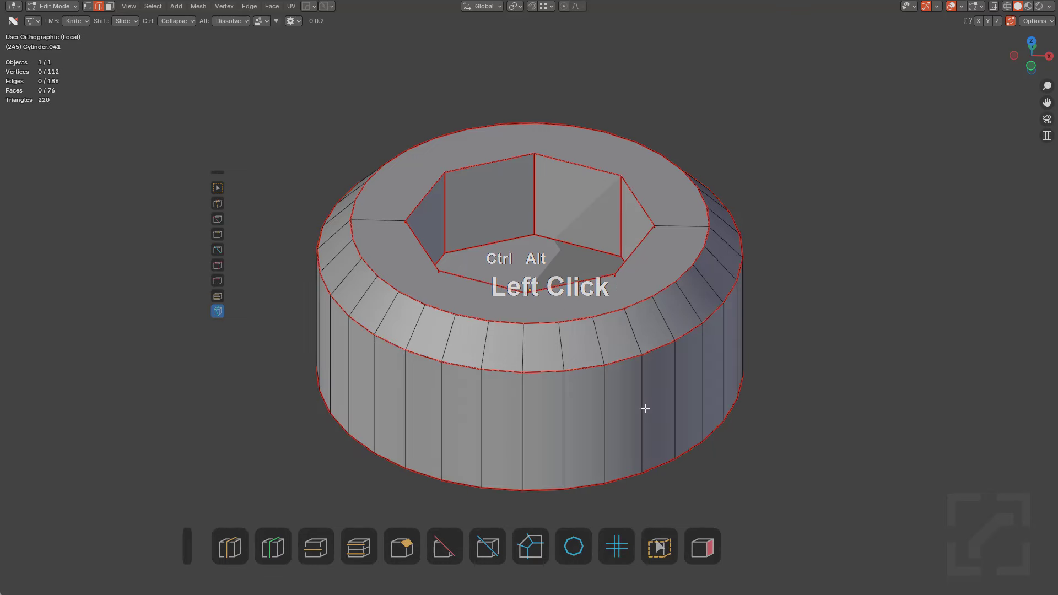
ctrl+alt+click(631, 333)
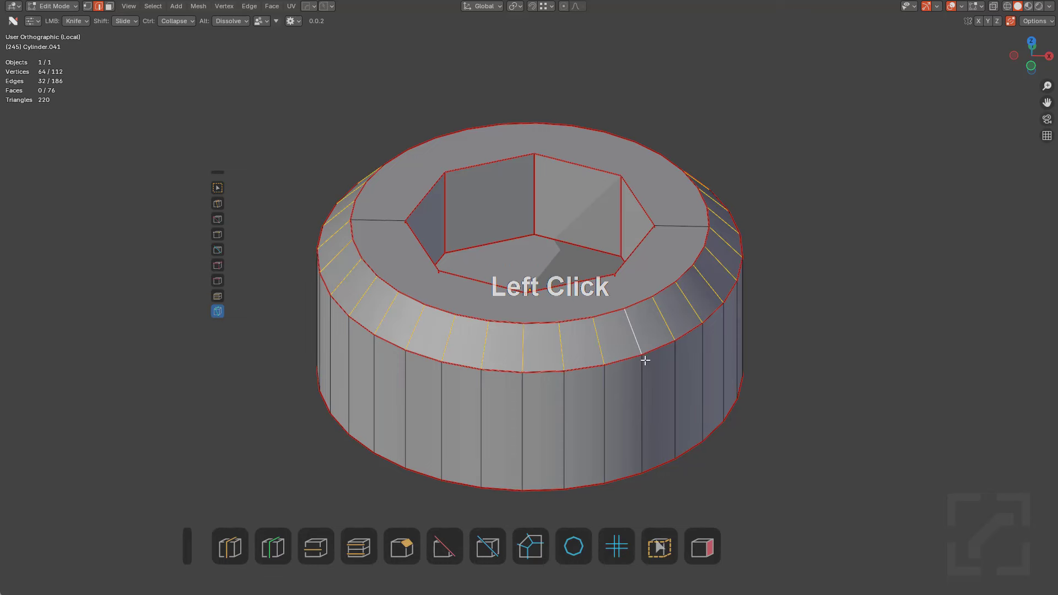
ctrl+alt+shift+click(650, 408)
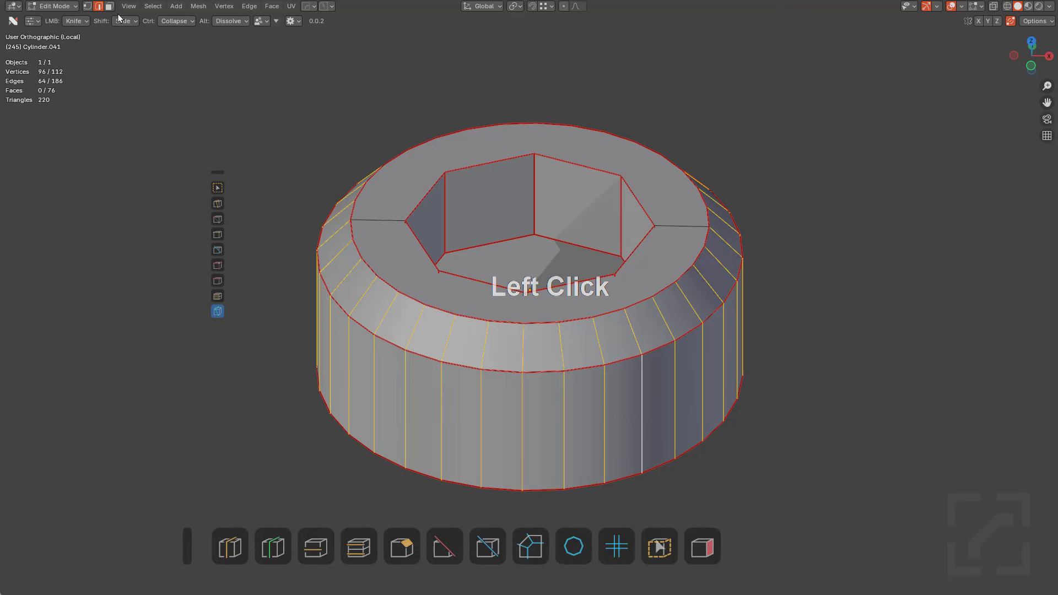
click(152, 7)
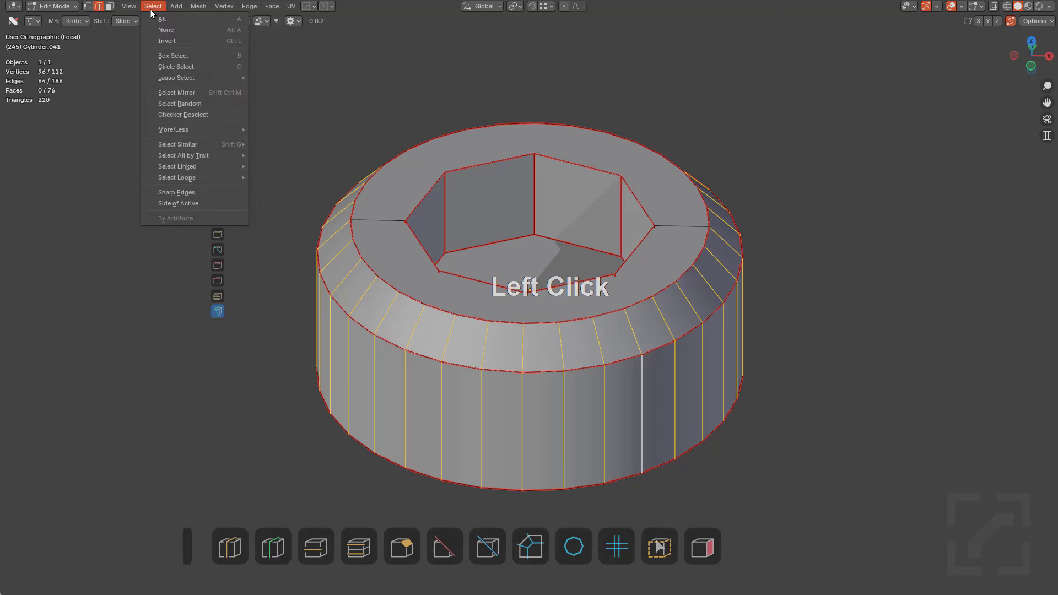
click(196, 116)
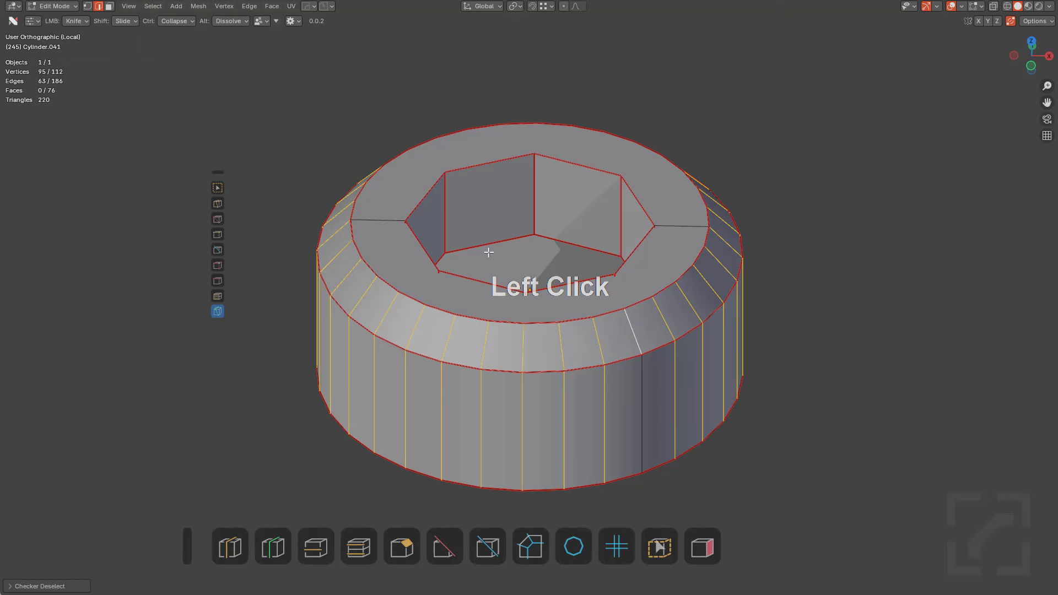
key(F9)
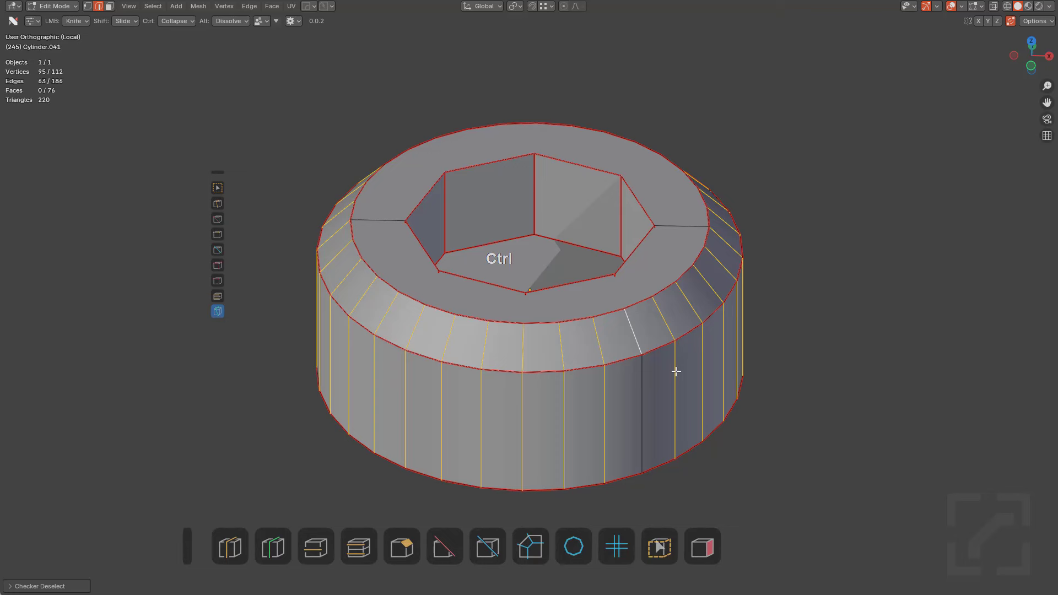
key(ctrl+x)
key(ctrl+z)
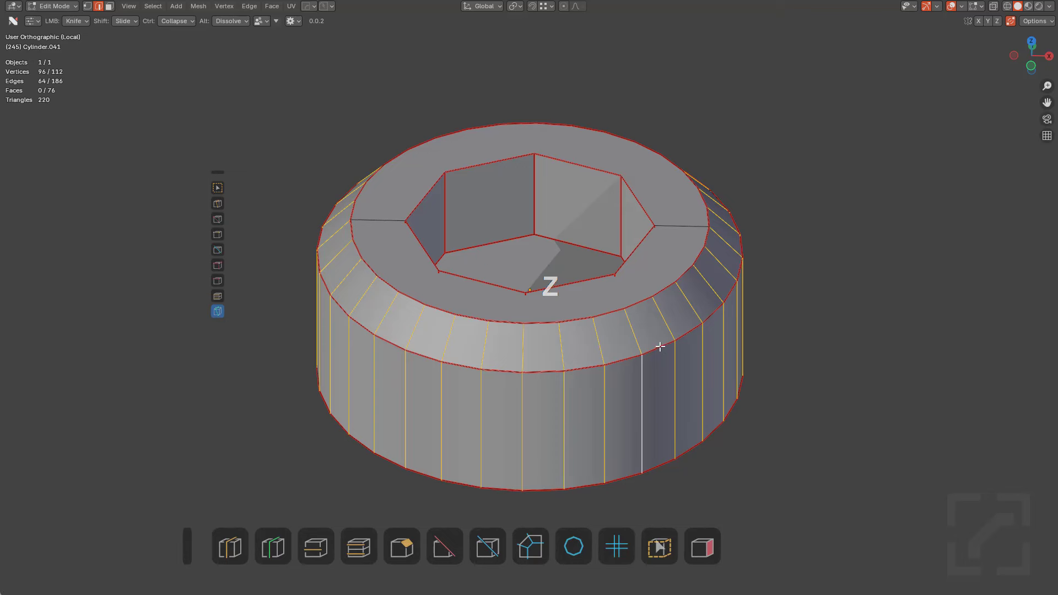
Select every second vertical edge loop around the bolt head's bevel and side, and dissolve them
scroll(603, 349, down, 2)
middle_drag(592, 355, 596, 391)
scroll(604, 360, up, 1)
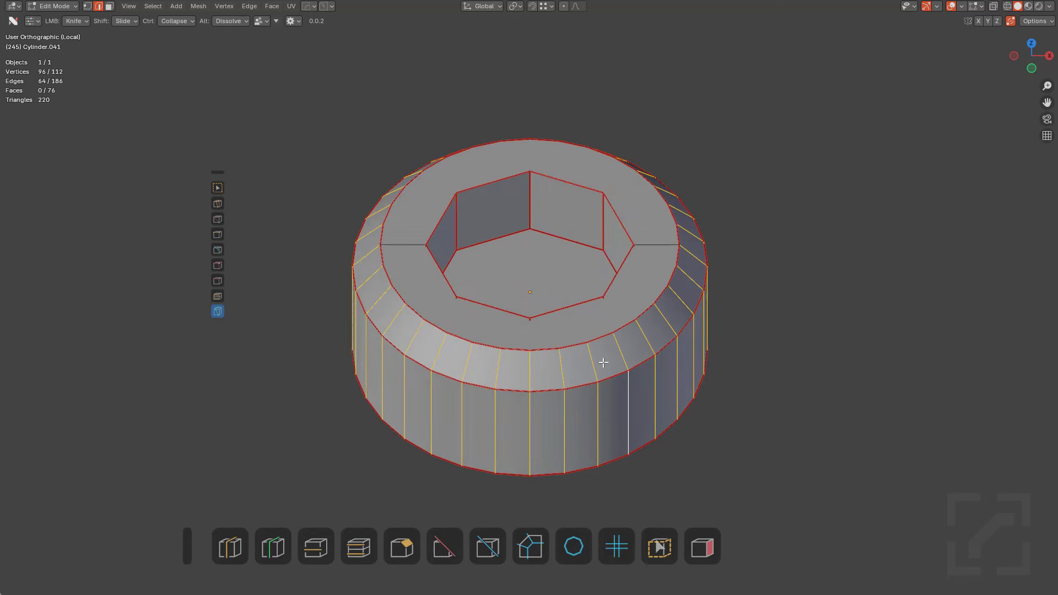
alt+click(570, 419)
alt+shift+click(681, 372)
middle_drag(681, 371, 540, 418)
alt+shift+click(679, 360)
alt+shift+click(564, 430)
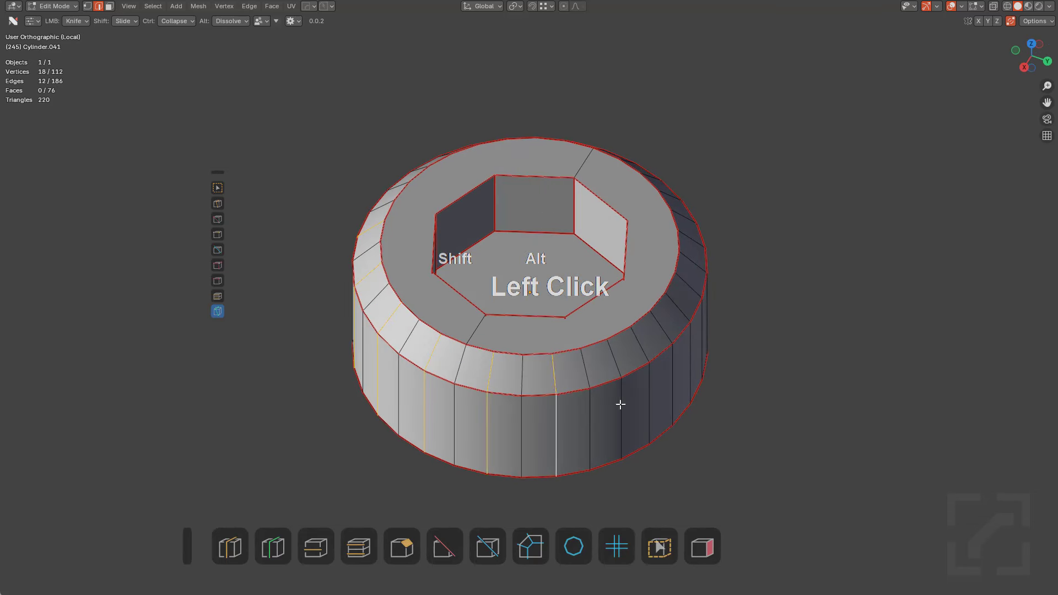
middle_drag(706, 373, 578, 389)
alt+shift+click(572, 407)
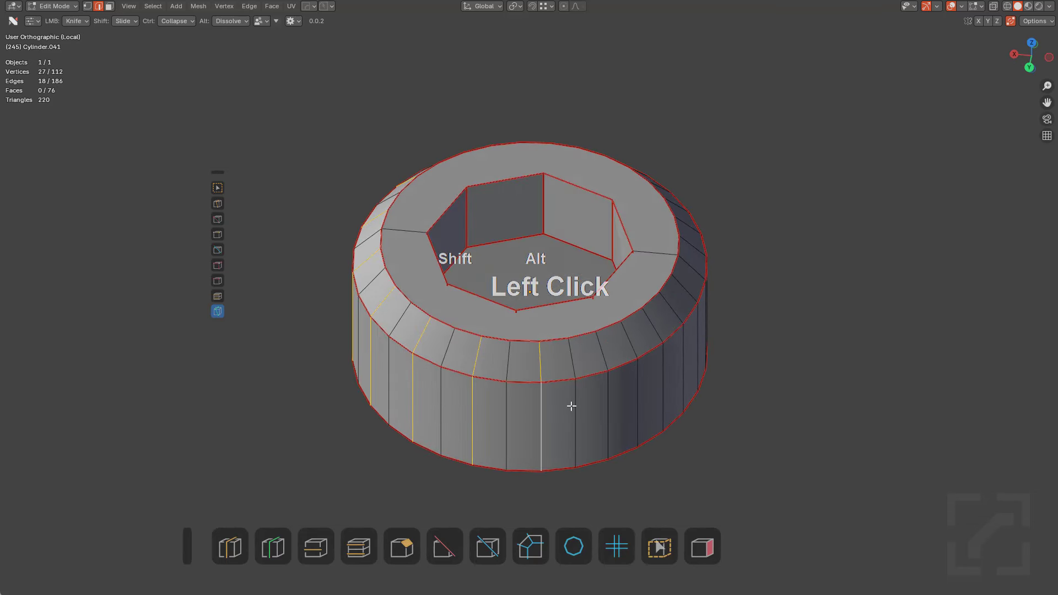
middle_drag(717, 380, 585, 401)
alt+shift+click(577, 405)
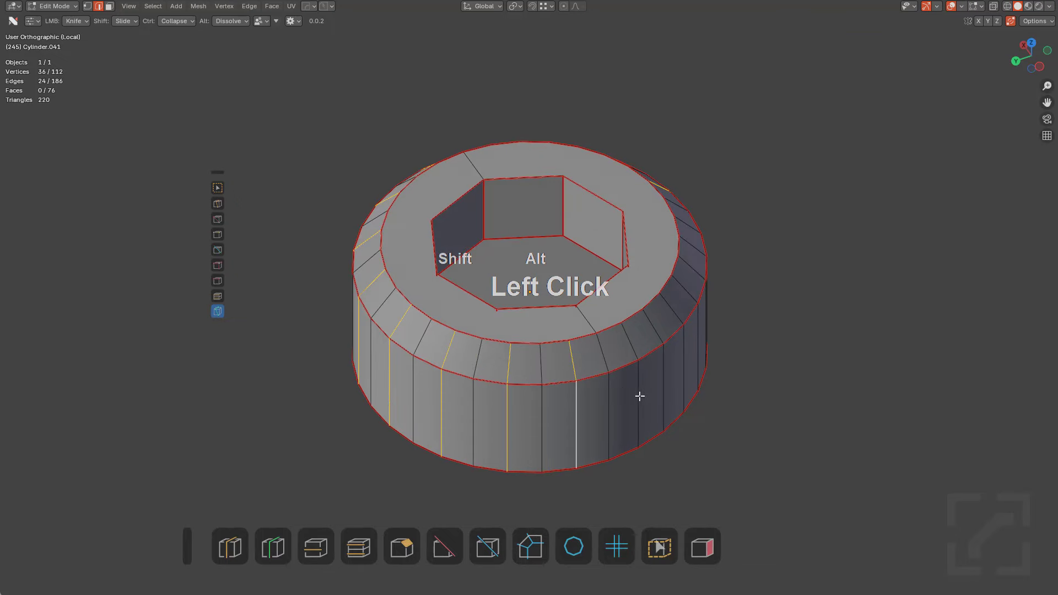
middle_drag(703, 394, 569, 413)
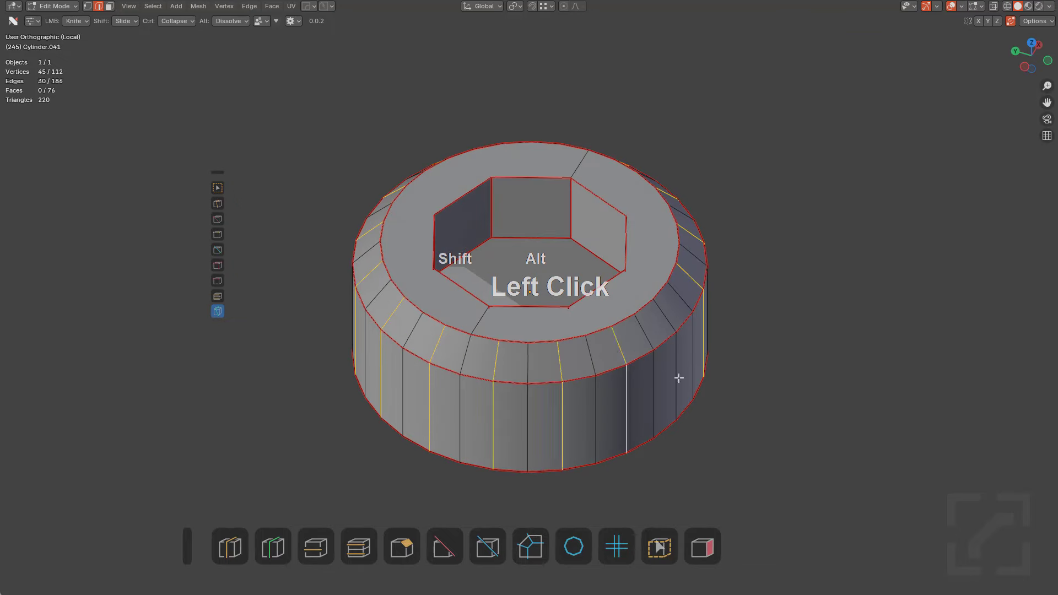
middle_drag(679, 378, 603, 353)
key(ctrl+x)
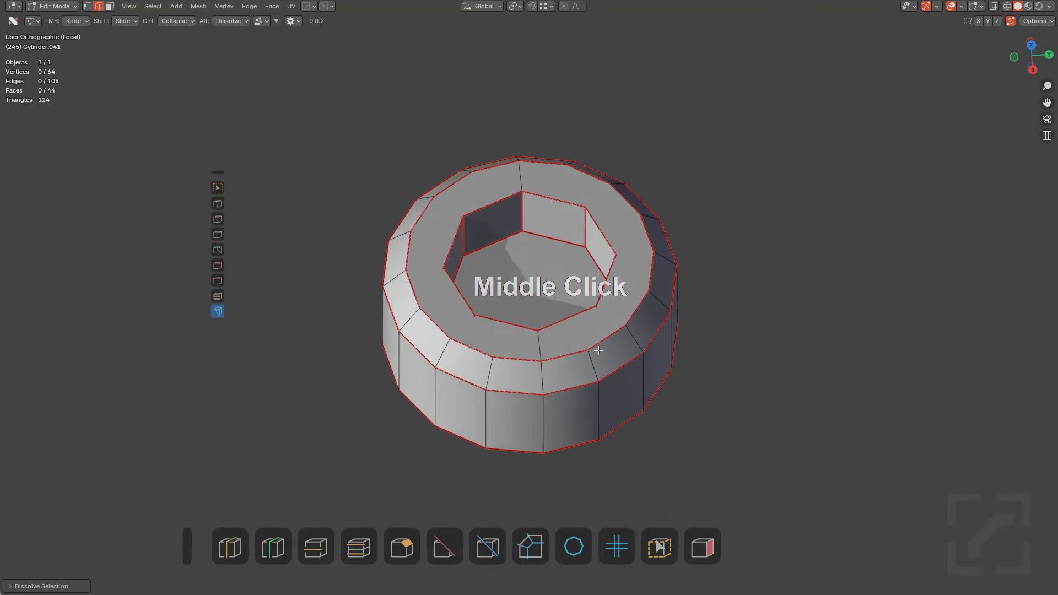
Try triangulating the two top ring faces around the bolt's socket, and undo it
key(3)
click(574, 337)
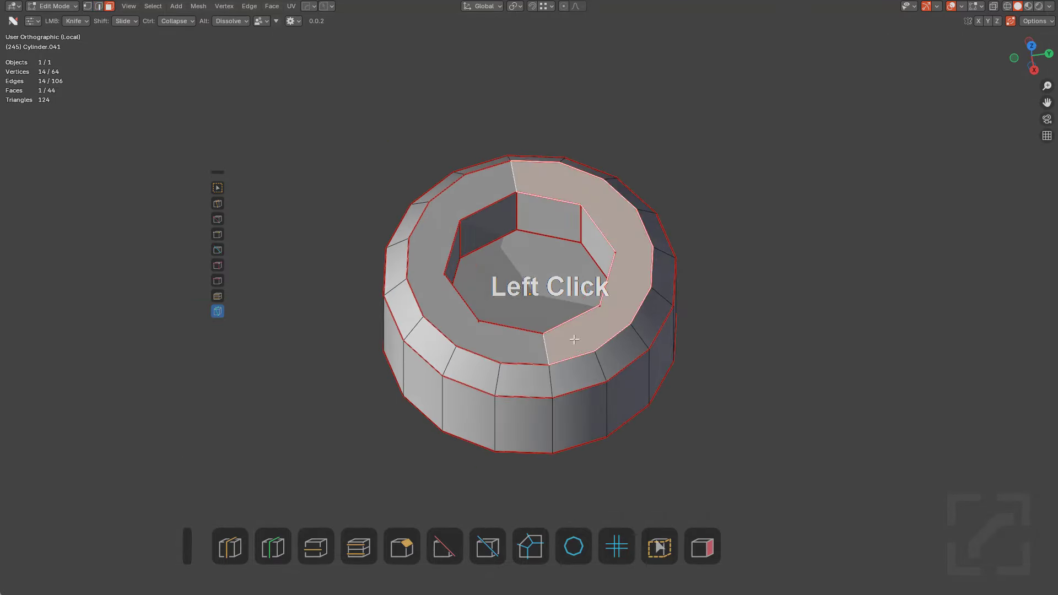
shift+click(529, 347)
scroll(610, 369, up, 3)
key(ctrl+t)
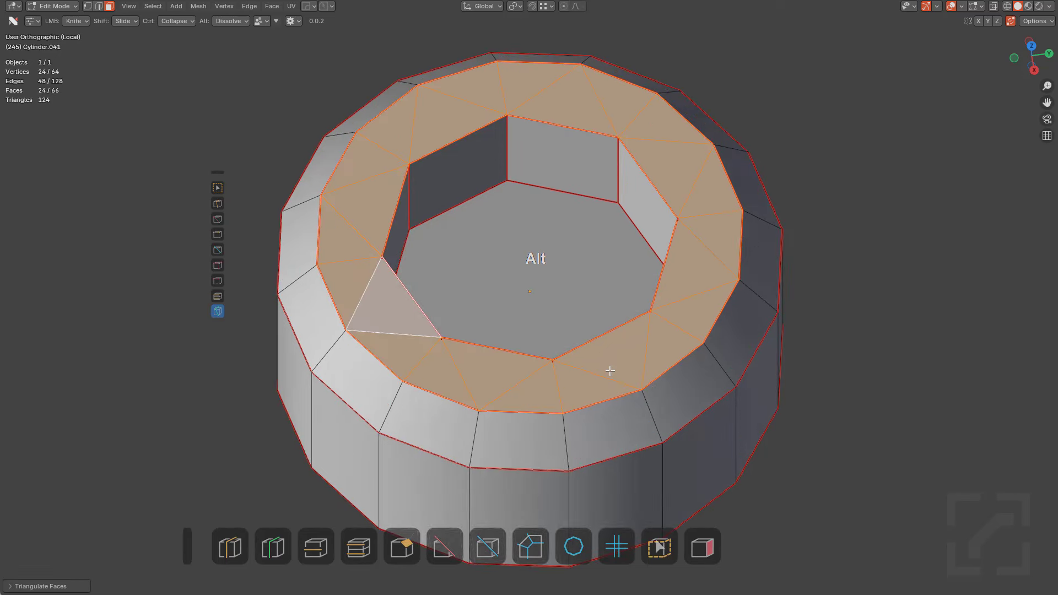
key(alt+k)
key(a)
key(ctrl+z)
key(ctrl+z)
key(ctrl+z)
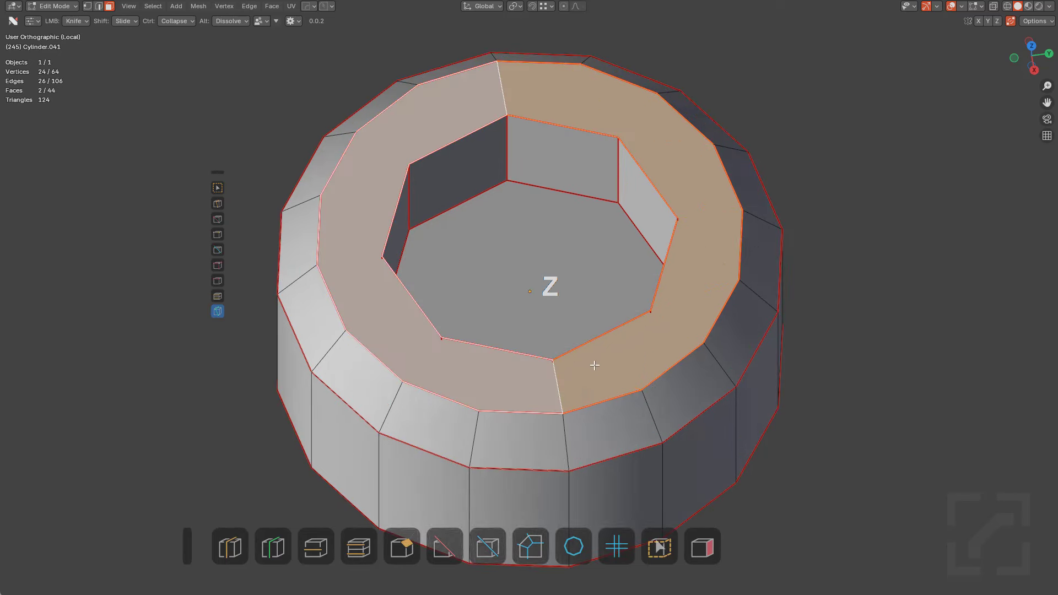
Add a centred vertical loop cut to each of the first three walls of the bolt's socket
key(a)
key(2)
ctrl+click(571, 132)
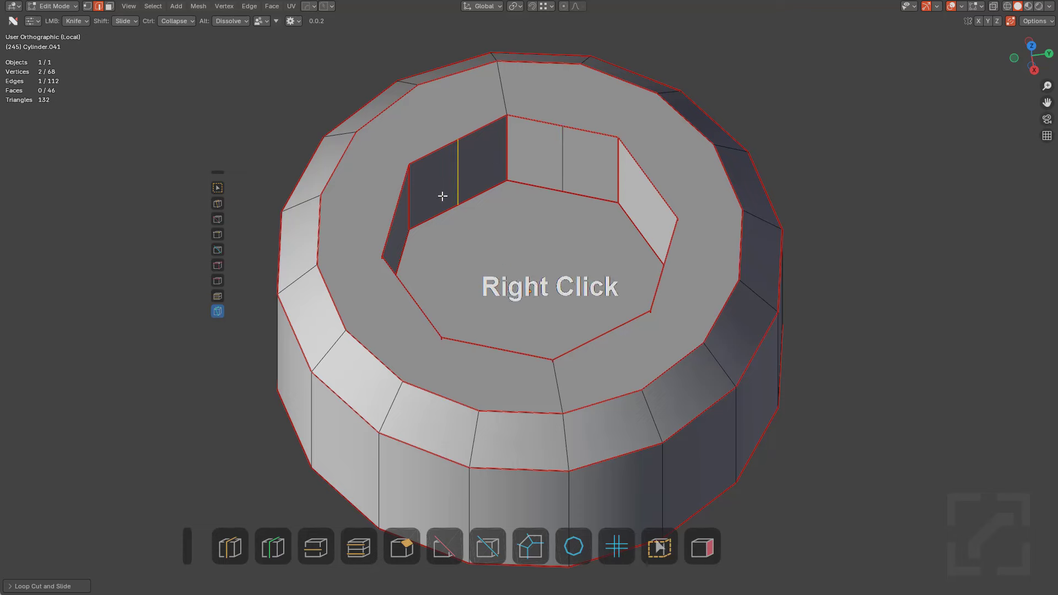
key(ctrl+r)
right_click(380, 244)
Try a horizontal loop cut around the socket walls, and undo it
key(ctrl+r)
click(632, 183)
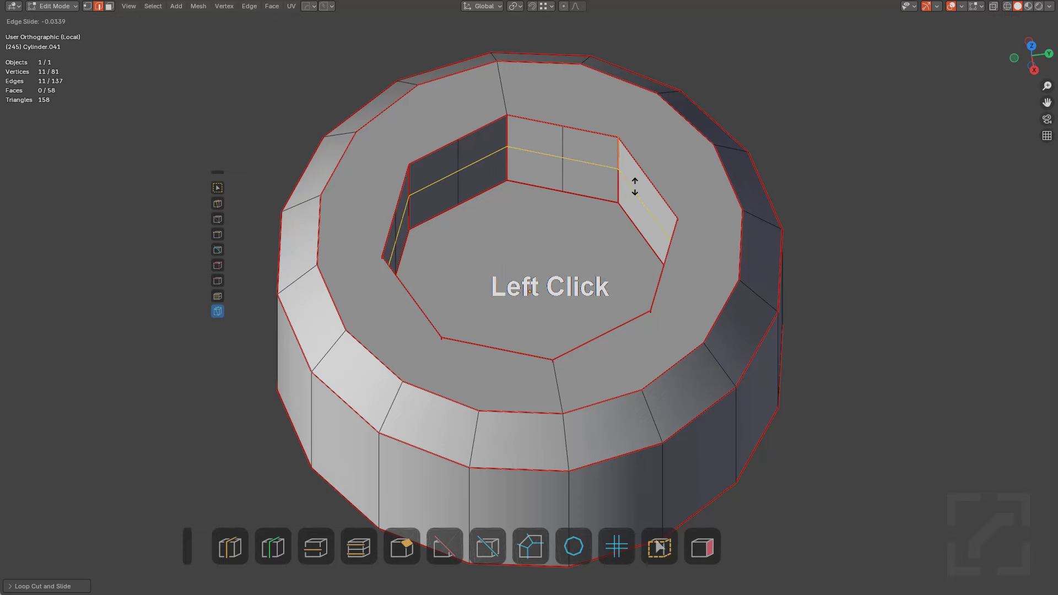
right_click(633, 184)
key(ctrl+z)
Add a centred vertical cut to each of the remaining five socket walls
key(ctrl+r)
click(623, 221)
right_click(598, 222)
middle_drag(594, 223, 617, 194)
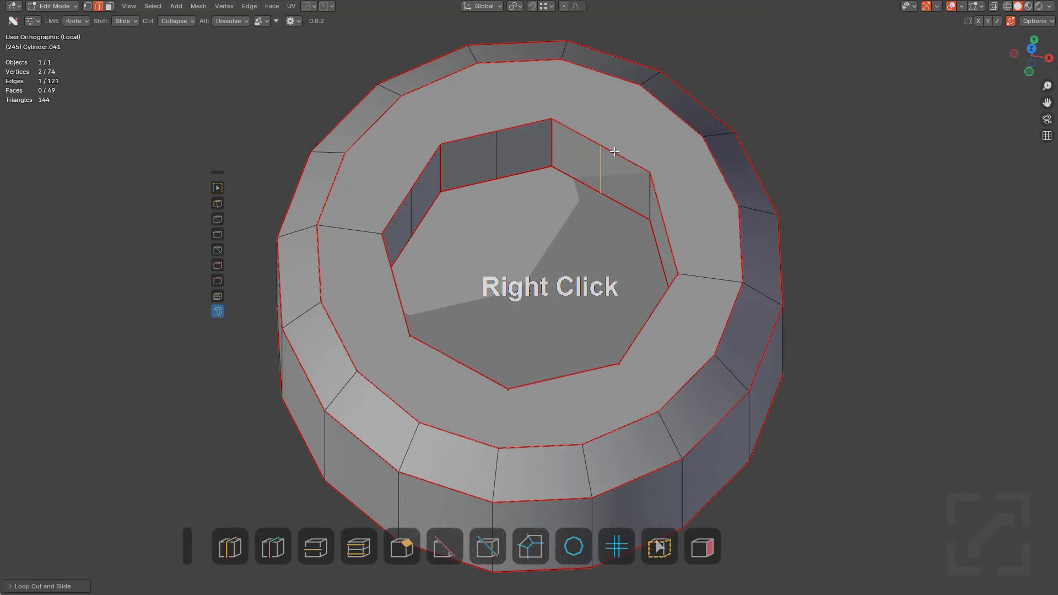
middle_drag(615, 151, 567, 217)
click(562, 146)
right_click(562, 147)
key(ctrl+r)
middle_drag(562, 147, 753, 100)
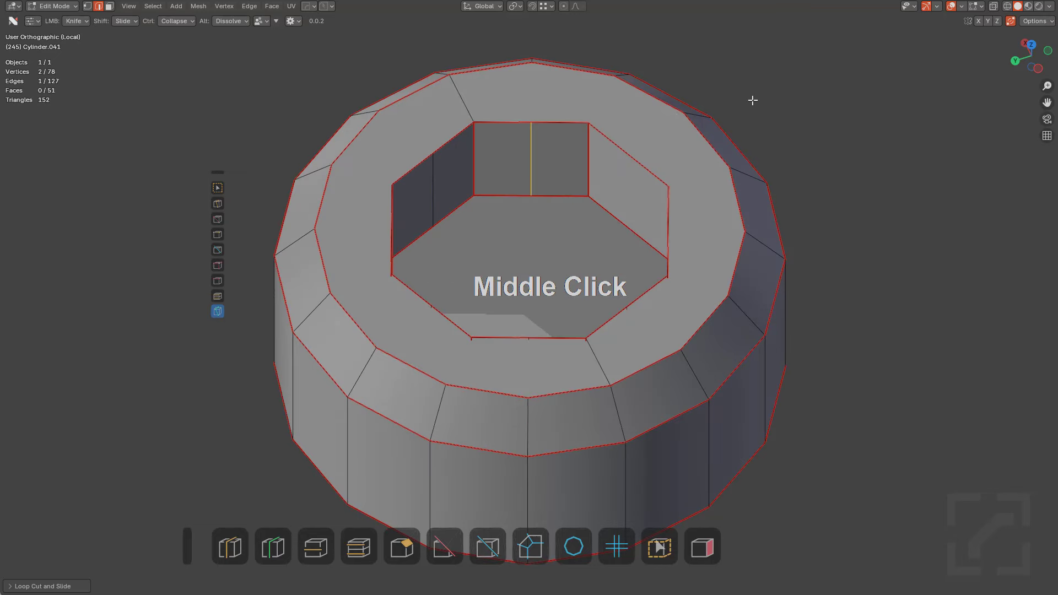
click(635, 204)
middle_drag(643, 177, 610, 254)
key(ctrl+r)
key(alt+a)
middle_drag(673, 248, 650, 297)
Inset the two top ring faces around the socket and divide the inset faces into a ring of quads
key(3)
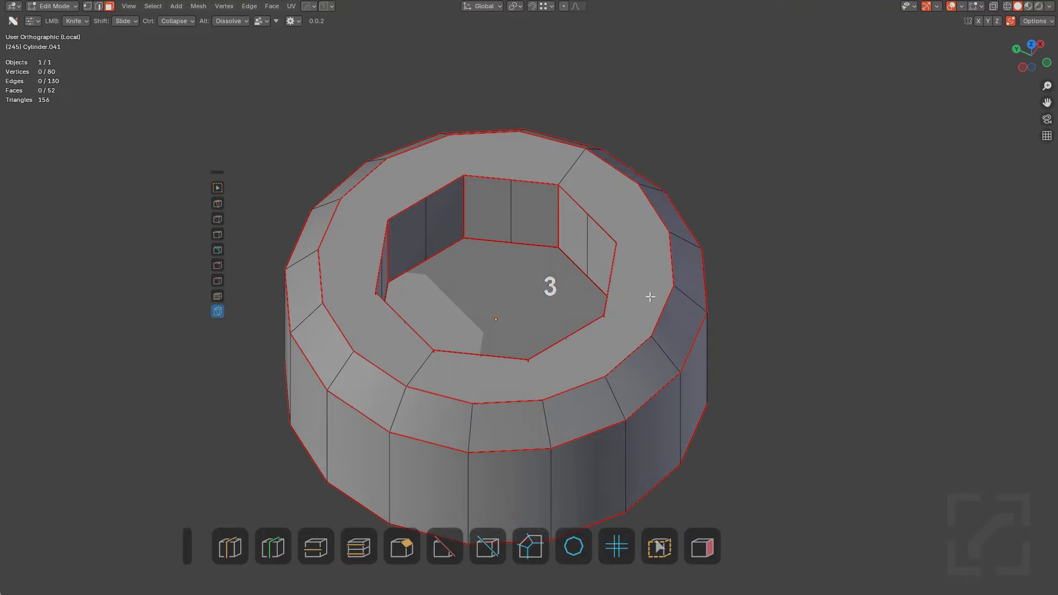
click(651, 297)
shift+click(549, 159)
key(i)
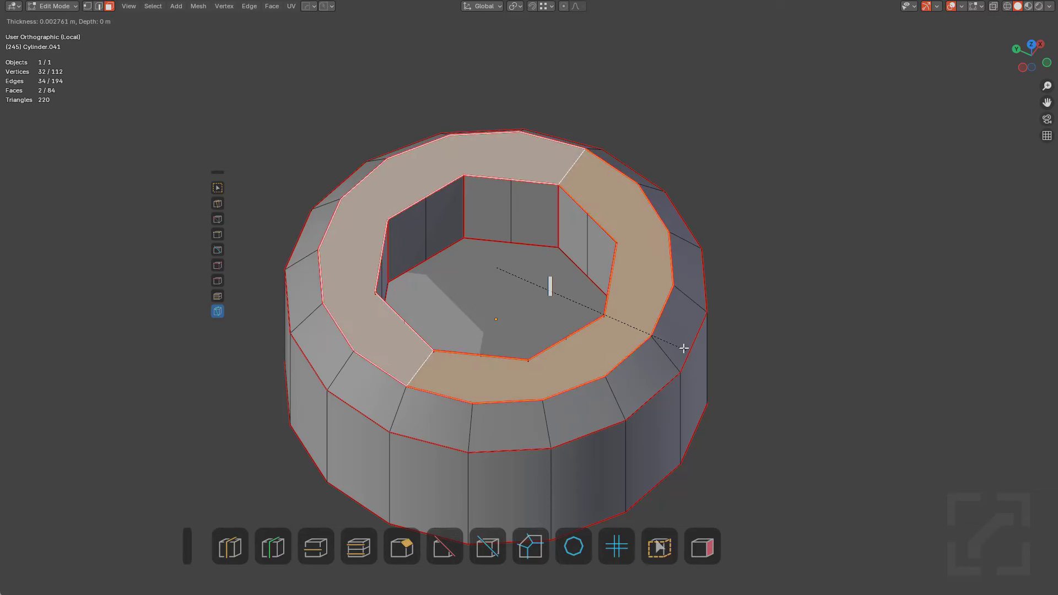
click(674, 342)
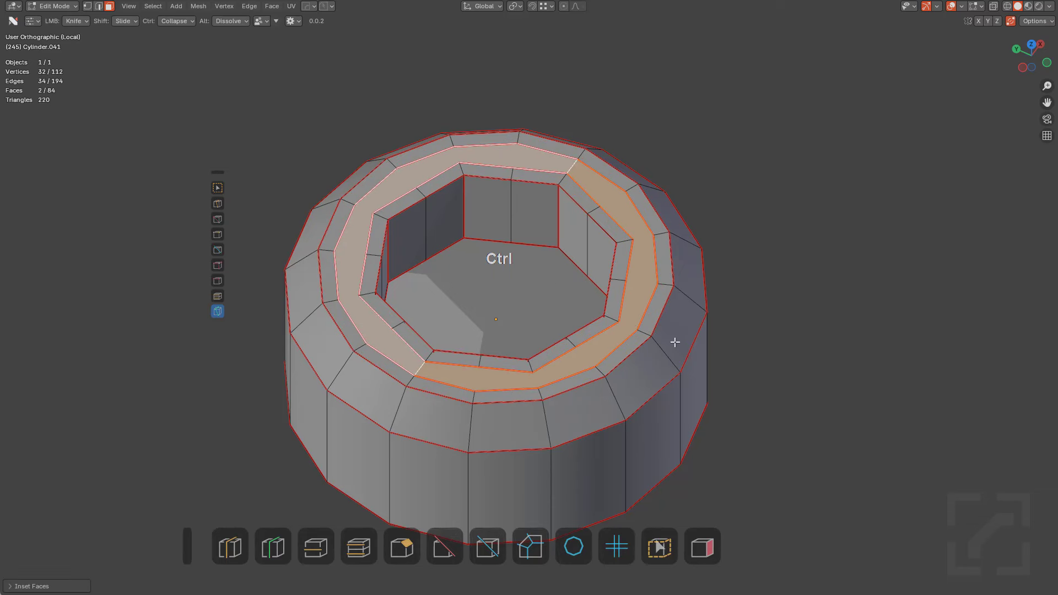
key(ctrl+t)
key(alt+a)
Select the bolt head's two outer chamfer edge loops together with its bottom rim edge loop
middle_drag(670, 338, 633, 331)
alt+click(626, 349)
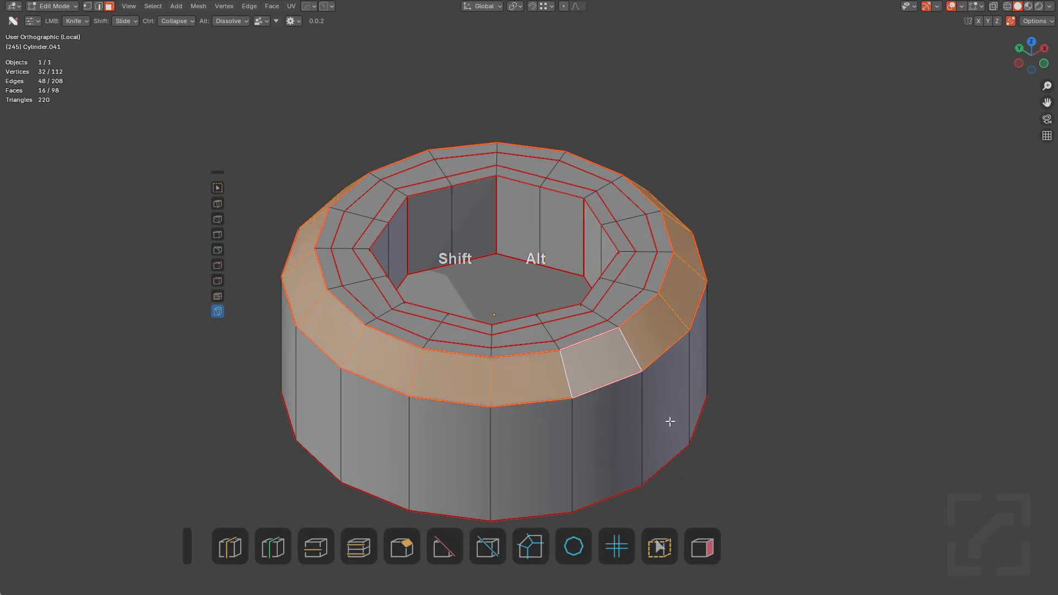
key(2)
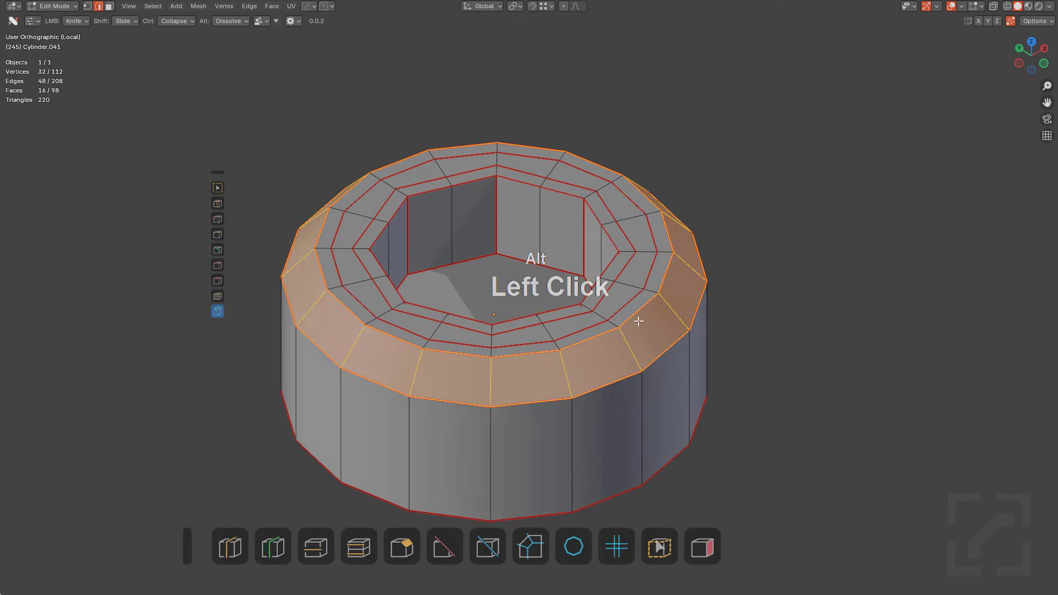
alt+shift+click(672, 452)
middle_drag(673, 452, 694, 390)
scroll(692, 385, up, 3)
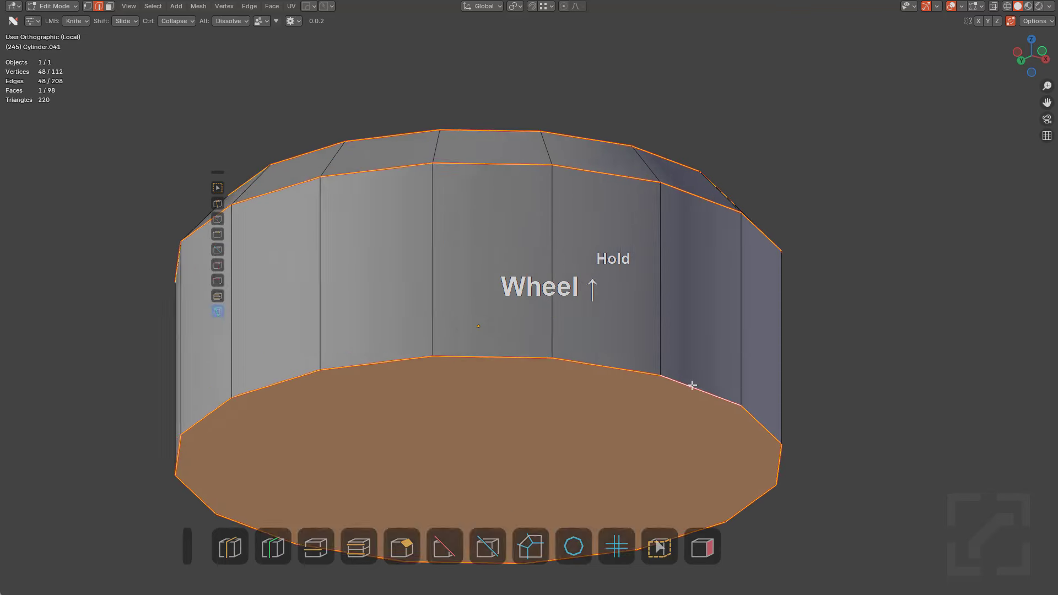
scroll(692, 385, down, 2)
Try to add support loops beside the three selected edge loops with Offset Edges, and undo the attempt
click(373, 539)
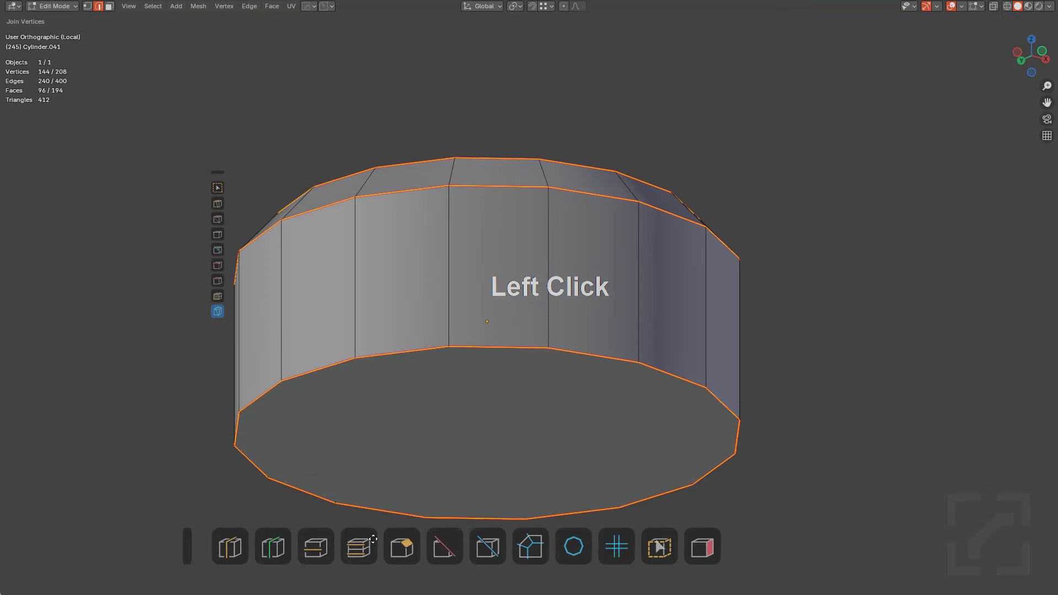
click(402, 539)
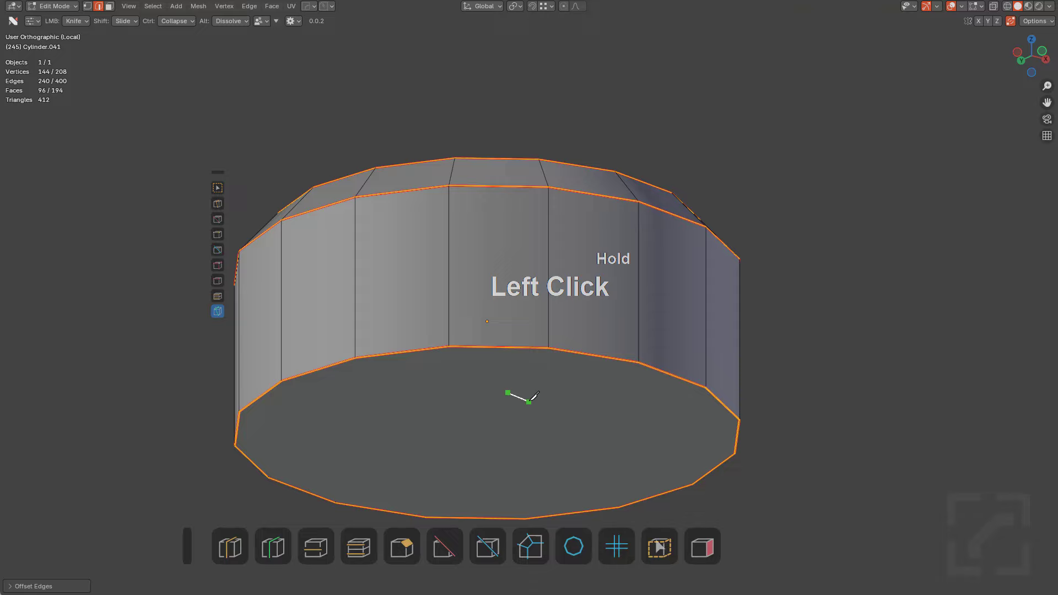
drag(529, 402, 524, 405)
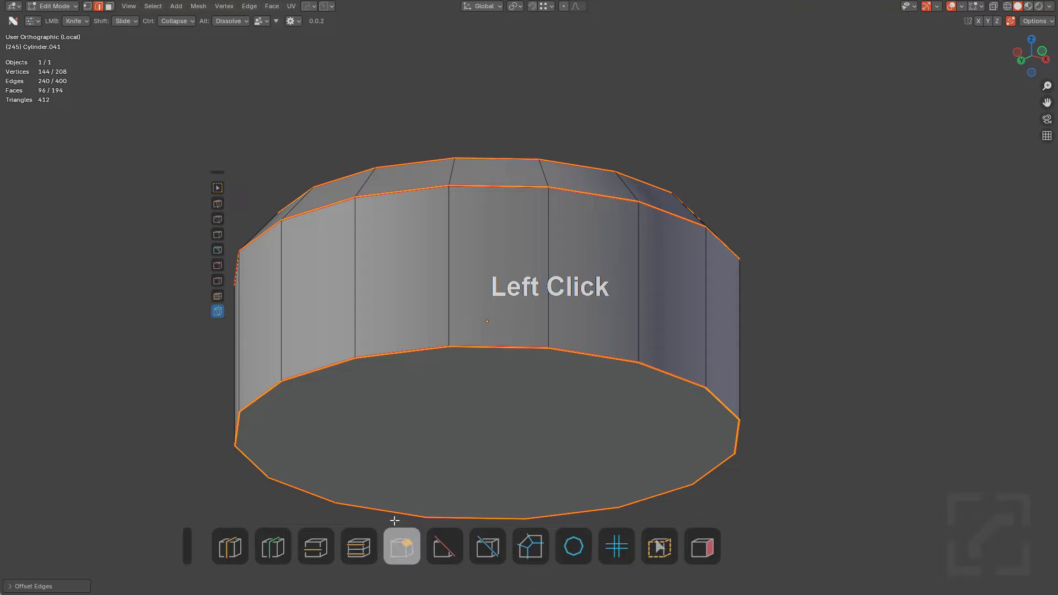
drag(373, 535, 859, 452)
key(ctrl+z)
Add support loops on both sides of the chamfer edge loops and the bottom rim loop with Offset Edges
scroll(607, 350, up, 2)
scroll(562, 338, up, 2)
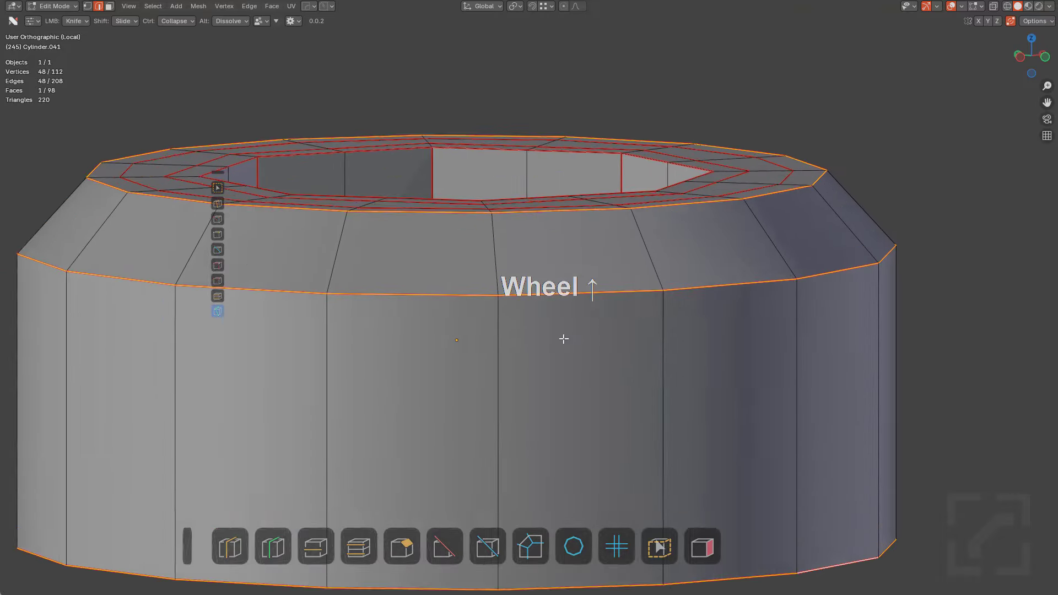
scroll(541, 383, down, 3)
middle_drag(540, 383, 538, 452)
click(365, 536)
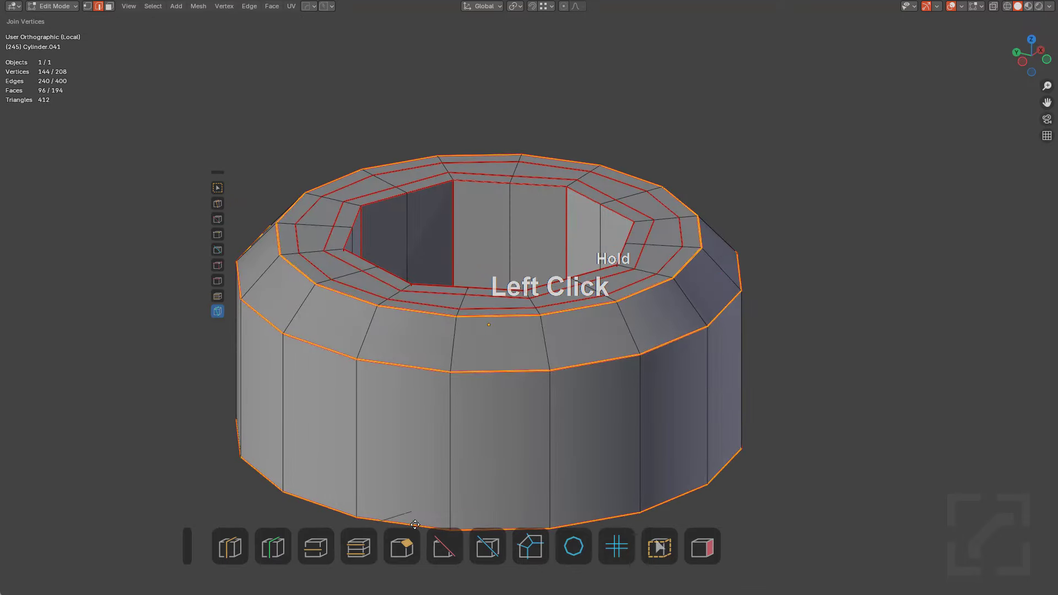
drag(415, 524, 1023, 354)
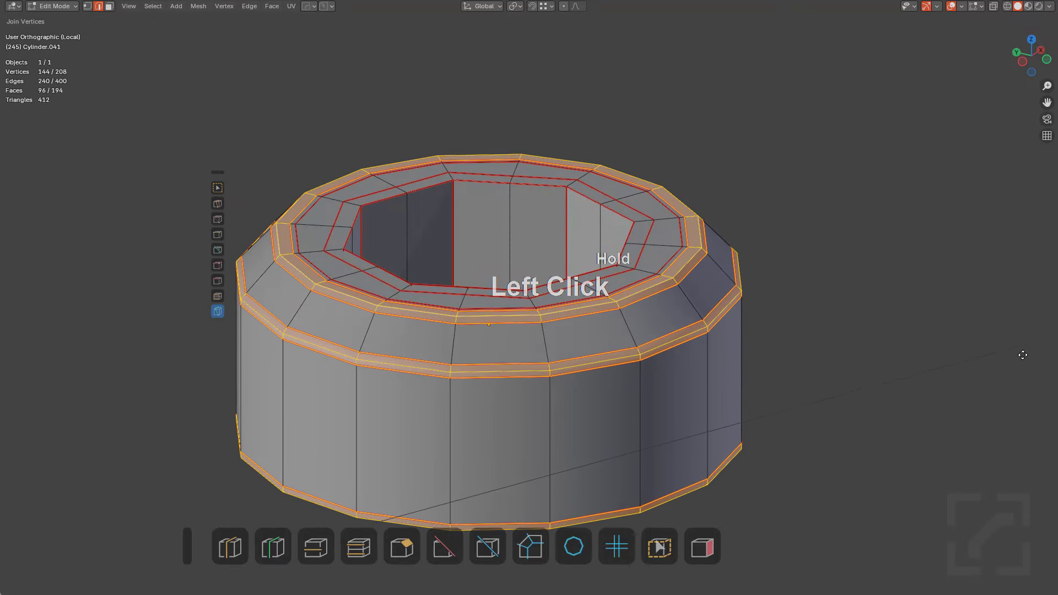
drag(19, 351, 989, 204)
Dissolve the redundant support loop on the flat top ring beside the upper chamfer edge
double_click(794, 255)
scroll(804, 297, up, 4)
middle_drag(793, 255, 767, 349)
alt+click(839, 306)
key(ctrl+x)
scroll(839, 302, down, 3)
scroll(739, 323, up, 2)
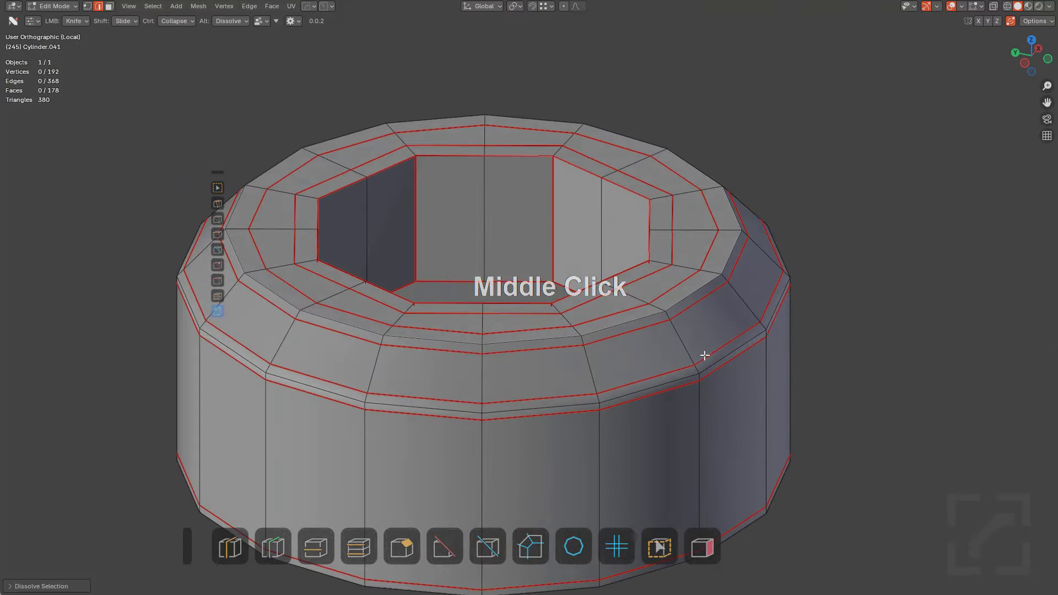
Inset the bolt head's underside face by about 0.266 m and delete the inner face
middle_drag(705, 355, 633, 387)
key(3)
click(635, 389)
key(i)
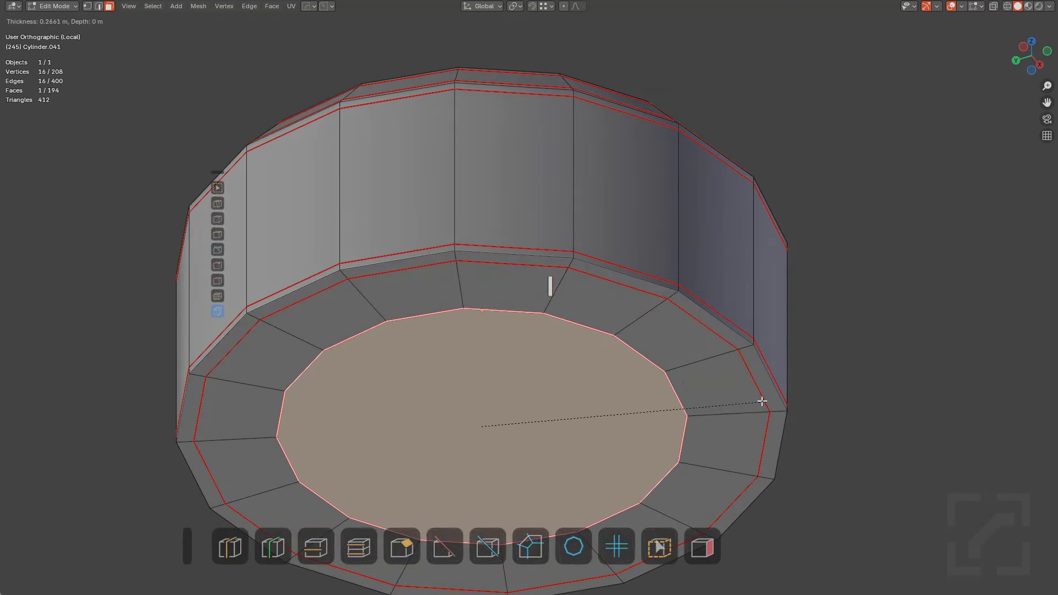
click(761, 401)
key(x)
click(737, 425)
Add two horizontal loop cuts around the socket walls, one close to the upper rim and one close to the floor
middle_drag(609, 354, 545, 458)
middle_drag(572, 357, 480, 296)
key(r)
click(455, 294)
click(455, 249)
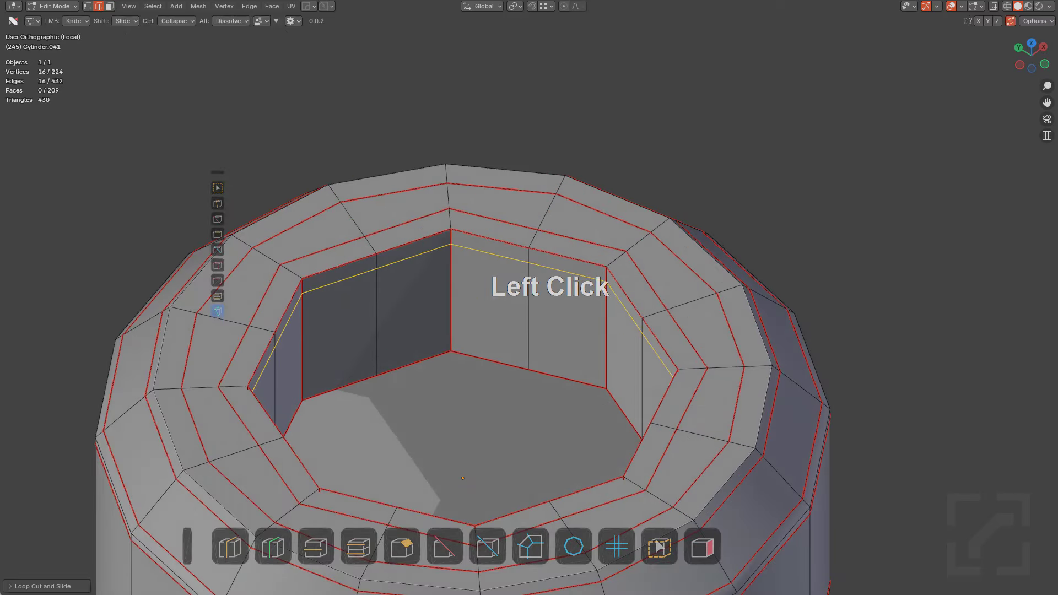
key(ctrl+r)
click(456, 334)
click(459, 362)
Inset the socket floor face twice and delete the innermost face
key(3)
click(536, 431)
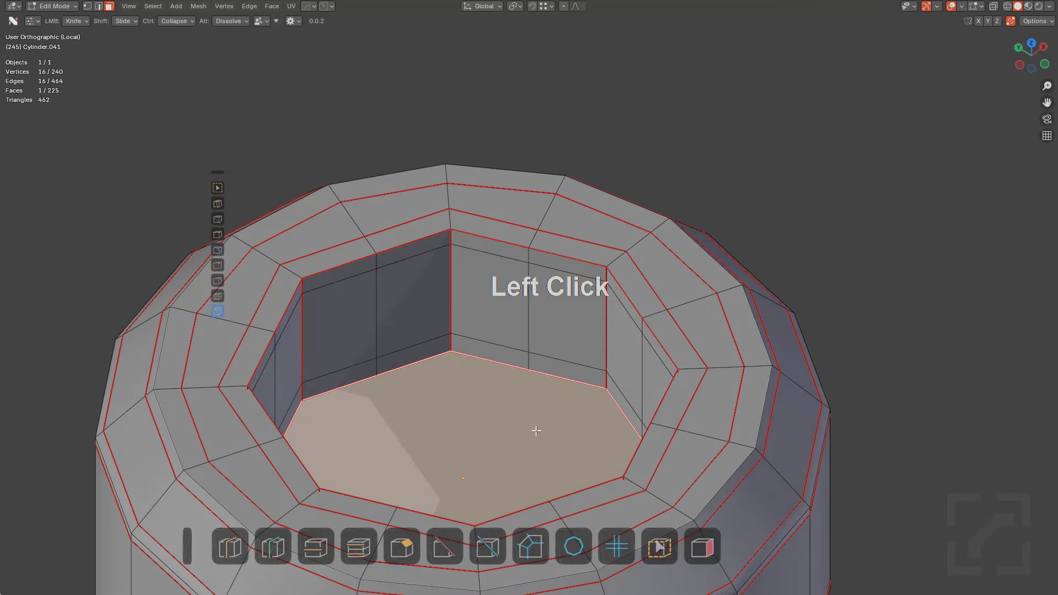
key(i)
click(692, 470)
key(i)
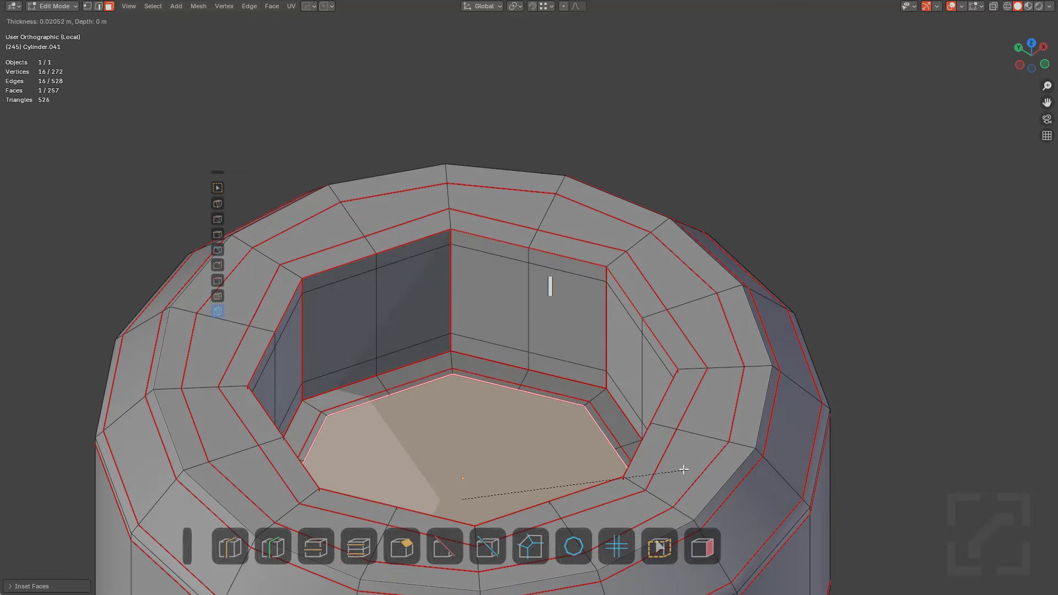
click(665, 467)
alt+middle_drag(663, 466, 637, 453)
key(x)
click(674, 392)
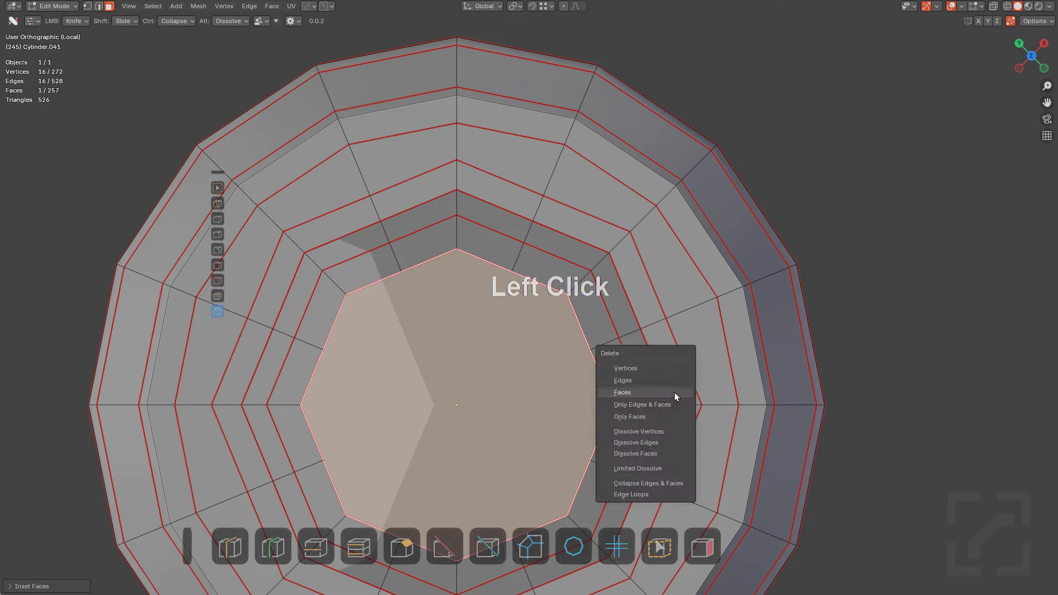
Grid-fill the opening in the socket floor, adjusting span and offset so the quads run symmetrically across the centre
key(1)
alt+click(590, 358)
key(ctrl+f)
click(630, 367)
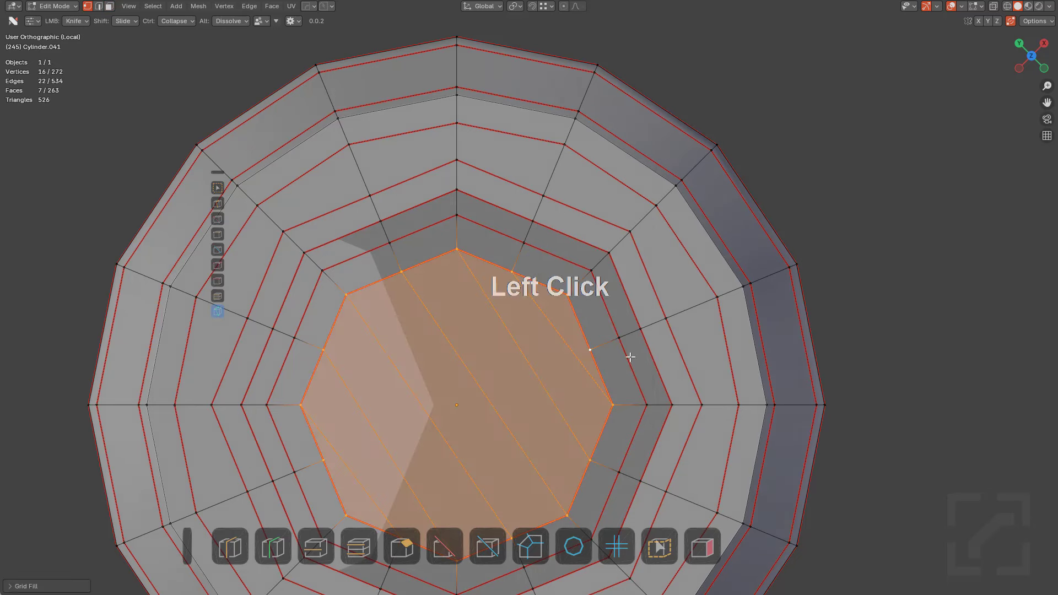
key(F9)
ctrl+scroll(751, 373, up, 1)
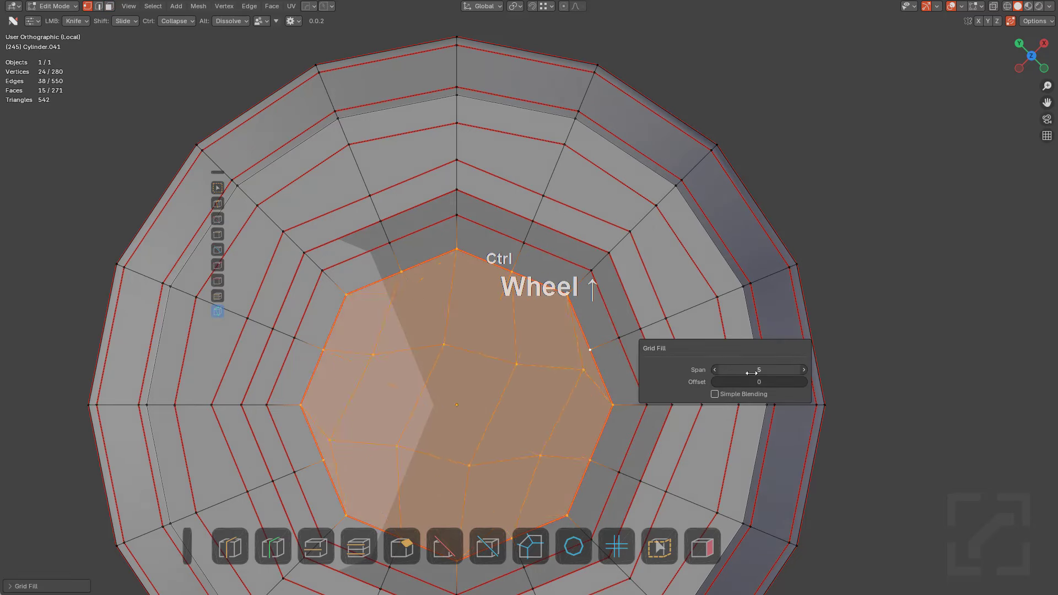
ctrl+scroll(762, 382, up, 1)
scroll(511, 313, down, 3)
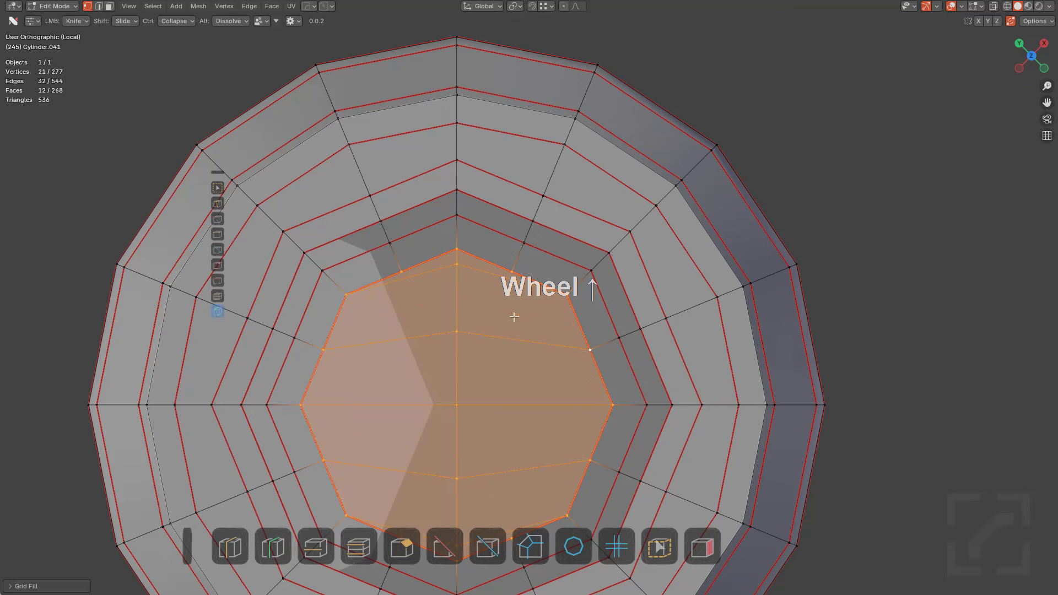
key(Tab)
Grid-fill the underside opening with a span of 4, adjusting the offset until the quads align symmetrically
shift+middle_drag(581, 369, 609, 211)
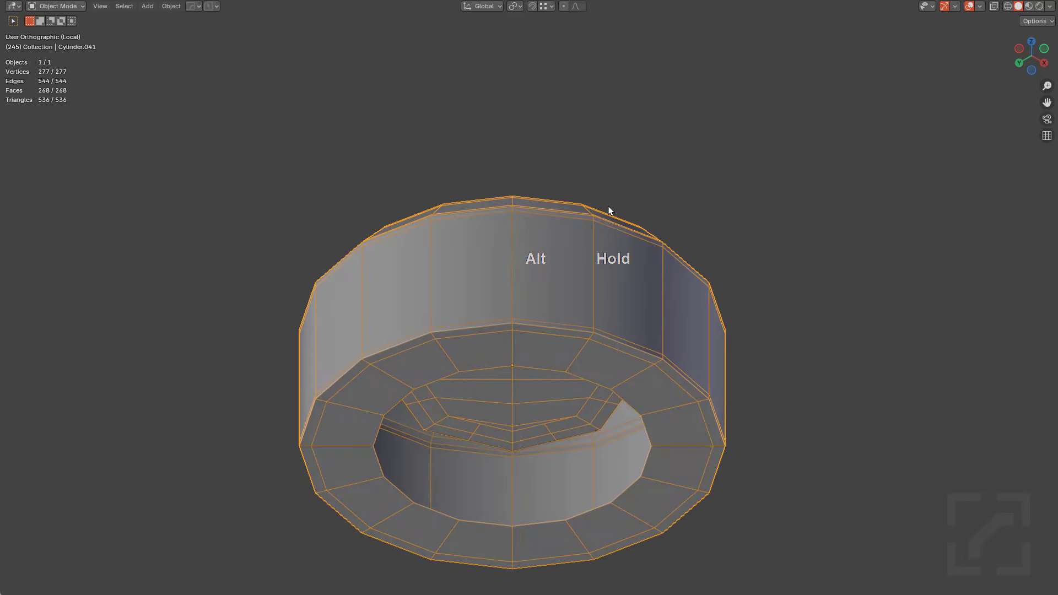
key(Tab)
alt+click(566, 372)
key(ctrl+f)
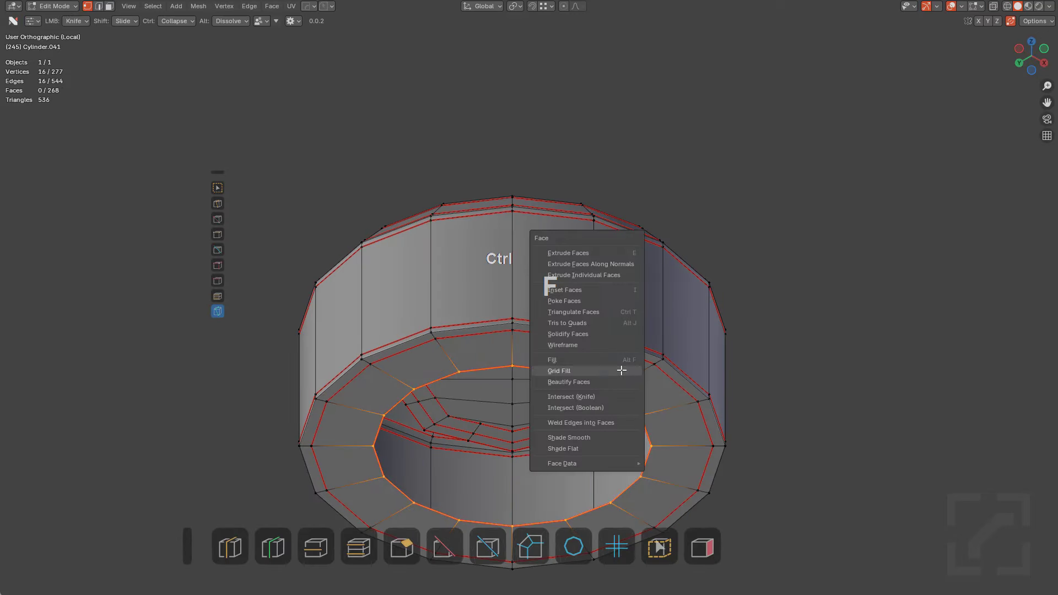
click(621, 372)
key(F9)
ctrl+scroll(727, 410, down, 2)
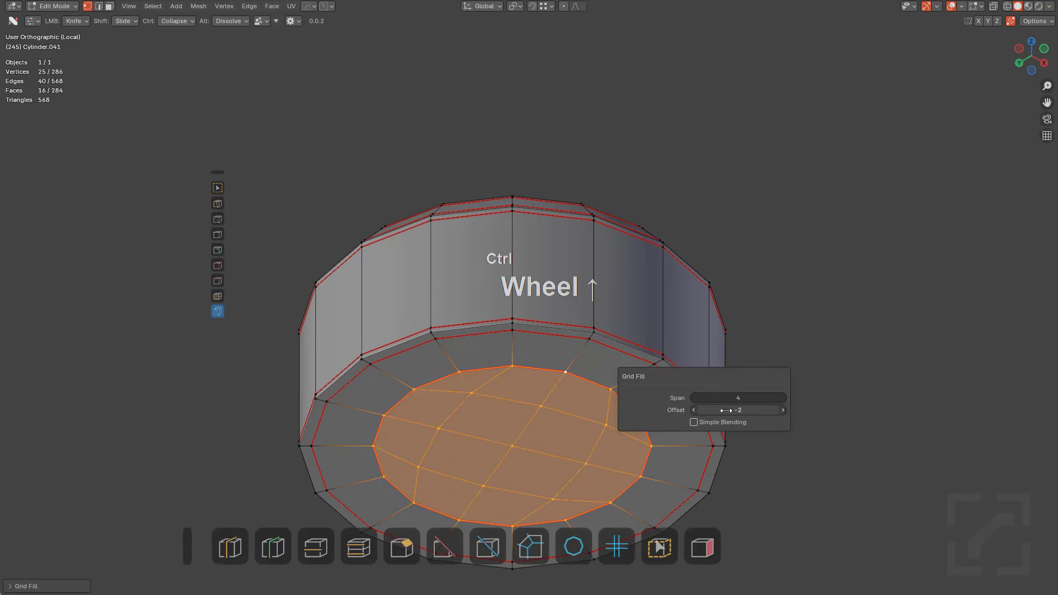
Clear the edge marks from the entire mesh with the HOps Mark command
key(a)
key(q)
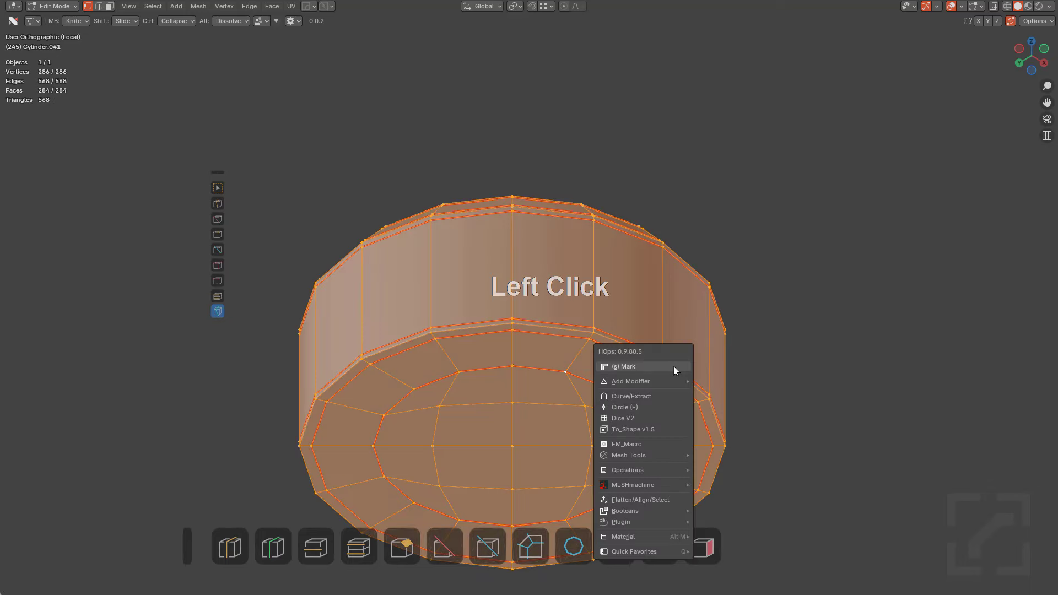
click(673, 366)
Dissolve the support loops on both sides of the bottom rim and of the lower chamfer edge
scroll(512, 348, up, 5)
alt+click(553, 372)
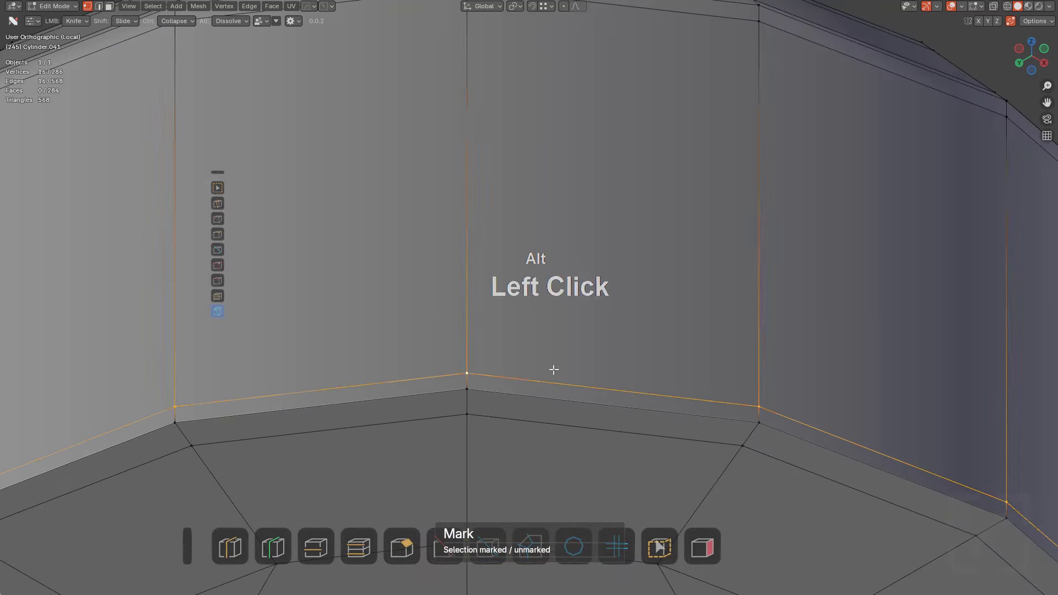
key(2)
scroll(562, 414, down, 8)
key(x)
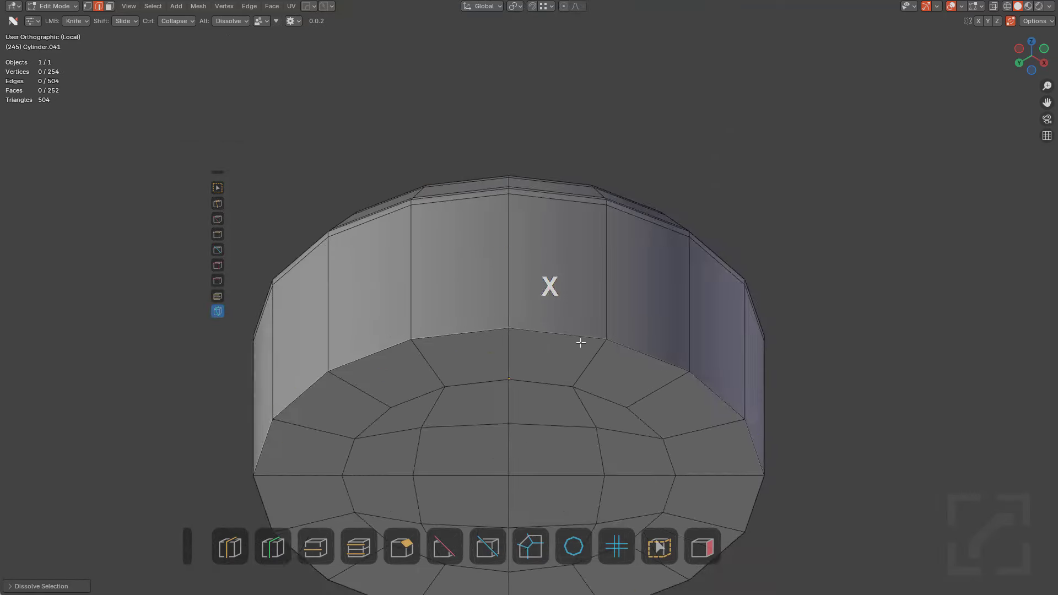
mouse_move(578, 342)
middle_down()
mouse_move(606, 421)
mouse_move(626, 378)
mouse_move(587, 357)
middle_up()
alt+click(606, 422)
alt+shift+click(604, 436)
key(ctrl+x)
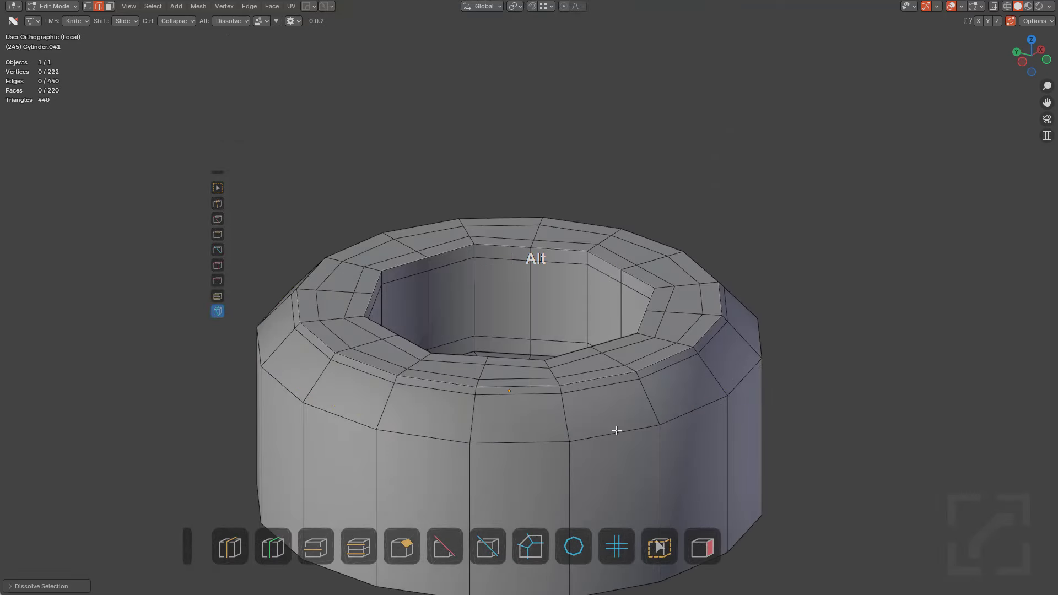
Rebuild the support loops beside the lower chamfer edge and the bottom rim using Offset Edges
alt+click(617, 430)
alt+shift+click(588, 356)
scroll(536, 456, up, 5)
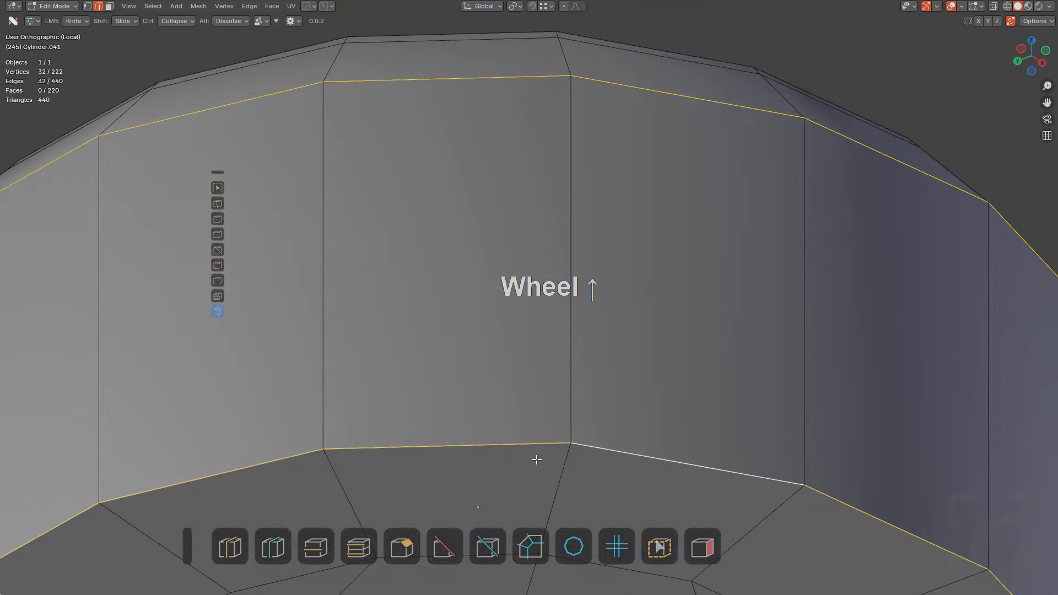
drag(363, 541, 370, 407)
scroll(436, 407, down, 5)
key(Tab)
middle_drag(447, 401, 545, 469)
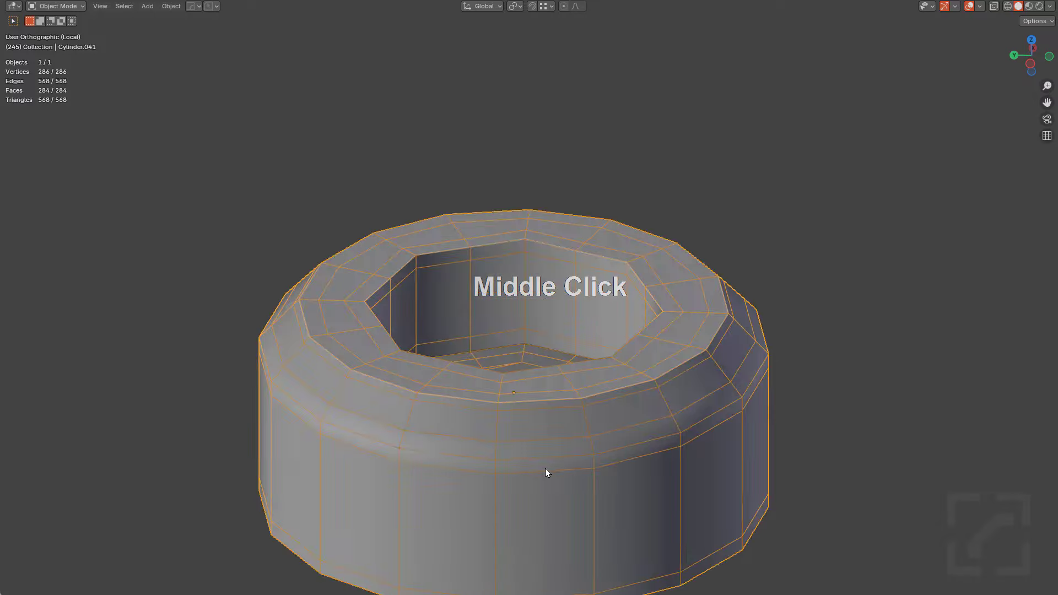
Apply subdivision level 1 to the bolt head in Object Mode
key(Tab)
shift+middle_drag(624, 462, 496, 393)
scroll(550, 425, down, 2)
key(Tab)
key(ctrl+1)
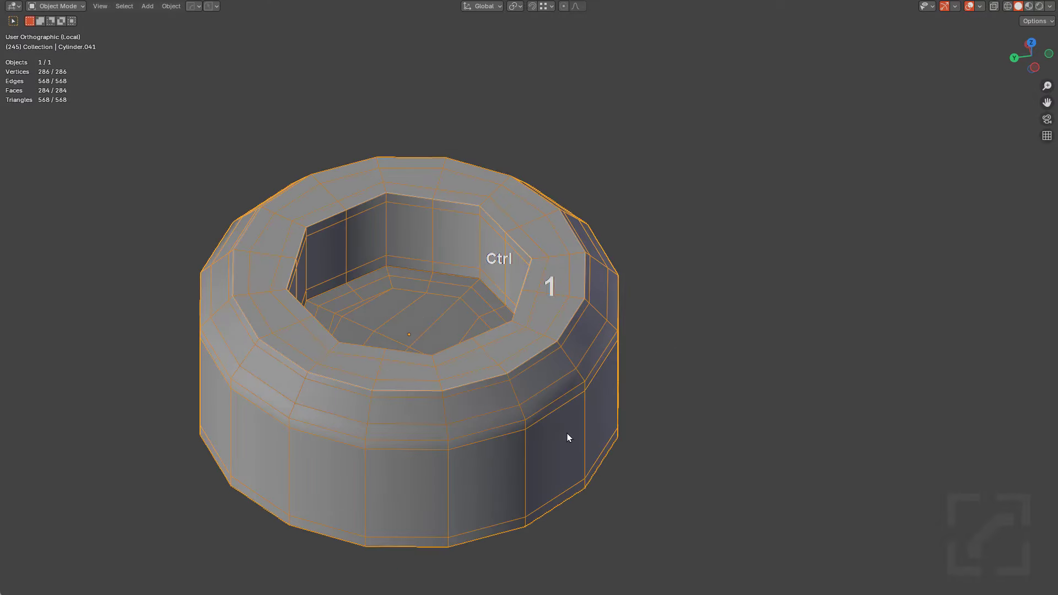
Add a level 2 subdivision to the cylinder and toggle the edge marks on the whole mesh
key(ctrl+2)
middle_drag(552, 434, 585, 452)
key(Tab)
key(a)
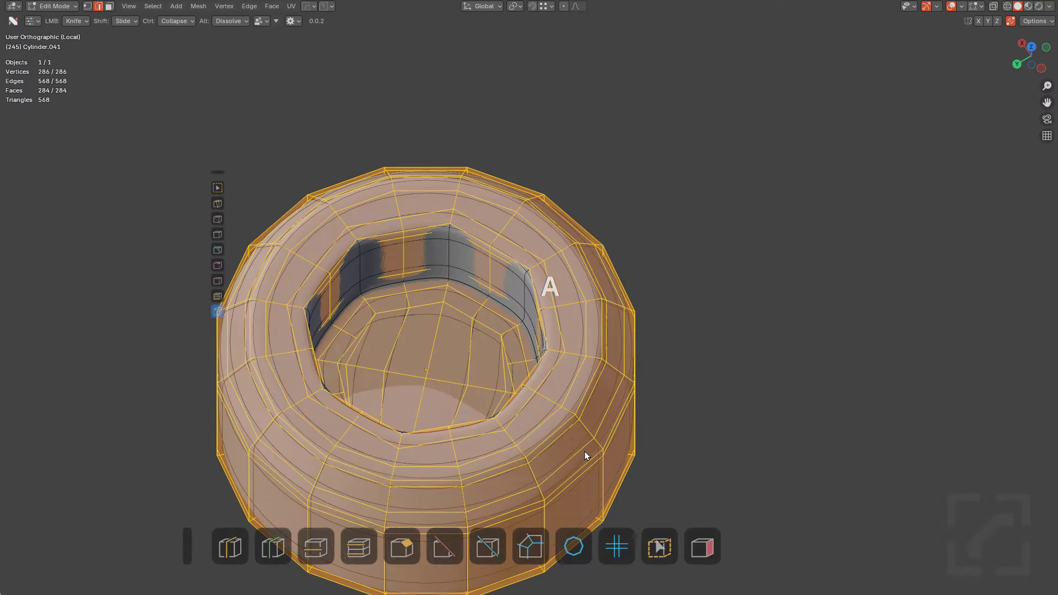
key(q)
click(558, 403)
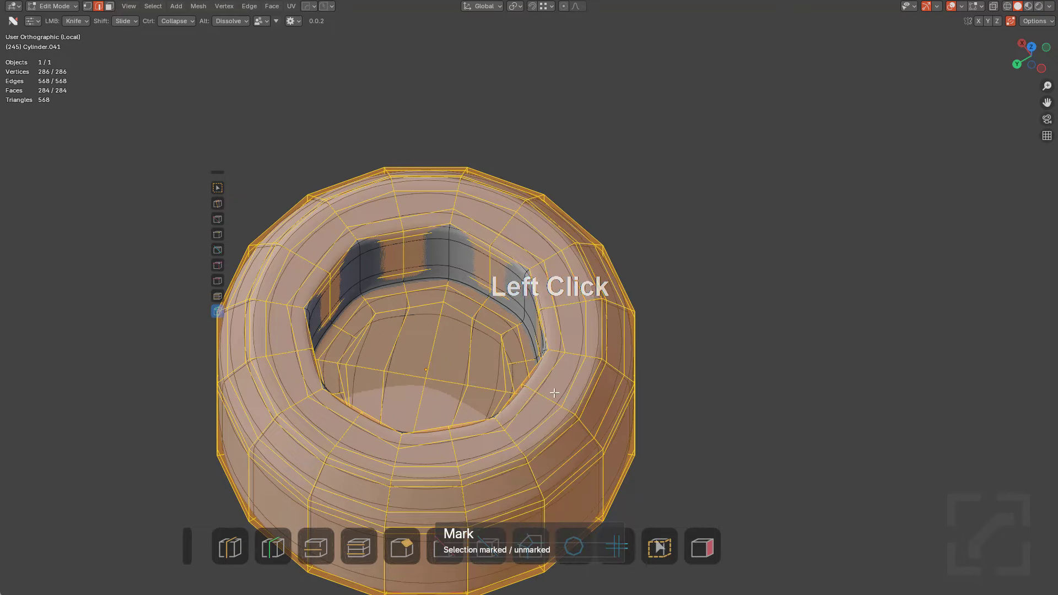
key(Tab)
middle_drag(554, 394, 639, 456)
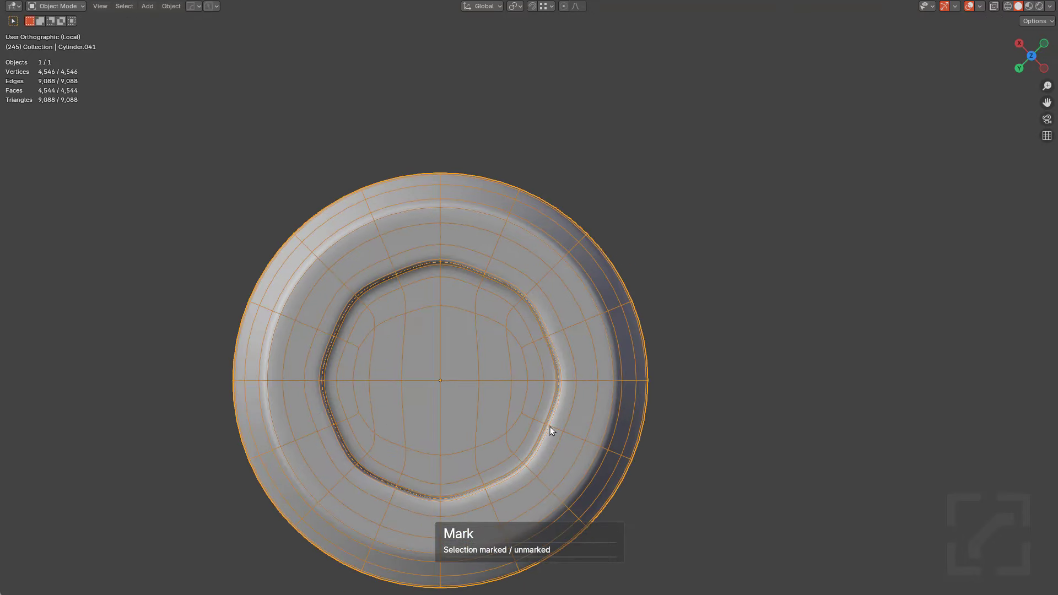
Check the subdivided mesh in X-ray and remove the subdivision modifier from the cylinder
middle_drag(551, 430, 631, 386)
key(Tab)
key(alt+z)
key(alt+z)
key(Tab)
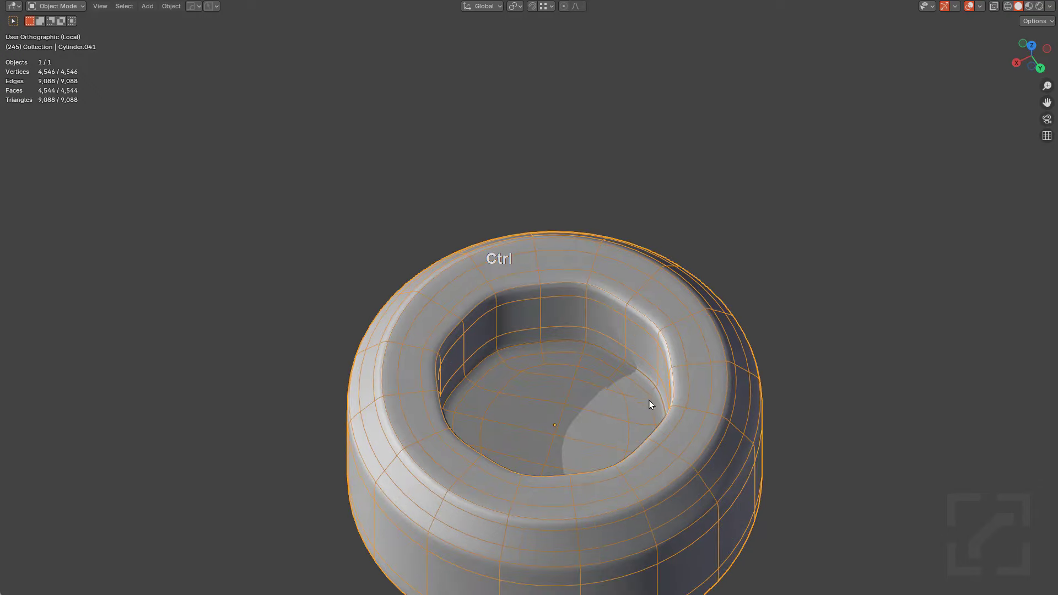
key(ctrl+grave)
click(766, 474)
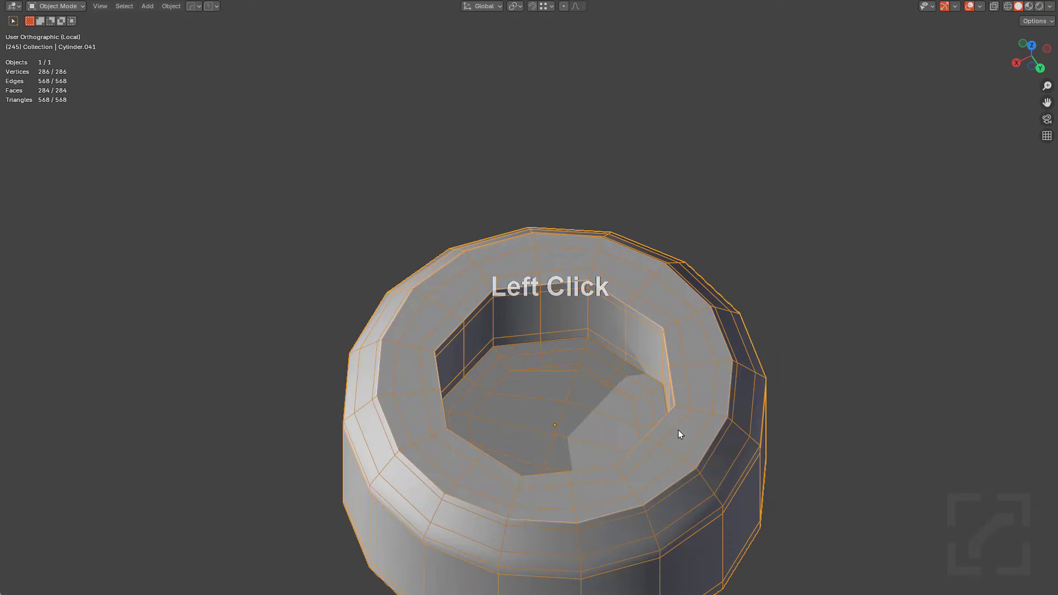
Try to select the recess floor by growing the selection outward from its centre vertex
middle_drag(680, 432, 588, 486)
shift+middle_drag(604, 438, 743, 495)
middle_drag(739, 485, 736, 459)
key(Tab)
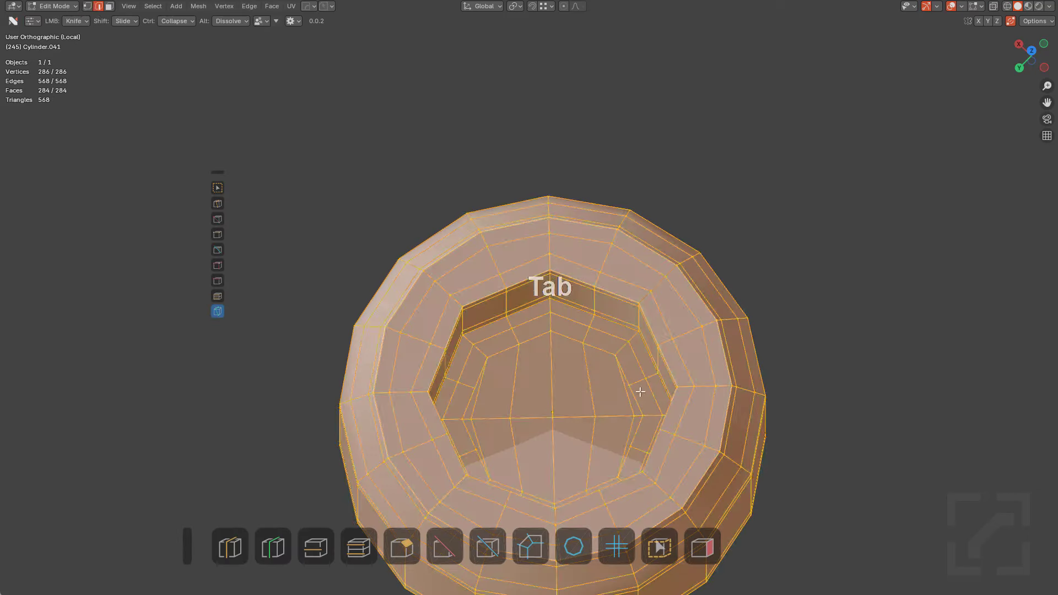
key(1)
click(548, 411)
key(ctrl+KP_Add)
key(ctrl+KP_Add)
key(ctrl+KP_Add)
key(ctrl+KP_Add)
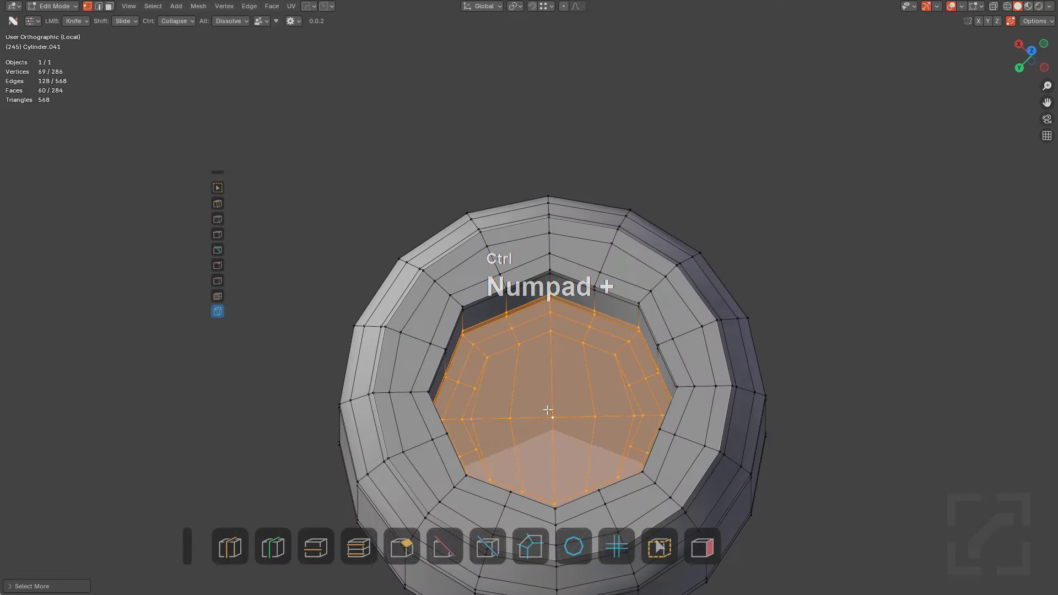
key(ctrl+z)
scroll(559, 406, up, 2)
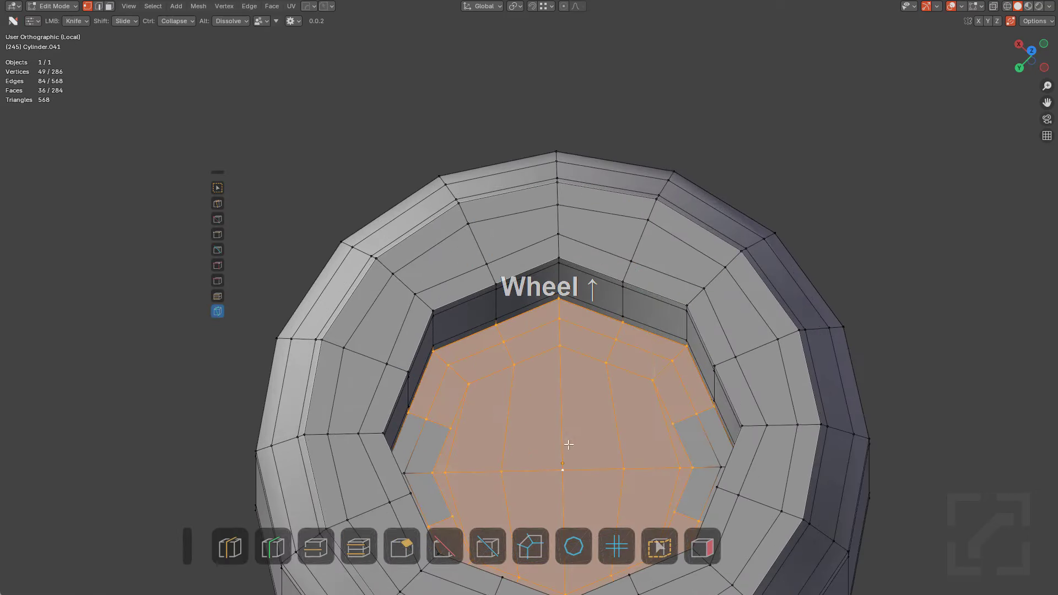
Select the recess floor's inner geometry and dissolve it into a single face
click(565, 462)
key(shift+g)
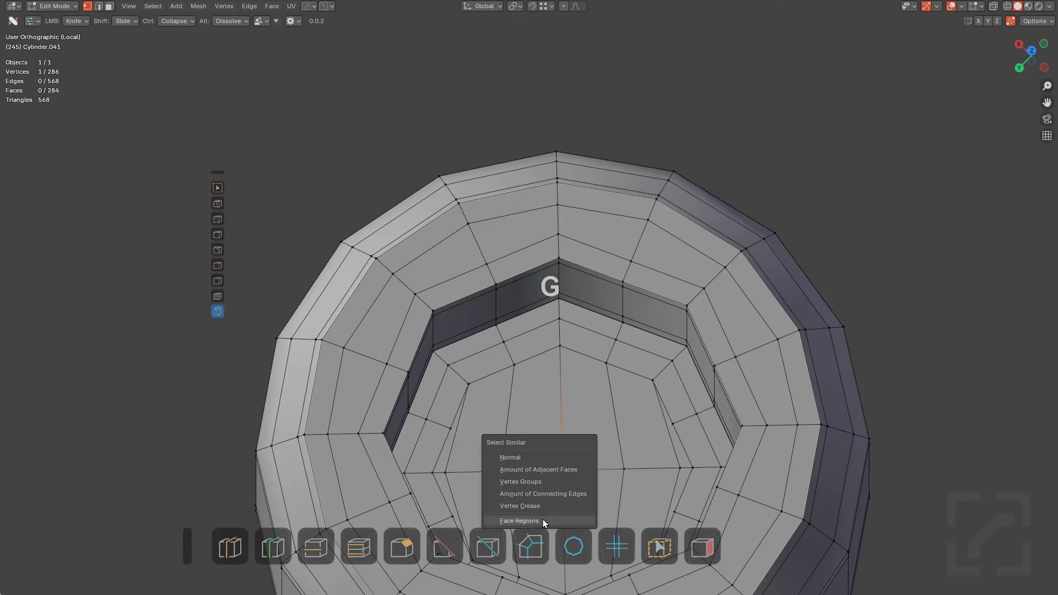
click(541, 468)
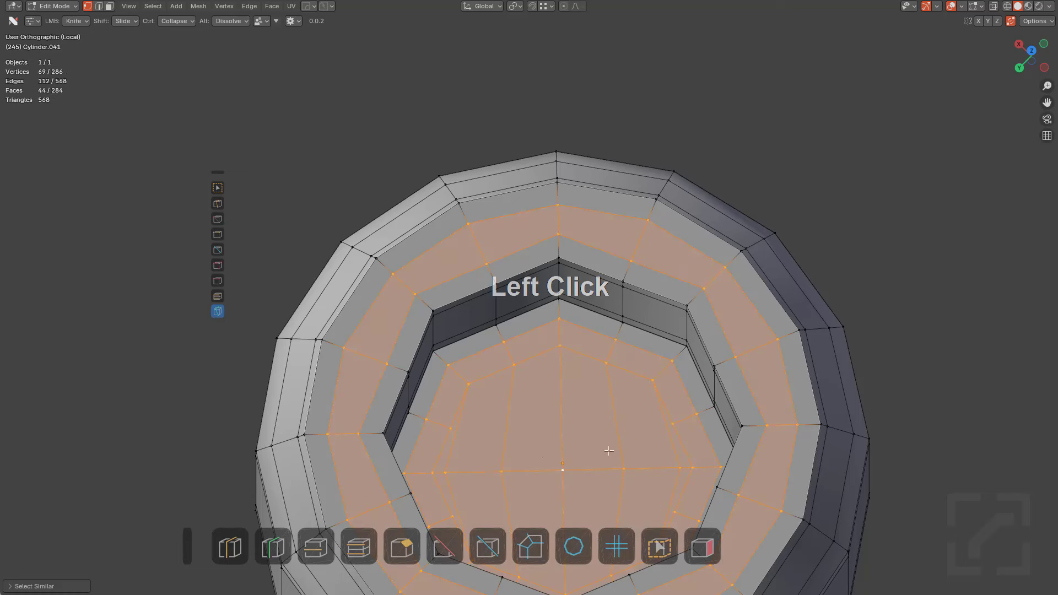
key(f)
key(alt+a)
middle_drag(619, 428, 543, 370)
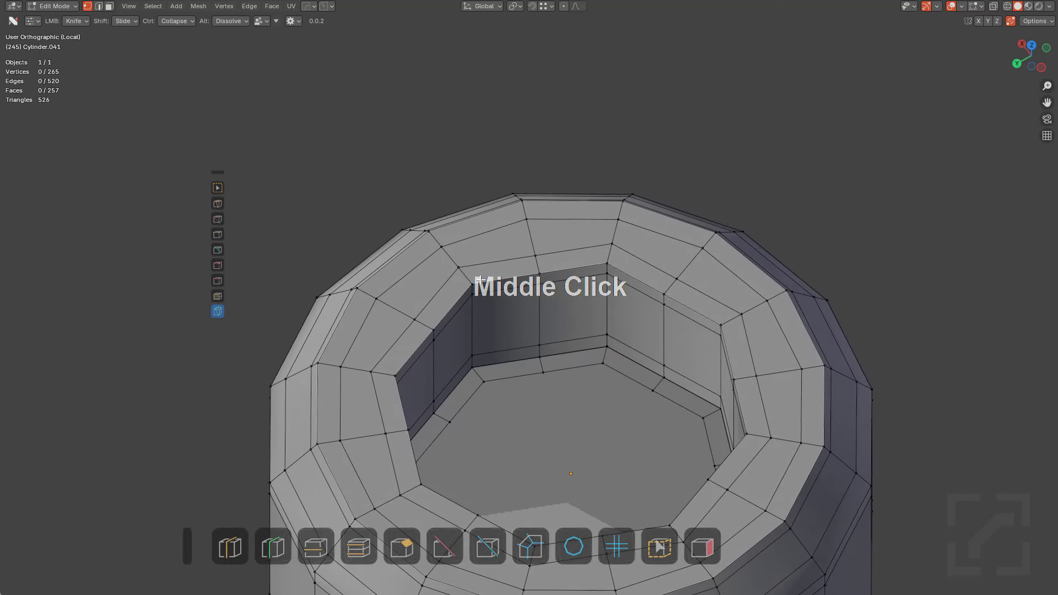
Select the middle face loop of the top rim, try dissolving it, and undo the dissolve
key(3)
alt+click(508, 280)
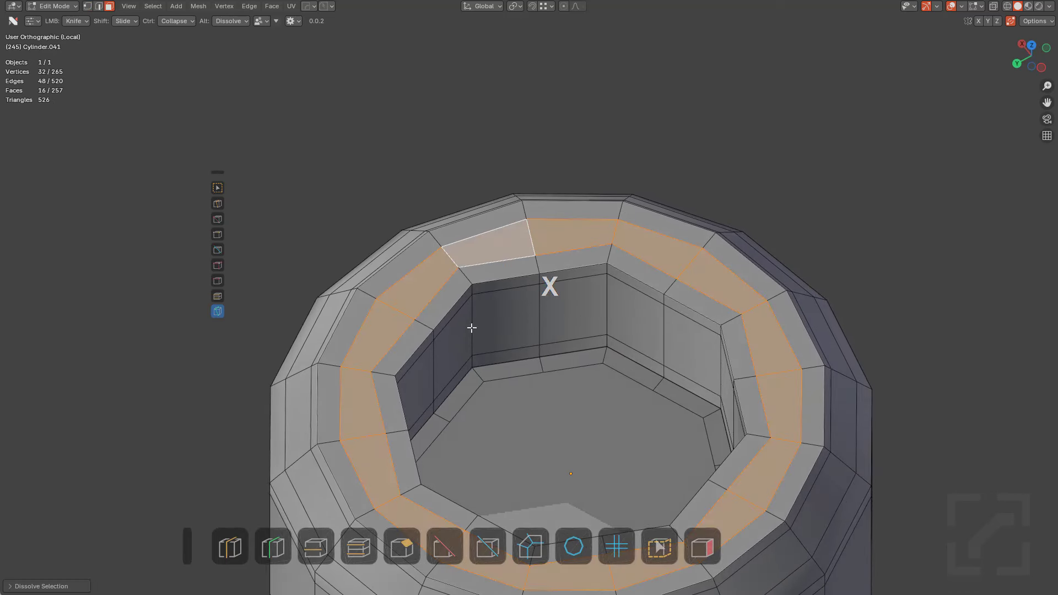
key(f)
key(ctrl+z)
scroll(499, 350, down, 2)
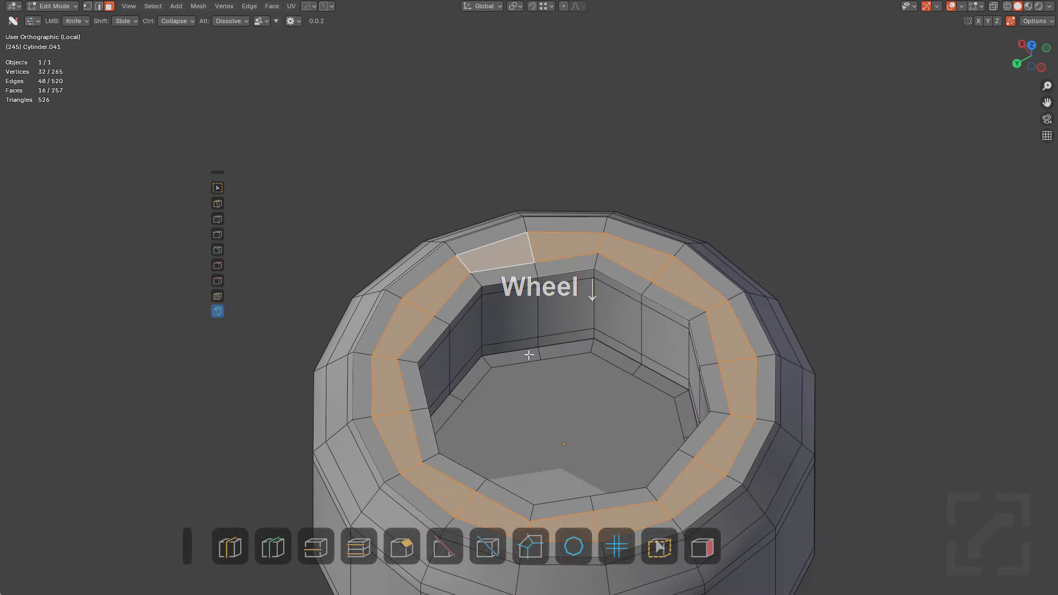
Grow the selection over the whole top rim and run Clean Mesh in Selected mode with a 0.5° dissolve angle
key(ctrl+KP_Add)
key(q)
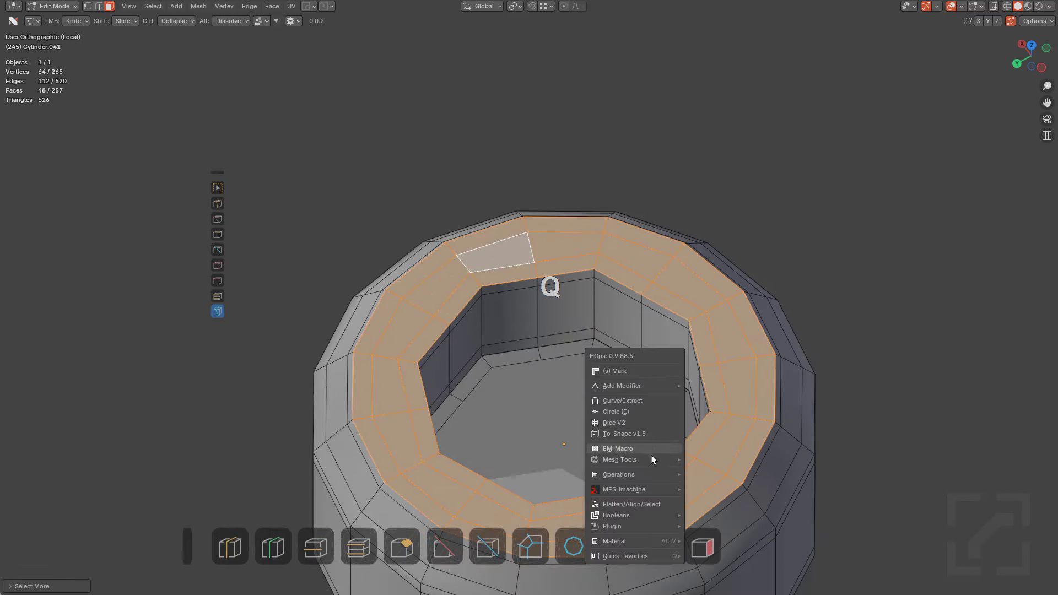
mouse_move(641, 473)
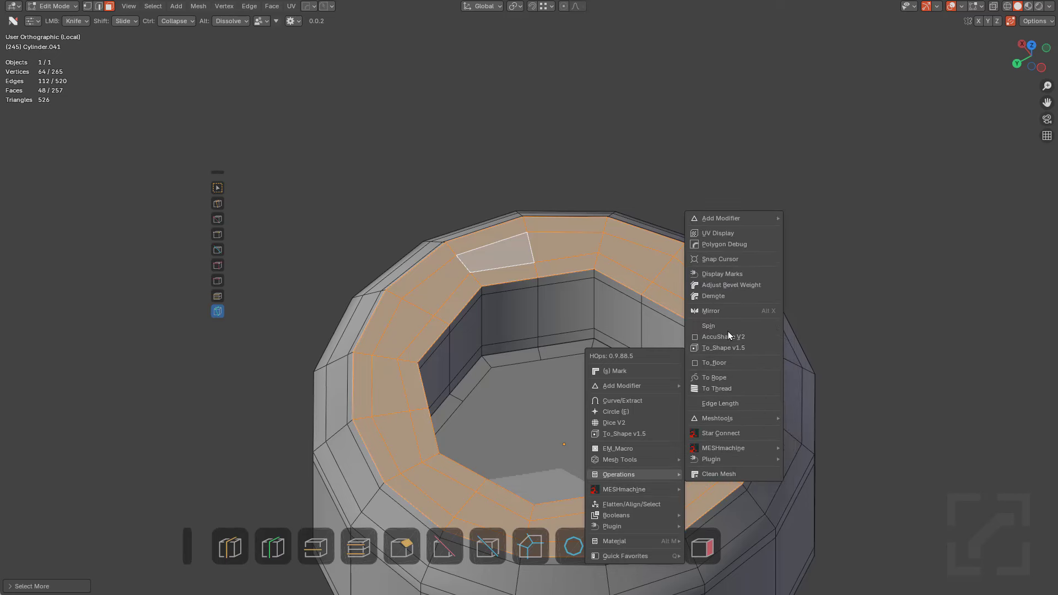
click(733, 475)
key(F9)
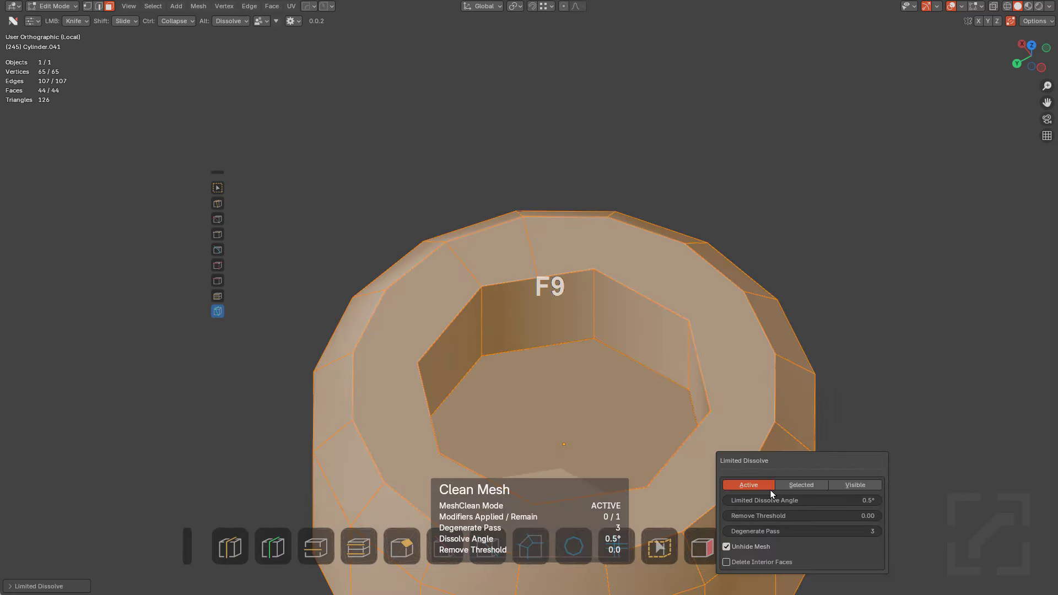
click(808, 484)
Mirror the mesh along the Y axis in Bisect&Modifier mode
alt+middle_drag(536, 345, 501, 307)
key(alt+x)
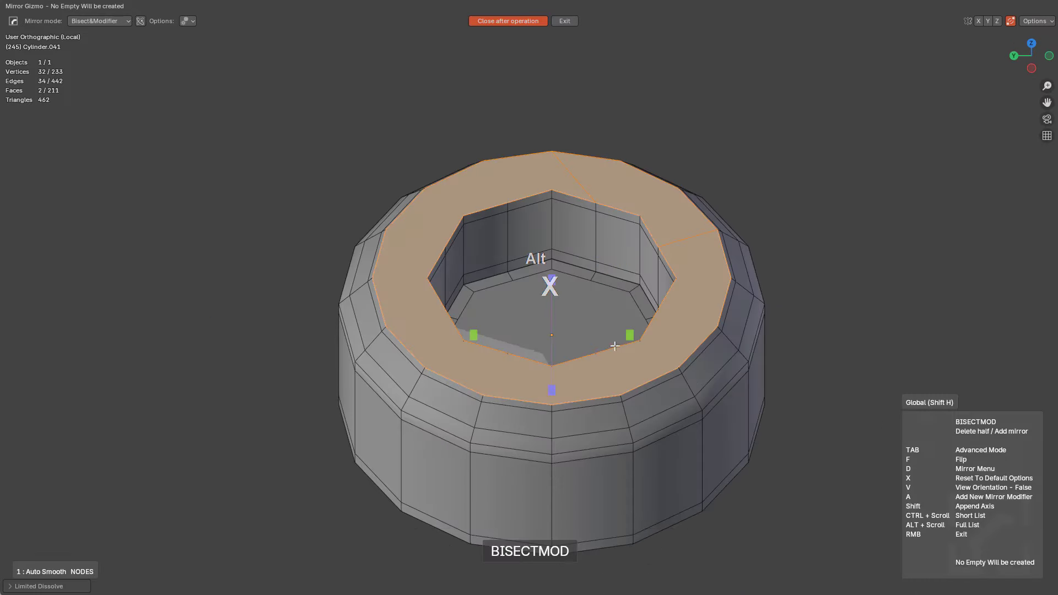
click(476, 334)
mouse_move(530, 351)
middle_down()
mouse_move(503, 369)
mouse_move(547, 342)
middle_up()
shift+middle_drag(548, 342, 542, 379)
scroll(542, 379, up, 1)
Select the vertical edge loops halfway along the recess walls and dissolve them
key(a)
click(560, 213)
shift+middle_drag(560, 213, 550, 342)
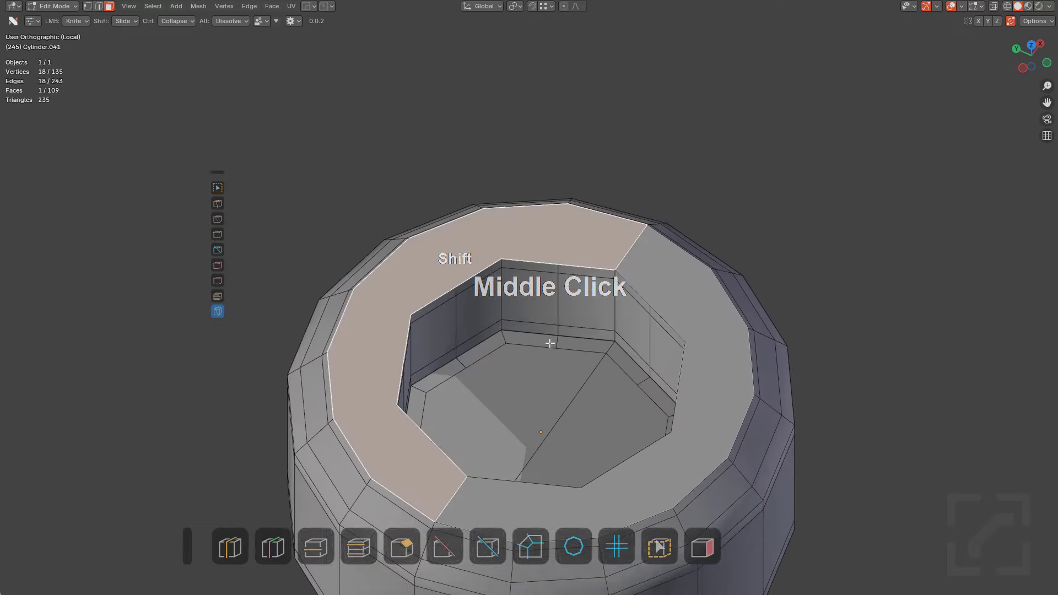
scroll(560, 312, up, 3)
alt+click(596, 309)
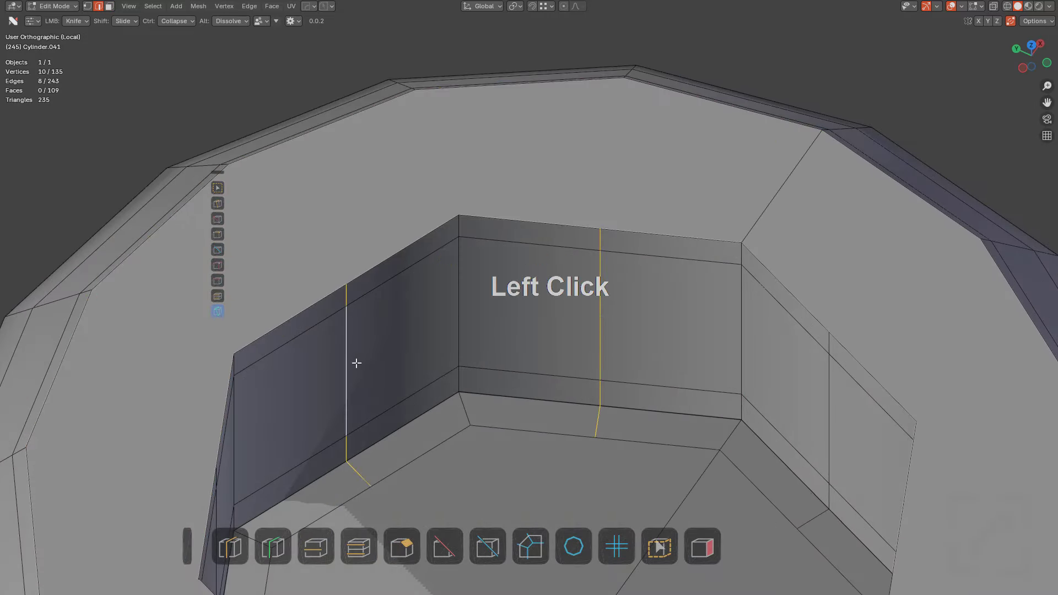
scroll(357, 363, down, 3)
mouse_move(496, 404)
shift+middle_down()
mouse_move(598, 385)
mouse_move(484, 393)
shift+middle_up()
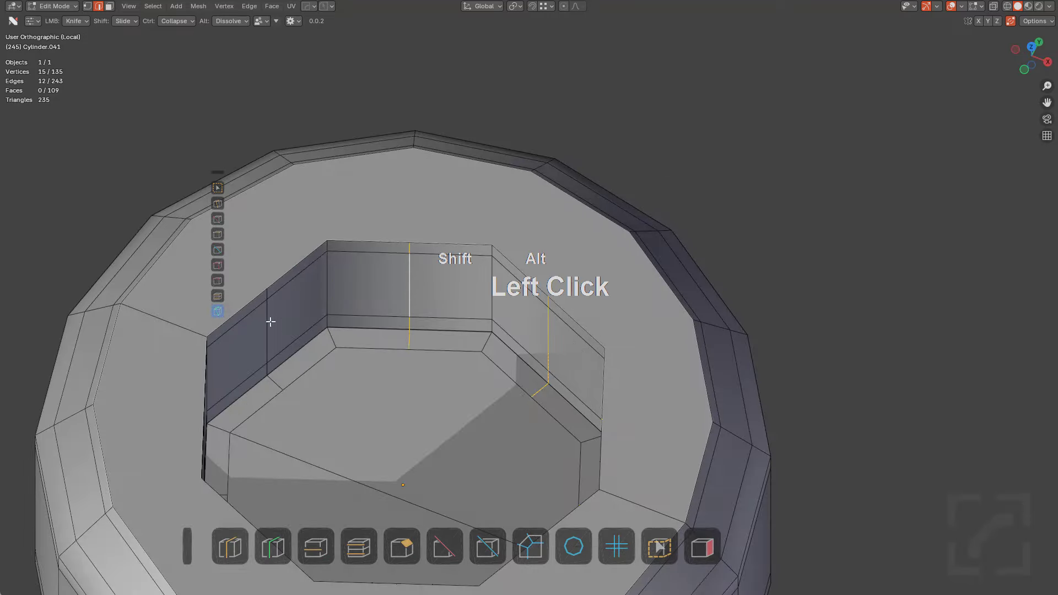
key(ctrl+x)
mouse_move(347, 344)
shift+middle_down()
mouse_move(388, 387)
mouse_move(333, 356)
shift+middle_up()
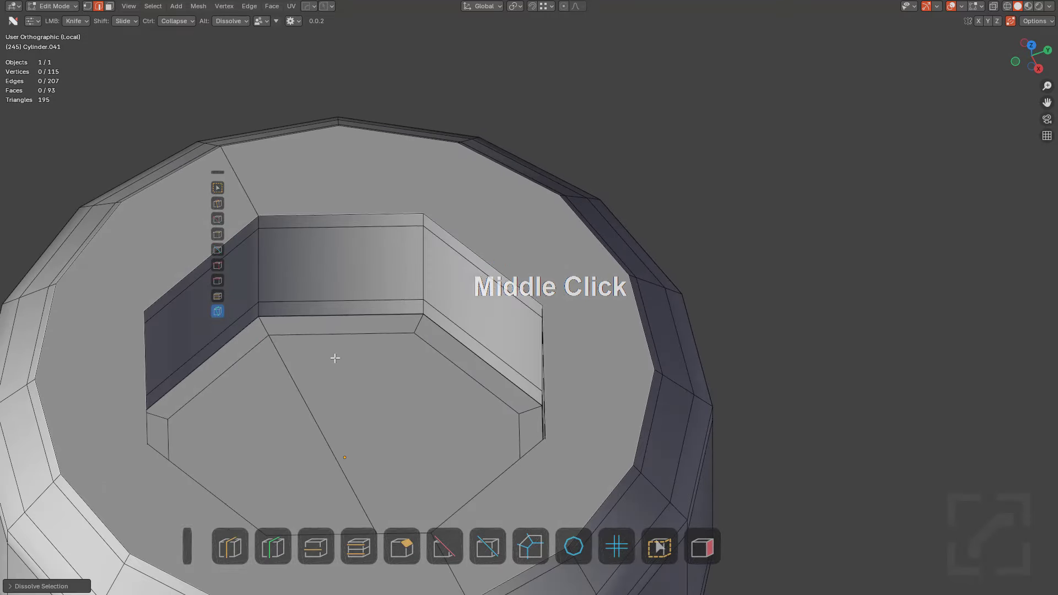
Add a loop cut to each recess wall adjoining the mirror seam, slid close to its seam corner
key(ctrl+t)
click(346, 327)
click(283, 323)
middle_drag(283, 323, 791, 290)
key(ctrl+t)
click(816, 282)
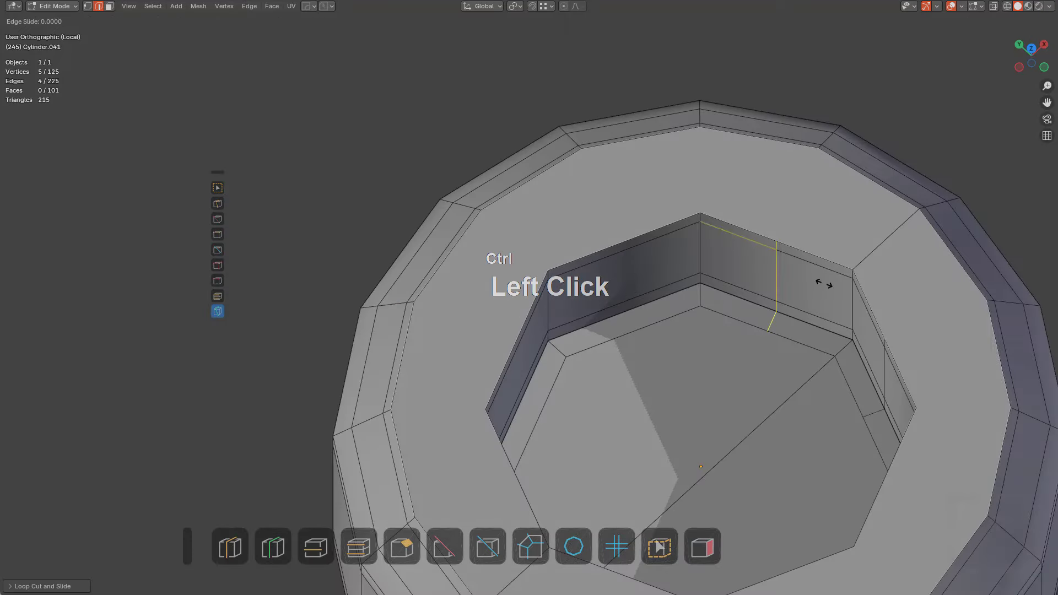
click(863, 341)
Select the remaining corner edge loops of the recess and offset them to both sides as support loops
middle_drag(701, 259, 550, 301)
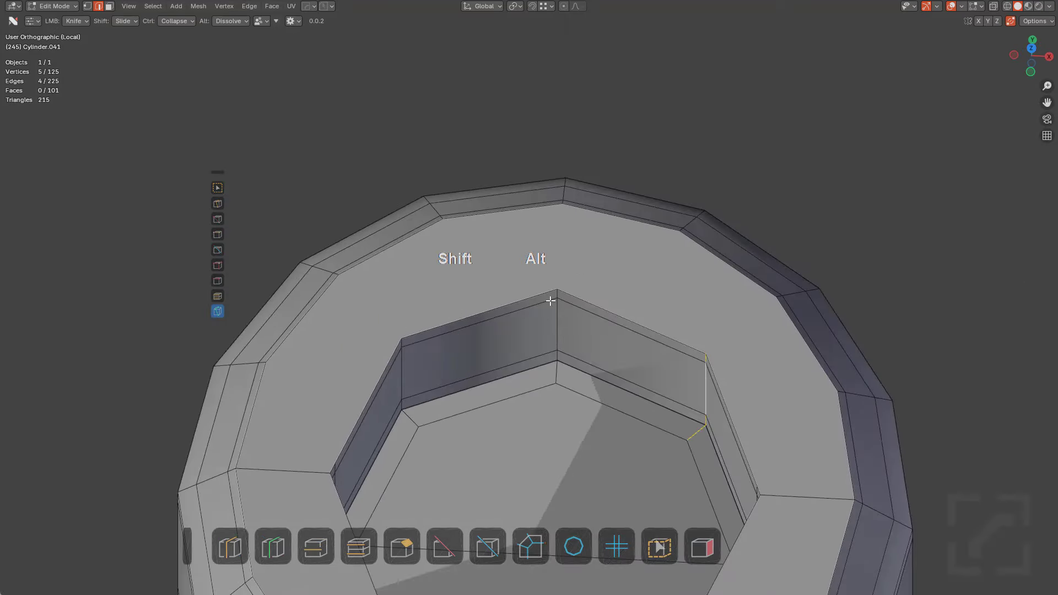
middle_drag(402, 388, 486, 390)
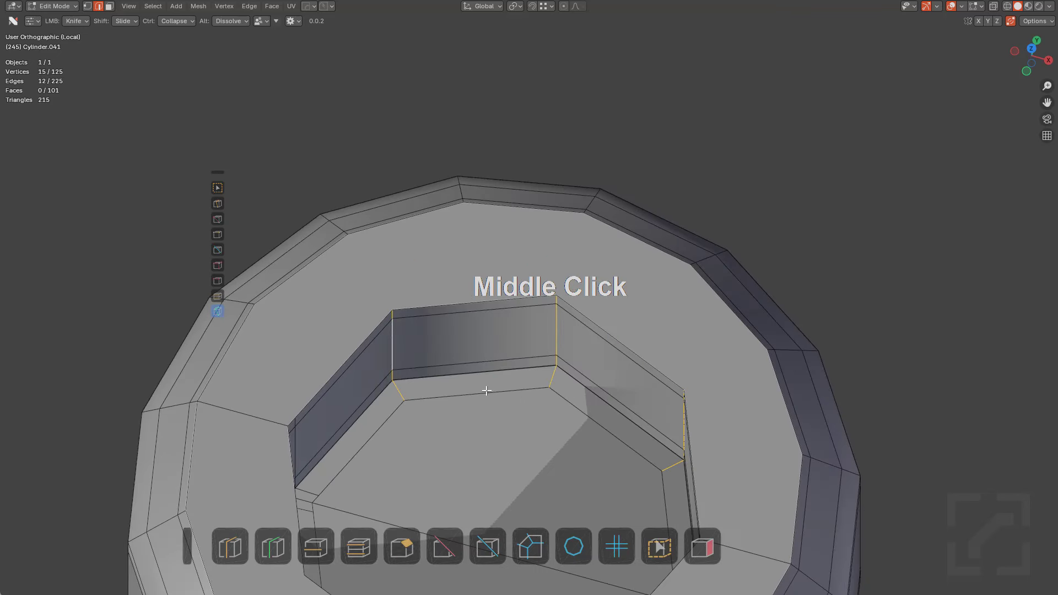
click(364, 542)
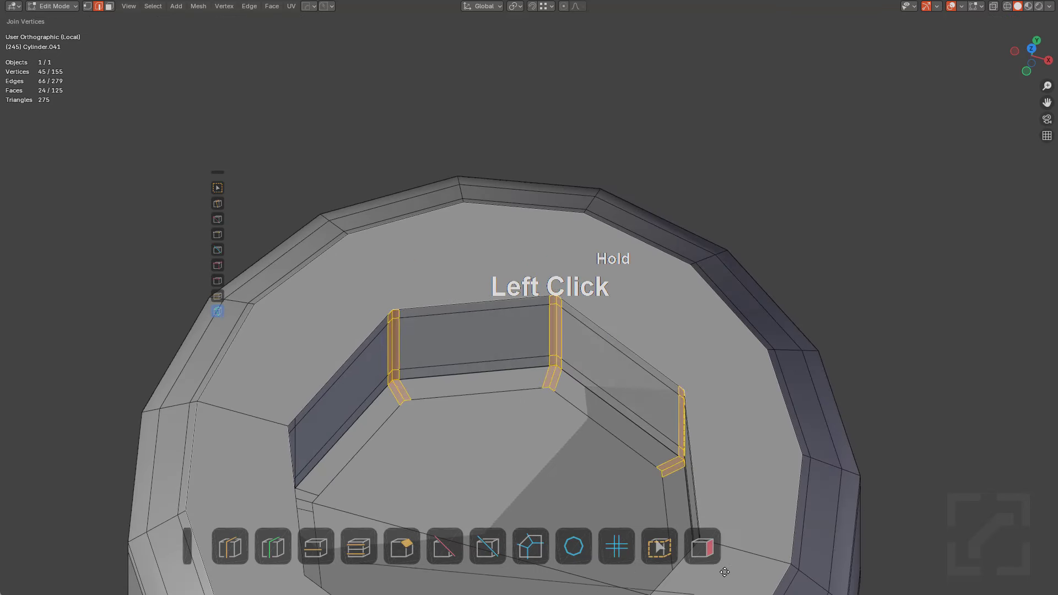
drag(945, 531, 953, 530)
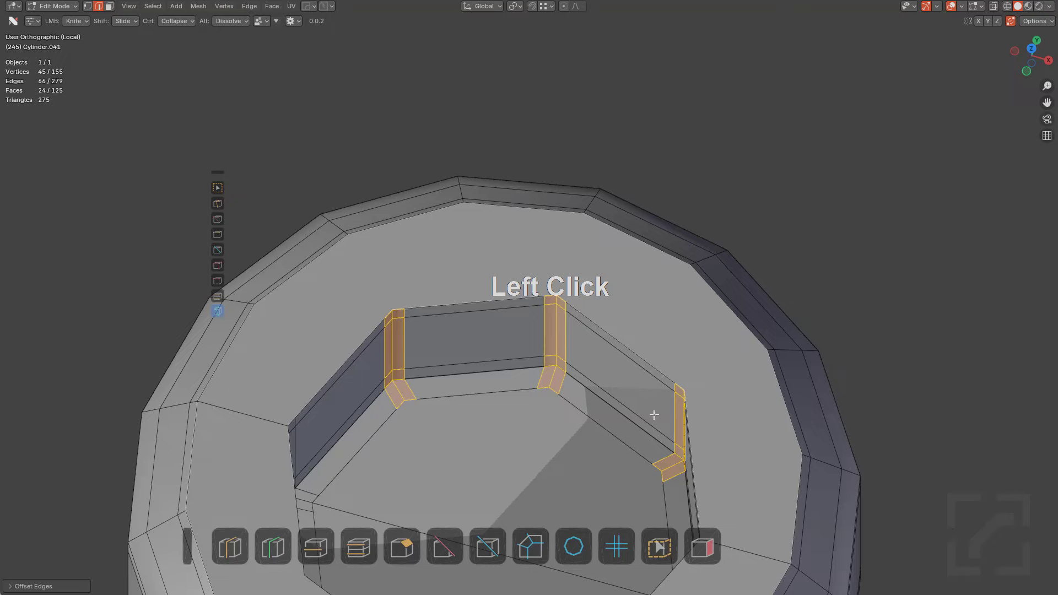
middle_drag(654, 415, 687, 430)
key(alt+a)
Try to triangulate the top rim face and convert the triangles to quads
shift+middle_drag(760, 346, 622, 395)
middle_drag(670, 340, 611, 305)
click(496, 219)
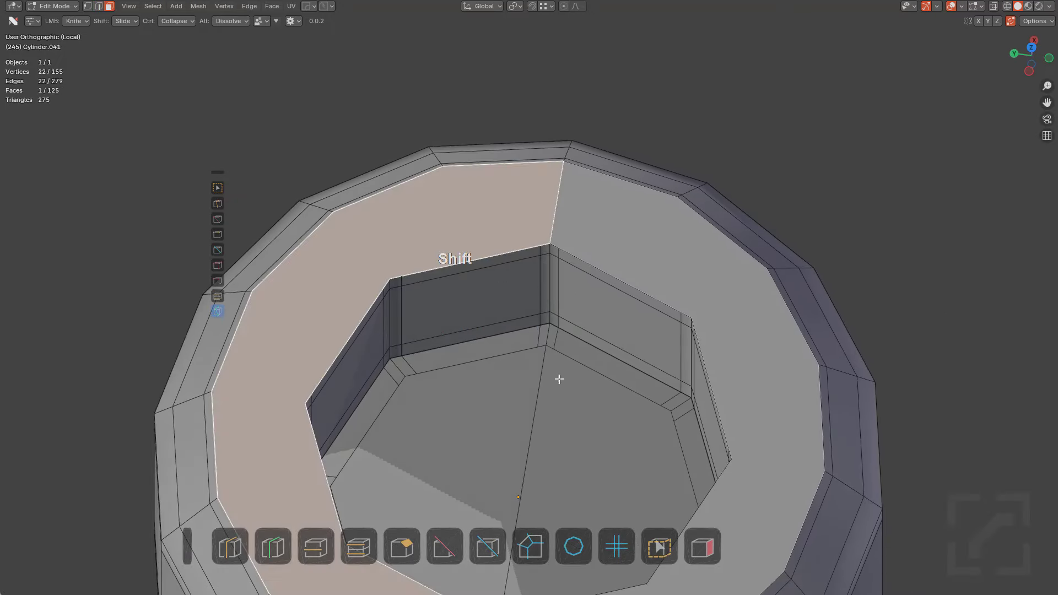
scroll(584, 389, down, 1)
shift+middle_drag(591, 391, 614, 362)
key(ctrl+t)
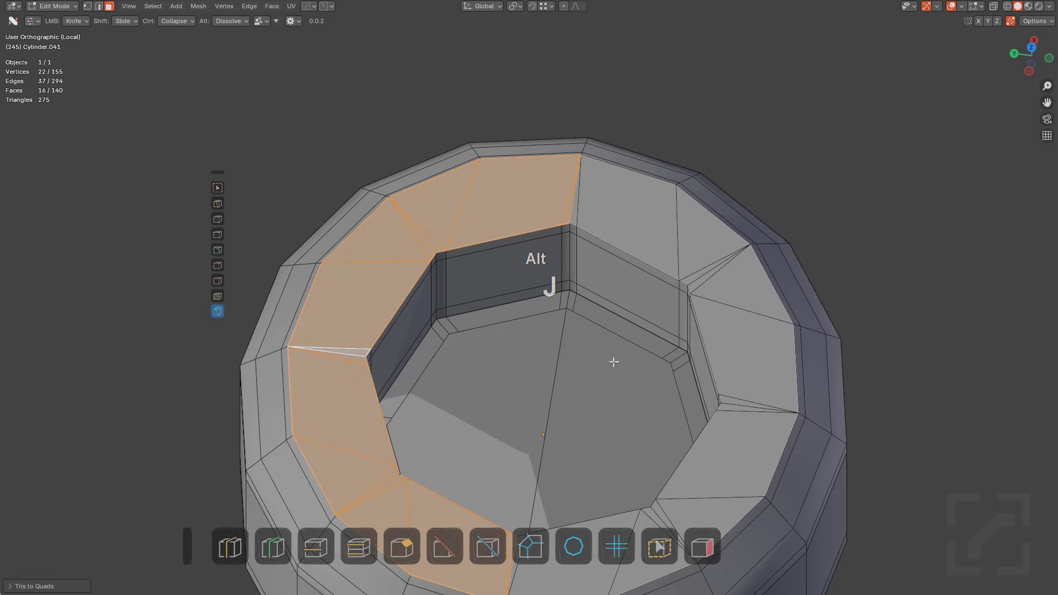
key(ctrl+z)
key(ctrl+z)
key(ctrl+z)
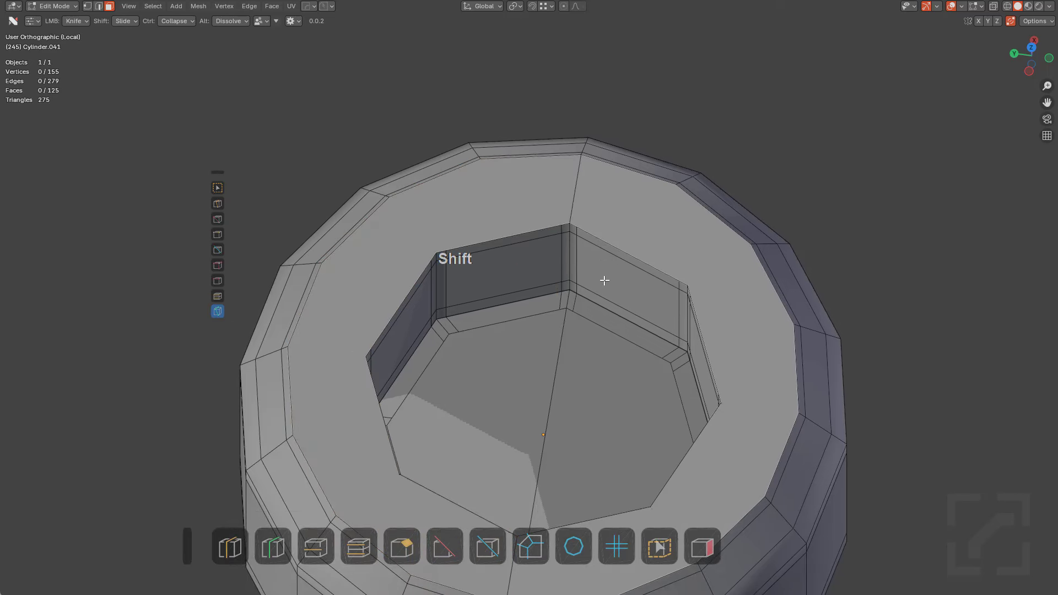
Inset the top rim face by about 0.05 m and clear the selection
shift+middle_drag(604, 280, 578, 316)
key(3)
click(522, 239)
key(i)
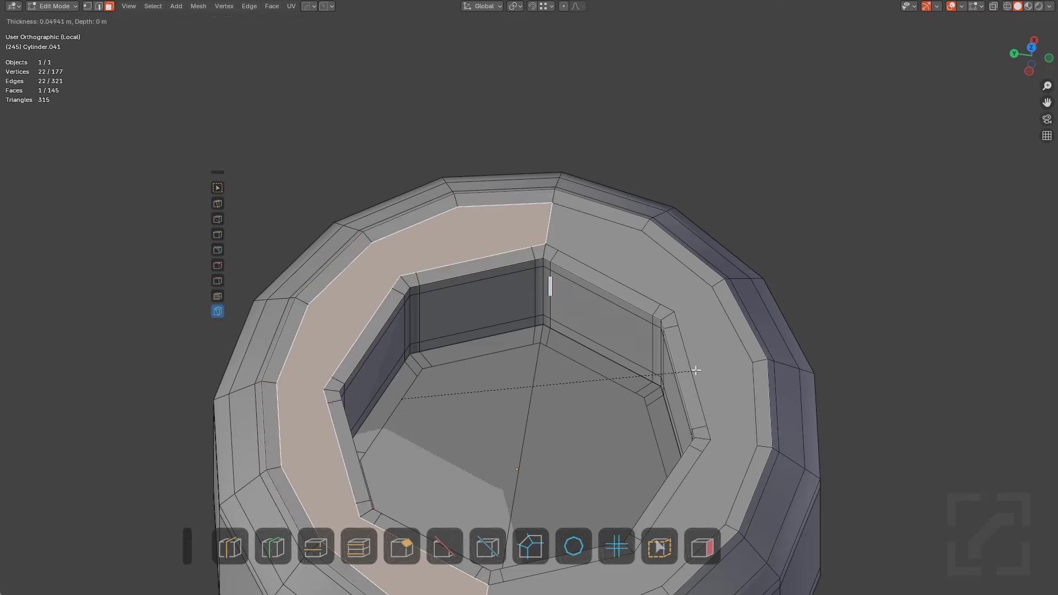
click(693, 368)
key(alt+a)
Inset the inner rim face a second time to add another loop inside the first inset
click(515, 227)
shift+middle_drag(502, 363, 616, 355)
key(i)
click(720, 321)
scroll(612, 352, up, 6)
key(alt+a)
Slide the duplicate vertices at the inner inset's corners onto their neighbours so each corner has one vertex
key(1)
shift+drag(497, 246, 912, 166)
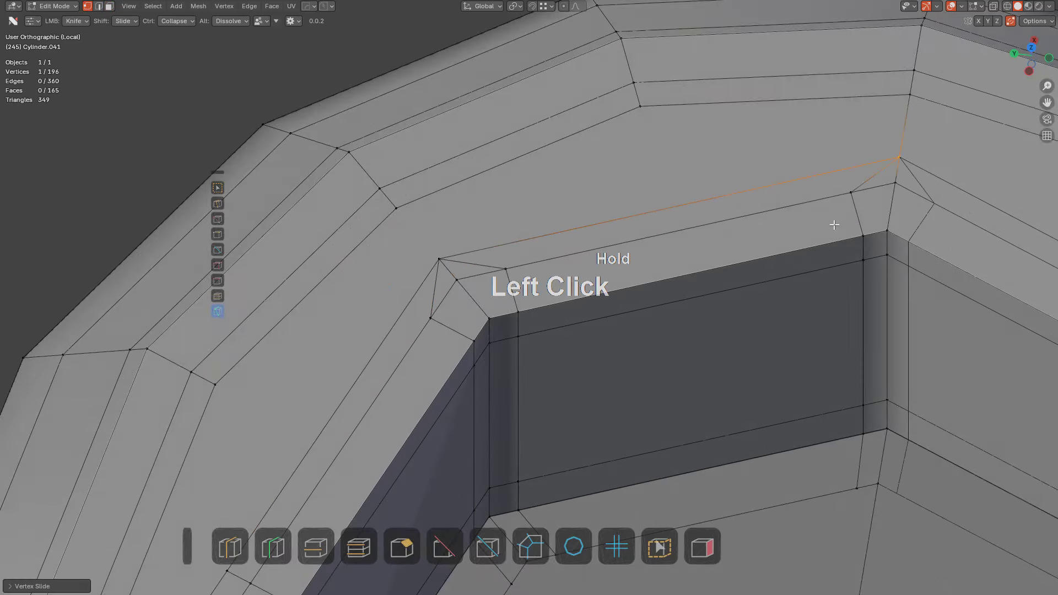
scroll(782, 270, down, 5)
shift+middle_drag(704, 333, 790, 119)
scroll(689, 127, up, 3)
shift+drag(467, 117, 431, 118)
shift+drag(513, 392, 511, 436)
shift+middle_drag(724, 505, 654, 365)
shift+drag(702, 427, 701, 426)
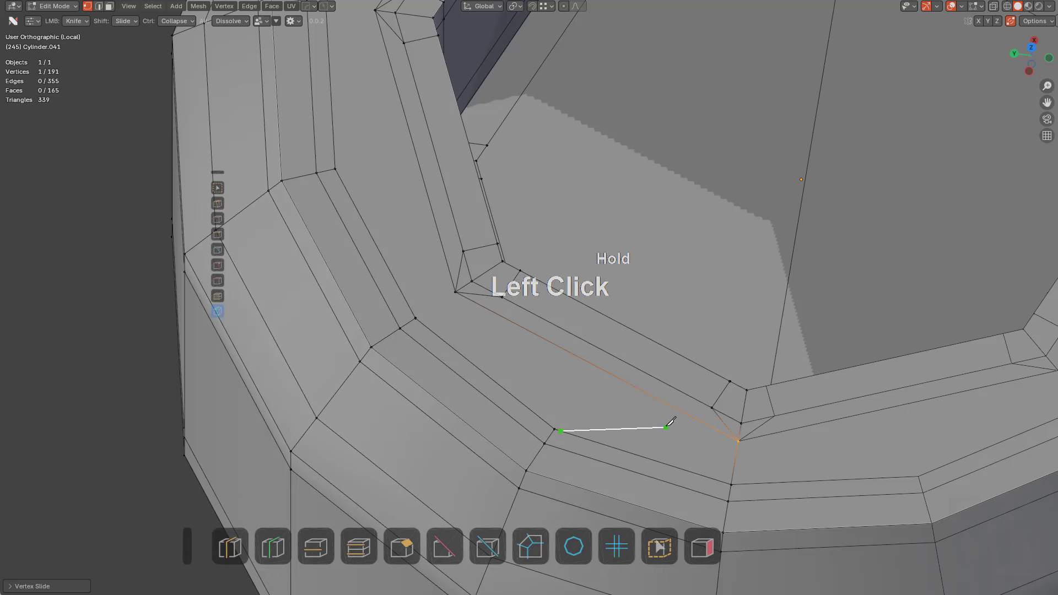
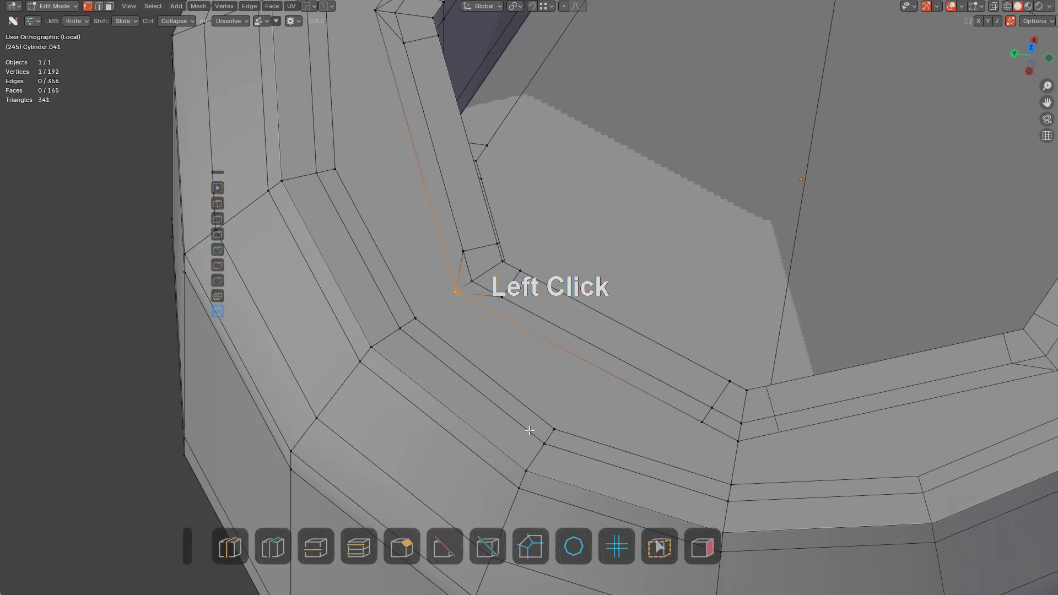
Join the outer rim vertices to the nearby inner inset vertices around the first corners and dissolve the leftover corner edge
drag(559, 428, 702, 422)
key(alt+a)
drag(442, 292, 454, 292)
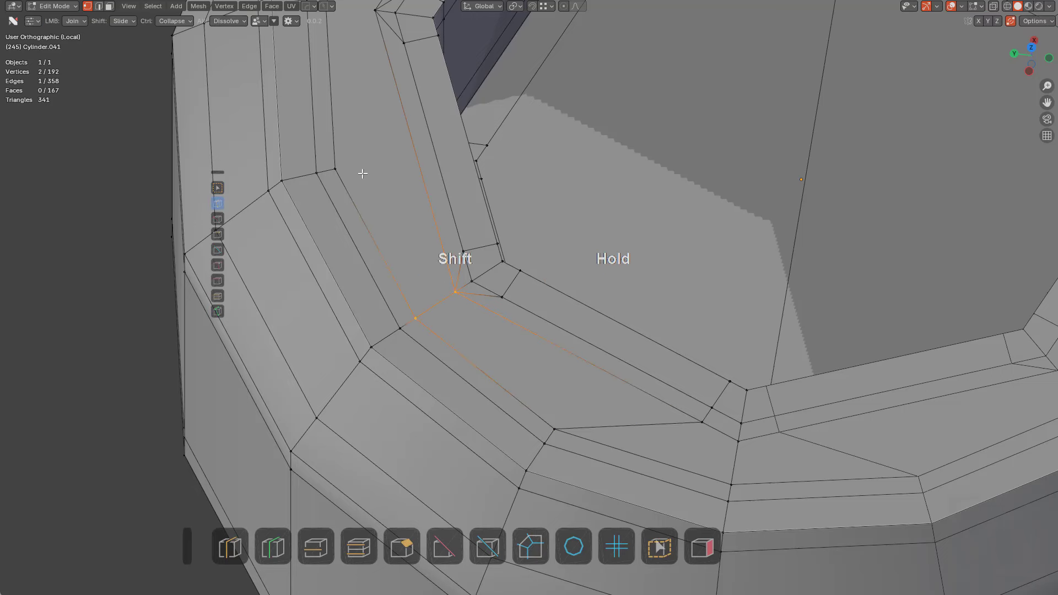
shift+middle_drag(362, 172, 490, 359)
key(alt+a)
drag(484, 378, 486, 370)
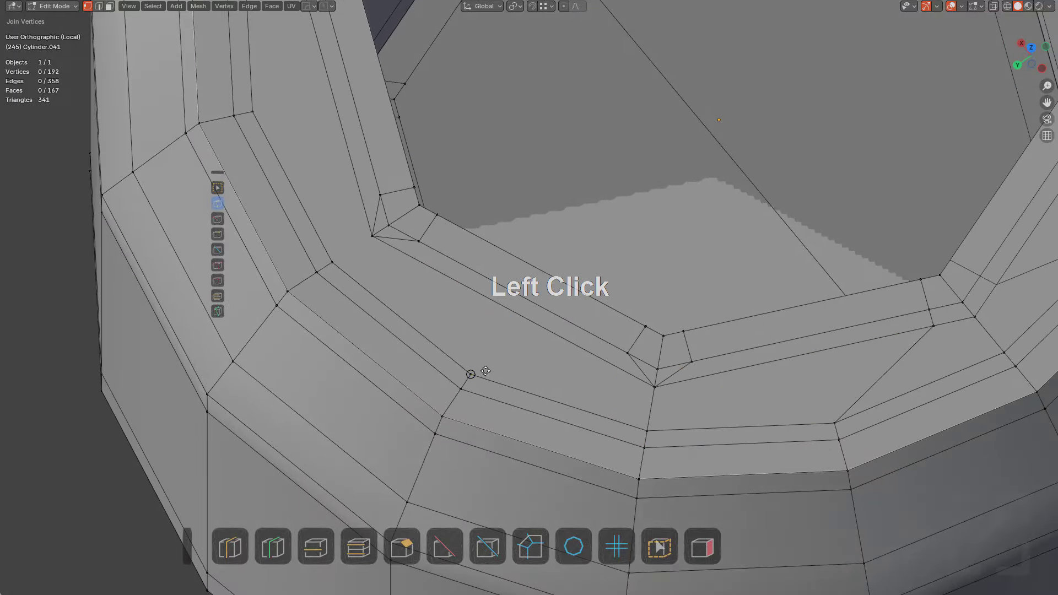
drag(615, 344, 619, 348)
alt+click(640, 371)
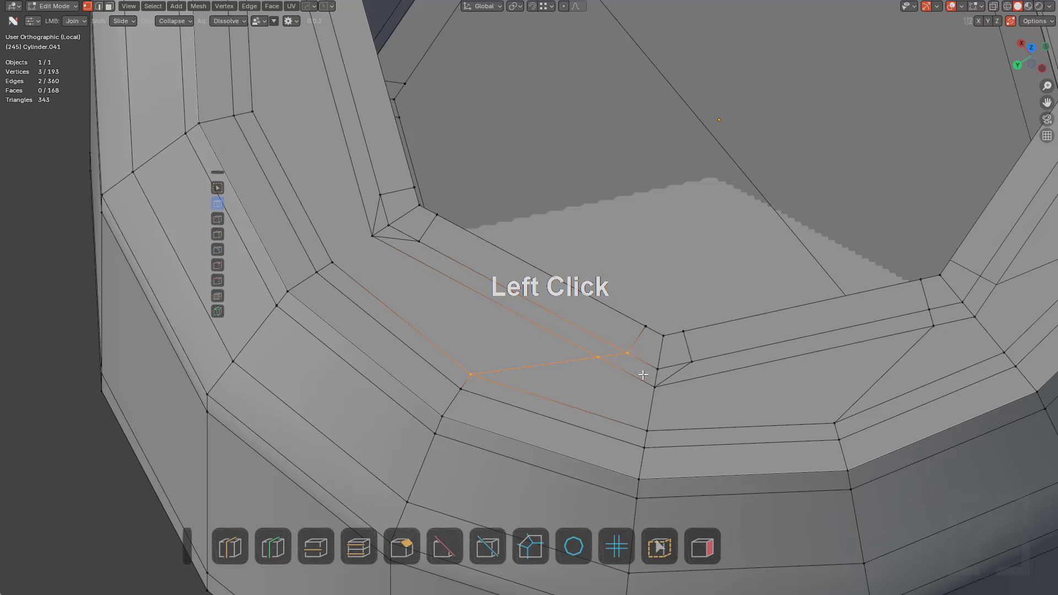
Join the inset vertex beyond the corner to its facing rim vertex, and dissolve the extra edges at this and the neighbouring corner
scroll(682, 381, down, 1)
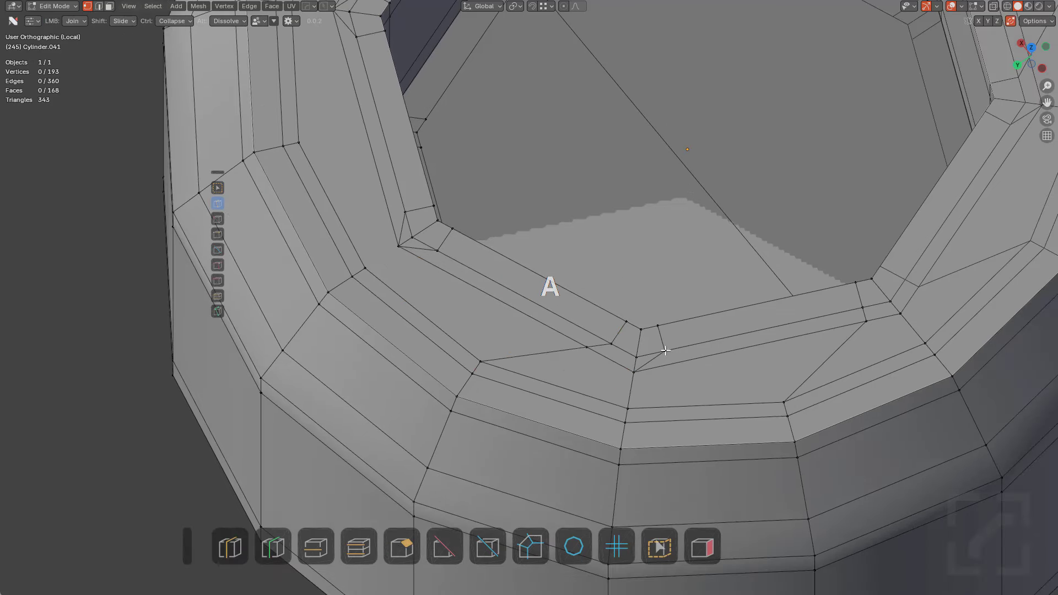
drag(669, 349, 776, 382)
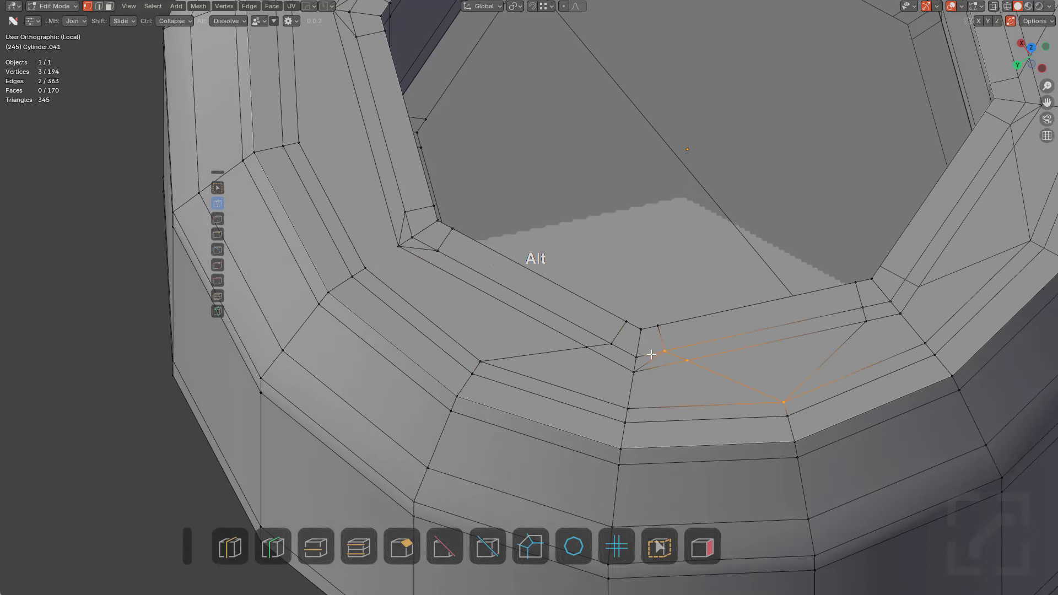
alt+click(668, 358)
shift+middle_drag(672, 366, 532, 316)
scroll(532, 315, up, 2)
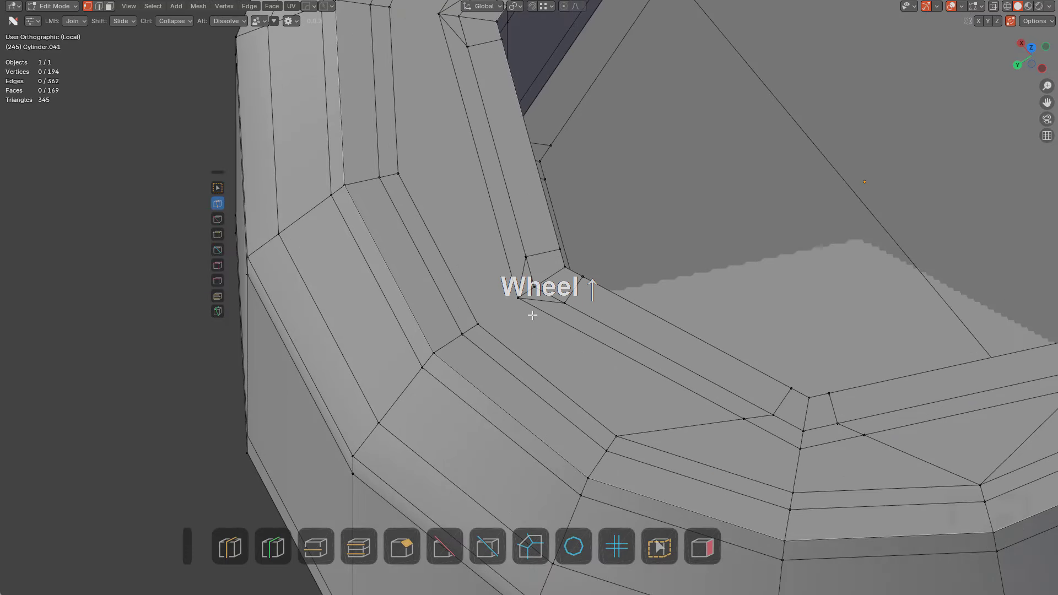
alt+click(537, 296)
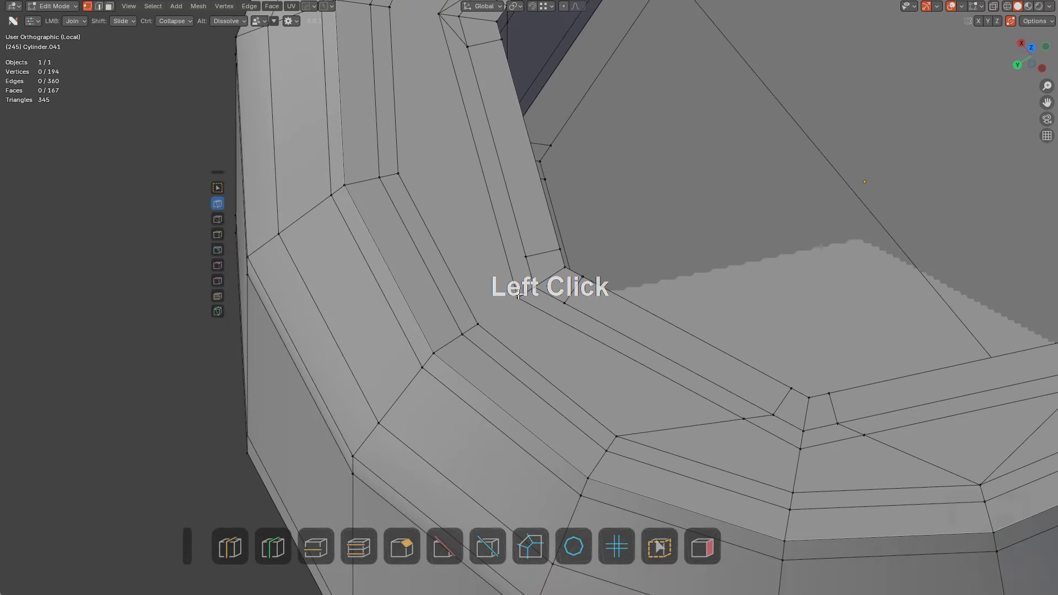
Connect the vertices on both sides of the neighbouring inset corner to the outer rim vertices facing them, then clear the selection
click(480, 320)
drag(569, 301, 600, 385)
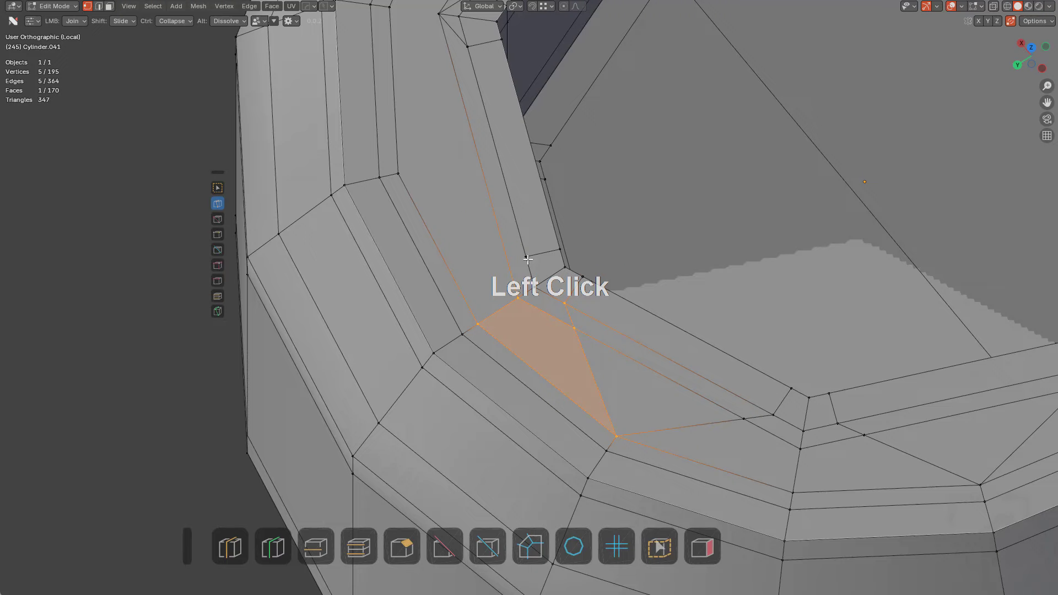
drag(527, 259, 439, 191)
drag(439, 191, 400, 175)
key(alt+a)
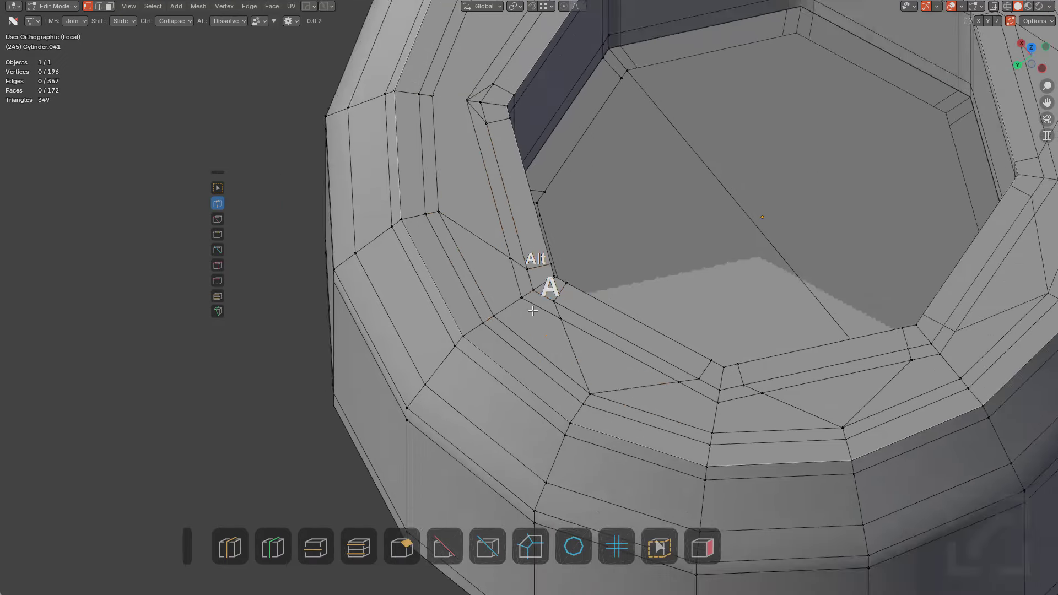
middle_drag(531, 309, 661, 361)
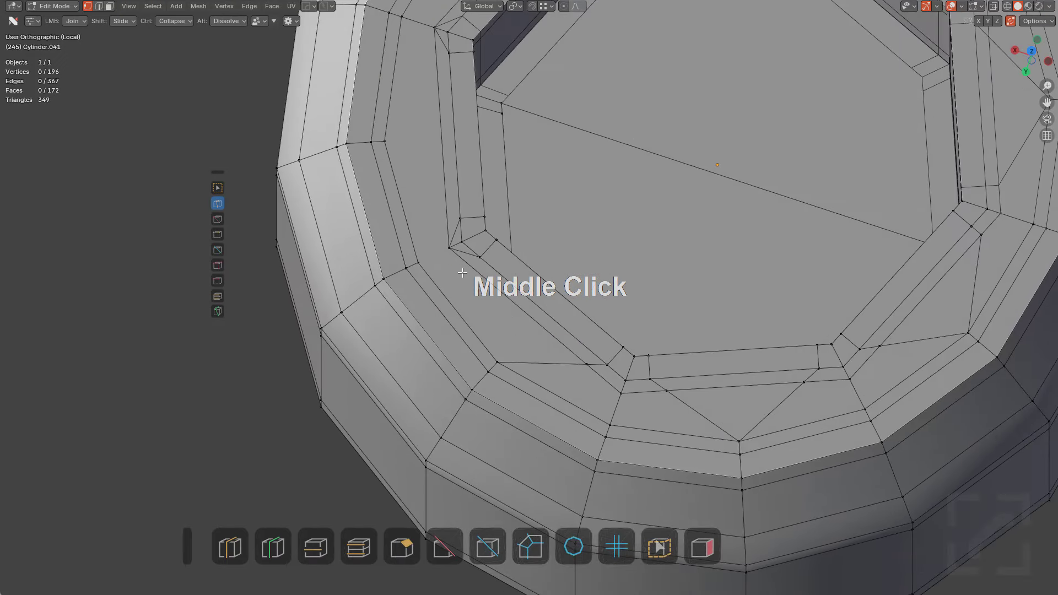
Dissolve the surplus edges at the following inset corner and join its vertices, plus the mirror-side one, to the outer rim
alt+click(457, 238)
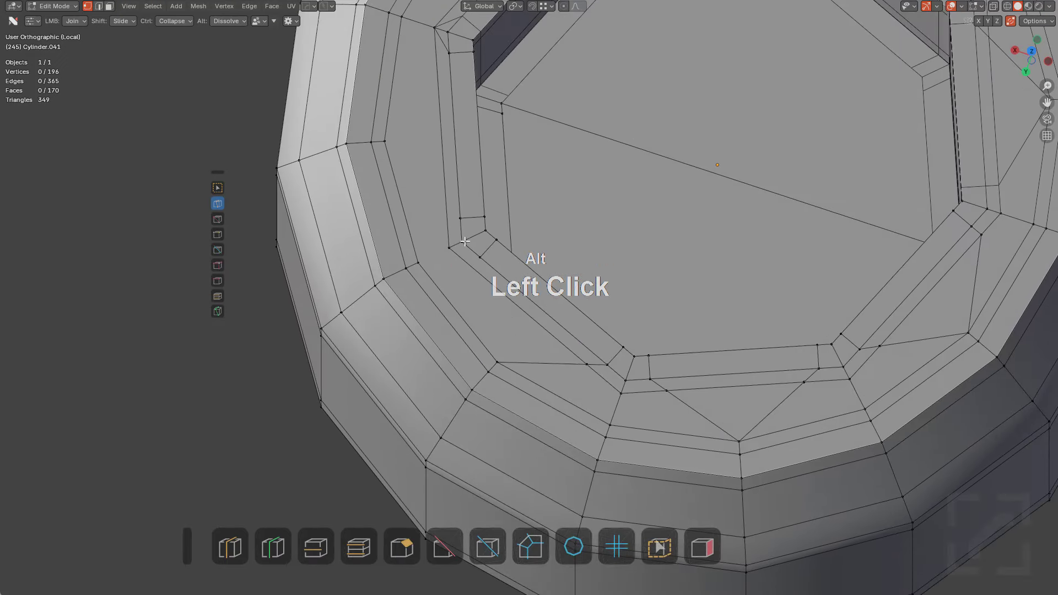
drag(481, 266, 474, 299)
drag(457, 218, 384, 159)
shift+middle_drag(485, 106, 488, 319)
scroll(489, 319, up, 3)
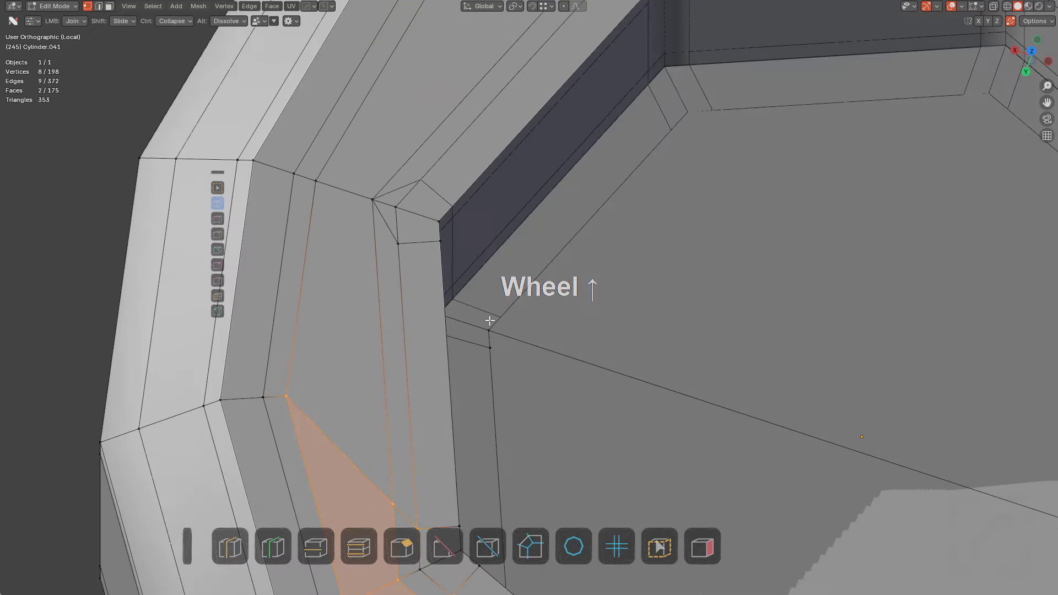
key(alt+a)
drag(394, 241, 286, 397)
scroll(595, 292, down, 4)
middle_drag(595, 292, 593, 323)
scroll(552, 326, down, 2)
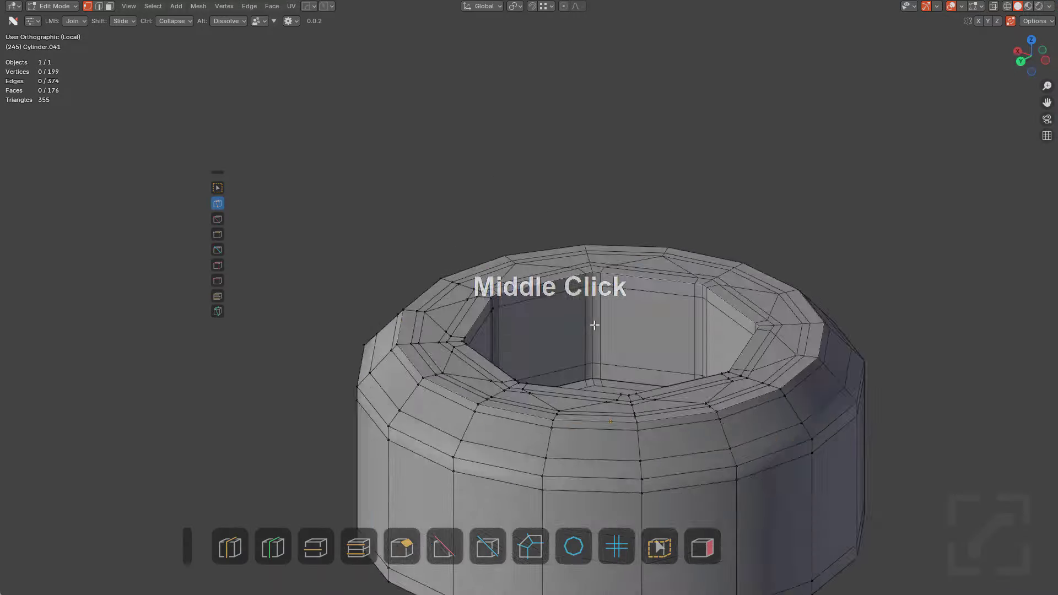
Add centred loop cuts through the two front sides of the recess in the unmirrored half
key(Tab)
middle_drag(592, 385, 530, 266)
key(Tab)
key(a)
key(alt+a)
scroll(536, 401, up, 1)
key(ctrl+r)
click(545, 412)
right_click(545, 412)
key(ctrl+r)
click(440, 343)
right_click(440, 343)
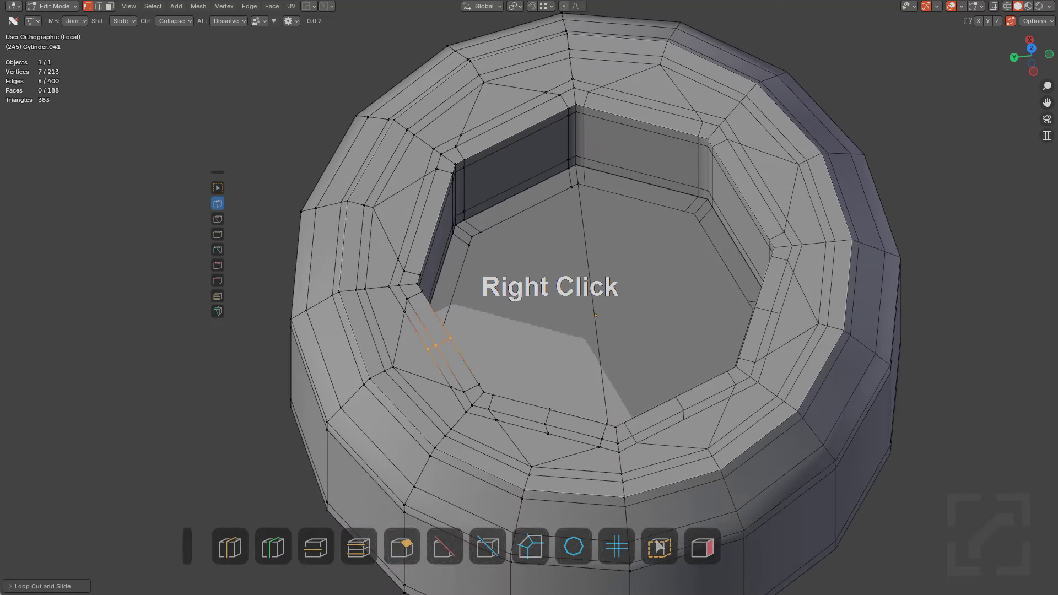
Add centred loop cuts through the two rear sides of the recess in the unmirrored half and clear the selection
key(ctrl+r)
click(428, 221)
right_click(427, 220)
key(ctrl+r)
click(500, 128)
key(alt+a)
Delete the face that forms the recess floor
middle_drag(543, 269, 529, 309)
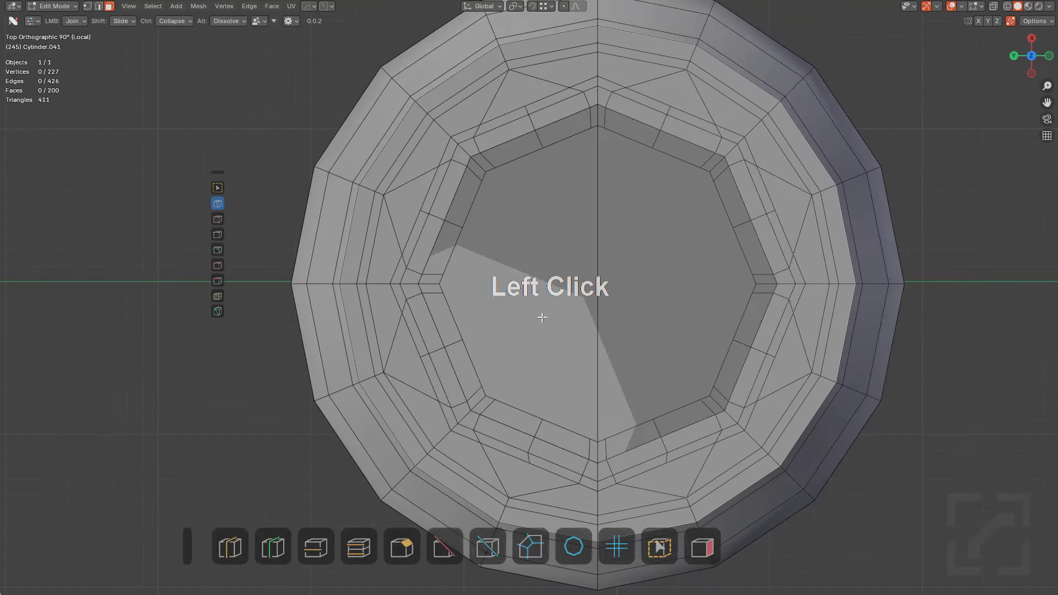
click(542, 317)
key(x)
click(634, 328)
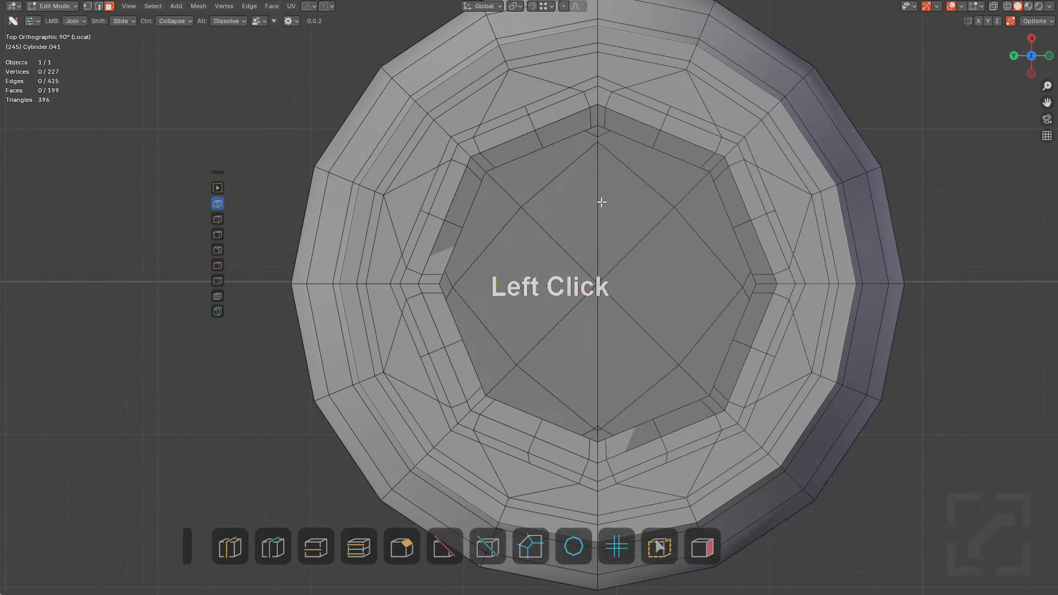
Fill the open recess floor with face strips running between its opposite sides, starting at the mirror centre line
key(1)
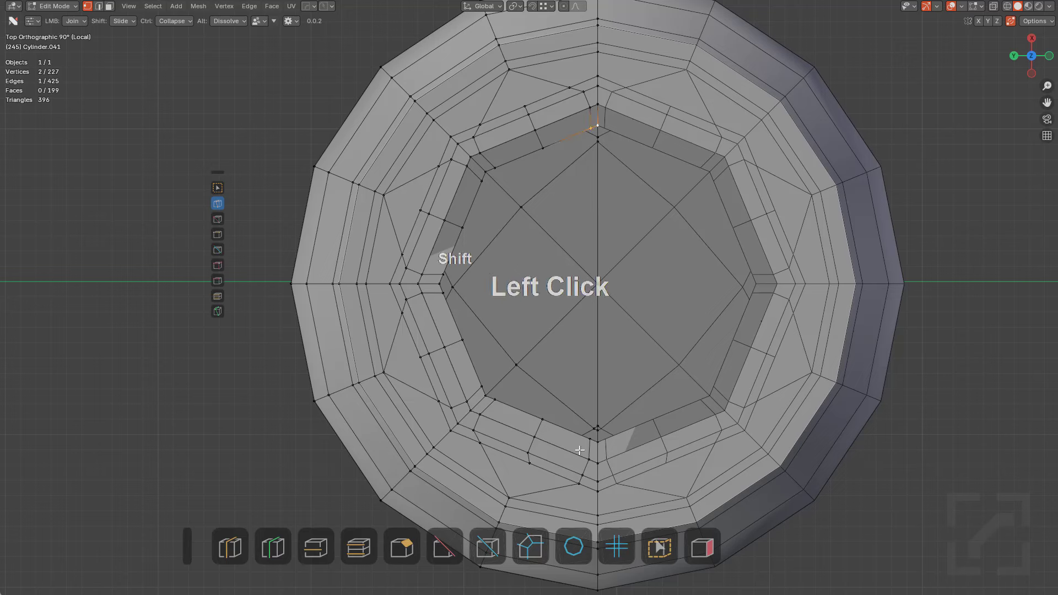
key(f)
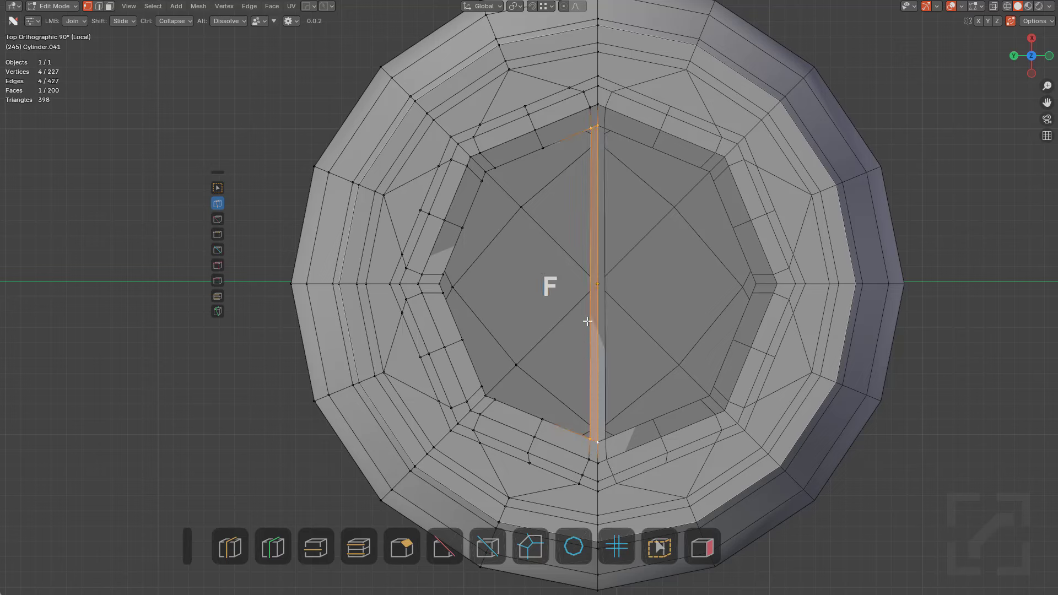
key(f)
key(f)
Add a centred loop cut across the floor strips and a second one close to the recess wall
scroll(552, 307, up, 3)
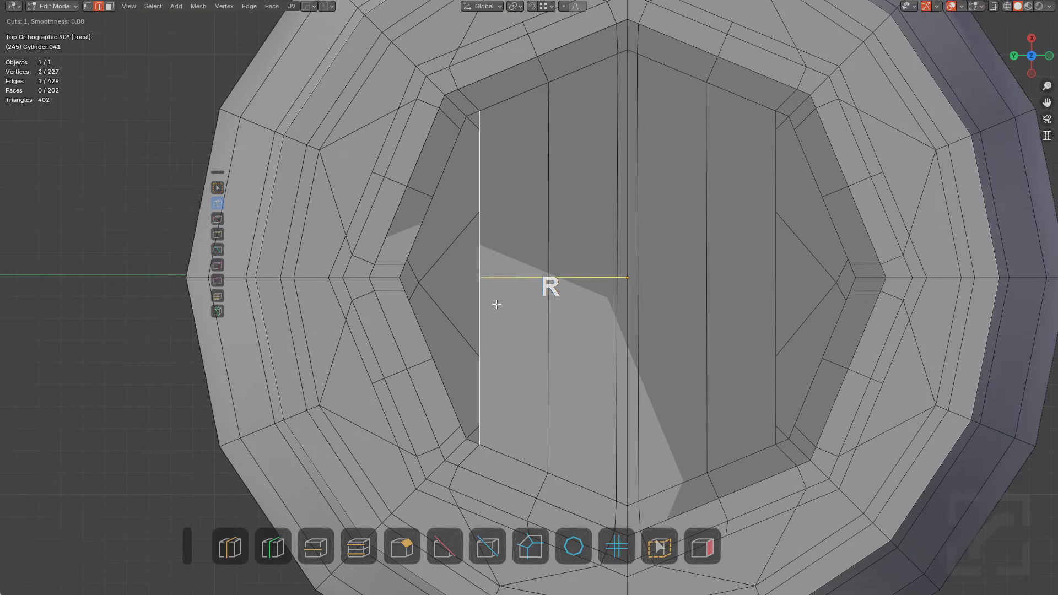
click(491, 293)
right_click(533, 212)
click(500, 215)
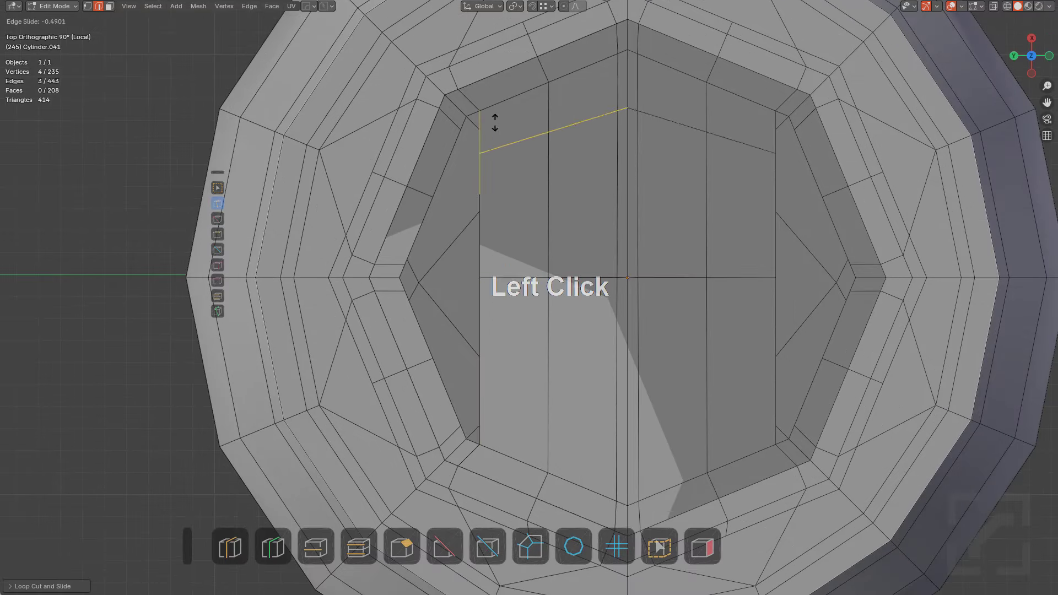
click(492, 103)
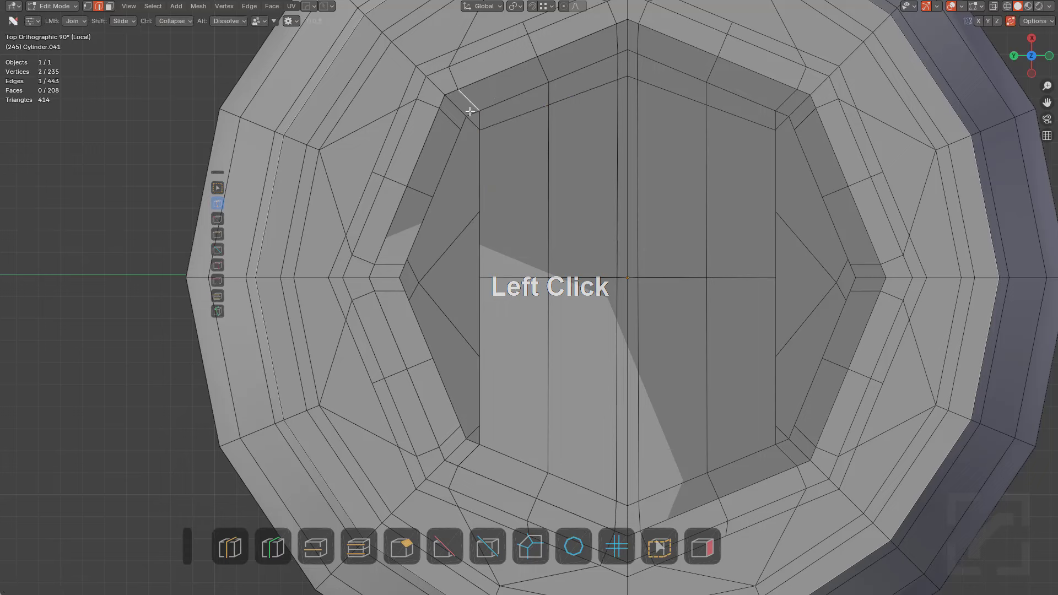
Add a loop cut across the upper half of the floor strips and slide it close to the centre loop
key(ctrl+r)
click(492, 248)
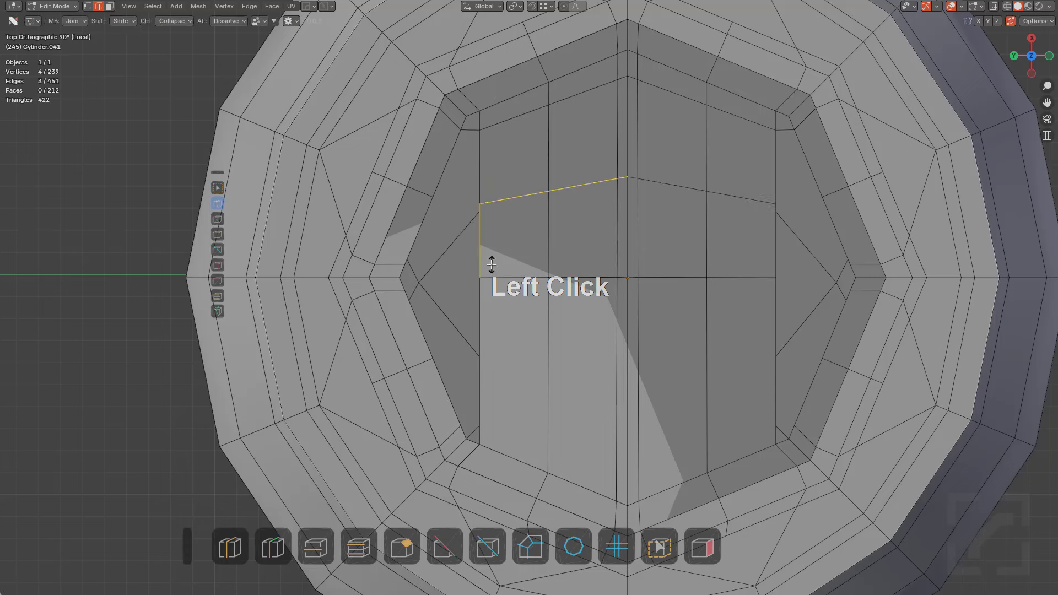
click(488, 321)
key(ctrl+r)
click(470, 347)
right_click(471, 346)
key(ctrl+z)
Add a loop cut across the lower half of the floor strips and slide it close to the centre loop
key(ctrl+r)
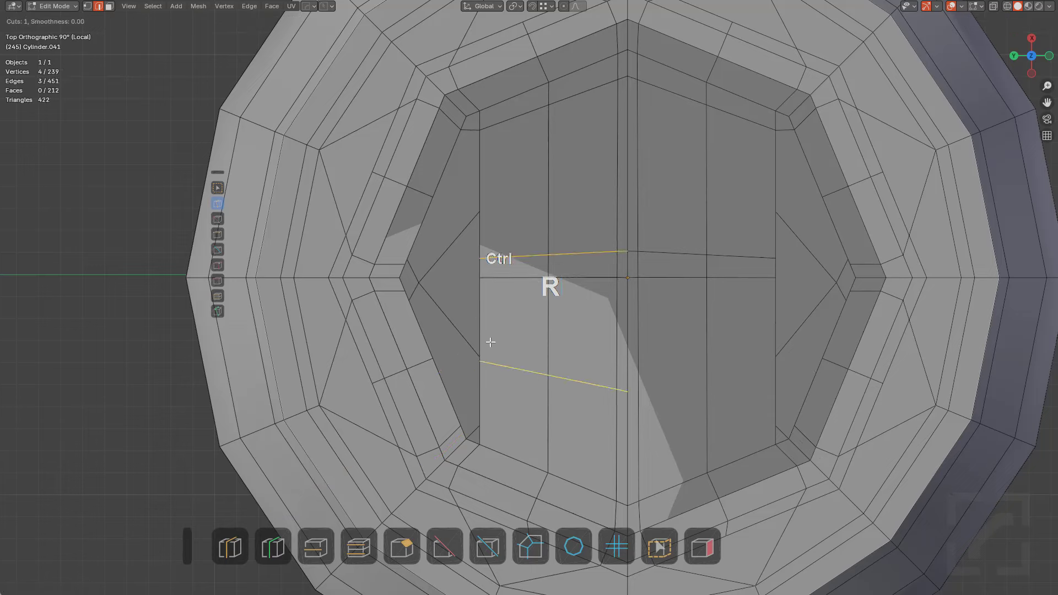
click(491, 339)
click(498, 281)
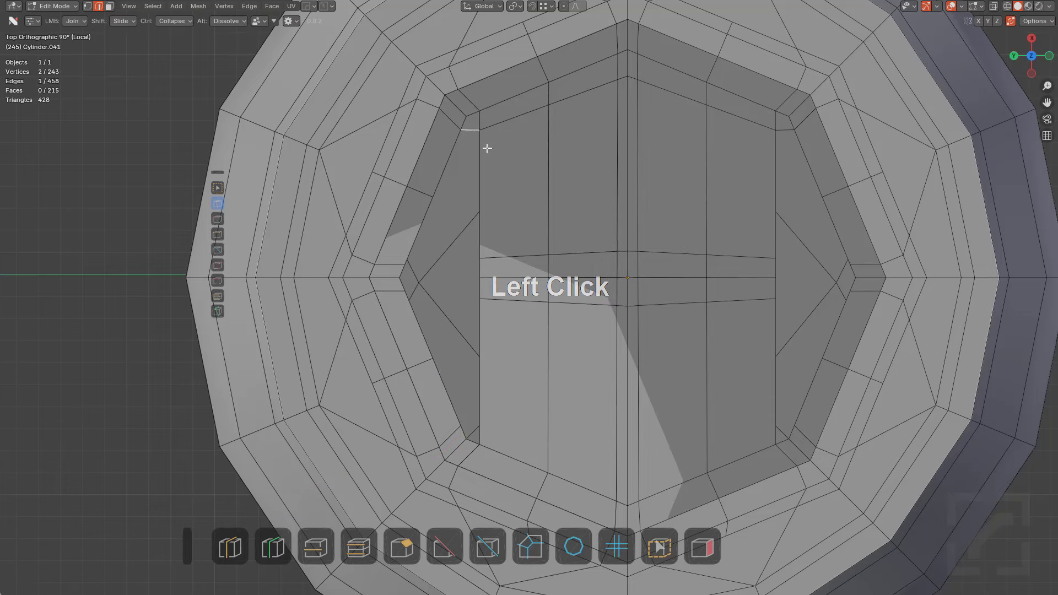
Try to fill the gap between the outermost floor strip and the recess wall
key(f)
mouse_move(499, 154)
middle_down()
mouse_move(529, 175)
mouse_move(517, 160)
middle_up()
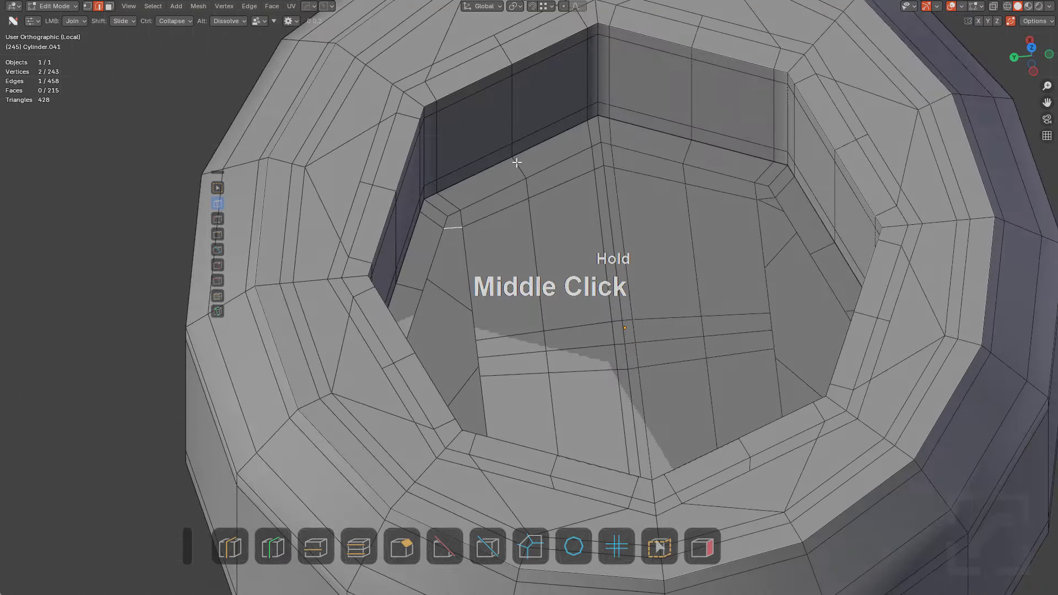
key(a)
middle_drag(501, 241, 498, 333)
click(493, 280)
key(f)
key(ctrl+z)
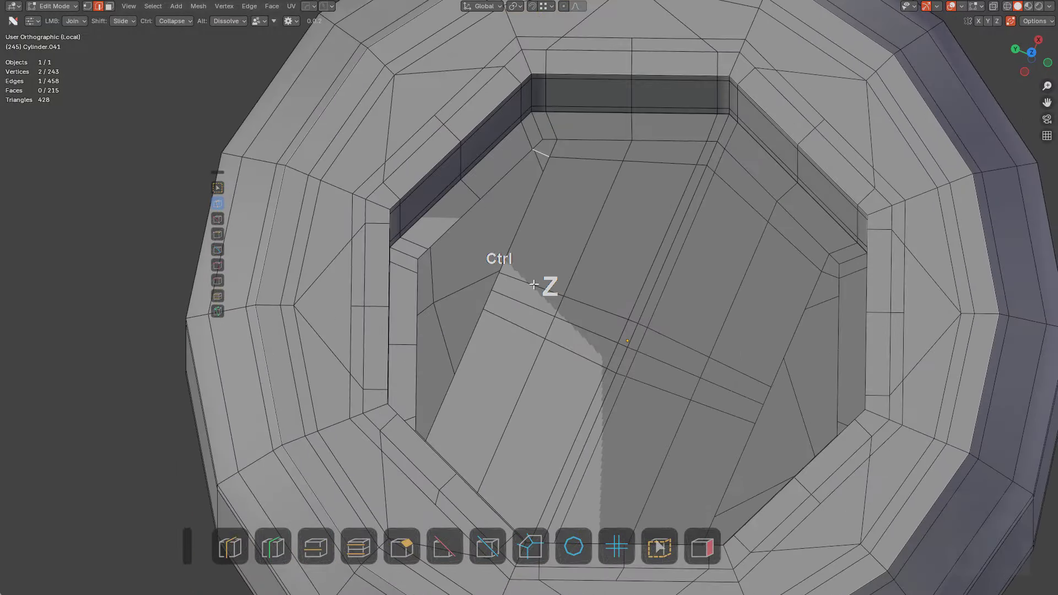
Add a centred loop cut across the upper floor strips and fill the gap beside them with faces, starting at the corner edge
key(ctrl+r)
click(527, 228)
right_click(529, 226)
click(541, 155)
key(f)
key(f)
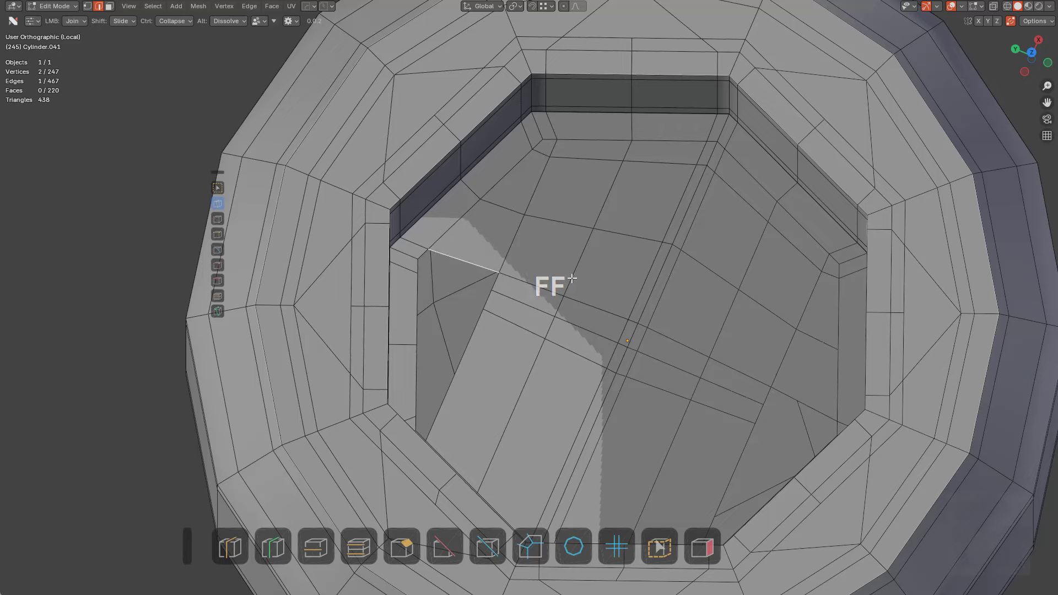
scroll(543, 309, up, 4)
key(f)
Mirror the finished part of the mesh across the X axis with bisect and return to Object Mode
key(alt+x)
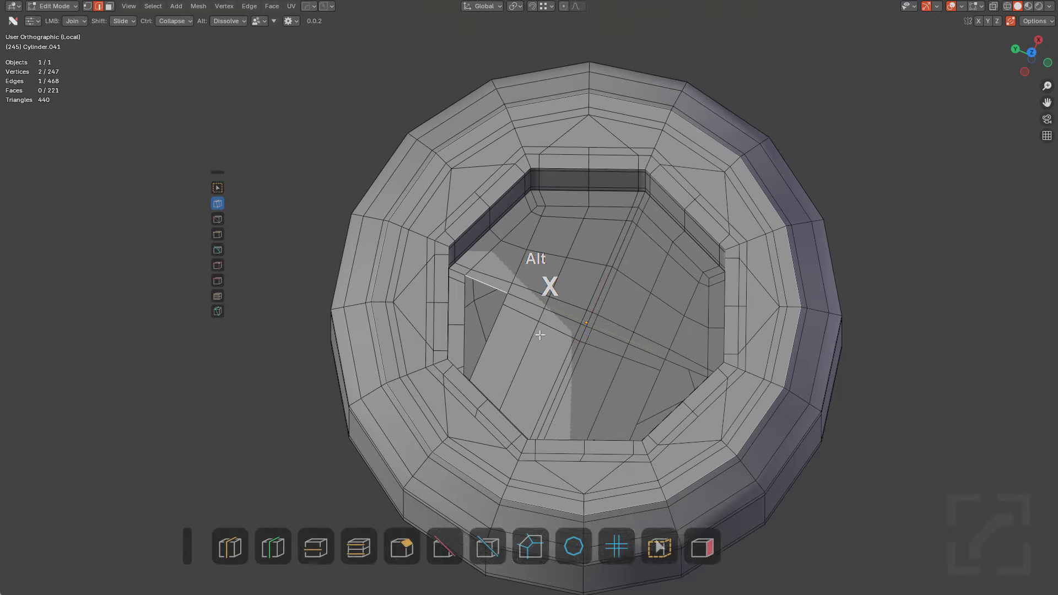
click(615, 255)
key(Tab)
Subdivide the cylinder at level 2 and hide the viewport overlays
mouse_move(615, 255)
middle_down()
mouse_move(490, 365)
mouse_move(529, 342)
mouse_move(648, 322)
mouse_move(584, 373)
mouse_move(673, 295)
middle_up()
key(ctrl+1)
key(ctrl+2)
key(alt+v)
click(584, 321)
Move the Auto Smooth modifier below the Mirror and Subdivision modifiers in the stack
key(ctrl+grave)
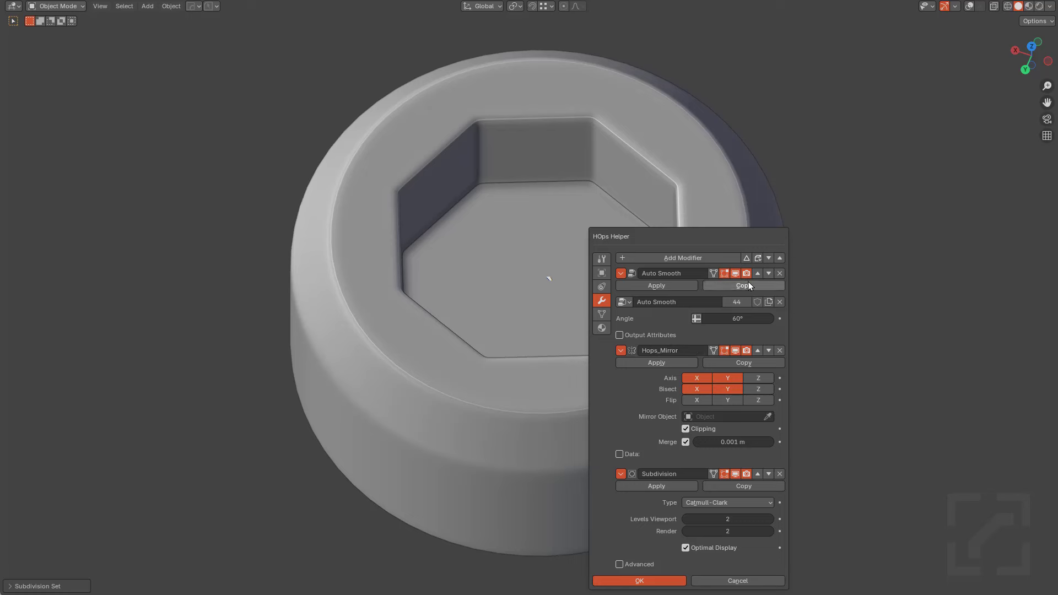
click(769, 274)
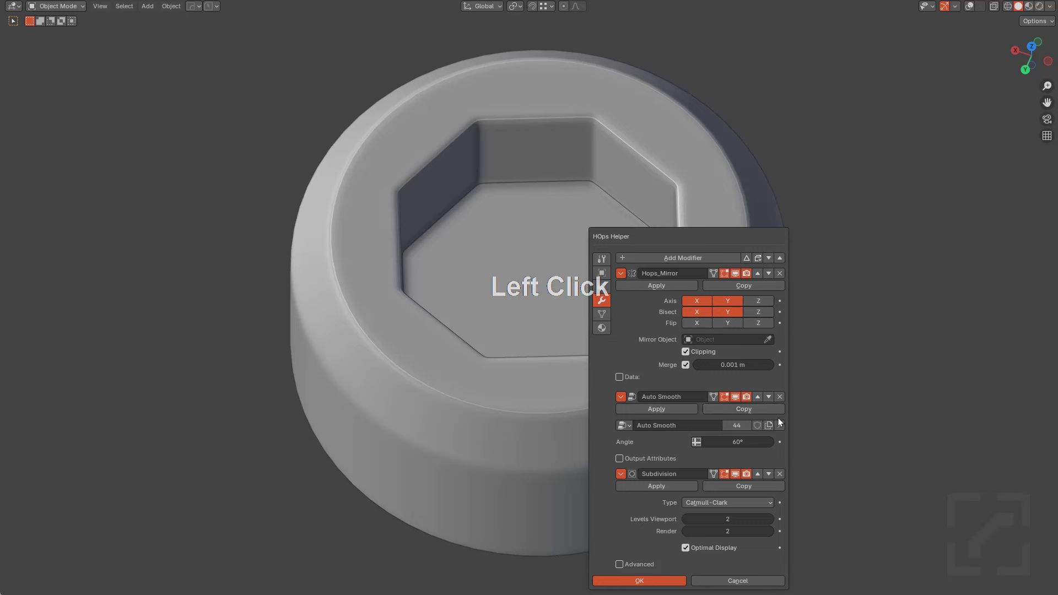
click(769, 397)
Turn the wireframe overlay back on, clear the selection and inspect the subdivided recess and rim
middle_drag(662, 375, 632, 369)
key(v)
click(599, 307)
key(alt+a)
scroll(390, 254, up, 3)
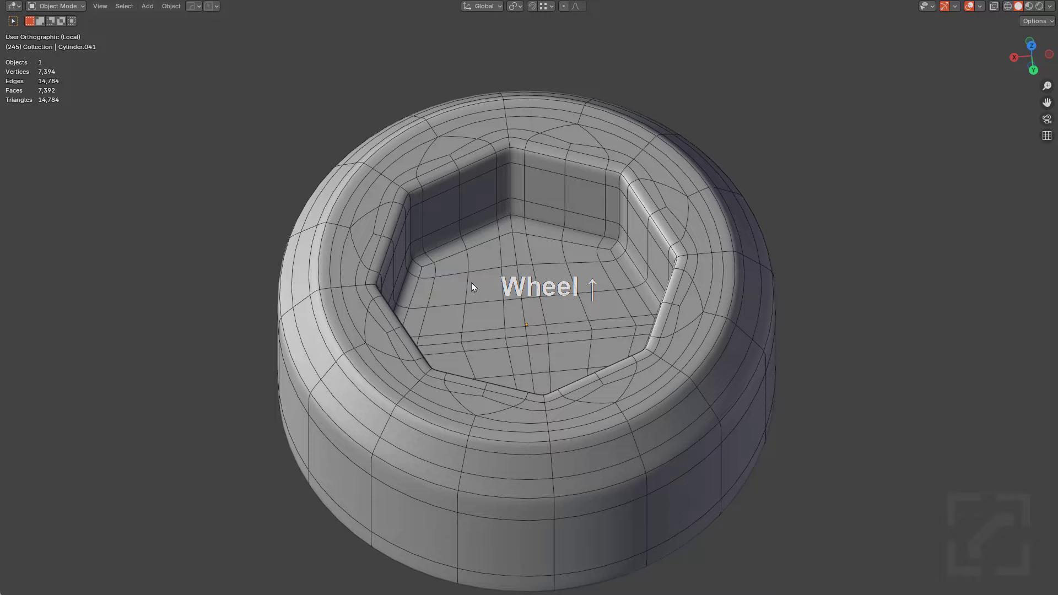
middle_drag(472, 283, 593, 328)
scroll(624, 308, down, 3)
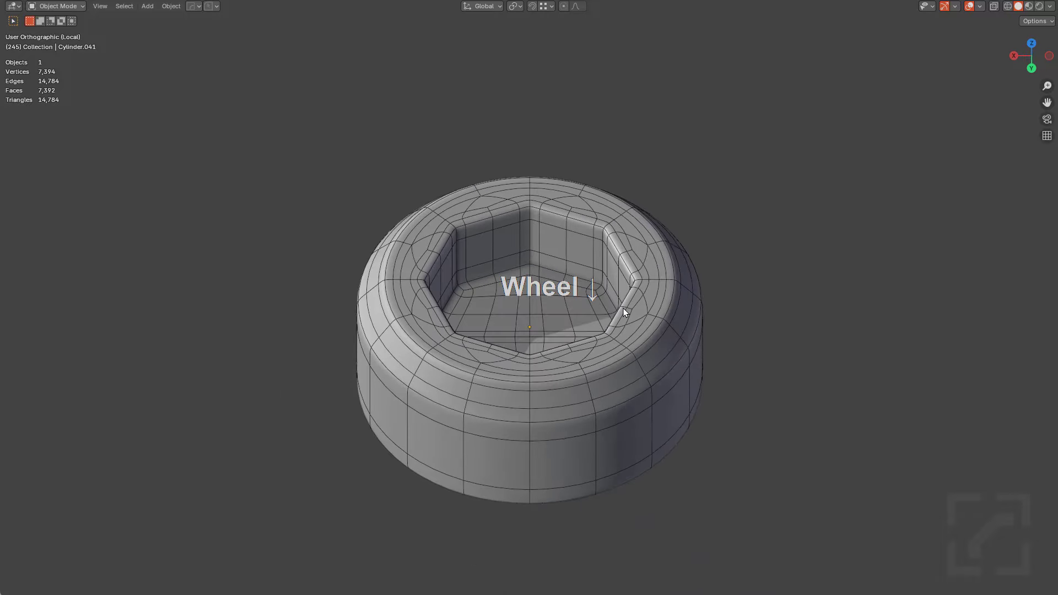
Leave local view and select the bolt near the rear of the handguard
key(KP_Divide)
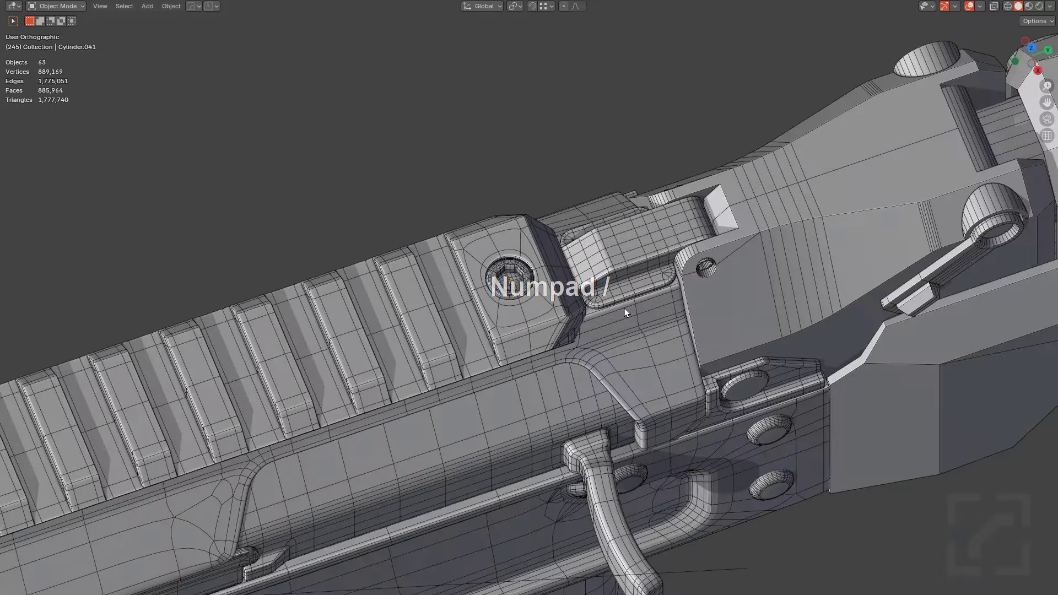
scroll(624, 309, down, 1)
shift+middle_drag(642, 307, 707, 289)
middle_drag(698, 345, 691, 299)
scroll(692, 309, up, 3)
shift+middle_drag(717, 357, 606, 308)
middle_drag(677, 304, 474, 312)
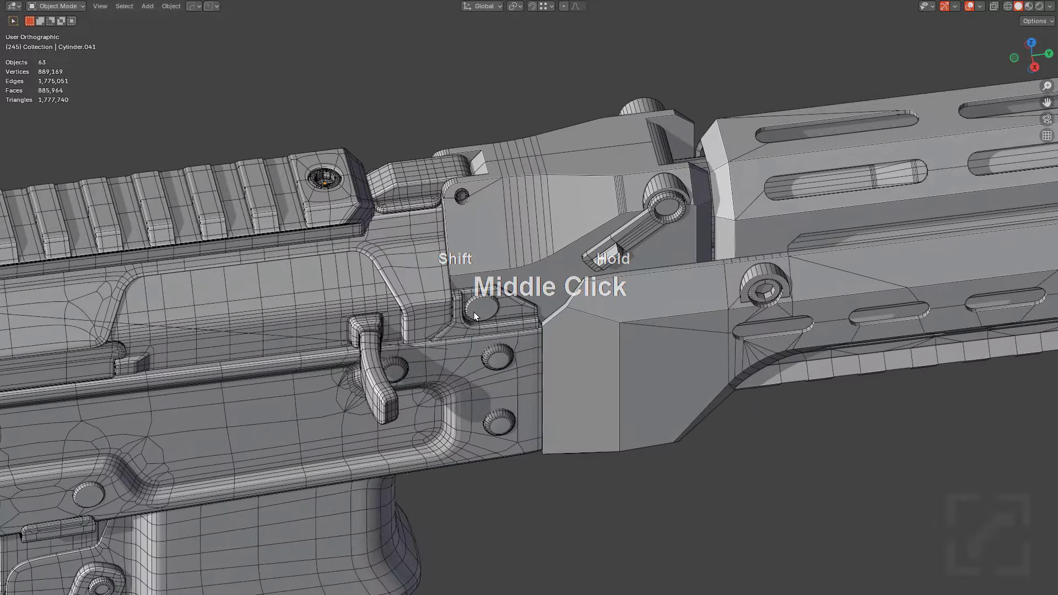
click(768, 294)
shift+middle_drag(768, 294, 775, 300)
scroll(775, 299, down, 2)
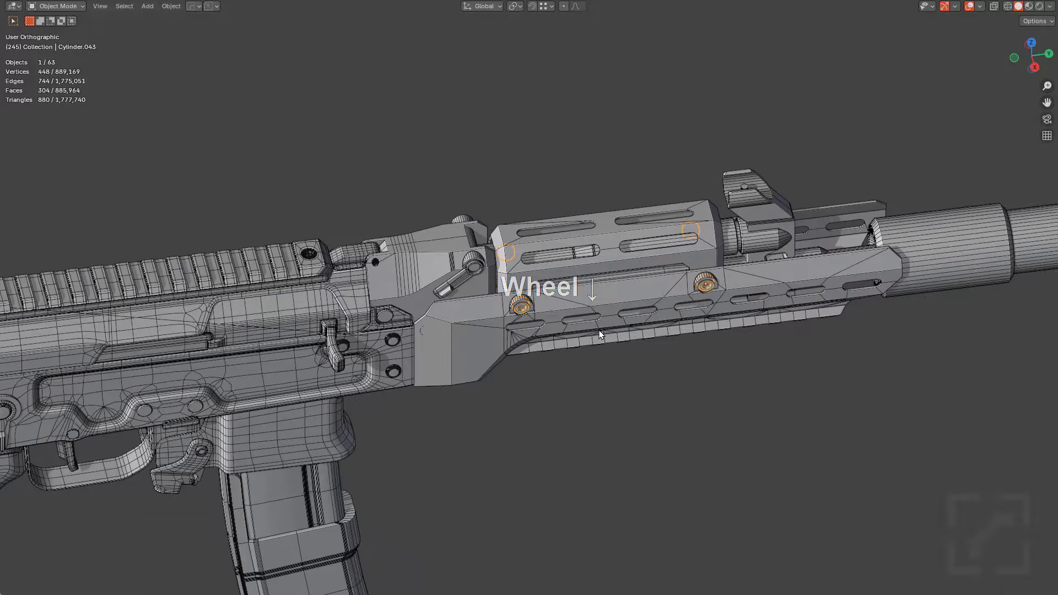
Open the two handguard bolts for mesh editing, turn on X-ray and select all their geometry
shift+middle_drag(634, 314, 718, 335)
scroll(463, 237, up, 3)
click(441, 225)
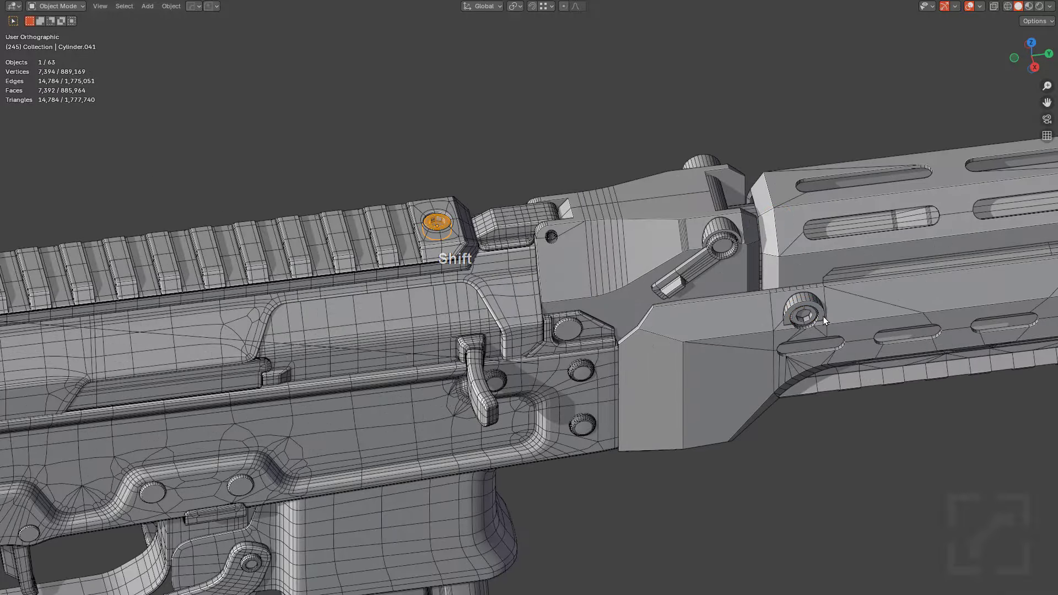
click(808, 321)
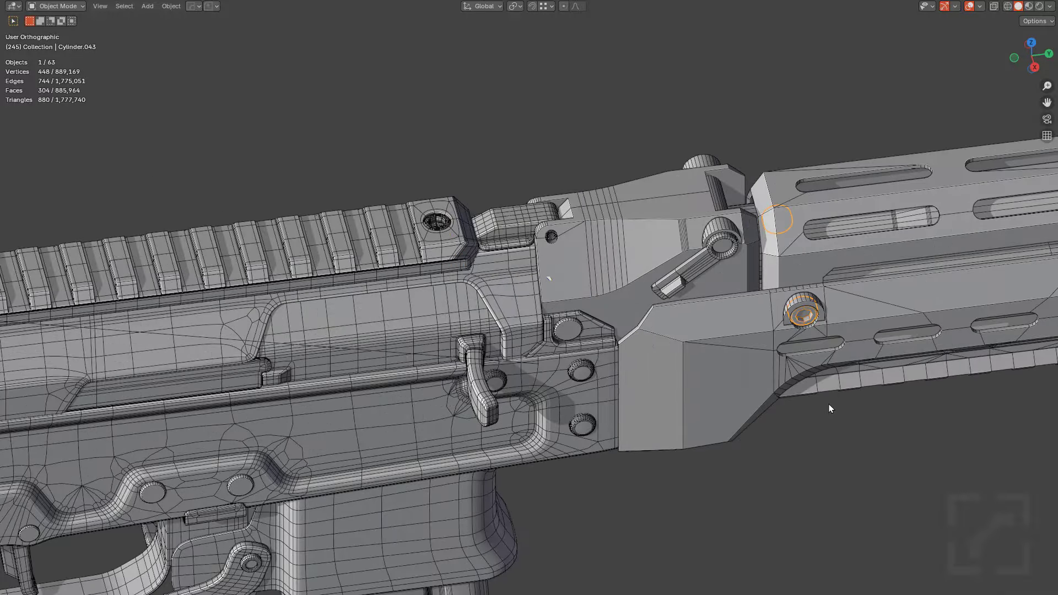
shift+middle_drag(829, 409, 462, 384)
key(Tab)
key(alt+z)
key(a)
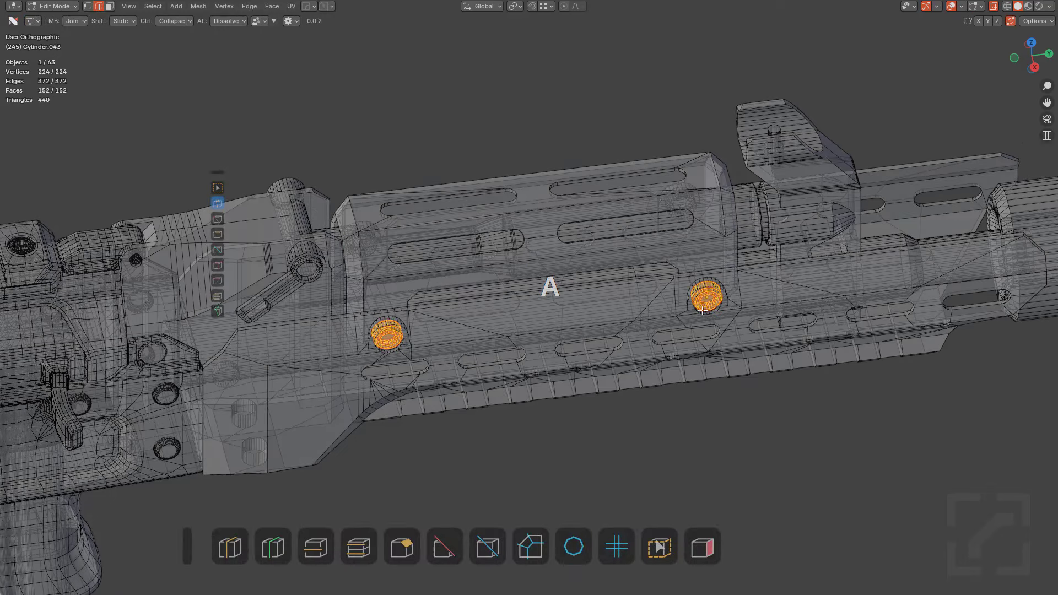
Select only the rear handguard bolt's linked geometry and separate it into its own object
scroll(702, 310, up, 3)
shift+middle_drag(702, 310, 432, 347)
scroll(419, 314, up, 5)
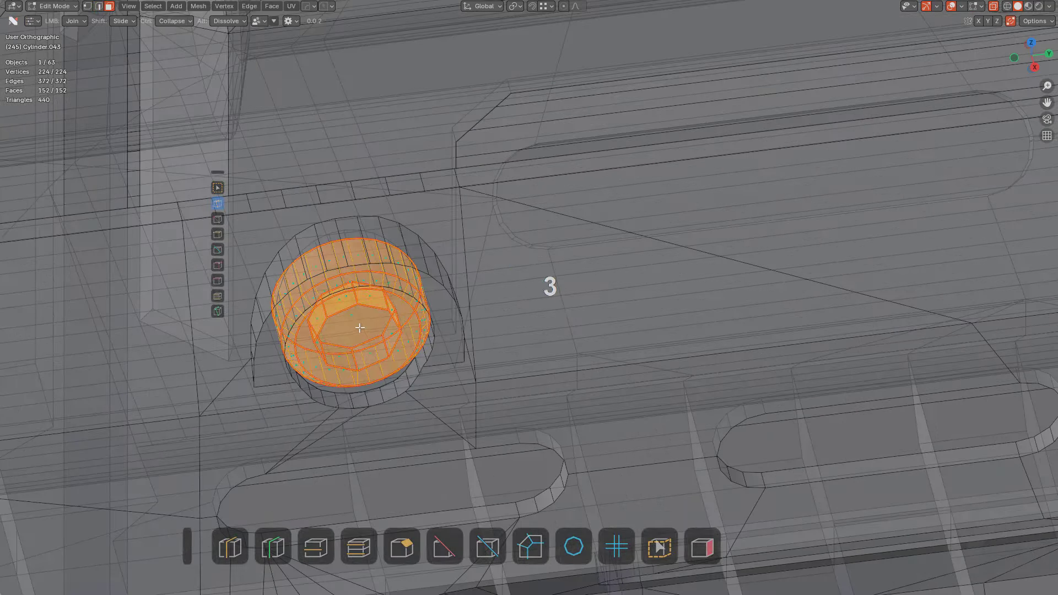
key(a)
key(l)
key(alt+a)
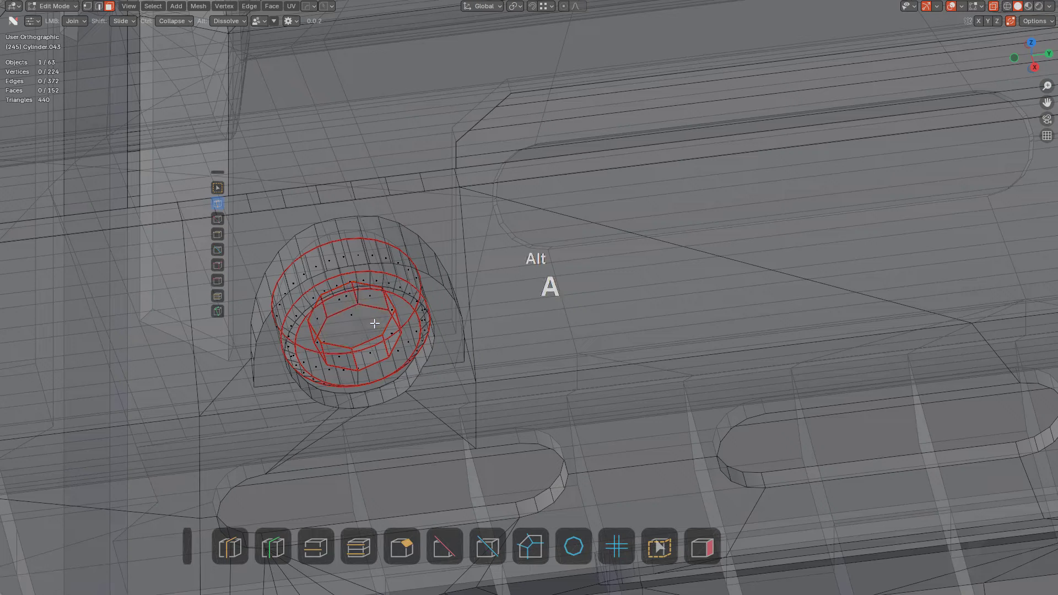
key(l)
scroll(797, 296, down, 4)
scroll(810, 292, up, 2)
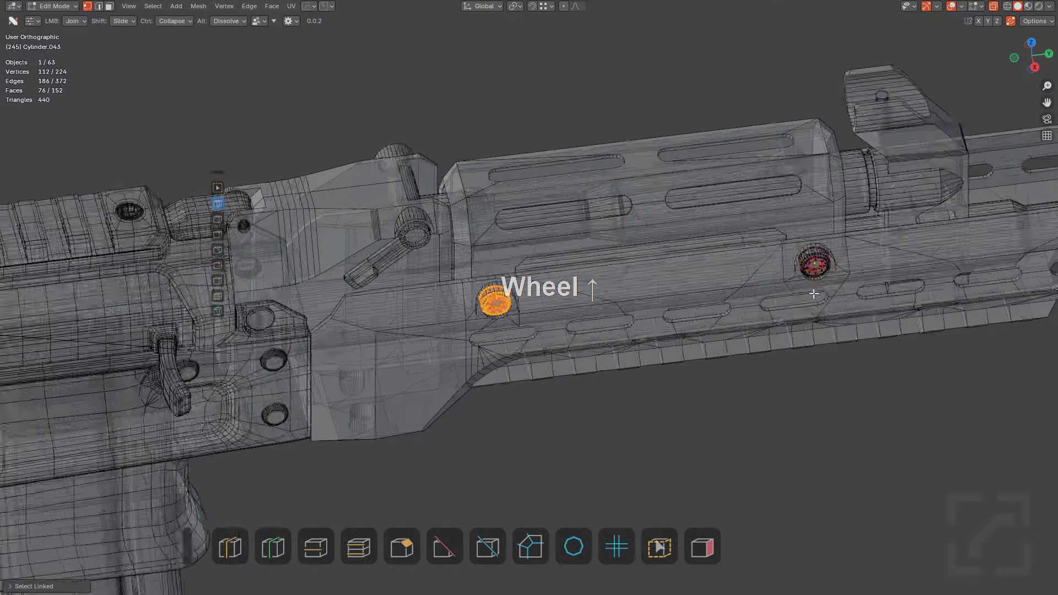
key(p)
click(842, 289)
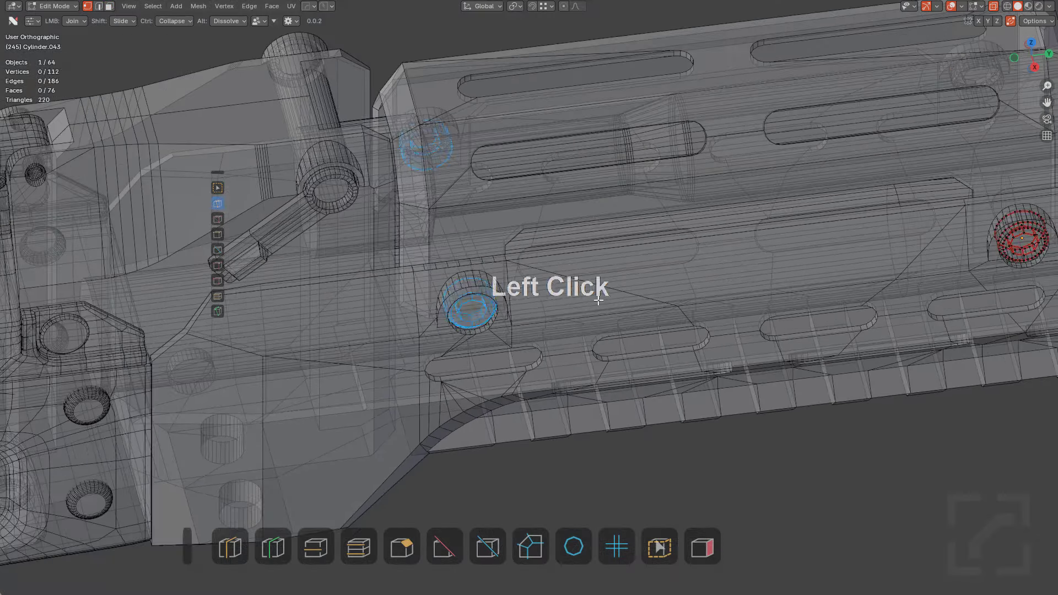
Set the separated rear bolt's origin to its geometry in Object Mode and turn X-ray off
key(Tab)
key(a)
click(477, 309)
key(shift+s)
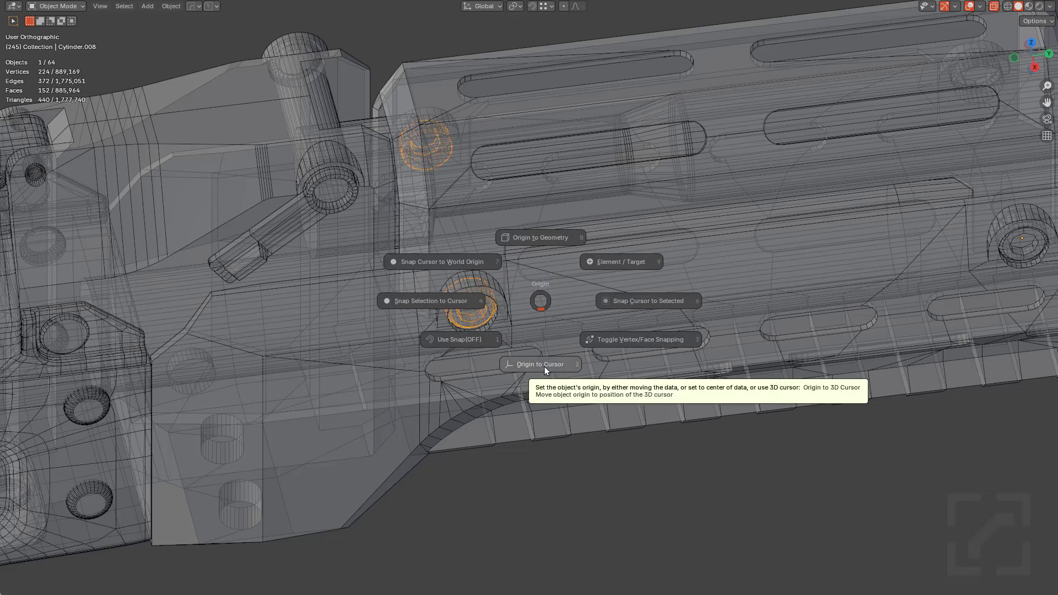
click(547, 230)
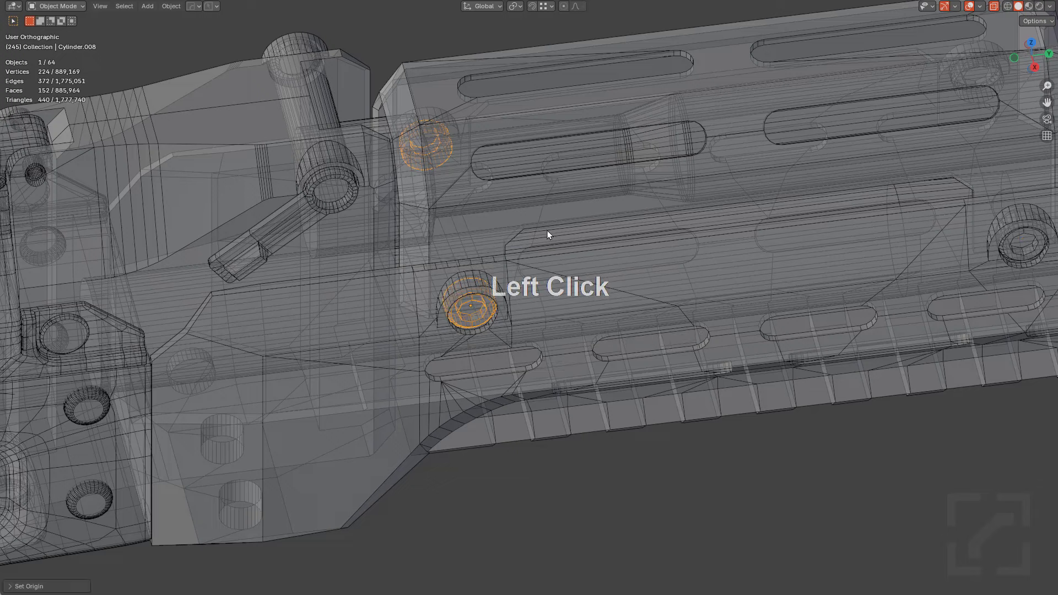
key(alt+z)
scroll(752, 280, down, 3)
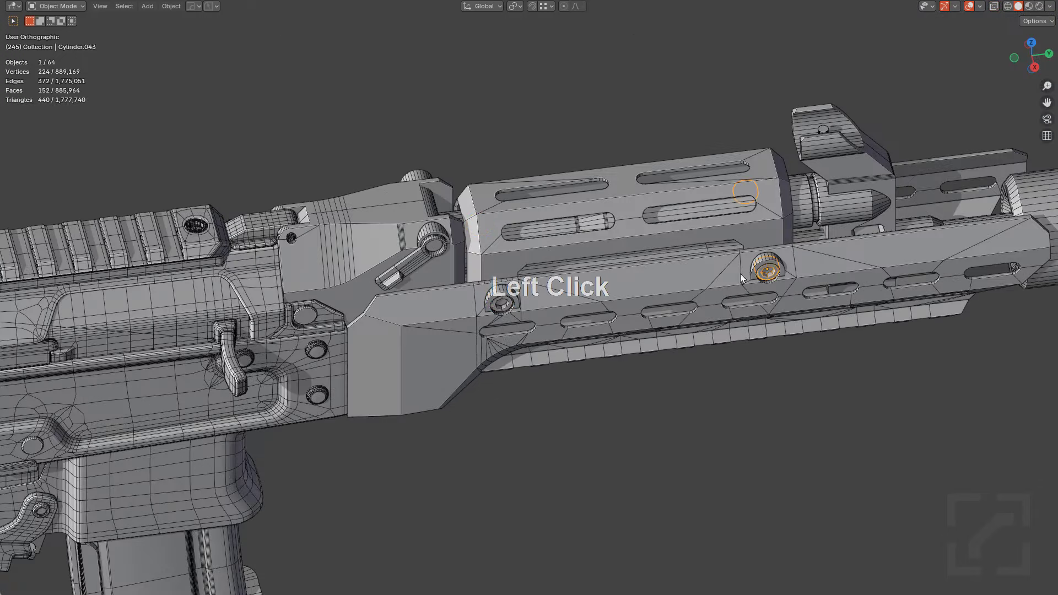
Try to link the top rail bolt's object data to both handguard bolts
shift+click(495, 313)
scroll(539, 278, up, 2)
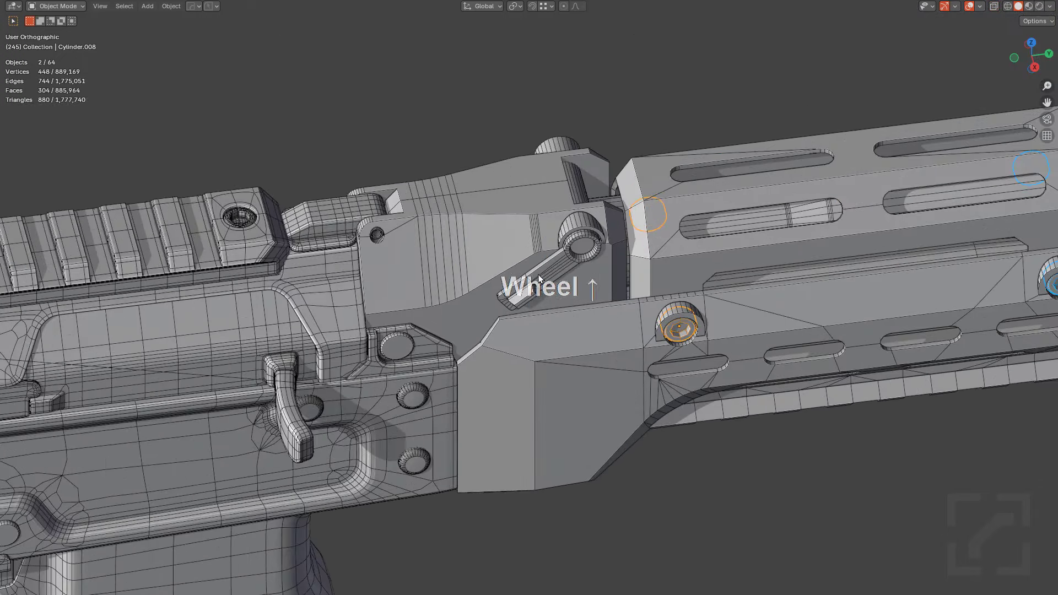
shift+click(246, 219)
key(ctrl+l)
key(Down)
key(Down)
key(Down)
key(Down)
key(Down)
key(Down)
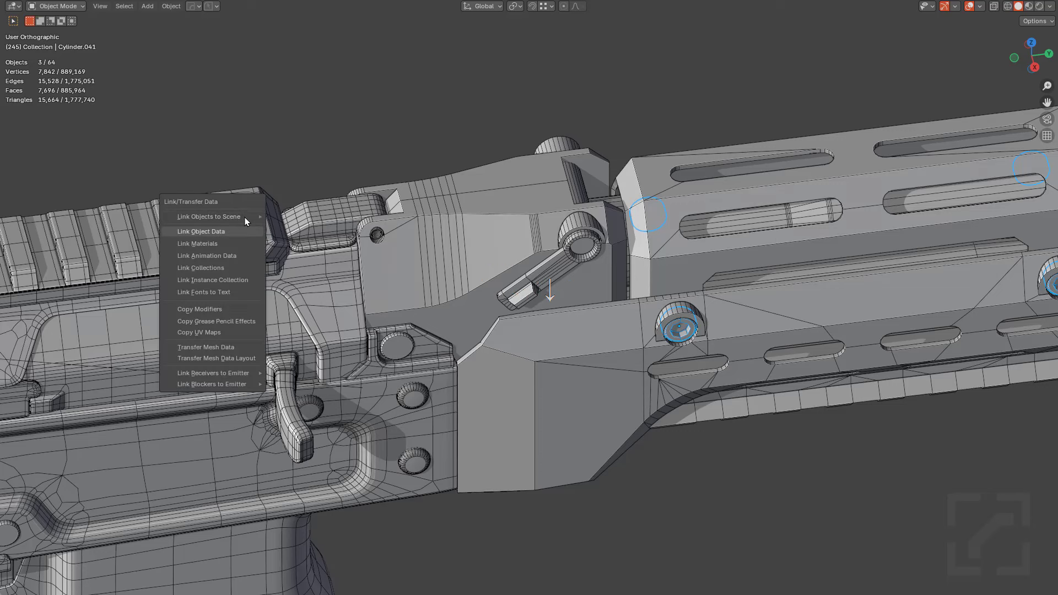
key(Up)
key(Up)
key(Up)
key(Up)
key(Up)
key(Return)
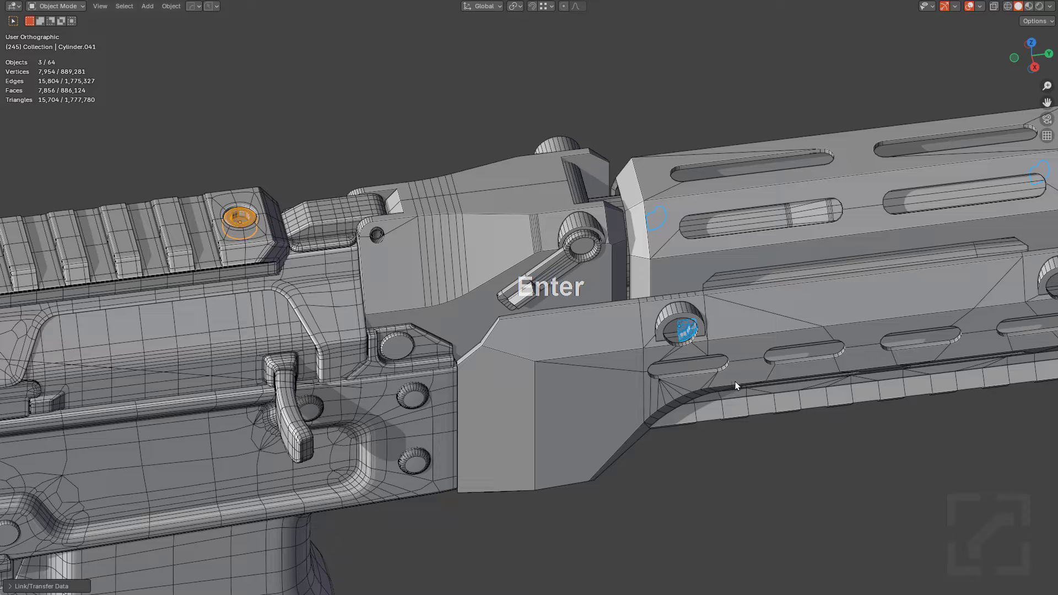
Inspect the rear handguard bolt and undo the object data link
shift+middle_drag(735, 381, 578, 375)
key(alt+a)
click(415, 335)
key(KP_Decimal)
scroll(577, 375, down, 3)
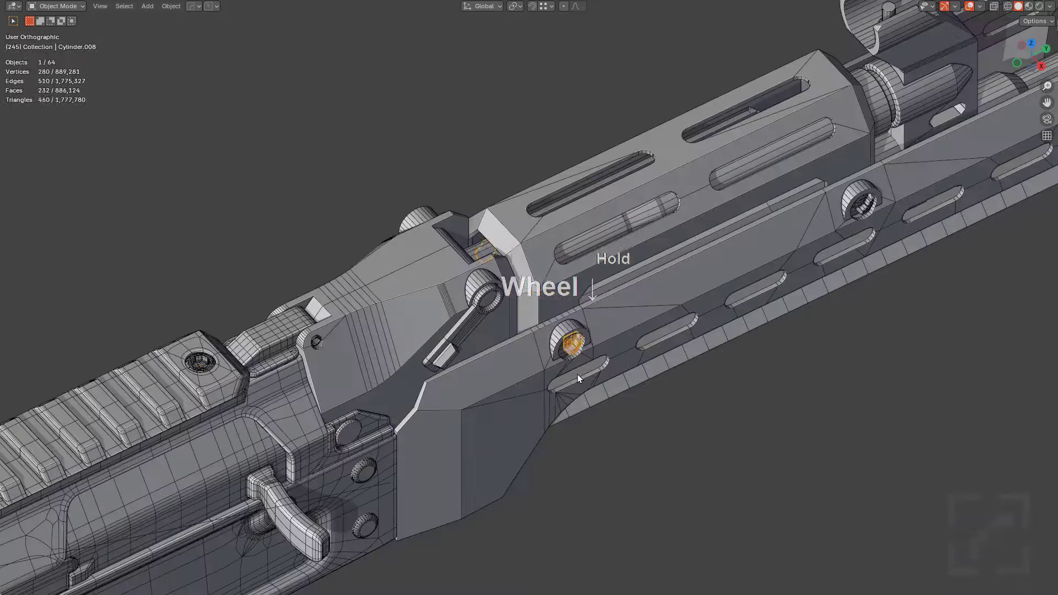
key(ctrl+z)
key(ctrl+z)
key(ctrl+z)
Select the top rail bolt and apply its Mirror modifier, keeping Subdivision and Auto Smooth live
shift+middle_drag(363, 358, 555, 318)
scroll(554, 318, up, 2)
key(alt+a)
click(334, 318)
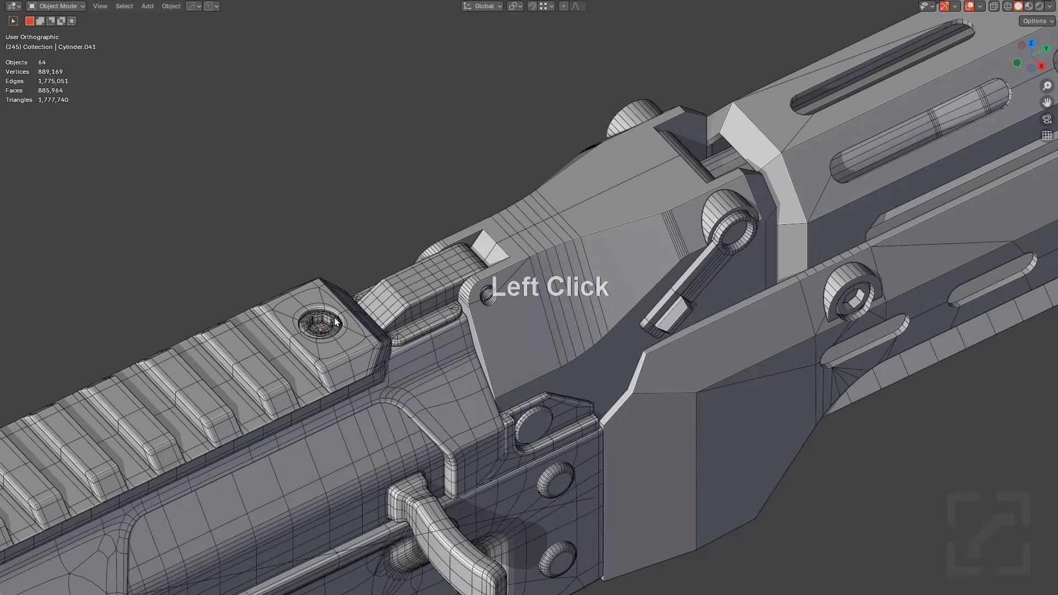
key(ctrl+grave)
click(343, 285)
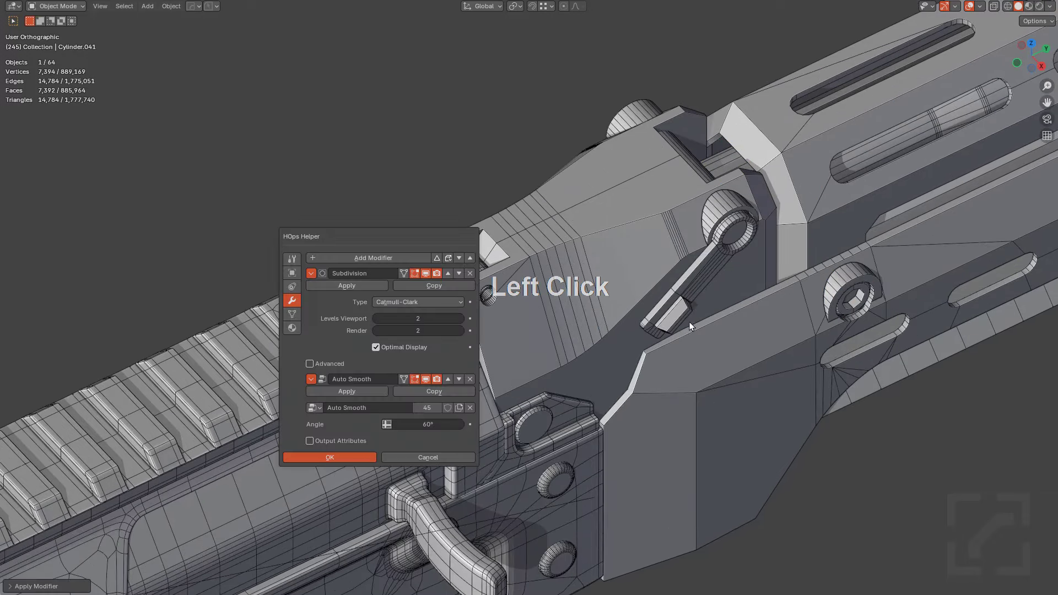
Link the top rail bolt's object data to both handguard bolts and clear the selection
shift+middle_drag(689, 322, 769, 312)
scroll(738, 292, down, 3)
scroll(739, 294, down, 1)
click(741, 222)
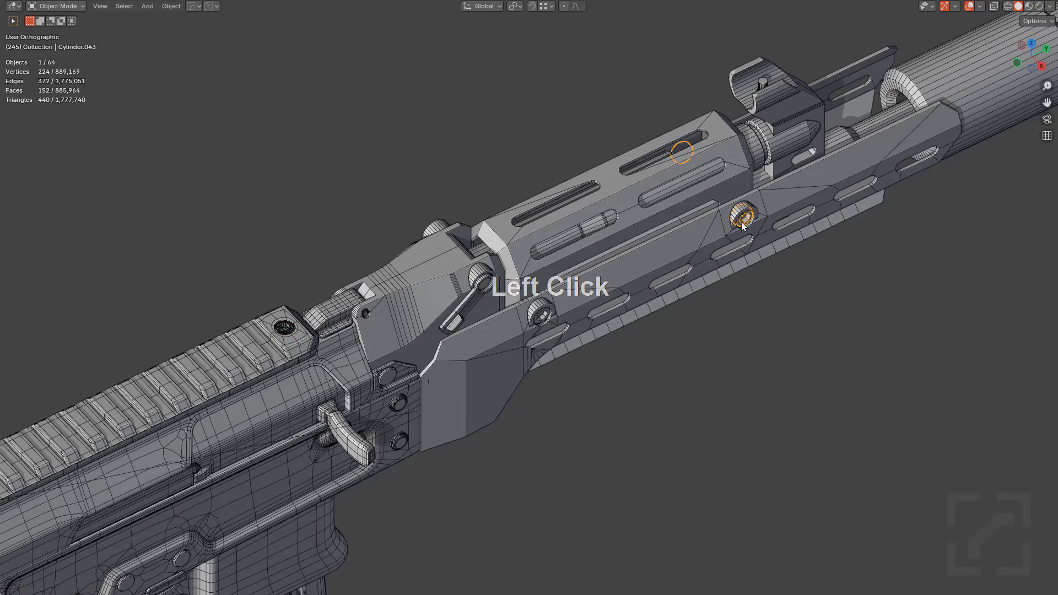
shift+click(542, 319)
scroll(328, 379, up, 5)
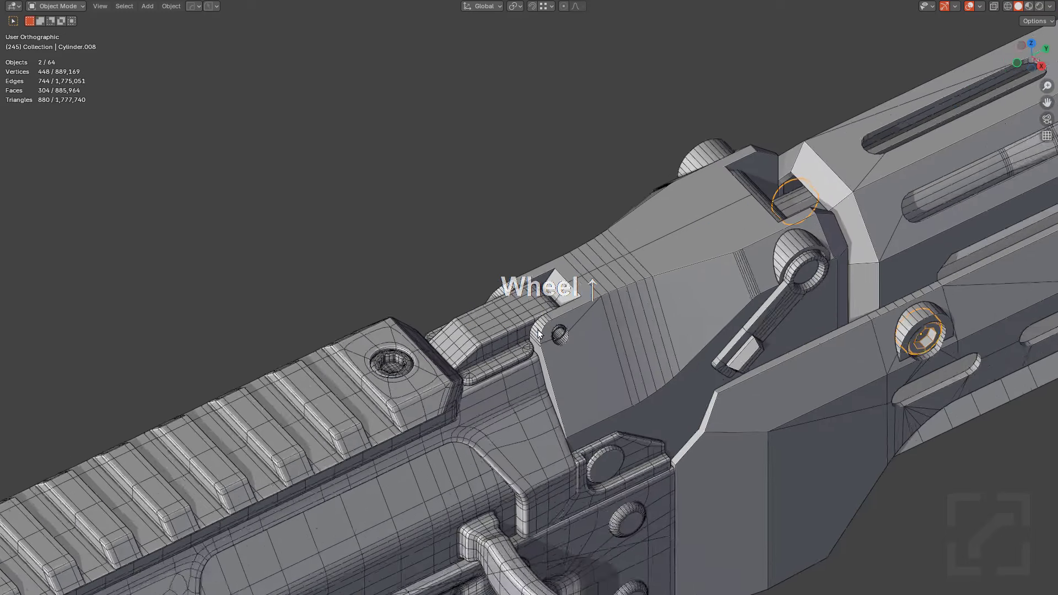
shift+click(350, 374)
key(ctrl+l)
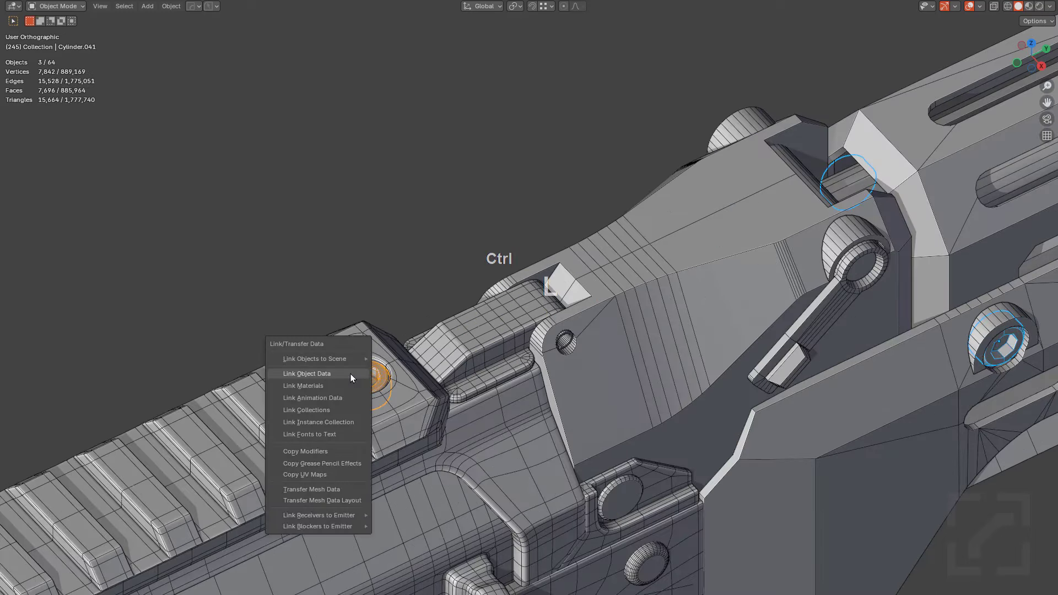
key(Return)
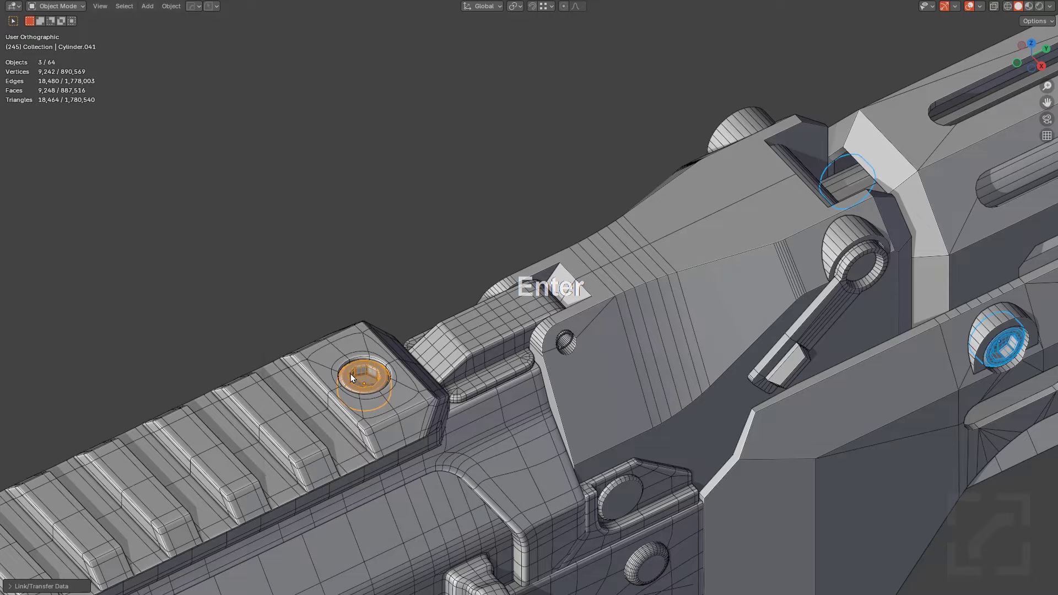
scroll(439, 395, down, 3)
key(alt+a)
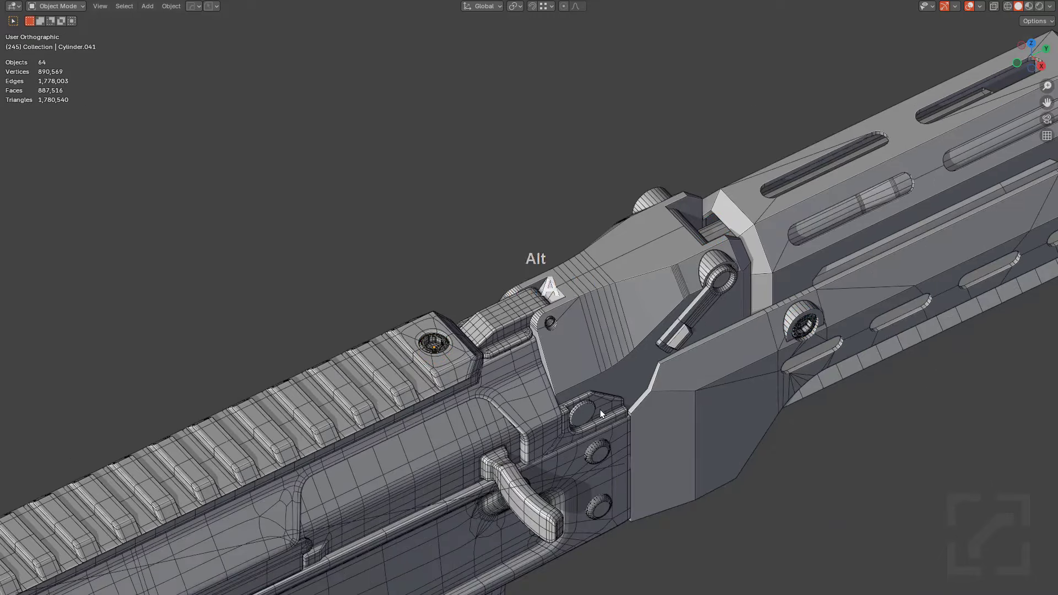
Examine the fit and orientation of the linked bolts in their handguard recesses
middle_drag(600, 409, 567, 392)
scroll(534, 342, up, 6)
shift+middle_drag(446, 291, 506, 308)
scroll(634, 319, down, 4)
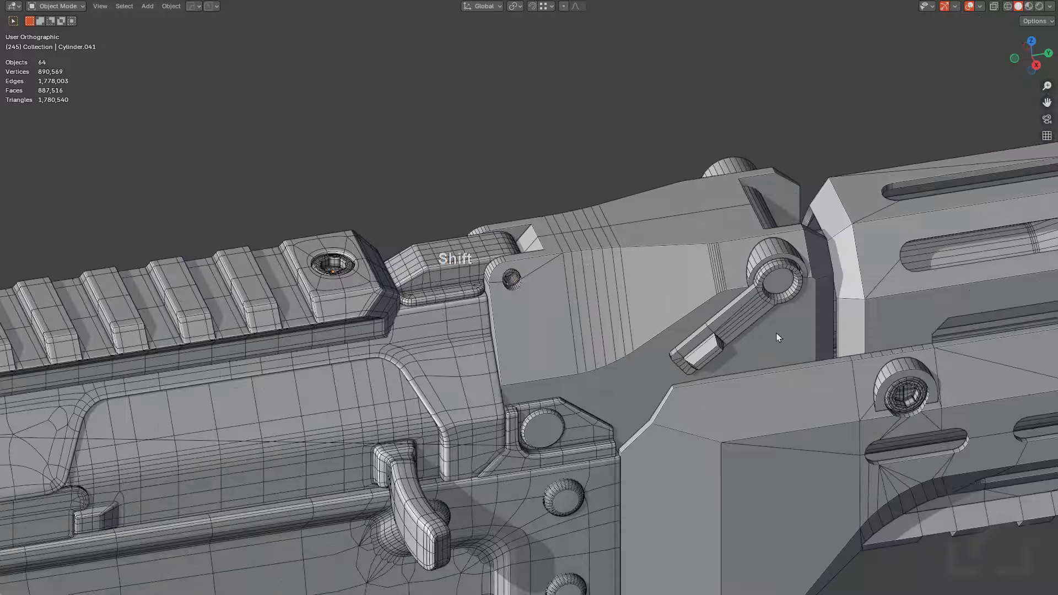
shift+middle_drag(981, 369, 630, 342)
scroll(630, 341, down, 2)
scroll(630, 342, up, 8)
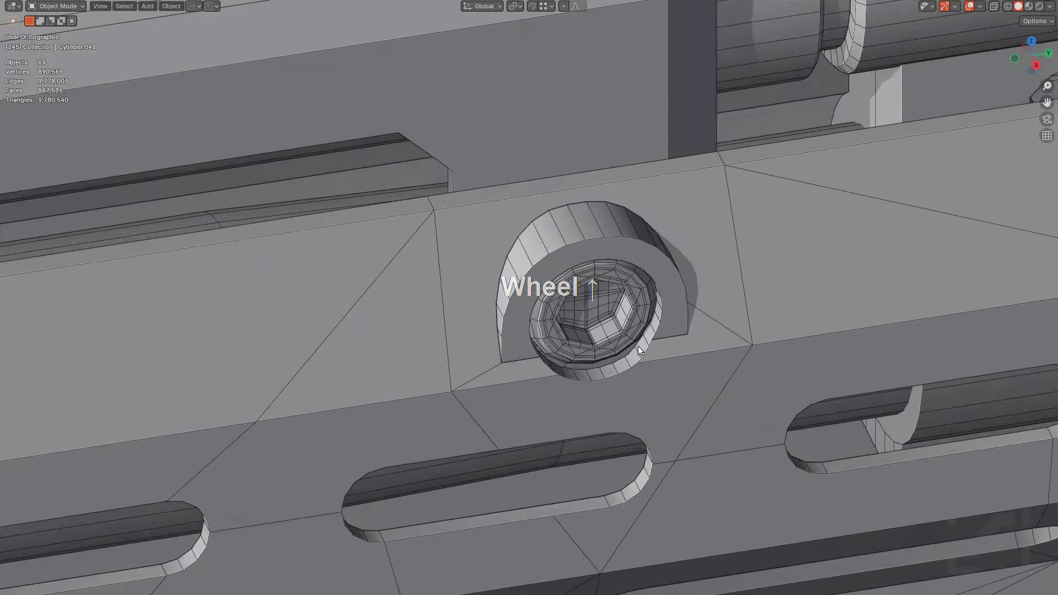
scroll(638, 346, down, 7)
scroll(616, 355, down, 6)
Look over the receiver, rail and front block for parts that still need topology cleanup
shift+middle_drag(621, 369, 816, 338)
shift+middle_drag(437, 371, 672, 332)
scroll(390, 366, up, 1)
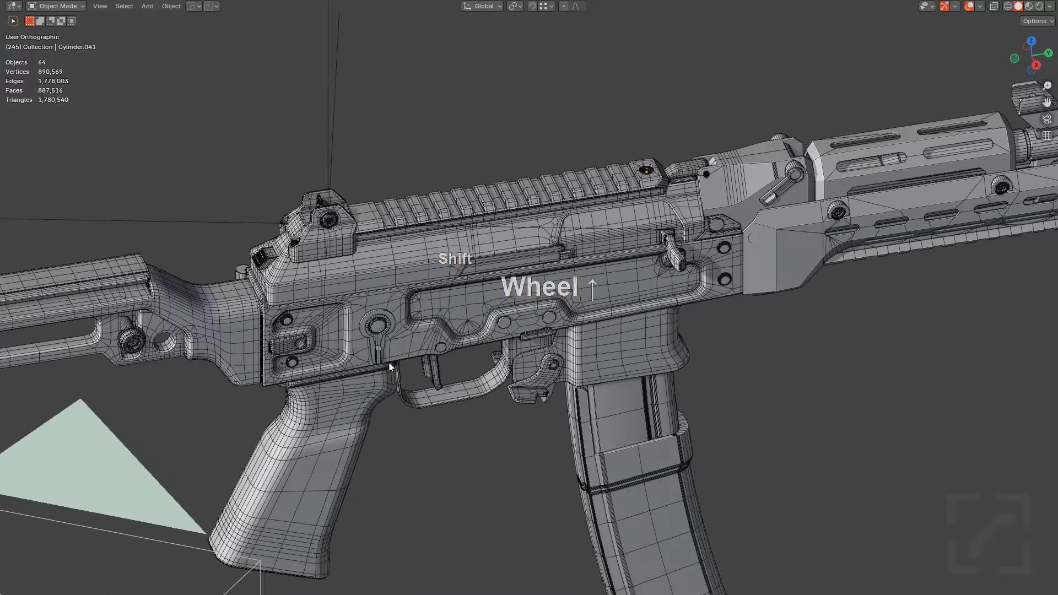
shift+middle_drag(389, 366, 560, 337)
scroll(559, 338, up, 4)
shift+middle_drag(408, 337, 706, 310)
mouse_move(440, 323)
shift+middle_down()
mouse_move(685, 316)
mouse_move(313, 293)
shift+middle_up()
scroll(685, 316, down, 4)
scroll(728, 276, up, 4)
shift+middle_drag(730, 273, 520, 339)
shift+middle_drag(802, 219, 576, 314)
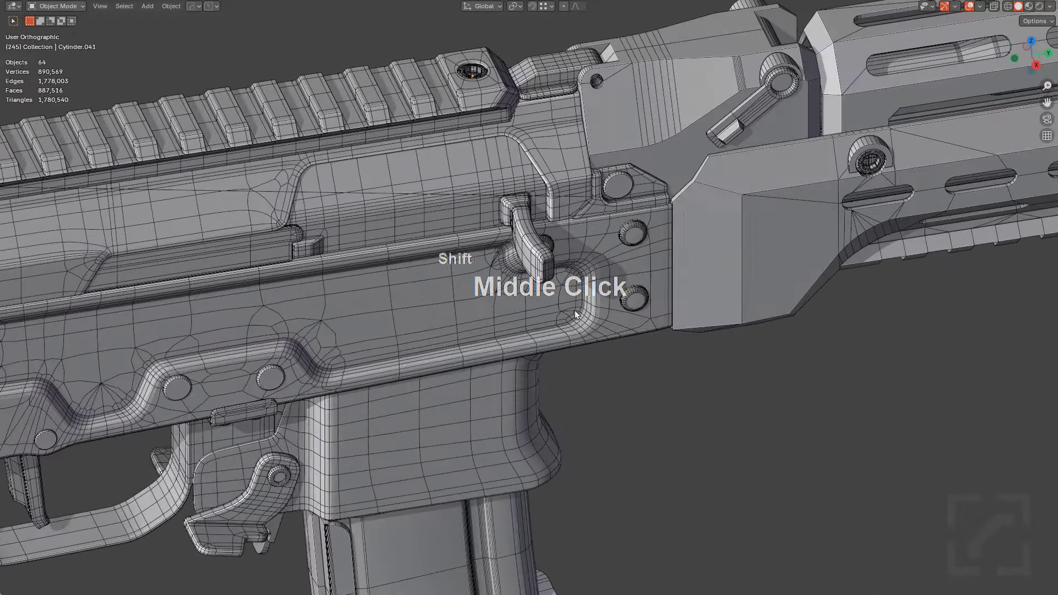
middle_drag(617, 270, 584, 282)
shift+middle_drag(551, 297, 375, 405)
scroll(415, 293, up, 3)
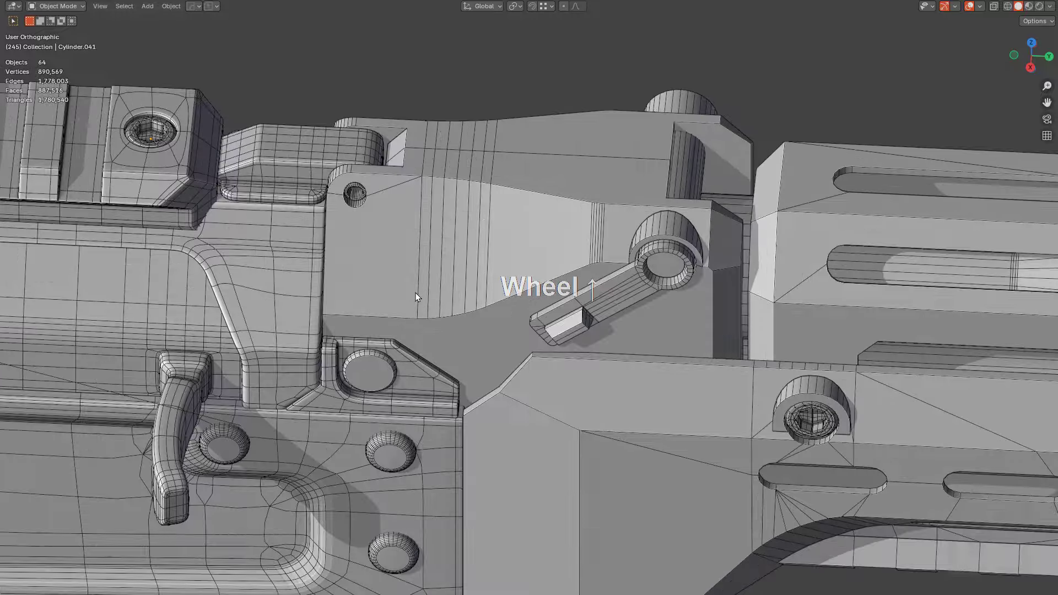
Select the block between rail and handguard and examine the geometry inside its small round hole
shift+middle_drag(394, 204, 504, 339)
scroll(503, 338, up, 4)
click(422, 300)
middle_drag(422, 300, 639, 322)
scroll(606, 213, up, 1)
key(shift+KP_Delete)
key(KP_Decimal)
scroll(769, 319, up, 3)
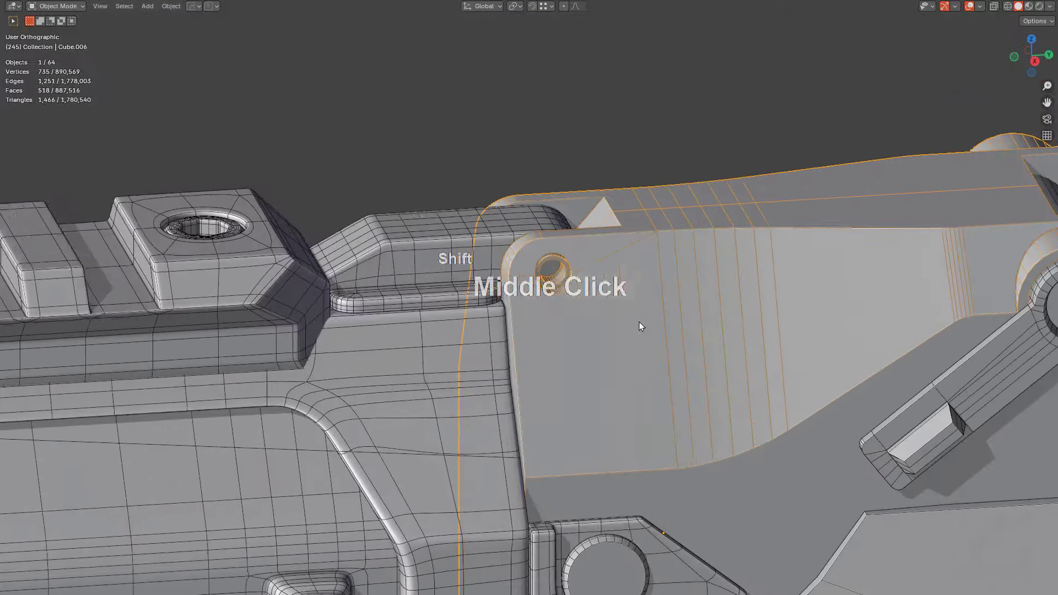
scroll(666, 305, up, 4)
scroll(717, 289, up, 5)
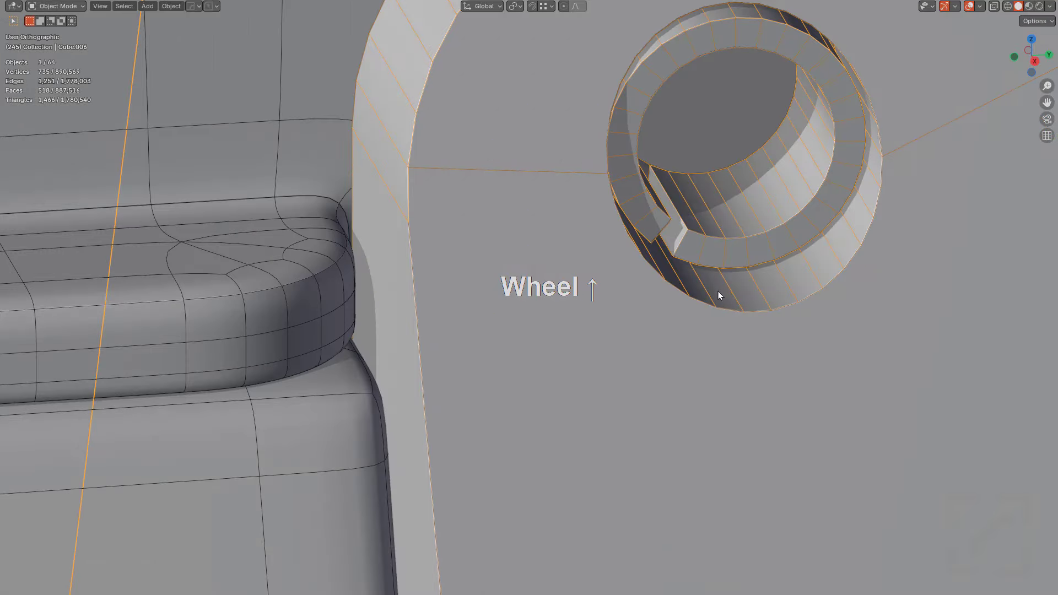
scroll(716, 291, down, 8)
shift+scroll(655, 311, down, 2)
Isolate the angled lever beside the handguard in local view and open its mesh for editing
key(alt+a)
click(684, 307)
key(KP_Decimal)
middle_drag(679, 308, 694, 377)
key(KP_Divide)
shift+middle_drag(694, 376, 614, 319)
scroll(608, 342, up, 3)
key(Tab)
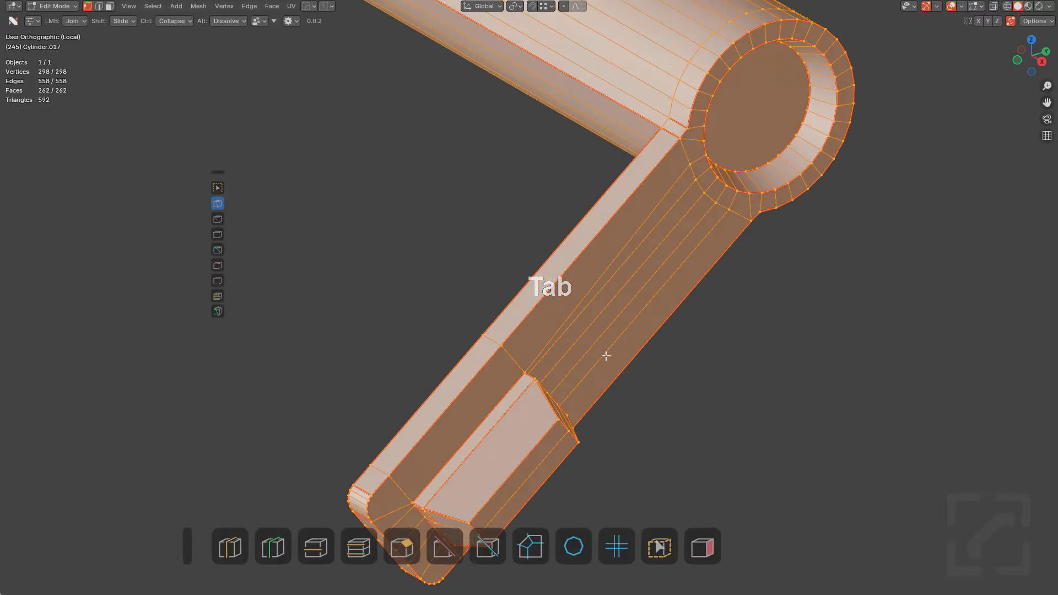
Examine the lever's edge flow around the raised grip near its tip, from the side and at an angle
alt+middle_drag(604, 357, 568, 328)
scroll(529, 332, down, 1)
shift+middle_drag(393, 327, 538, 336)
scroll(535, 322, up, 4)
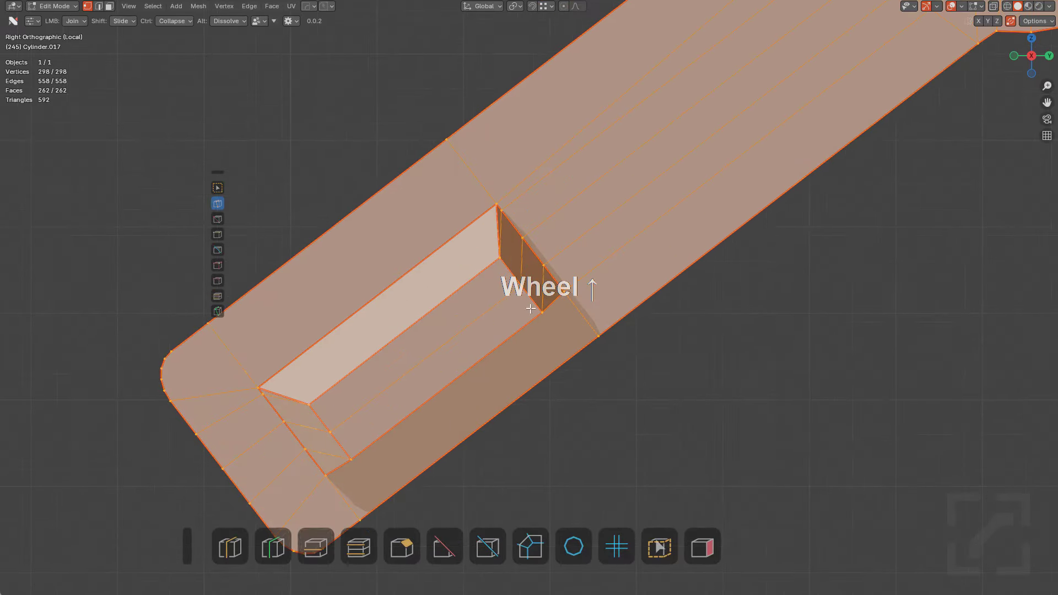
key(2)
click(505, 231)
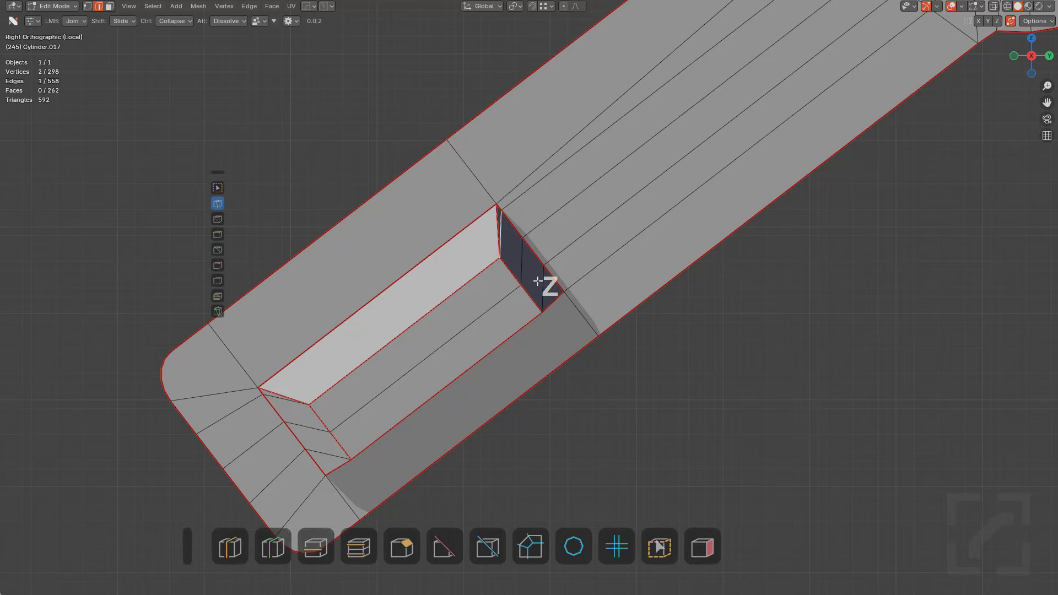
scroll(540, 280, down, 5)
key(Tab)
shift+middle_drag(676, 237, 675, 316)
key(Tab)
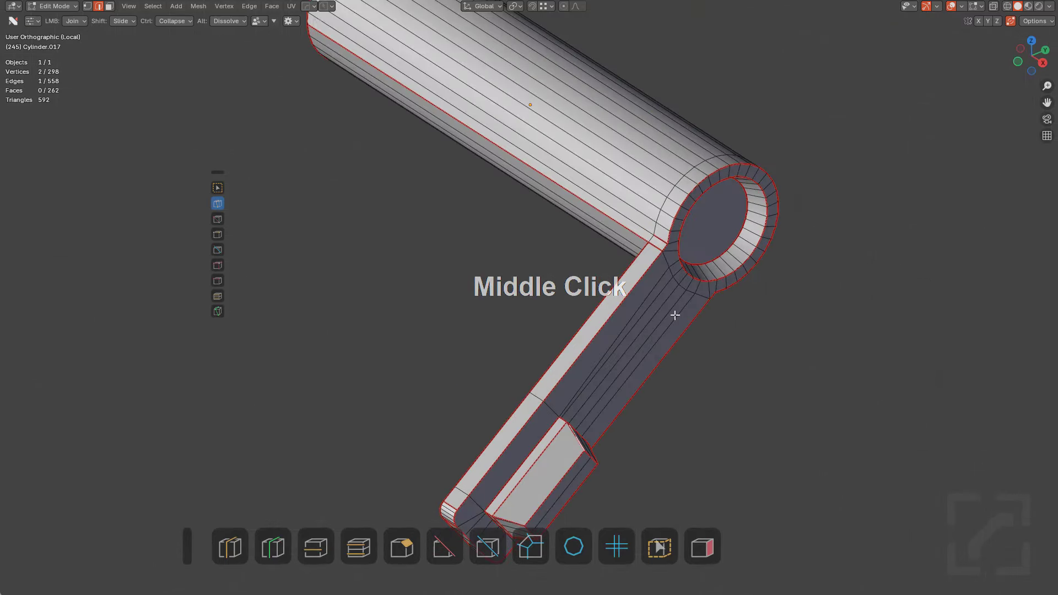
Turn on Analyze to highlight the lever's triangles and n-gons, and view the tip from the right side
click(718, 554)
middle_drag(716, 443, 652, 334)
scroll(553, 312, up, 1)
scroll(653, 333, up, 2)
Project a straight line cut across the lever's rounded tip with Cut Through off, and switch to vertex selection
click(541, 542)
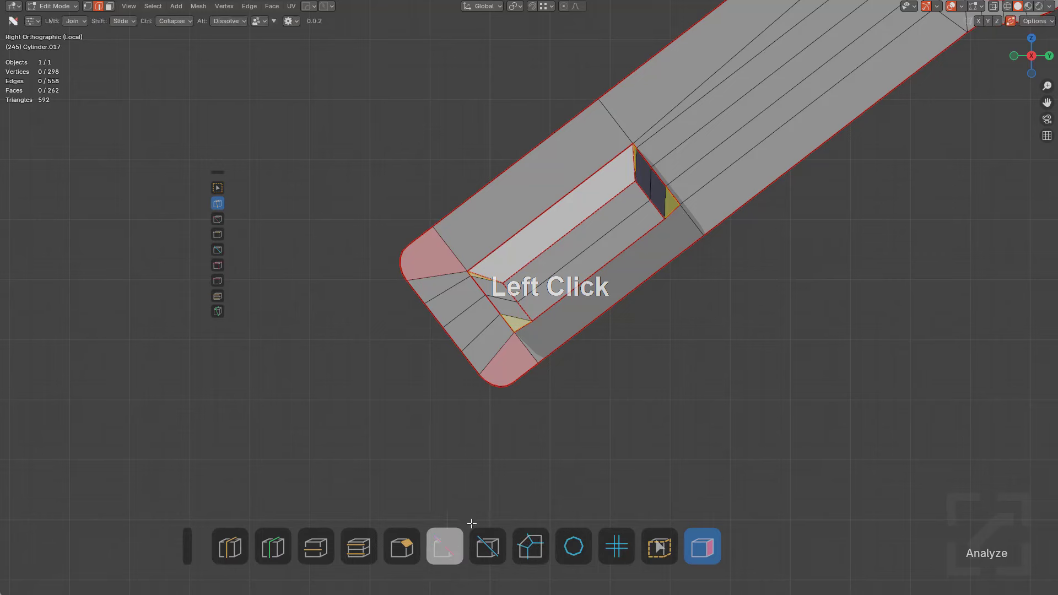
click(485, 540)
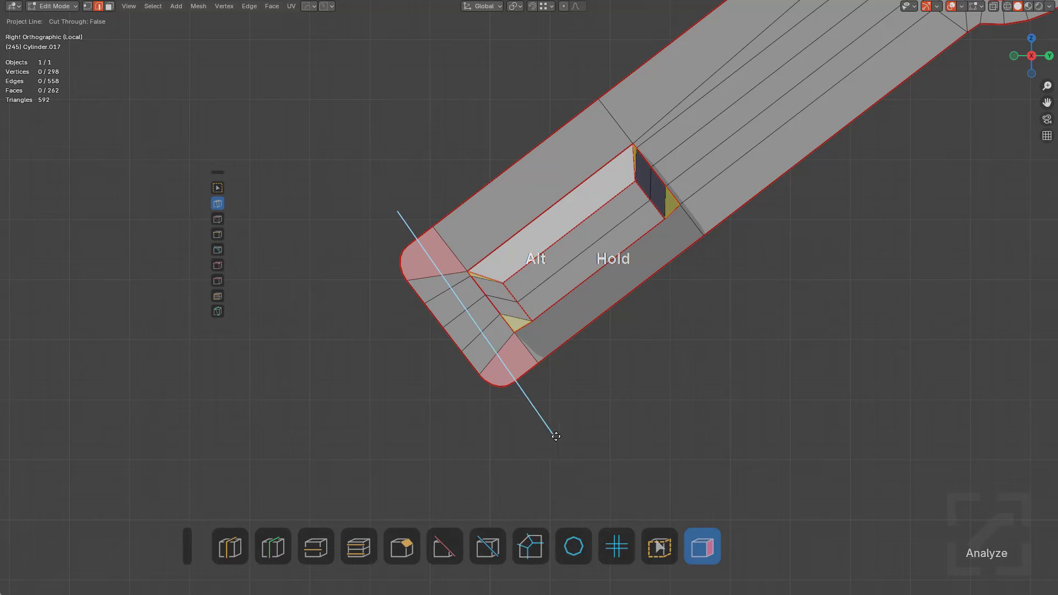
drag(556, 437, 559, 436)
middle_drag(586, 343, 613, 331)
scroll(614, 330, up, 4)
key(1)
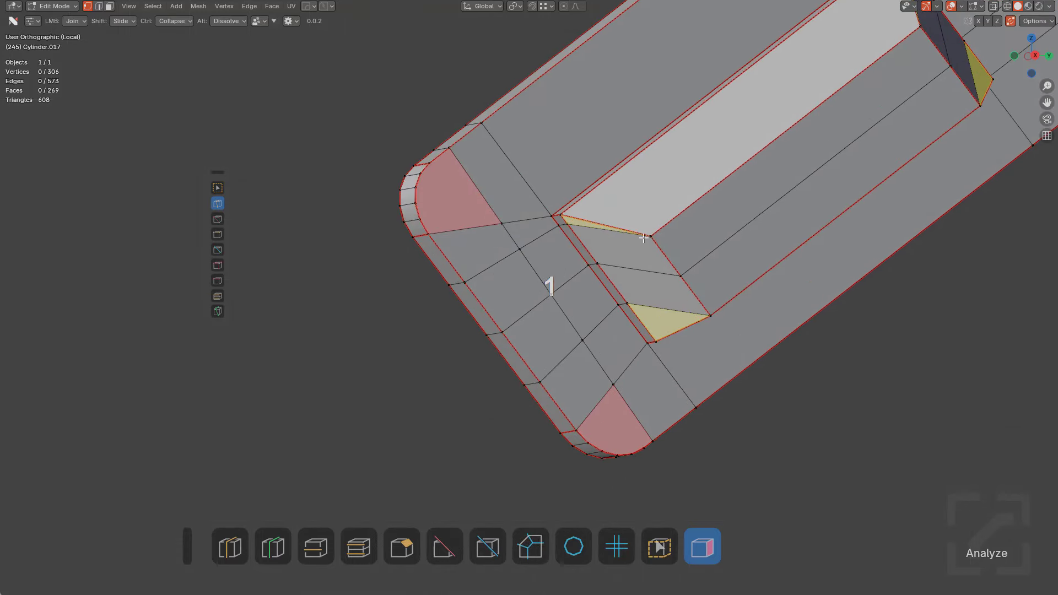
Knife a cut along the raised grip beside its upper ridge into both end faces, and dissolve the diagonal edge on the far end face
shift+middle_drag(644, 238, 506, 292)
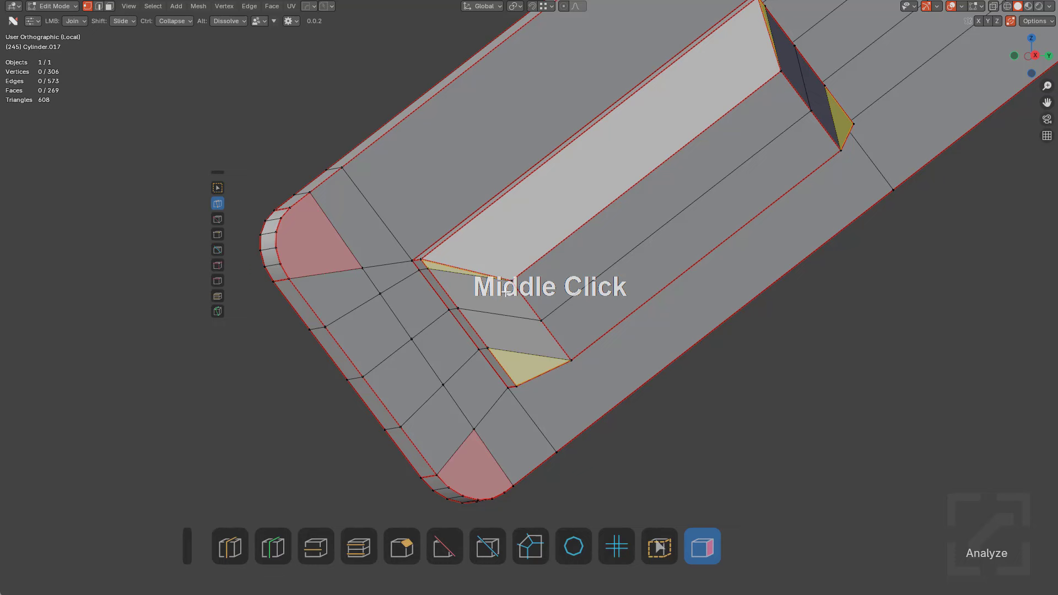
click(220, 311)
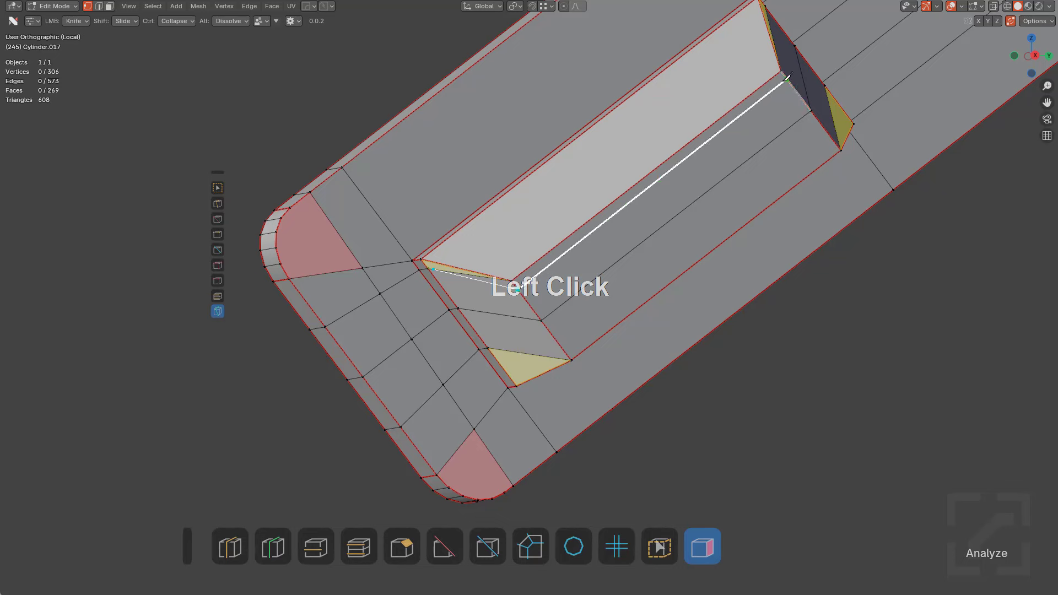
middle_drag(784, 81, 630, 160)
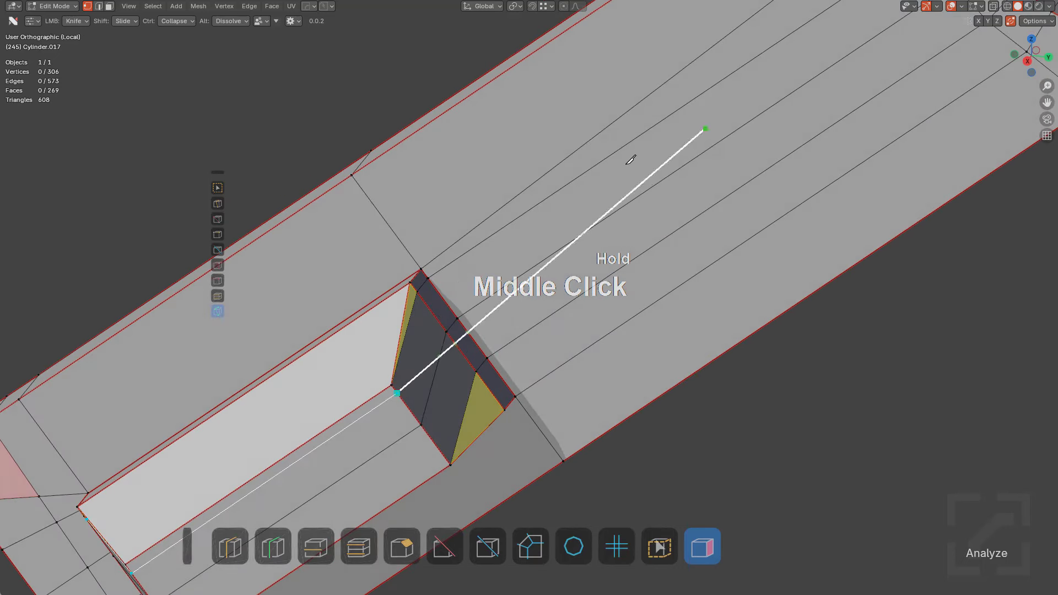
click(422, 296)
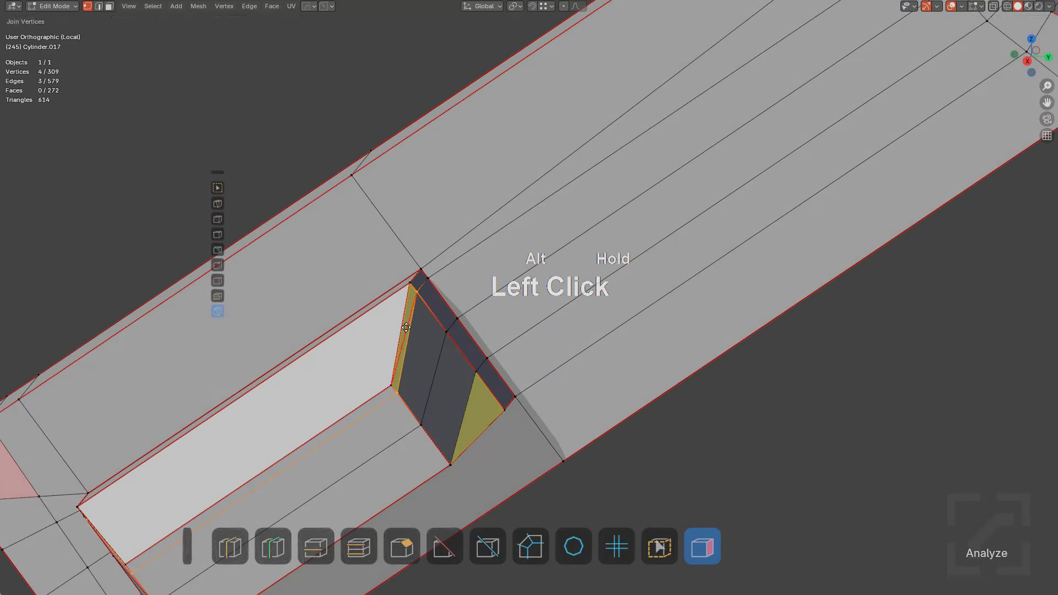
alt+click(406, 324)
Slide the extra vertex on the grip's tip-end face onto its neighbour and dissolve the diagonal edge there
middle_drag(406, 325, 579, 311)
scroll(729, 312, up, 3)
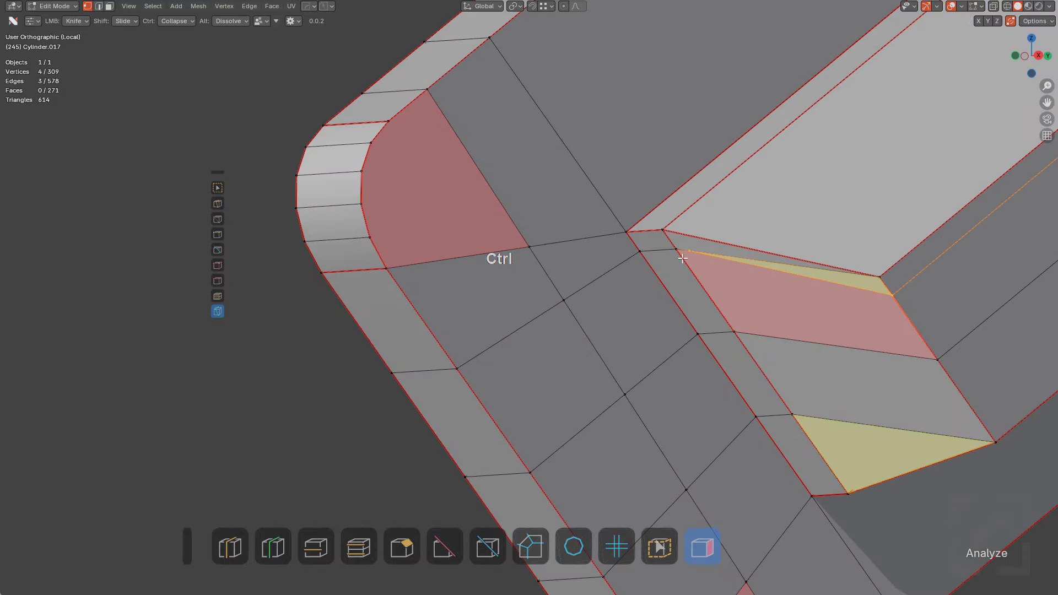
shift+drag(691, 250, 661, 249)
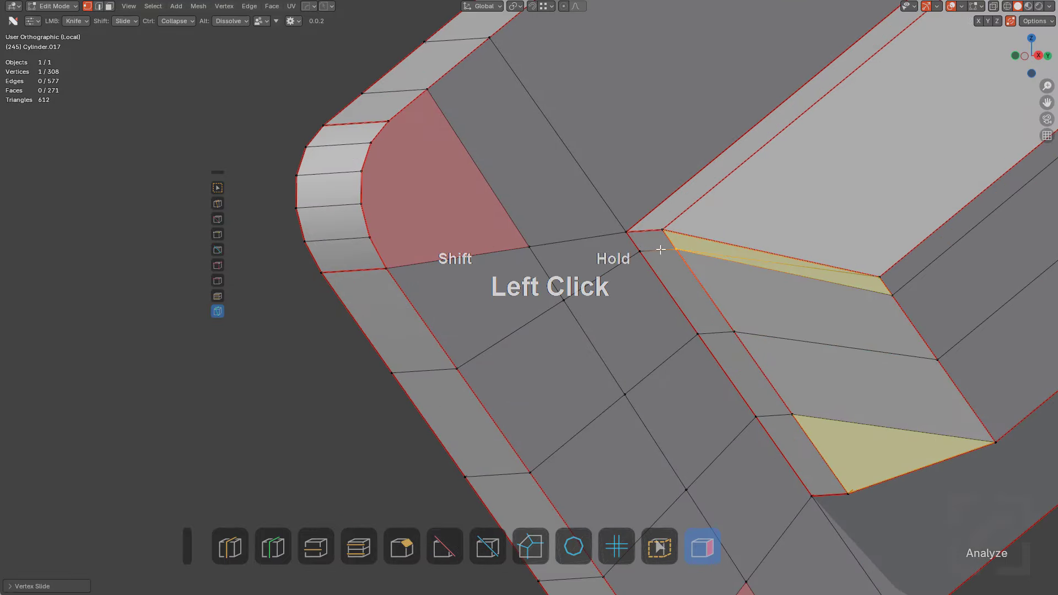
alt+click(770, 257)
key(alt+a)
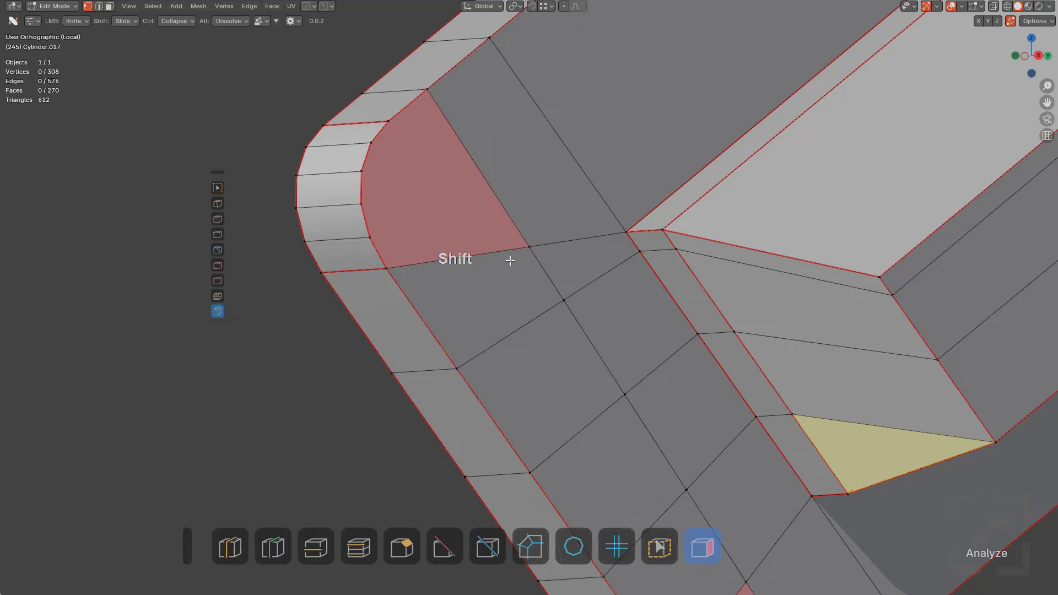
Knife a second cut along the grip beside its lower ridge, running from the tip-end face to the far end face
scroll(568, 262, down, 3)
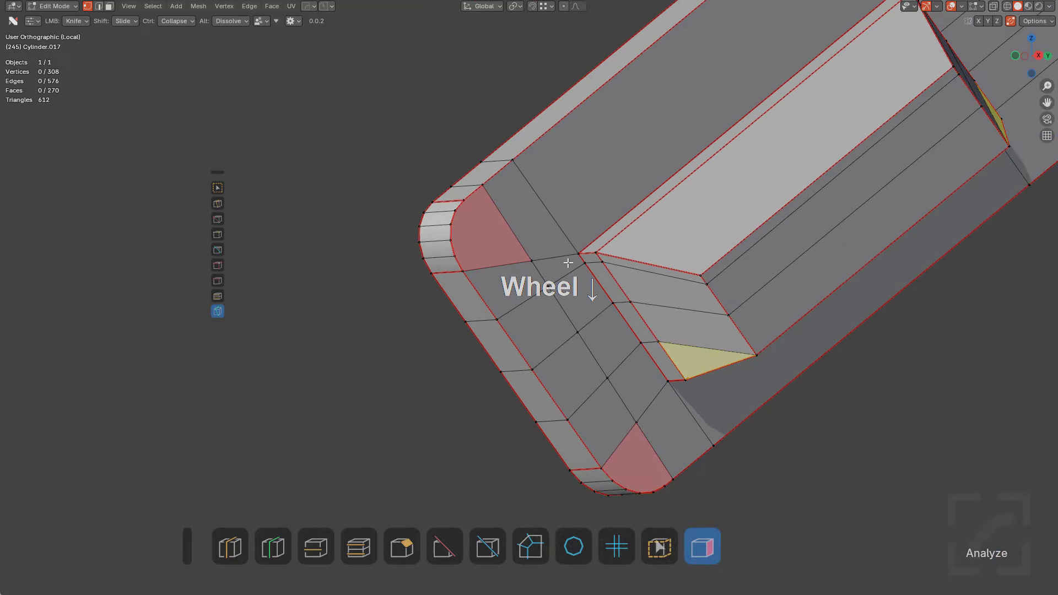
drag(627, 447, 629, 443)
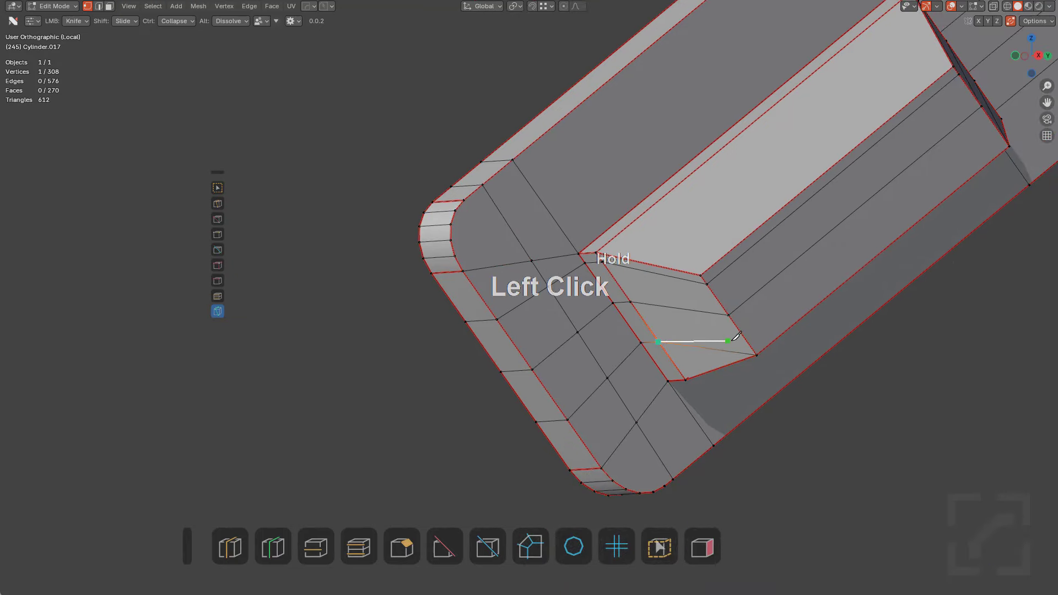
scroll(753, 333, down, 3)
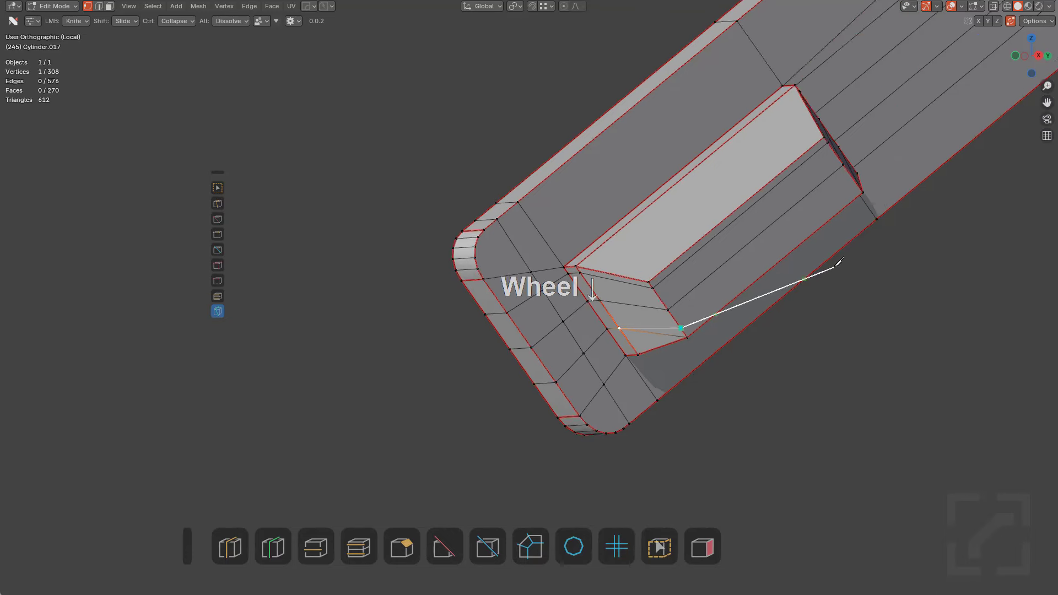
middle_drag(838, 266, 721, 306)
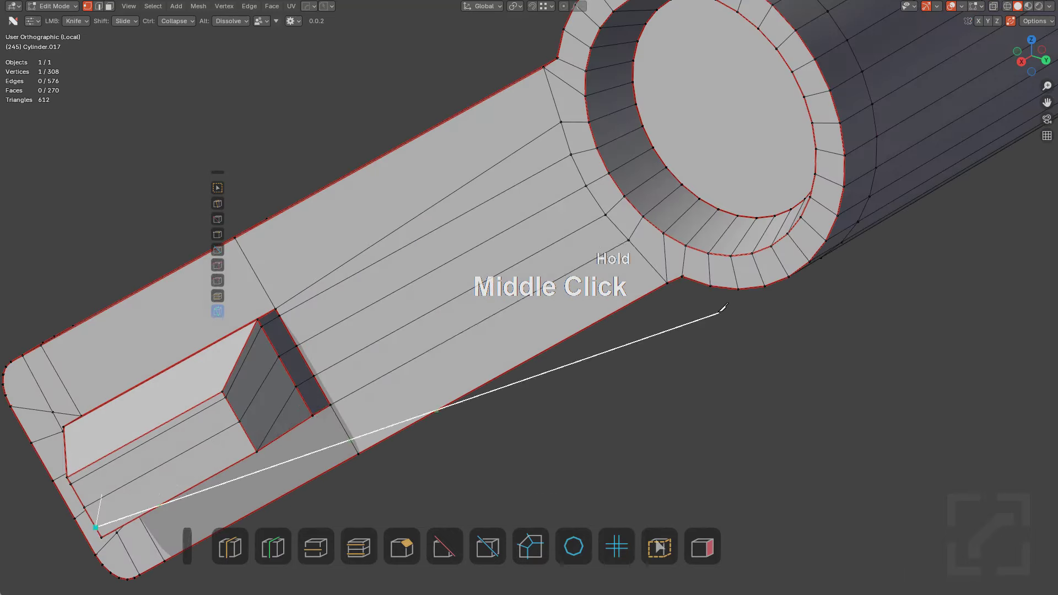
click(253, 442)
click(297, 387)
key(space)
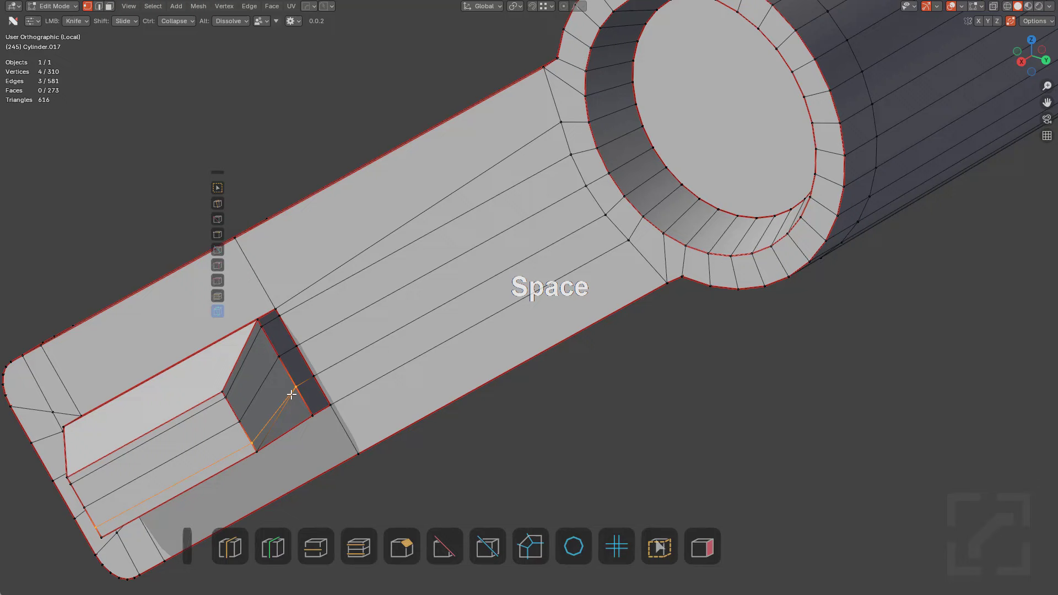
Dissolve the leftover diagonal edge beside the new cut on each of the grip's end faces
alt+click(275, 421)
middle_drag(275, 422, 625, 268)
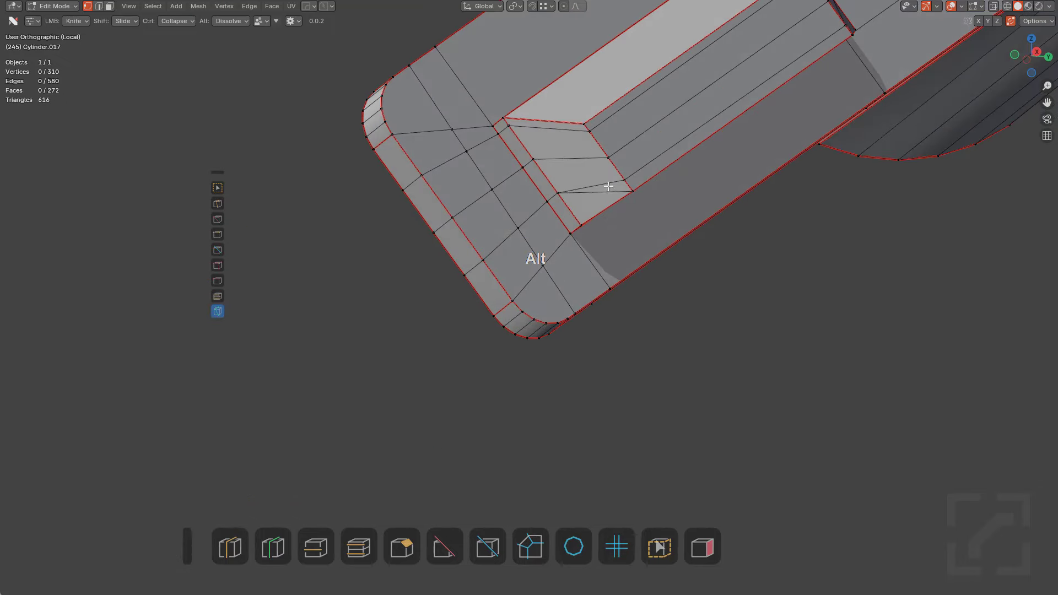
alt+click(608, 186)
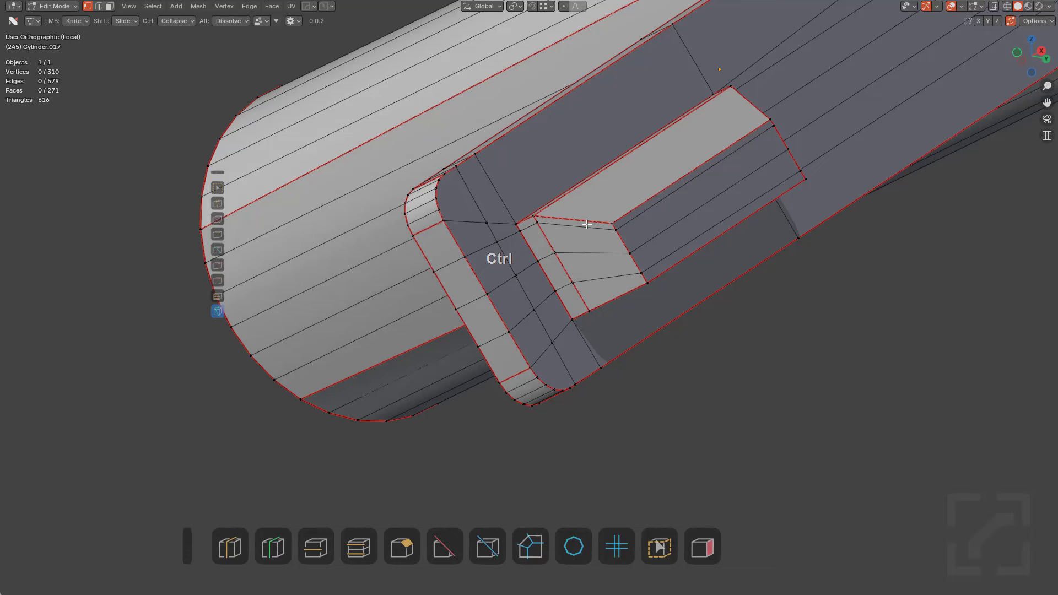
Add an edge loop around the grip's sloped sides close to its top edge
key(ctrl+r)
click(587, 224)
click(621, 227)
key(alt+a)
Add a supporting edge loop across the lever, tight against the tip end of the grip
scroll(606, 336, up, 4)
key(ctrl+r)
click(727, 356)
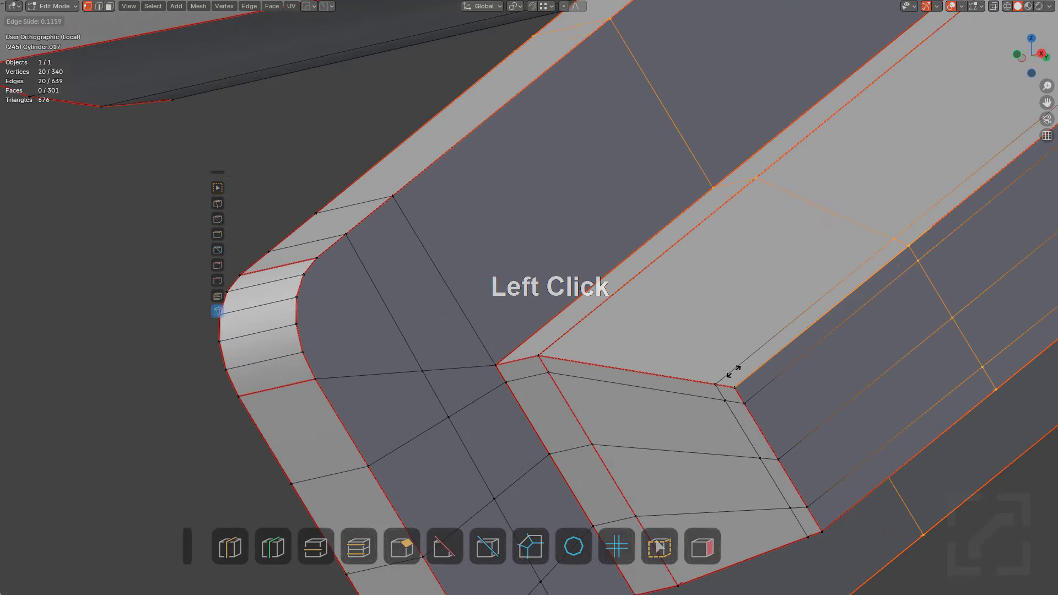
key(e)
click(560, 444)
key(alt+a)
Add a matching supporting edge loop across the lever at the grip's far end
scroll(562, 438, down, 3)
middle_drag(567, 424, 237, 326)
key(ctrl+r)
click(273, 327)
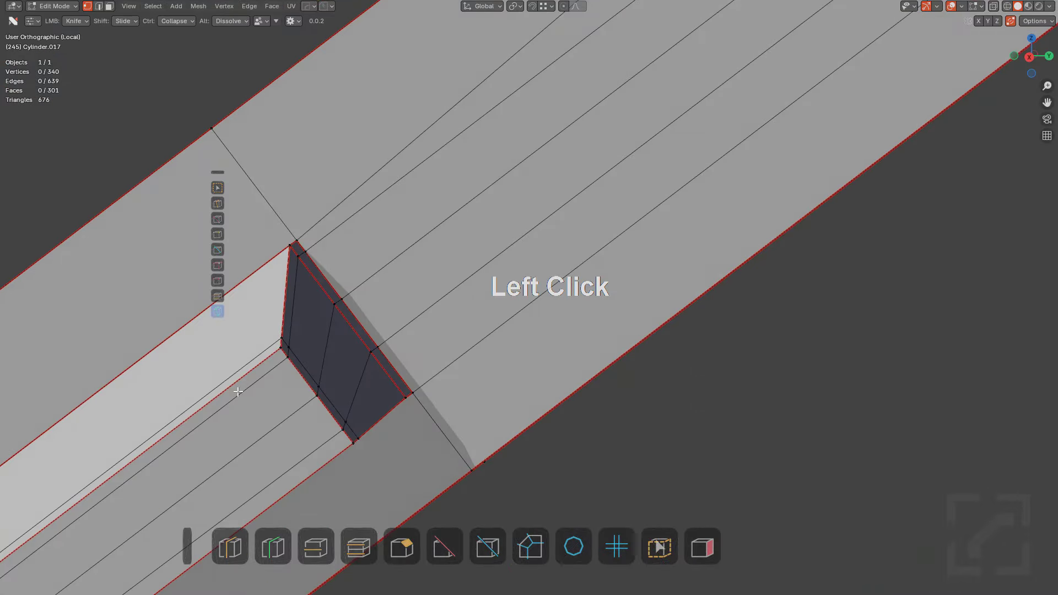
scroll(281, 403, down, 4)
key(ctrl+r)
click(339, 375)
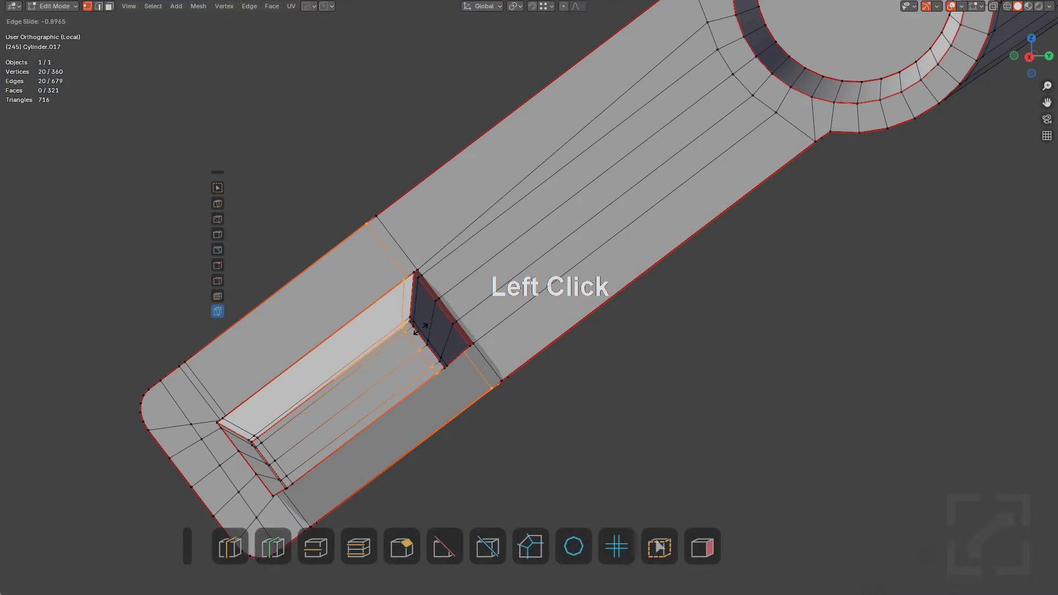
click(419, 328)
key(alt+a)
key(ctrl+r)
right_click(363, 374)
key(z)
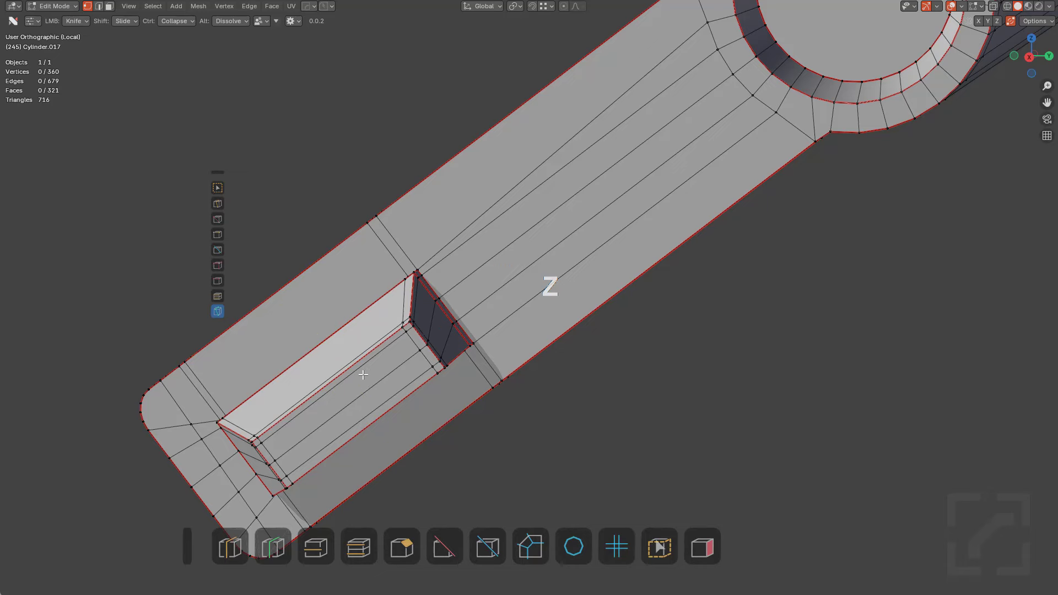
Project a straight line cut across the middle of the grip and lever from the right view, with Cut Through off
scroll(364, 375, down, 3)
mouse_move(455, 380)
middle_down()
mouse_move(442, 385)
mouse_move(473, 387)
middle_up()
click(488, 547)
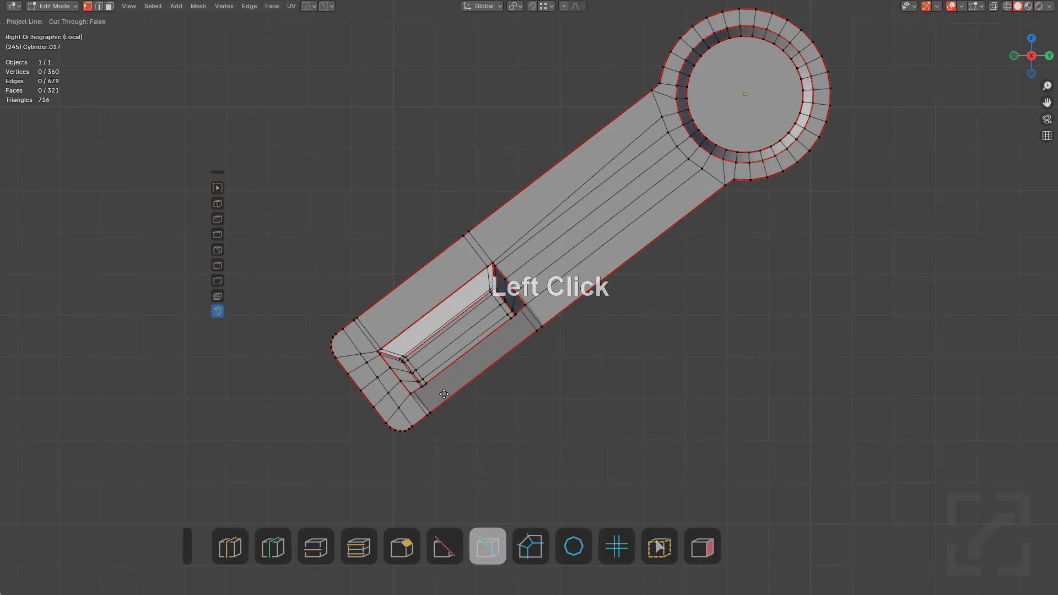
ctrl+drag(505, 417, 521, 429)
scroll(484, 376, up, 4)
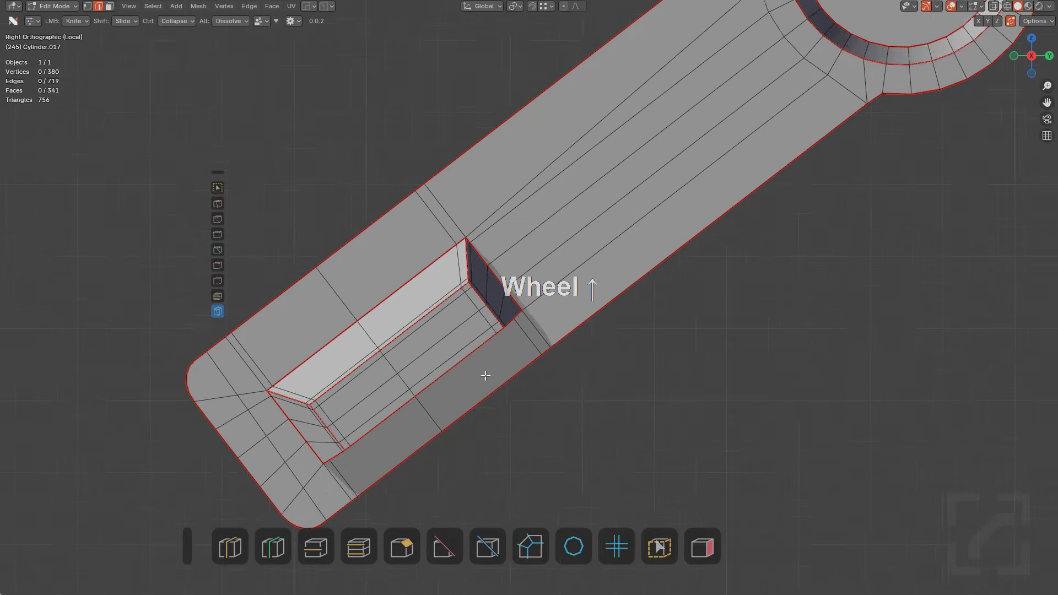
Bevel the middle cross loop with 2 segments and an offset of about 0.48 m
alt+click(416, 428)
key(ctrl+b)
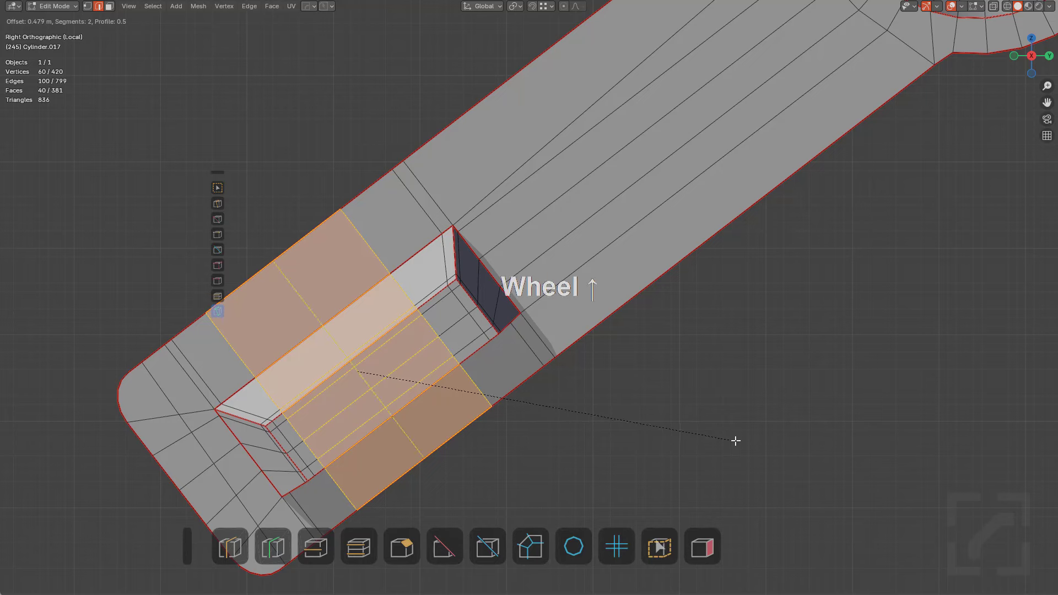
click(735, 441)
Slide the three cross loops along the grip one by one to space them more evenly between its end loops
key(a)
key(g)
key(g)
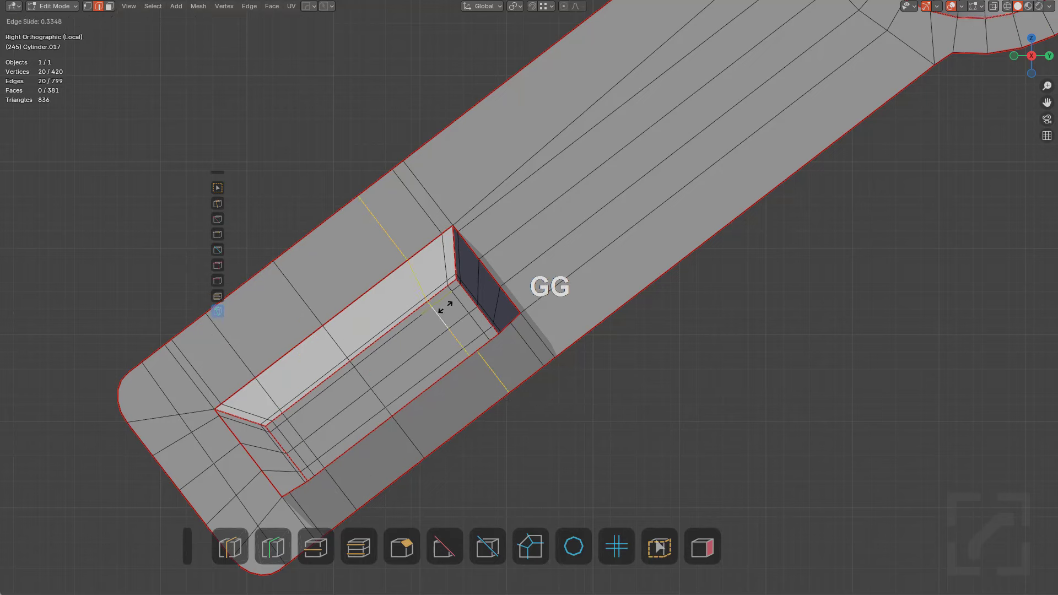
click(446, 308)
key(g)
key(g)
click(349, 386)
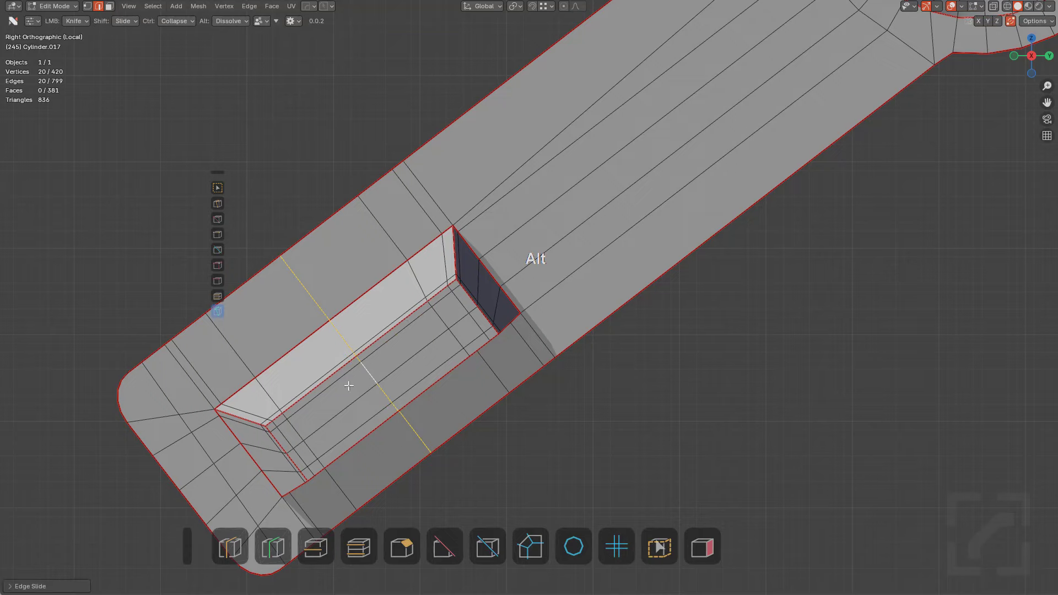
alt+click(301, 427)
key(g)
key(g)
click(335, 419)
key(alt+a)
Join two vertices of the tip's lower rounded corner to the nearby inner vertex on the grip side
scroll(580, 381, down, 3)
middle_drag(581, 381, 491, 331)
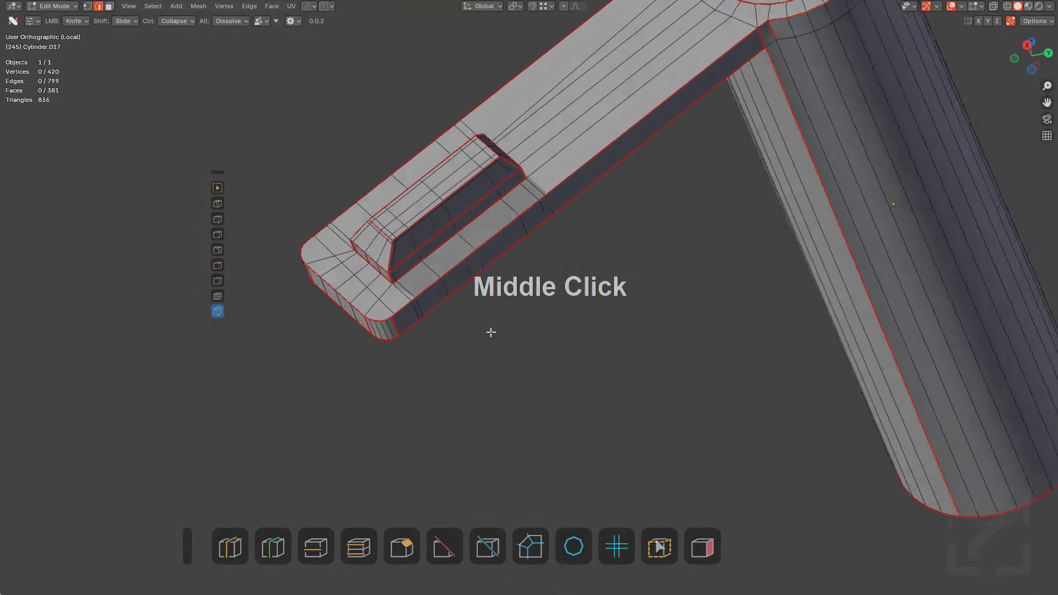
scroll(441, 320, up, 3)
scroll(511, 344, up, 2)
middle_drag(392, 363, 545, 389)
key(1)
scroll(564, 431, up, 2)
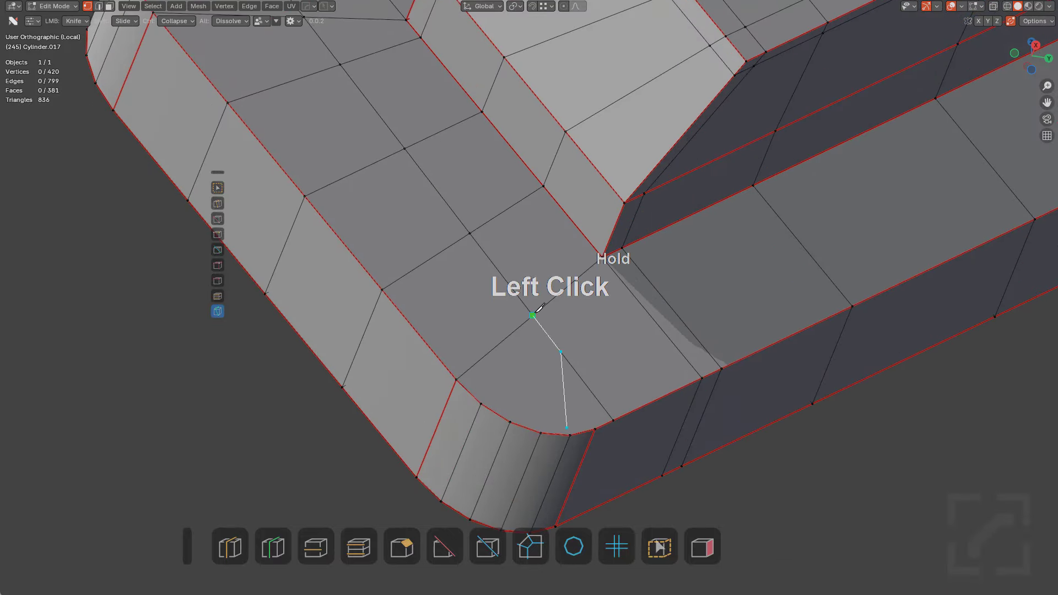
drag(566, 437, 534, 314)
drag(513, 422, 534, 314)
Join two vertices of the tip's upper rounded corner to the nearby inner vertex on the grip side
scroll(461, 314, down, 3)
scroll(461, 314, up, 5)
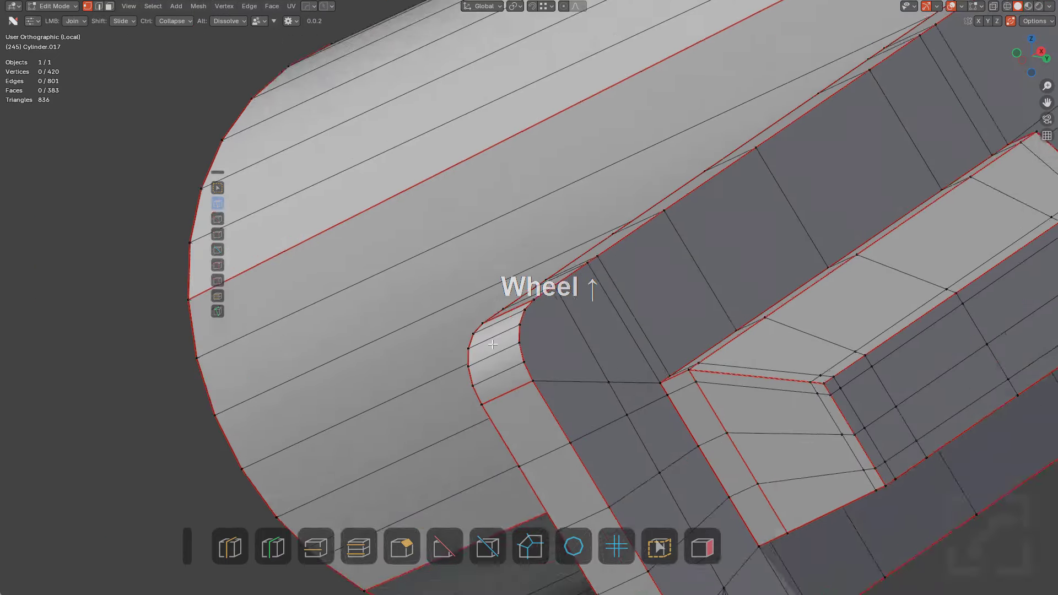
drag(516, 364, 642, 419)
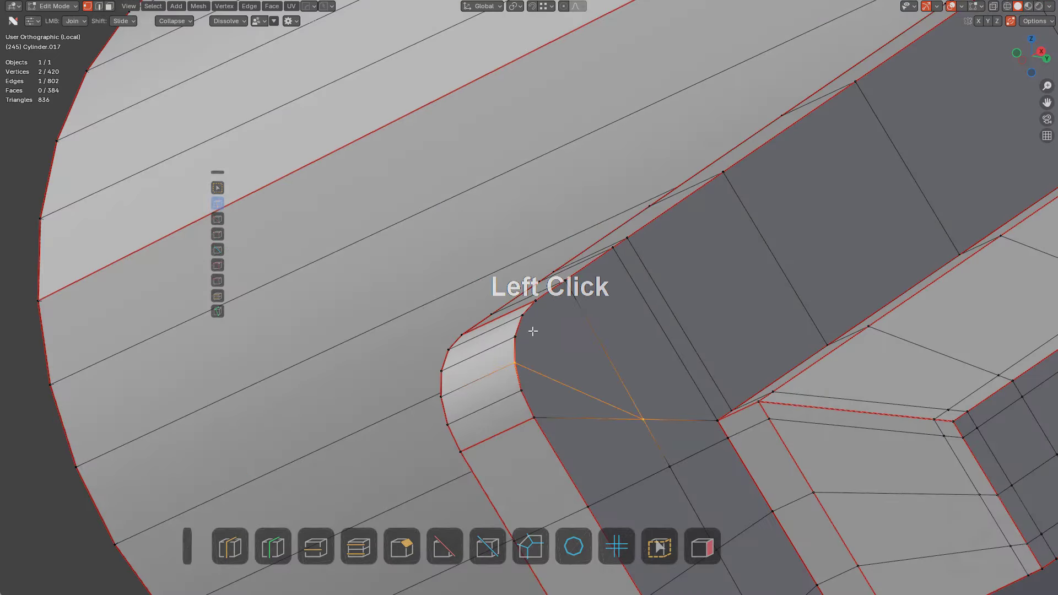
drag(523, 316, 643, 419)
Cut a line across the back of the tip between its rounded corners, and join two upper-corner vertices to its nearest inner vertex
middle_drag(608, 374, 579, 378)
scroll(650, 397, down, 5)
shift+middle_drag(697, 402, 580, 409)
scroll(580, 410, up, 3)
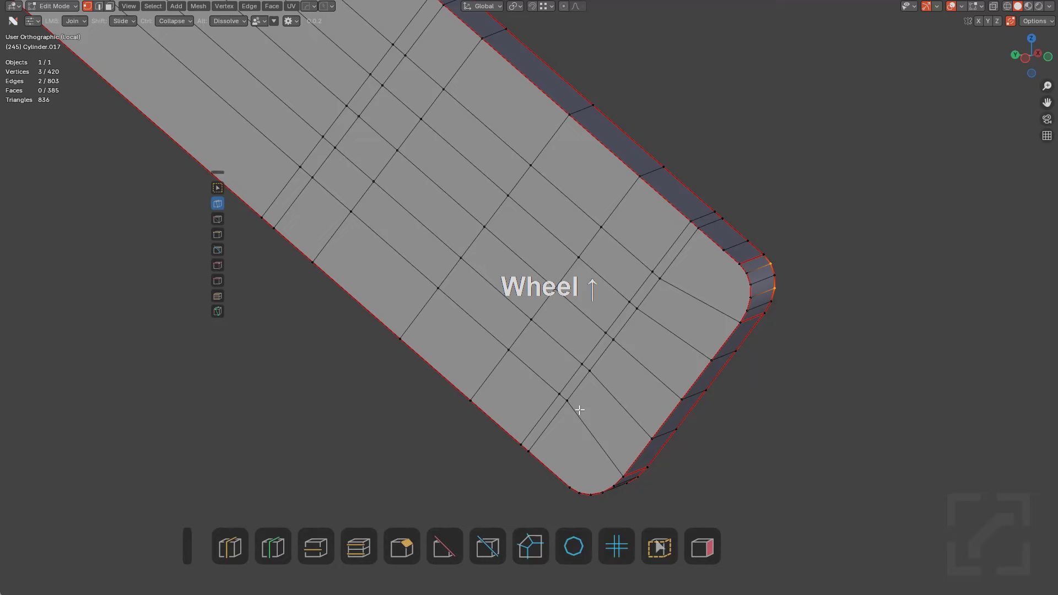
click(558, 482)
drag(723, 263, 694, 297)
key(alt+a)
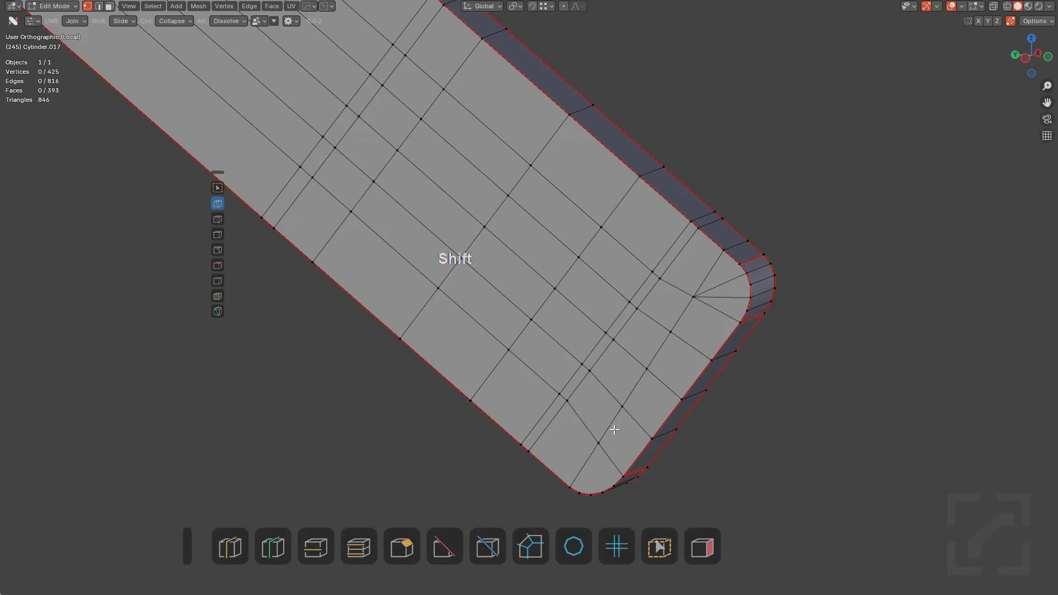
Join two vertices of the lower rounded corner on the tip's back to the nearby inner vertex
scroll(614, 430, up, 3)
drag(628, 449, 619, 348)
scroll(628, 354, down, 3)
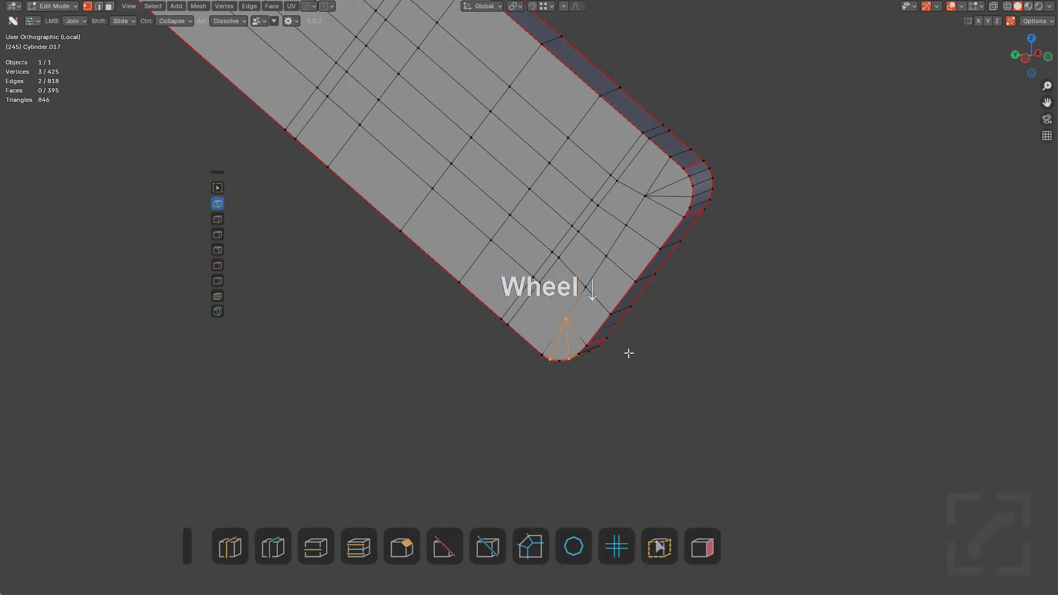
Turn on Analyze and knife across the flagged side face beside the lower corner, ending at the inner vertex on the tip's back
middle_drag(628, 354, 435, 337)
click(702, 545)
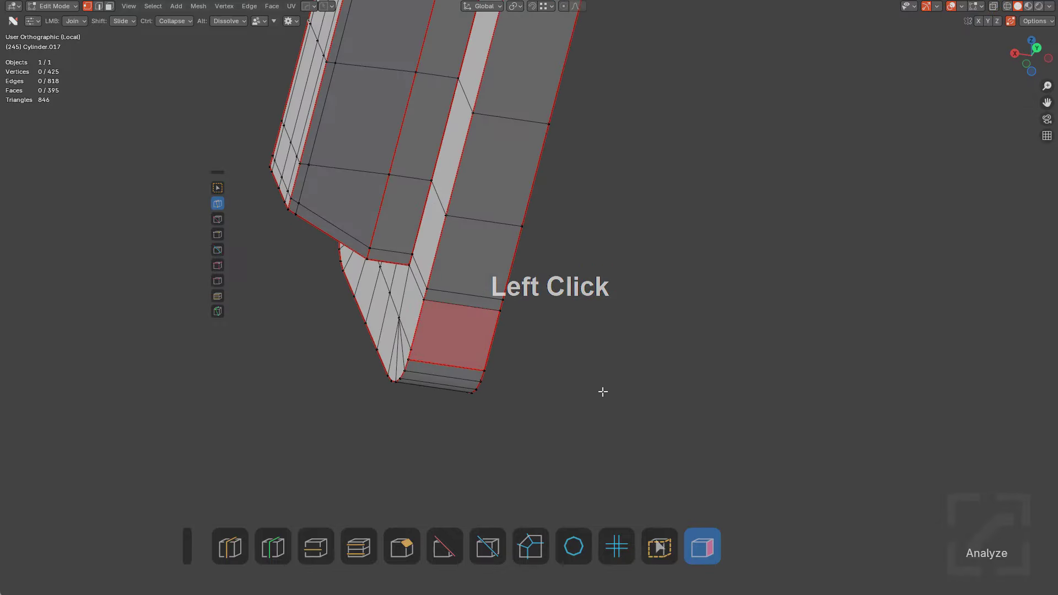
middle_drag(600, 390, 642, 389)
scroll(518, 381, up, 1)
middle_drag(488, 364, 556, 360)
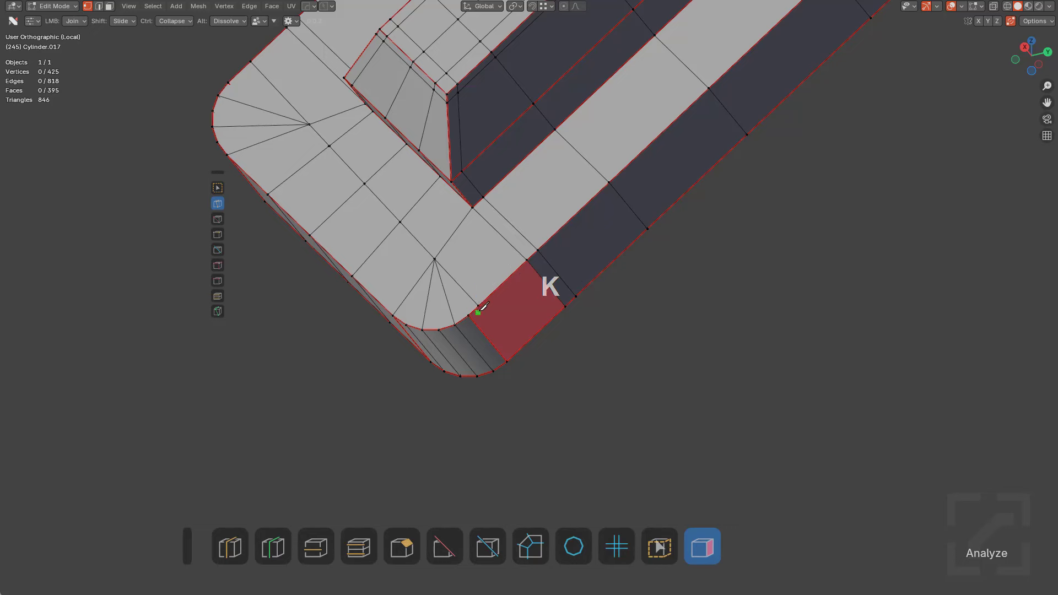
mouse_move(520, 347)
middle_down()
mouse_move(491, 343)
mouse_move(503, 385)
mouse_move(531, 357)
middle_up()
key(space)
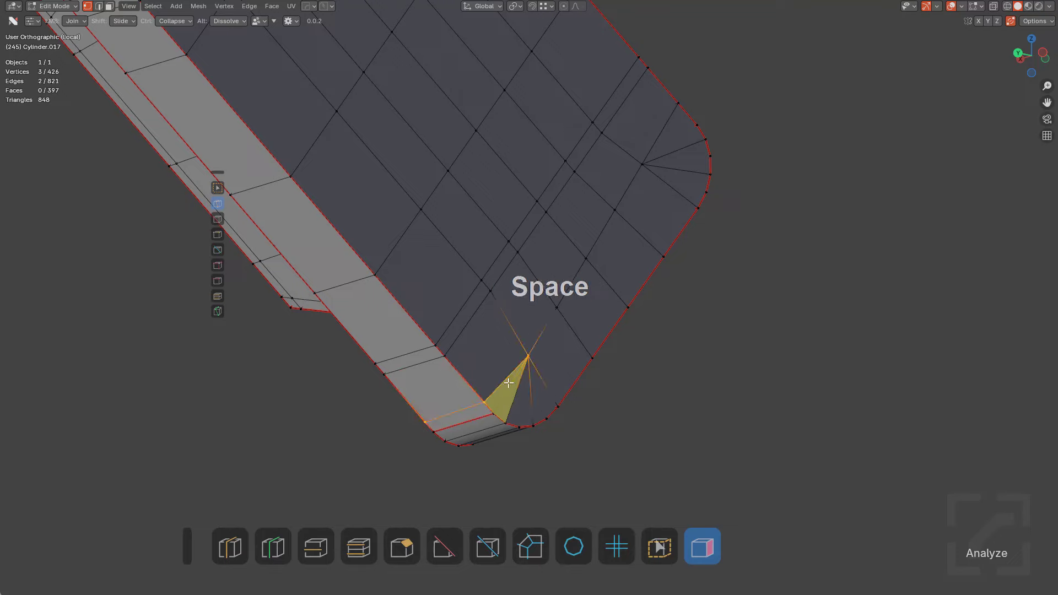
Dissolve the redundant edge beside the new cut at the lower corner on the tip's back, and clear the selection
alt+click(505, 390)
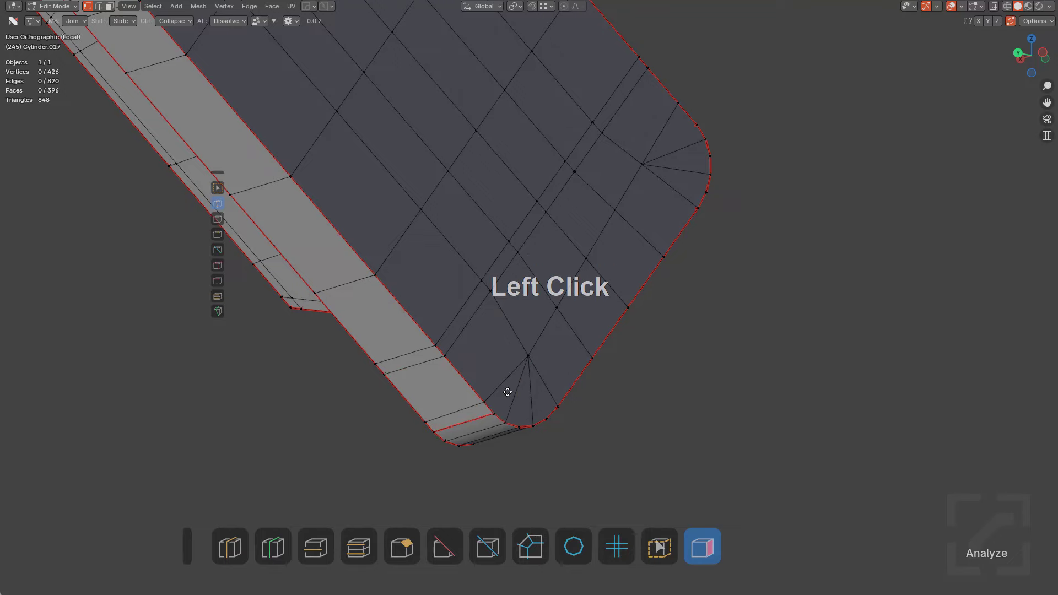
middle_drag(527, 388, 547, 324)
key(a)
key(a)
shift+middle_drag(547, 324, 582, 278)
scroll(540, 349, up, 2)
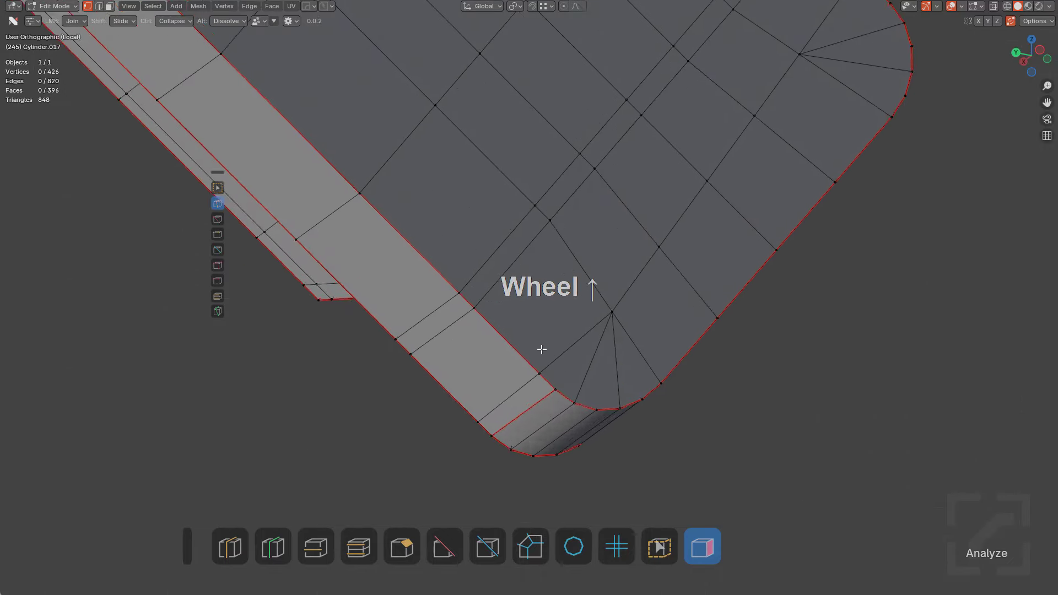
Inset the round recessed cap face at the lever end of the cylinder and delete the inner face
scroll(535, 347, down, 3)
shift+middle_drag(507, 336, 554, 433)
middle_drag(474, 352, 512, 433)
scroll(664, 302, down, 4)
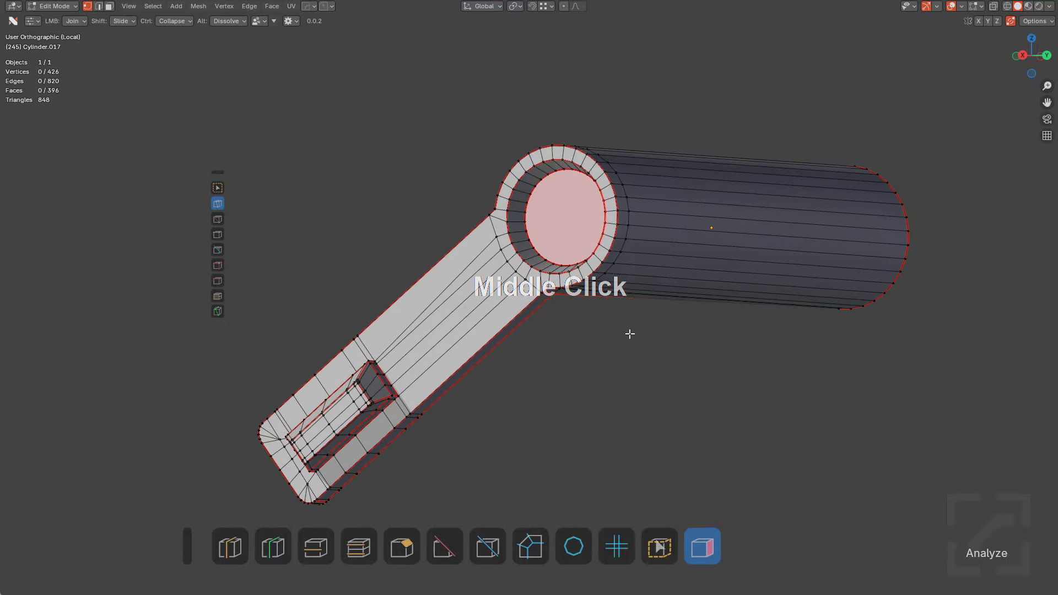
middle_drag(628, 333, 579, 436)
scroll(590, 368, up, 3)
key(3)
click(591, 368)
key(i)
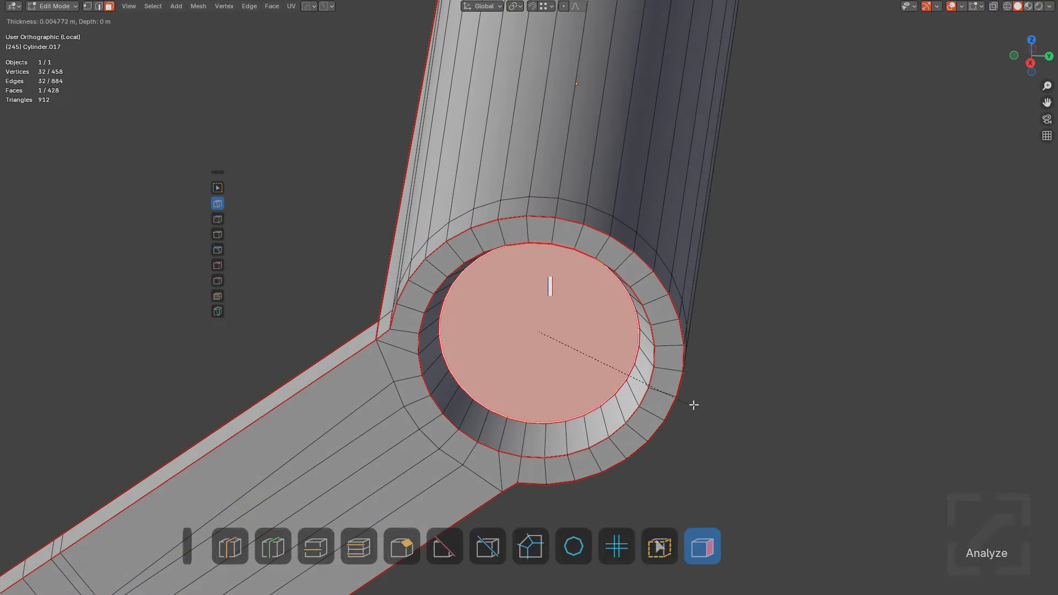
click(675, 402)
key(x)
click(632, 387)
Grid-fill the open circle at the lever end with a span of 8 and an offset of -3
alt+middle_drag(632, 387, 634, 350)
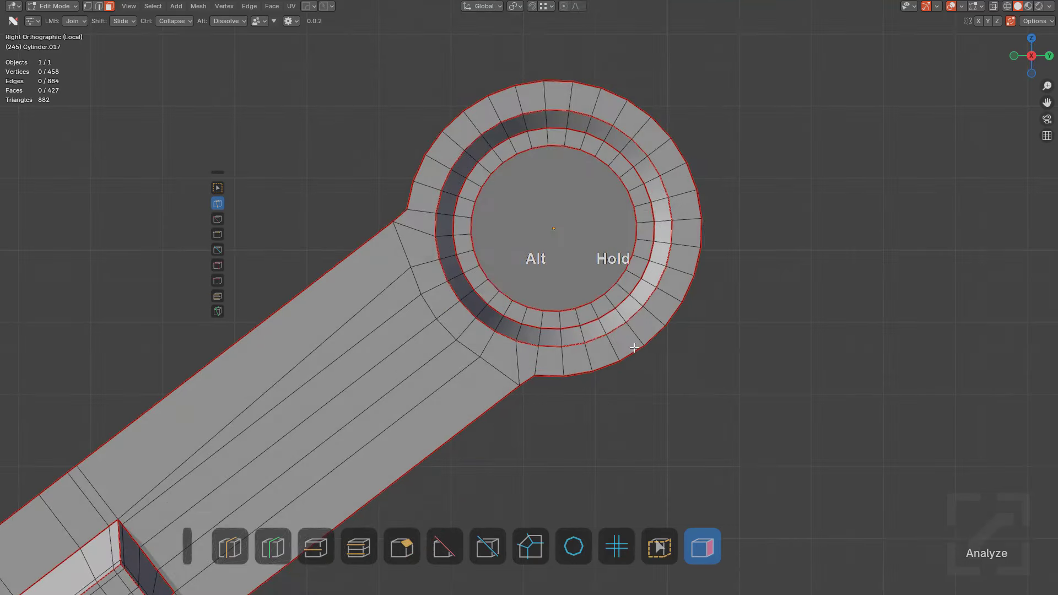
shift+middle_drag(629, 271, 572, 373)
scroll(569, 380, down, 1)
key(1)
key(ctrl+f)
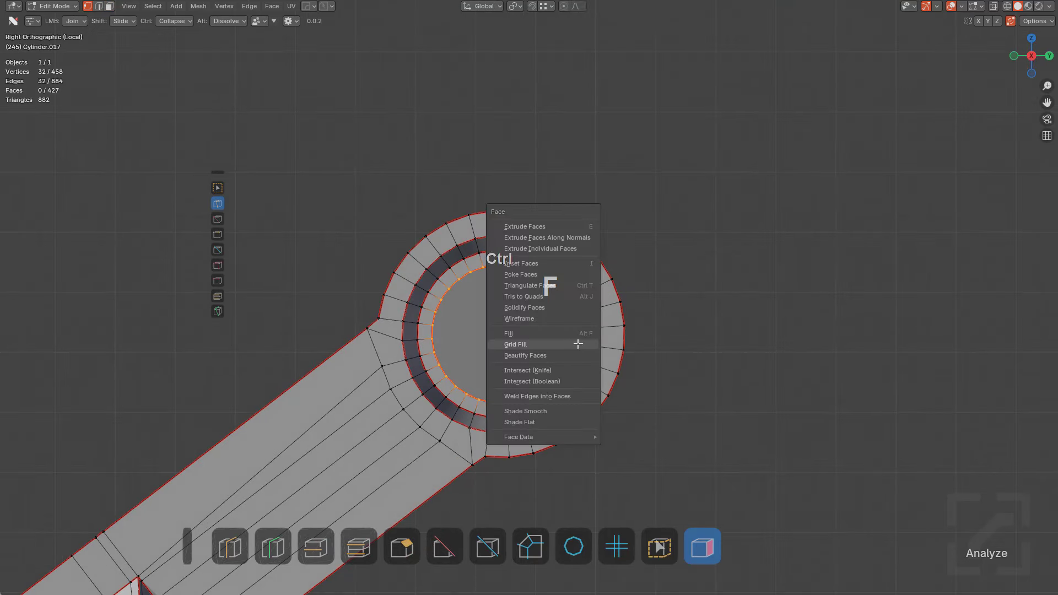
click(576, 340)
key(ctrl+z)
key(ctrl+f)
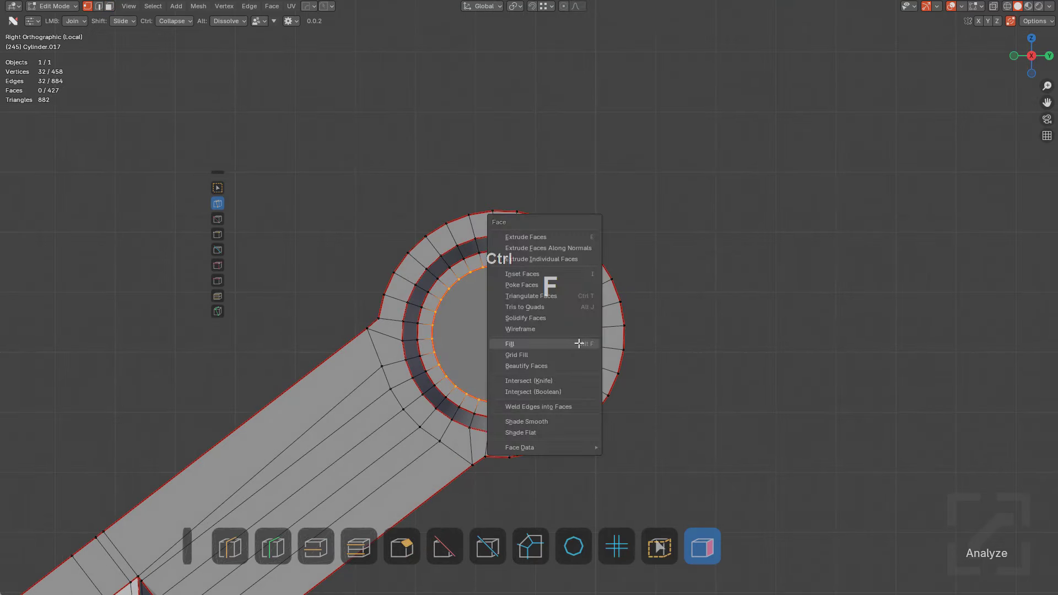
click(570, 354)
key(F9)
key(ctrl)
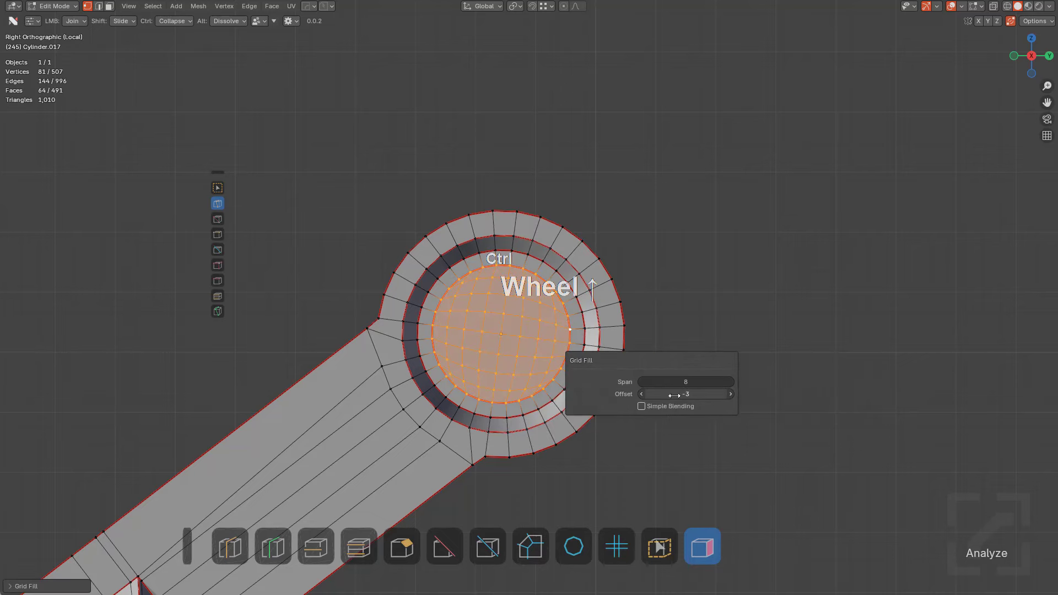
key(alt+a)
Delete the round recessed cap face at the free end of the cylinder
middle_drag(540, 322, 587, 343)
scroll(584, 341, down, 3)
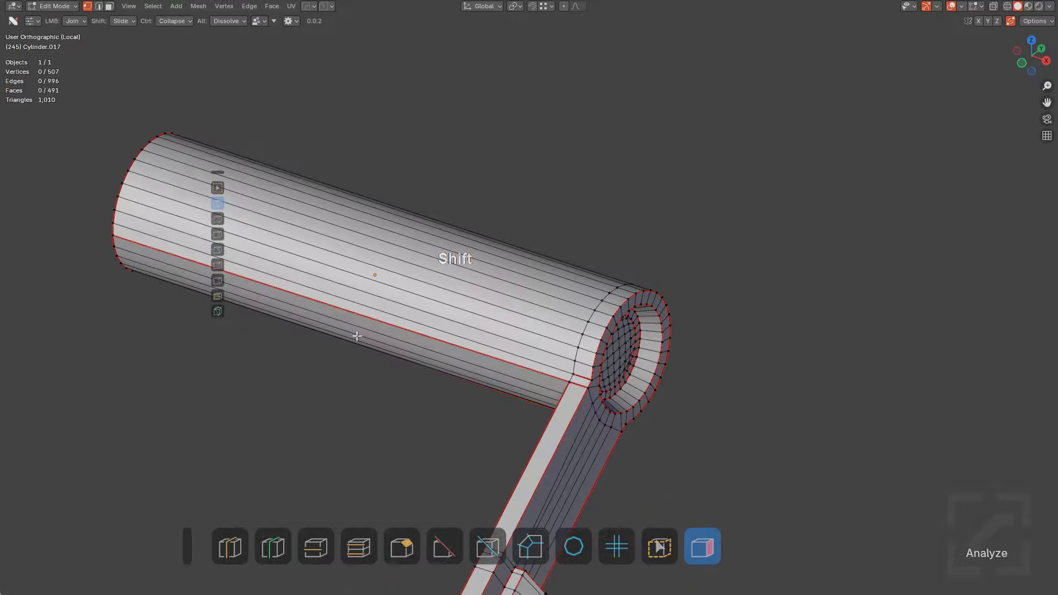
shift+middle_drag(358, 335, 499, 327)
middle_drag(498, 328, 614, 310)
key(3)
click(458, 326)
scroll(460, 325, up, 2)
key(x)
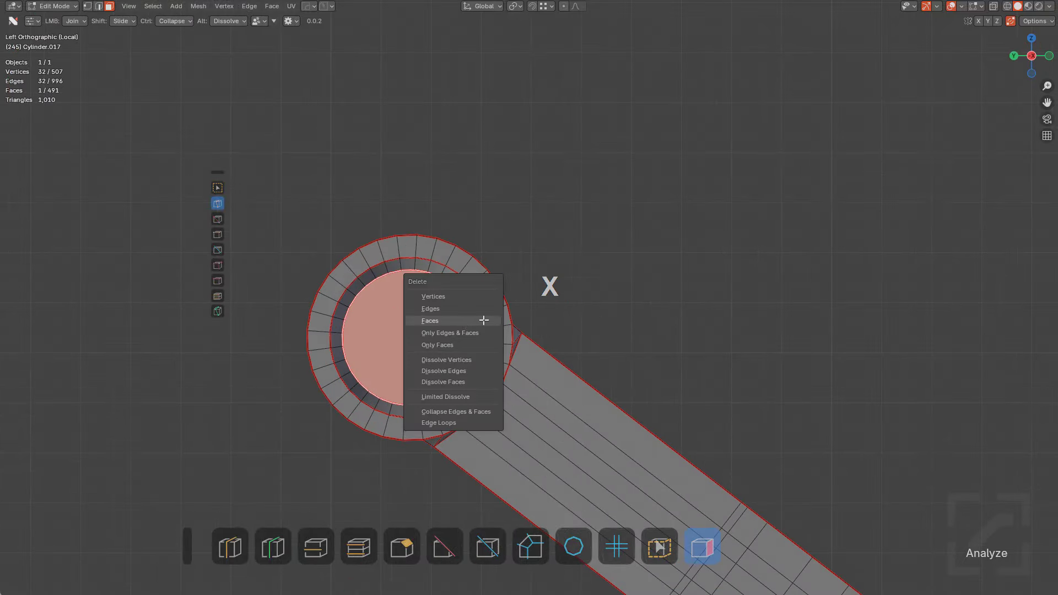
click(463, 322)
Select the open recess loop at the cylinder's free end and close it with Grid Fill
key(1)
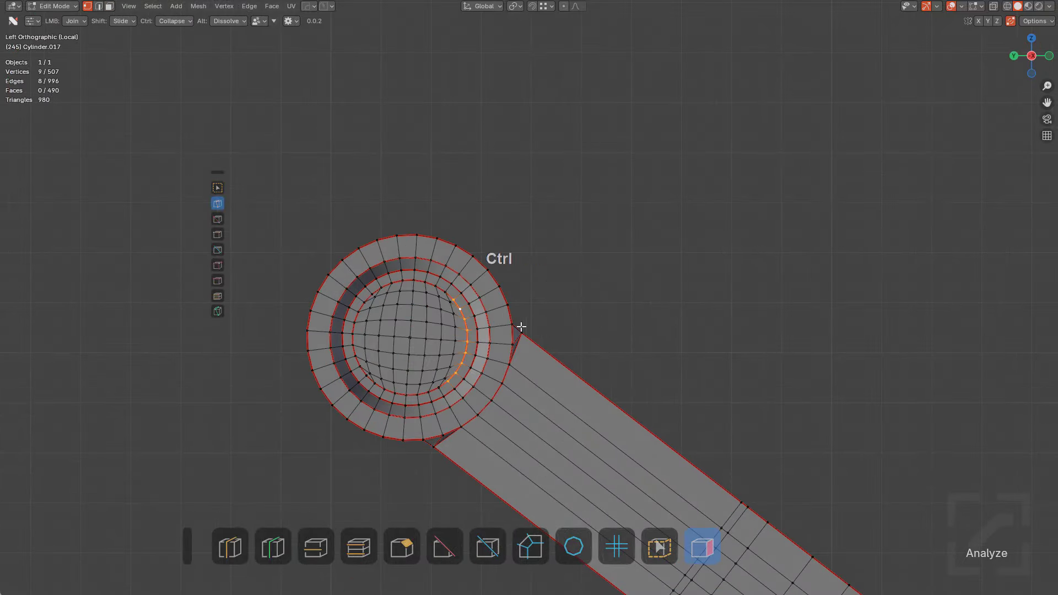
scroll(521, 327, up, 3)
middle_drag(521, 327, 626, 300)
alt+click(654, 289)
key(ctrl+f)
click(616, 309)
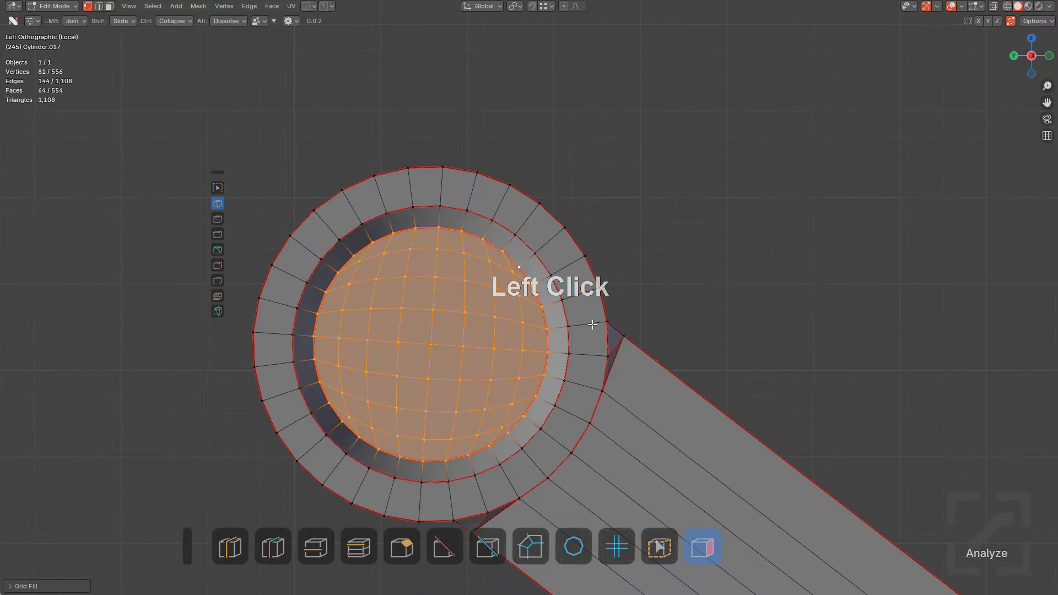
Select the whole mesh and clear its marked edges with the Mark operation
scroll(601, 337, down, 5)
middle_drag(609, 335, 531, 347)
key(a)
key(q)
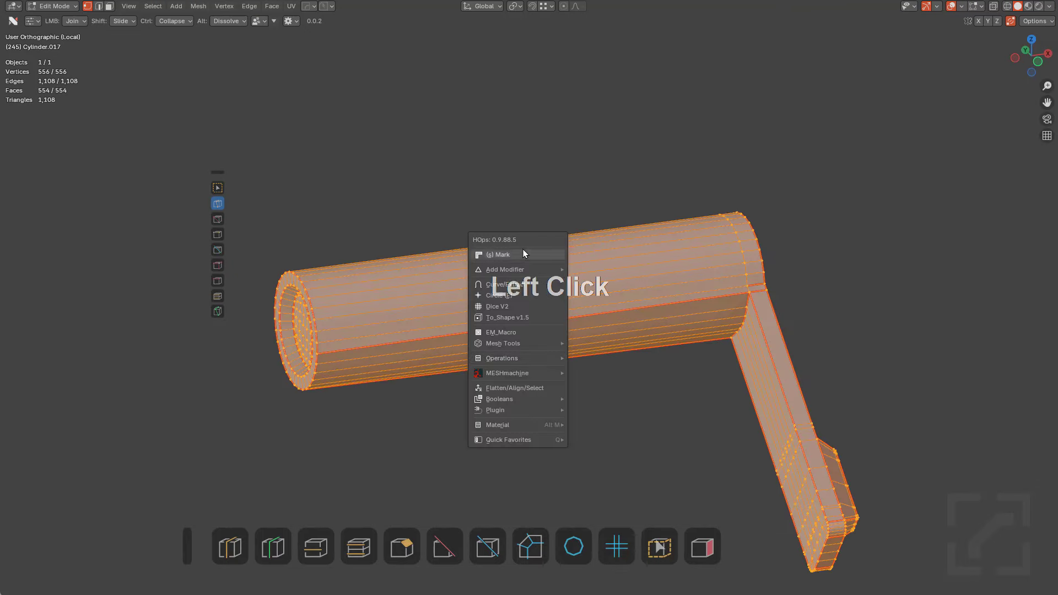
click(523, 249)
Add Hard Loop Cuts around the cylinder near its free end and just before the lever arm
middle_drag(521, 254, 517, 484)
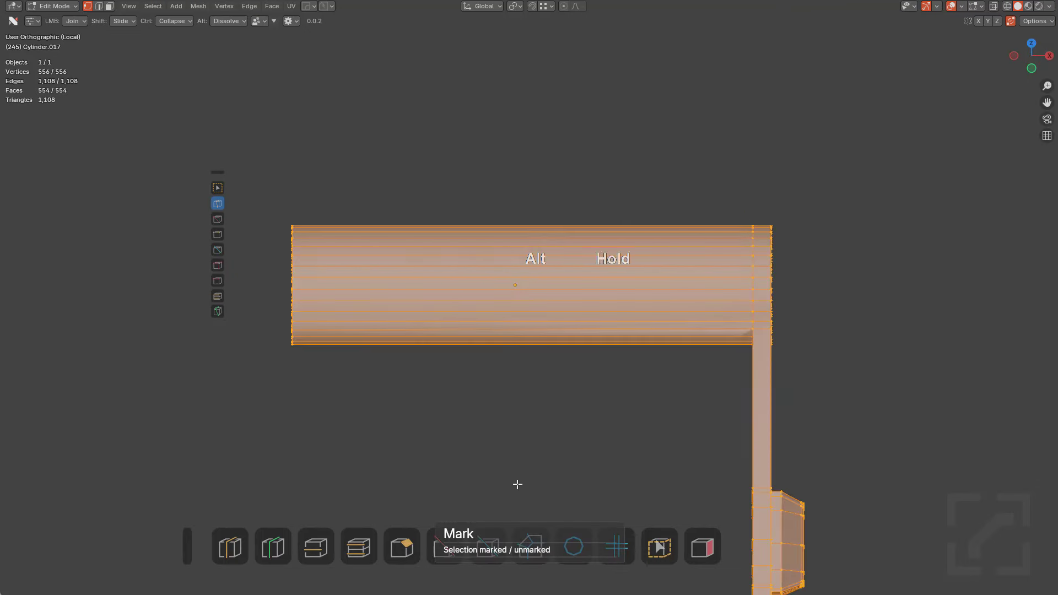
click(230, 546)
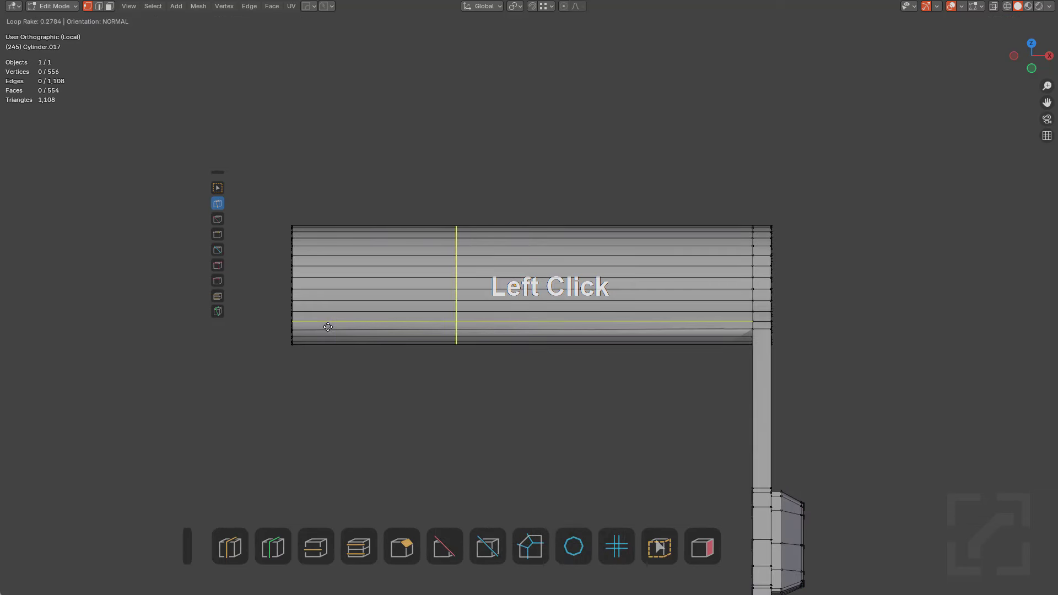
click(189, 463)
key(F9)
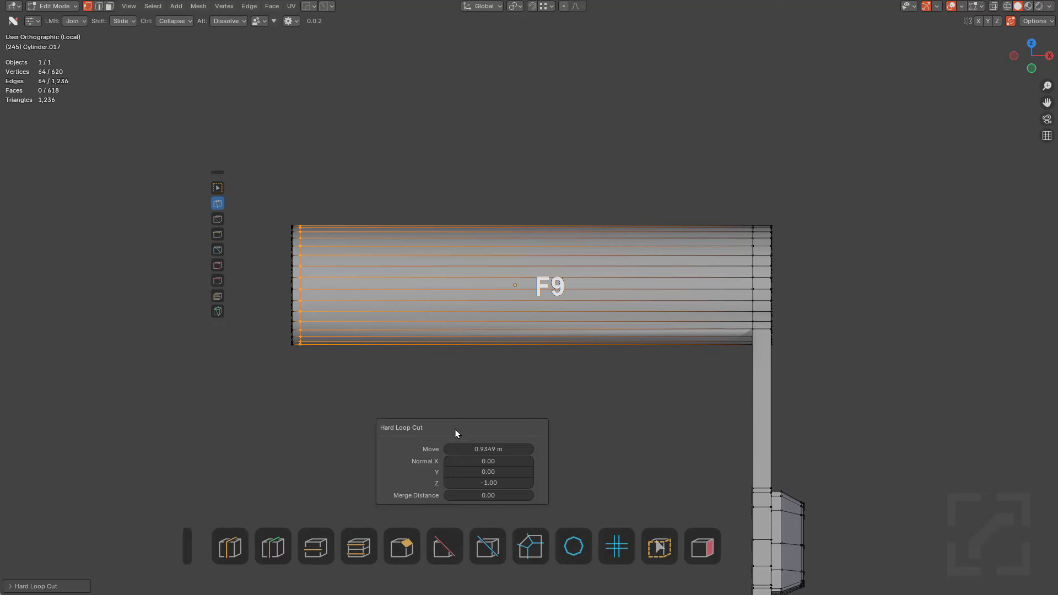
click(230, 546)
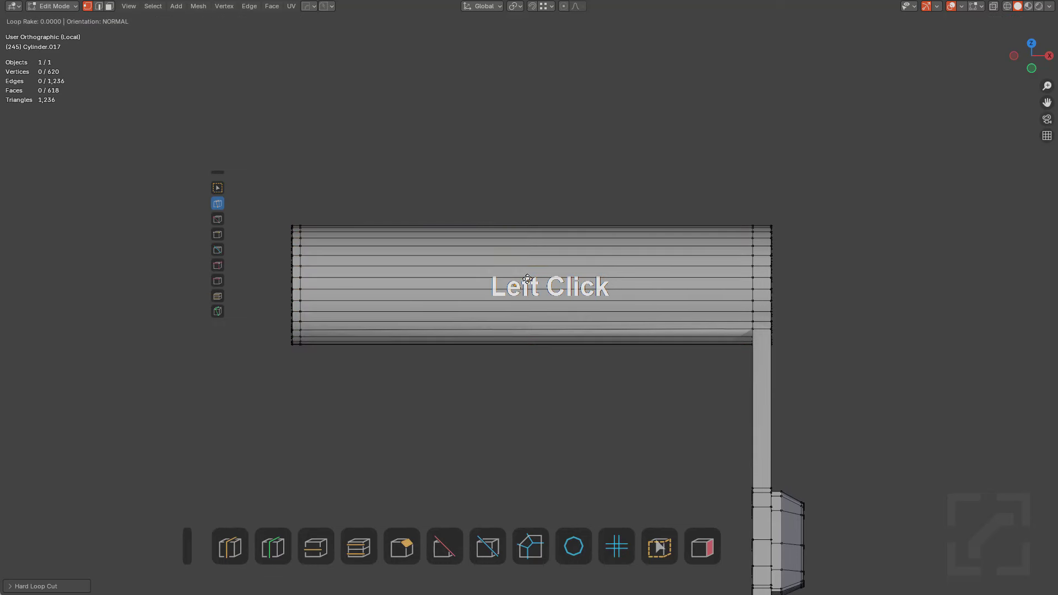
shift+middle_click(815, 315)
shift+middle_drag(814, 340, 746, 317)
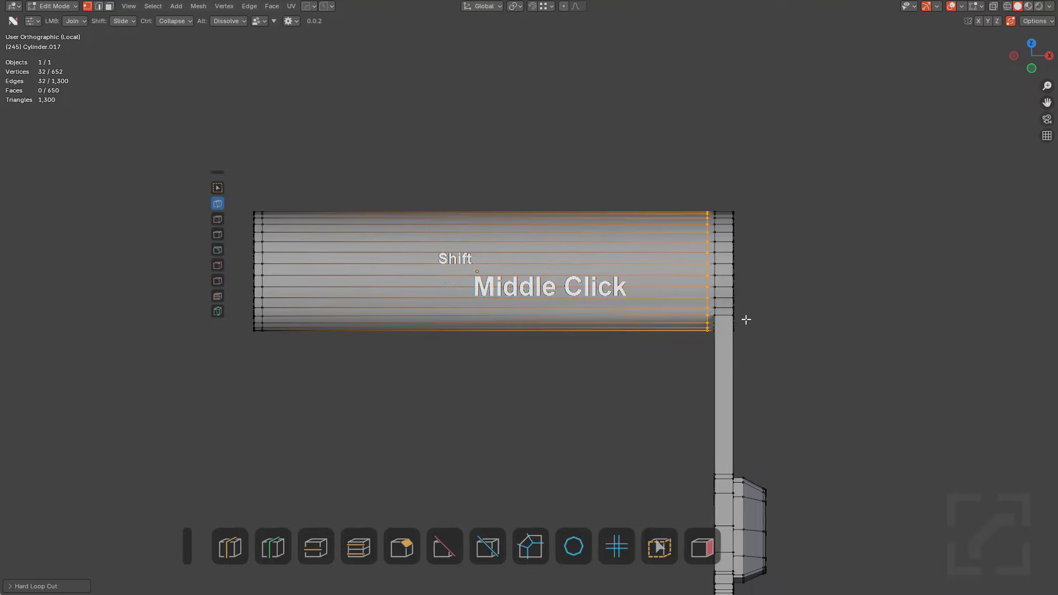
Add two Hard Loop Cuts through the lever arm's thickness, one close to each side face
scroll(704, 288, up, 5)
scroll(710, 409, up, 1)
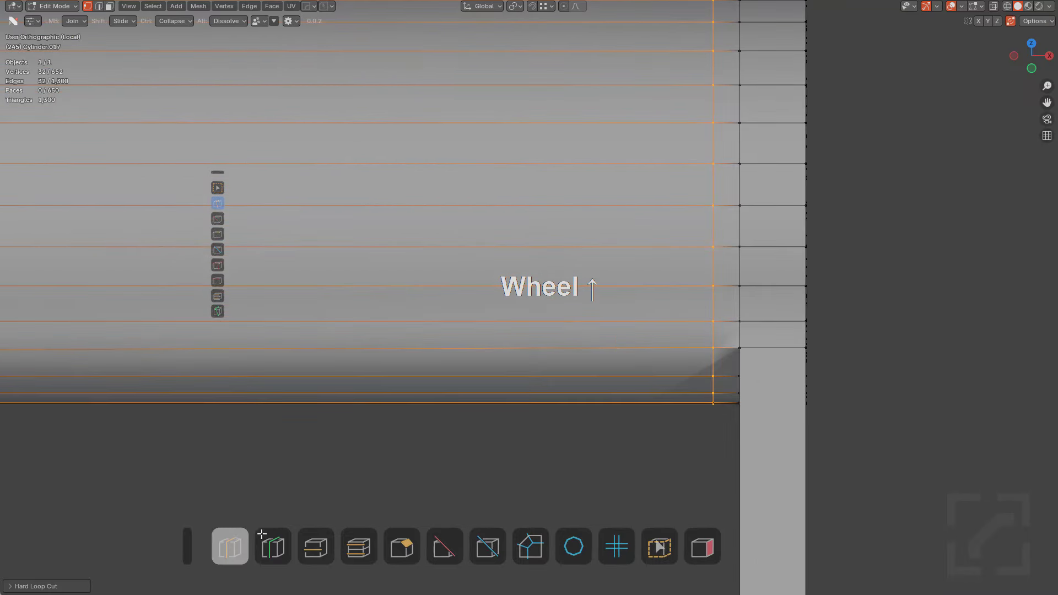
click(230, 546)
drag(759, 331, 745, 332)
click(750, 332)
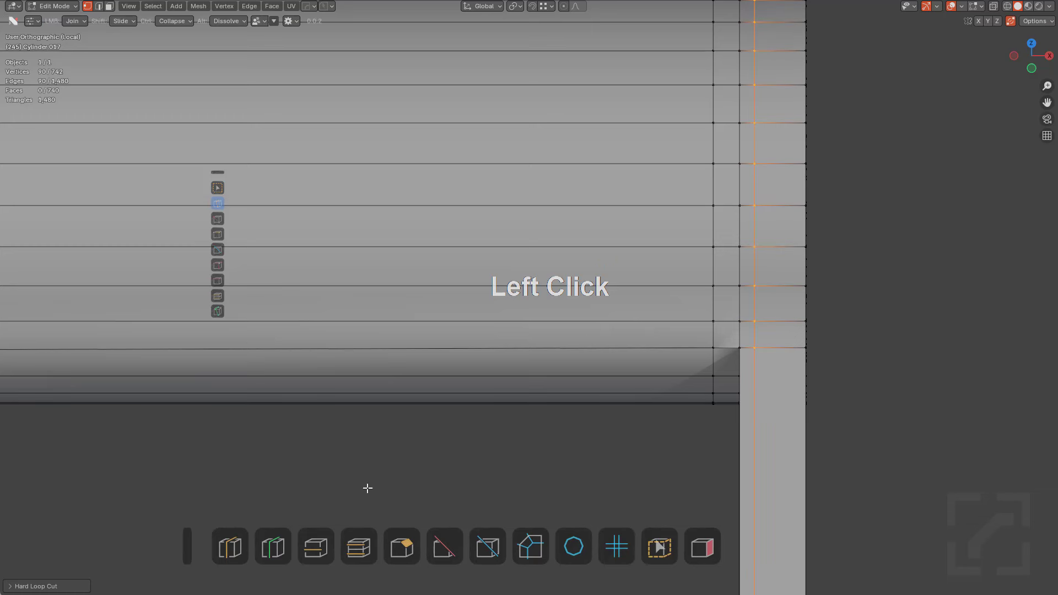
click(232, 553)
drag(795, 349, 798, 347)
Cut an even edge loop into the ring around the lever-end recess, close to its outer edge
scroll(794, 350, down, 7)
middle_drag(758, 362, 693, 334)
scroll(694, 339, up, 3)
shift+middle_drag(699, 356, 713, 369)
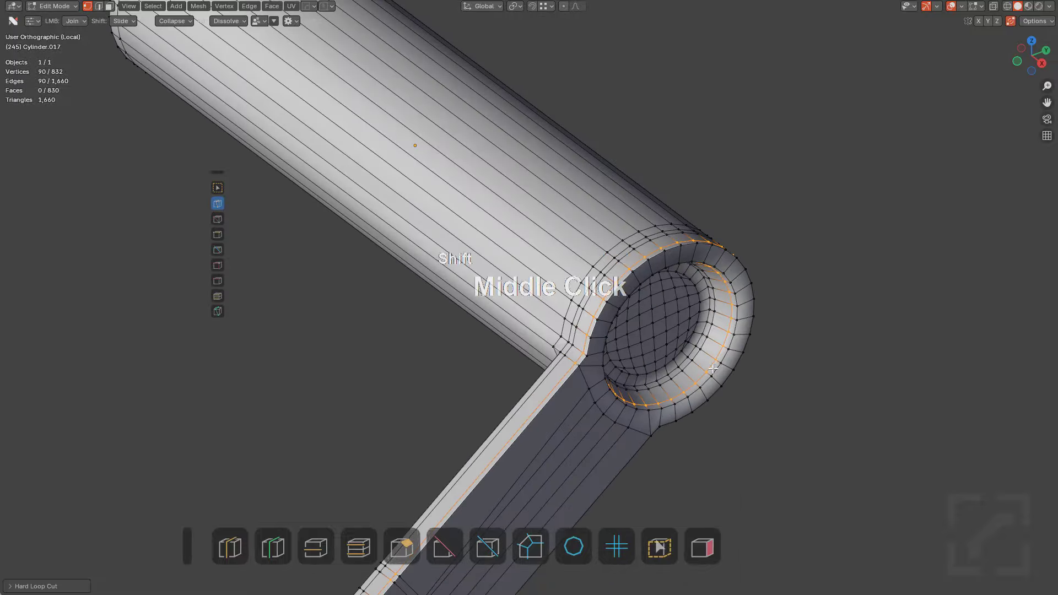
scroll(713, 368, up, 4)
key(2)
scroll(645, 382, down, 2)
key(alt+a)
middle_drag(645, 383, 518, 340)
shift+scroll(518, 341, down, 2)
scroll(517, 340, up, 3)
key(ctrl+r)
click(430, 291)
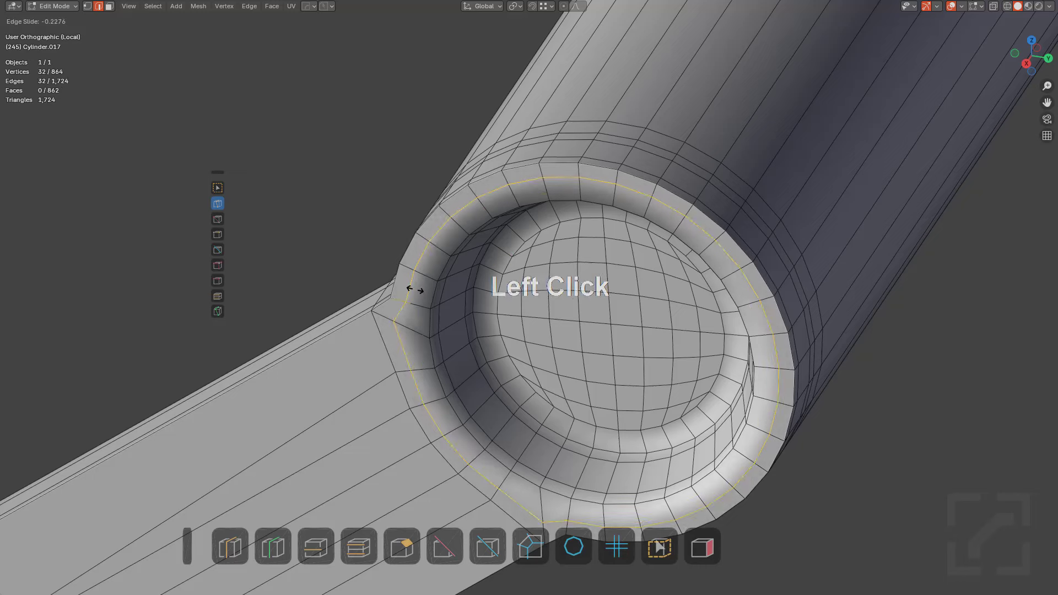
key(e)
key(e)
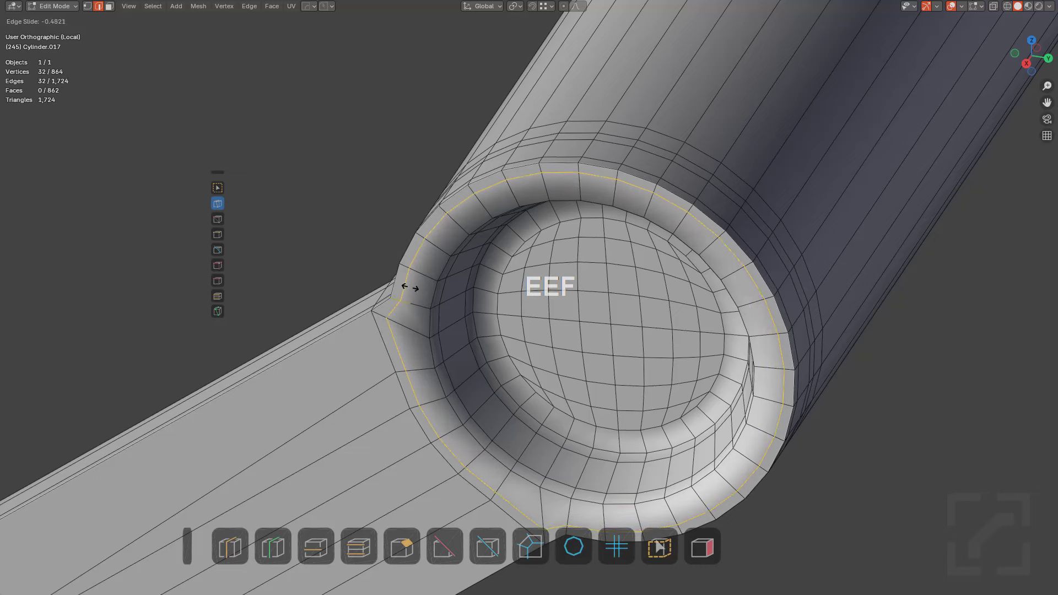
click(449, 288)
key(Tab)
key(Tab)
Cut a second even edge loop into the lever-end ring, close to the recess's inner edge
key(ctrl+r)
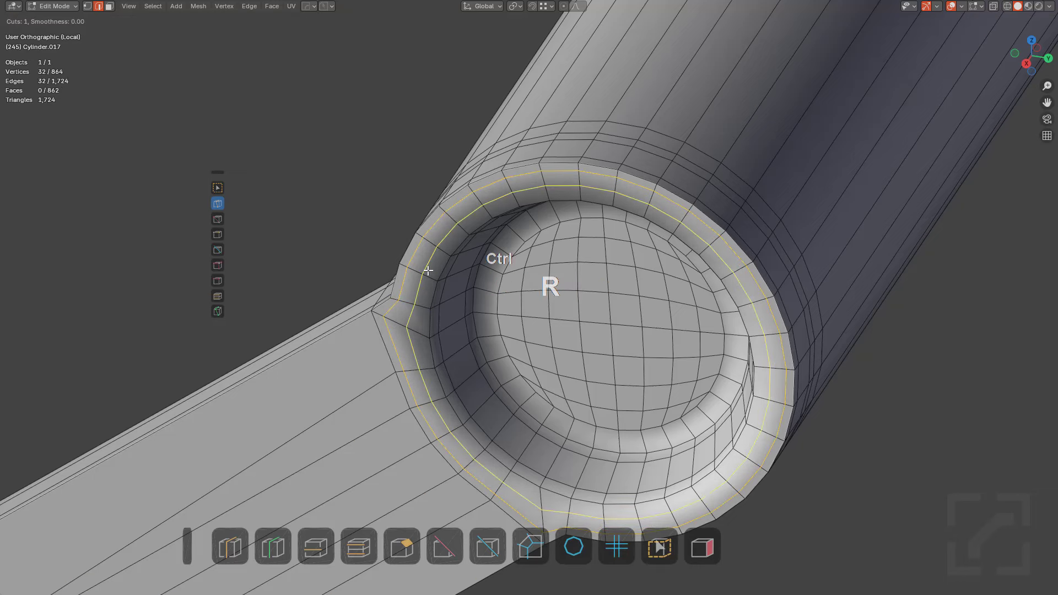
click(425, 269)
key(e)
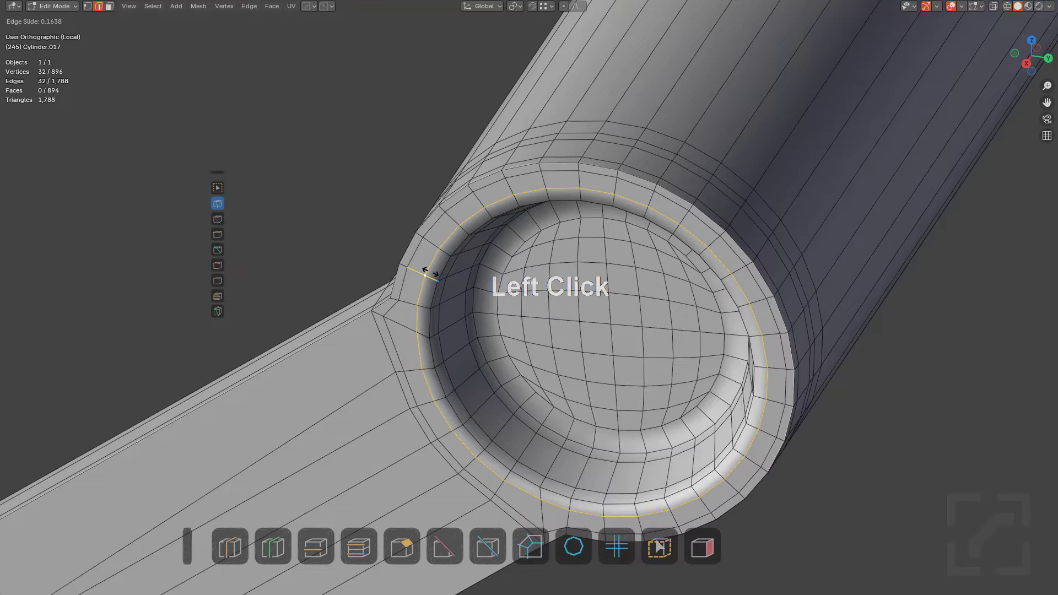
click(430, 273)
key(Tab)
Cut an even edge loop across the lever arm and slide it close to the cylinder joint
scroll(507, 345, down, 4)
middle_drag(508, 345, 576, 321)
shift+middle_drag(551, 380, 588, 304)
scroll(584, 314, down, 2)
key(Tab)
middle_drag(521, 350, 593, 286)
scroll(593, 286, up, 5)
key(ctrl+r)
click(560, 220)
key(e)
key(w)
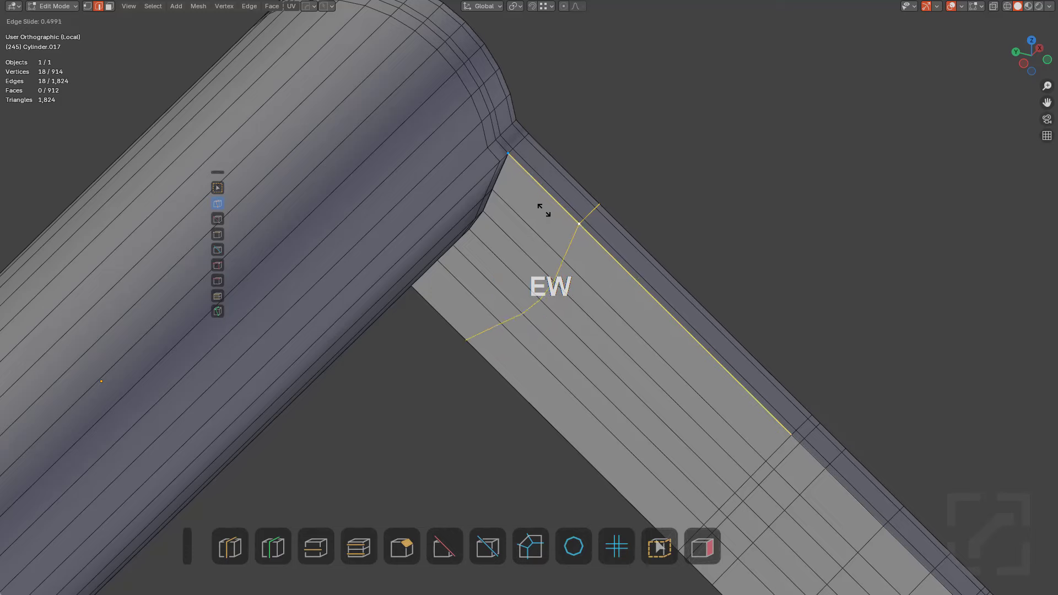
click(489, 150)
key(alt+a)
Cut an edge loop across the middle of the lever arm and bevel it with 2 segments to spread the loops
middle_drag(633, 288, 577, 328)
scroll(576, 328, down, 1)
key(ctrl+r)
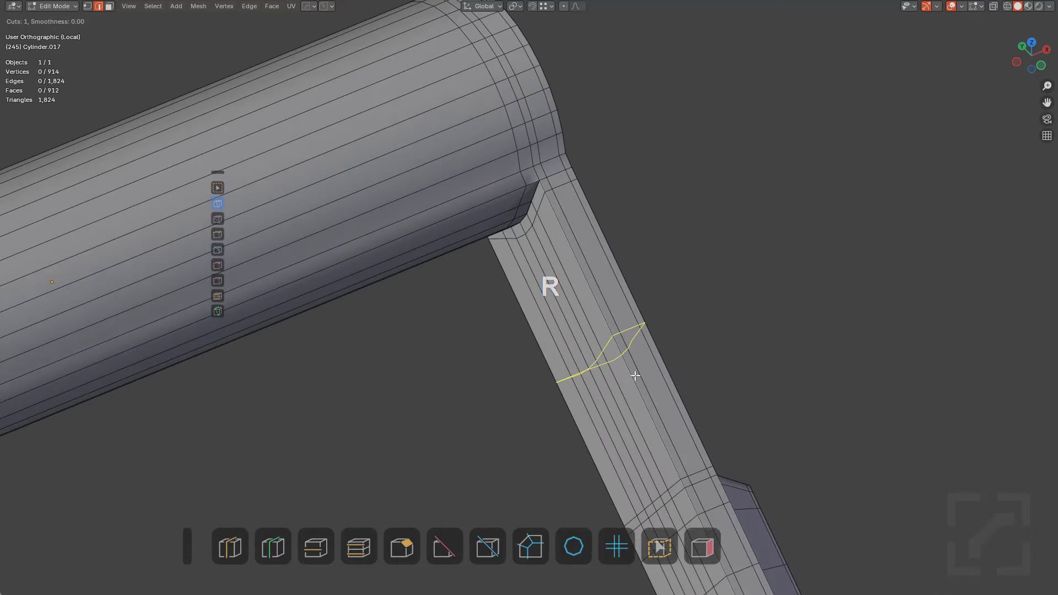
click(637, 370)
click(666, 364)
key(ctrl+b)
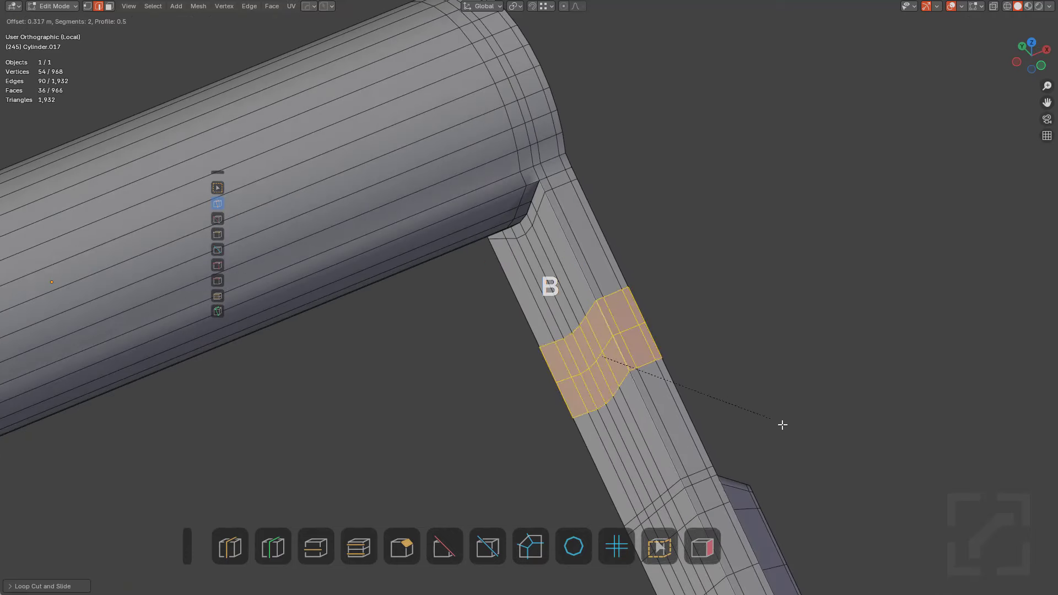
click(897, 449)
key(alt+a)
Apply a level 2 subdivision preview to the whole lever part
middle_drag(898, 449, 562, 281)
scroll(560, 382, down, 1)
key(Tab)
scroll(619, 276, down, 1)
key(ctrl+1)
key(ctrl+2)
Examine the subdivided shading around the free-end recess and the joint between the cylinder and lever arm
key(Tab)
mouse_move(562, 281)
shift+middle_down()
mouse_move(553, 273)
mouse_move(720, 280)
mouse_move(573, 265)
mouse_move(553, 268)
mouse_move(656, 297)
mouse_move(524, 304)
shift+middle_up()
scroll(644, 272, up, 3)
key(z)
key(alt+z)
key(Tab)
alt+middle_drag(541, 293, 541, 293)
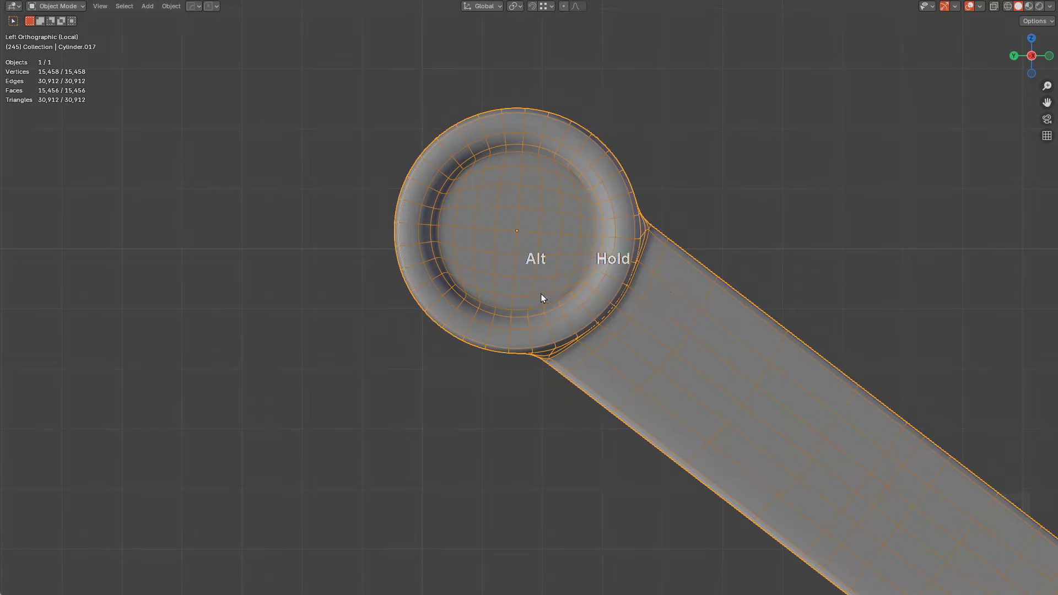
key(Tab)
key(Tab)
middle_drag(658, 283, 500, 340)
key(Tab)
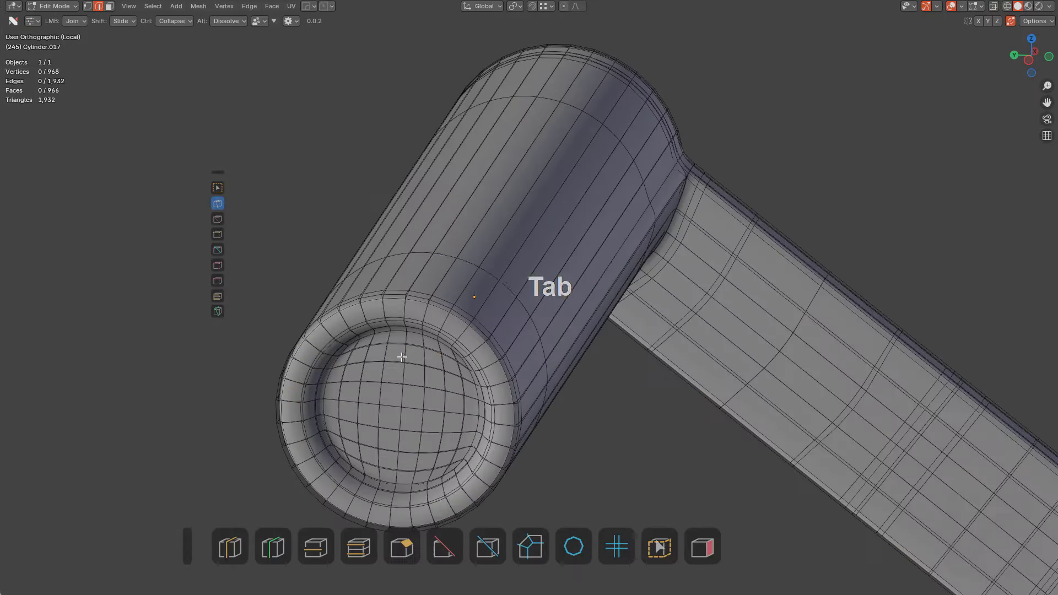
Cut an edge loop around the free-end ring near its outer rim, and hide the subdivision preview in edit mode
scroll(501, 340, up, 3)
key(ctrl+r)
click(424, 353)
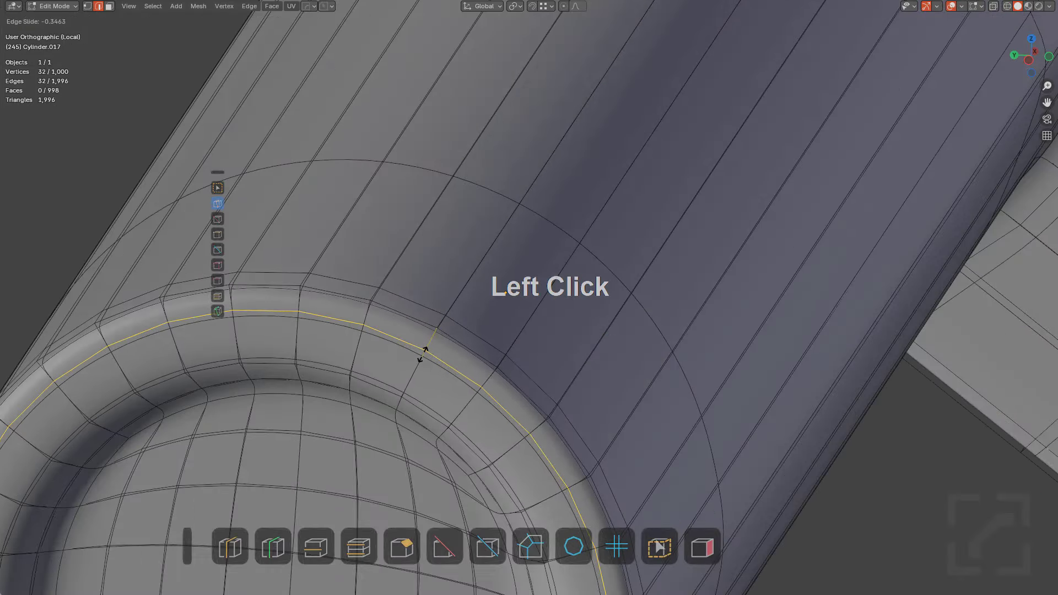
click(420, 353)
key(ctrl+grave)
click(690, 474)
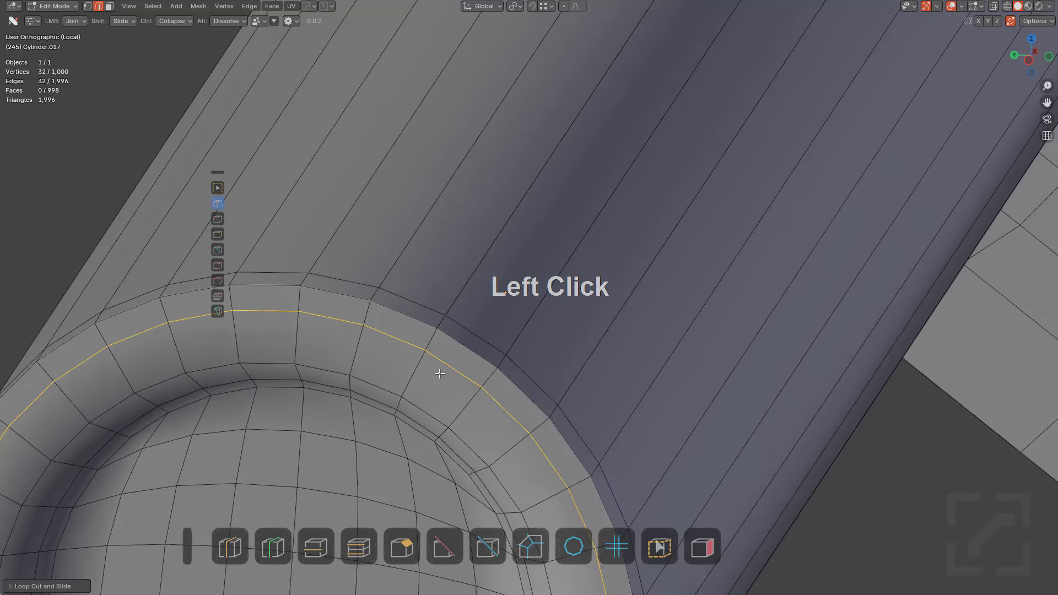
Cut a loop near the inner edge of the free-end ring and slide the outer loop along the ring
shift+middle_drag(466, 277, 513, 313)
key(ctrl+r)
click(510, 314)
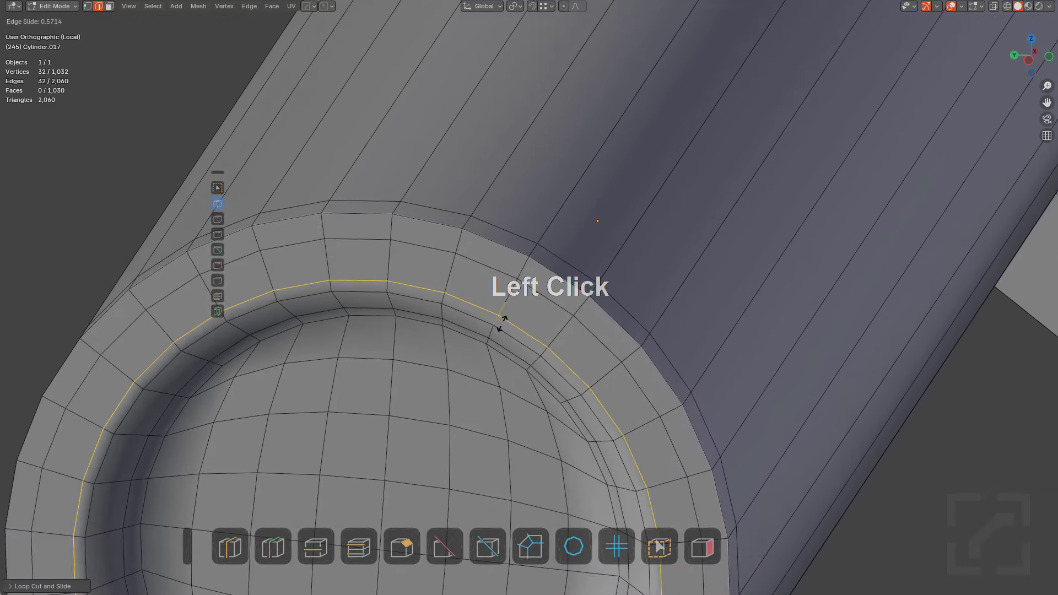
alt+click(497, 267)
key(g)
key(g)
Cut six evenly spaced edge loops along the length of the cylinder
scroll(650, 271, down, 3)
middle_drag(649, 272, 439, 307)
key(ctrl+r)
scroll(445, 310, up, 2)
scroll(445, 309, up, 3)
click(442, 305)
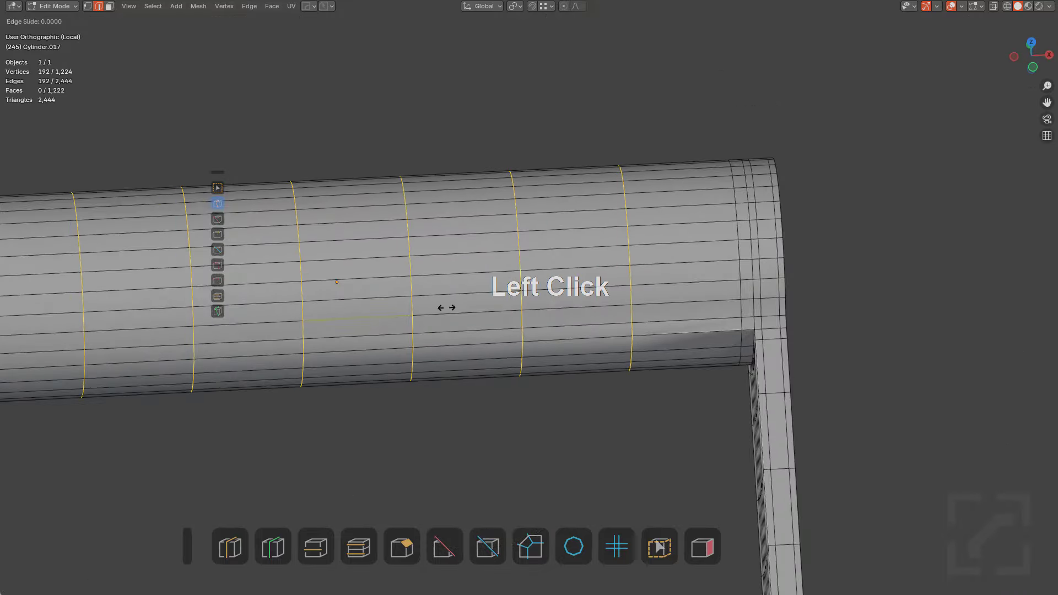
Cut a support loop around the raised block on the lever tip and slide it close to the block's base
scroll(590, 292, down, 3)
middle_drag(590, 292, 804, 328)
key(Tab)
scroll(560, 339, up, 3)
scroll(490, 309, up, 5)
key(Tab)
scroll(549, 303, up, 2)
key(Tab)
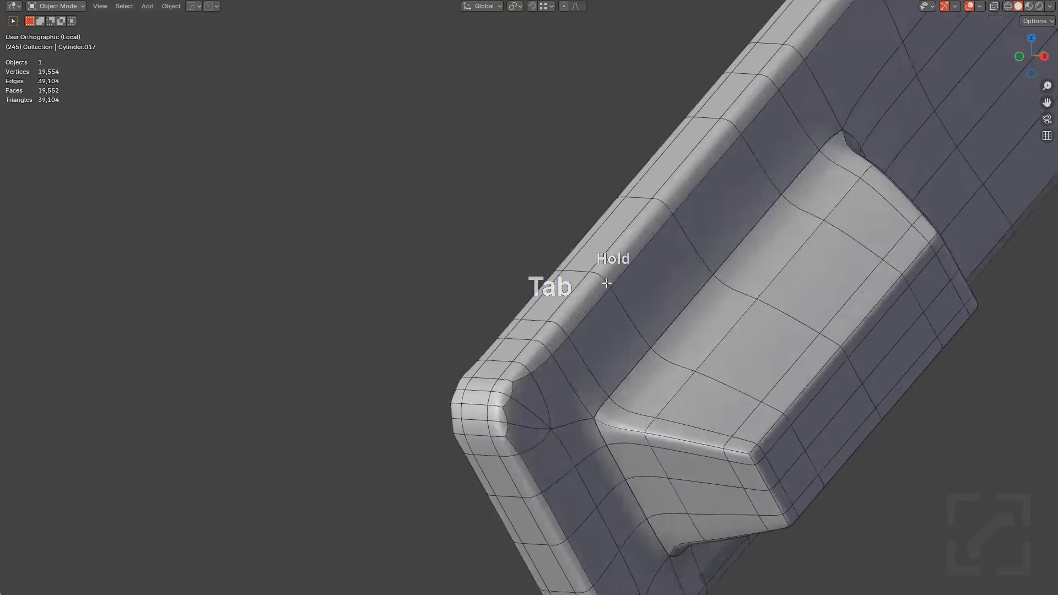
key(Tab)
key(ctrl+r)
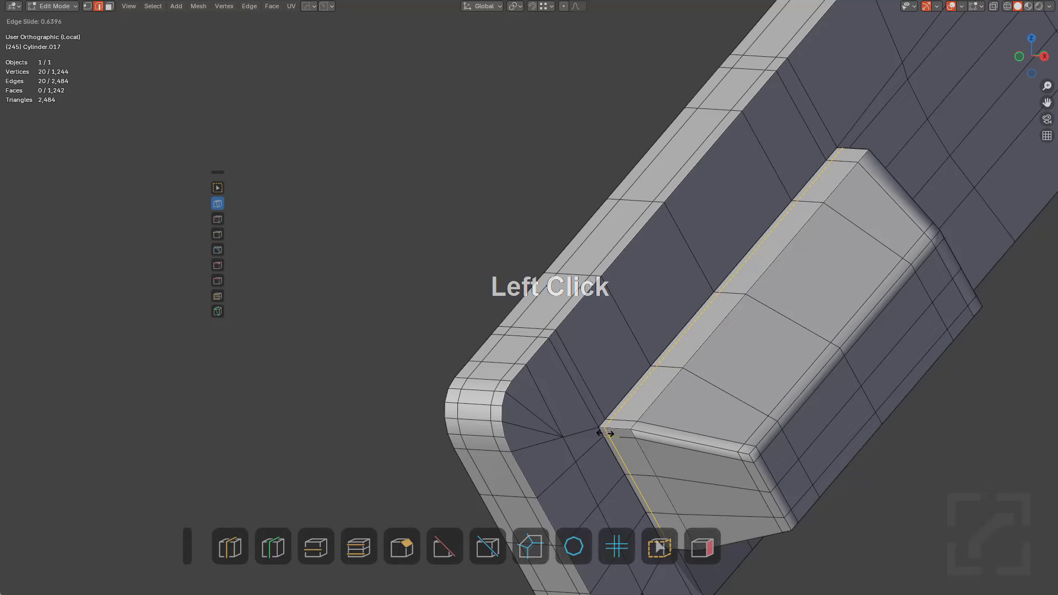
click(605, 434)
key(KP_Decimal)
middle_drag(593, 427, 611, 383)
scroll(612, 383, up, 2)
shift+middle_drag(435, 380, 490, 369)
scroll(491, 372, up, 1)
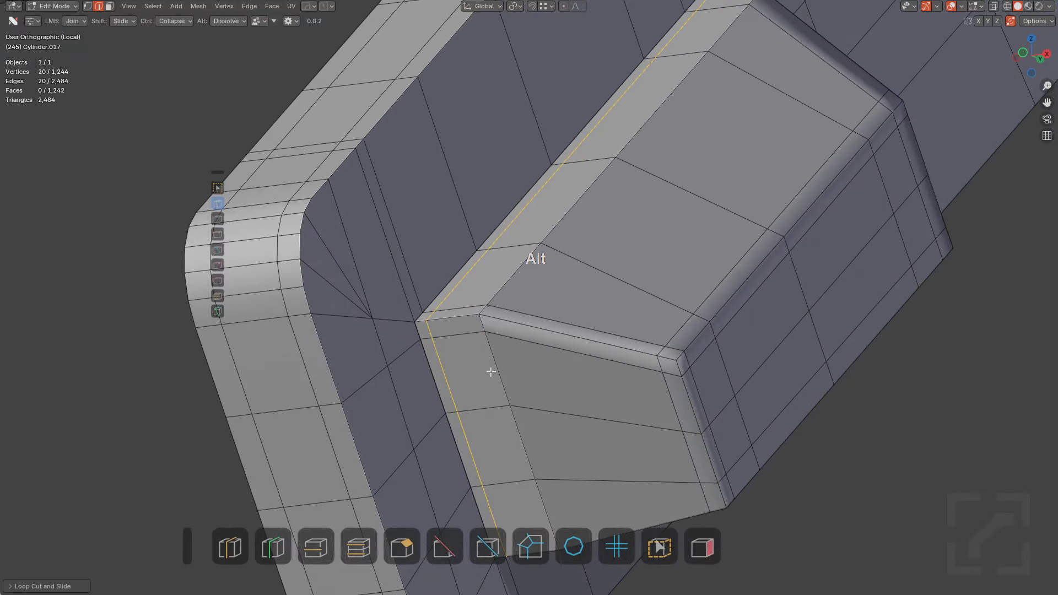
Offset the edge loop bordering the raised block's sloped faces and dissolve one of the resulting loops, keeping a single support loop
alt+click(492, 372)
right_click(595, 384)
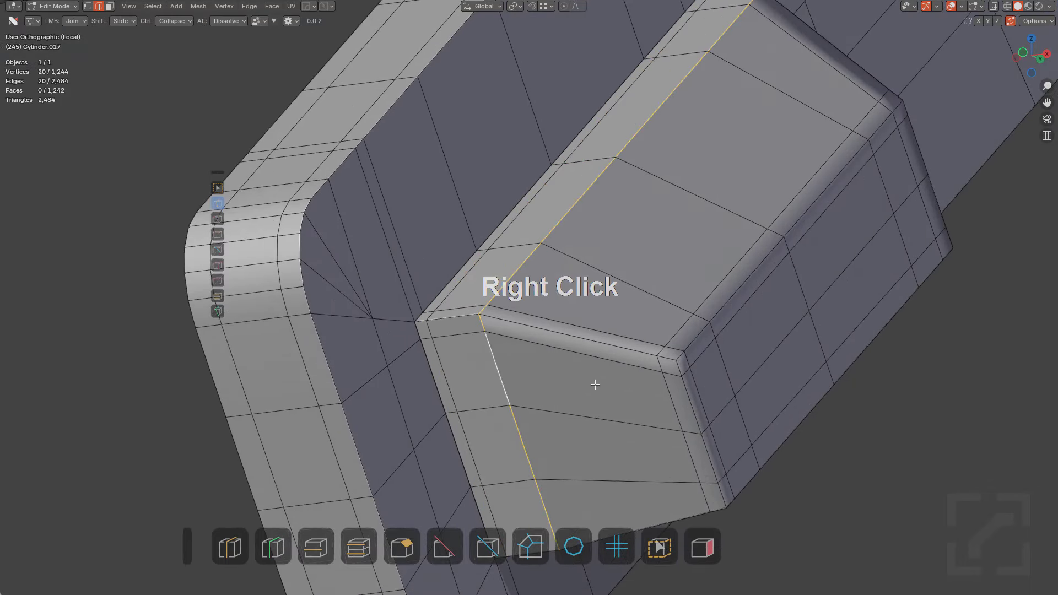
click(246, 544)
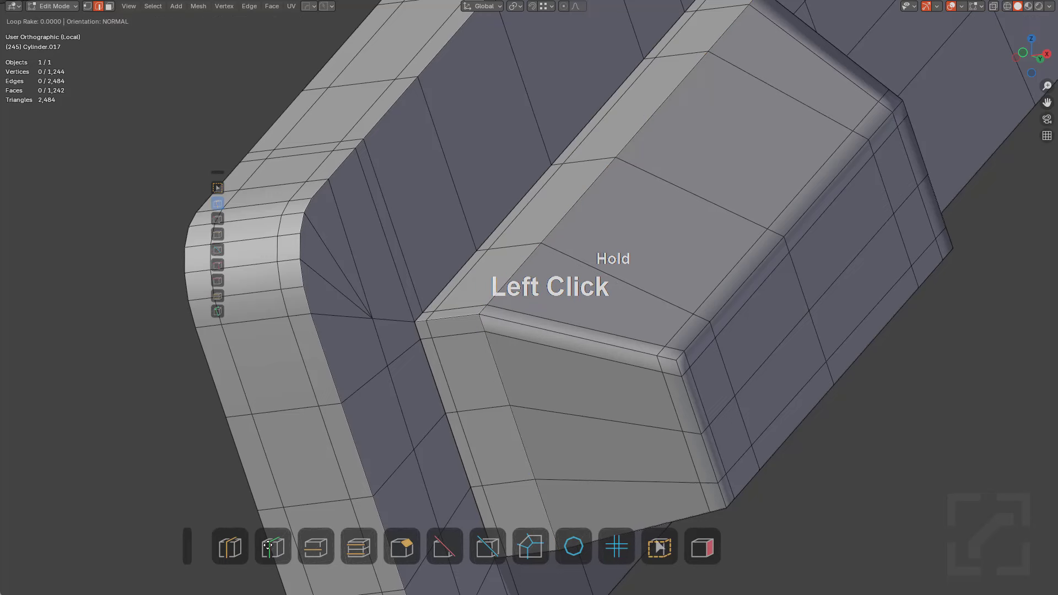
click(361, 543)
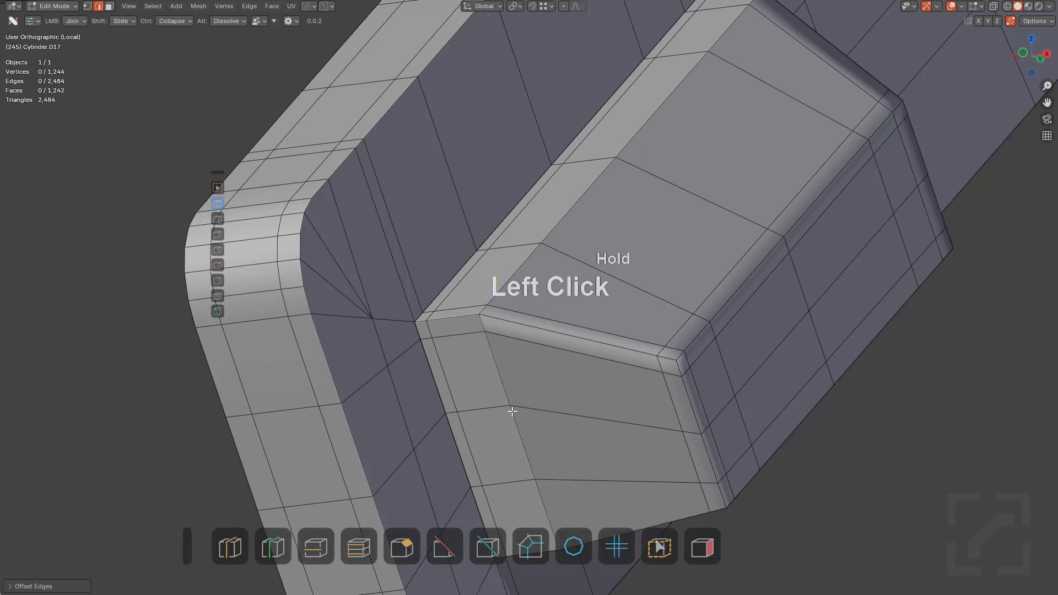
key(ctrl+z)
drag(366, 545, 188, 575)
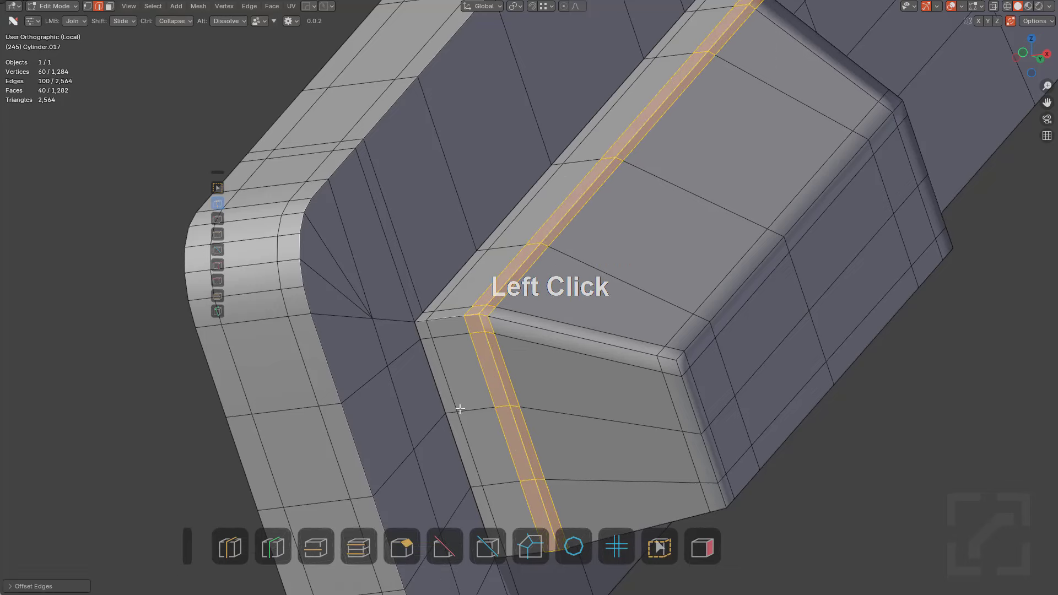
middle_drag(460, 409, 534, 256)
alt+click(594, 401)
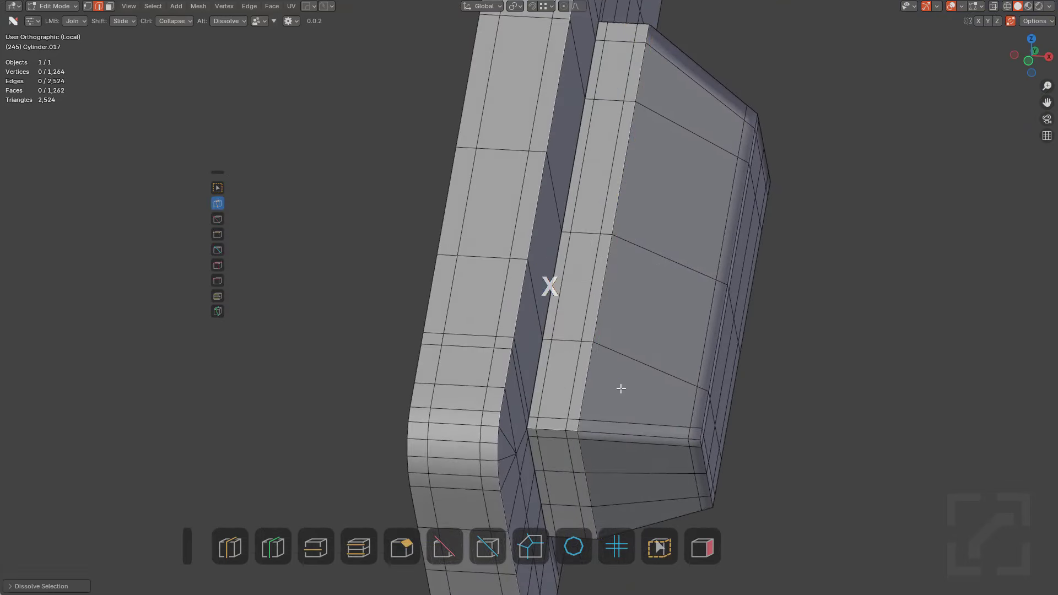
Inset the faces at the rounded tip of the lever's block-side face
middle_drag(621, 389, 409, 224)
key(Tab)
key(Tab)
scroll(530, 378, up, 4)
key(3)
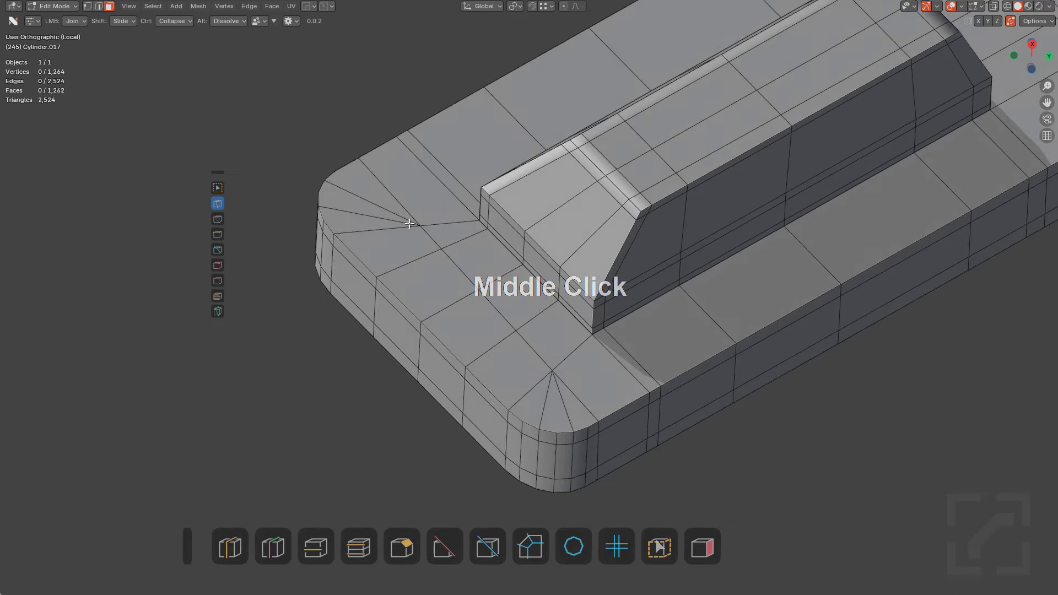
mouse_move(389, 176)
mouse_down()
mouse_move(385, 197)
mouse_move(468, 309)
mouse_move(568, 384)
mouse_up()
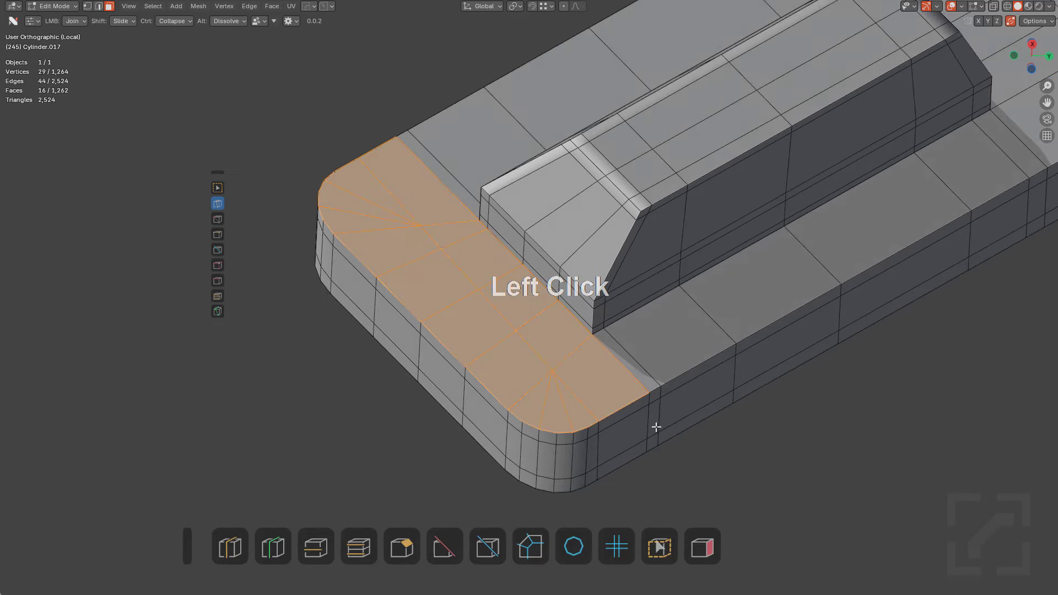
key(i)
click(612, 395)
key(alt+a)
Inset the matching faces at the rounded tip on the lever's flat underside
mouse_move(541, 372)
middle_down()
mouse_move(632, 390)
mouse_move(667, 243)
middle_up()
scroll(626, 236, up, 2)
mouse_move(626, 236)
mouse_down()
mouse_move(609, 236)
mouse_move(515, 405)
mouse_up()
key(i)
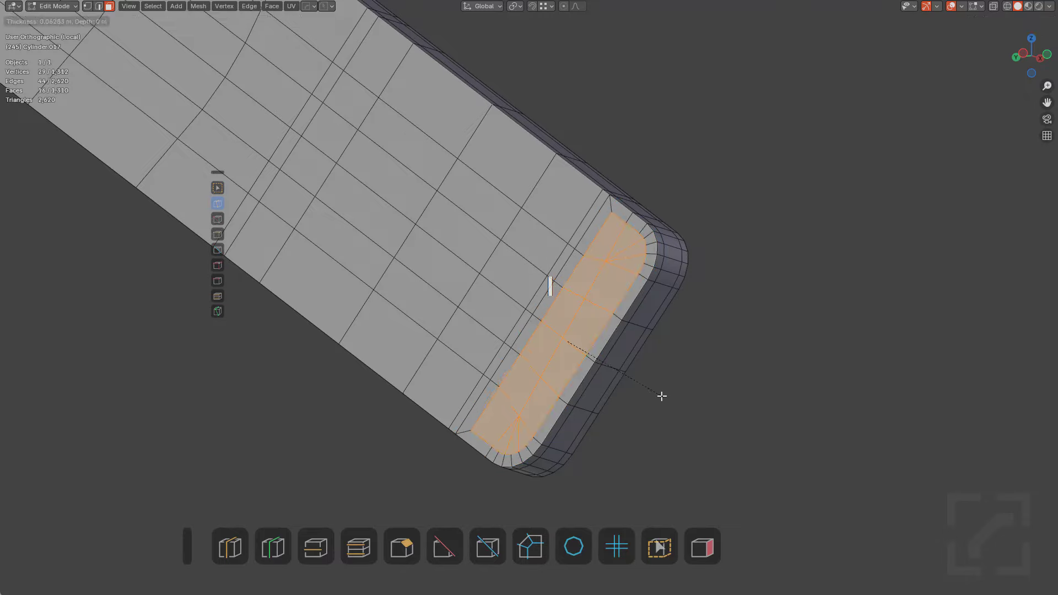
click(661, 394)
key(alt+a)
Examine the arm's underside topology and the subdivided shading around the rounded lever tip
middle_drag(661, 395, 409, 279)
scroll(463, 309, down, 2)
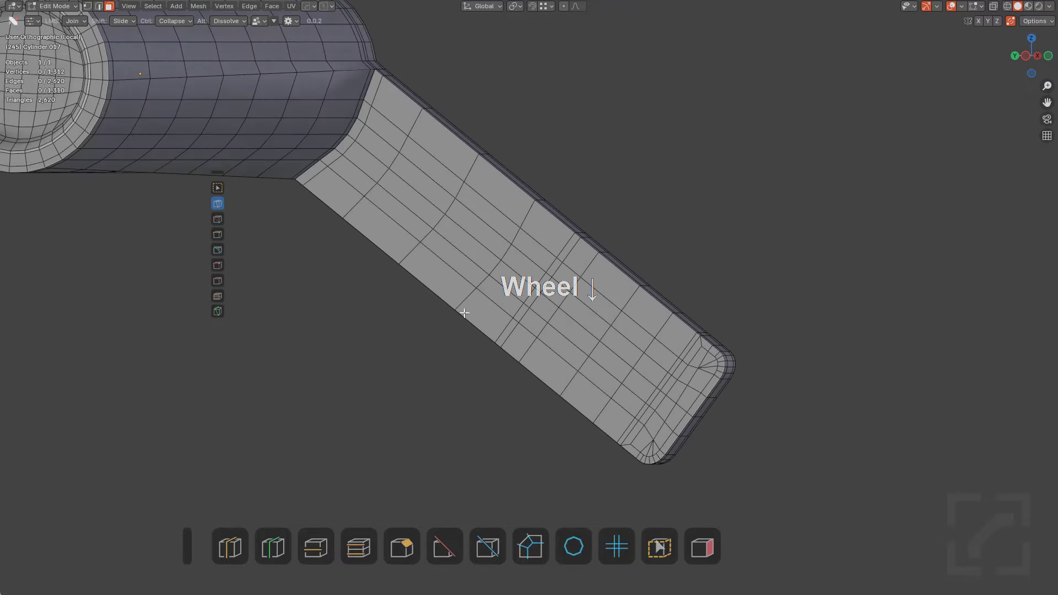
key(ctrl+r)
right_click(525, 355)
scroll(551, 361, up, 2)
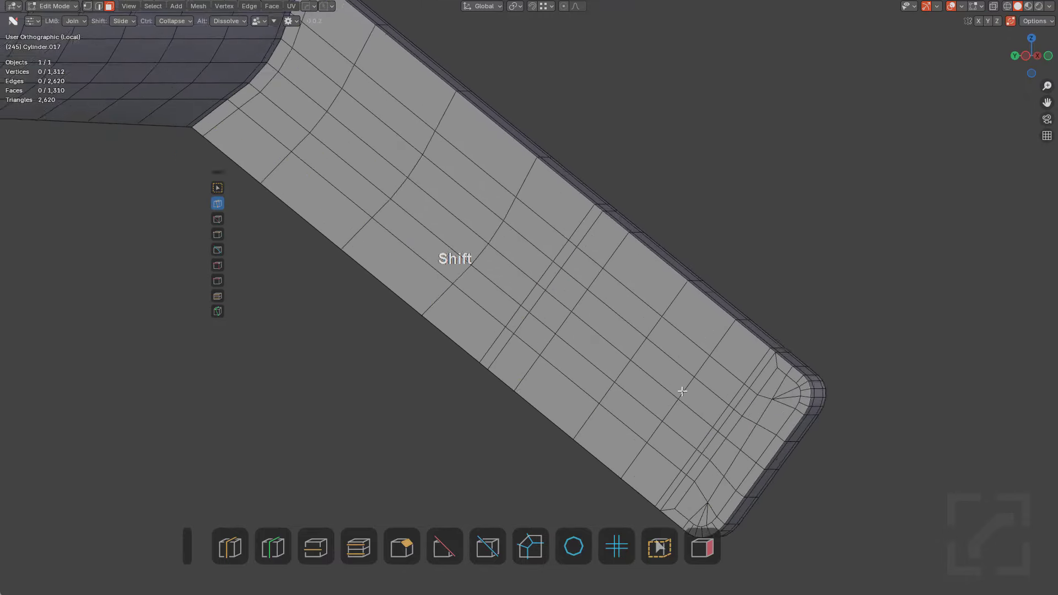
key(Tab)
shift+middle_drag(752, 404, 553, 365)
scroll(649, 364, up, 2)
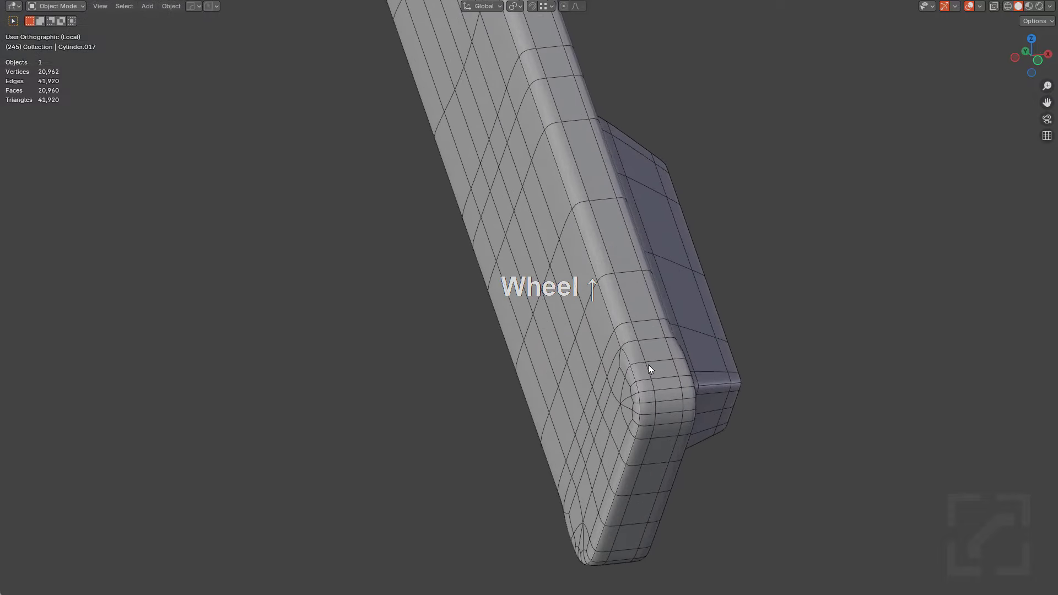
middle_drag(634, 361, 683, 368)
key(Tab)
shift+middle_drag(673, 316, 619, 337)
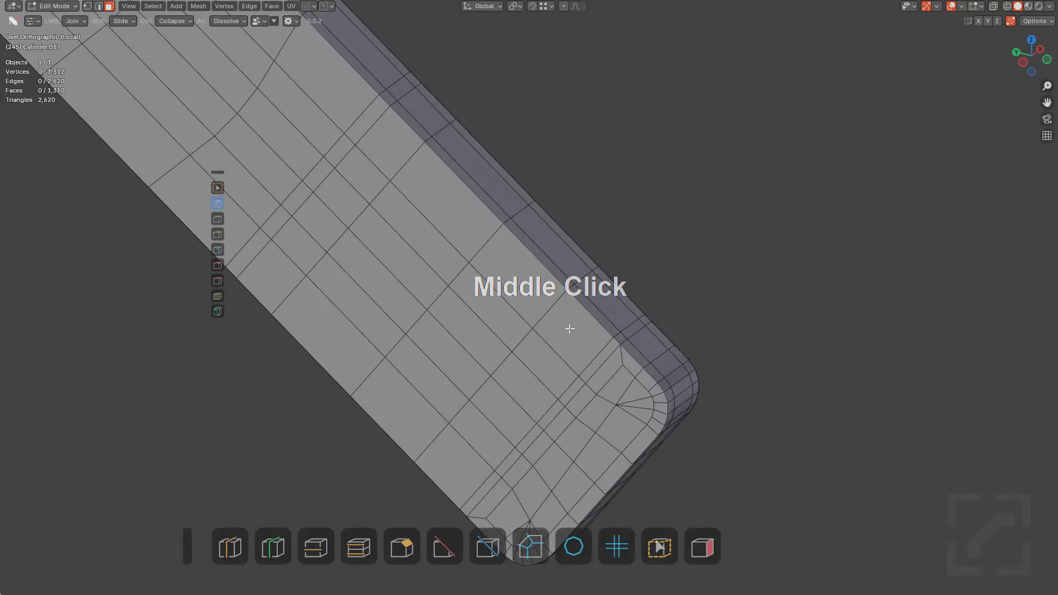
Cut a support edge along one long side of the arm's underside, from the tip inset's corner to the cylinder
scroll(497, 251, down, 4)
shift+middle_drag(447, 196, 417, 185)
scroll(386, 165, up, 3)
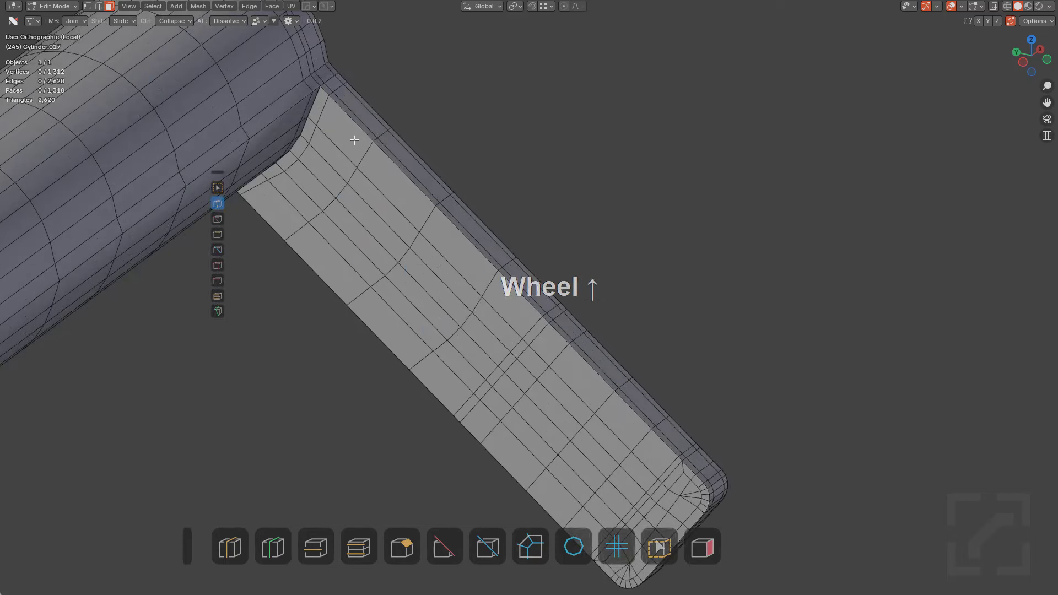
middle_drag(354, 140, 643, 423)
key(1)
key(ctrl+r)
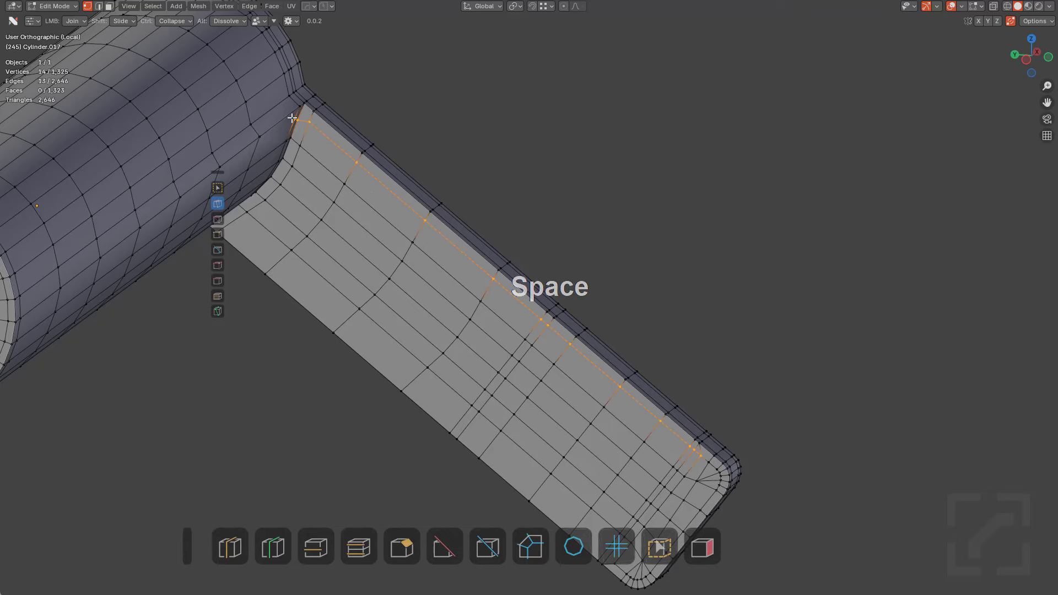
Dissolve the leftover diagonal edge and redundant inset edges at that corner of the underside's tip
shift+middle_drag(648, 456, 453, 344)
scroll(554, 364, up, 3)
scroll(468, 430, up, 5)
shift+middle_drag(458, 441, 536, 300)
scroll(523, 308, up, 1)
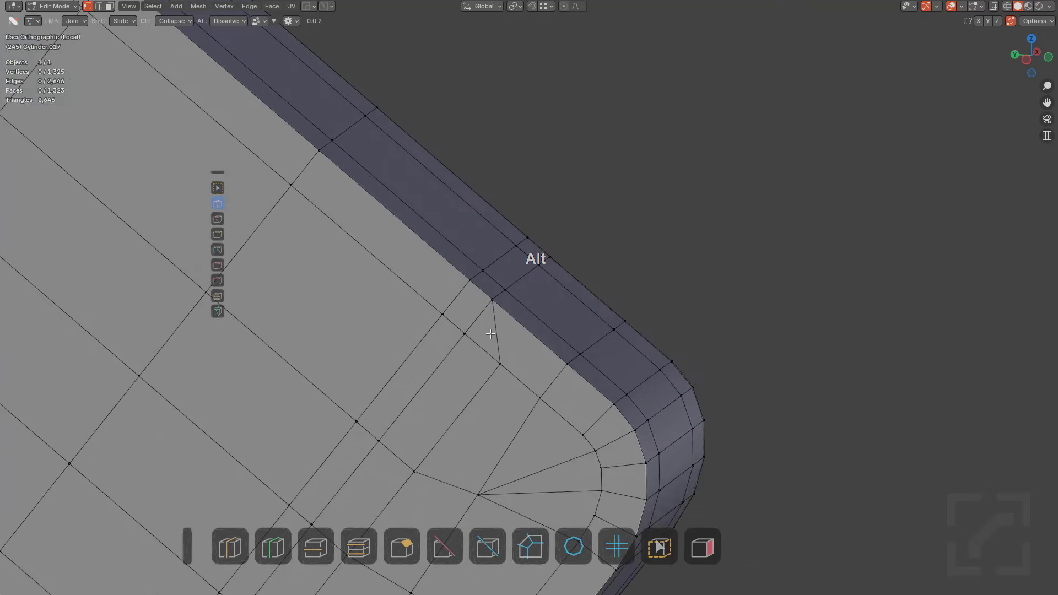
alt+click(493, 333)
alt+click(471, 397)
Knife-cut a support edge along the other long side of the underside, from the tip inset's corner to the cylinder
scroll(456, 450, down, 7)
shift+middle_drag(456, 451, 545, 337)
scroll(546, 337, up, 5)
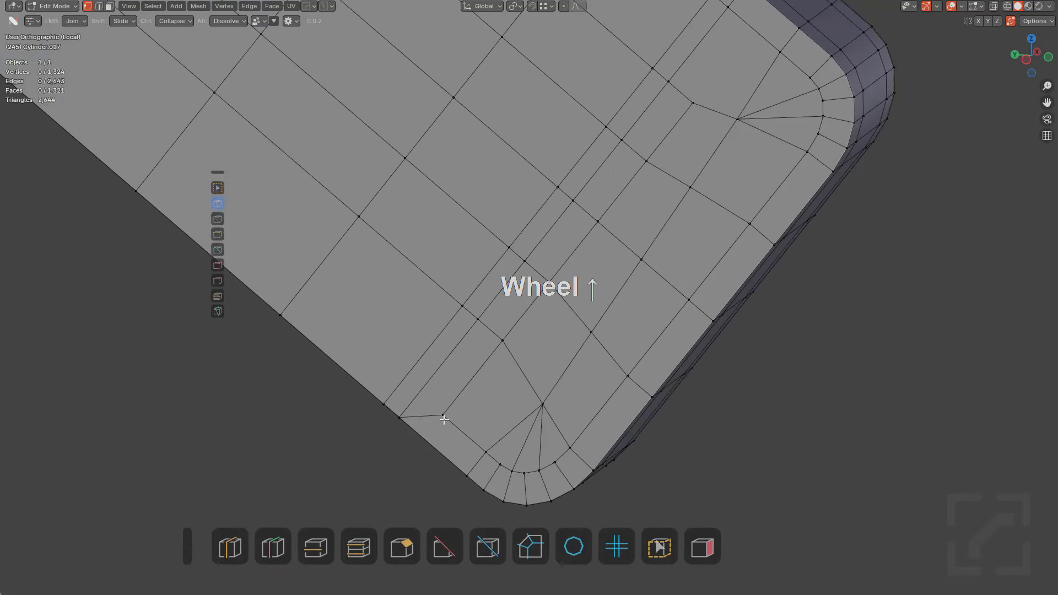
scroll(444, 420, down, 3)
key(k)
click(480, 365)
scroll(394, 295, down, 5)
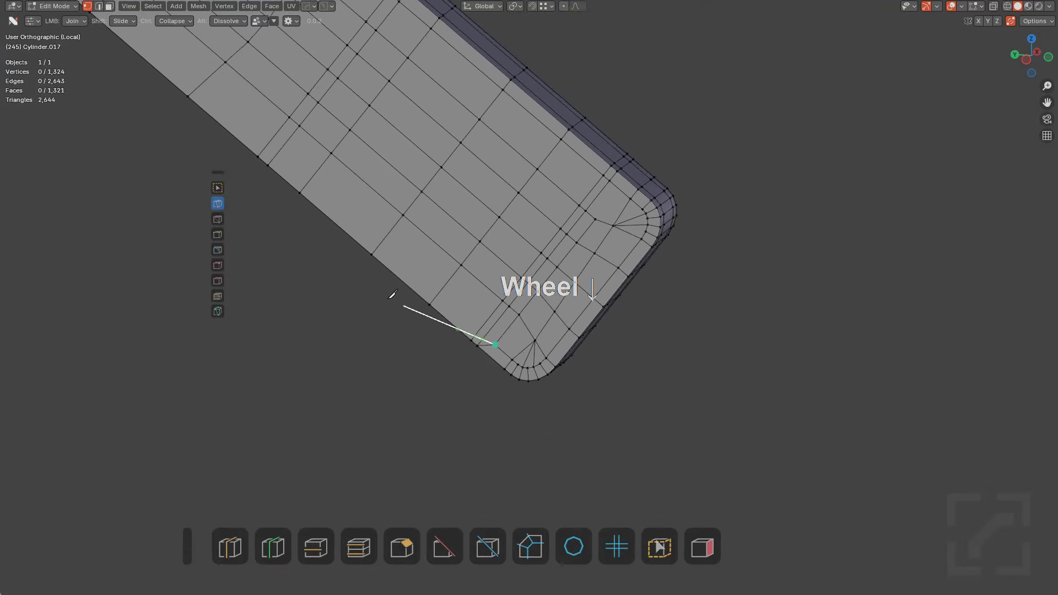
shift+middle_drag(402, 217, 569, 340)
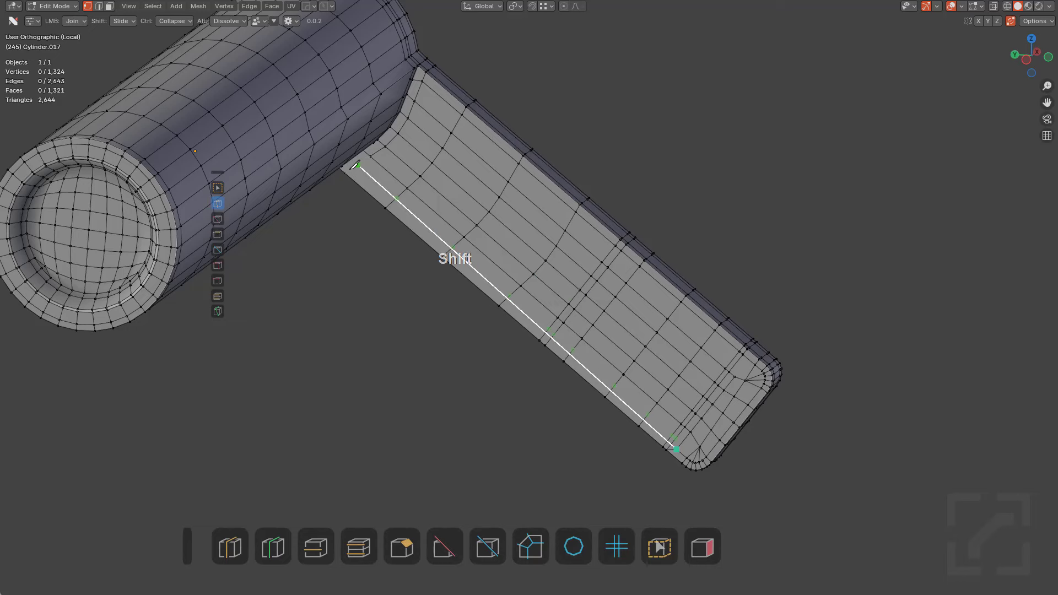
shift+middle_drag(599, 367, 457, 274)
scroll(496, 297, up, 5)
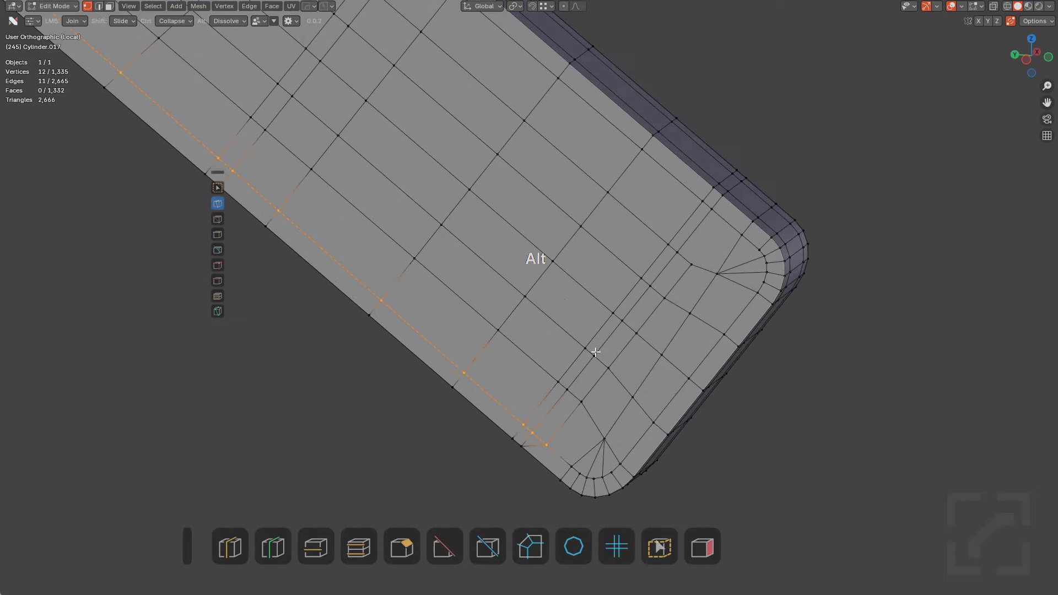
key(alt+a)
Dissolve the remaining diagonal and redundant inset edges across the underside's tip and check the subdivided result
shift+middle_drag(633, 409, 602, 347)
scroll(602, 347, up, 3)
alt+click(484, 448)
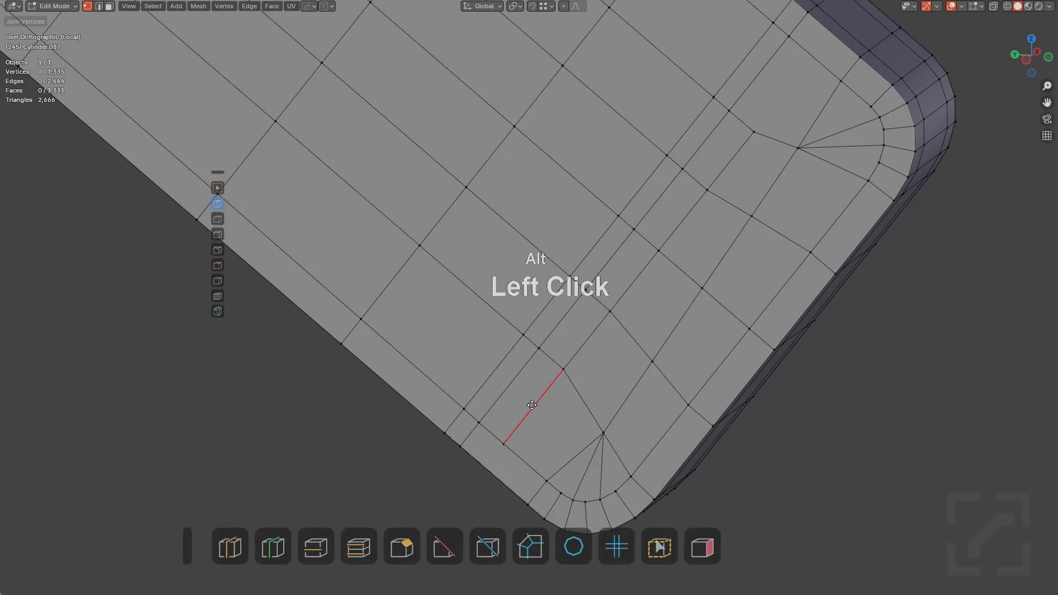
alt+click(727, 166)
scroll(721, 188, down, 4)
key(alt+a)
middle_drag(685, 264, 510, 220)
key(Tab)
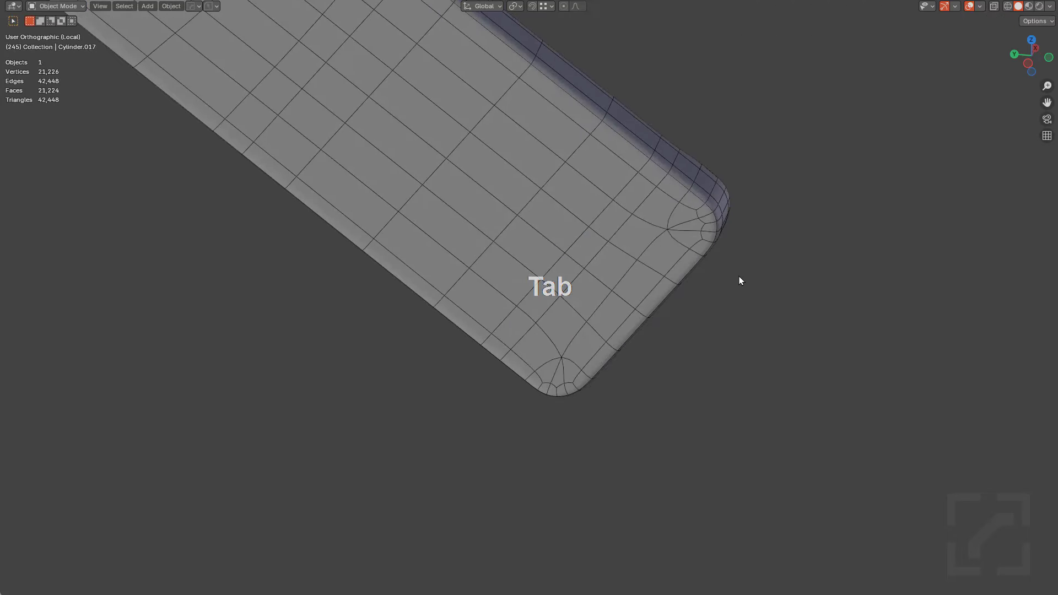
scroll(567, 271, up, 2)
key(Tab)
Subdivide the short edge where the block-side face of the arm meets the cylinder
shift+middle_drag(510, 219, 521, 329)
scroll(521, 329, down, 6)
shift+middle_drag(650, 213, 611, 274)
scroll(612, 275, up, 2)
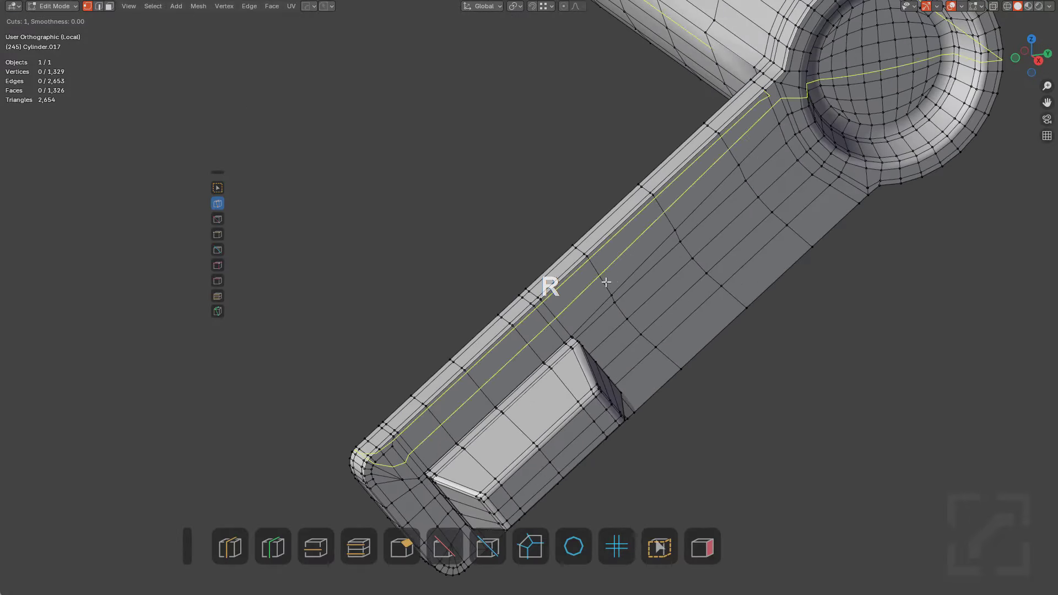
right_click(608, 279)
right_click(771, 105)
click(749, 117)
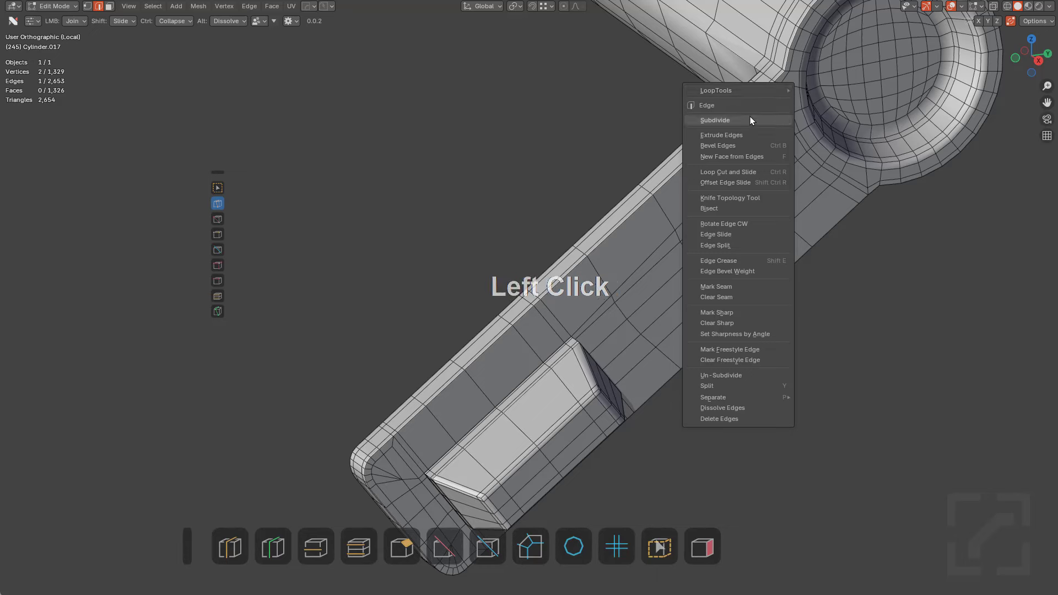
key(ctrl+r)
click(726, 157)
key(ctrl+z)
Knife-cut a support edge along the block-side face from the tip inset's corner to the subdivided edge's midpoint
shift+middle_drag(480, 417, 465, 402)
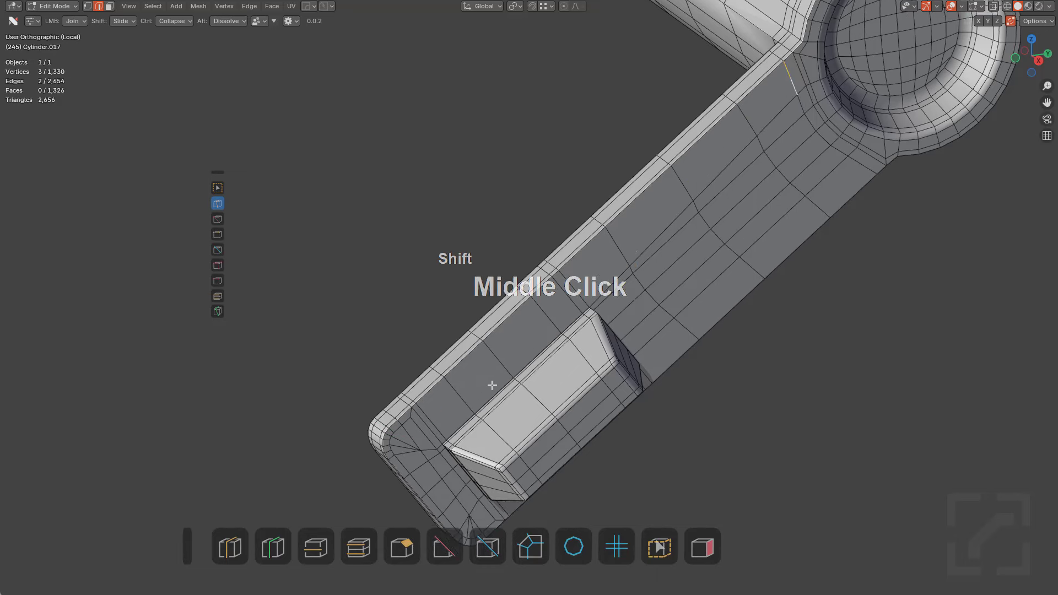
scroll(416, 426, up, 2)
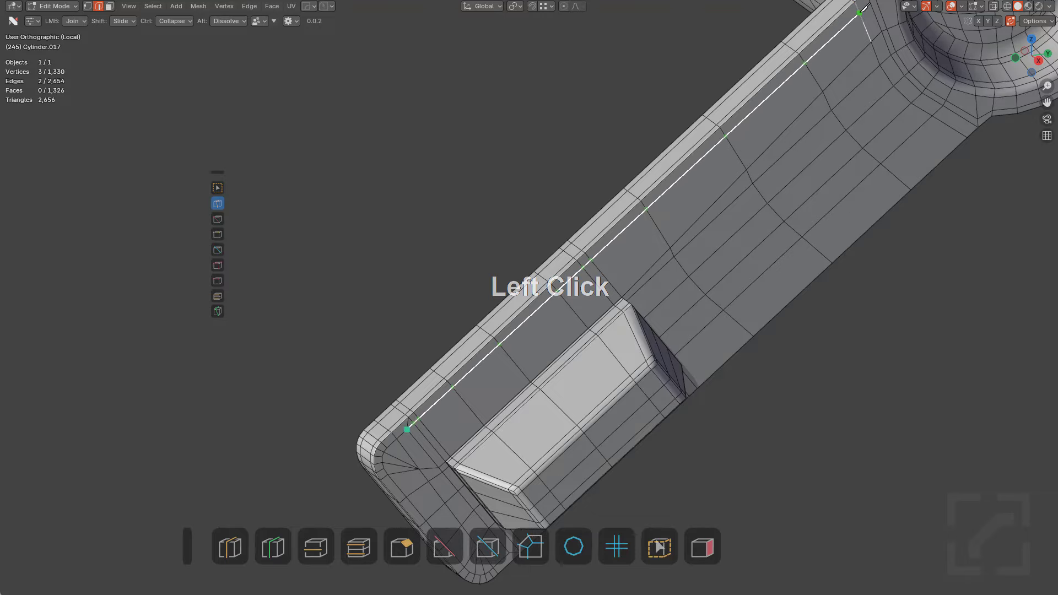
middle_drag(855, 42, 523, 284)
Dissolve the leftover diagonal and redundant inset edges between the block-side tip corner and the raised block
scroll(521, 288, up, 3)
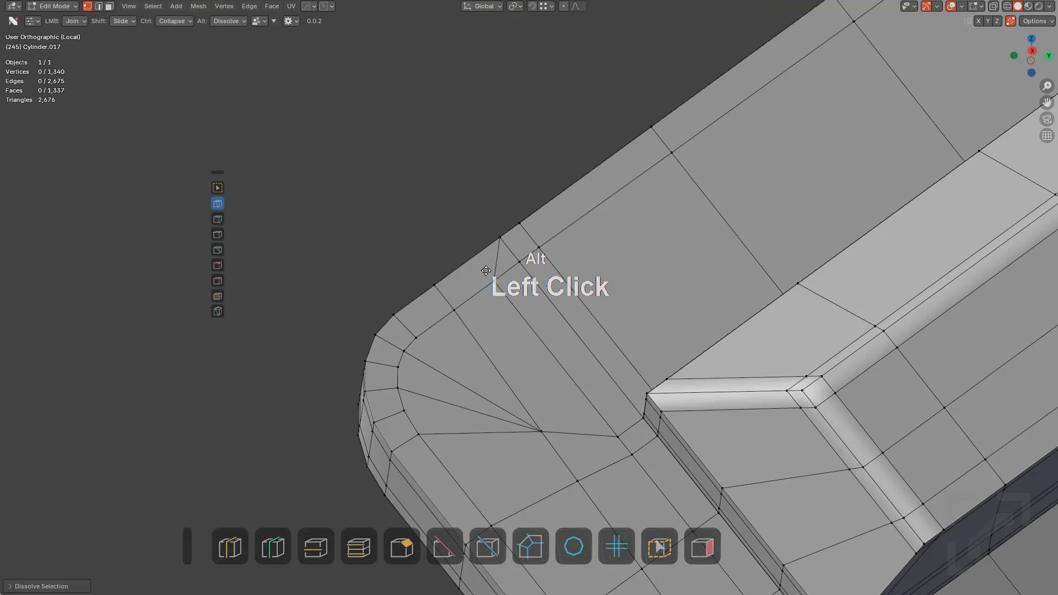
shift+middle_drag(616, 410, 580, 291)
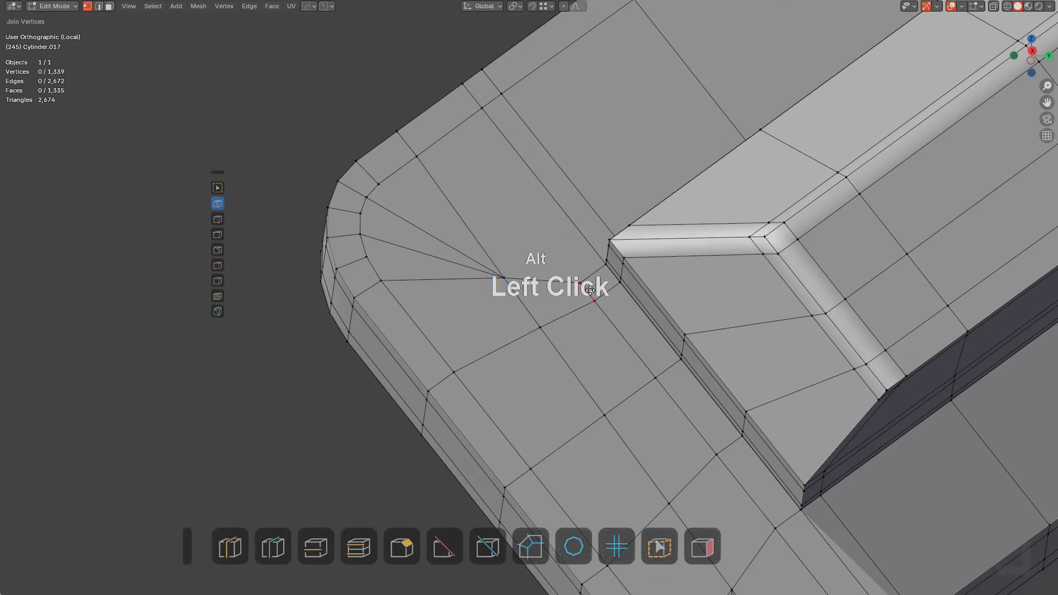
alt+click(676, 425)
shift+middle_drag(671, 398, 579, 224)
scroll(749, 412, down, 4)
Knife-cut a support edge along the opposite long side of the block-side face, from the tip inset's corner to the cylinder
shift+middle_drag(766, 332, 531, 446)
scroll(596, 386, down, 3)
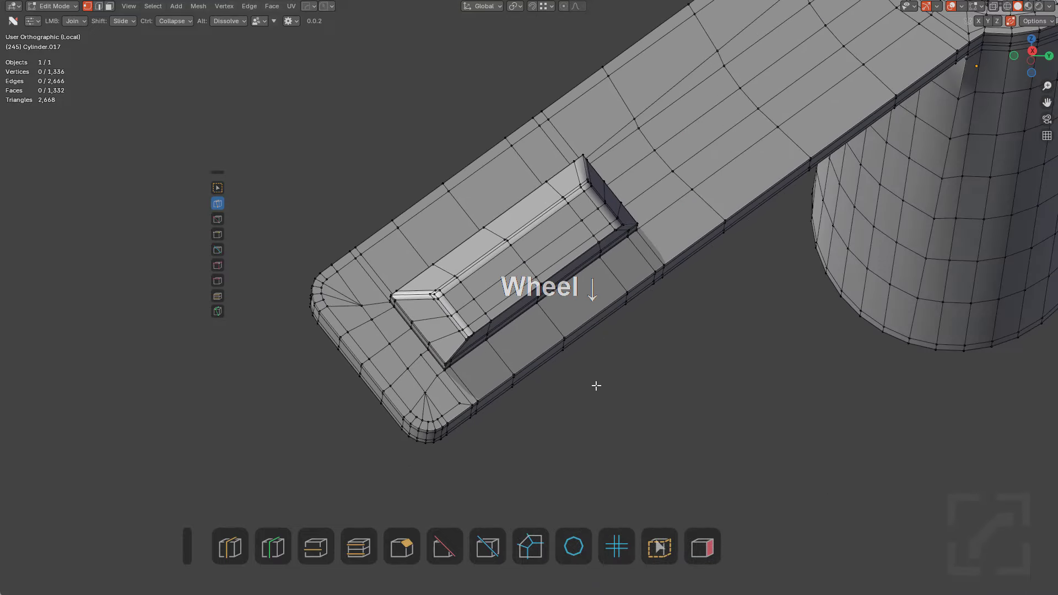
scroll(594, 380, down, 1)
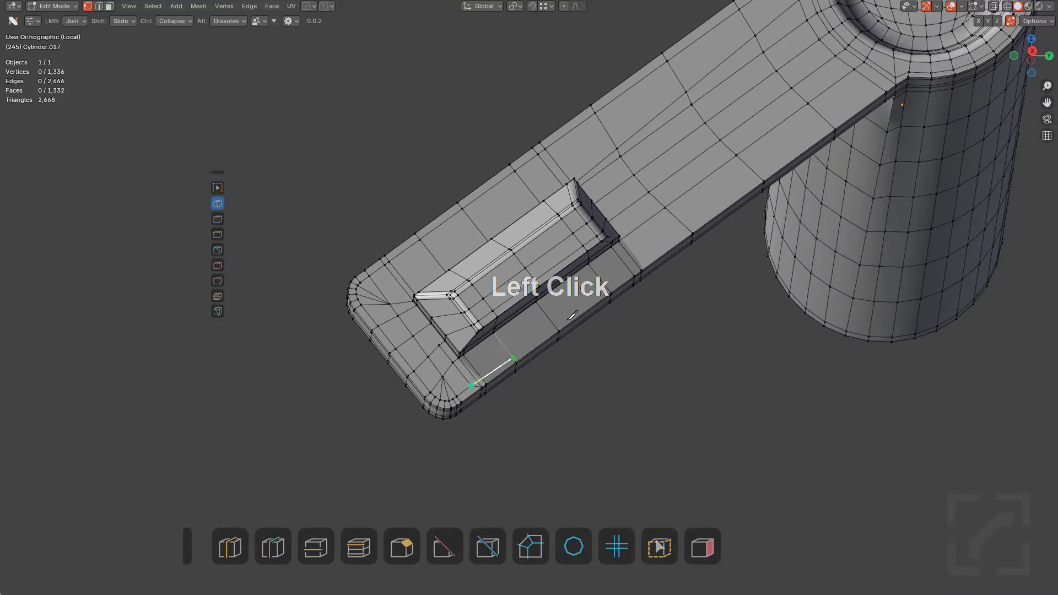
scroll(572, 316, down, 2)
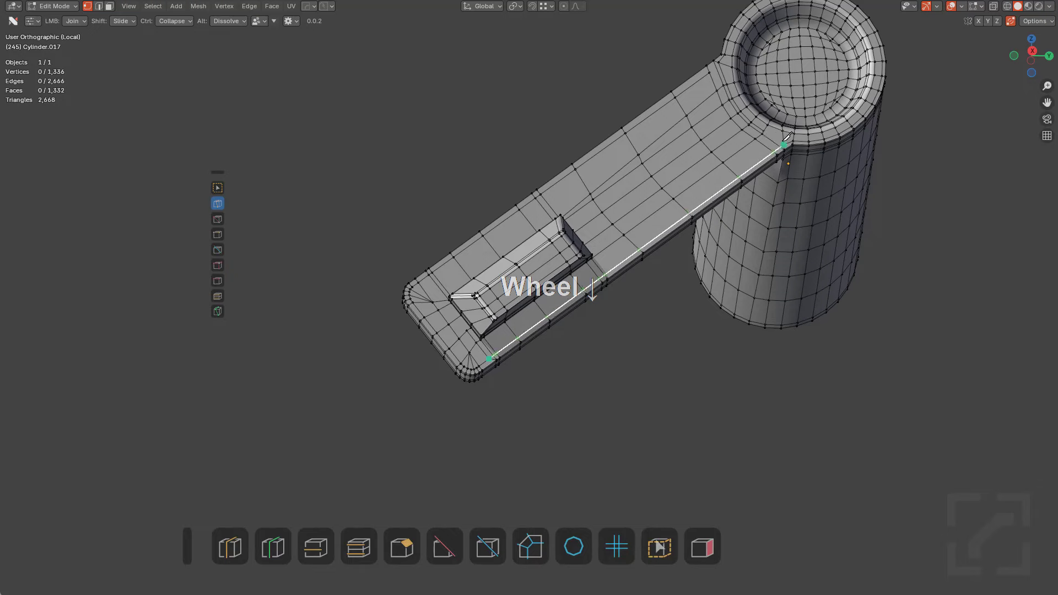
scroll(592, 362, up, 8)
key(alt+a)
Dissolve the redundant inset edges and the short diagonal edge at the opposite tip corner beside the raised block
shift+middle_drag(493, 477, 664, 290)
scroll(663, 291, up, 2)
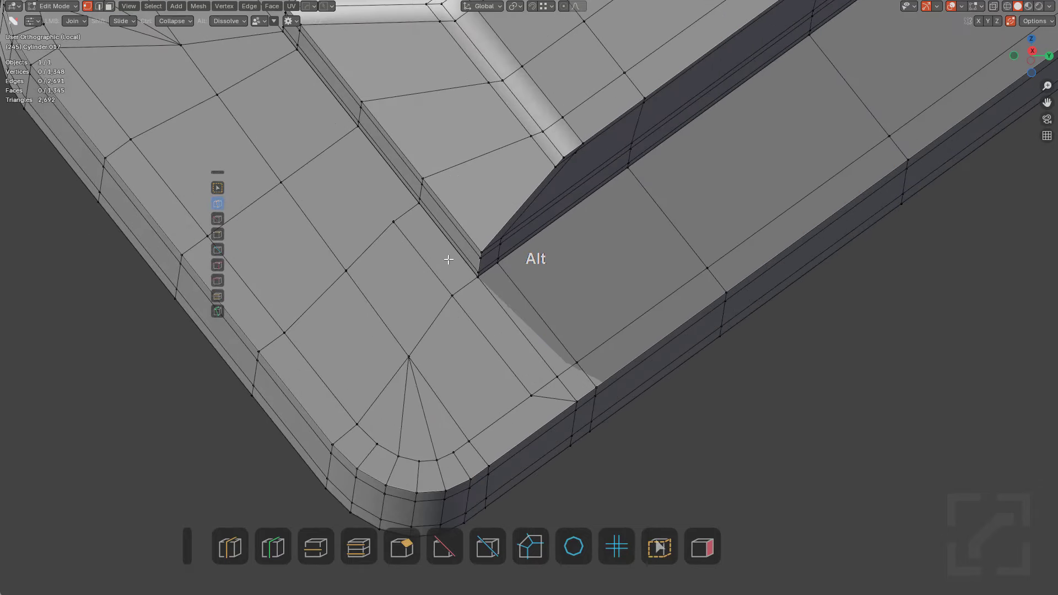
alt+click(489, 340)
alt+click(550, 395)
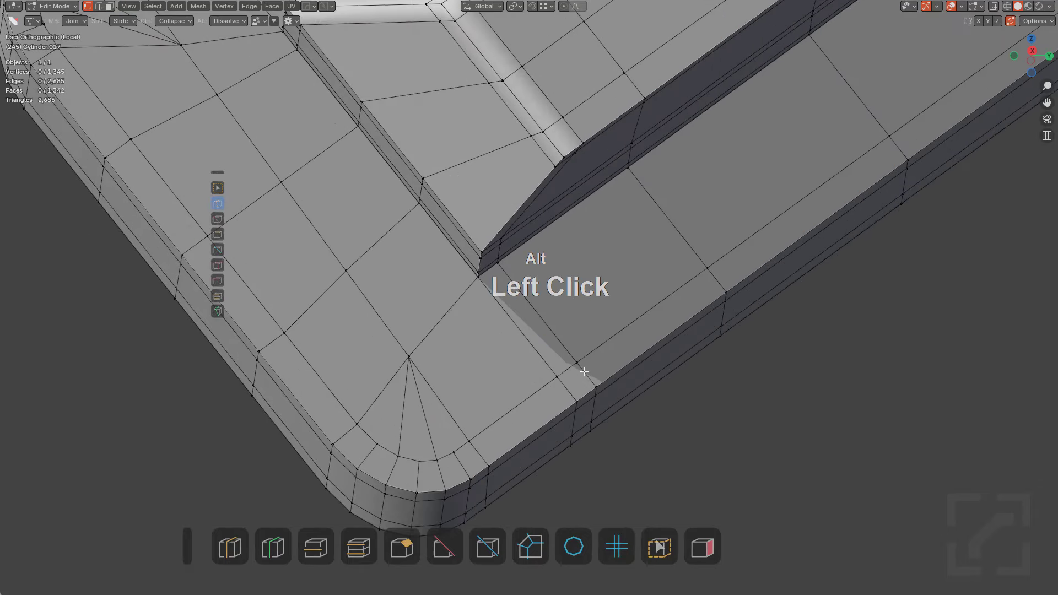
Dissolve the leftover edge at the cylinder end of the new support cut
scroll(689, 308, down, 4)
shift+middle_drag(711, 296, 604, 331)
scroll(677, 326, up, 3)
scroll(672, 283, down, 3)
scroll(683, 283, up, 2)
scroll(623, 319, up, 2)
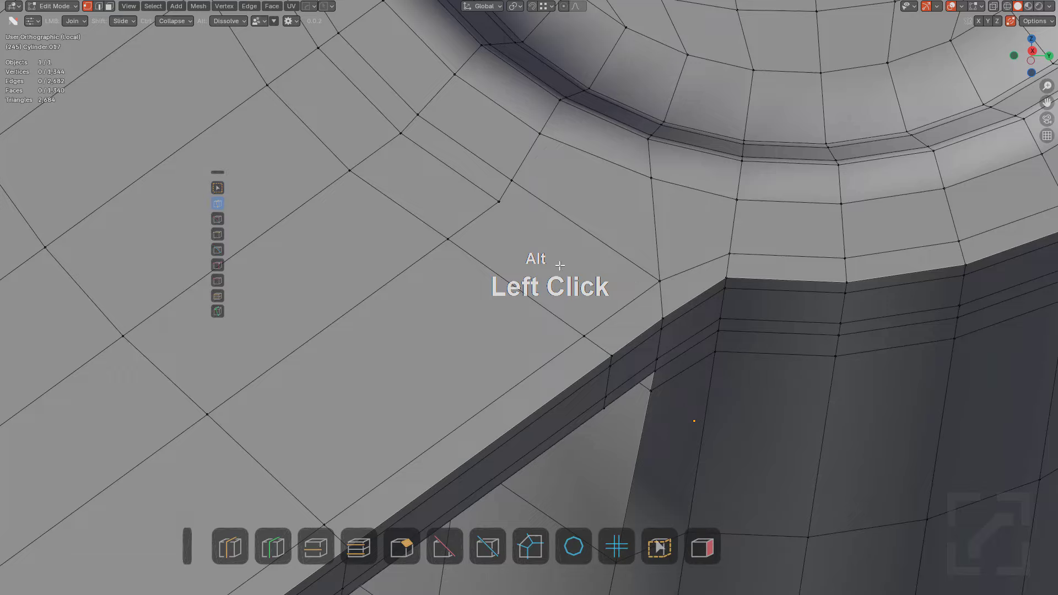
Join the vertices at the cylinder end of the first block-side support cut
mouse_move(560, 265)
middle_down()
mouse_move(634, 297)
mouse_move(578, 258)
middle_up()
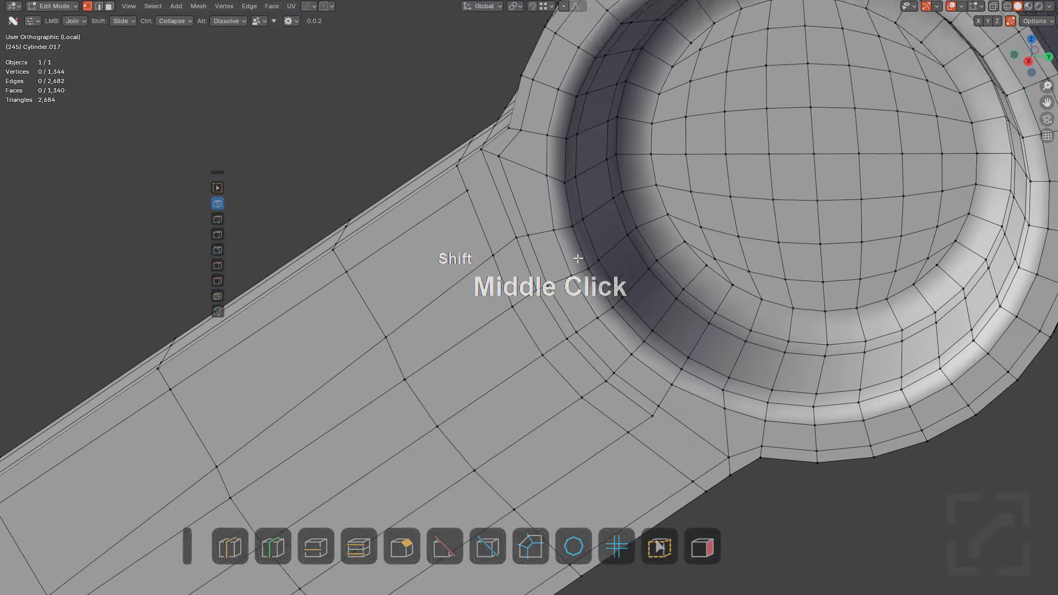
scroll(551, 252, up, 1)
drag(475, 158, 507, 134)
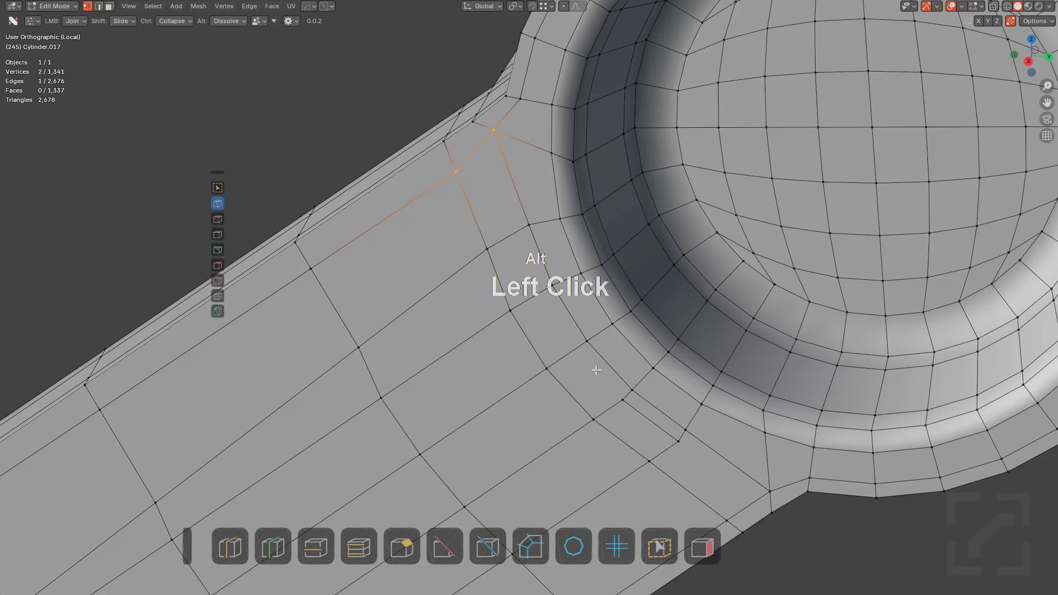
Join vertices across the n-gon at the cylinder's lower junction with the arm and slide its corner vertex along the junction edge
scroll(607, 371, down, 3)
middle_drag(592, 281, 574, 317)
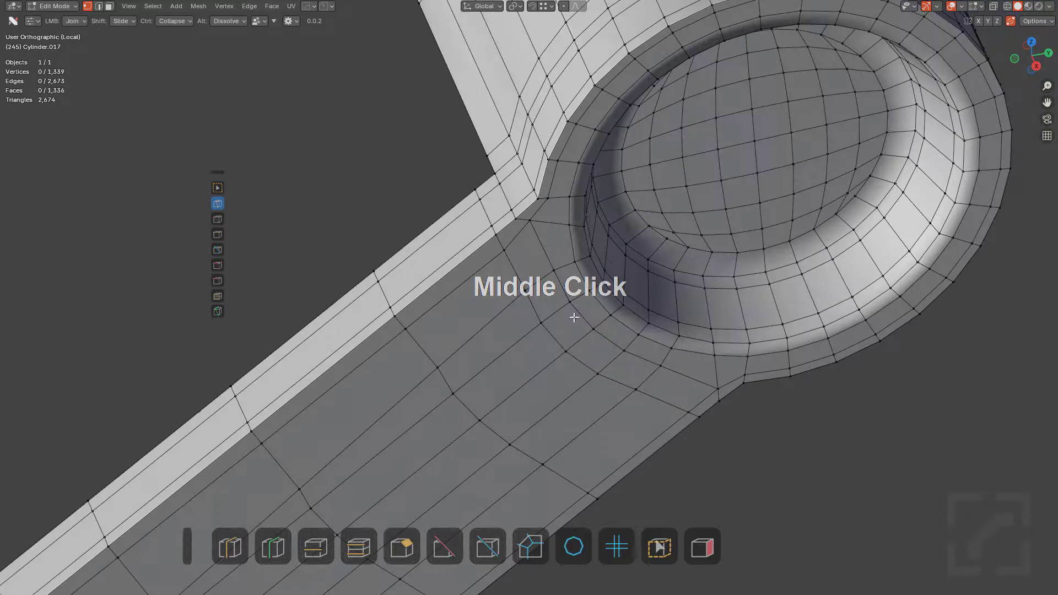
middle_drag(582, 370, 630, 280)
scroll(597, 319, up, 2)
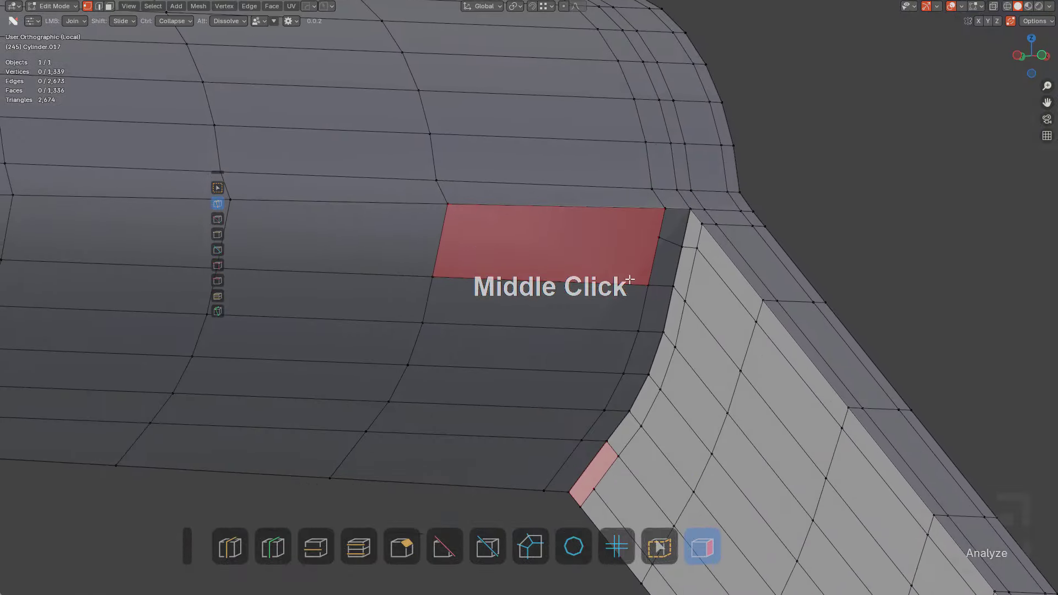
drag(588, 481, 579, 444)
middle_drag(609, 402, 573, 482)
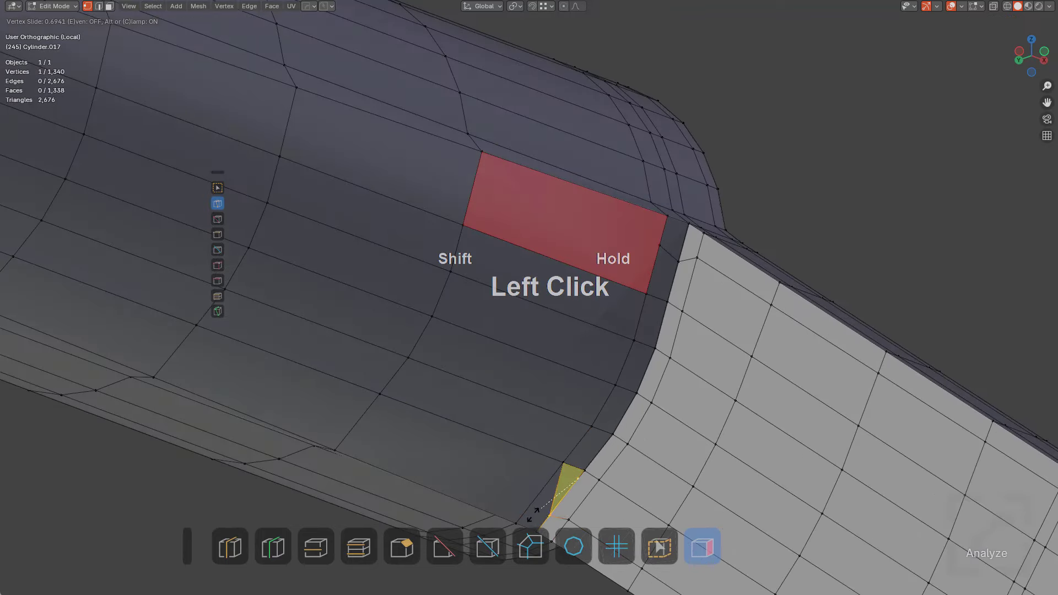
shift+drag(537, 506, 537, 505)
shift+middle_drag(537, 506, 575, 443)
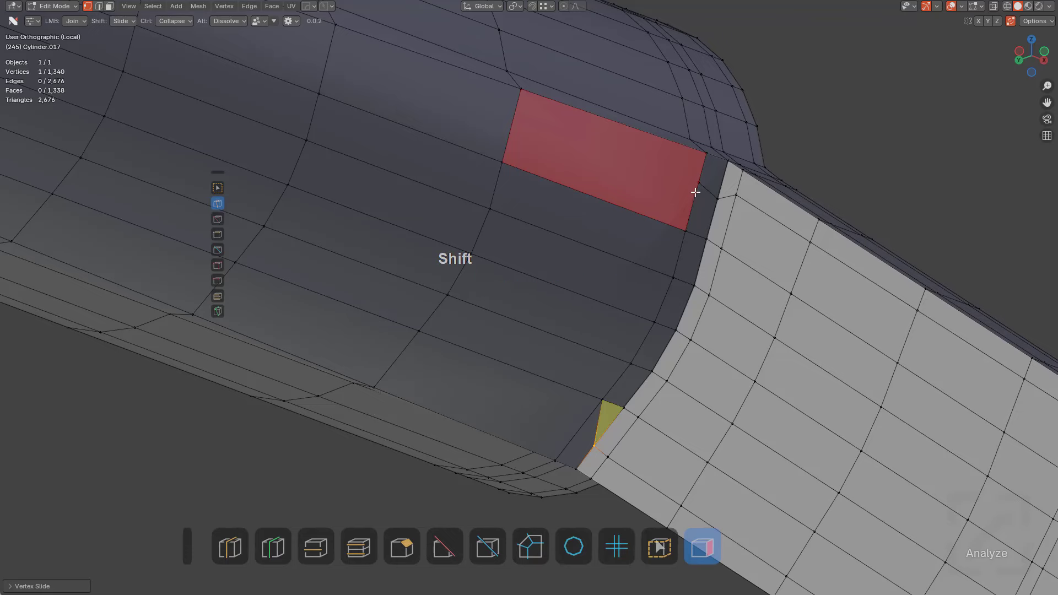
Slide the extra vertex at the cylinder's upper junction with the arm along its edge and collapse it into its neighbour
shift+drag(697, 182, 703, 162)
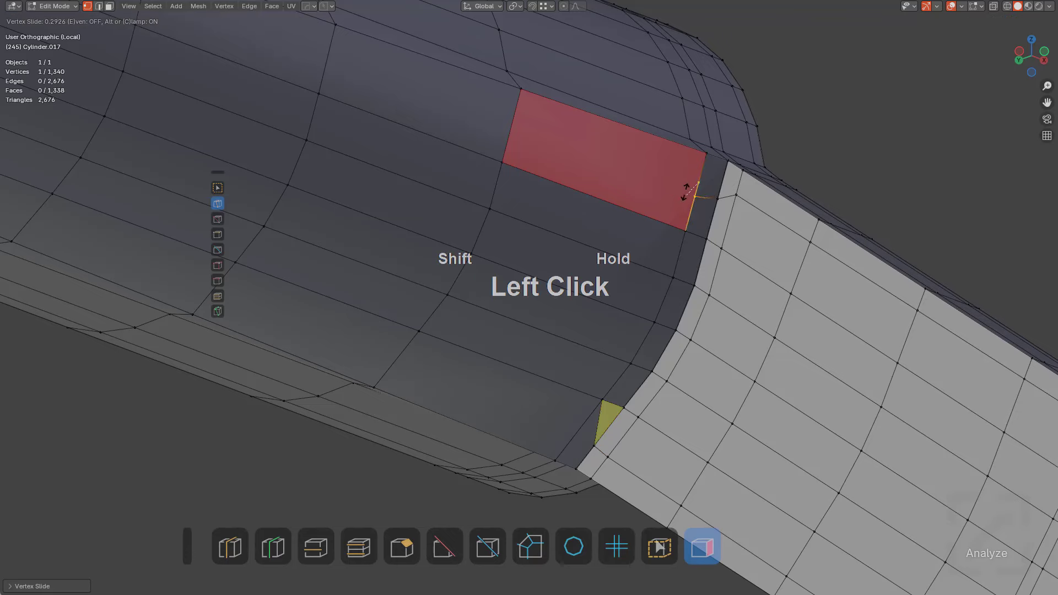
middle_drag(695, 207, 689, 229)
ctrl+click(686, 239)
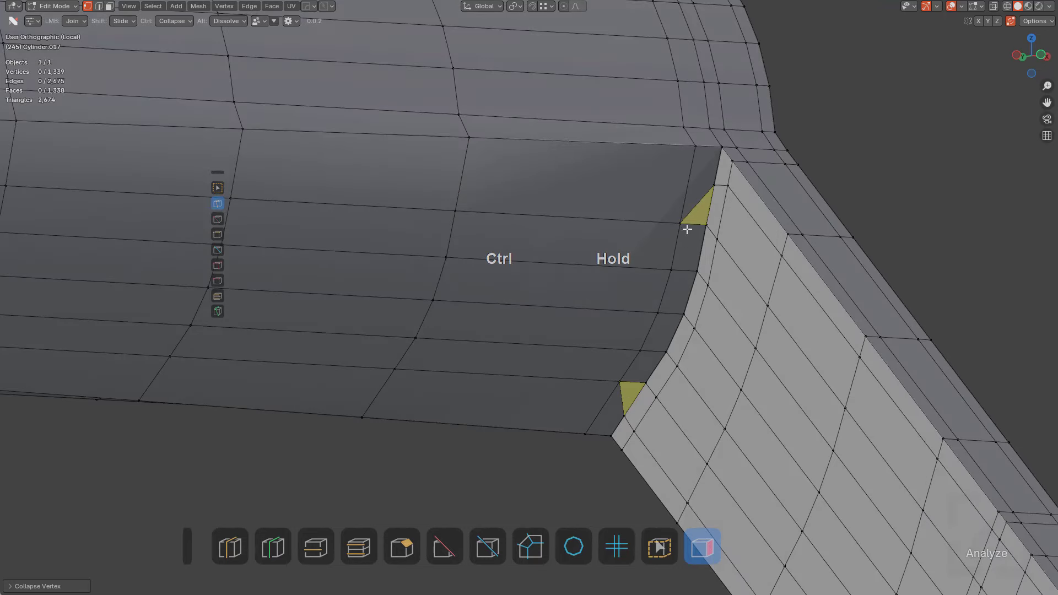
Add a loop cut along the curved strip between the underside of the cylinder and the arm
key(ctrl+r)
ctrl+click(689, 231)
click(690, 231)
key(s)
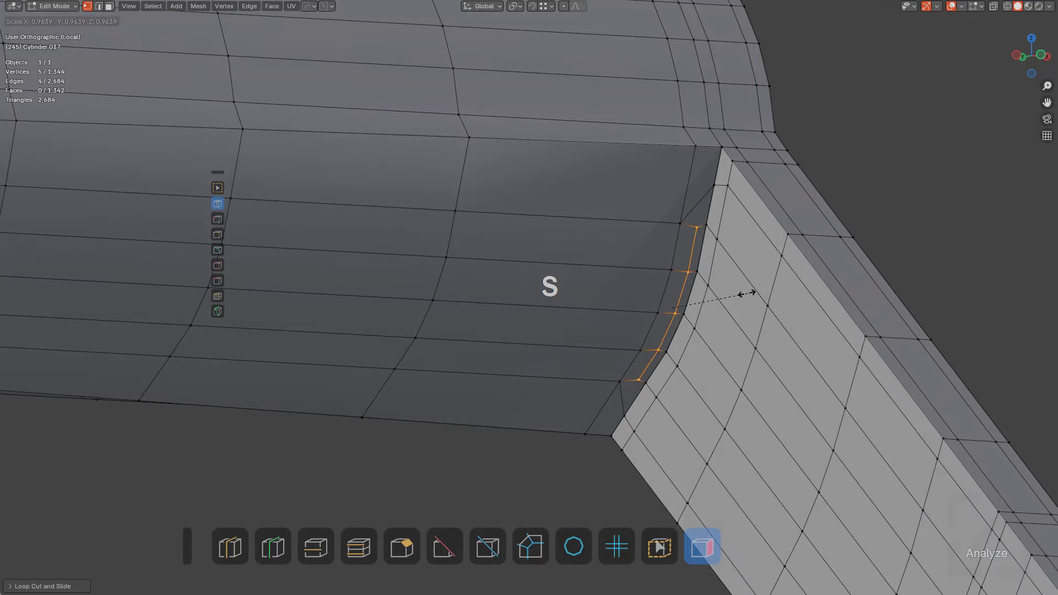
right_click(743, 291)
Slide both end vertices of the new junction loop inward, then slide the whole loop sideways within the strip
click(695, 231)
key(shift+v)
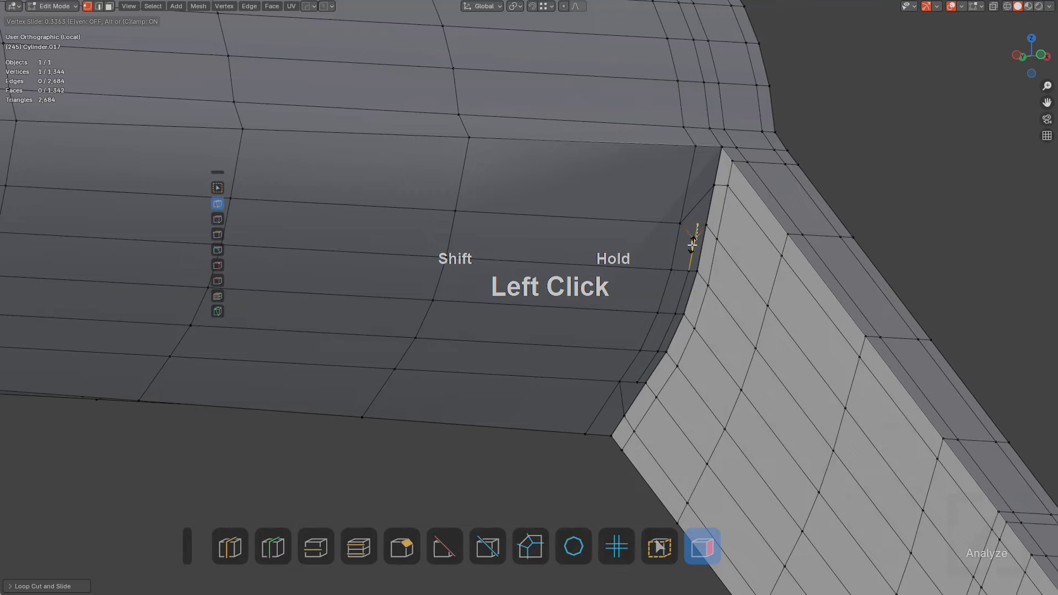
shift+drag(692, 246, 692, 247)
middle_drag(692, 247, 672, 301)
shift+drag(624, 409, 632, 394)
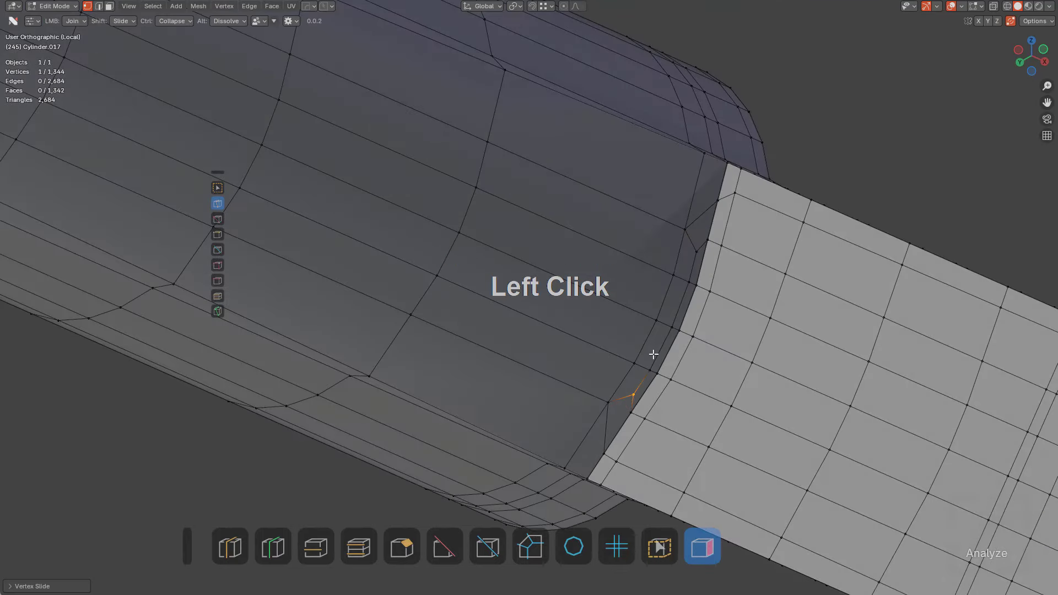
key(g)
key(g)
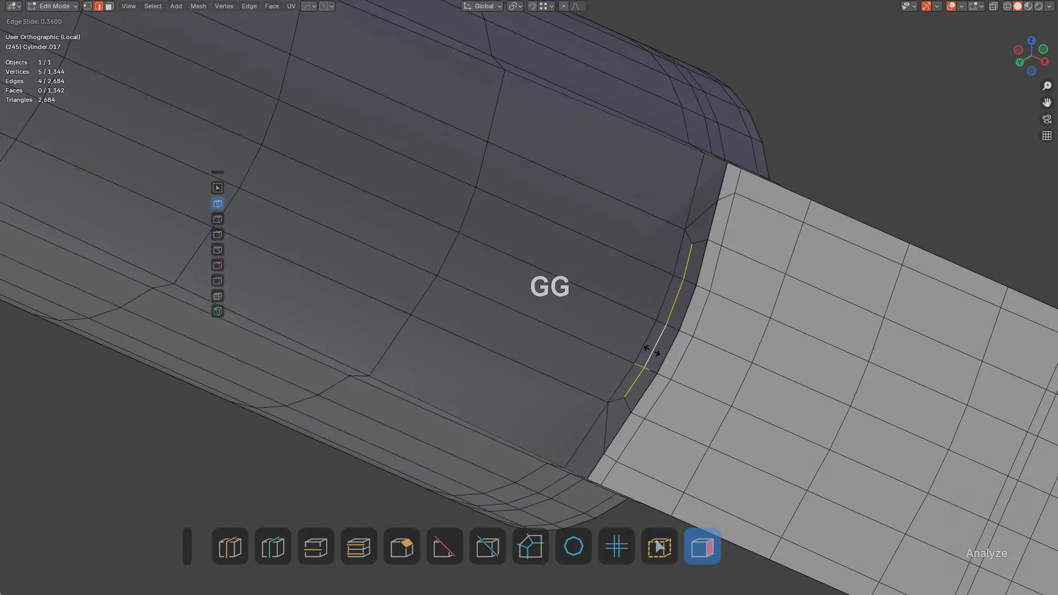
click(652, 351)
key(a)
Add a support loop around the cylinder and slide it close to the arm junction
scroll(636, 339, down, 3)
middle_drag(636, 339, 601, 385)
key(ctrl+r)
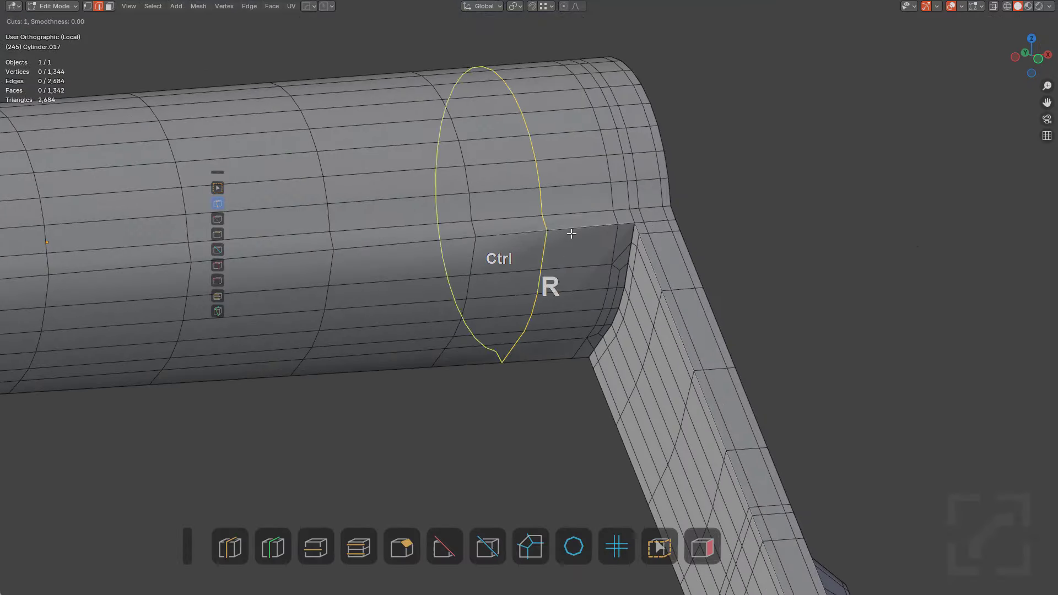
click(572, 234)
click(627, 229)
Examine the lever's subdivided shading and wireframe around the round socket, the arm and the raised block
key(Tab)
scroll(641, 334, down, 3)
middle_drag(647, 306, 617, 339)
key(Tab)
key(Tab)
scroll(569, 359, up, 5)
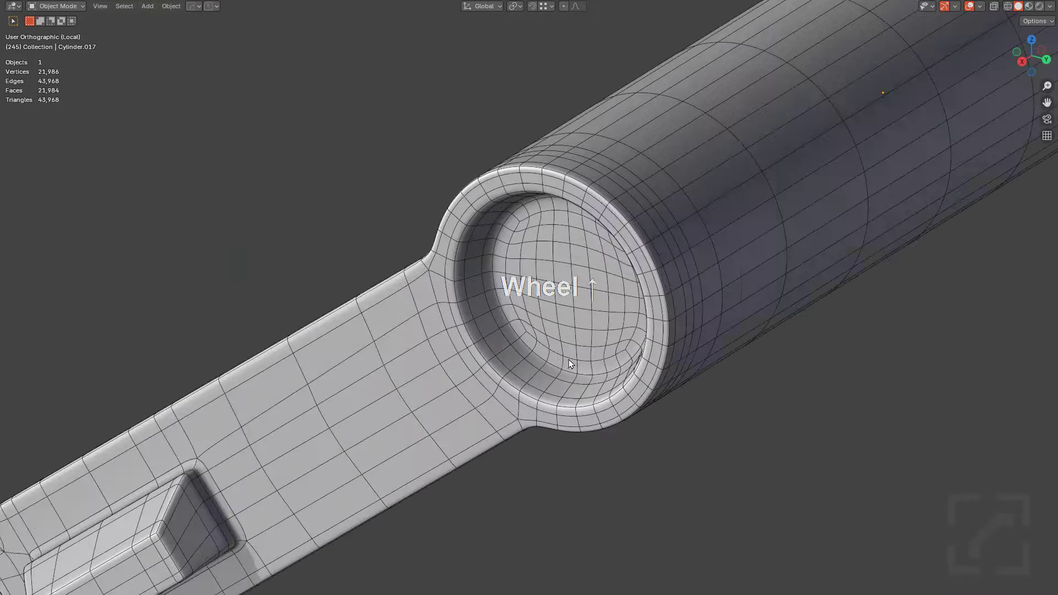
scroll(538, 354, down, 4)
middle_drag(538, 354, 606, 362)
scroll(641, 373, down, 2)
click(586, 382)
key(KP_Decimal)
scroll(741, 353, up, 2)
scroll(611, 328, up, 1)
scroll(634, 365, up, 1)
key(Tab)
scroll(507, 403, up, 6)
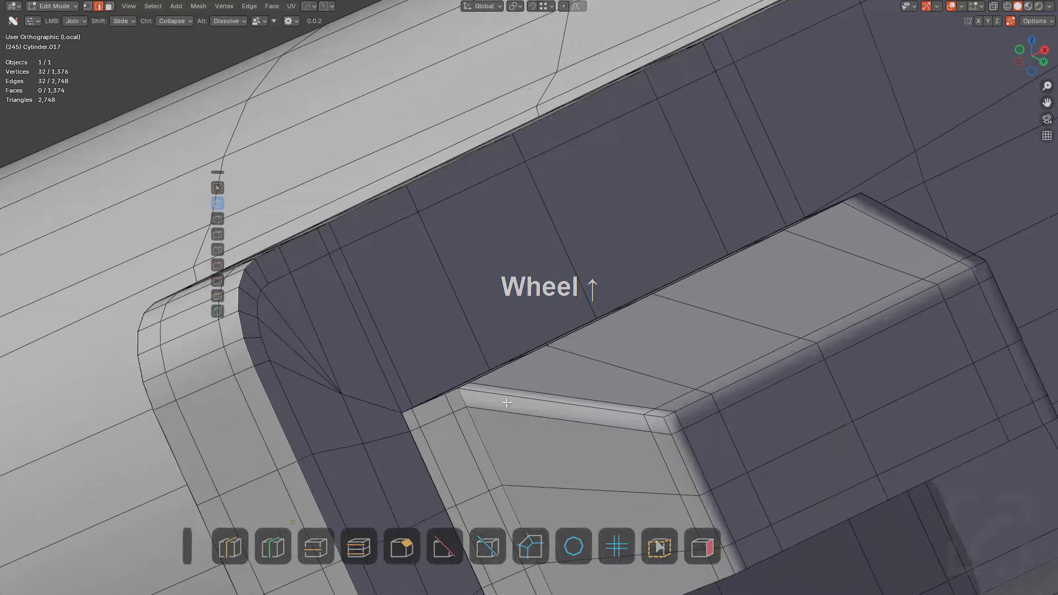
scroll(507, 403, down, 5)
middle_drag(506, 403, 617, 359)
scroll(592, 286, down, 4)
Leave mesh editing and the lever's isolated view to bring back the whole weapon
key(Tab)
key(a)
click(615, 351)
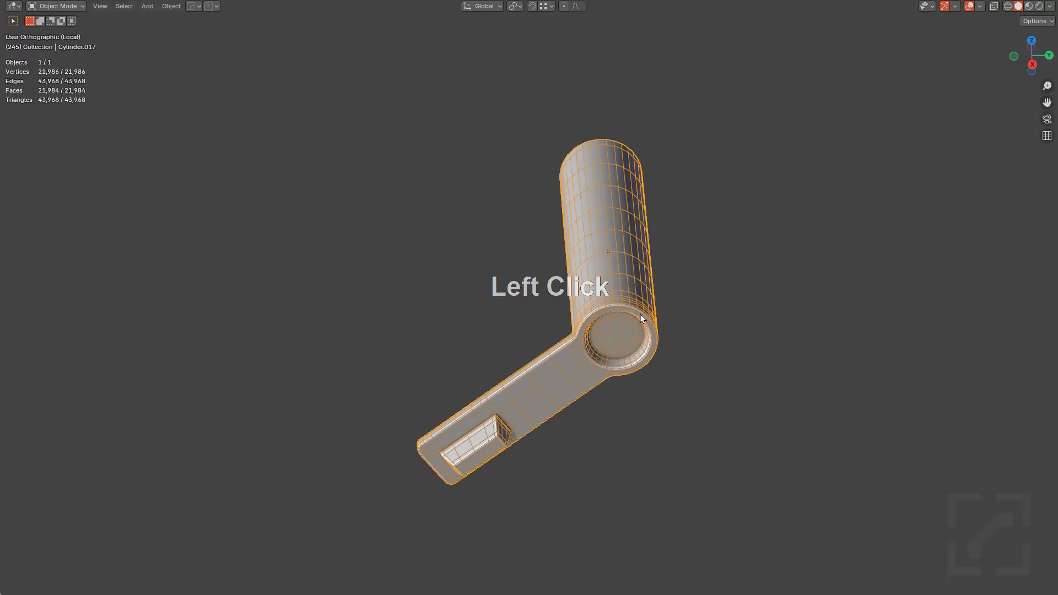
key(KP_Divide)
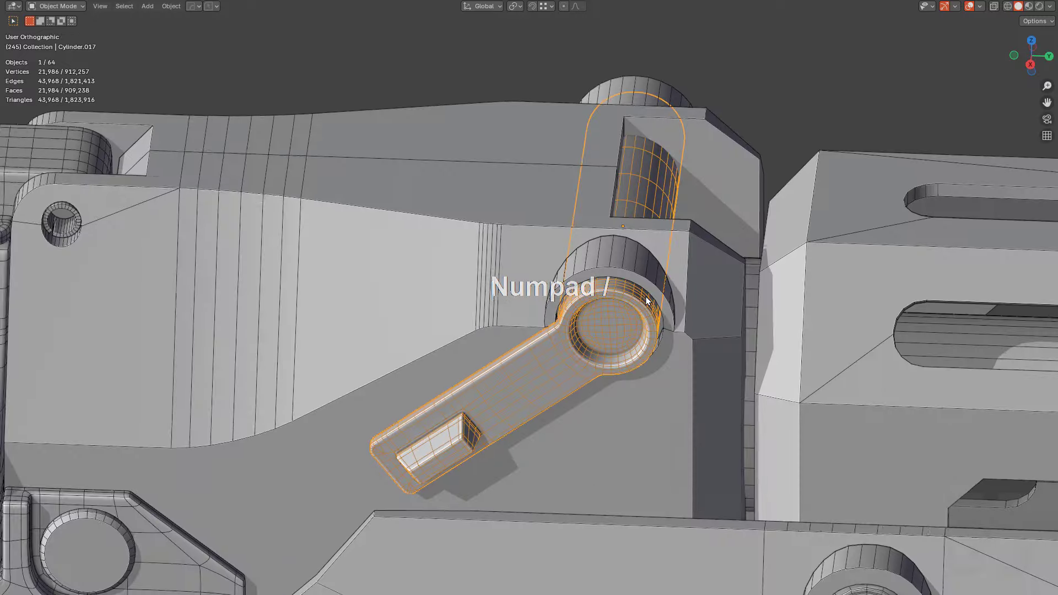
scroll(638, 309, down, 3)
View the weapon through the camera and play its animation to review the finished topology
key(KP_0)
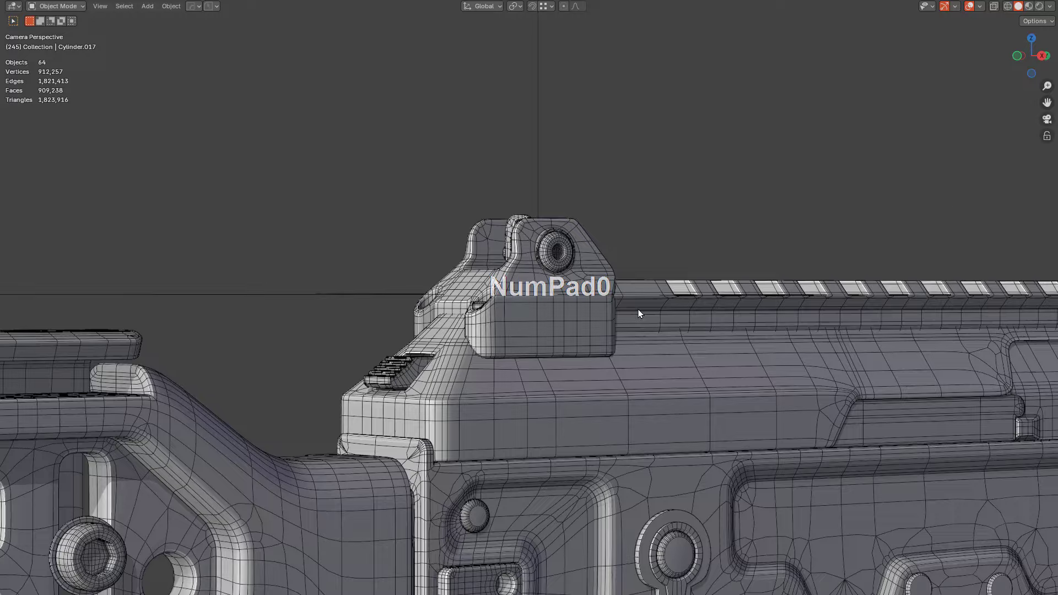
shift+middle_drag(638, 310, 675, 322)
key(space)
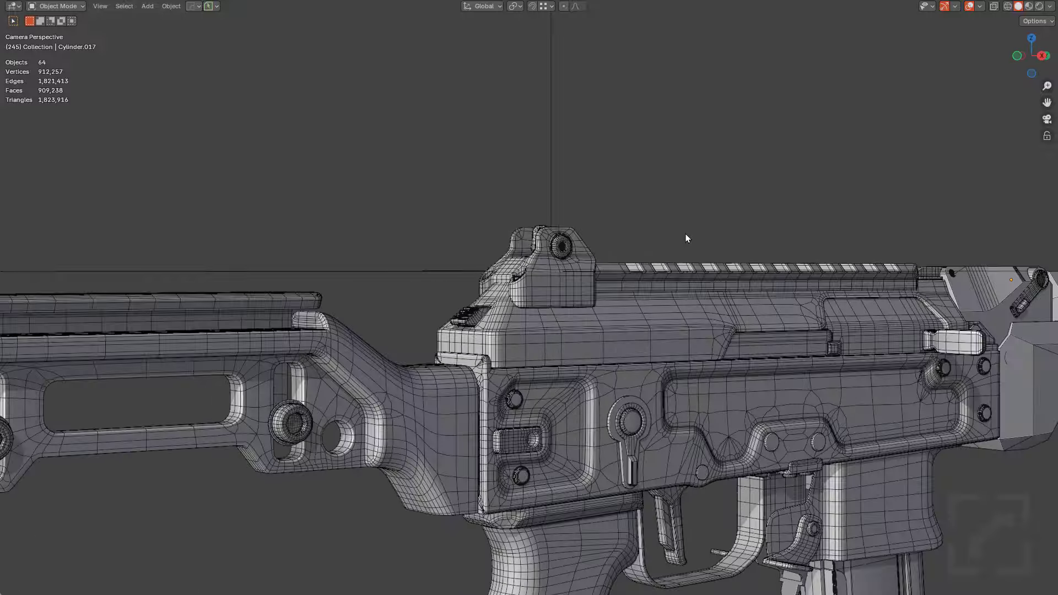
Mirror the hex-socket screw across the rear sight base into the opposite recess, using the Bisect&Modifier mirror mode
scroll(634, 244, up, 3)
shift+middle_drag(634, 244, 718, 380)
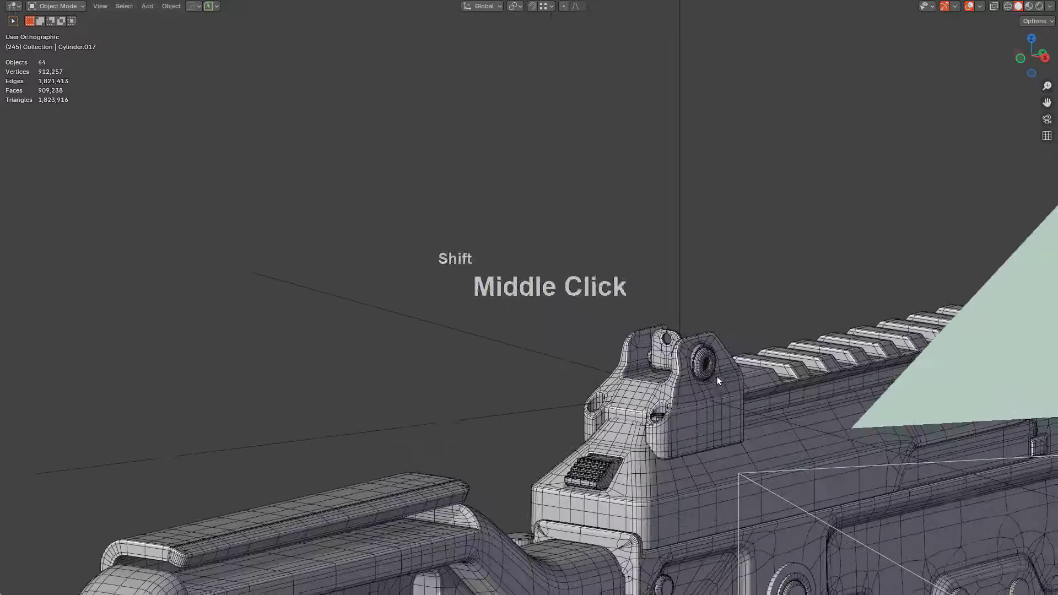
scroll(649, 300, up, 2)
key(KP_Decimal)
middle_drag(639, 290, 741, 328)
scroll(672, 324, down, 5)
scroll(741, 327, down, 3)
shift+click(562, 292)
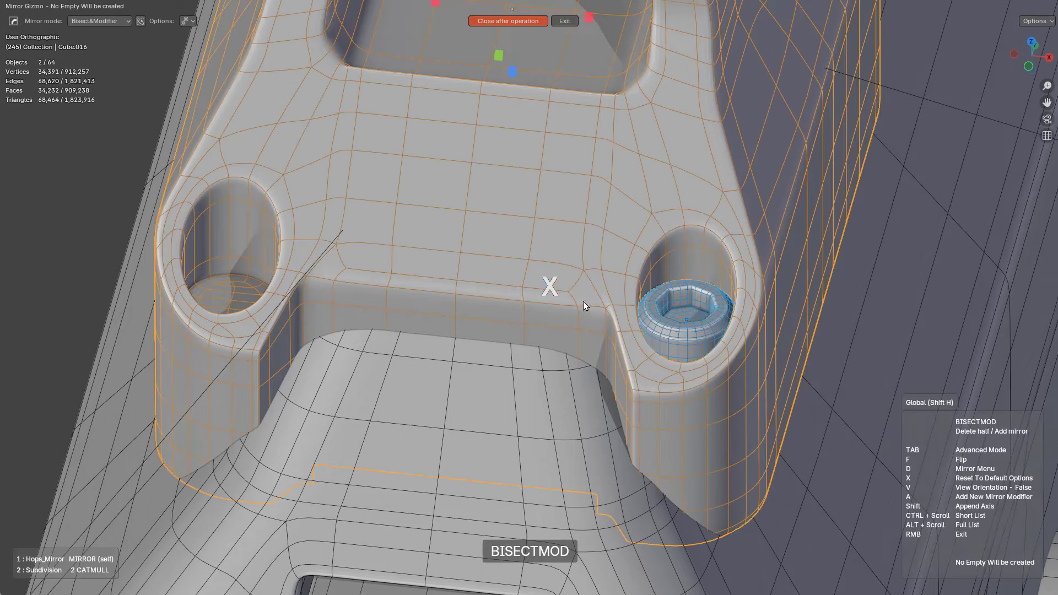
scroll(606, 187, down, 3)
click(605, 190)
key(a)
scroll(636, 311, up, 3)
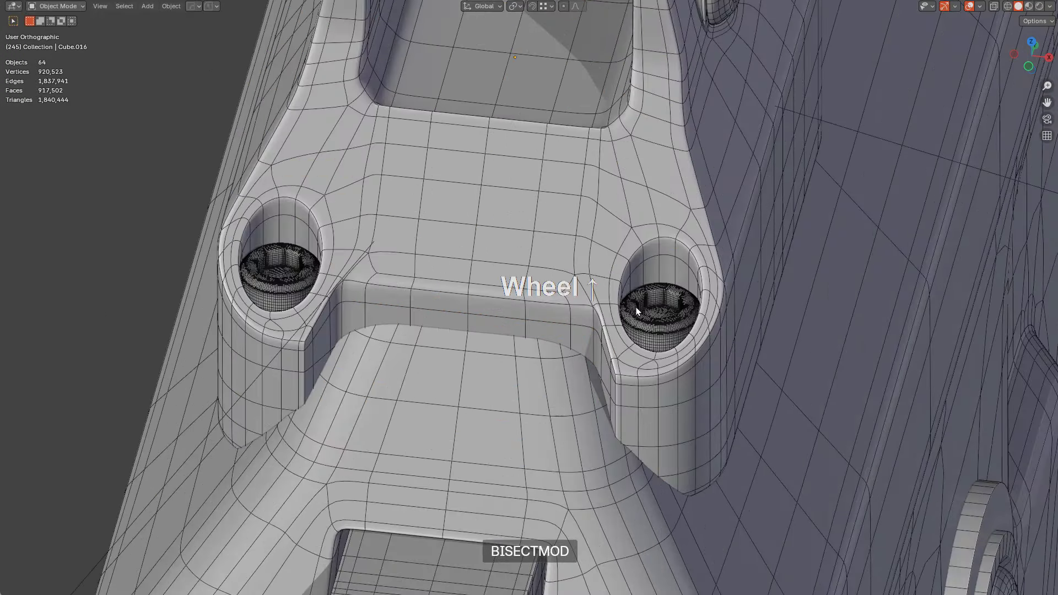
Check the mirrored screws in their recesses and replay the camera animation around the rear sight
click(857, 464)
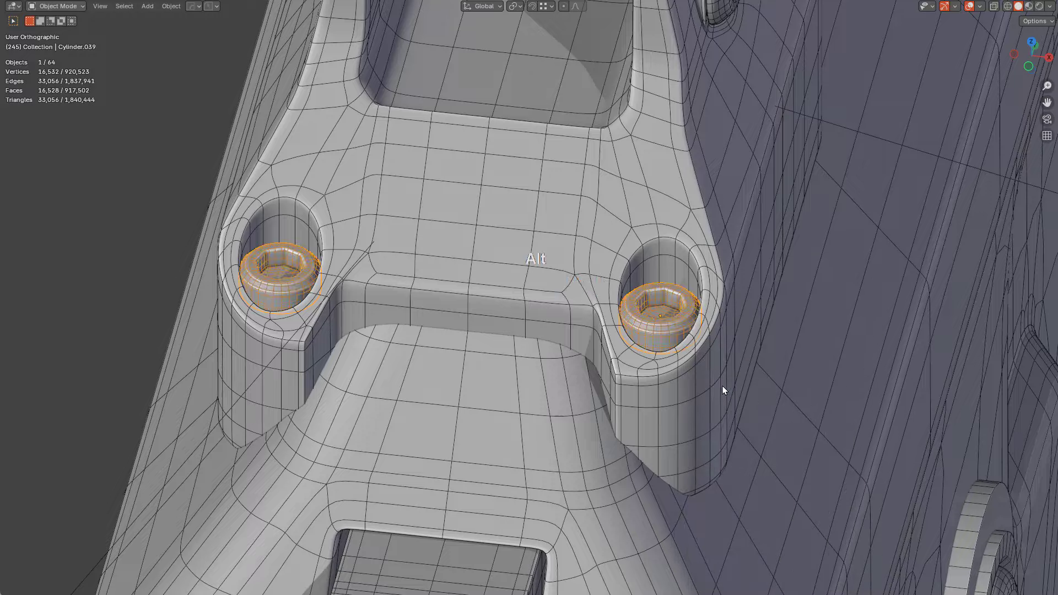
middle_drag(723, 385, 680, 348)
key(KP_0)
scroll(681, 349, up, 8)
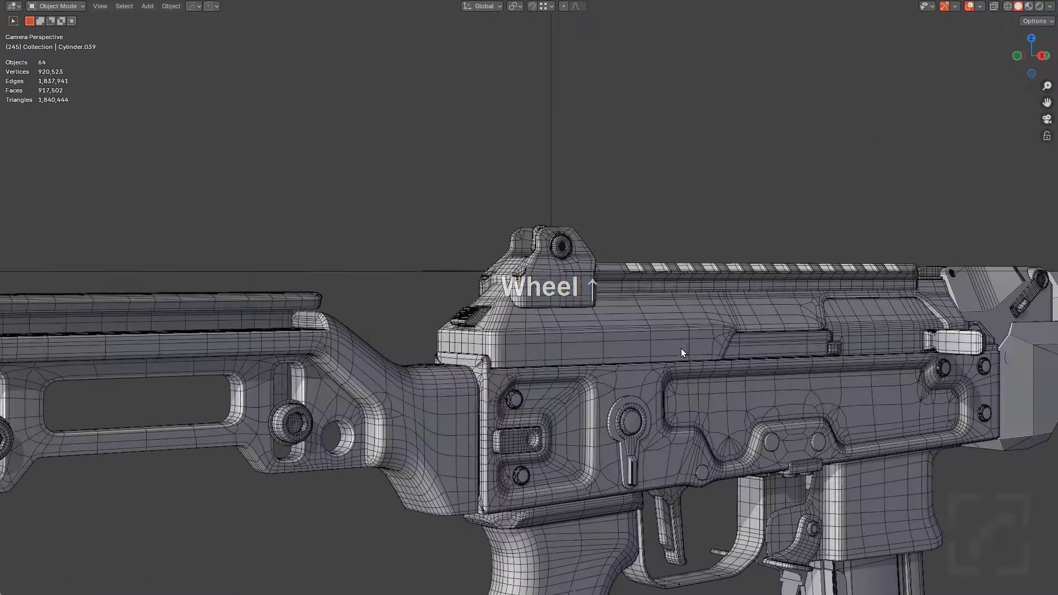
key(space)
scroll(620, 342, up, 2)
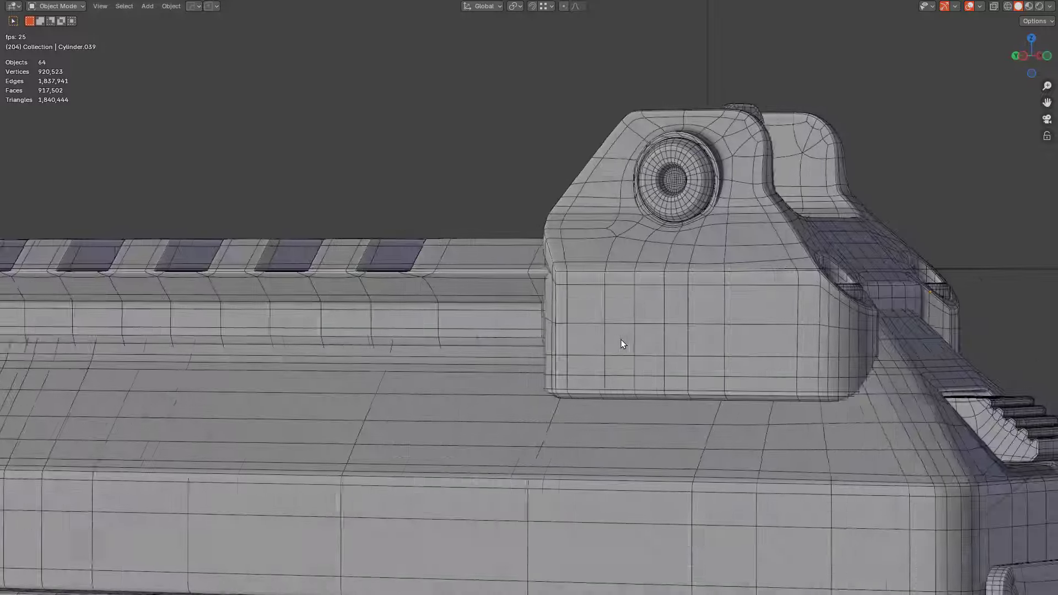
scroll(621, 343, down, 1)
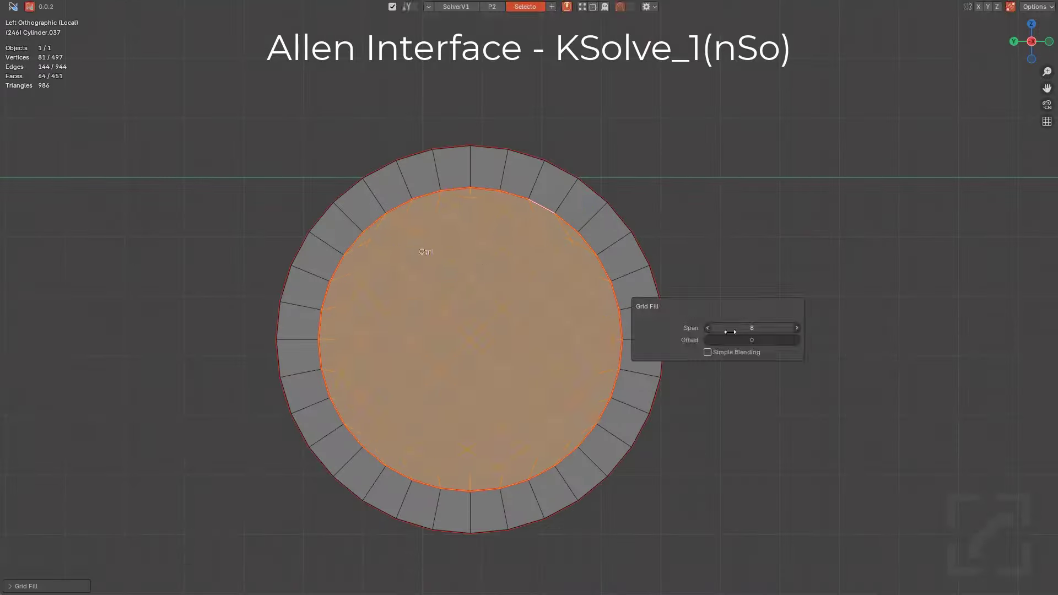
Add support loops with Offset Edges along the sharp rims of the Allen screw's head and shaft
middle_drag(730, 331, 603, 172)
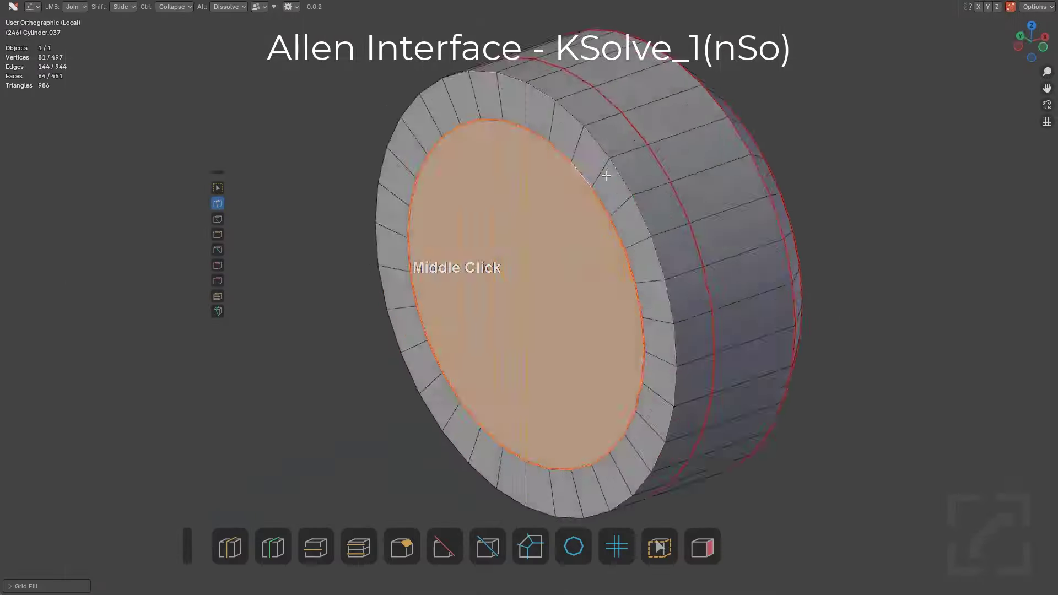
scroll(630, 249, up, 3)
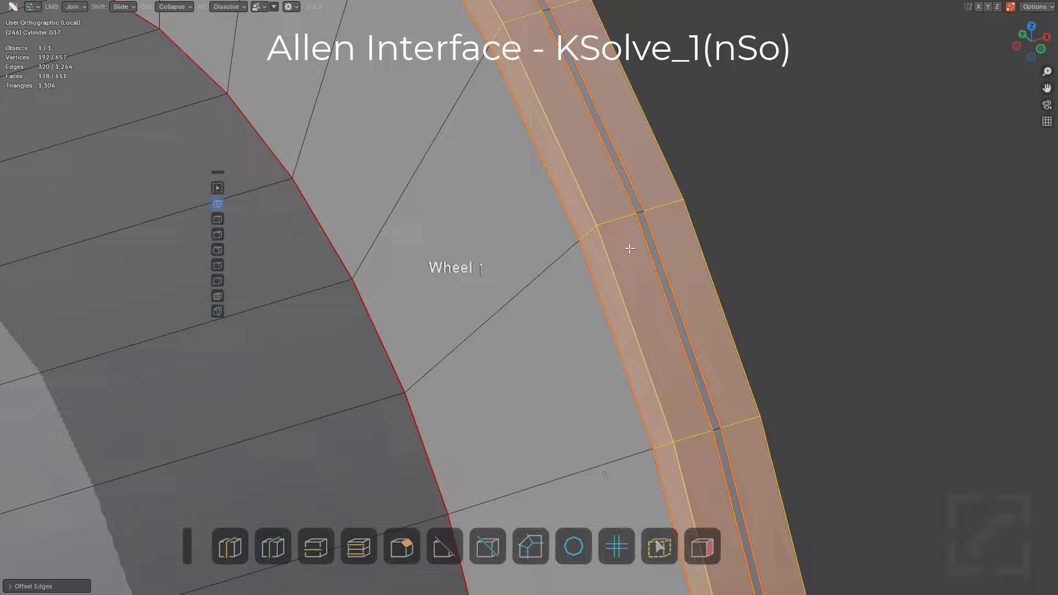
scroll(629, 248, down, 5)
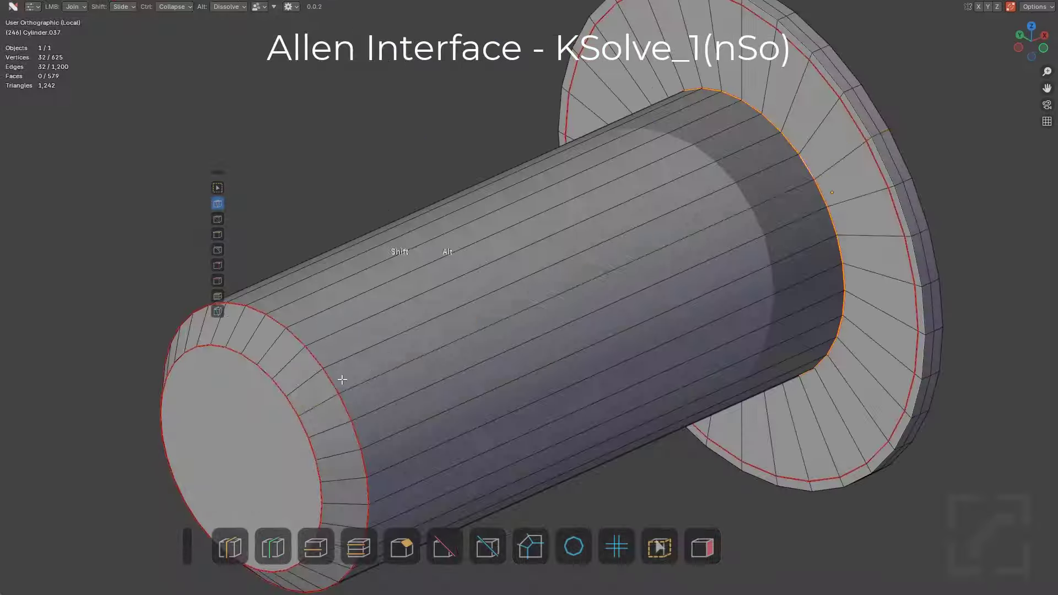
middle_drag(340, 378, 520, 284)
key(Tab)
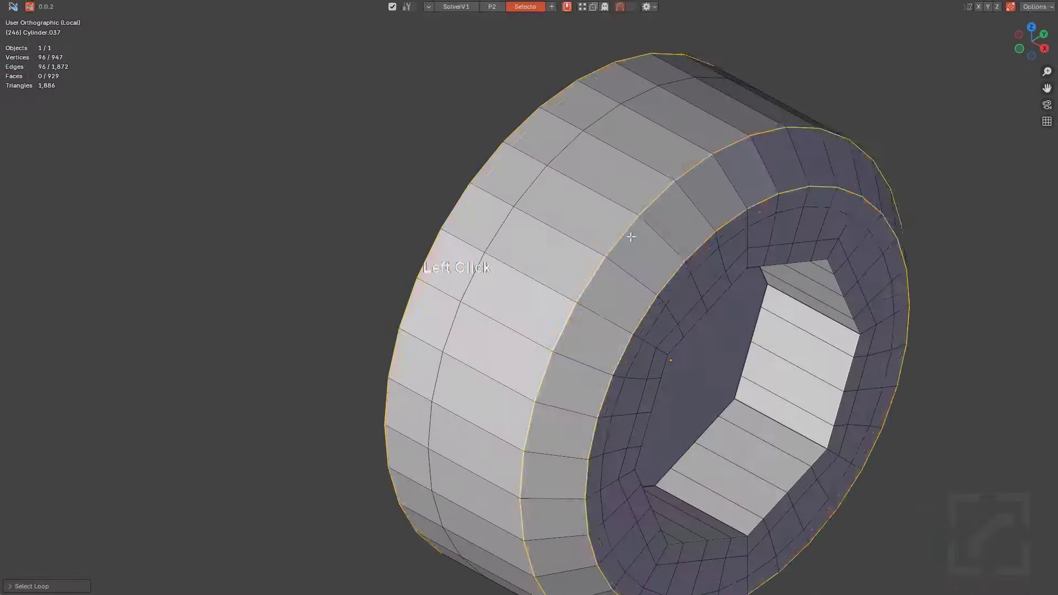
scroll(615, 199, up, 2)
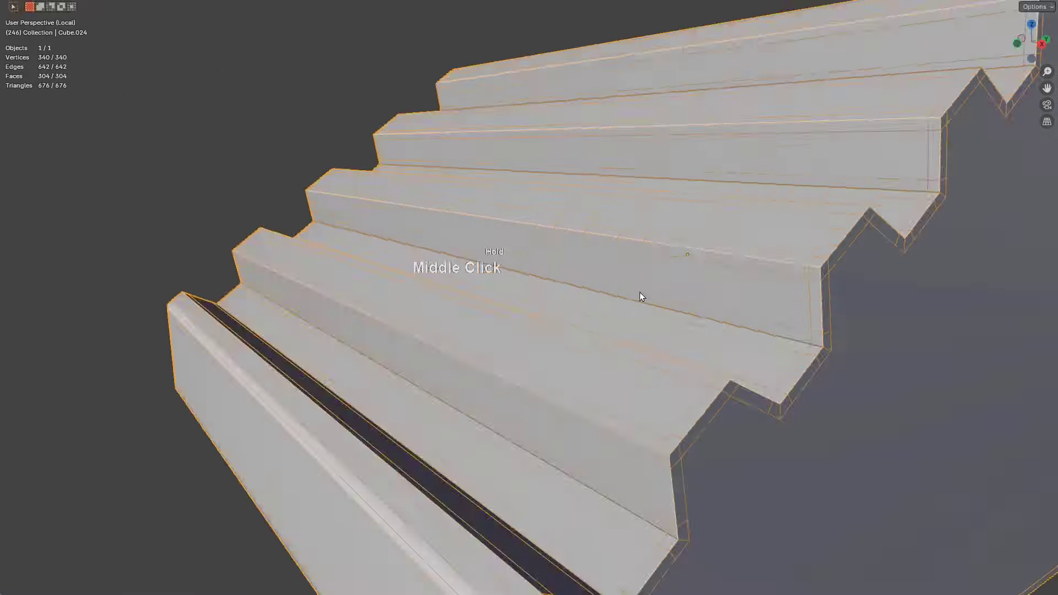
Join vertices across the bases of the serration teeth on the stepped part's side face
middle_drag(639, 292, 627, 322)
scroll(732, 300, down, 3)
key(q)
key(q)
scroll(329, 343, up, 5)
drag(424, 351, 520, 280)
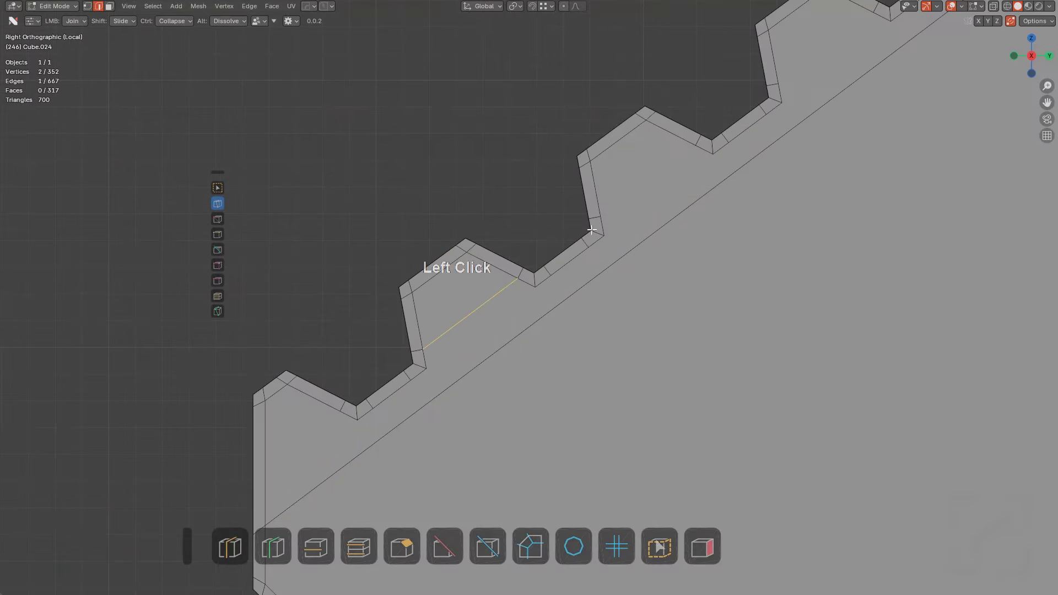
drag(603, 218, 697, 147)
shift+middle_drag(697, 147, 351, 349)
drag(435, 288, 529, 217)
Cut evenly spaced points into the diagonal edge beneath the teeth and vertex-bevel them into pairs
key(ctrl+r)
click(748, 98)
scroll(669, 157, down, 2)
shift+middle_drag(507, 320, 573, 248)
key(ctrl+r)
click(551, 231)
key(ctrl+shift+b)
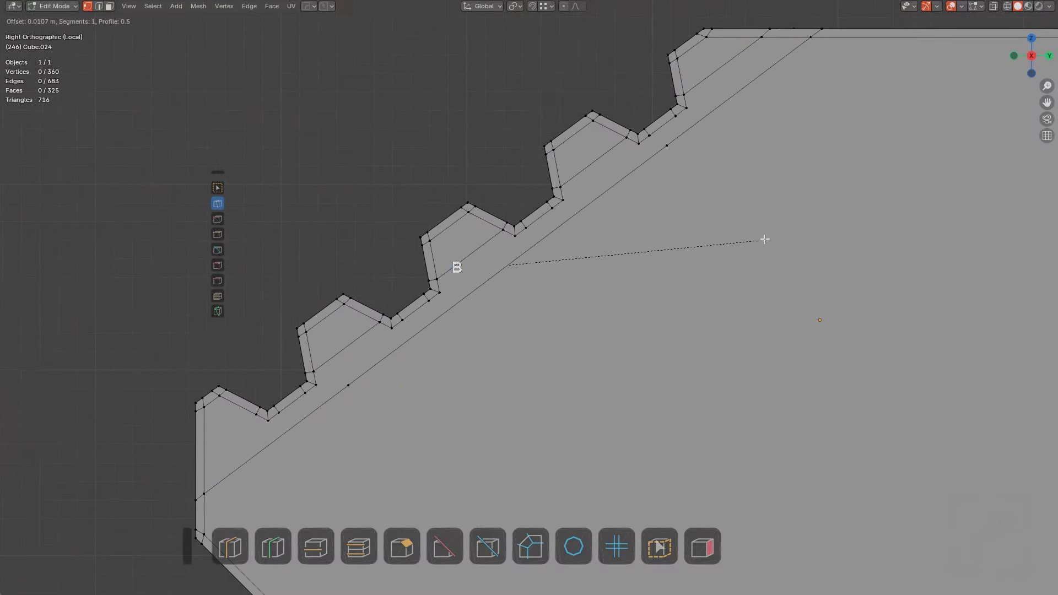
click(648, 245)
Slide the diagonal's points beneath the tooth roots and join them to the nearby inset corner vertices
shift+middle_drag(271, 446, 488, 327)
scroll(488, 327, up, 3)
shift+middle_drag(676, 181, 590, 255)
key(g)
key(g)
click(717, 161)
shift+middle_drag(717, 161, 577, 251)
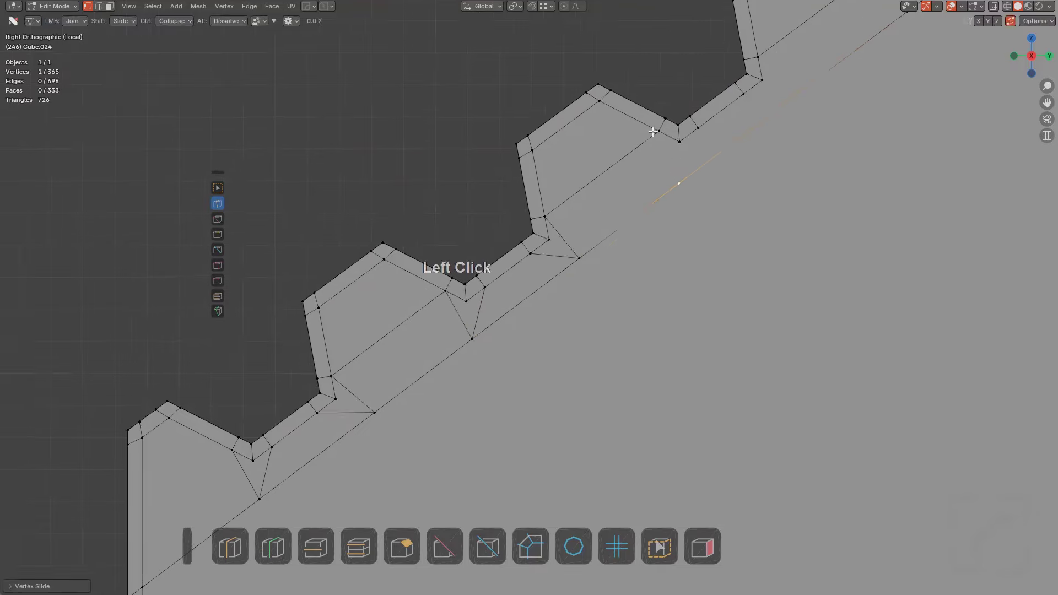
drag(656, 129, 681, 177)
shift+middle_drag(717, 138, 574, 227)
drag(773, 69, 753, 124)
shift+middle_drag(776, 124, 717, 190)
Knife-cut vertically from the diagonal's upper end to the bottom edge, and add four loop cuts through the toothed side's bottom strip
scroll(718, 190, down, 5)
shift+middle_drag(689, 234, 649, 130)
key(k)
click(641, 31)
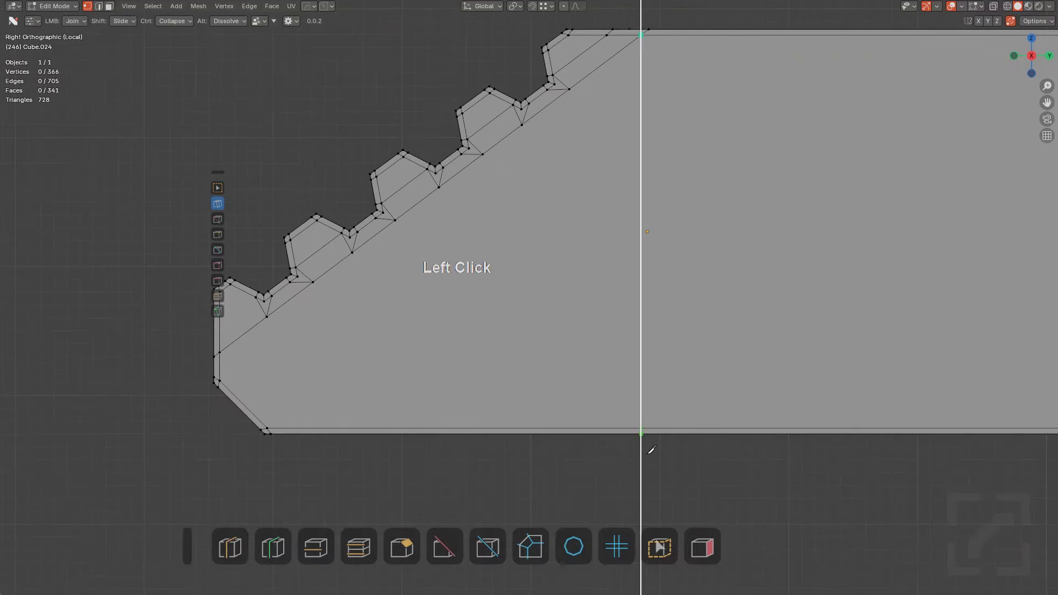
click(649, 448)
shift+middle_drag(650, 449, 691, 392)
key(ctrl+r)
key(a)
scroll(609, 206, down, 1)
Knife-cut a horizontal support edge just above the bottom across the side face, and connect the remaining points beneath the teeth downward
key(k)
click(413, 333)
click(303, 333)
scroll(597, 330, down, 1)
click(821, 325)
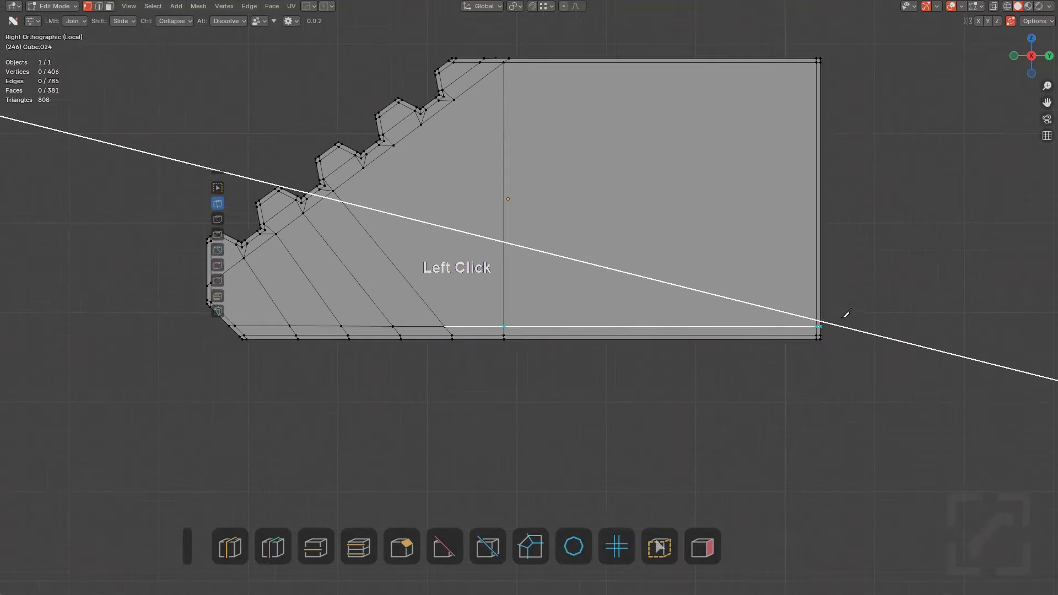
key(Return)
drag(412, 169, 580, 360)
key(Return)
Knife-cut a support edge across the serrated part's side near the diagonal's upper end and dissolve the leftover selected edges
middle_drag(580, 144, 548, 196)
scroll(548, 196, up, 4)
key(2)
alt+click(548, 196)
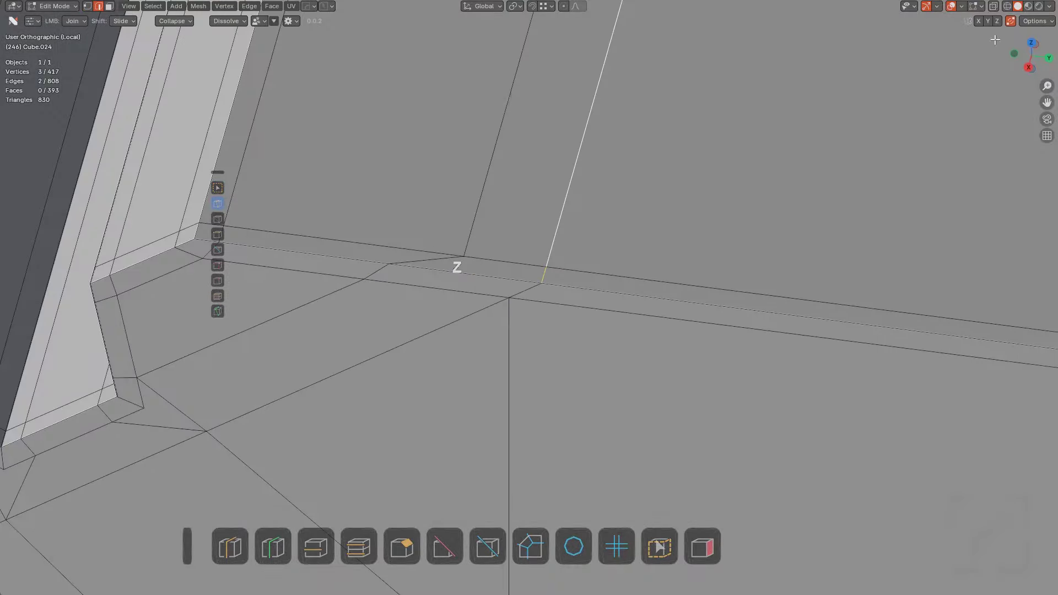
click(364, 274)
scroll(364, 273, down, 5)
key(k)
click(567, 193)
click(638, 65)
key(Return)
key(ctrl+x)
shift+middle_drag(614, 336, 508, 308)
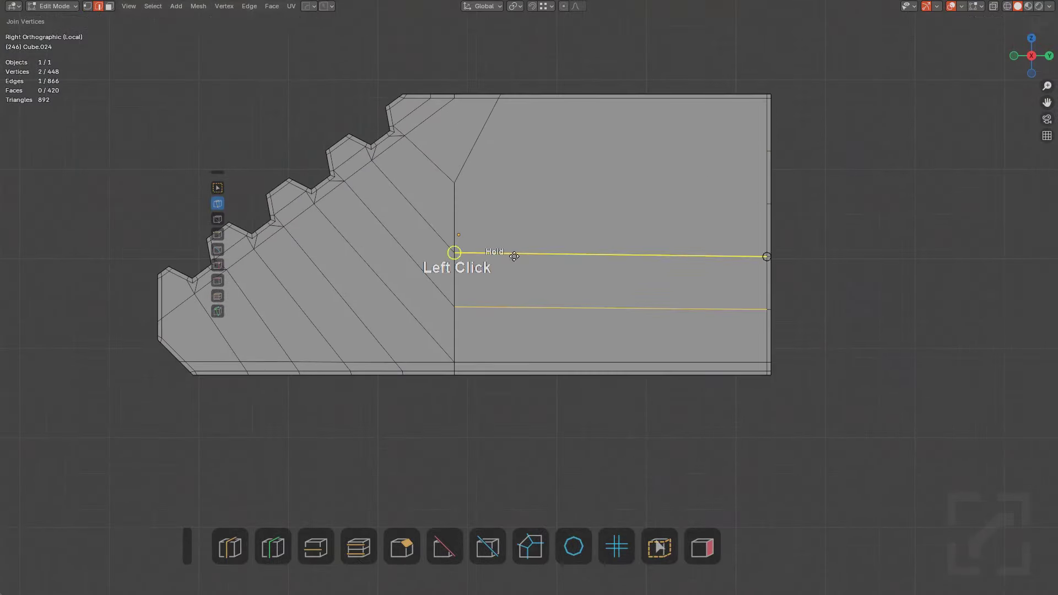
Join the vertical support edge's points to the straight end with horizontal edges, and select the end vertices through the mesh
drag(514, 256, 456, 253)
middle_drag(518, 256, 581, 238)
scroll(581, 238, up, 4)
scroll(491, 281, down, 4)
scroll(458, 266, up, 2)
key(1)
key(alt+z)
drag(882, 303, 788, 342)
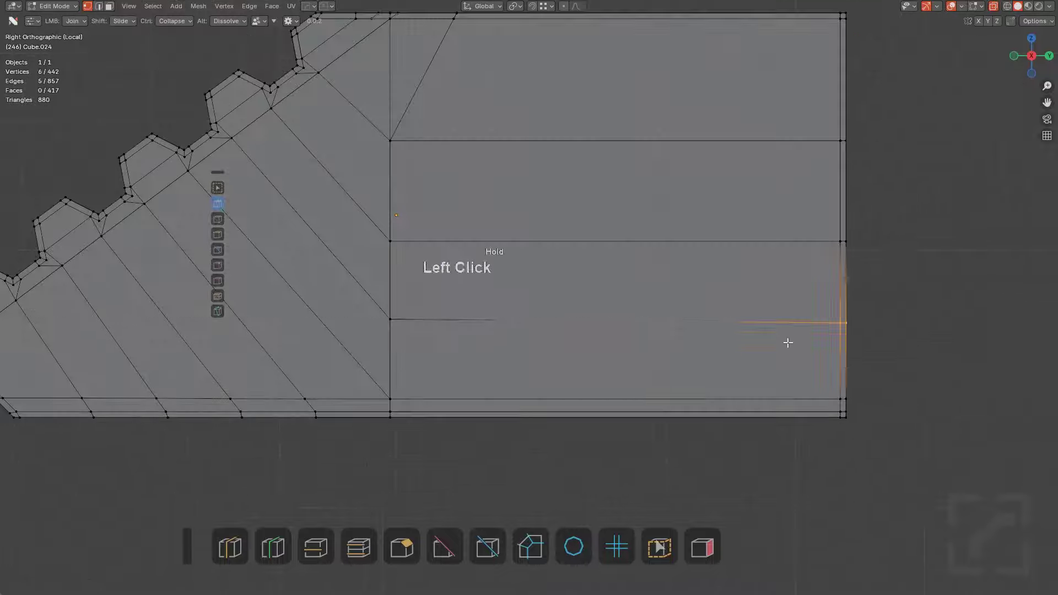
key(alt+z)
click(673, 276)
Finish editing the serrated part and return to the whole weapon
middle_drag(788, 343, 466, 418)
key(Tab)
key(Tab)
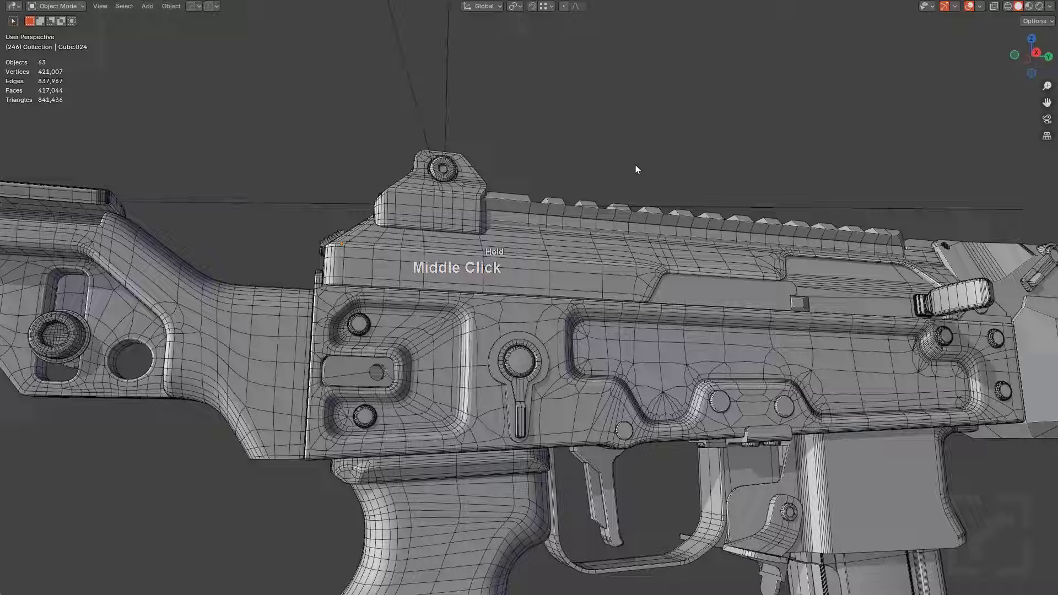
middle_drag(635, 170, 697, 303)
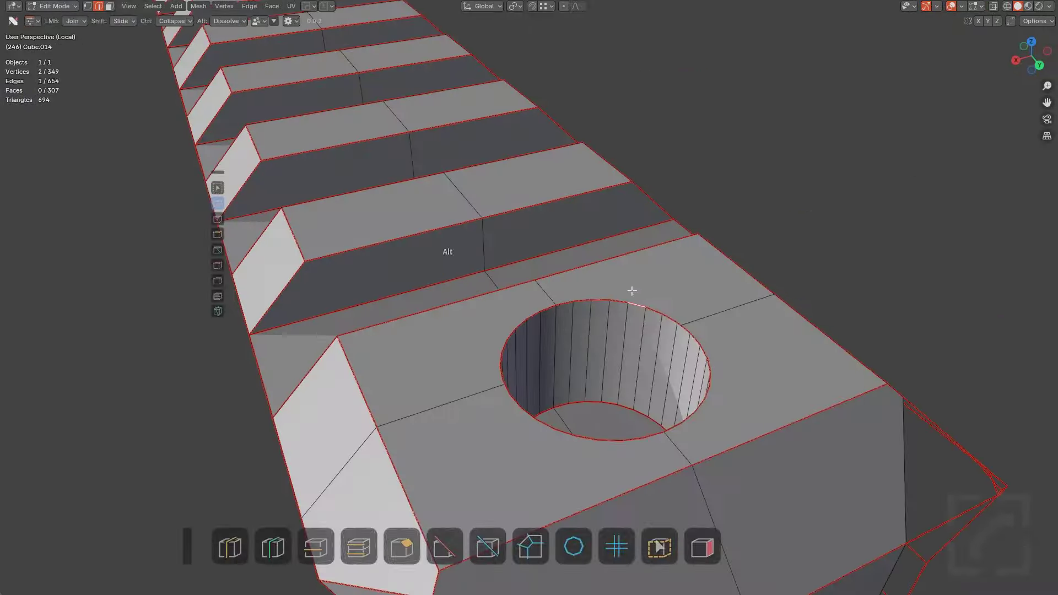
Select alternate edge loops around the rail's screw hole and dissolve them to reduce its segments
key(d)
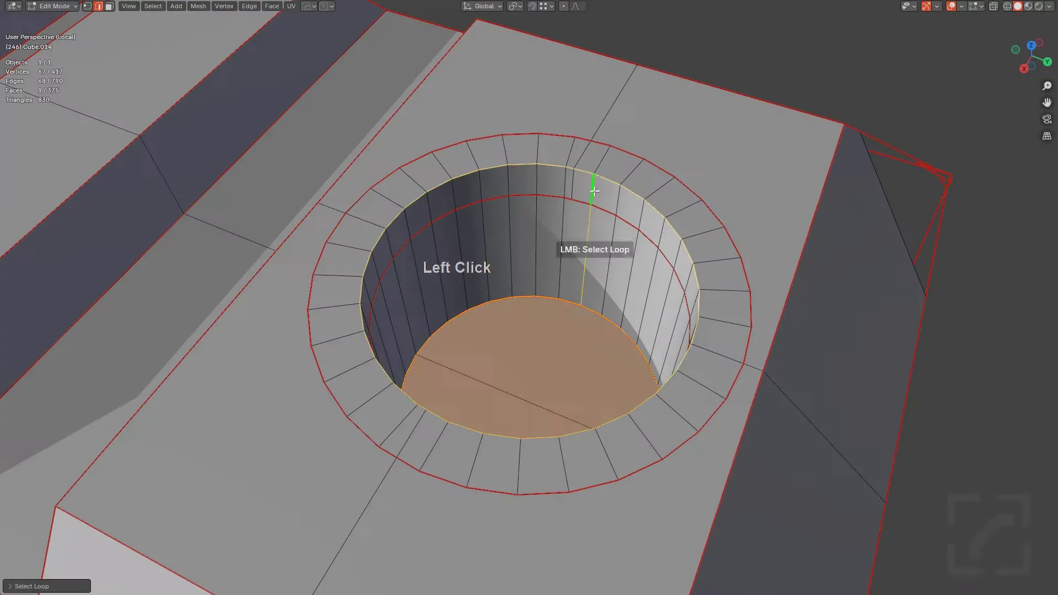
key(1)
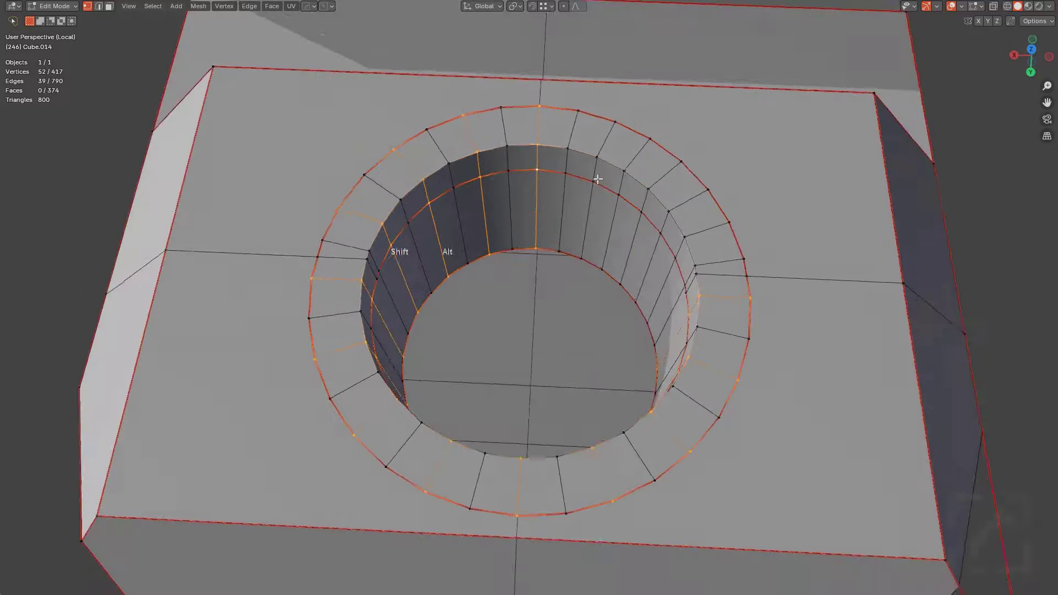
alt+shift+click(686, 143)
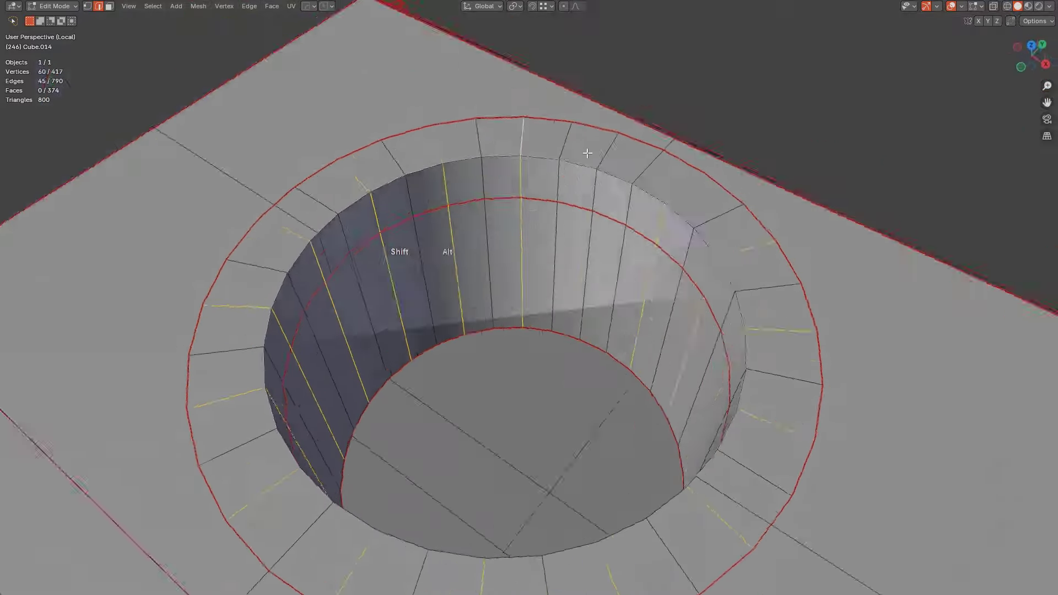
click(601, 176)
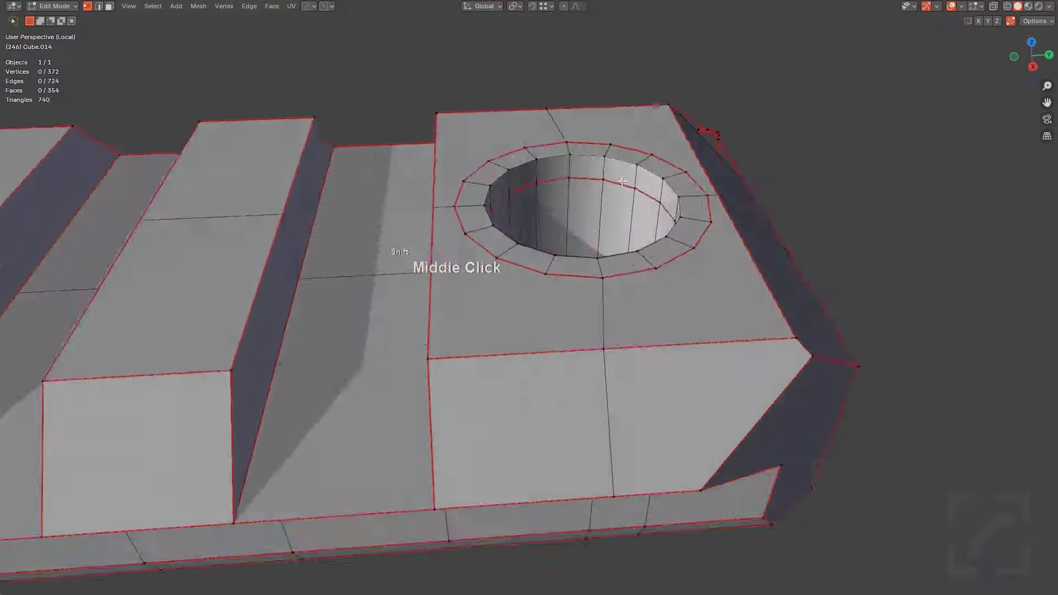
middle_drag(401, 248, 634, 199)
Bevel the rail's edges with 2 segments, width 0.0027, profile 1.00 and a 30° angle limit, and apply the bevel
key(Tab)
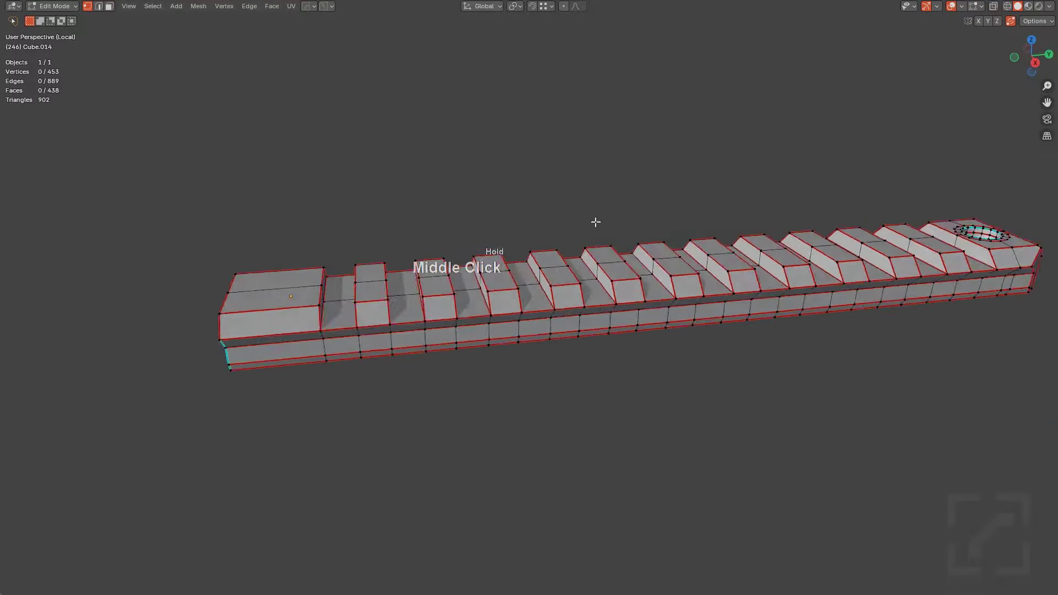
scroll(570, 189, down, 2)
click(689, 244)
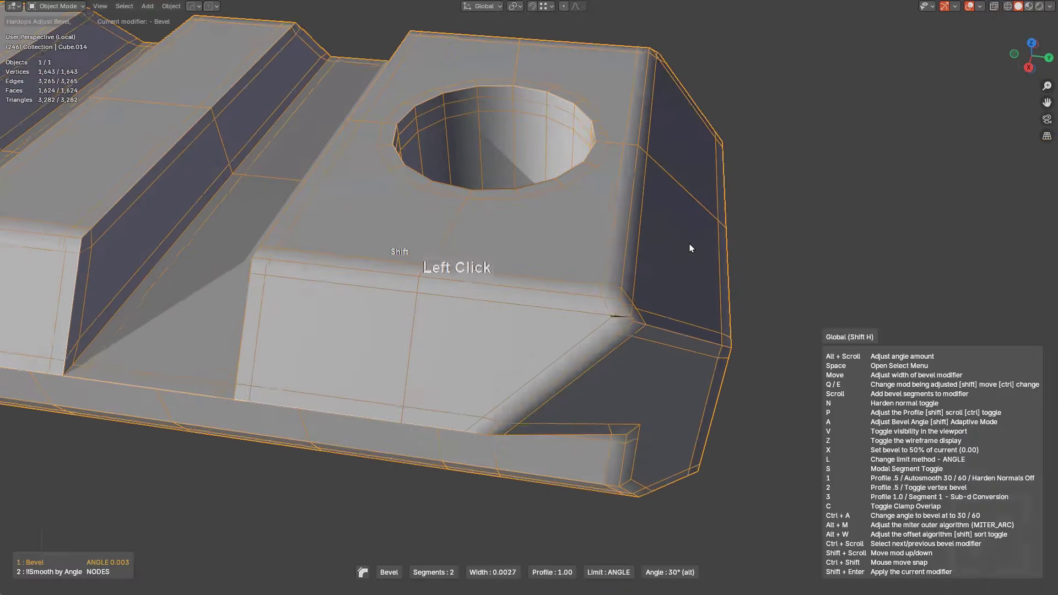
middle_click(742, 220)
click(662, 153)
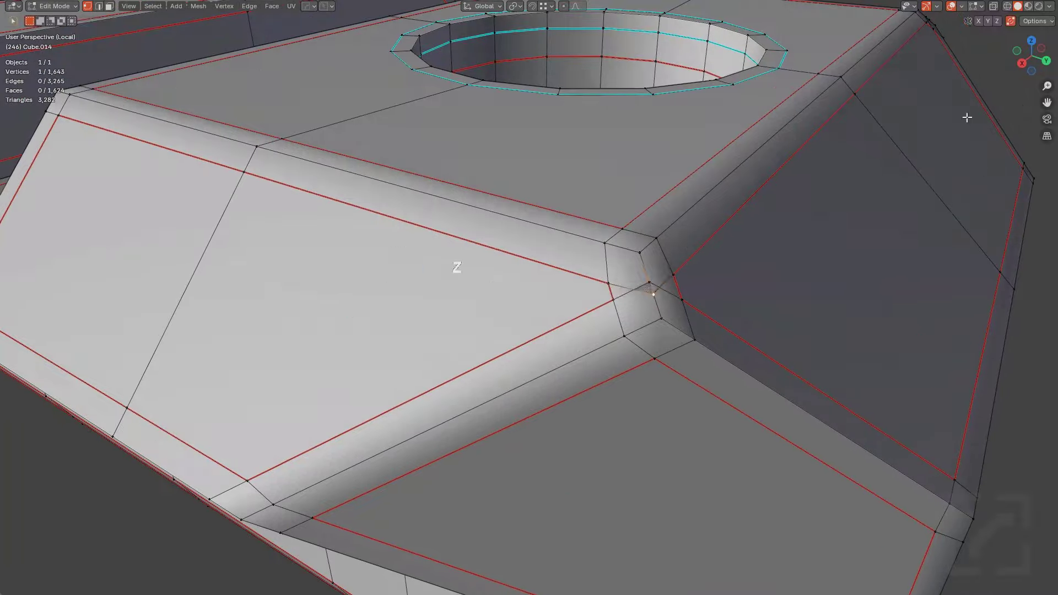
Clean up the stray bevel vertices at the rail's corners and along its lower side
middle_click(527, 252)
middle_click(544, 264)
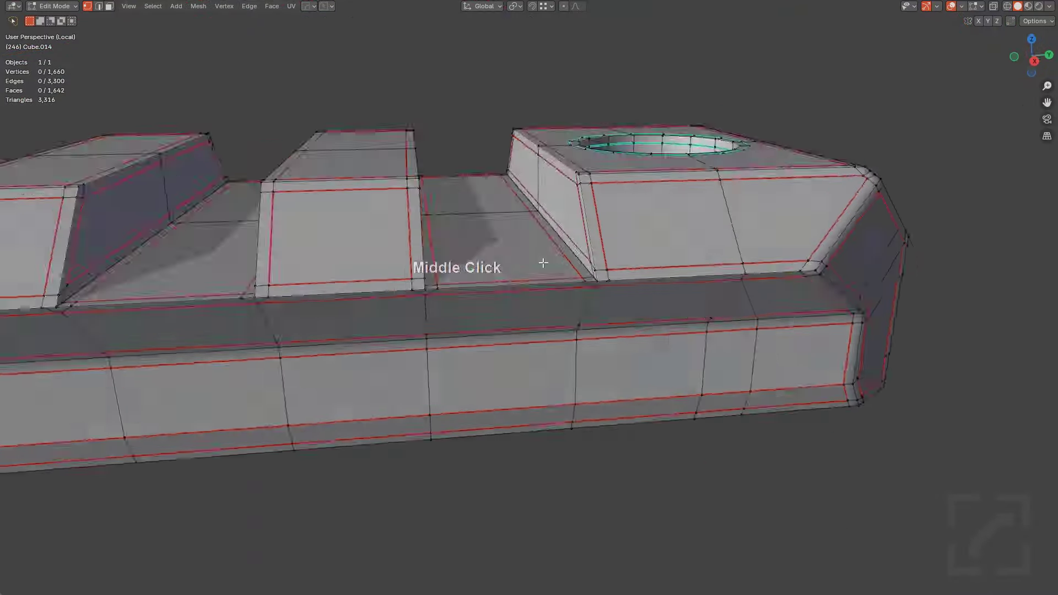
click(642, 226)
middle_click(621, 184)
shift+click(278, 343)
middle_click(618, 314)
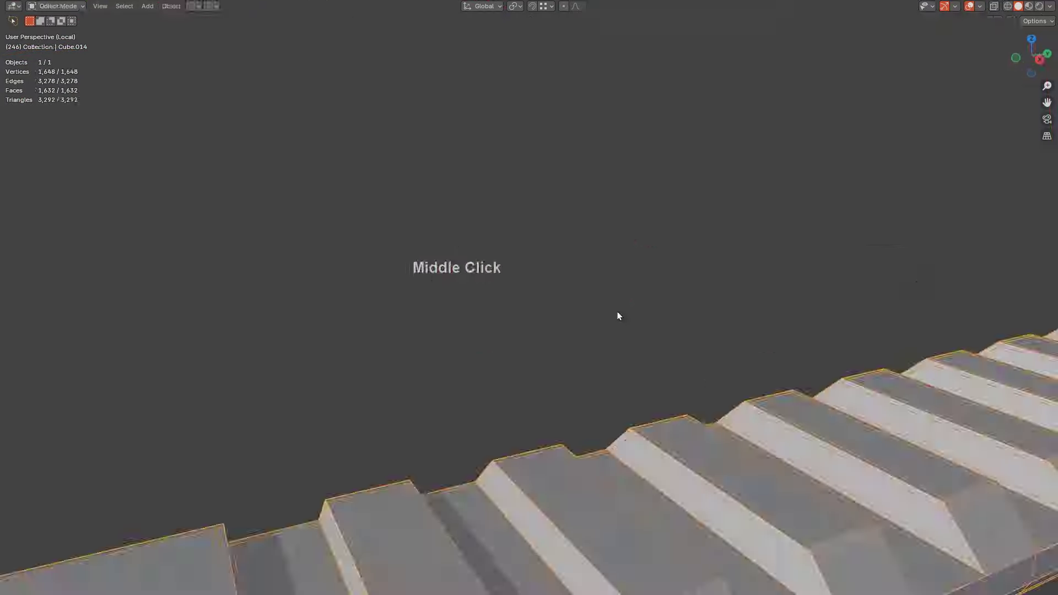
key(q)
Dissolve alternate edges around the rail's hole again and grid-fill its floor with a span of 2
middle_click(706, 208)
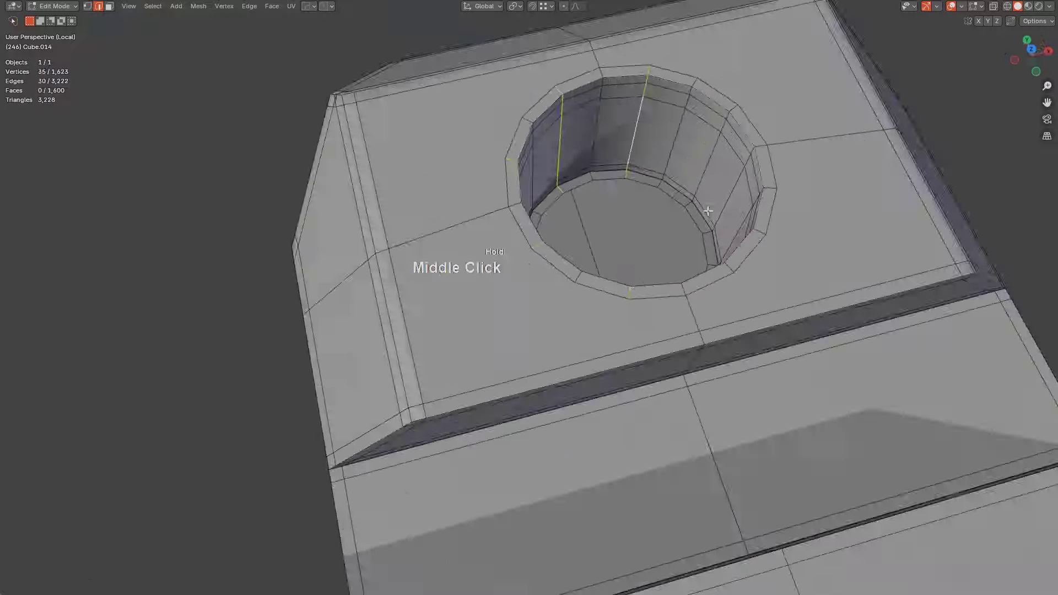
click(602, 233)
scroll(688, 187, up, 1)
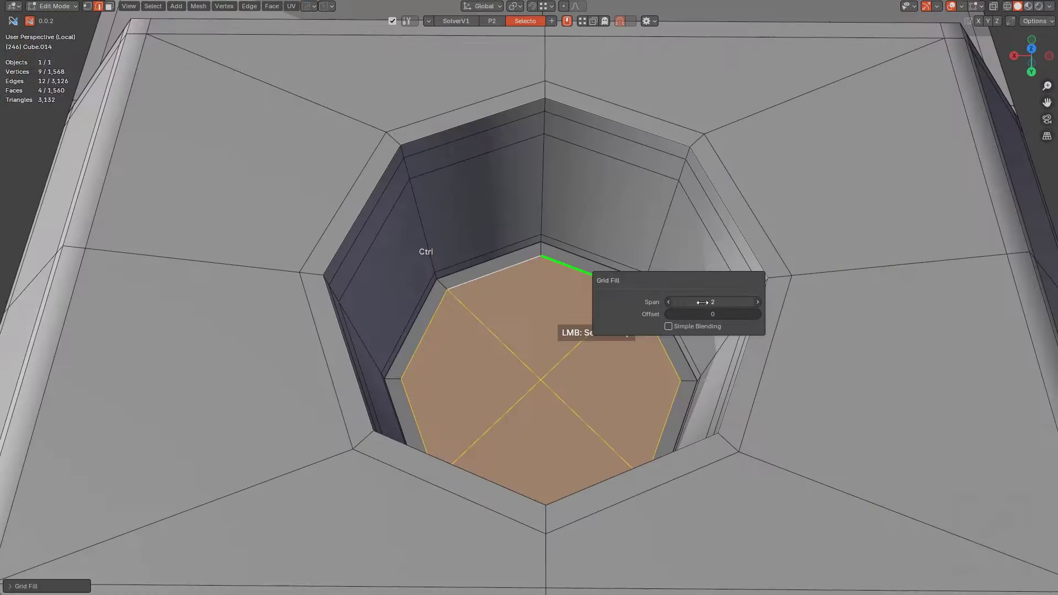
middle_click(491, 246)
click(534, 156)
Highlight the rail's non-quad faces and join vertices beside the bevelled edge of the end block's side face
key(alt+3)
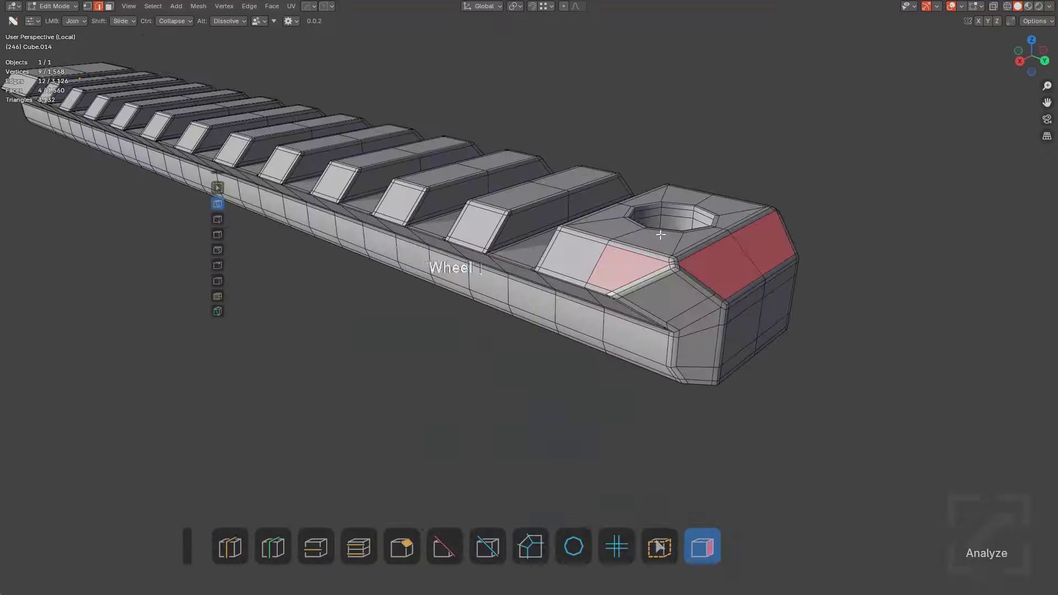
key(KP_Decimal)
middle_click(669, 245)
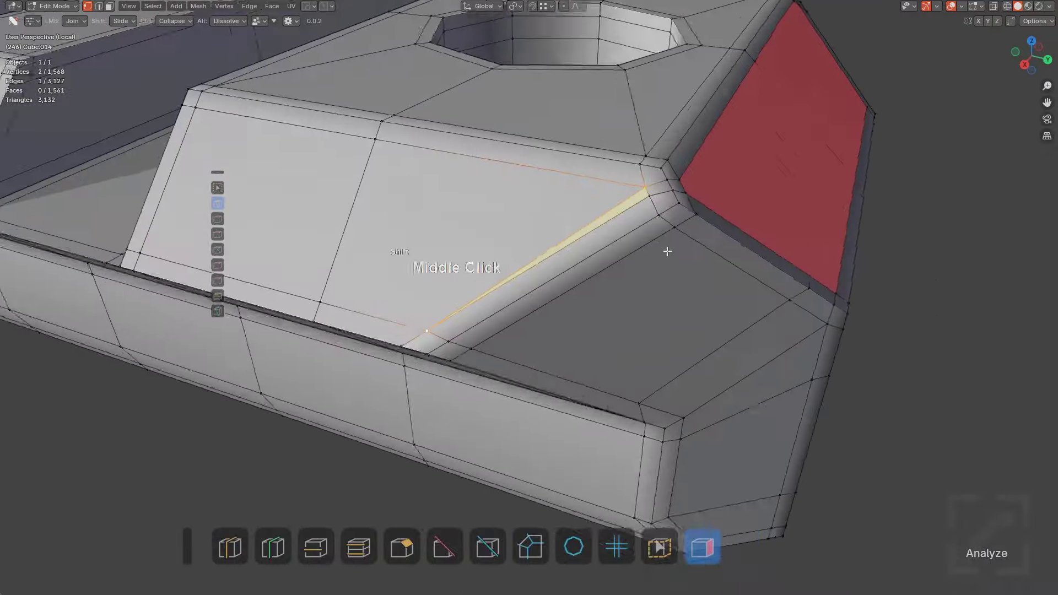
key(shift)
scroll(560, 349, up, 1)
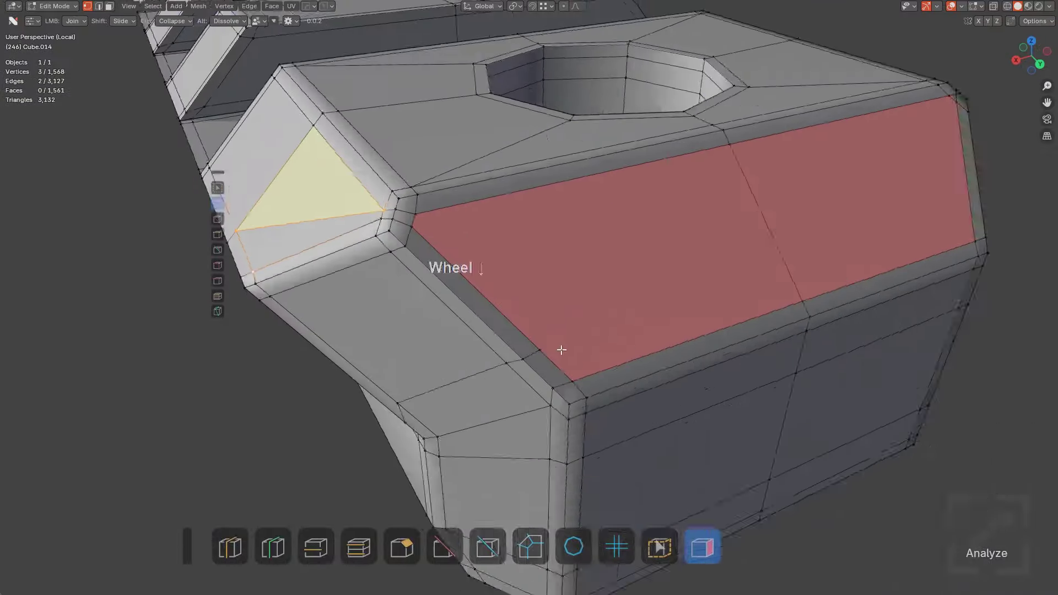
Join the vertices around the end block's bevelled corner and along the side face's lower edge to resolve the highlighted faces
middle_click(557, 342)
middle_click(534, 347)
drag(731, 310, 620, 349)
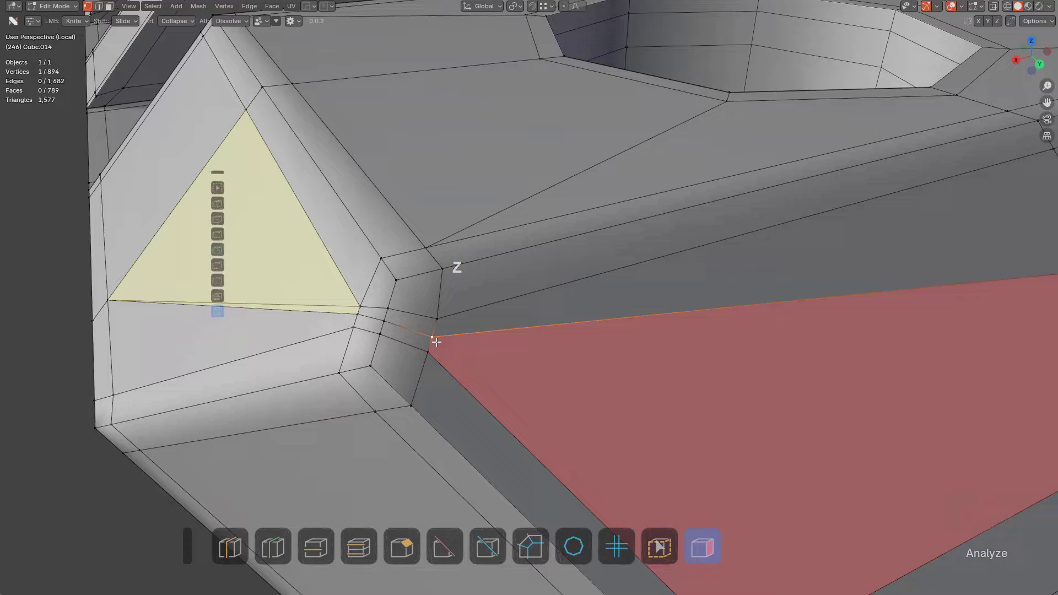
click(386, 325)
click(514, 281)
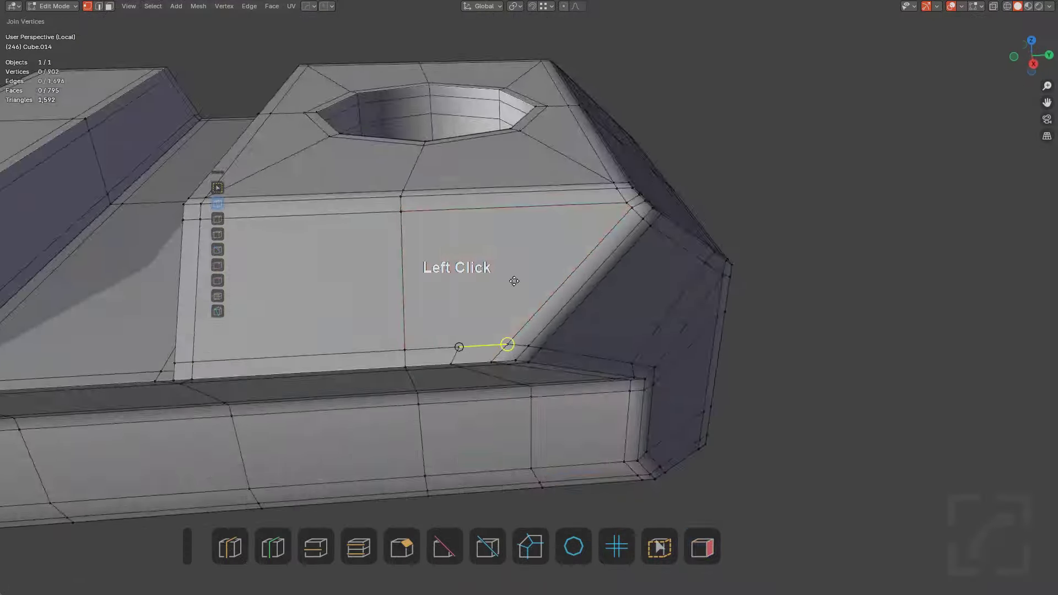
Subdivide the rail and check the shading around its hole and bevelled end
middle_click(492, 246)
click(603, 312)
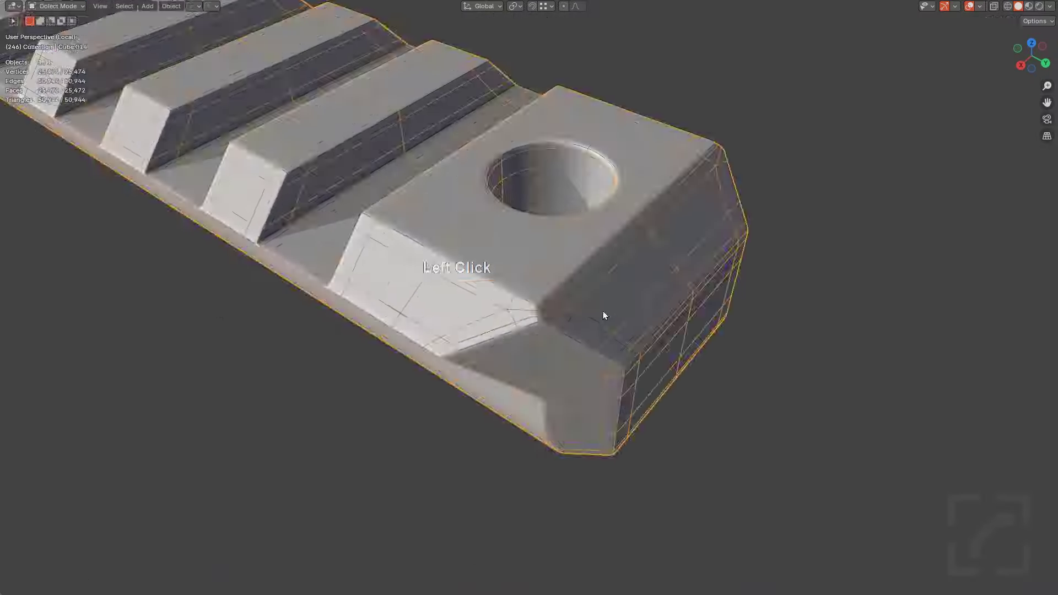
scroll(616, 317, up, 3)
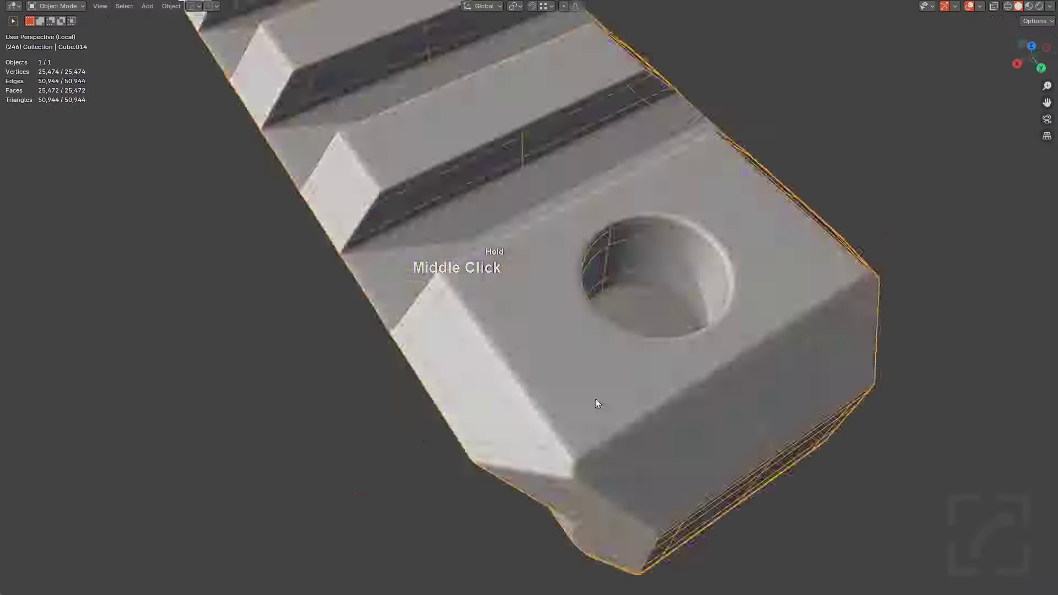
middle_drag(595, 402, 587, 250)
middle_drag(689, 287, 689, 265)
scroll(738, 289, up, 3)
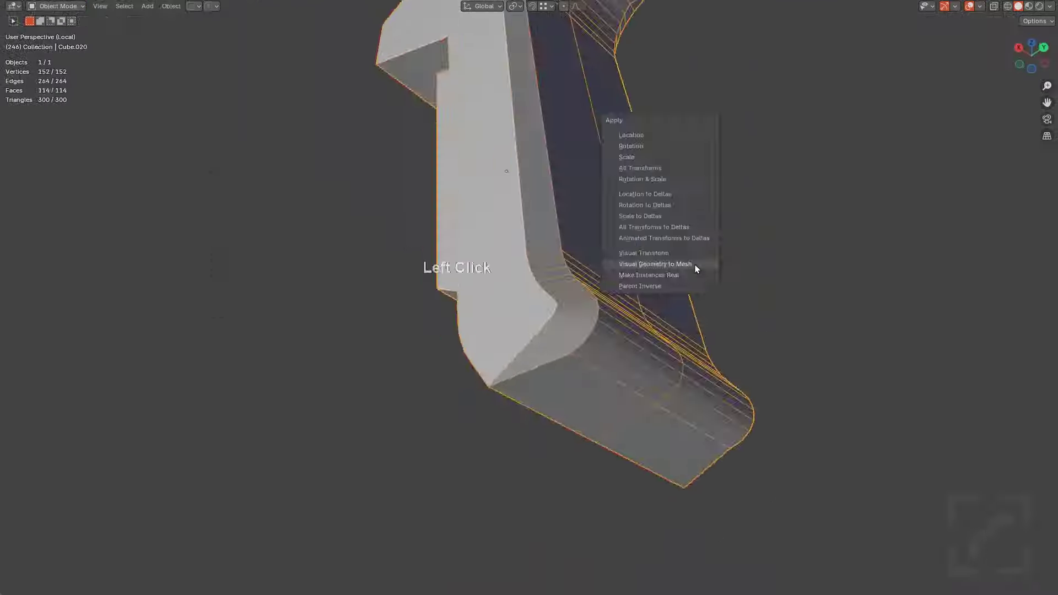
Apply the lever part's visual geometry to its mesh and join support vertices around the corner of its lower tip
click(695, 265)
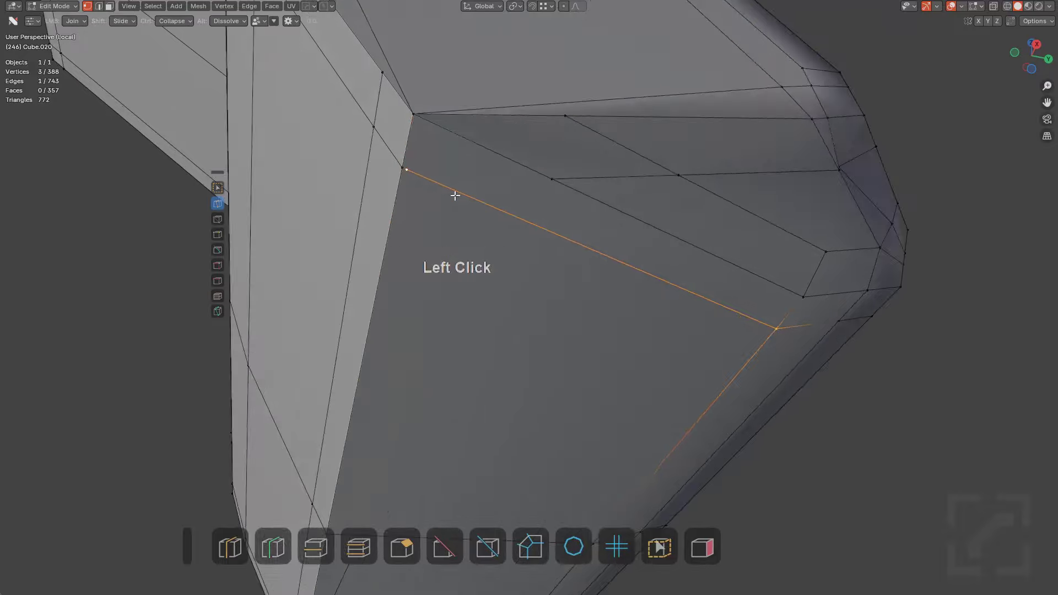
click(526, 251)
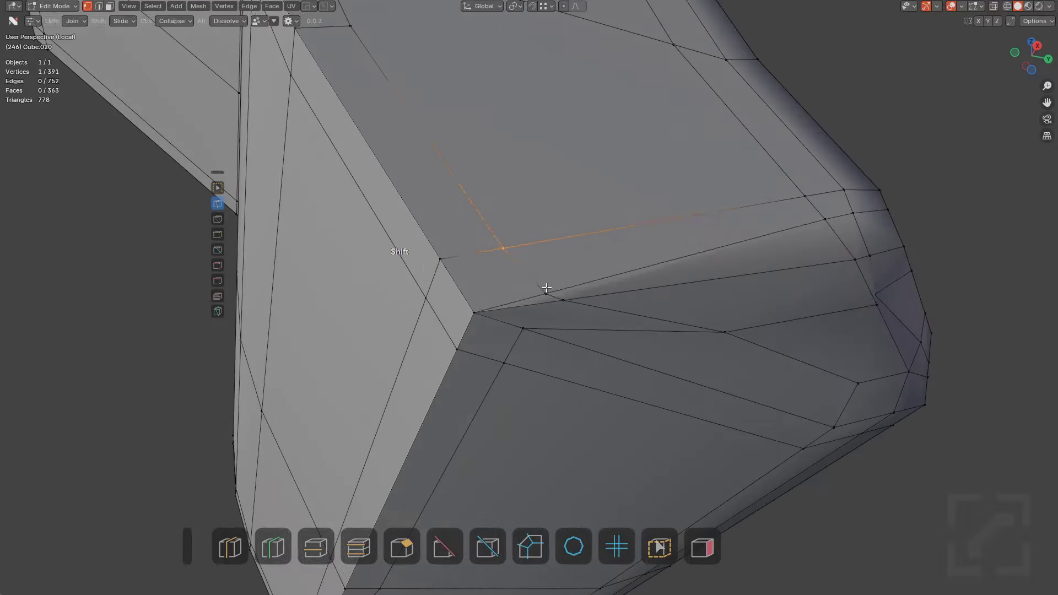
right_click(551, 306)
mouse_move(584, 306)
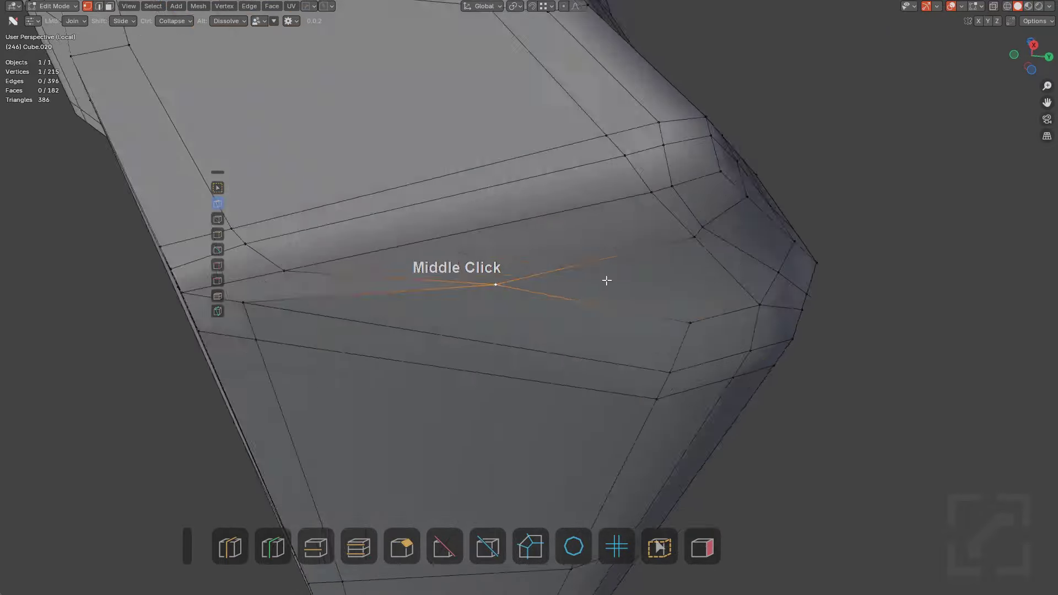
middle_drag(606, 279, 541, 312)
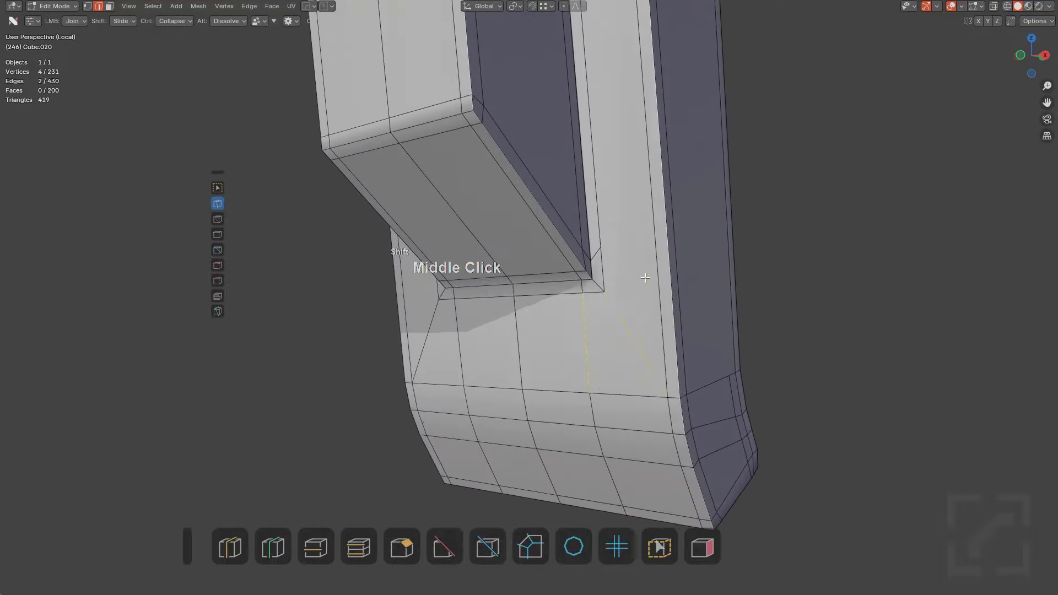
Add loop cuts and bevelled support edges along the lever's stem, and join them into the lower tip's corner
scroll(529, 297, up, 3)
middle_drag(573, 264, 644, 199)
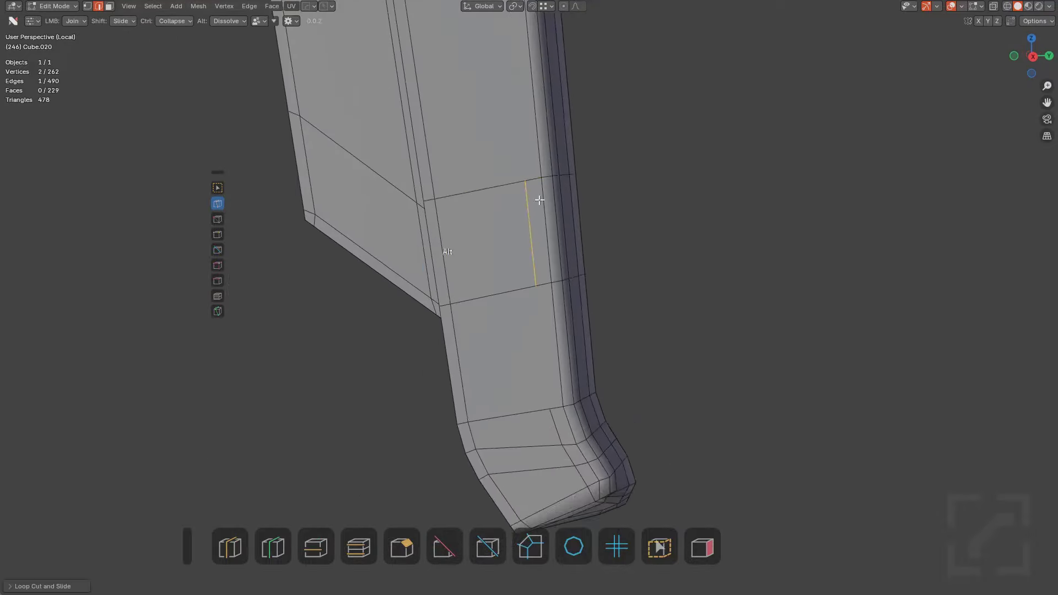
click(685, 137)
scroll(602, 218, down, 2)
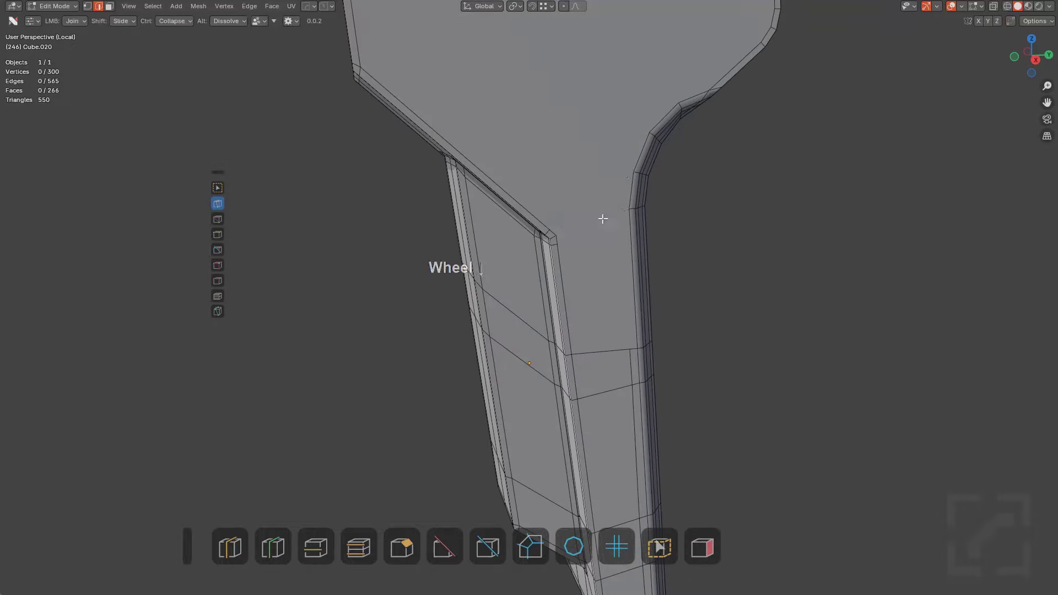
key(ctrl+b)
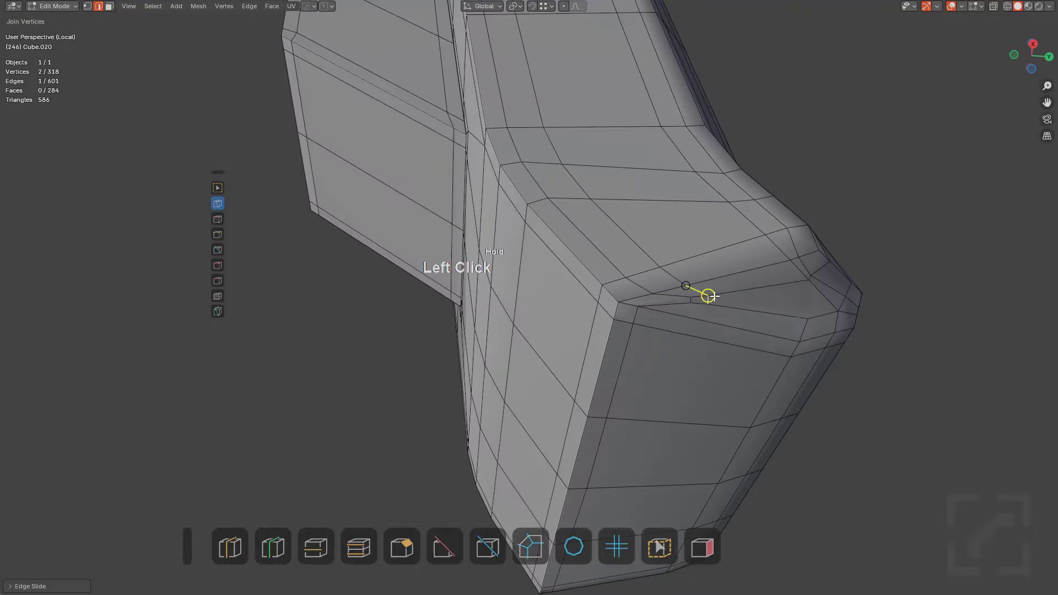
click(529, 167)
Connect support edges across the lever head's side face and add a lengthwise loop cut through the head
key(super+F2)
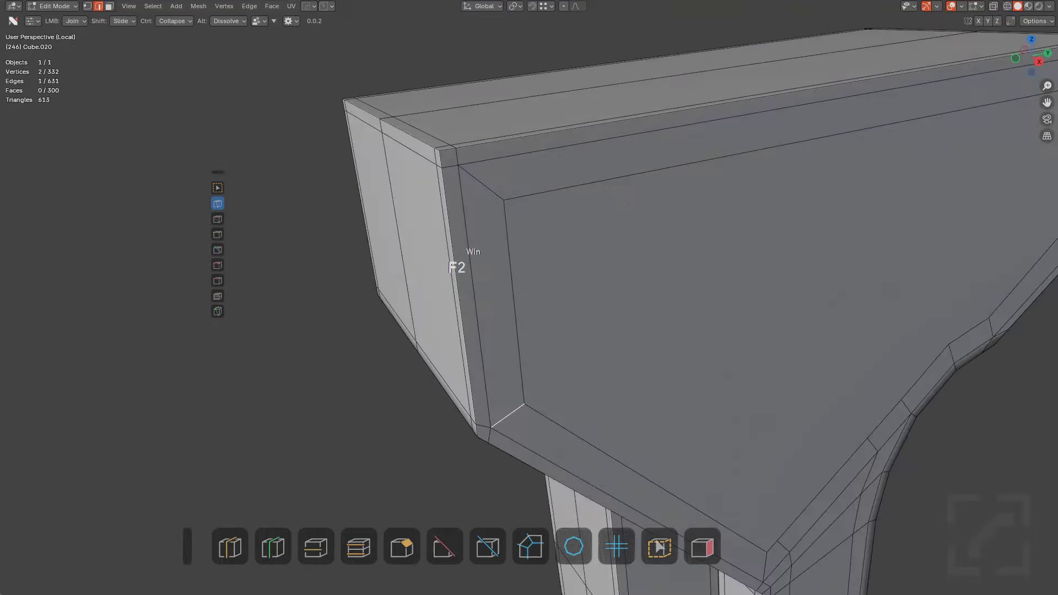
key(e)
key(f)
key(d)
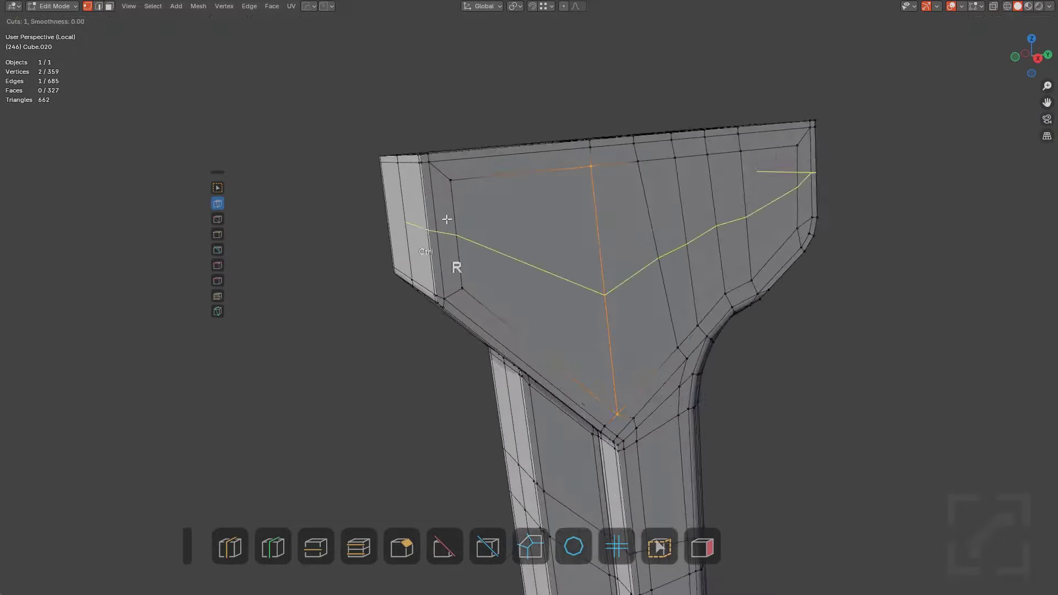
middle_drag(456, 267, 546, 186)
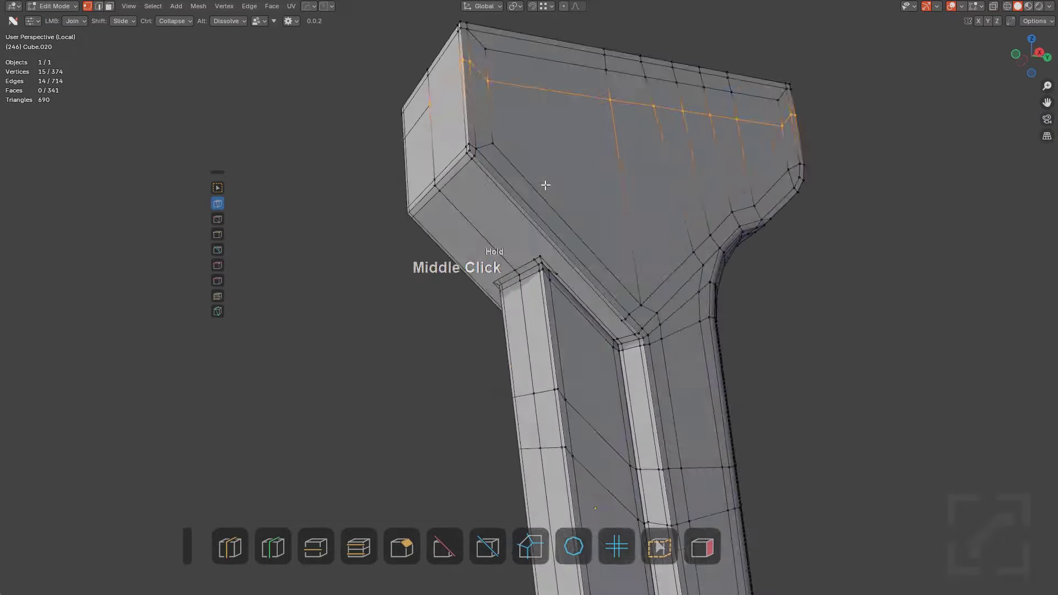
click(688, 286)
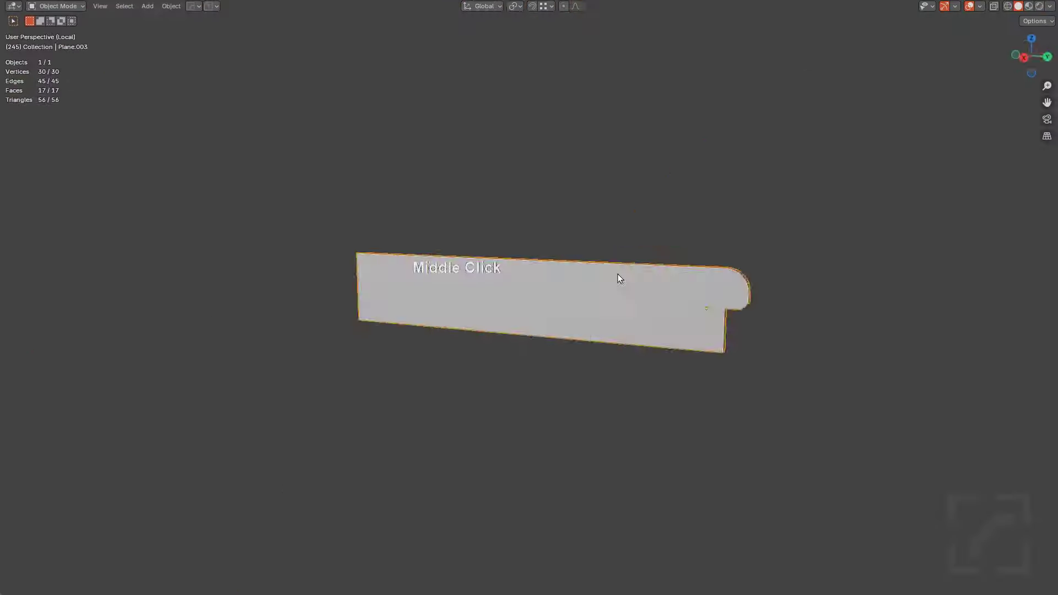
Inset the long bar's side face and connect support edges lengthwise and across both ends
middle_drag(619, 276, 601, 261)
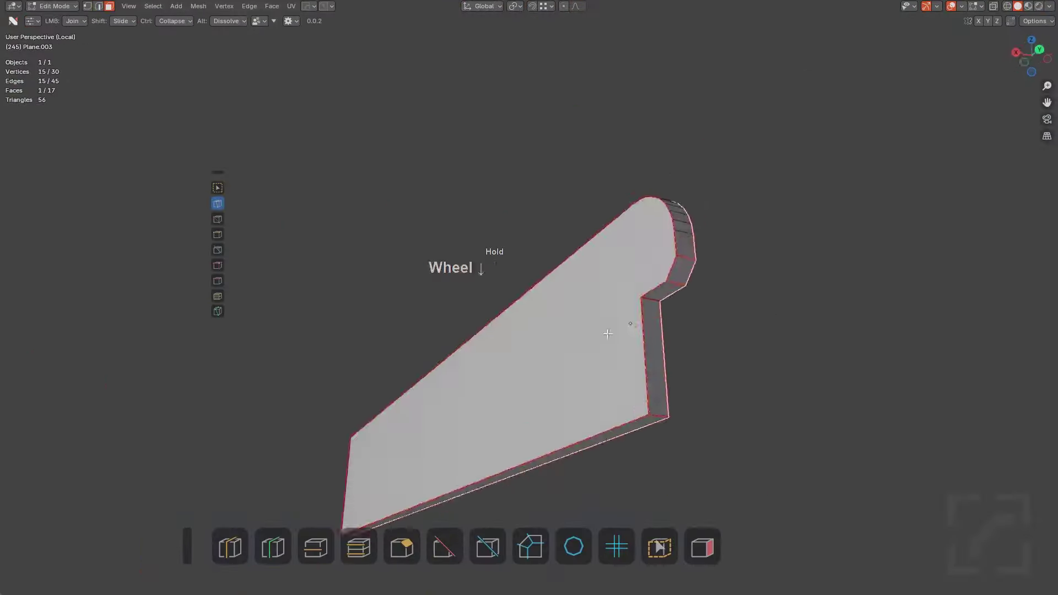
middle_drag(485, 255, 510, 293)
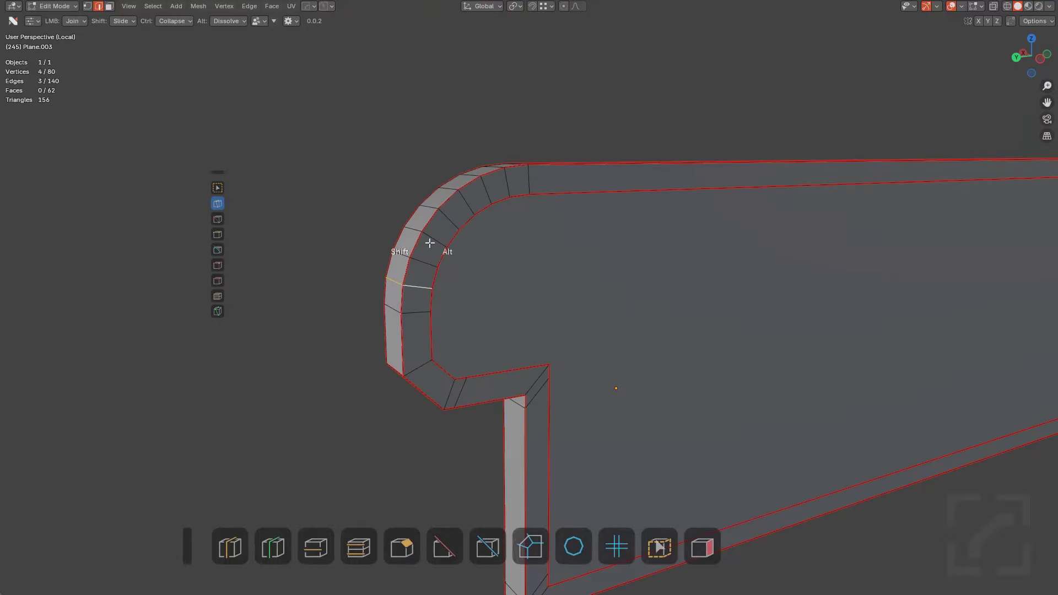
alt+middle_drag(579, 309, 591, 325)
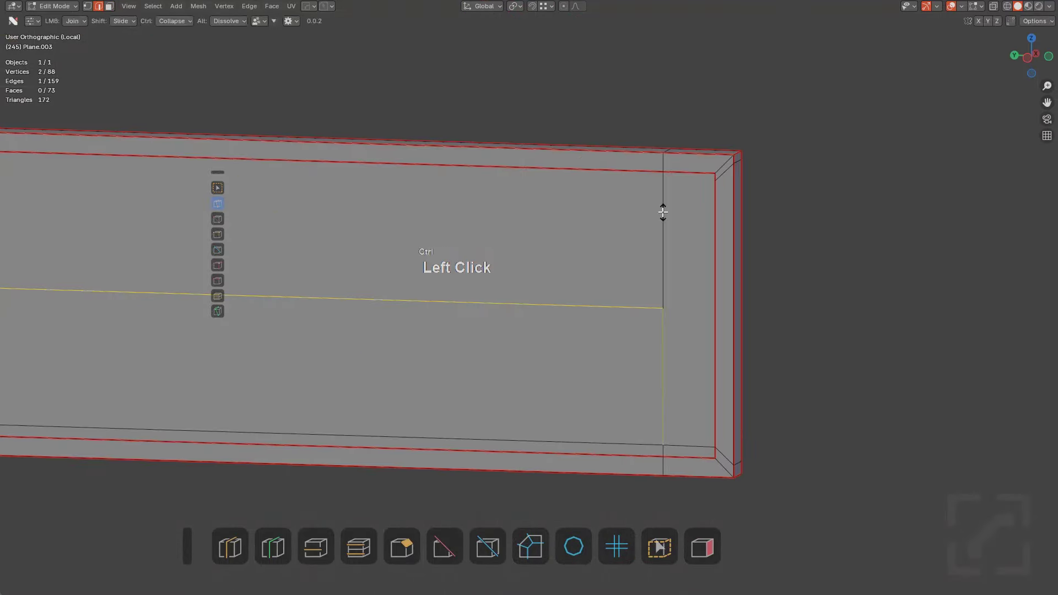
middle_drag(662, 213, 668, 326)
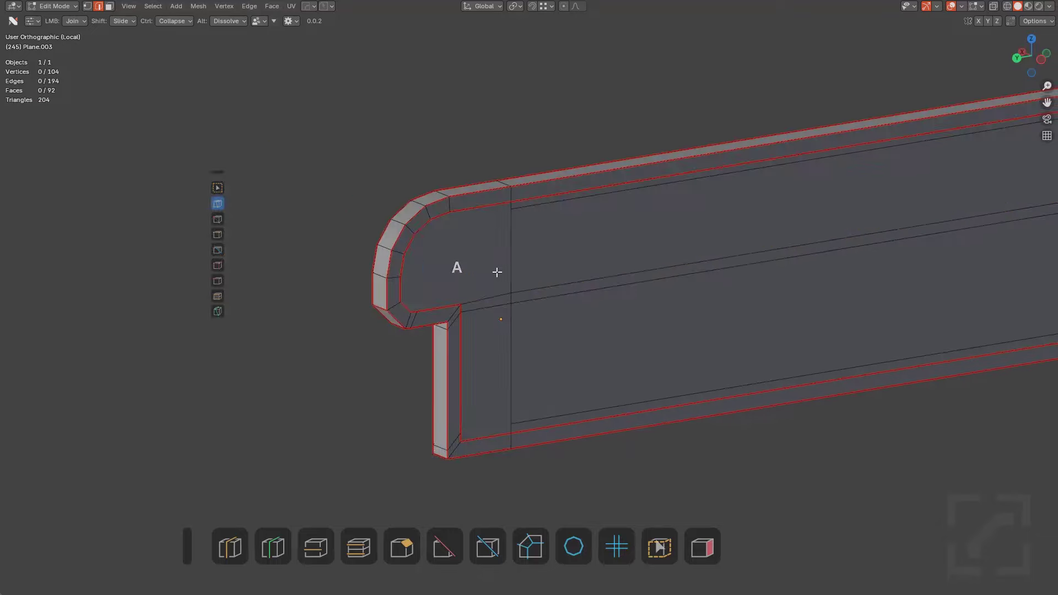
alt+click(547, 327)
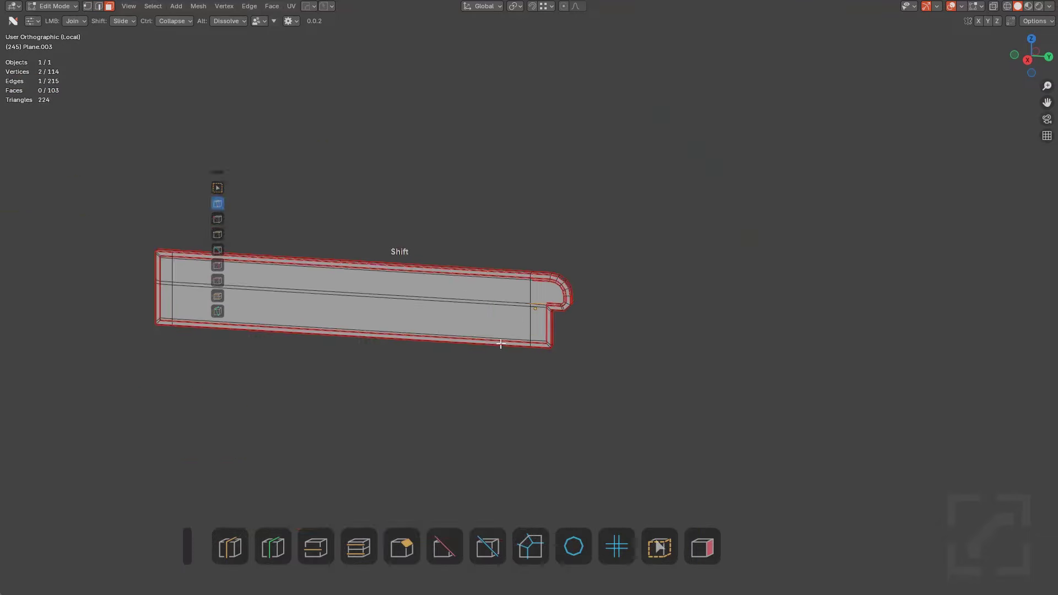
Route support edges through the bar's rounded nose and add support loops along its outer border
scroll(449, 267, up, 5)
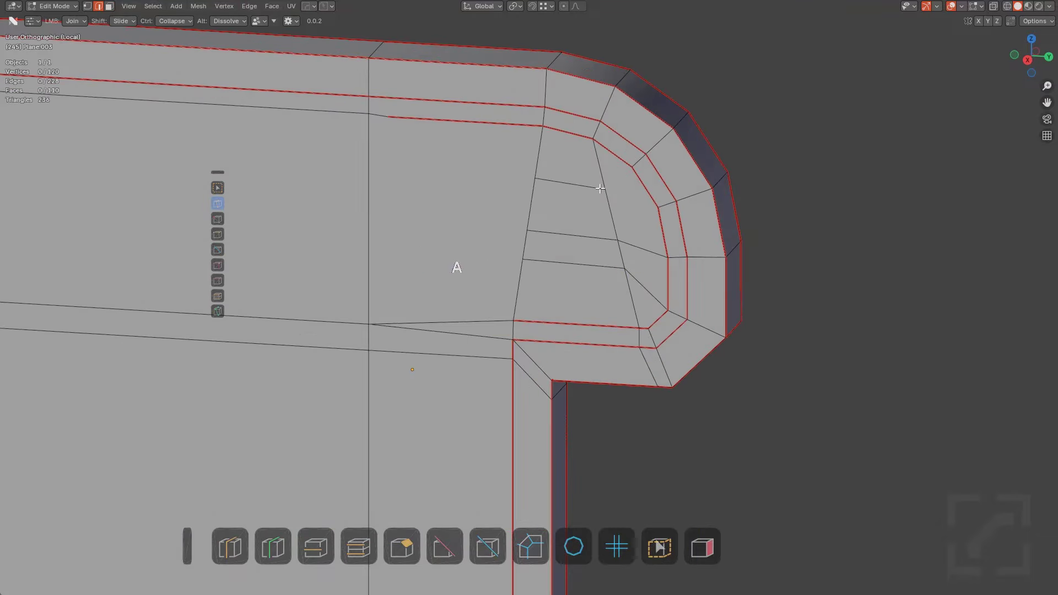
middle_drag(456, 267, 411, 285)
click(633, 285)
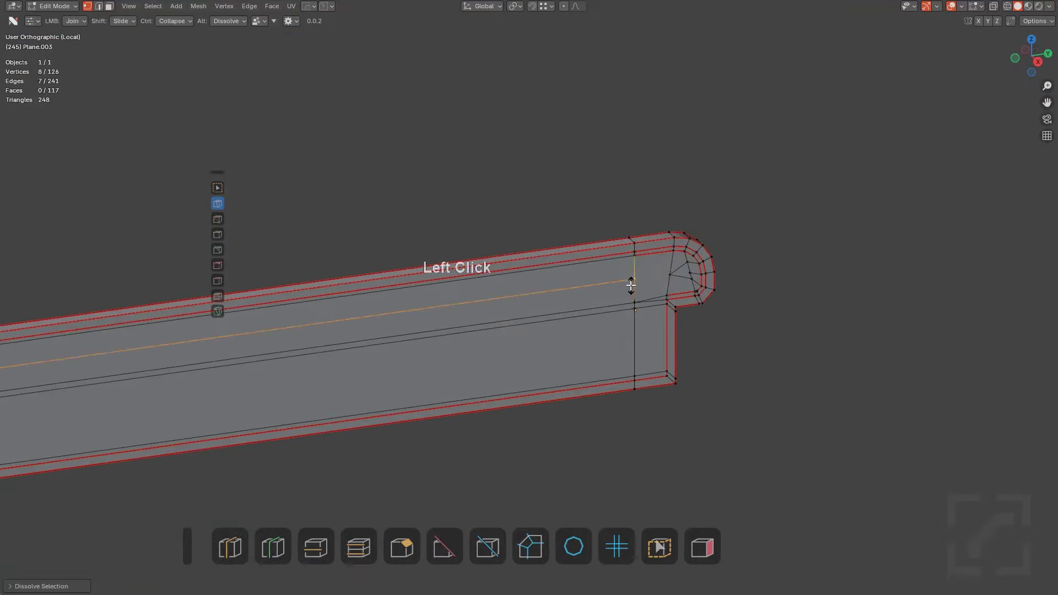
key(a)
shift+middle_click(724, 252)
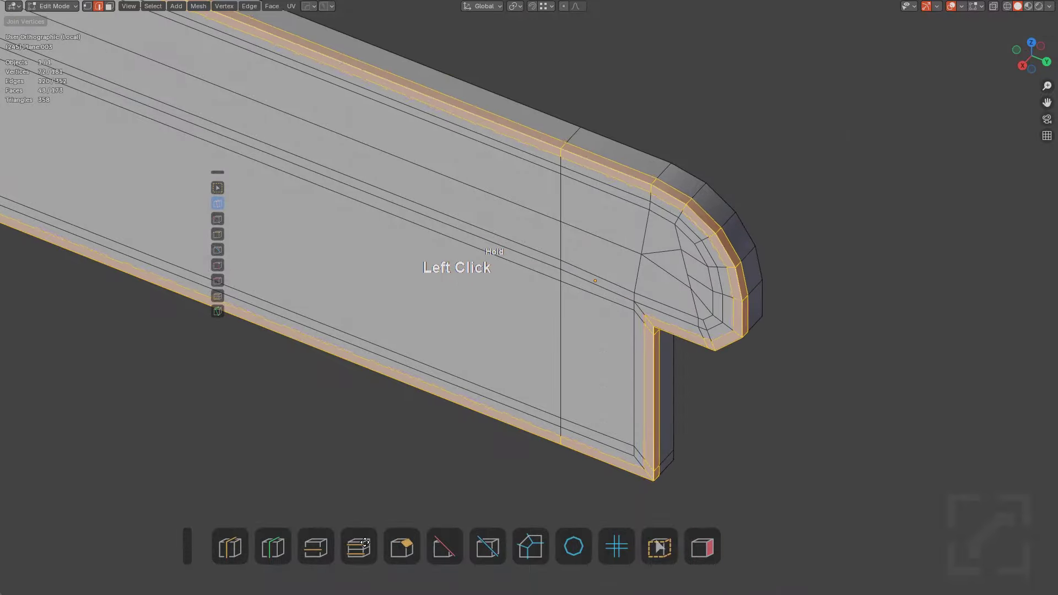
shift+middle_click(545, 355)
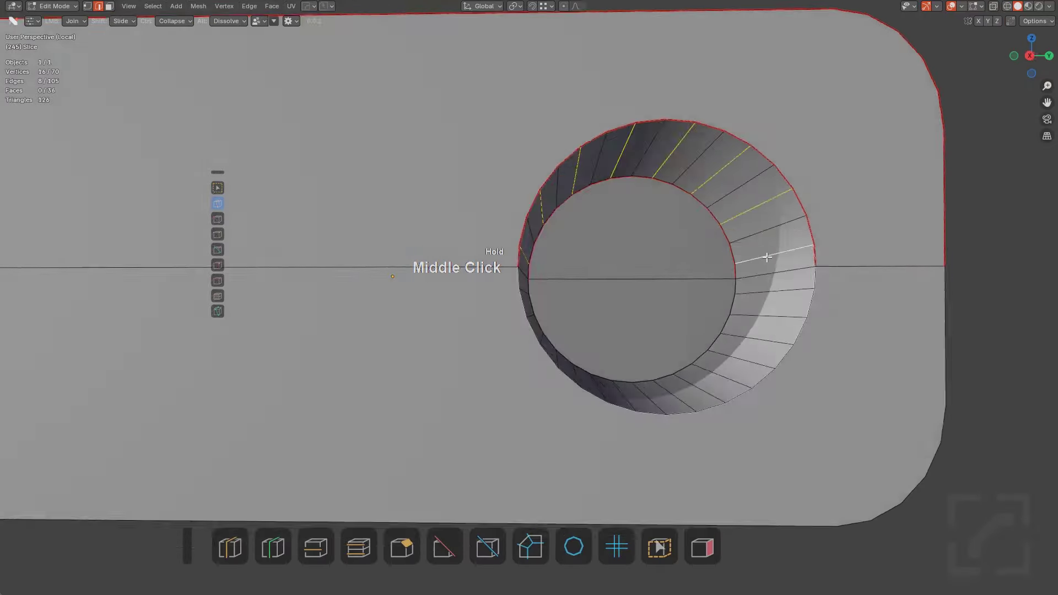
Reduce the block's round-hole edges and connect support edges from the hole to the block's rounded corners and notch
middle_drag(765, 253, 607, 281)
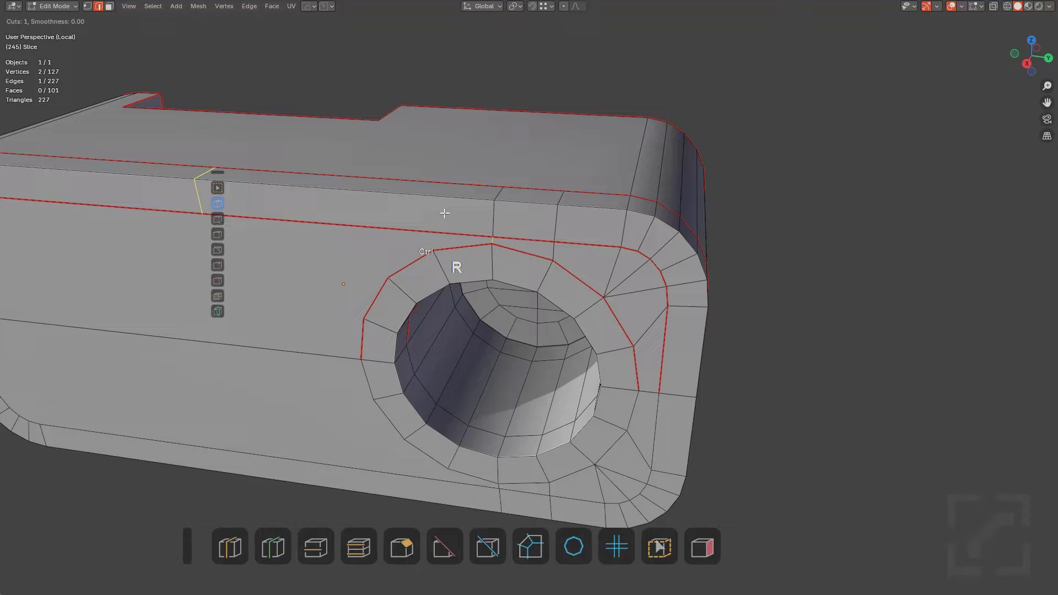
middle_drag(441, 212, 558, 306)
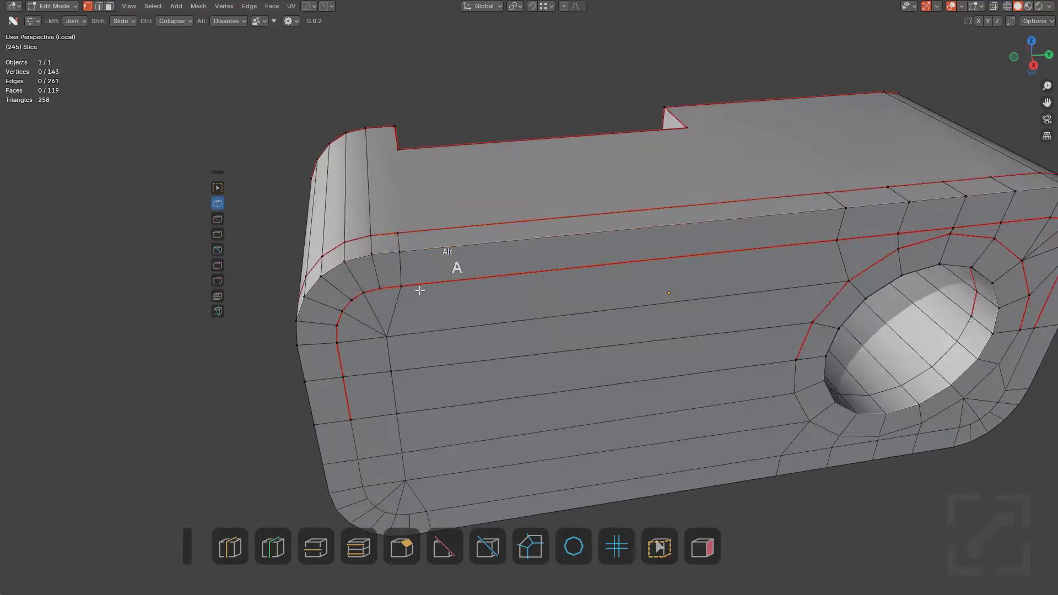
middle_drag(444, 243, 488, 423)
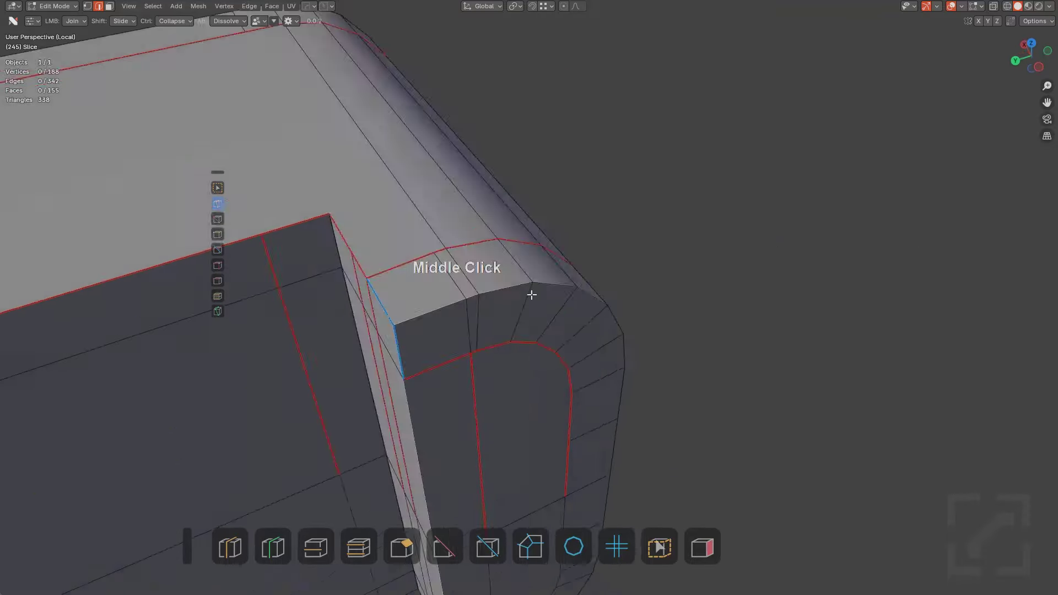
middle_drag(531, 295, 589, 283)
key(alt+a)
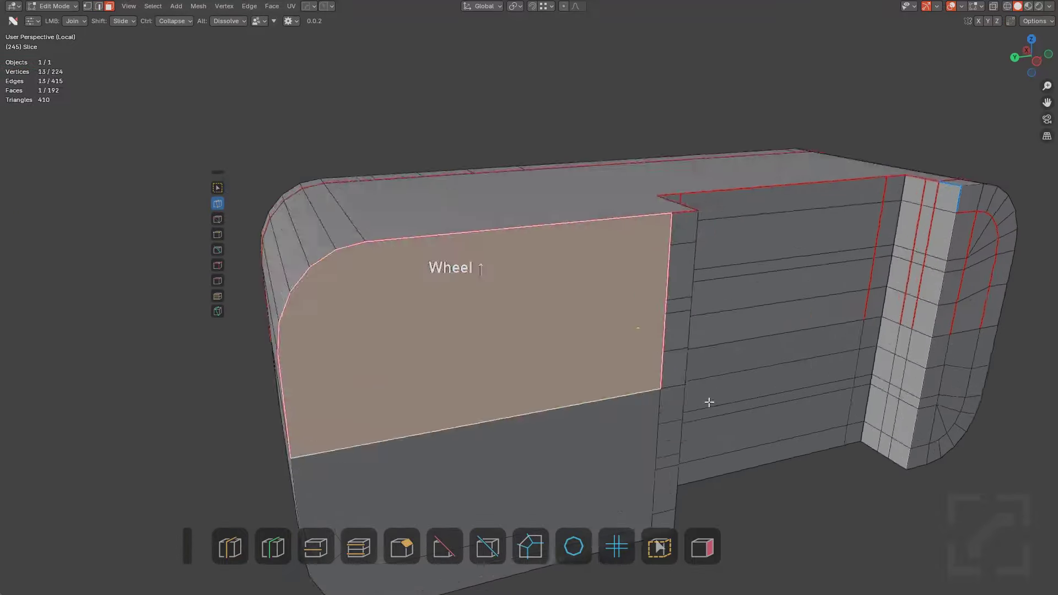
Inset the block's large side face beside the notch and connect its border to the notch's support edges
key(i)
click(595, 333)
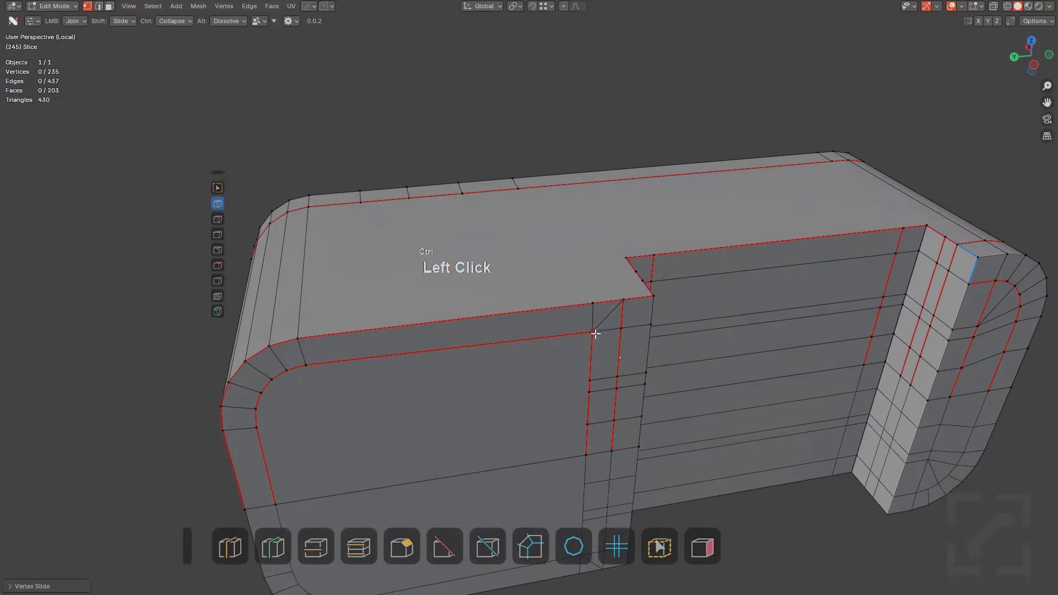
key(KP_1)
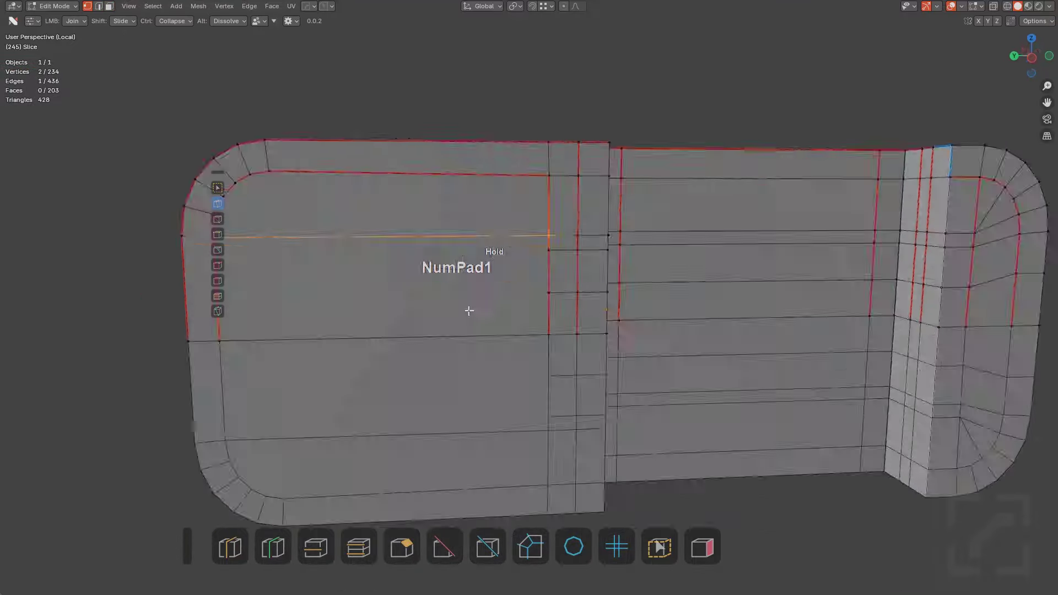
right_click(503, 303)
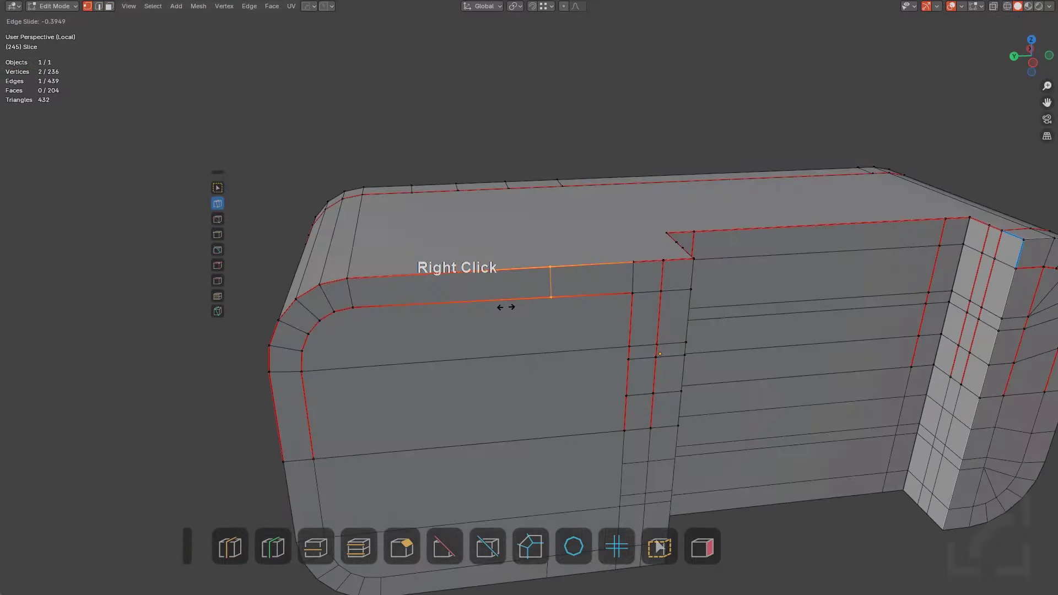
middle_drag(503, 303, 582, 379)
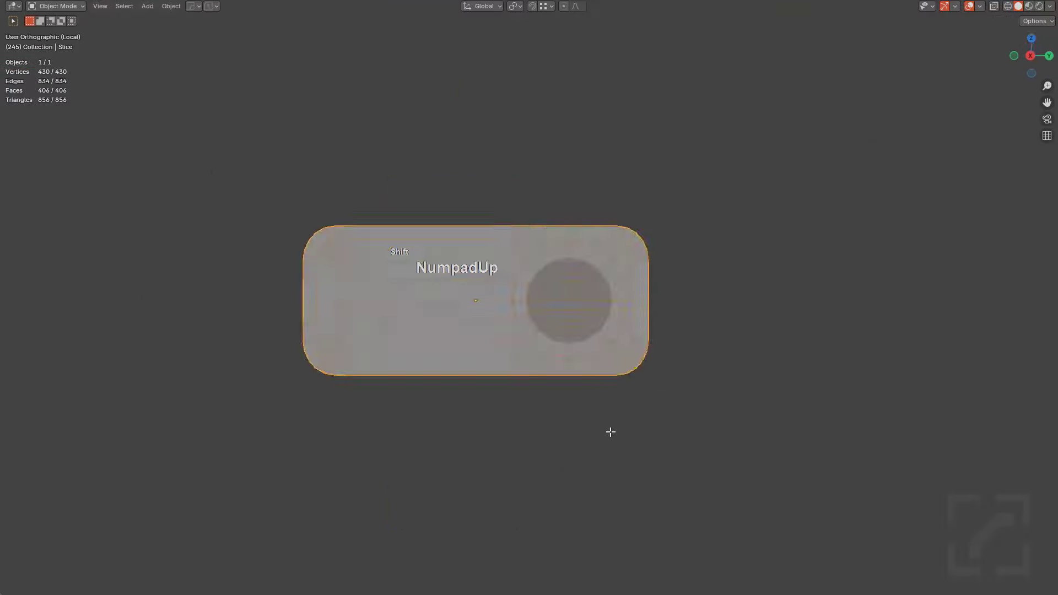
Connect support edges across the block's top surface and around the corners of its notch
click(598, 300)
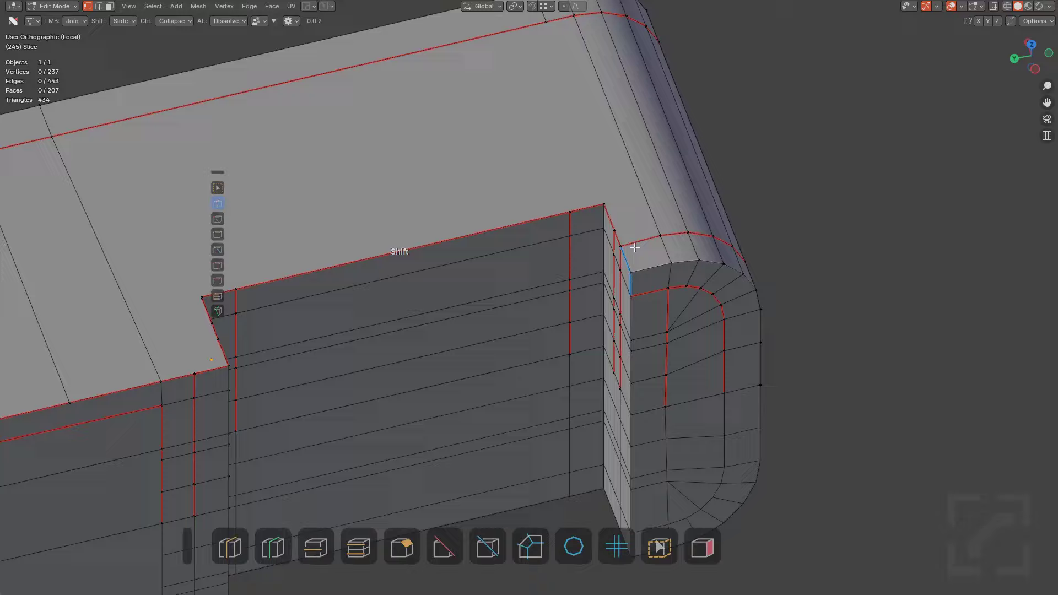
middle_drag(634, 243, 562, 281)
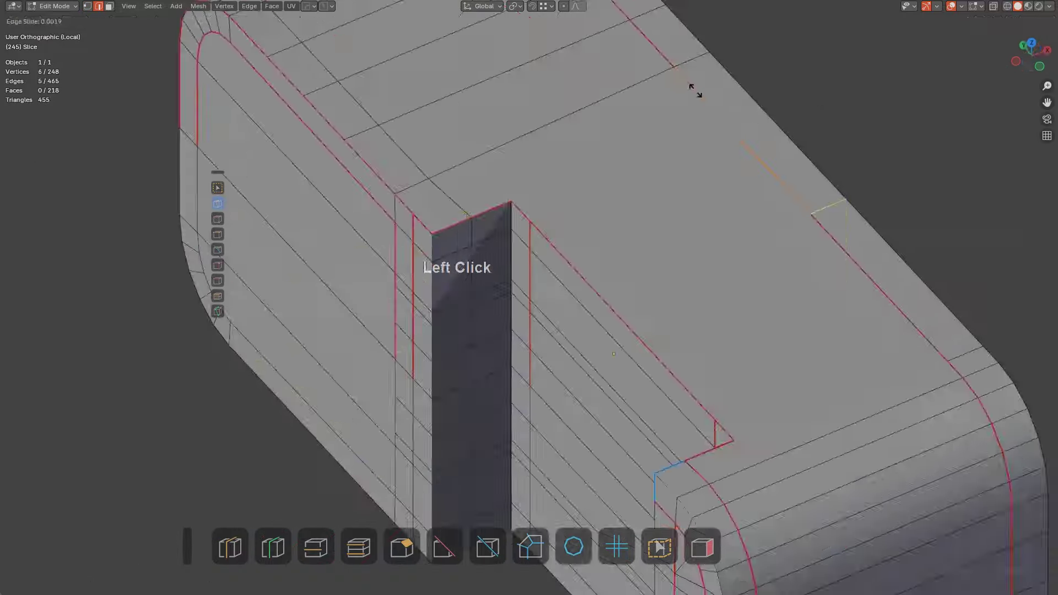
click(491, 215)
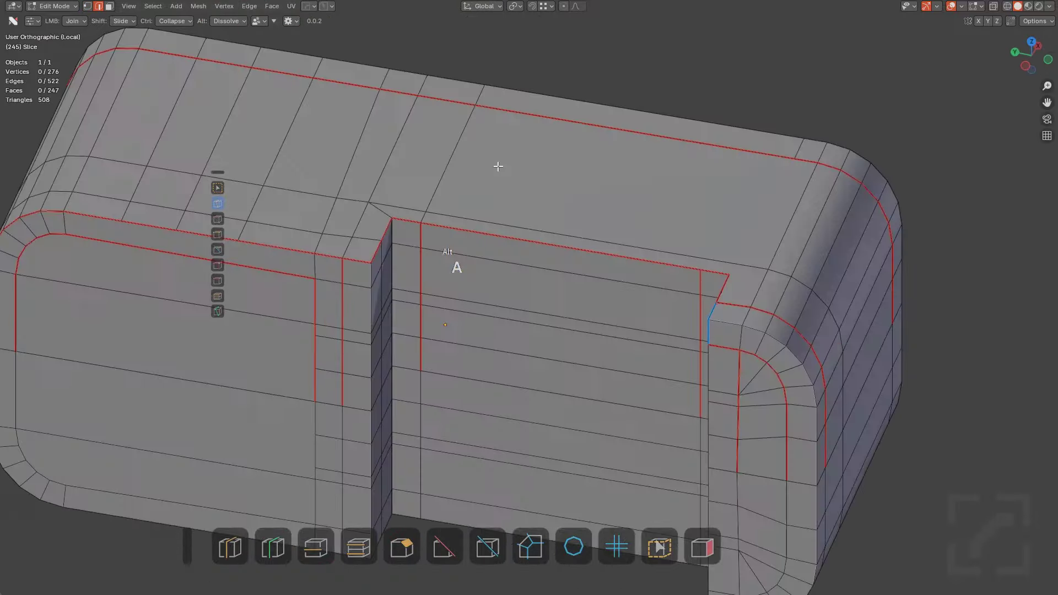
middle_click(619, 320)
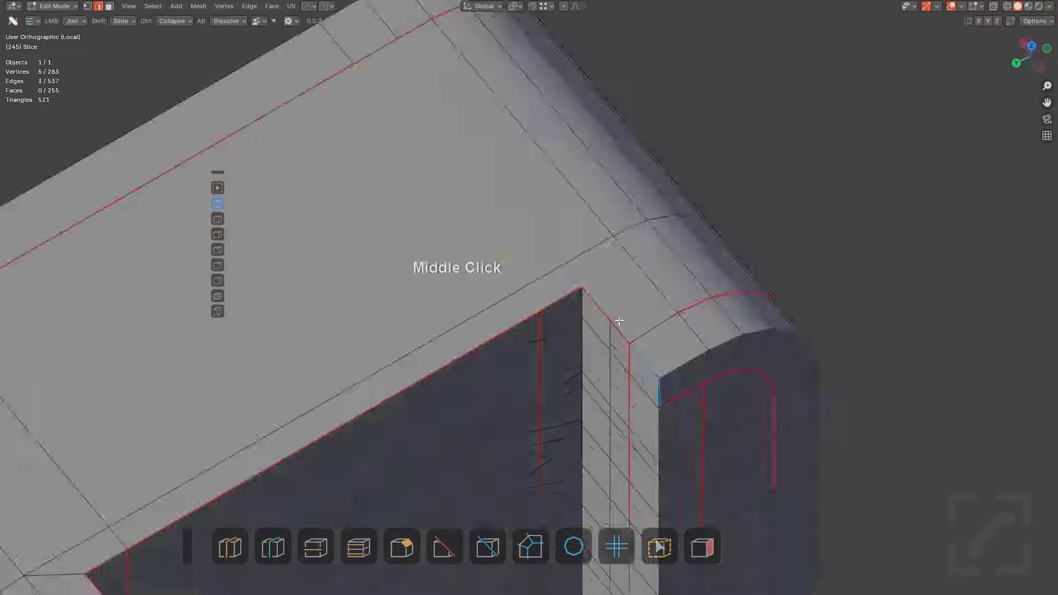
middle_drag(620, 321, 529, 308)
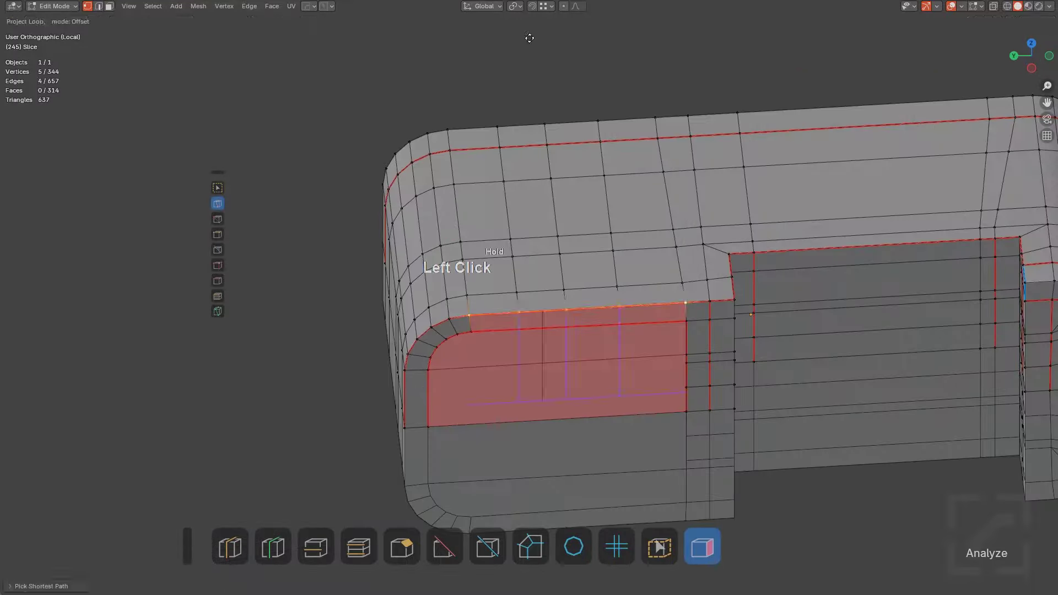
Turn the n-gons on the block's side face into quads by sliding vertices and moving an edge path along Z
key(shift+v)
click(647, 210)
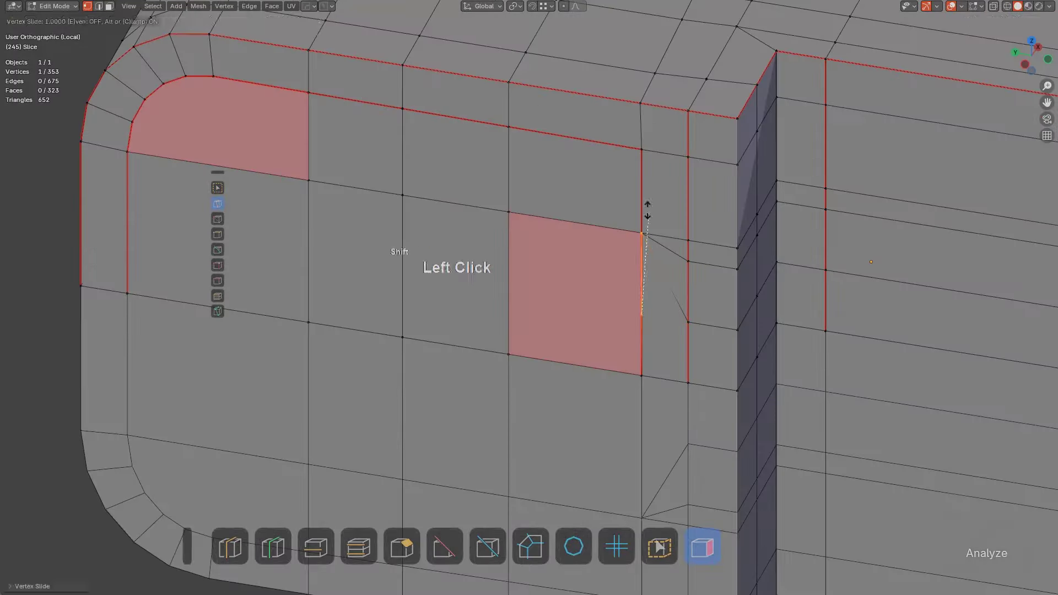
key(g)
key(z)
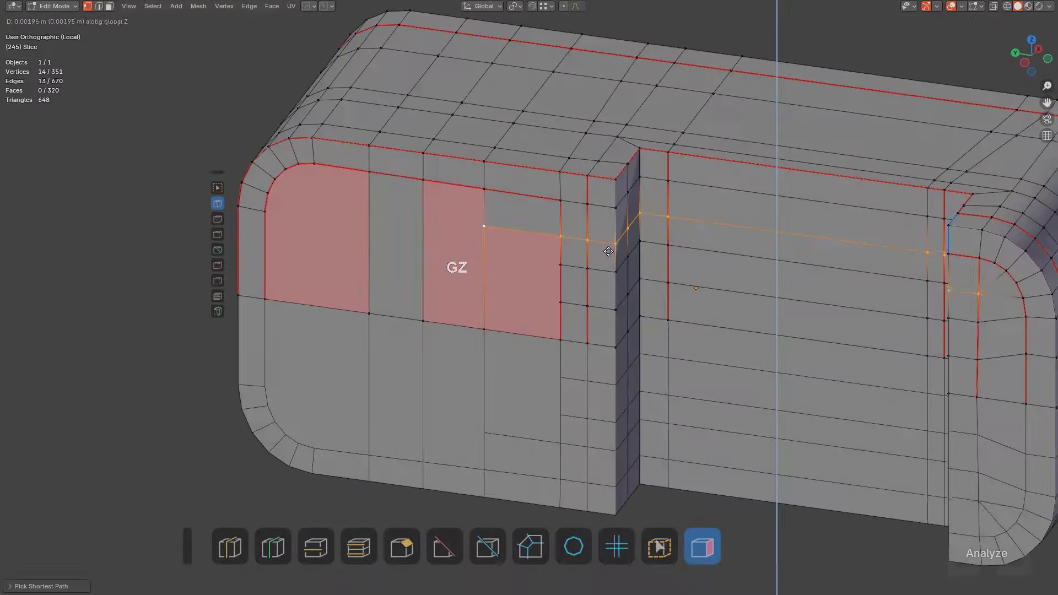
click(785, 214)
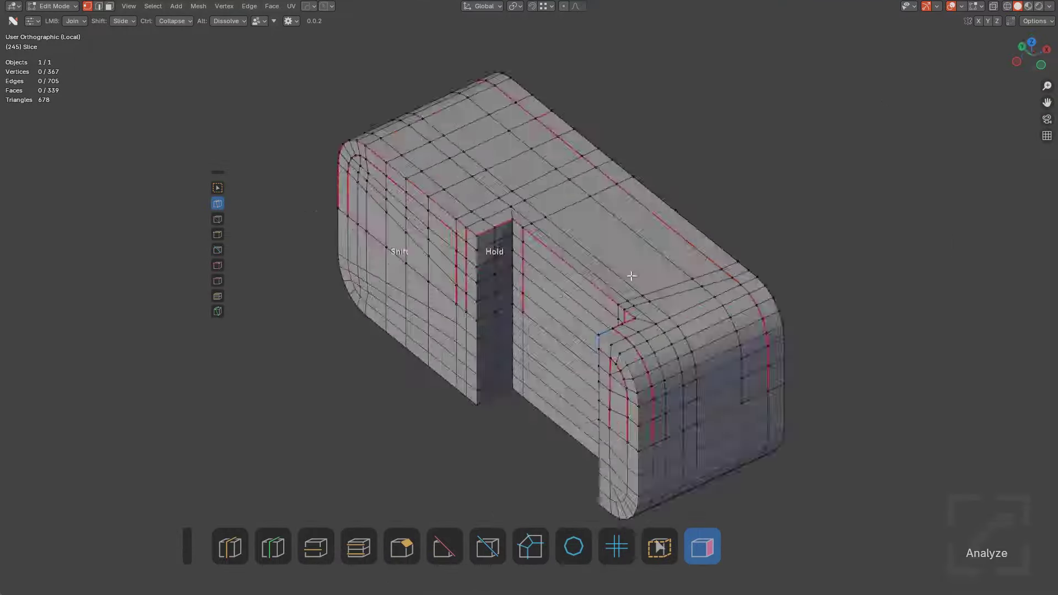
middle_drag(630, 276, 544, 248)
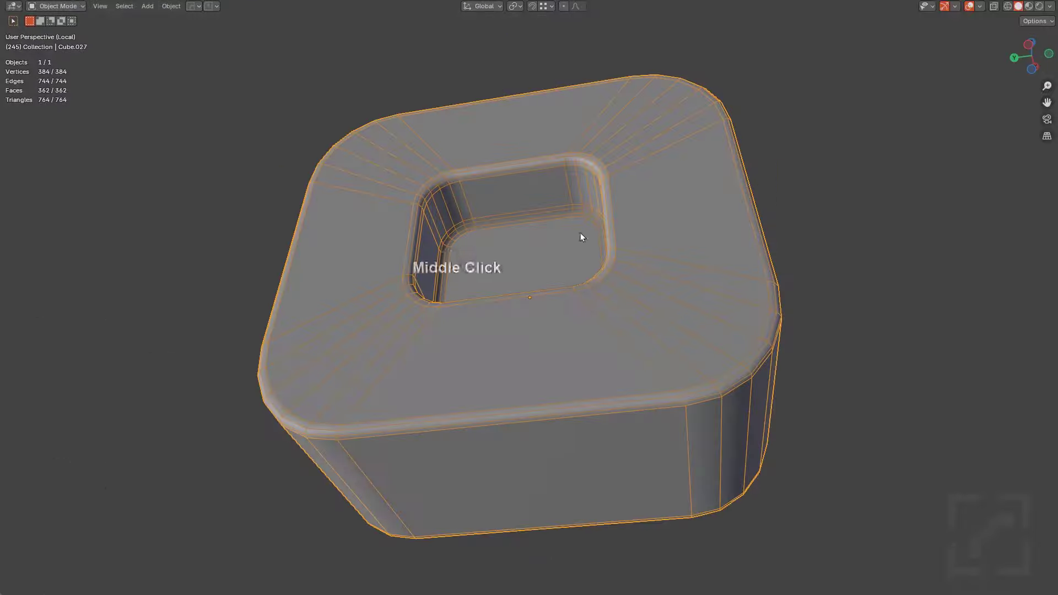
Dissolve alternate edges around the bracket's round hole to simplify its outline
middle_drag(581, 233, 567, 329)
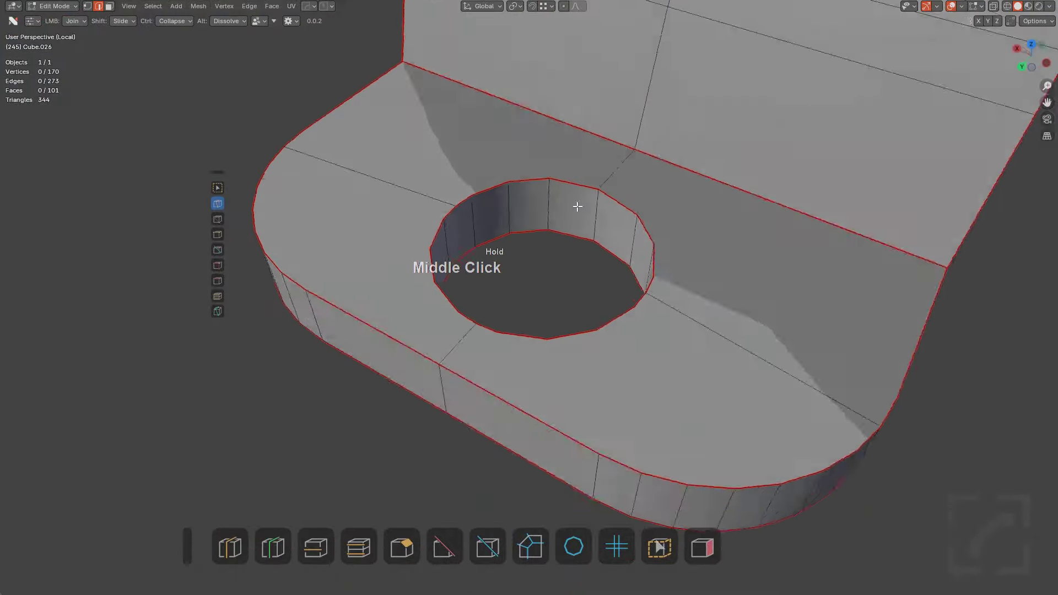
middle_drag(578, 243, 656, 308)
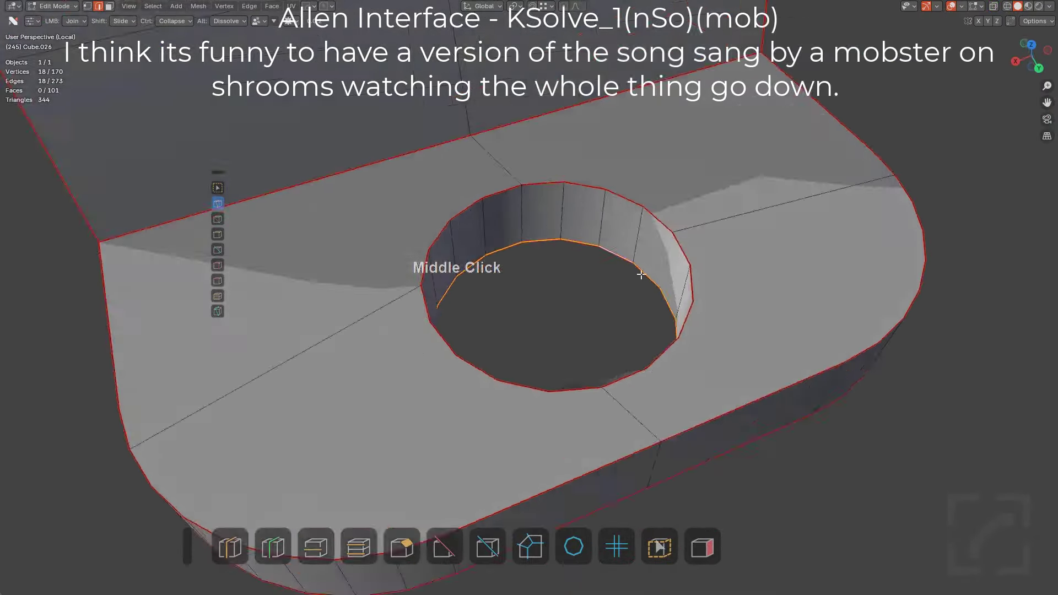
shift+click(728, 258)
key(ctrl+x)
middle_drag(684, 230, 528, 346)
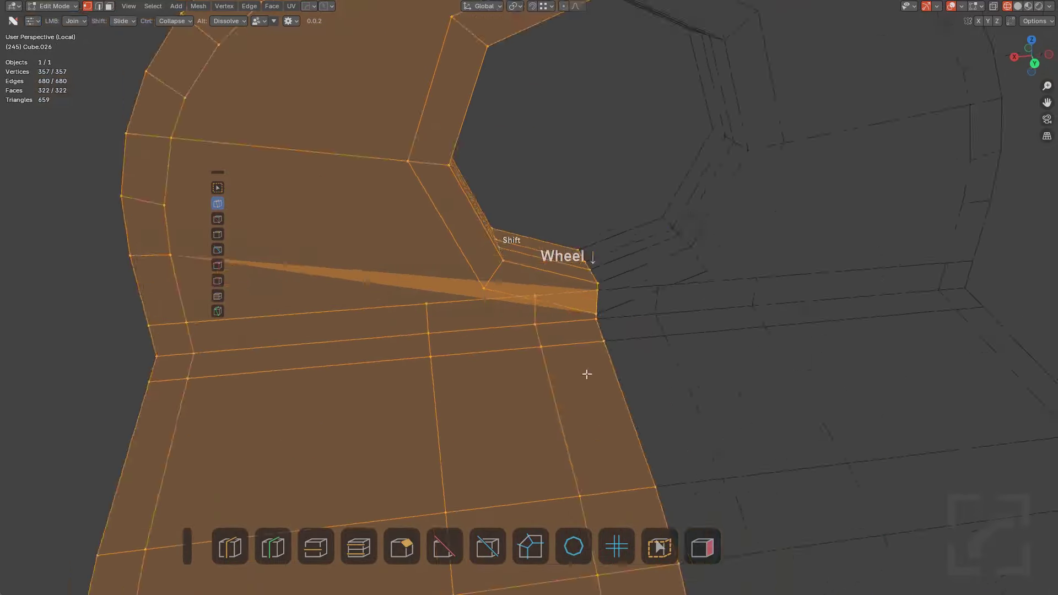
Join vertices between the bracket's simplified hole and its surrounding support edges
scroll(586, 371, up, 5)
click(474, 340)
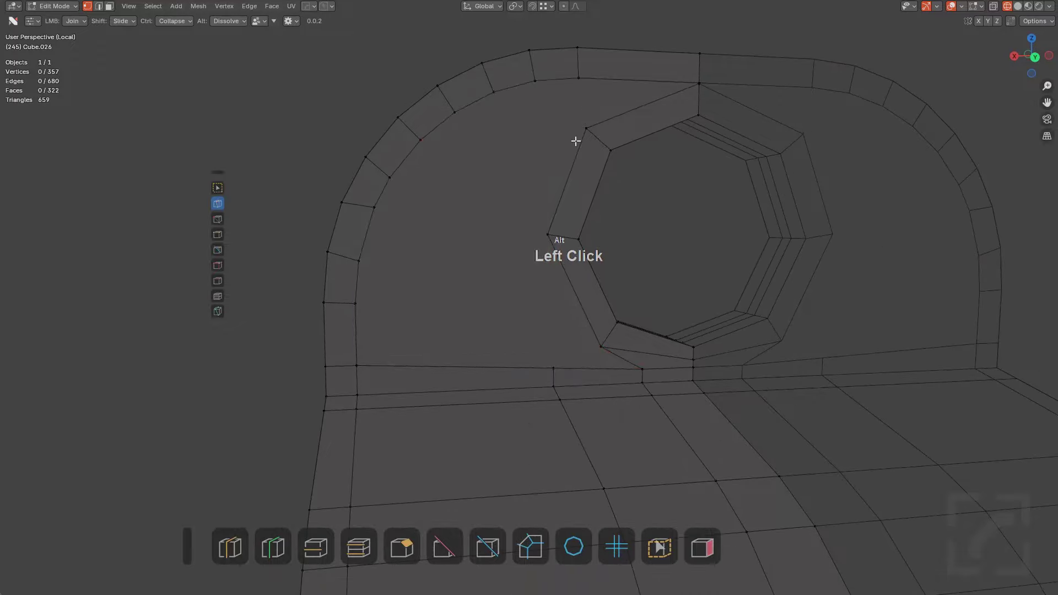
click(546, 272)
scroll(614, 319, up, 3)
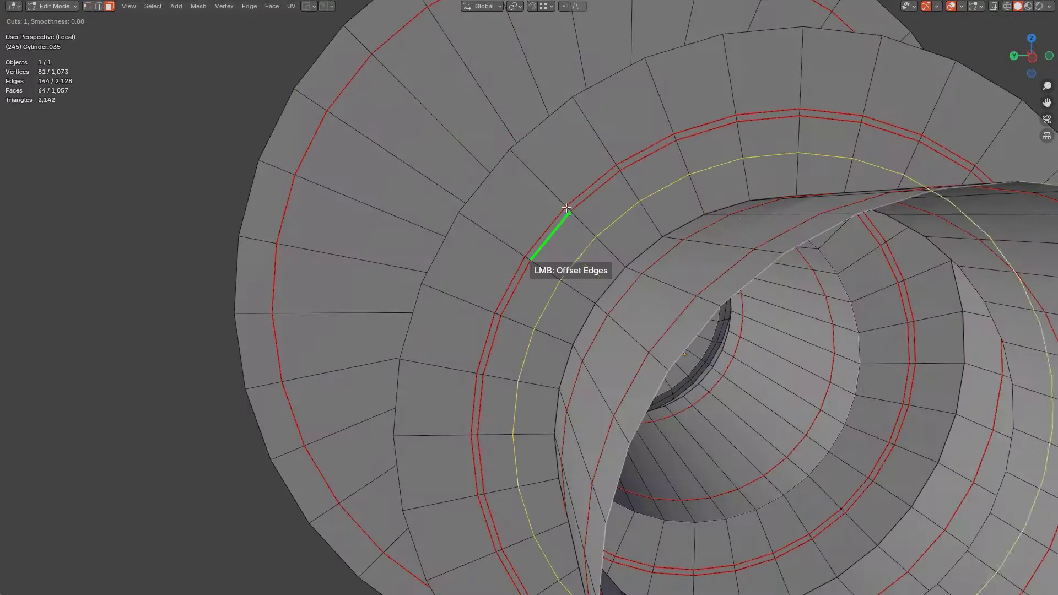
Join vertices across the curved plate's n-gons and route support edges around its small rounded tab and flat base
scroll(553, 192, down, 3)
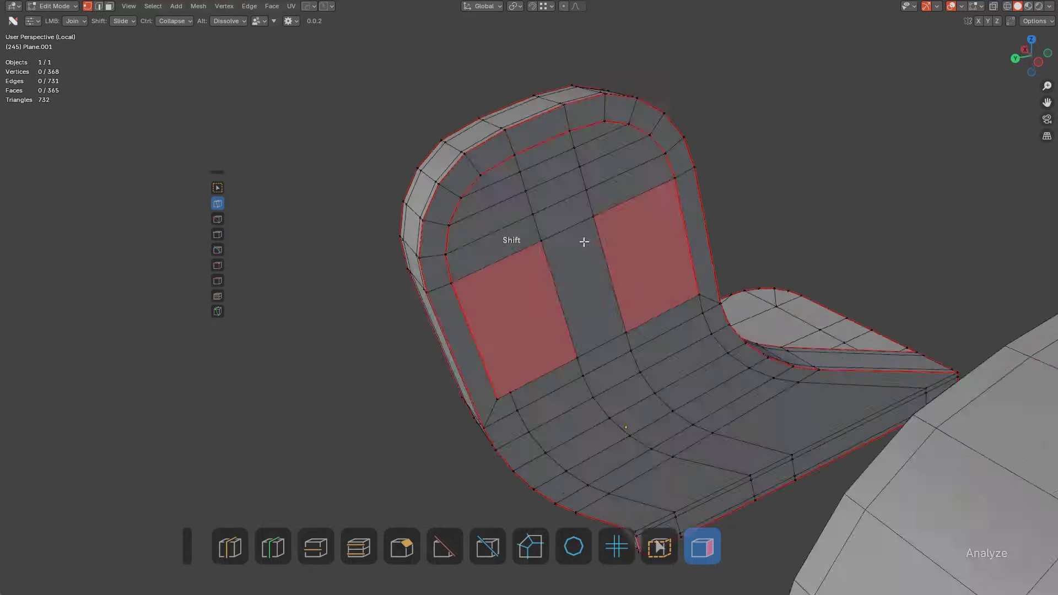
click(497, 374)
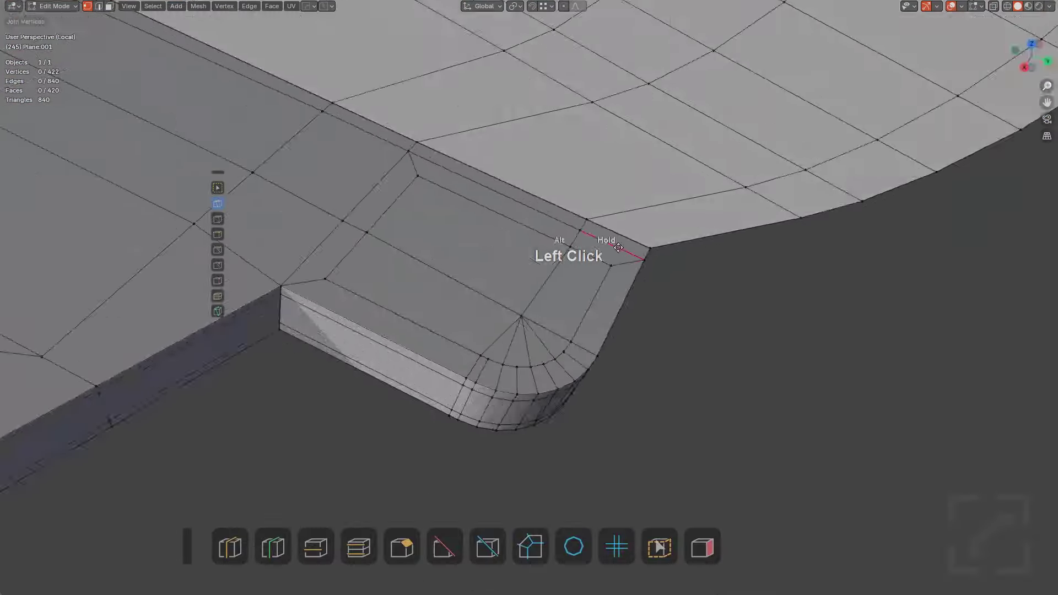
shift+middle_drag(568, 259, 511, 177)
scroll(531, 217, up, 5)
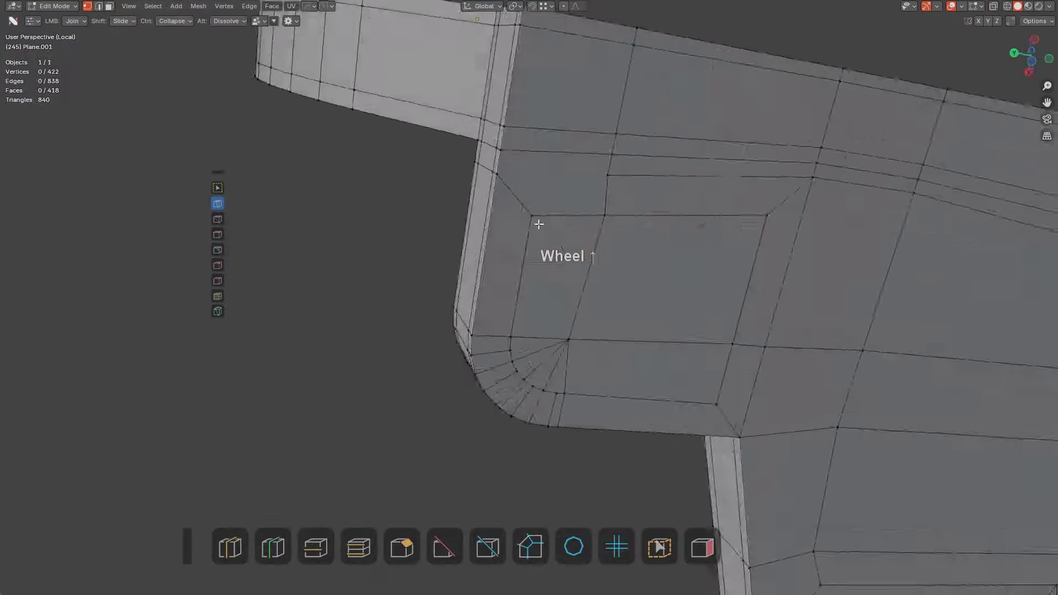
middle_drag(531, 217, 438, 248)
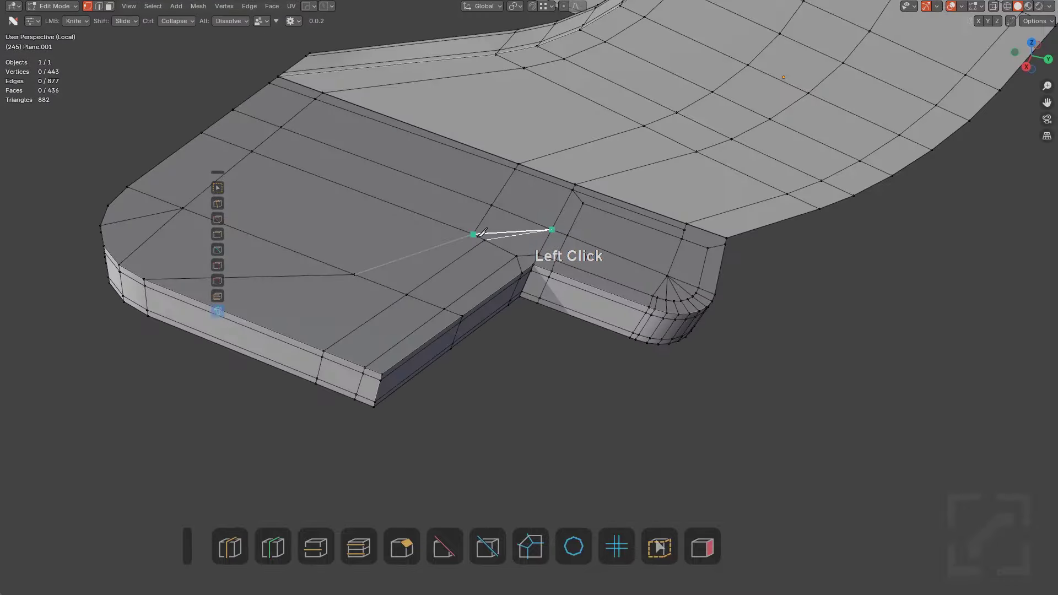
middle_drag(525, 257, 636, 201)
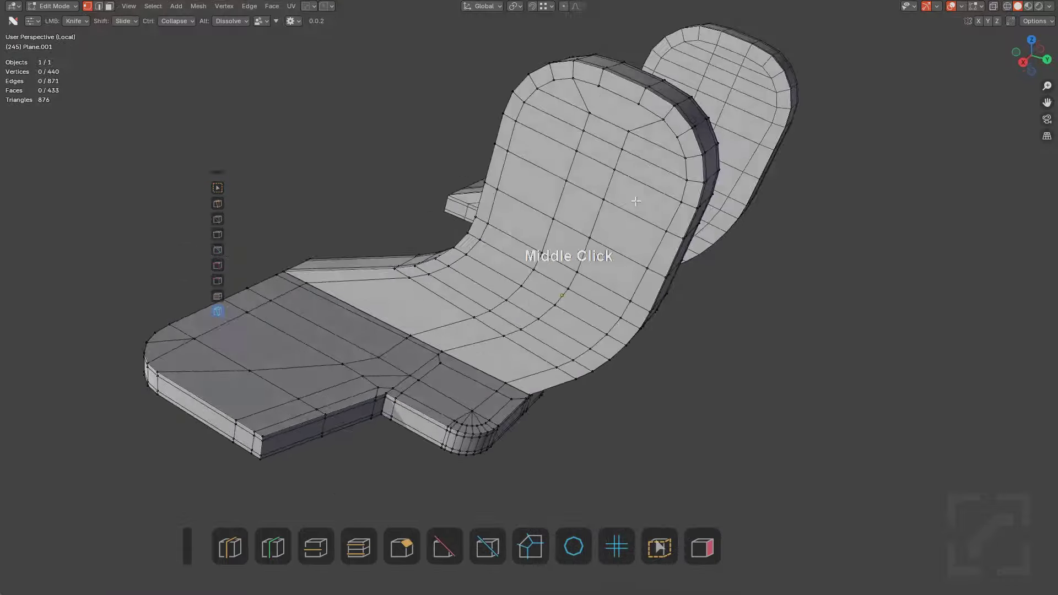
Cut support edges along the small rounded tab and collapse a surplus vertex near its outer edge
click(457, 278)
key(shift+v)
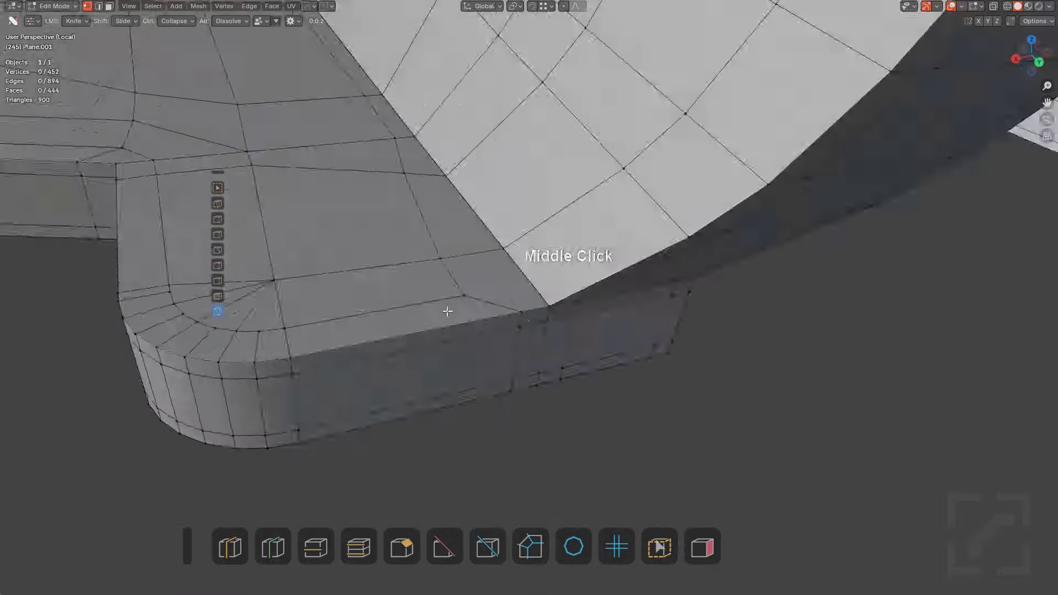
middle_drag(447, 311, 474, 287)
ctrl+drag(447, 290, 413, 275)
scroll(434, 326, up, 3)
middle_drag(434, 326, 439, 318)
scroll(439, 317, down, 3)
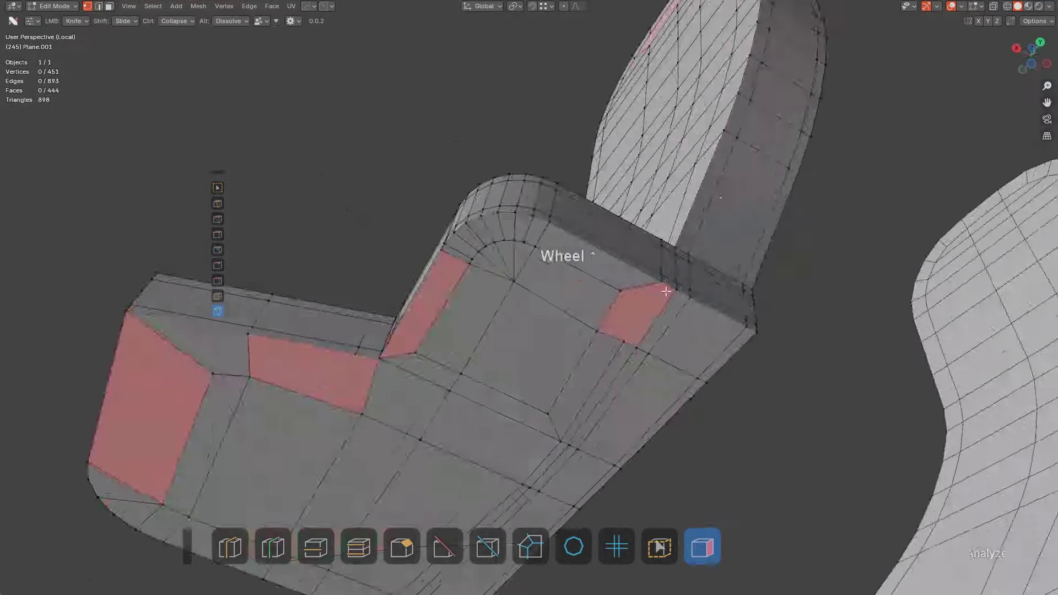
Slide vertices and connect edges on the tab's underside to break up the n-gons beside its rounded corner
key(g)
key(g)
key(x)
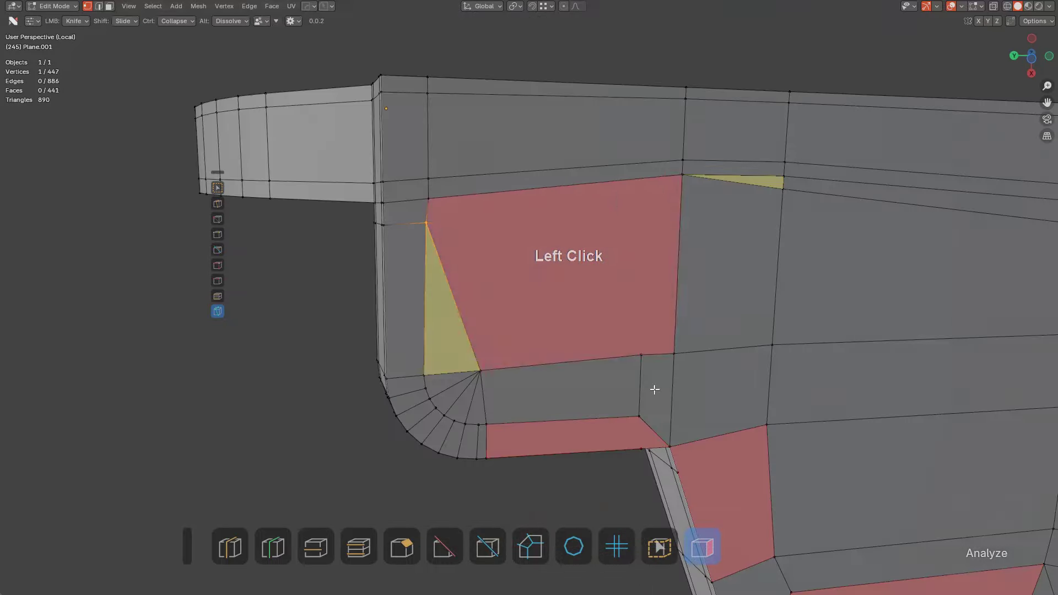
middle_drag(654, 385, 530, 232)
middle_drag(418, 251, 419, 229)
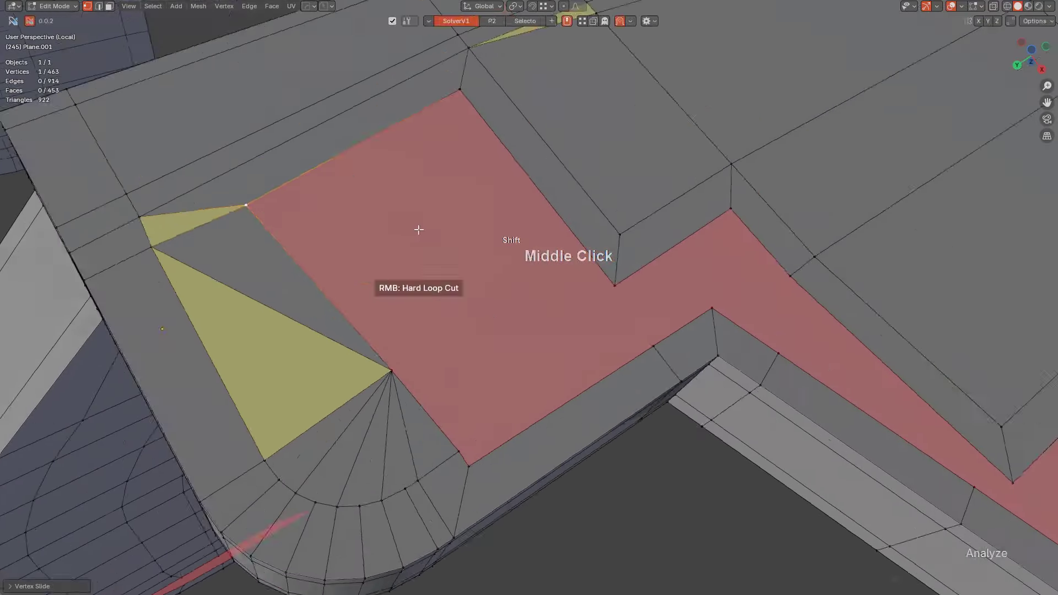
shift+click(579, 280)
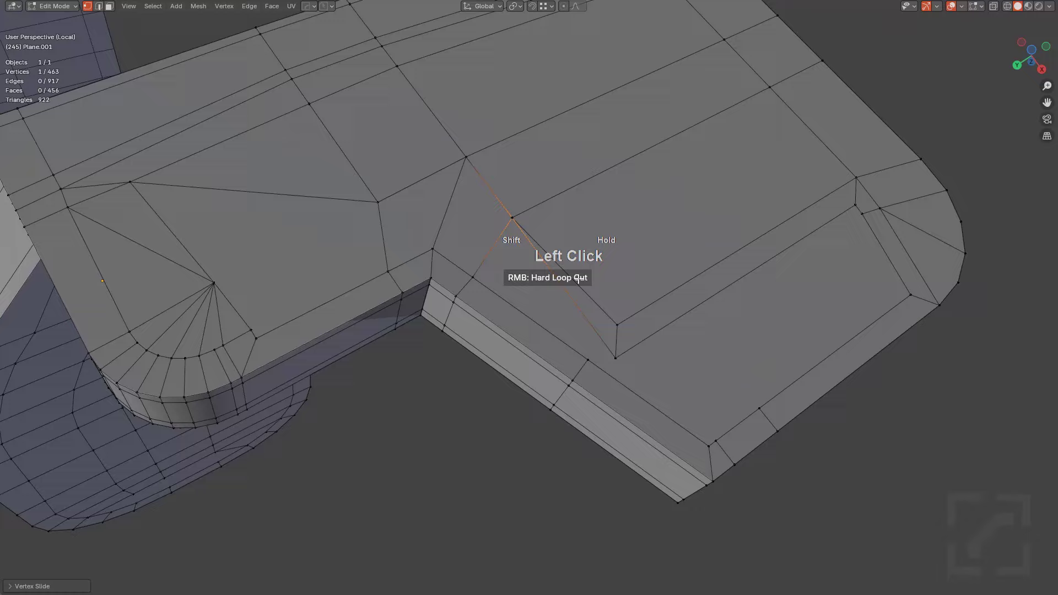
Remove a surplus edge and reroute the edge flow around the larger tab's rounded corner
middle_drag(578, 279, 628, 250)
alt+click(571, 342)
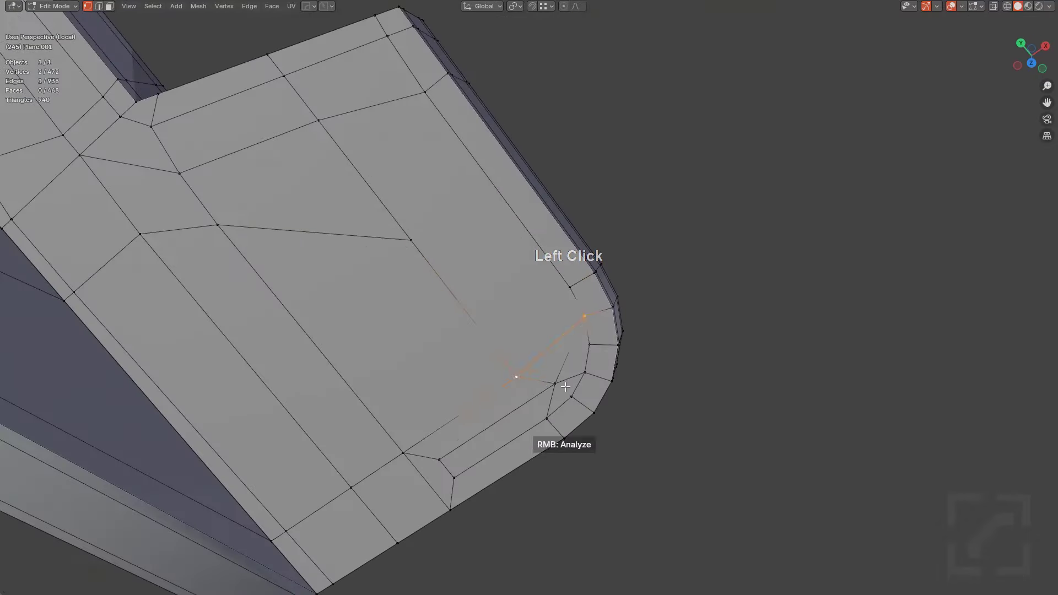
middle_drag(562, 385, 429, 400)
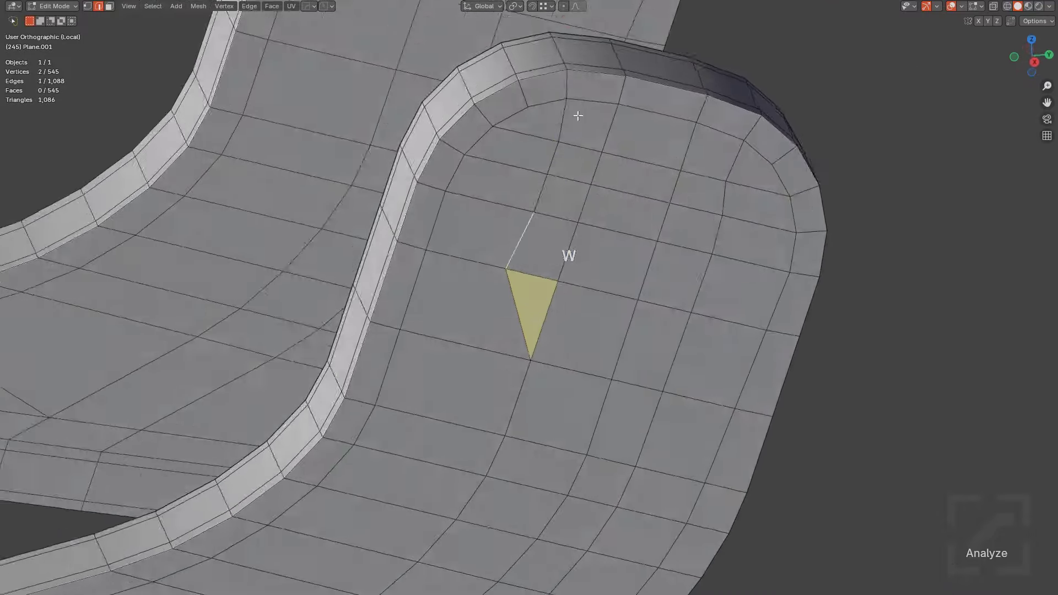
Dissolve surplus edges near the rounded end of the curved plate's upright section to resolve its triangle
key(x)
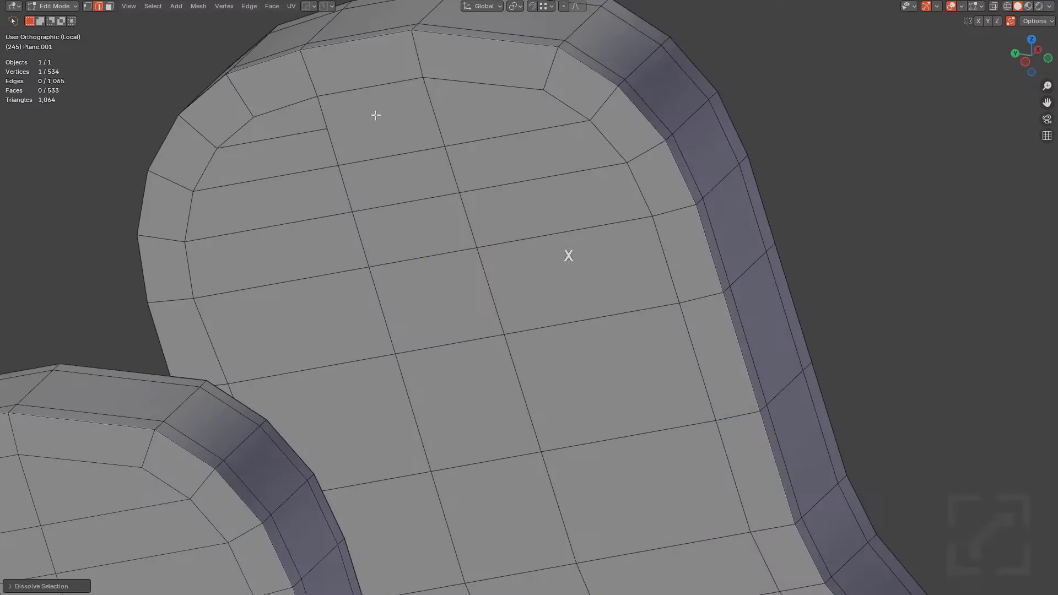
click(538, 174)
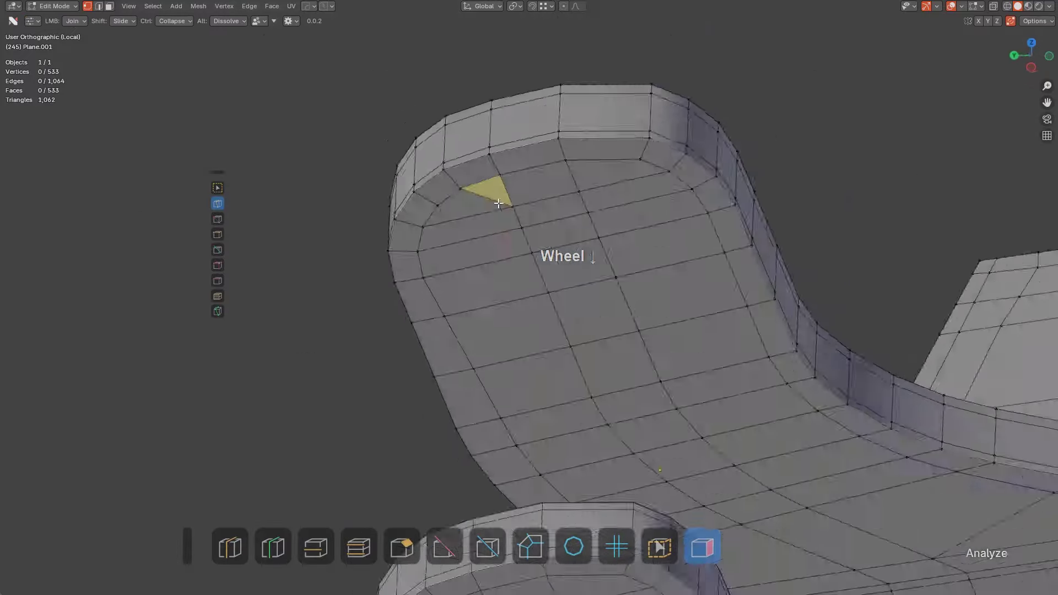
key(ctrl+shift+b)
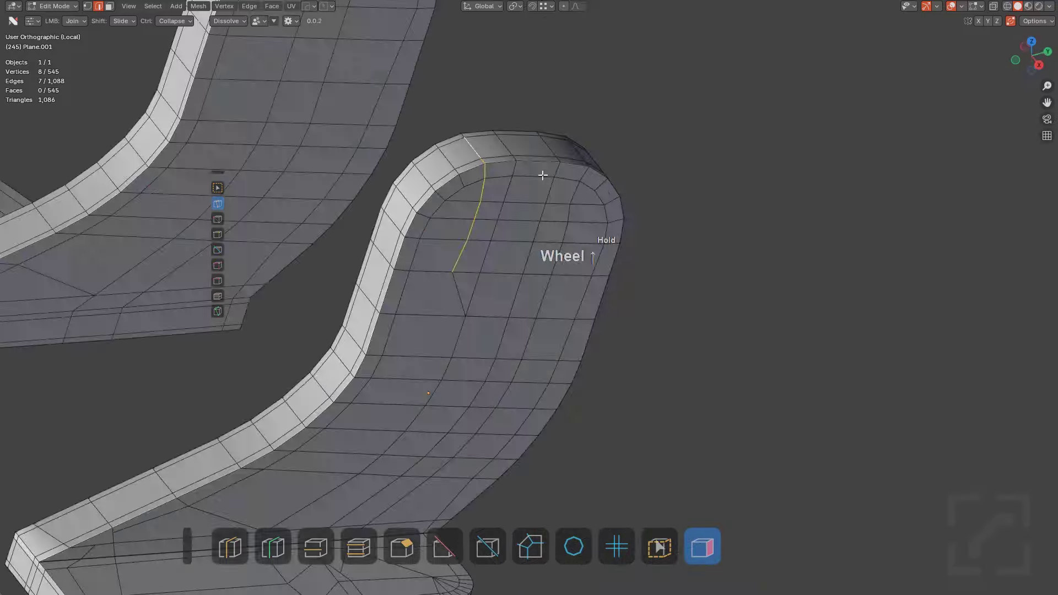
Highlight the non-quad faces and extend an edge path from the upright's triangle along the bend to the small tab
right_click(410, 378)
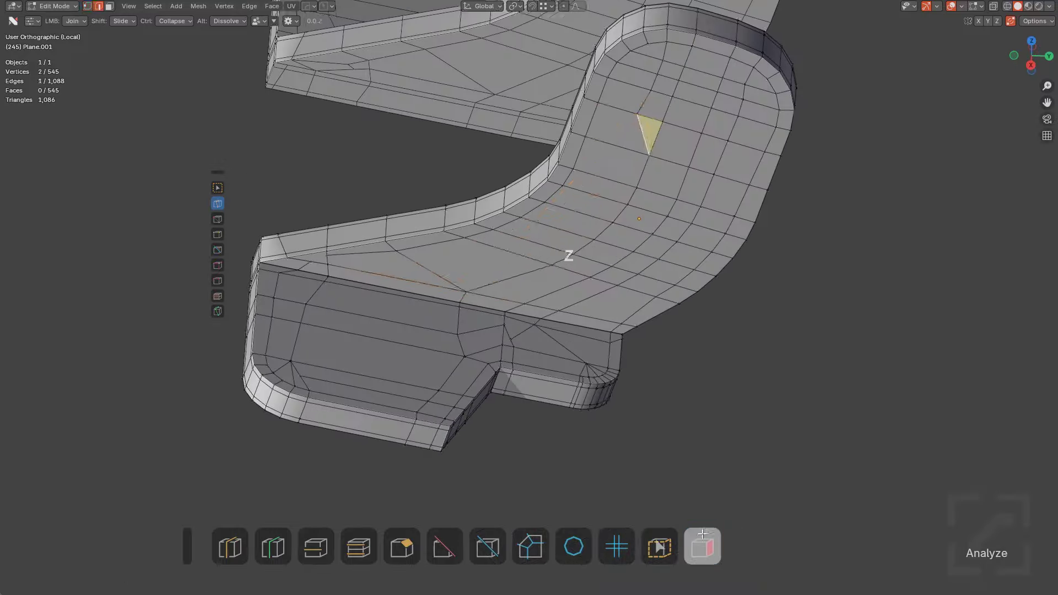
click(677, 276)
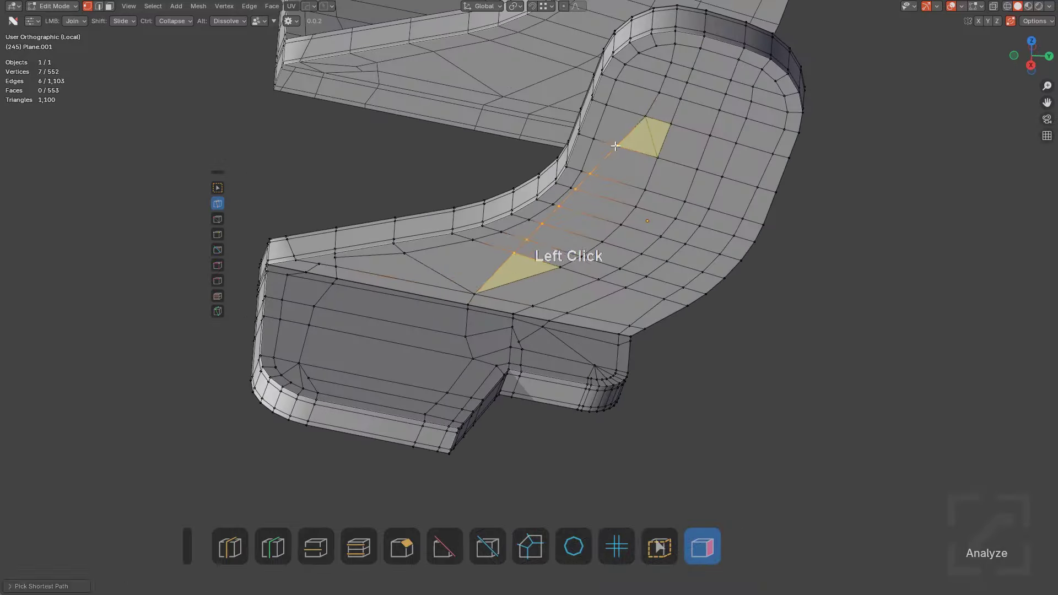
scroll(664, 252, up, 5)
click(551, 259)
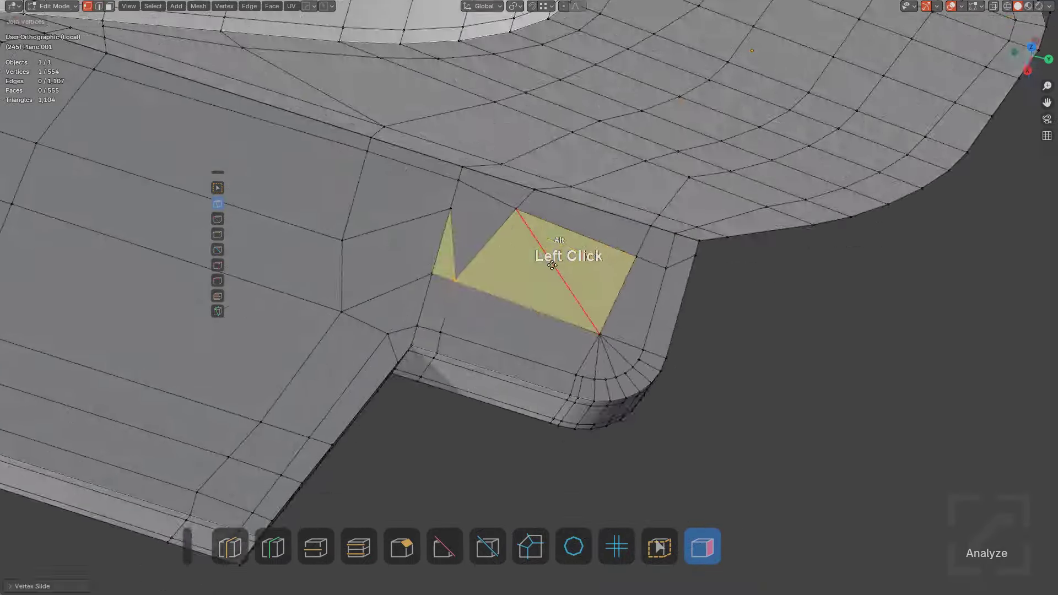
middle_drag(551, 259, 590, 177)
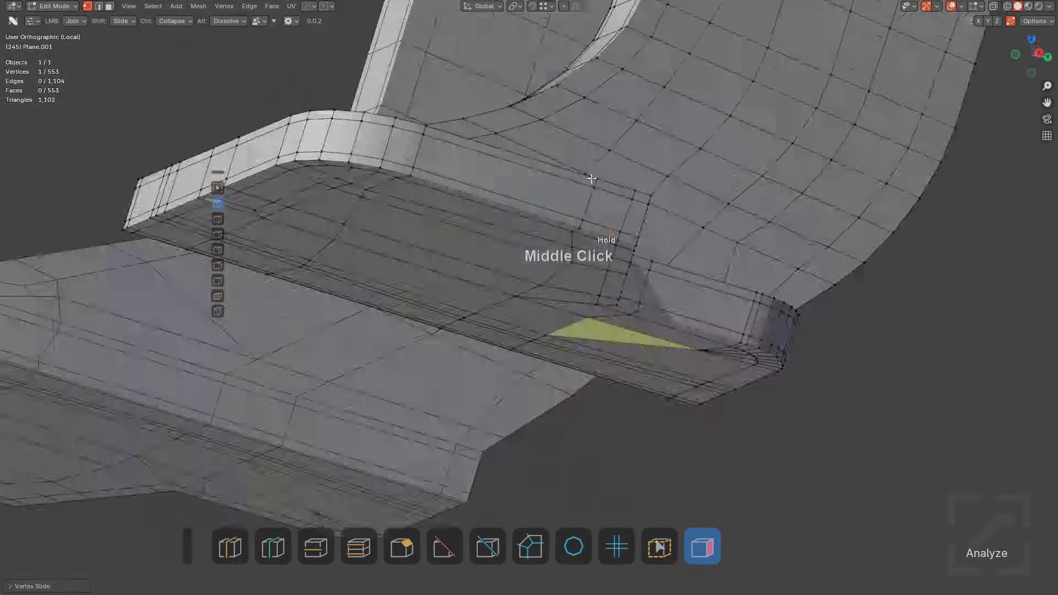
Dissolve and slide vertices on the flat base's underside to reroute its edges towards the small tab
key(KP_1)
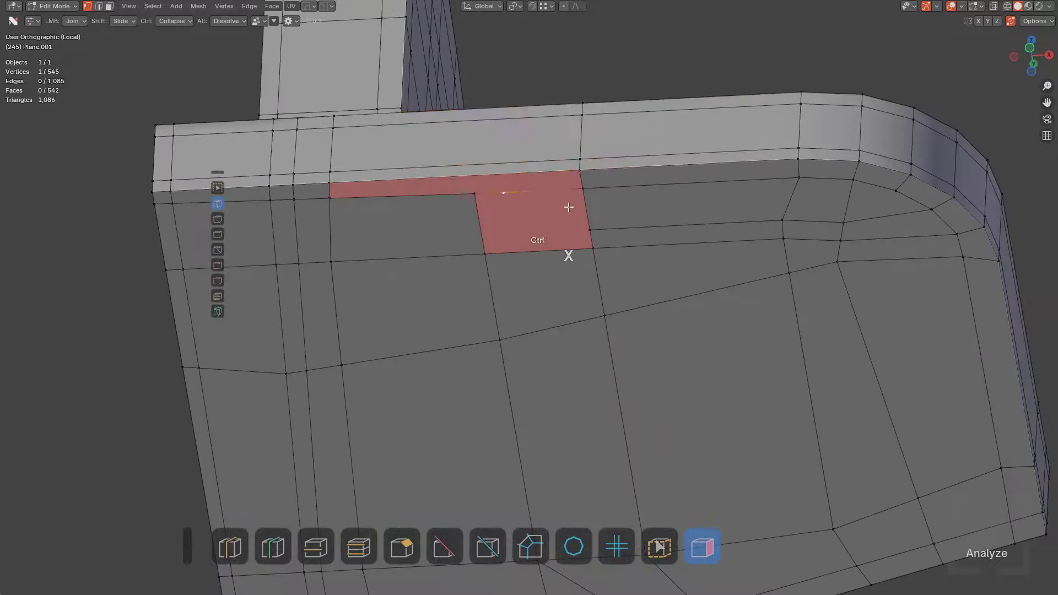
middle_drag(567, 252, 618, 196)
click(616, 222)
scroll(609, 255, up, 4)
key(z)
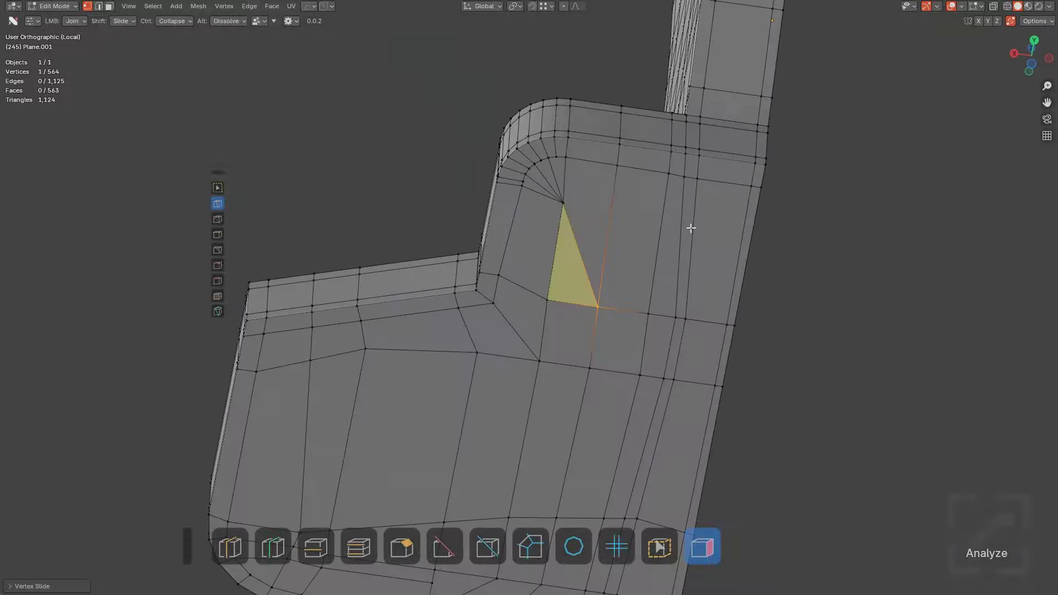
Knife a connecting edge beside the triangle at the plate's bend, then collapse and dissolve the surplus geometry there
middle_drag(689, 227, 640, 277)
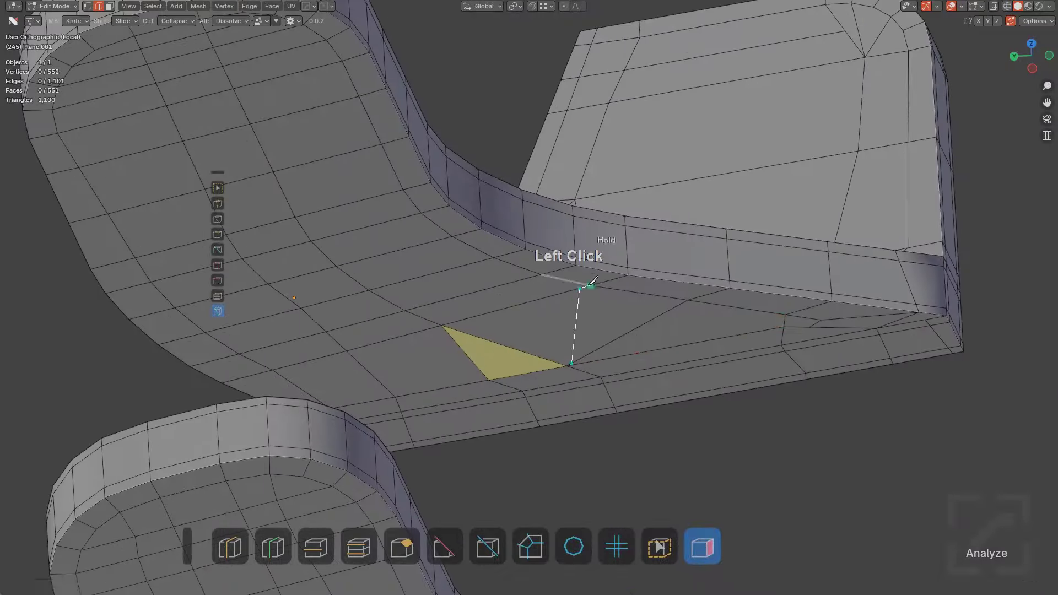
middle_drag(693, 305, 562, 320)
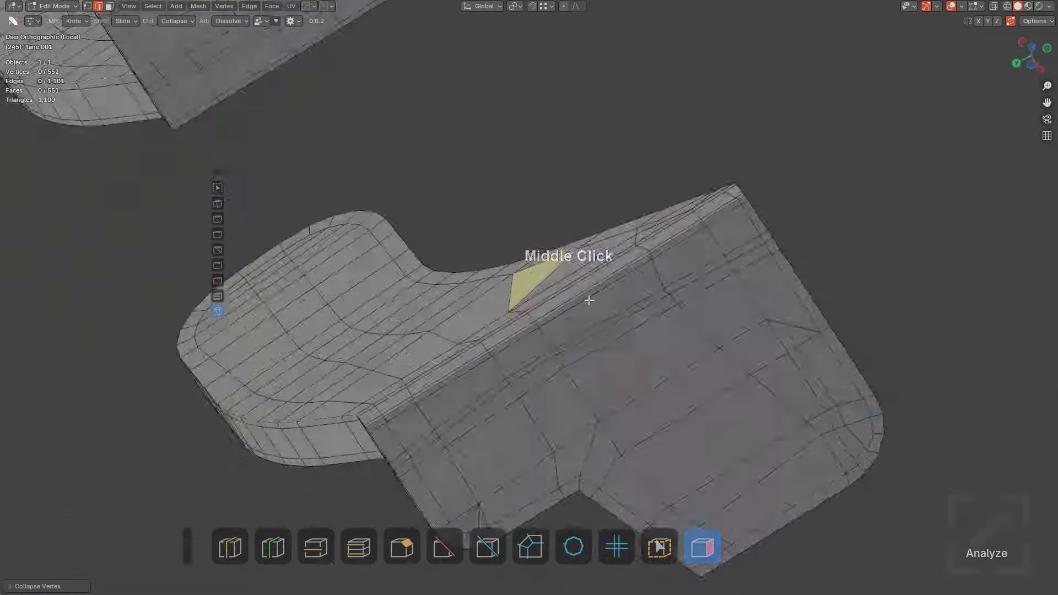
key(ctrl+x)
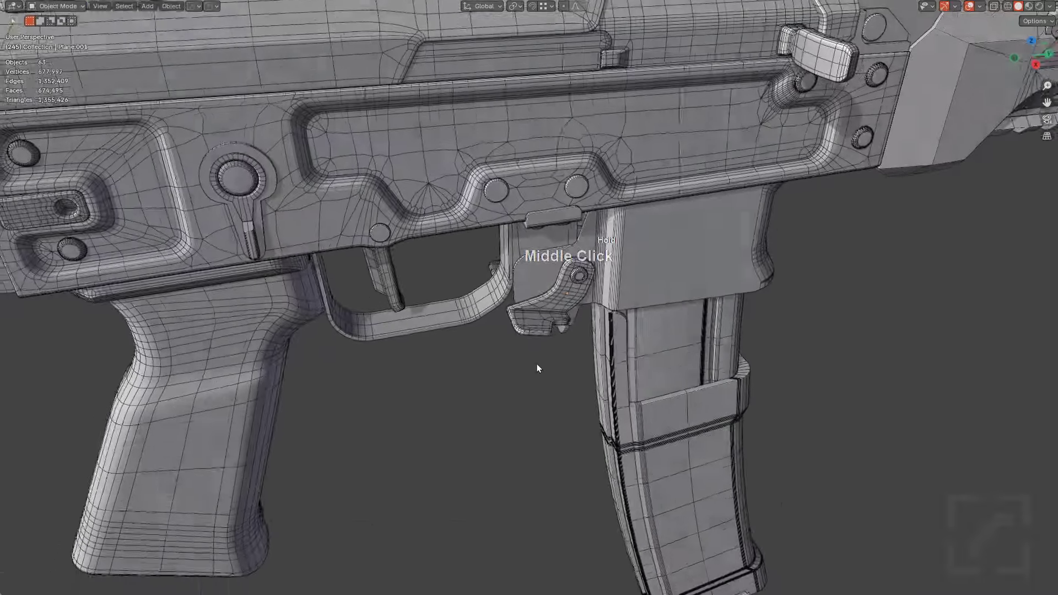
Isolate the next bent part of the weapon for mesh editing and add a loop cut to it
scroll(567, 291, up, 1)
middle_drag(537, 364, 798, 188)
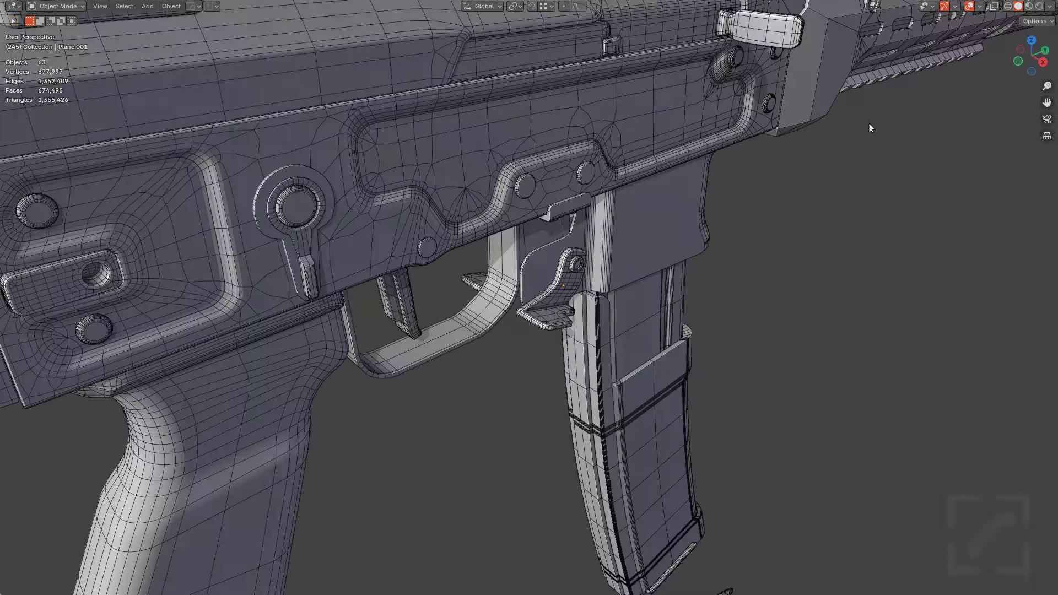
key(ctrl+r)
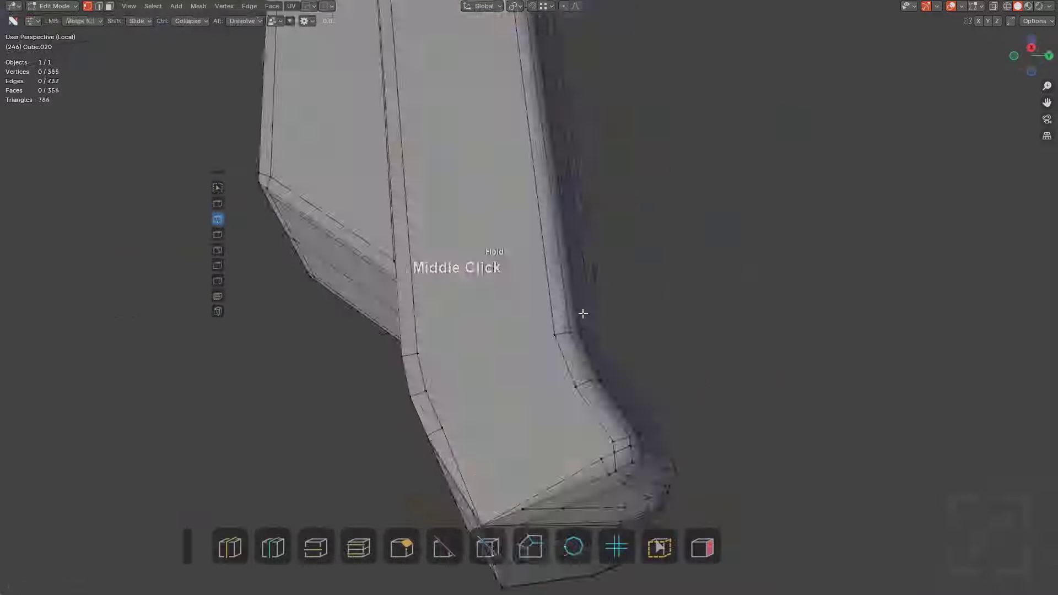
middle_drag(583, 313, 700, 205)
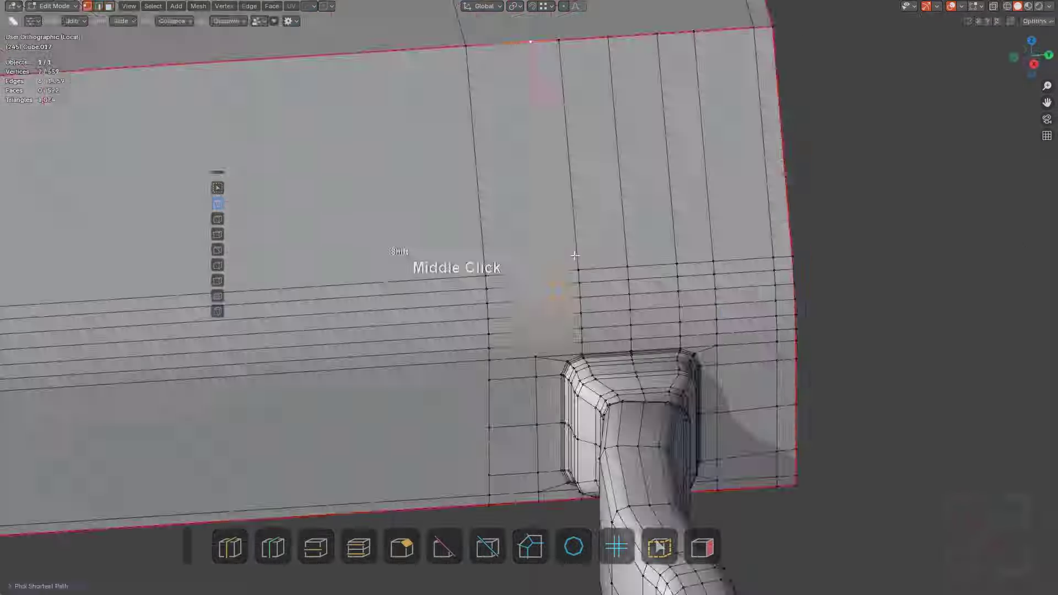